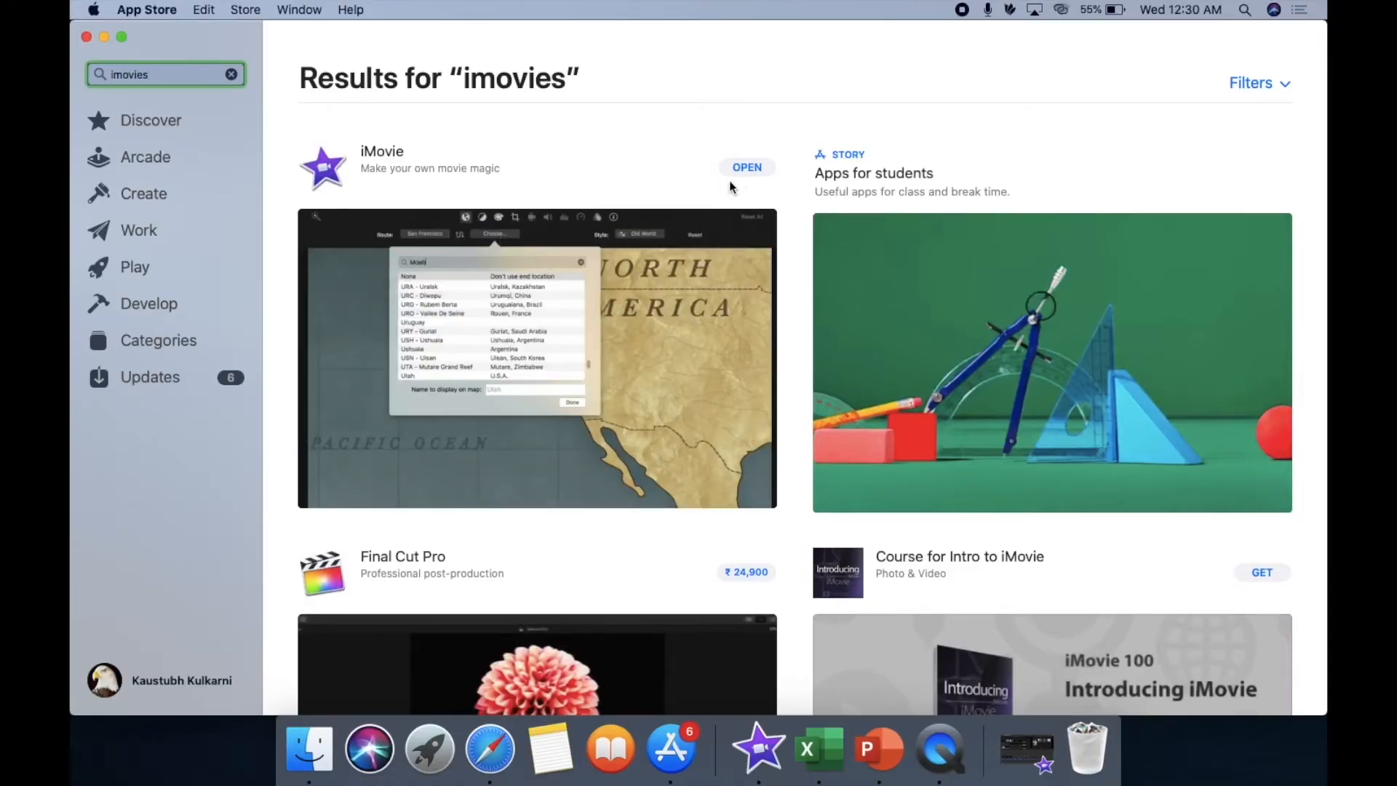
pyautogui.scroll(-5, 718, 184)
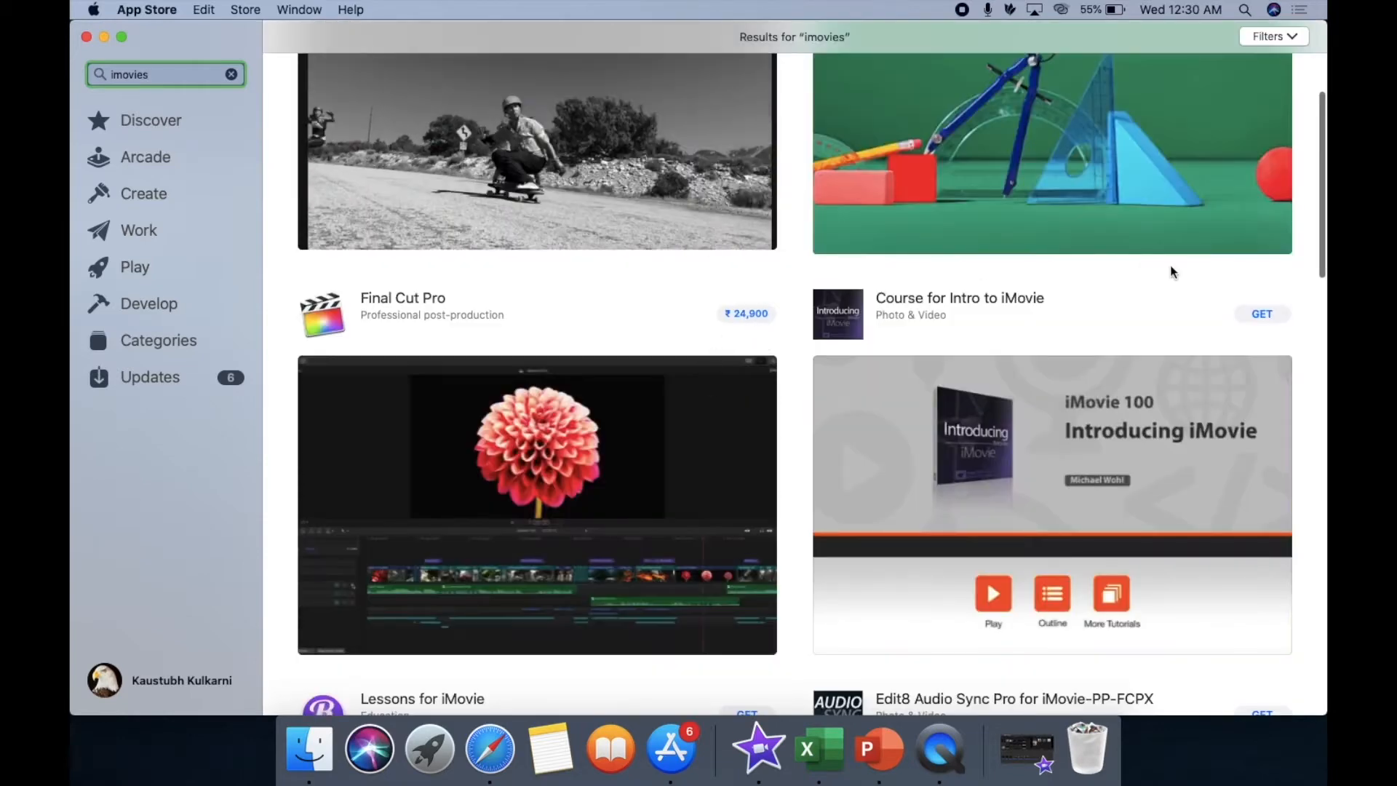
pyautogui.scroll(5, 1203, 308)
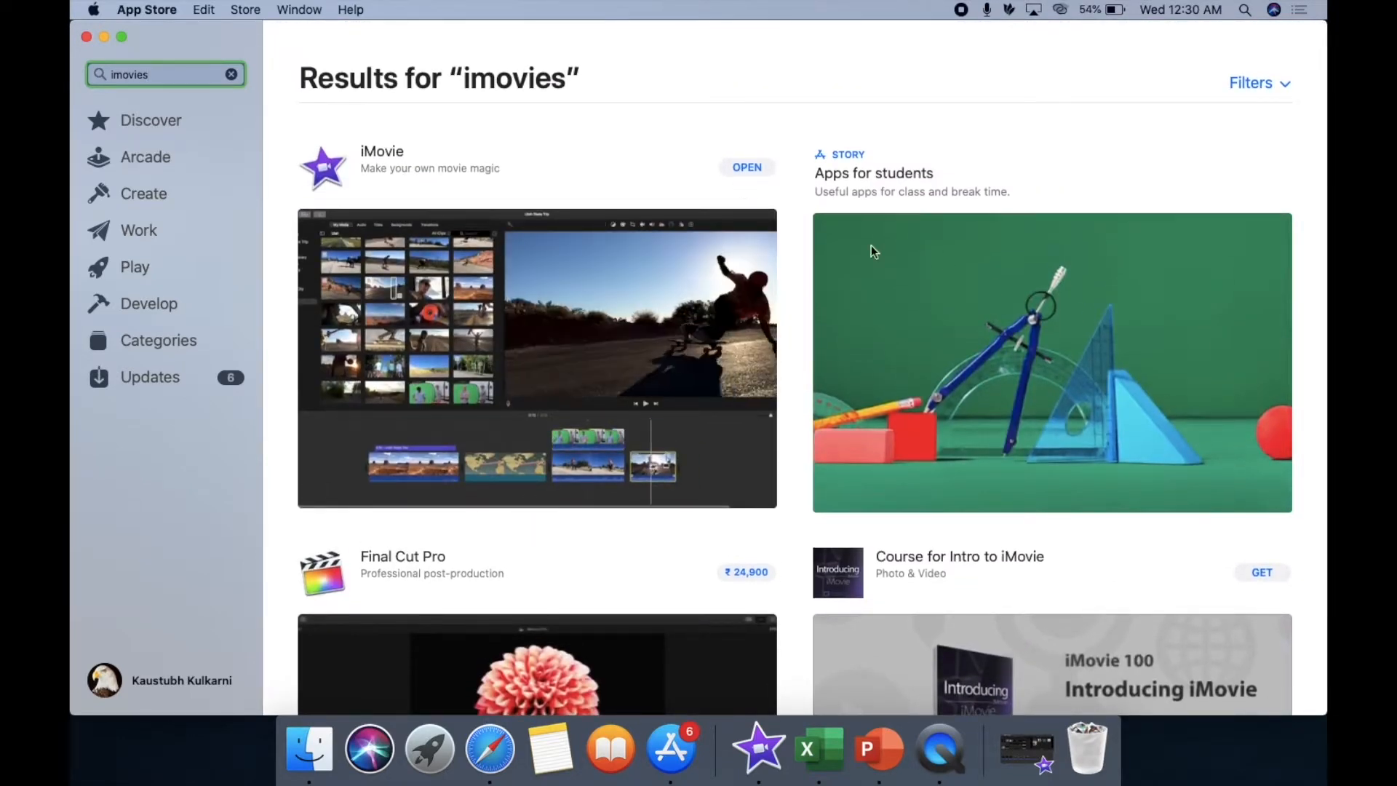
# Switch to Safari and search the web for "installing imovie".
pyautogui.click(489, 756)
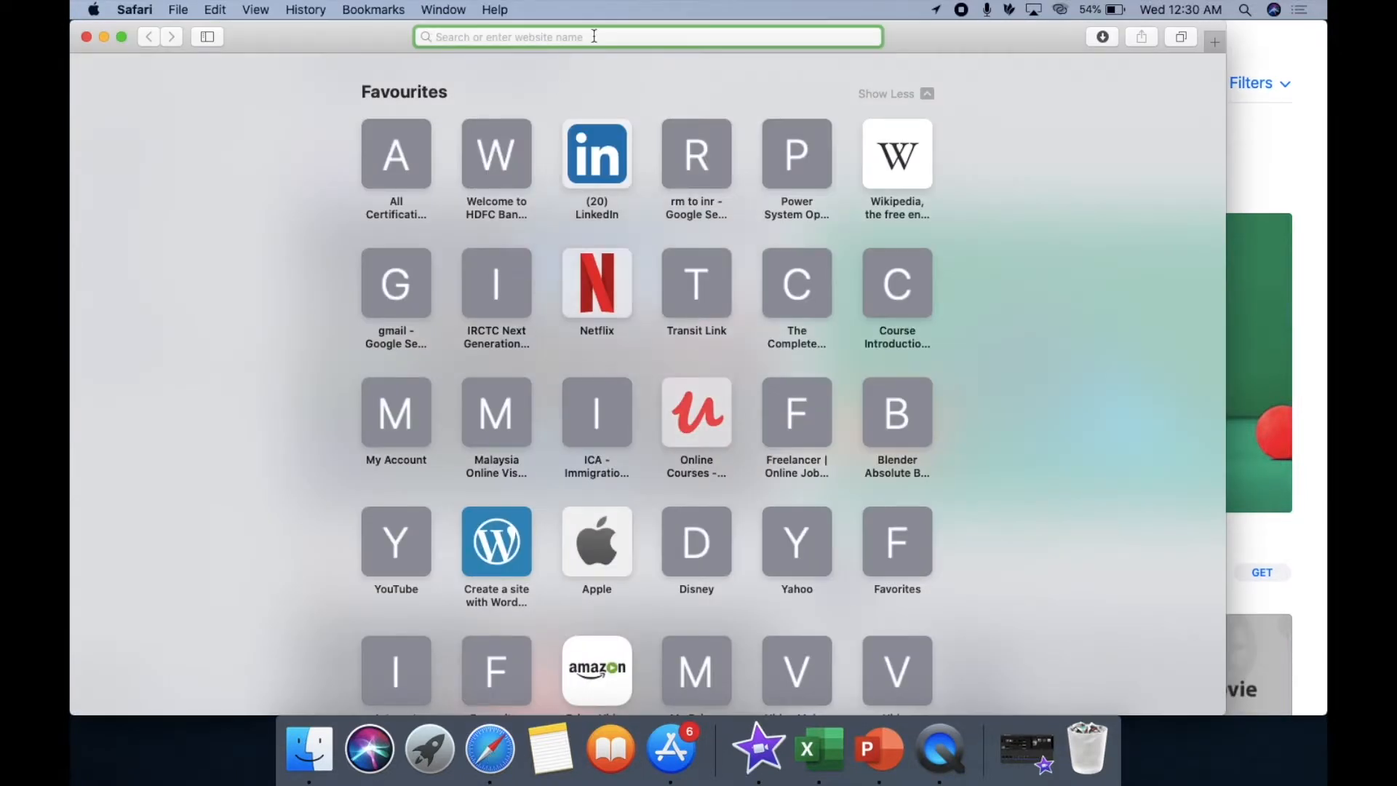
pyautogui.write('in')
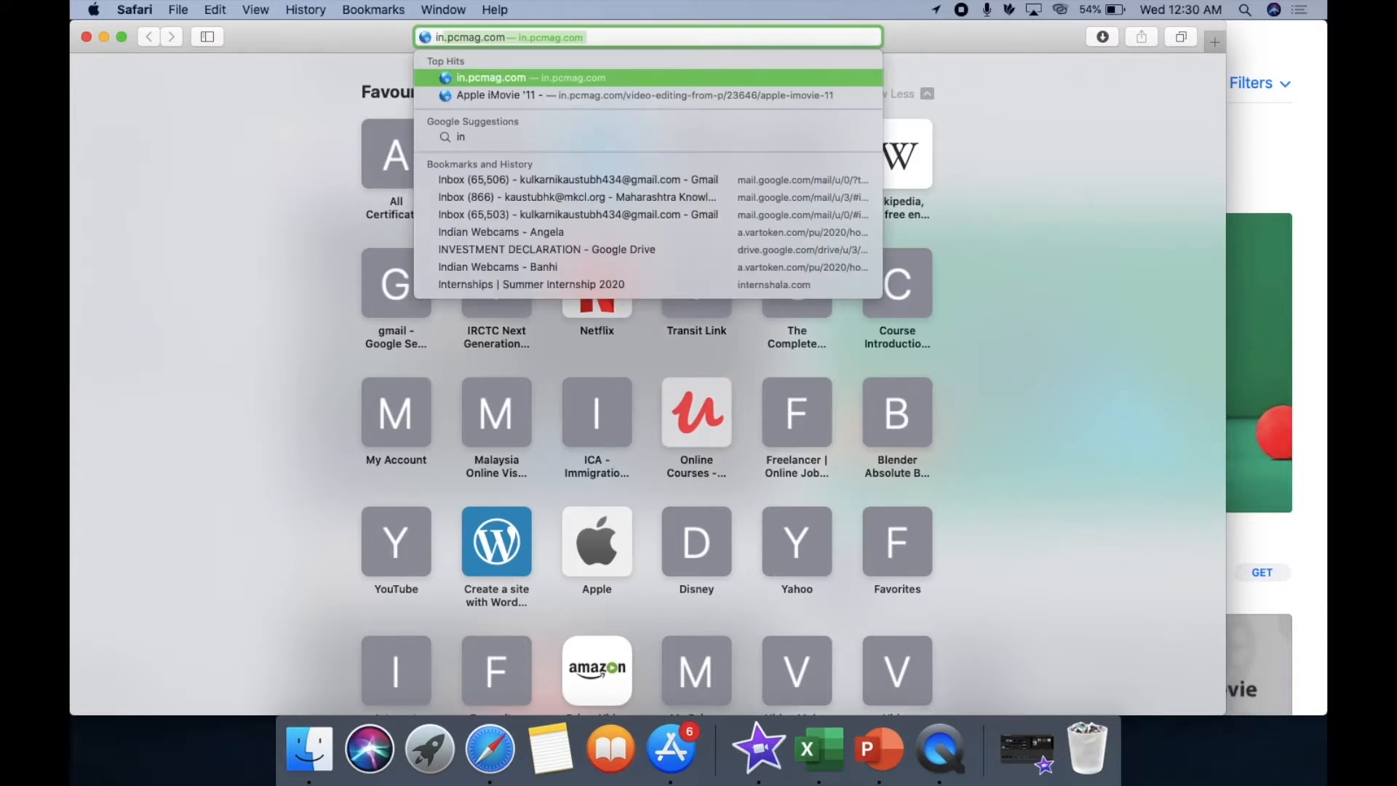
pyautogui.write('stalli')
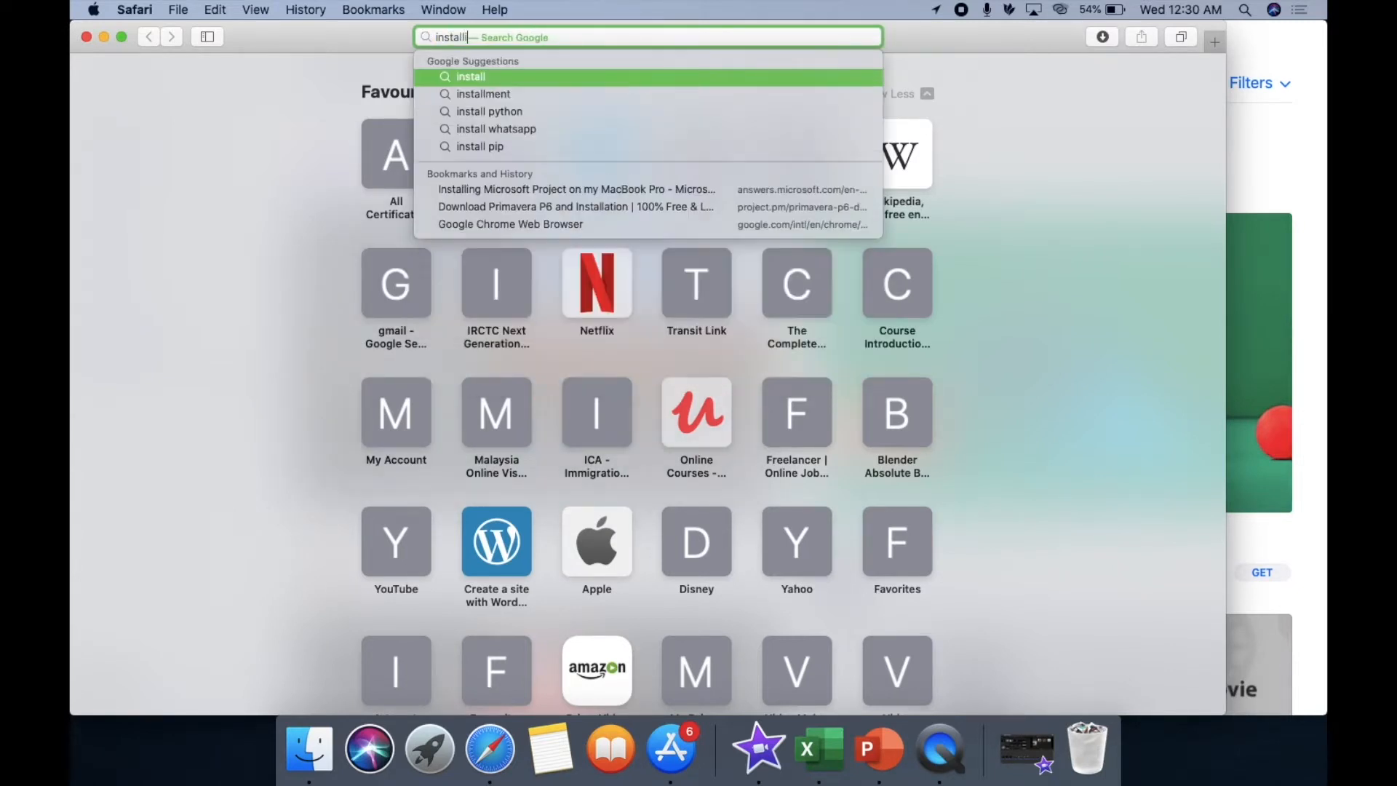
pyautogui.write('ng ')
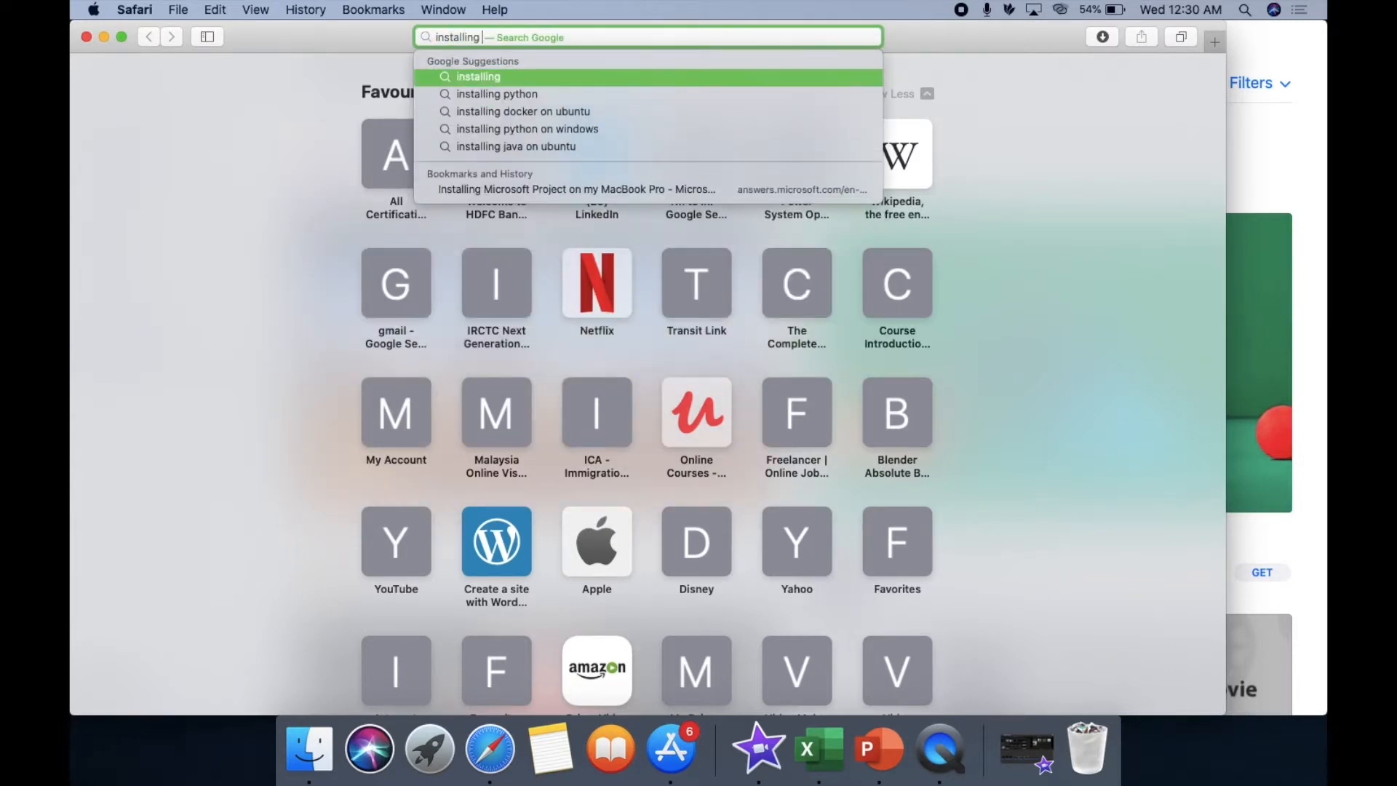
pyautogui.write('imov')
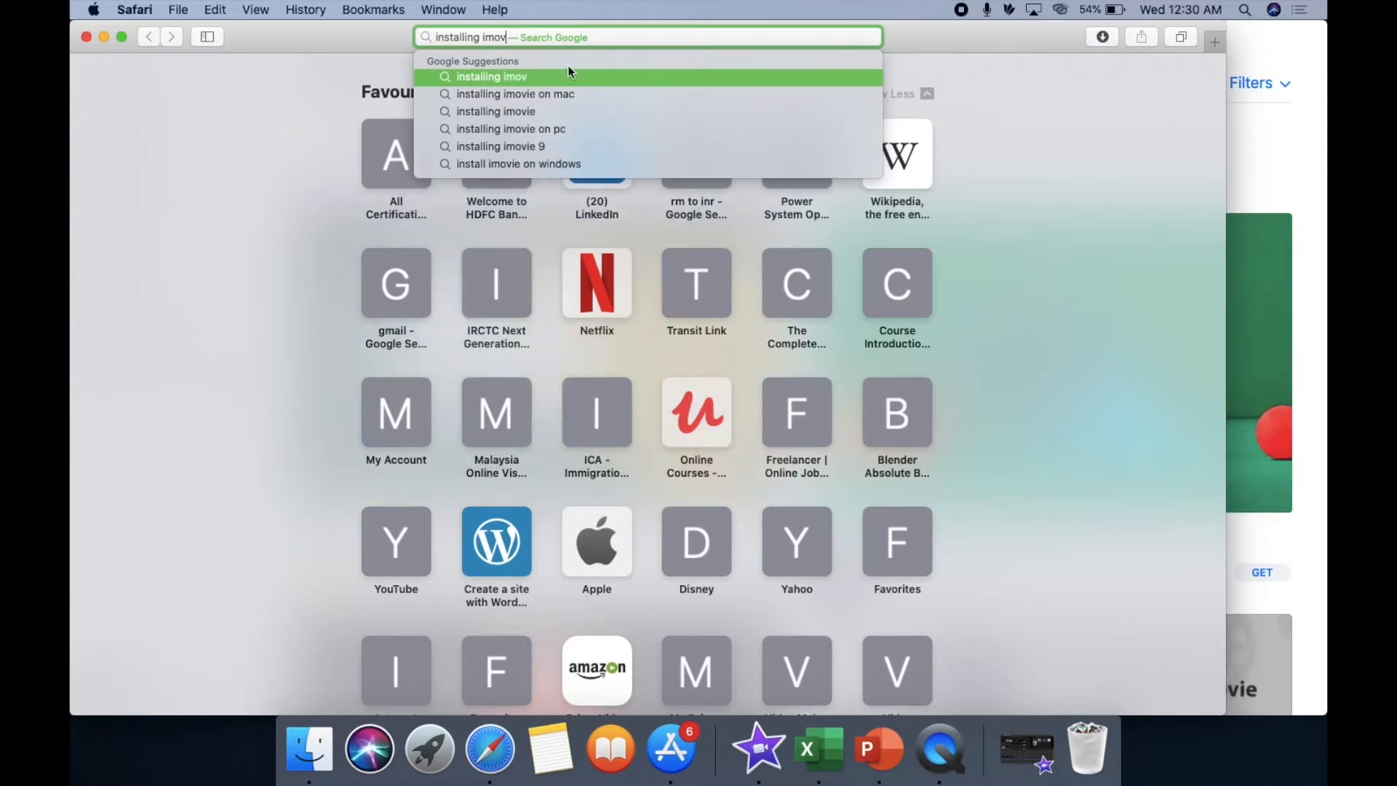
pyautogui.click(565, 113)
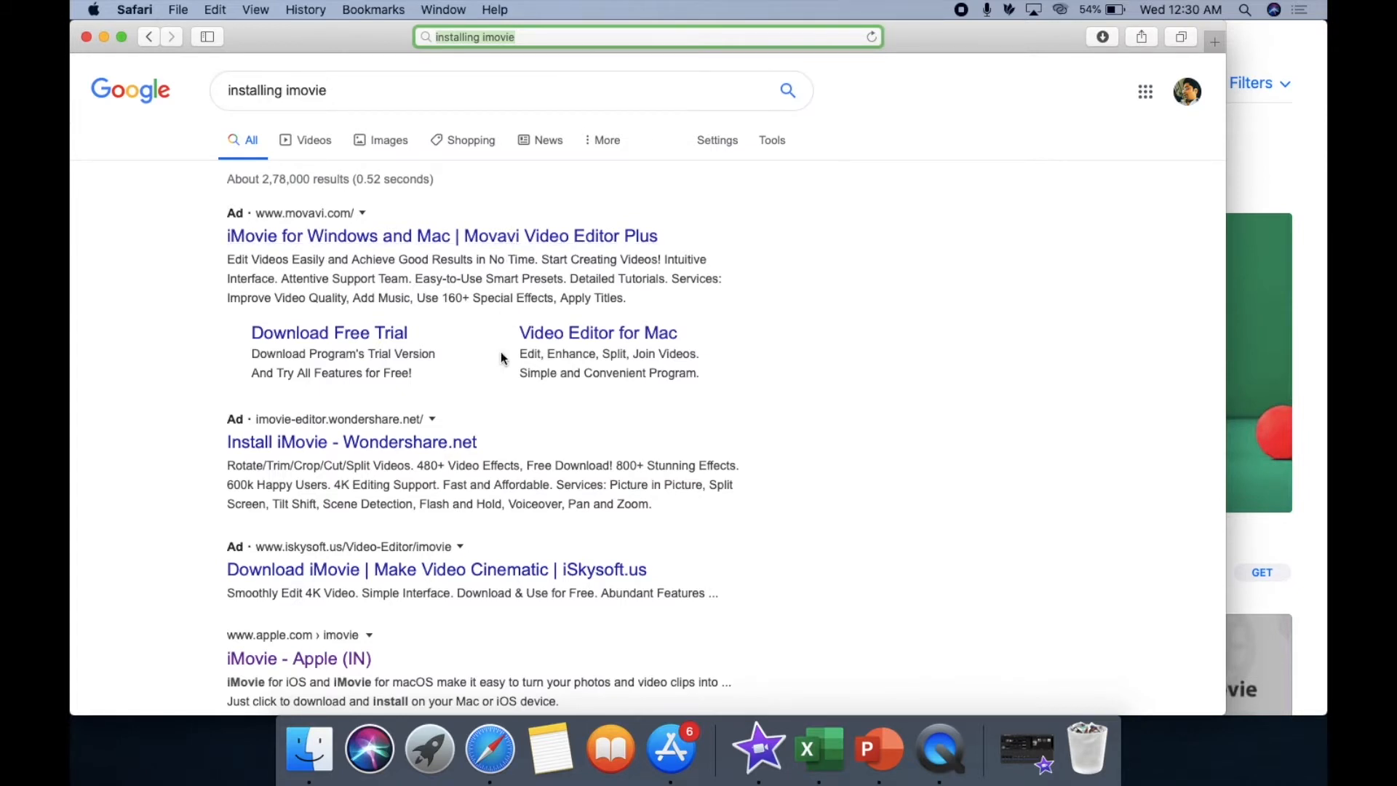
# Open Apple's official iMovie page from the search results, passing over the advertised results.
pyautogui.scroll(-3, 499, 349)
pyautogui.scroll(3, 479, 237)
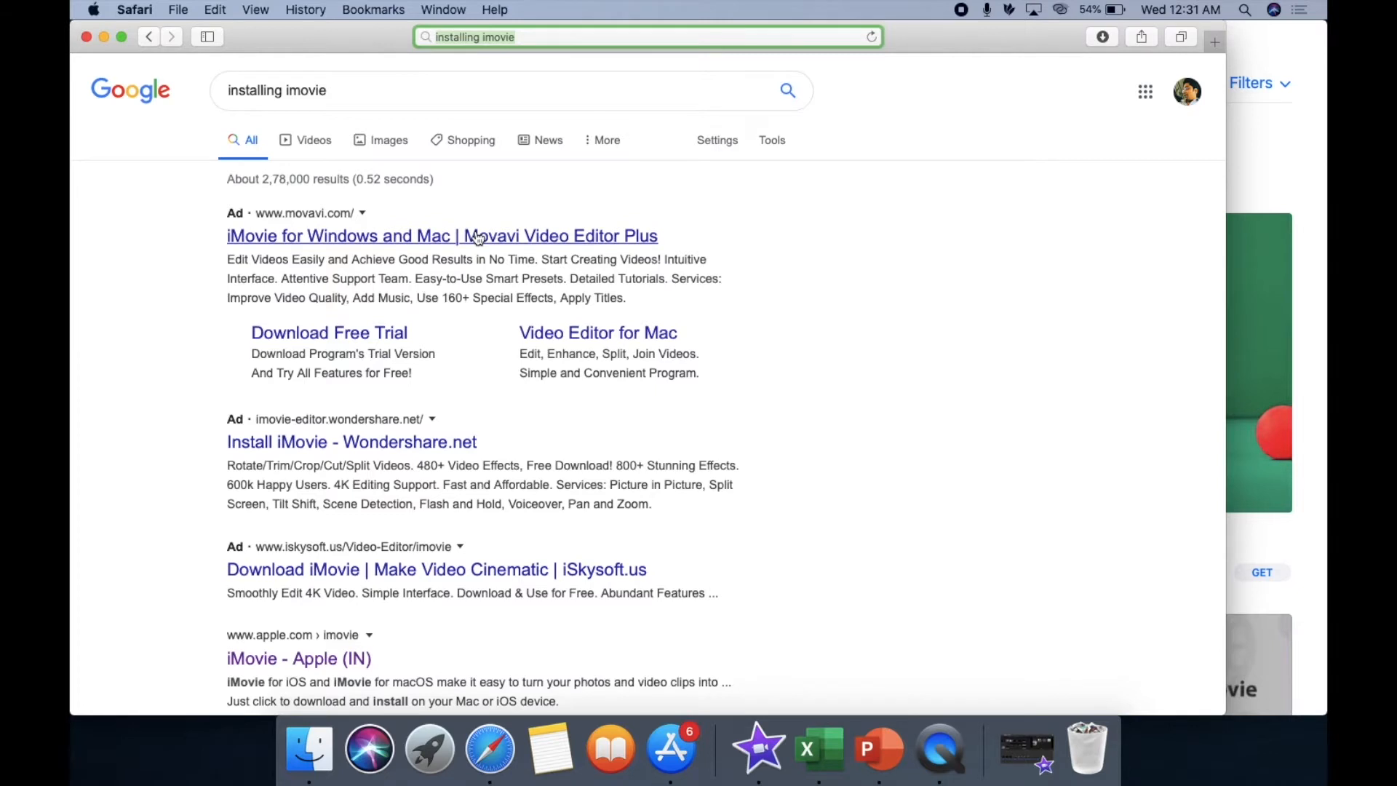
pyautogui.scroll(-9, 479, 238)
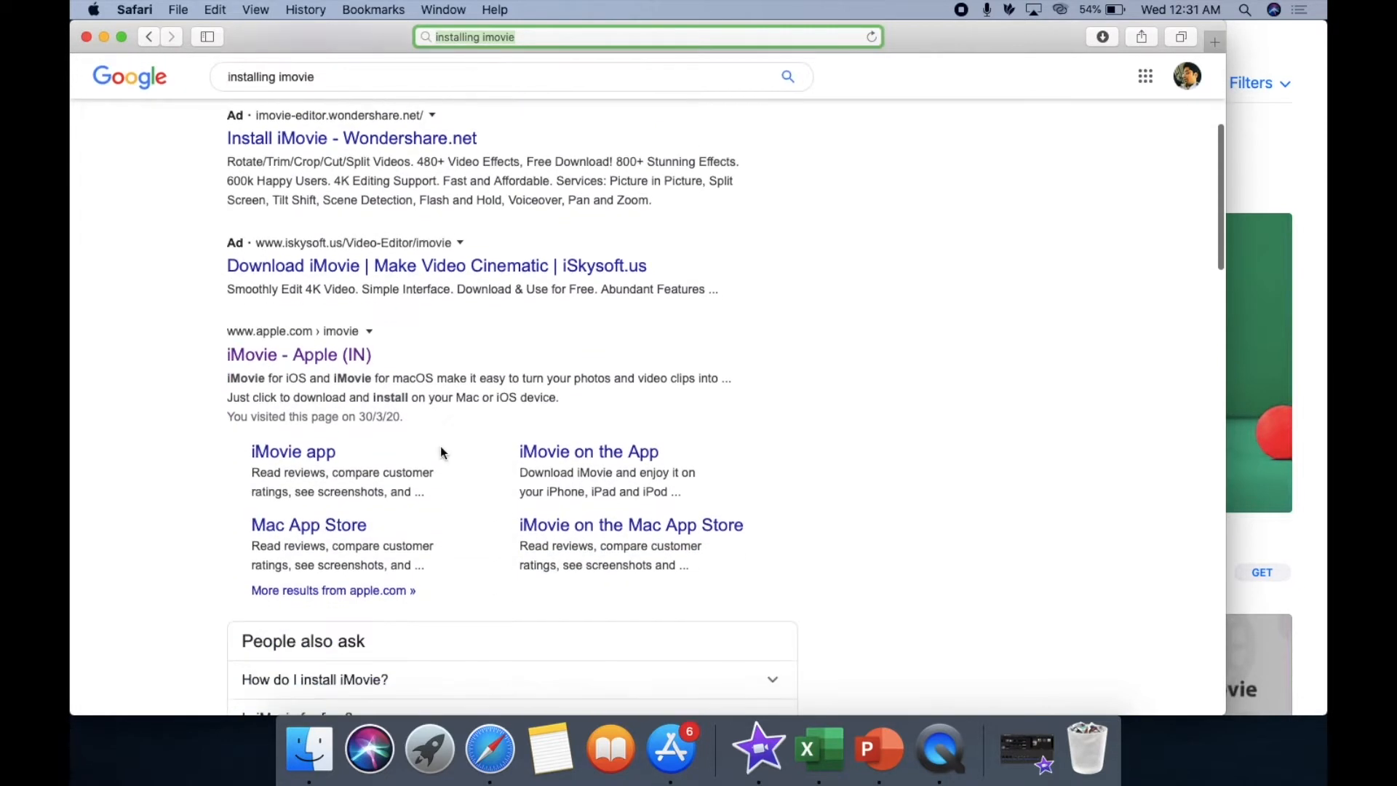
pyautogui.click(353, 359)
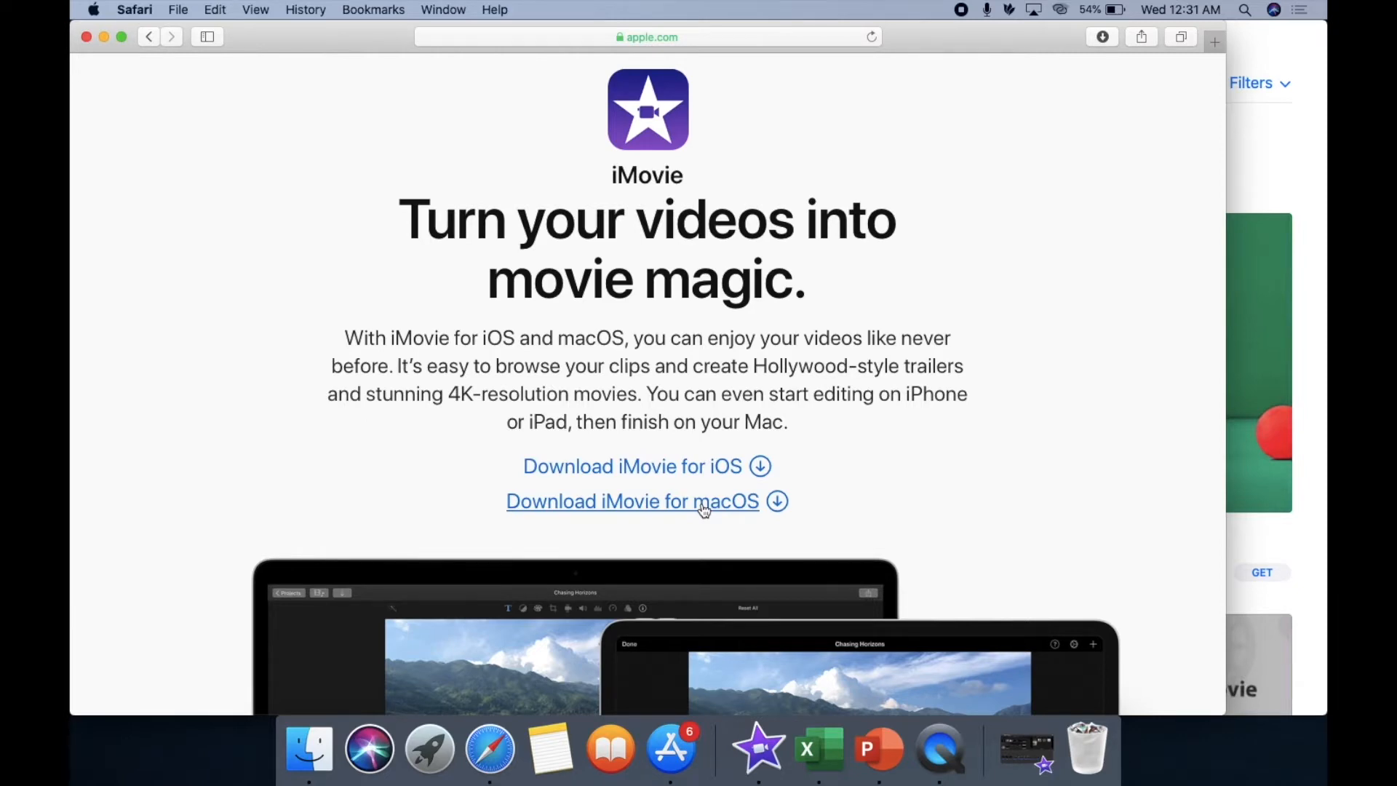
pyautogui.press('F4')
pyautogui.hscroll(-3, 702, 504)
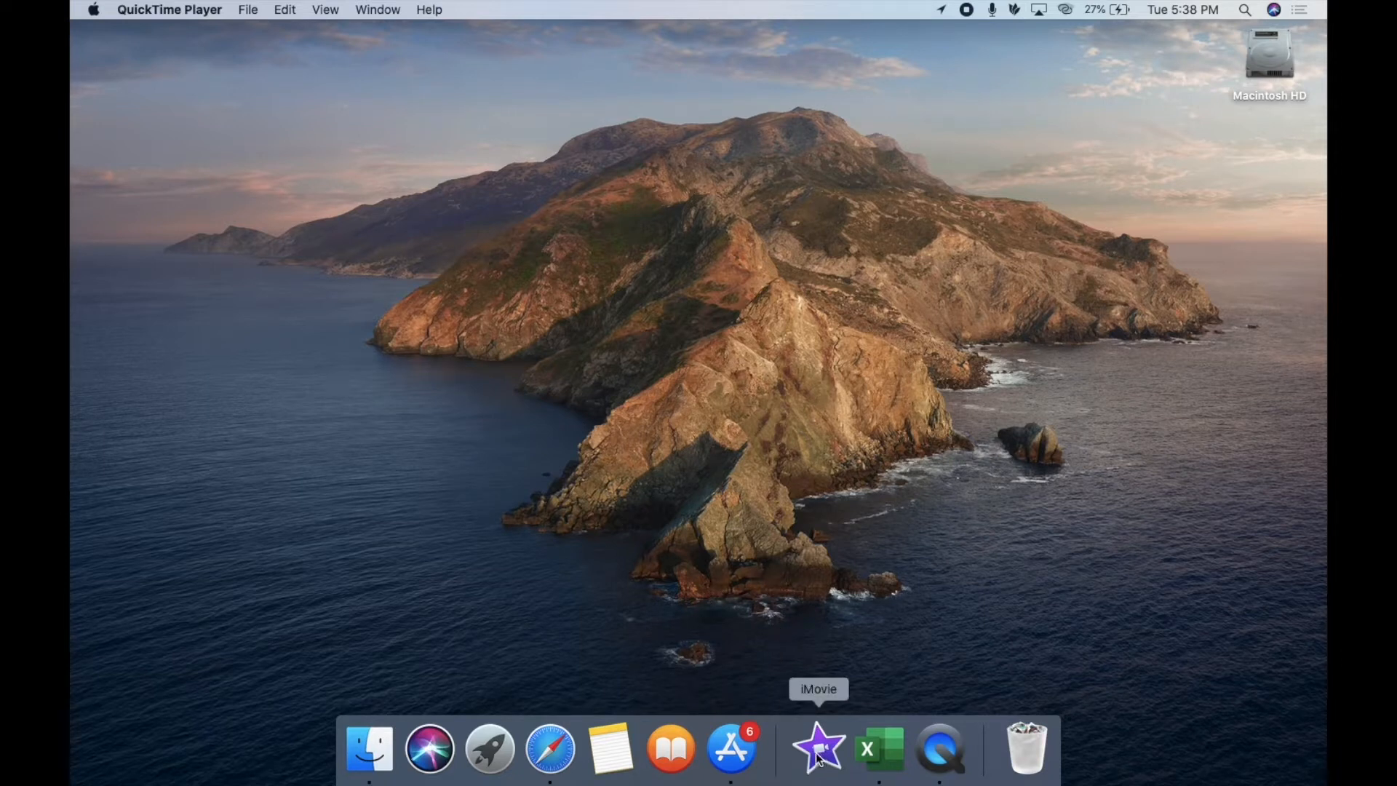
pyautogui.press('F4')
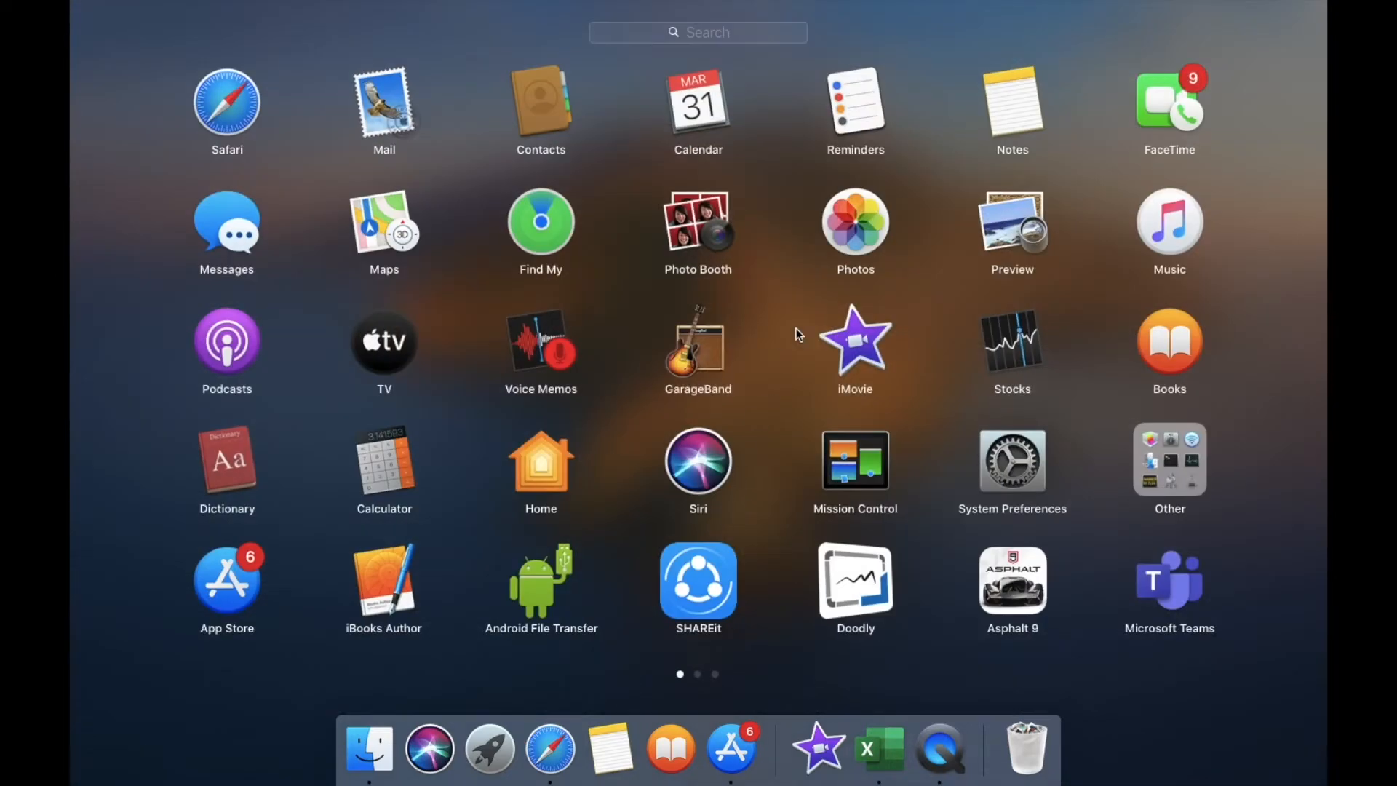
pyautogui.click(151, 770)
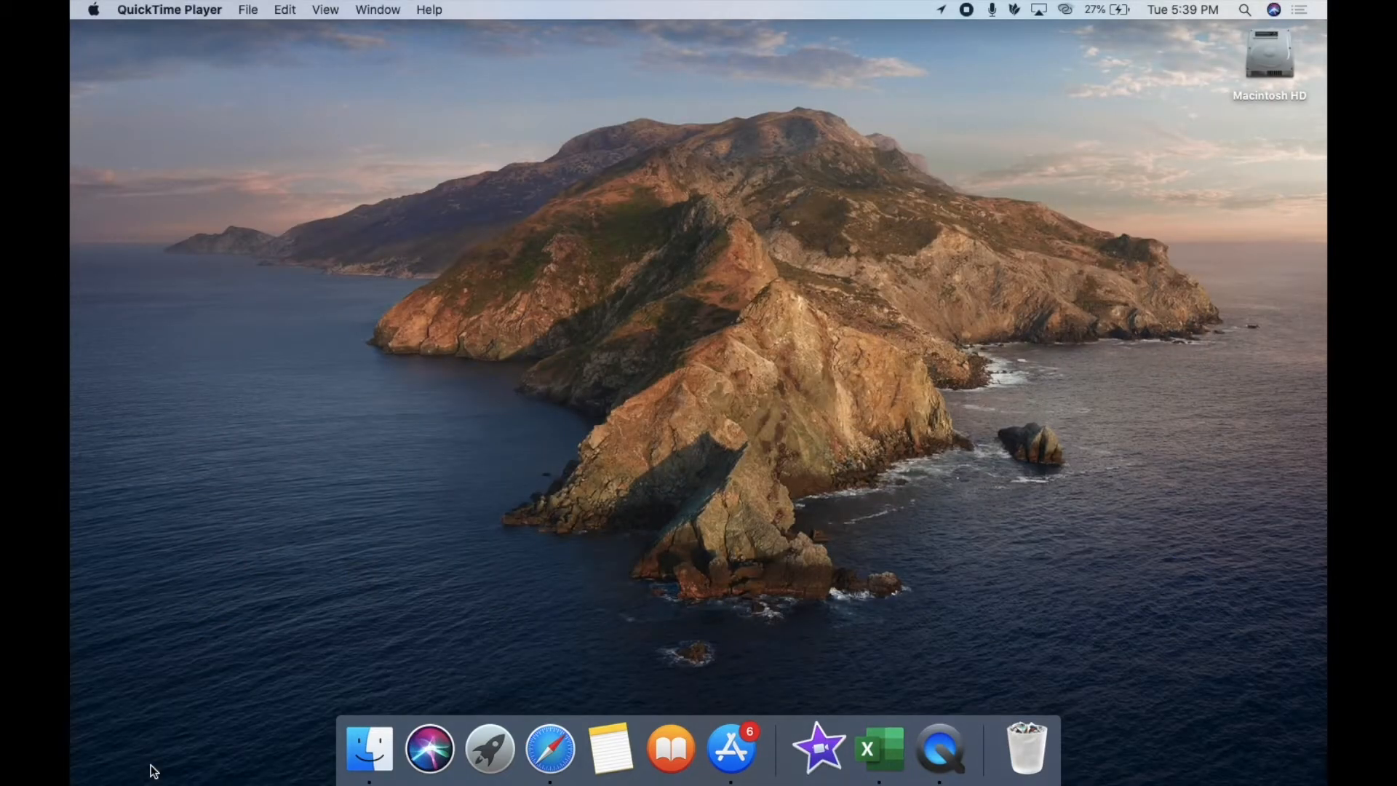
# Switch to Finder, launch iMovie from the Applications folder and show the iMovie window full screen.
pyautogui.click(369, 757)
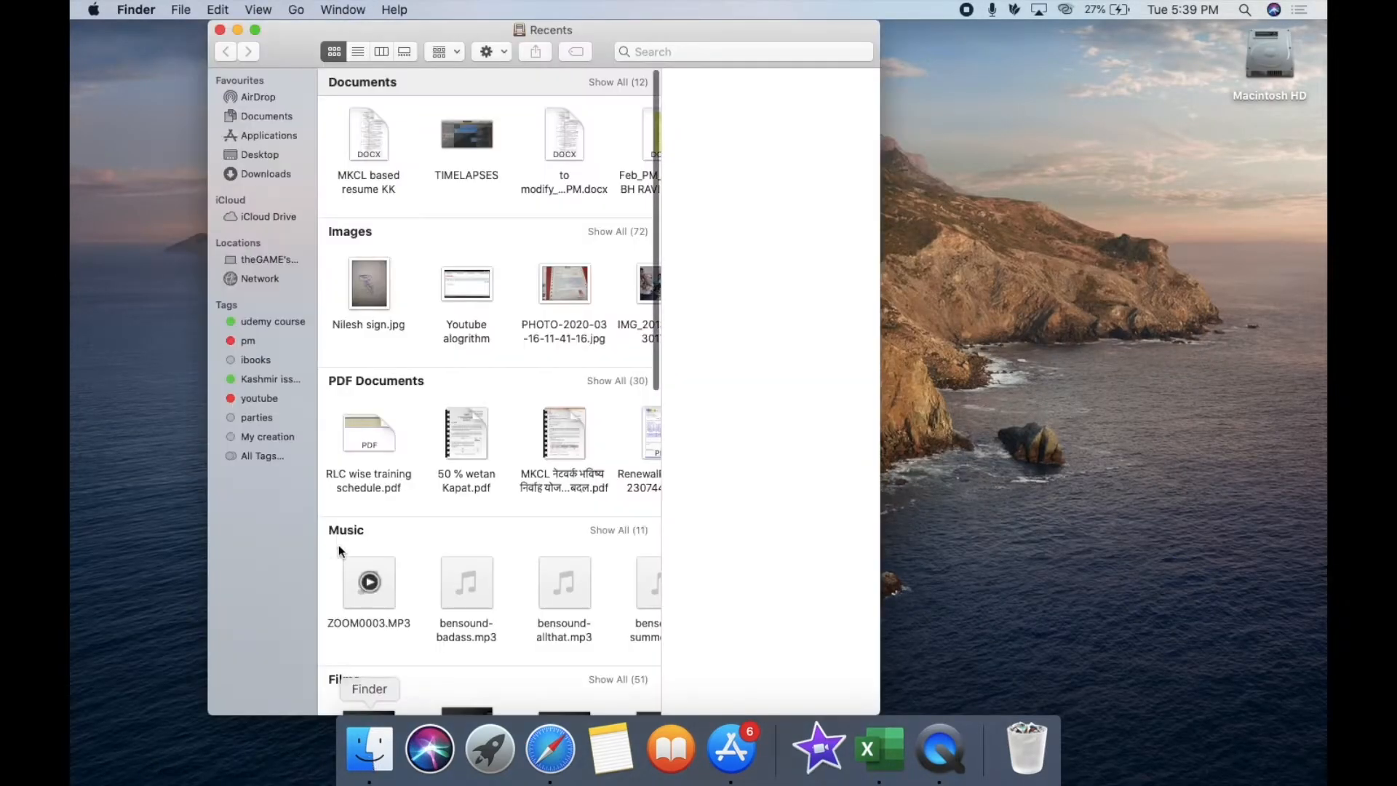
pyautogui.click(268, 137)
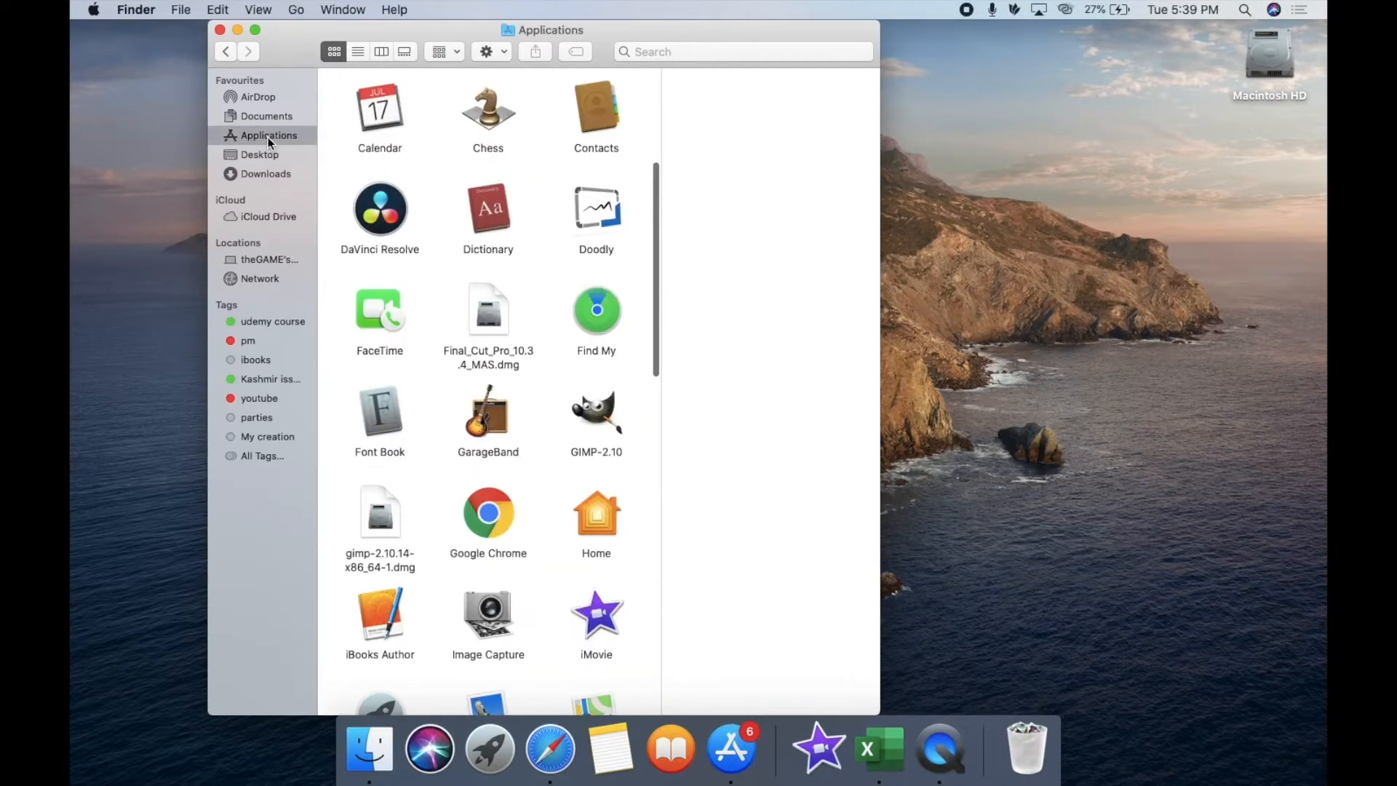
pyautogui.scroll(-4, 523, 419)
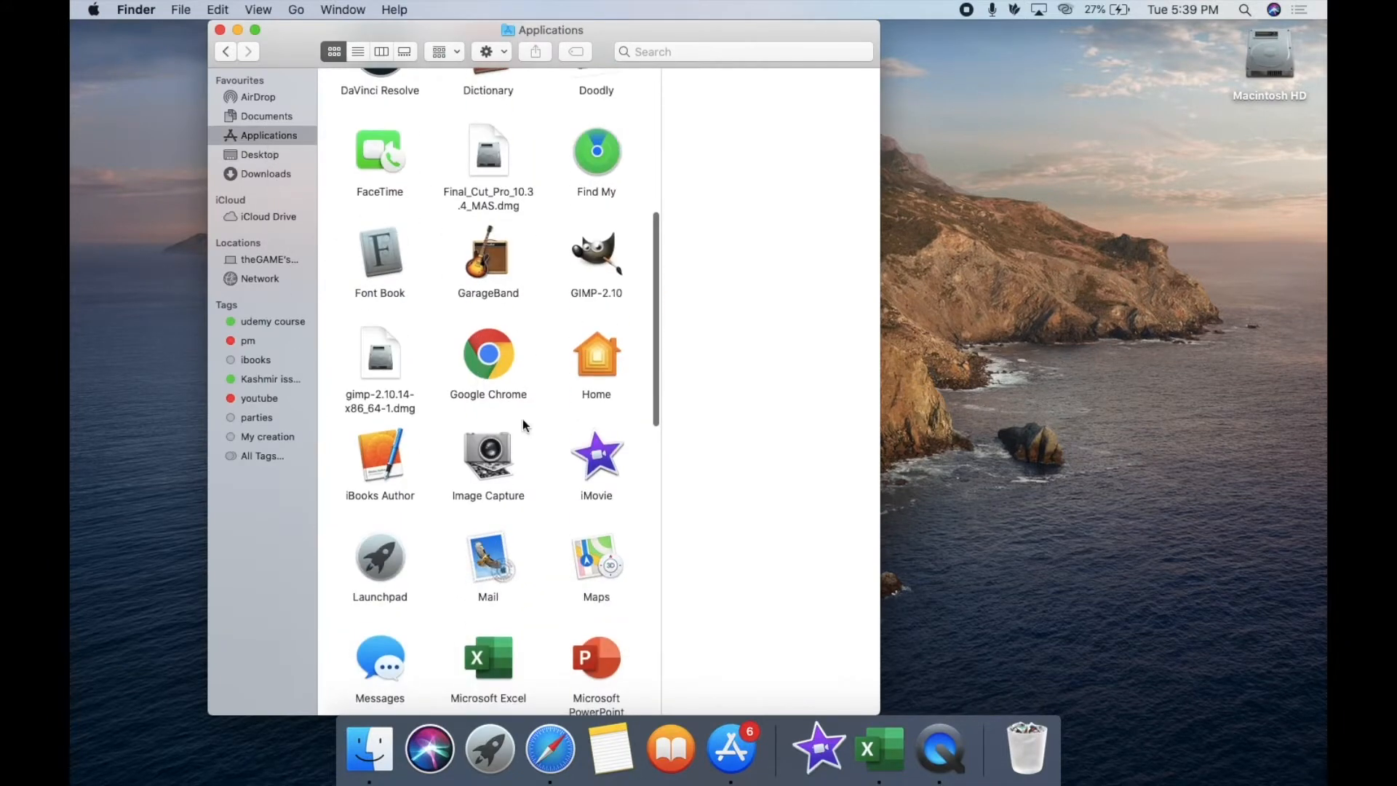
pyautogui.doubleClick(600, 441)
pyautogui.click(245, 30)
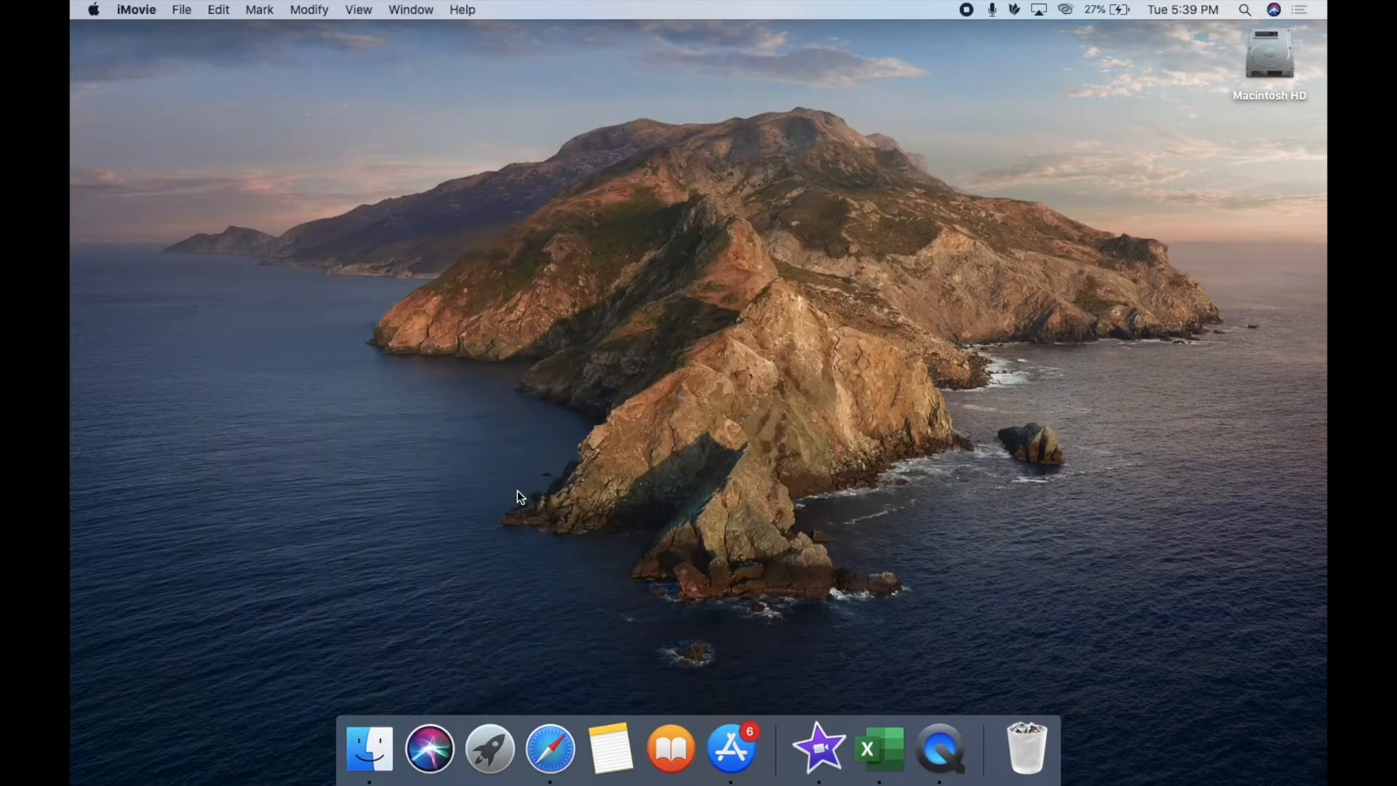
pyautogui.click(121, 38)
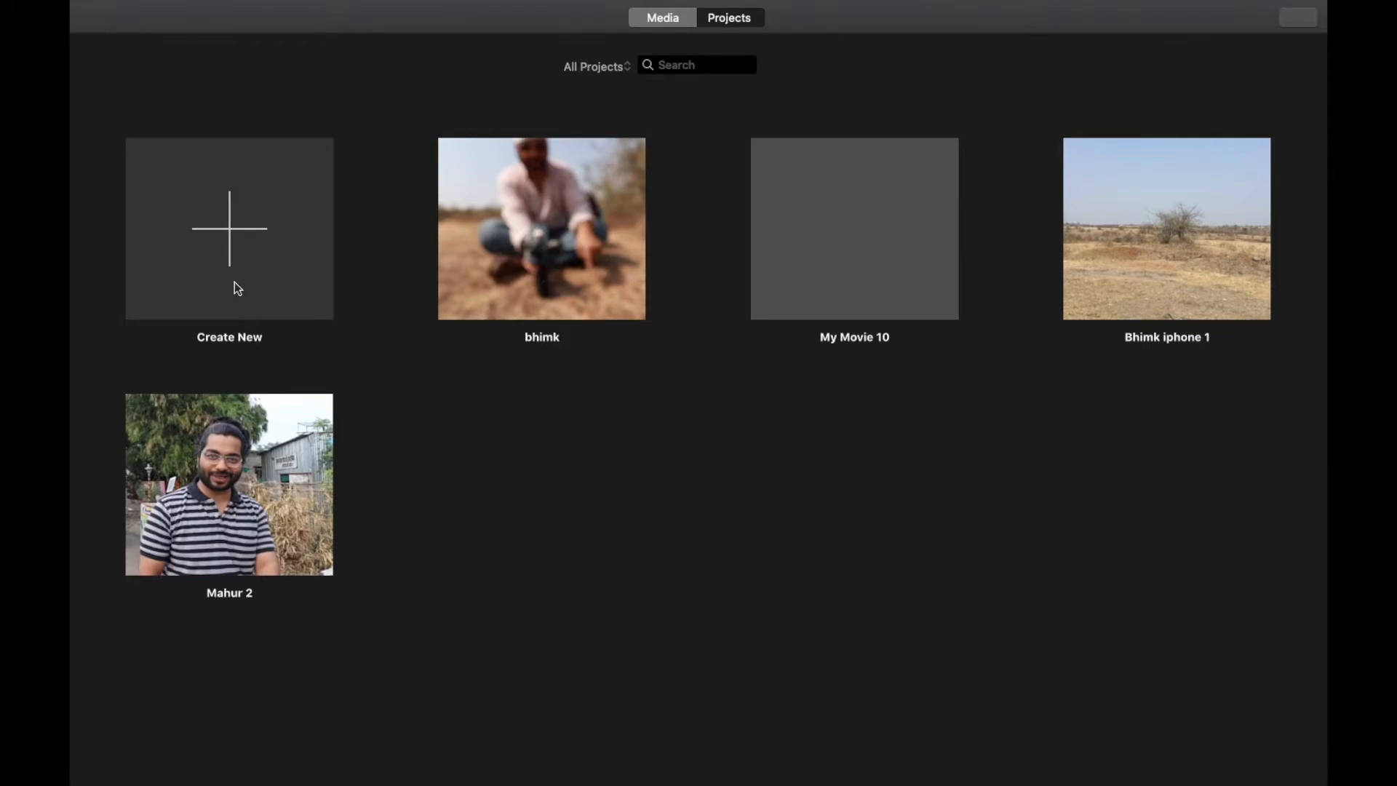
# Examine the Media view and the clips in the iMovie Library events, from bhimk iphone through Locality issue.
pyautogui.click(674, 19)
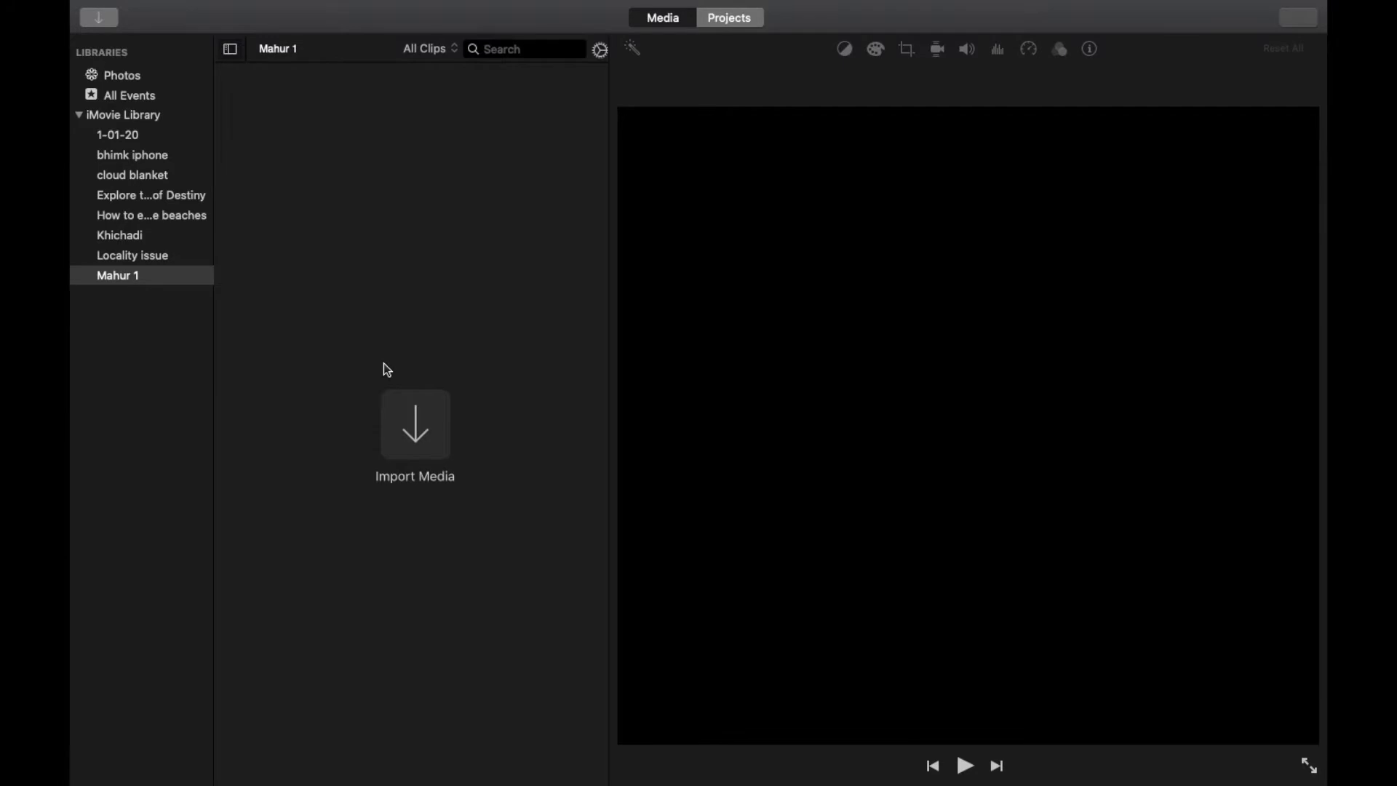
pyautogui.click(713, 22)
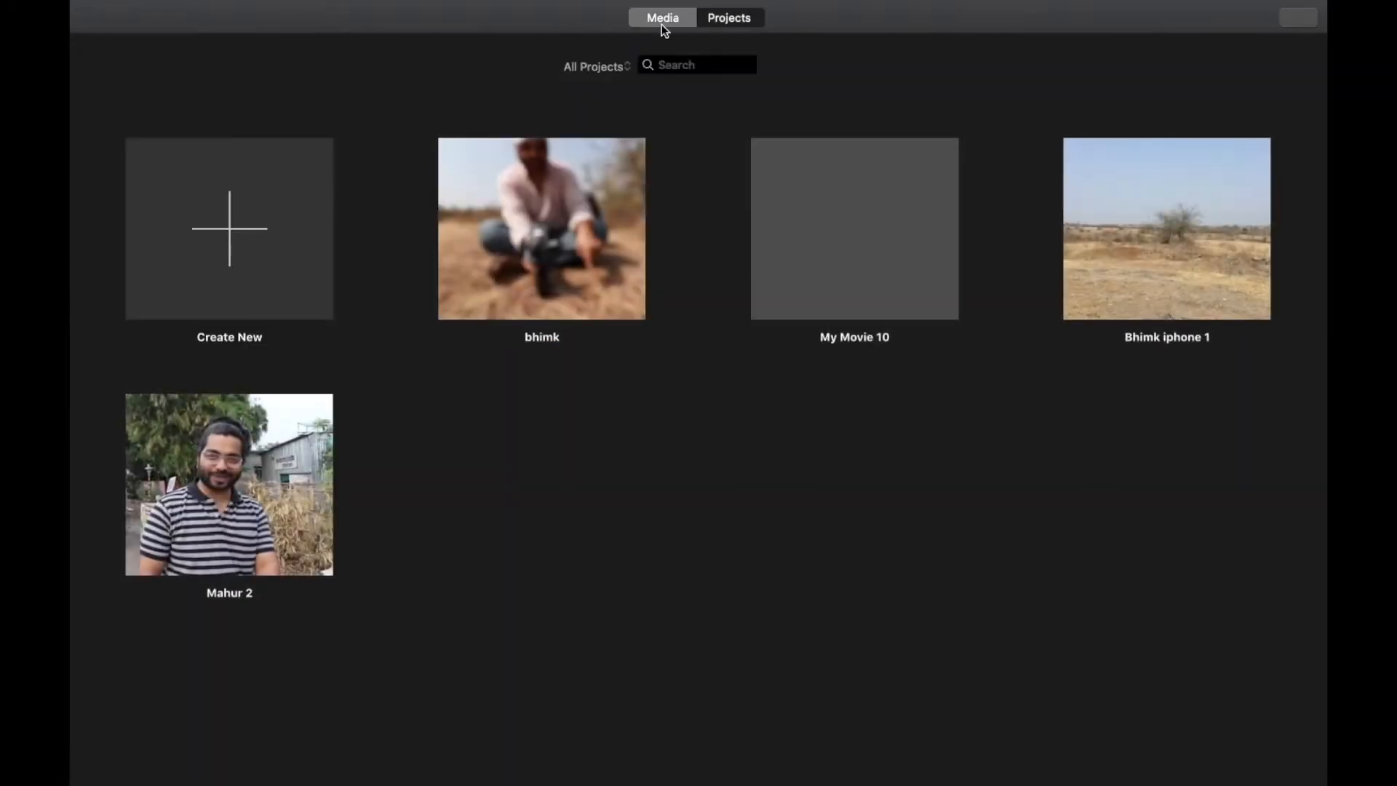
pyautogui.click(662, 22)
pyautogui.click(152, 152)
pyautogui.click(151, 173)
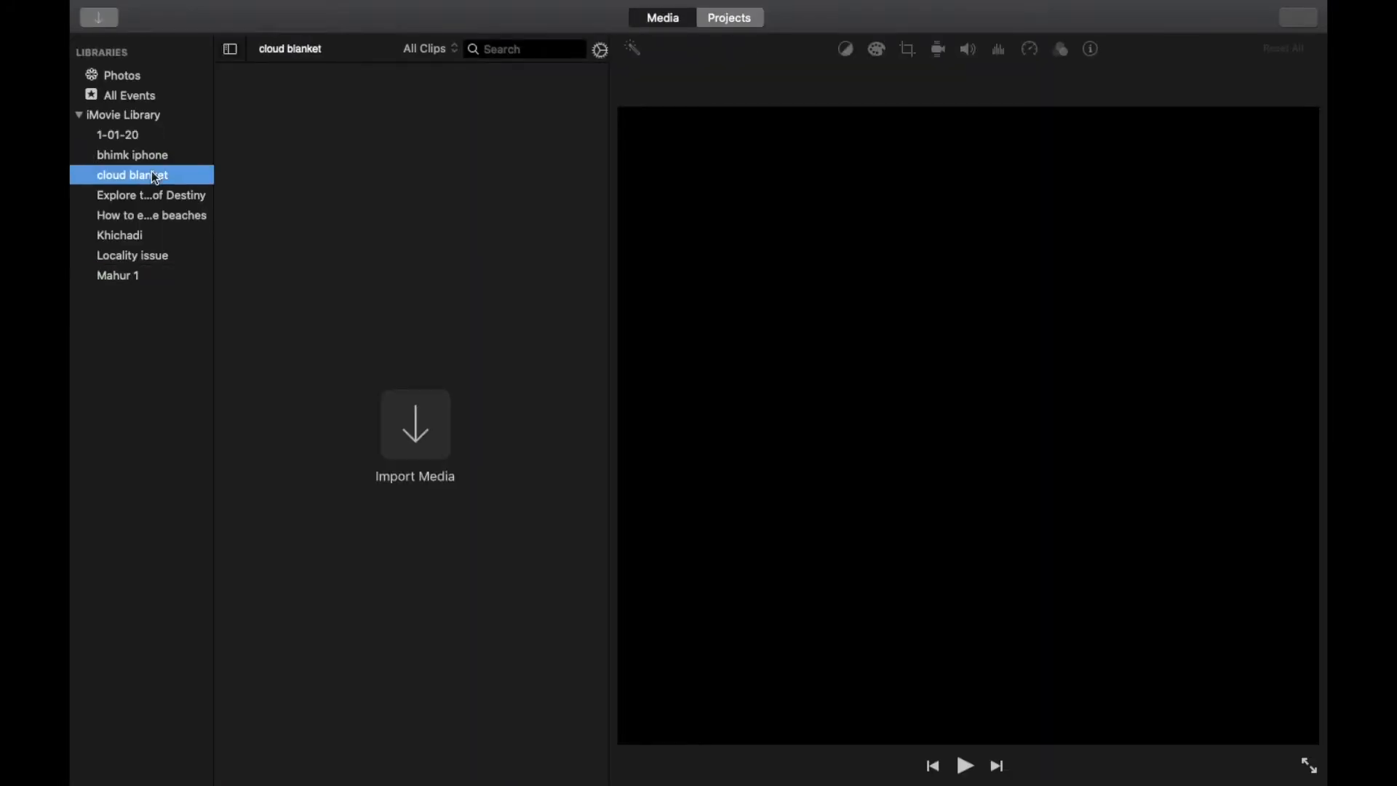
pyautogui.click(153, 195)
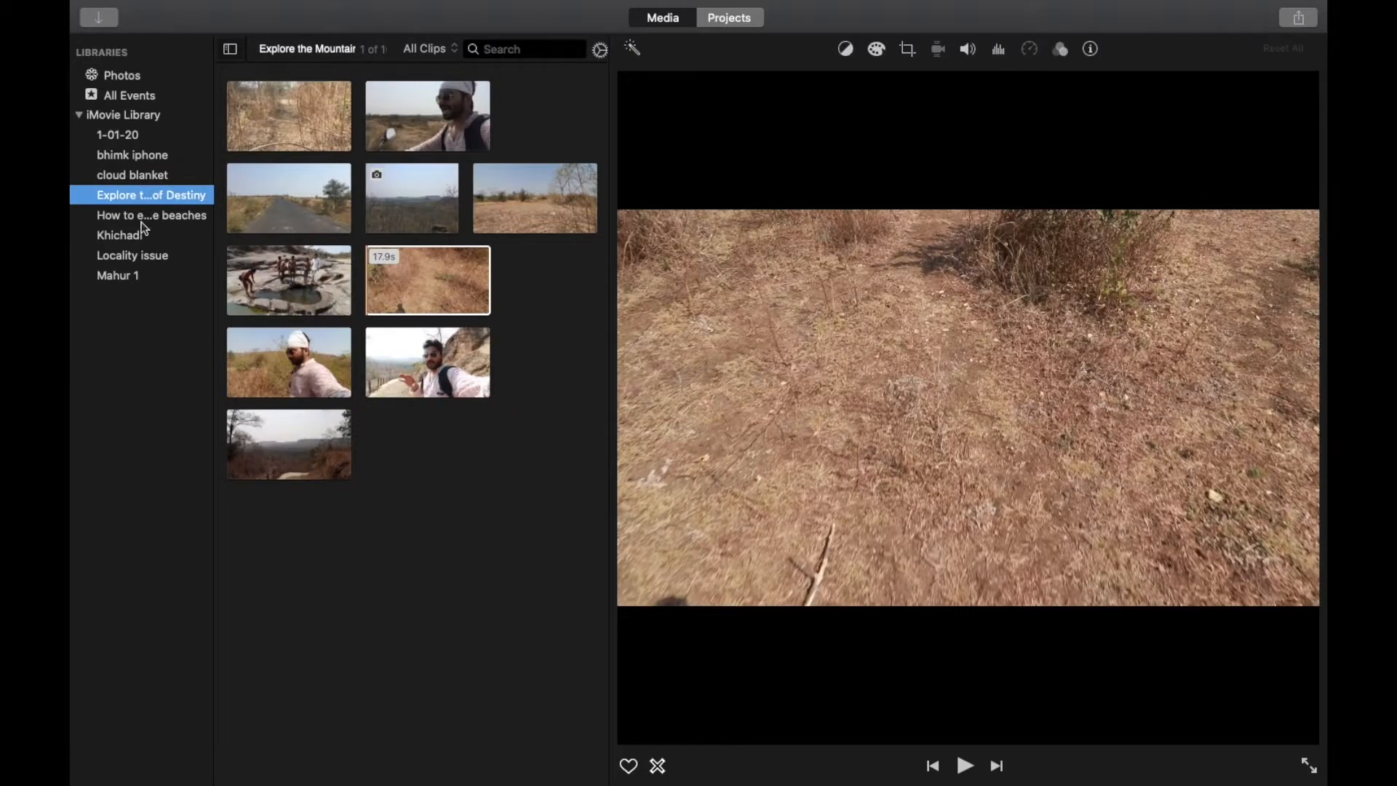
pyautogui.click(139, 217)
pyautogui.click(135, 238)
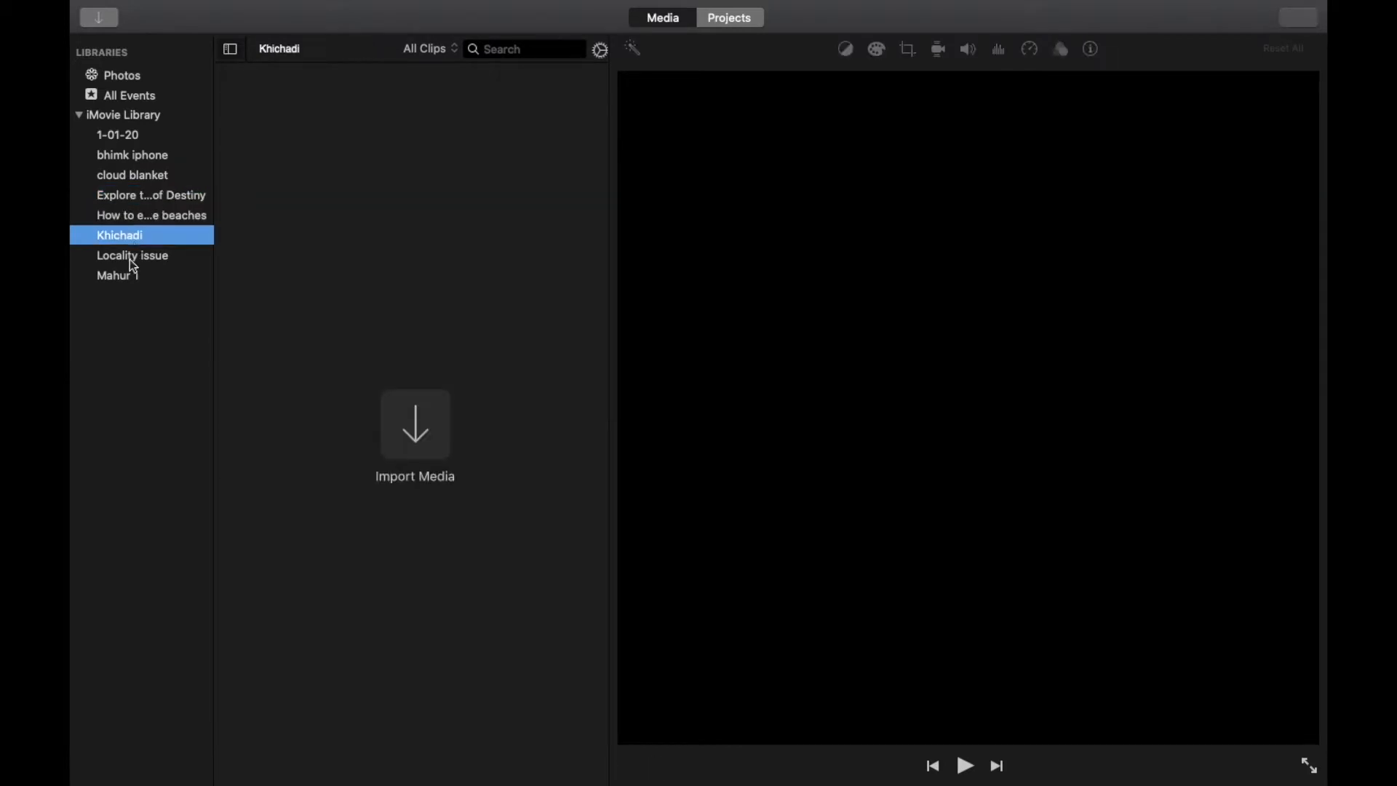
pyautogui.click(131, 259)
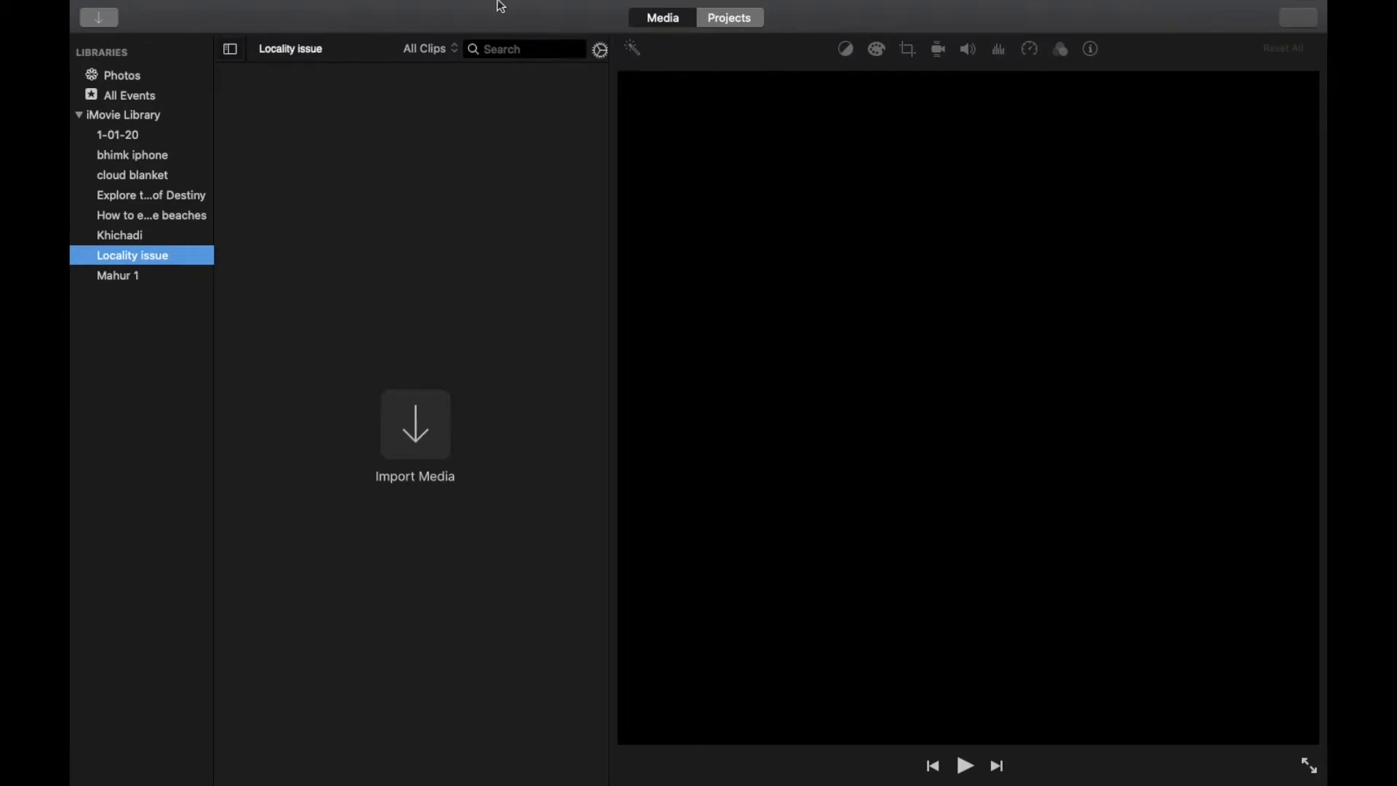
# Return to the projects overview and create a new project of the Movie type.
pyautogui.click(730, 17)
pyautogui.click(231, 230)
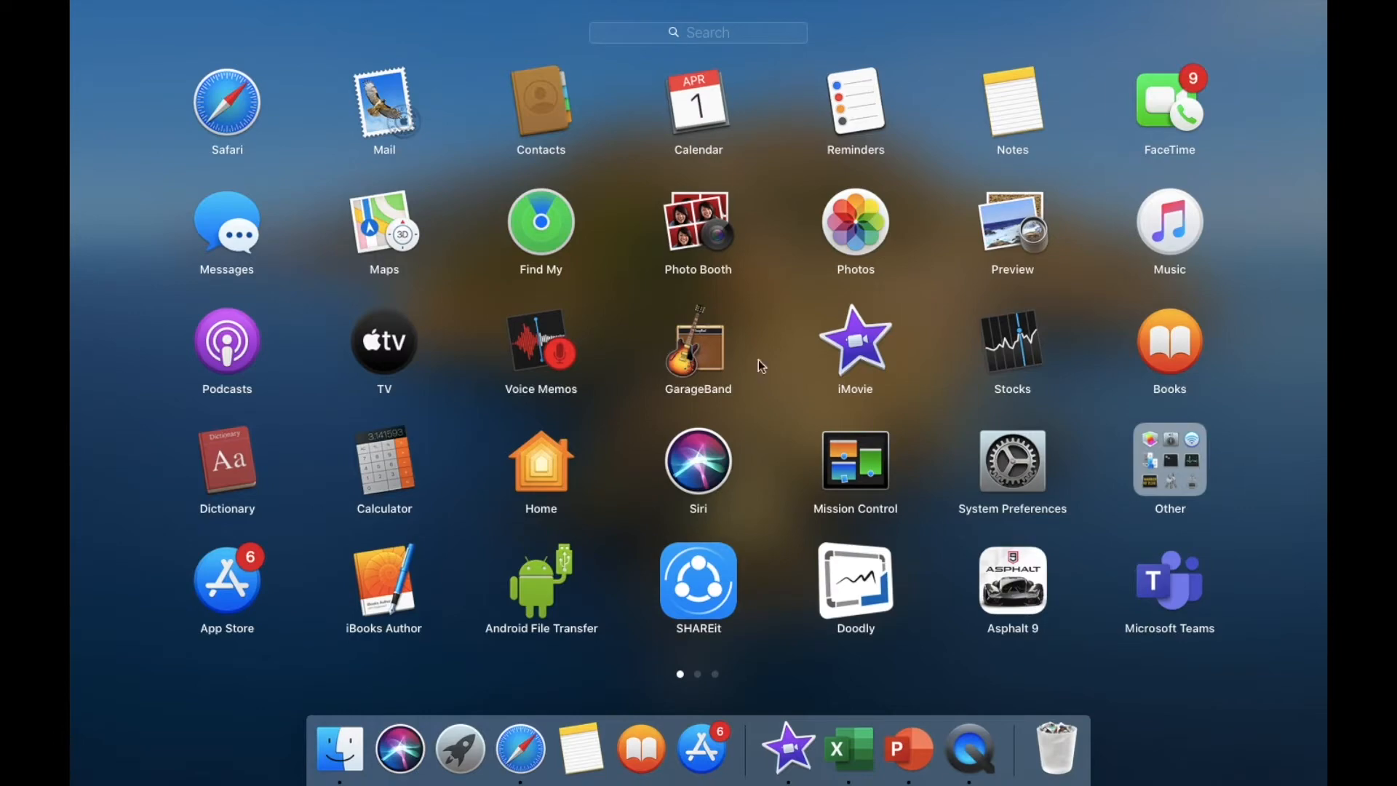
pyautogui.click(77, 504)
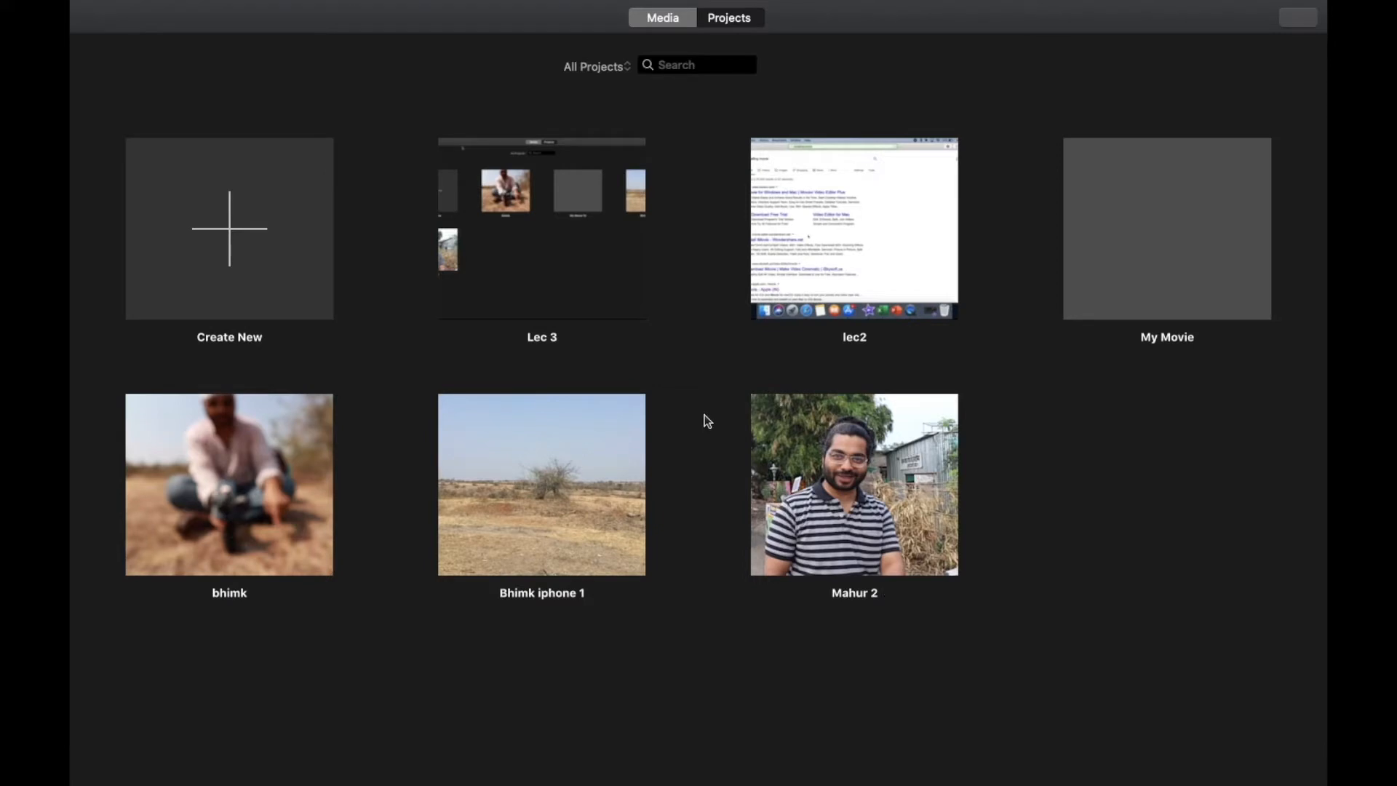
pyautogui.click(244, 266)
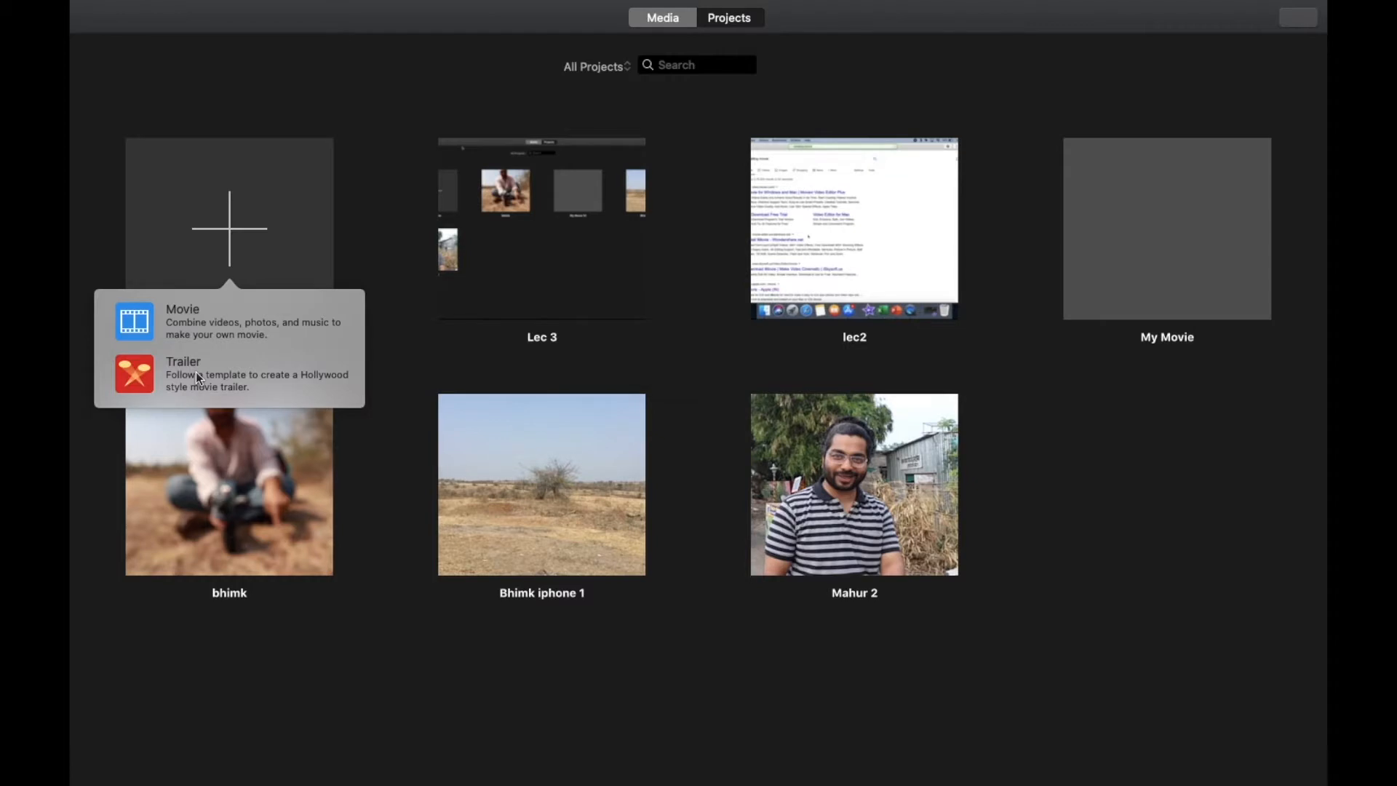
pyautogui.click(197, 333)
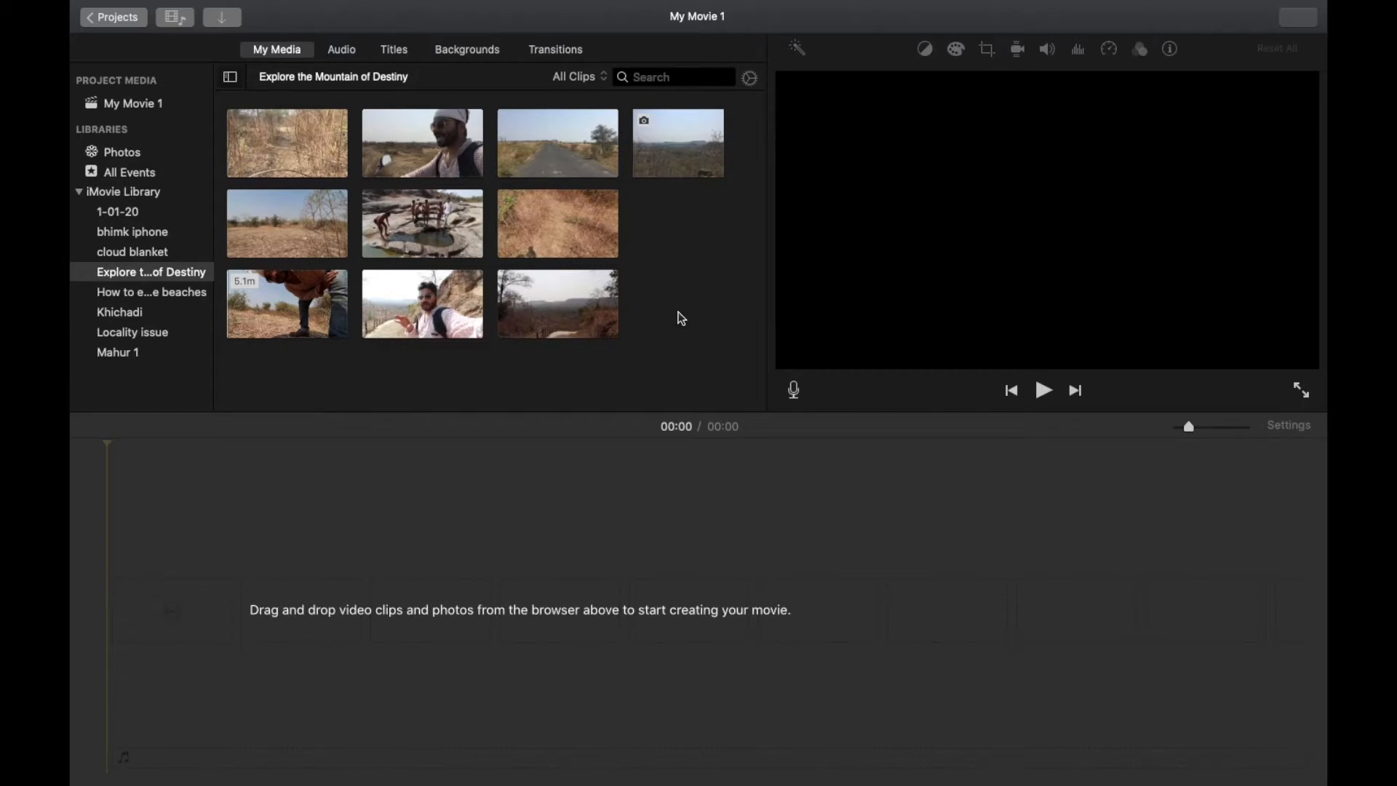
pyautogui.click(136, 10)
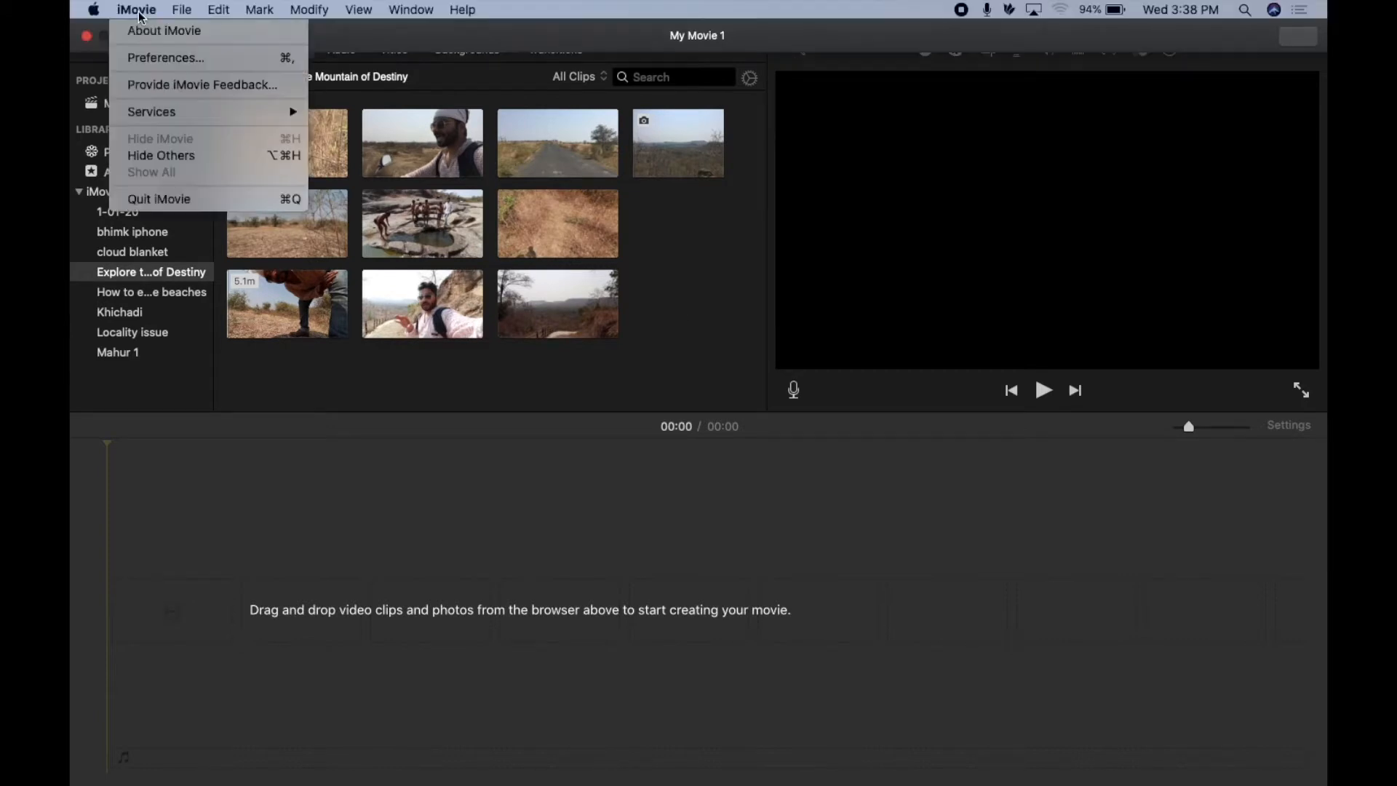
pyautogui.click(164, 64)
pyautogui.click(497, 197)
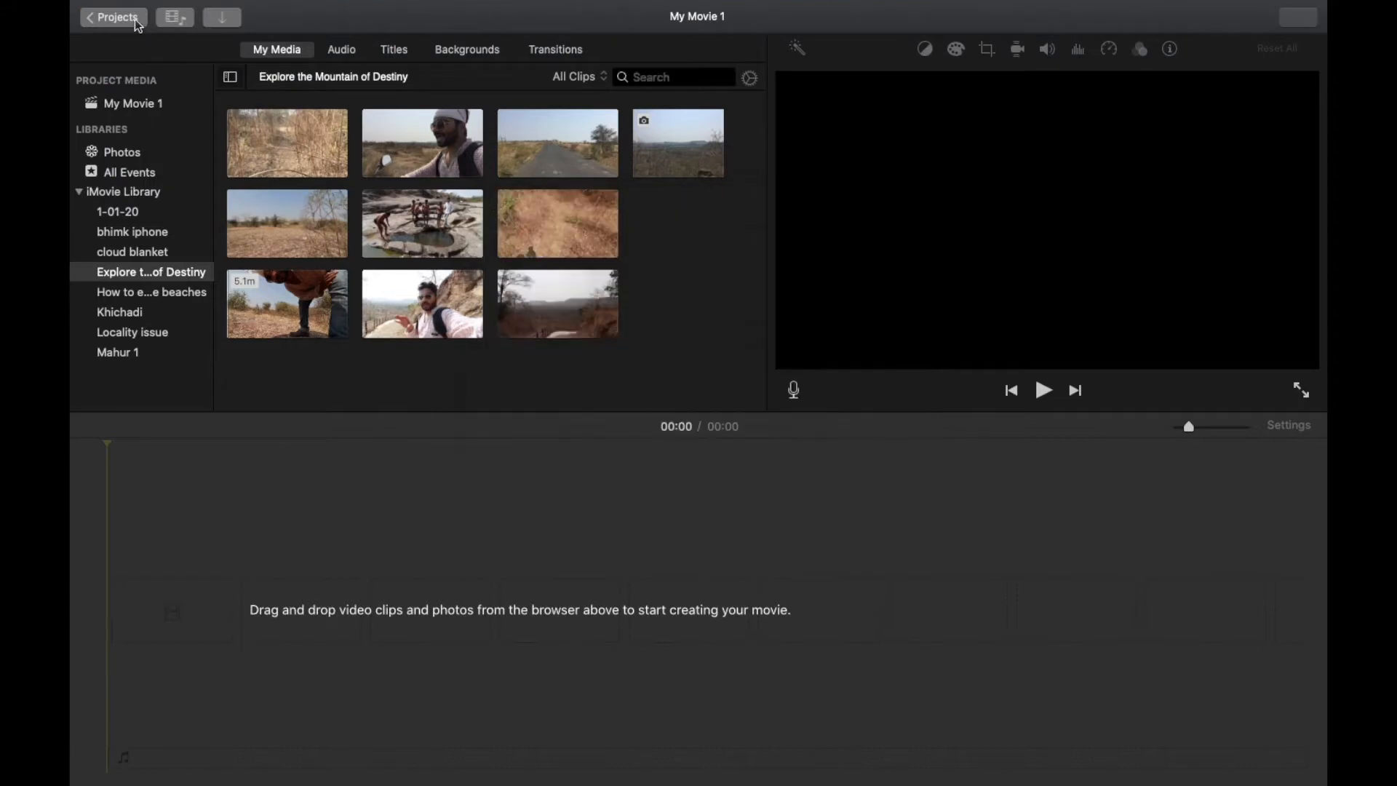
# Open the iMovie preferences and choose Ken Burns as the photo placement.
pyautogui.click(137, 10)
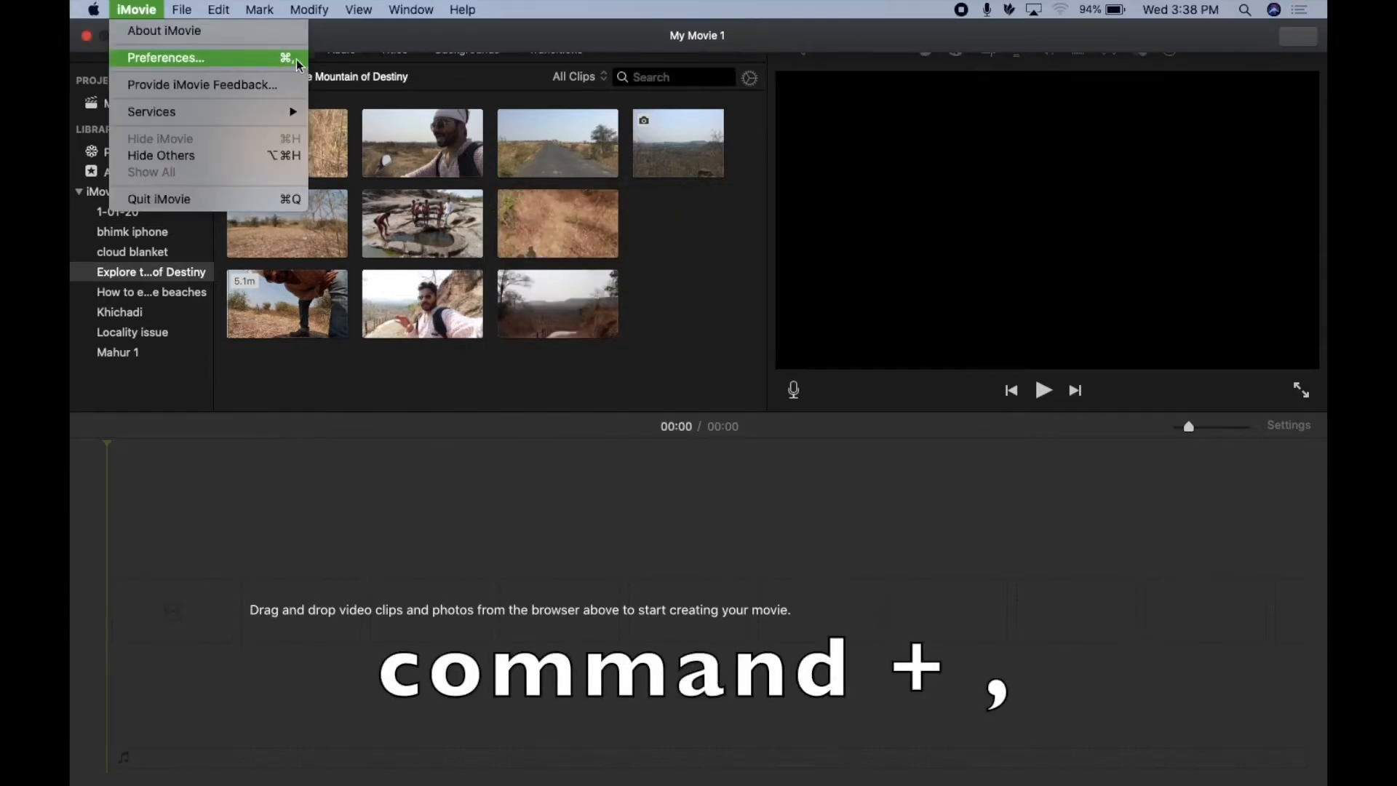
pyautogui.click(297, 59)
pyautogui.press('super+comma')
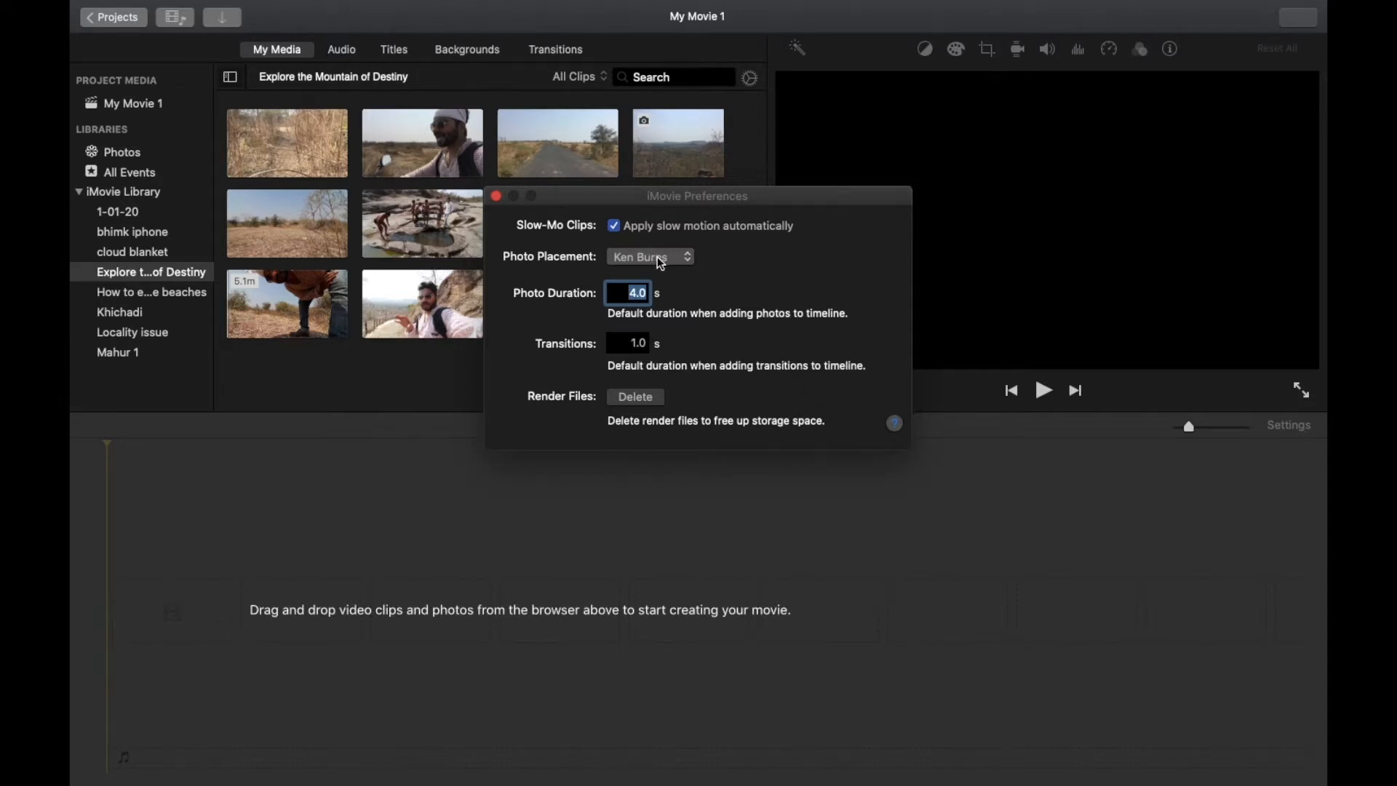
pyautogui.click(634, 263)
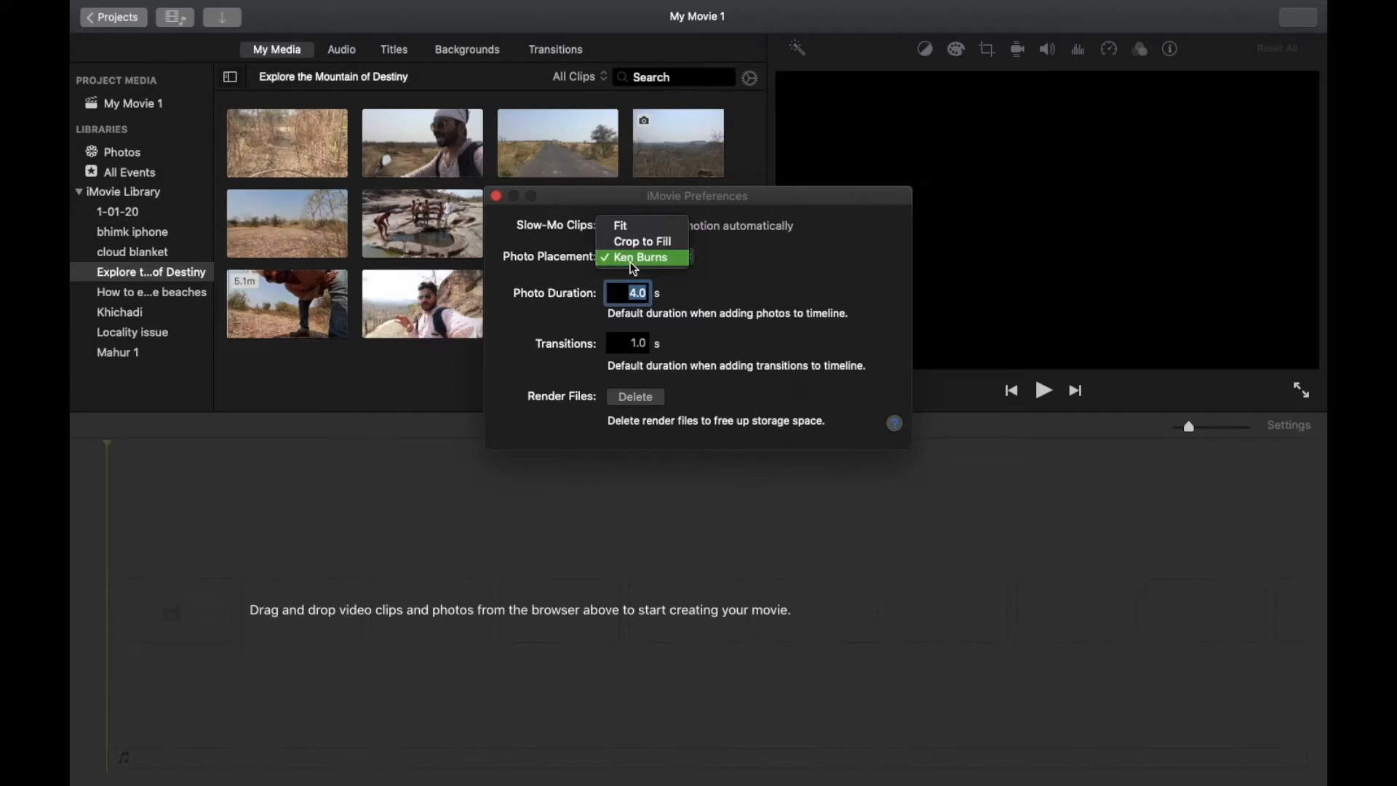
pyautogui.click(633, 259)
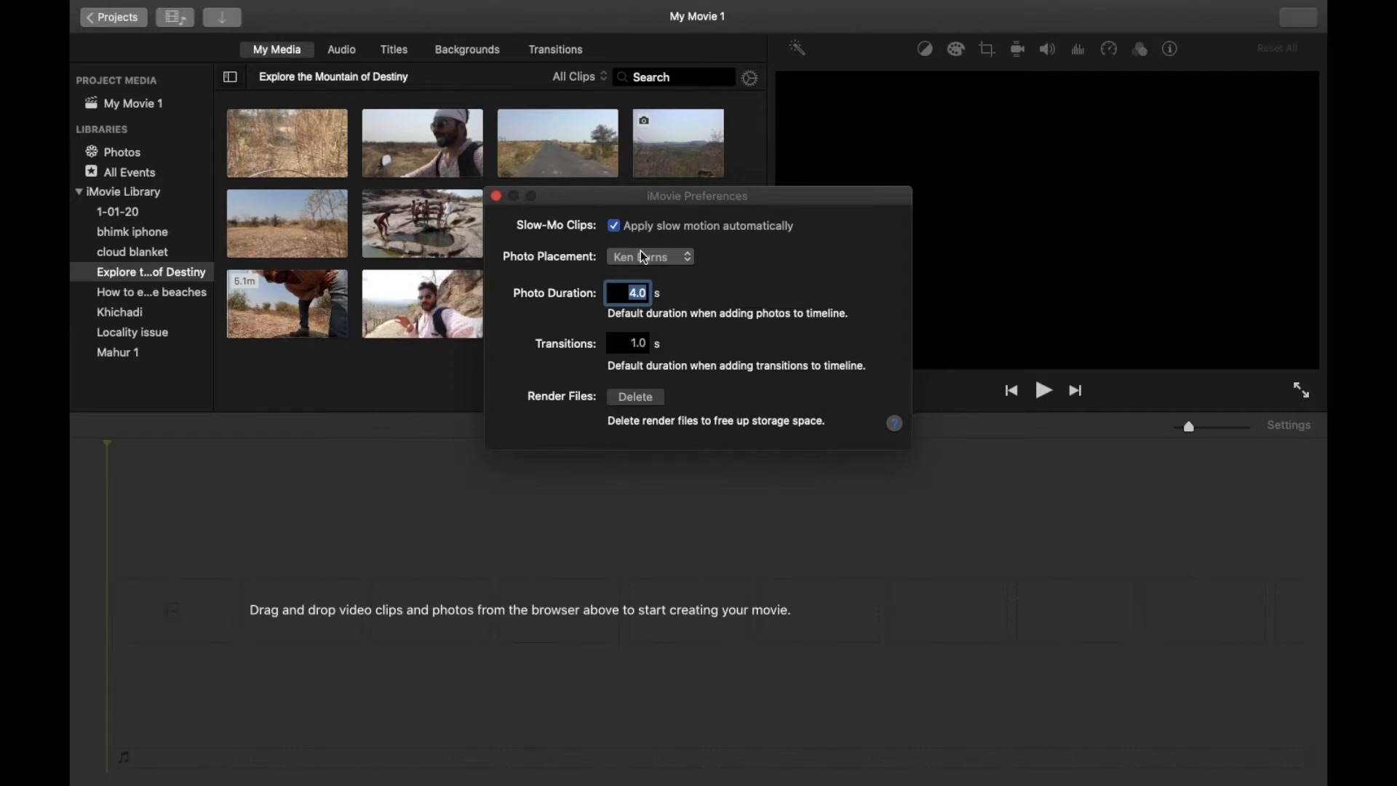
# Close the preferences and enlarge the clip thumbnails in the media browser, leaving the zoom at All.
pyautogui.press('super+w')
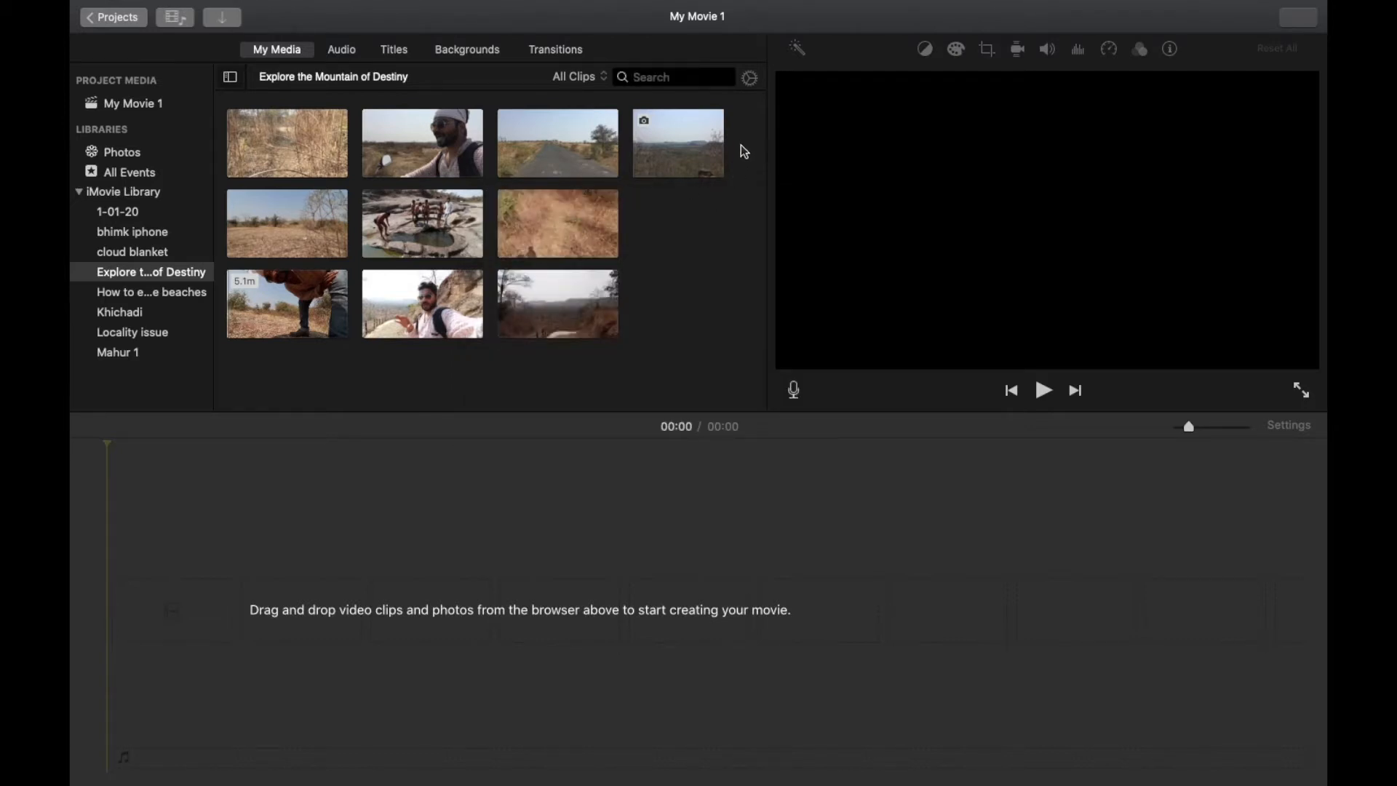
pyautogui.click(749, 78)
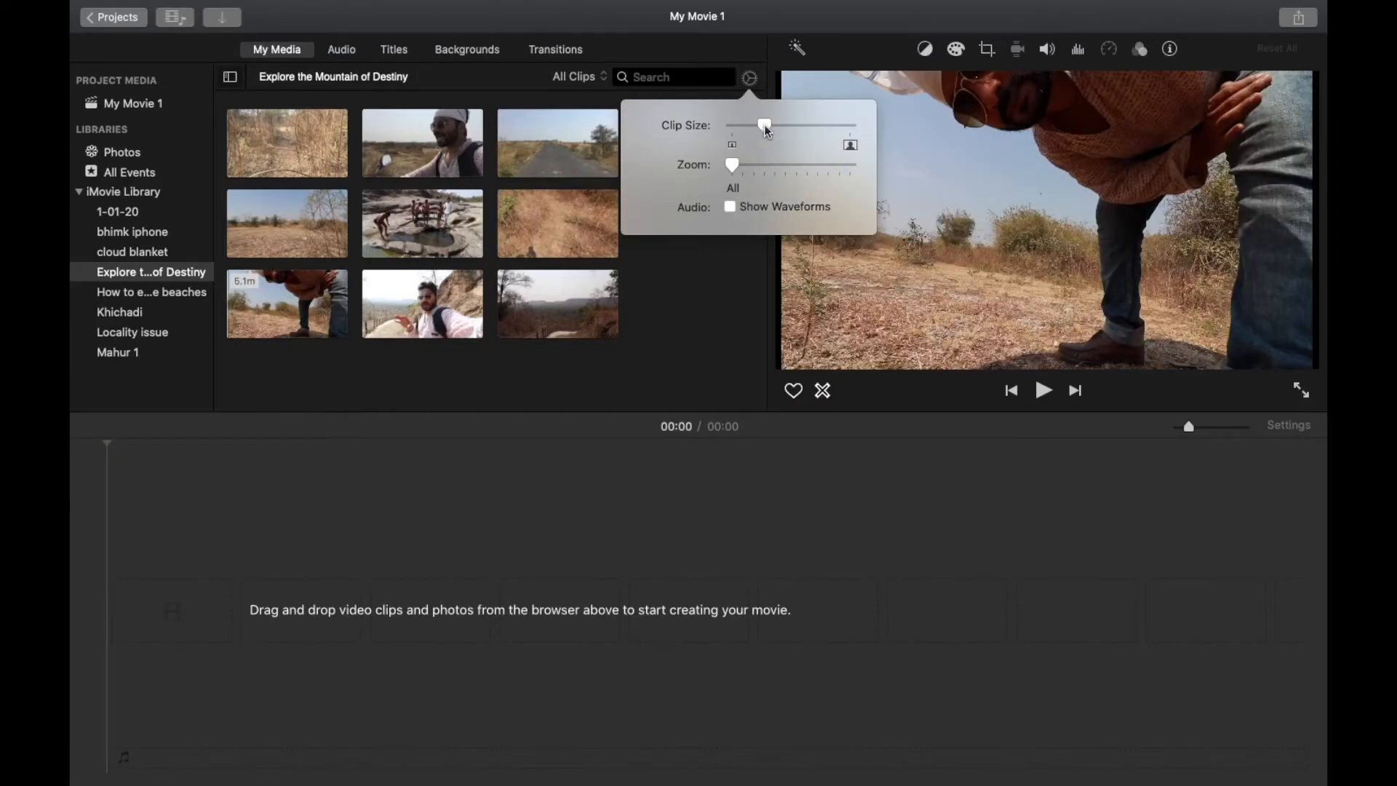
pyautogui.moveTo(764, 124)
pyautogui.mouseDown()
pyautogui.moveTo(817, 121)
pyautogui.moveTo(705, 146)
pyautogui.moveTo(777, 125)
pyautogui.mouseUp()
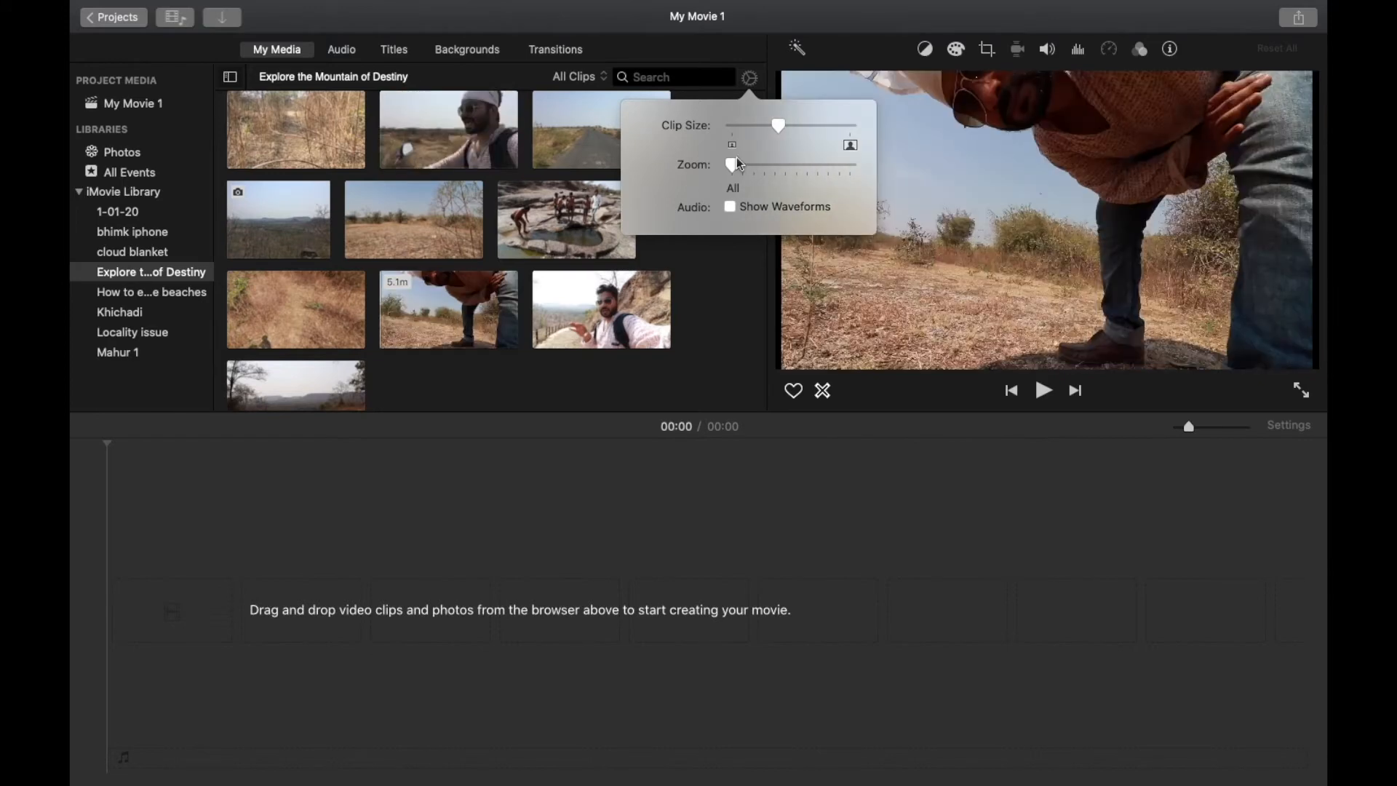
pyautogui.moveTo(732, 165)
pyautogui.mouseDown()
pyautogui.moveTo(786, 173)
pyautogui.moveTo(716, 180)
pyautogui.mouseUp()
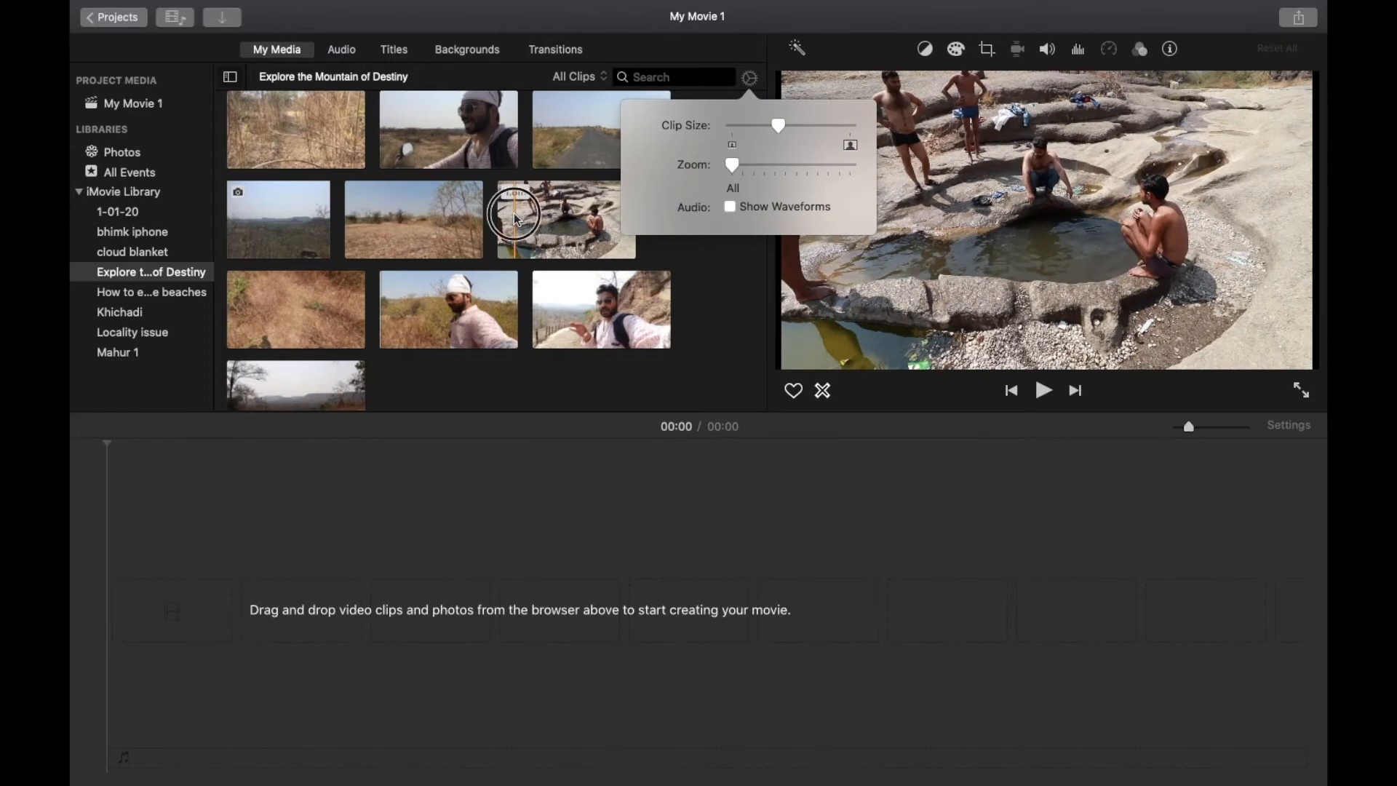
# Try adding the rock pool clip to the timeline, and toggle the browser clips' audio waveforms on and off.
pyautogui.moveTo(497, 216); pyautogui.dragTo(303, 618)
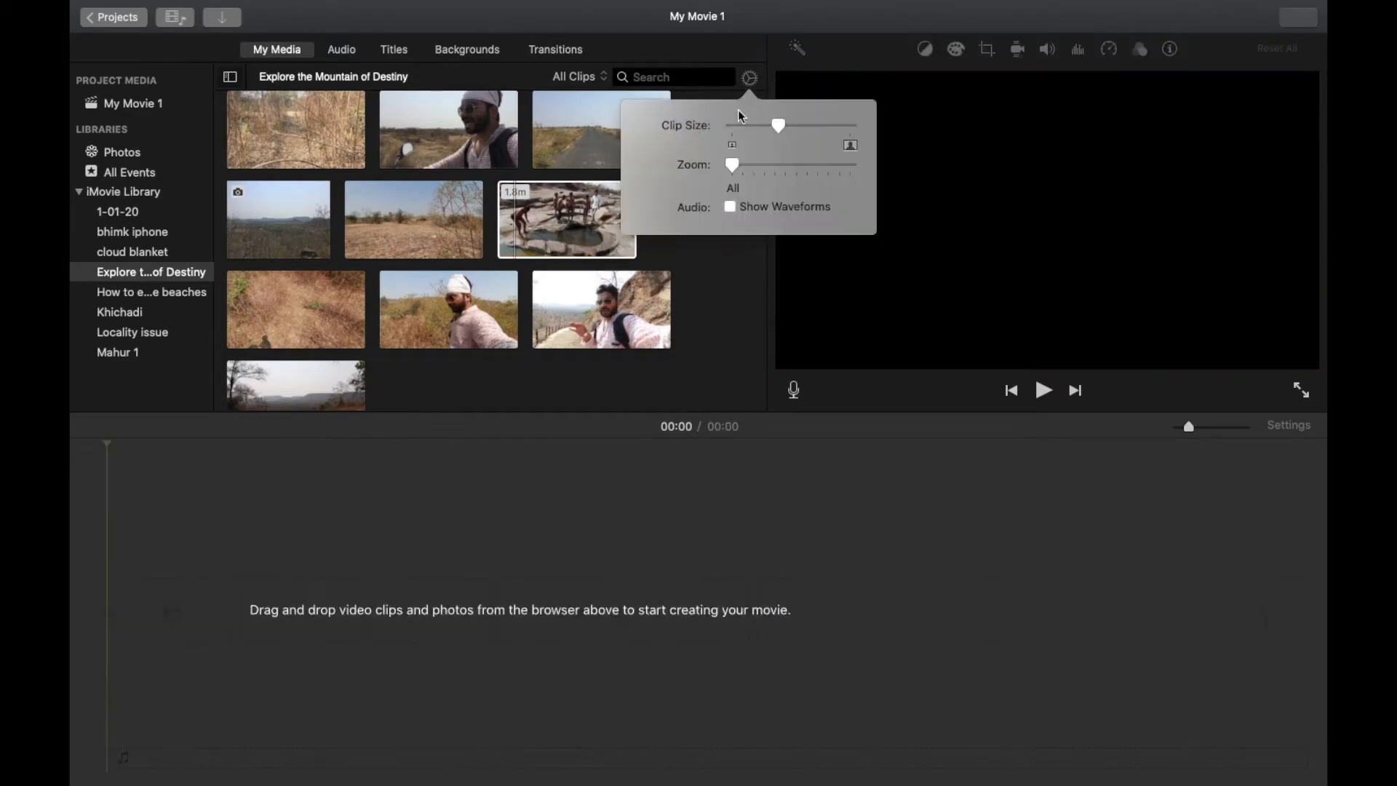
pyautogui.click(730, 209)
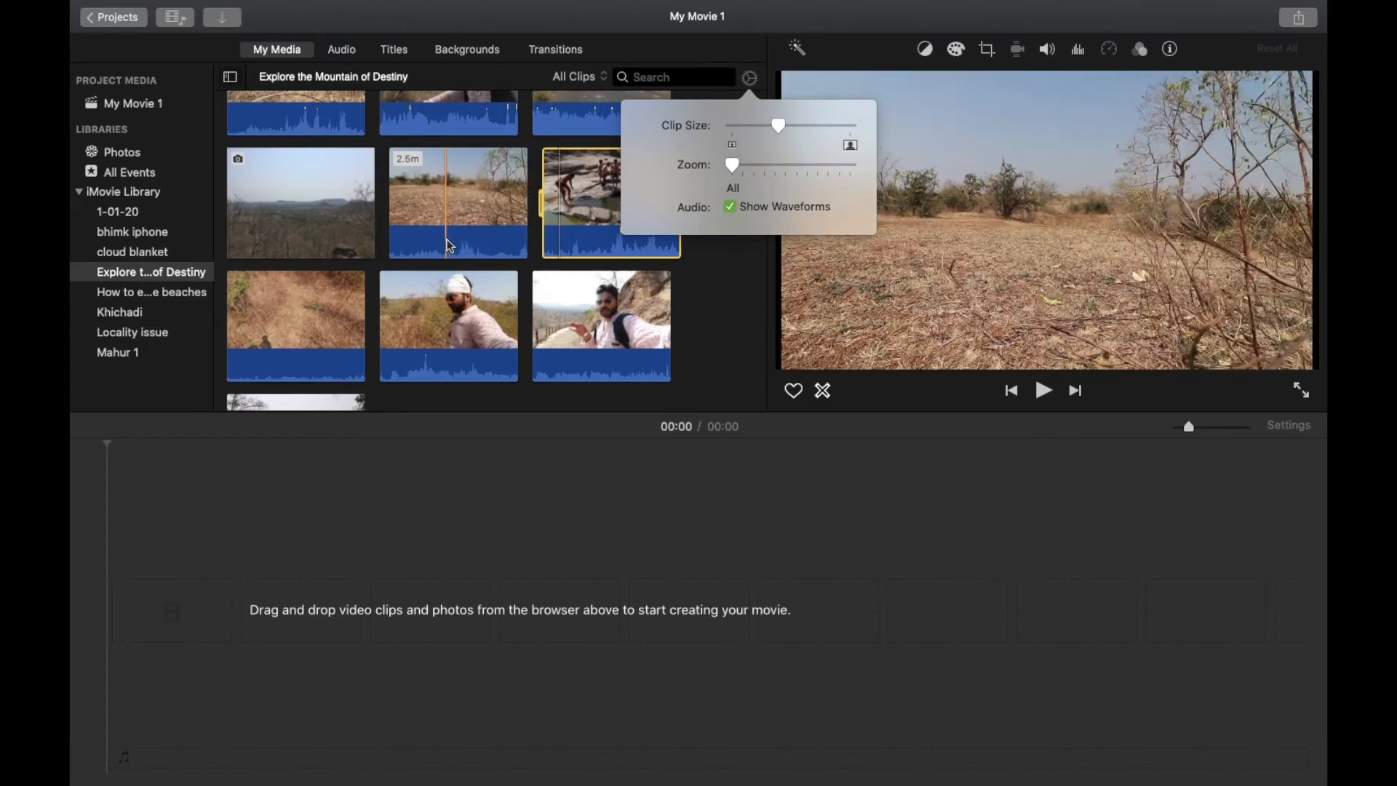
pyautogui.click(729, 209)
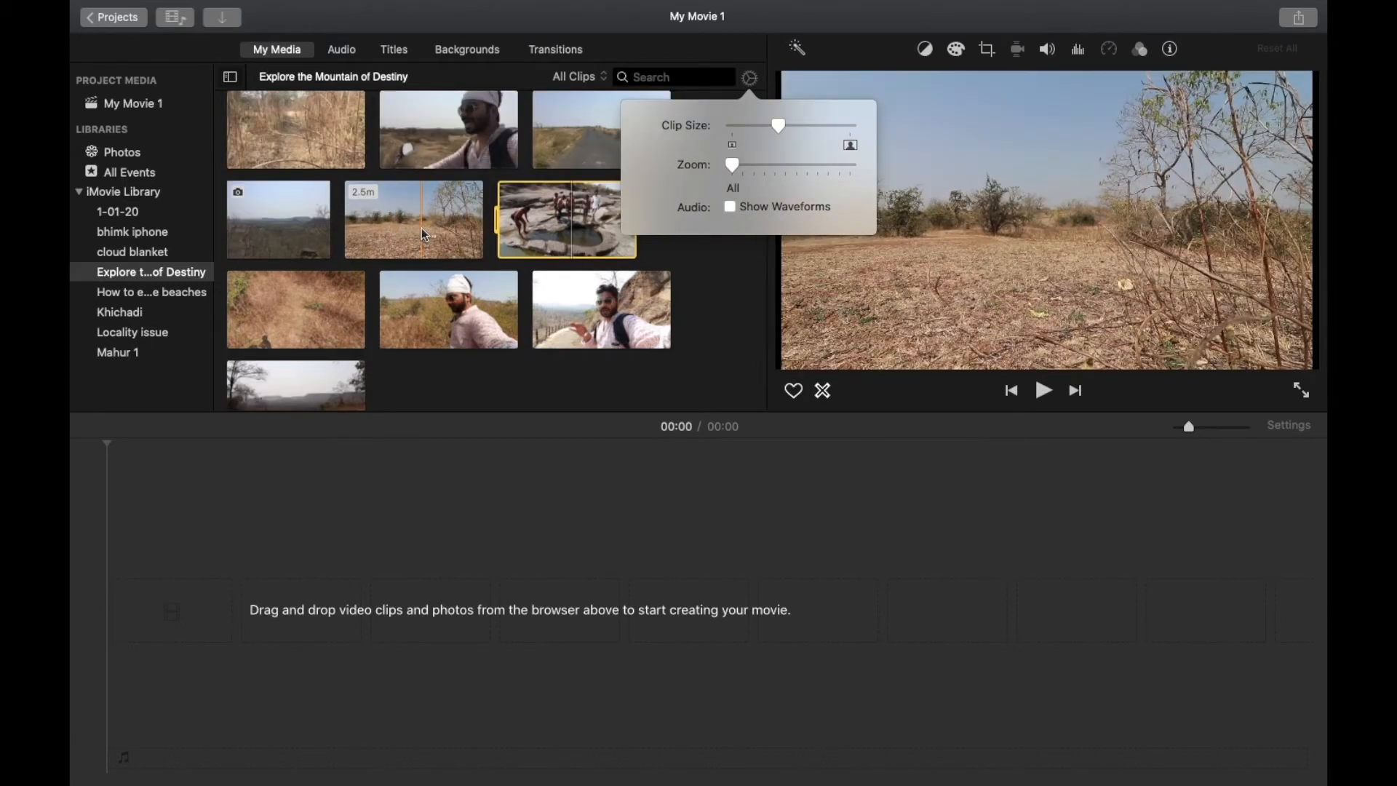
# Add the 2.5-minute dry field clip to the timeline and delete it again.
pyautogui.moveTo(425, 235); pyautogui.dragTo(226, 613)
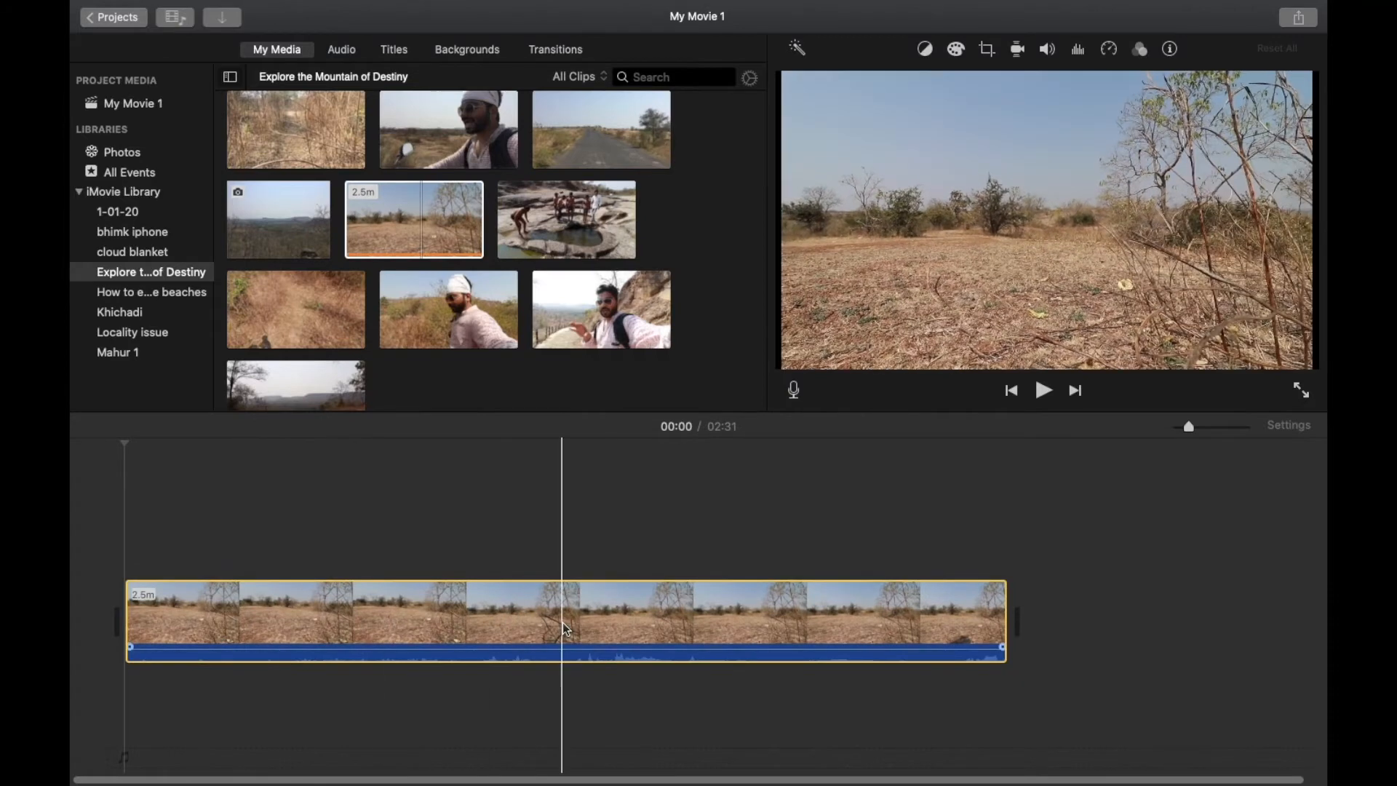
pyautogui.click(591, 612)
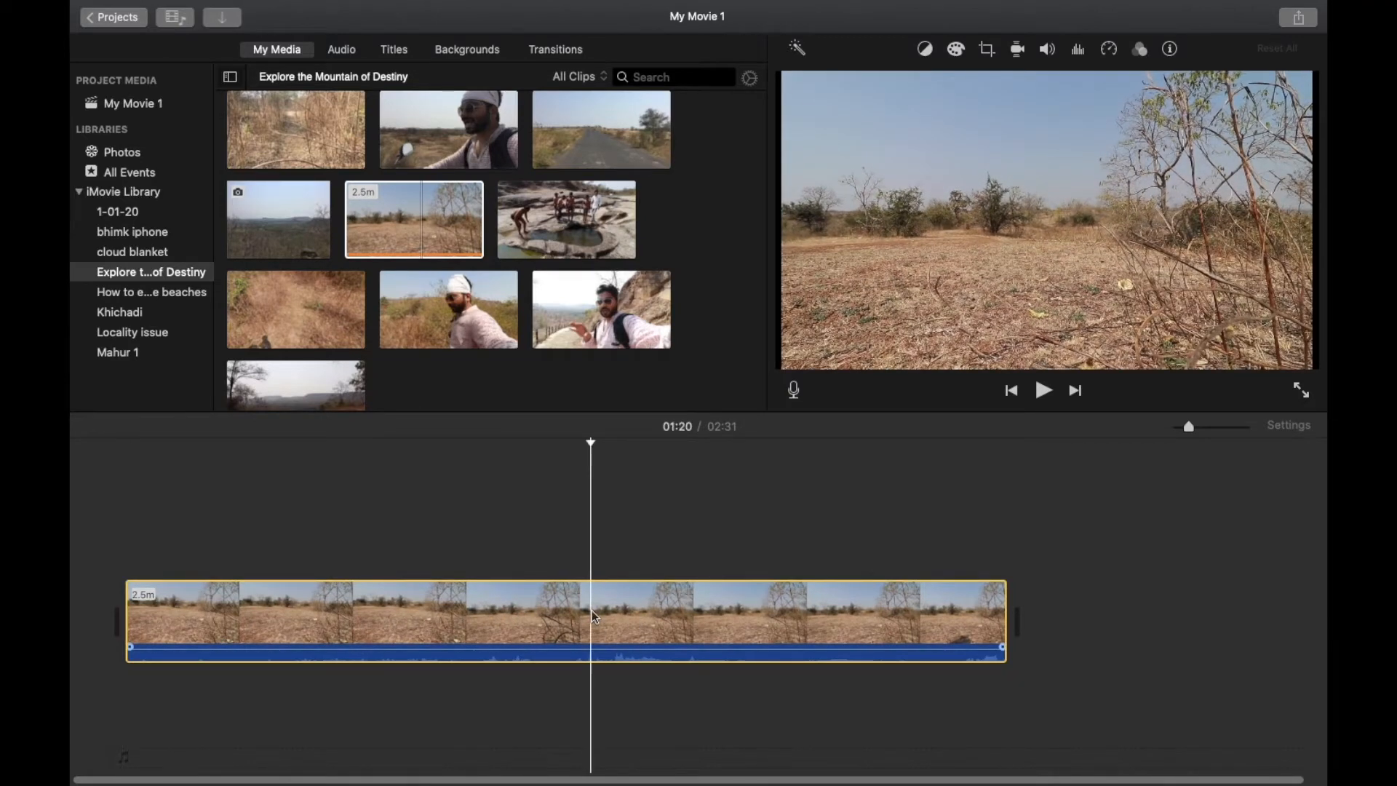
pyautogui.press('Delete')
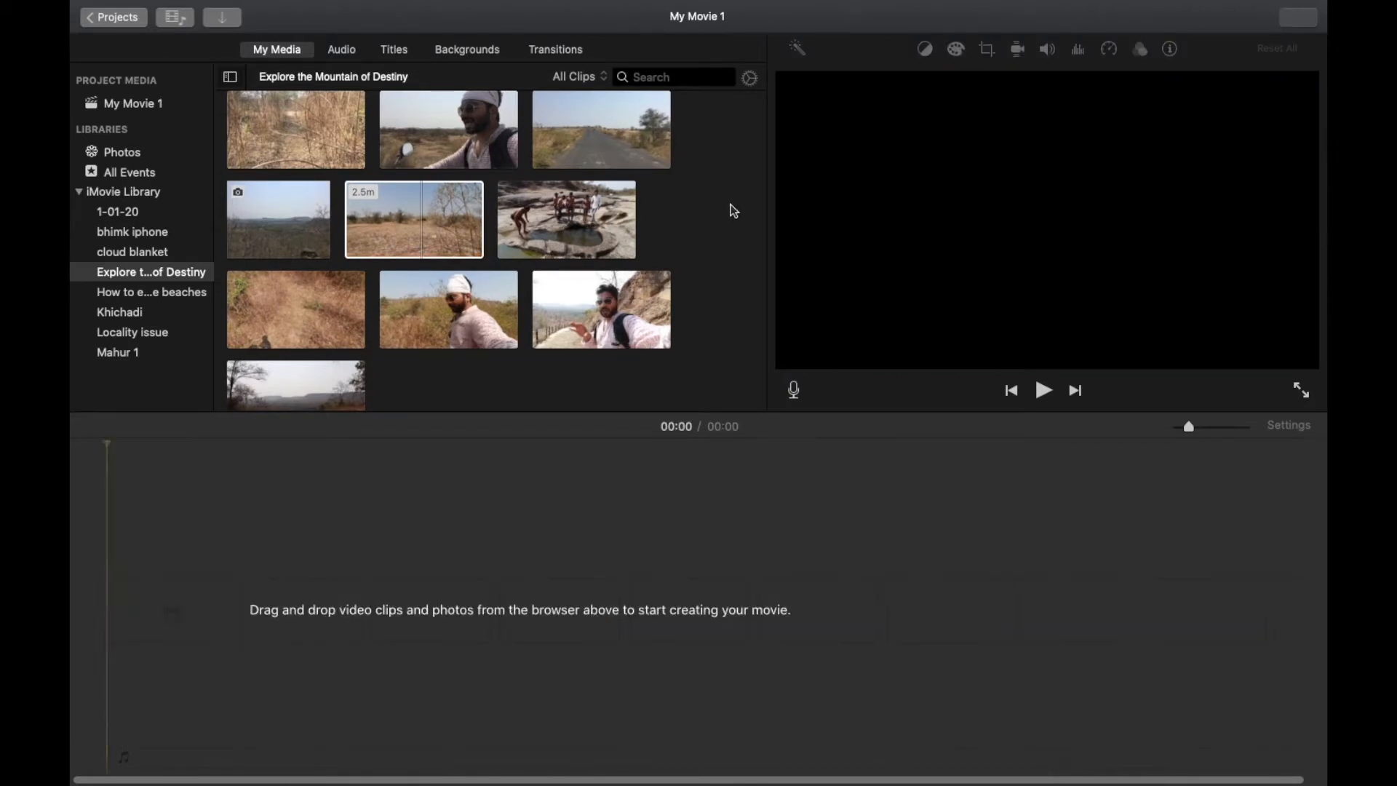
# Add the 49.9-second selfie clip to the timeline and place the playhead at 00:31 with the project settings open.
pyautogui.click(1284, 434)
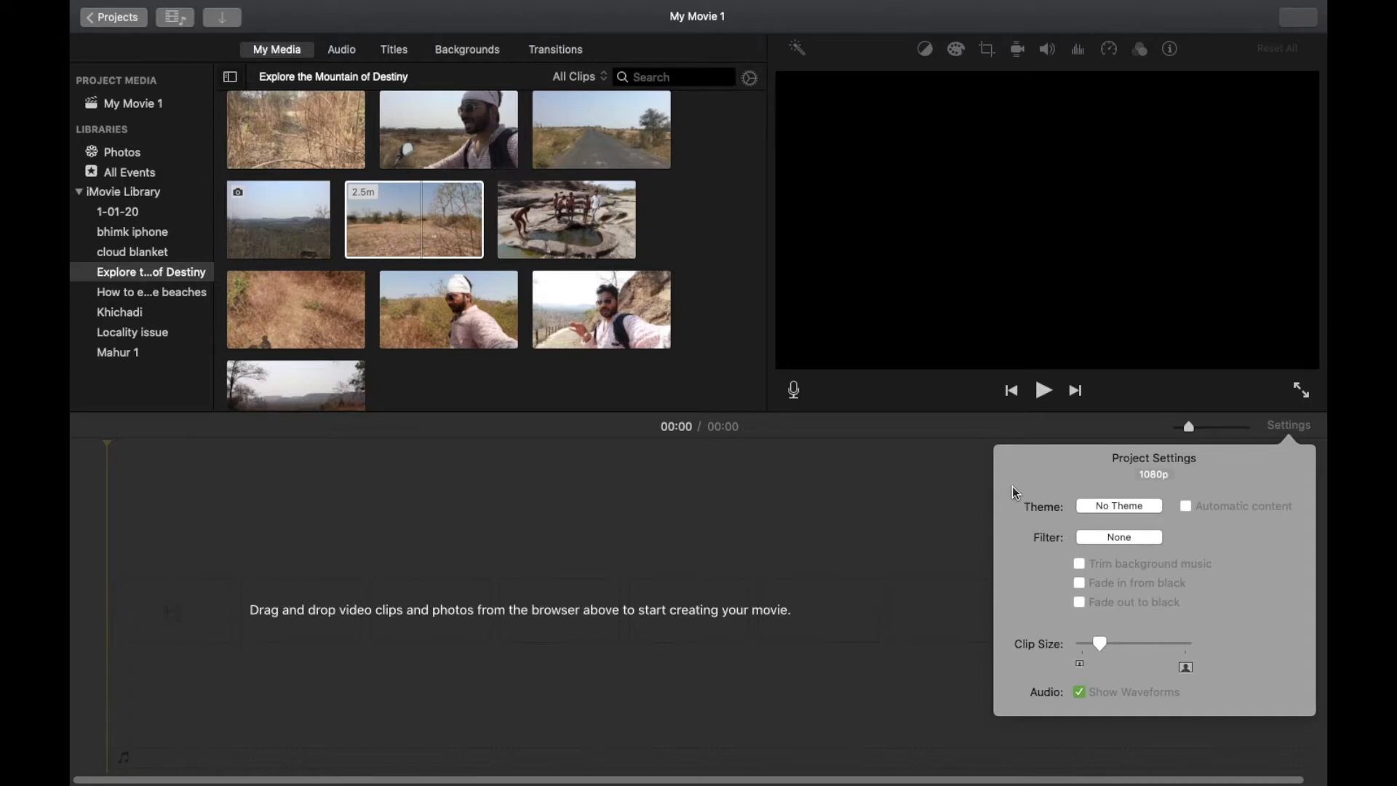
pyautogui.moveTo(631, 326); pyautogui.dragTo(1038, 531)
pyautogui.click(1289, 425)
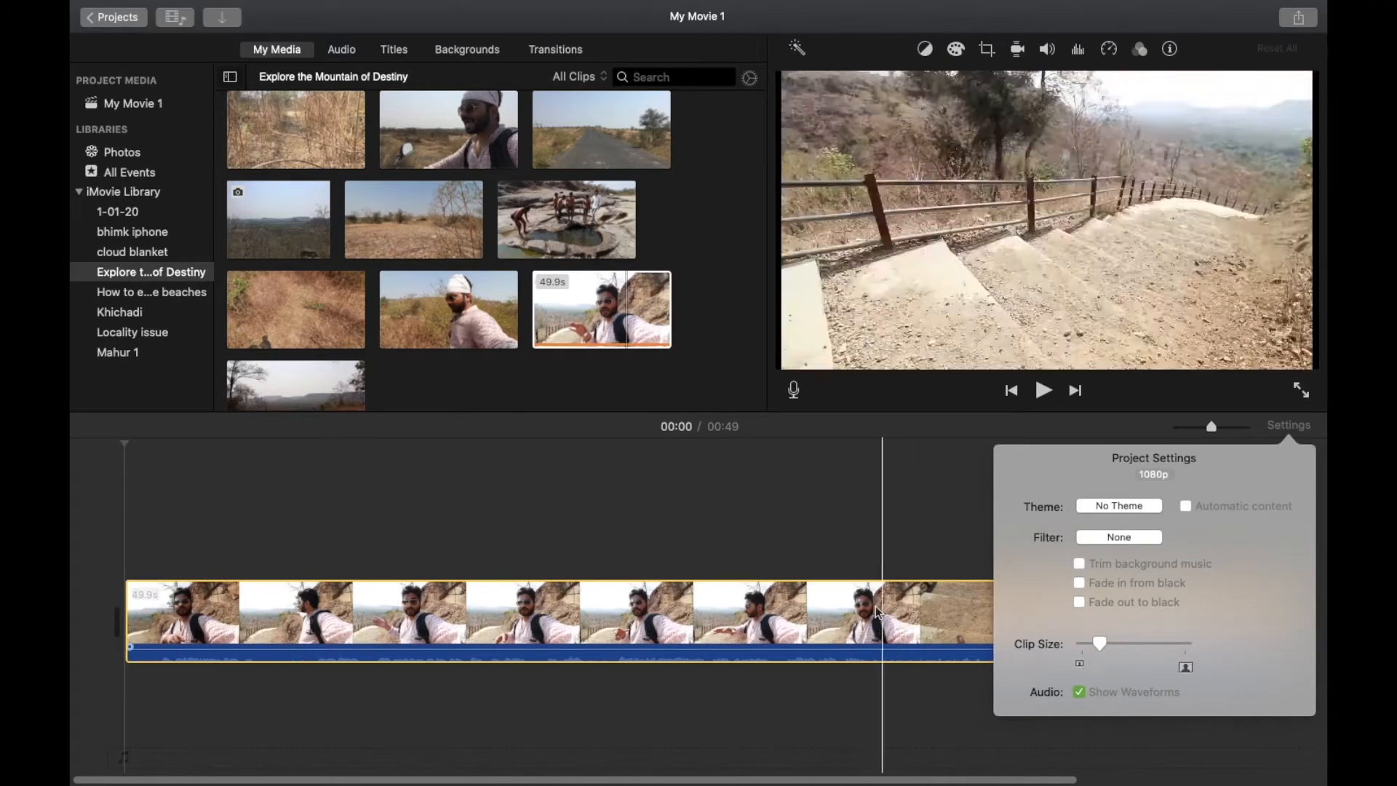
pyautogui.click(855, 630)
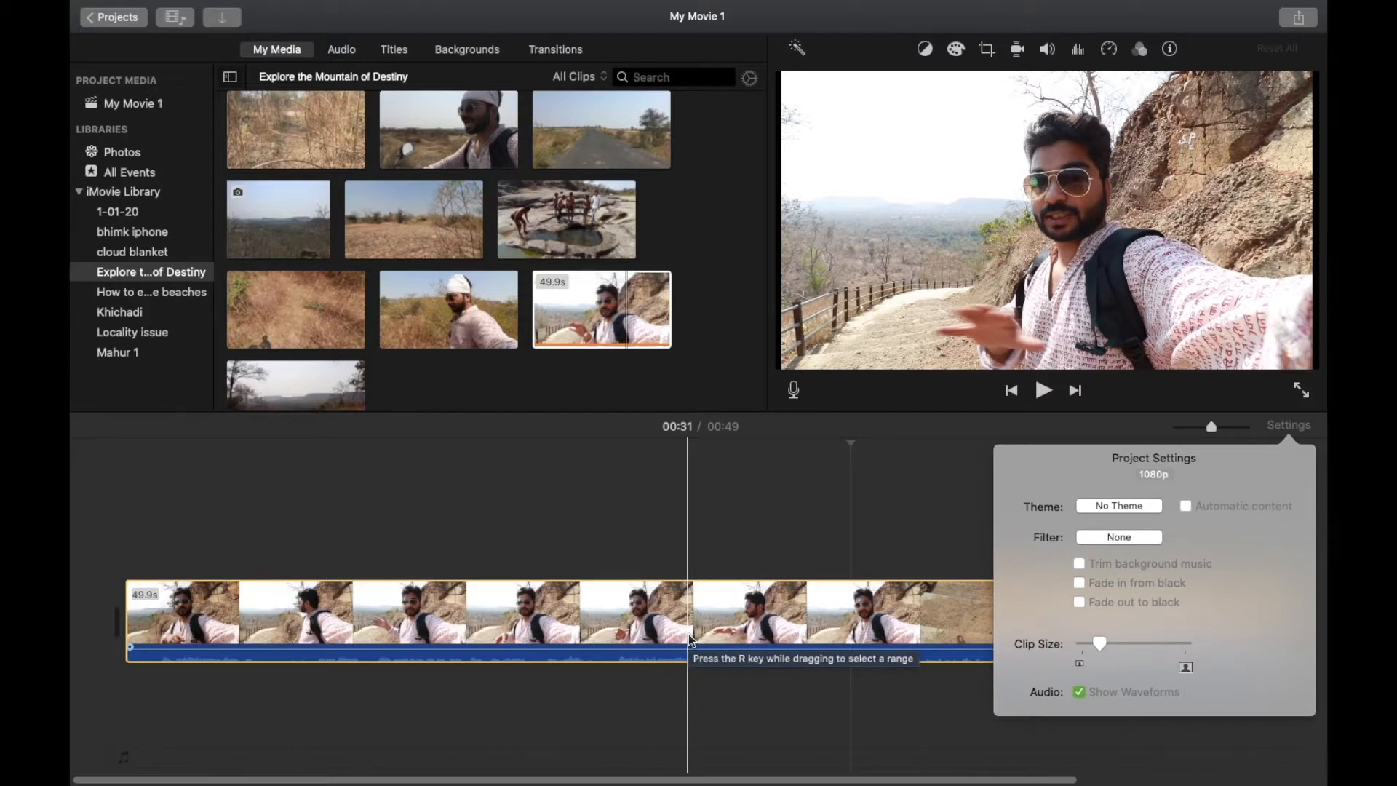
# Browse the available project themes, preview Filmstrip and apply it to the movie.
pyautogui.click(1131, 504)
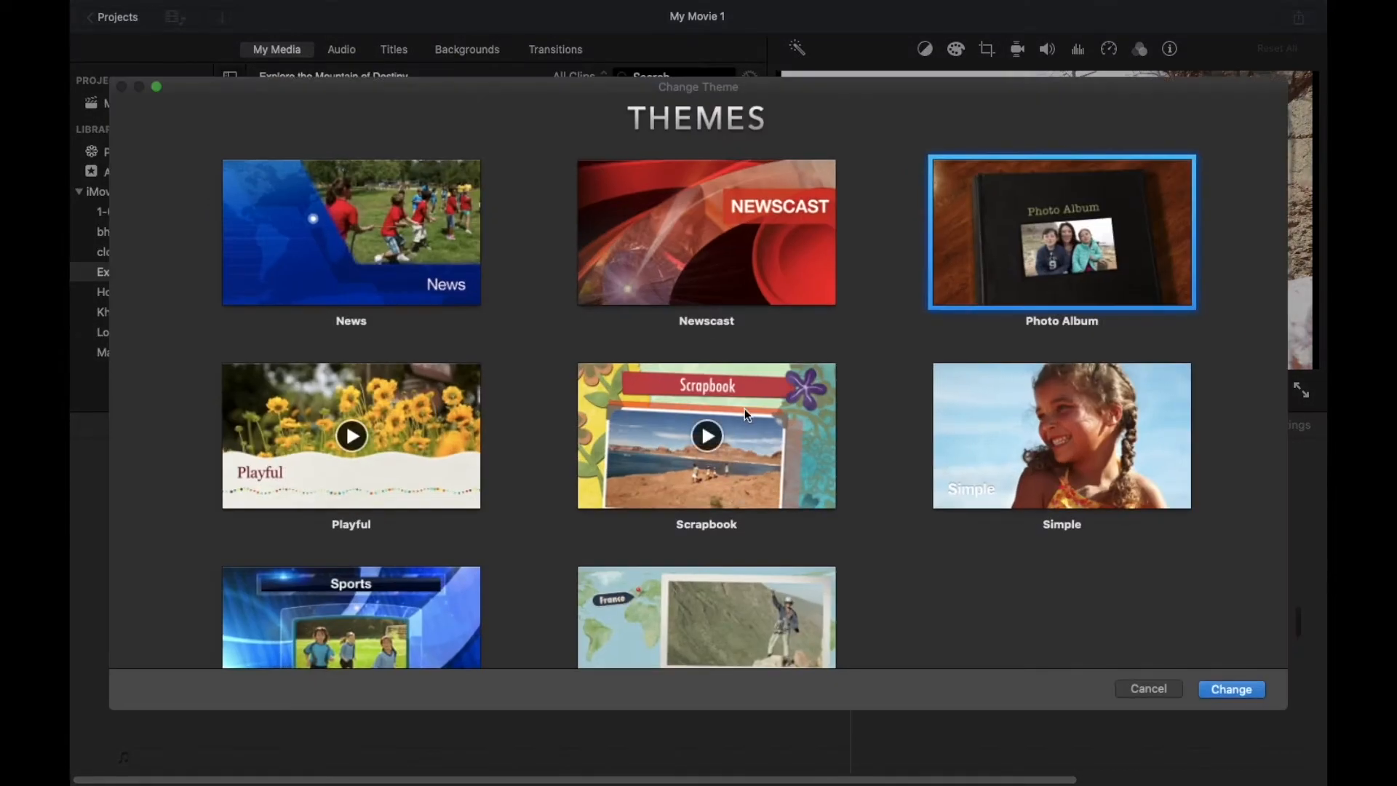
pyautogui.scroll(5, 746, 411)
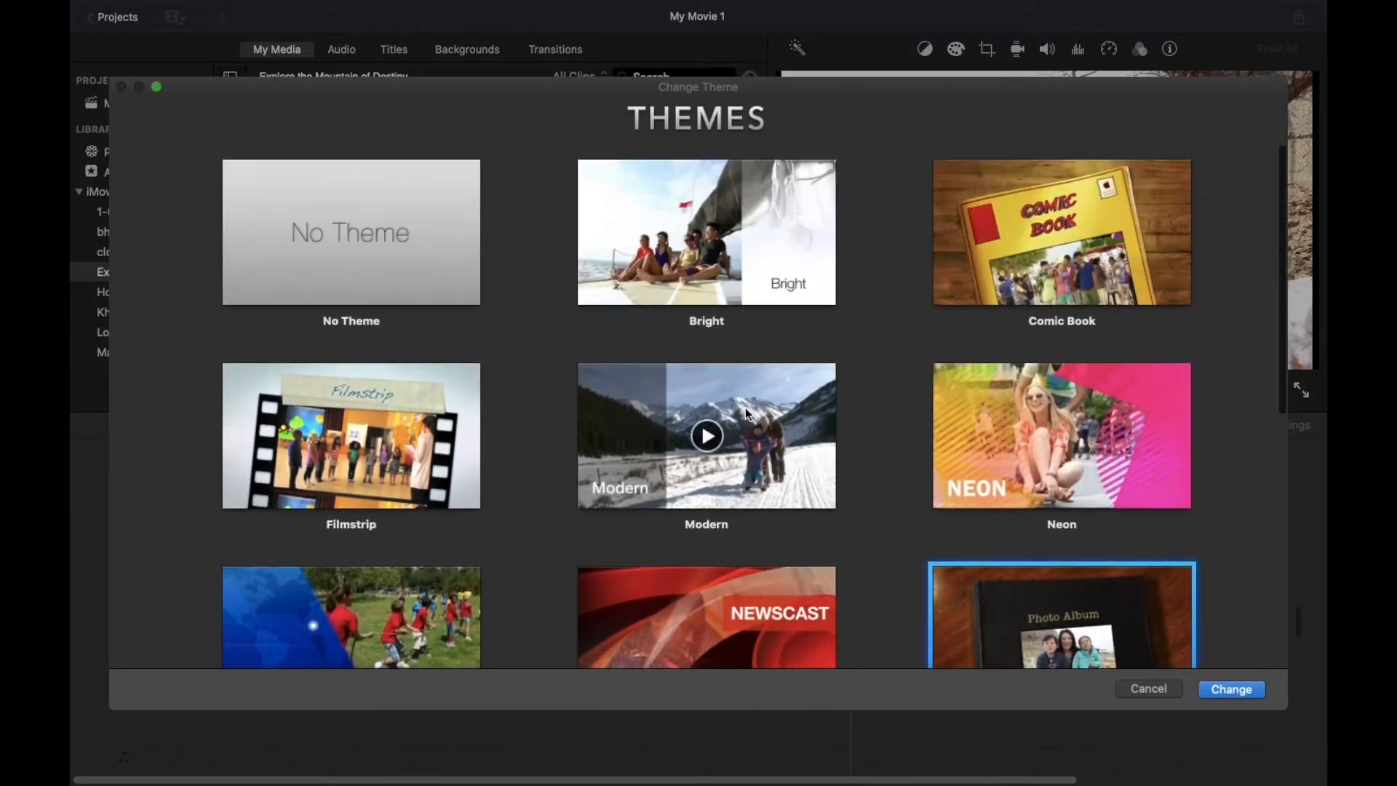
pyautogui.scroll(-6, 748, 386)
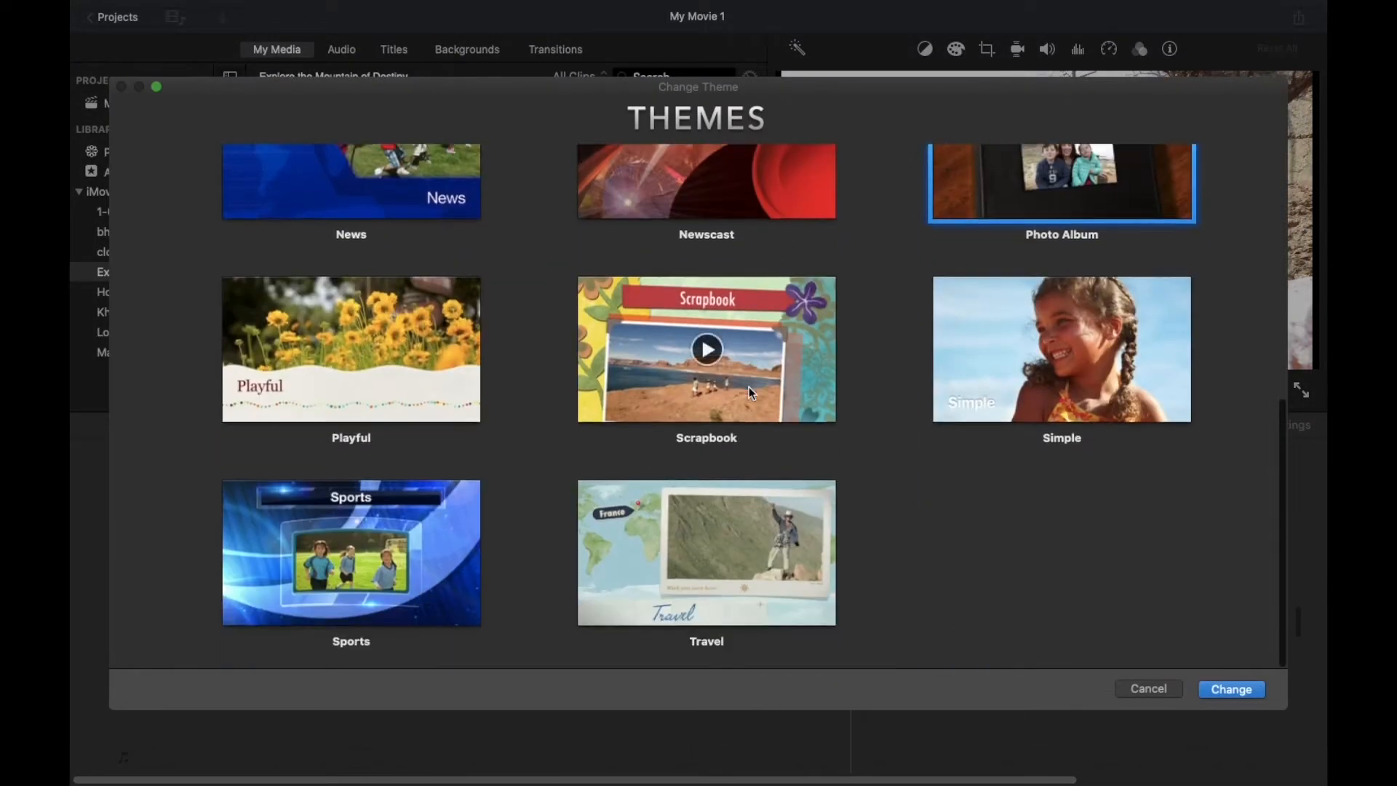
pyautogui.scroll(6, 748, 387)
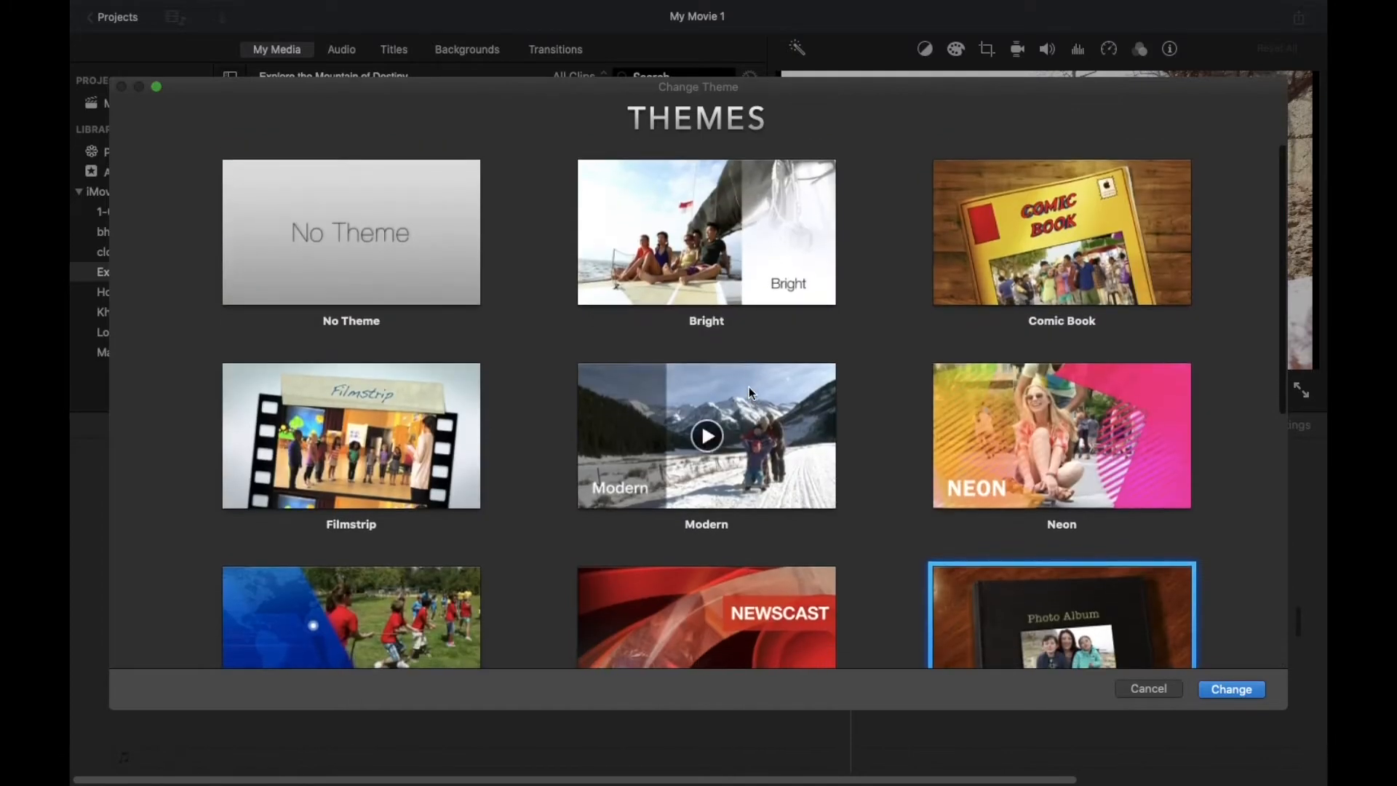
pyautogui.scroll(-4, 749, 364)
pyautogui.scroll(-3, 748, 361)
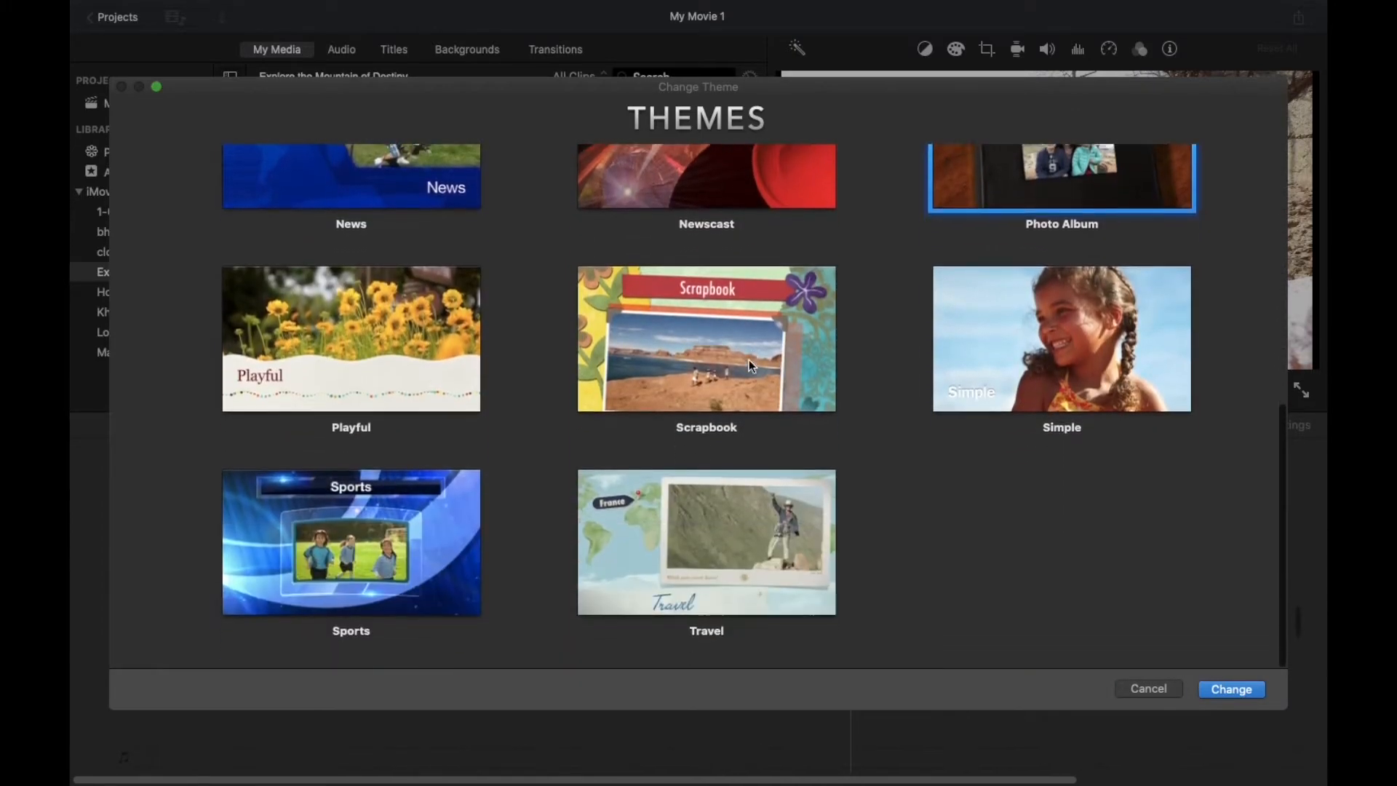
pyautogui.scroll(6, 713, 356)
pyautogui.click(409, 446)
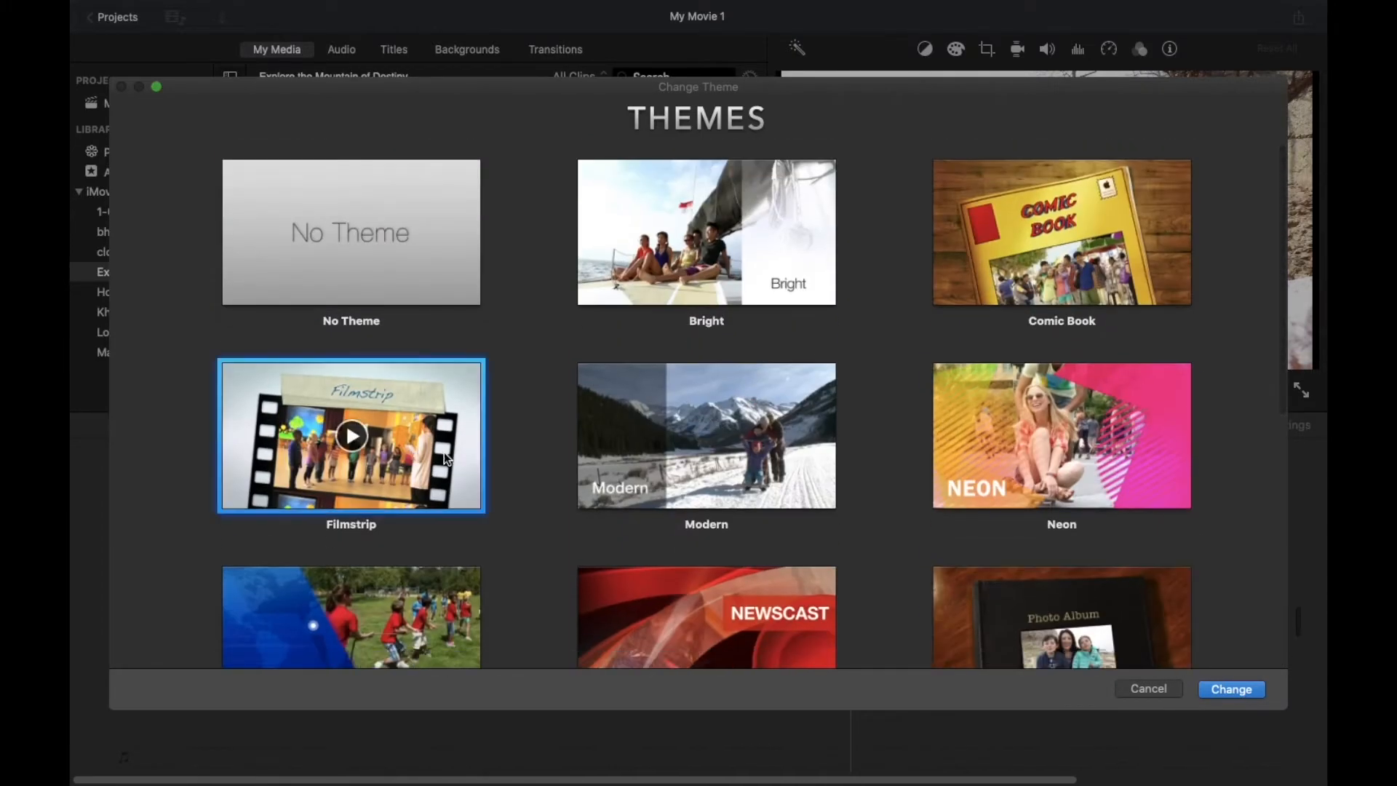
pyautogui.click(353, 434)
pyautogui.click(1231, 689)
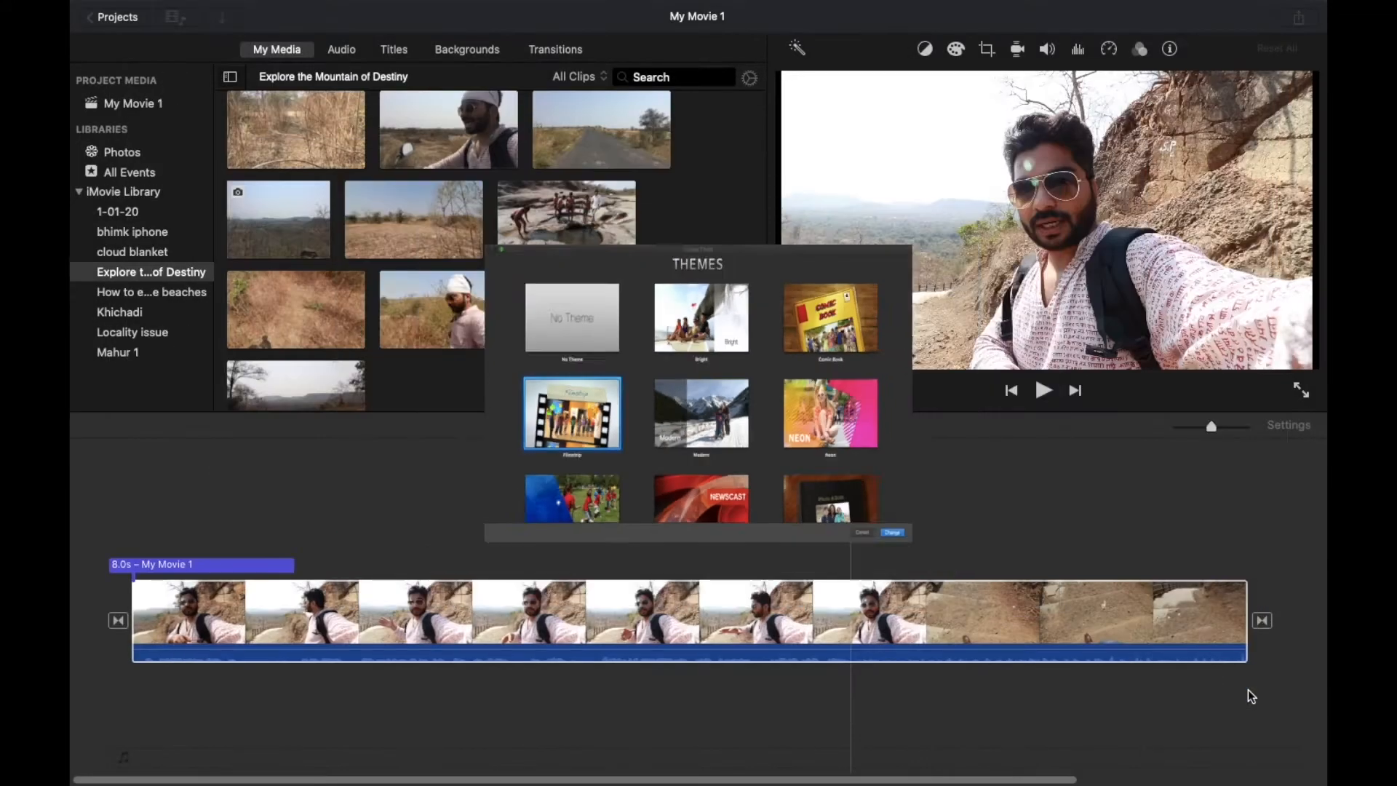
# Play the themed opening title from the start of the movie and inspect the clip at 00:25.
pyautogui.click(73, 619)
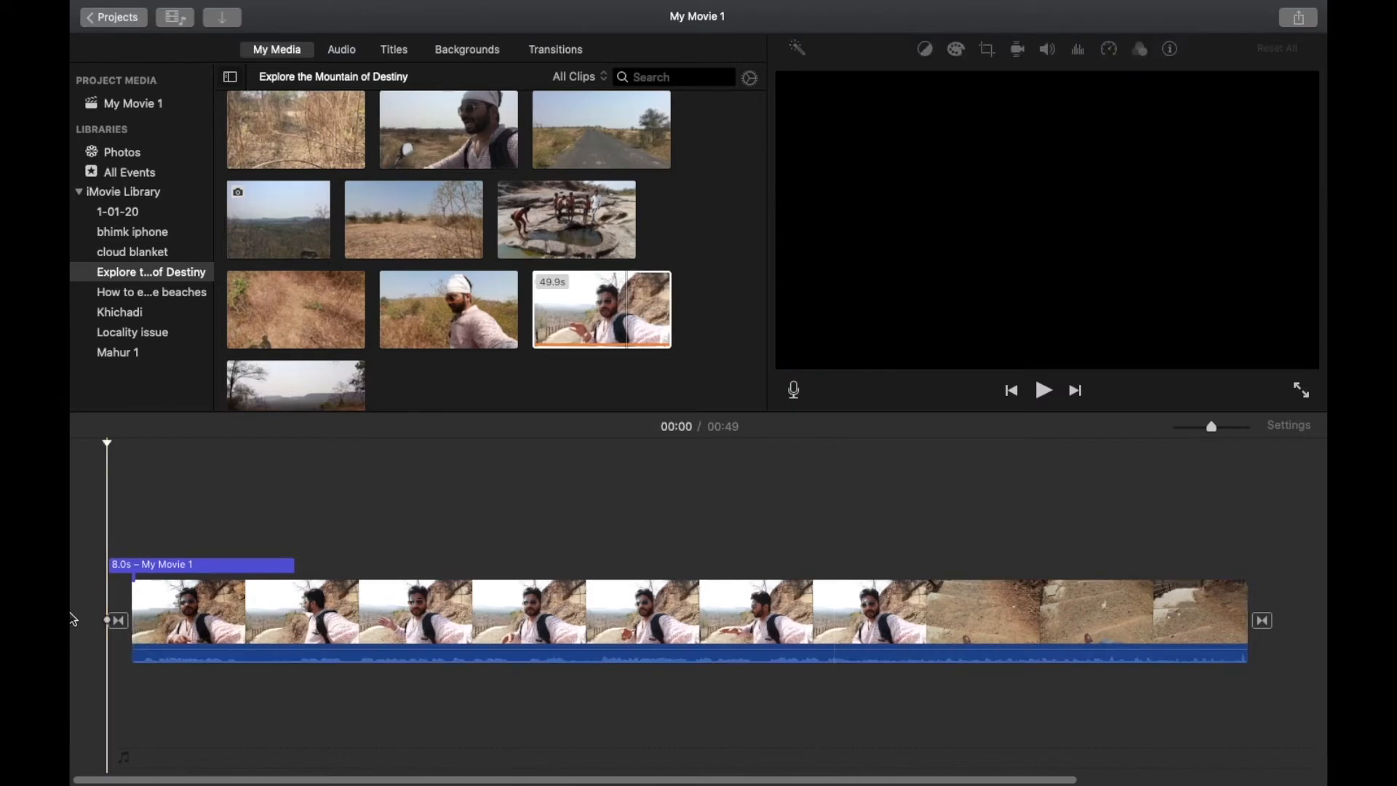
pyautogui.press('space')
pyautogui.press('space')
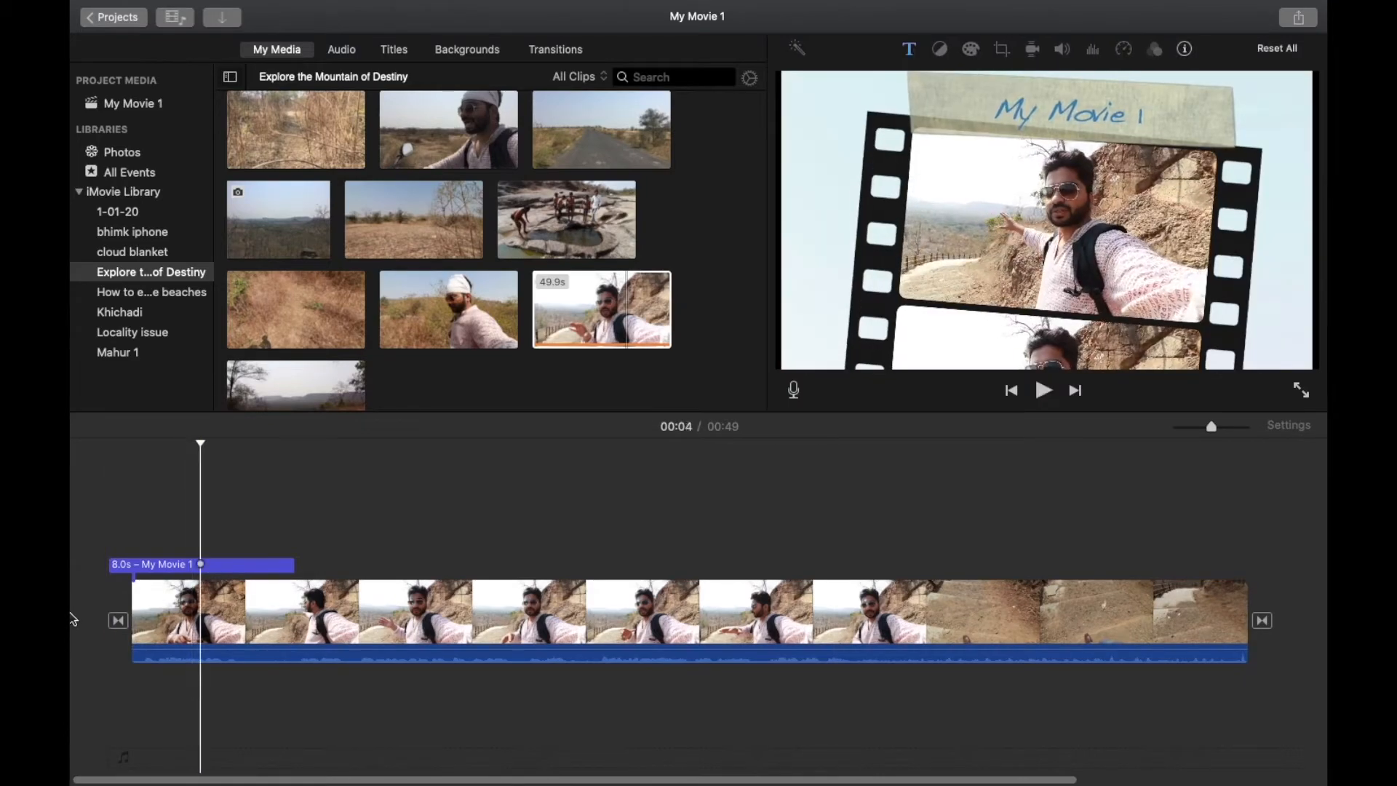
pyautogui.click(695, 604)
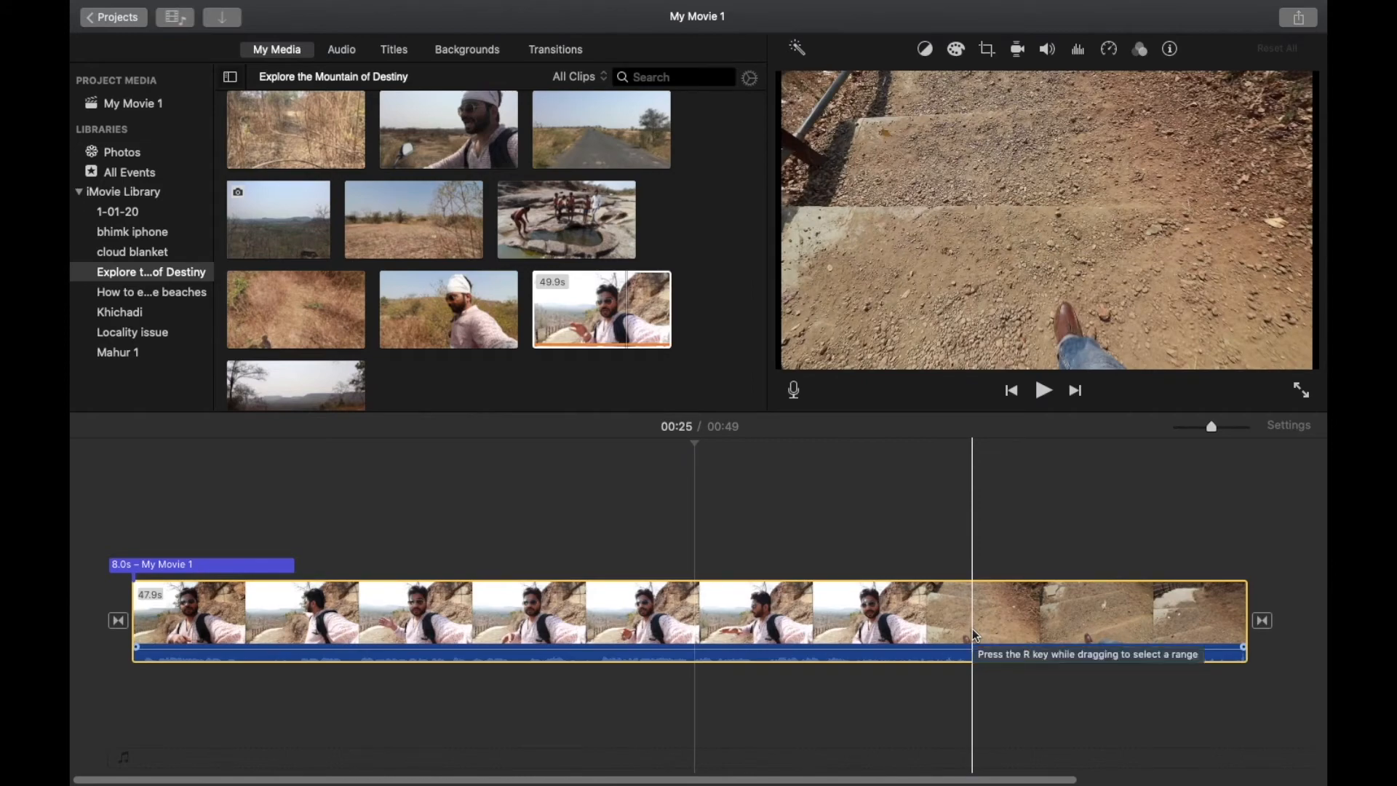
# Review the theme in the project settings and undo the Filmstrip theme.
pyautogui.click(1284, 425)
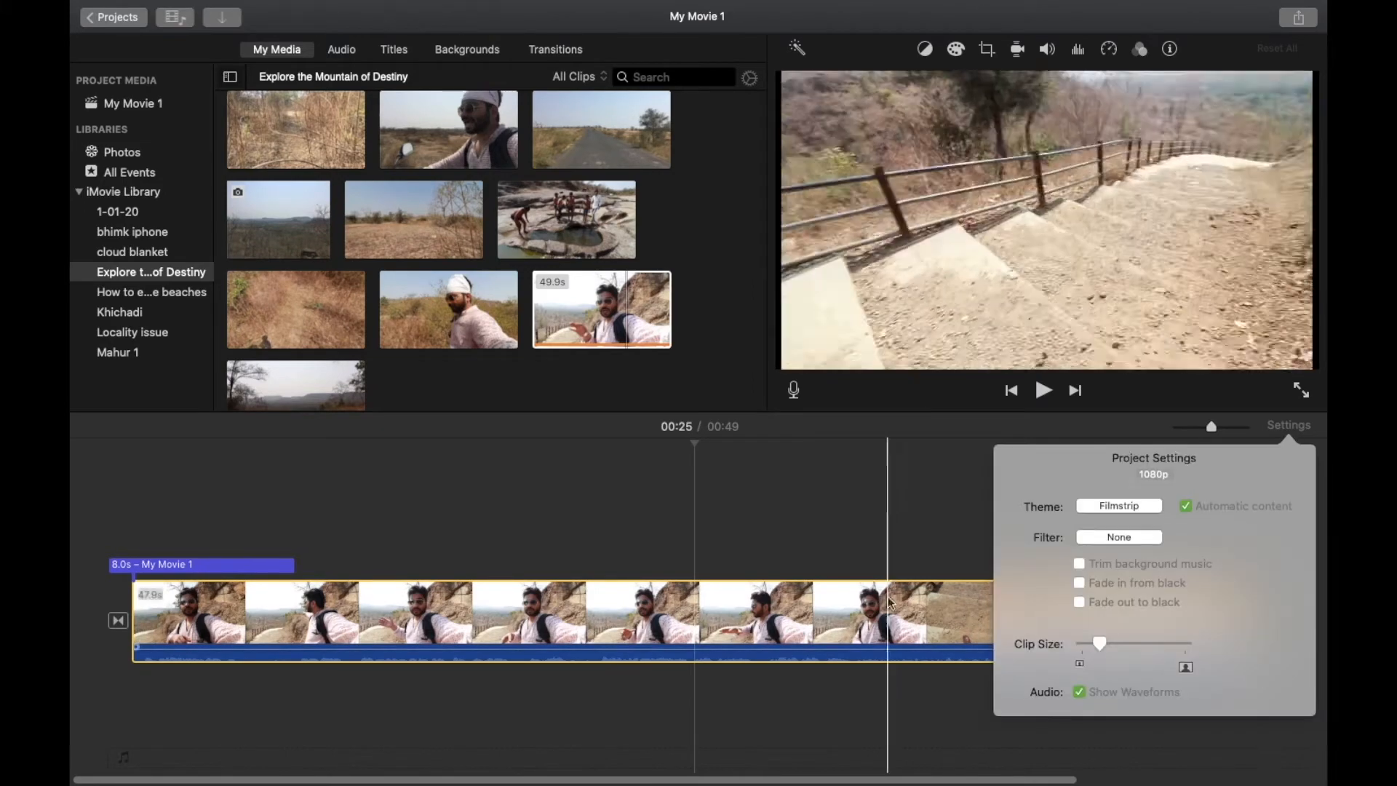
pyautogui.click(895, 530)
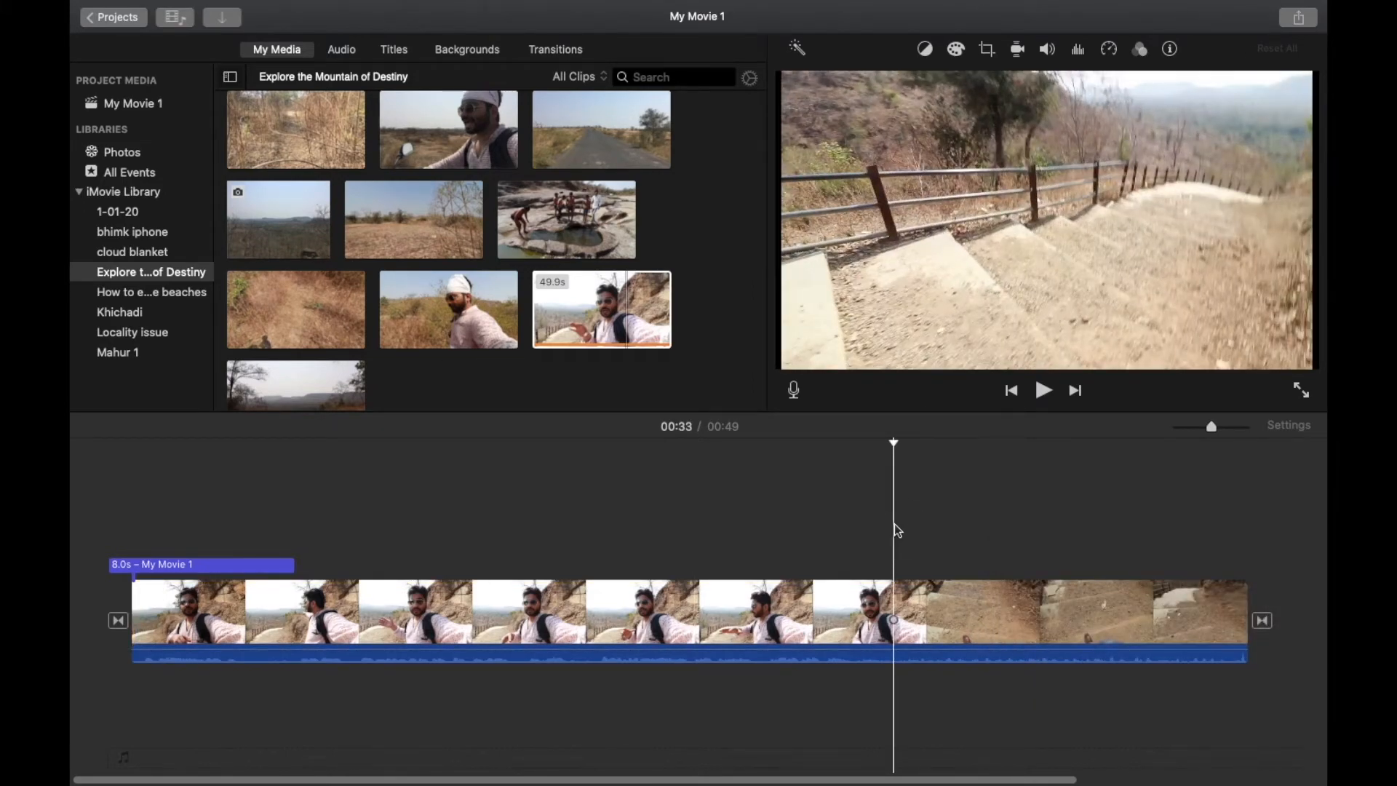
pyautogui.press('super+z')
# Apply the Blast filter to the whole project through the project settings.
pyautogui.click(1287, 425)
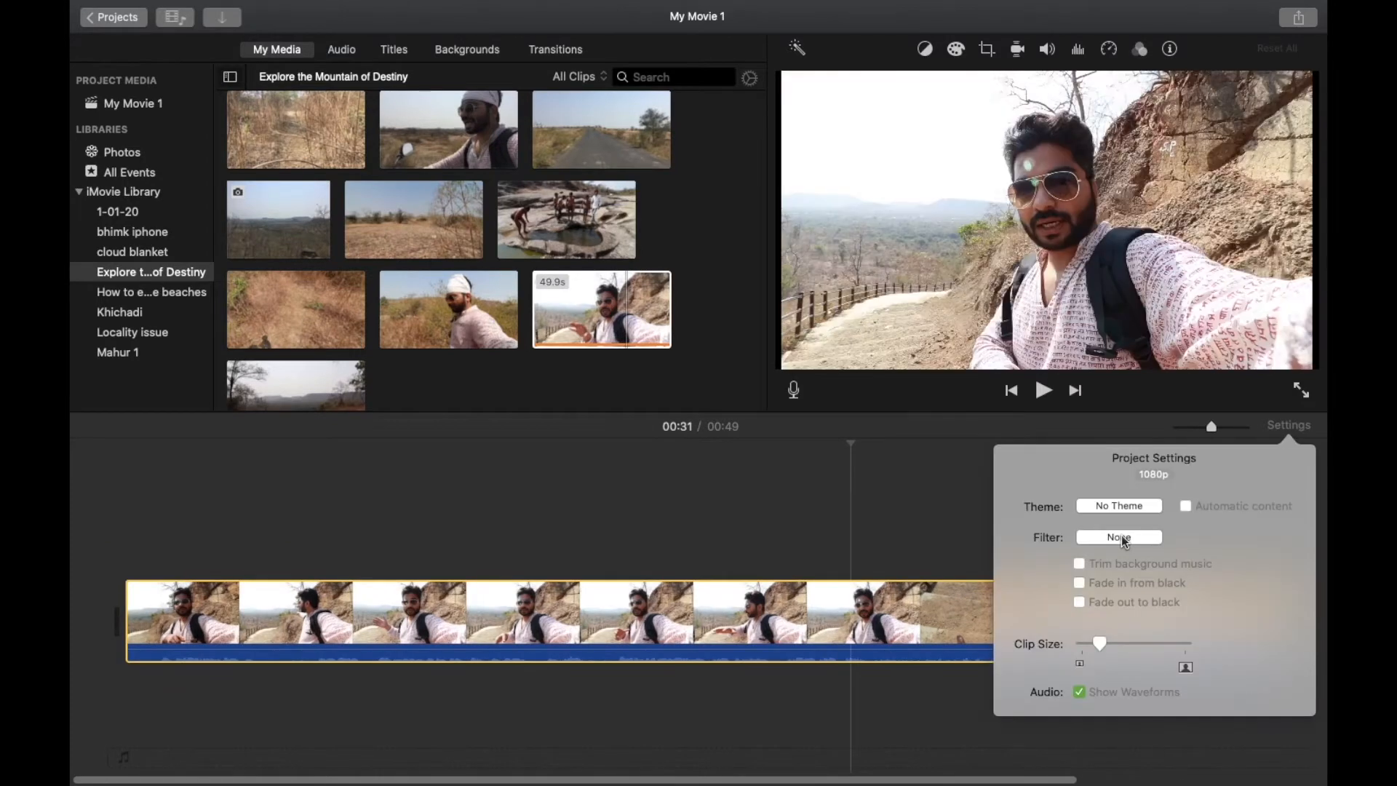
pyautogui.click(1122, 537)
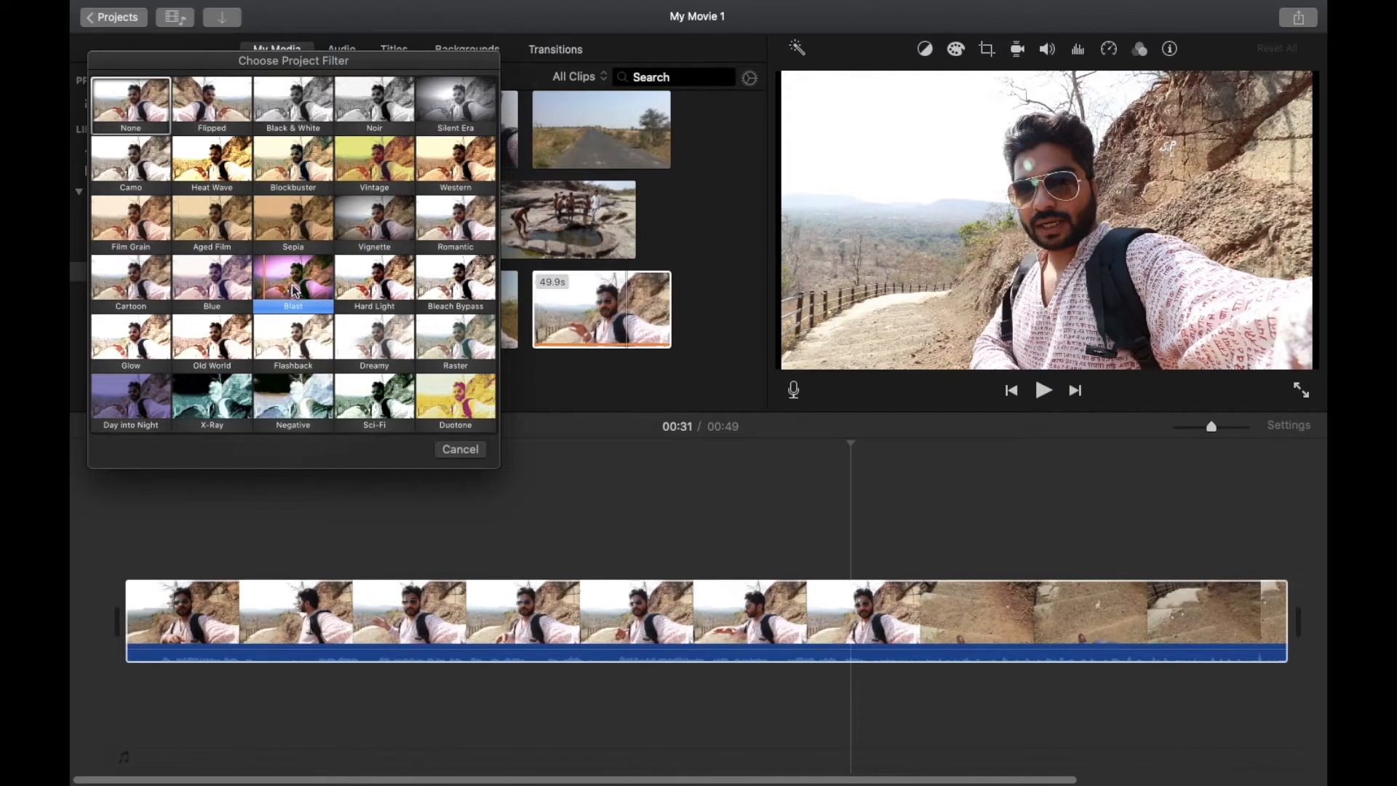
pyautogui.click(295, 289)
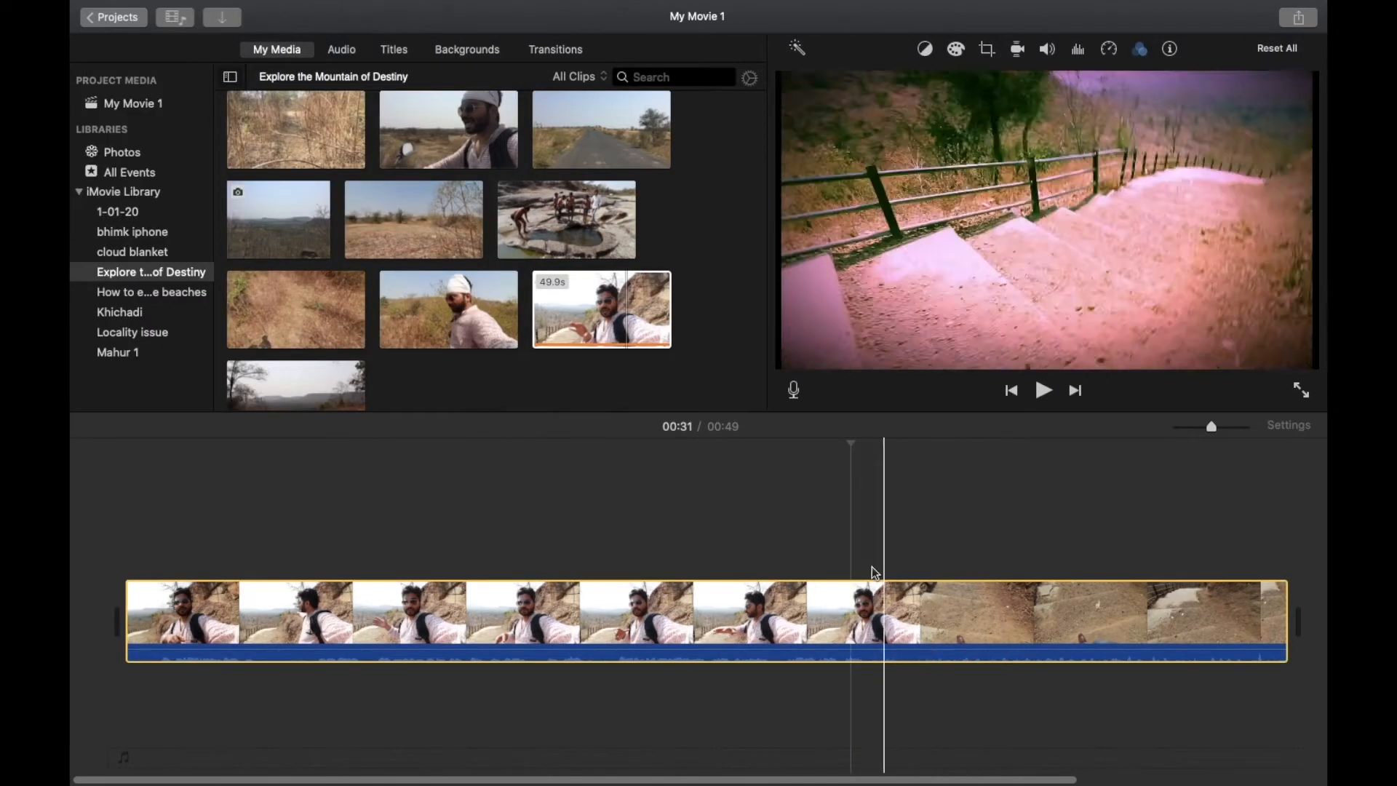
# Enlarge the timeline clips to nearly the maximum clip size and toggle their audio waveforms off and back on.
pyautogui.click(1289, 425)
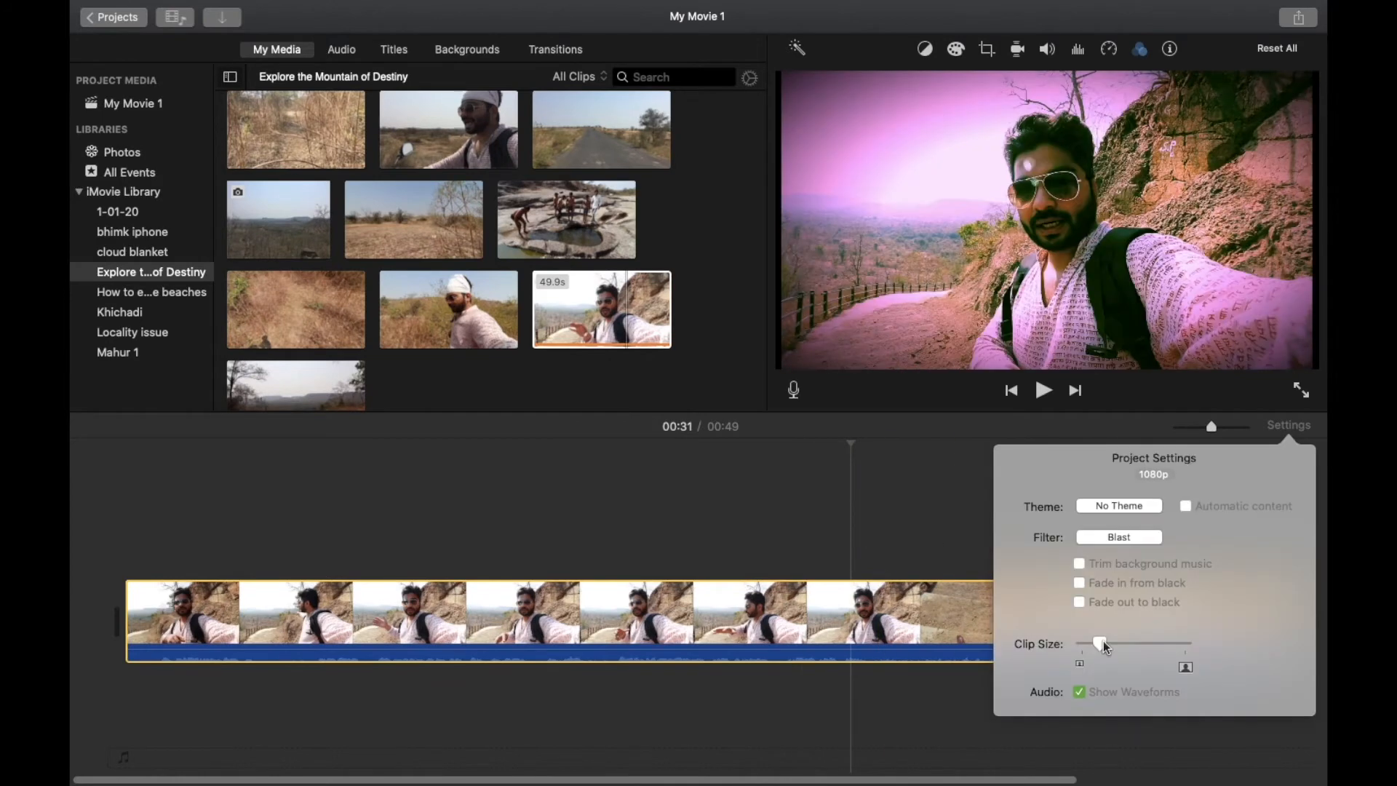
pyautogui.moveTo(1103, 640); pyautogui.dragTo(1181, 642)
pyautogui.click(1079, 689)
pyautogui.click(1078, 688)
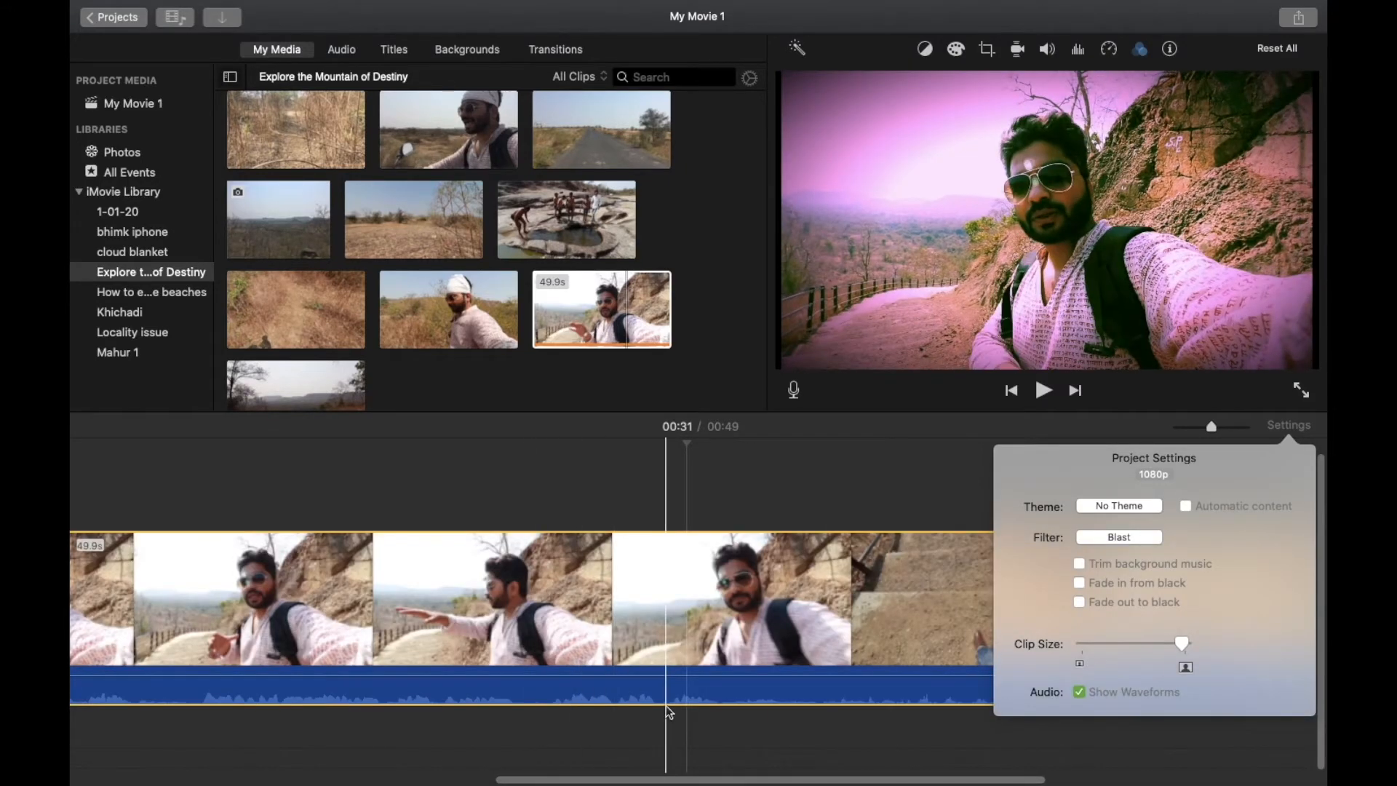
pyautogui.click(1080, 691)
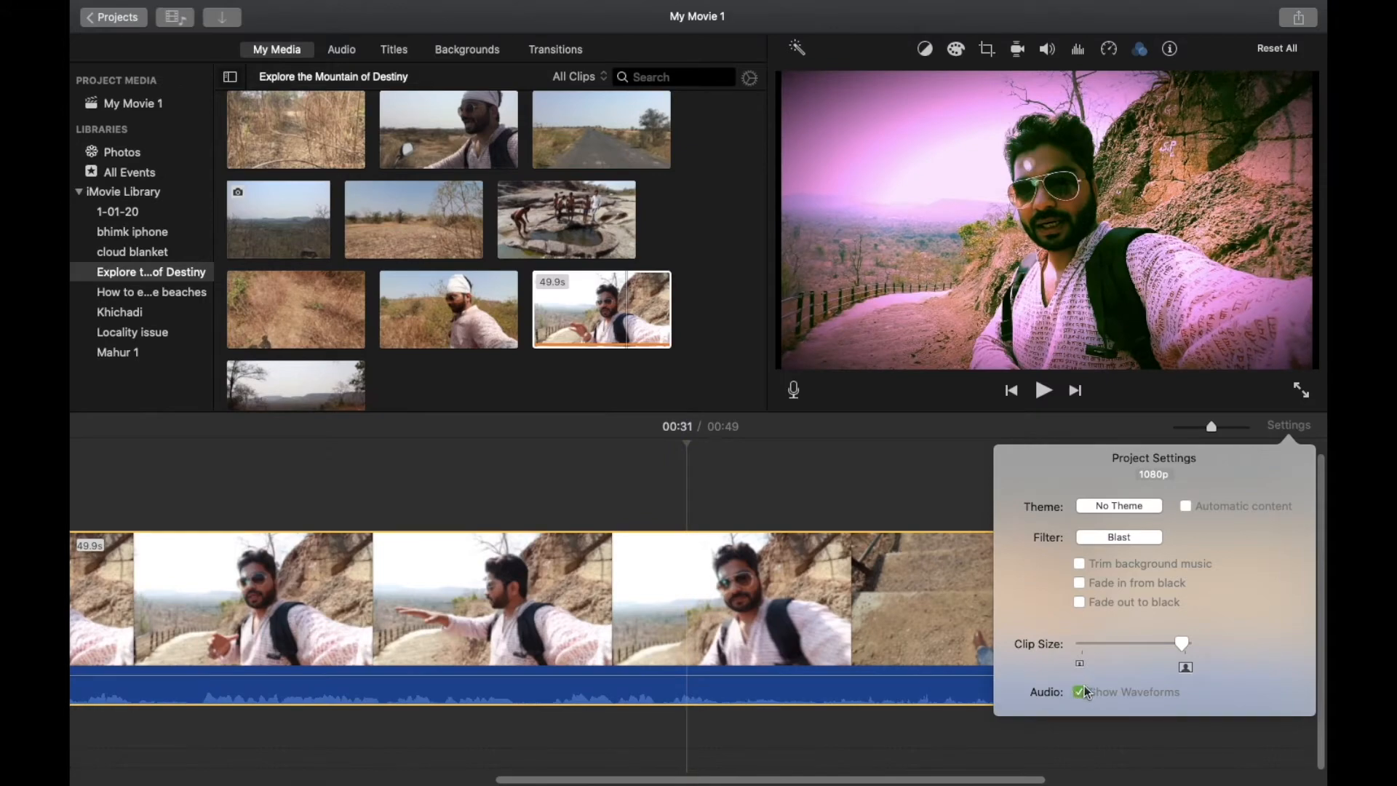
pyautogui.click(1081, 690)
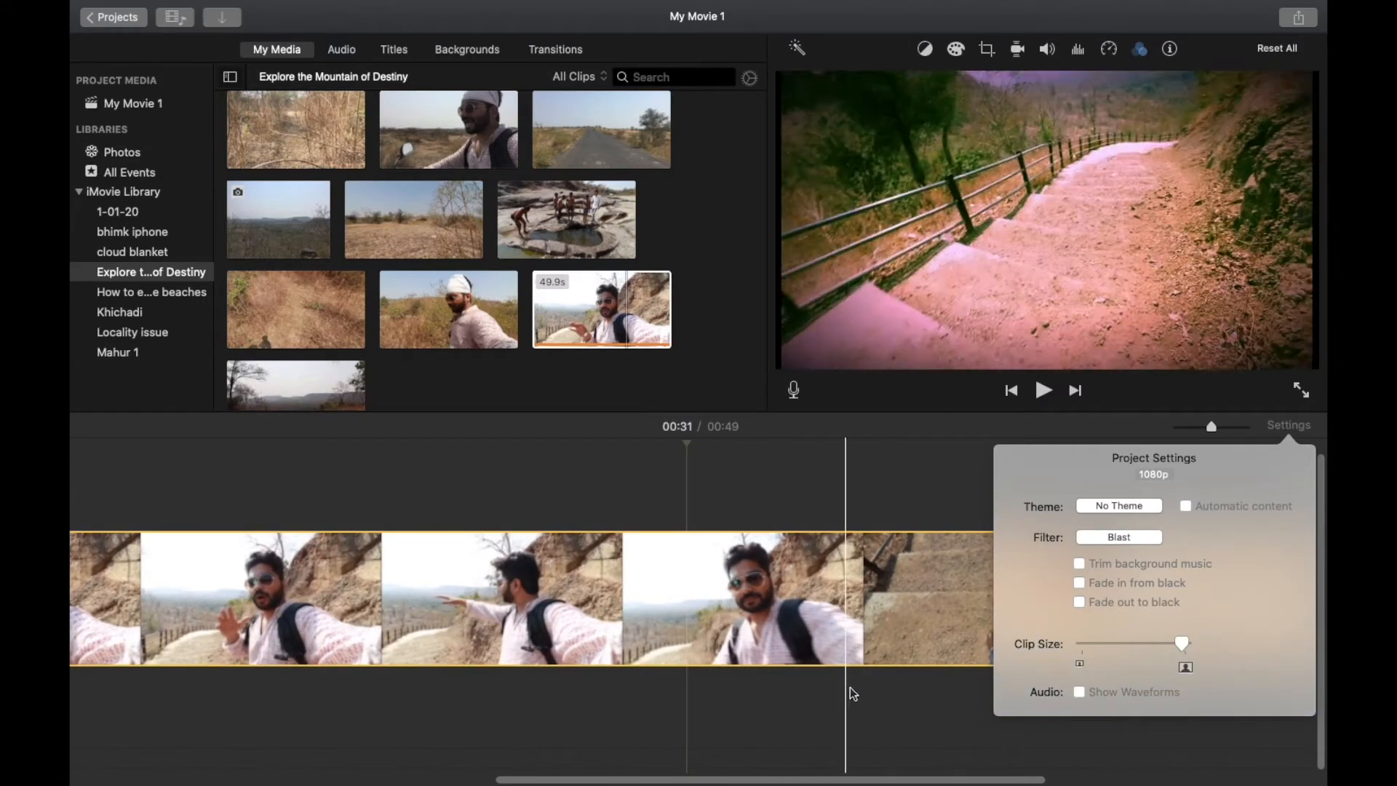
pyautogui.click(1080, 692)
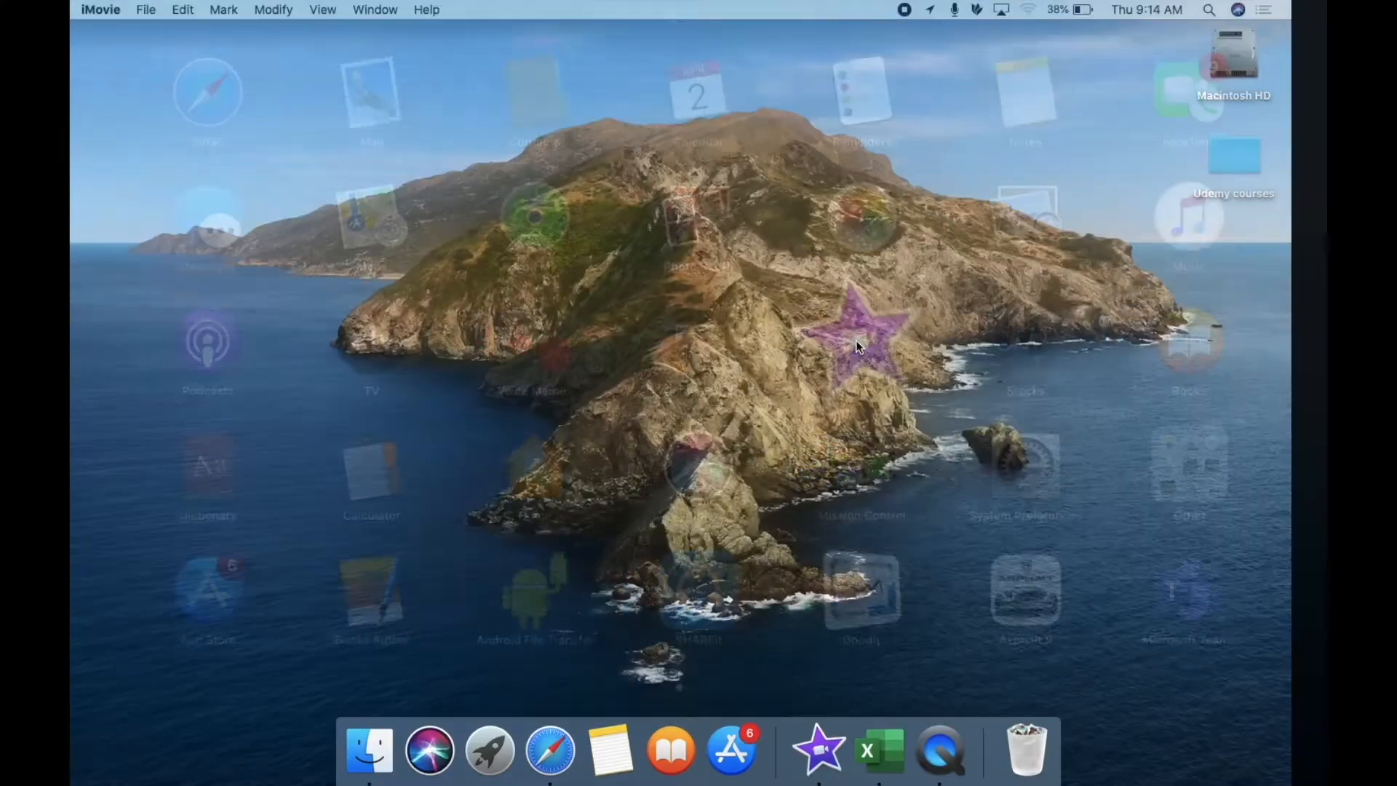
# Open the lec 5 project from the projects overview.
pyautogui.click(548, 261)
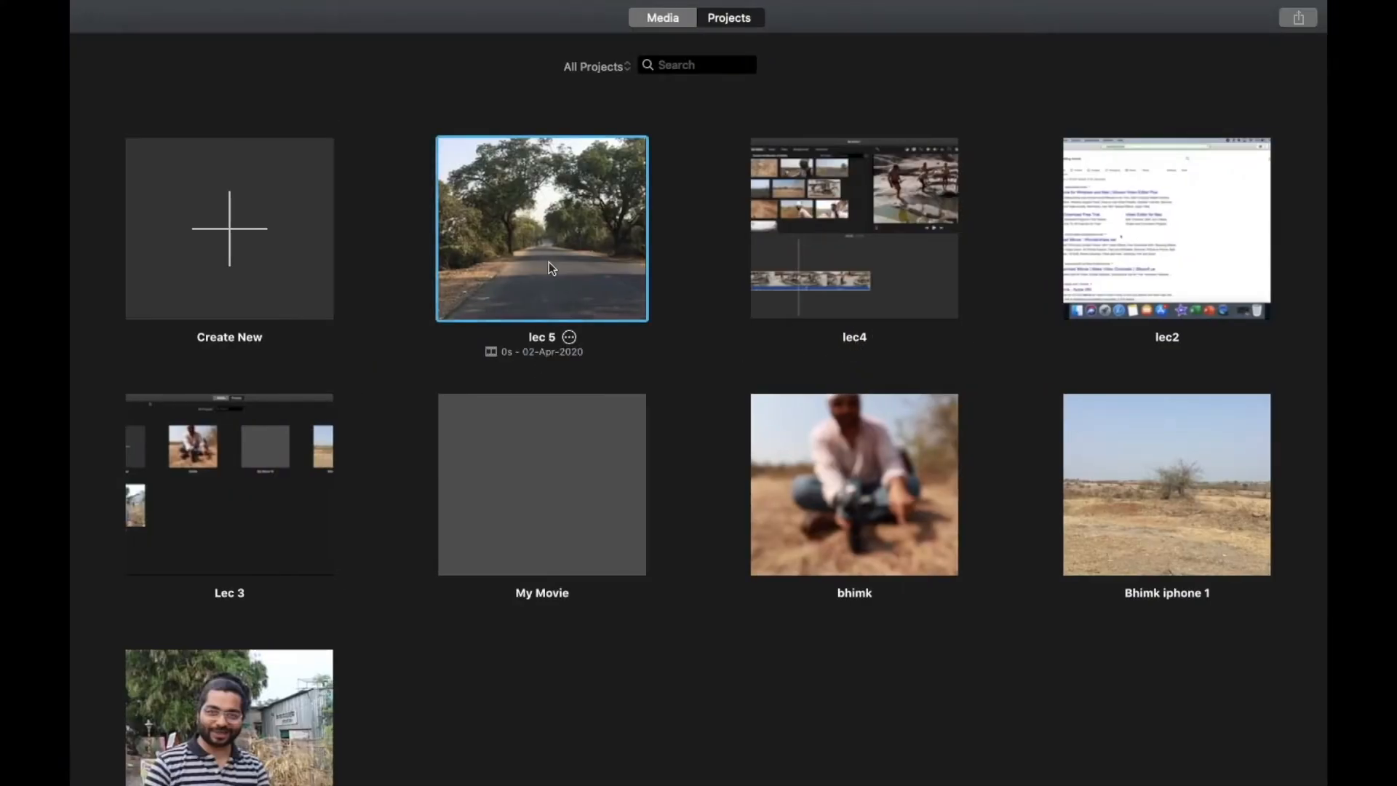
pyautogui.doubleClick(549, 260)
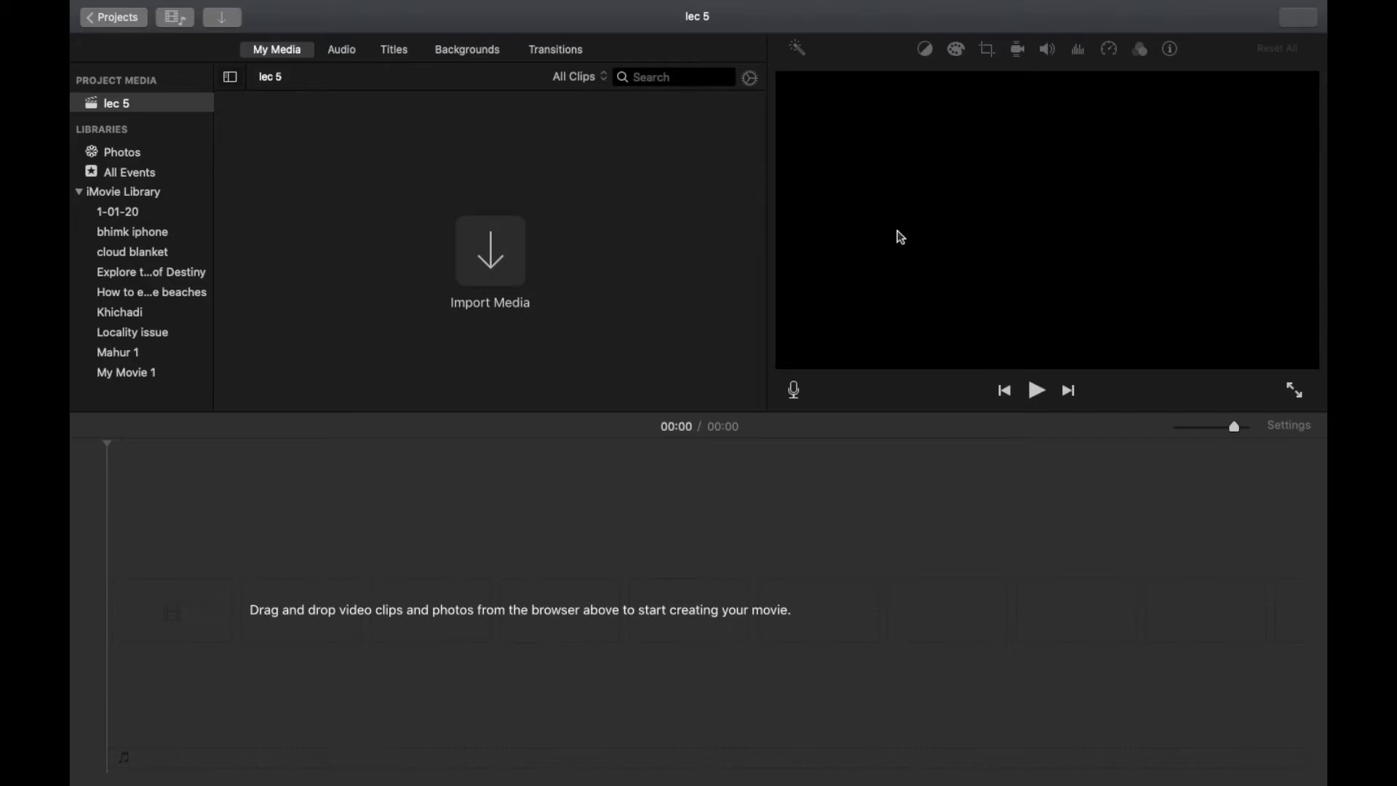
# Add the 5.1-minute clip from the Explore the Mountain of Destiny event to the timeline and delete it from the timeline.
pyautogui.click(150, 271)
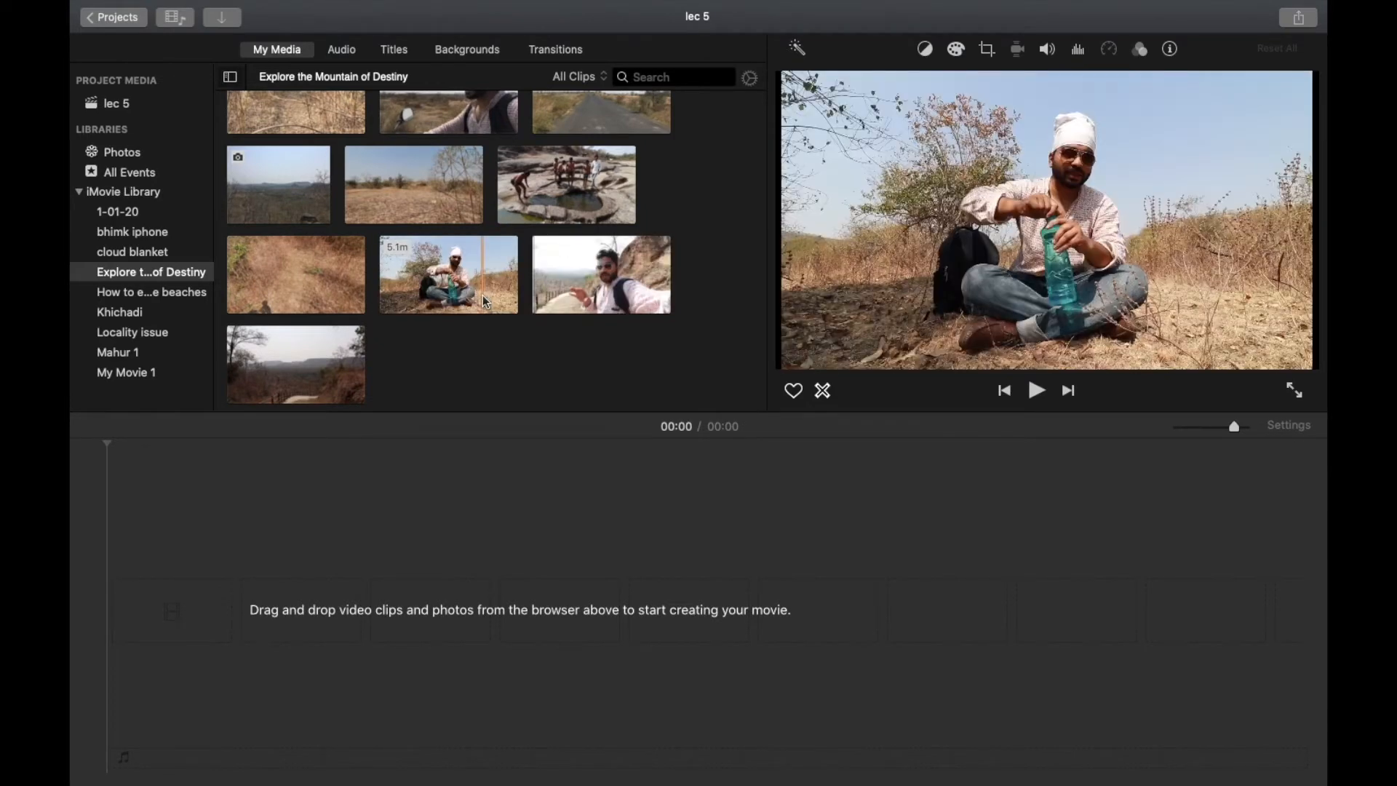
pyautogui.moveTo(482, 285); pyautogui.dragTo(303, 633)
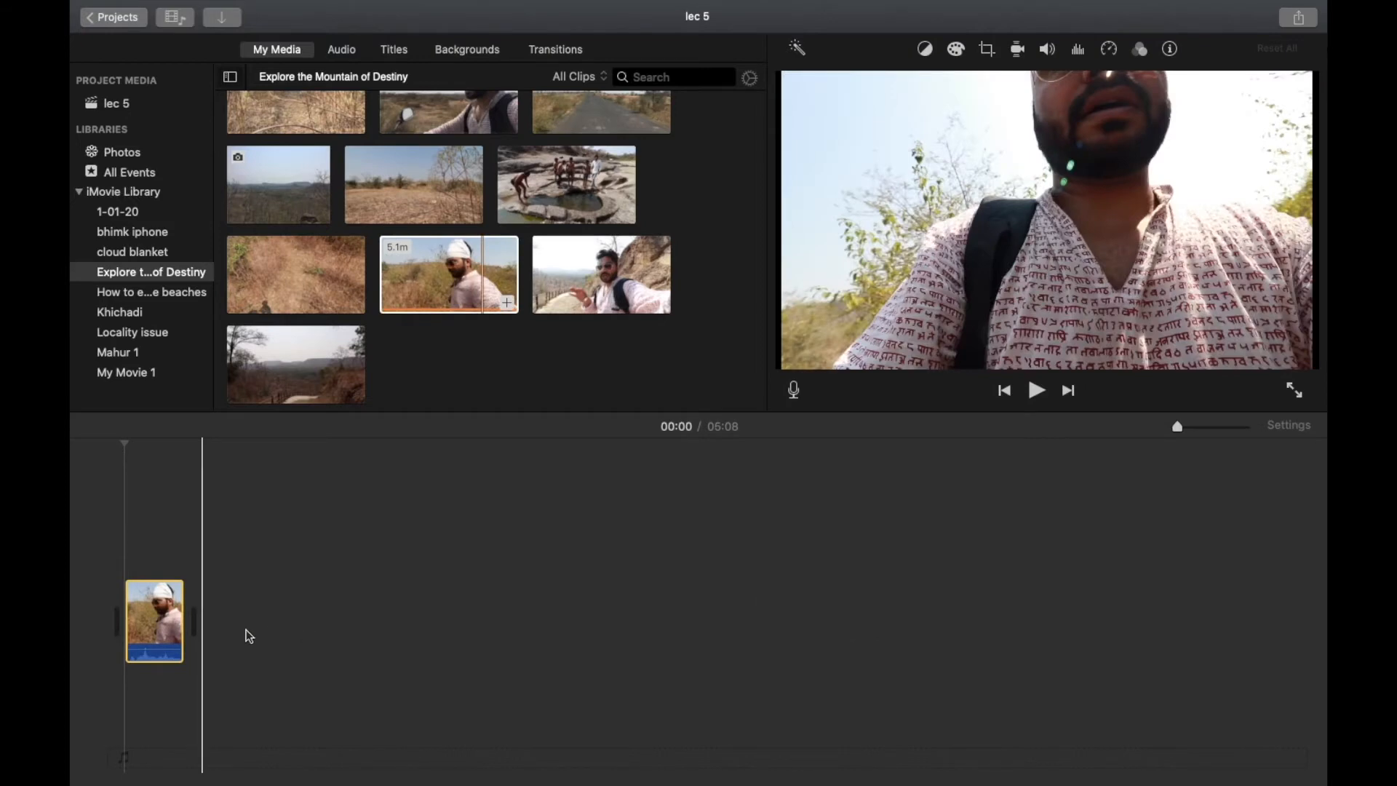
pyautogui.press('Delete')
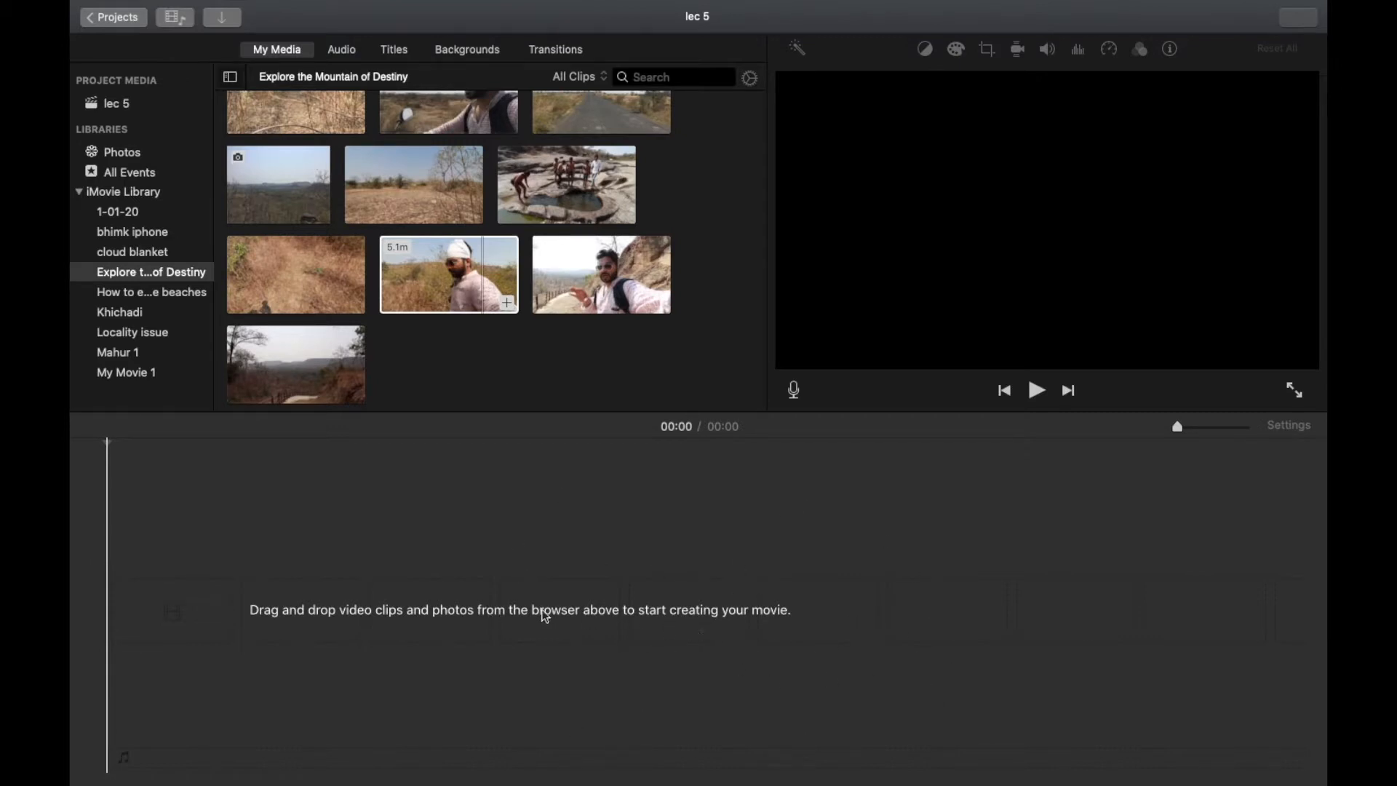
pyautogui.click(477, 280)
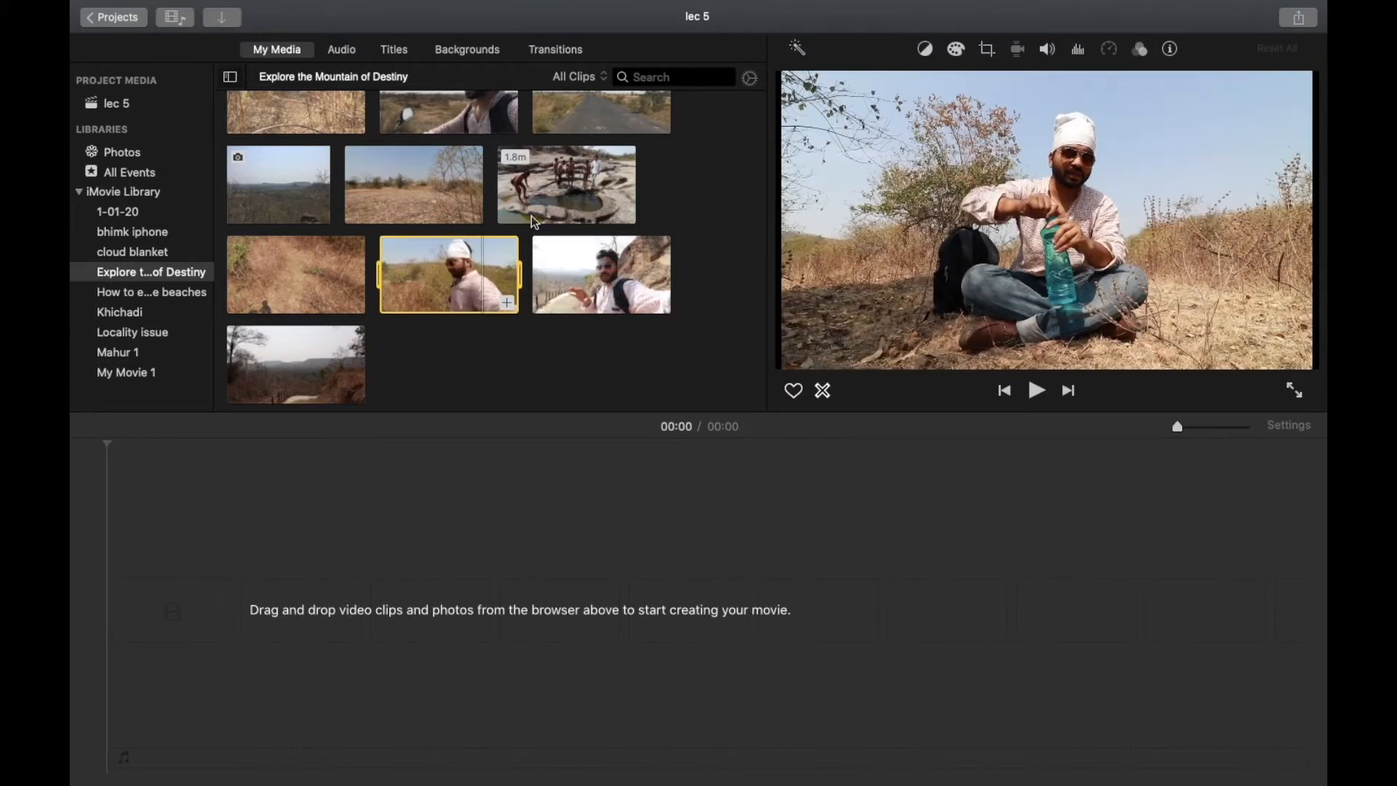
pyautogui.click(468, 351)
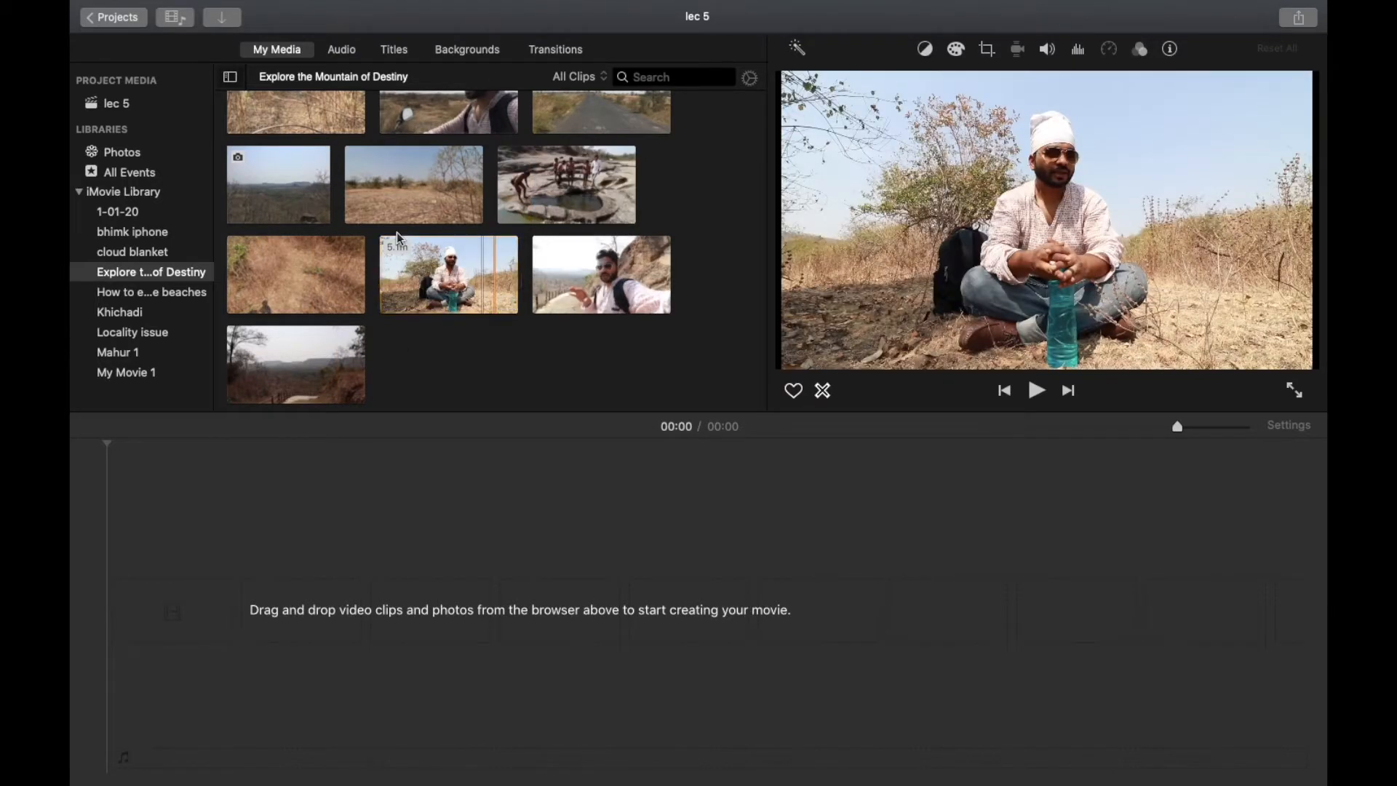
# Look through the browser's transitions, titles, audio and backgrounds, and return to the event's media clips.
pyautogui.click(558, 49)
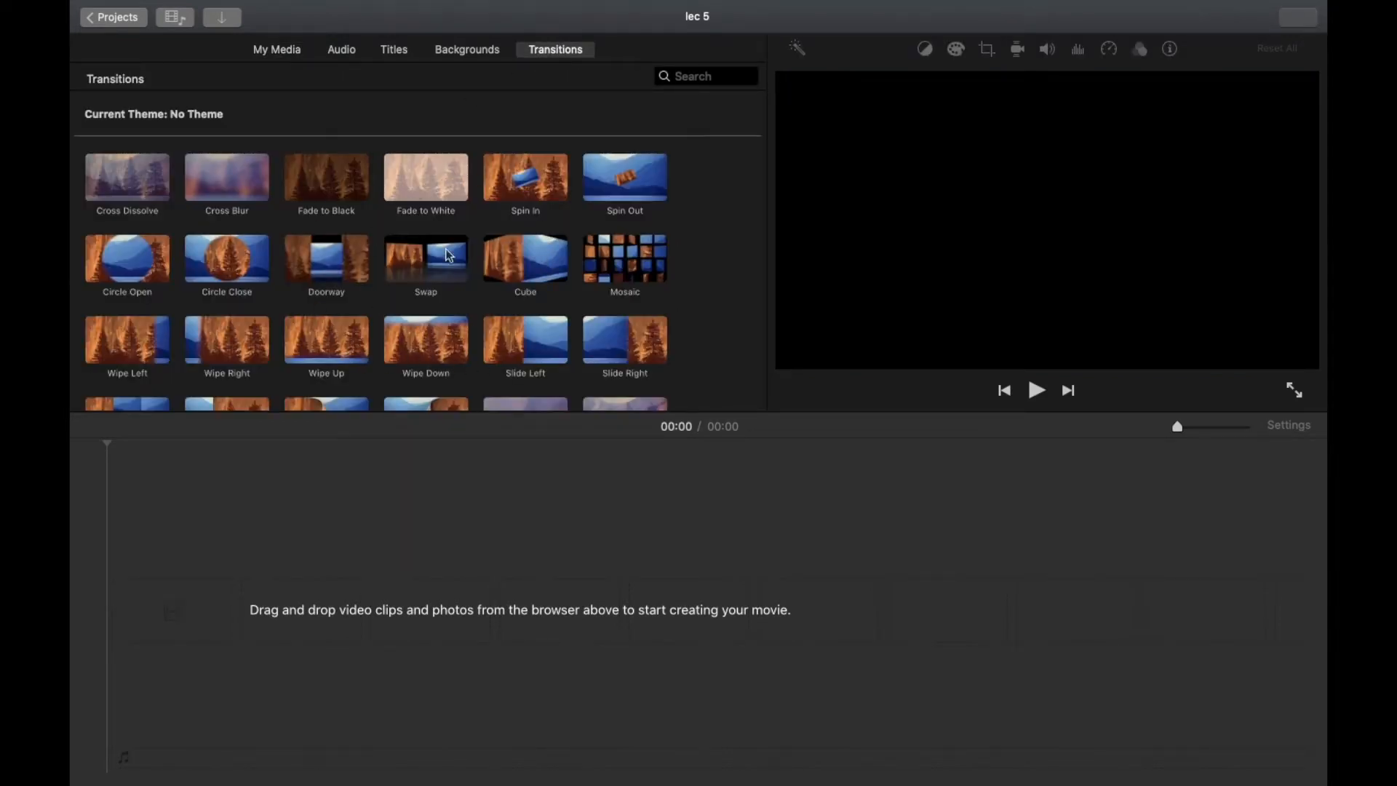
pyautogui.scroll(-1, 436, 218)
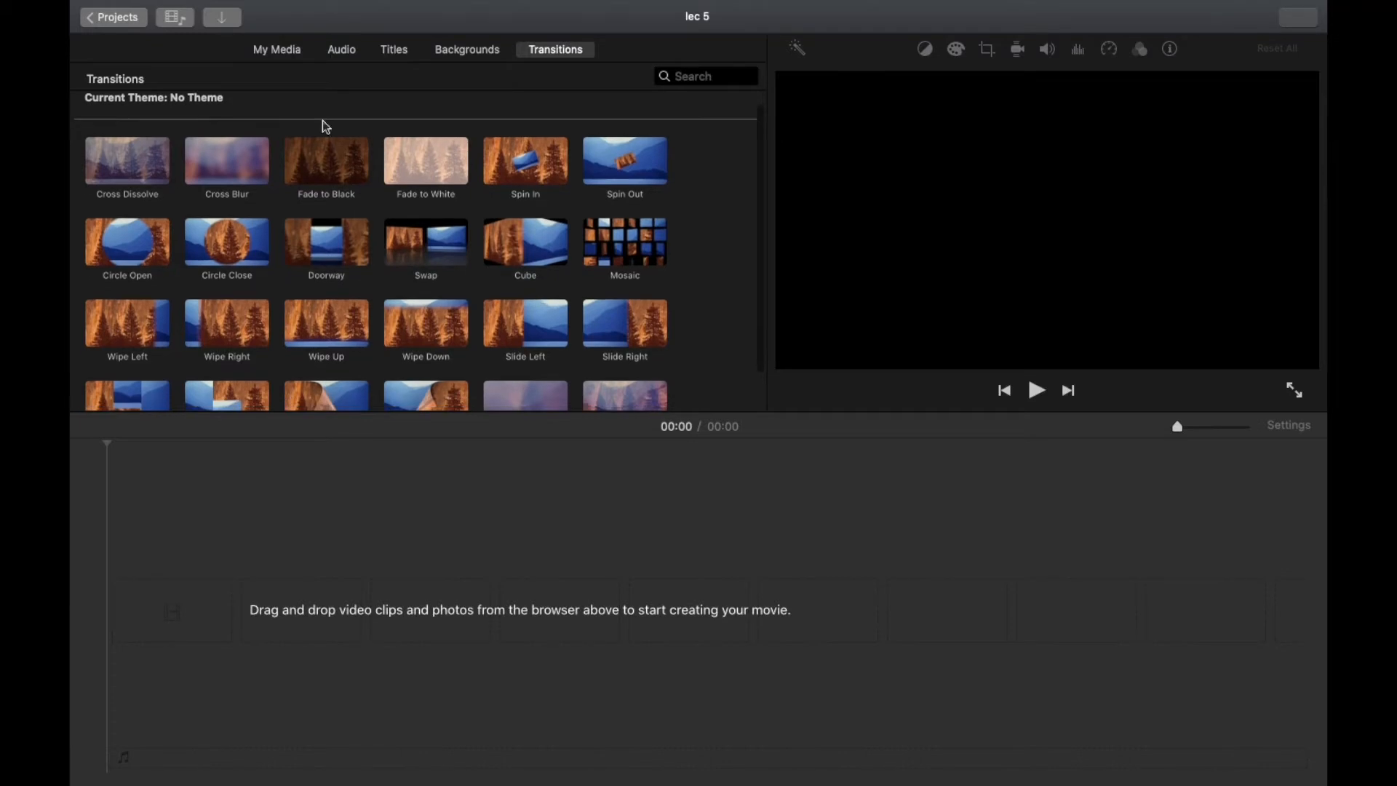
pyautogui.click(403, 53)
pyautogui.click(343, 49)
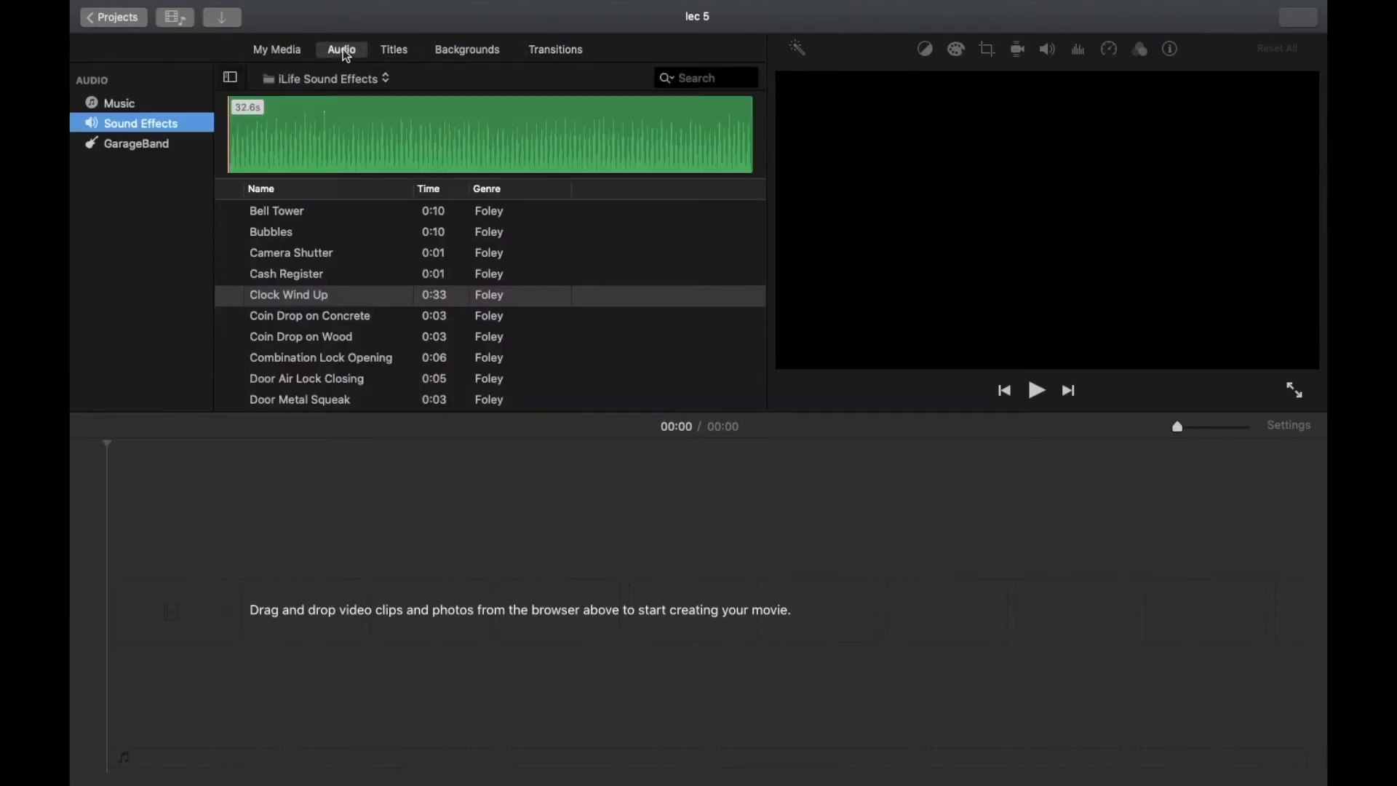
pyautogui.click(446, 57)
pyautogui.click(275, 49)
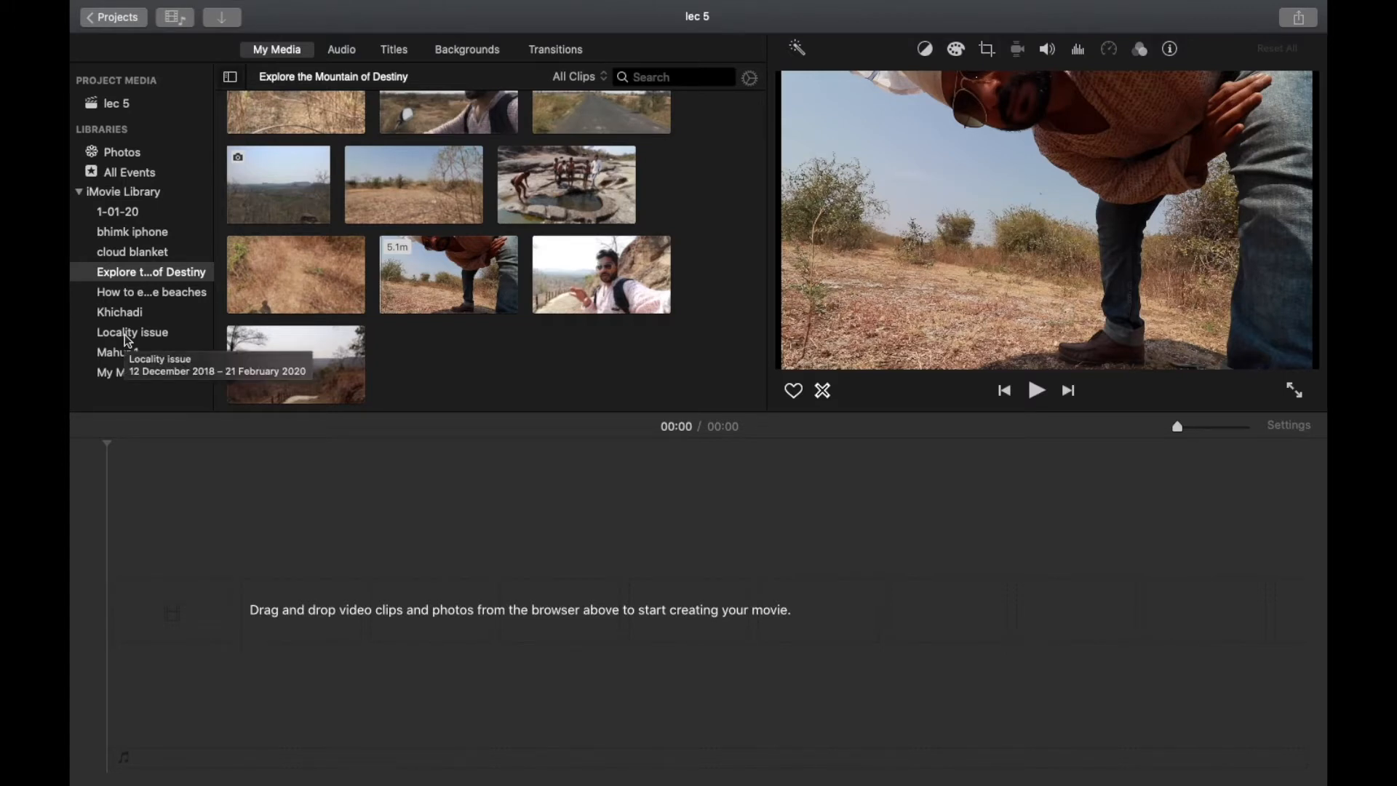
# Toggle the libraries list off and back on, and add the 49.9-second clip to the timeline with the playhead at 00:32.
pyautogui.click(231, 78)
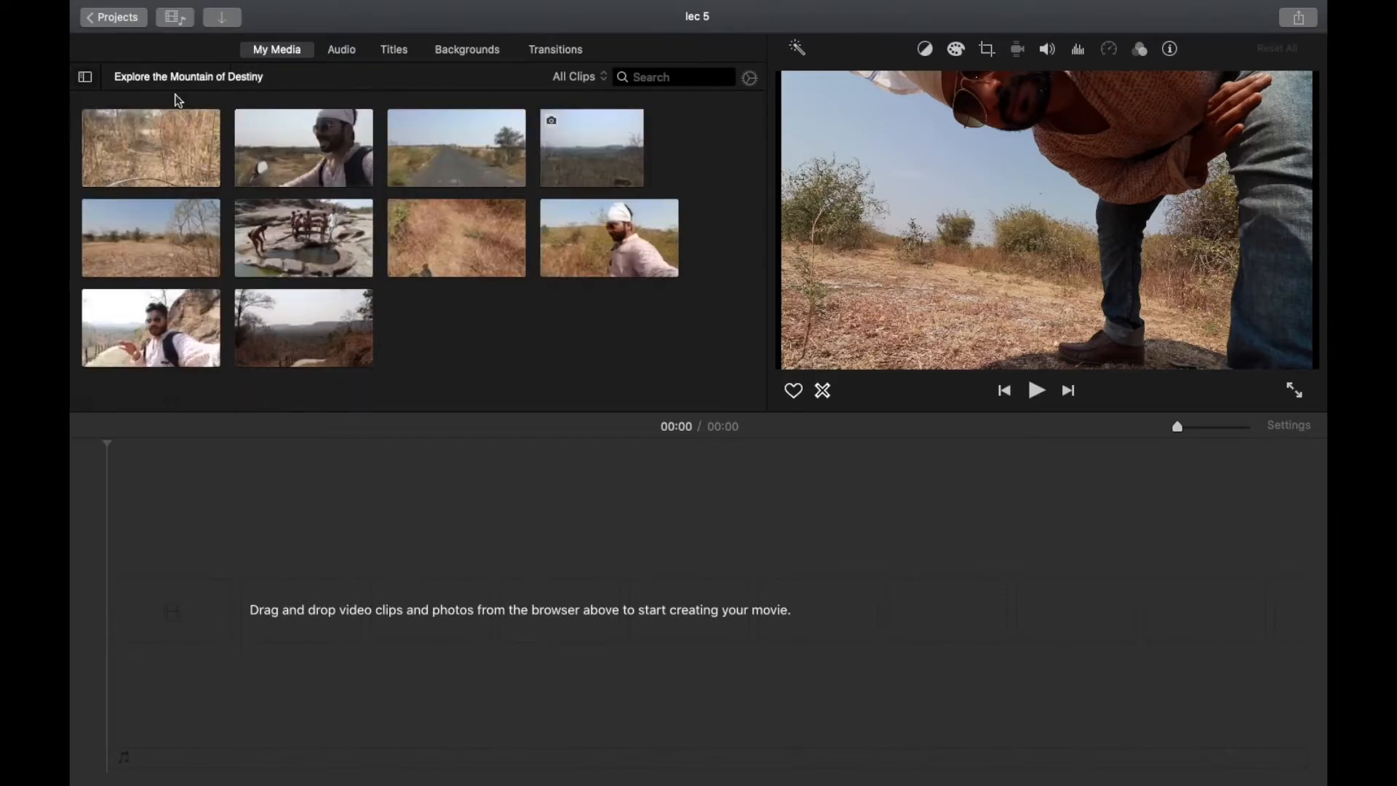
pyautogui.click(86, 75)
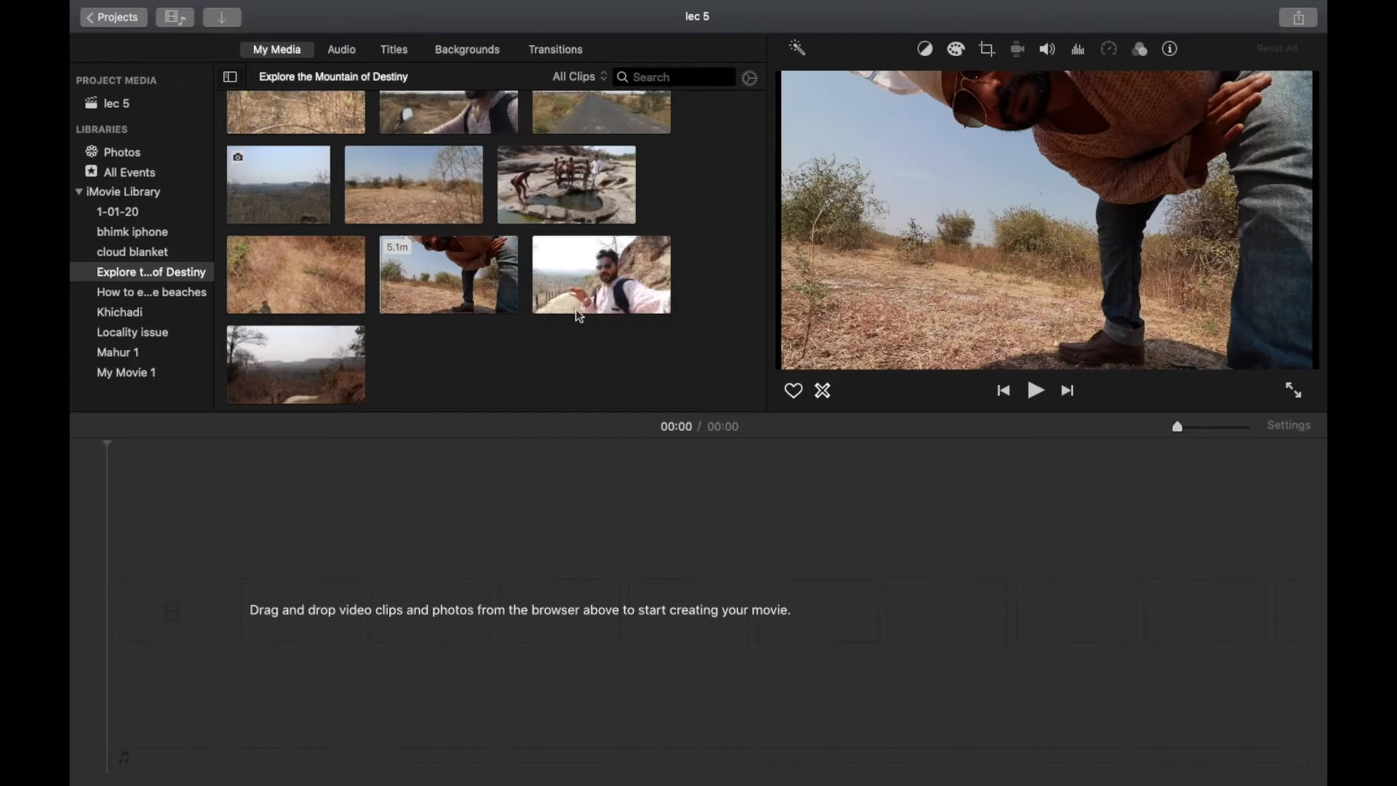
pyautogui.moveTo(580, 288); pyautogui.dragTo(218, 640)
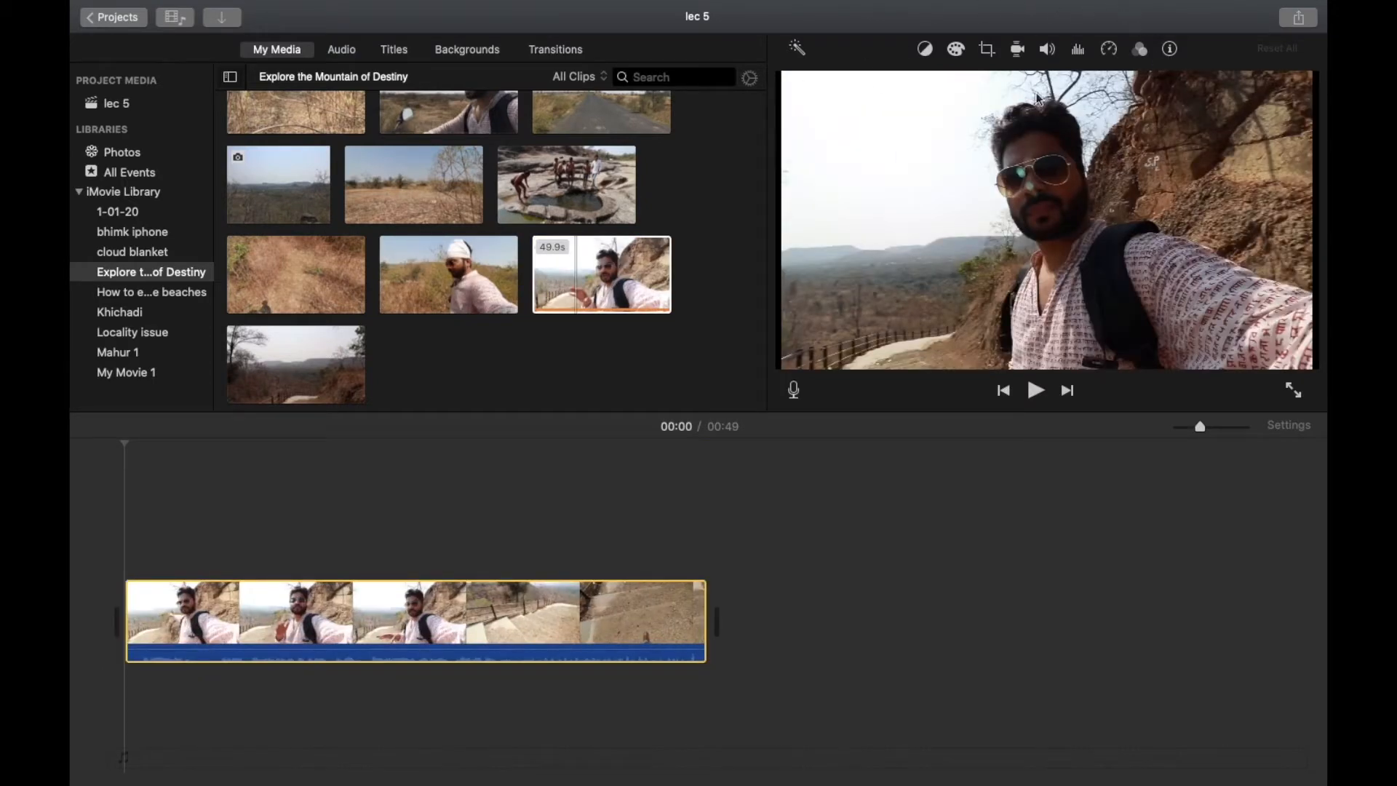
pyautogui.click(510, 617)
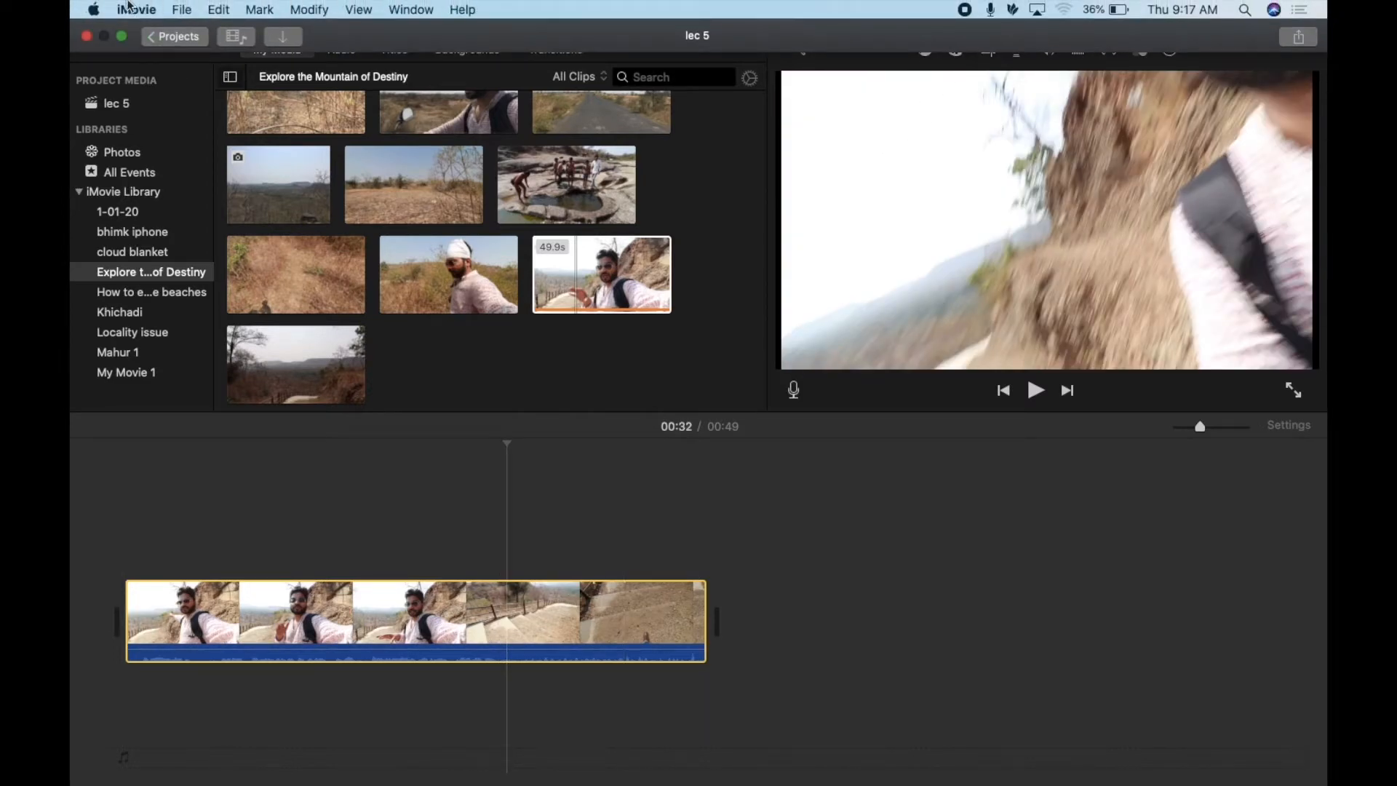
# Examine the editing and modifying commands available for the selected timeline clip, including splitting, detaching audio and speed changes, without applying any.
pyautogui.click(218, 9)
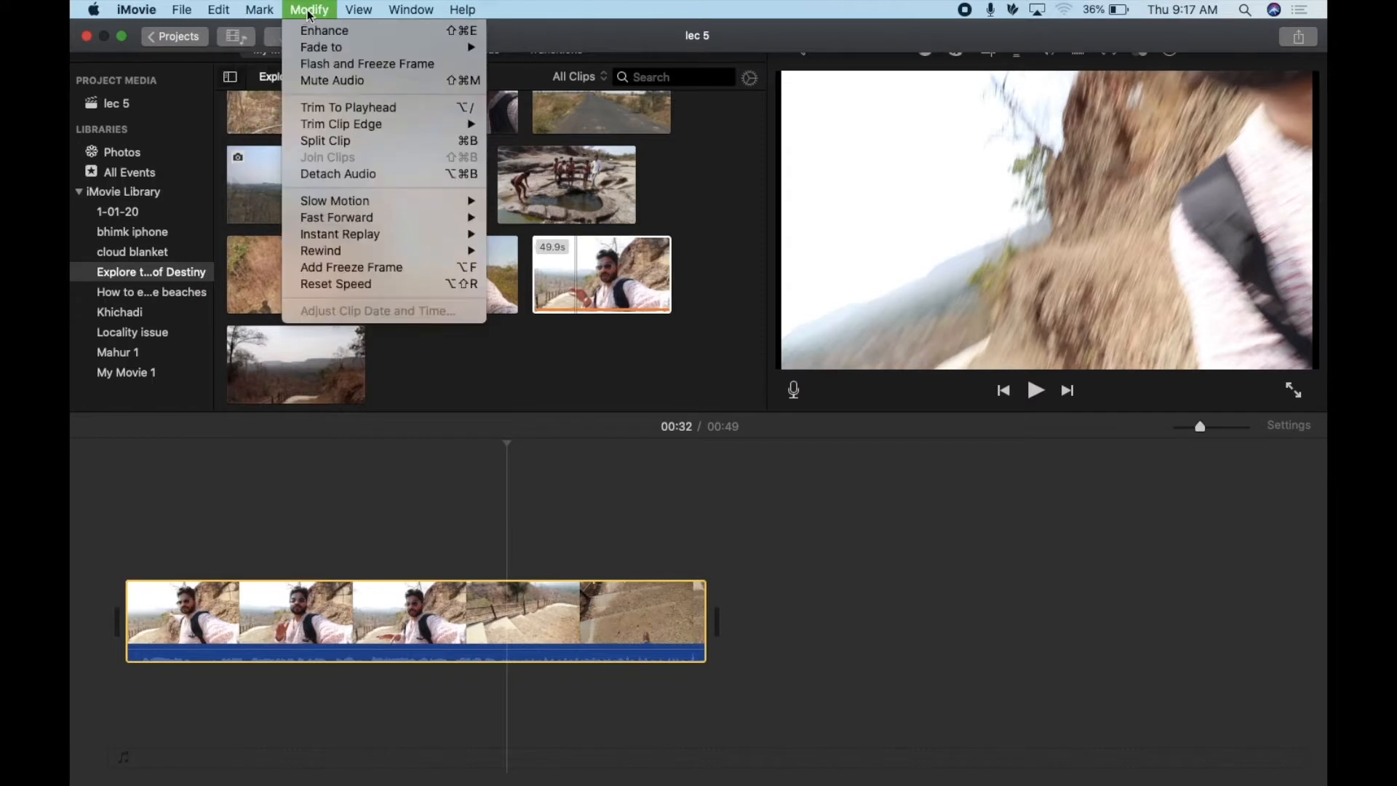
pyautogui.moveTo(424, 11)
pyautogui.moveTo(309, 9)
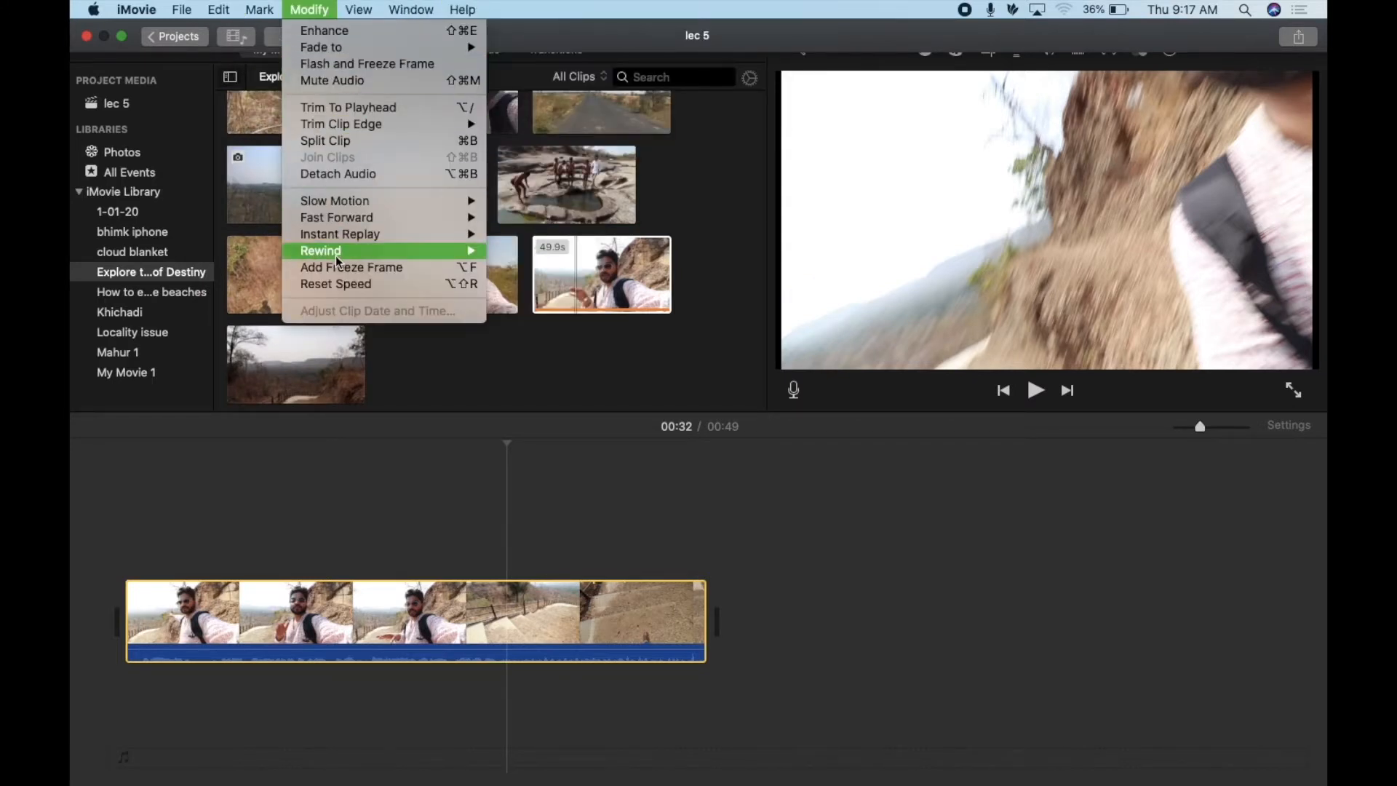
pyautogui.click(529, 515)
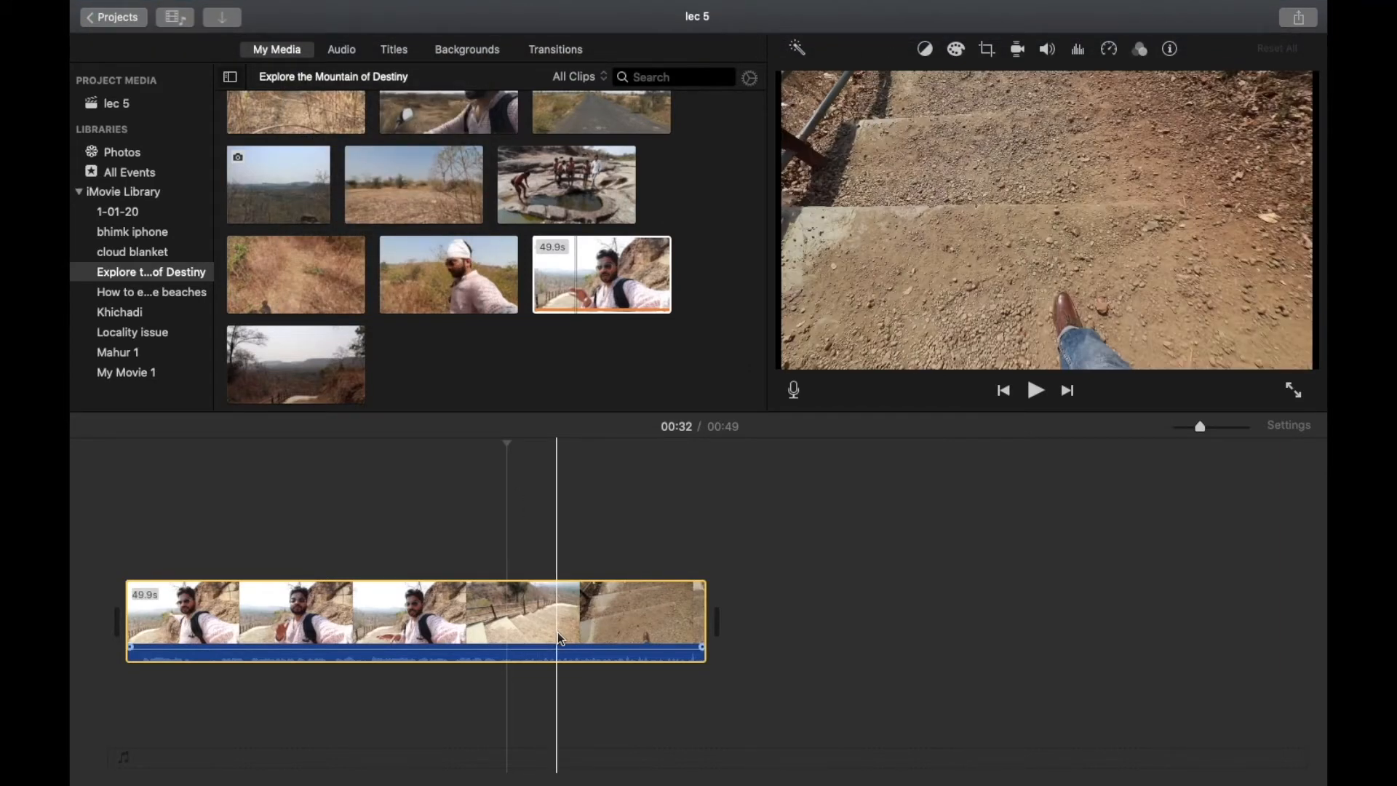
pyautogui.rightClick(557, 631)
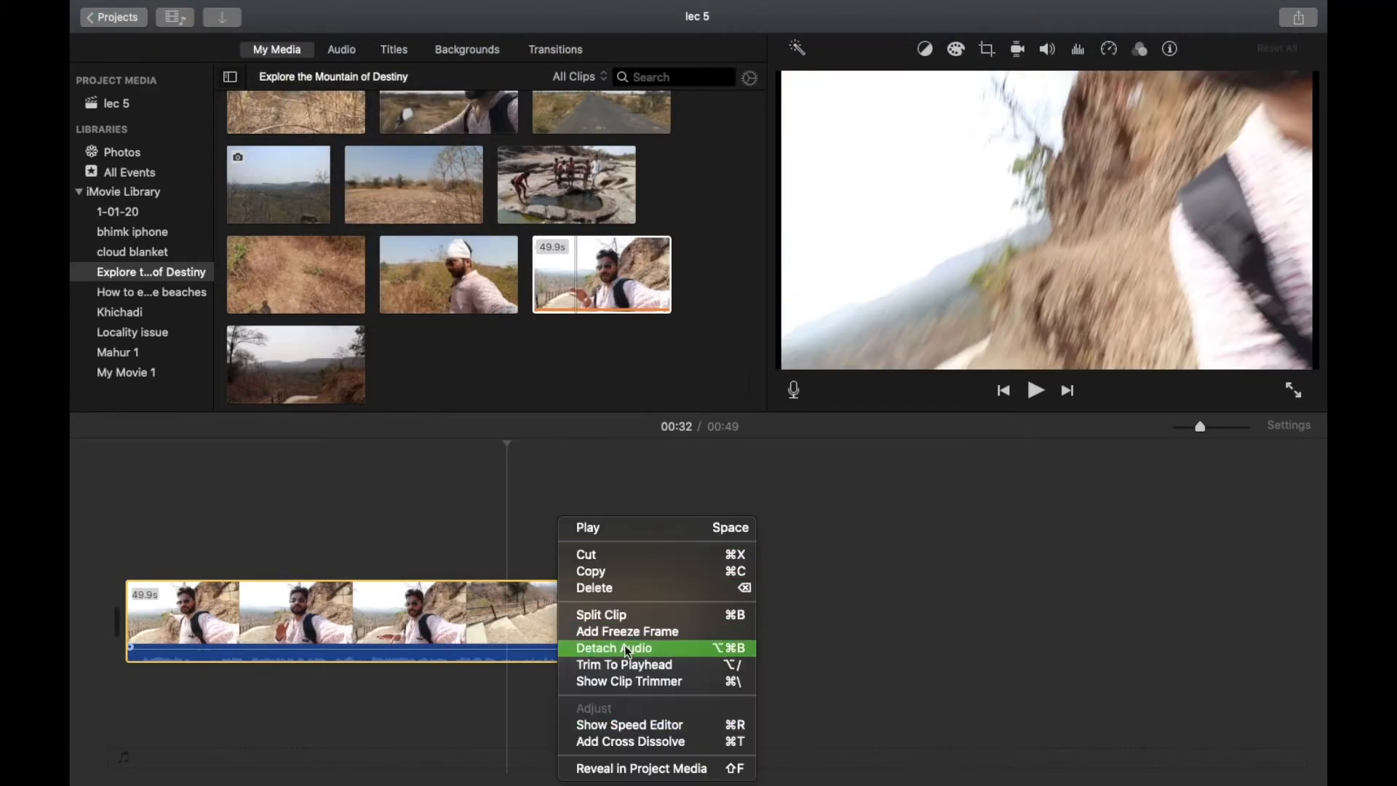
pyautogui.click(500, 500)
pyautogui.moveTo(415, 3)
pyautogui.click(219, 10)
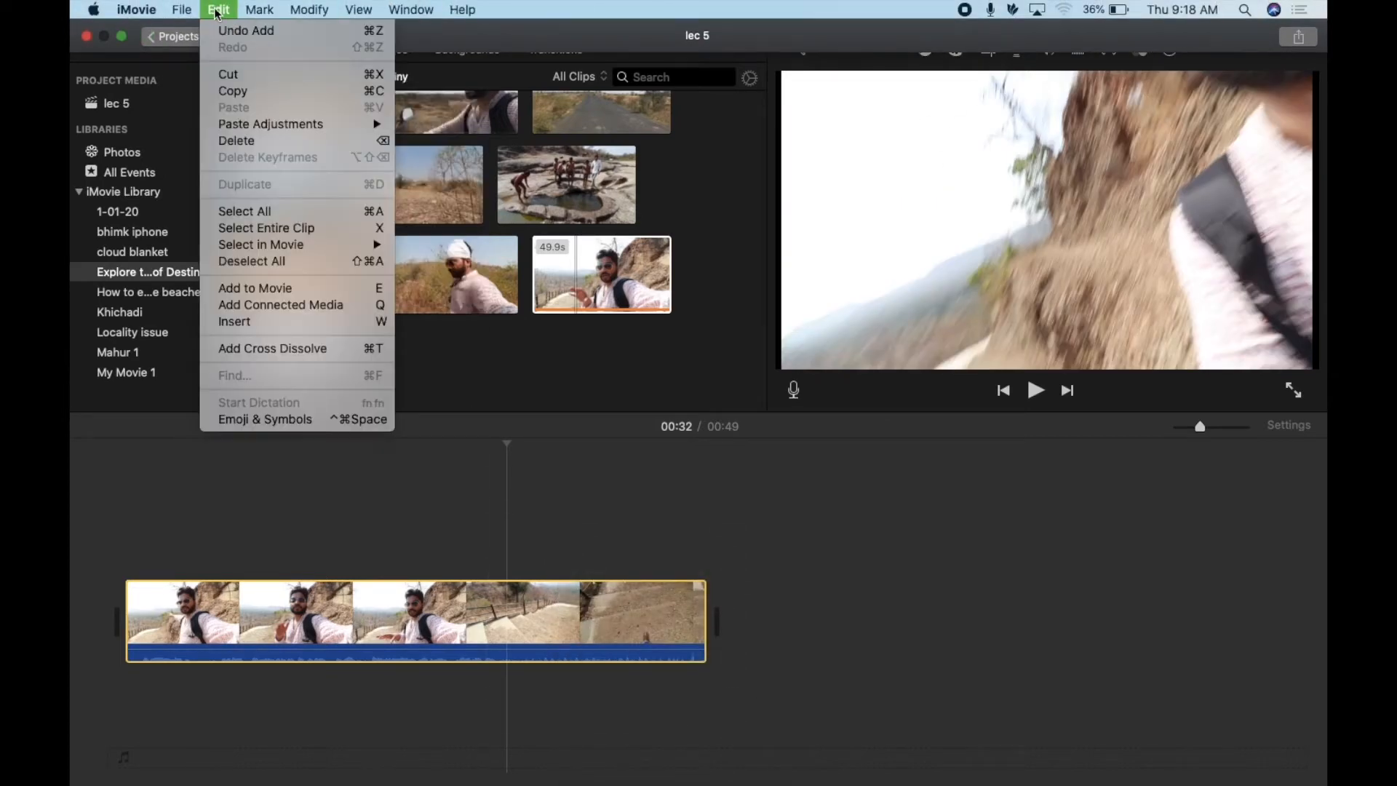
pyautogui.click(396, 500)
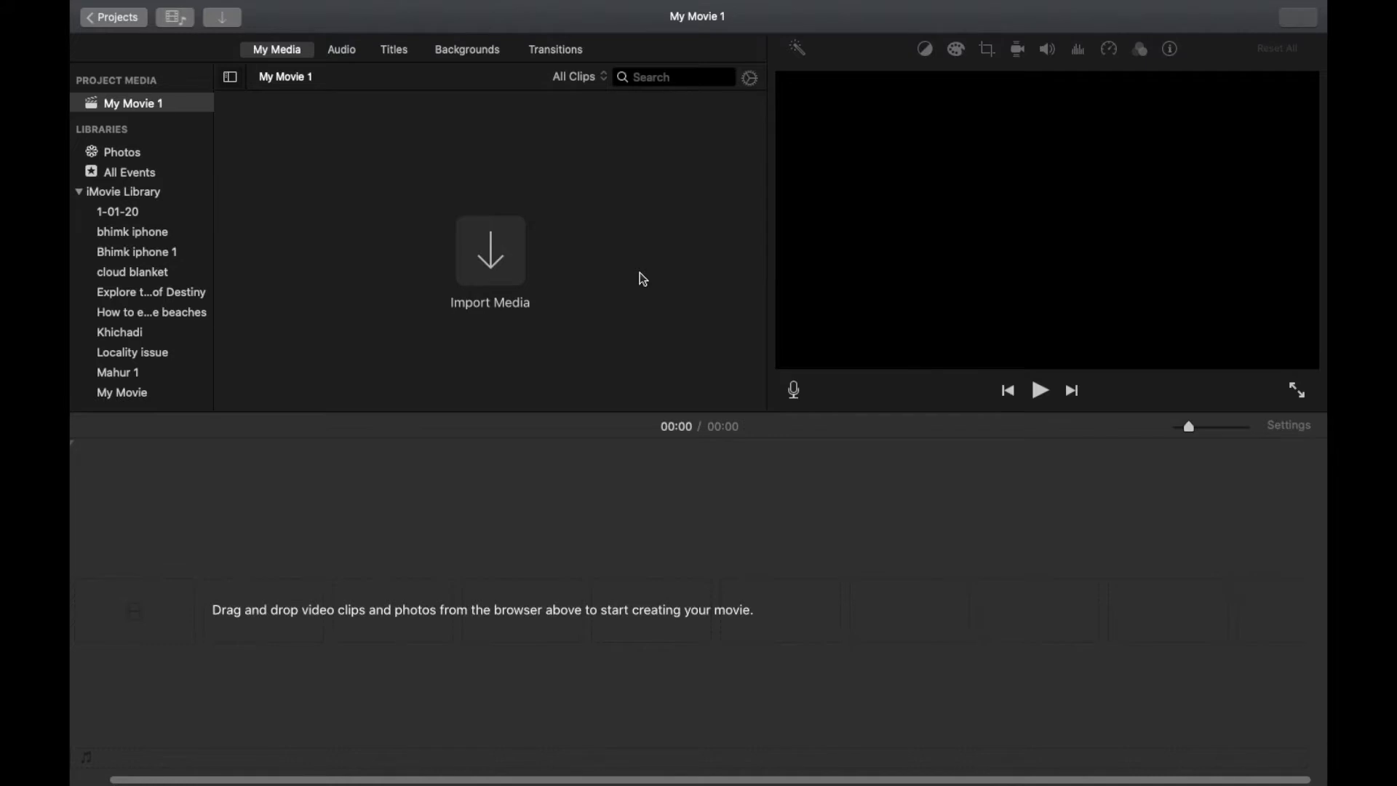
# Import intro imovie.mp4 from the iMovies folder into the project media of My Movie 1.
pyautogui.click(496, 275)
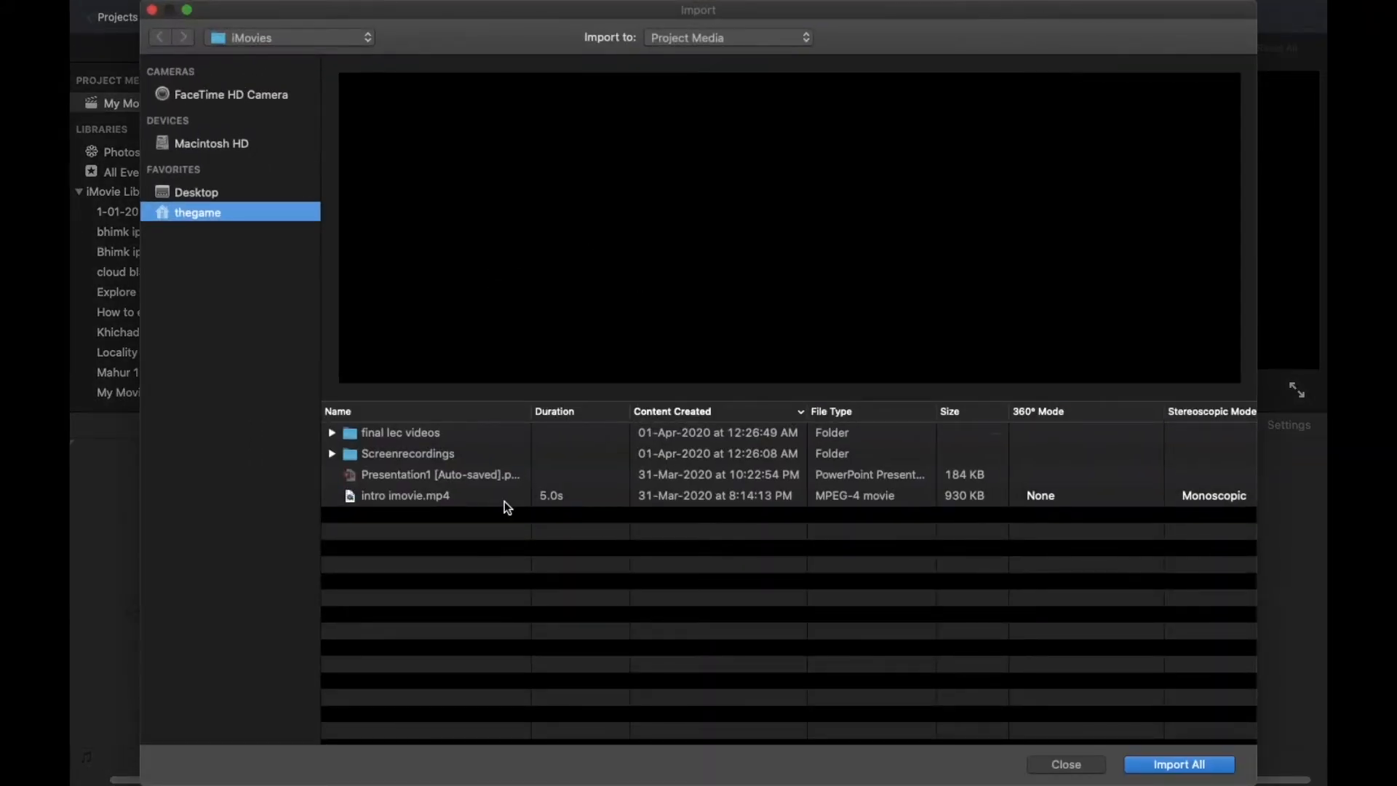
pyautogui.click(434, 498)
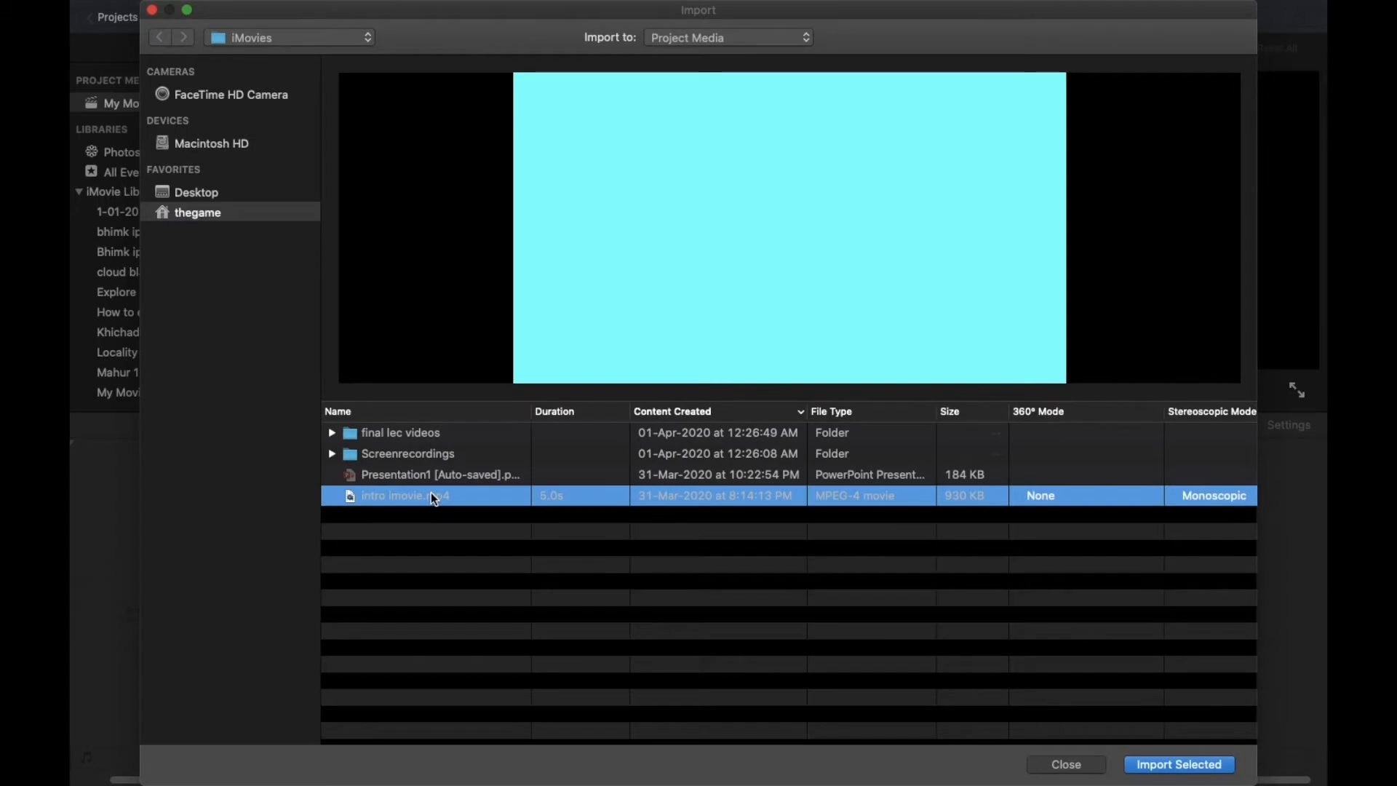
pyautogui.click(1176, 766)
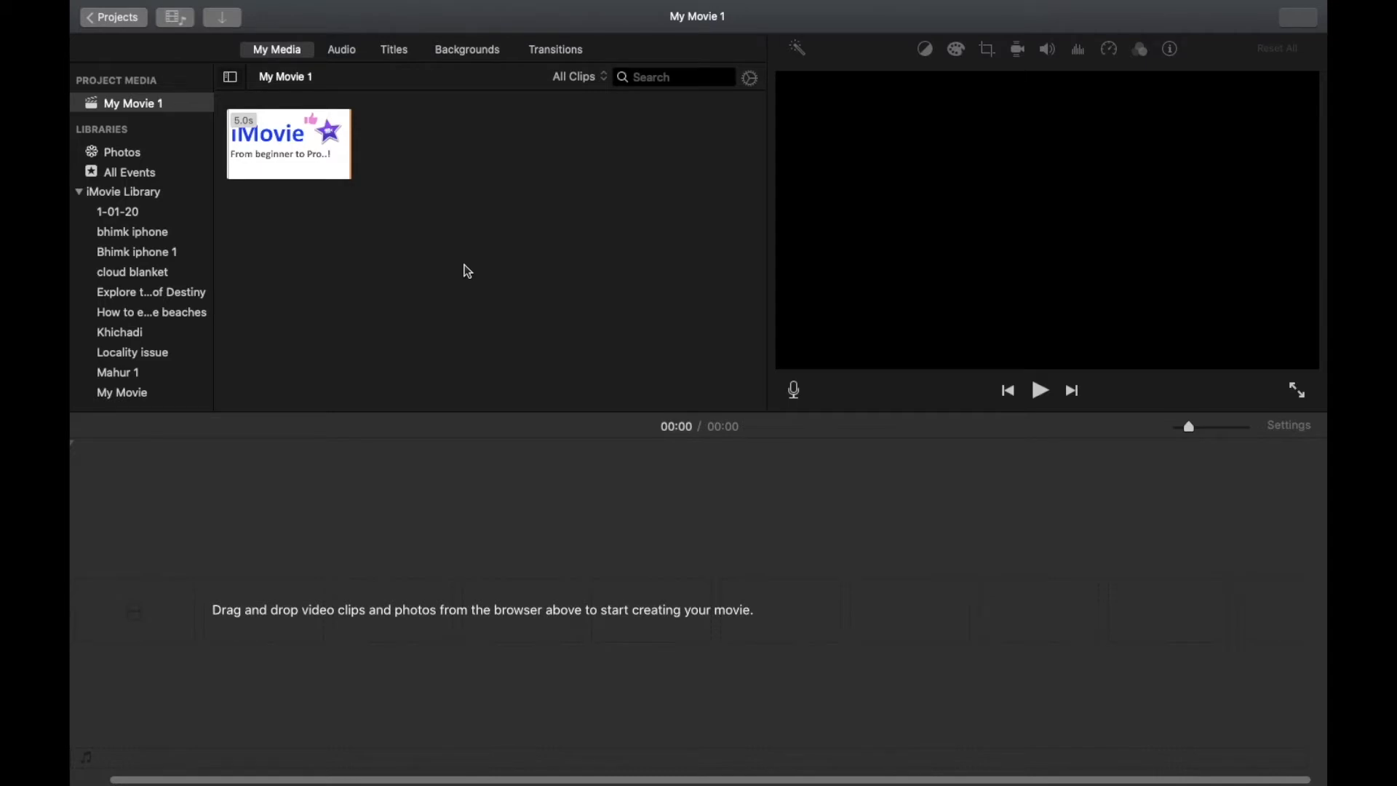
# Import intro imovie.mp4 into the project media again and delete the imported clip from the media browser.
pyautogui.click(222, 21)
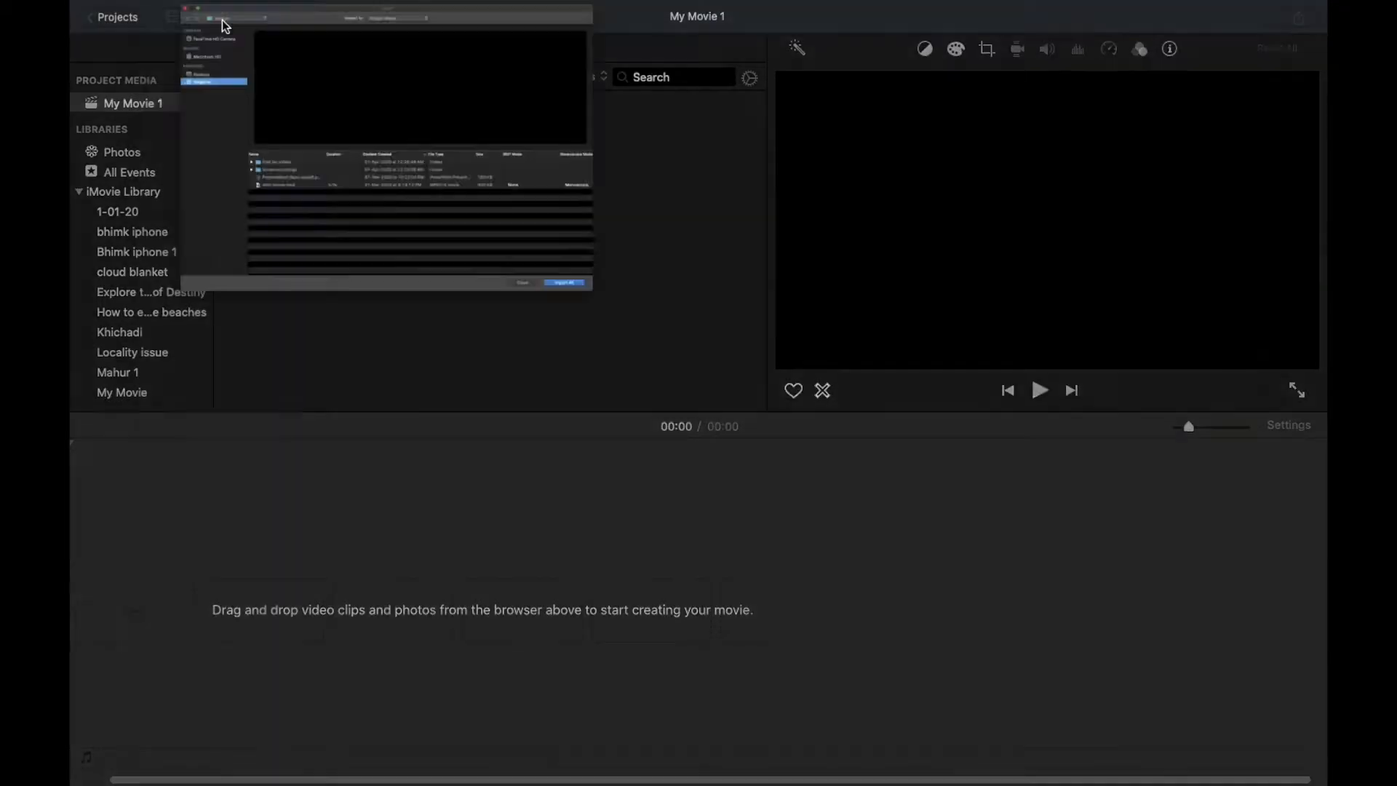
pyautogui.click(415, 498)
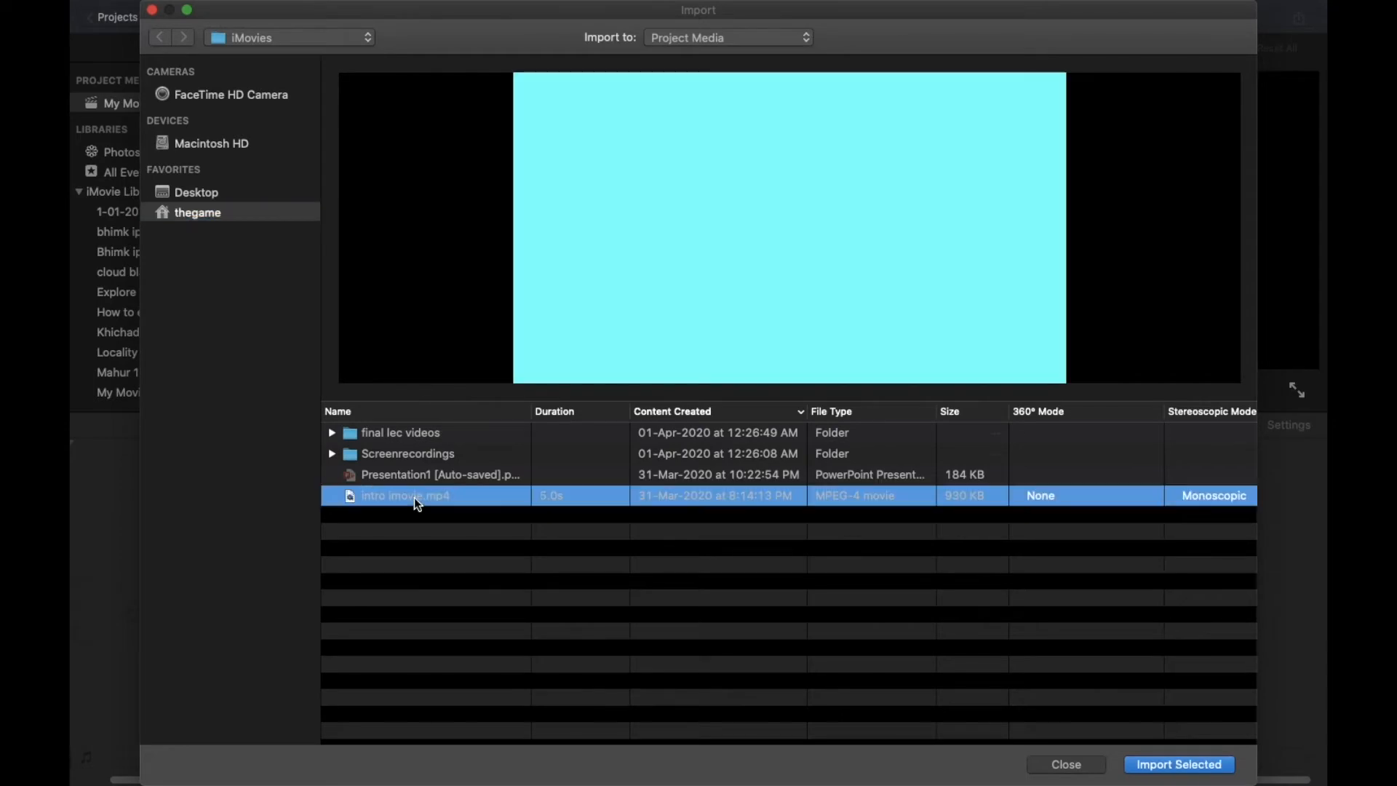
pyautogui.click(1165, 764)
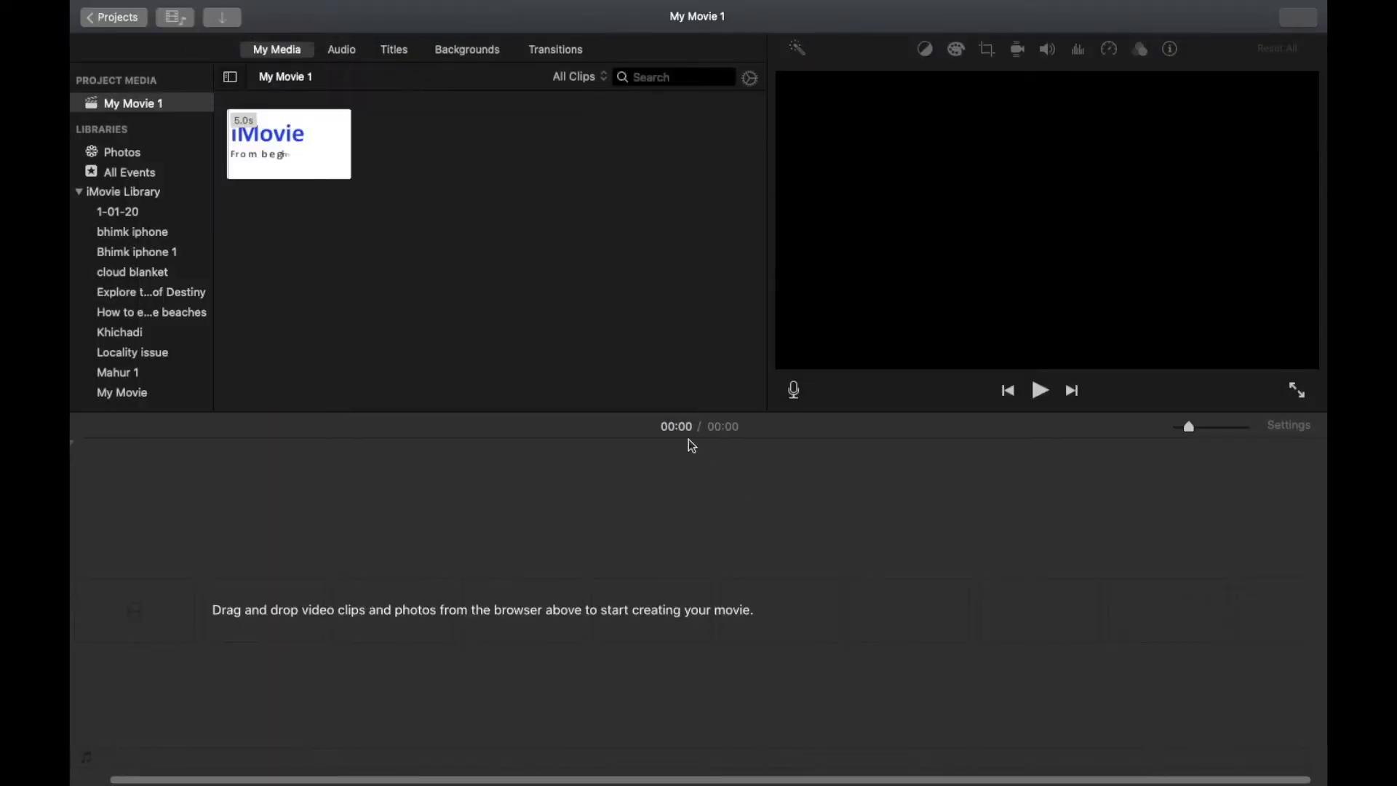
pyautogui.click(321, 156)
pyautogui.press('super+BackSpace')
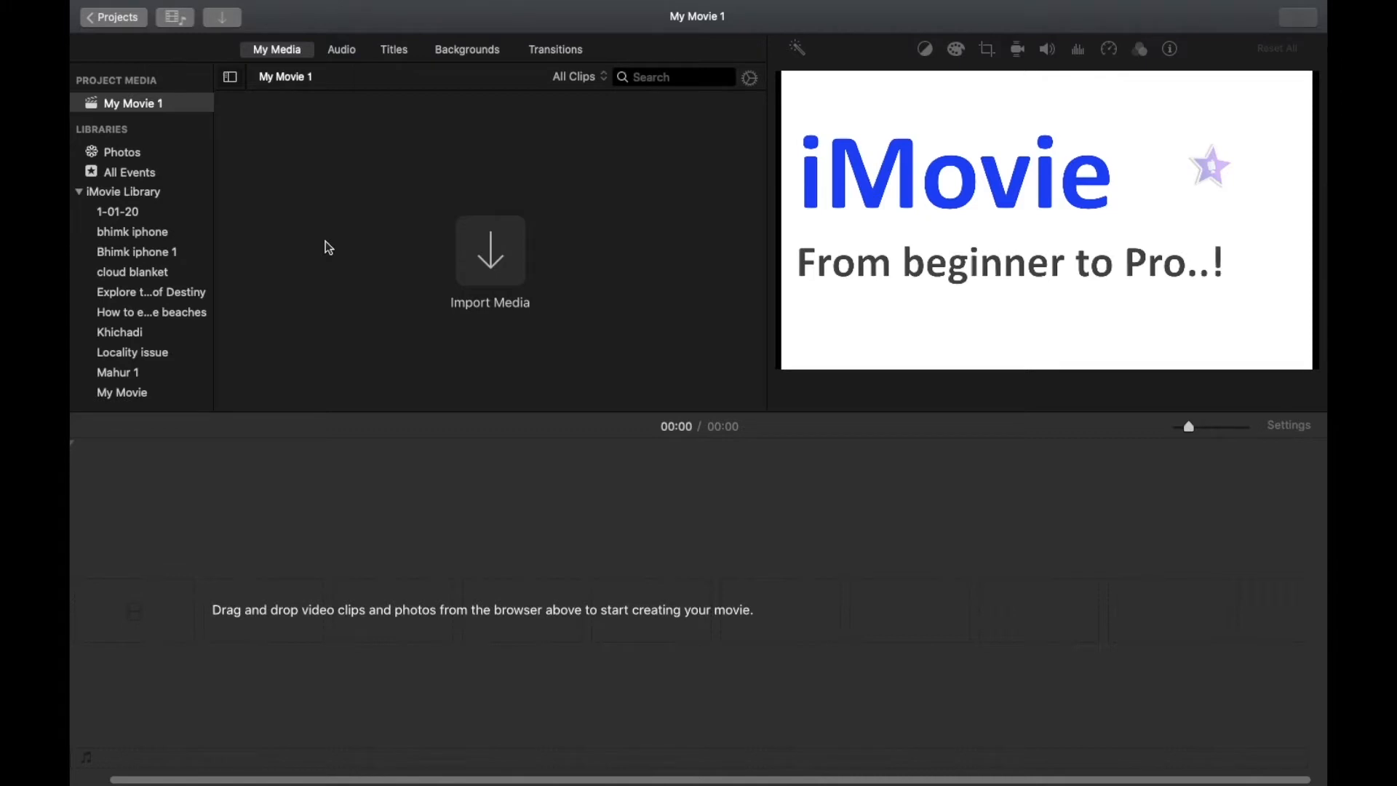
# Use the Import Media command to bring intro imovie.mp4 into the empty My Movie 1 project media.
pyautogui.click(182, 10)
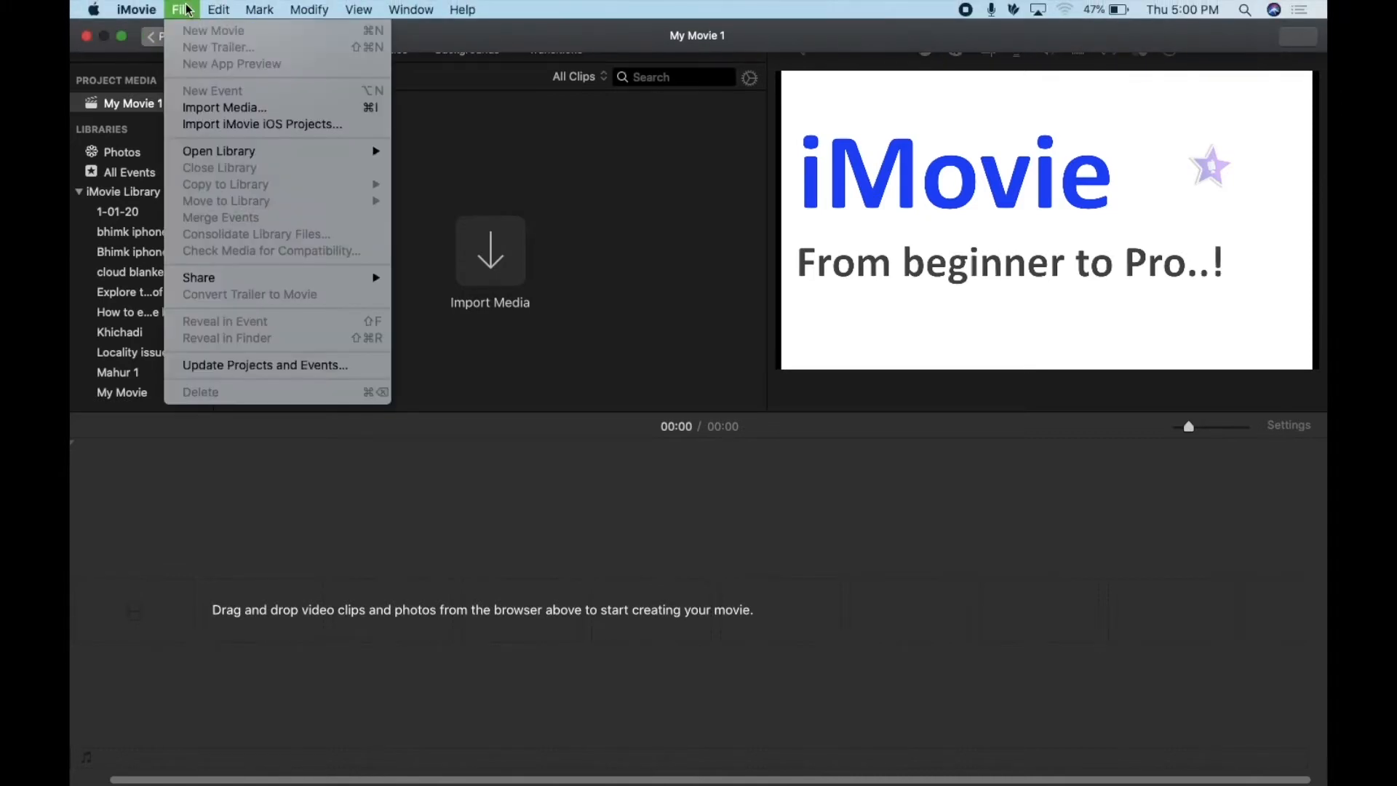
pyautogui.click(226, 110)
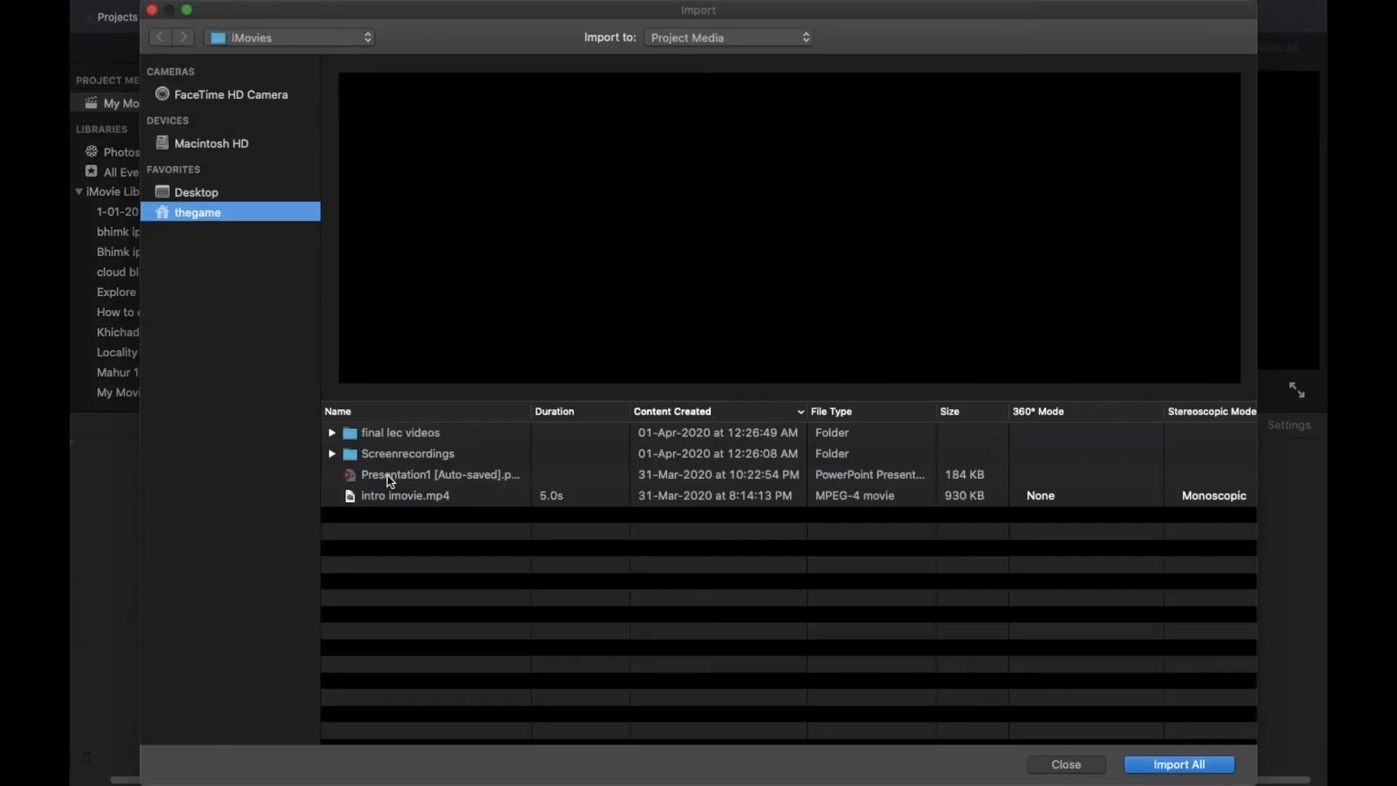
pyautogui.click(400, 498)
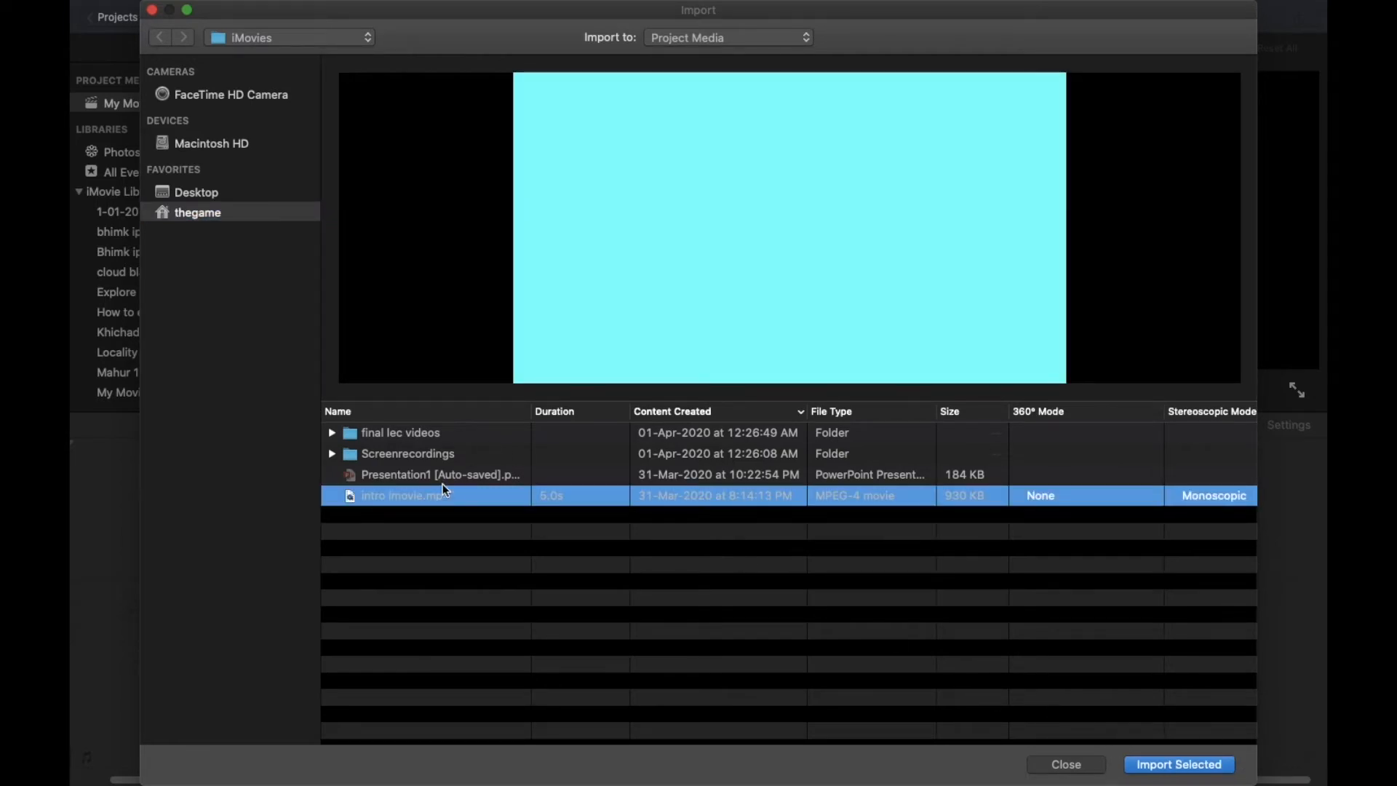
pyautogui.doubleClick(422, 496)
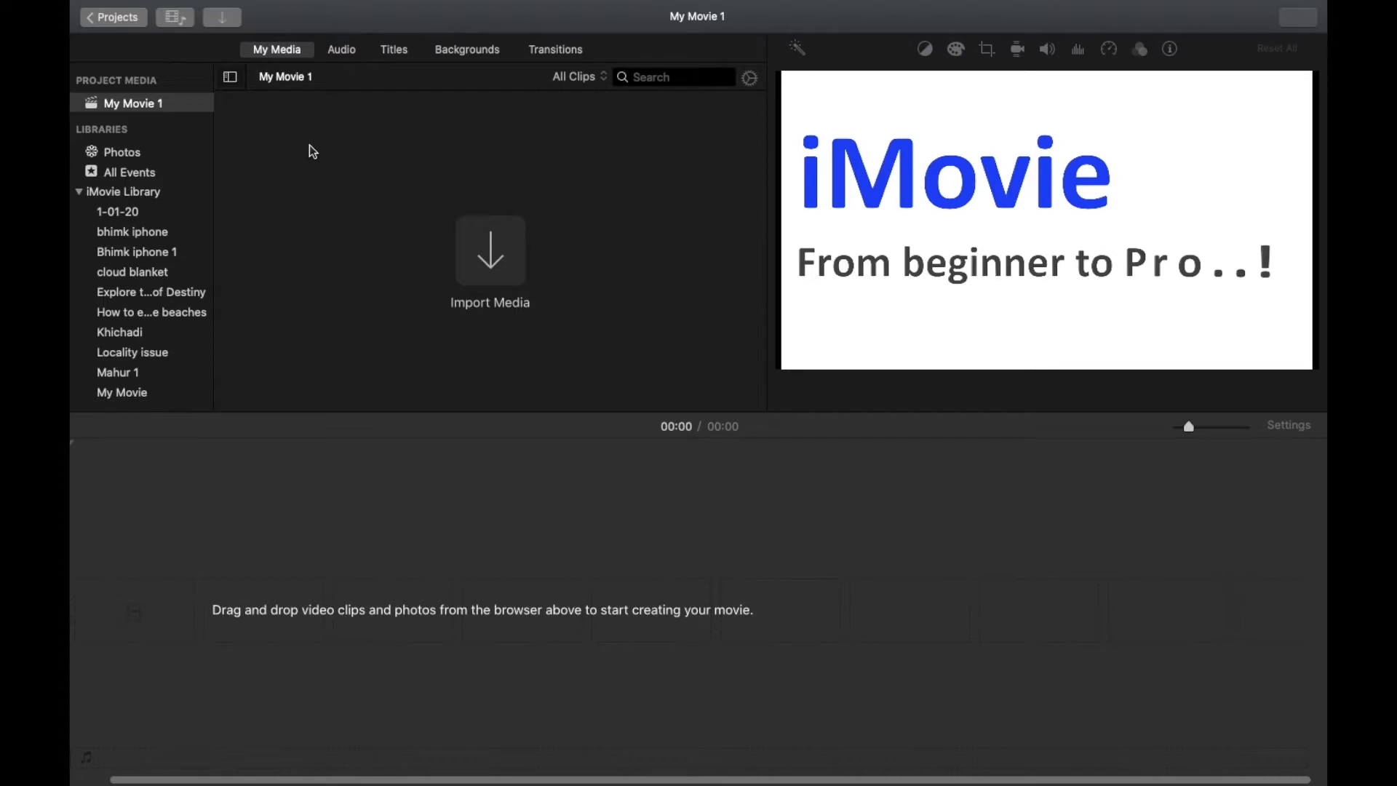
# Reopen the import window and import only the selected intro imovie.mp4 into the project media once more.
pyautogui.press('super+i')
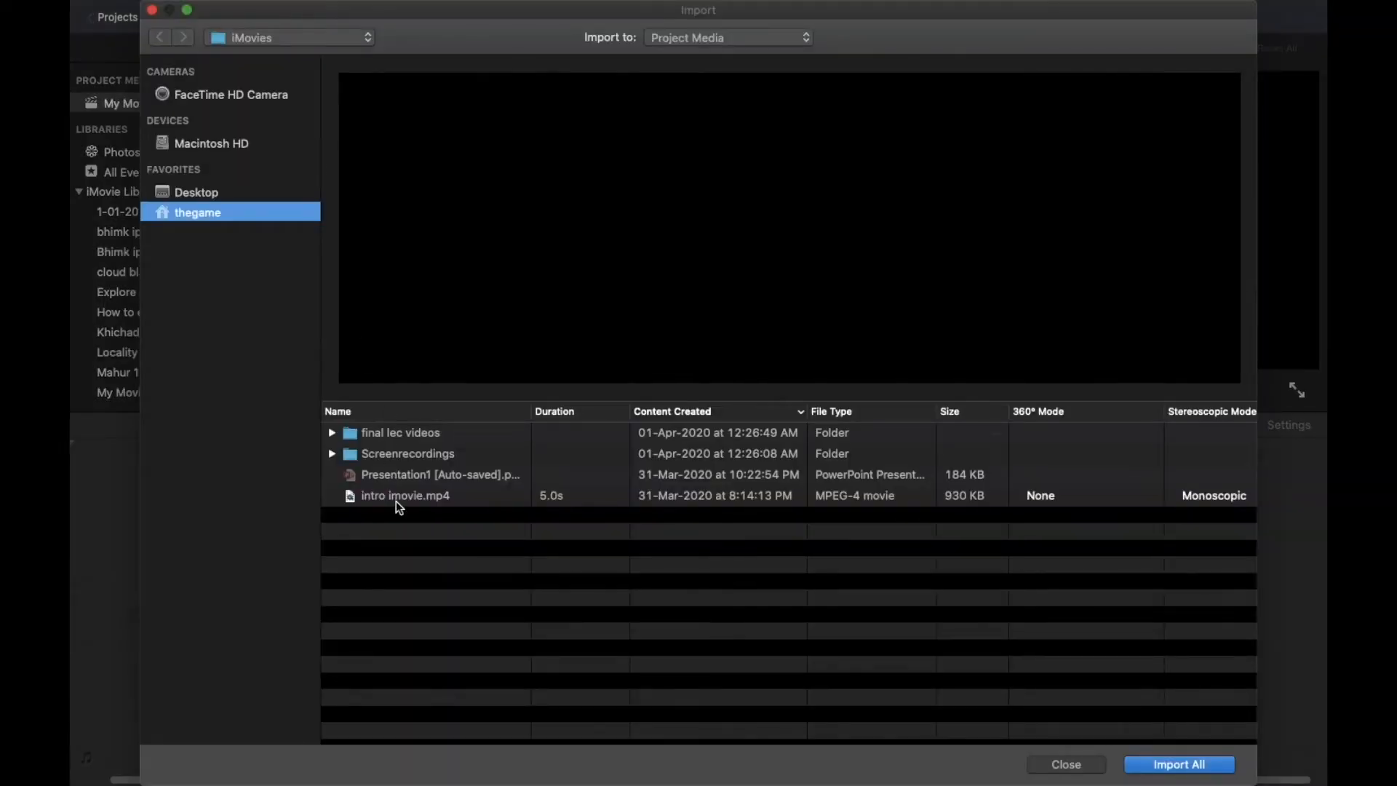
pyautogui.click(398, 498)
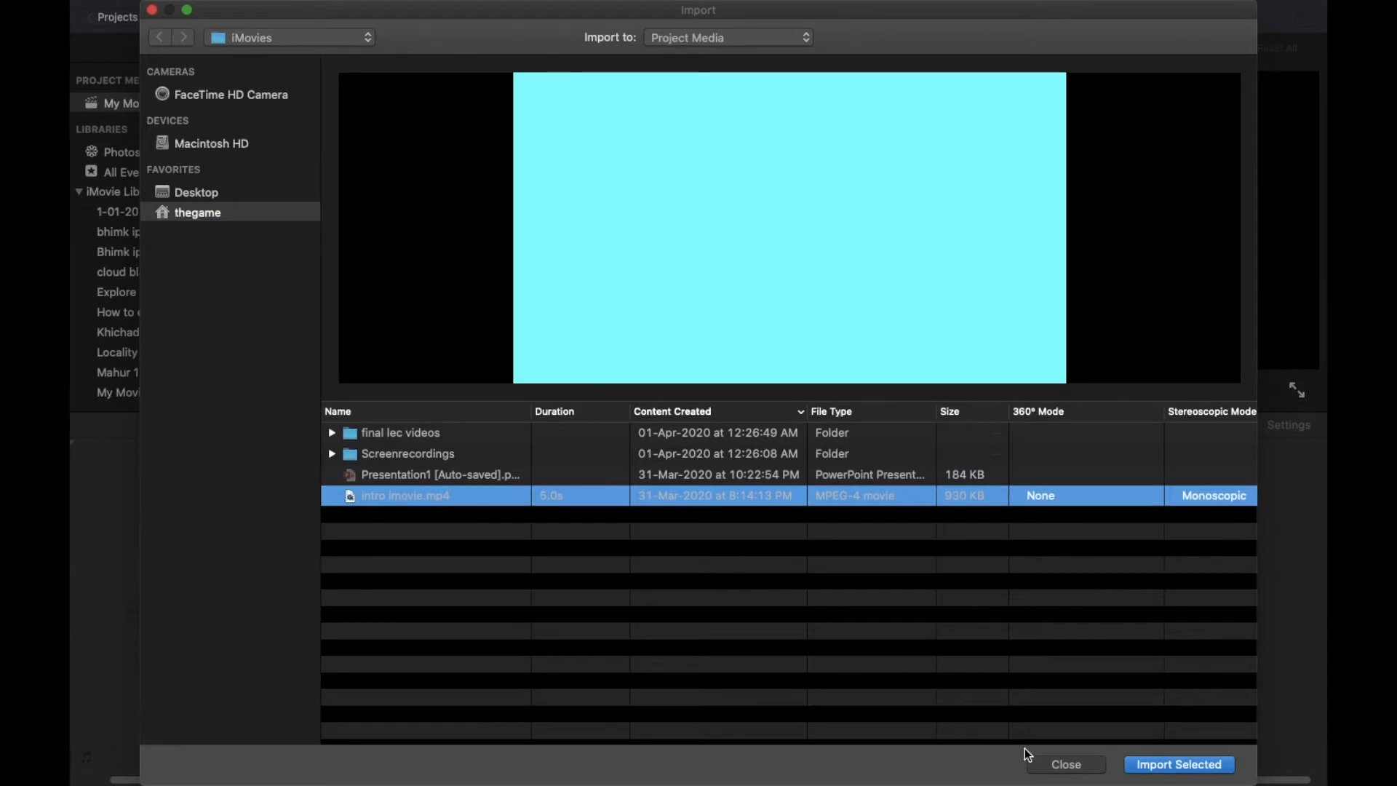
pyautogui.click(1168, 765)
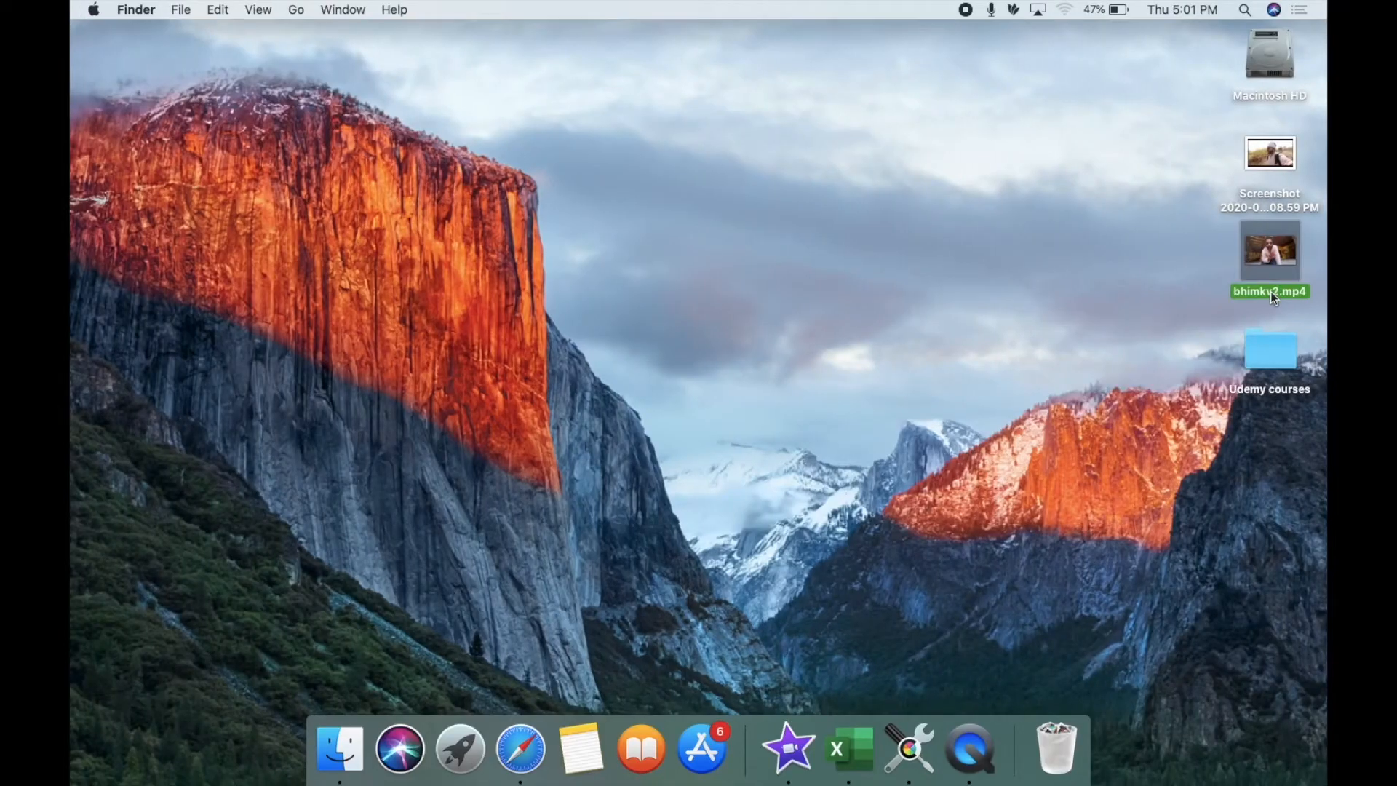
# Add bhimkv2.mp4 from the Finder desktop directly to the media browser of My Movie 1 in iMovie.
pyautogui.moveTo(1270, 291); pyautogui.dragTo(1319, 249)
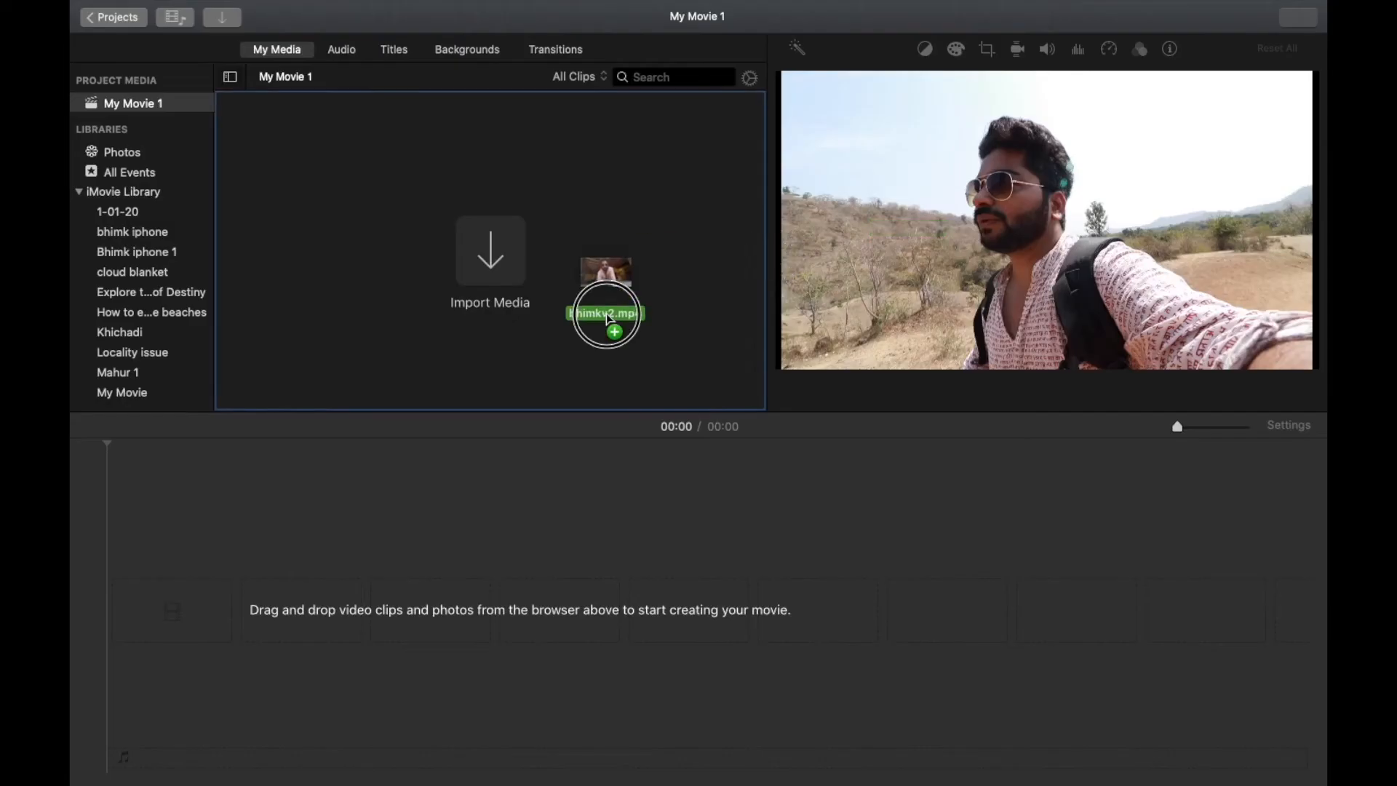
pyautogui.moveTo(609, 313); pyautogui.dragTo(609, 320)
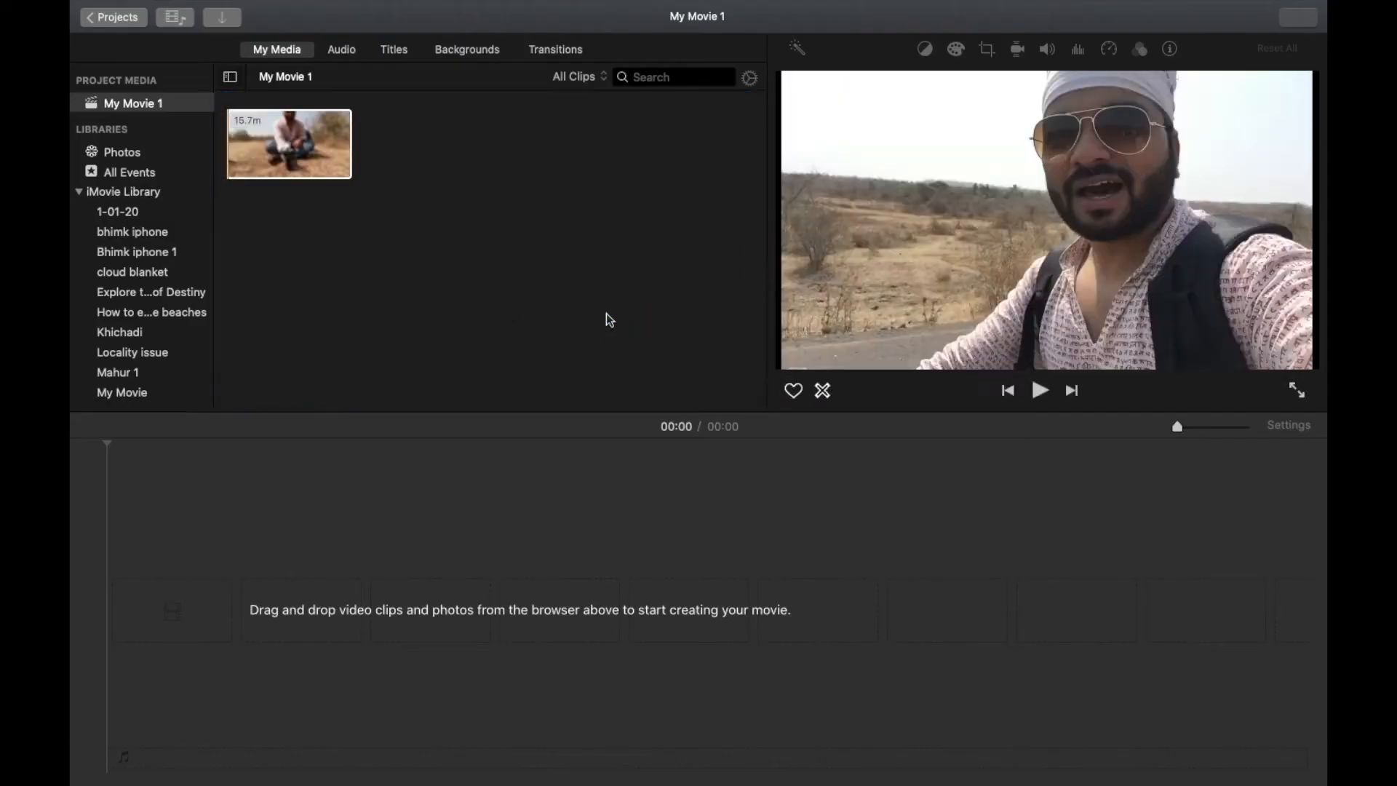
# Bring bhimkv2.mp4 from the desktop into the empty My Movie 1 project once more.
pyautogui.moveTo(1270, 277); pyautogui.dragTo(1310, 349)
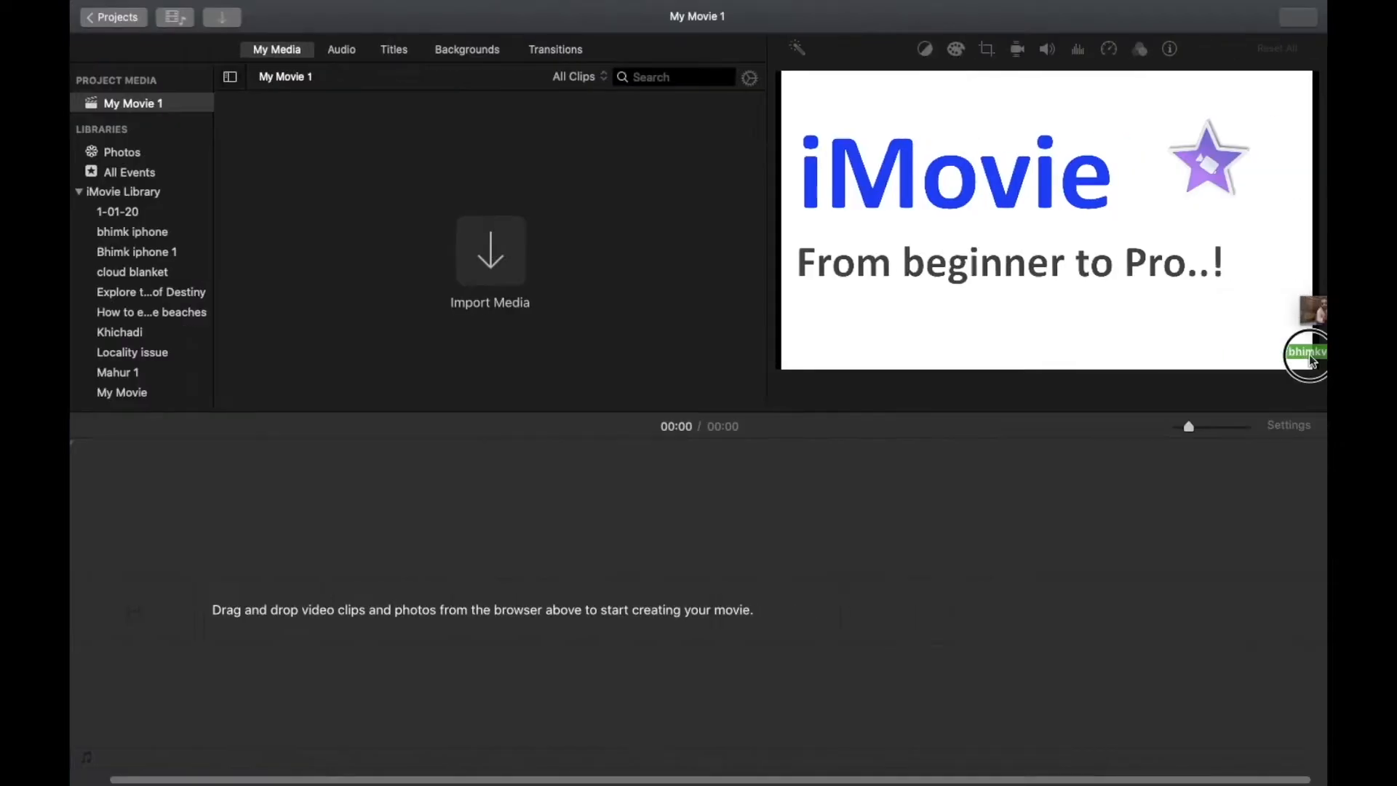
pyautogui.moveTo(1310, 359); pyautogui.dragTo(277, 622)
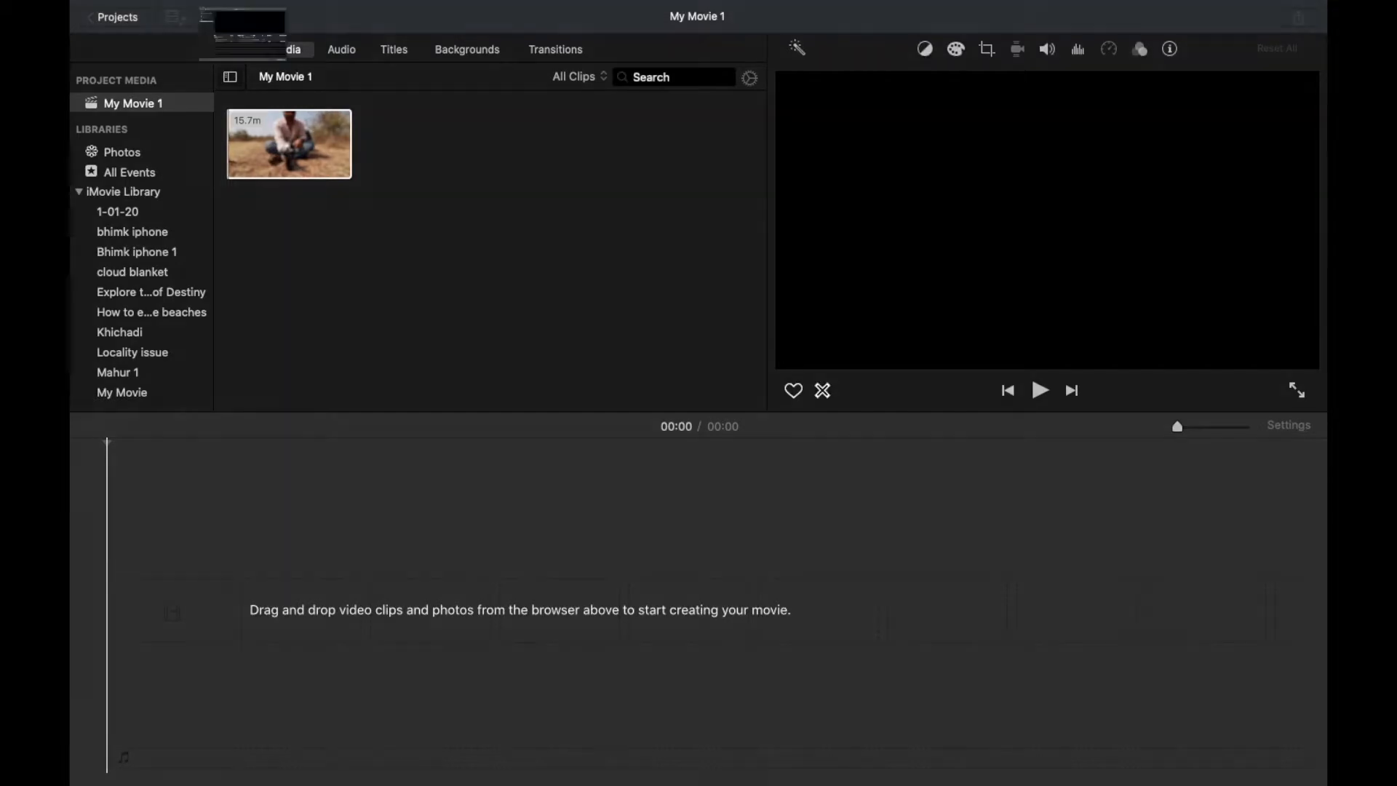
# Import all four lecture videos from the final lec videos folder into the project media of My Movie 1.
pyautogui.click(222, 16)
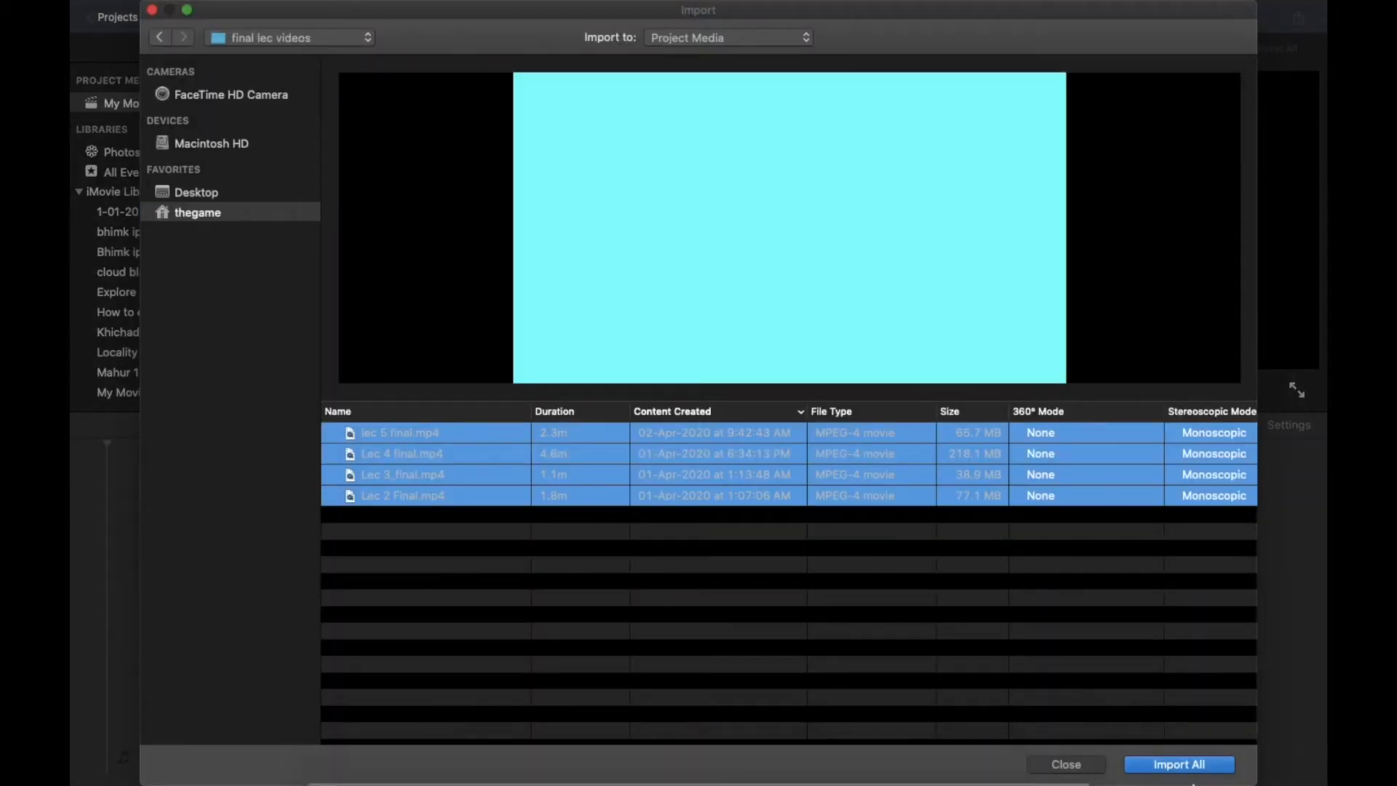
pyautogui.click(1179, 762)
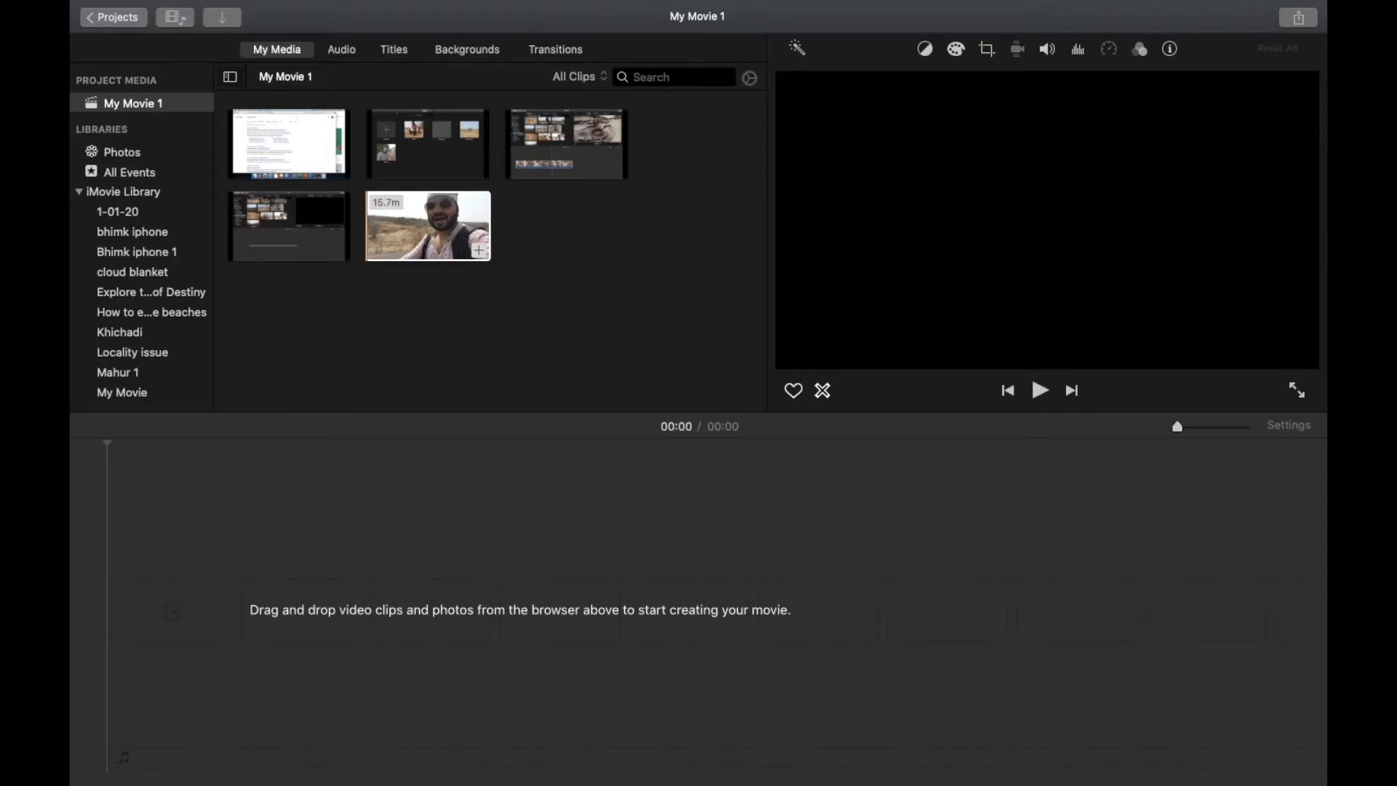
pyautogui.click(543, 433)
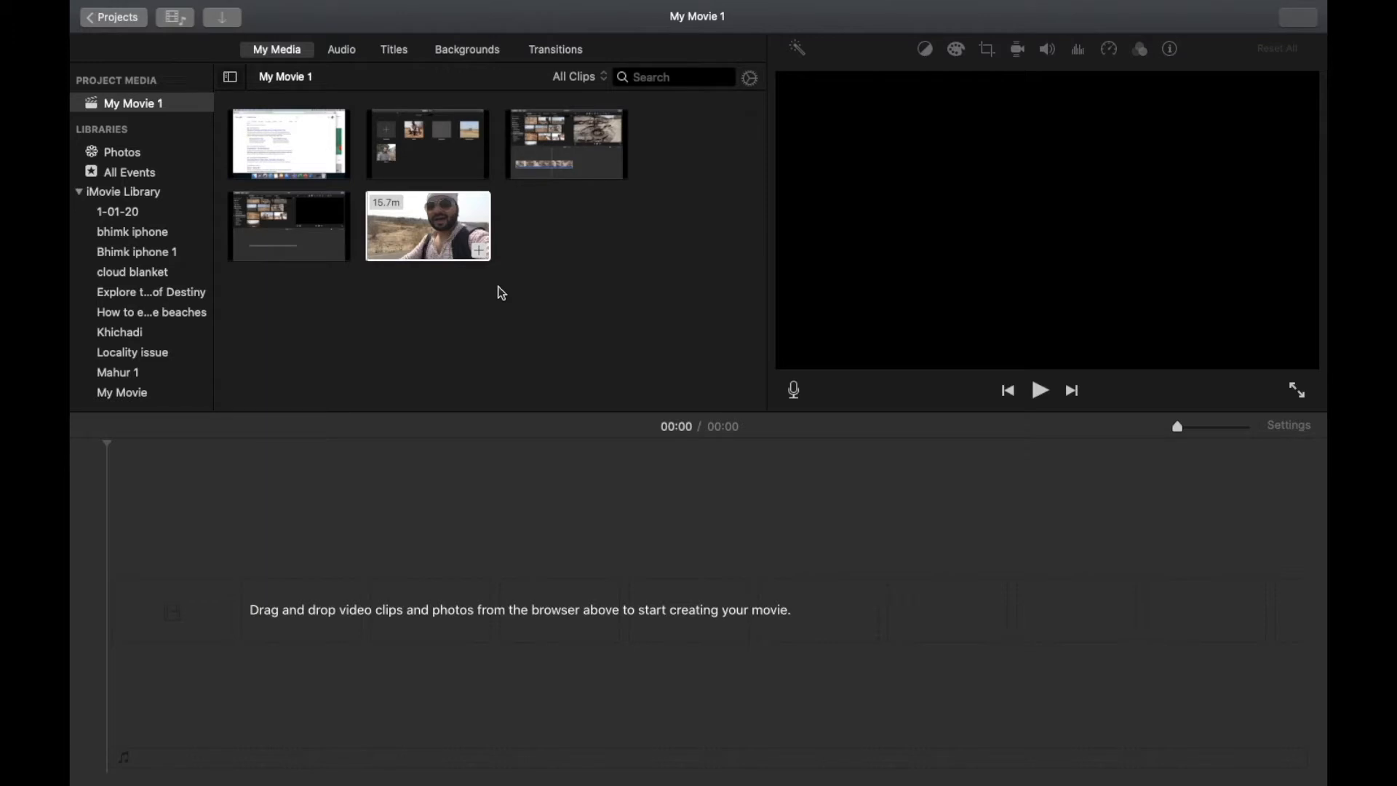
pyautogui.click(436, 241)
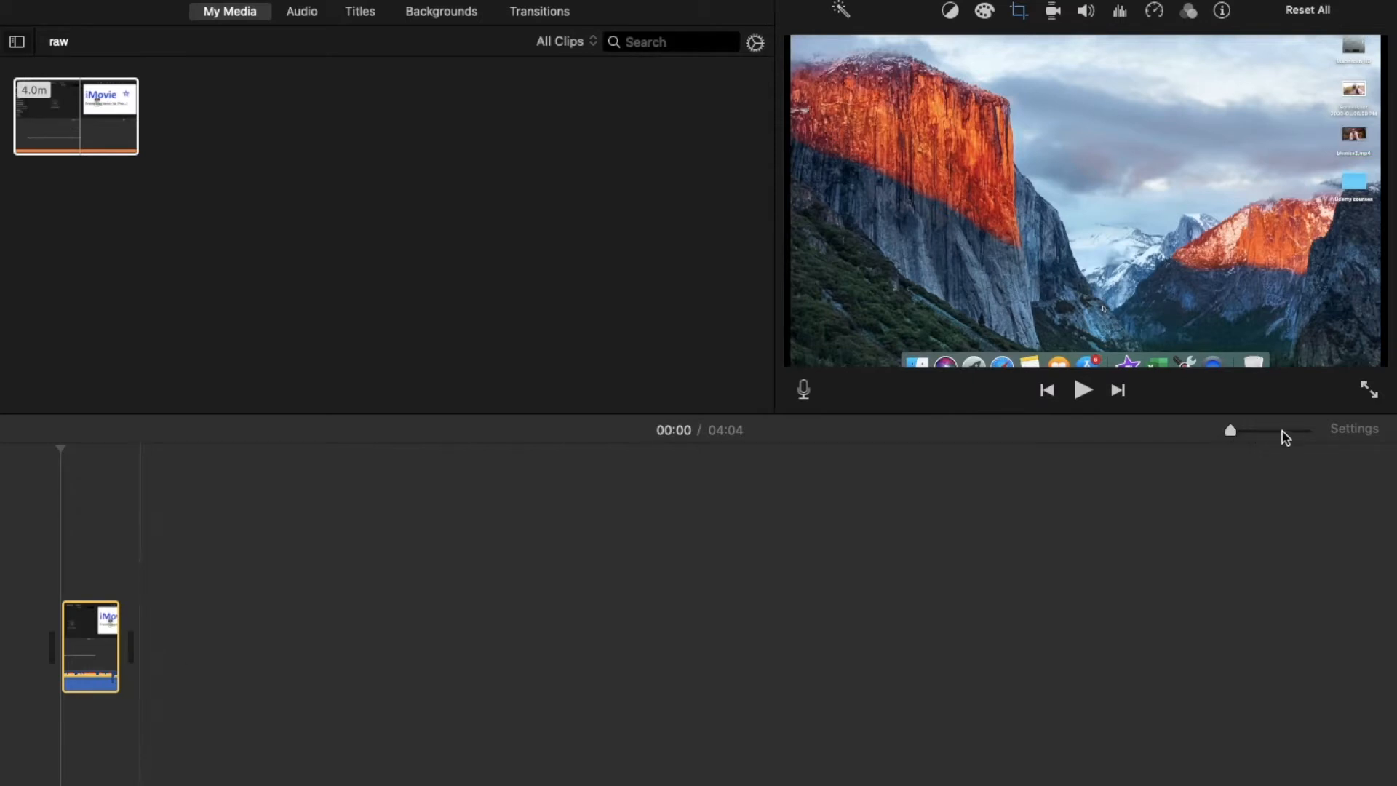
# Review the speed, cropping, stabilization, volume and color balance controls for the timeline clip in the raw project.
pyautogui.click(1263, 432)
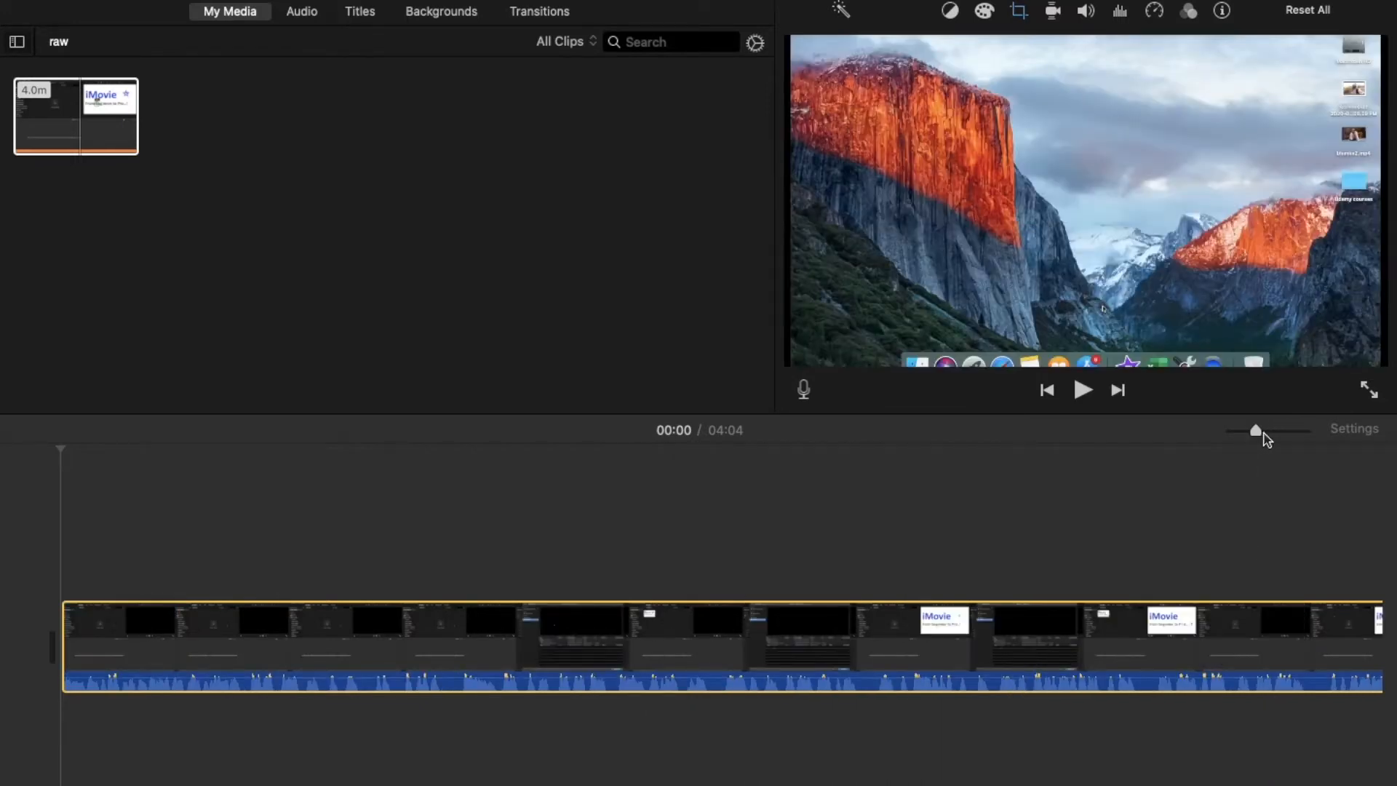
pyautogui.click(856, 640)
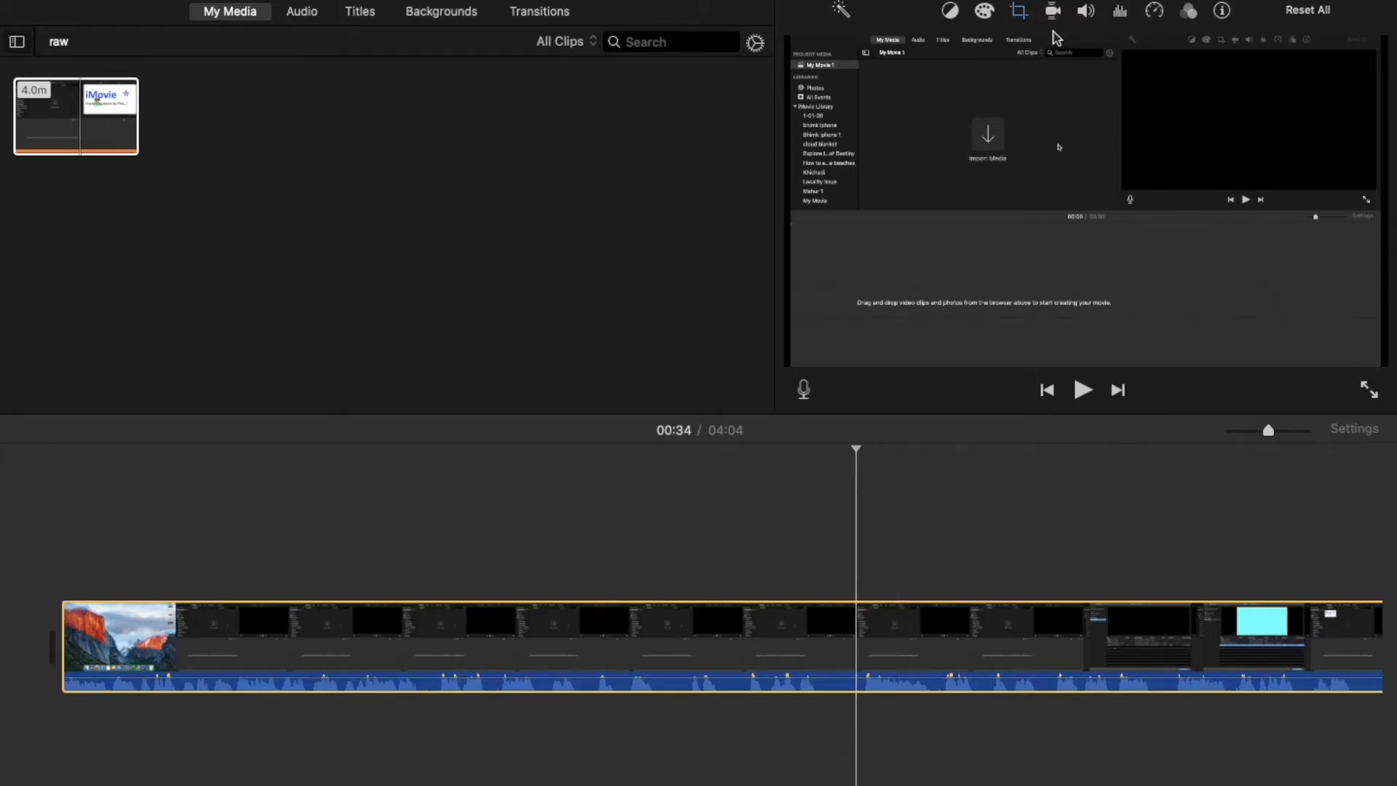
pyautogui.press('super+r')
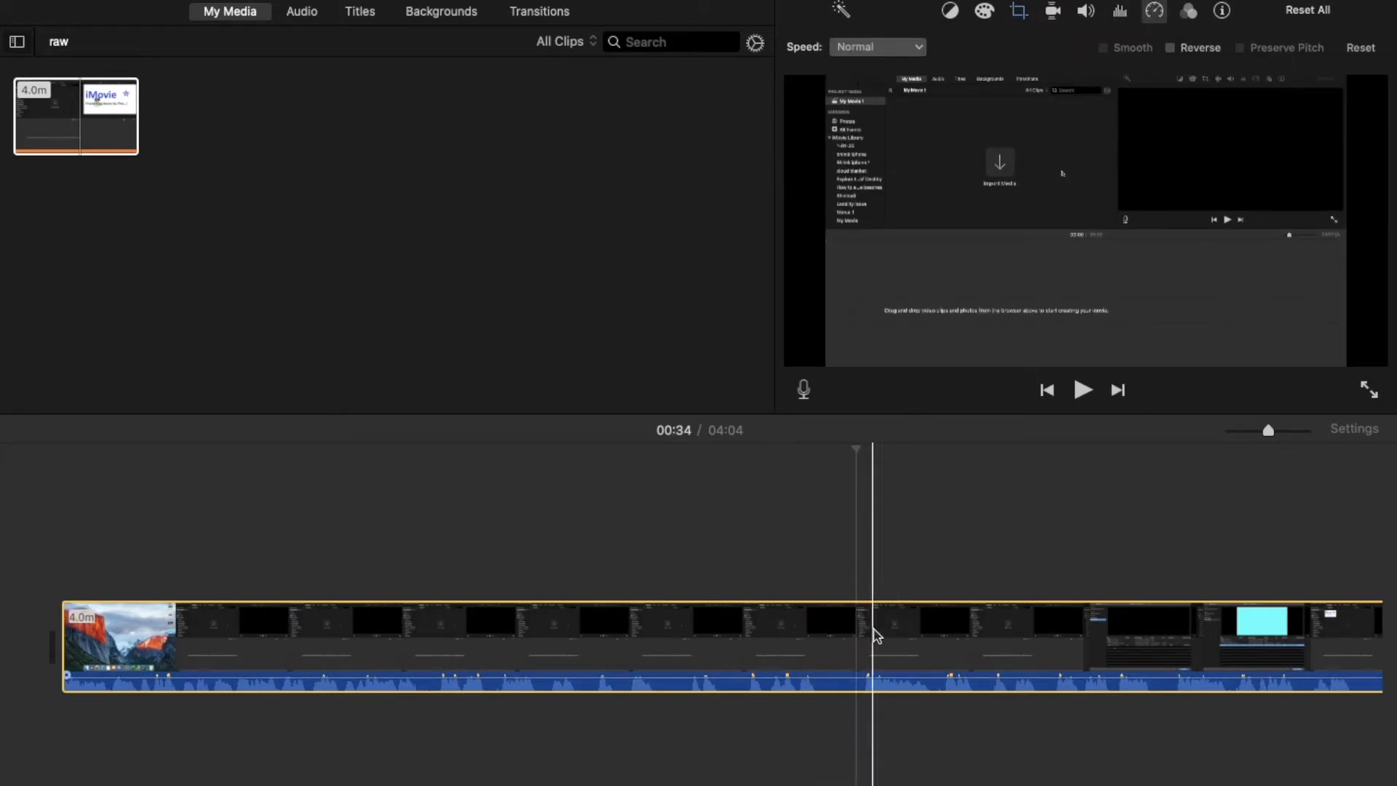
pyautogui.click(1018, 11)
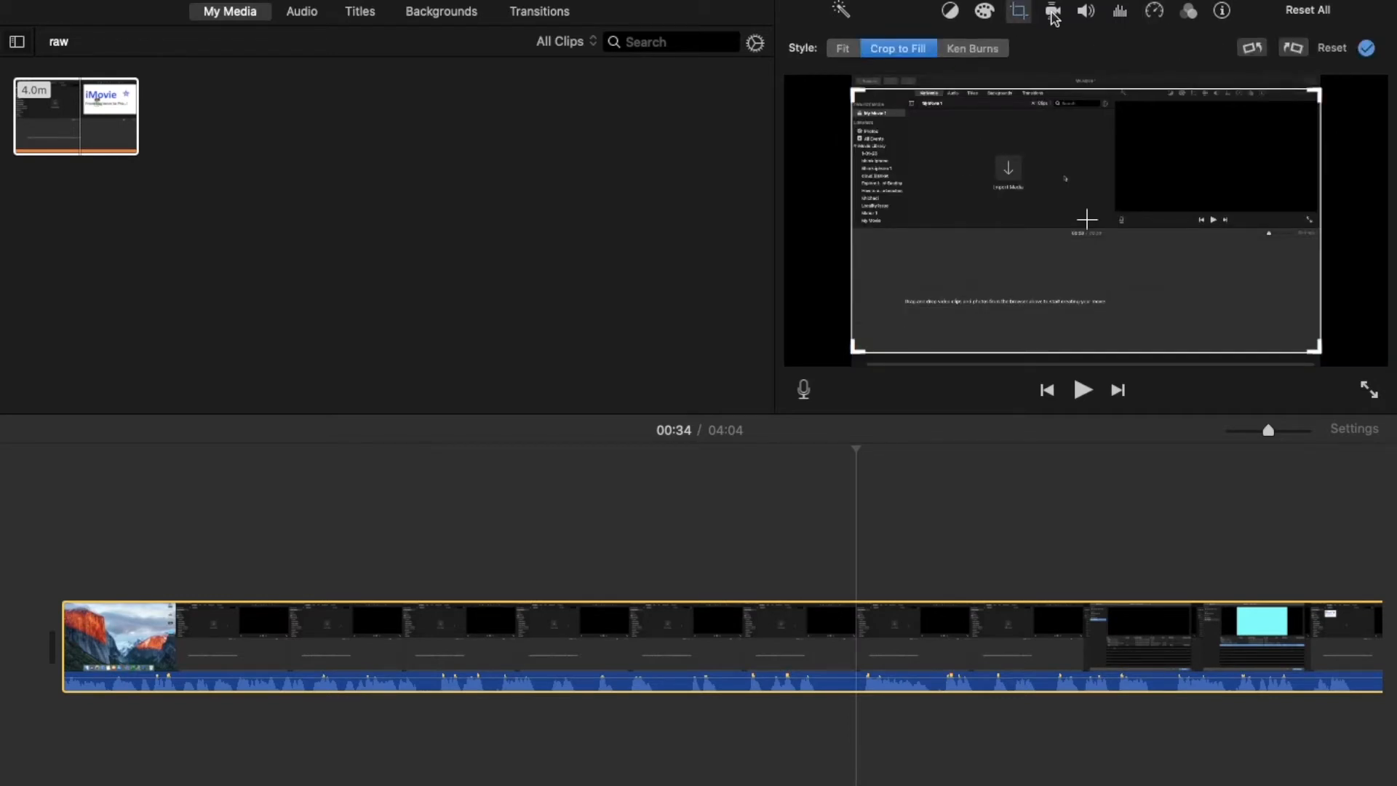
pyautogui.click(1054, 15)
pyautogui.click(1087, 15)
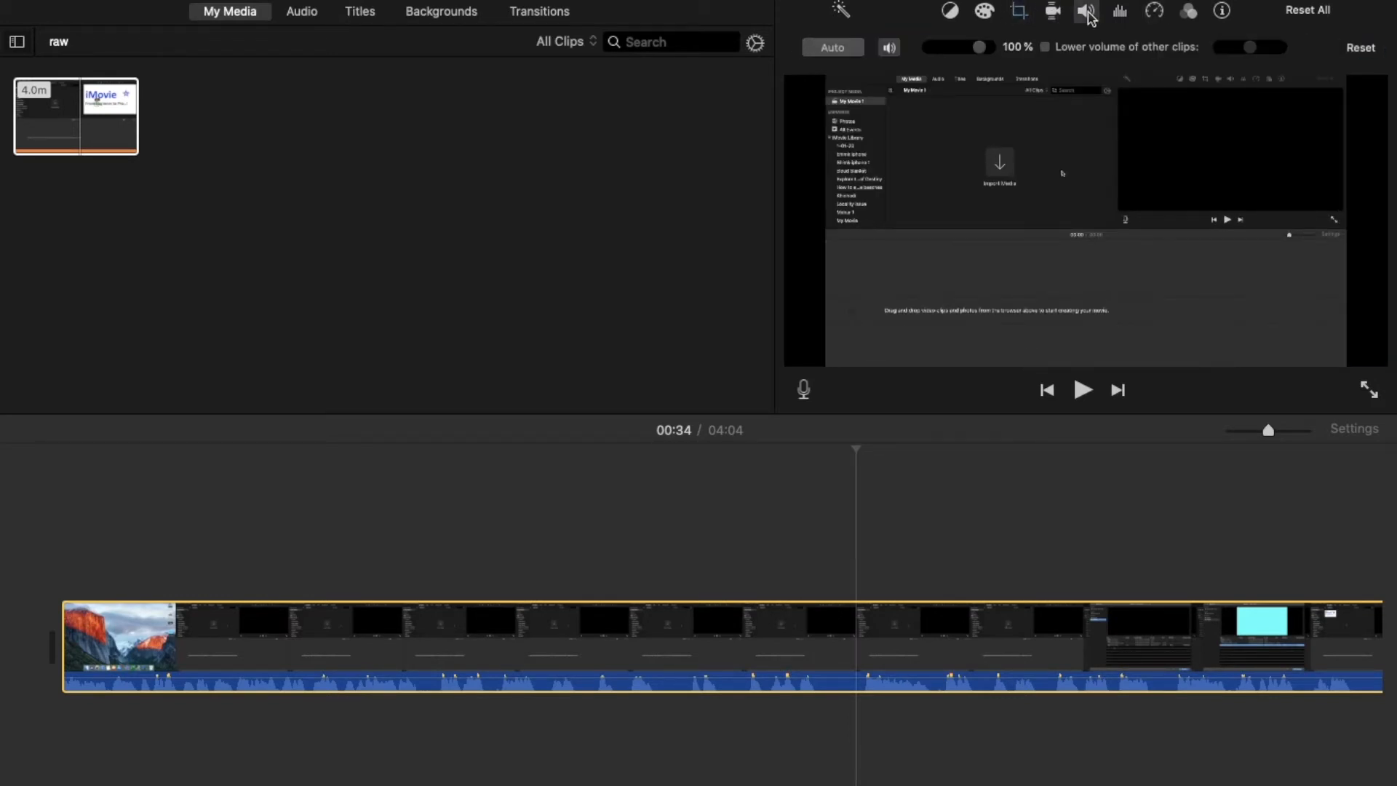
pyautogui.click(948, 18)
pyautogui.click(948, 18)
# View the clip filter choices for the timeline clip without applying one, and look over the clip's context commands.
pyautogui.click(1191, 10)
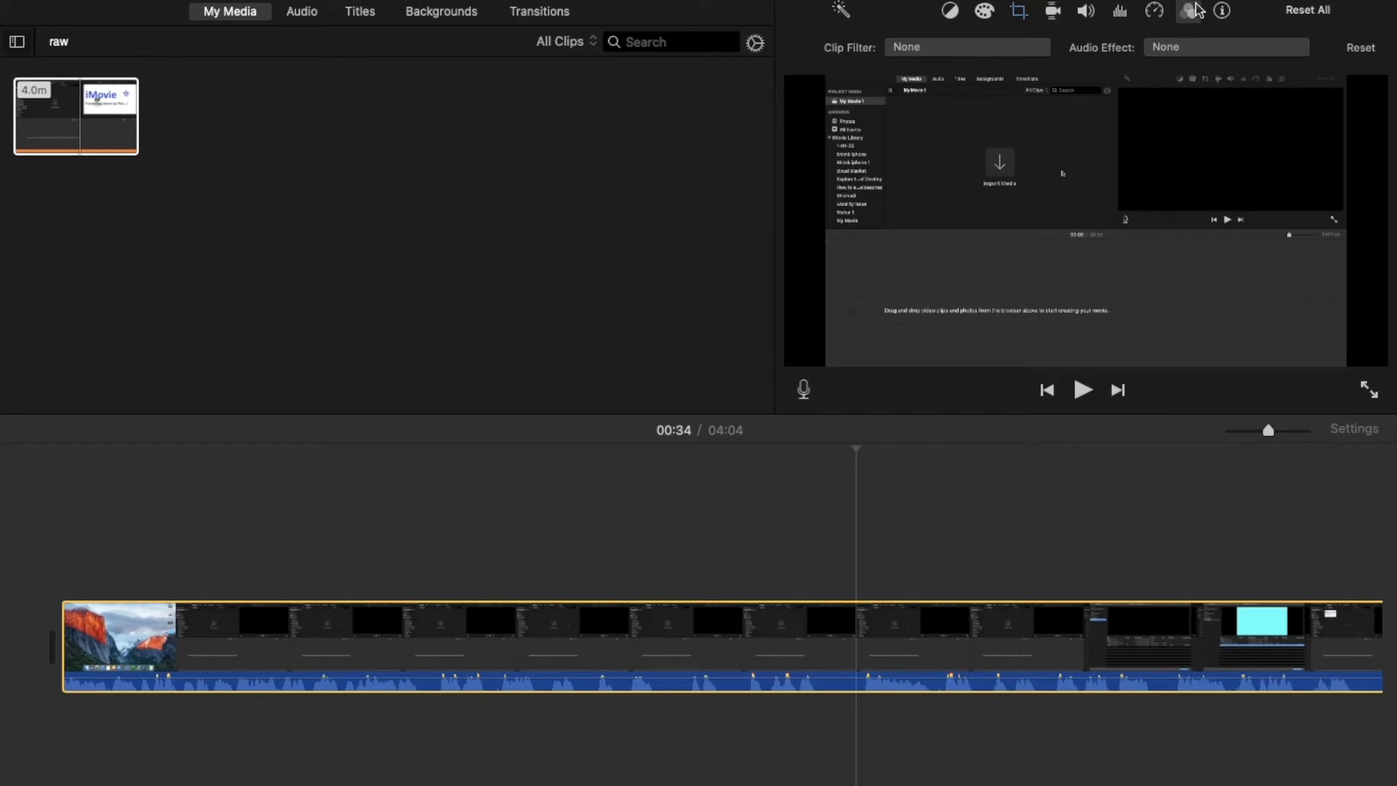
pyautogui.click(1001, 51)
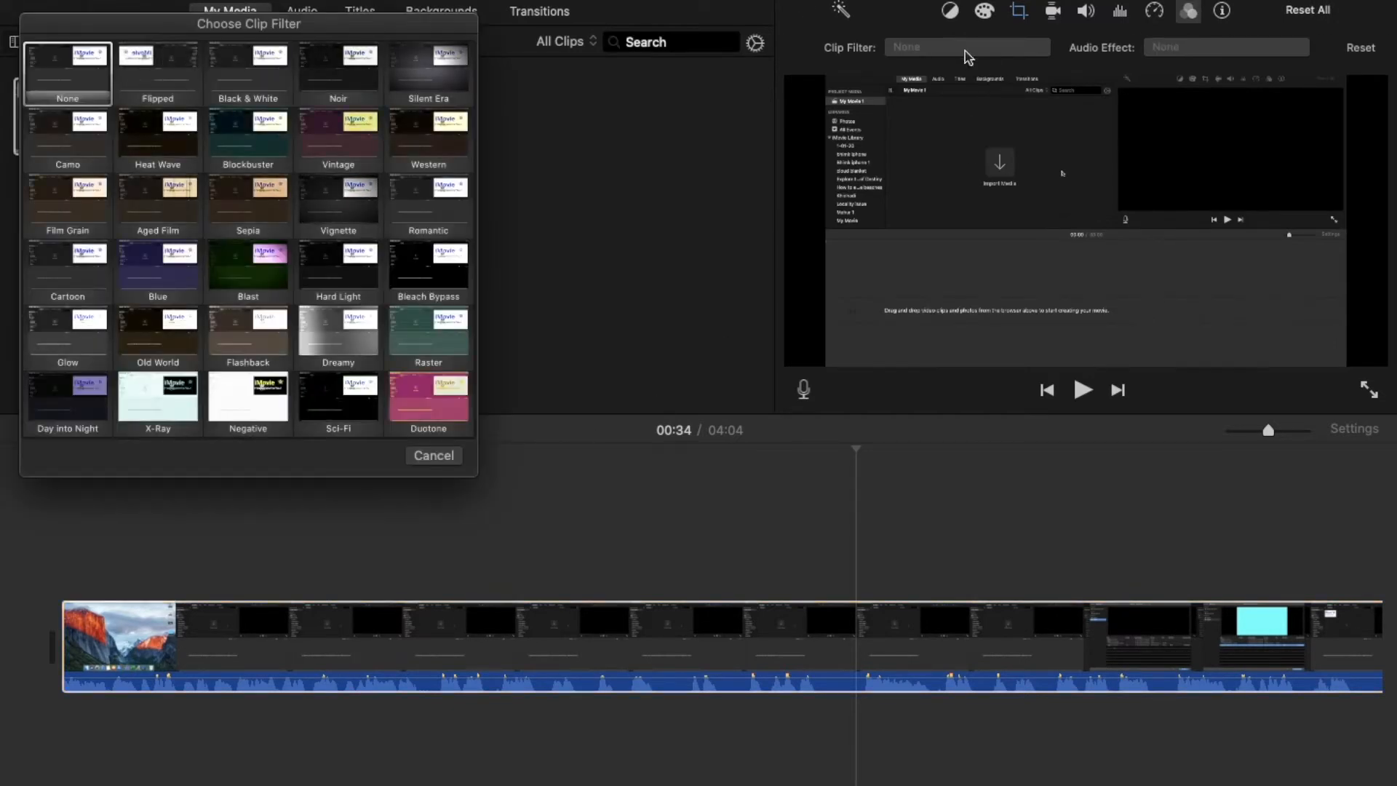
pyautogui.click(412, 456)
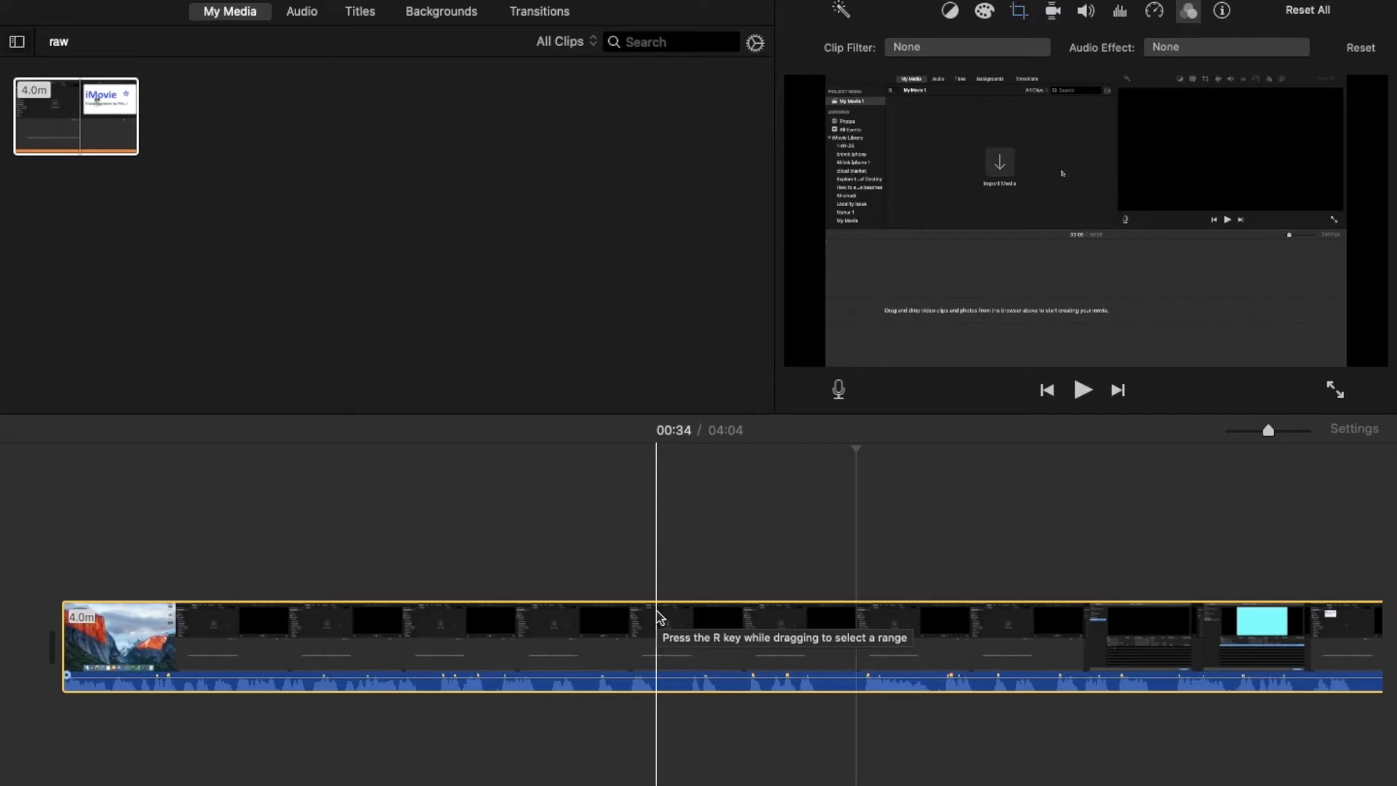
pyautogui.rightClick(674, 617)
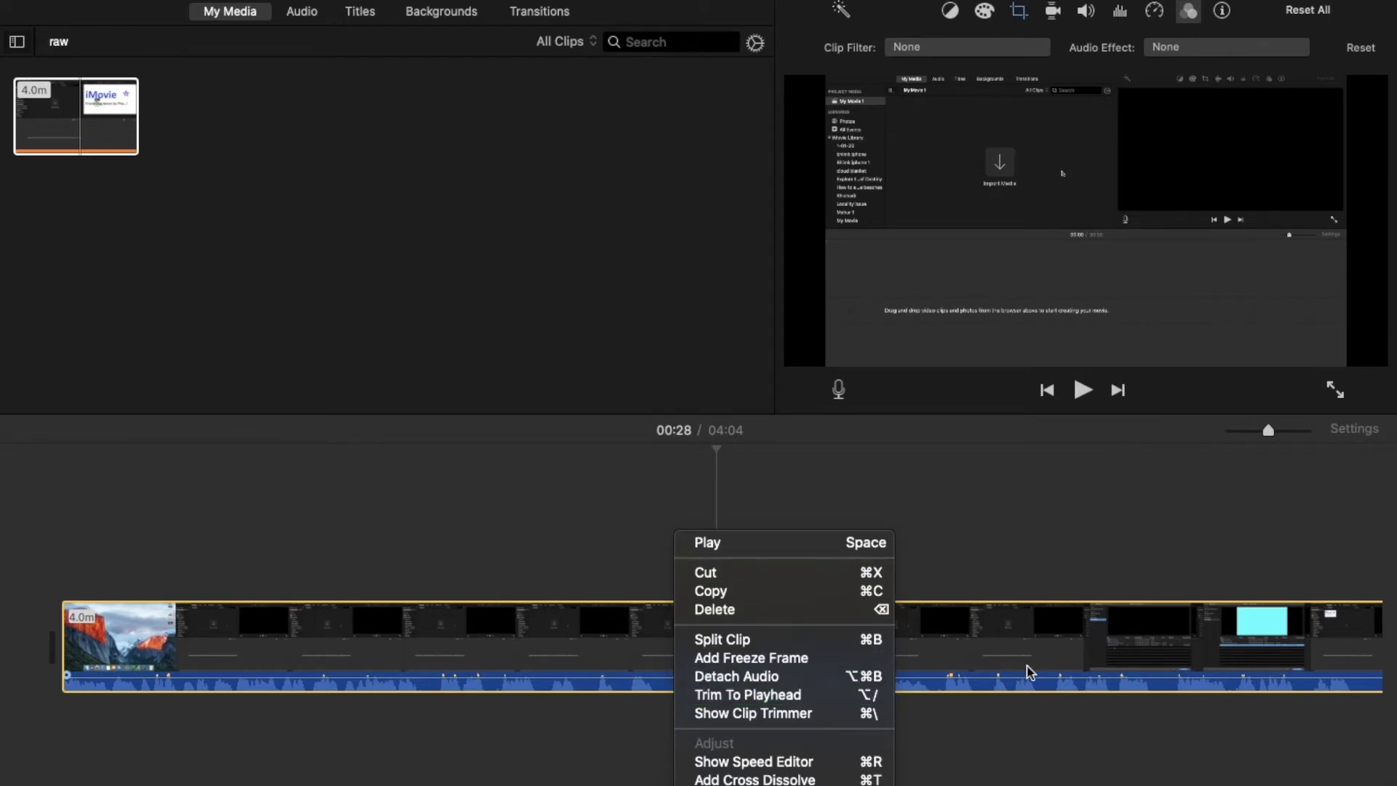
pyautogui.click(1048, 555)
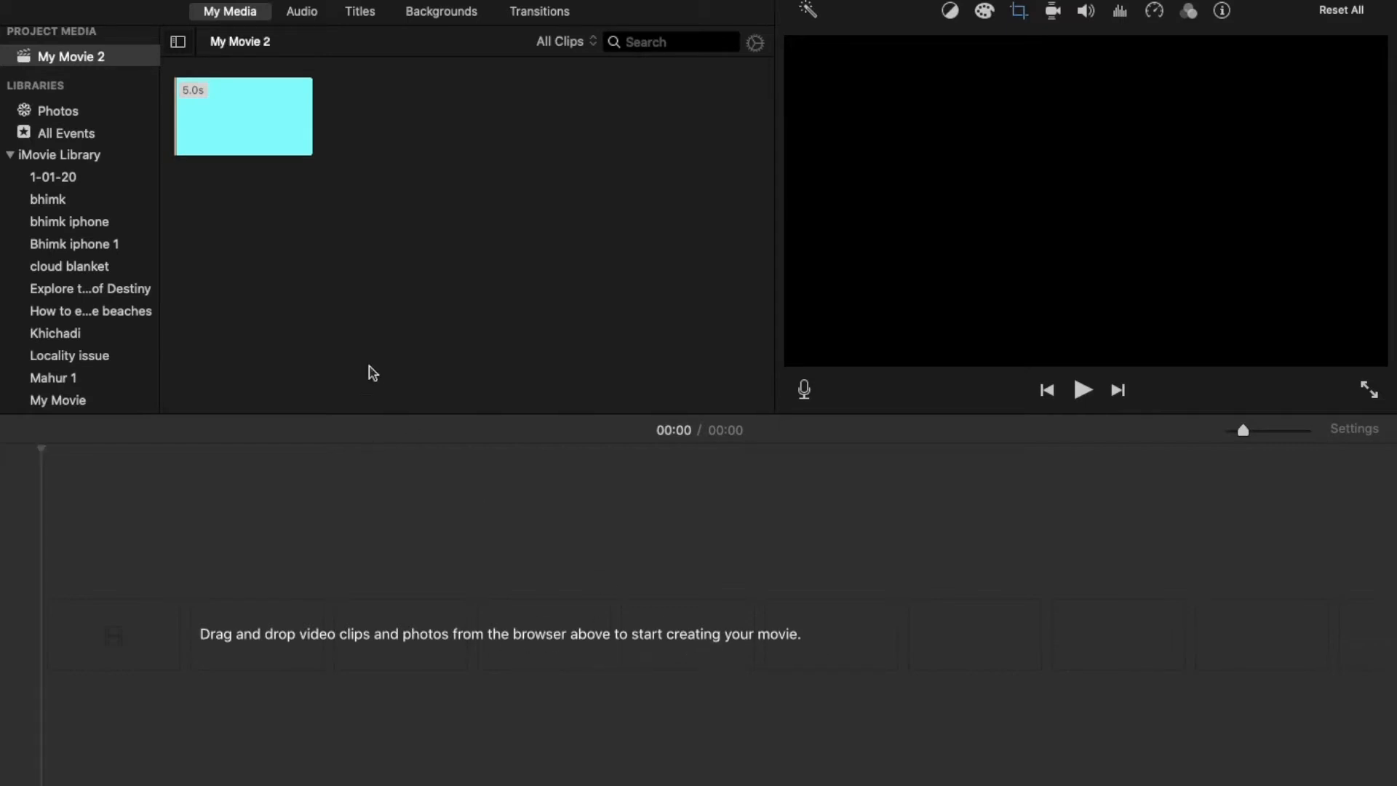
# Place the entire 5-second intro clip from the media browser in the My Movie 2 timeline and delete it from there.
pyautogui.click(259, 146)
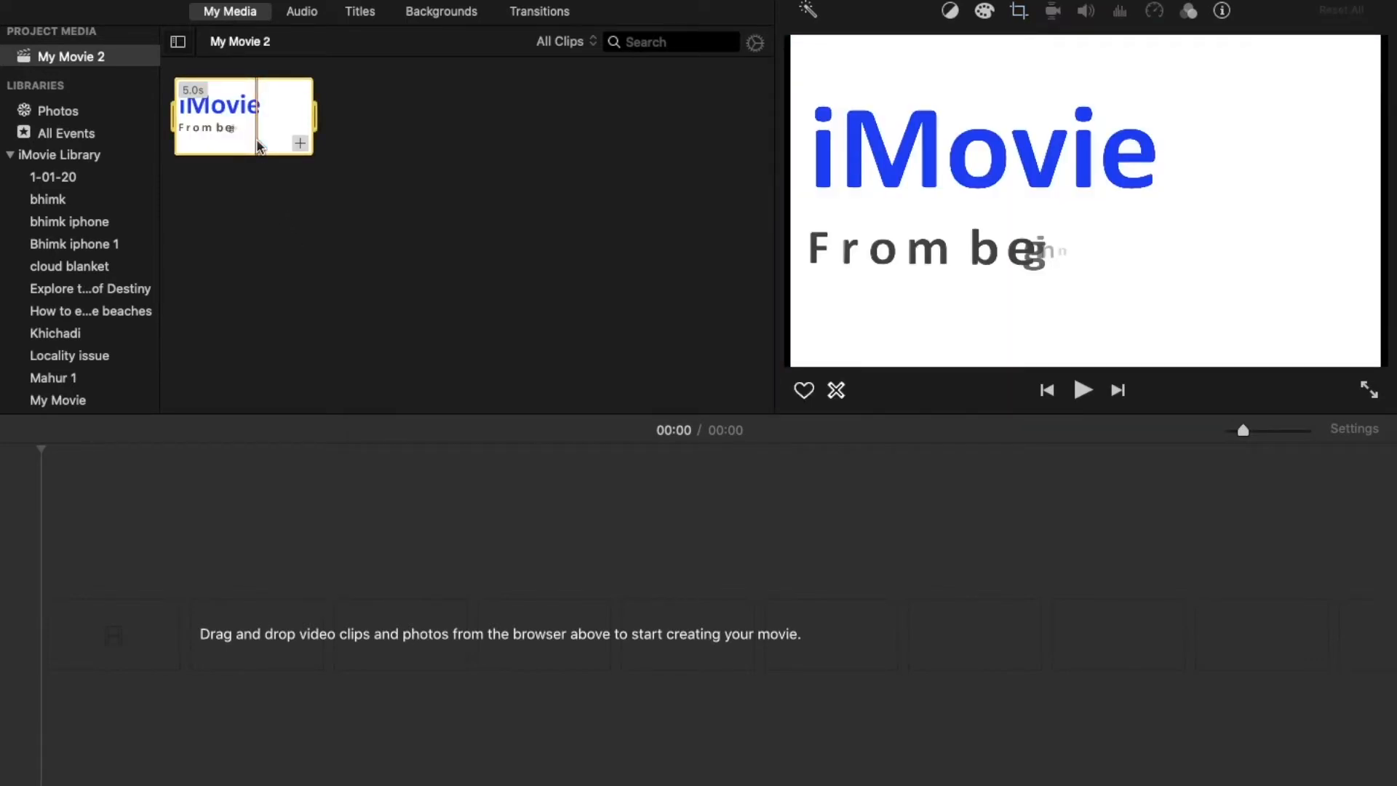
pyautogui.moveTo(259, 146); pyautogui.dragTo(76, 678)
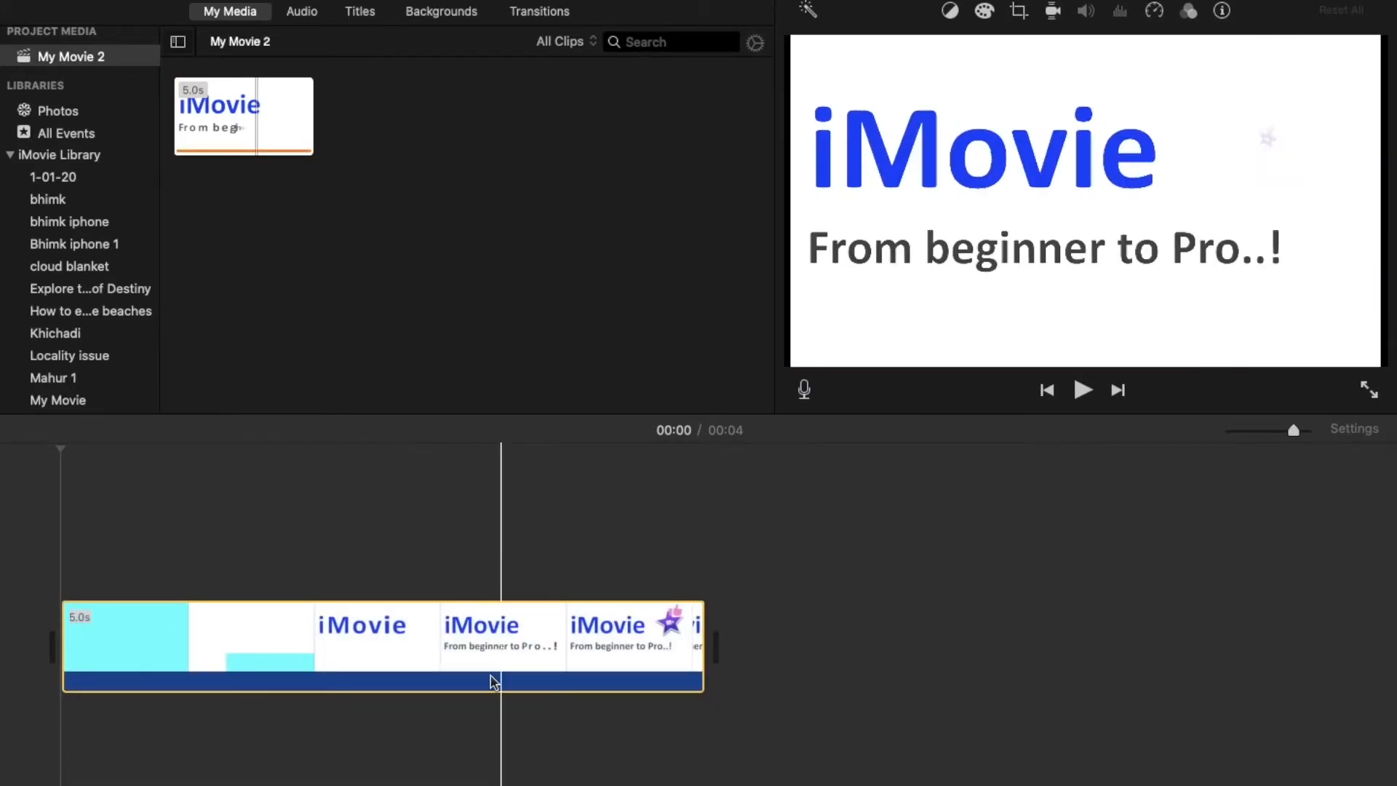
pyautogui.click(300, 663)
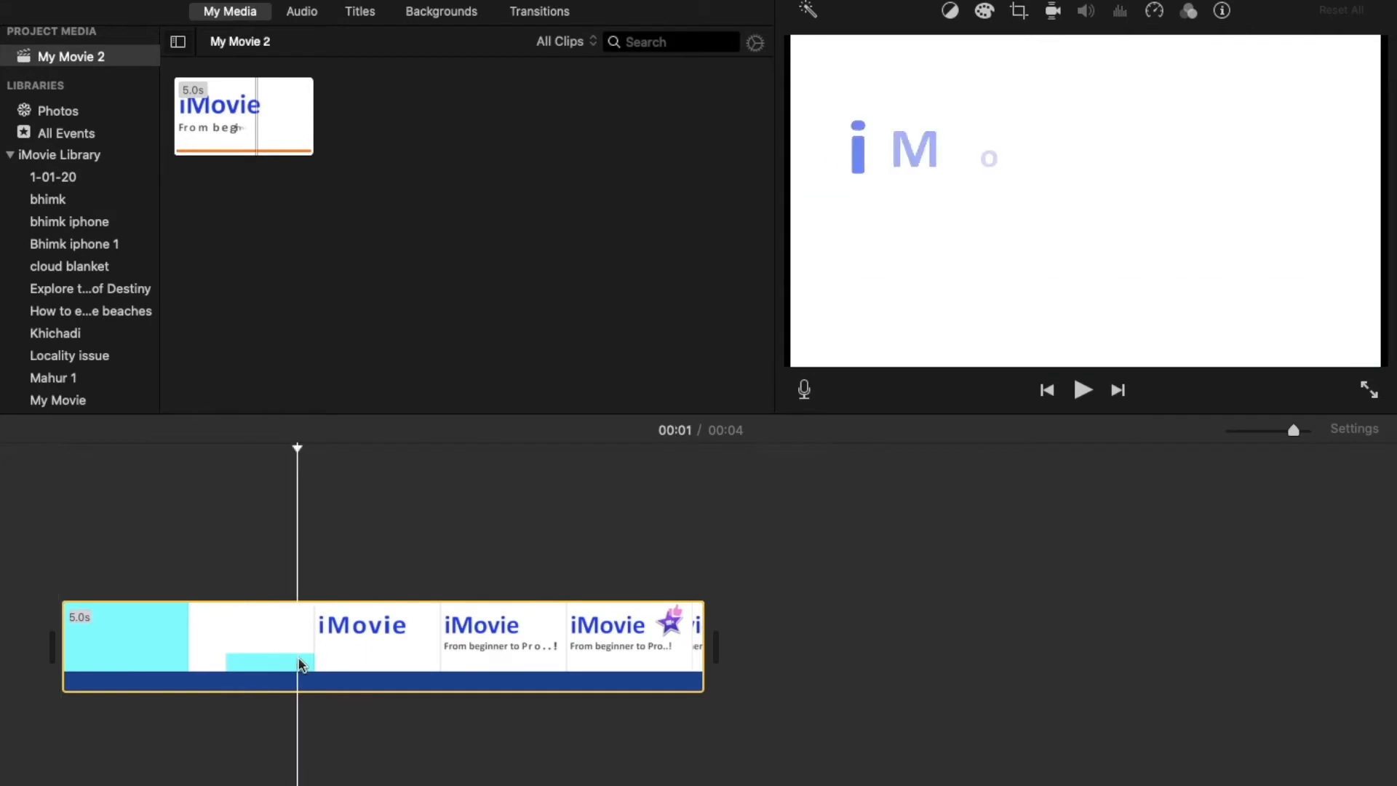
pyautogui.press('Delete')
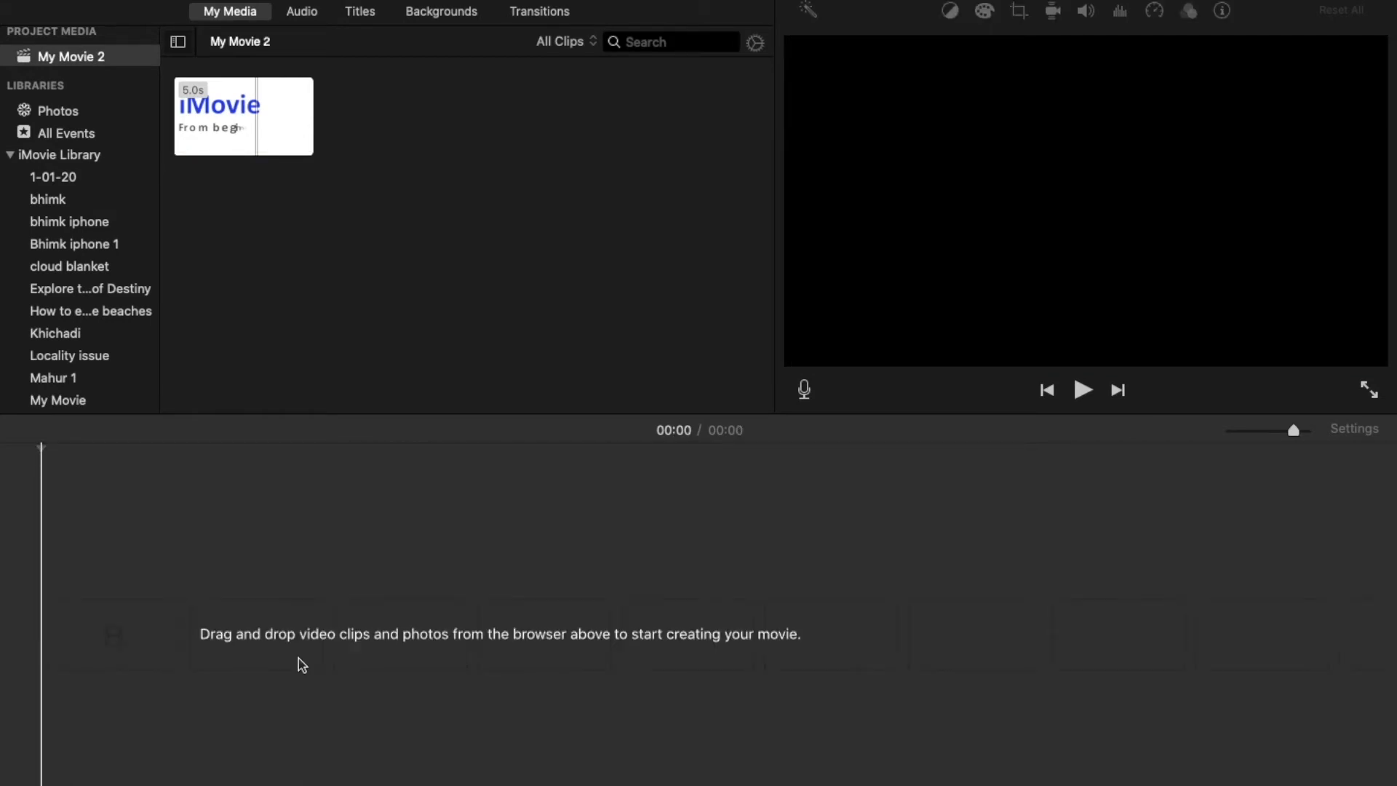
# Add the whole intro clip to the movie with the browser clip's add control, and delete it from the timeline.
pyautogui.click(212, 135)
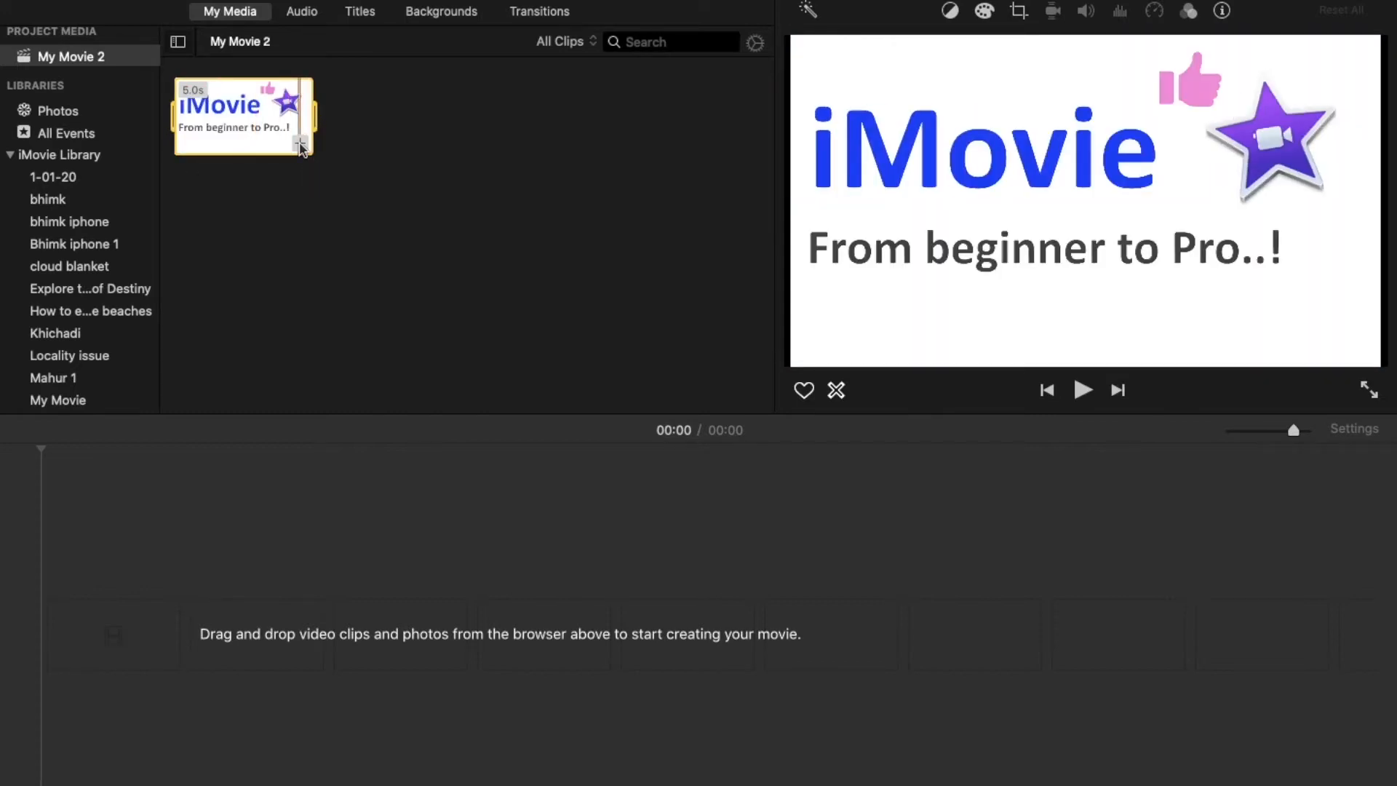
pyautogui.click(300, 145)
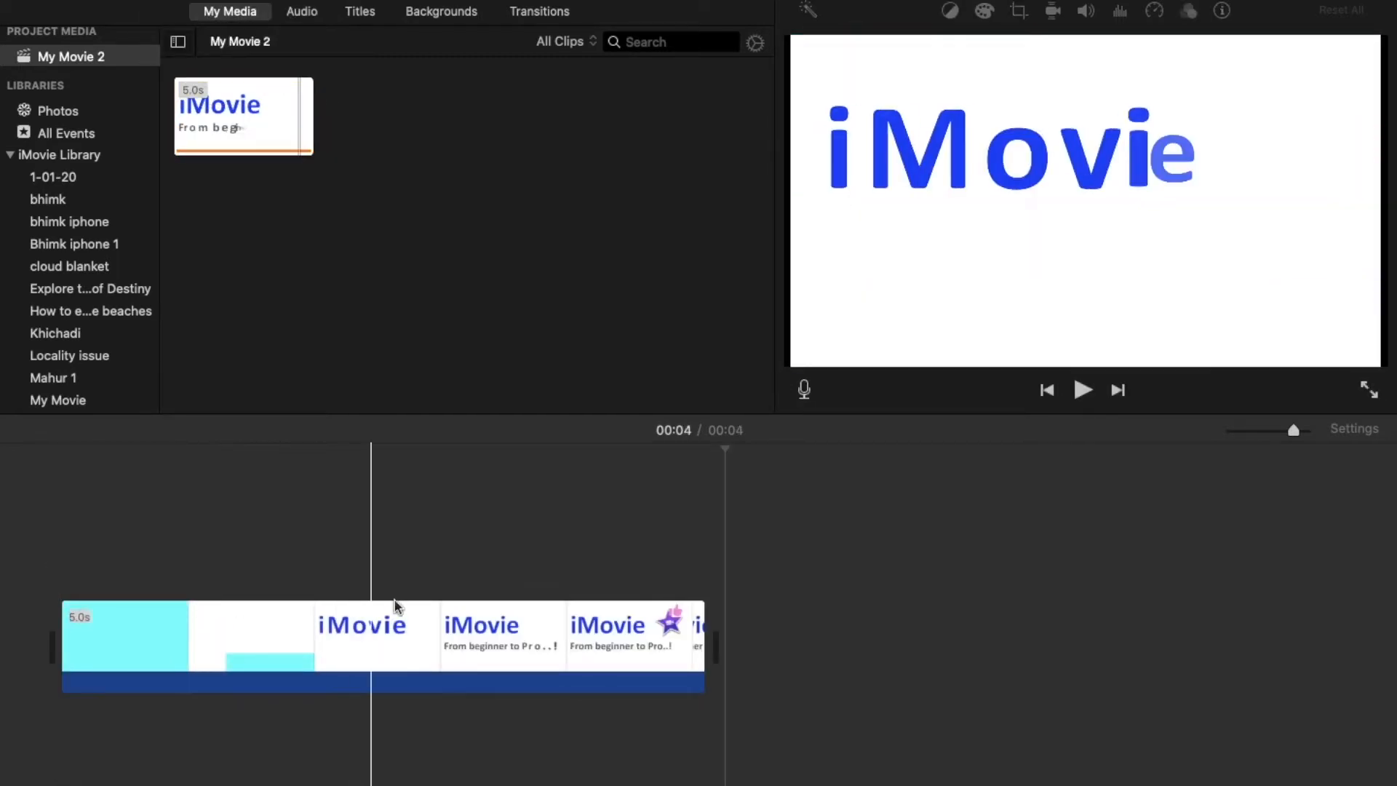
pyautogui.click(667, 640)
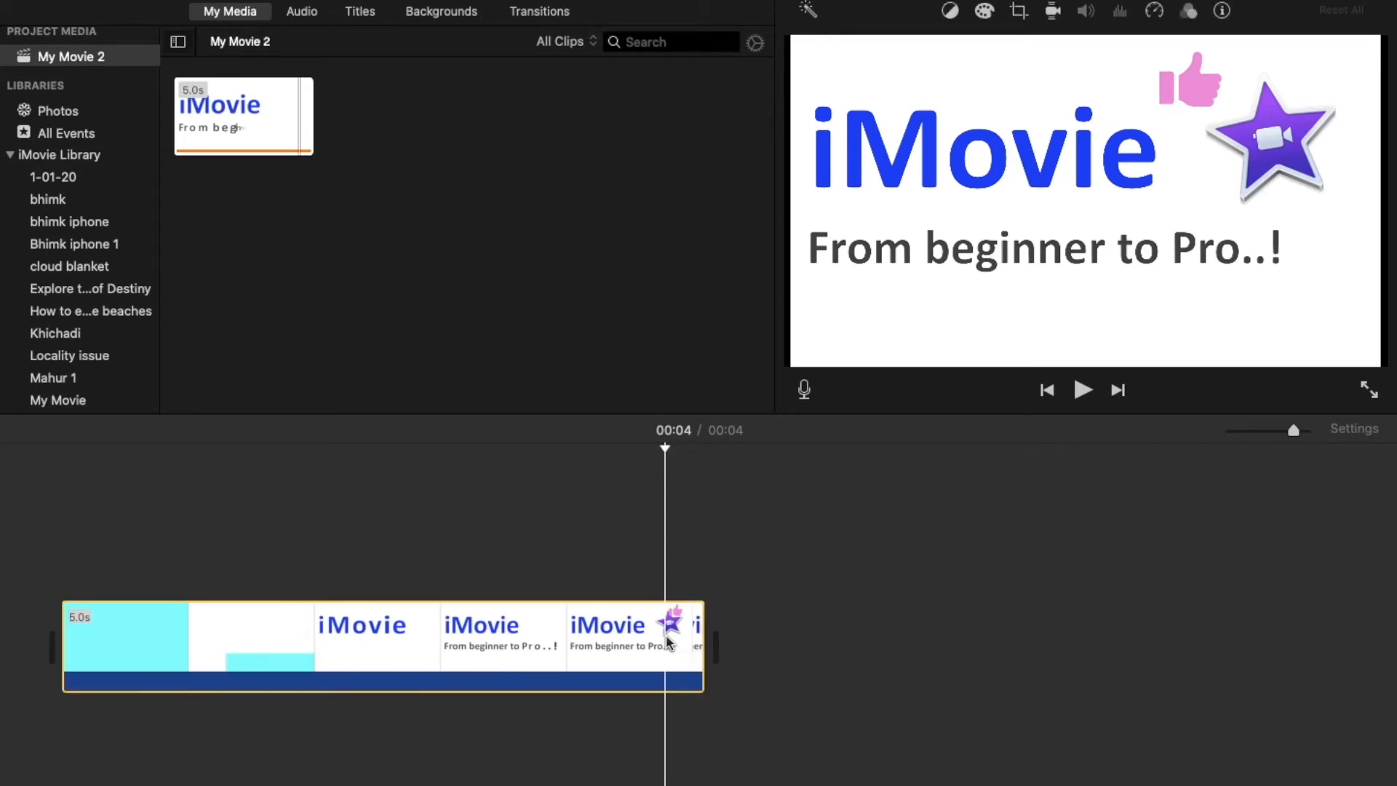
pyautogui.press('Delete')
# Add only a middle range of about 0.8 s of the intro clip to the timeline, and remove it from there.
pyautogui.click(219, 140)
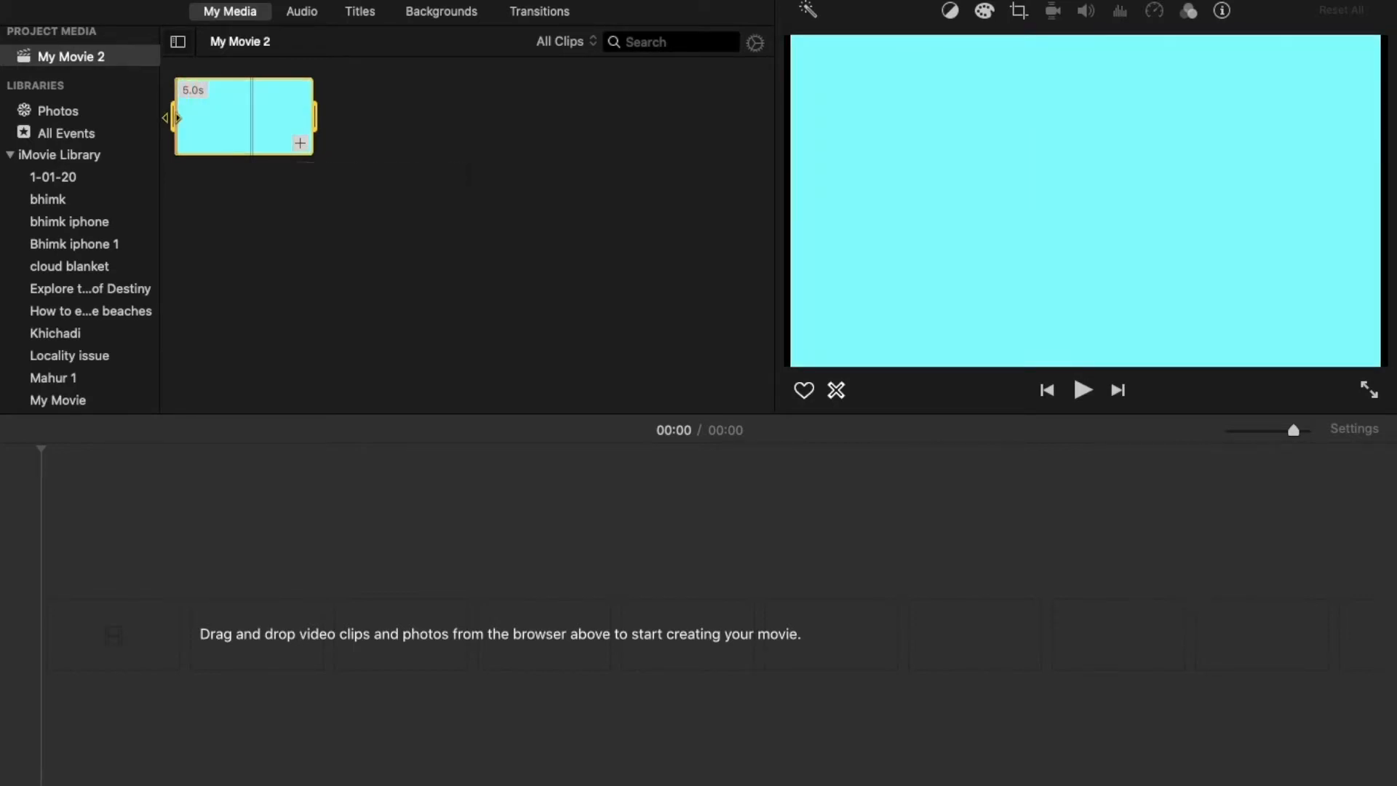
pyautogui.click(172, 117)
pyautogui.moveTo(172, 117); pyautogui.dragTo(268, 116)
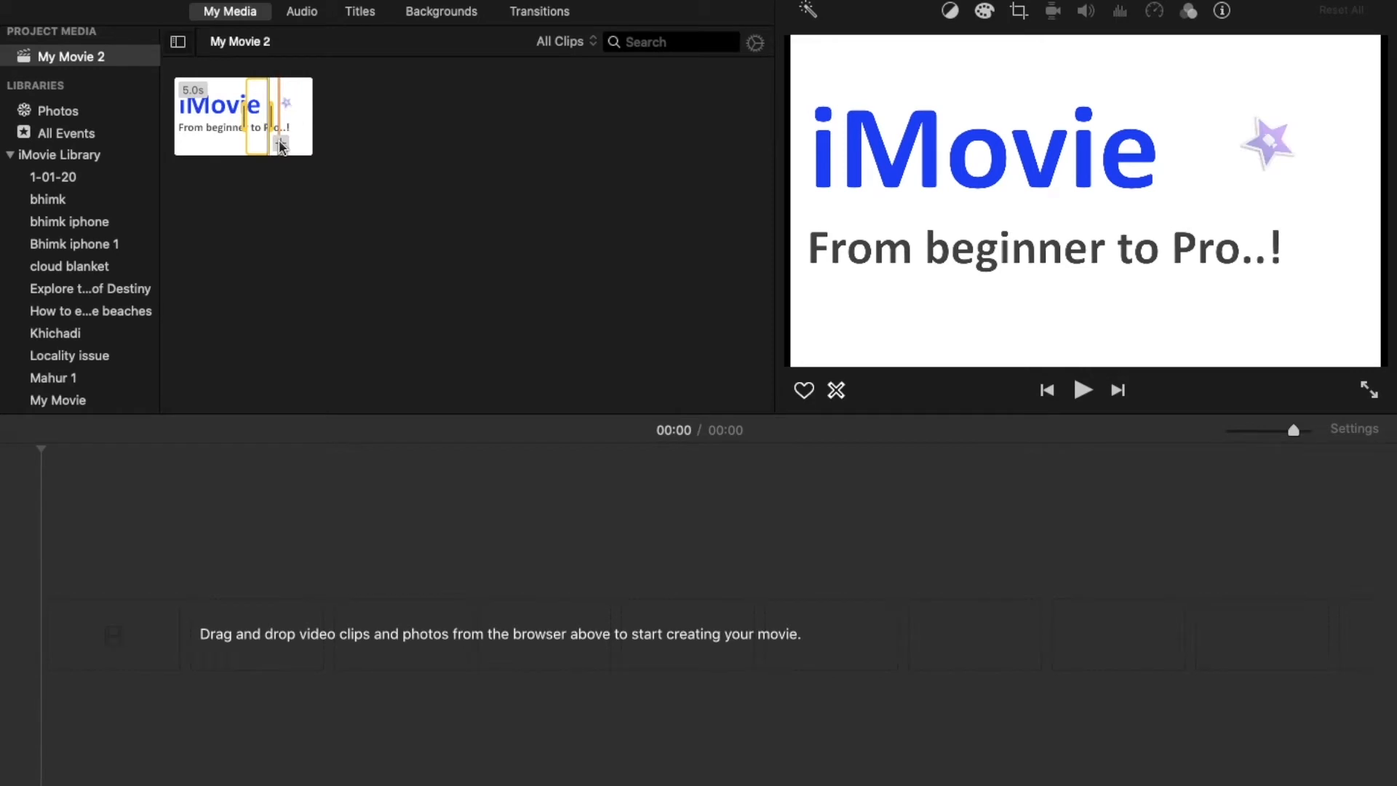
pyautogui.click(280, 145)
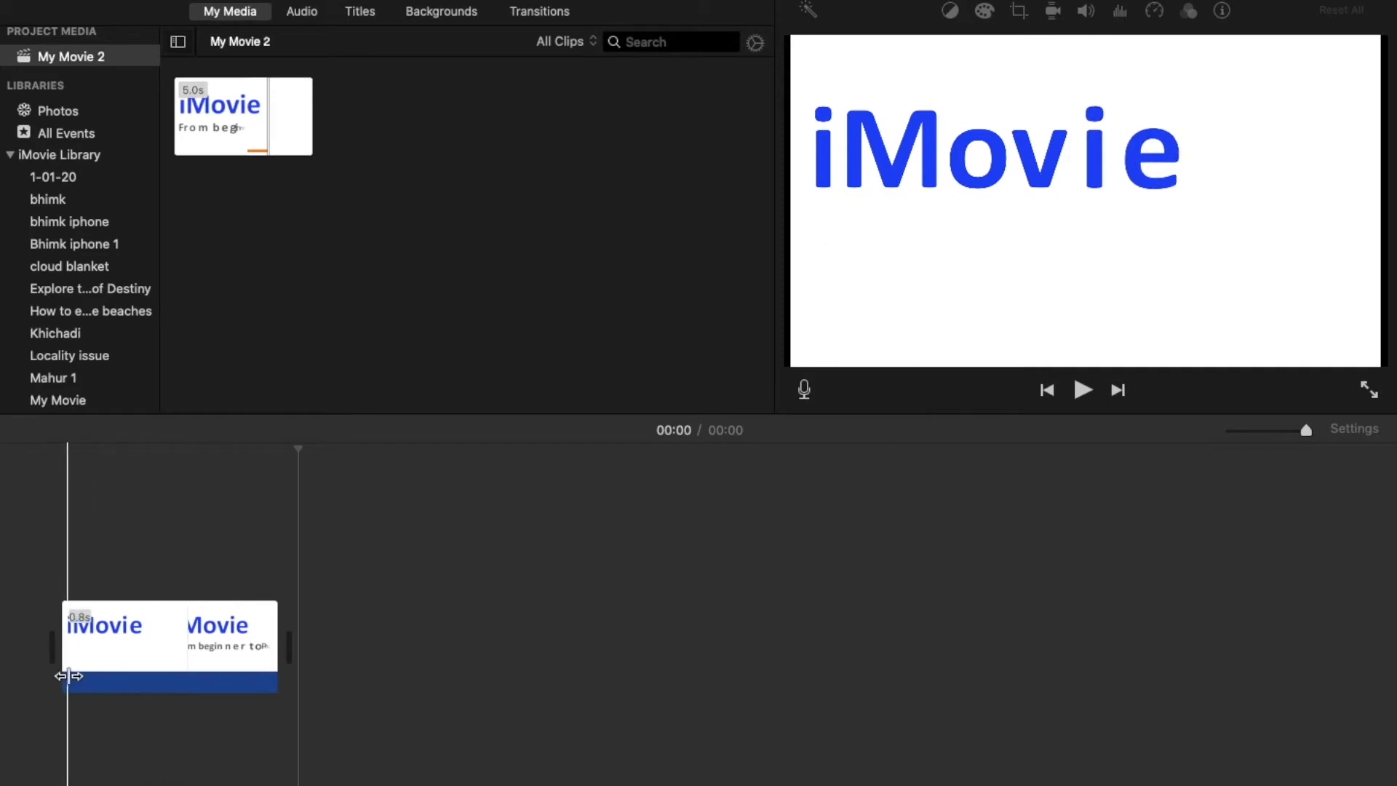
pyautogui.click(232, 649)
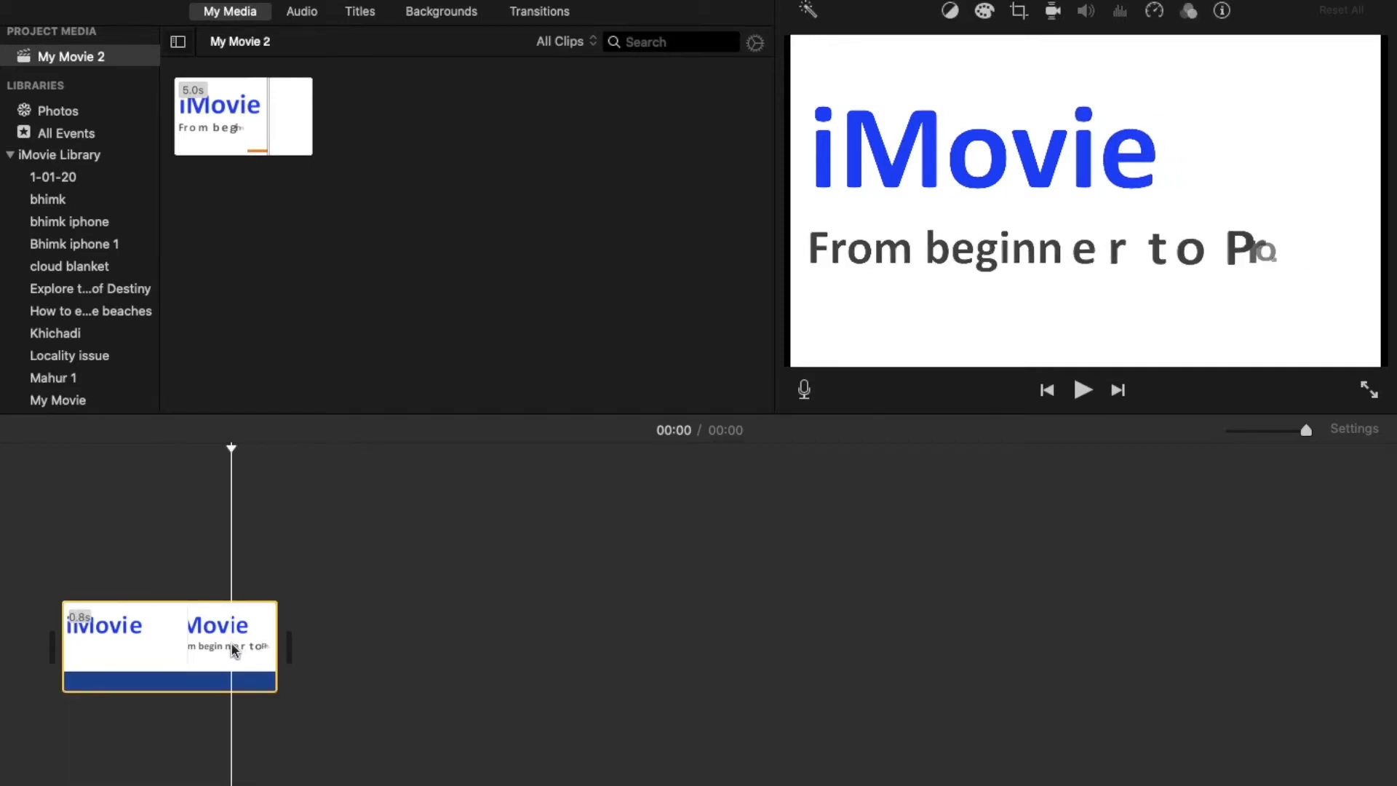
pyautogui.press('Delete')
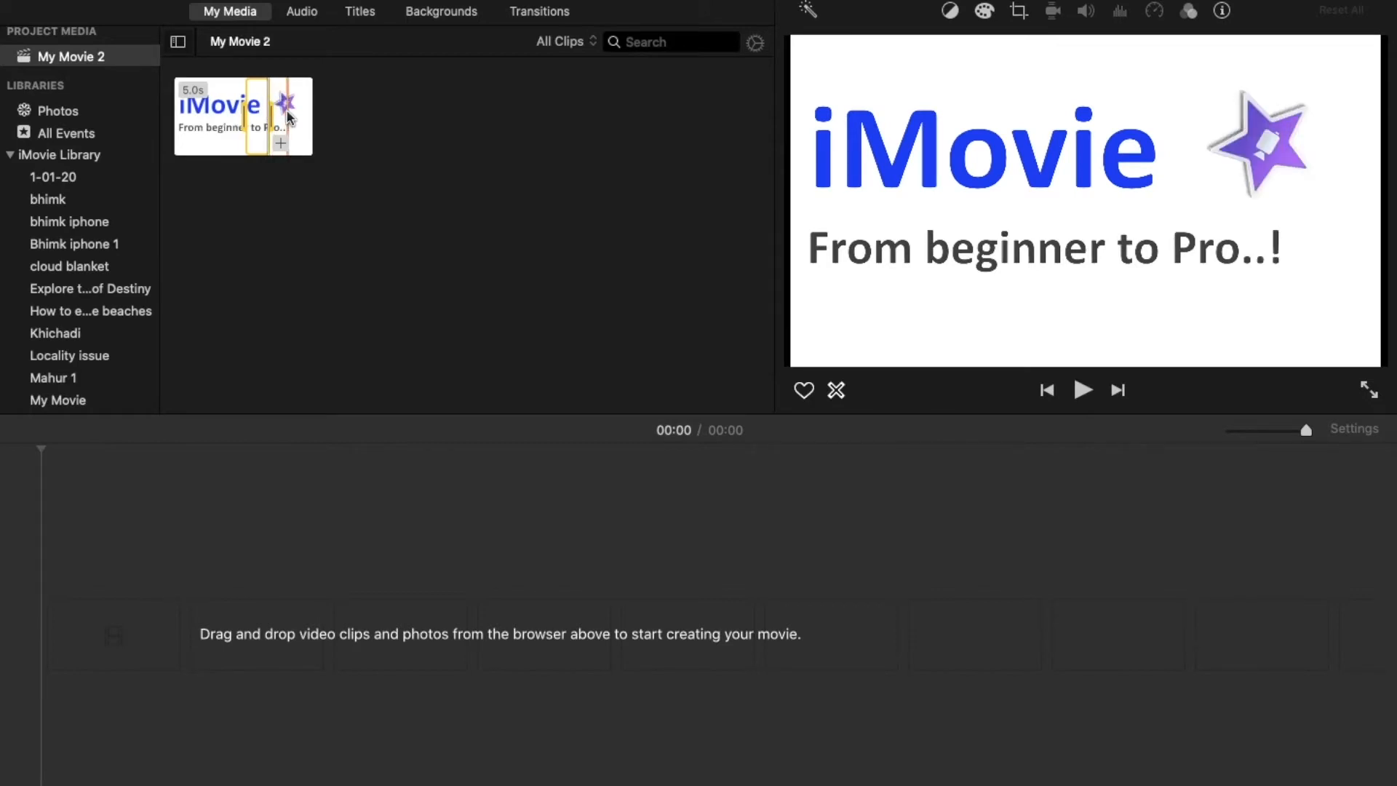
# Place the full intro clip in the timeline again, try several playhead positions on it, and delete it.
pyautogui.click(288, 117)
pyautogui.moveTo(289, 116); pyautogui.dragTo(66, 608)
pyautogui.click(312, 580)
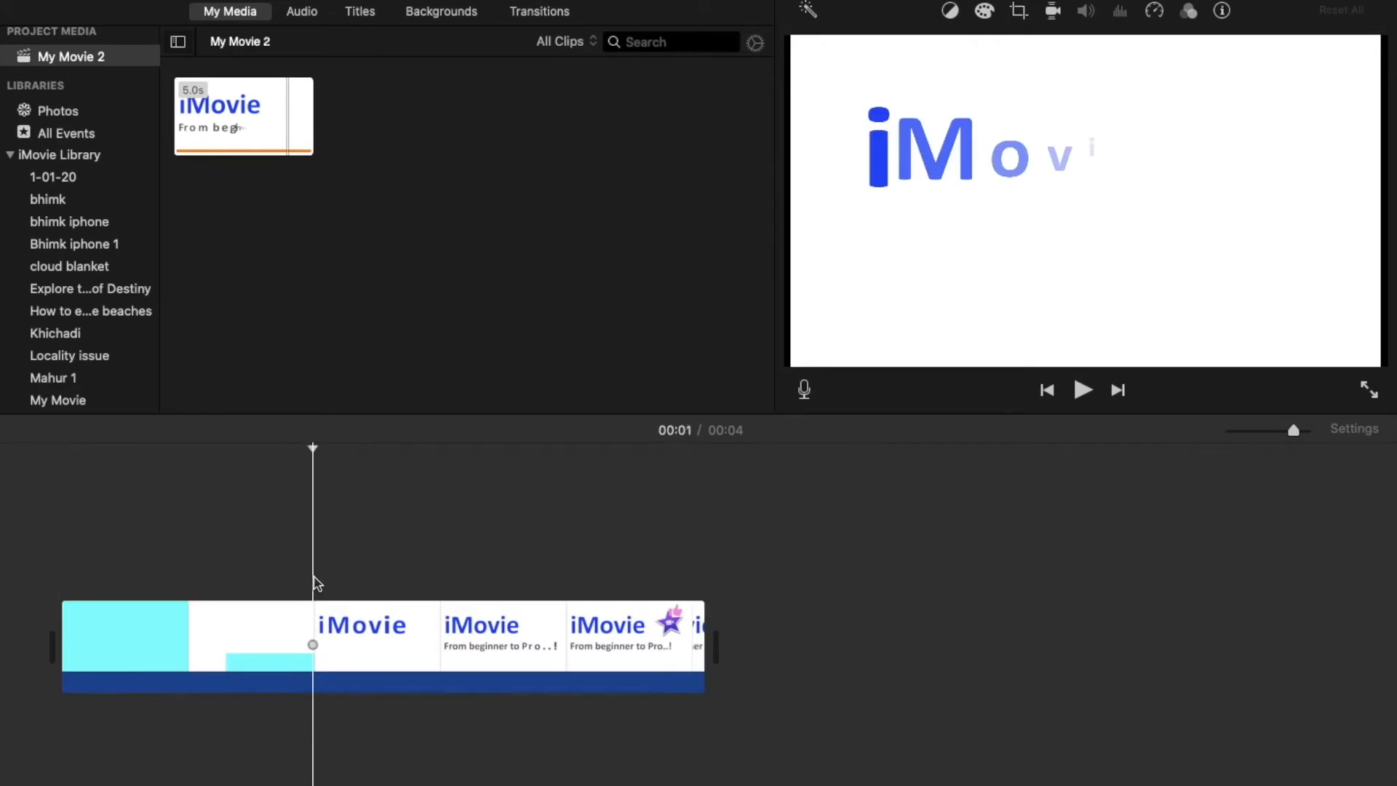
pyautogui.click(315, 620)
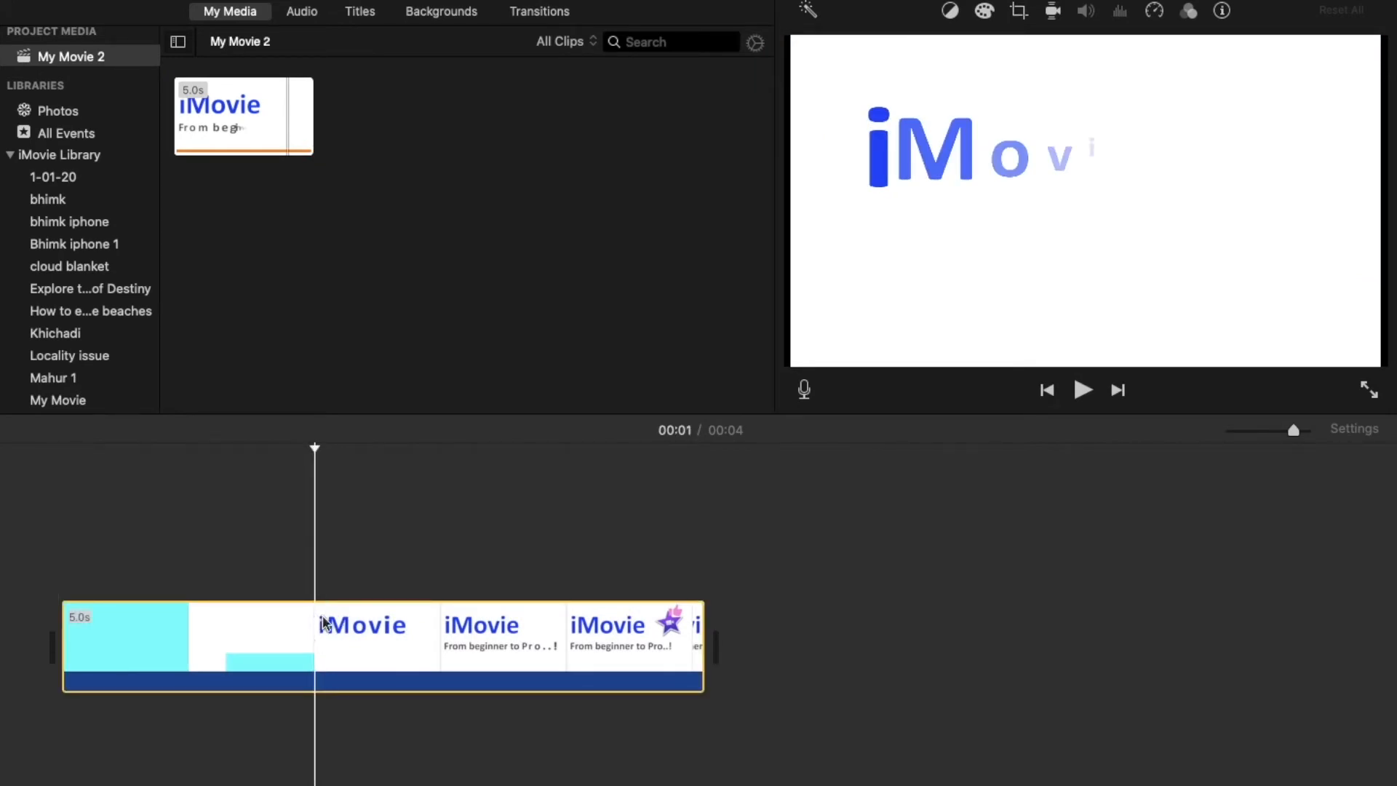
pyautogui.click(473, 627)
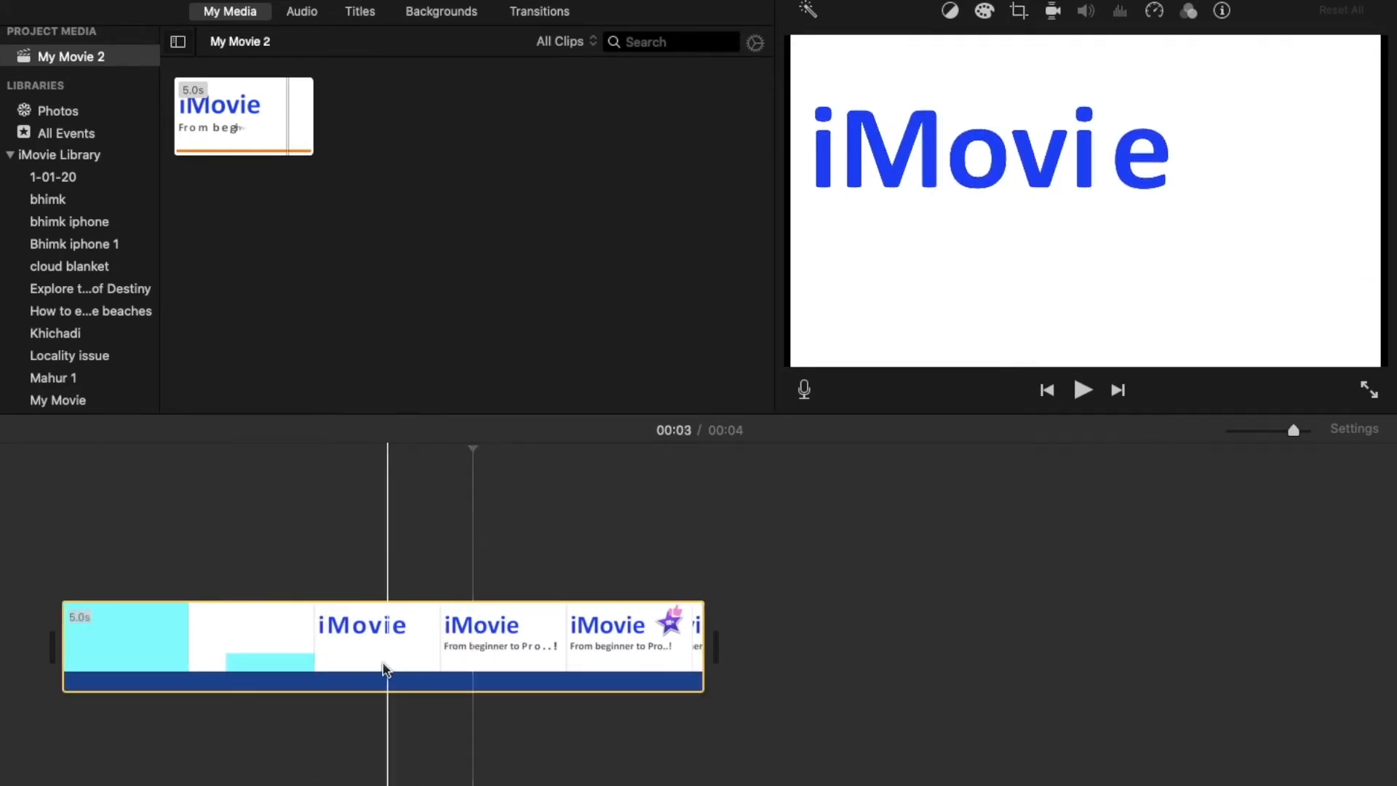
pyautogui.click(380, 679)
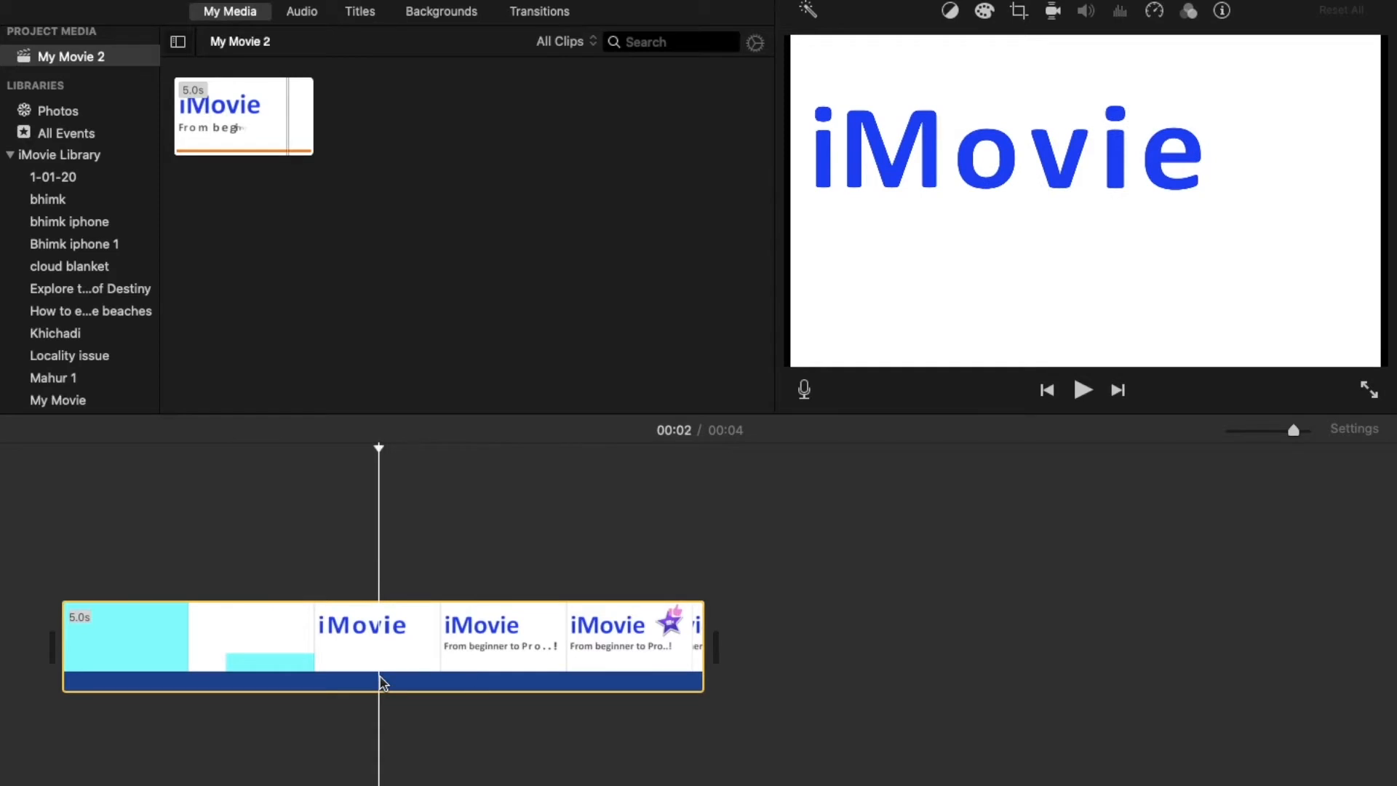
pyautogui.press('Delete')
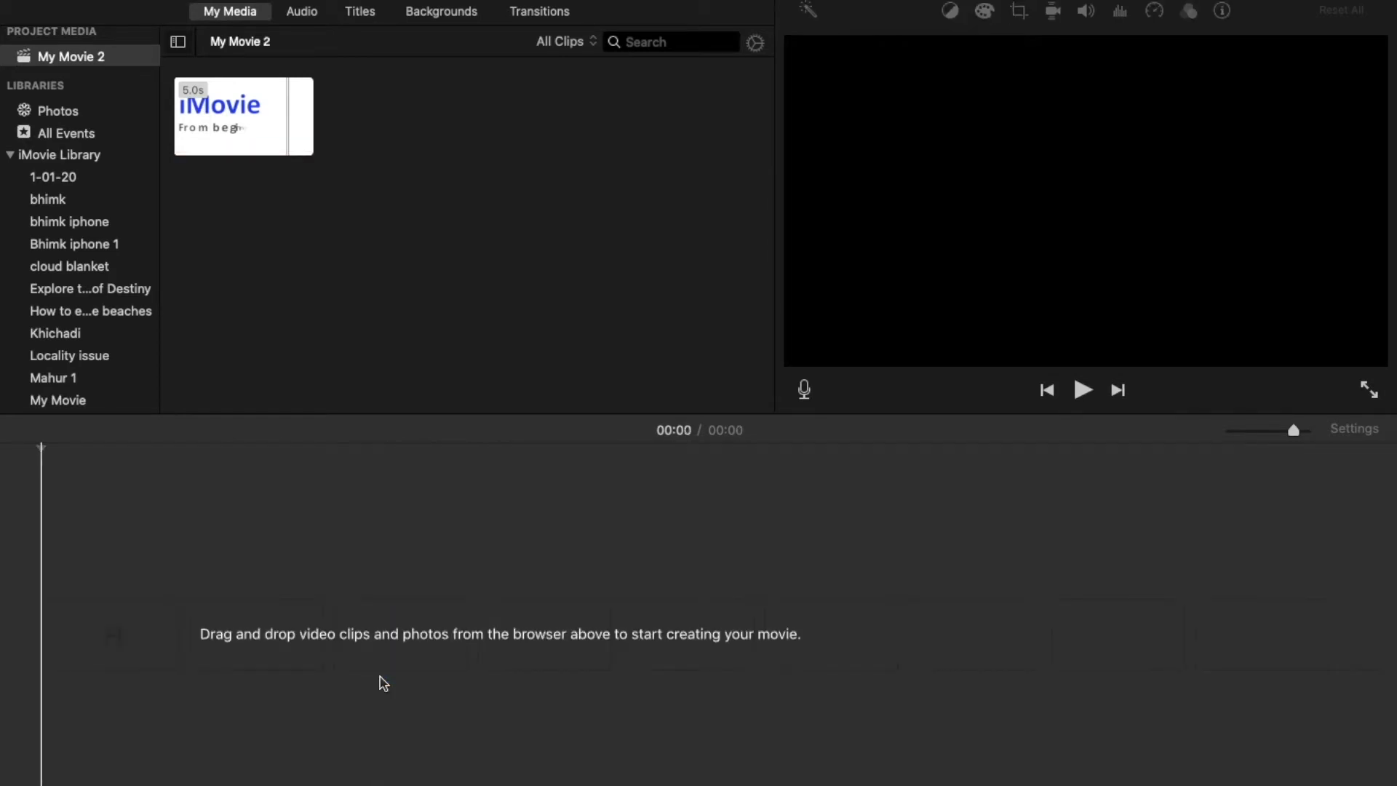
# Select only a short middle range of the intro clip in the browser and add that selection to the movie.
pyautogui.click(231, 126)
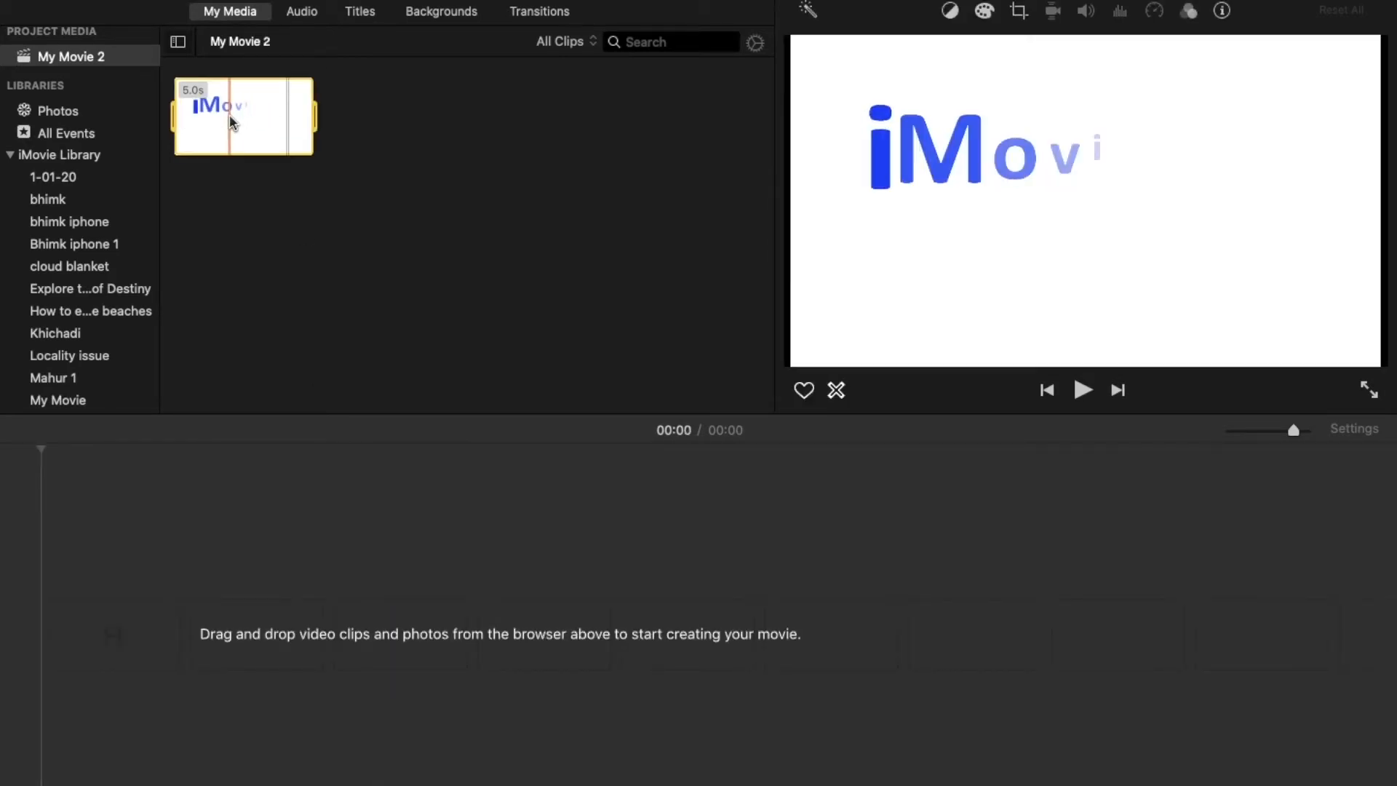
pyautogui.moveTo(175, 115)
pyautogui.mouseDown()
pyautogui.moveTo(271, 120)
pyautogui.moveTo(253, 122)
pyautogui.mouseUp()
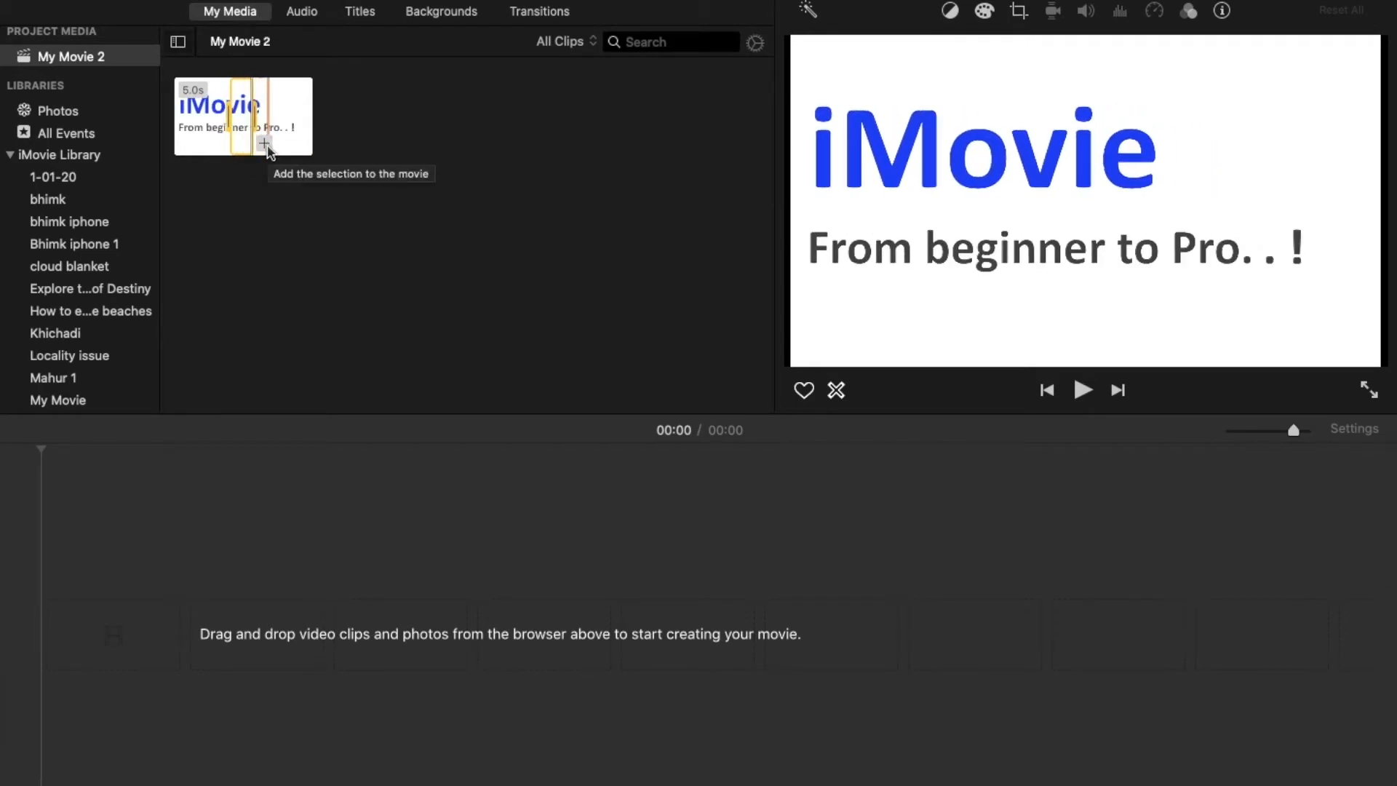
pyautogui.click(264, 145)
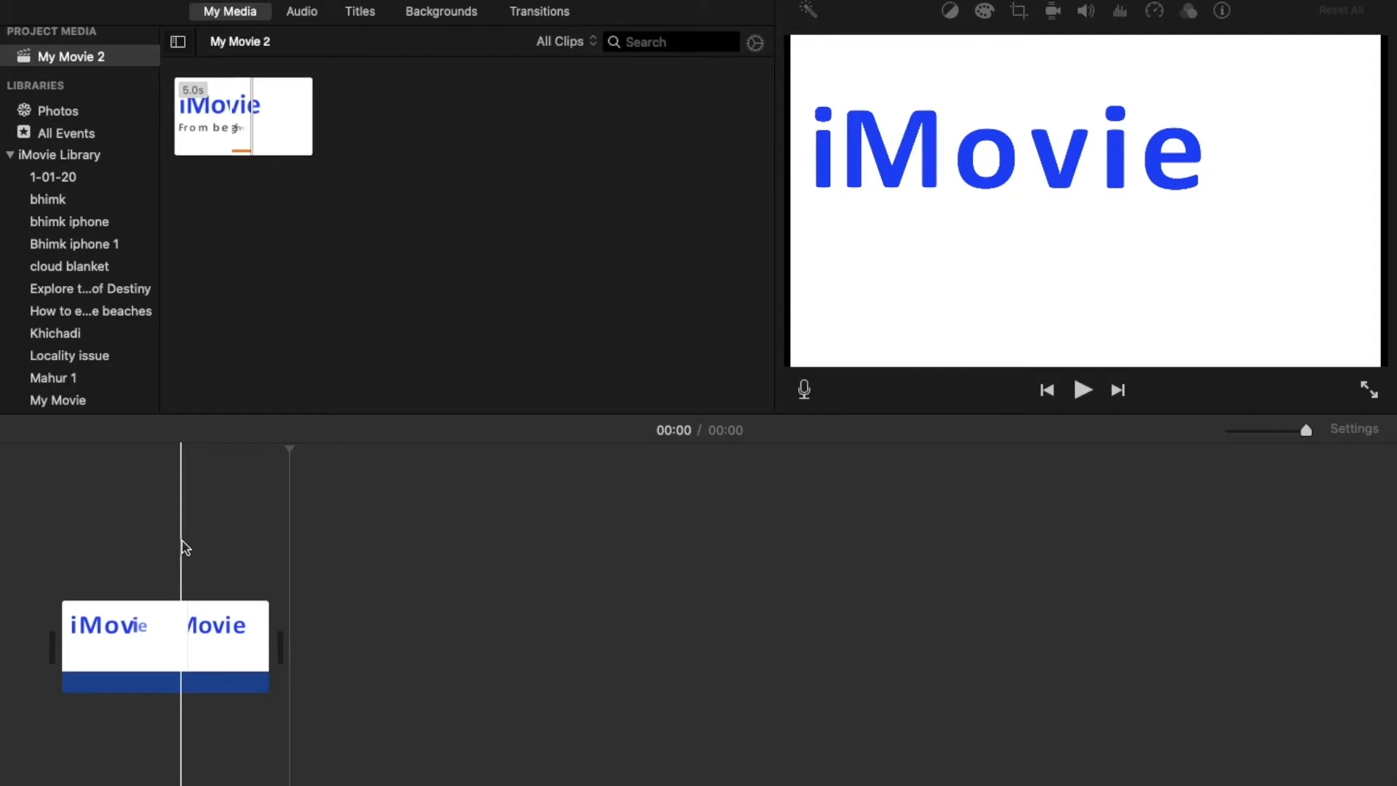
# Select a different middle range of the intro clip in the browser and clear that range selection again.
pyautogui.moveTo(195, 122); pyautogui.dragTo(269, 122)
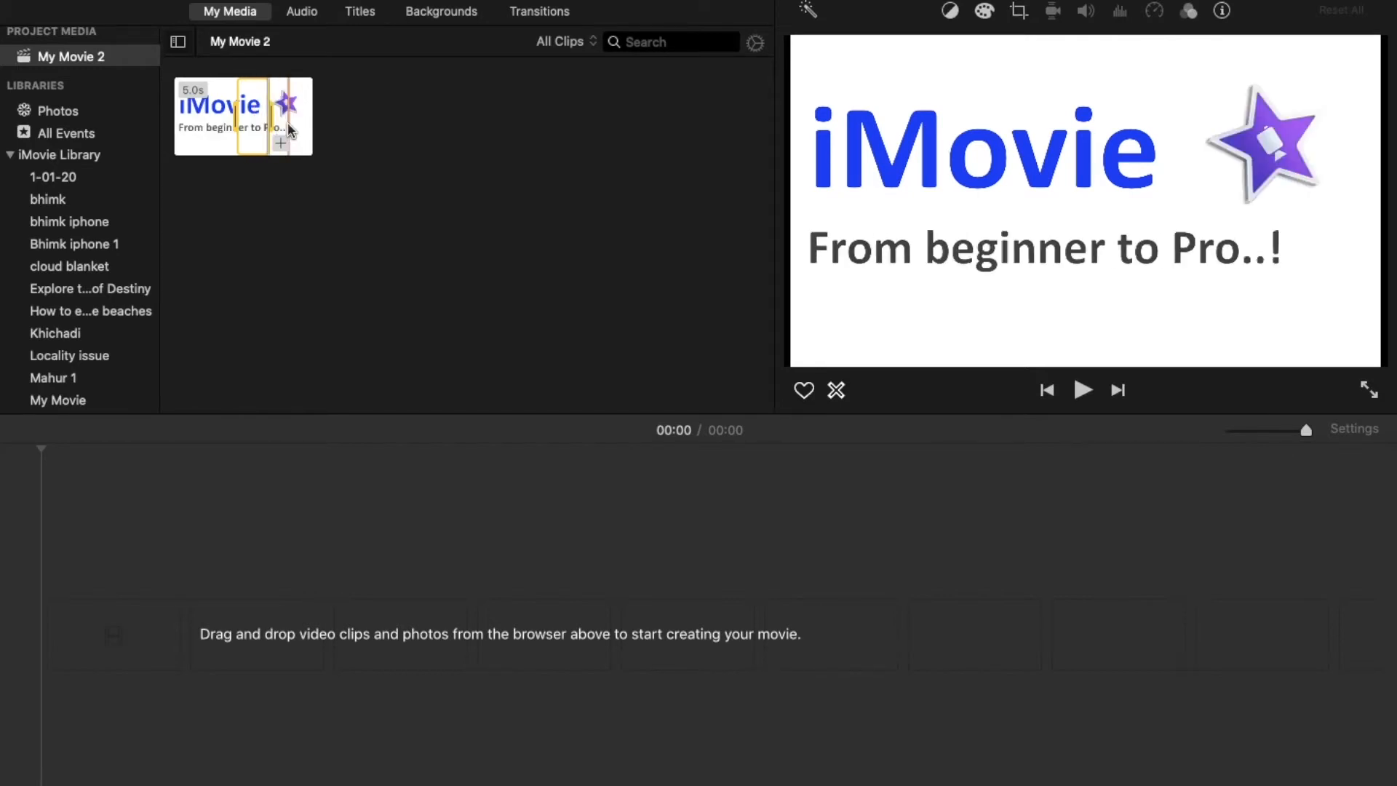
pyautogui.click(219, 133)
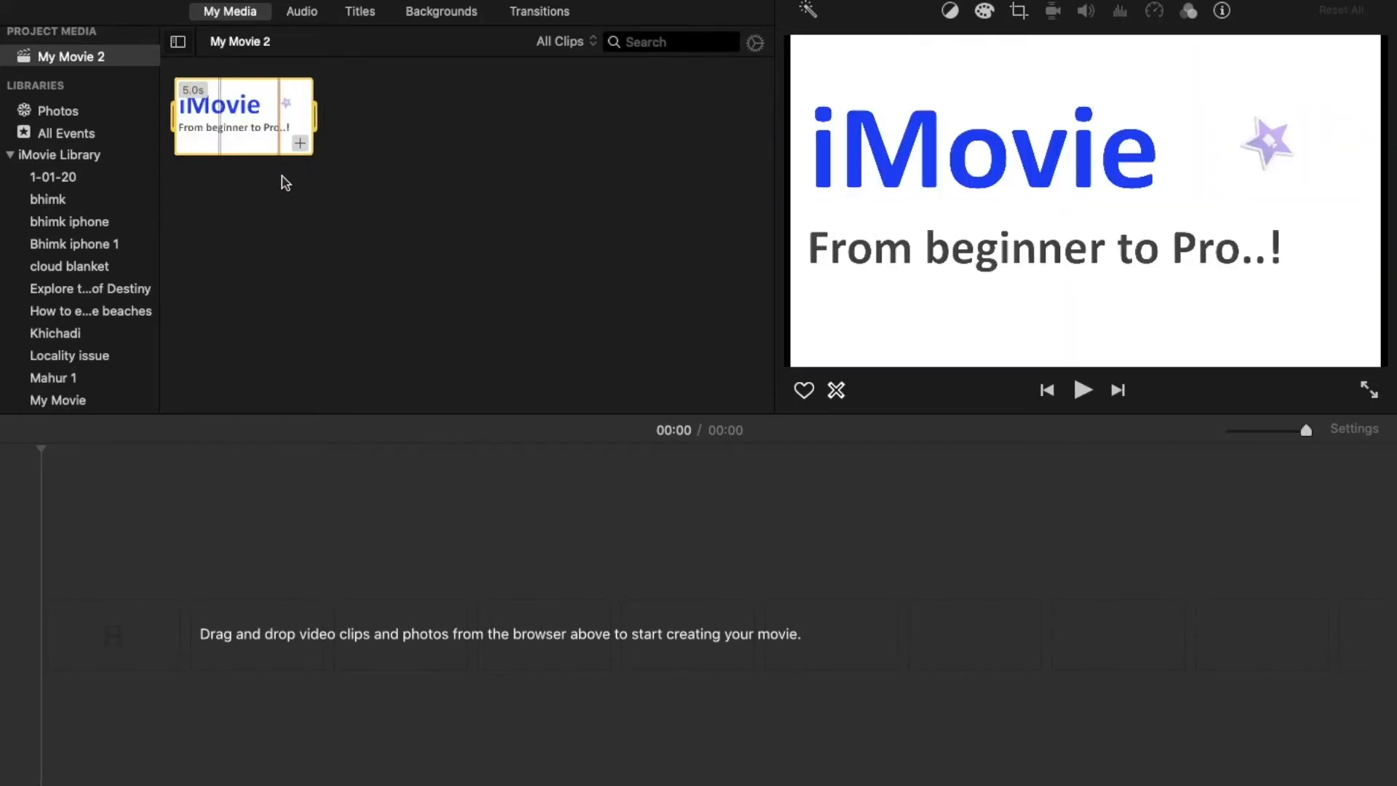
pyautogui.click(374, 158)
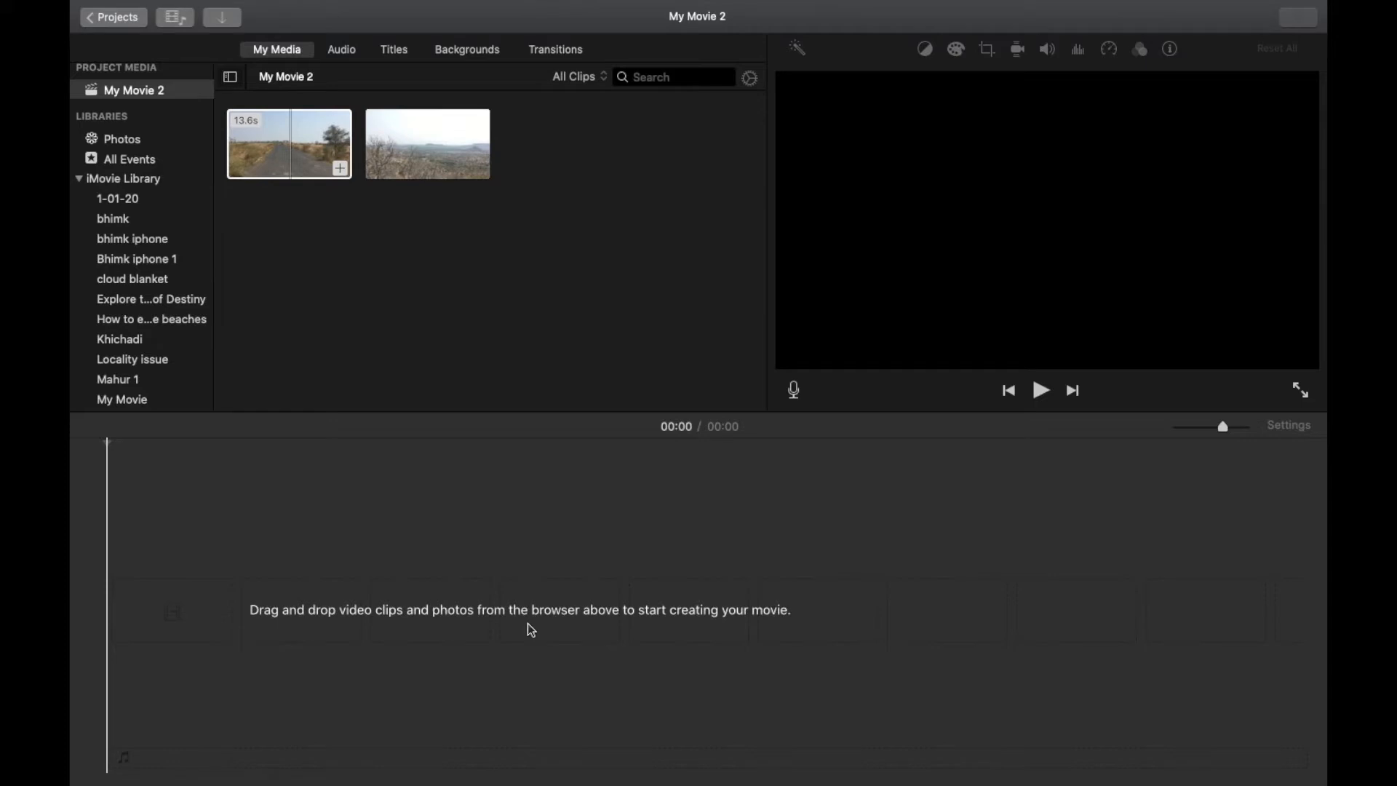
# Add the whole 13.6 s road clip to the timeline and place markers around the motorcycle gauges, at about 10 s and 11 s.
pyautogui.click(314, 153)
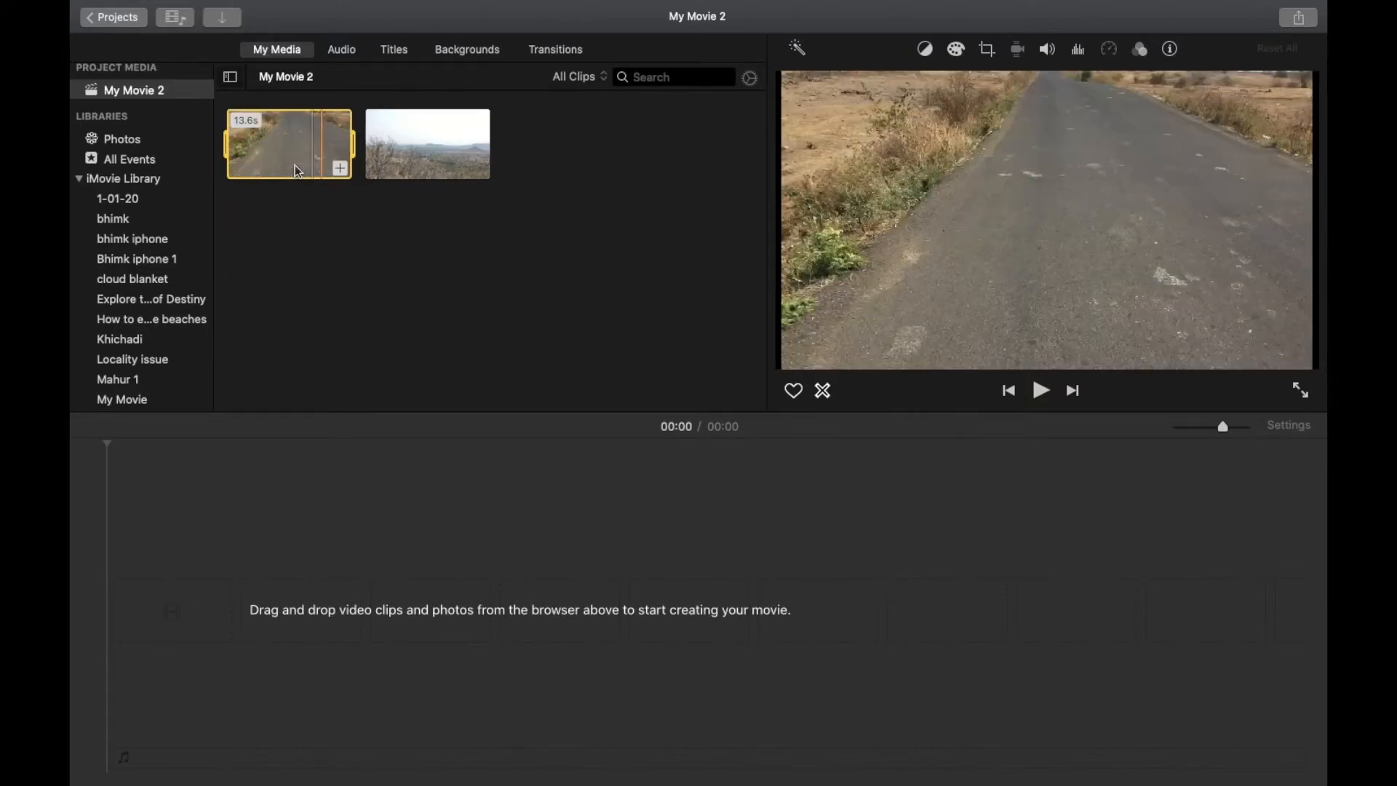
pyautogui.click(341, 169)
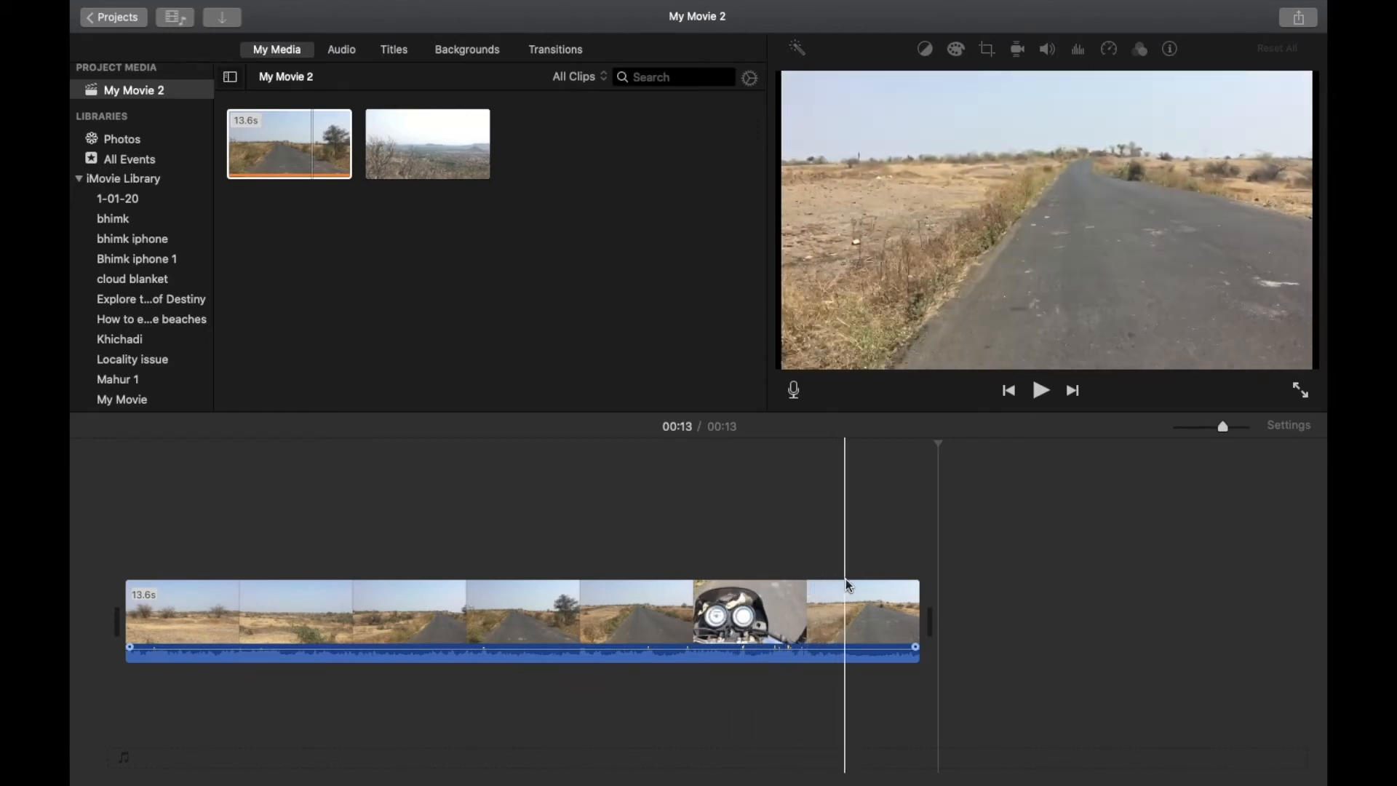
pyautogui.click(742, 593)
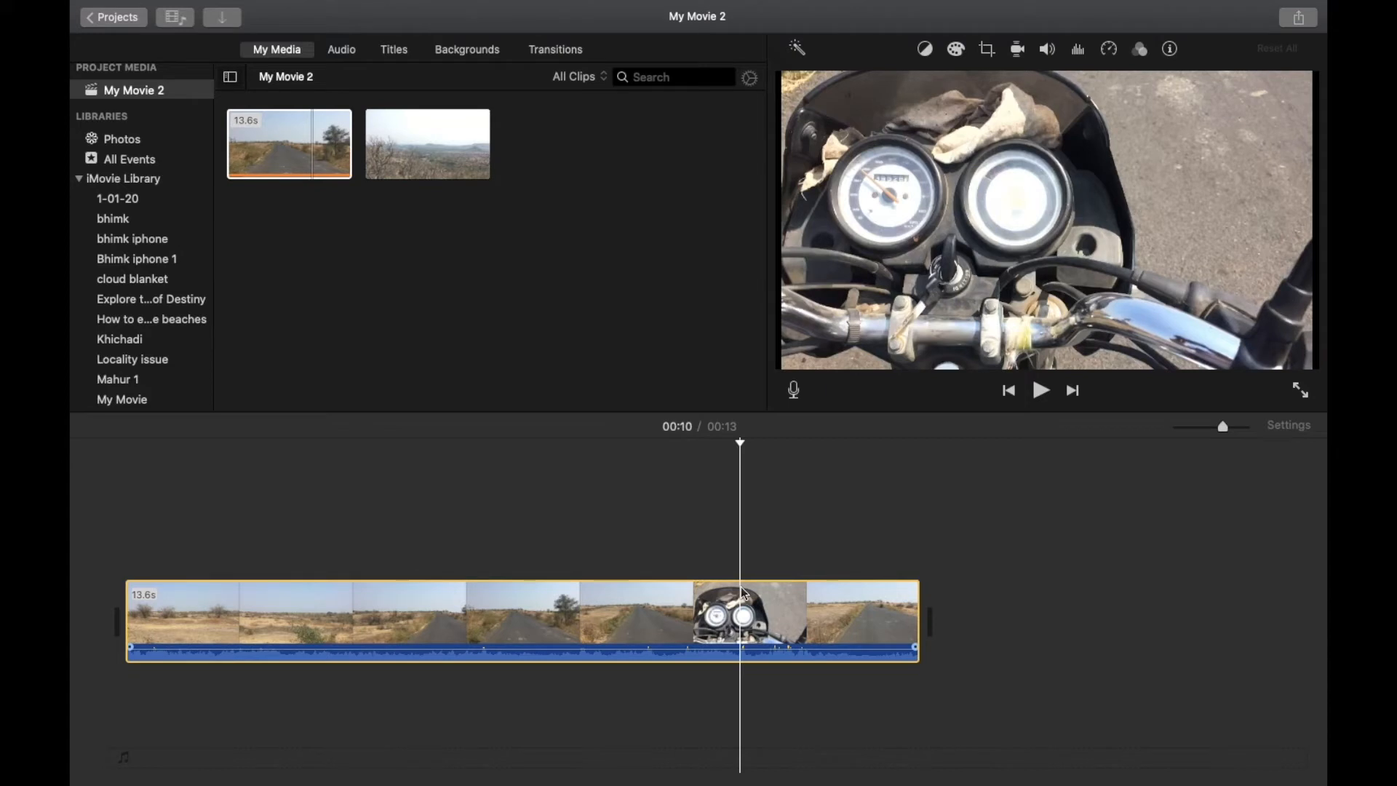
pyautogui.press('m')
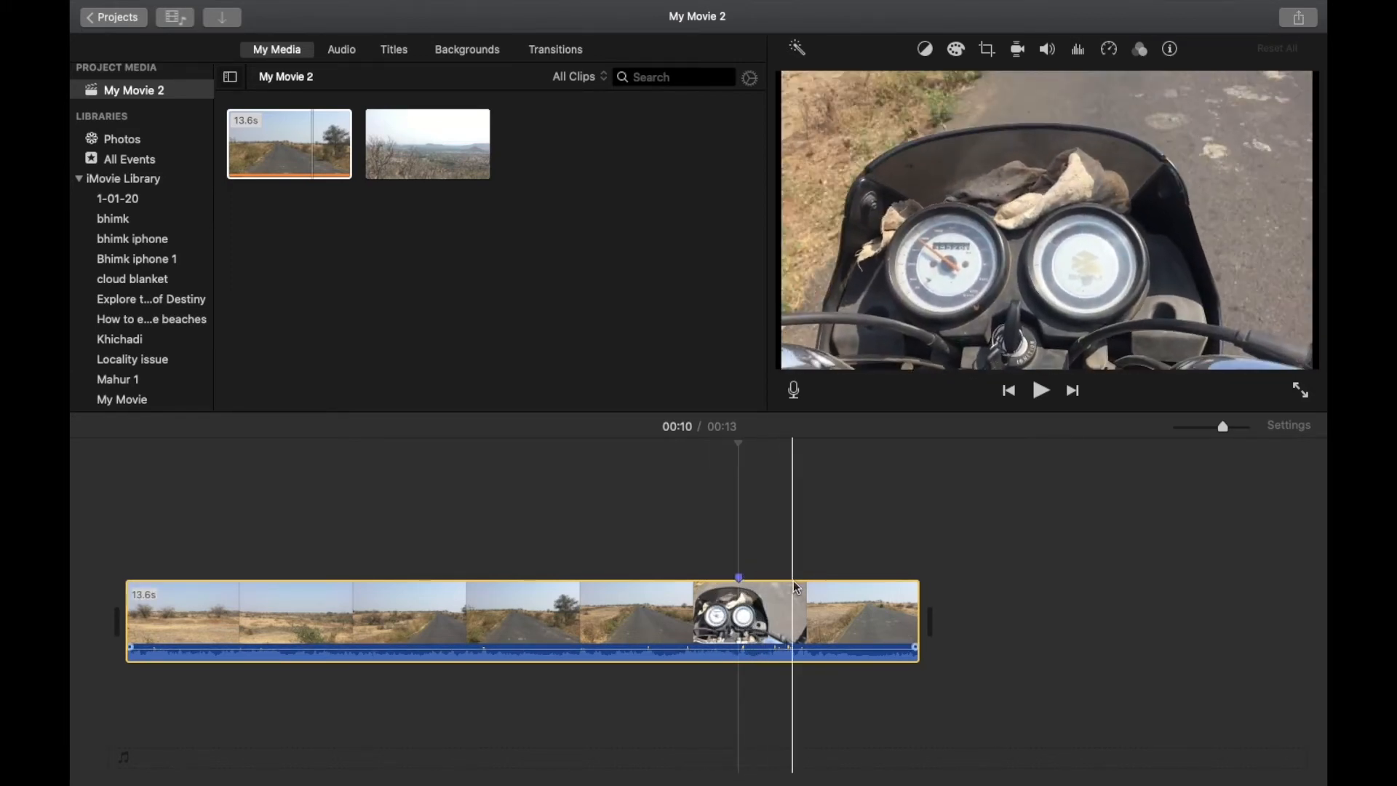
pyautogui.click(793, 579)
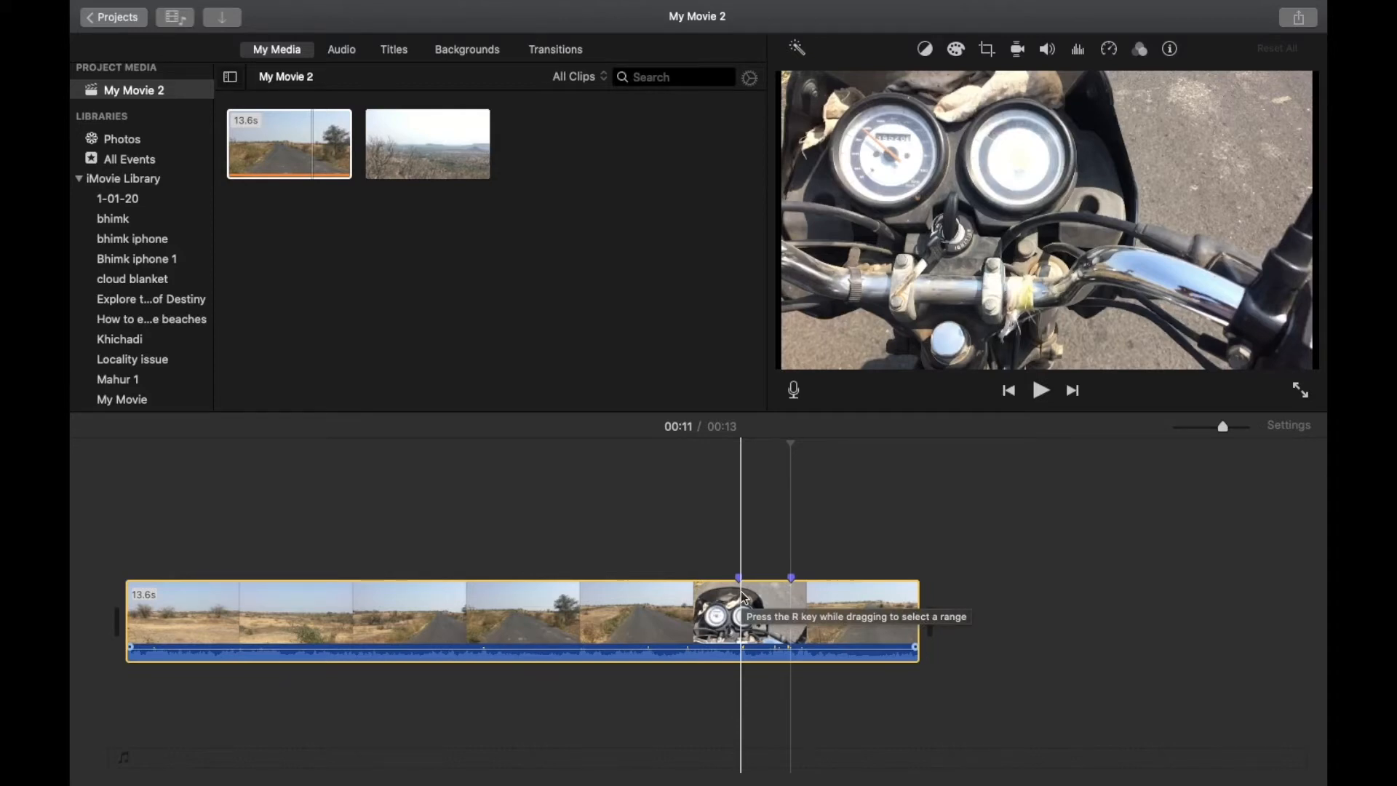
# Split the road clip at both markers and delete the short motorcycle gauge segment between them.
pyautogui.press('super+b')
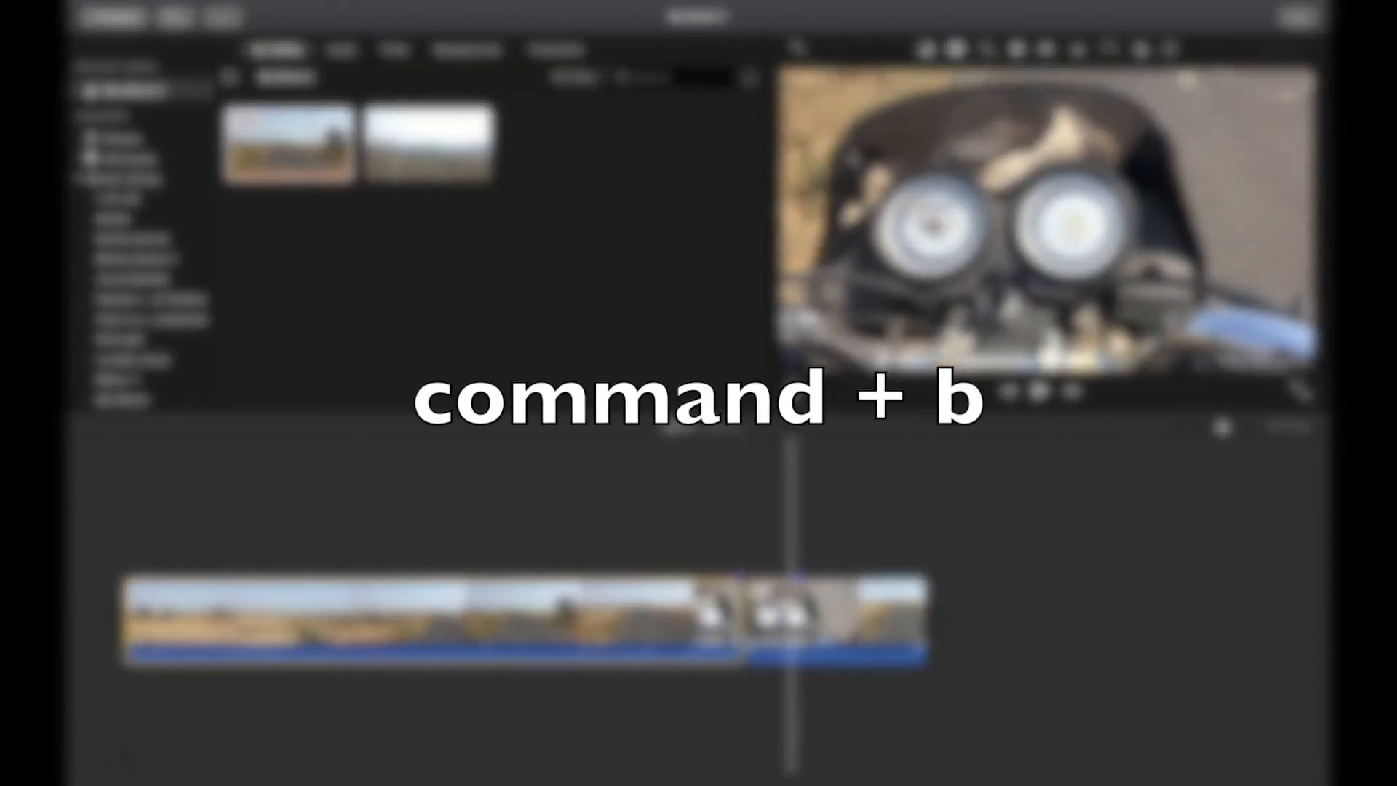
pyautogui.press('super+b')
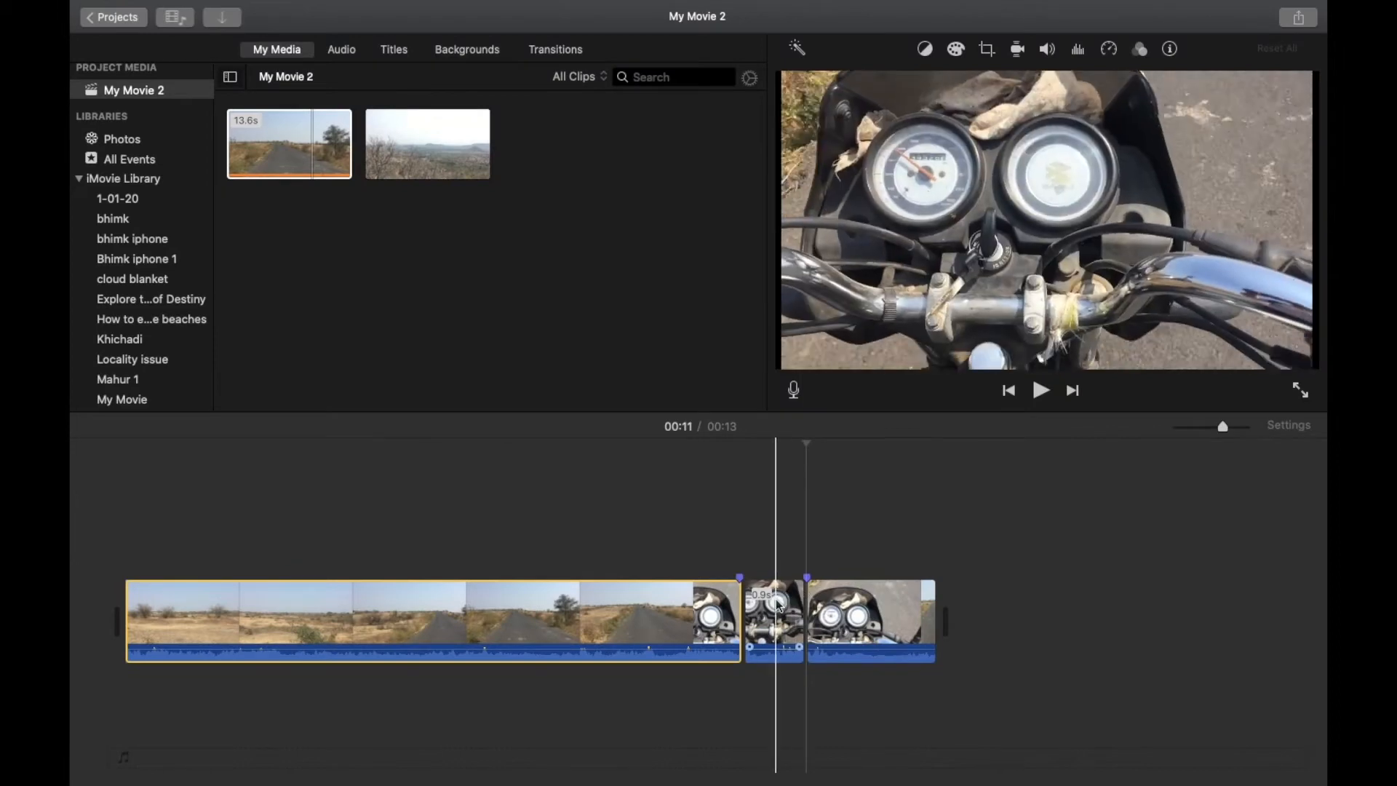
pyautogui.click(779, 604)
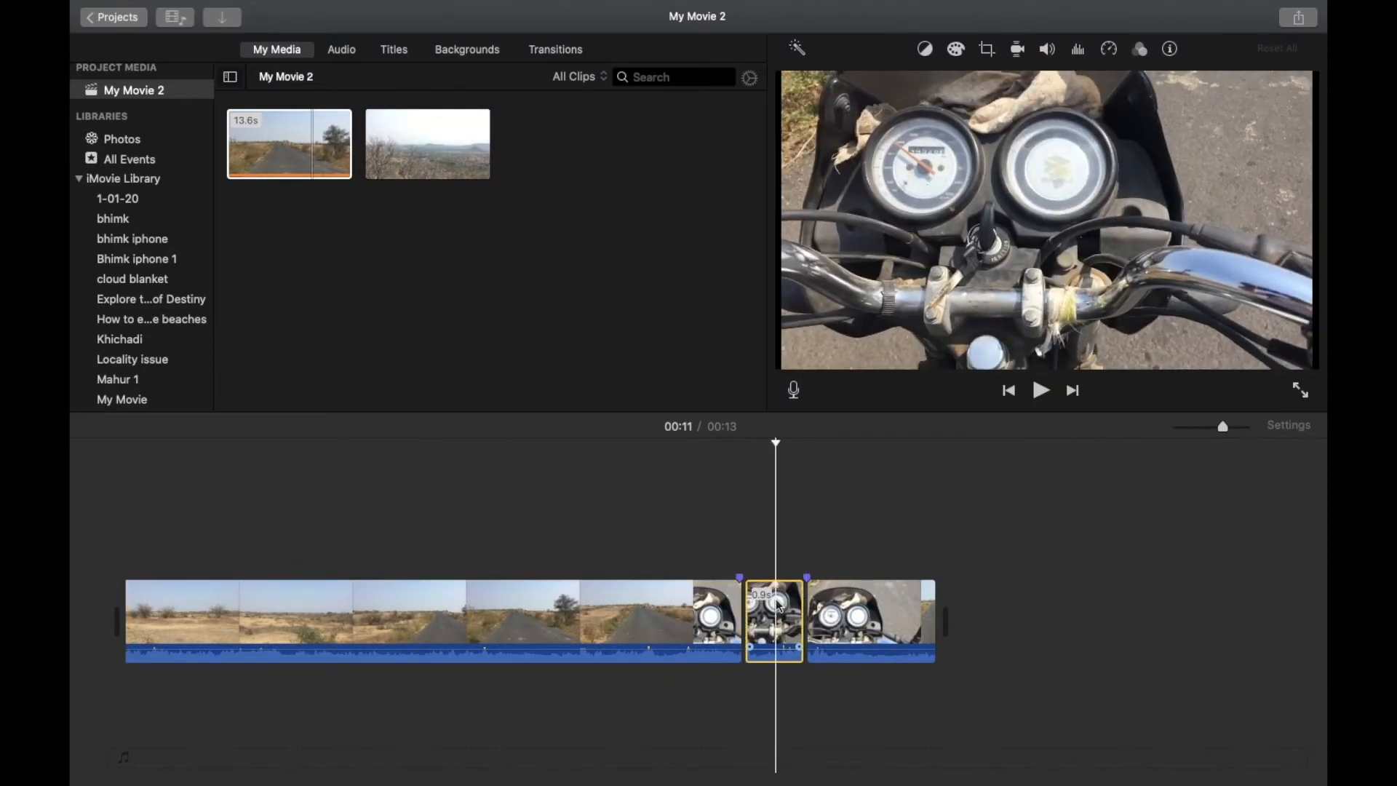
pyautogui.press('Delete')
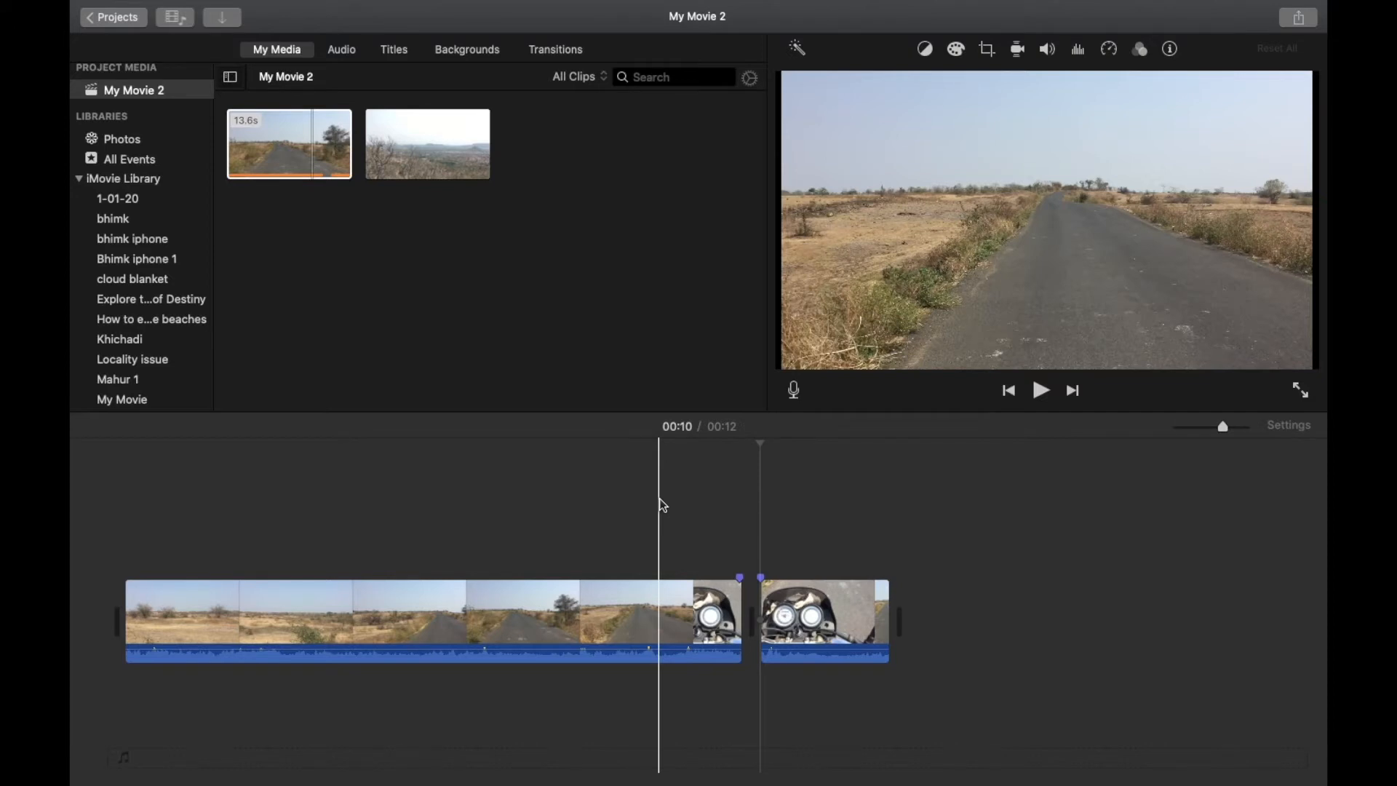
# Split the first timeline clip at about 7.3 s, and split its first part again at about 5.9 s.
pyautogui.click(552, 588)
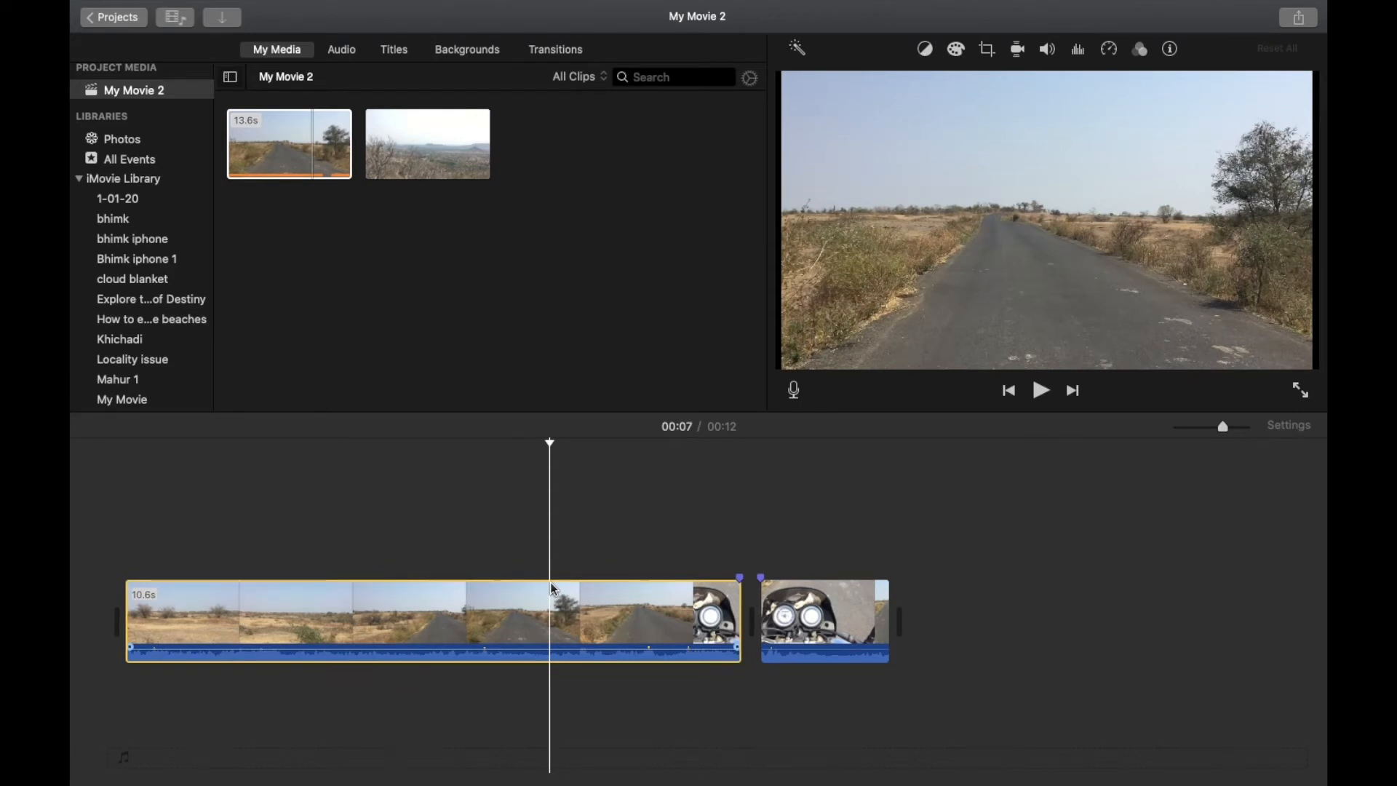
pyautogui.rightClick(554, 590)
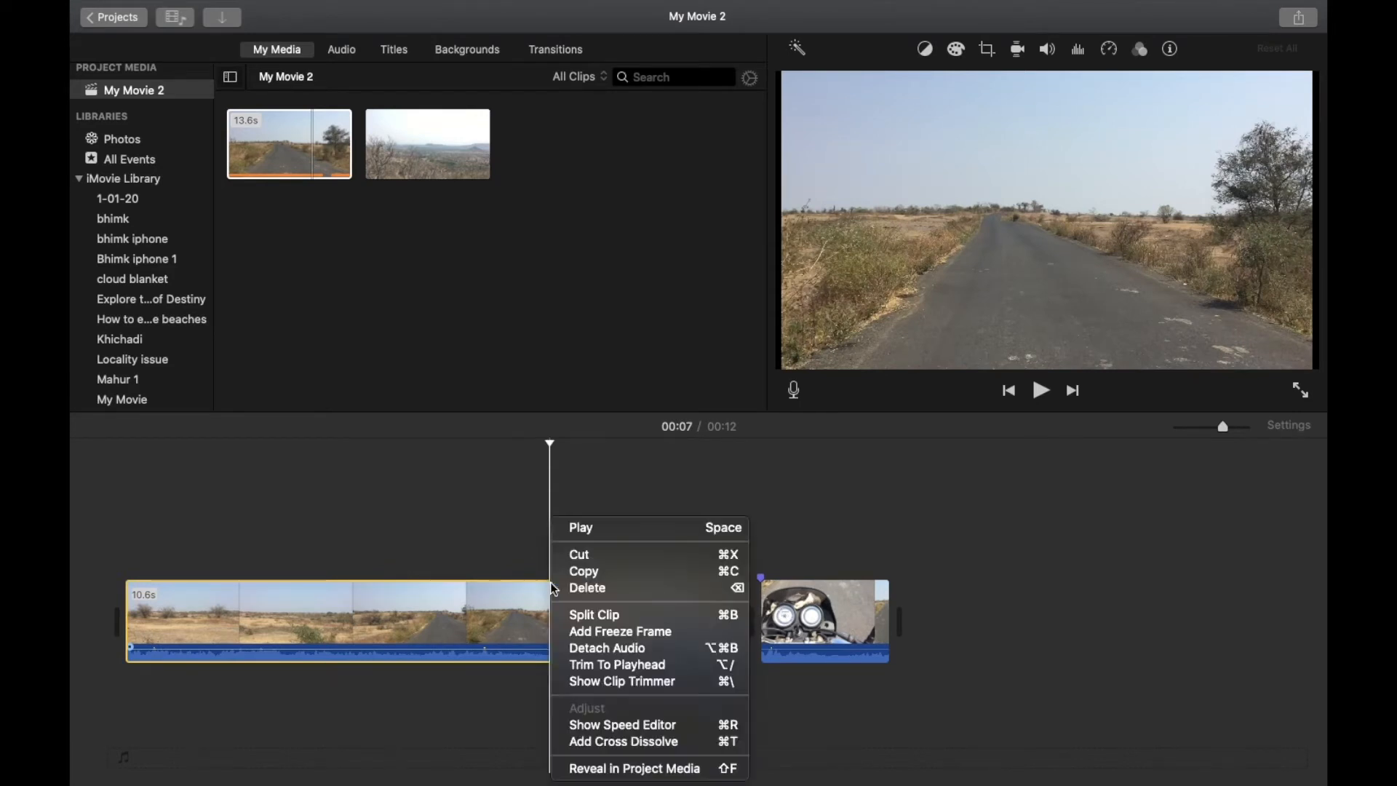
pyautogui.click(580, 613)
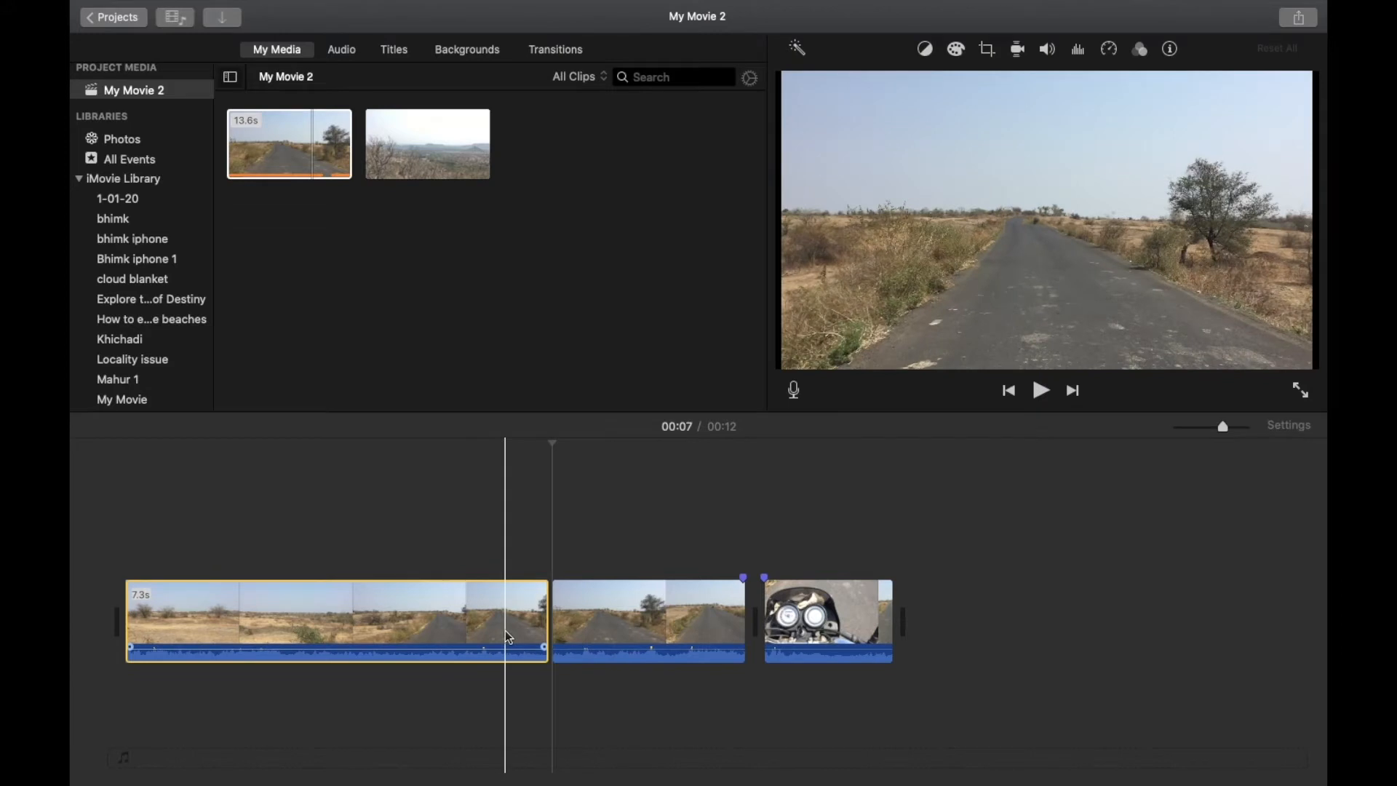
pyautogui.click(468, 635)
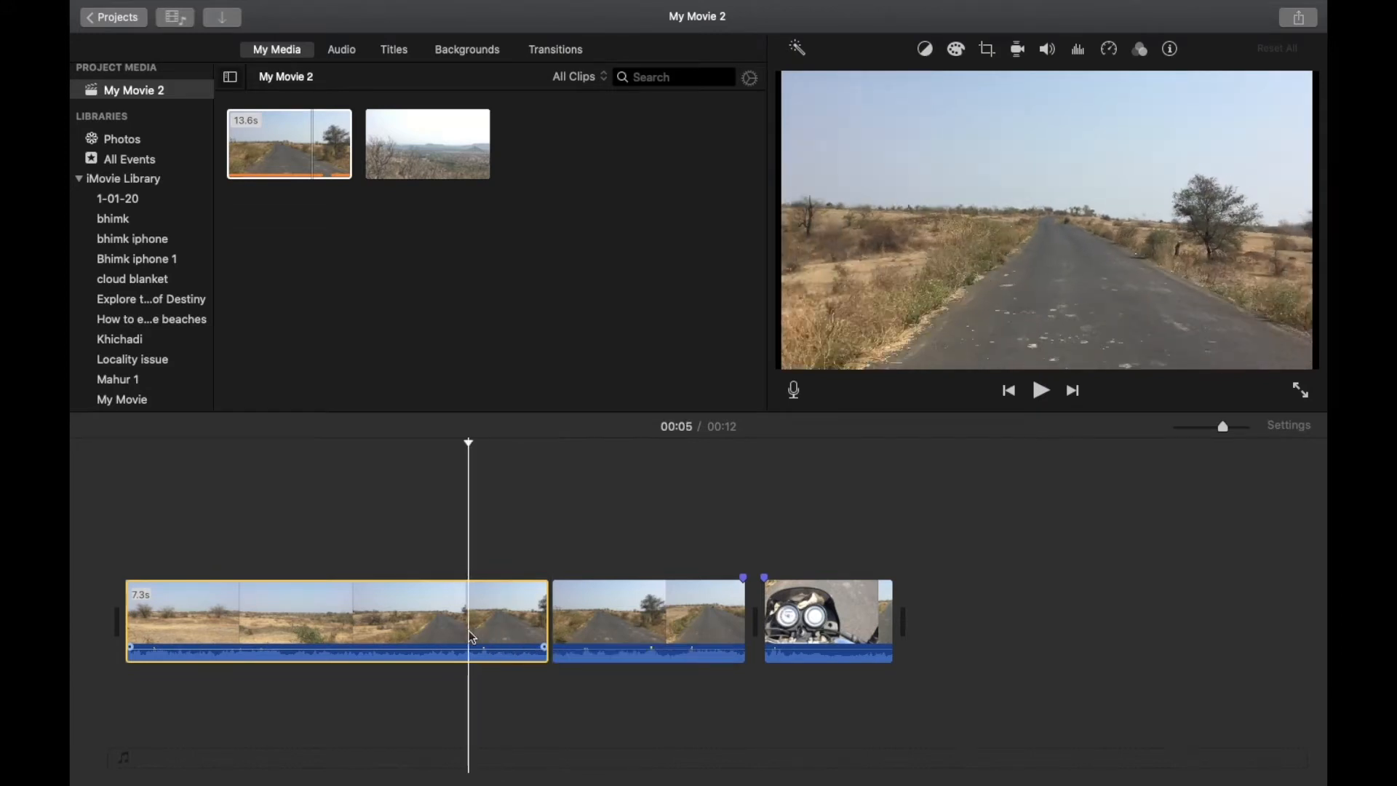
pyautogui.click(305, 8)
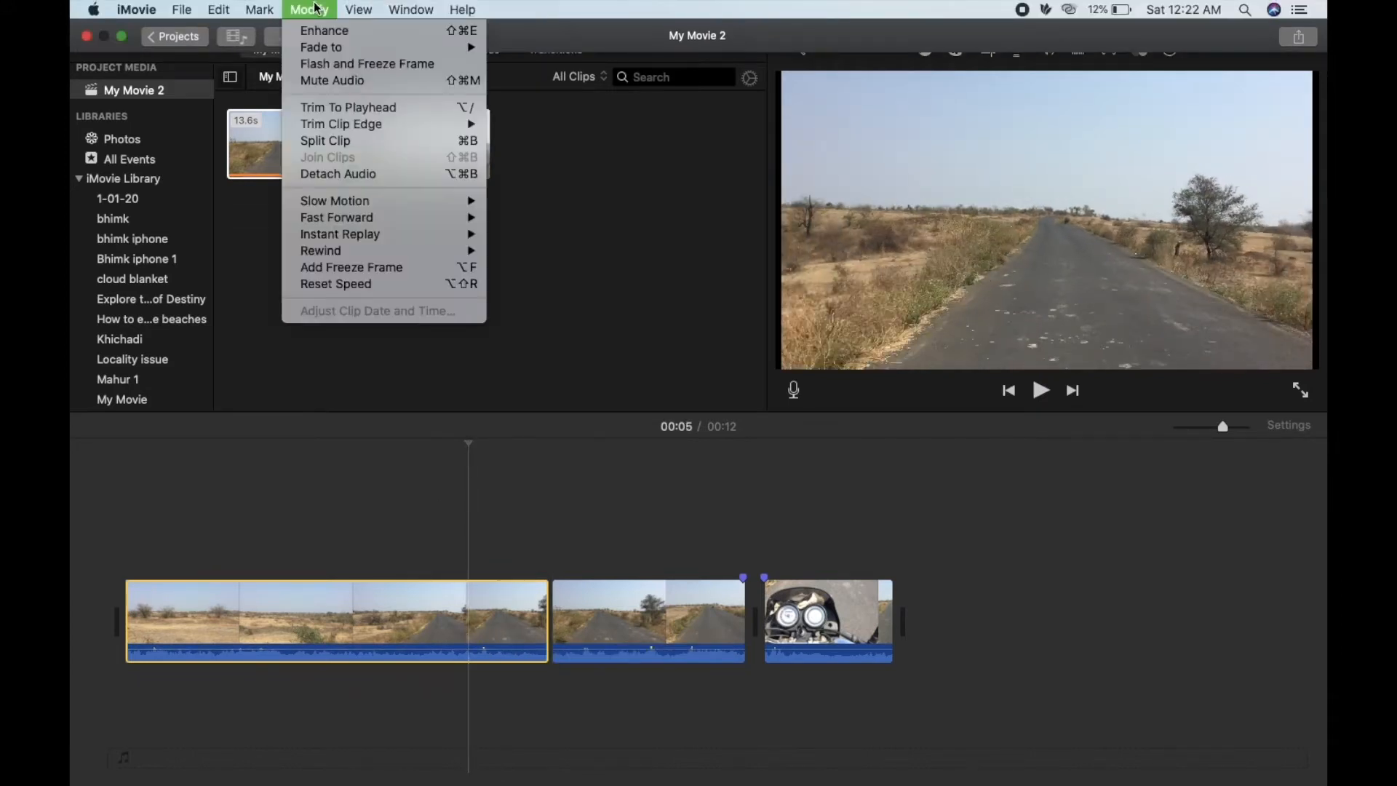
pyautogui.click(347, 142)
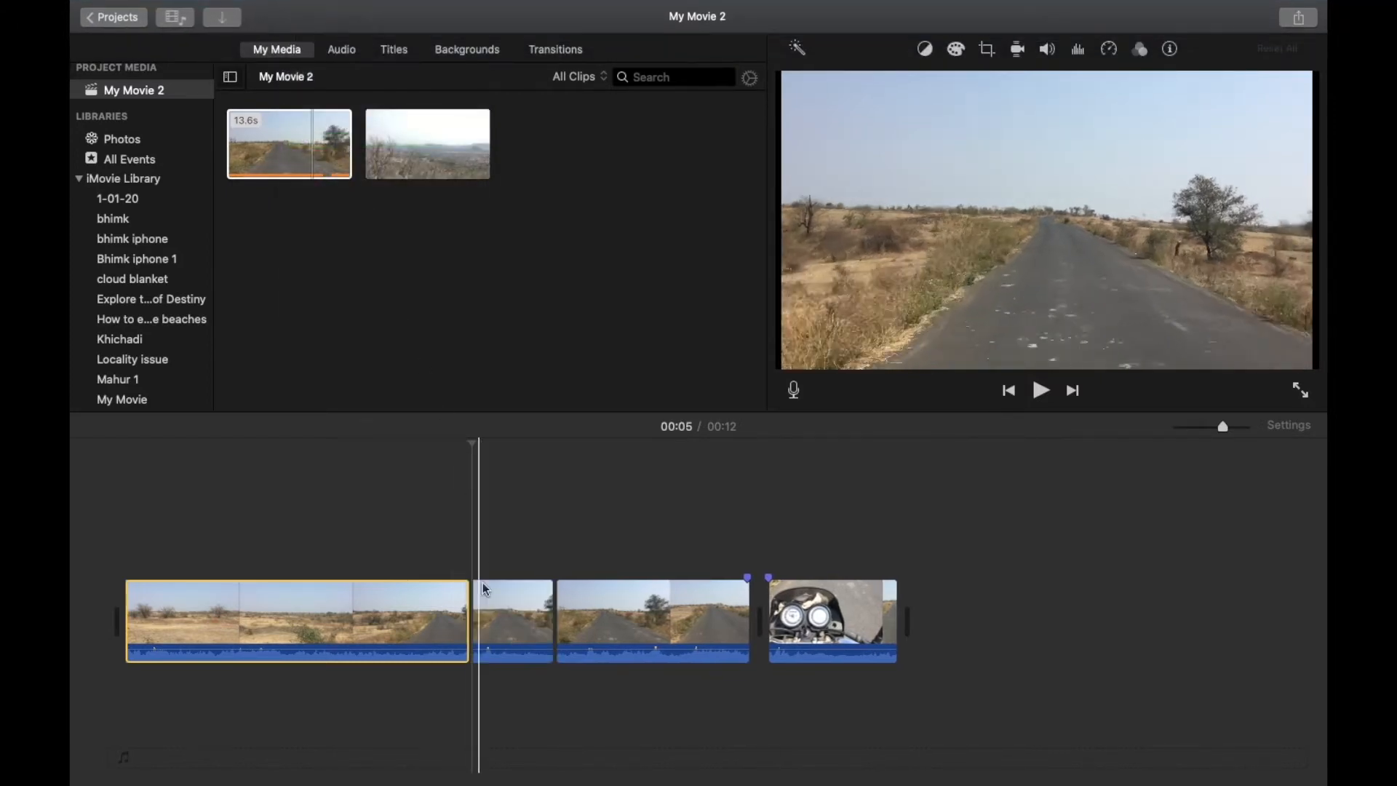
pyautogui.rightClick(497, 633)
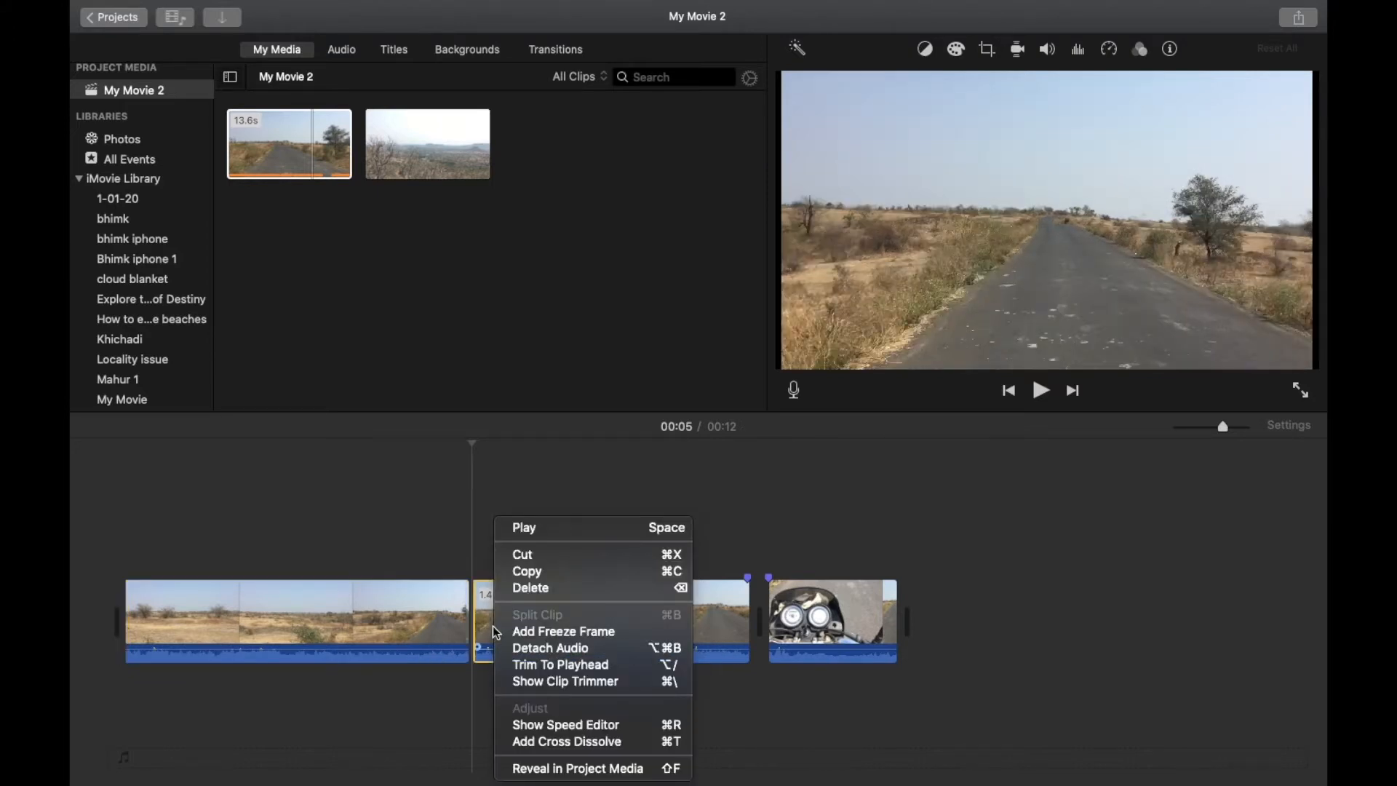
pyautogui.click(463, 521)
pyautogui.click(309, 11)
pyautogui.click(376, 521)
# Split the first timeline clip at about 3 s and undo that split.
pyautogui.click(352, 571)
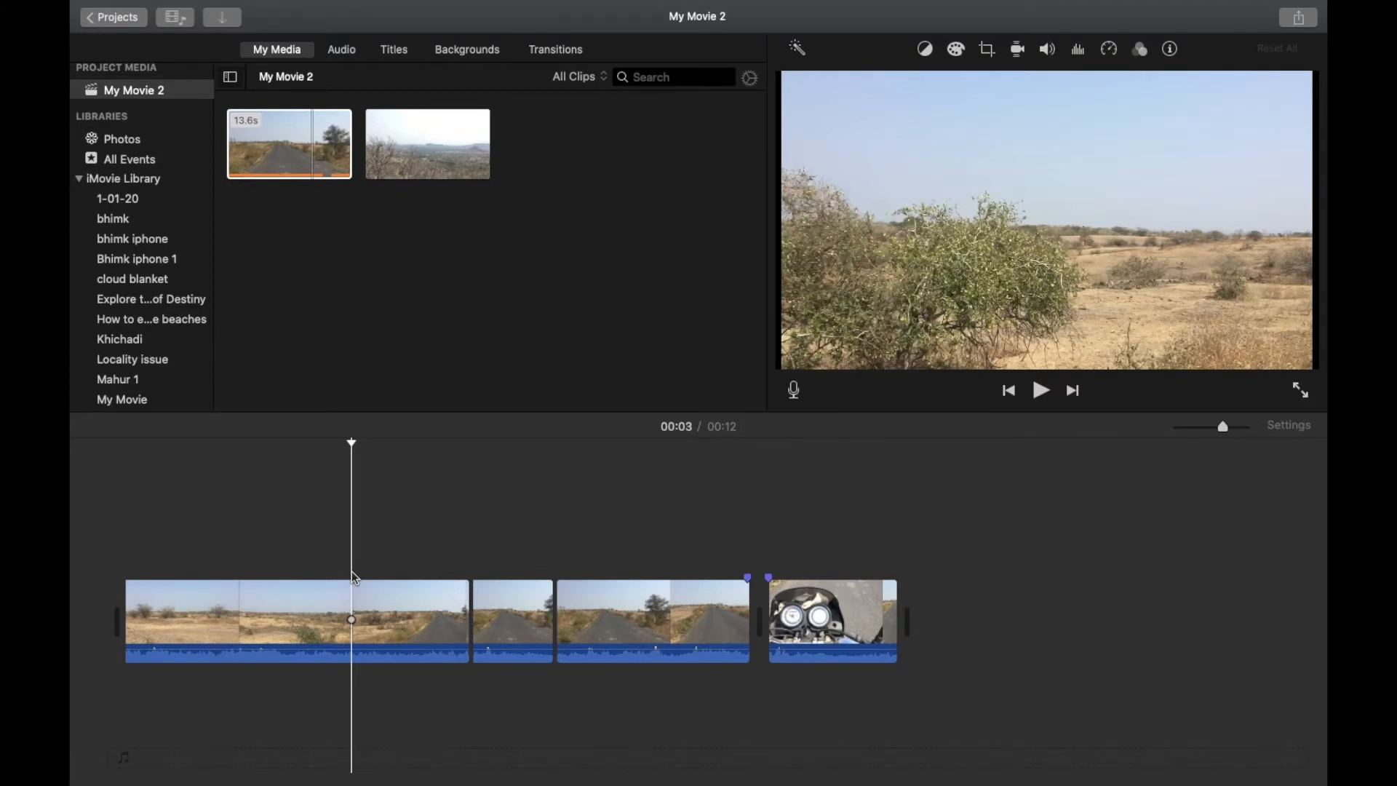
pyautogui.press('super+b')
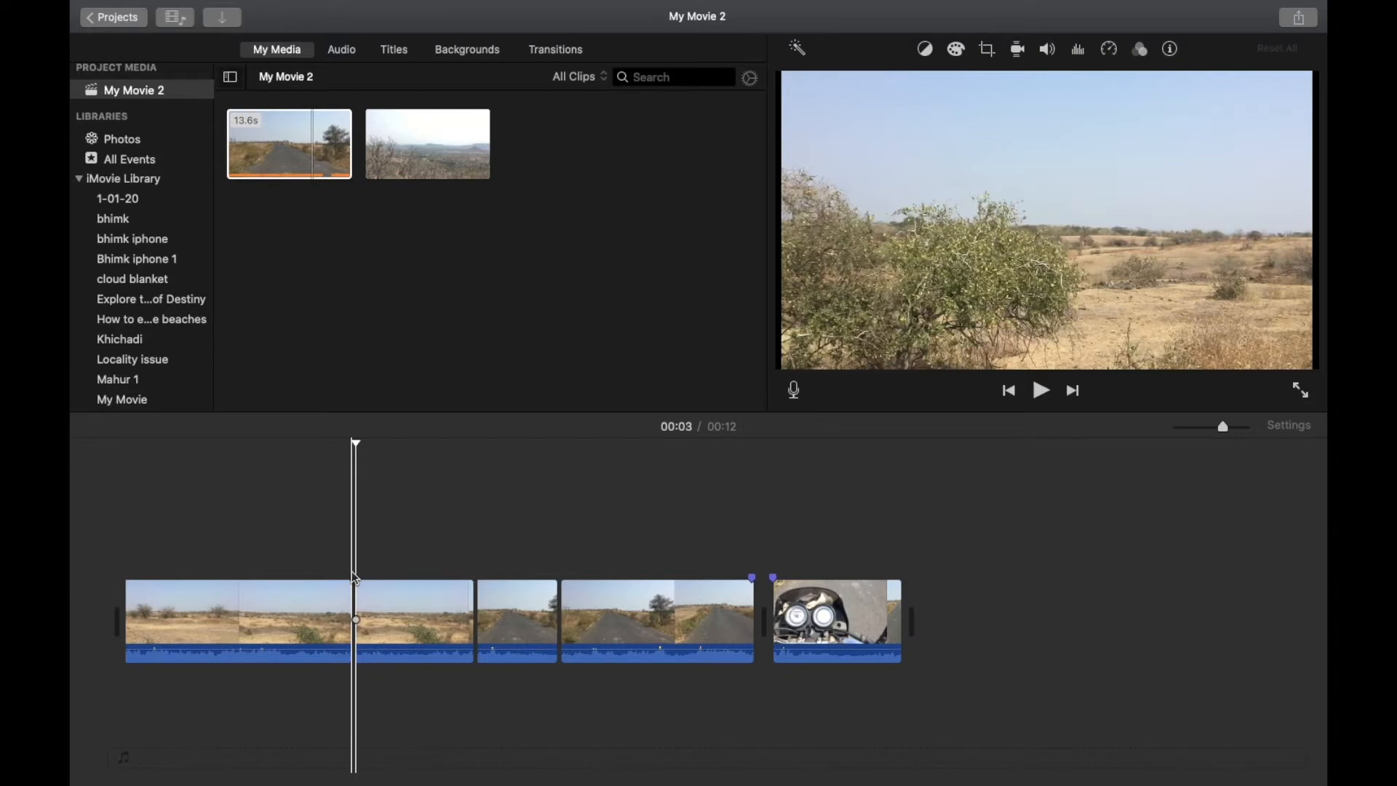
pyautogui.press('super+z')
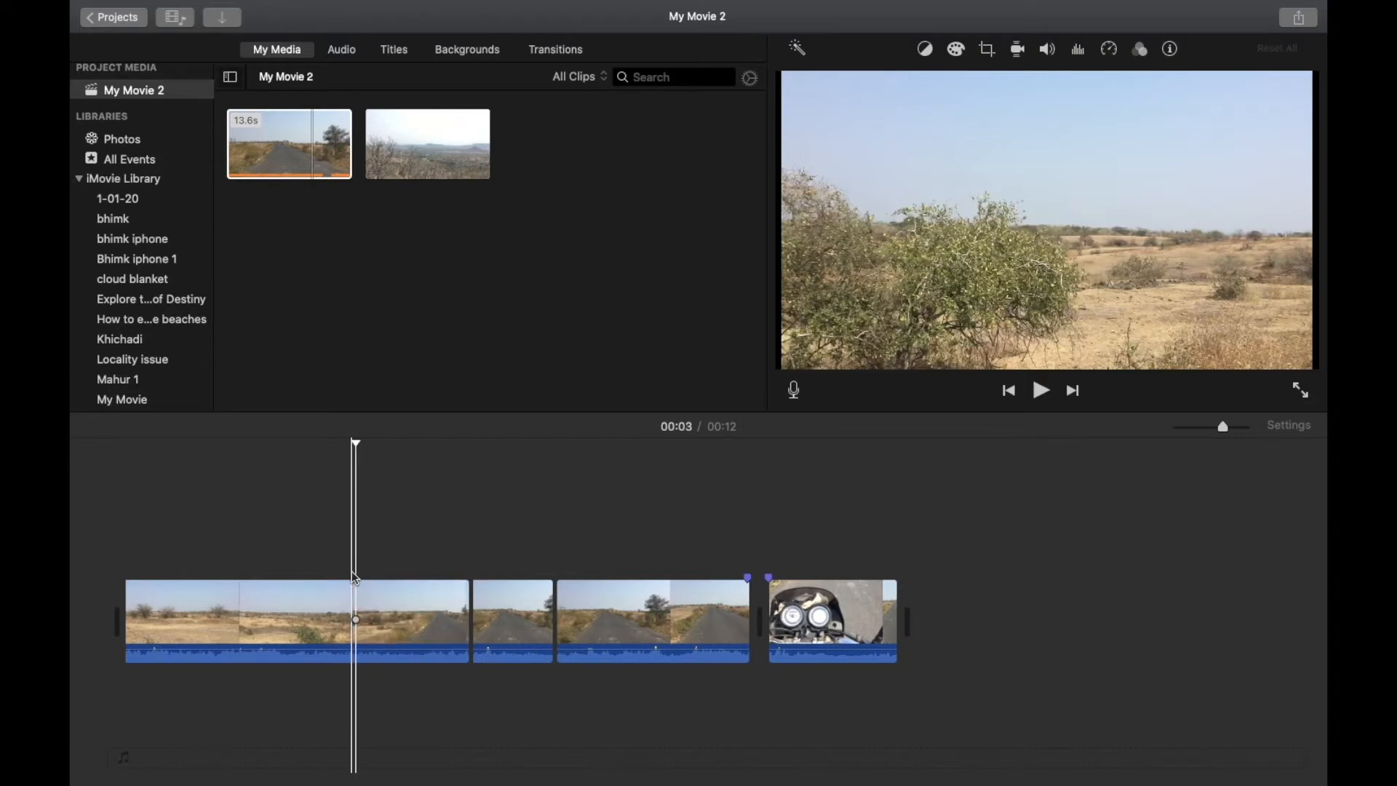
pyautogui.press('super+z')
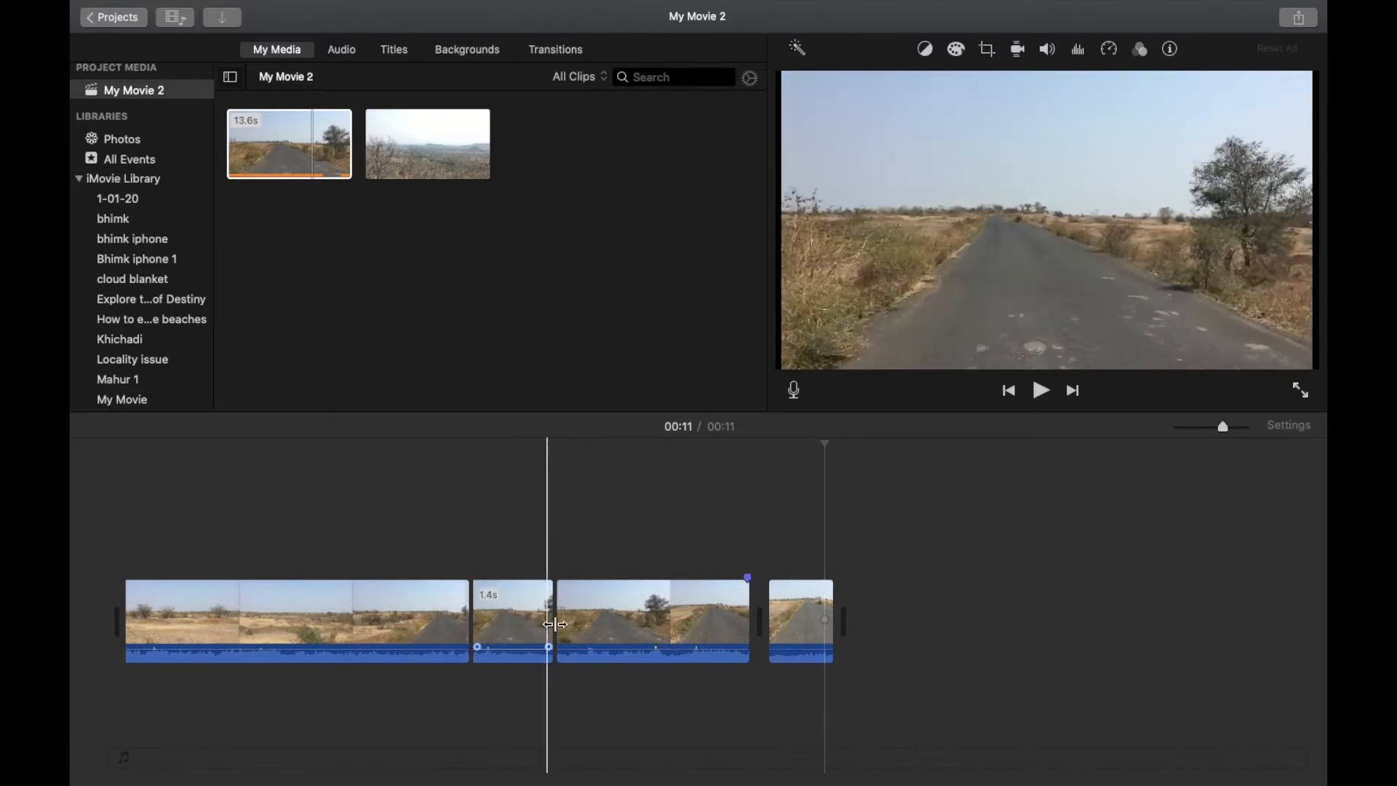
# Apply the Auto color balance to the 1.4 s second timeline clip, and reset its color balance.
pyautogui.click(516, 620)
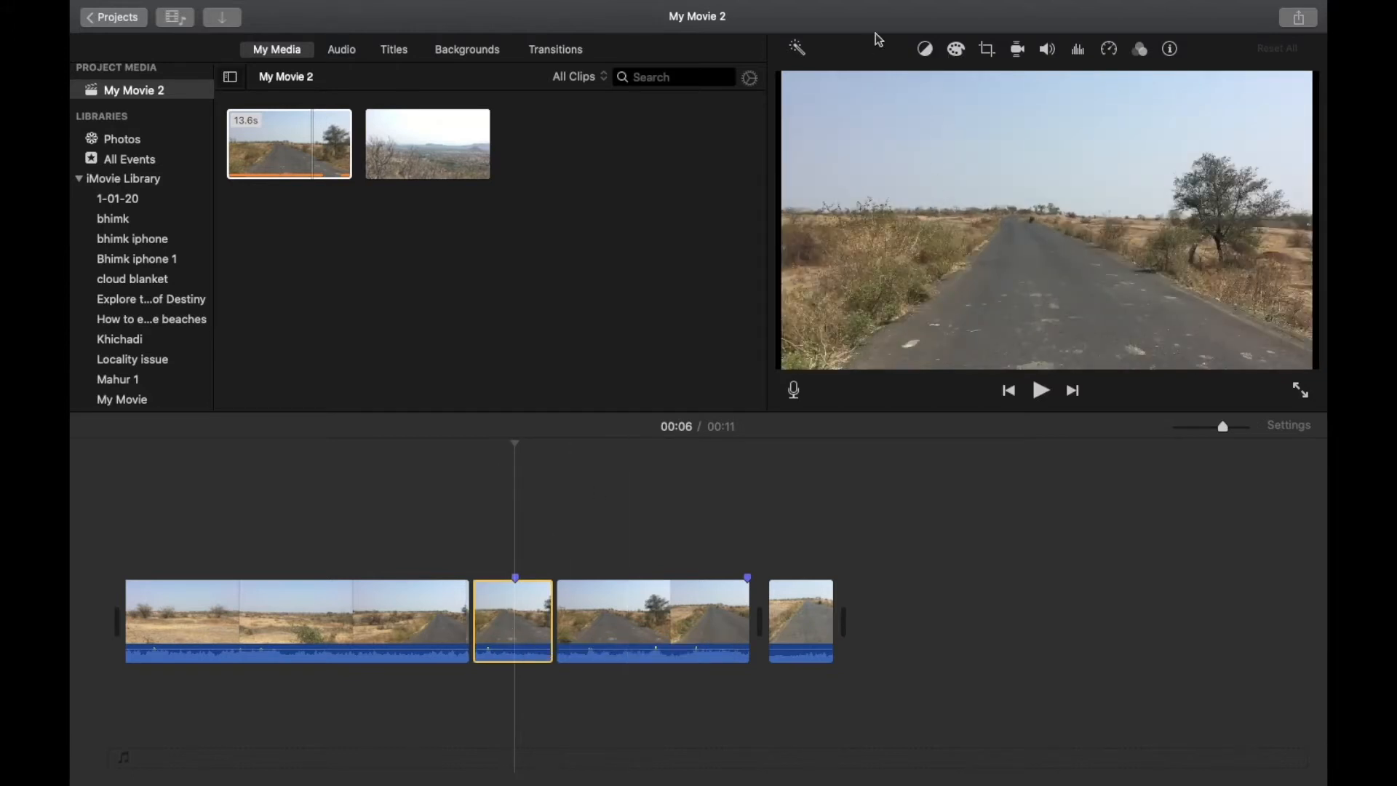
pyautogui.click(924, 49)
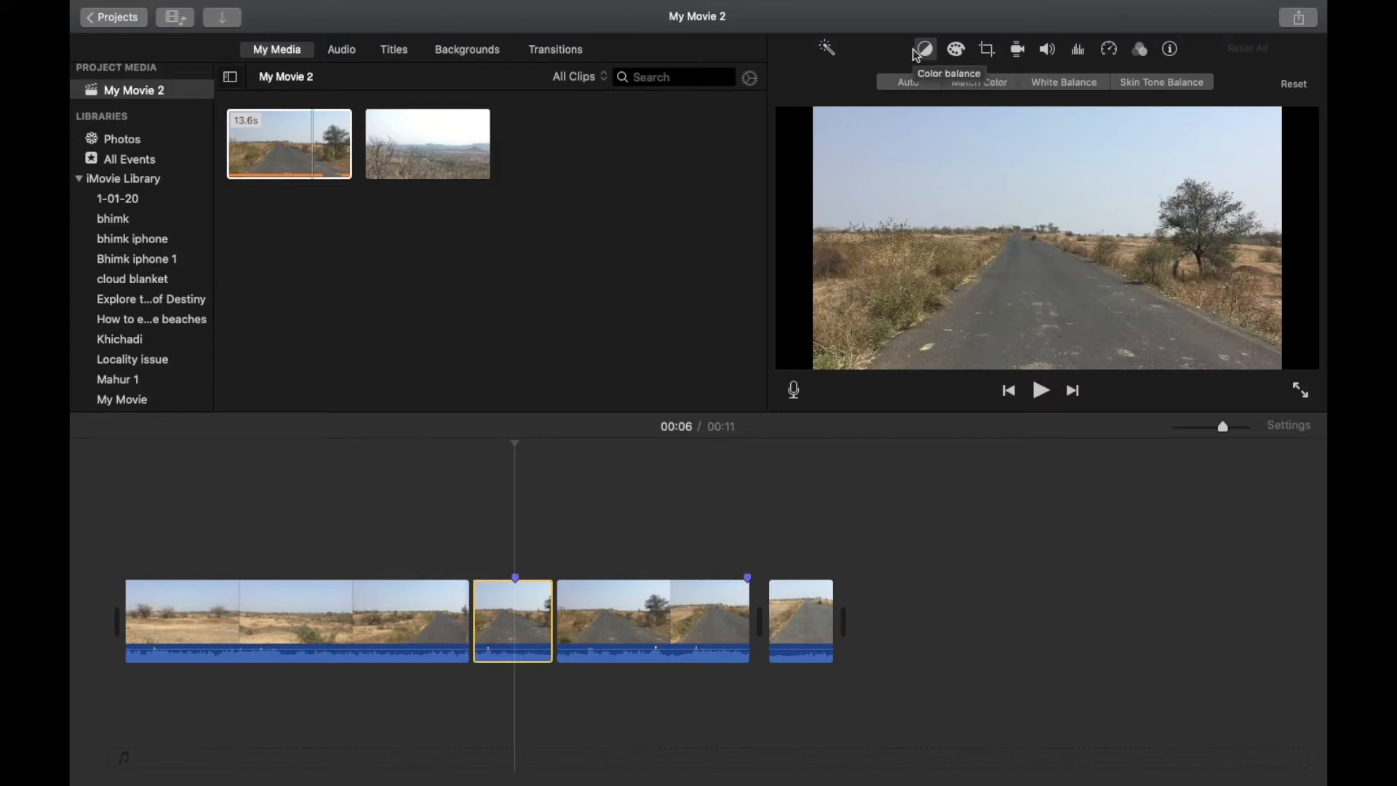
pyautogui.click(930, 57)
pyautogui.click(930, 57)
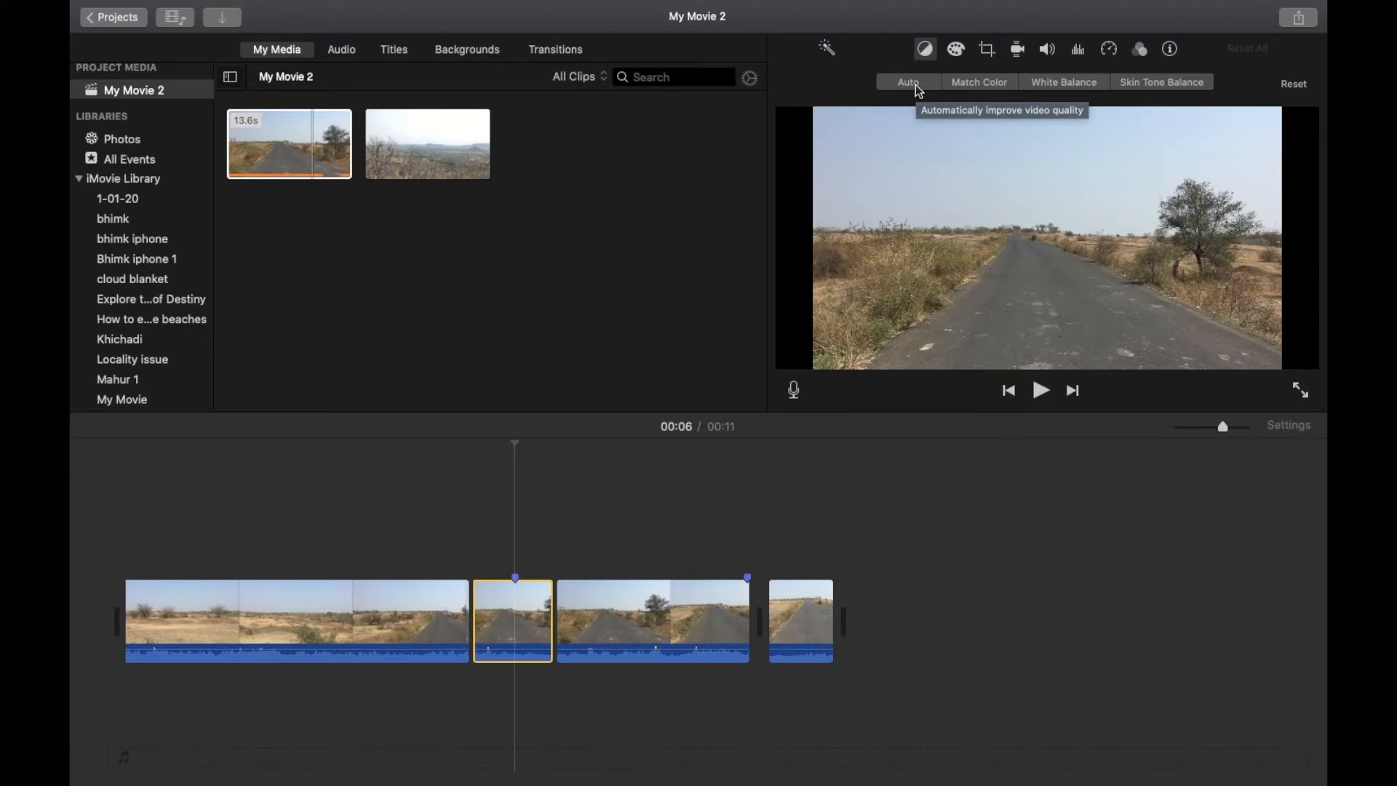
pyautogui.click(909, 82)
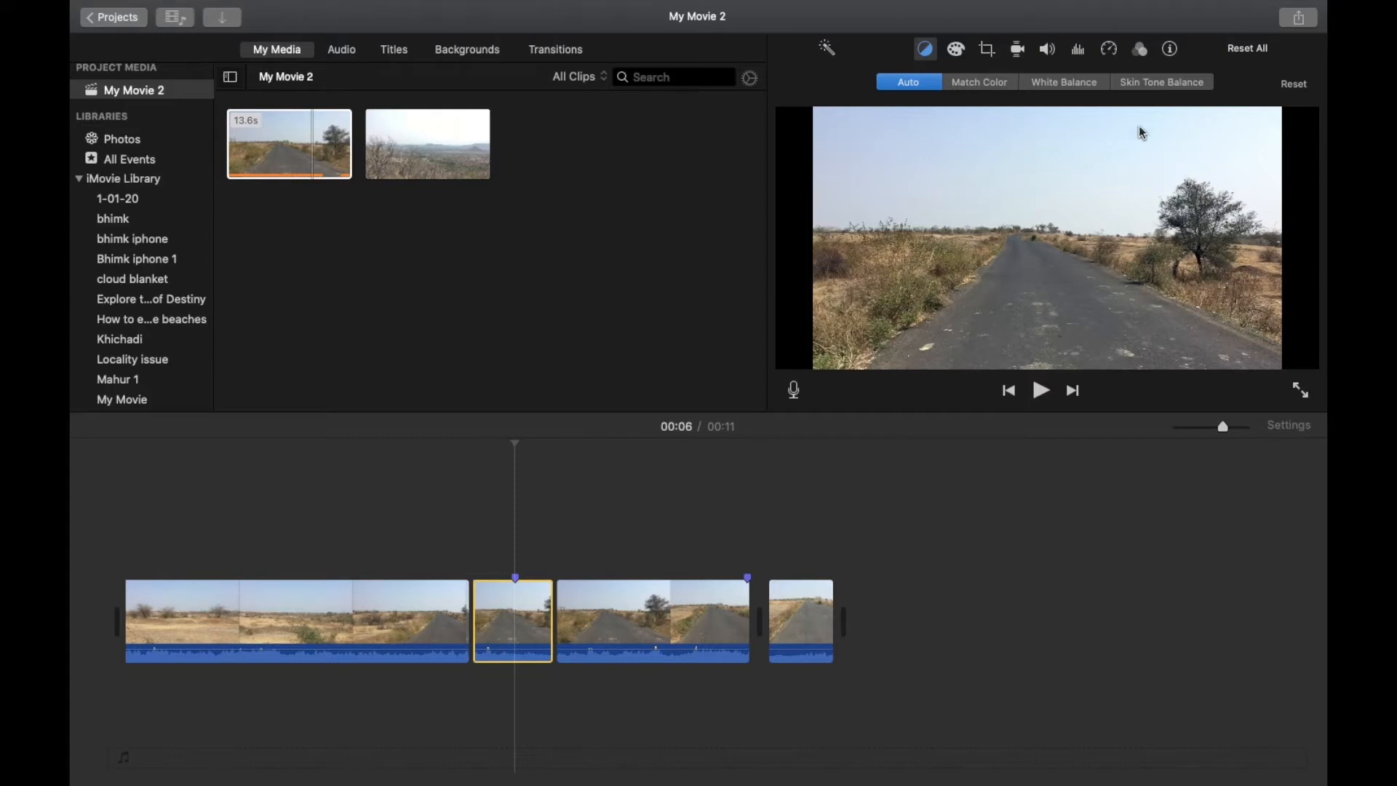
pyautogui.click(1295, 86)
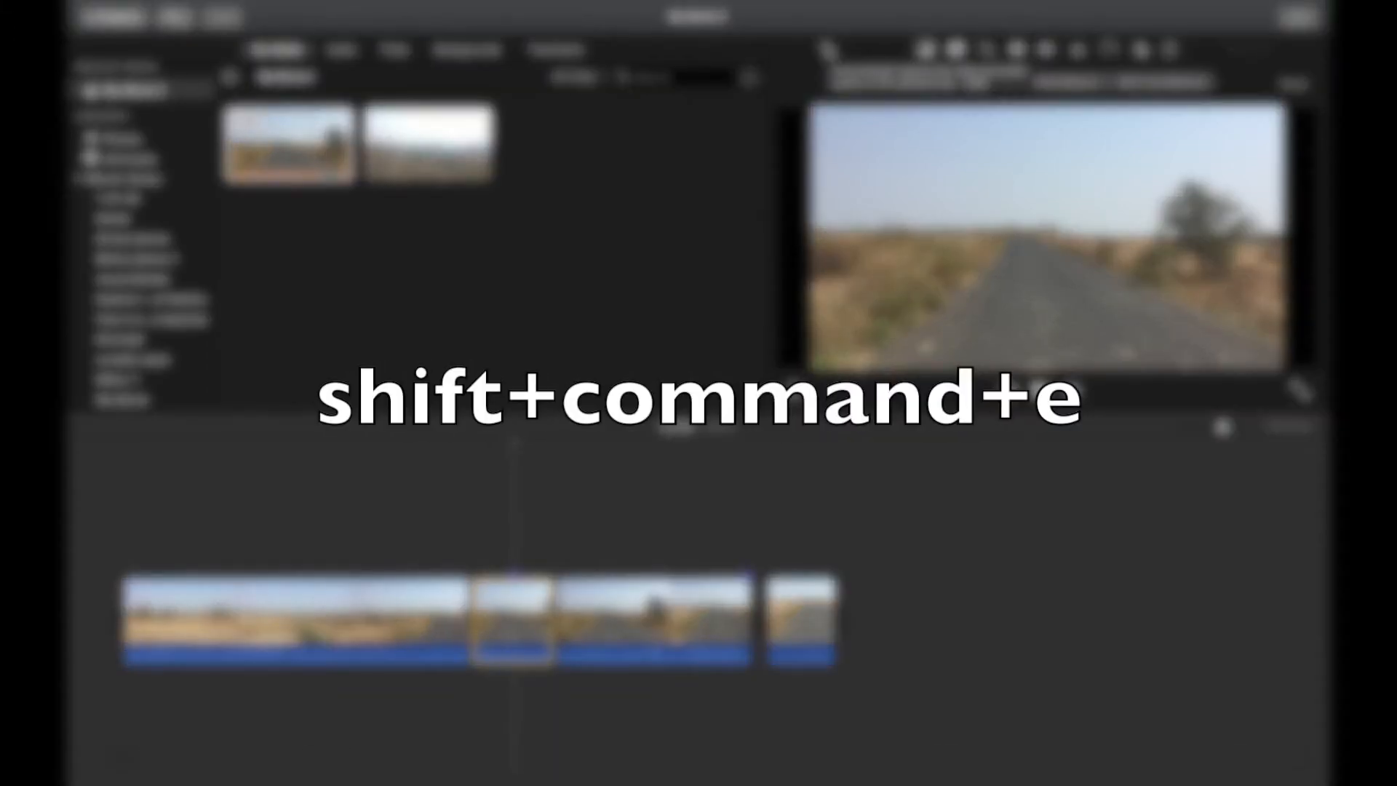
# Enhance the 1.4 s second timeline clip automatically, and undo a trial reset of its color balance.
pyautogui.click(638, 480)
pyautogui.click(507, 624)
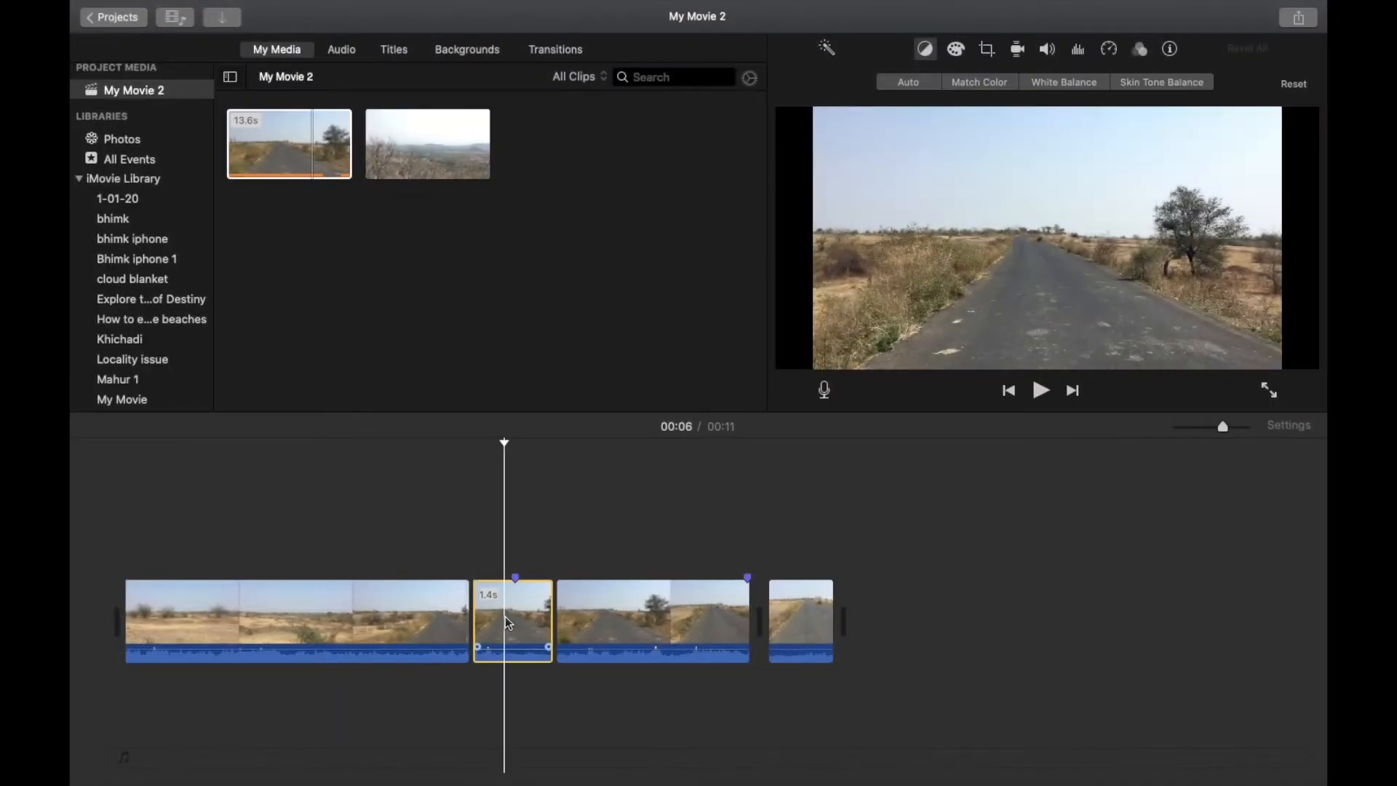
pyautogui.press('shift+super+e')
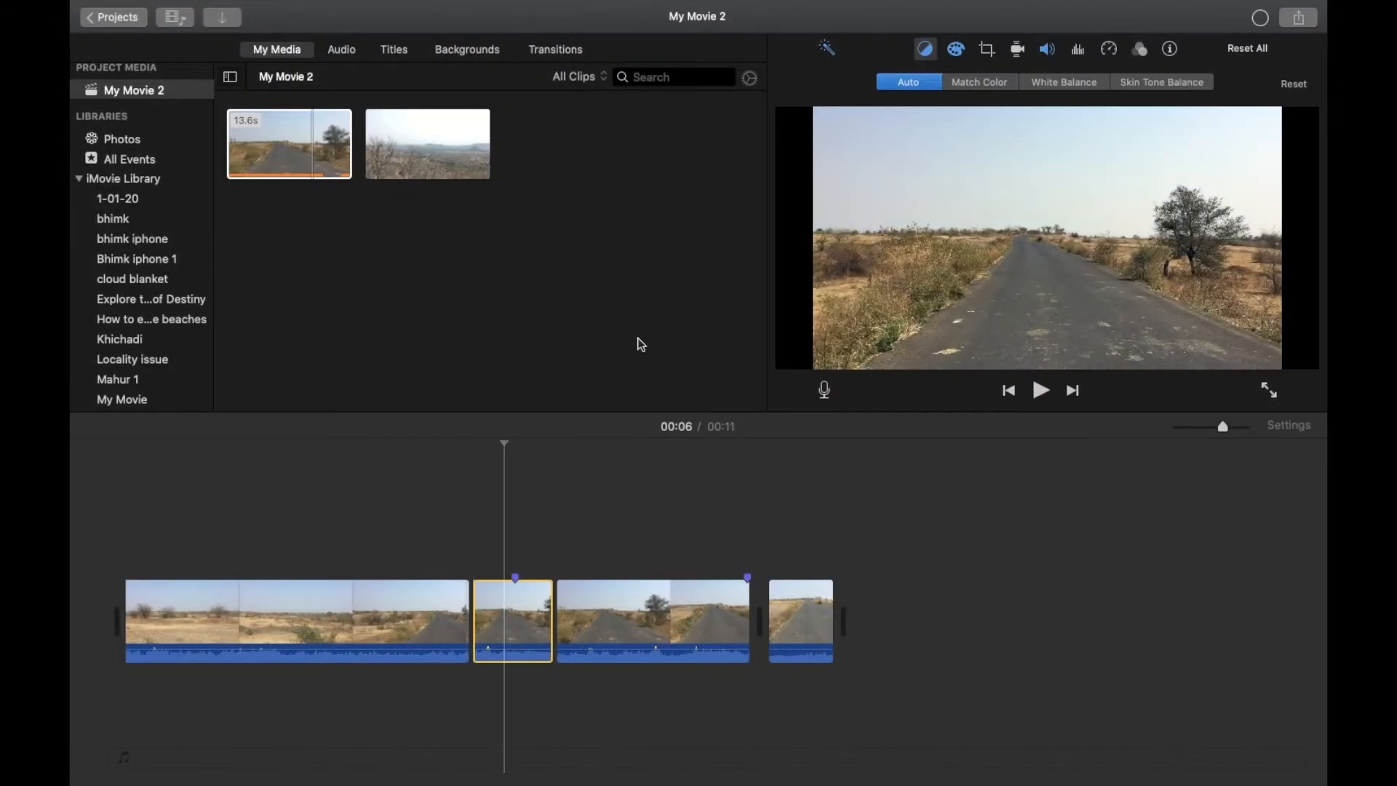
pyautogui.click(1306, 85)
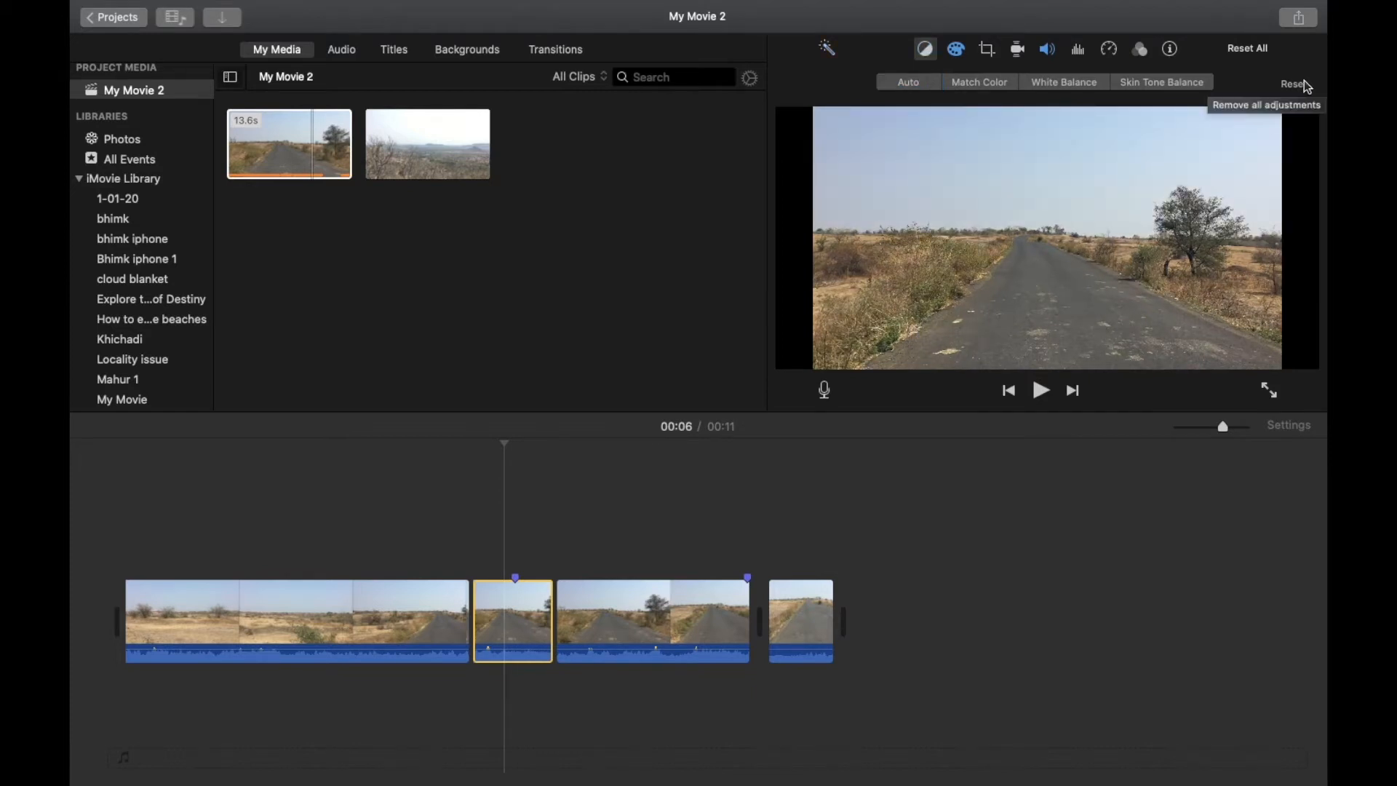
pyautogui.press('super+z')
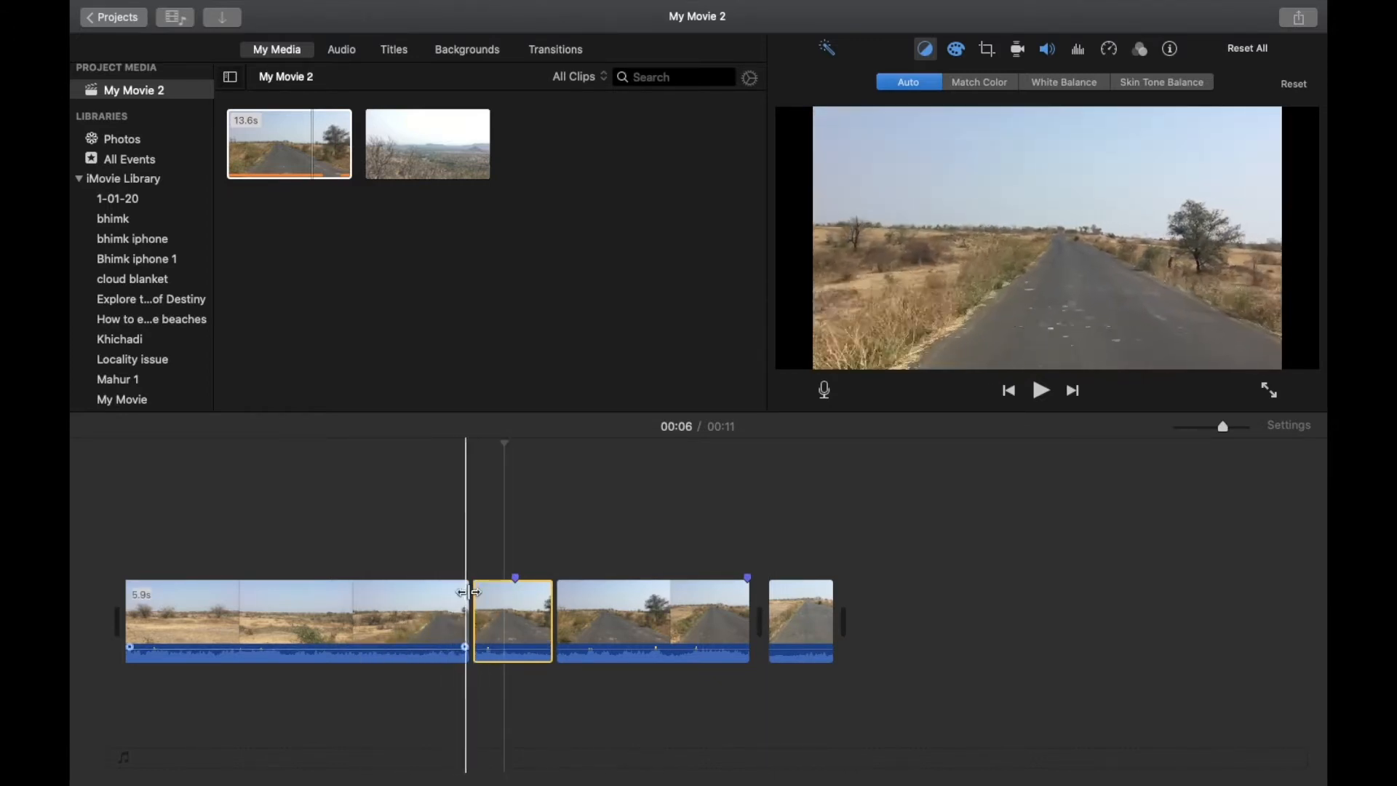
# Reset the color balance of the 1.4 s second timeline clip, and split the third timeline clip at about 8 s.
pyautogui.click(523, 596)
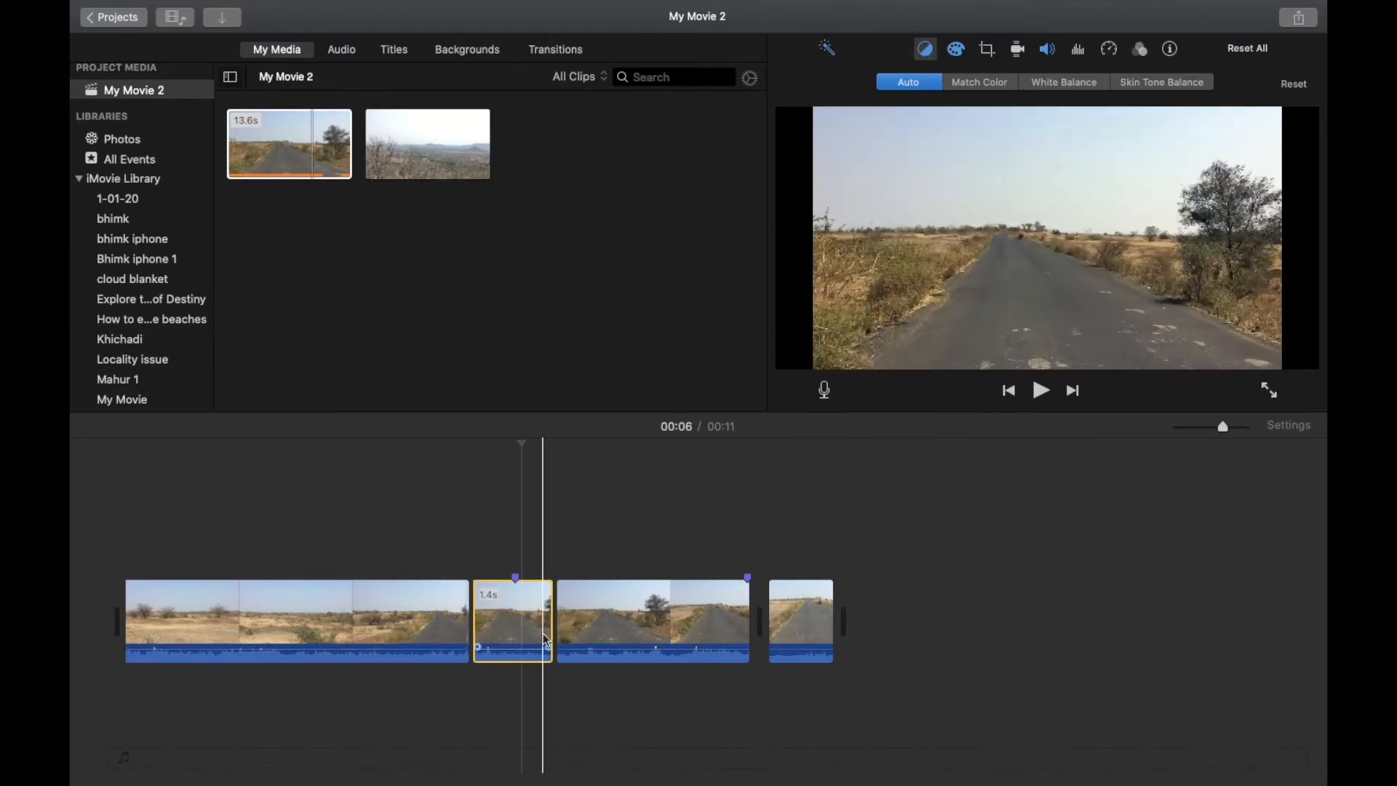
pyautogui.click(1292, 87)
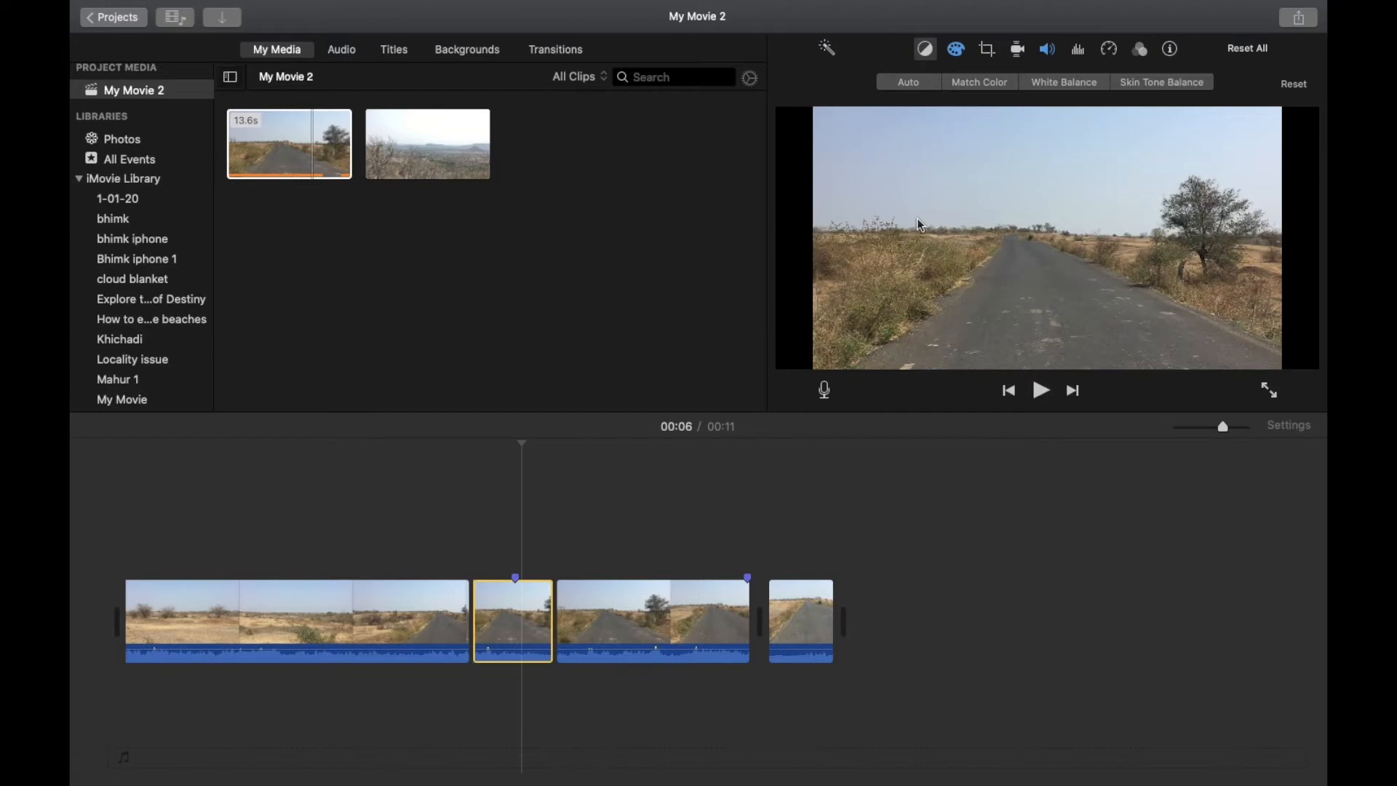
pyautogui.click(650, 618)
pyautogui.press('super+b')
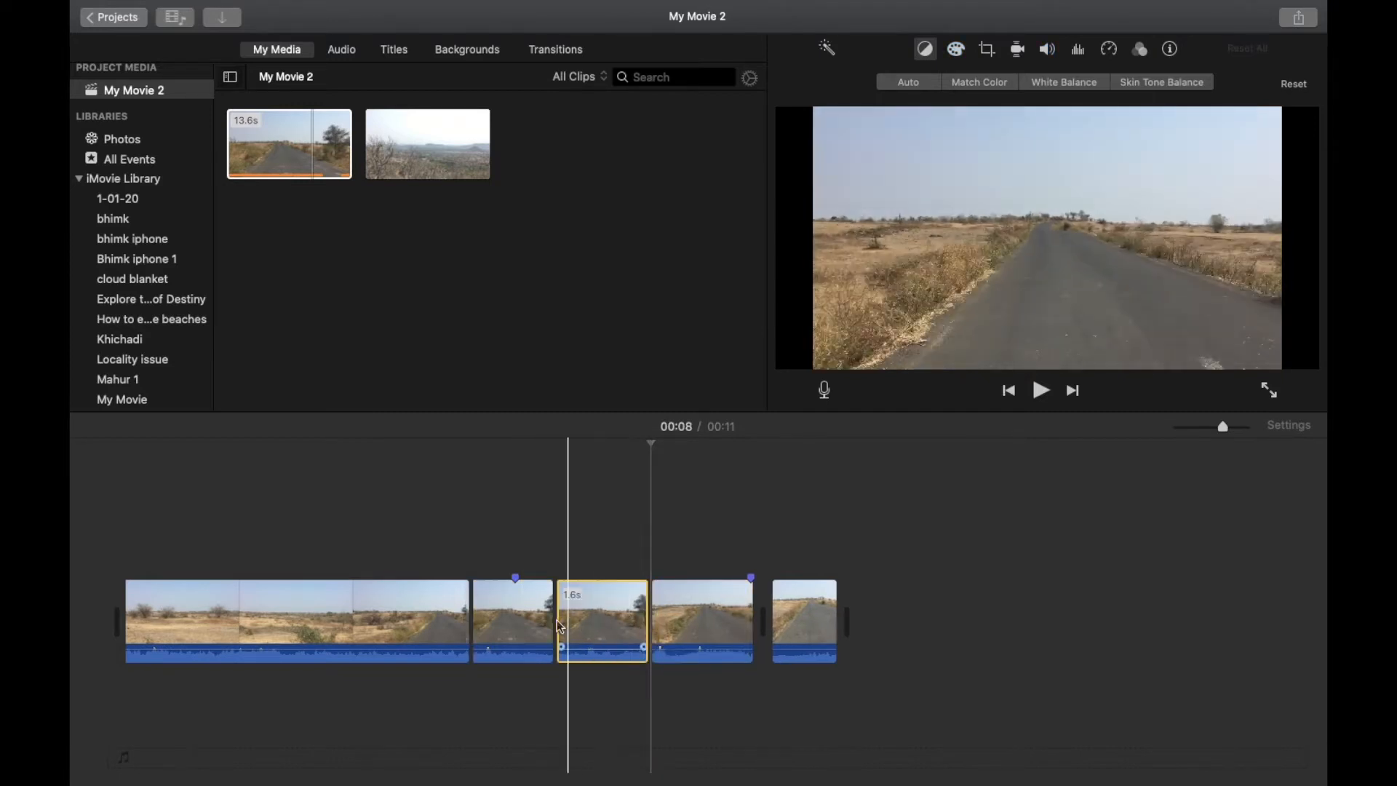
# Enhance the 1.4 s second timeline clip automatically, and reset its color balance.
pyautogui.click(512, 622)
pyautogui.press('shift+super+e')
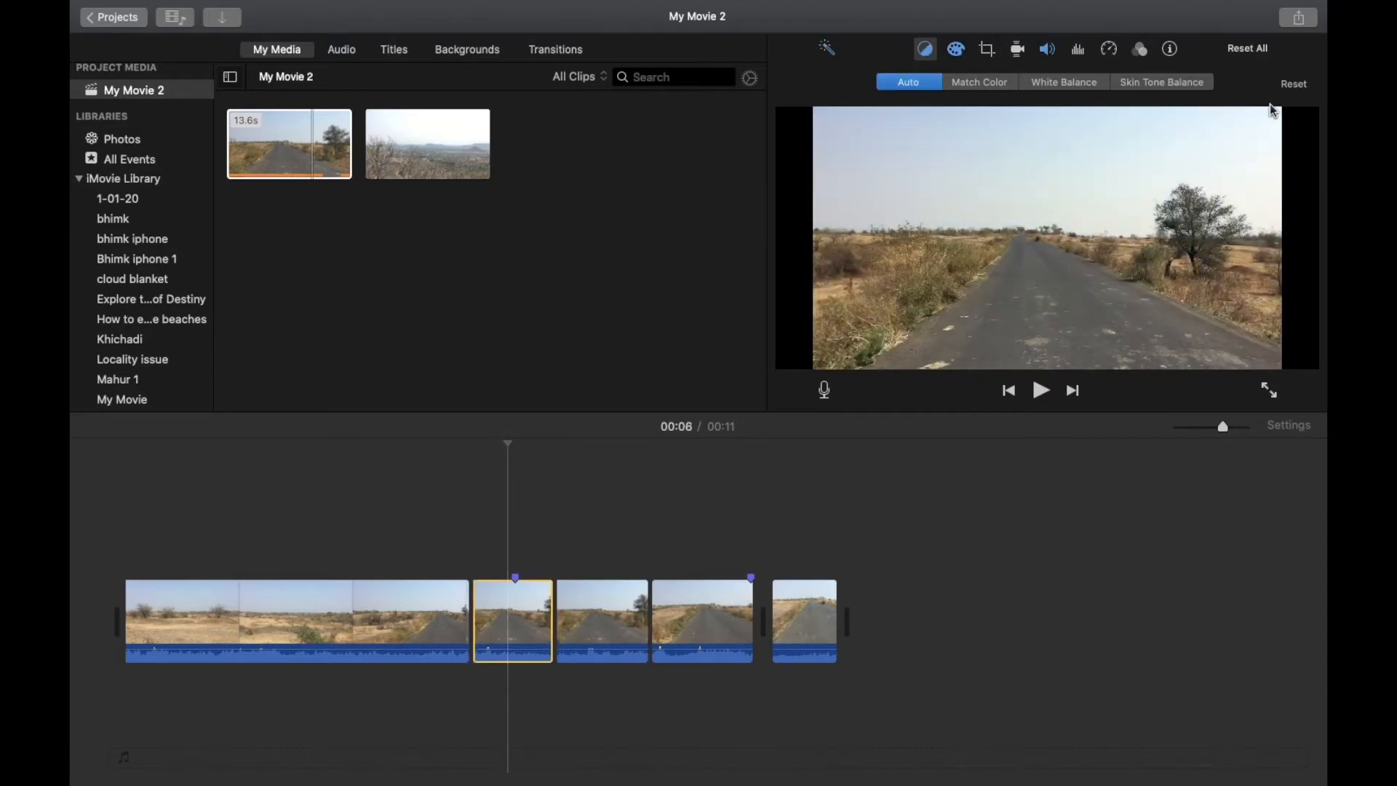
pyautogui.click(1291, 87)
# Delete every timeline clip except the 1.4 s second one.
pyautogui.keyDown('super'); pyautogui.click(691, 607); pyautogui.keyUp('super')
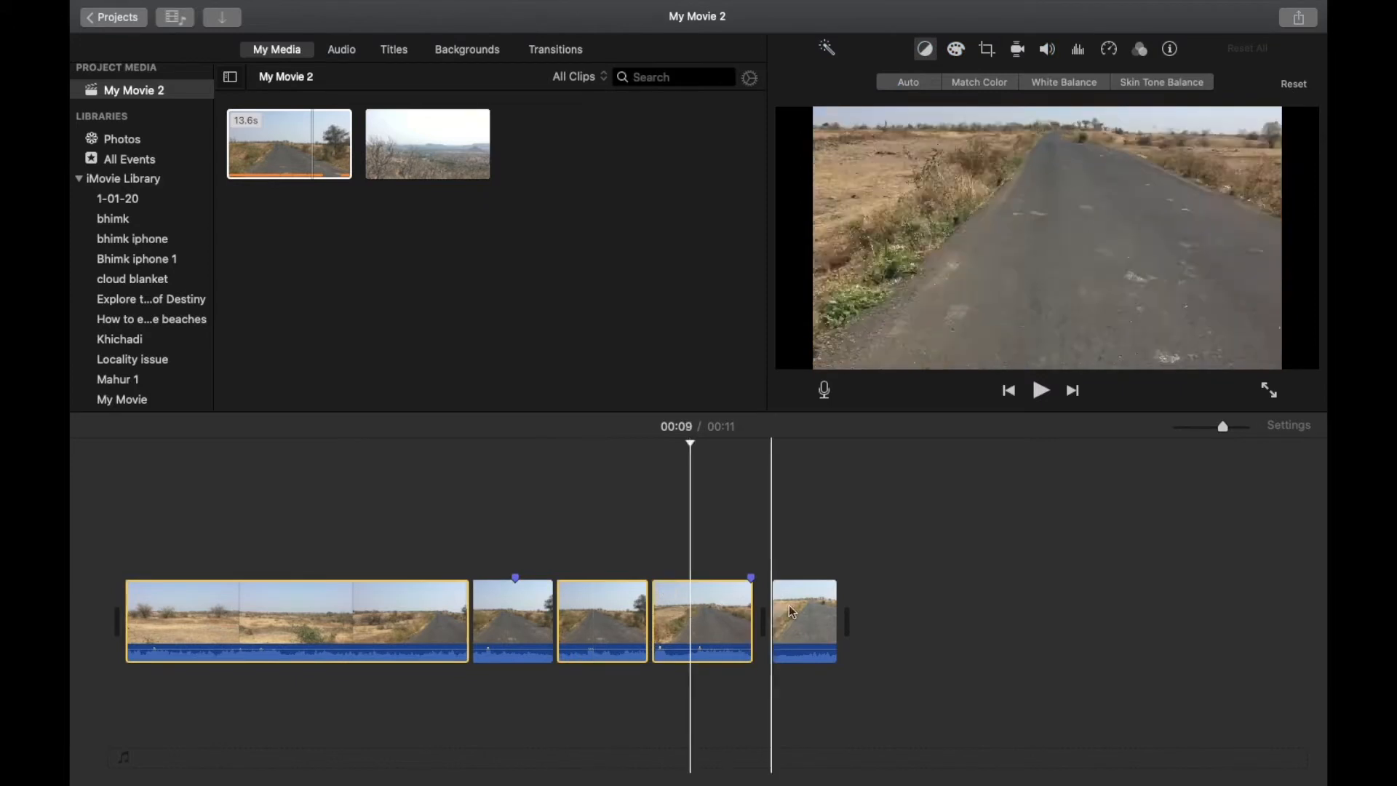
pyautogui.keyDown('super'); pyautogui.click(796, 606); pyautogui.keyUp('super')
pyautogui.press('Delete')
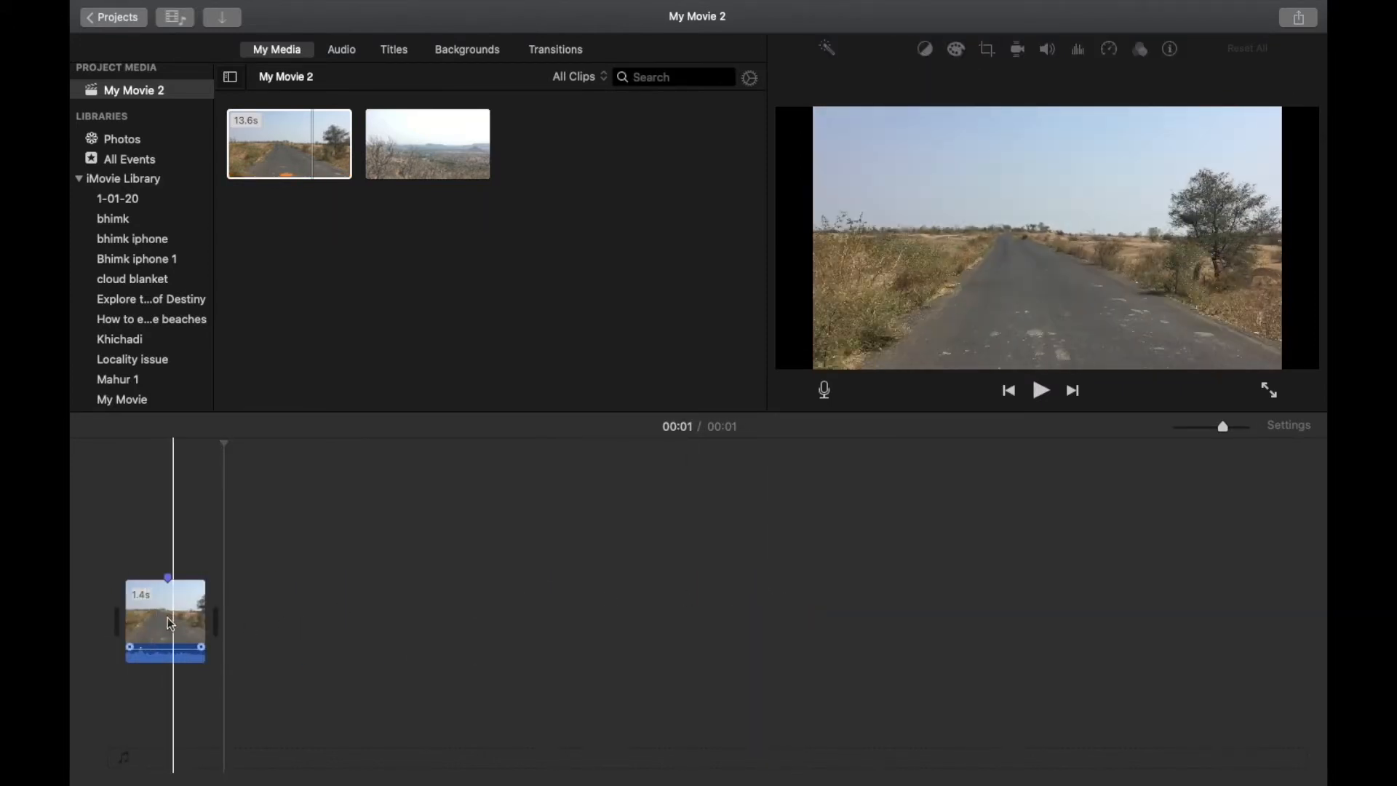
# Preview Match Color on the remaining 1.4 s clip with a mid frame of the 10.6 s landscape clip, cancel it and reset the color balance.
pyautogui.click(161, 614)
pyautogui.click(974, 80)
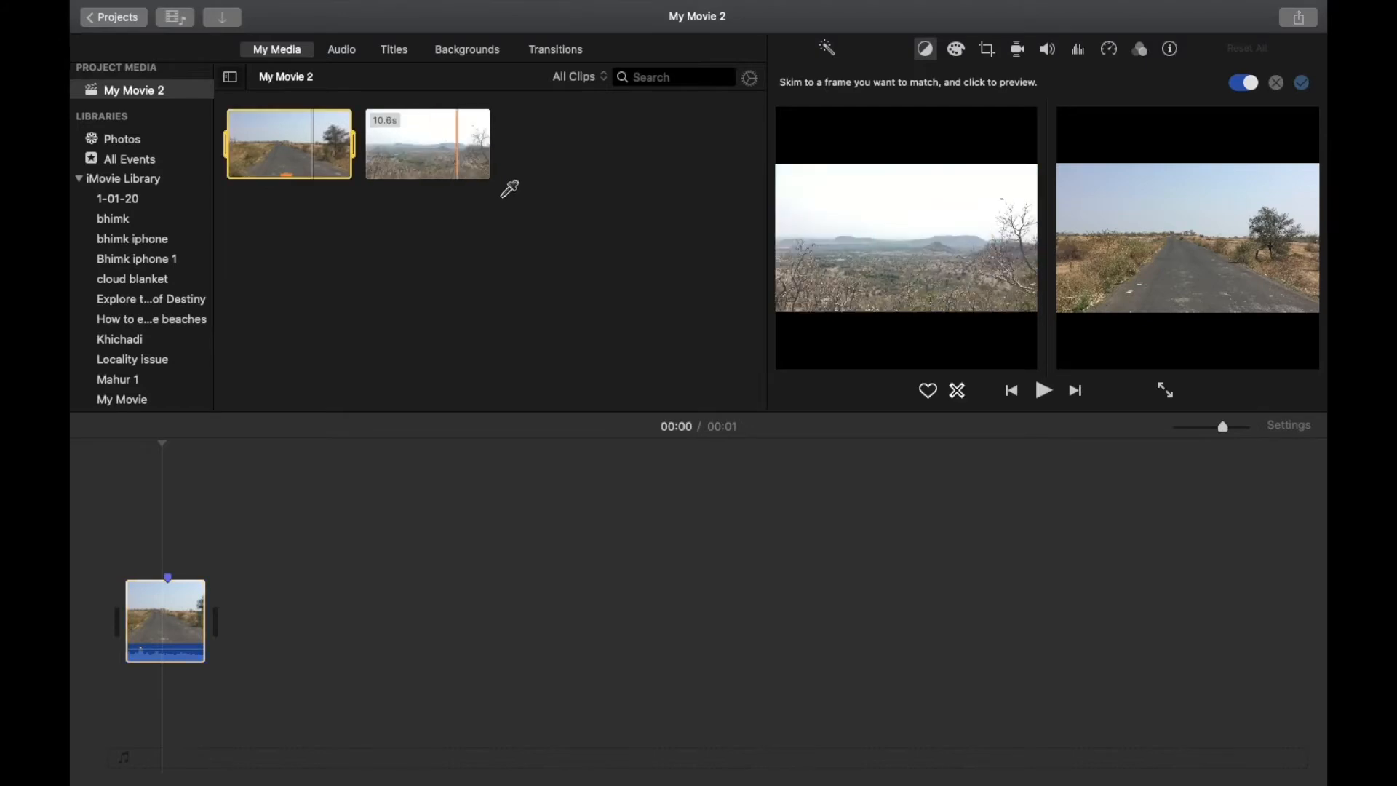
pyautogui.click(421, 132)
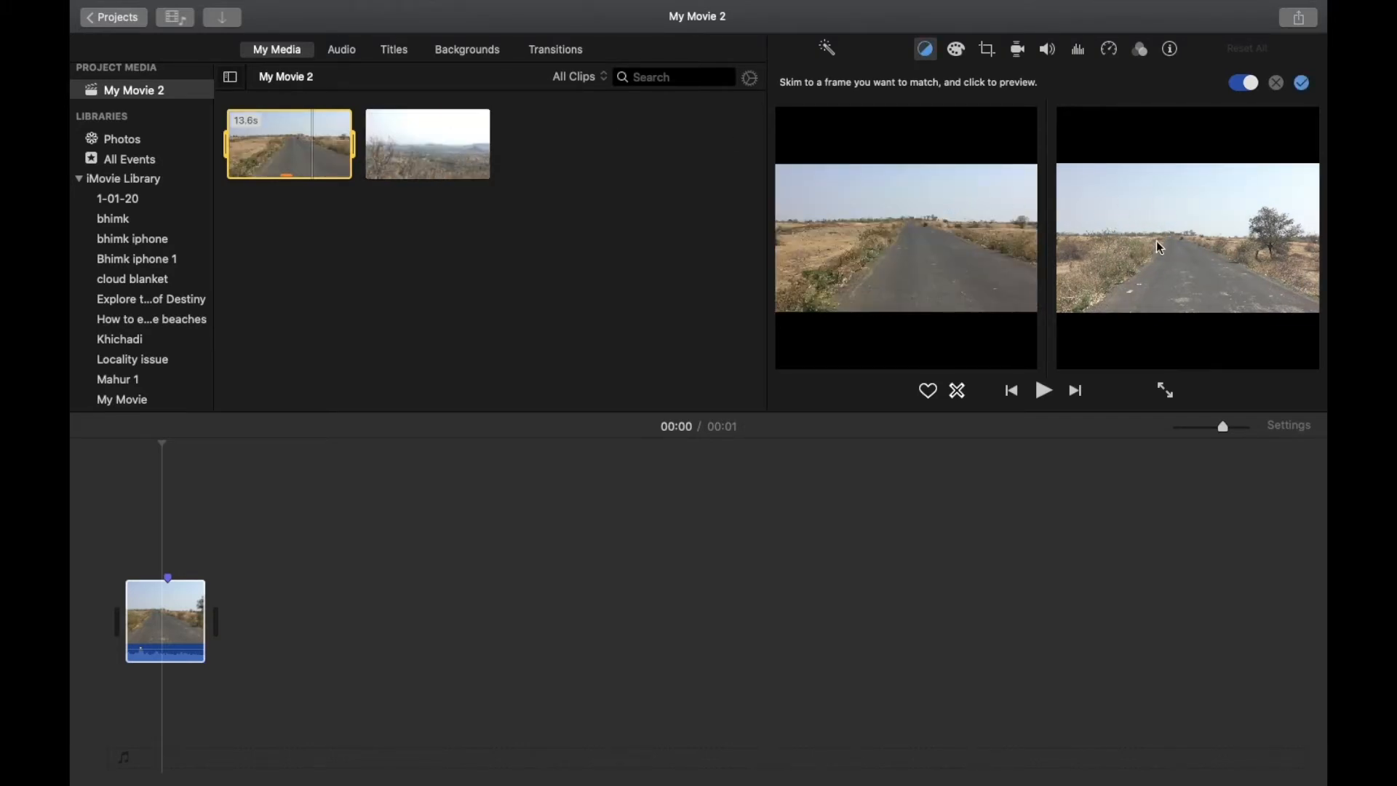
pyautogui.click(1275, 83)
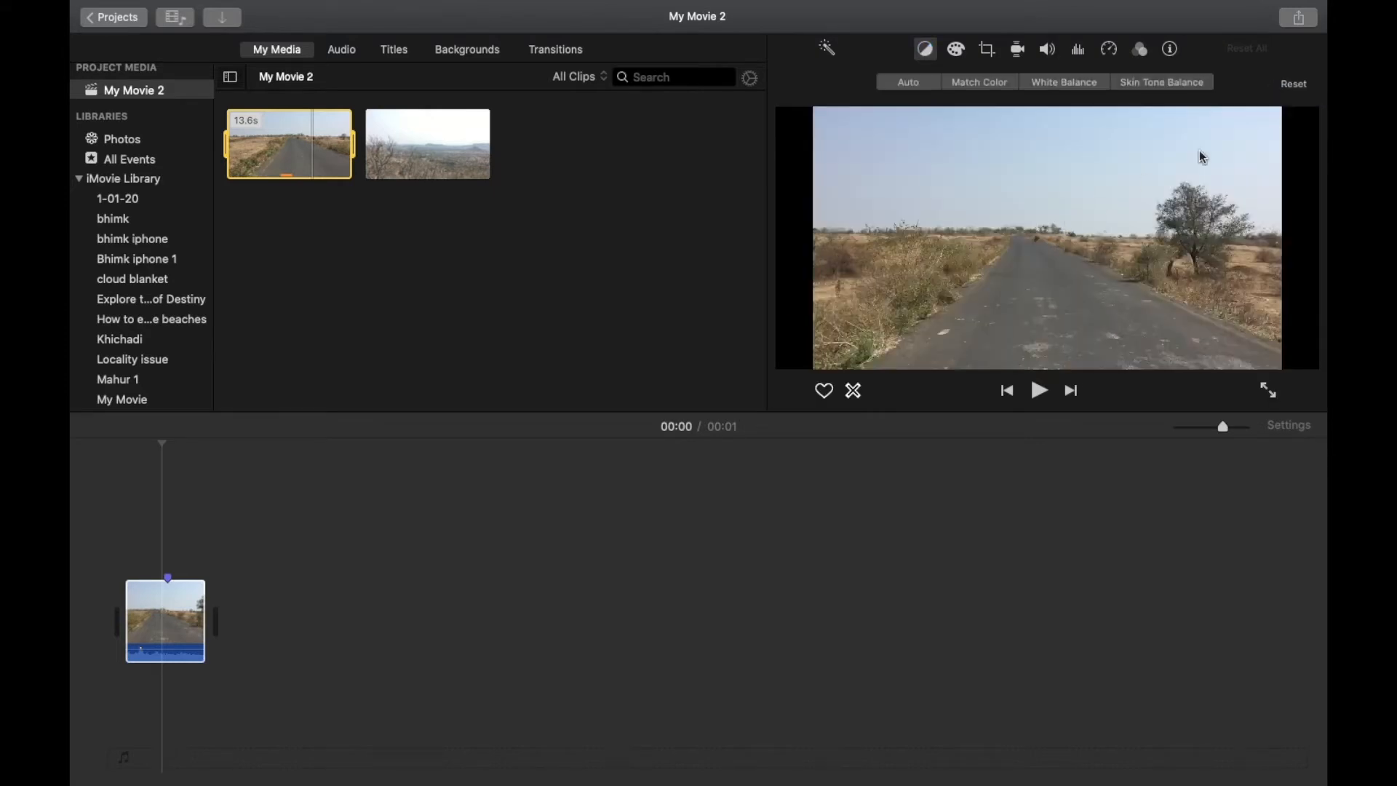
pyautogui.click(1295, 86)
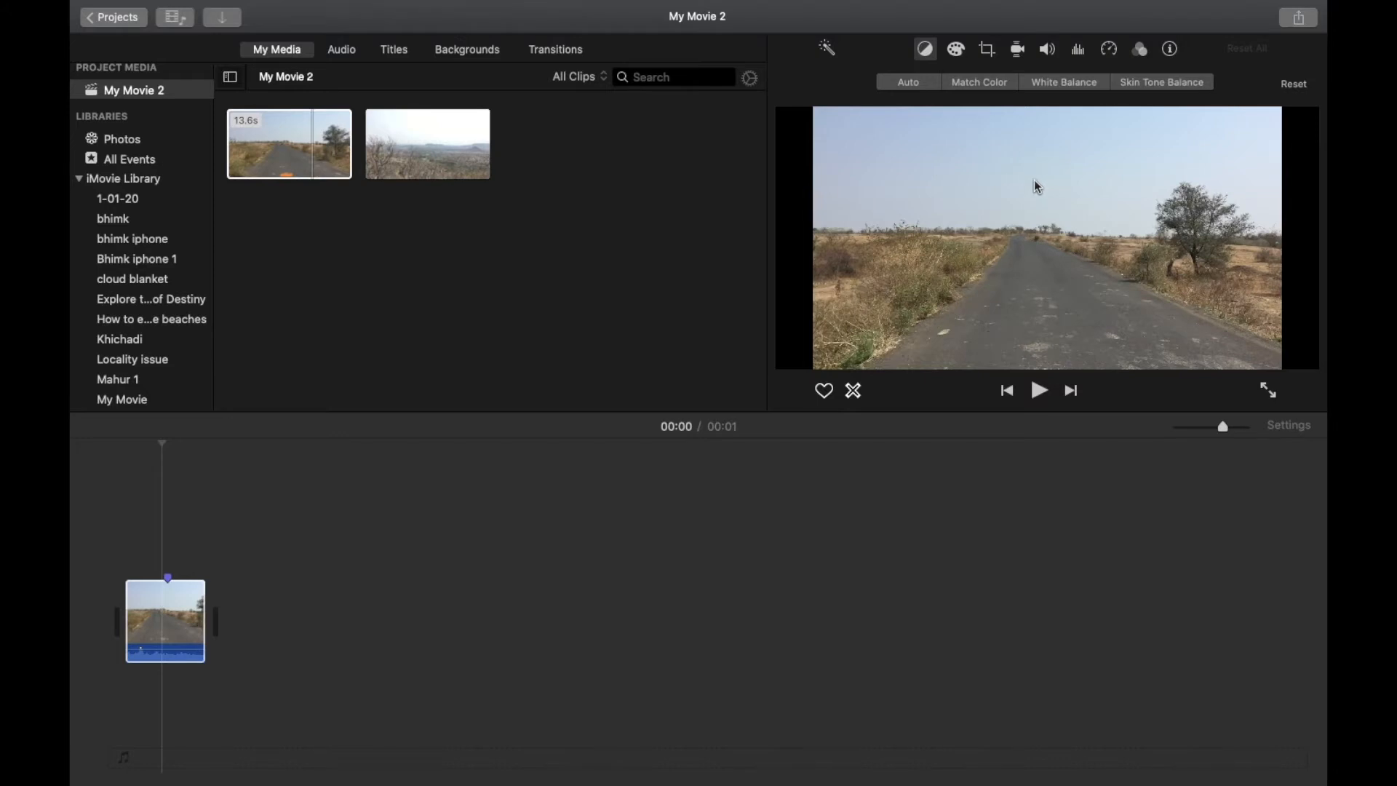
# Try Match Color on the 1.4 s clip with a later frame of the 10.6 s landscape clip, and leave the matching tool.
pyautogui.click(968, 85)
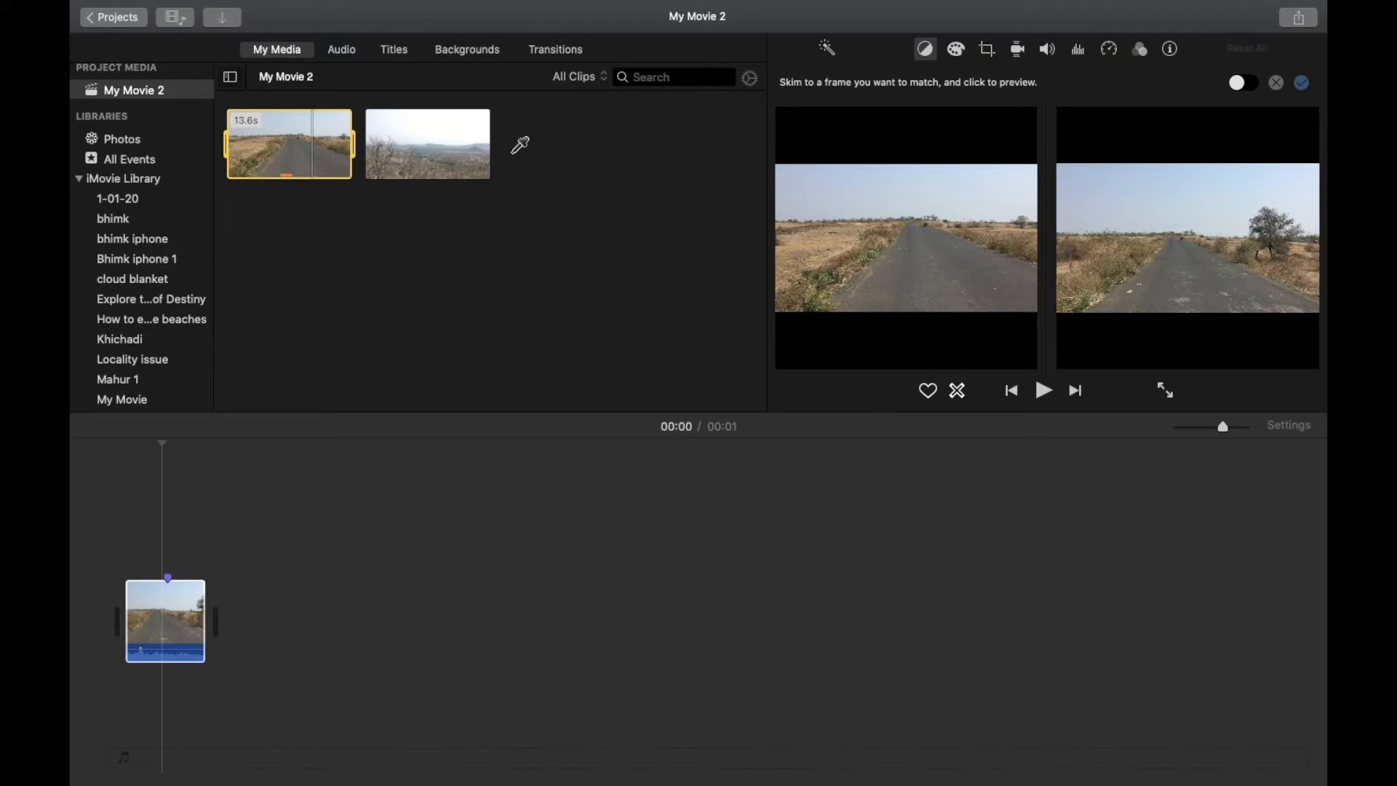
pyautogui.click(458, 121)
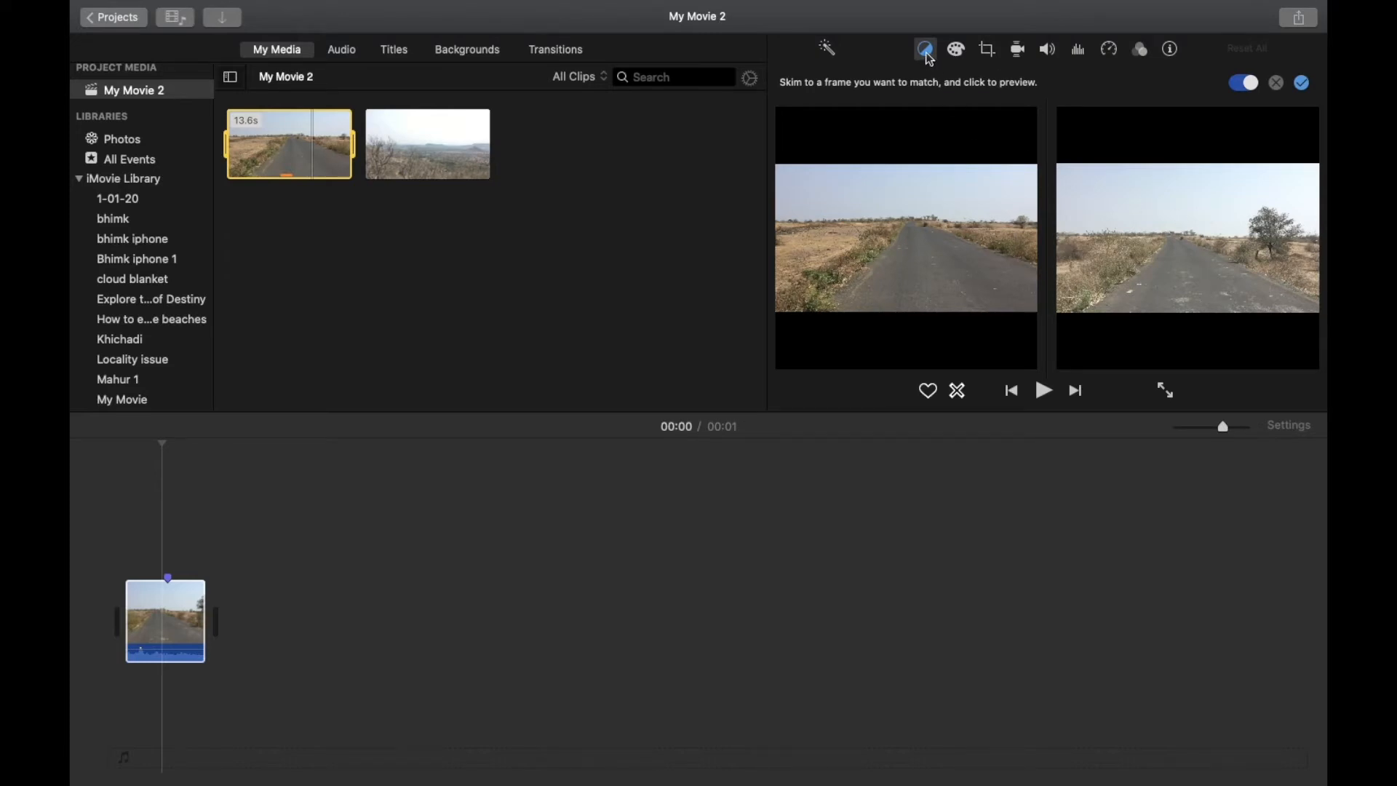
pyautogui.click(1303, 83)
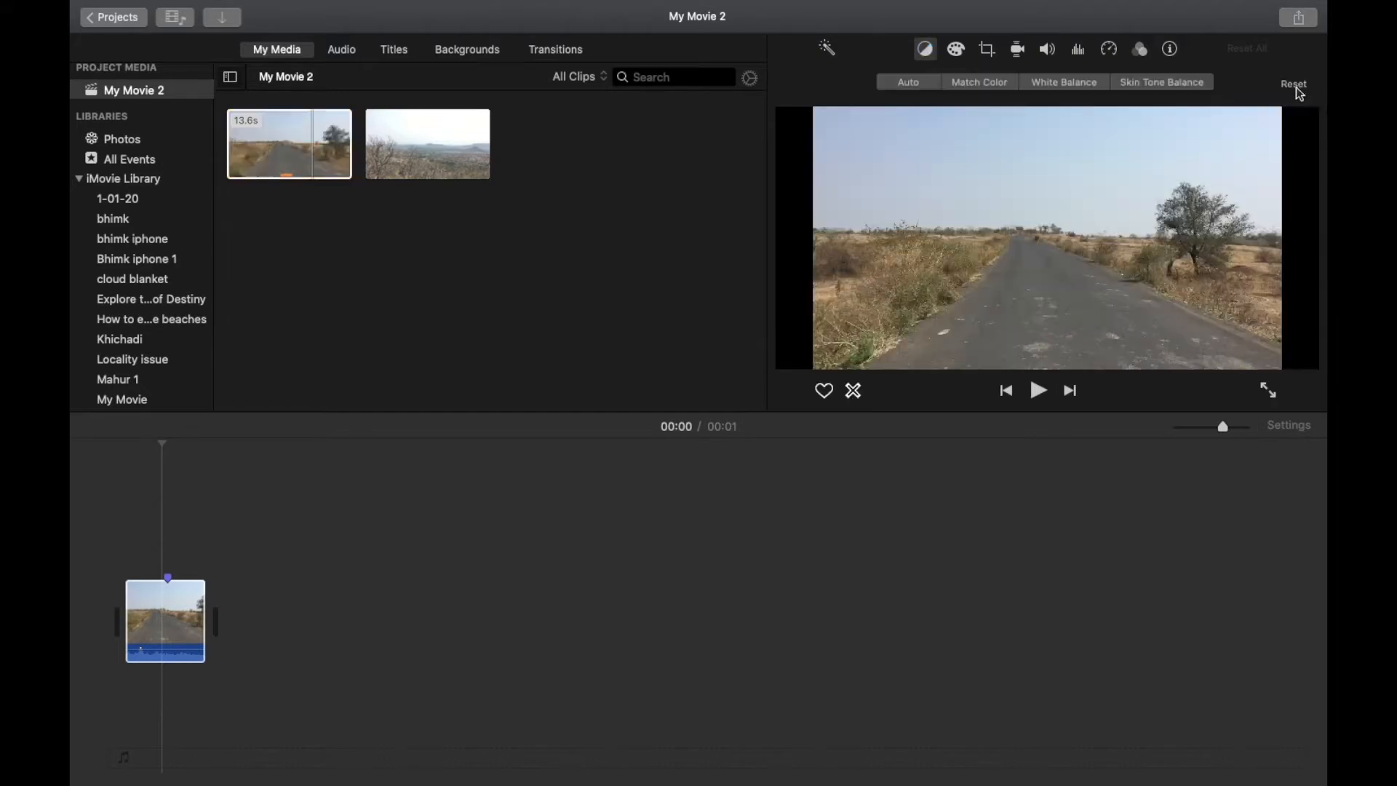
pyautogui.click(981, 82)
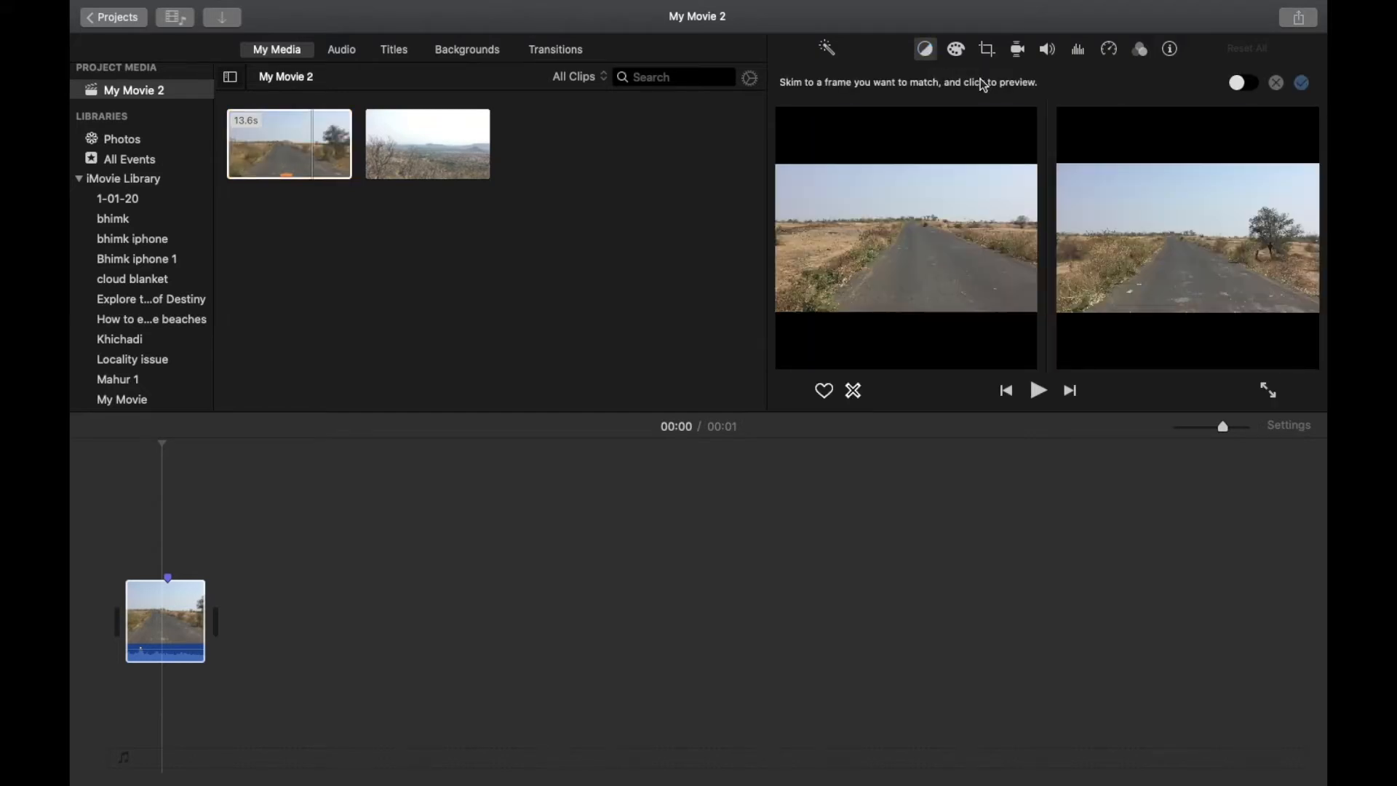
pyautogui.click(931, 48)
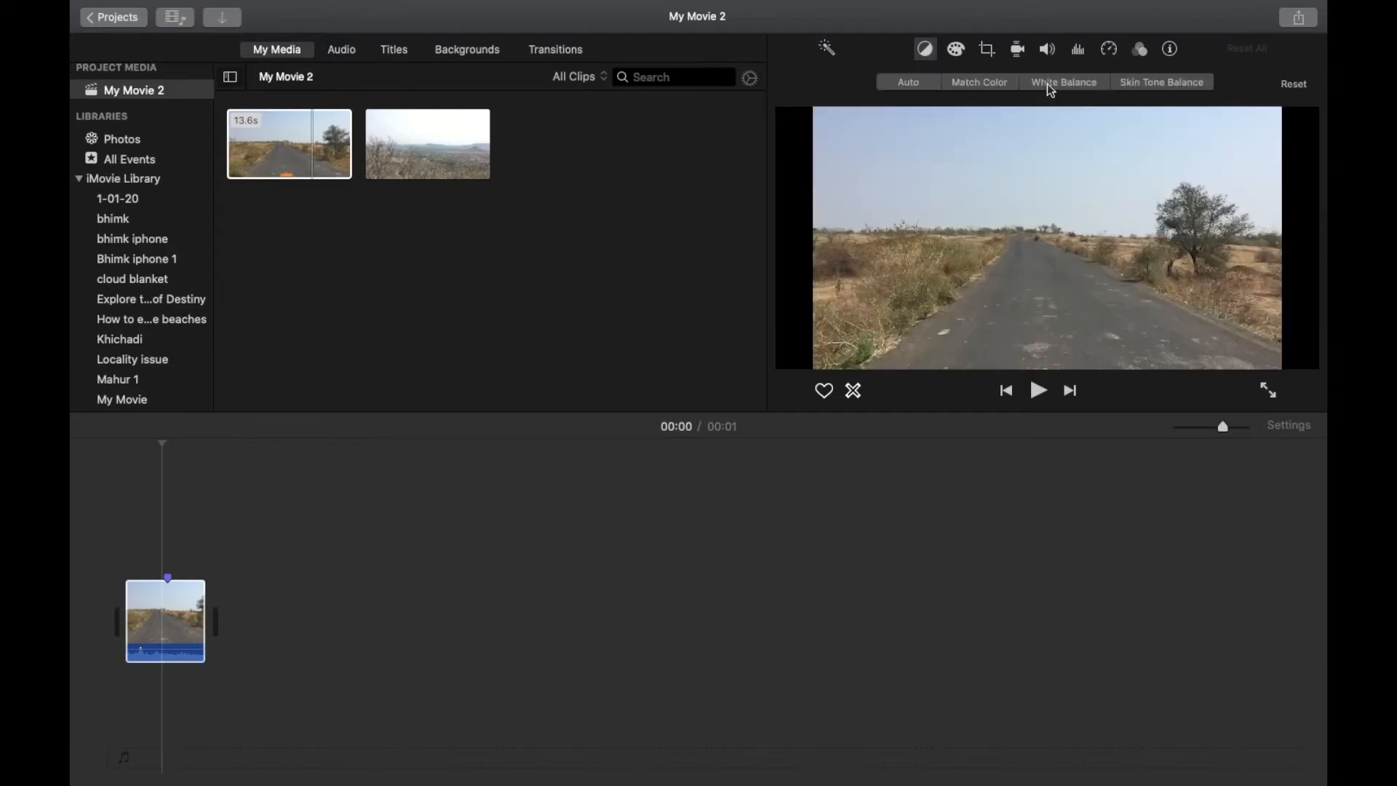
# Preview White Balance on the 1.4 s clip by sampling the dry roadside grass, and cancel it.
pyautogui.click(1048, 86)
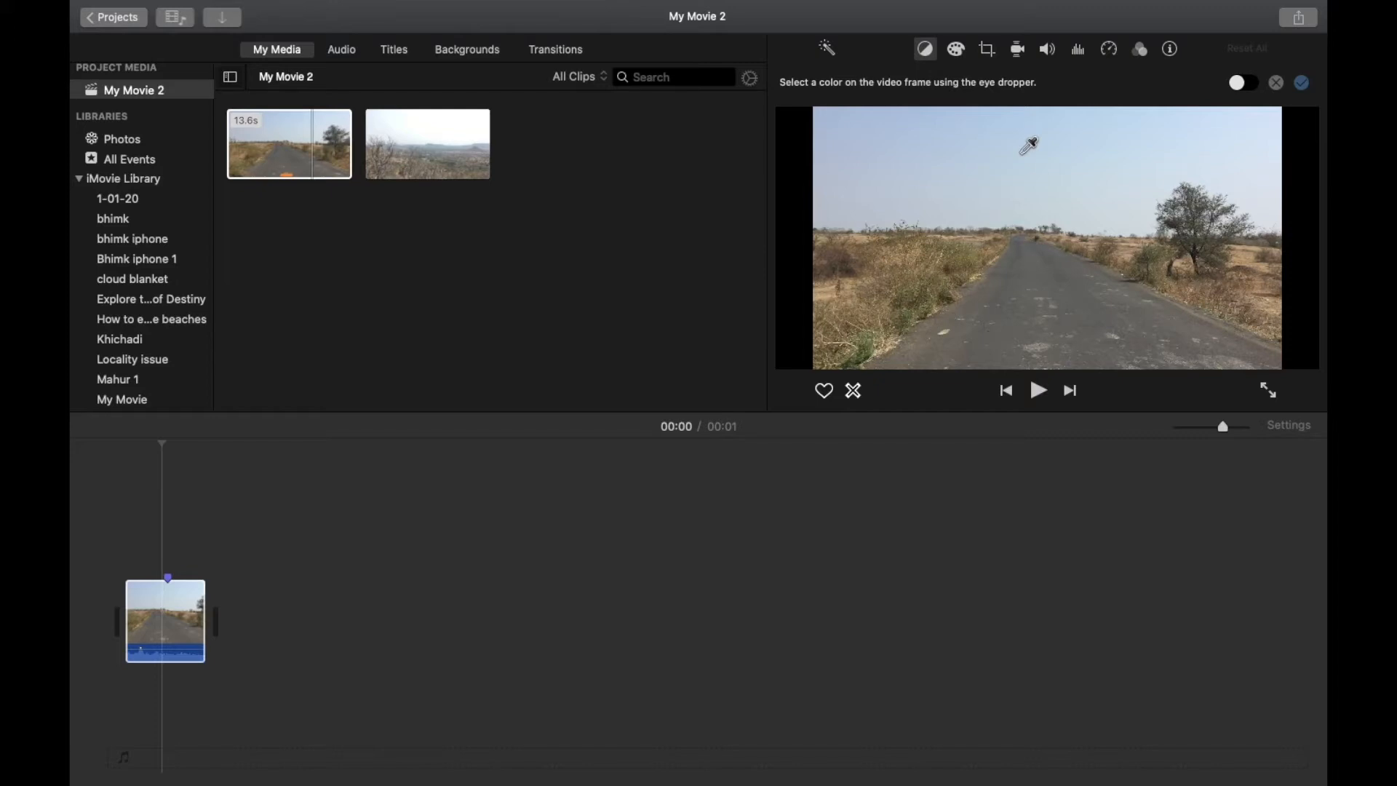
pyautogui.click(900, 247)
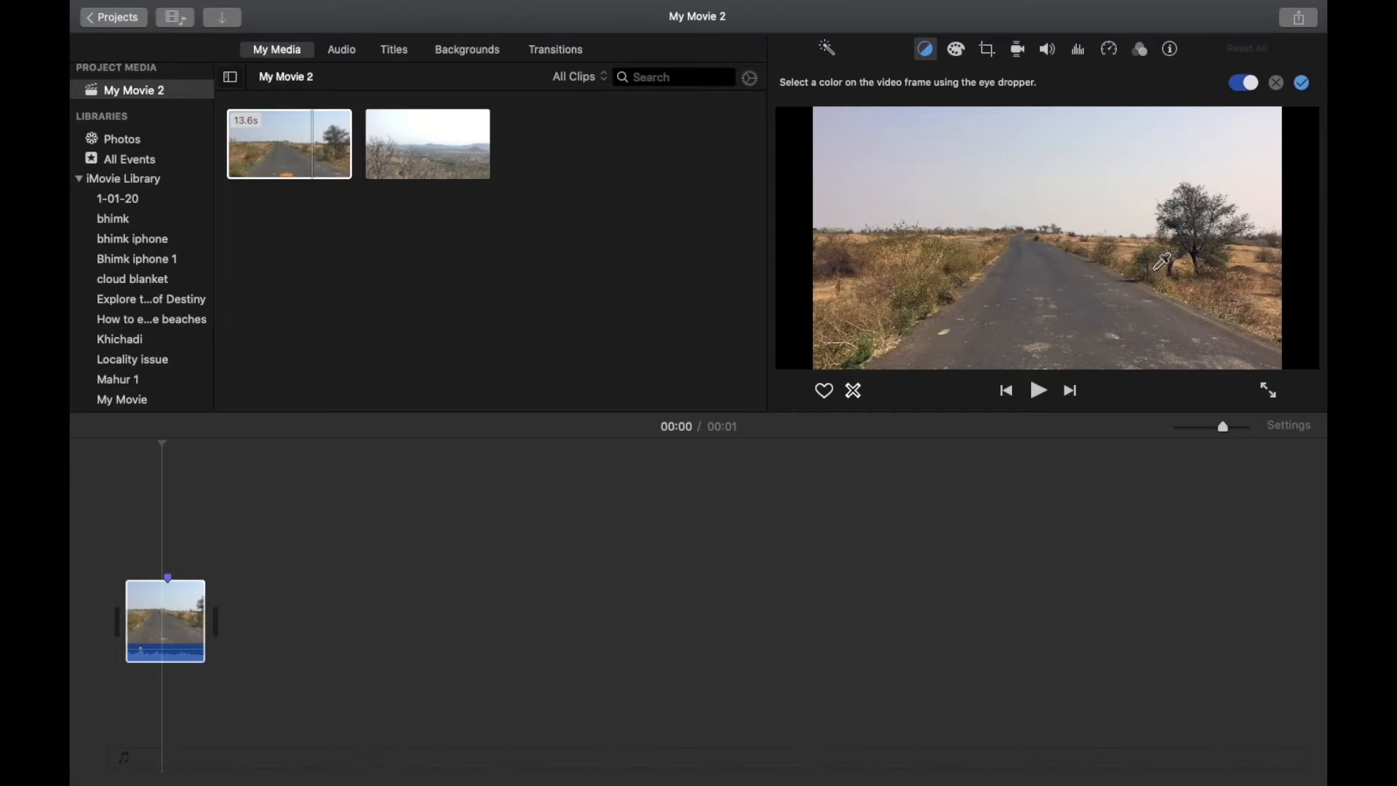
pyautogui.click(1278, 83)
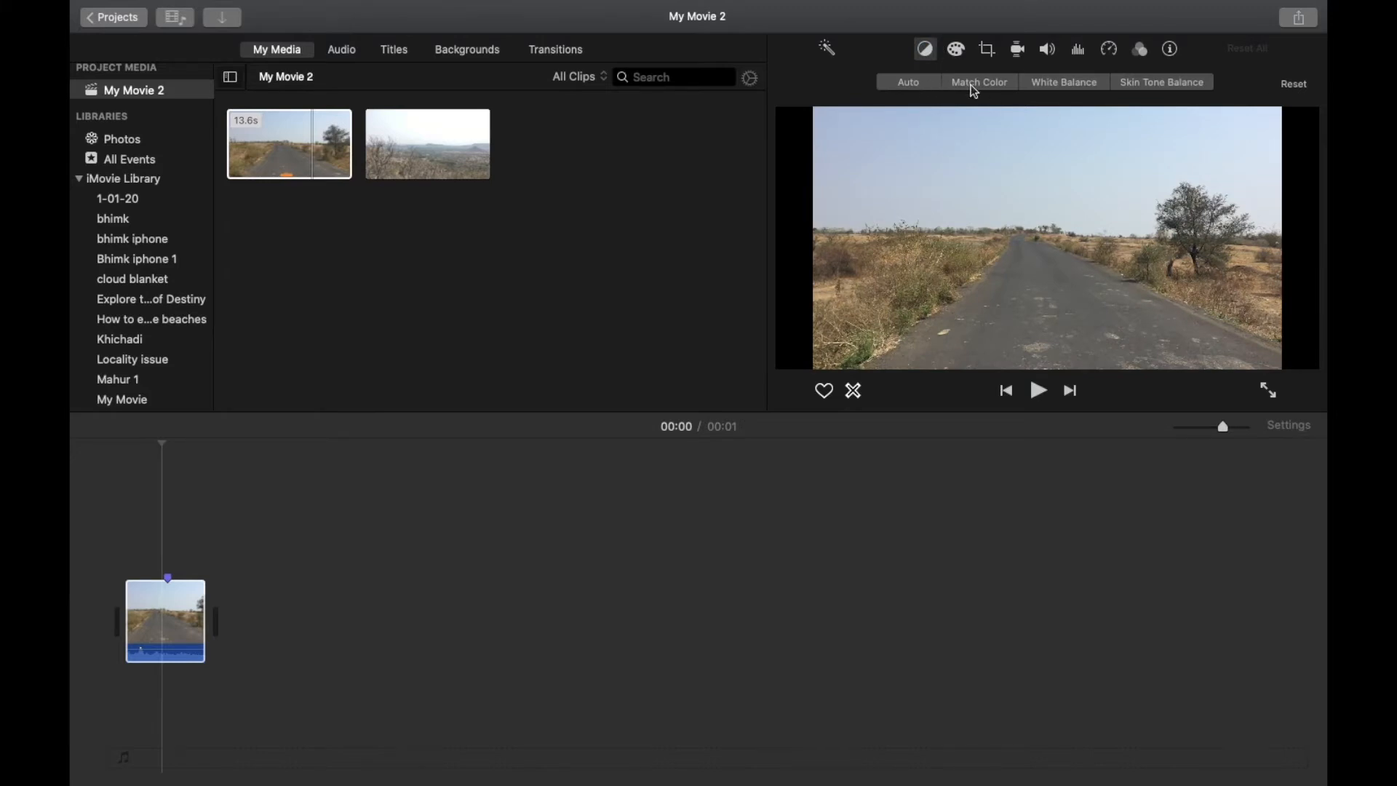
# Preview Skin Tone Balance on the 1.4 s clip by sampling the road surface, and cancel it.
pyautogui.click(1167, 84)
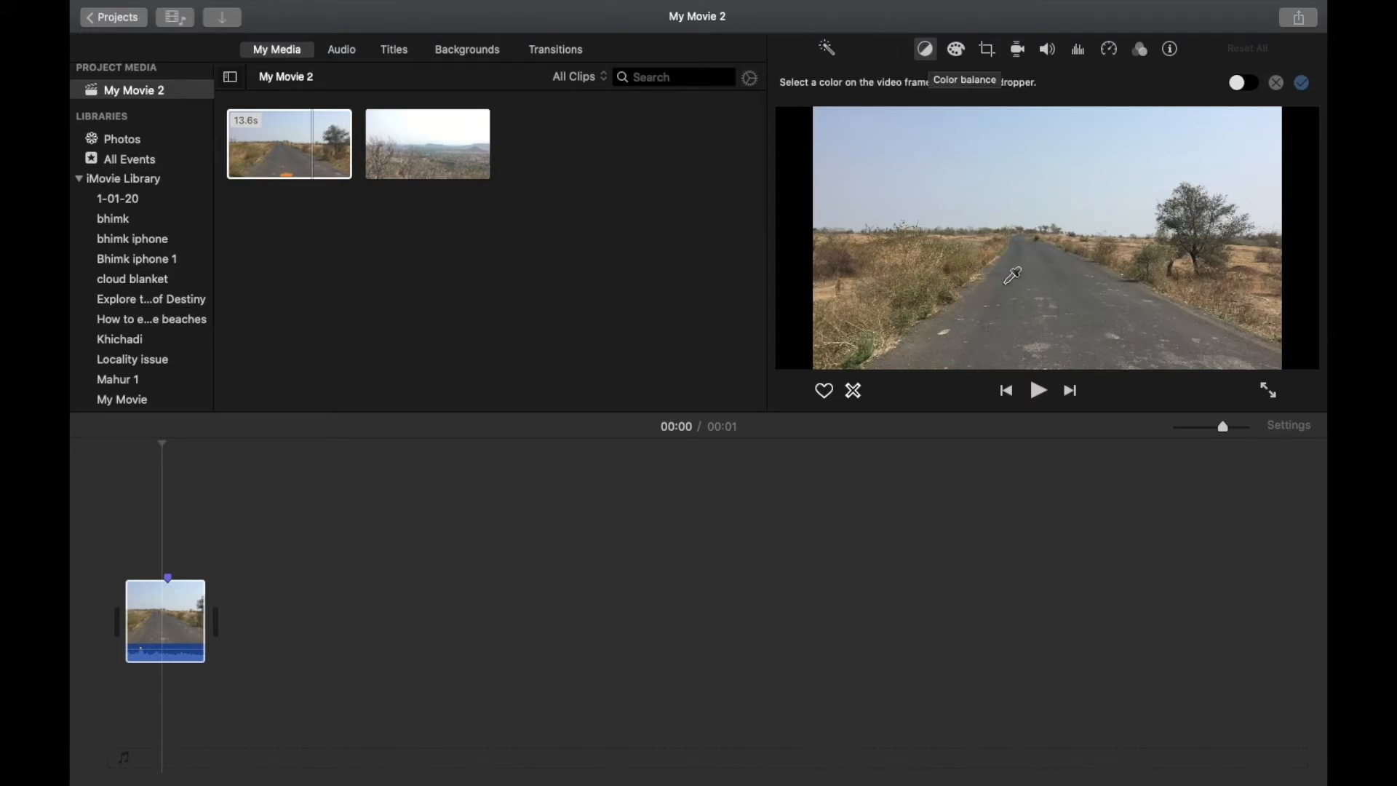
pyautogui.click(1068, 315)
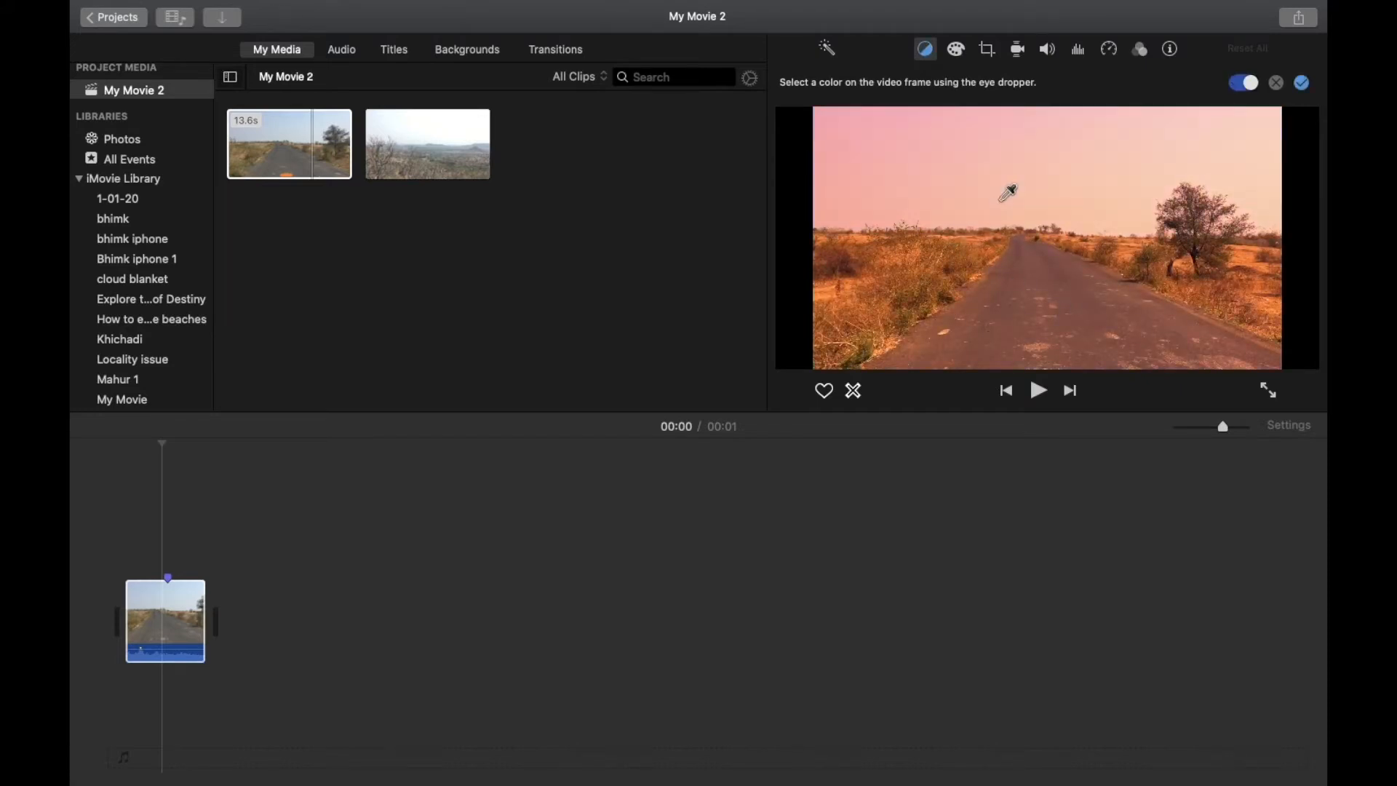
pyautogui.click(1276, 83)
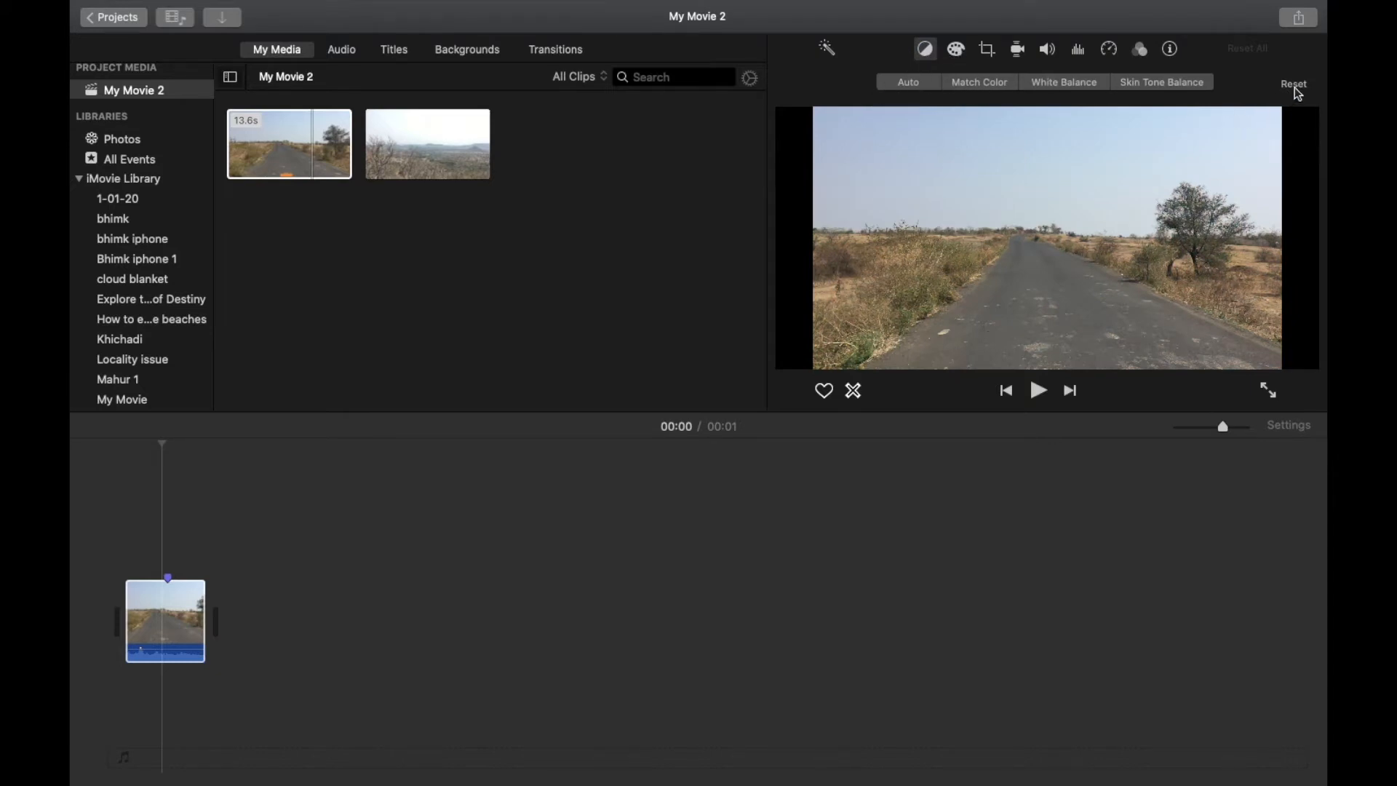
# With the color correction controls shown, enhance the 1.4 s clip automatically twice, resetting all adjustments after each trial.
pyautogui.click(956, 51)
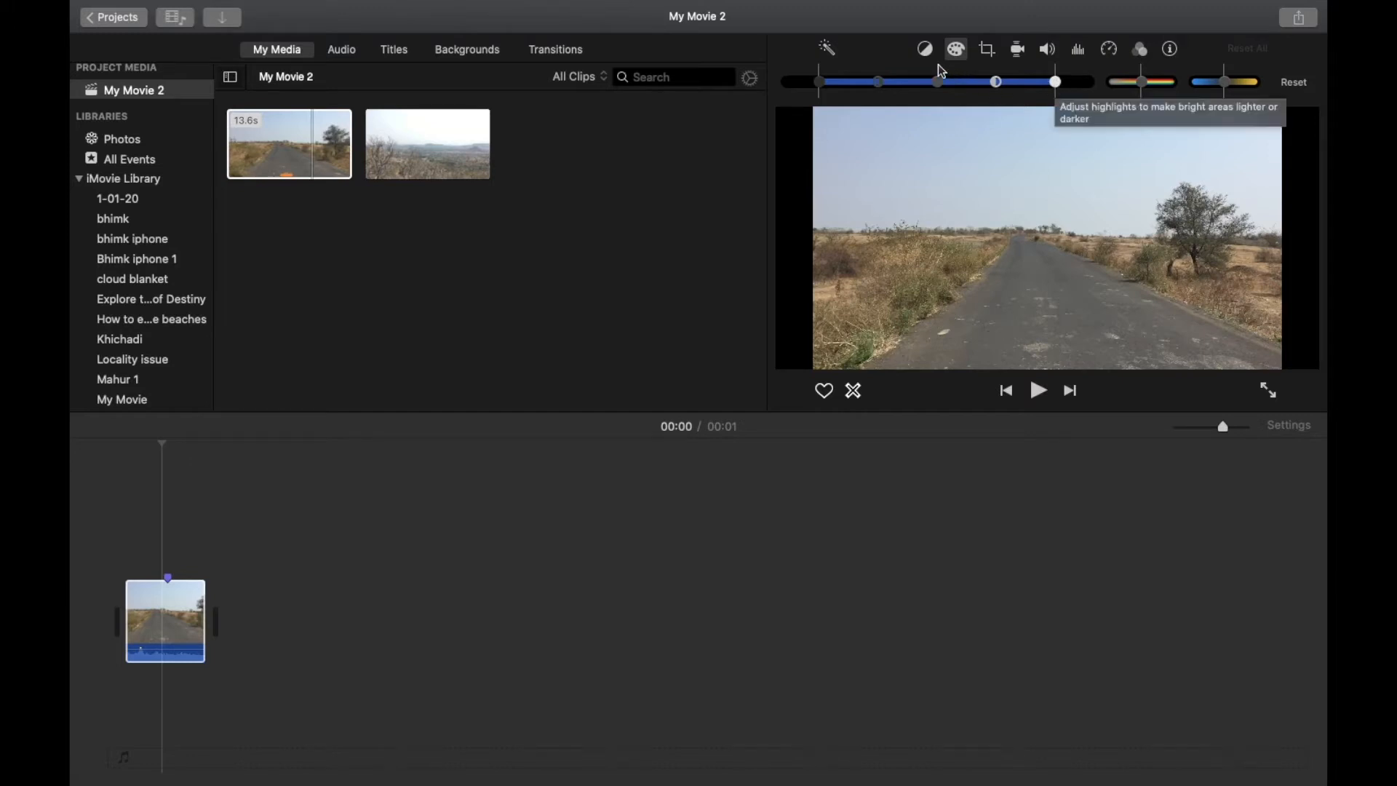
pyautogui.click(829, 51)
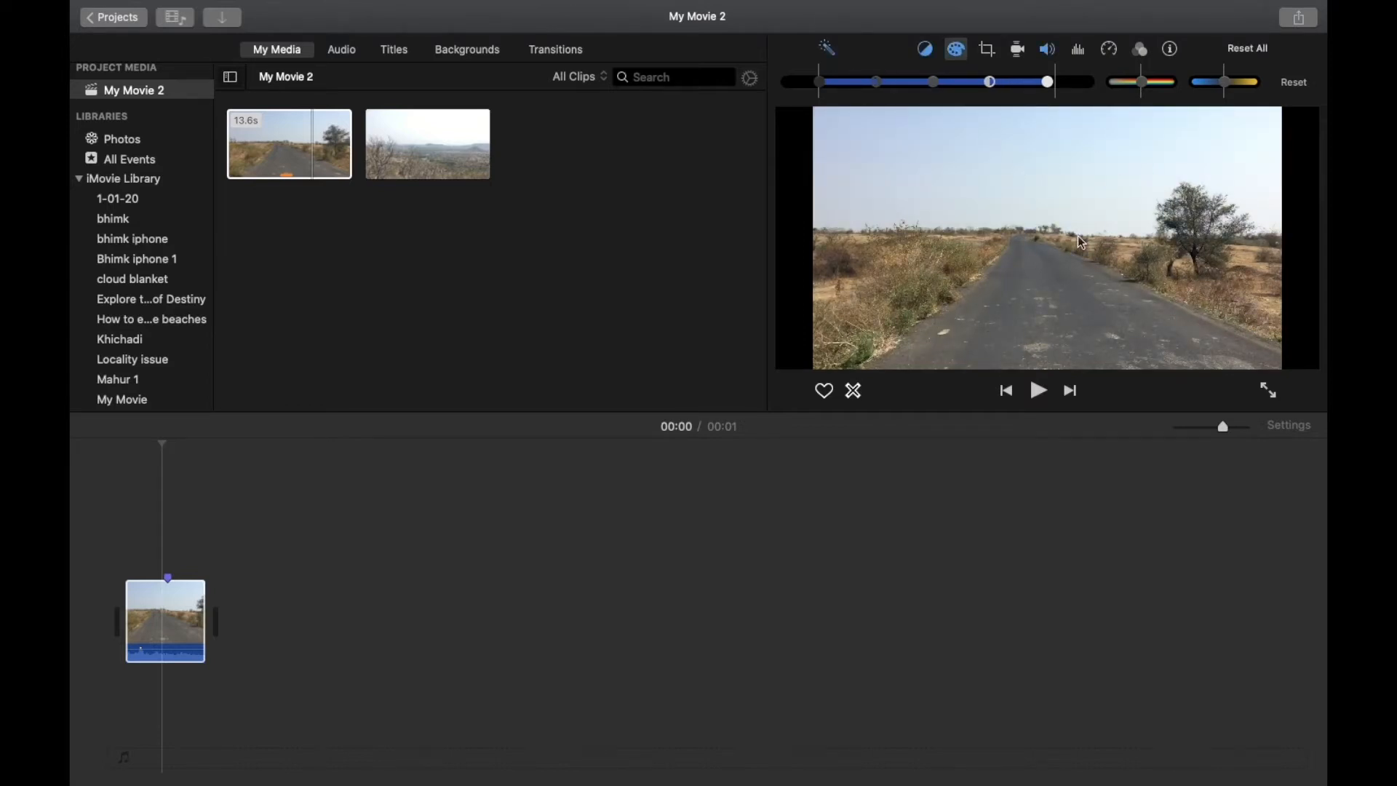
pyautogui.click(1295, 85)
pyautogui.click(1260, 49)
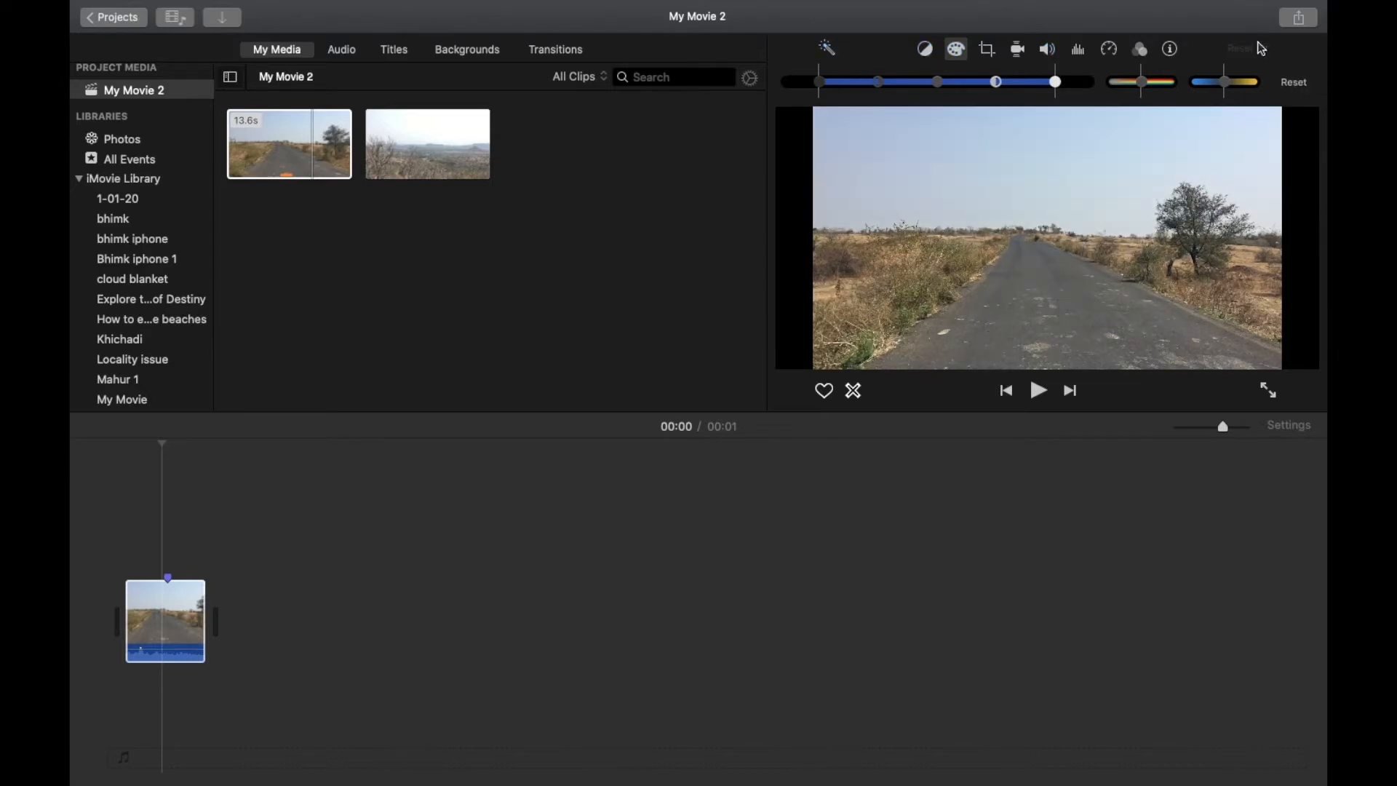
pyautogui.click(828, 50)
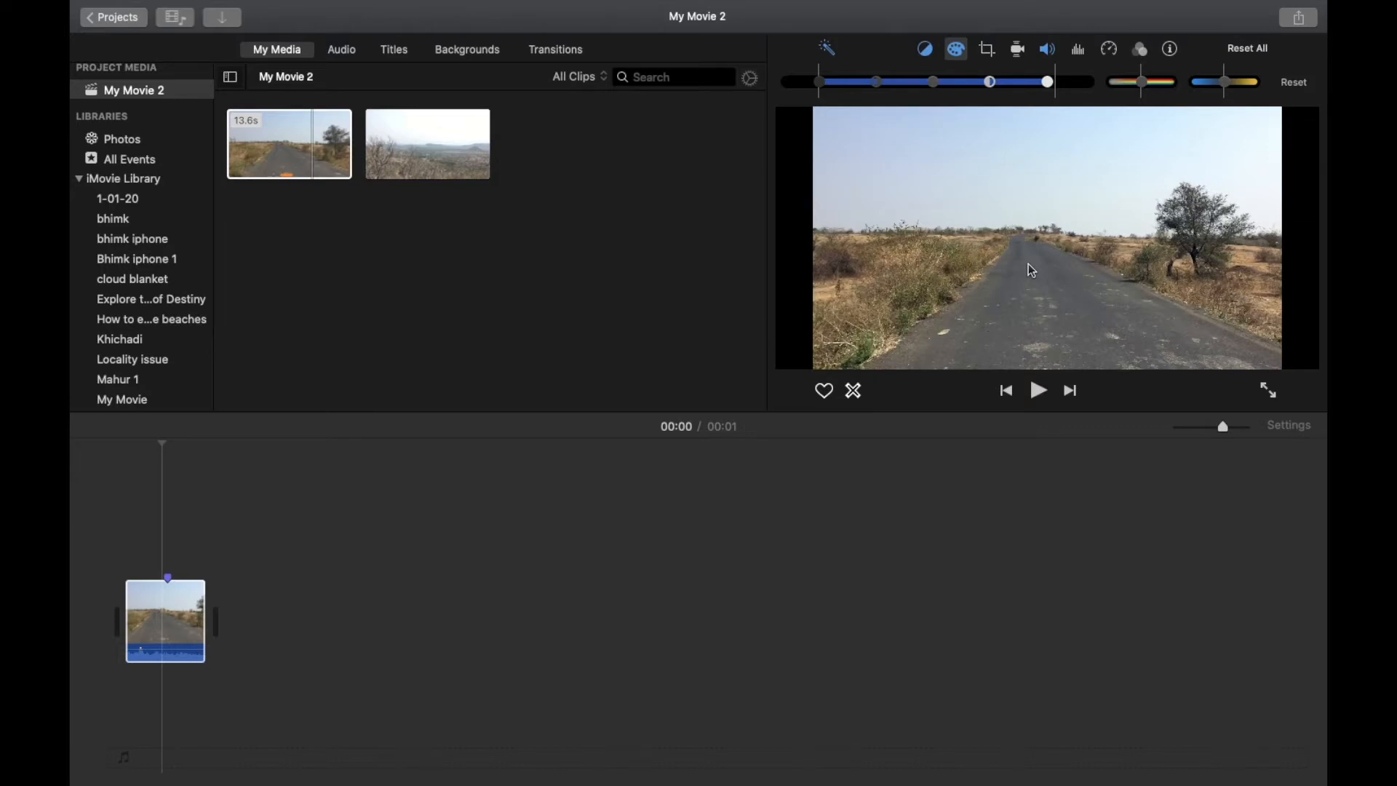
pyautogui.click(1247, 49)
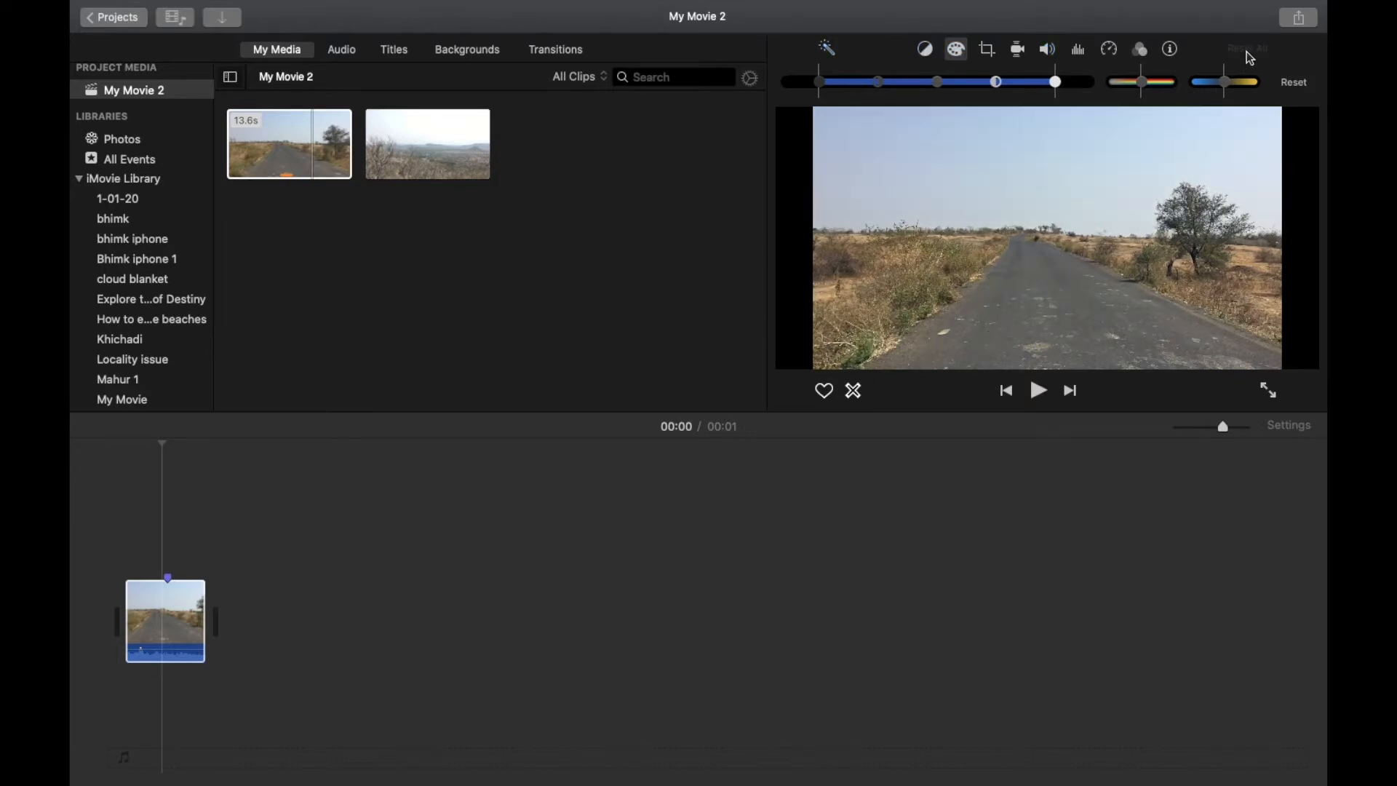
# Raise the 1.4 s clip's highlights and saturation, try its color temperature, and reset the color correction.
pyautogui.click(1056, 82)
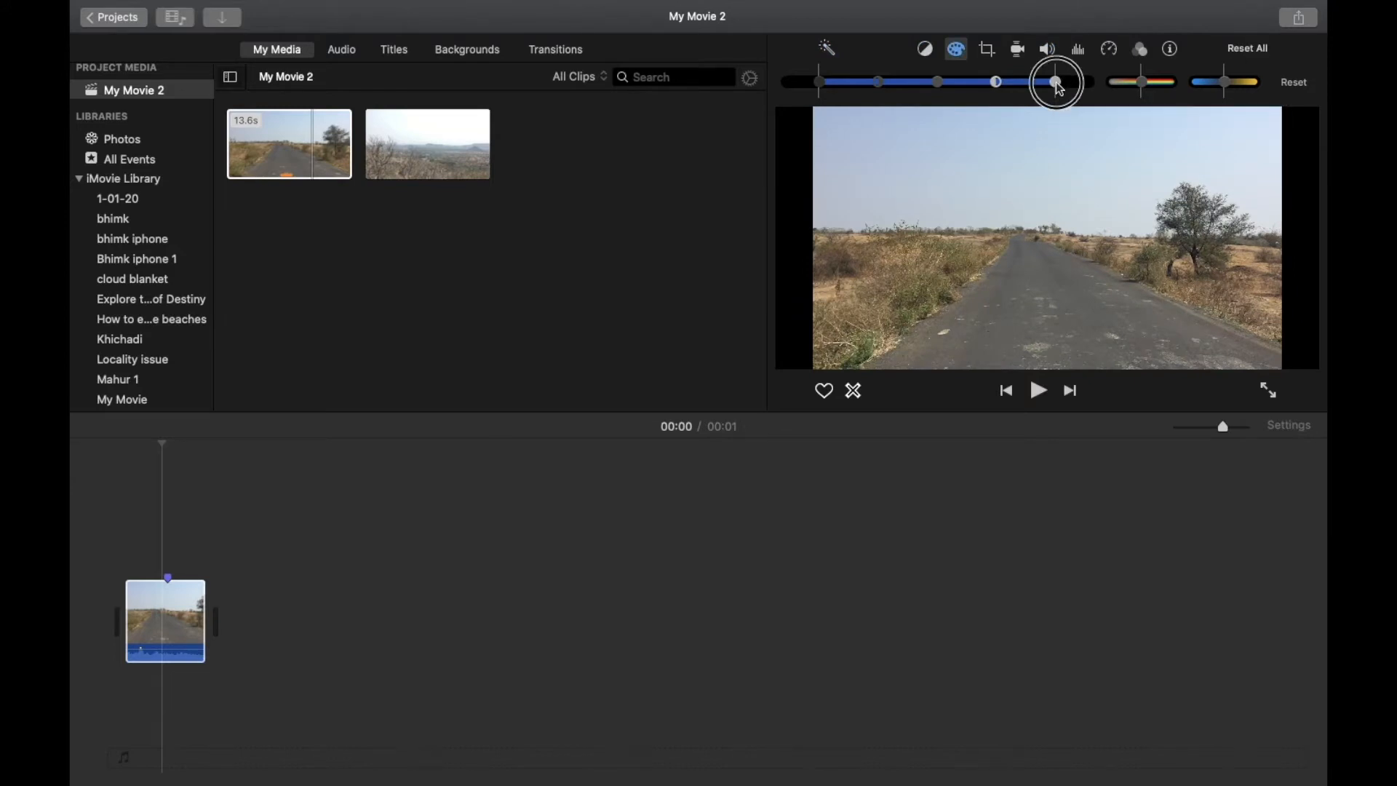
pyautogui.moveTo(1060, 88); pyautogui.dragTo(1072, 92)
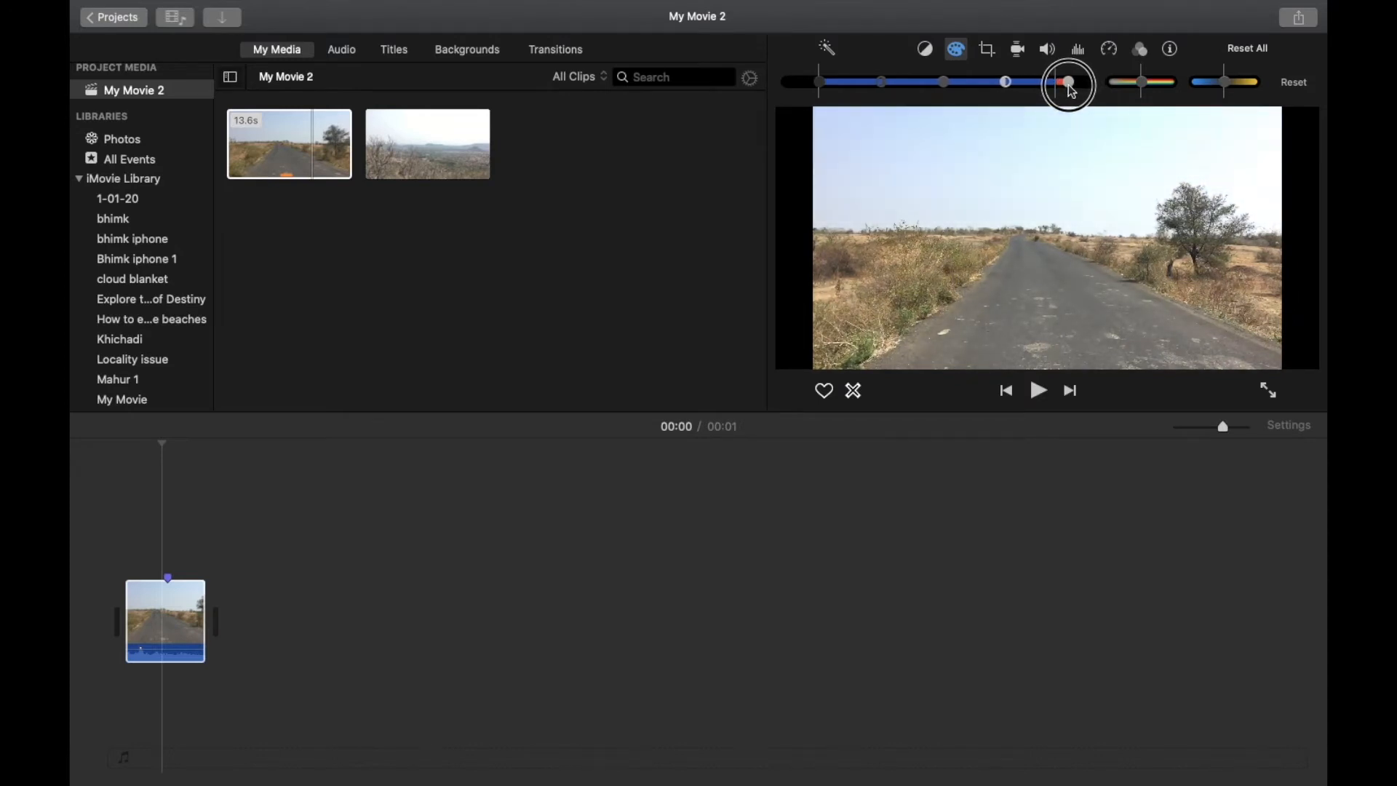
pyautogui.click(1139, 77)
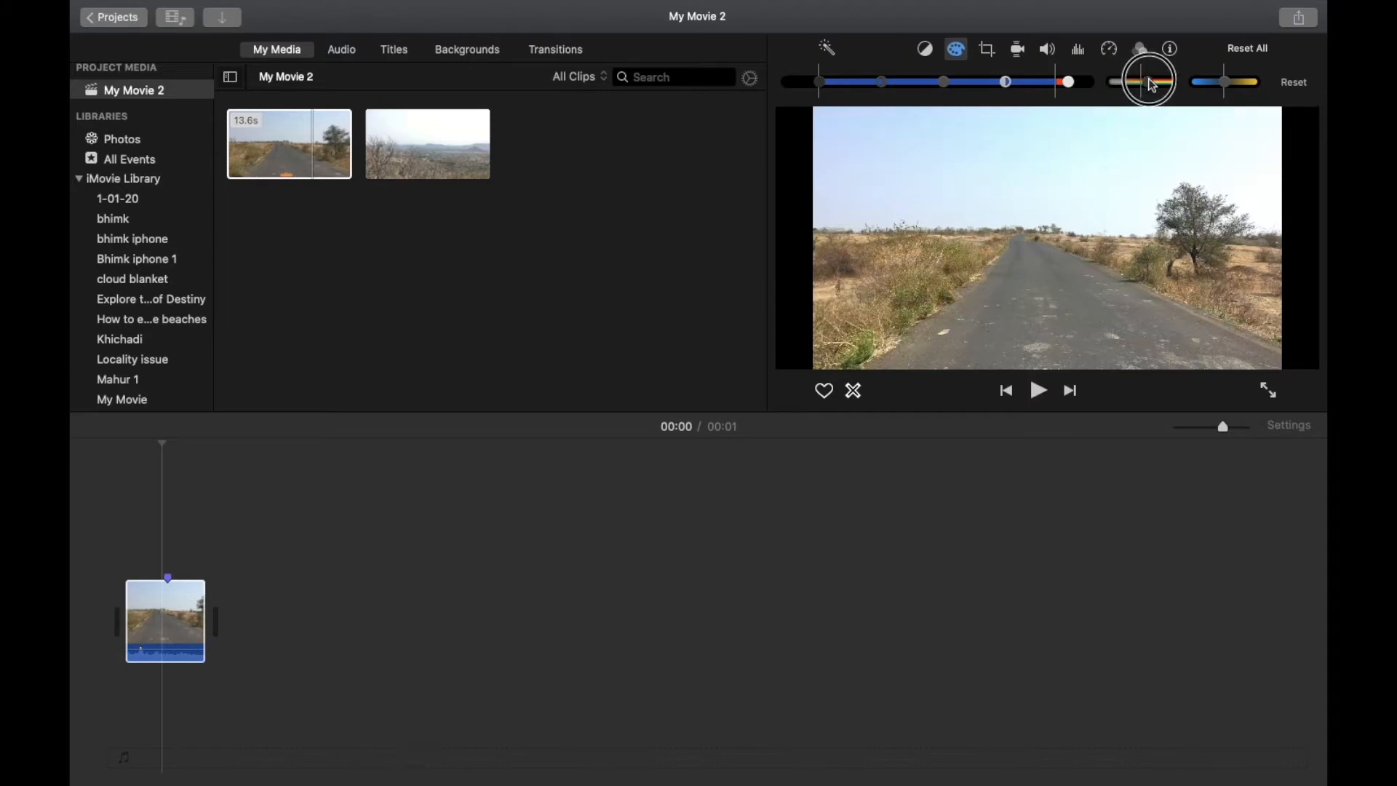
pyautogui.moveTo(1149, 79); pyautogui.dragTo(1161, 80)
pyautogui.click(1228, 86)
pyautogui.moveTo(1227, 87)
pyautogui.mouseDown()
pyautogui.moveTo(1213, 87)
pyautogui.moveTo(1225, 82)
pyautogui.mouseUp()
pyautogui.click(1292, 85)
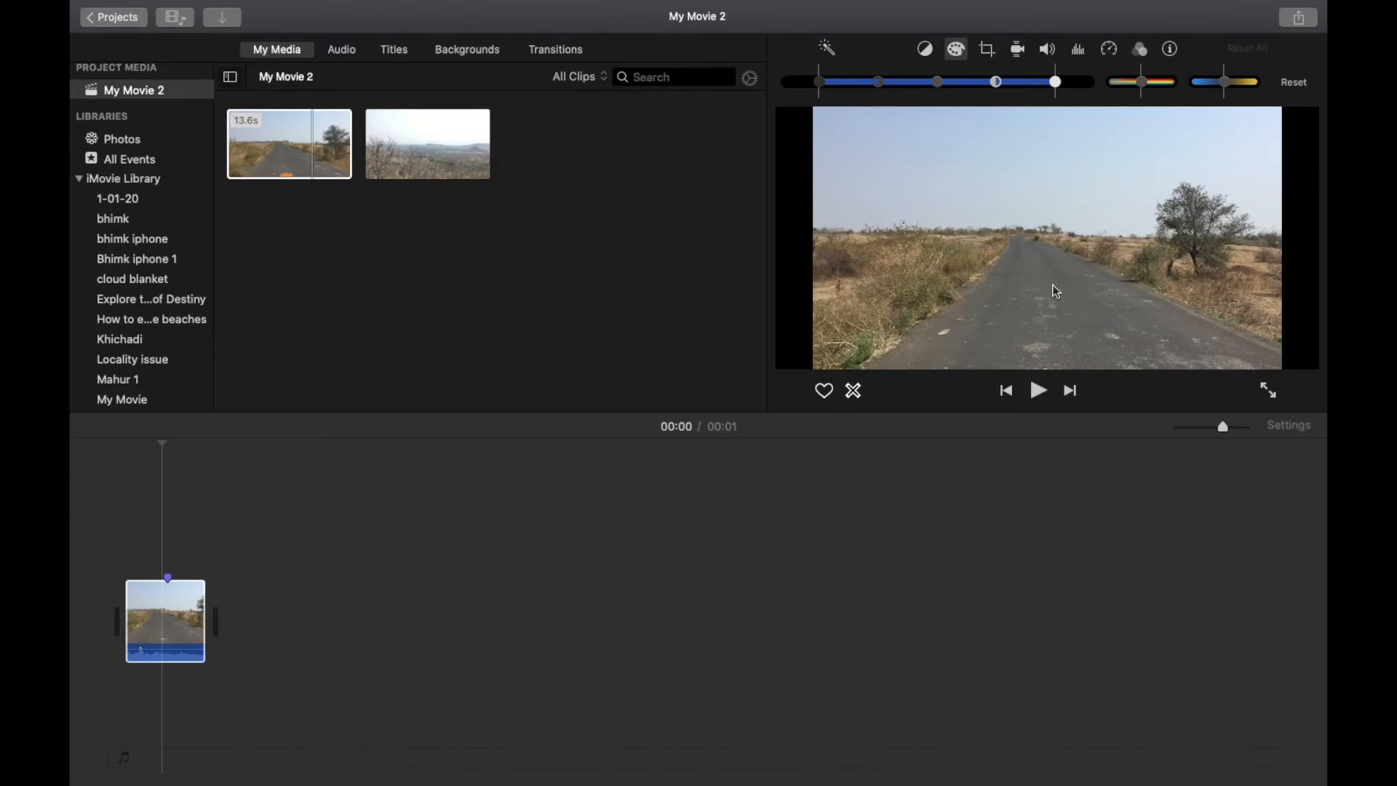
# Enhance the 1.4 s clip automatically, and start Skin Tone Balance from its color balance options.
pyautogui.click(828, 50)
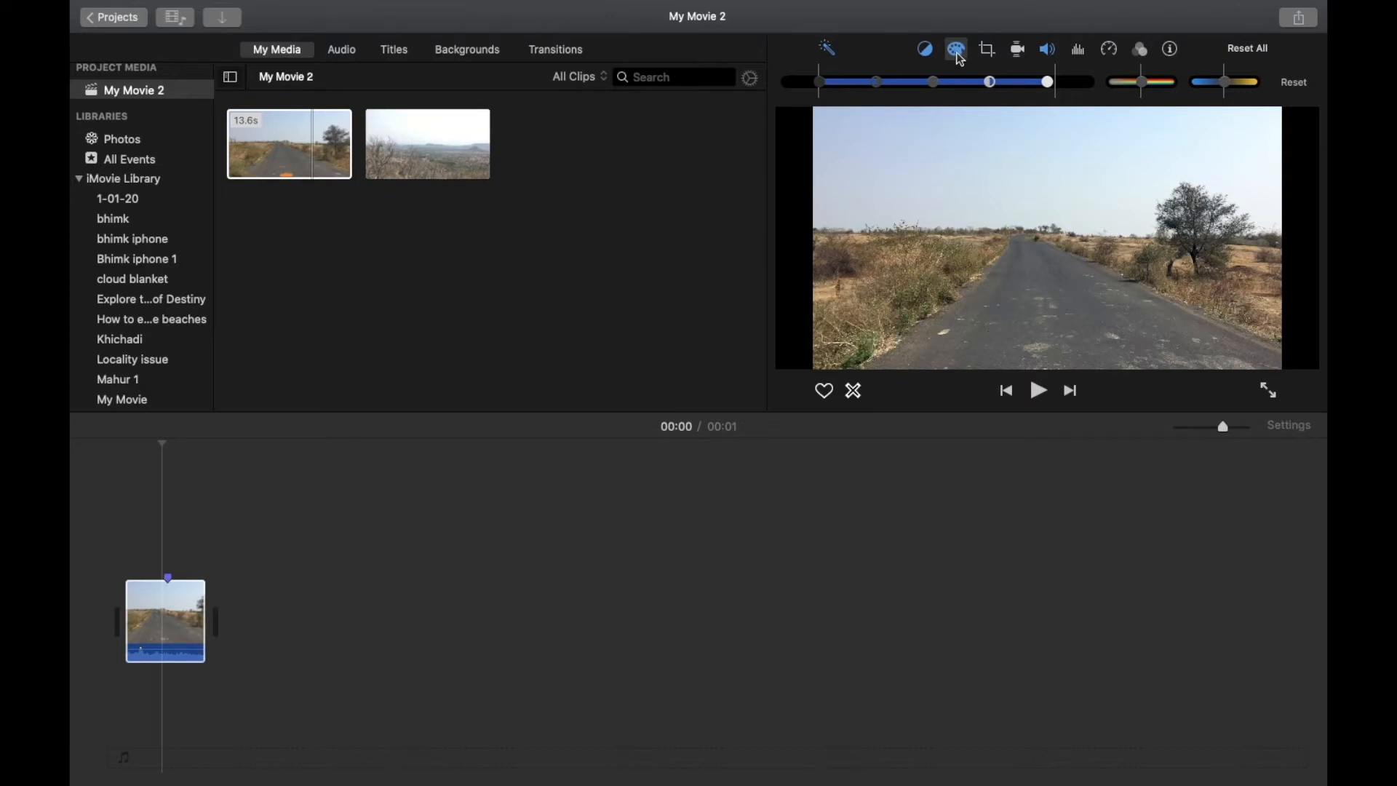
pyautogui.click(925, 50)
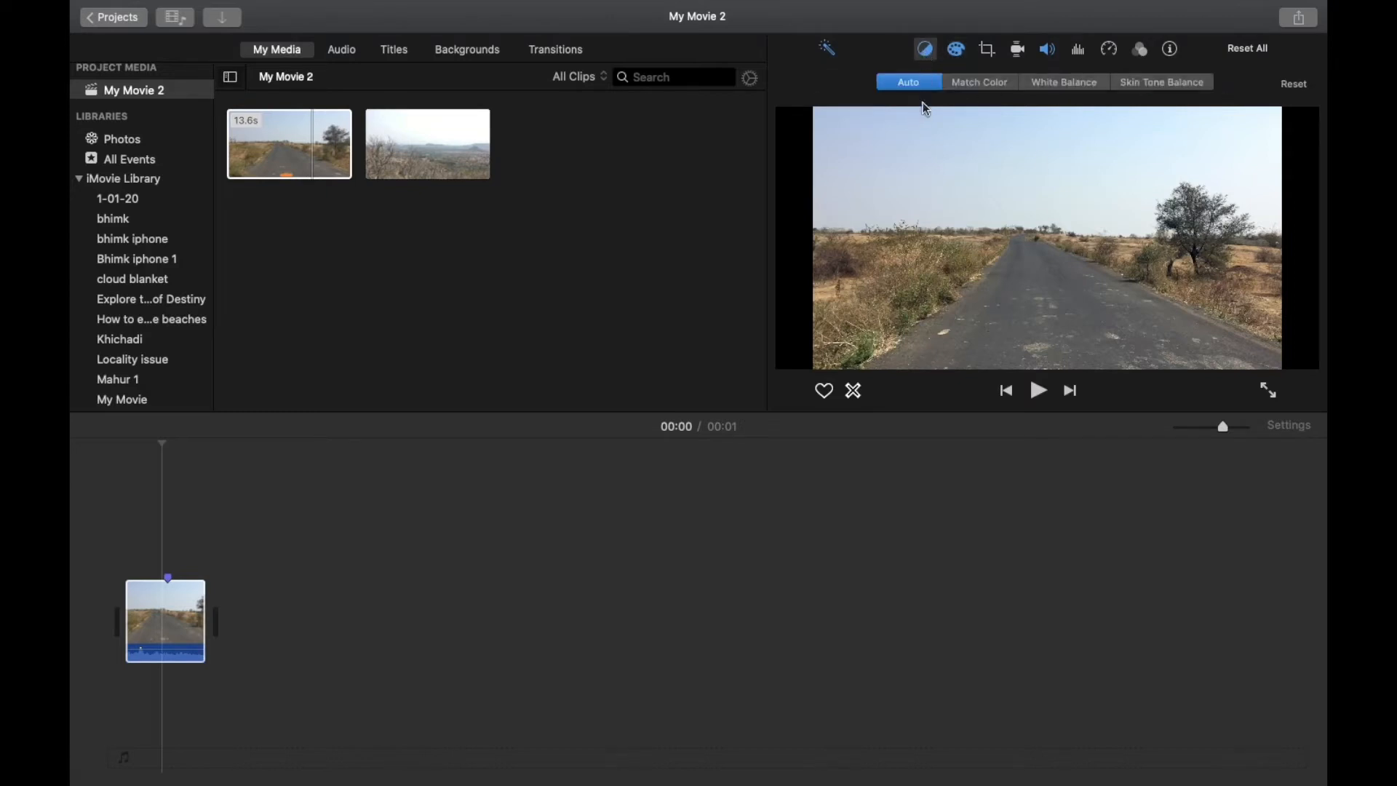
pyautogui.click(1132, 91)
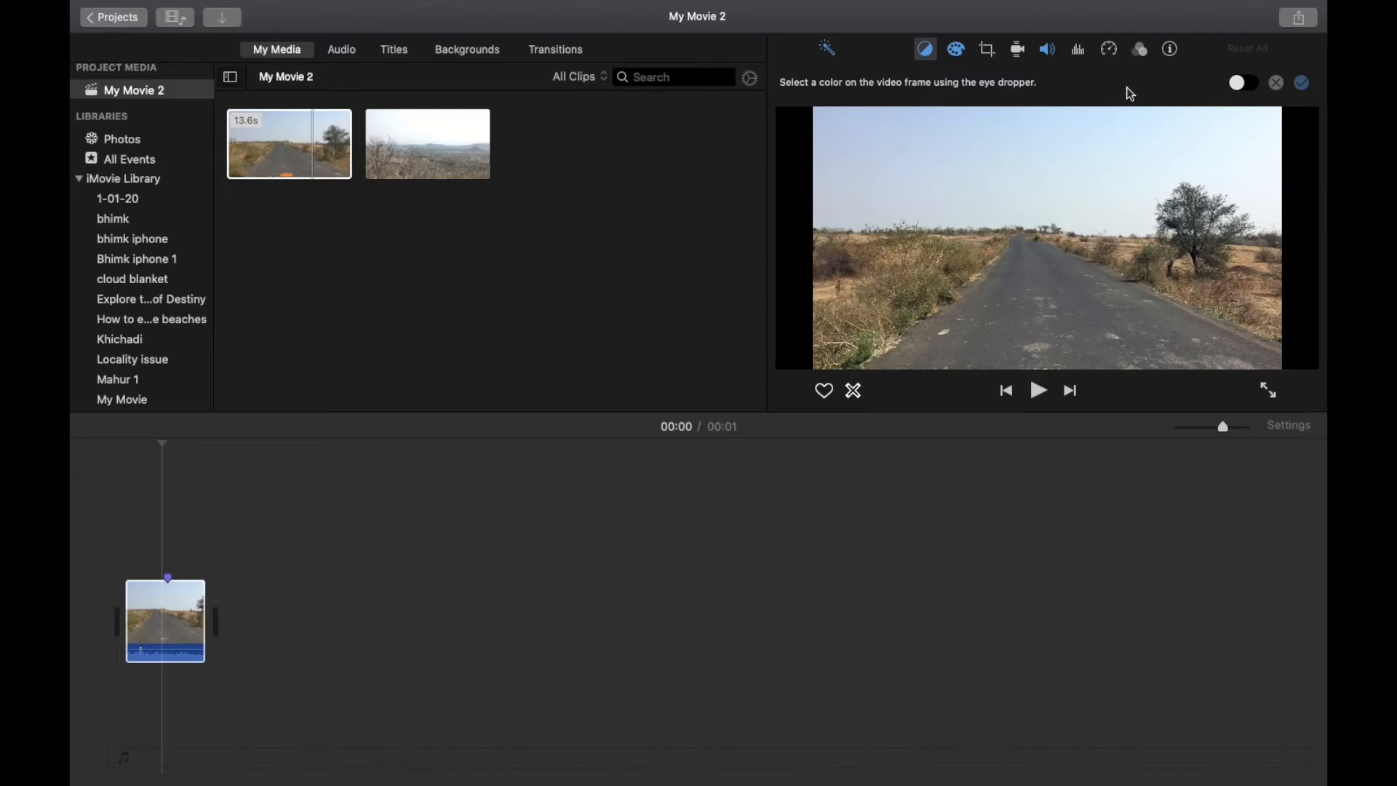
pyautogui.click(822, 175)
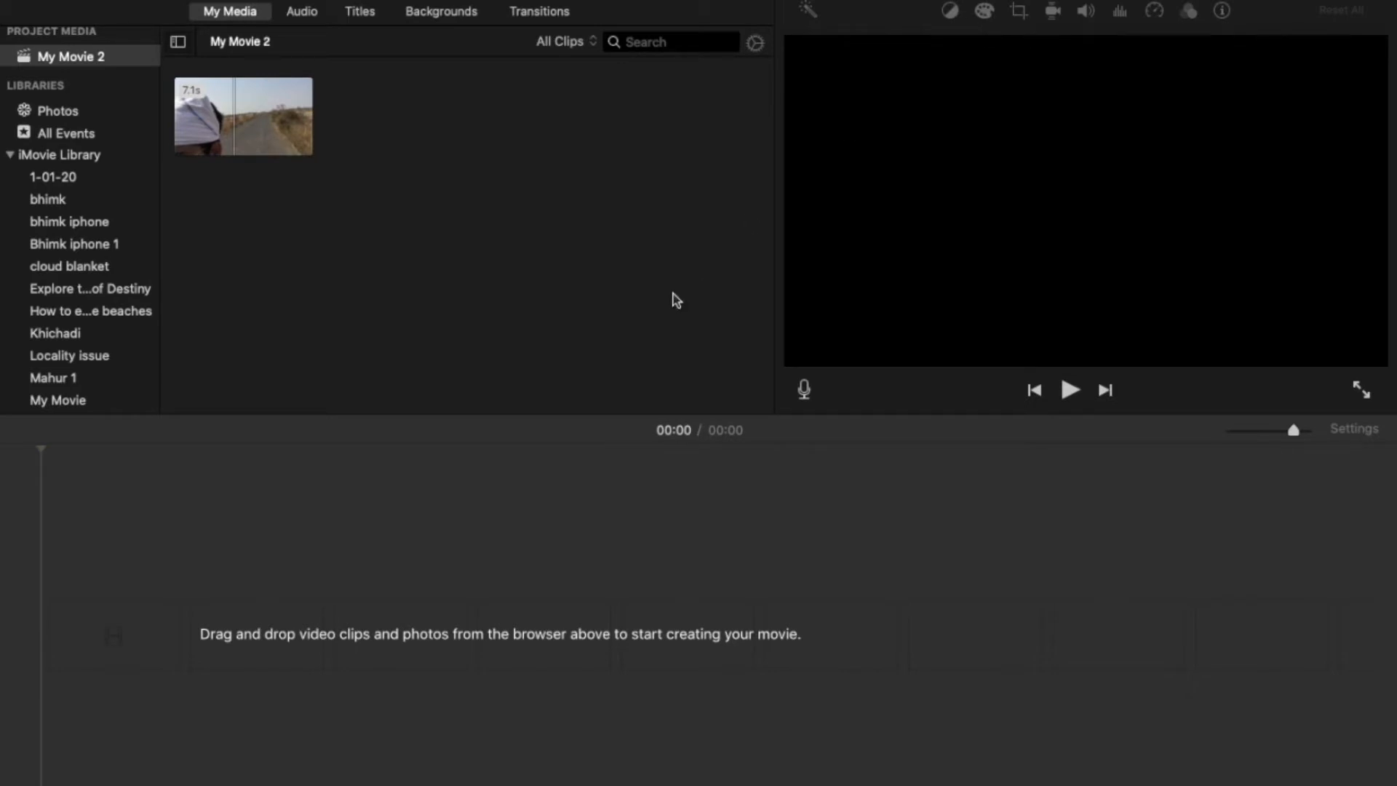
# Add the 7.1 s road clip to the empty timeline and select it at about 4 seconds.
pyautogui.click(273, 135)
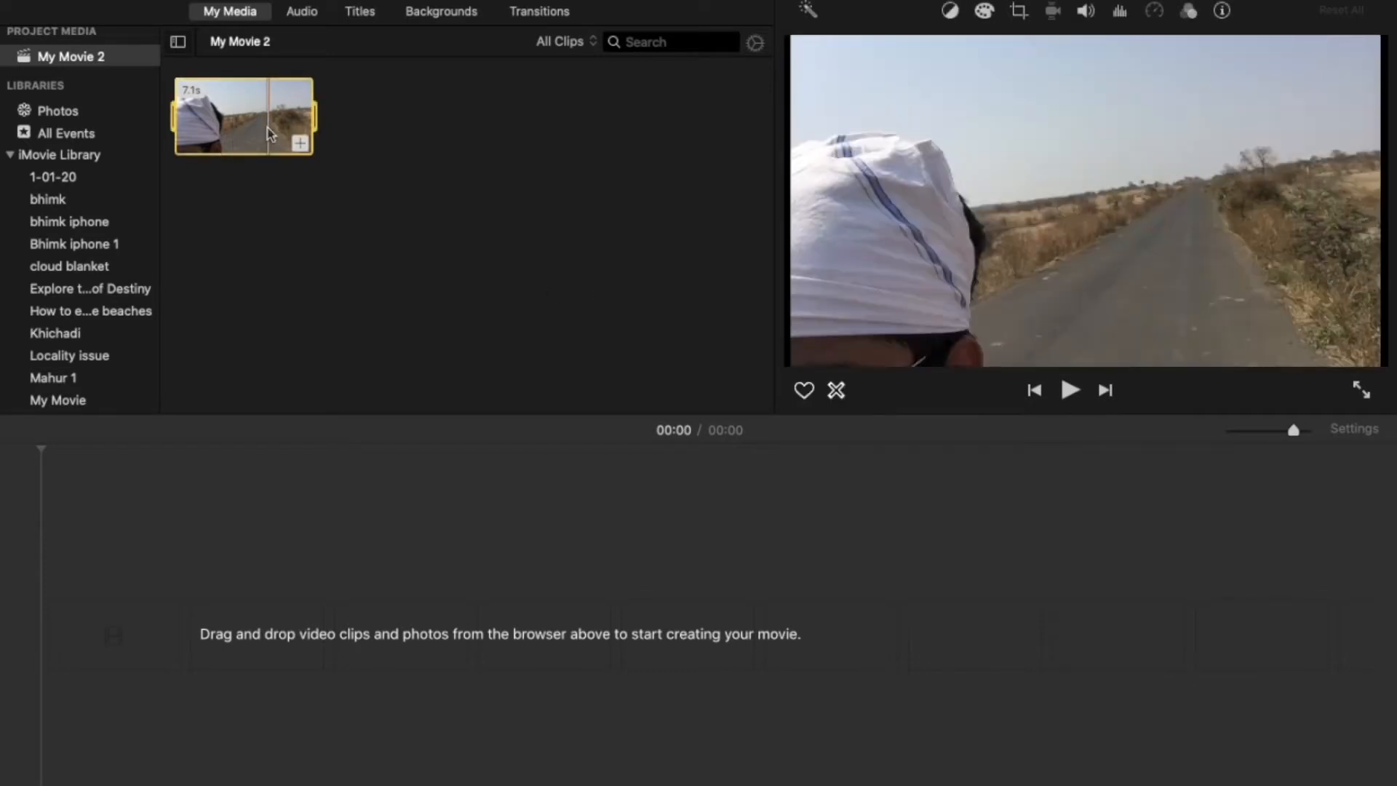
pyautogui.moveTo(299, 143); pyautogui.dragTo(304, 148)
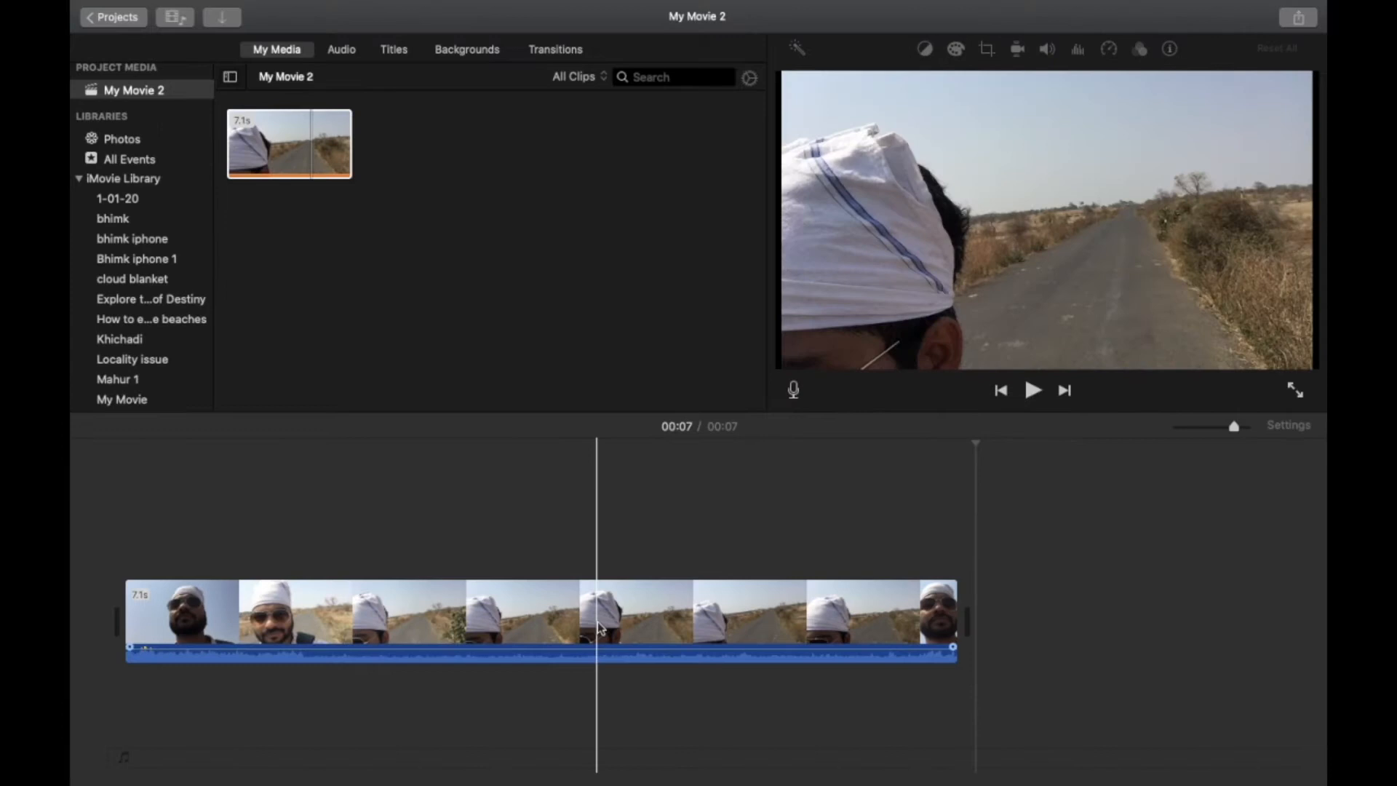
pyautogui.click(598, 627)
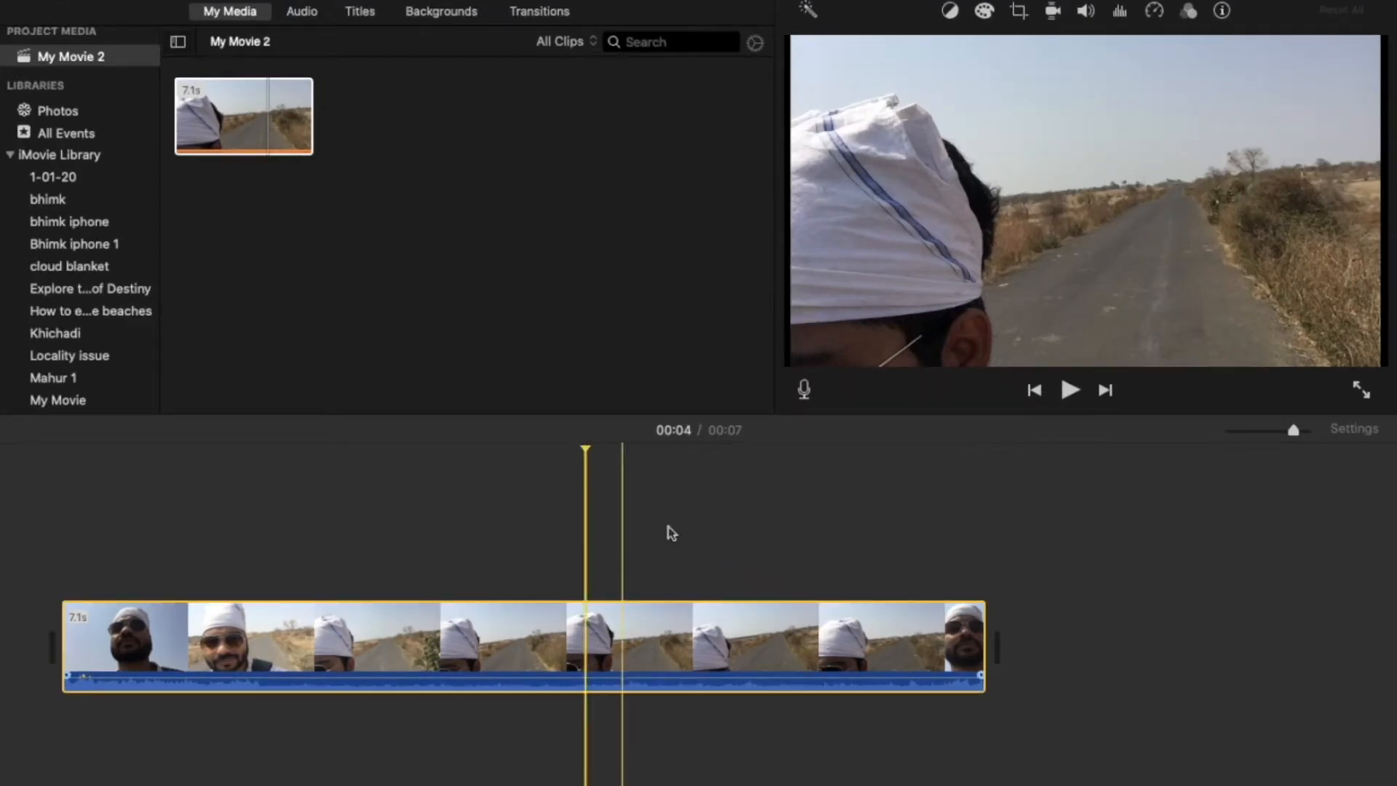
# Crop the 7.1 s clip with Crop to Fill, framing about half the picture's width around the road and horizon, and apply it.
pyautogui.click(1018, 12)
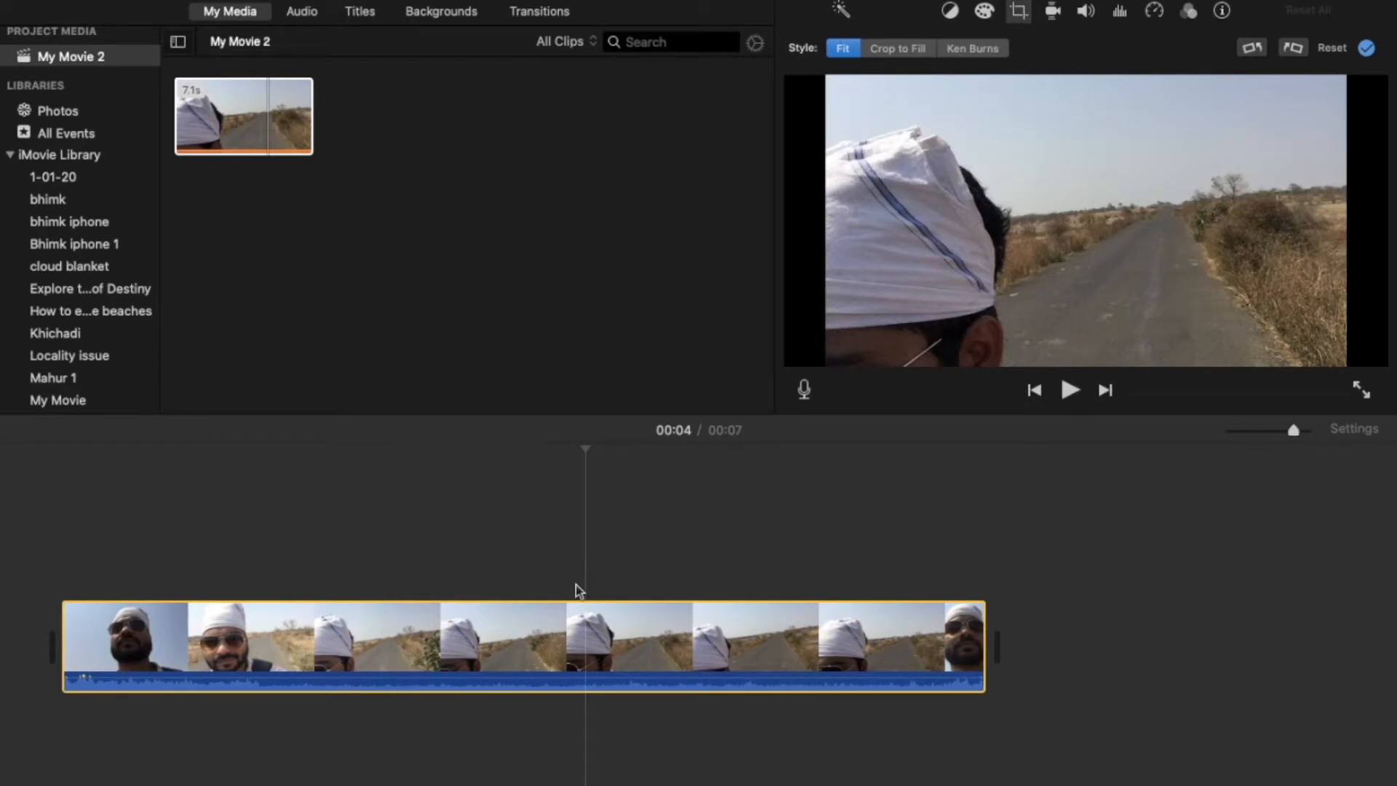
pyautogui.click(609, 608)
pyautogui.click(891, 50)
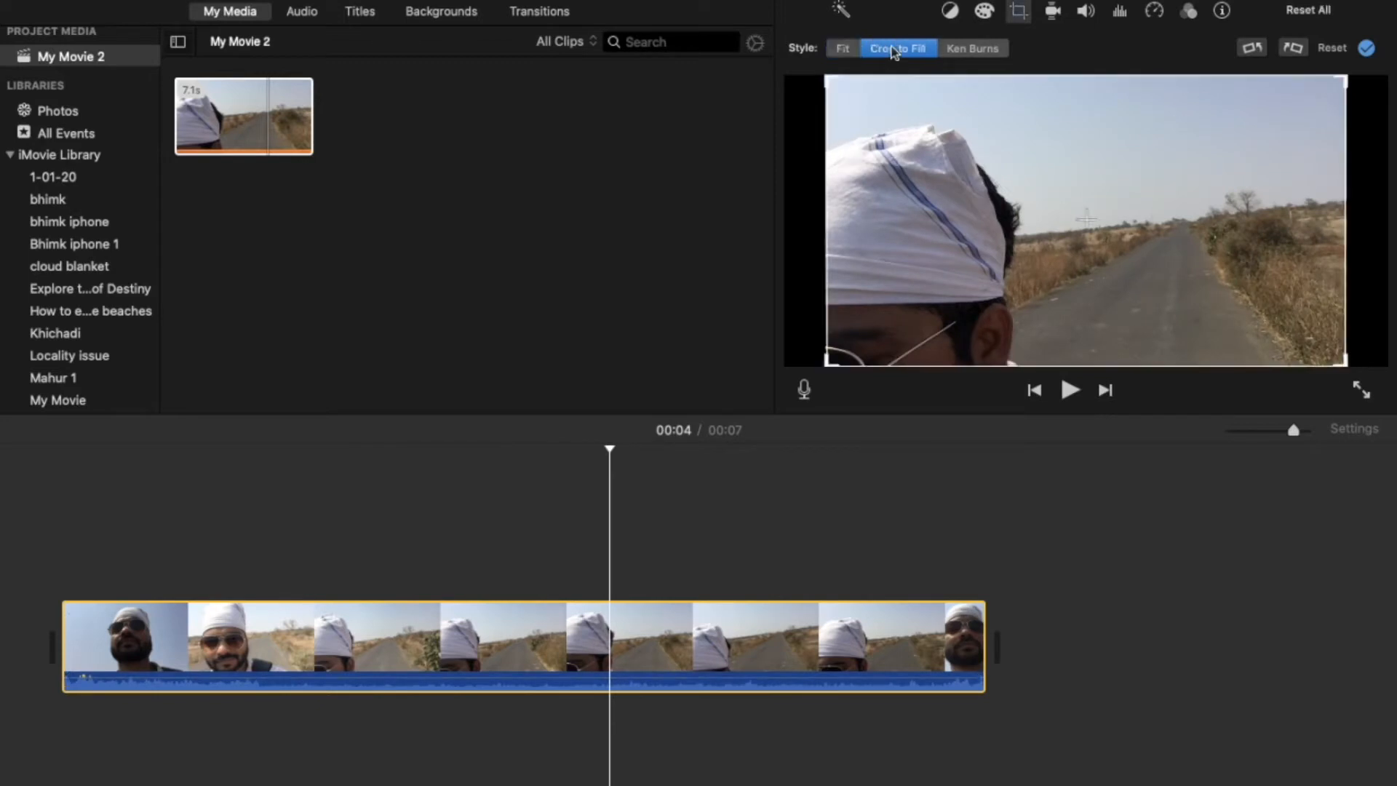
pyautogui.moveTo(828, 364); pyautogui.dragTo(1042, 214)
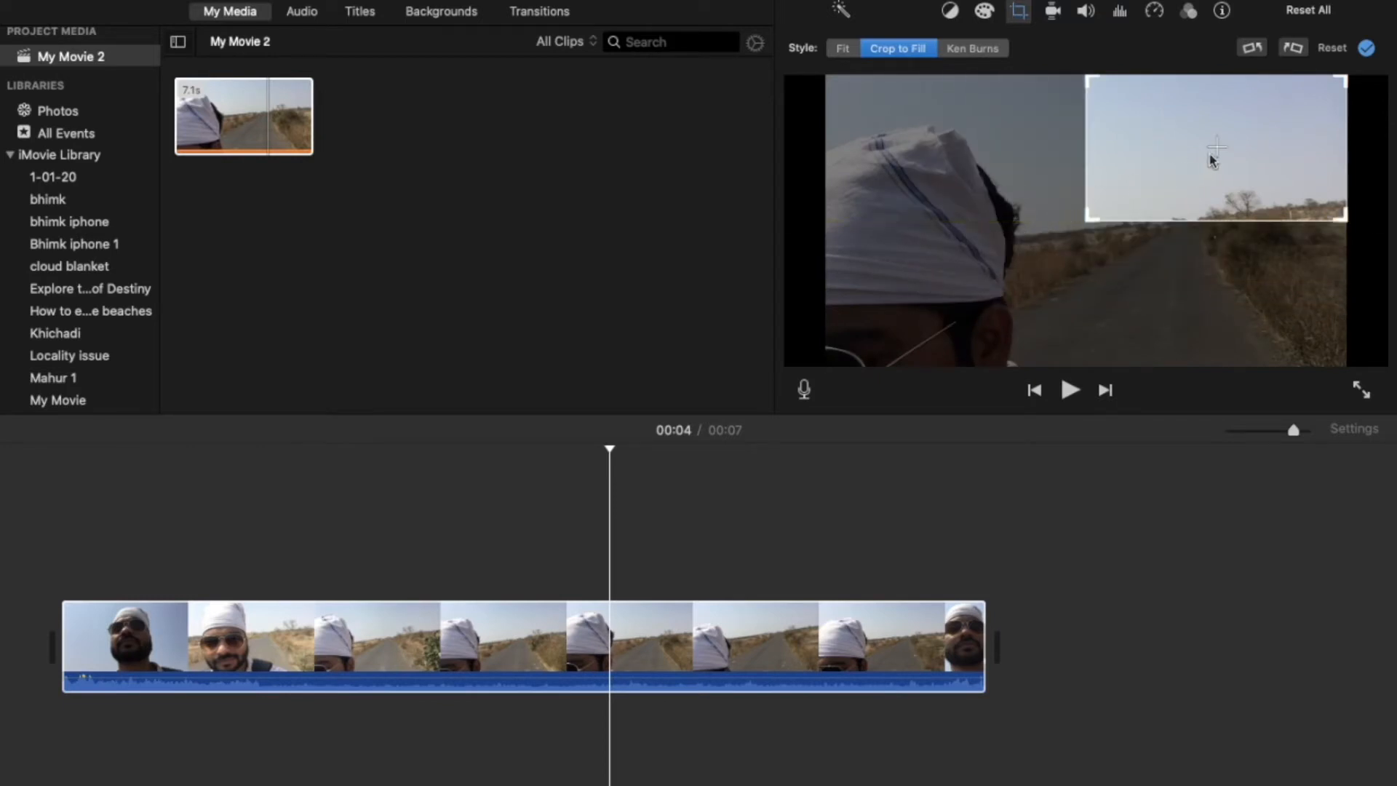
pyautogui.moveTo(1212, 162); pyautogui.dragTo(1186, 228)
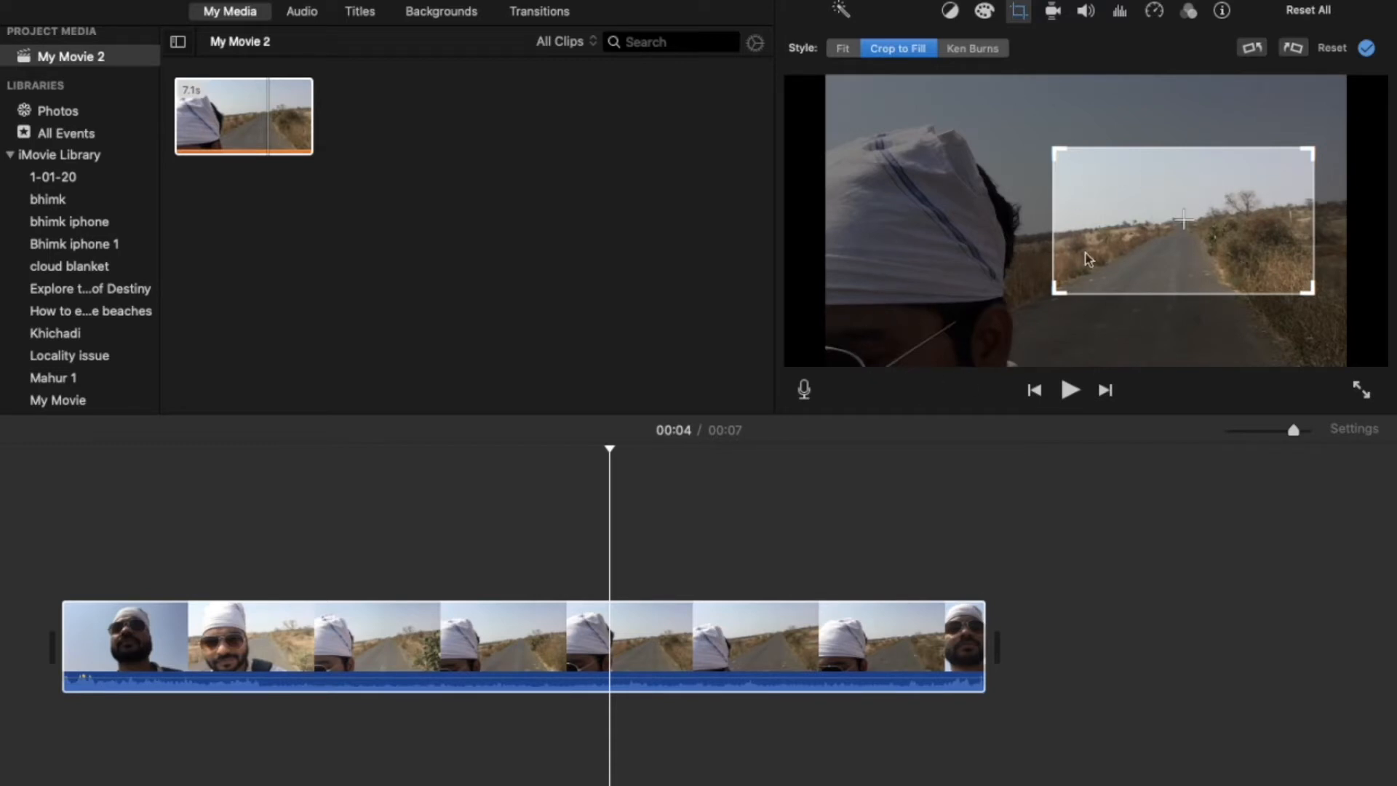
pyautogui.click(1366, 48)
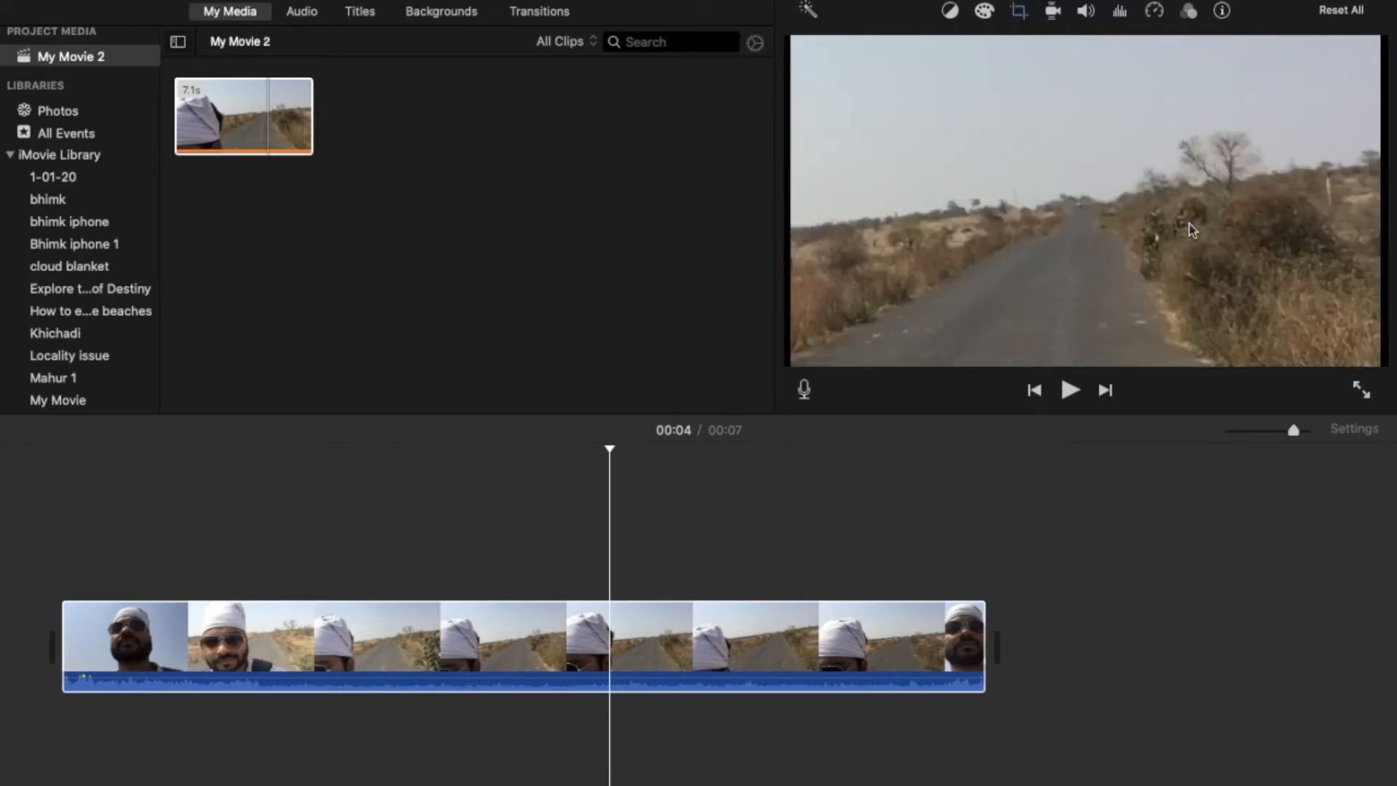
# Play back the cropped clip from the timeline to check the new framing.
pyautogui.click(546, 567)
pyautogui.press('space')
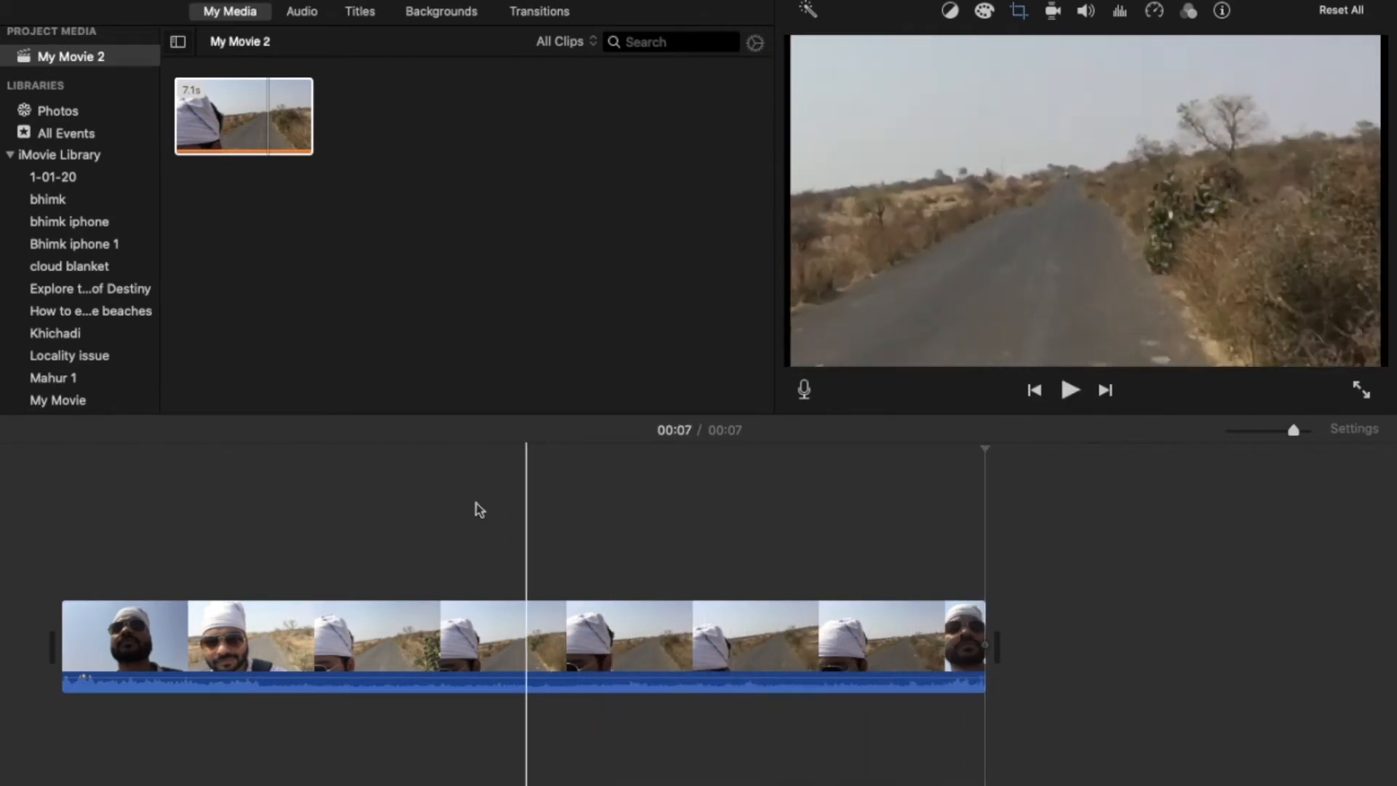
pyautogui.click(245, 117)
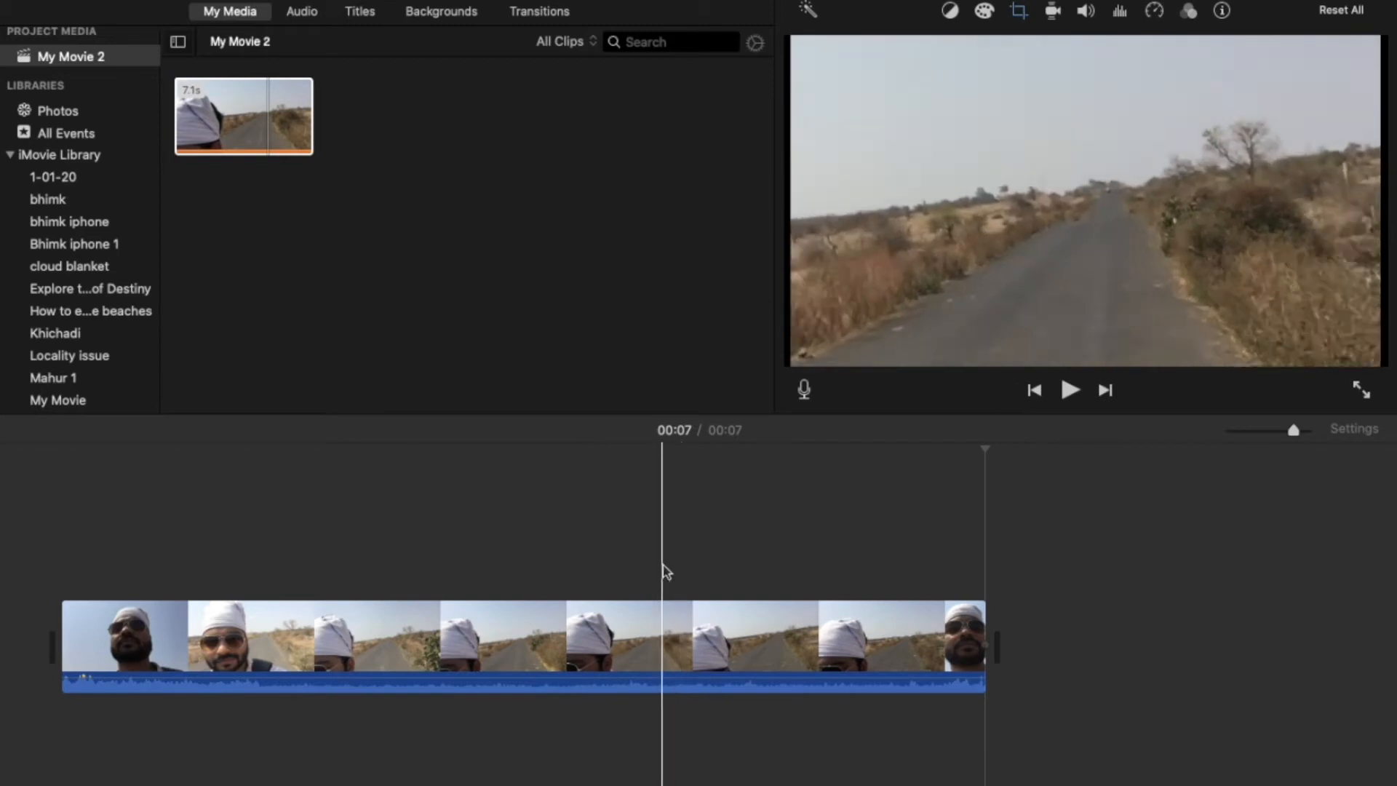
# Shrink the 7.1 s clip's crop frame slightly from its upper-left corner, and reset the crop.
pyautogui.click(630, 680)
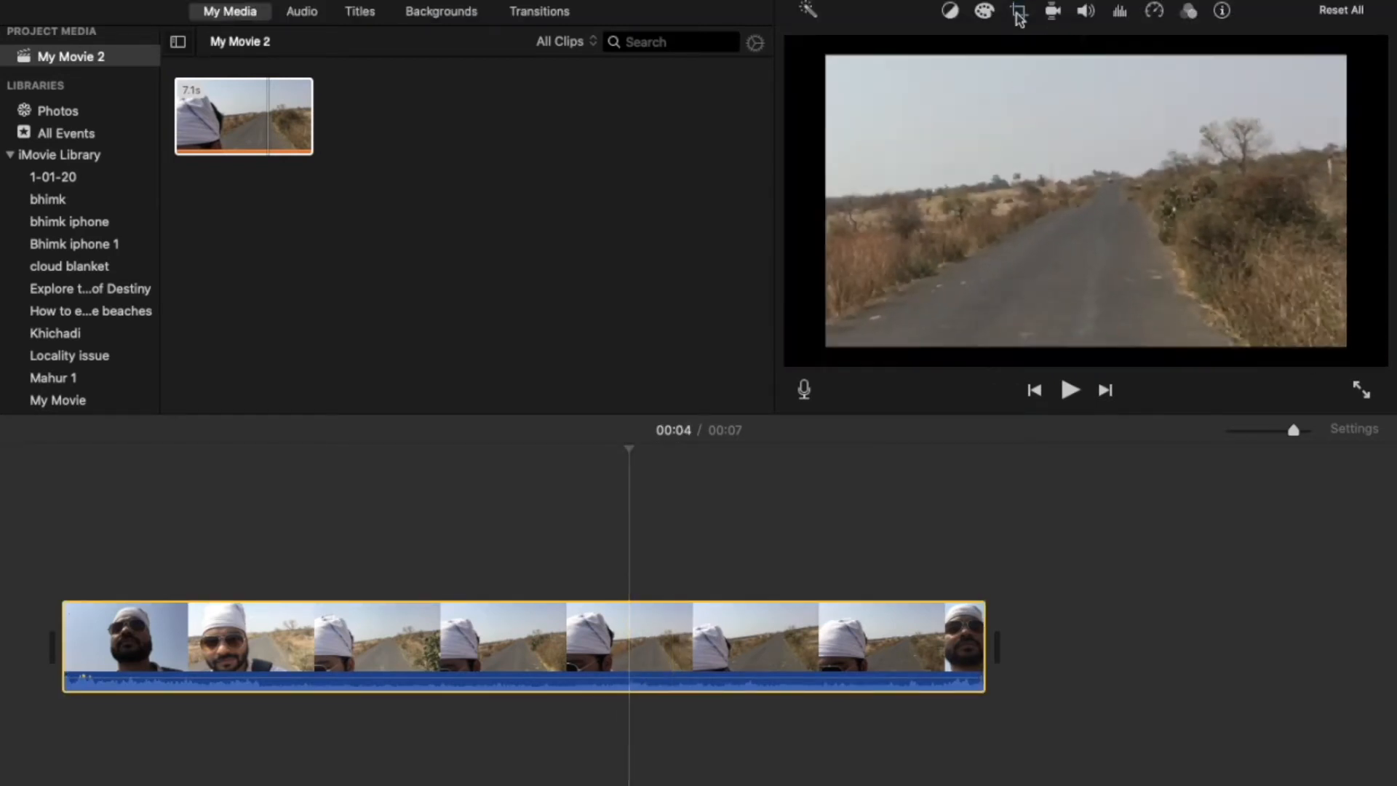
pyautogui.click(1019, 13)
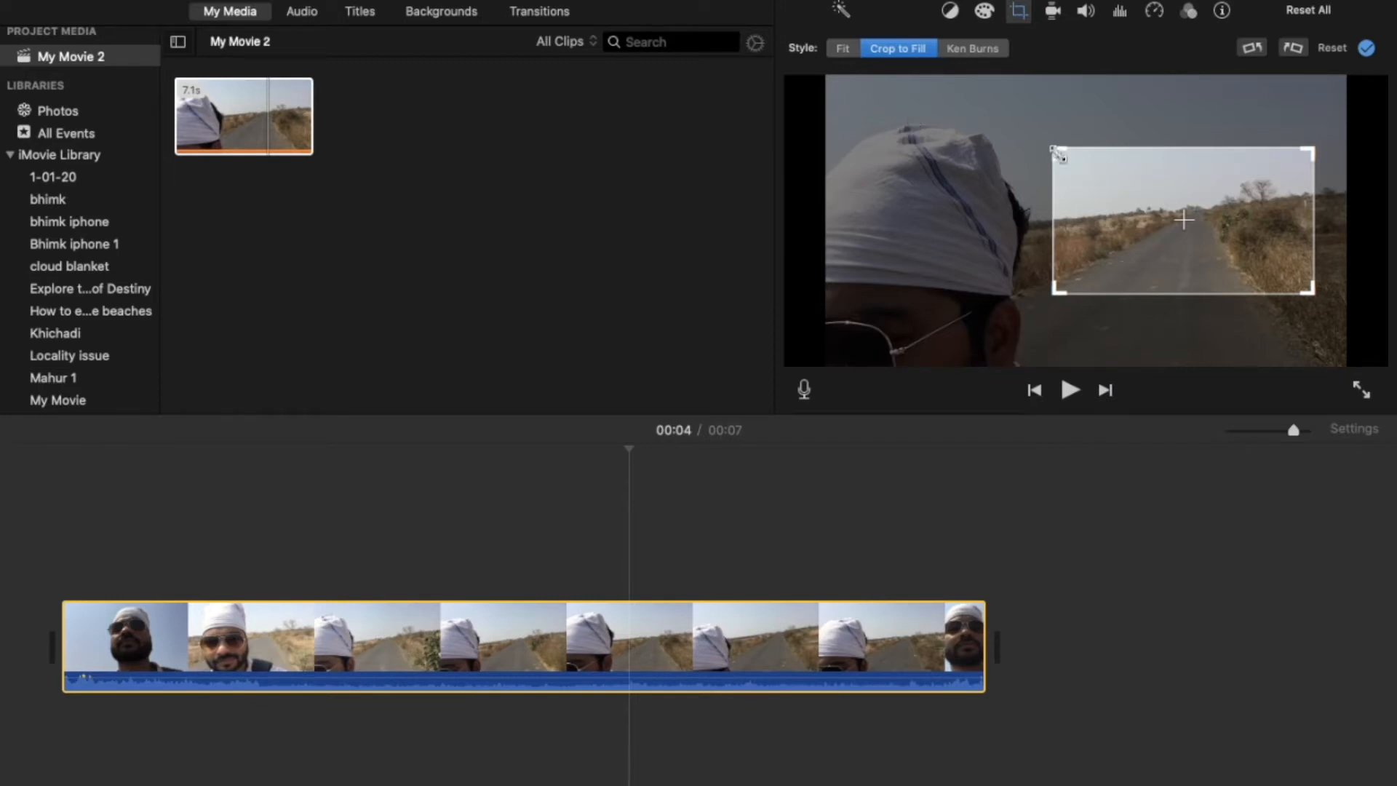
pyautogui.moveTo(1058, 152)
pyautogui.mouseDown()
pyautogui.moveTo(1141, 150)
pyautogui.moveTo(1070, 134)
pyautogui.moveTo(1041, 146)
pyautogui.moveTo(1098, 171)
pyautogui.moveTo(1044, 145)
pyautogui.moveTo(1077, 157)
pyautogui.mouseUp()
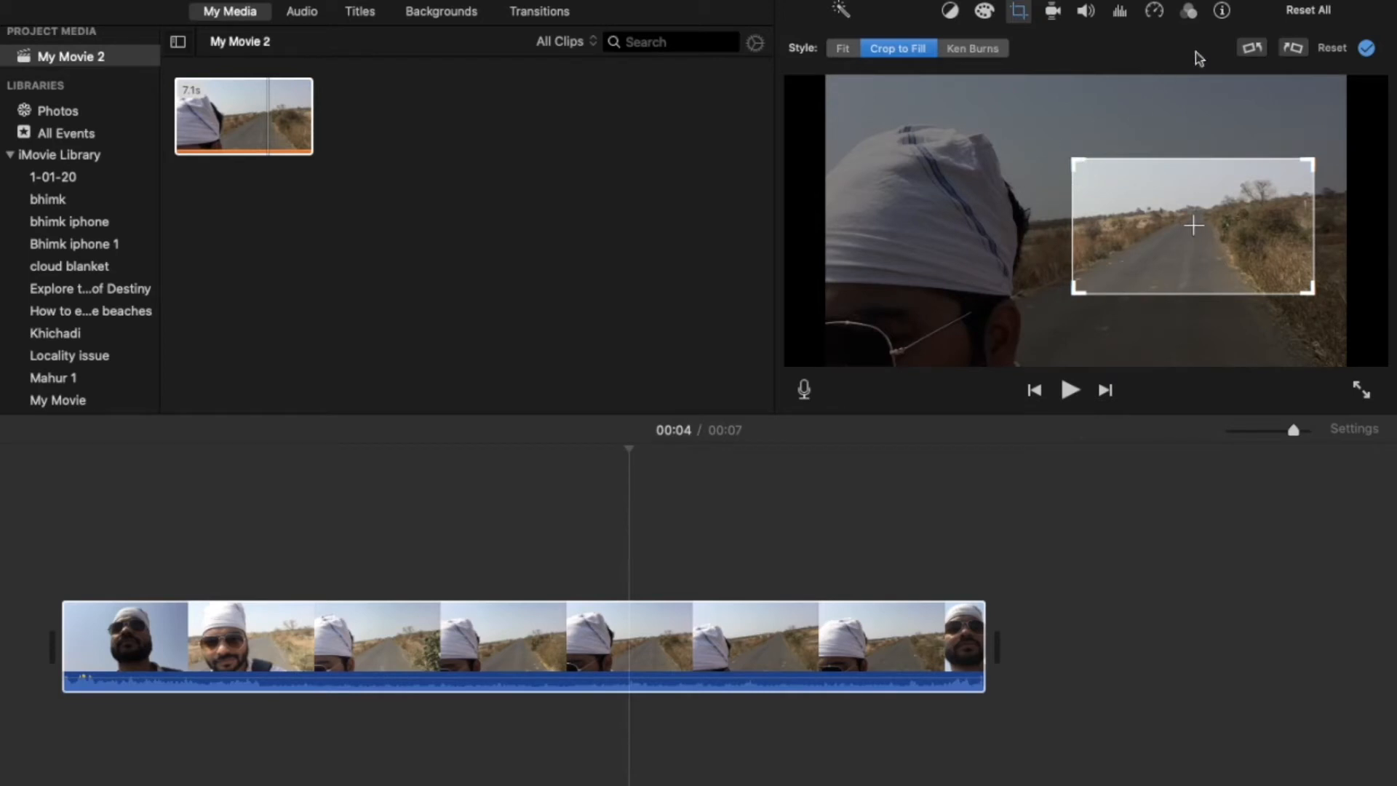
pyautogui.click(1336, 48)
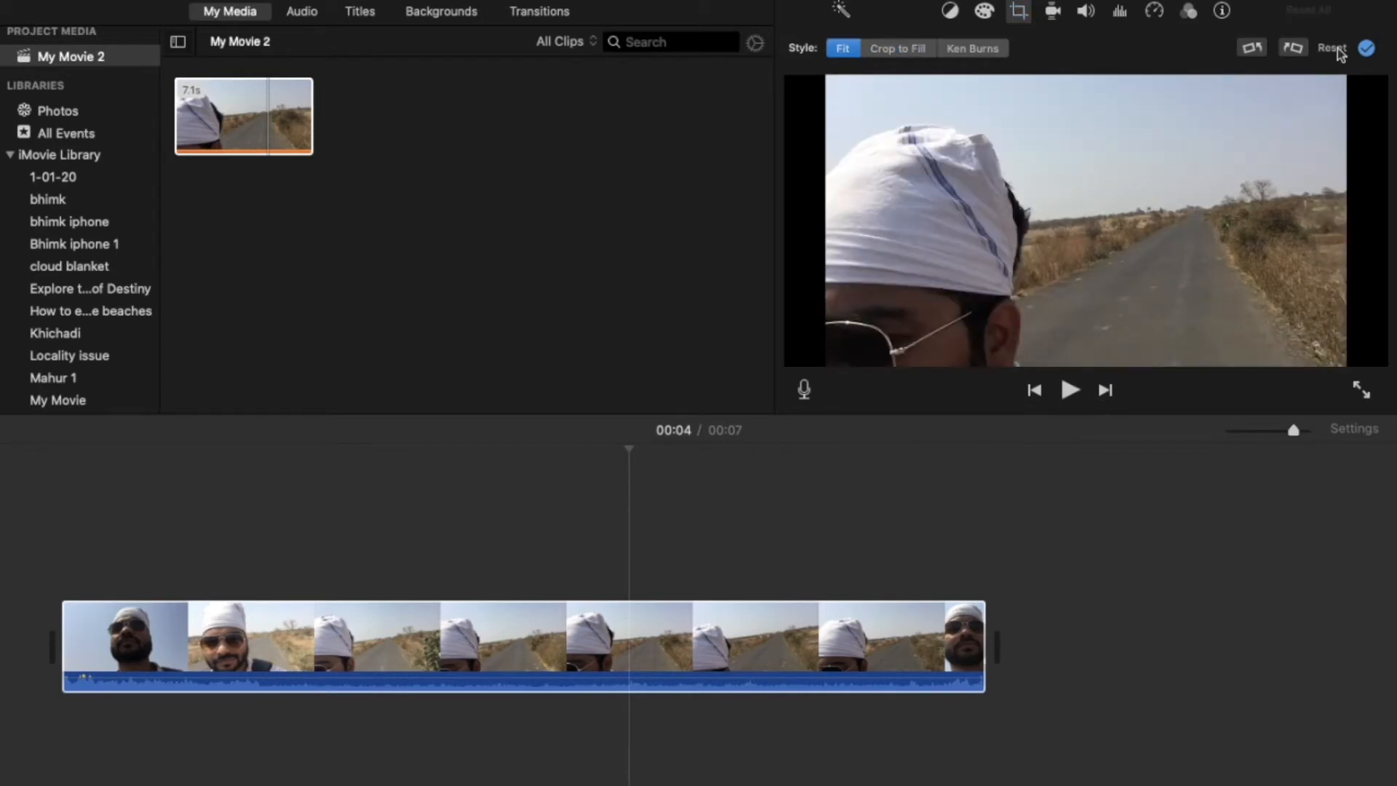
# Apply Ken Burns to the 7.1 s clip, shrinking its End frame and centring it on the man's sunglasses.
pyautogui.click(982, 51)
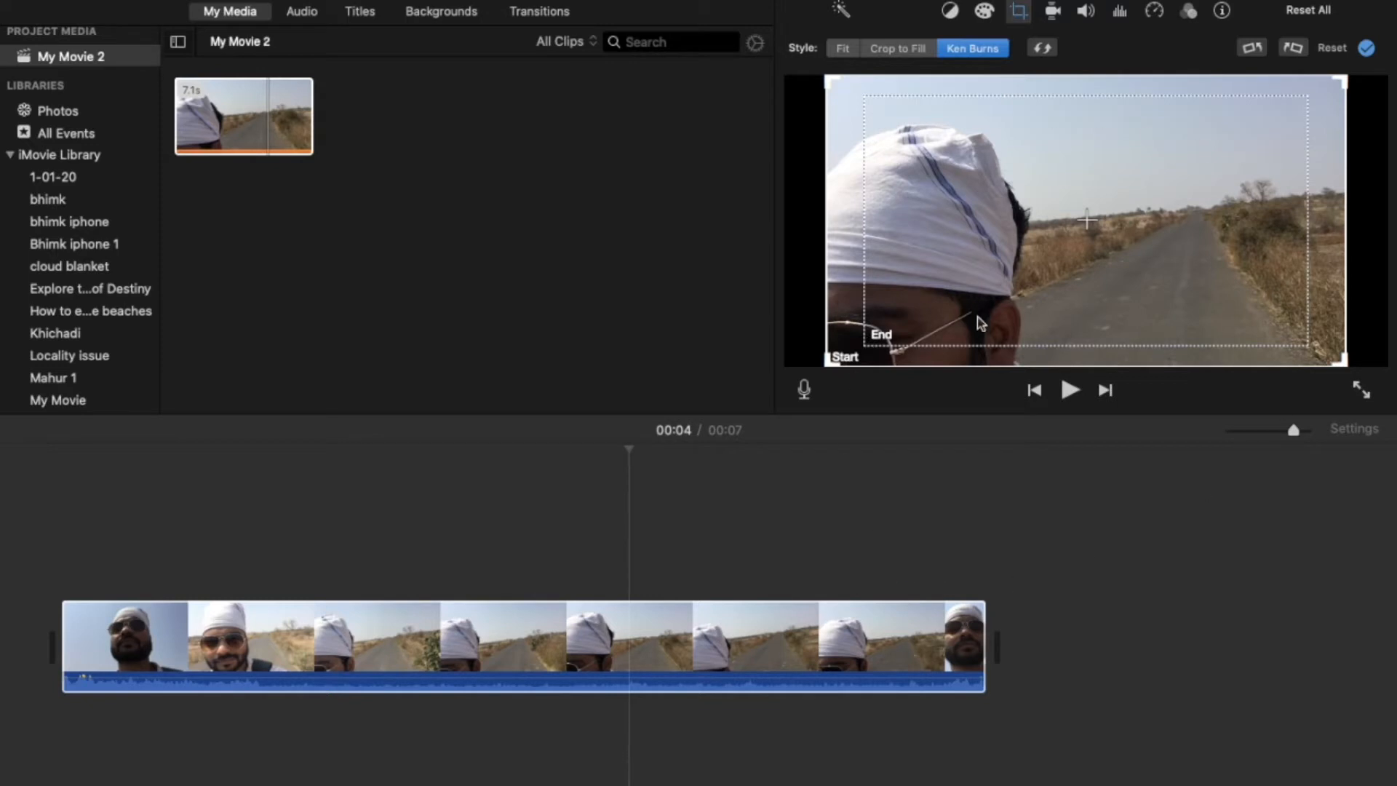
pyautogui.click(879, 332)
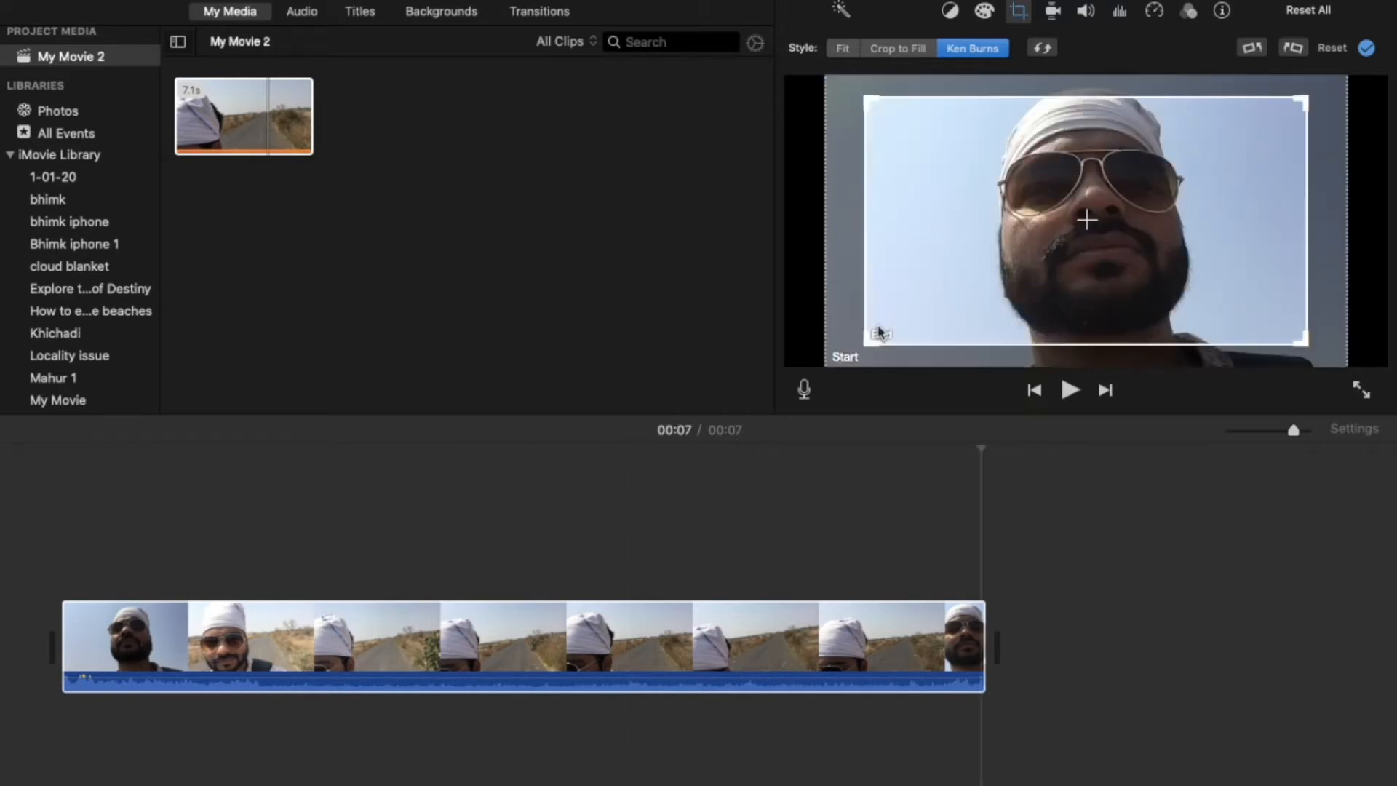
pyautogui.moveTo(863, 342); pyautogui.dragTo(1011, 255)
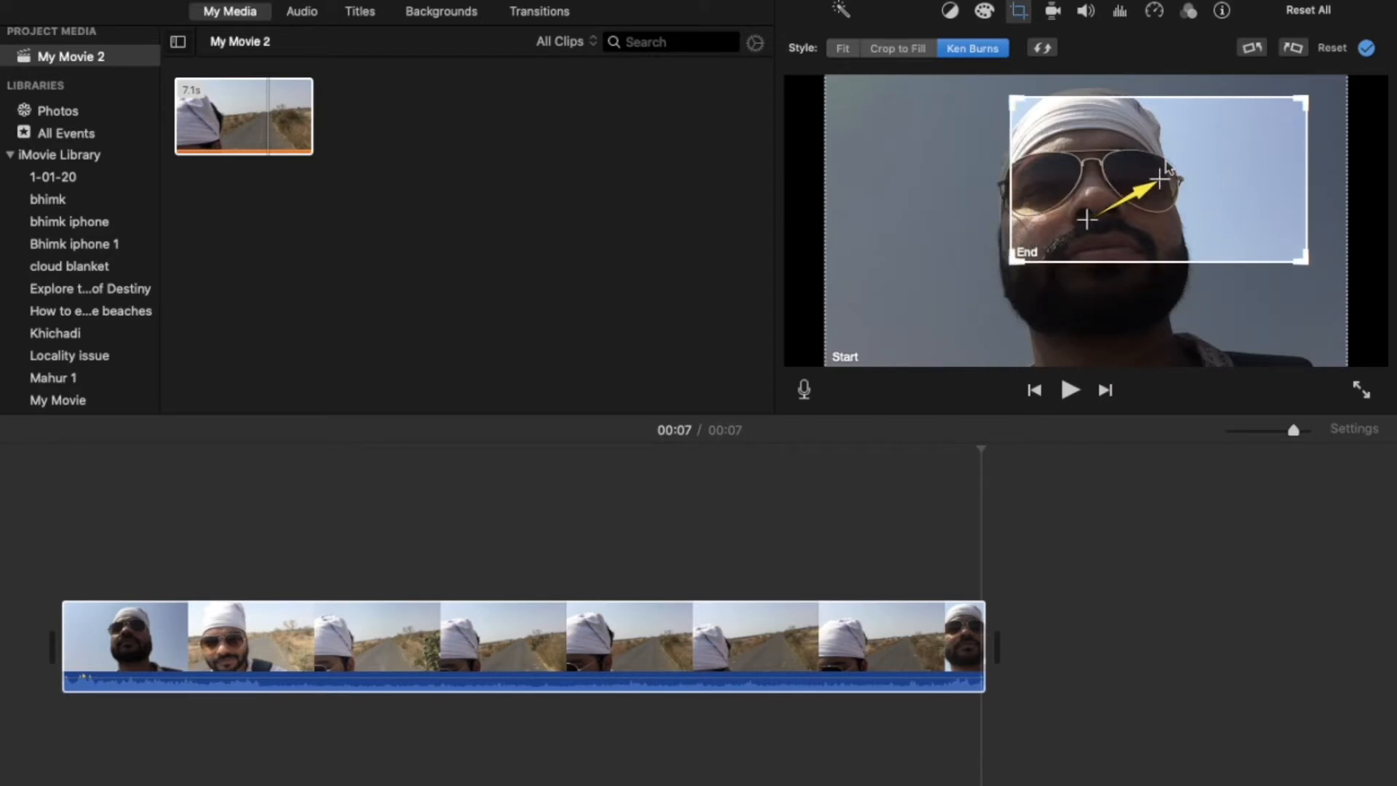
pyautogui.moveTo(1160, 186); pyautogui.dragTo(1095, 211)
pyautogui.moveTo(957, 291); pyautogui.dragTo(1026, 243)
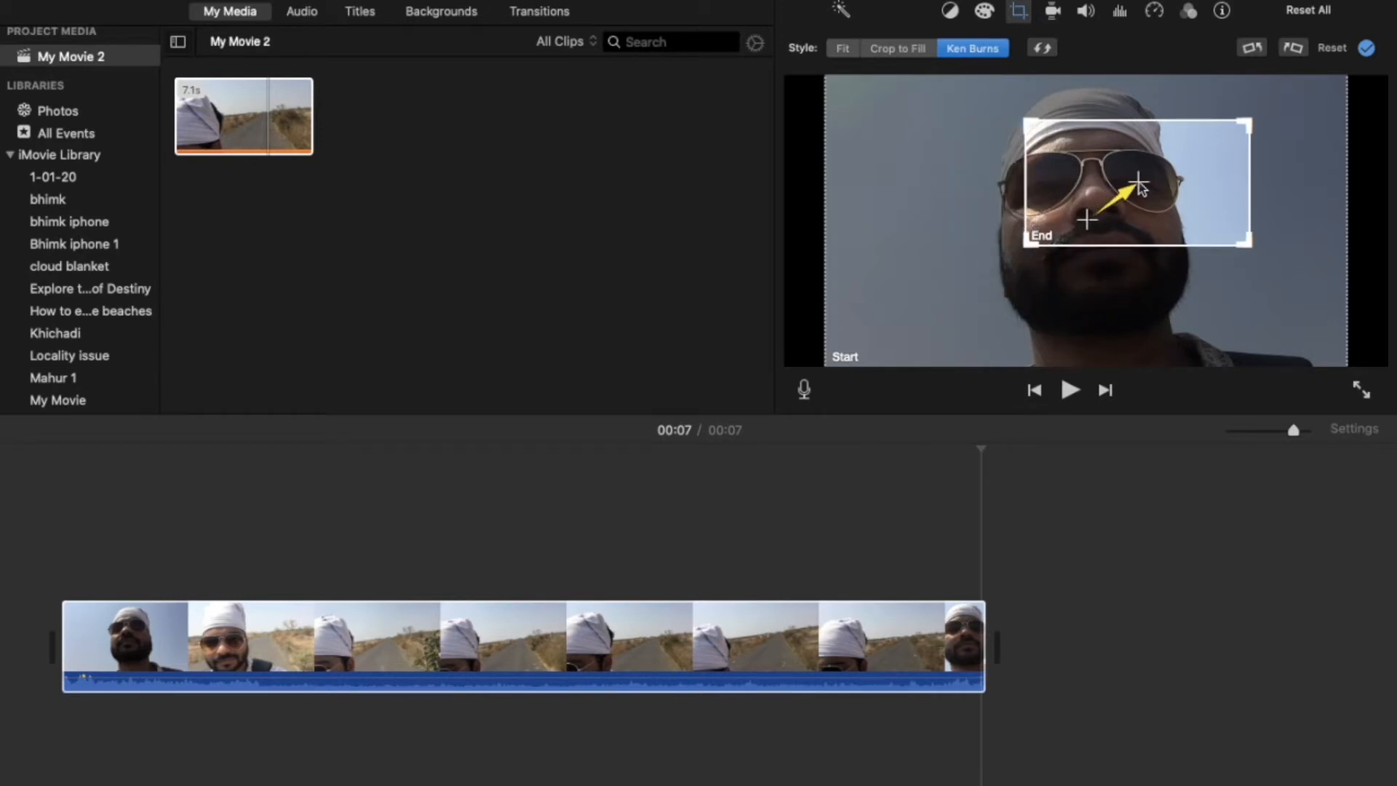
pyautogui.click(1138, 186)
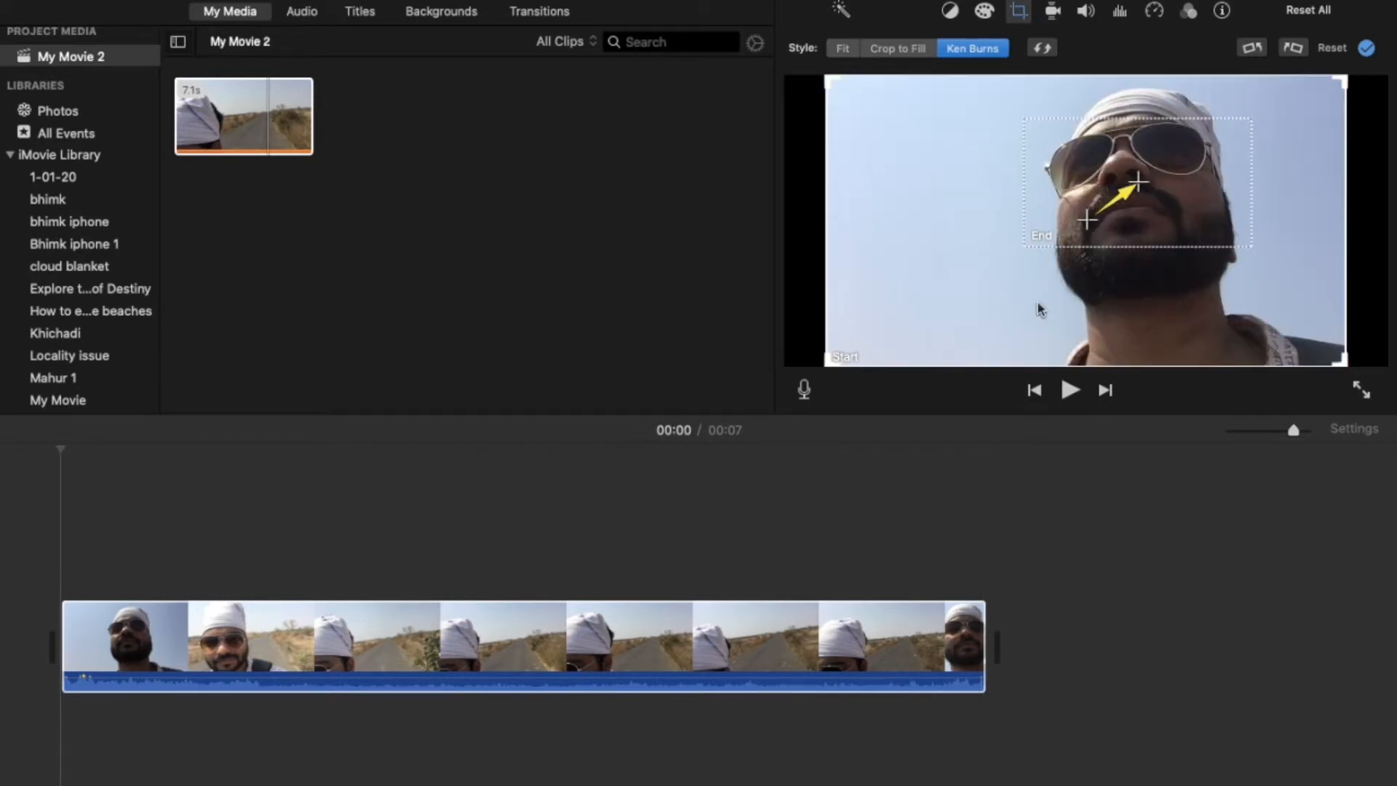
pyautogui.click(1062, 233)
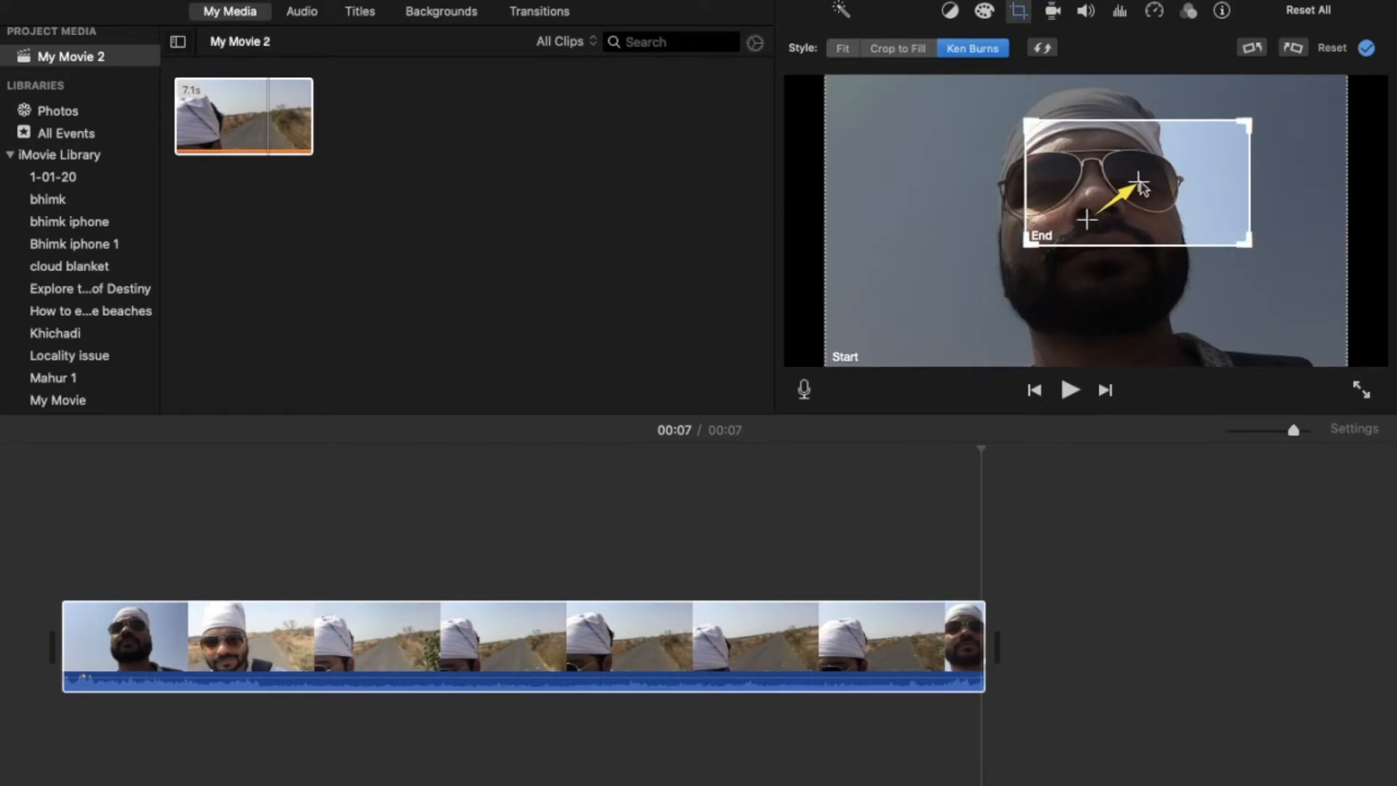
pyautogui.moveTo(1139, 185); pyautogui.dragTo(1096, 195)
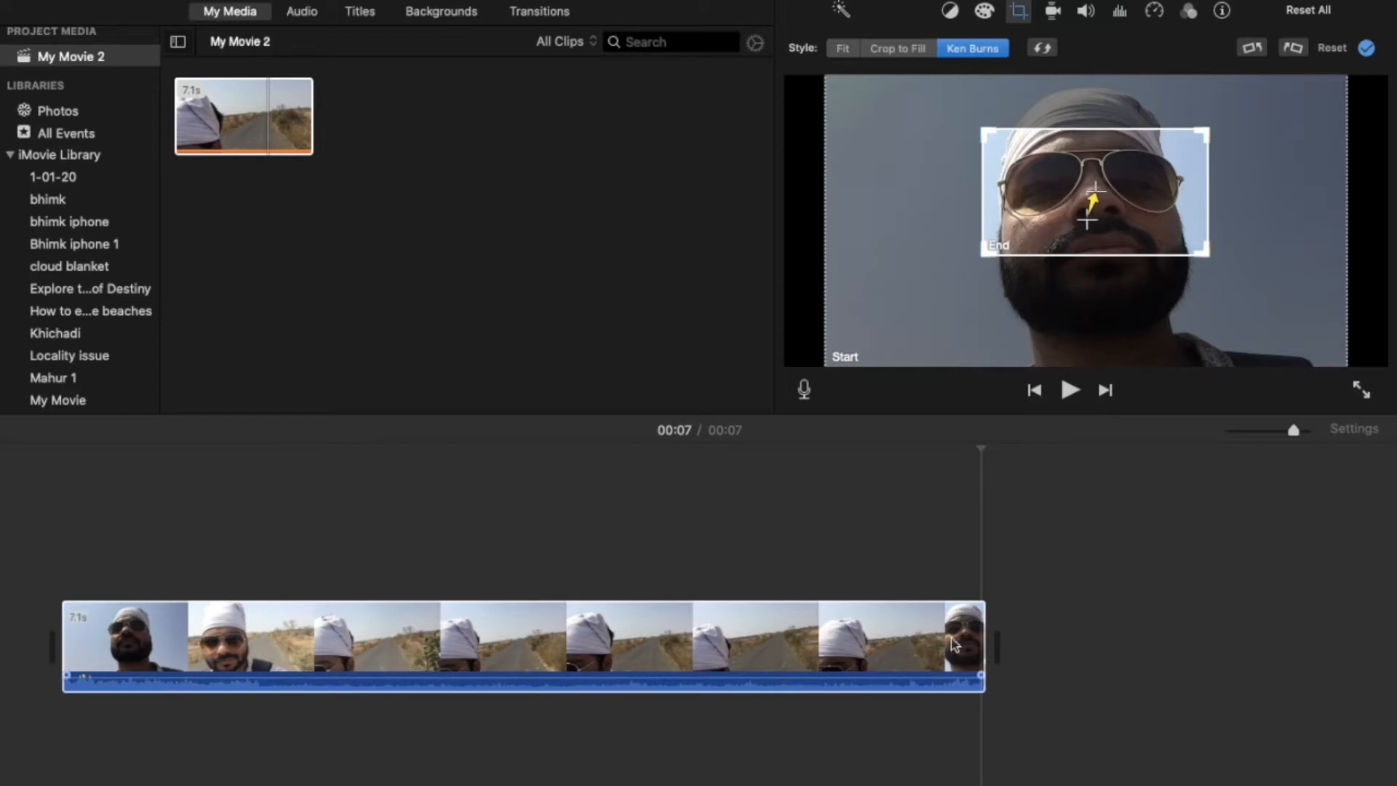
# Play back the clip several times to review the Ken Burns zoom from start to end.
pyautogui.click(914, 573)
pyautogui.press('space')
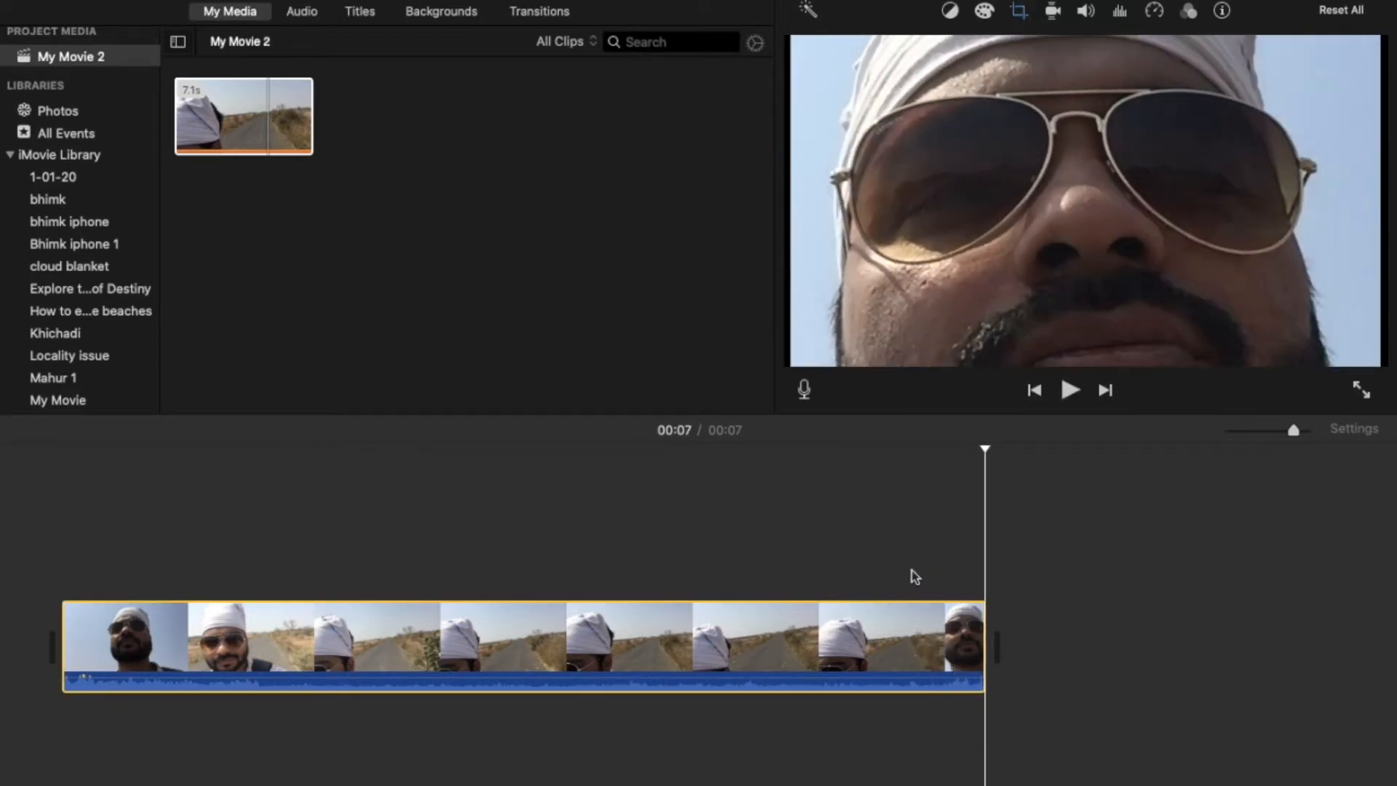
pyautogui.click(813, 549)
pyautogui.press('space')
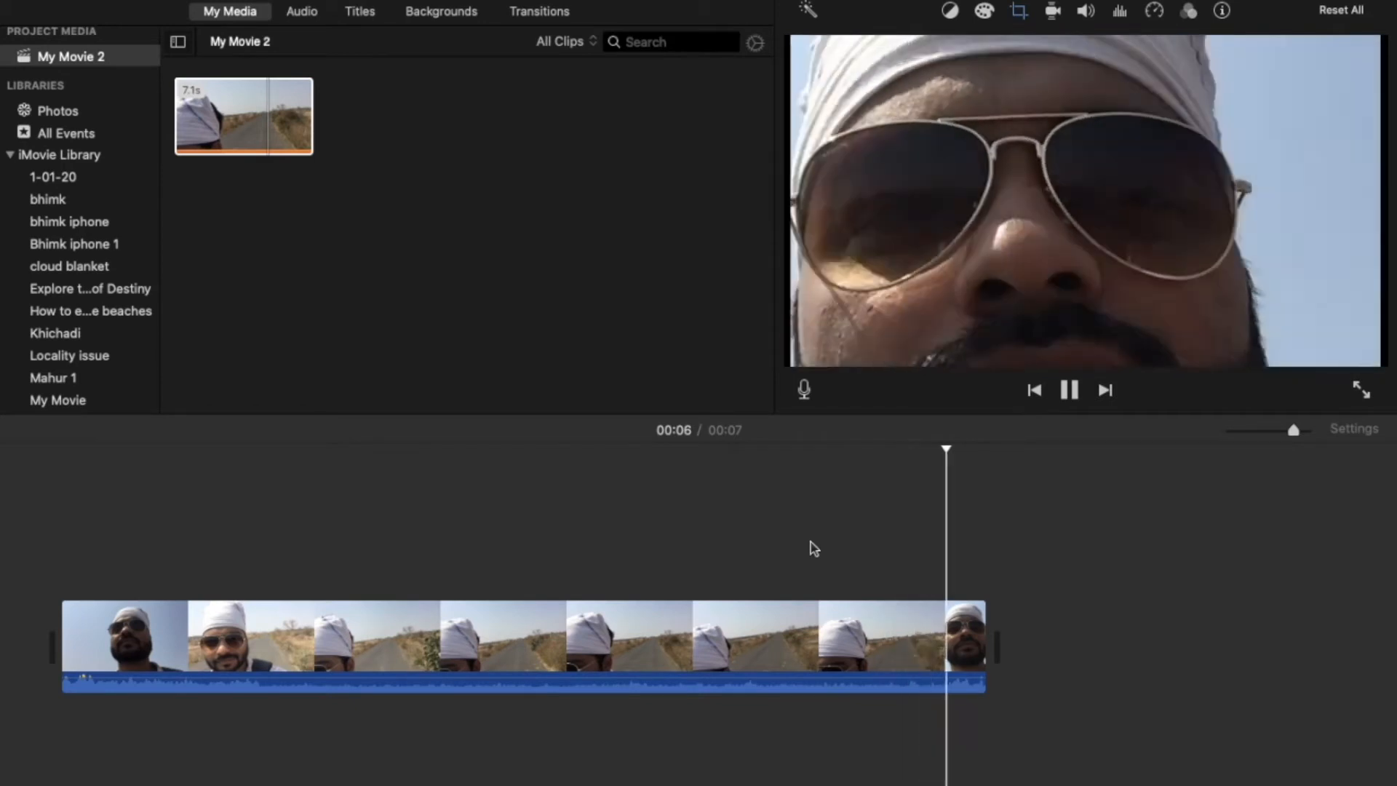
pyautogui.click(329, 566)
pyautogui.press('space')
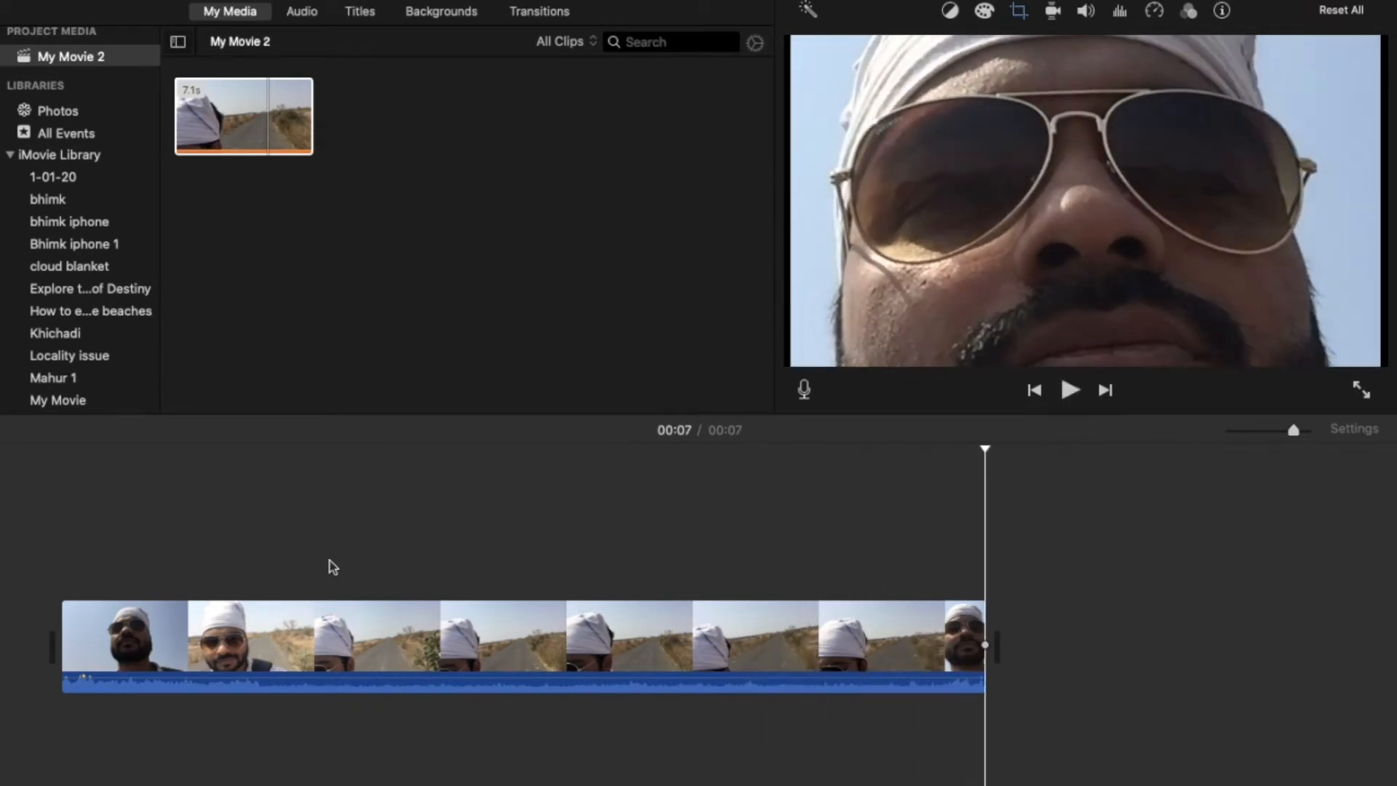
# With the 7.1 s clip back at Fit, try rotating it repeatedly counterclockwise and clockwise, and reset all adjustments.
pyautogui.click(416, 626)
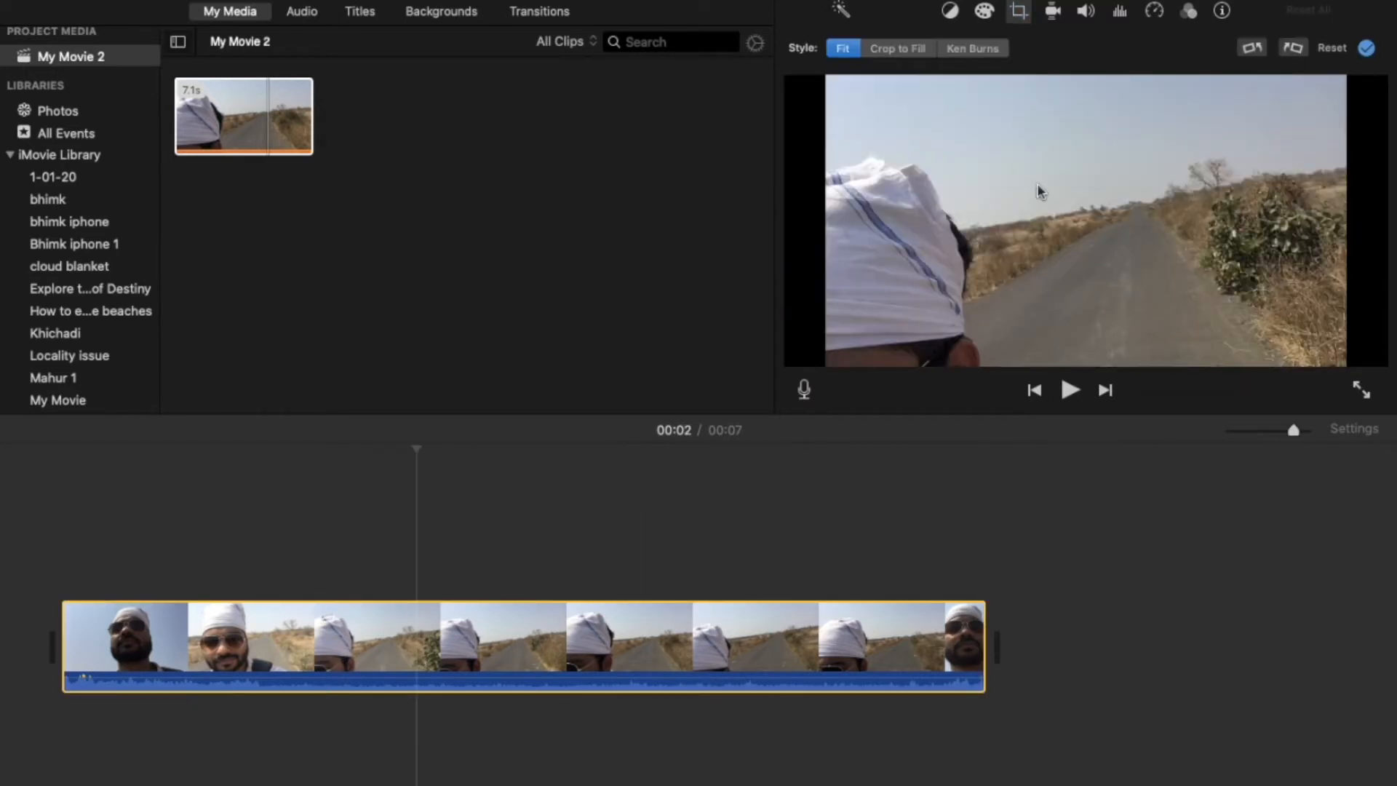
pyautogui.click(1246, 57)
pyautogui.click(1246, 57)
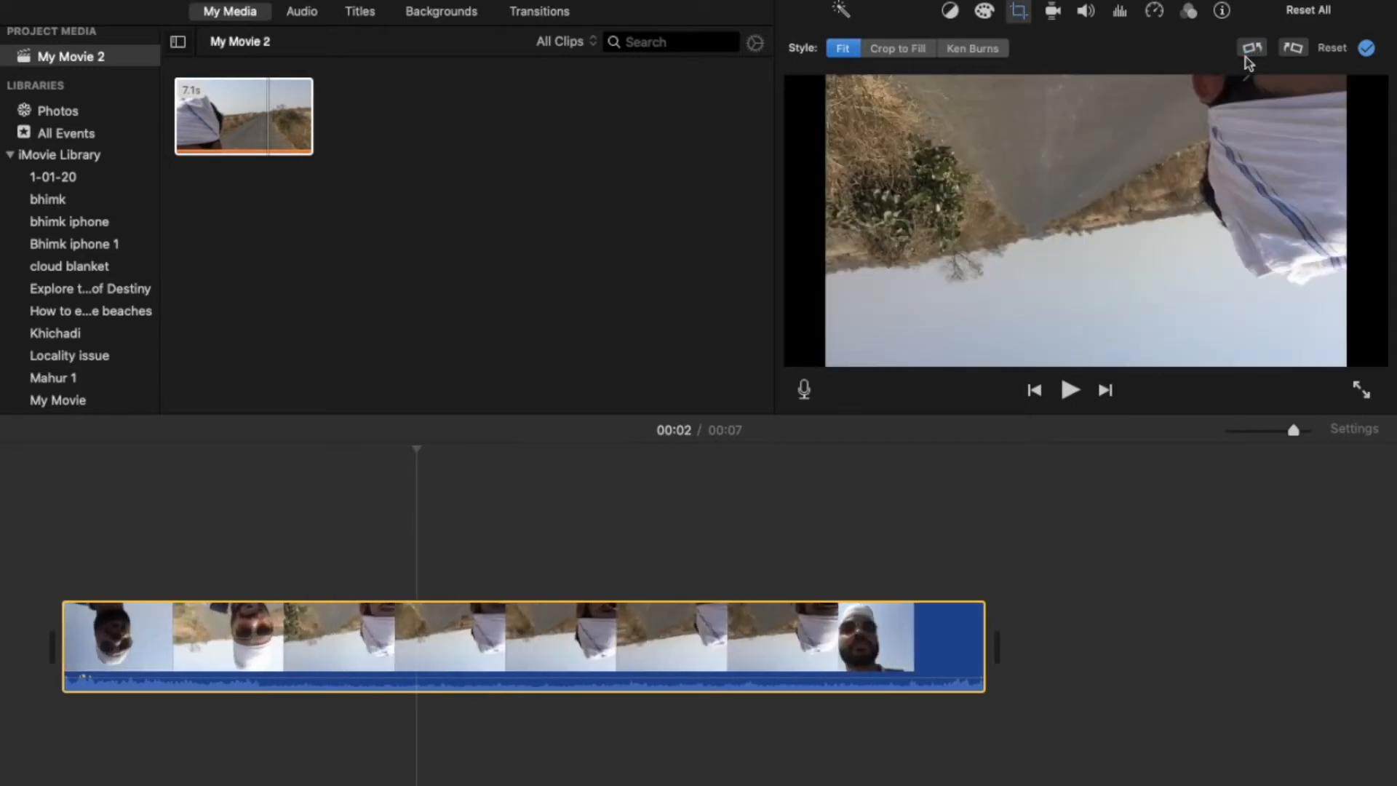
pyautogui.click(1246, 57)
pyautogui.click(1246, 57)
pyautogui.click(1293, 48)
pyautogui.click(1294, 48)
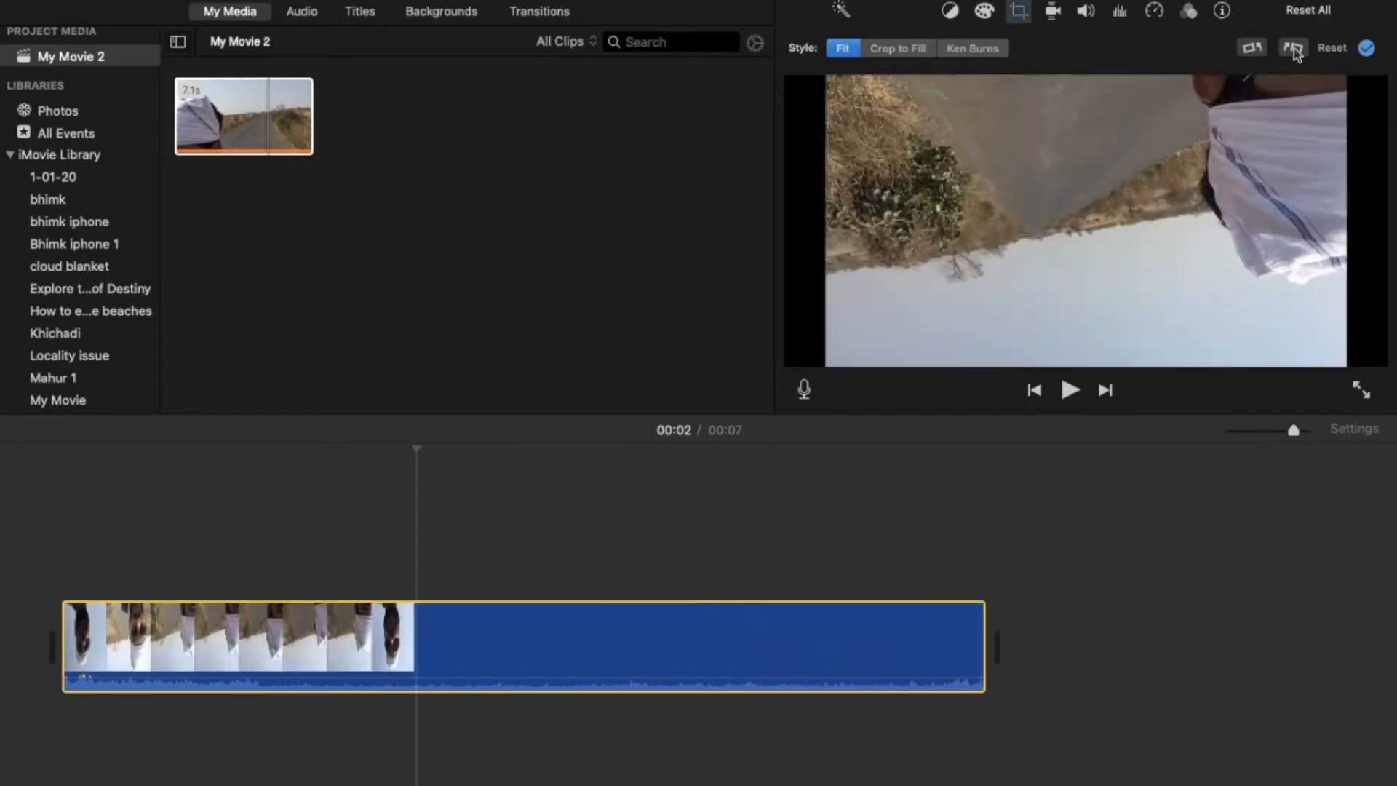
pyautogui.click(1294, 48)
pyautogui.click(1310, 10)
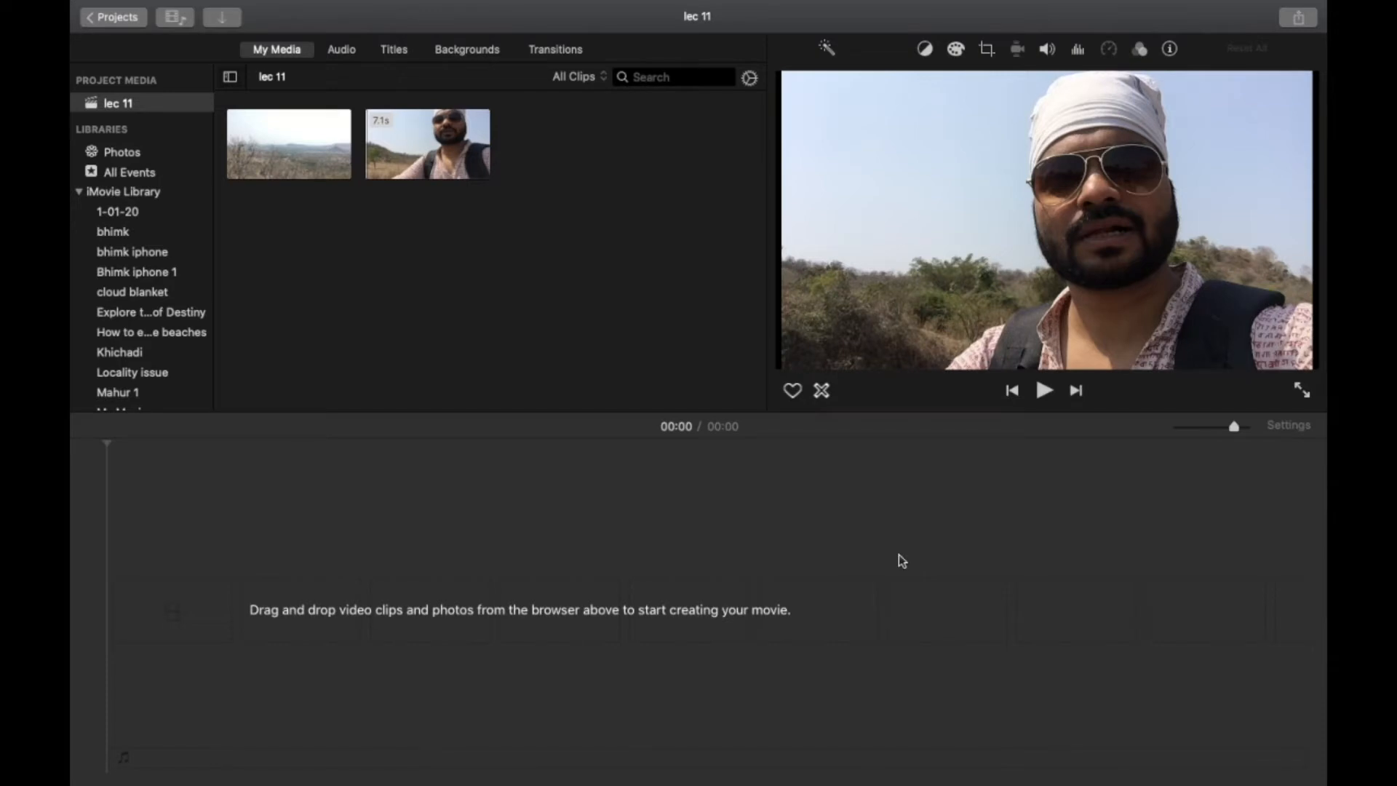
# Add the 7.1 s clip of the man with the backpack to the empty timeline of the lec 11 project.
pyautogui.click(902, 561)
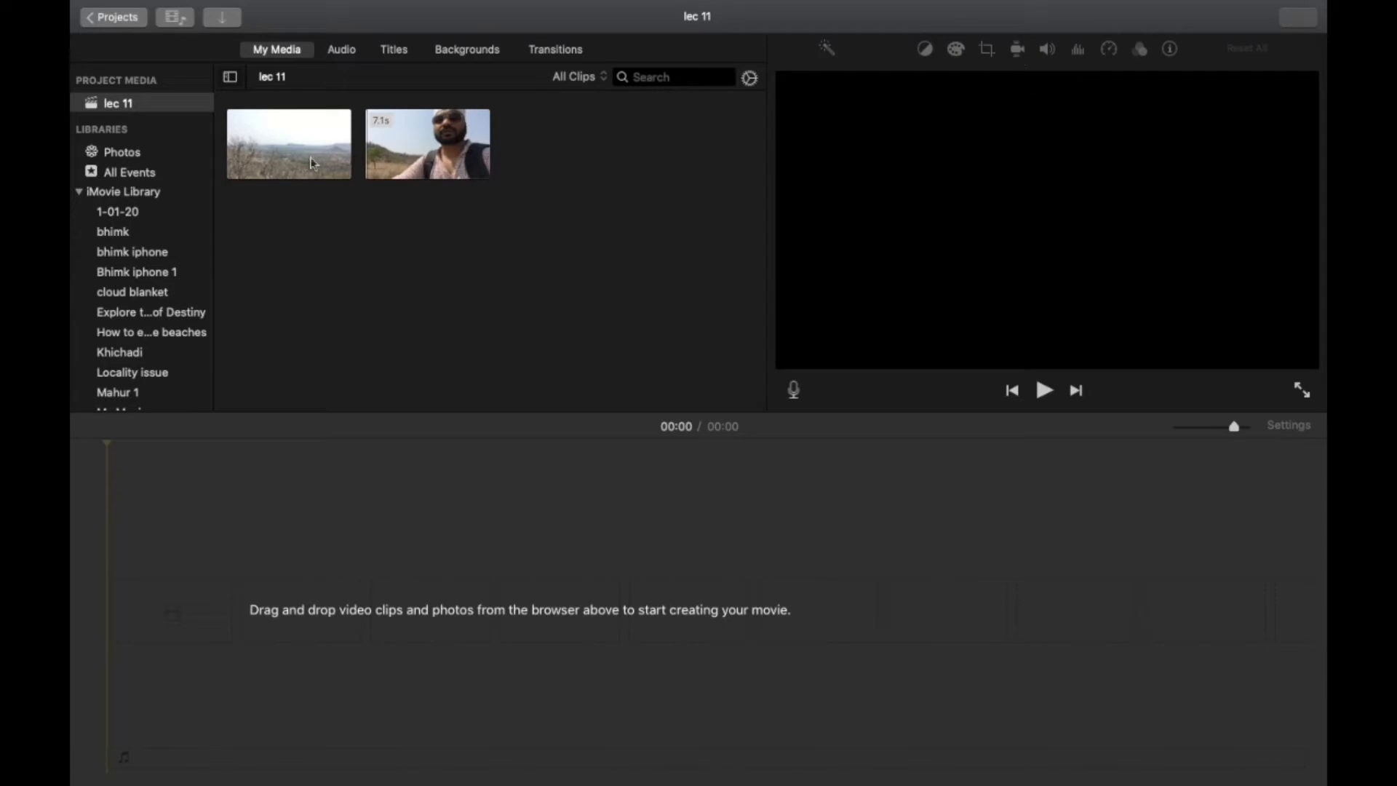
pyautogui.click(302, 165)
pyautogui.click(415, 156)
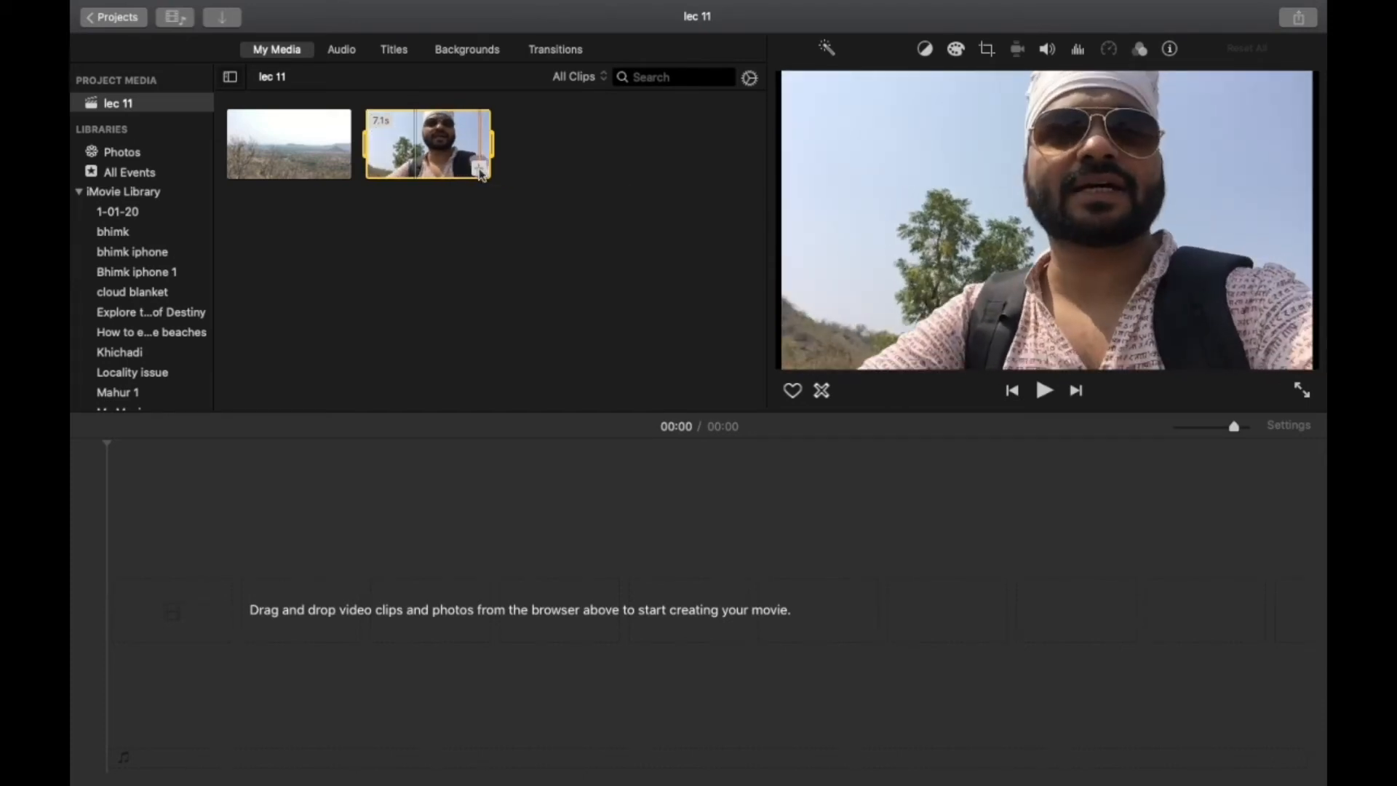
pyautogui.click(479, 170)
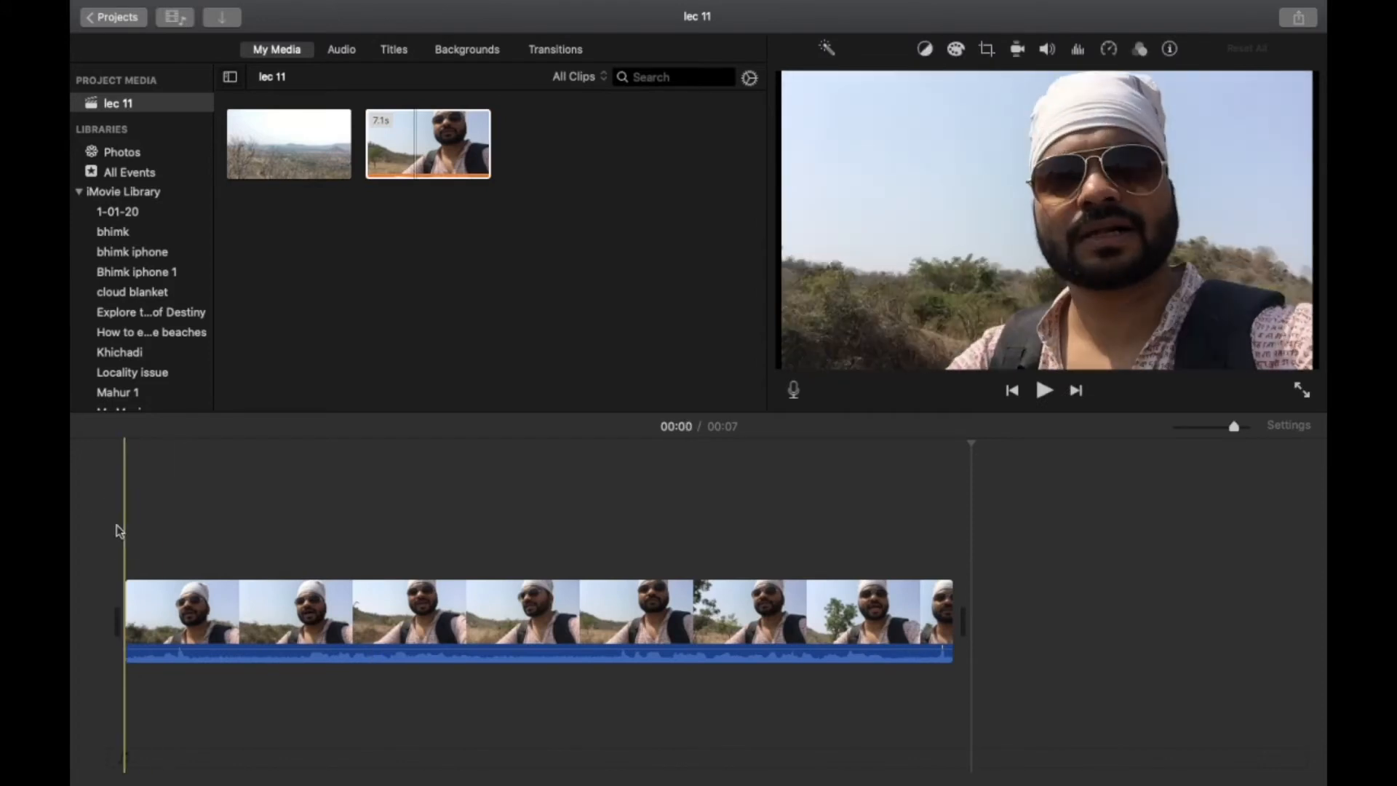
# Play through the 7.1 s clip, split it about 1 second in, and delete the opening part.
pyautogui.press('space')
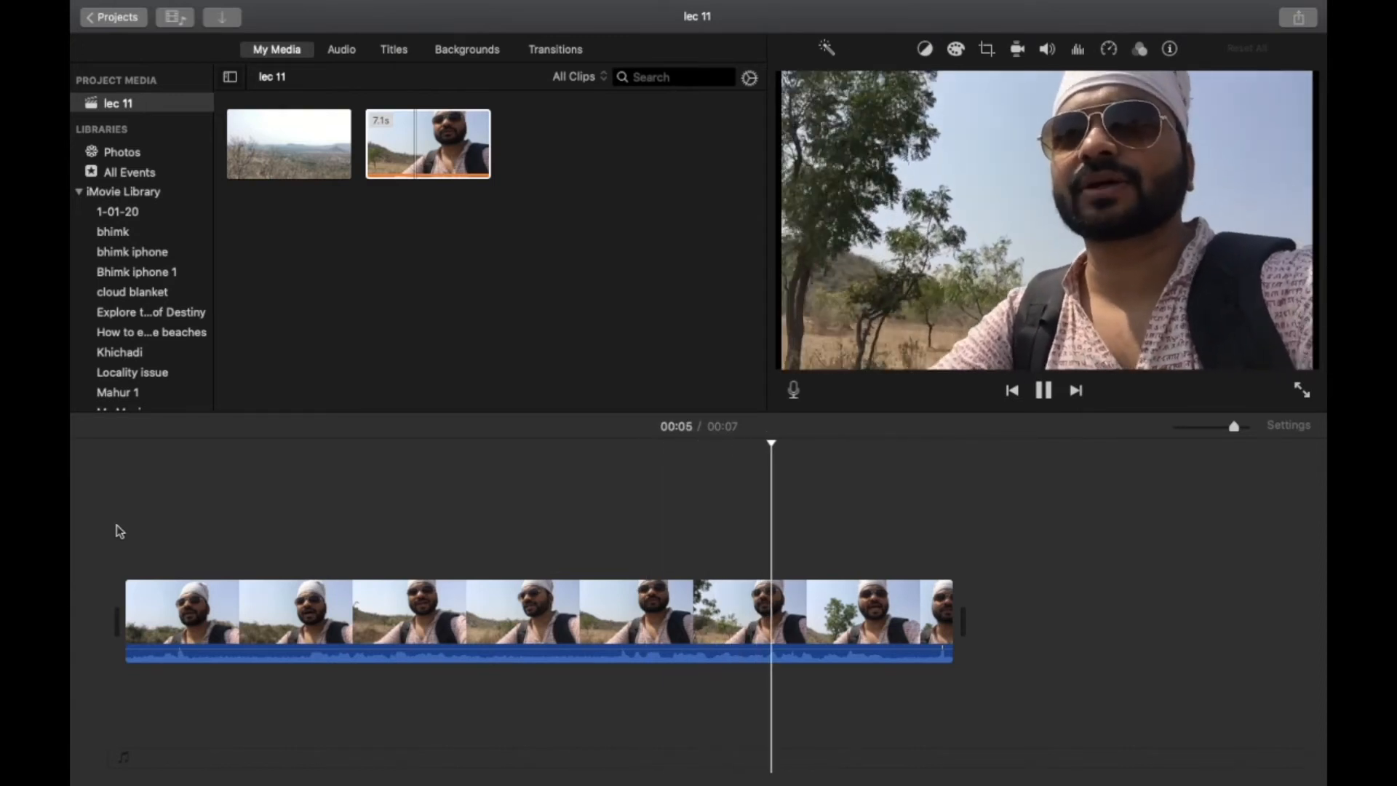
pyautogui.press('space')
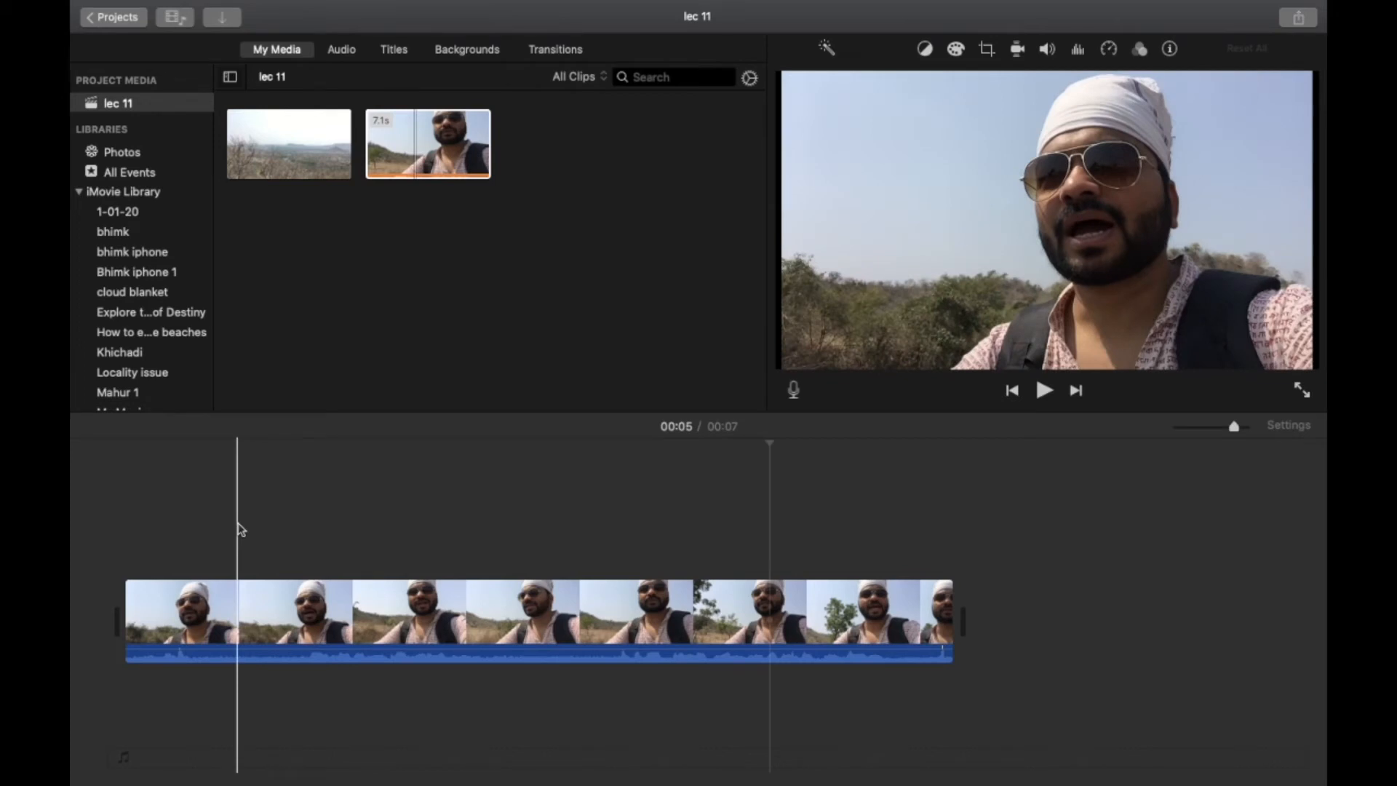
pyautogui.press('super+b')
pyautogui.click(187, 603)
pyautogui.press('Delete')
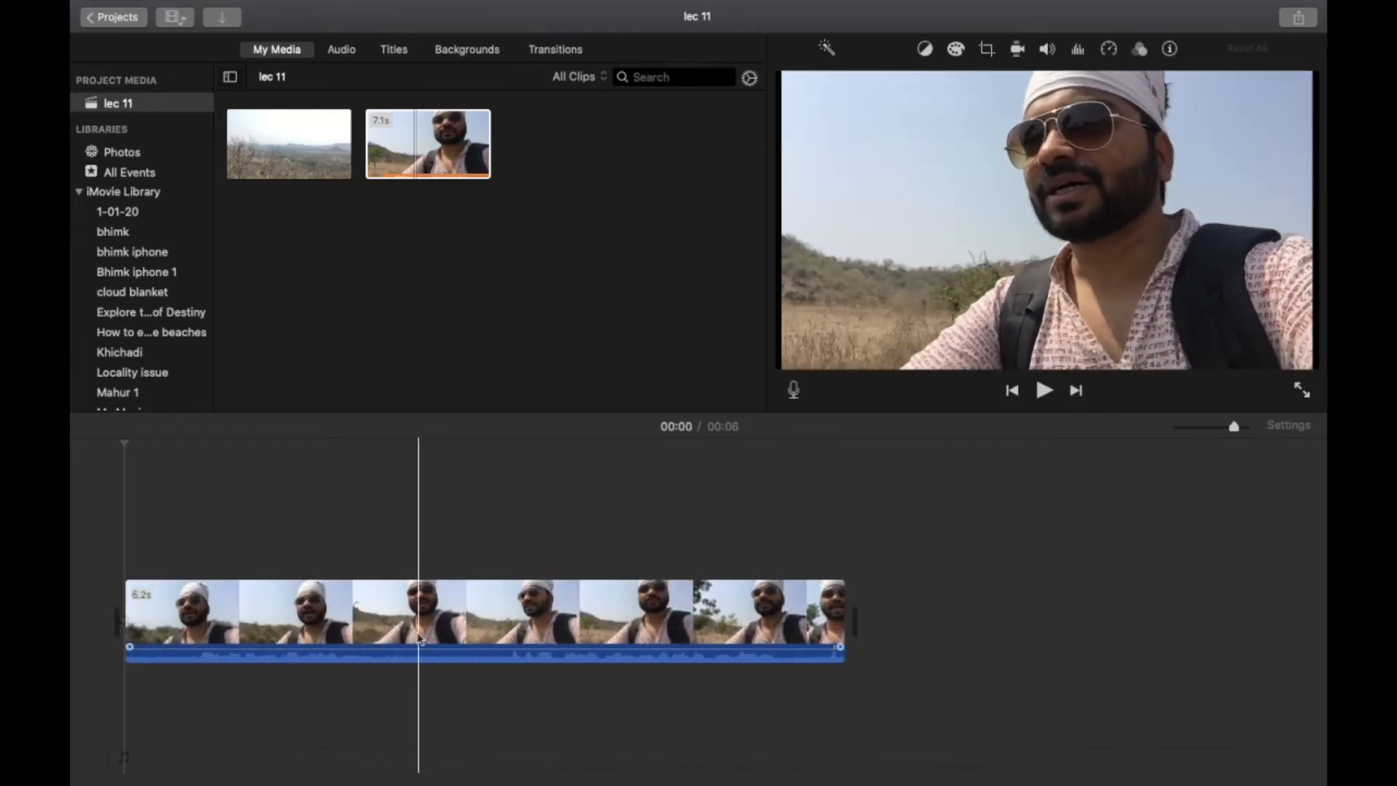
pyautogui.click(357, 649)
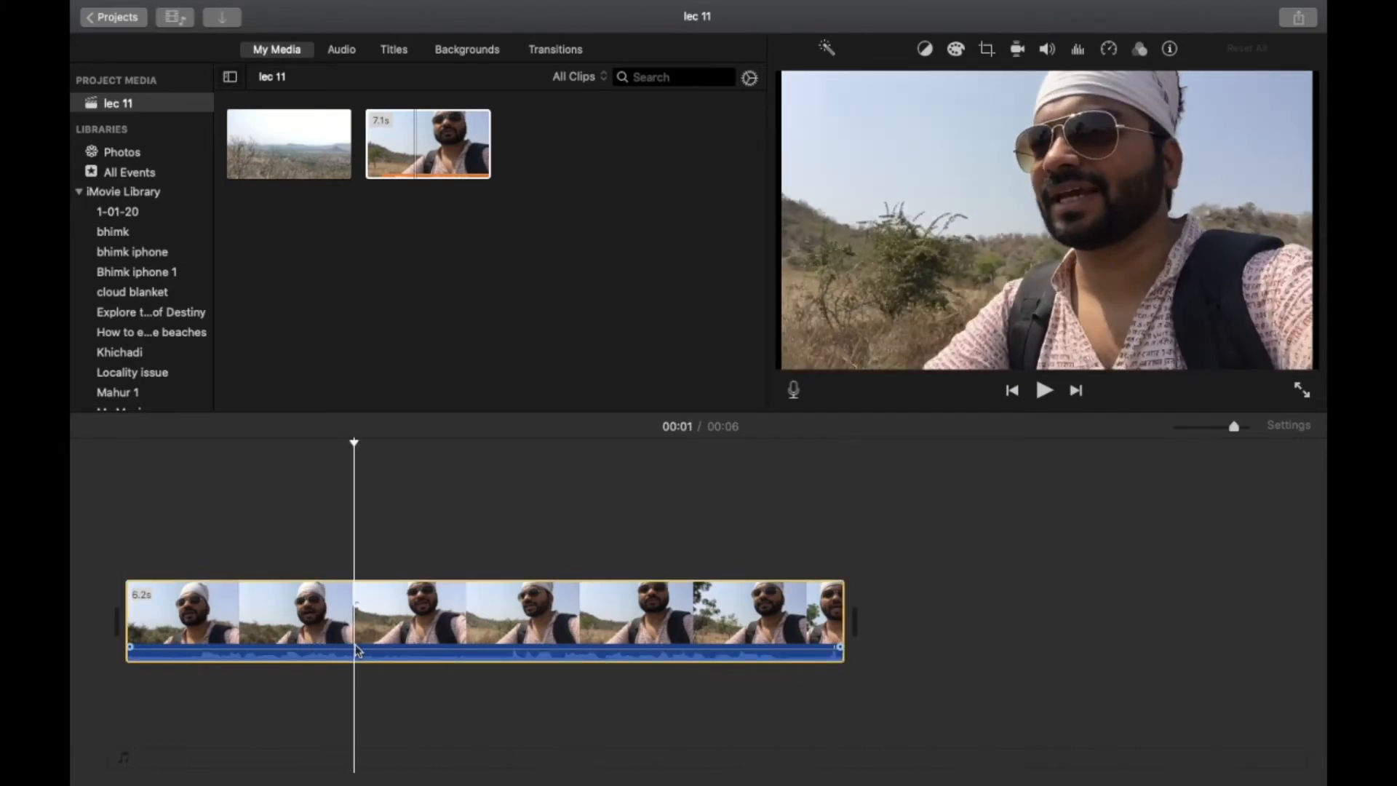
# Append another copy of the selected backpack clip after the 6.2 s clip in the timeline.
pyautogui.click(913, 580)
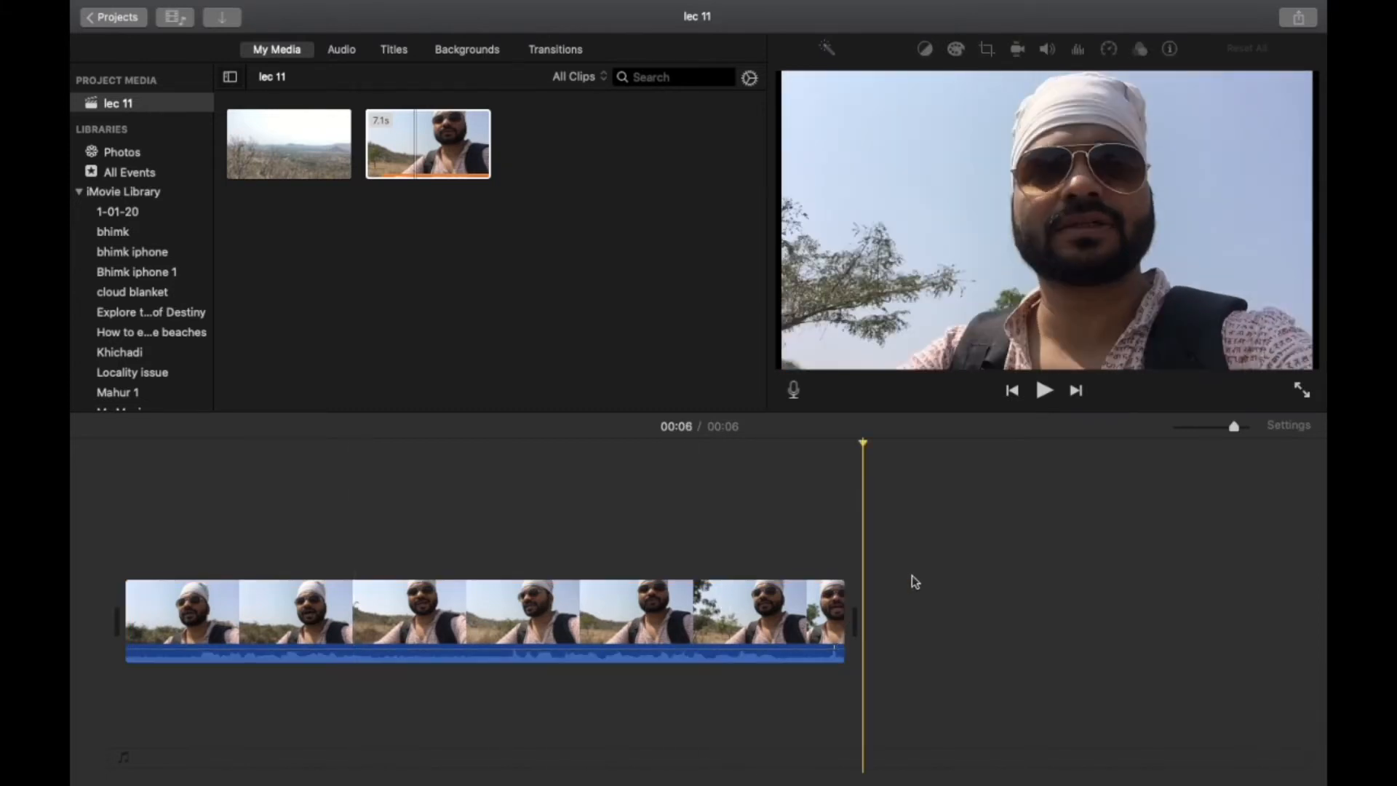
pyautogui.press('e')
pyautogui.hscroll(-3, 682, 619)
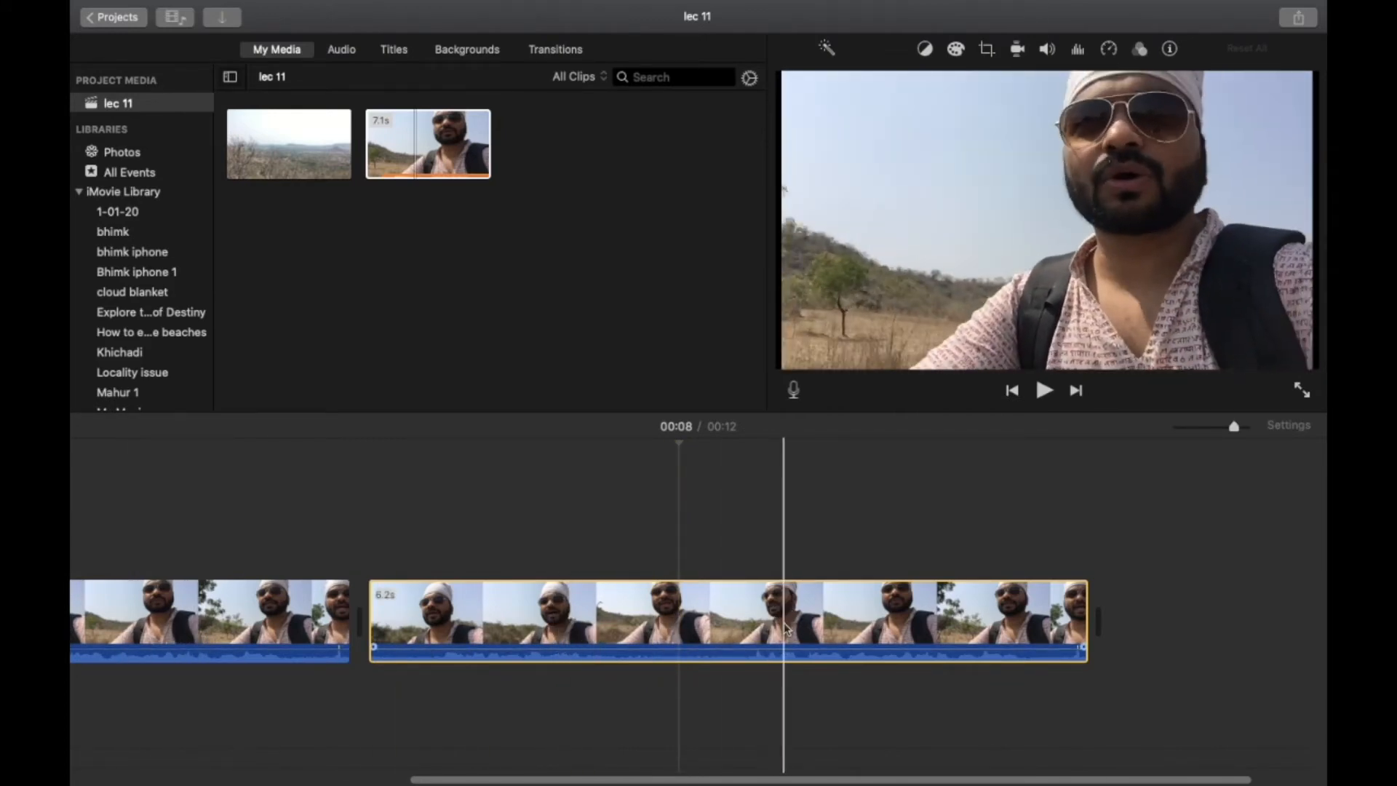
# Turn on Stabilize Shaky Video at 33% for the second 6.2 s clip.
pyautogui.click(1017, 58)
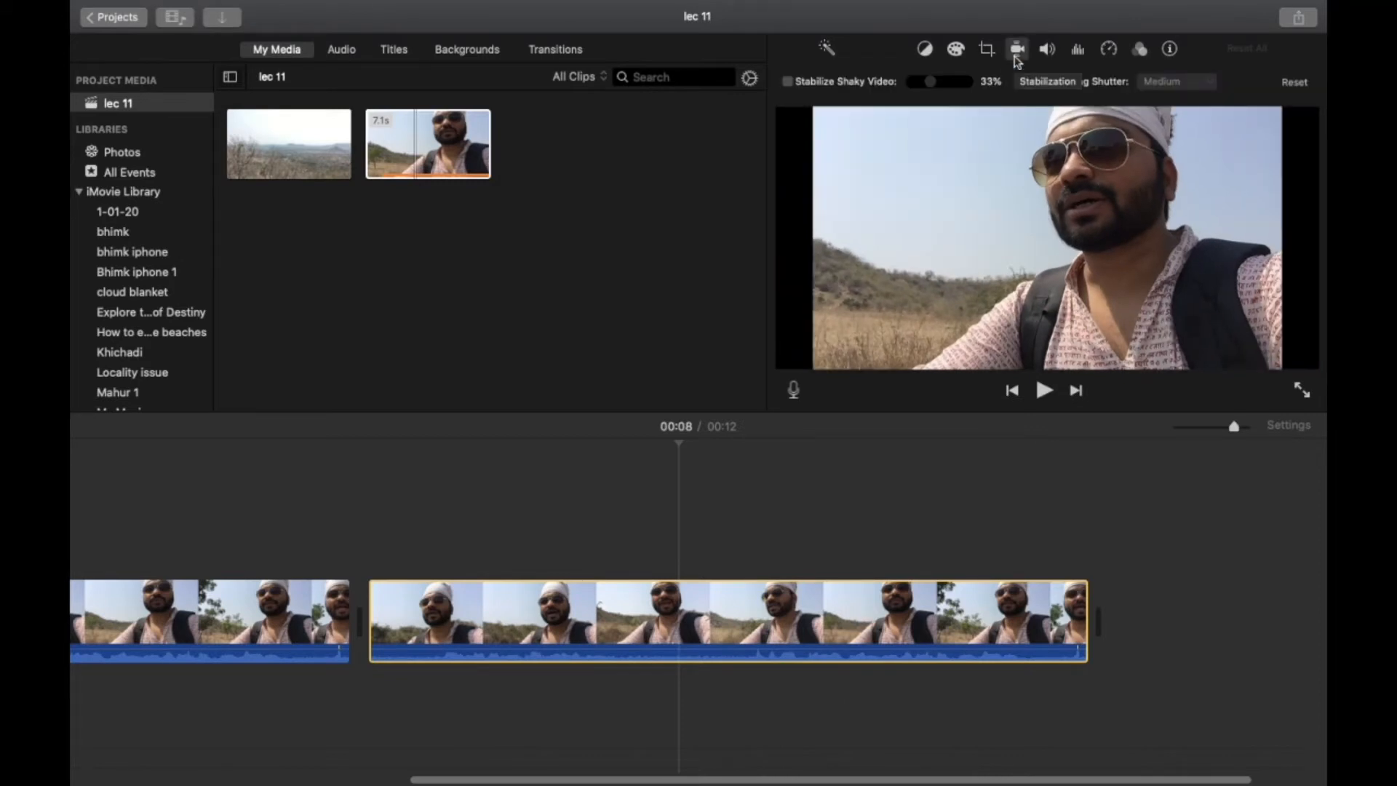
pyautogui.click(787, 82)
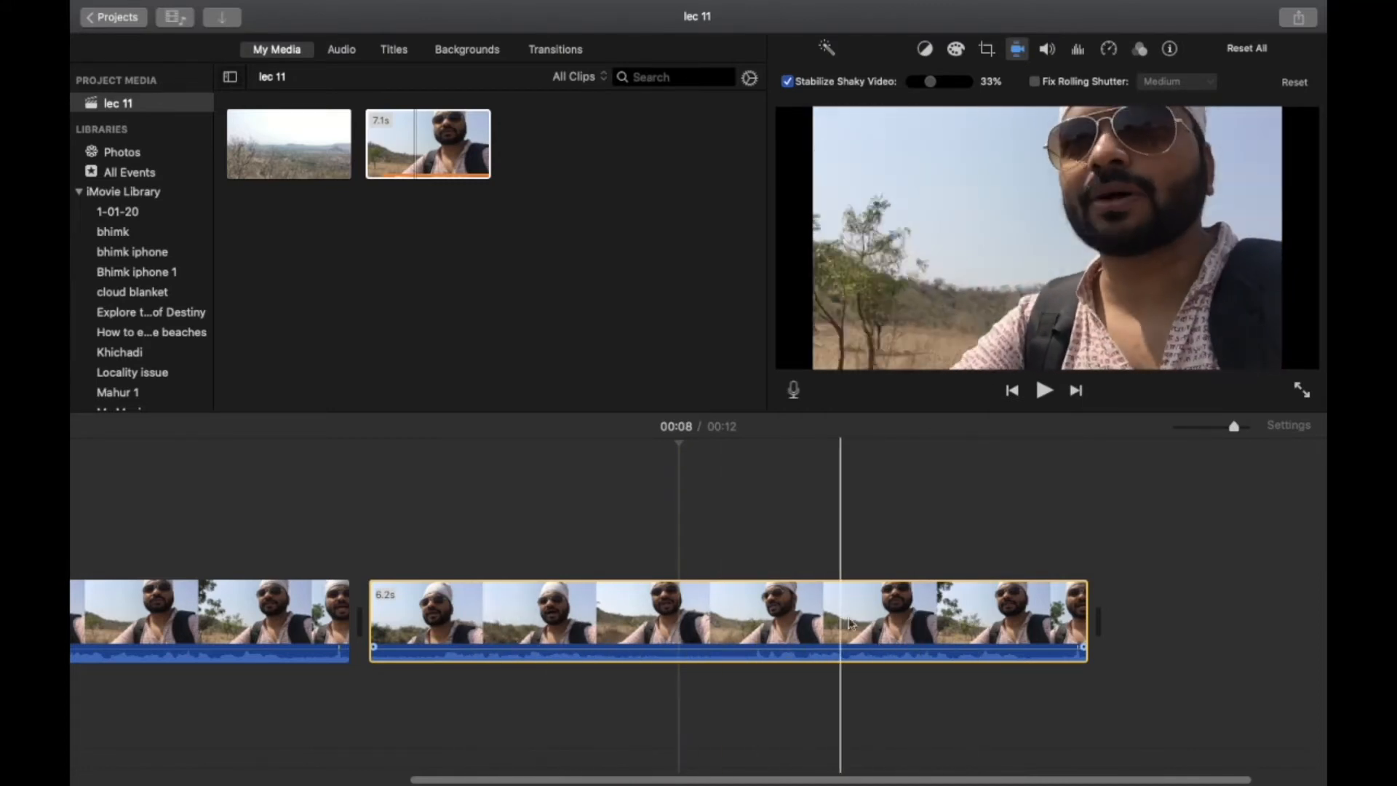
pyautogui.click(738, 544)
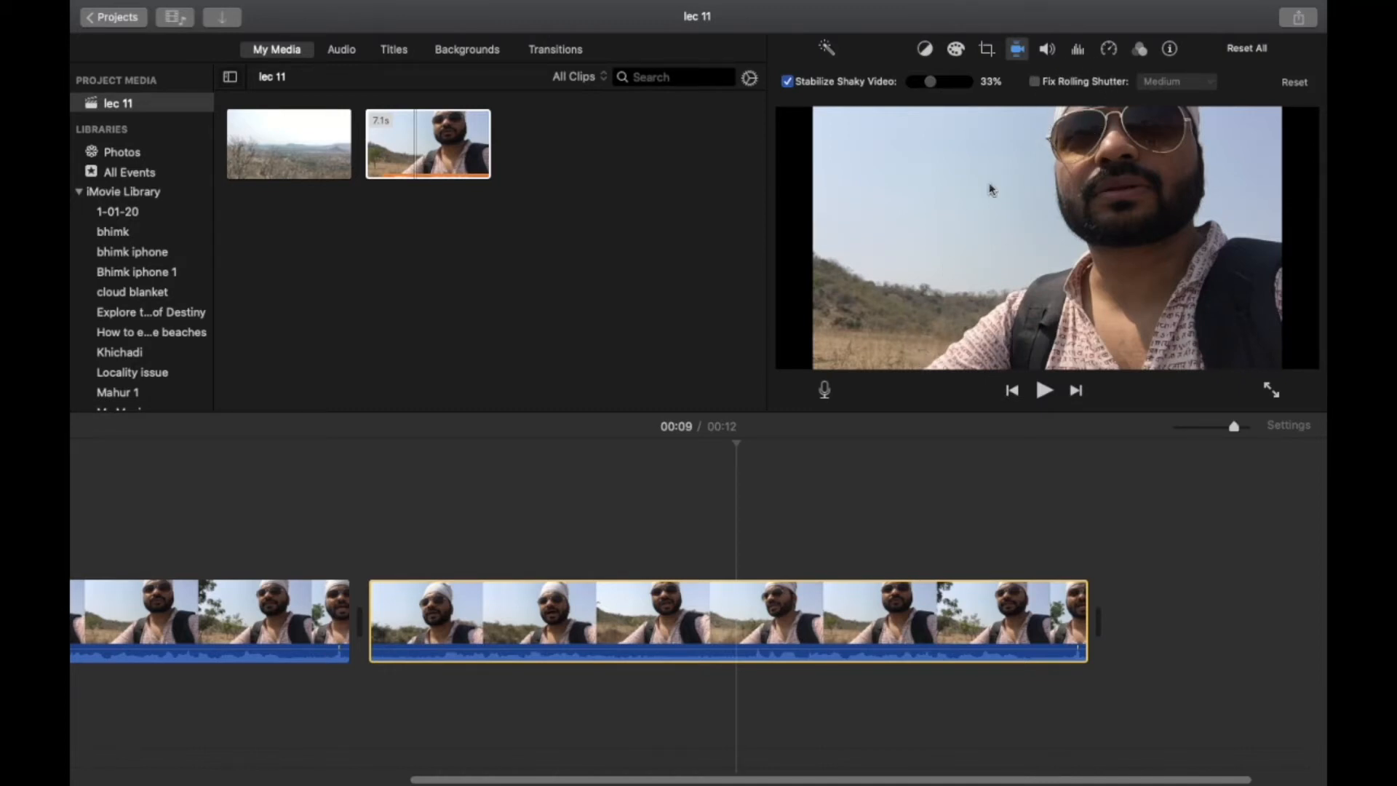
# Move the second 6.2 s clip above the first one as an overlay, with both starting at the same point.
pyautogui.hscroll(-10, 731, 606)
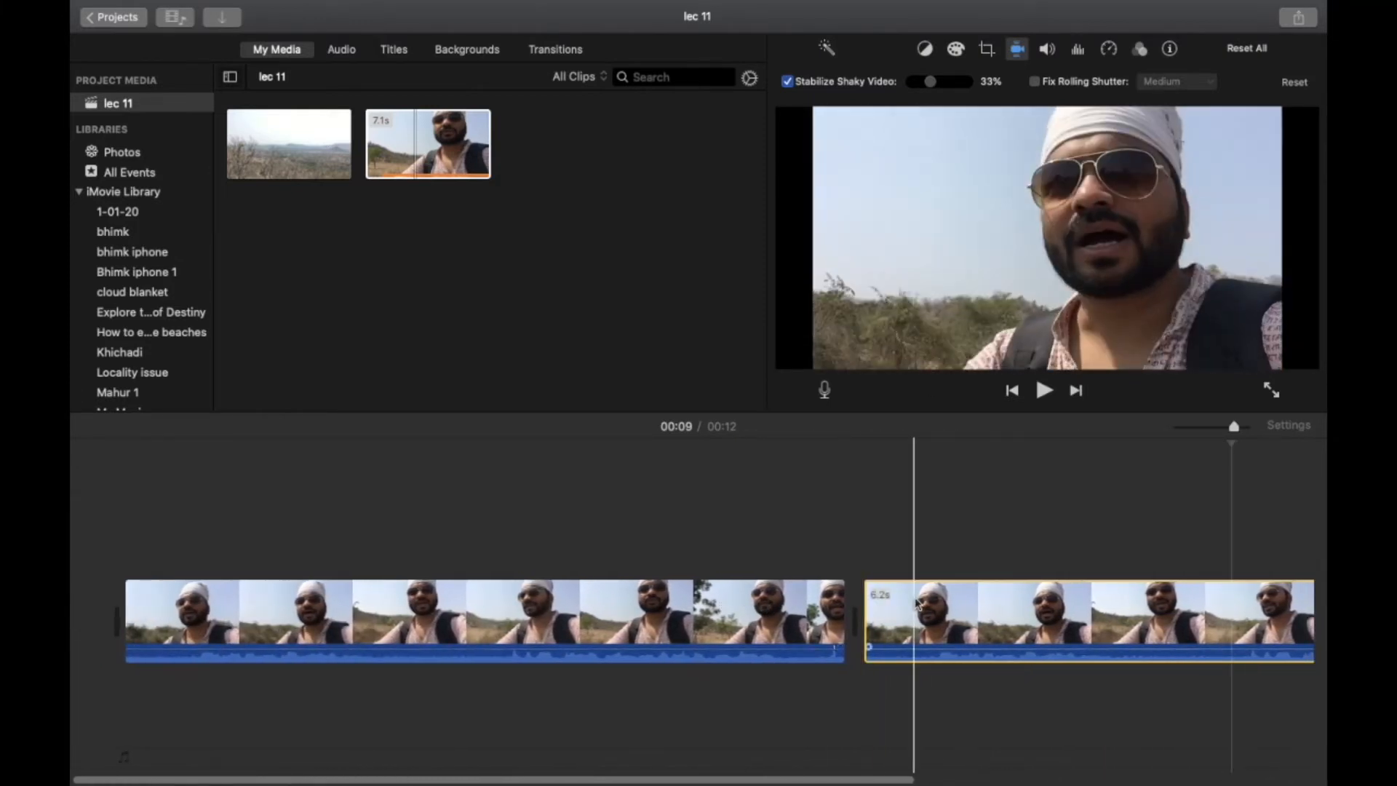
pyautogui.click(917, 601)
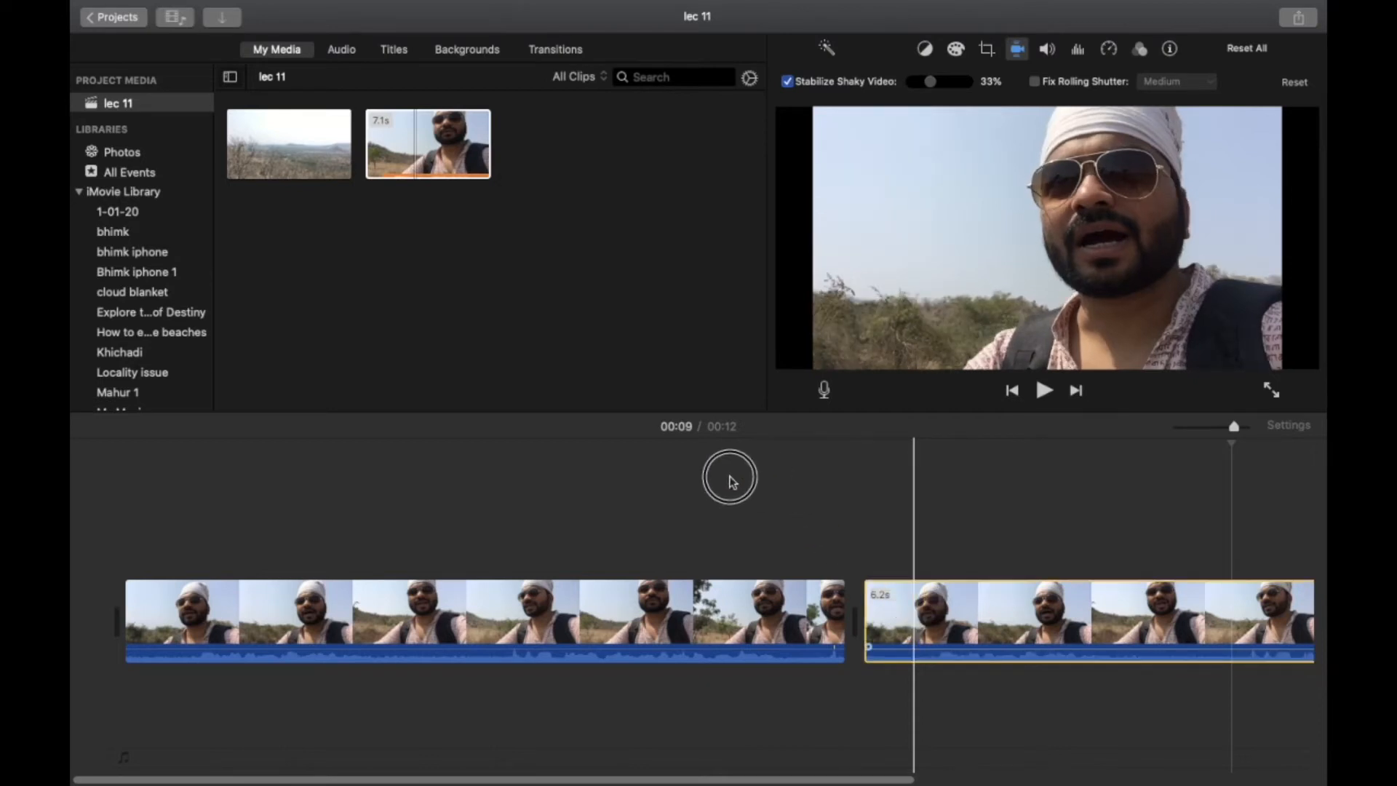
pyautogui.click(705, 482)
pyautogui.moveTo(942, 620); pyautogui.dragTo(140, 530)
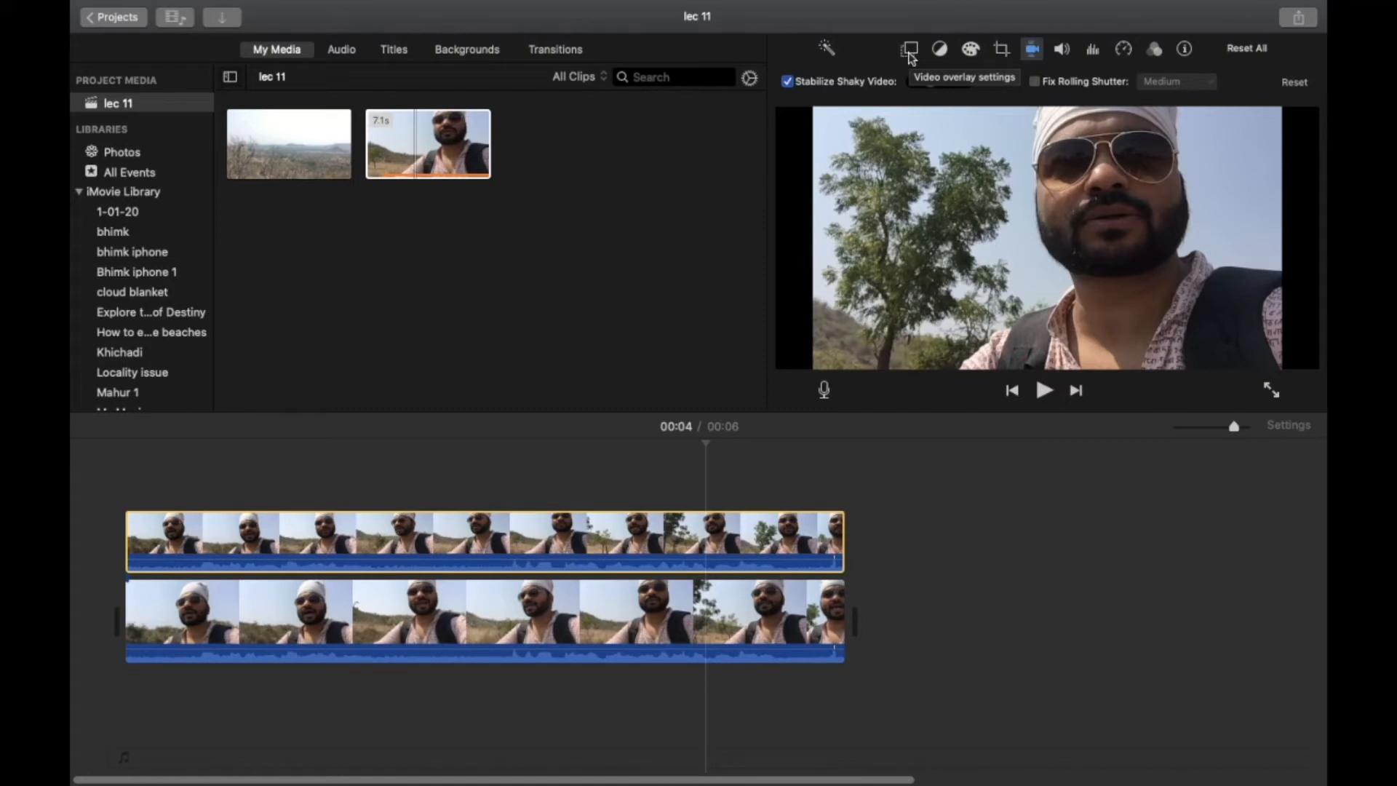
# Set the upper clip's video overlay to Split Screen, positioned Left, and play the result from the start.
pyautogui.click(911, 52)
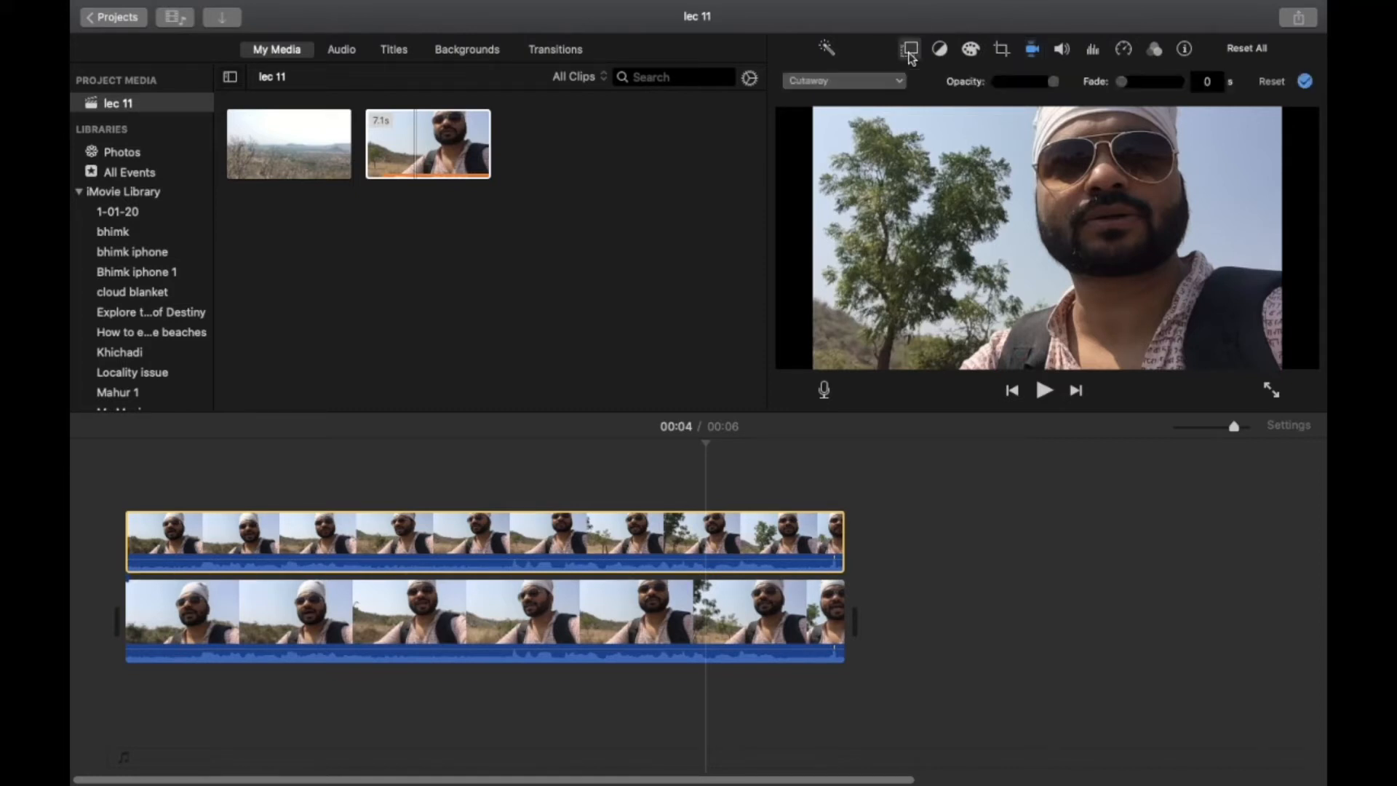
pyautogui.click(895, 82)
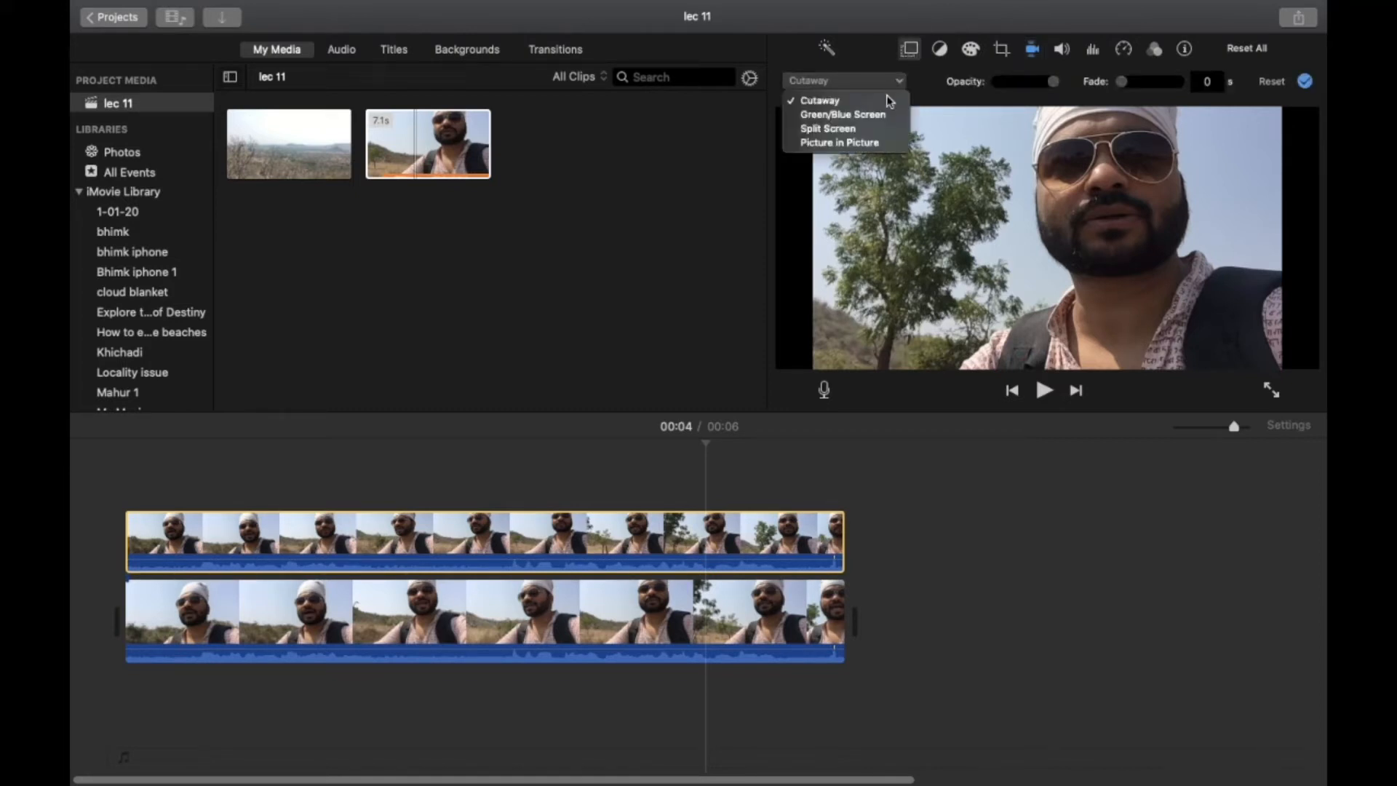
pyautogui.click(875, 136)
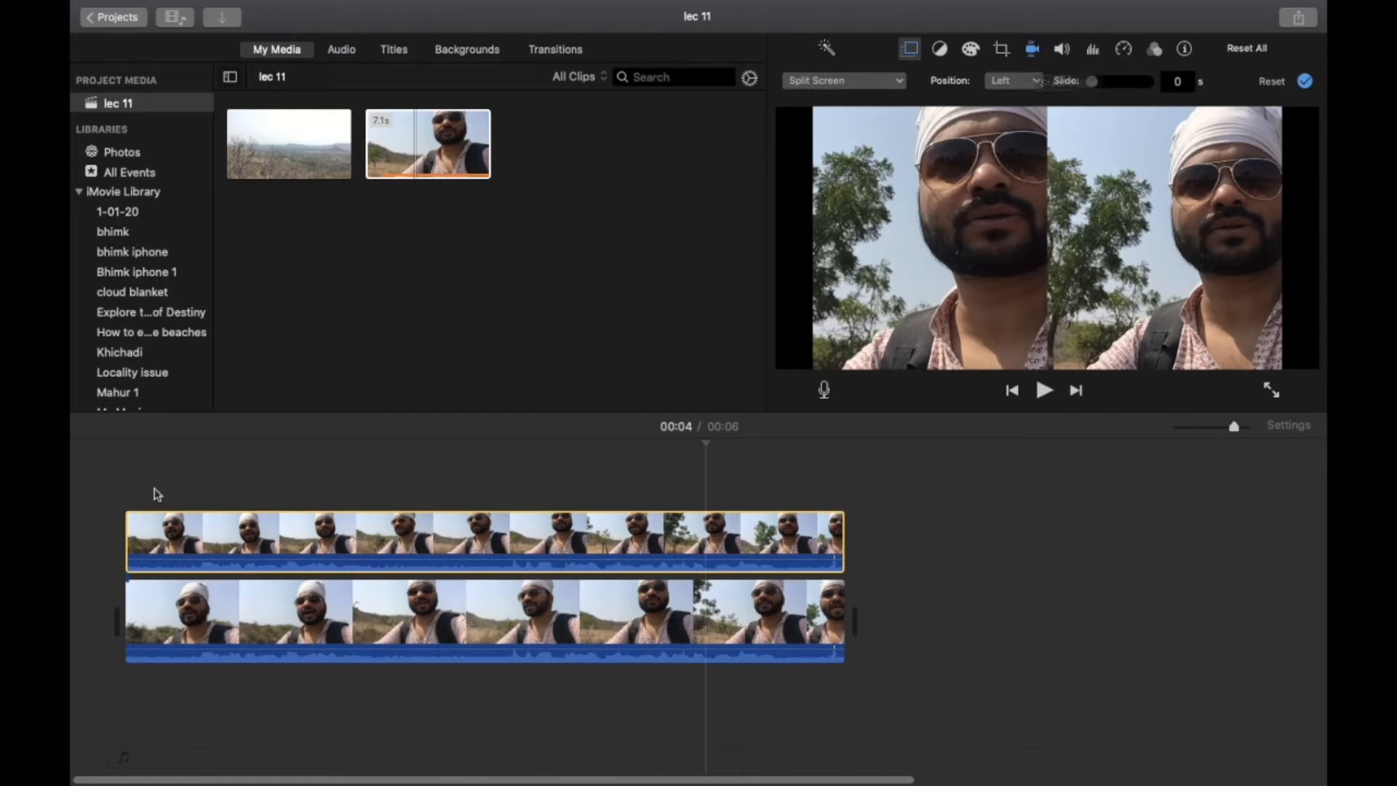
pyautogui.click(94, 494)
pyautogui.press('space')
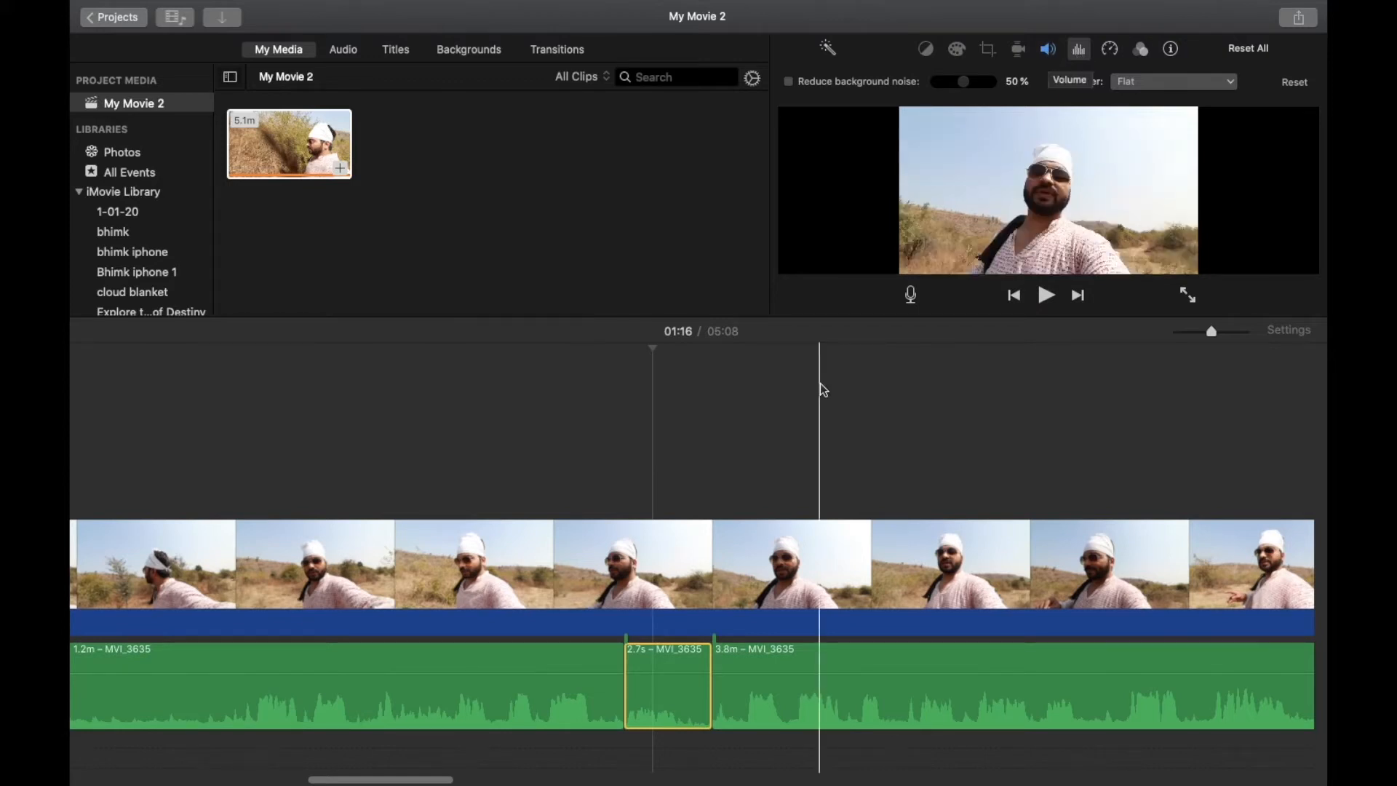
# In My Movie 2, play the section from 01:15 to 01:20 across the 2.7 s MVI_3635 audio clip.
pyautogui.click(637, 468)
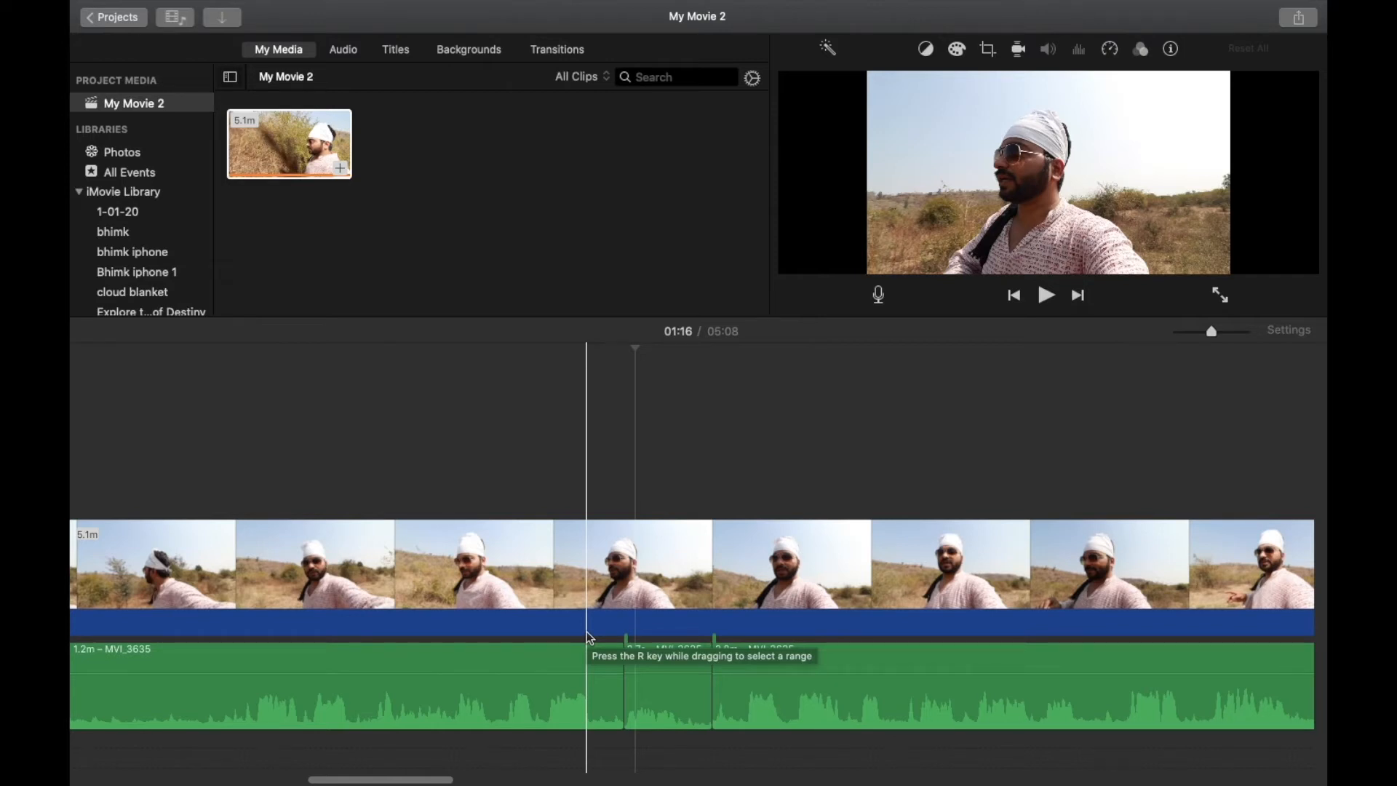
pyautogui.click(613, 627)
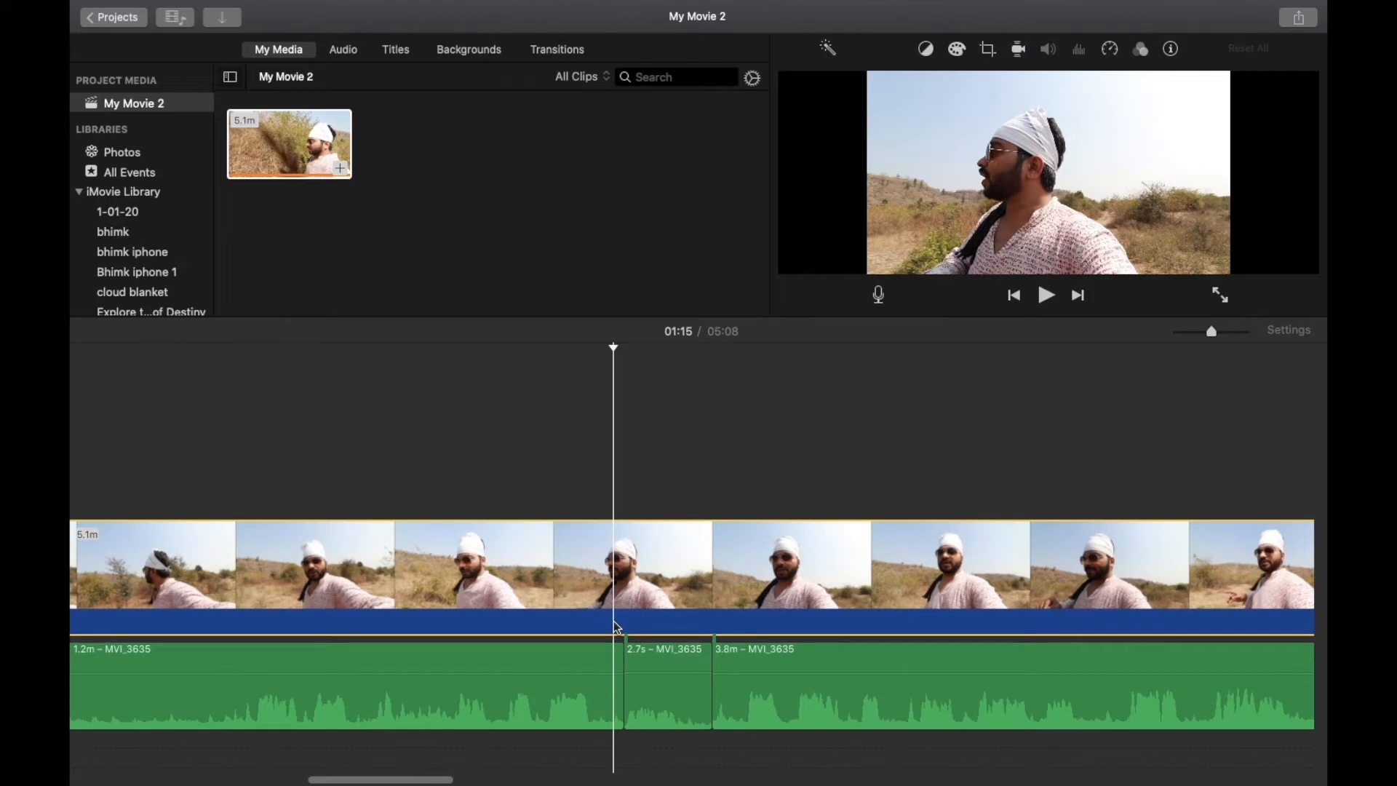
pyautogui.press('space')
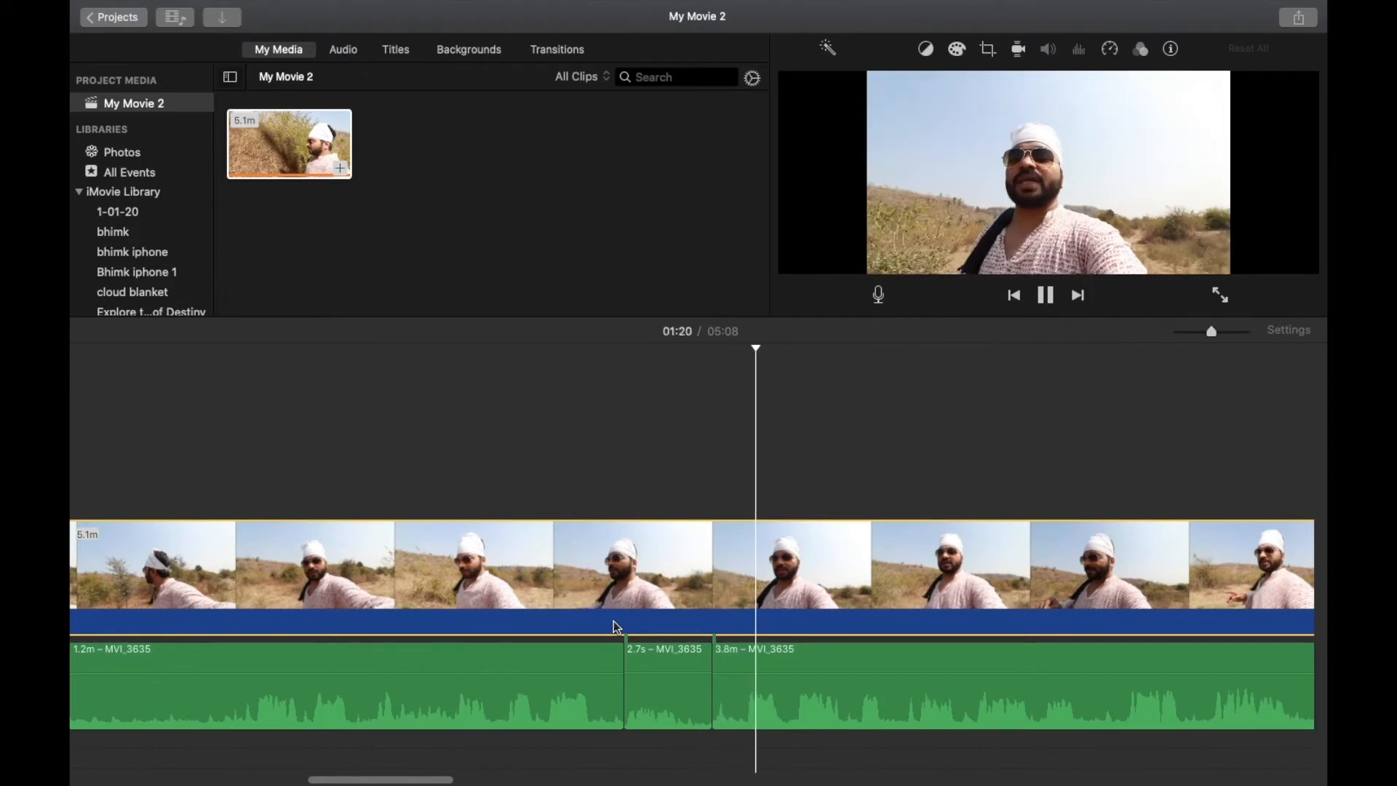
pyautogui.press('space')
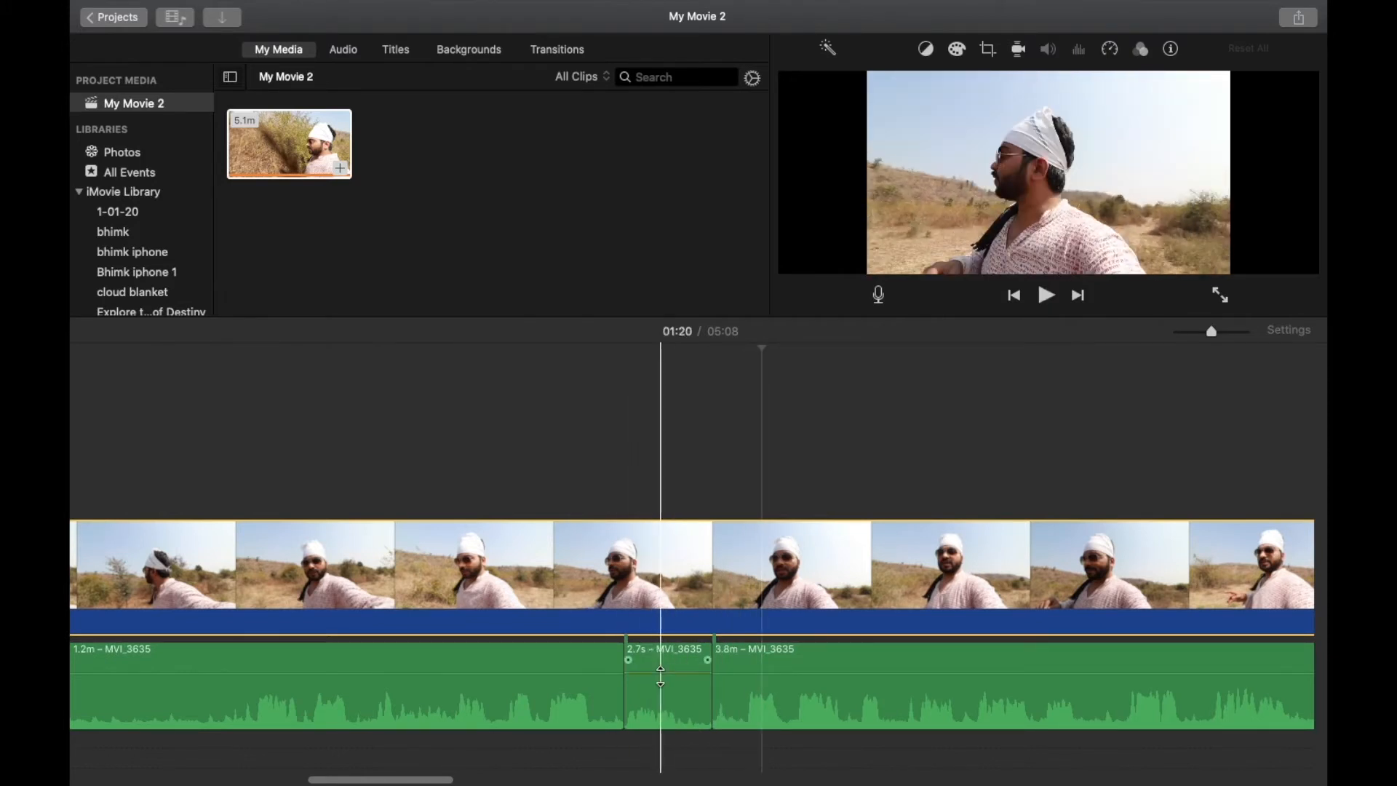
# Lower the volume of the 2.7 s MVI_3635 audio clip to 50%.
pyautogui.click(670, 650)
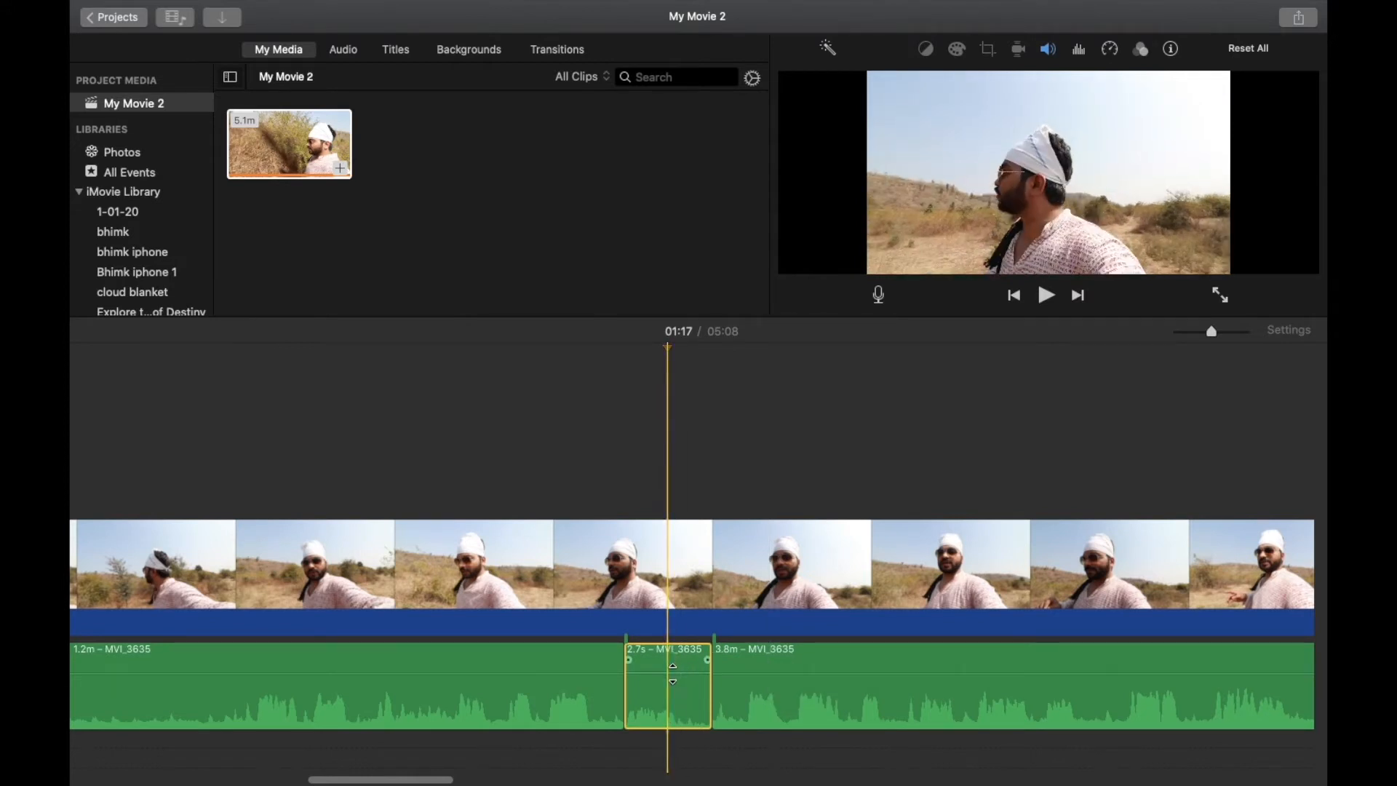
pyautogui.moveTo(673, 674)
pyautogui.mouseDown()
pyautogui.moveTo(670, 639)
pyautogui.moveTo(674, 689)
pyautogui.moveTo(670, 666)
pyautogui.moveTo(664, 683)
pyautogui.mouseUp()
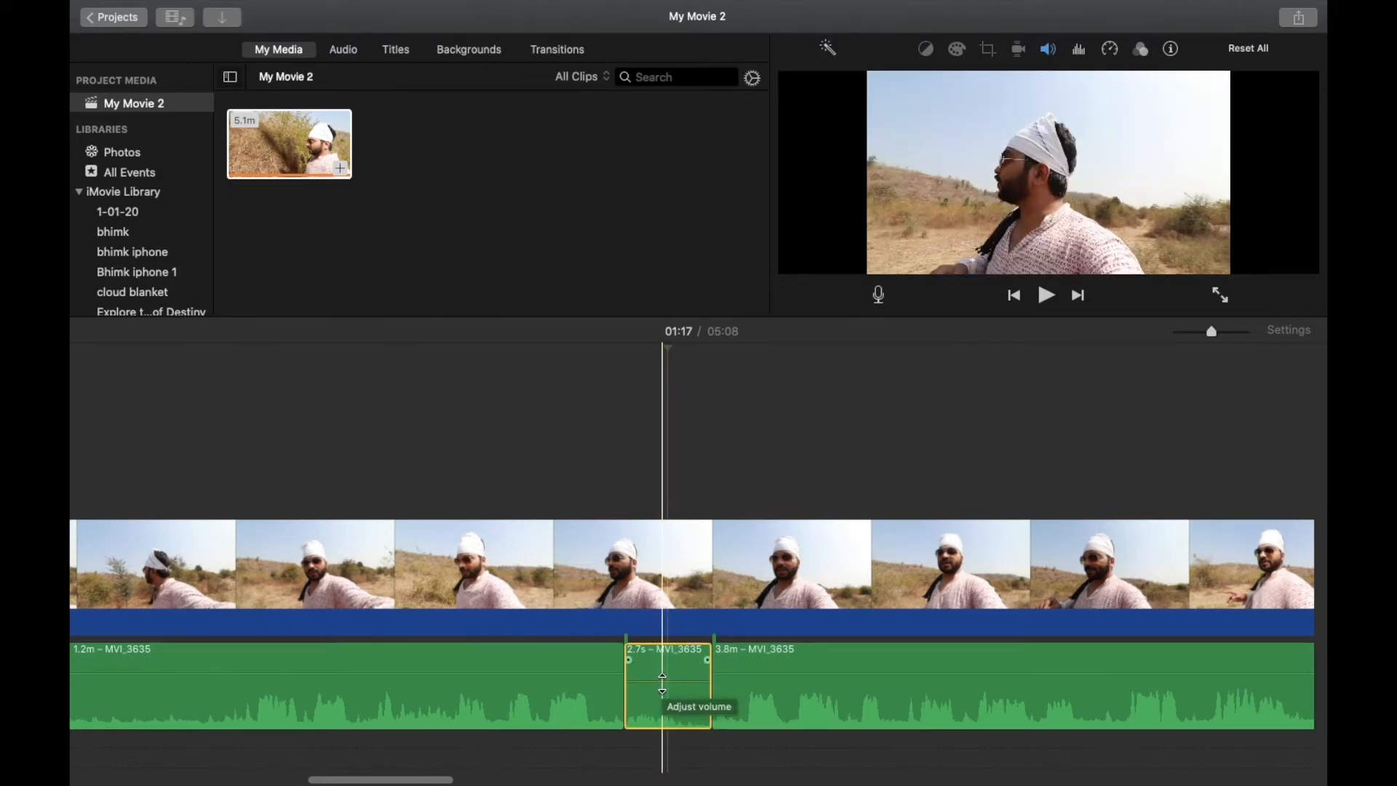
pyautogui.moveTo(663, 683); pyautogui.dragTo(666, 679)
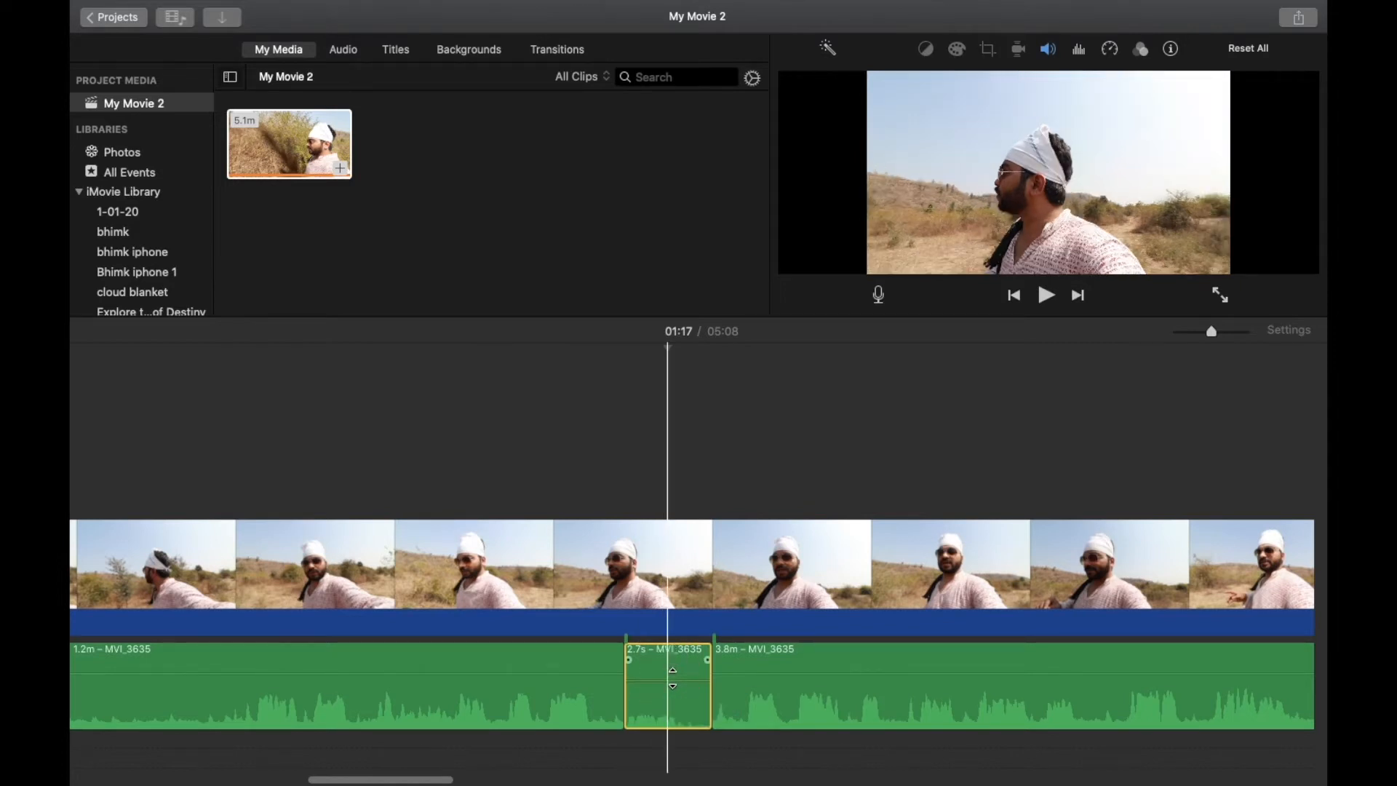
pyautogui.click(1049, 49)
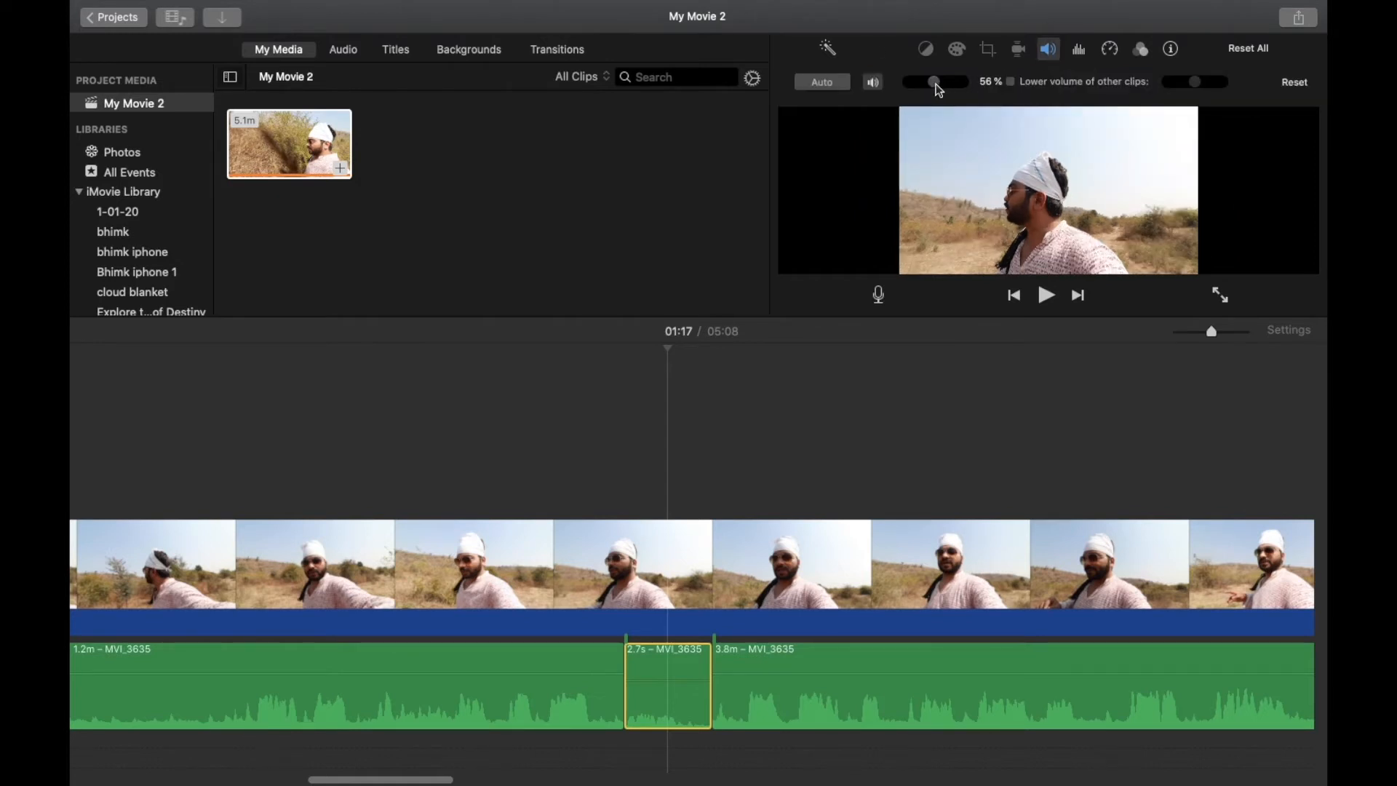
pyautogui.moveTo(937, 83)
pyautogui.mouseDown()
pyautogui.moveTo(961, 85)
pyautogui.moveTo(932, 85)
pyautogui.mouseUp()
# Try automatic volume on the 2.7 s audio clip, turn it off again, and enable Lower volume of other clips.
pyautogui.click(824, 80)
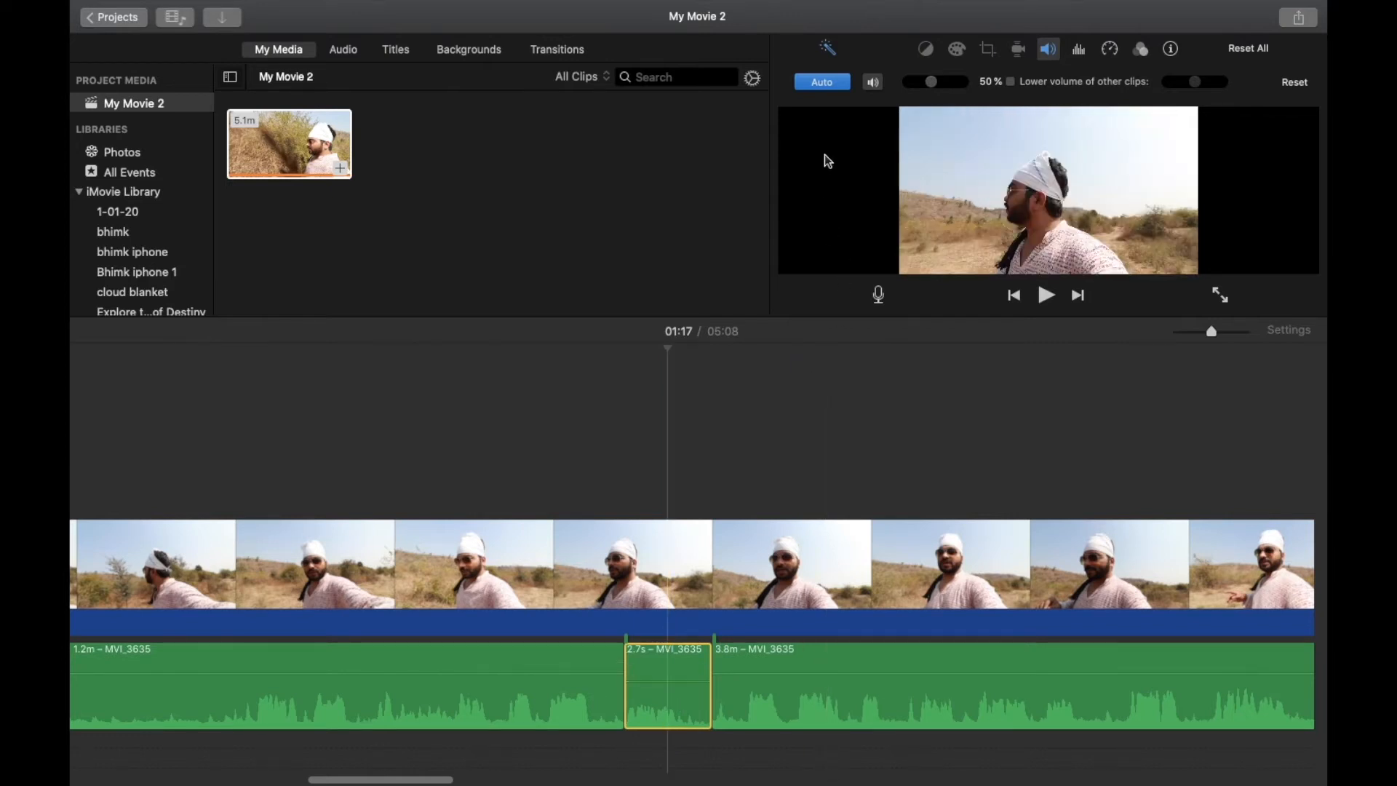
pyautogui.click(828, 82)
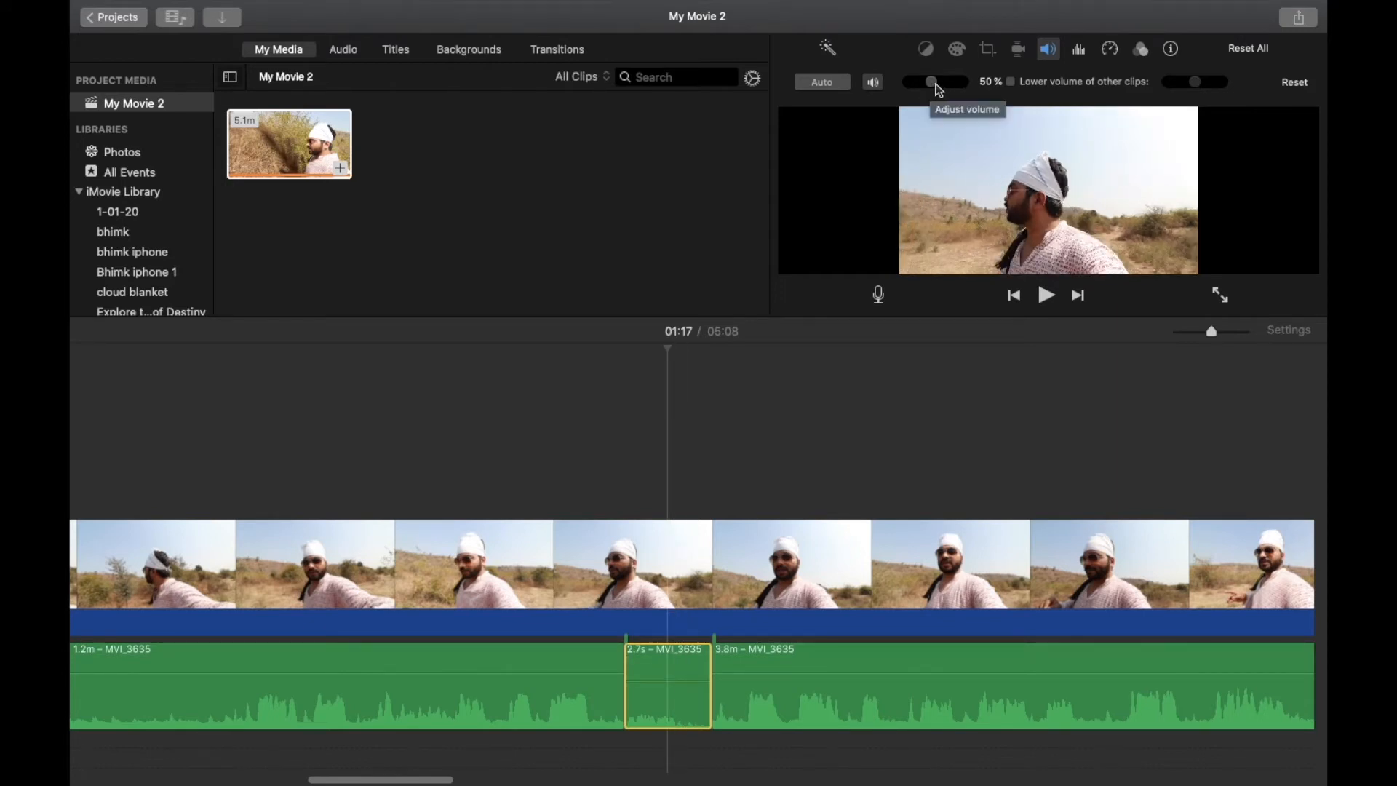
pyautogui.click(1012, 83)
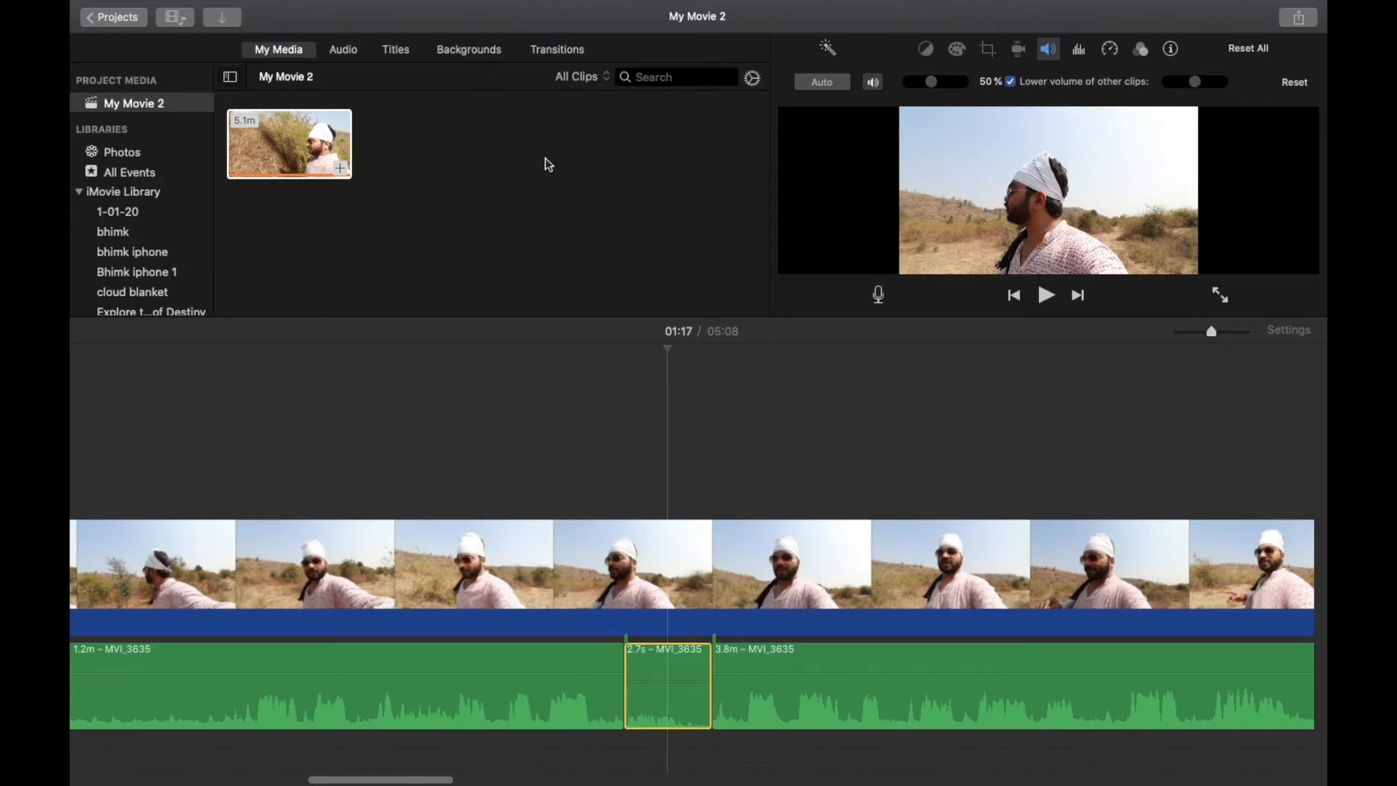
# Add the Bell Tower sound effect beneath the video so that it spans the 2.7 s MVI_3635 audio clip.
pyautogui.click(344, 51)
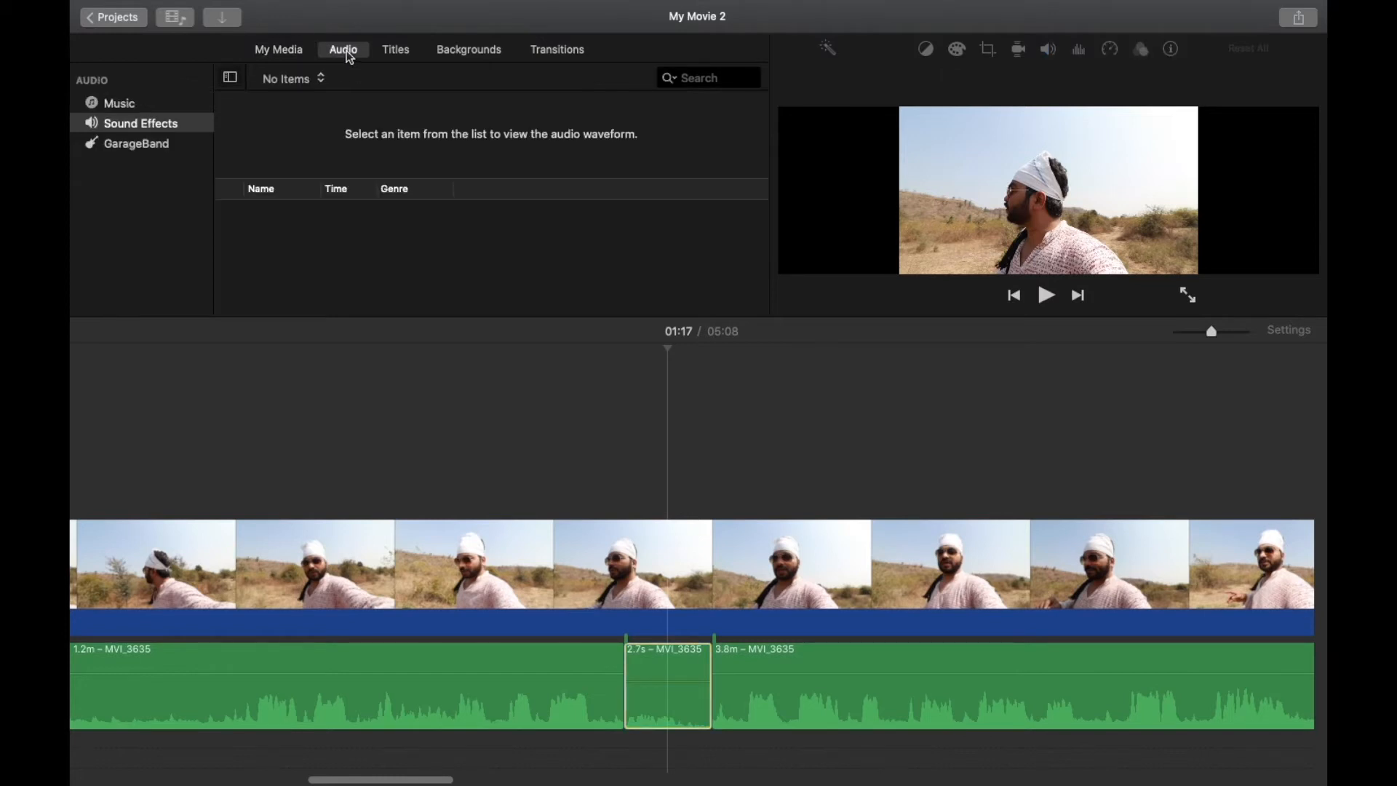
pyautogui.click(268, 222)
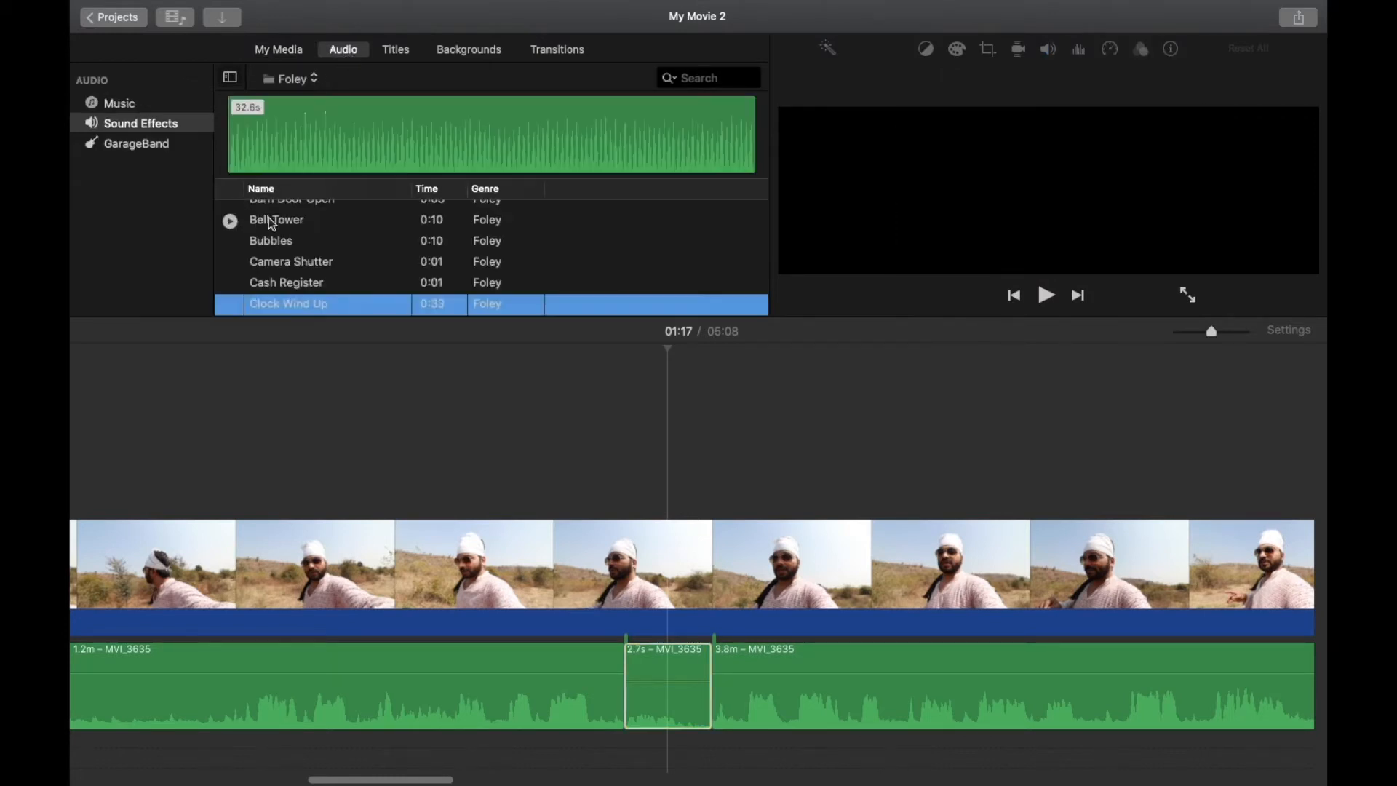
pyautogui.click(271, 222)
pyautogui.moveTo(271, 224); pyautogui.dragTo(526, 683)
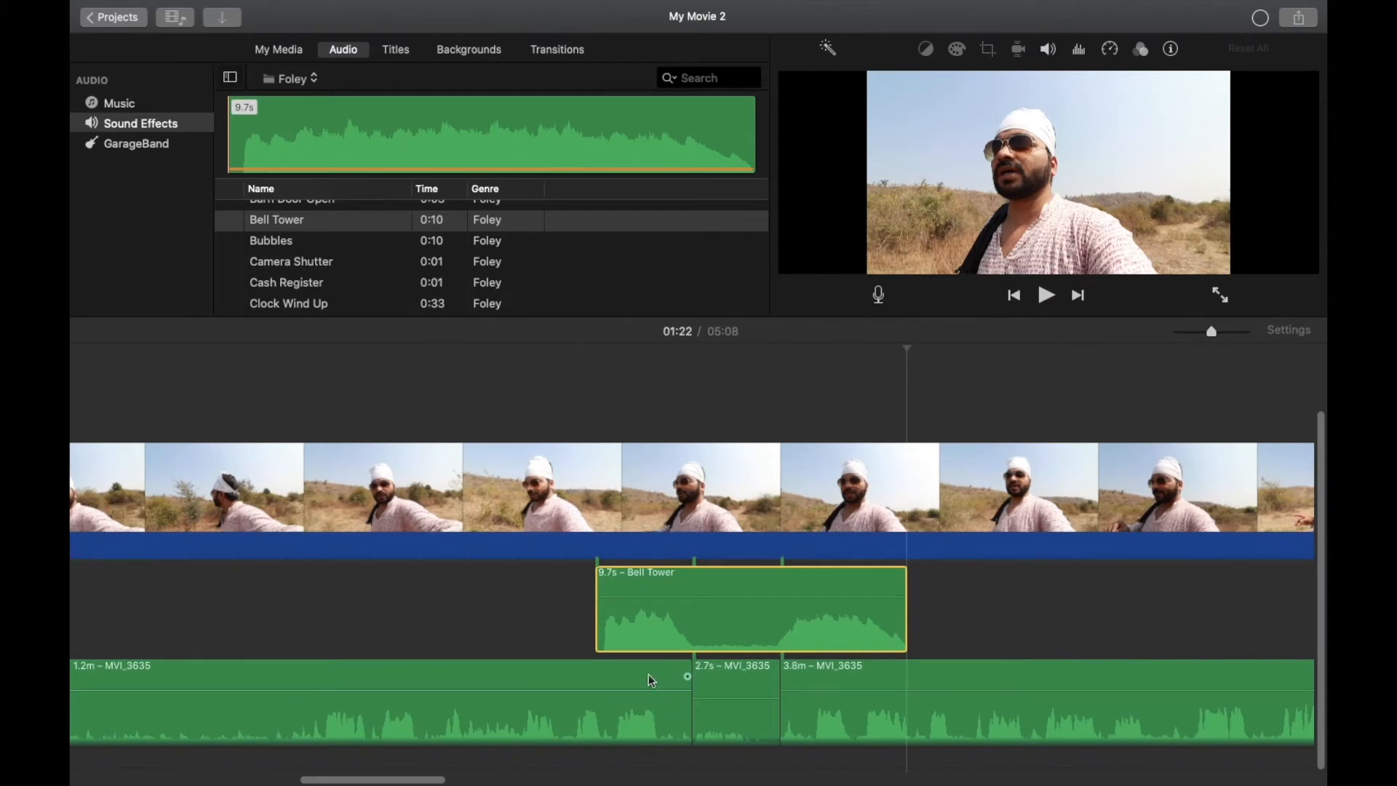
# Play from just before the Bell Tower sound into the 2.7 s clip and examine its volume during the overlap.
pyautogui.click(645, 675)
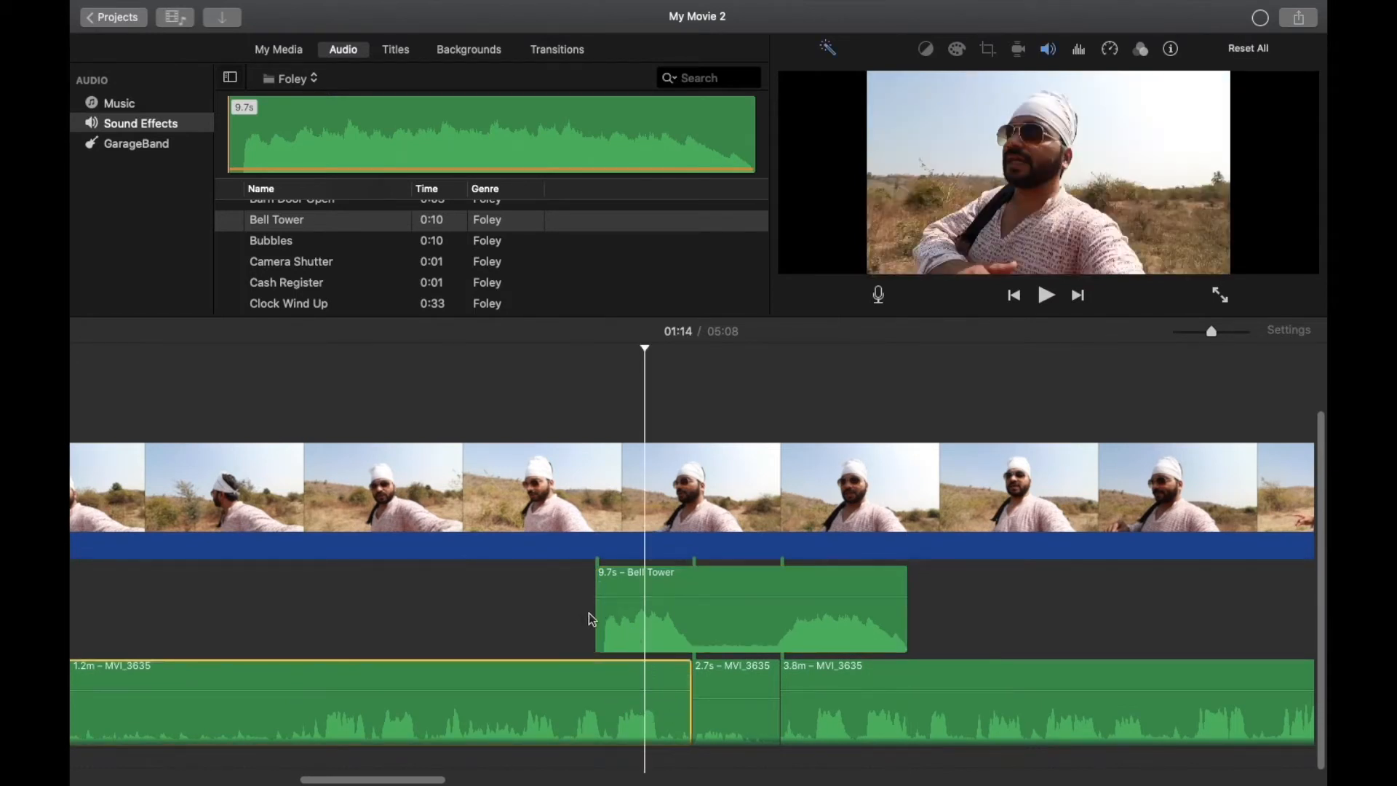
pyautogui.moveTo(670, 620)
pyautogui.click(575, 617)
pyautogui.press('space')
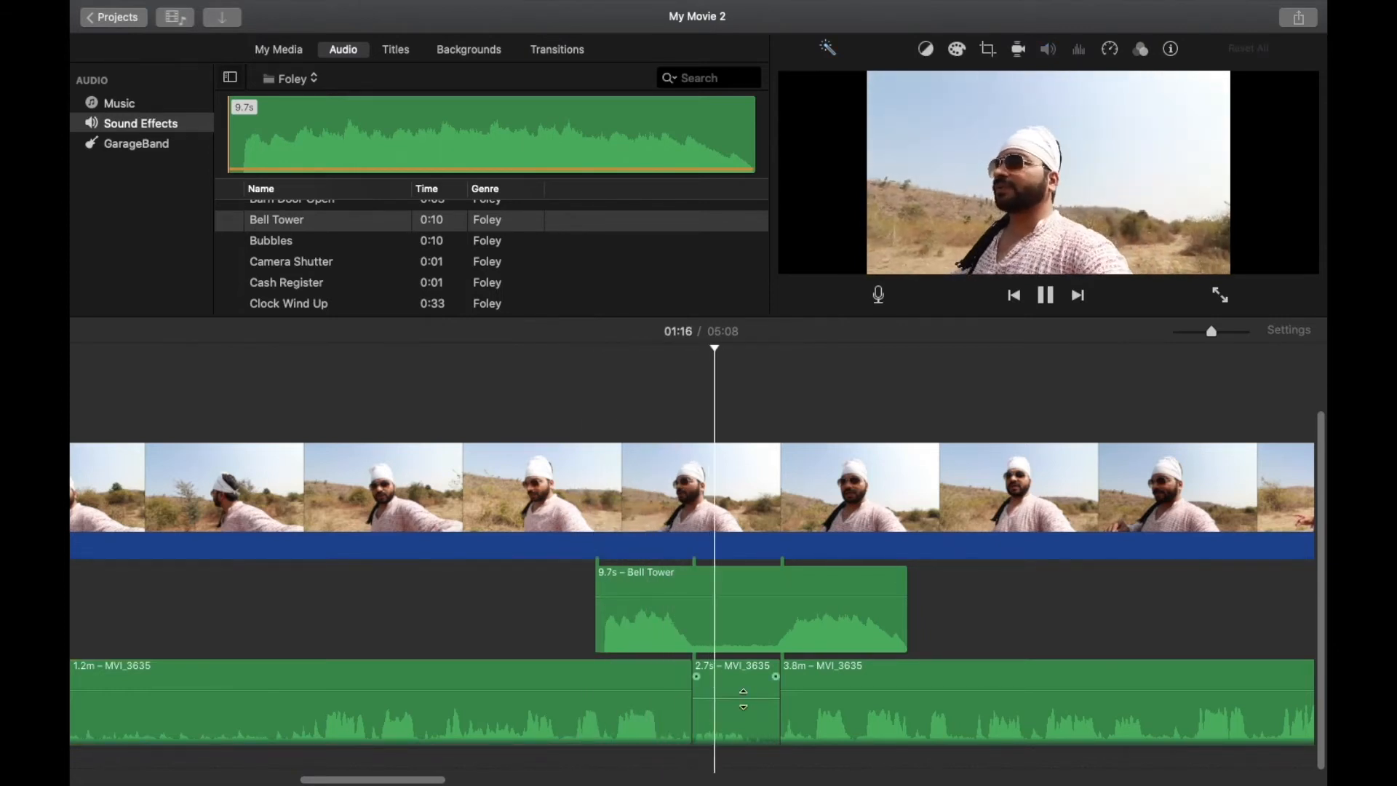
pyautogui.click(744, 684)
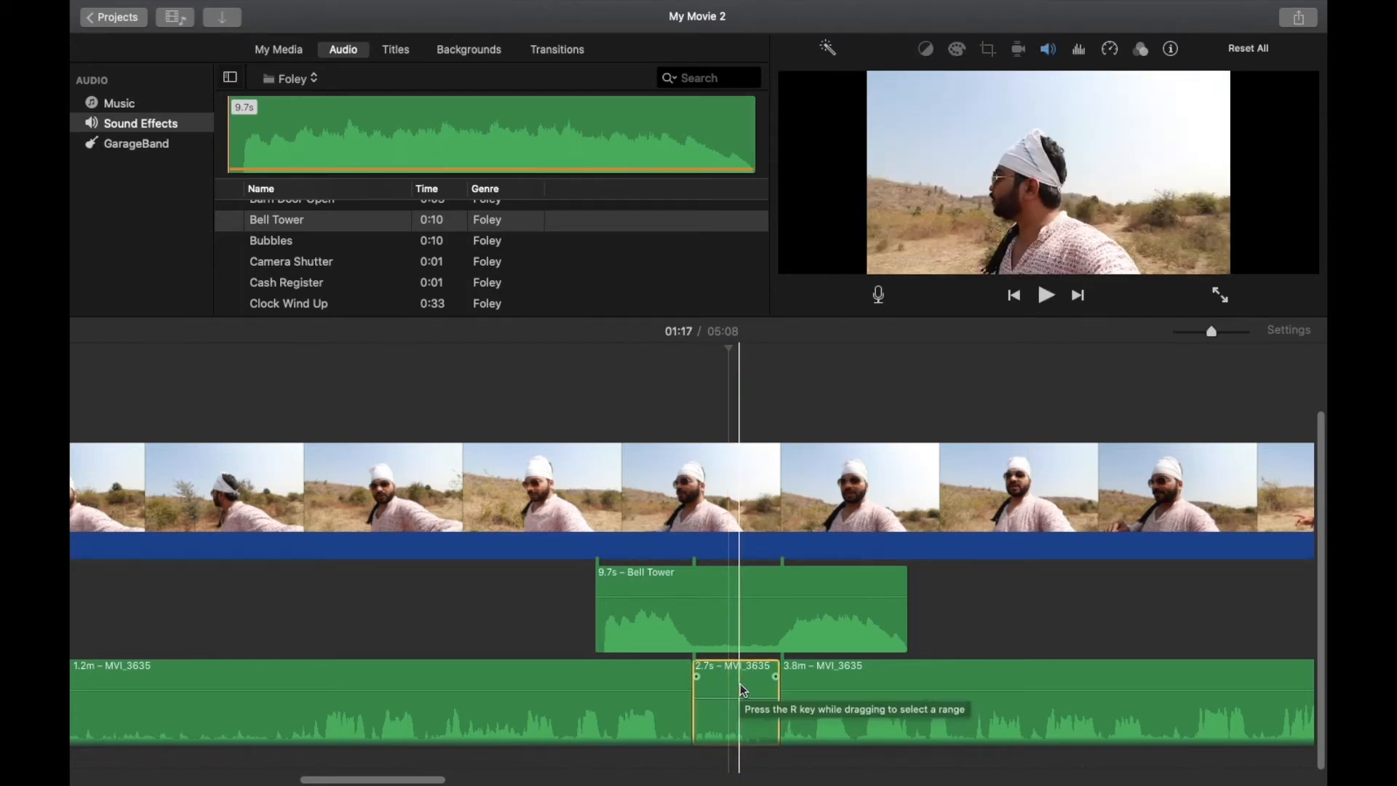
pyautogui.click(759, 546)
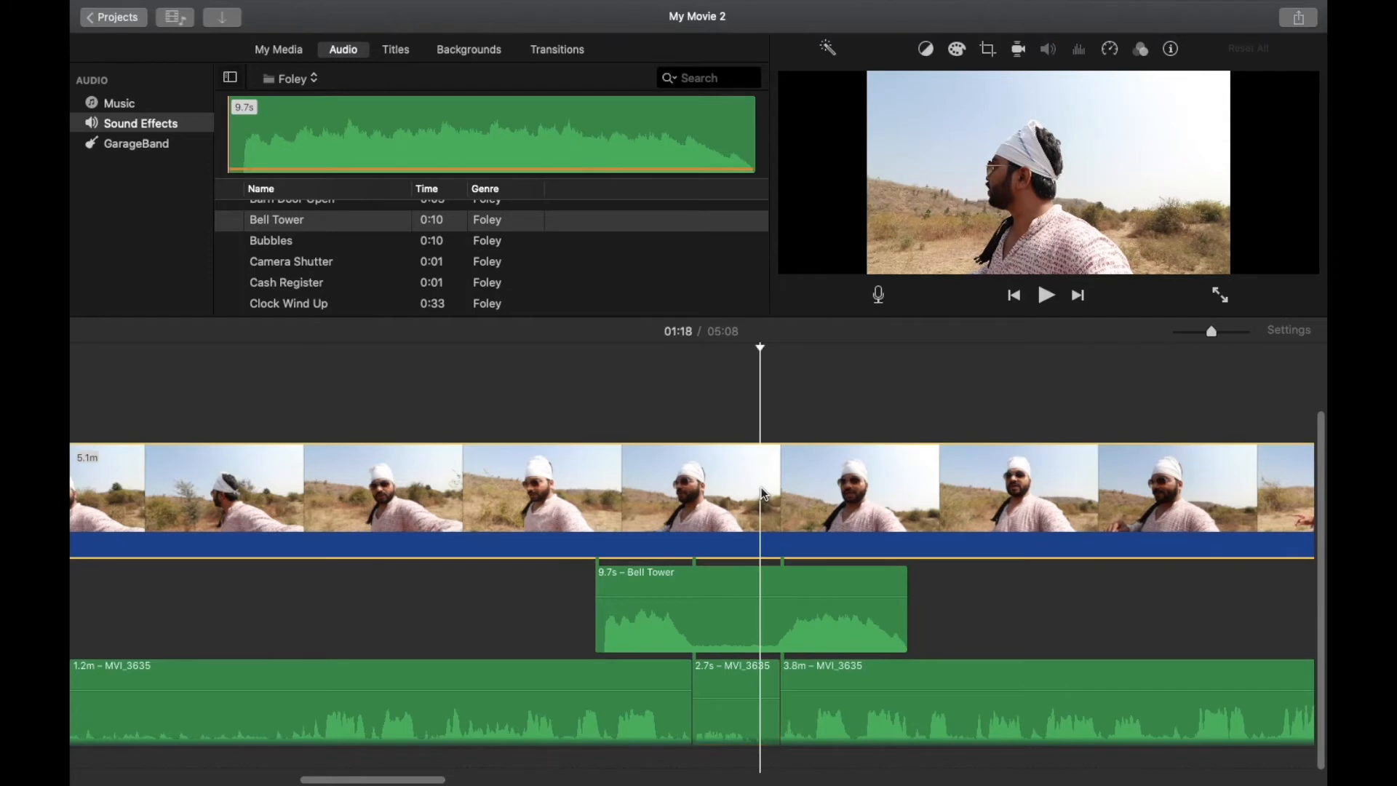
pyautogui.click(729, 612)
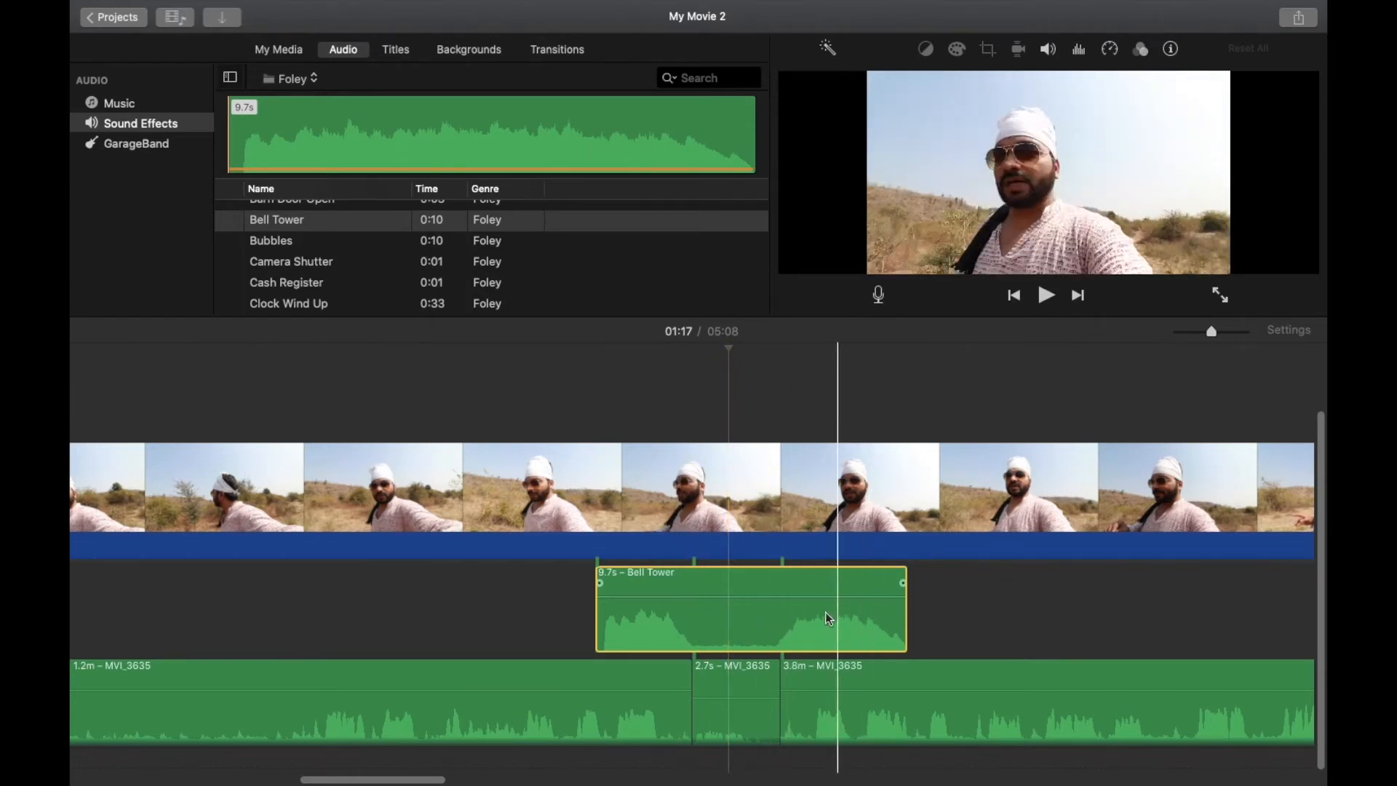
# Toggle Lower volume of other clips repeatedly for the 2.7 s audio clip to compare the Bell Tower waveform, leaving it enabled.
pyautogui.click(735, 675)
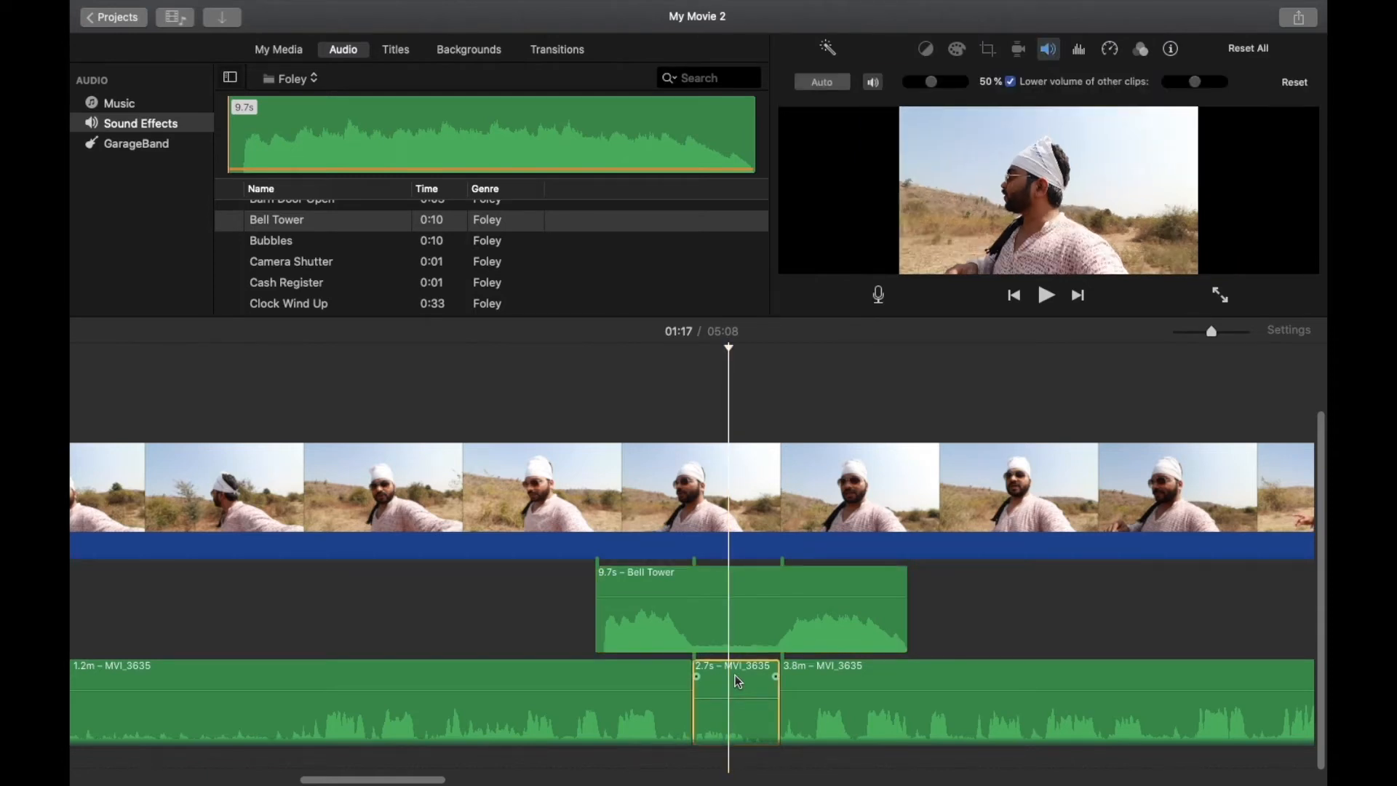
pyautogui.click(1011, 82)
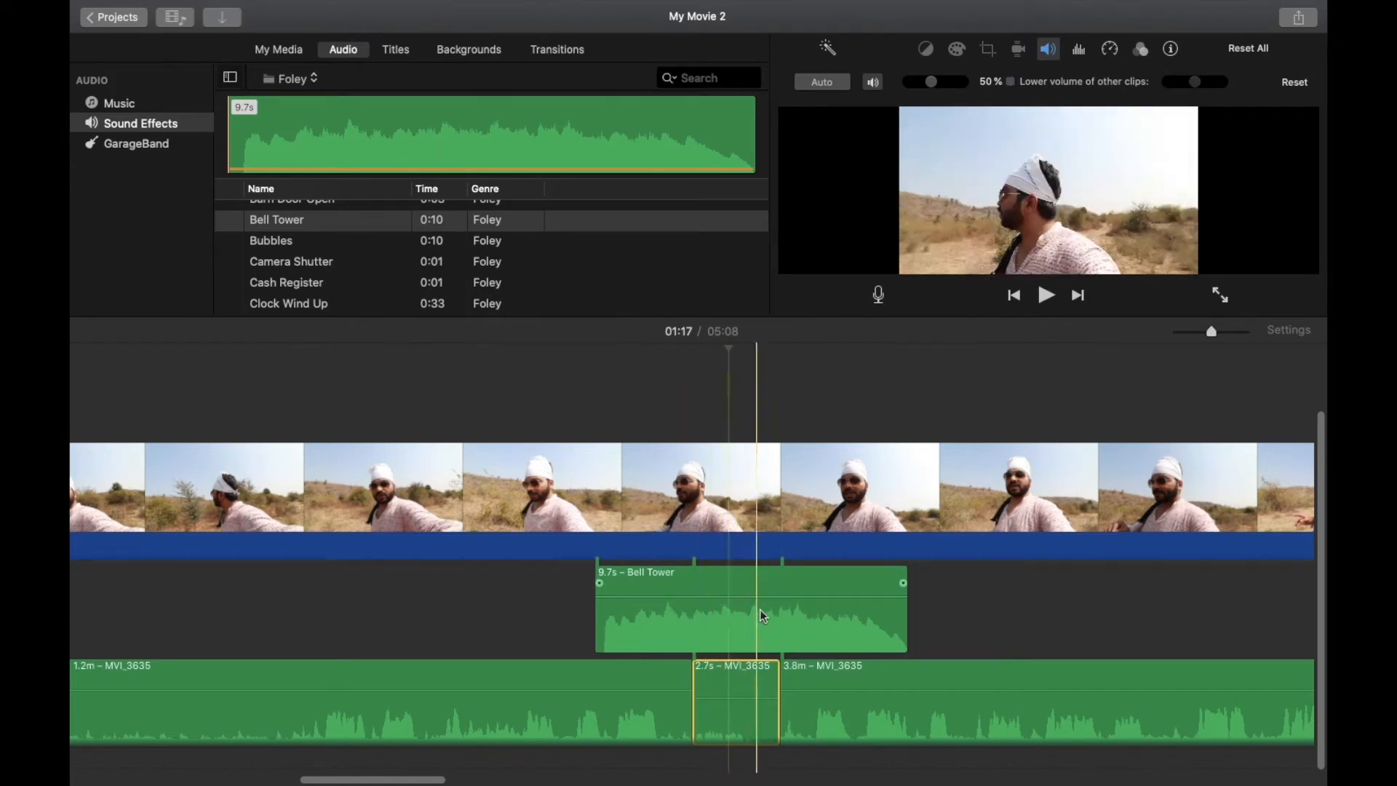
pyautogui.click(1011, 83)
pyautogui.click(1013, 85)
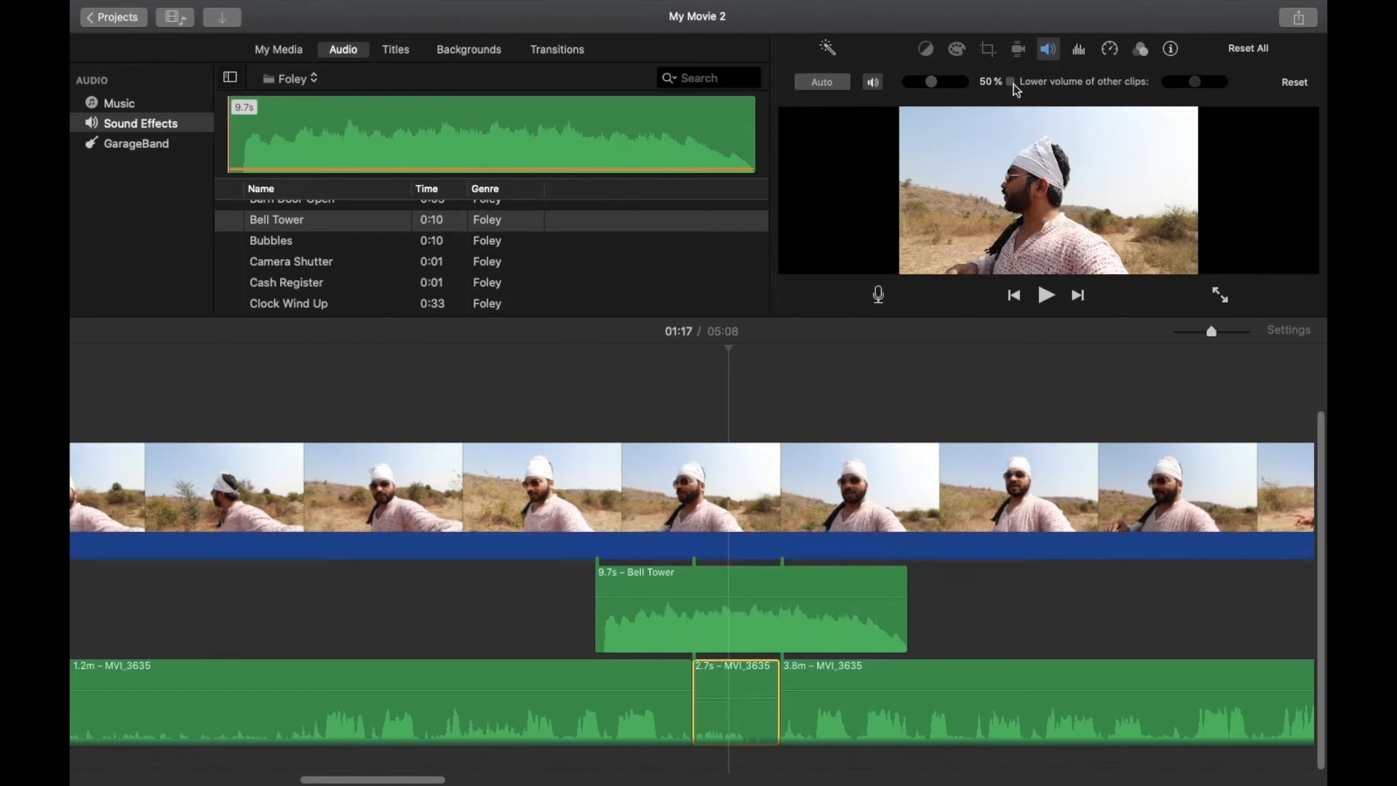
pyautogui.click(1013, 84)
pyautogui.click(1013, 84)
pyautogui.click(1013, 84)
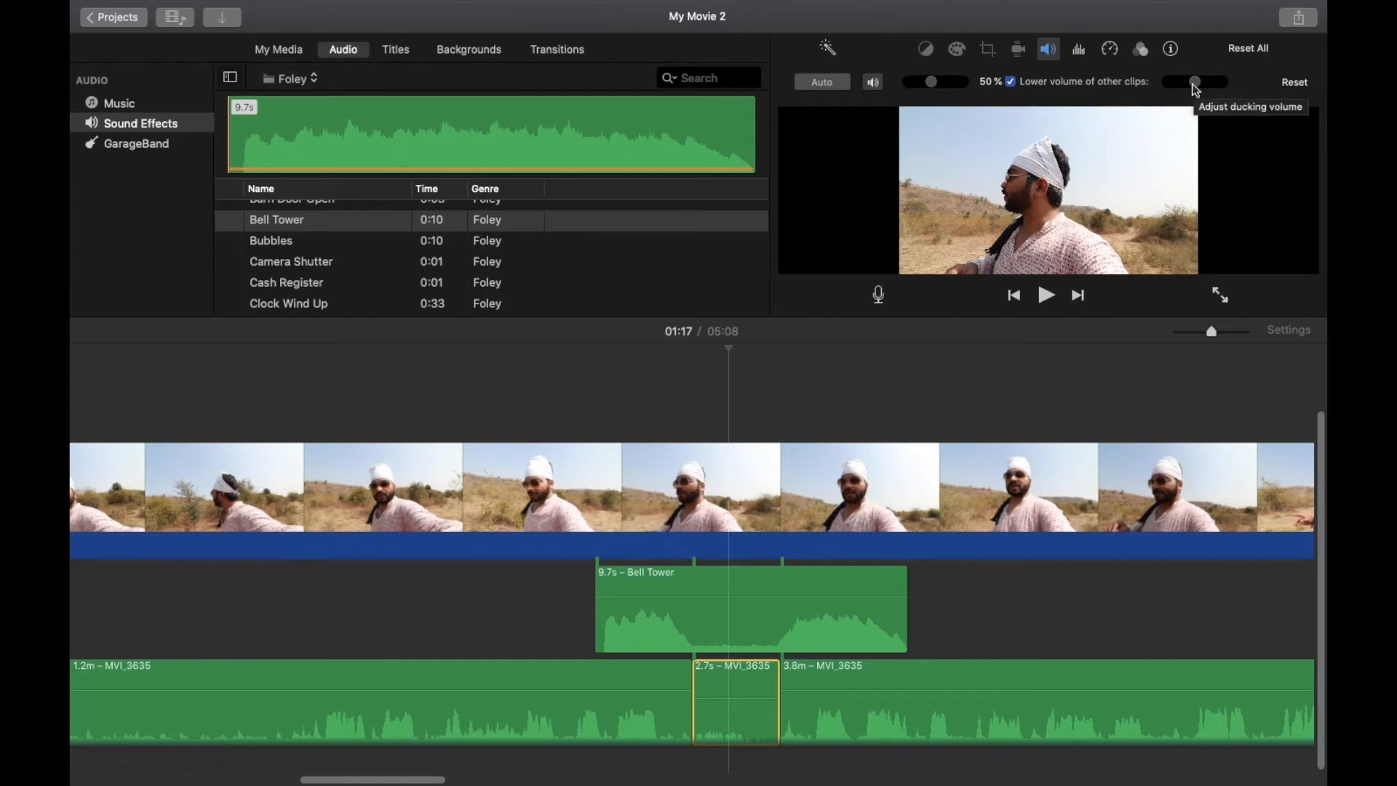
# Increase the ducking amount slightly for the 2.7 s audio clip and view its noise reduction and equalizer settings.
pyautogui.moveTo(1195, 89)
pyautogui.mouseDown()
pyautogui.moveTo(1210, 89)
pyautogui.moveTo(1199, 84)
pyautogui.mouseUp()
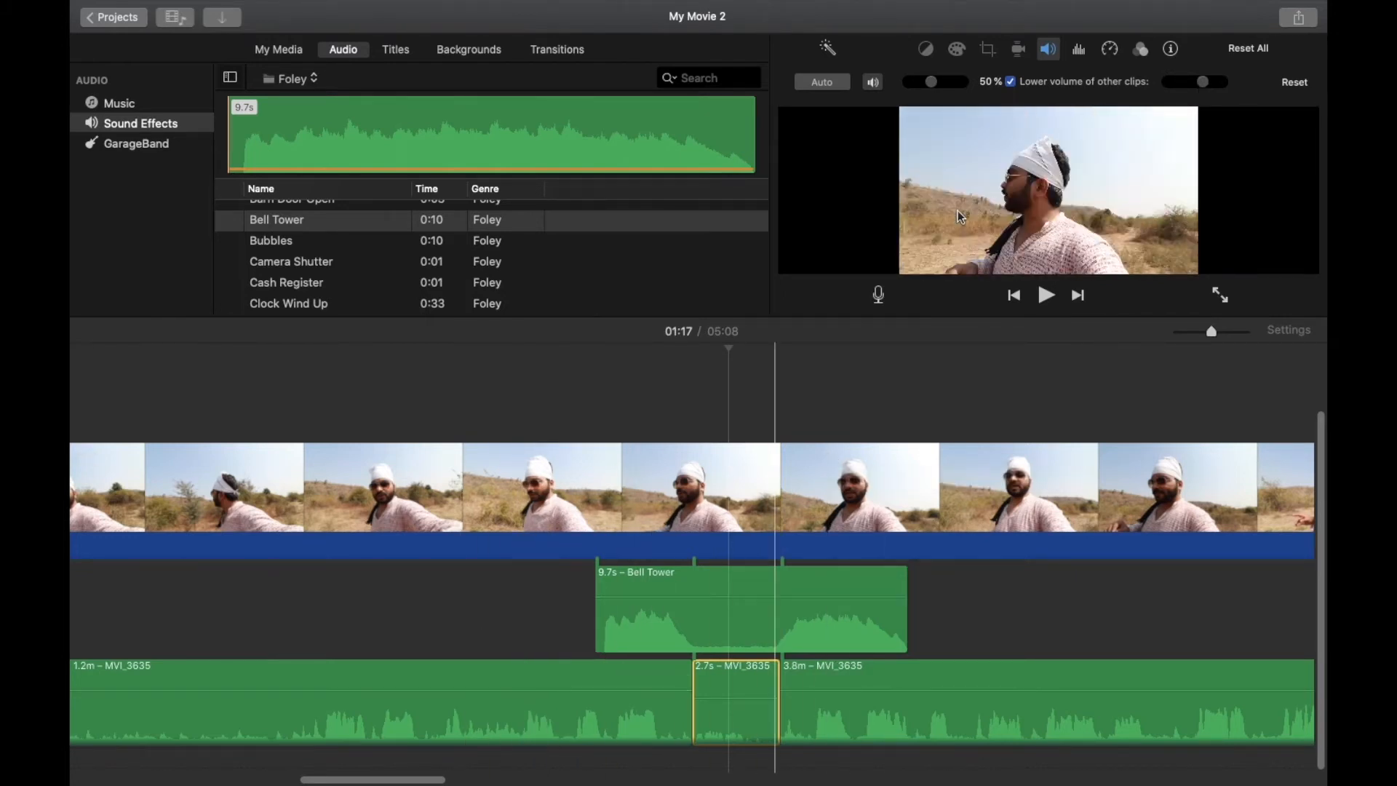
pyautogui.click(1081, 47)
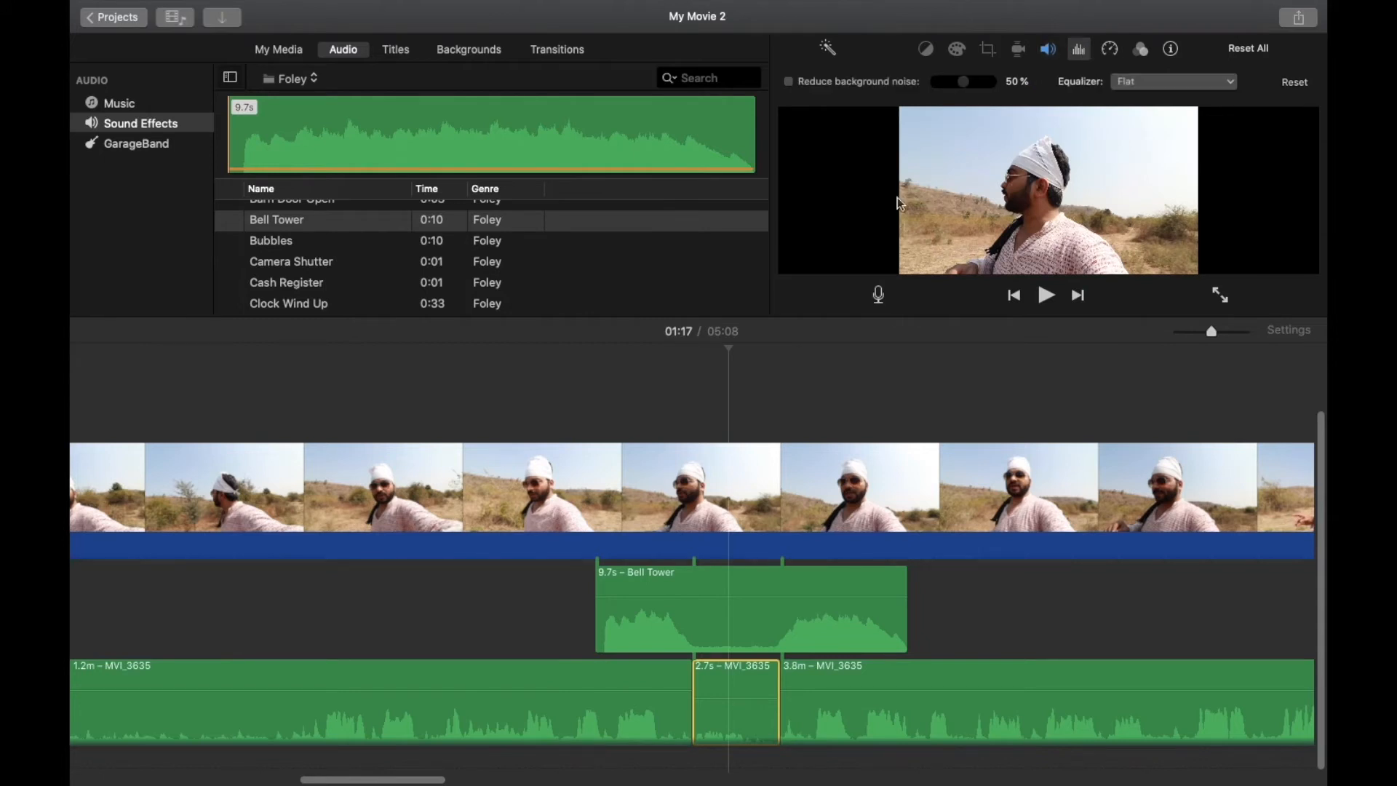
pyautogui.click(529, 609)
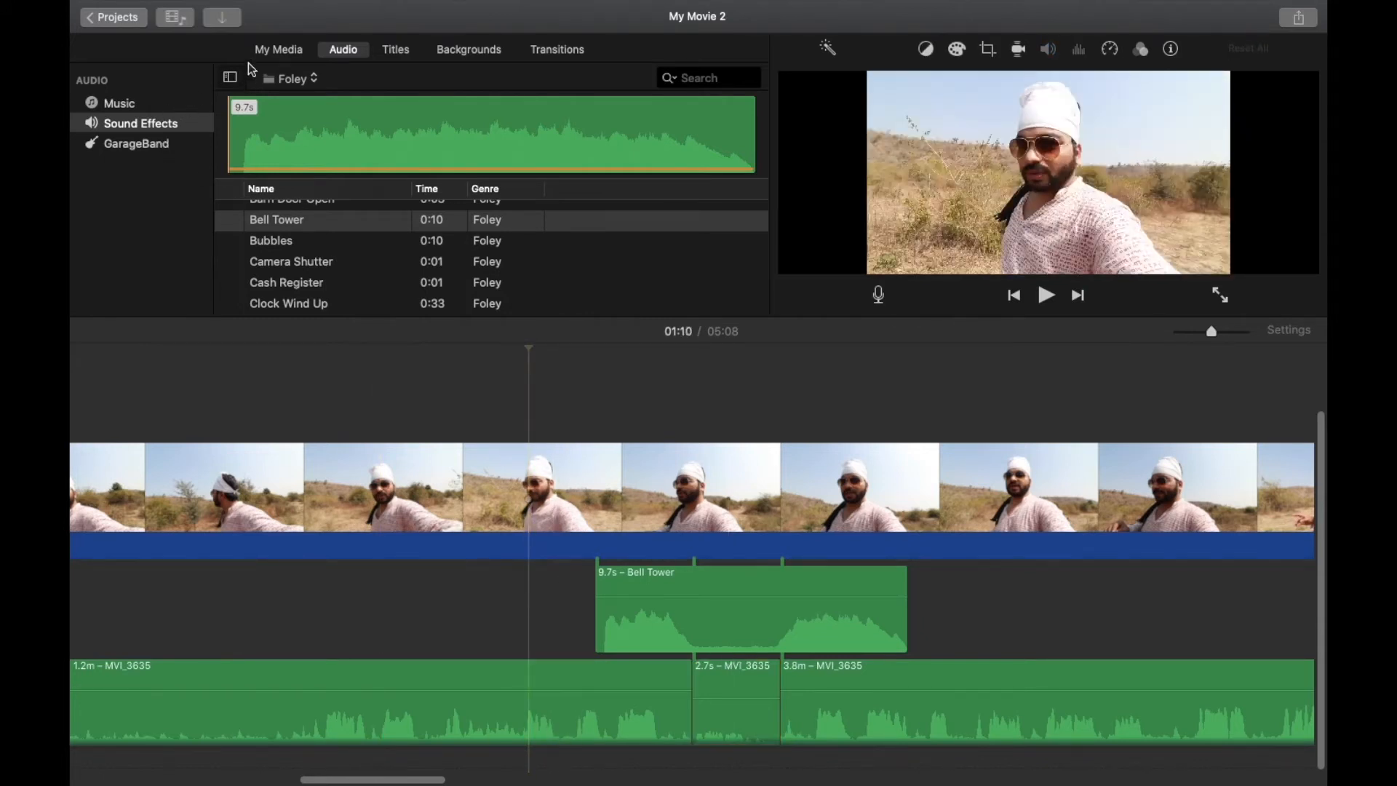
# Show the My Movie 2 project media and delete all clips from the timeline.
pyautogui.click(274, 48)
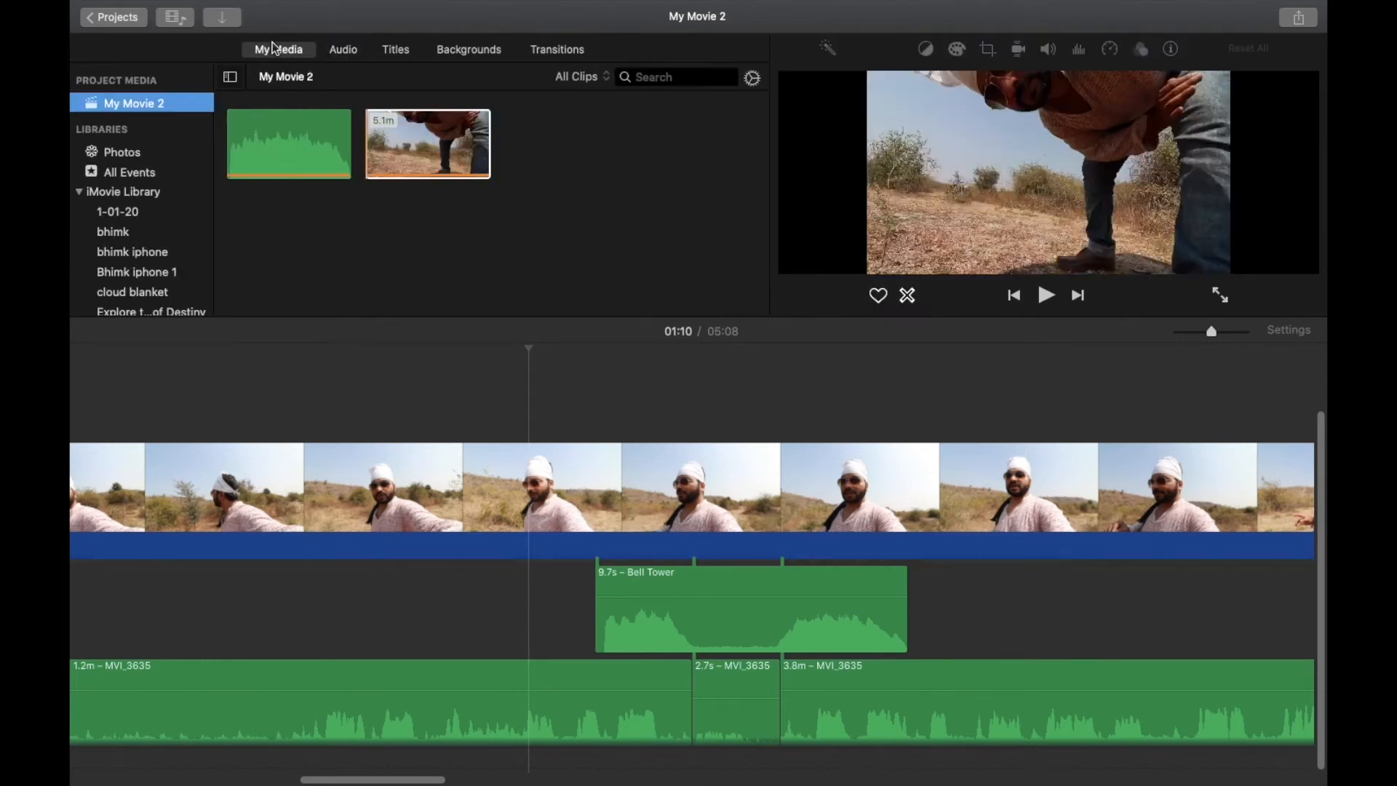
pyautogui.click(281, 597)
pyautogui.press('super+a')
pyautogui.press('BackSpace')
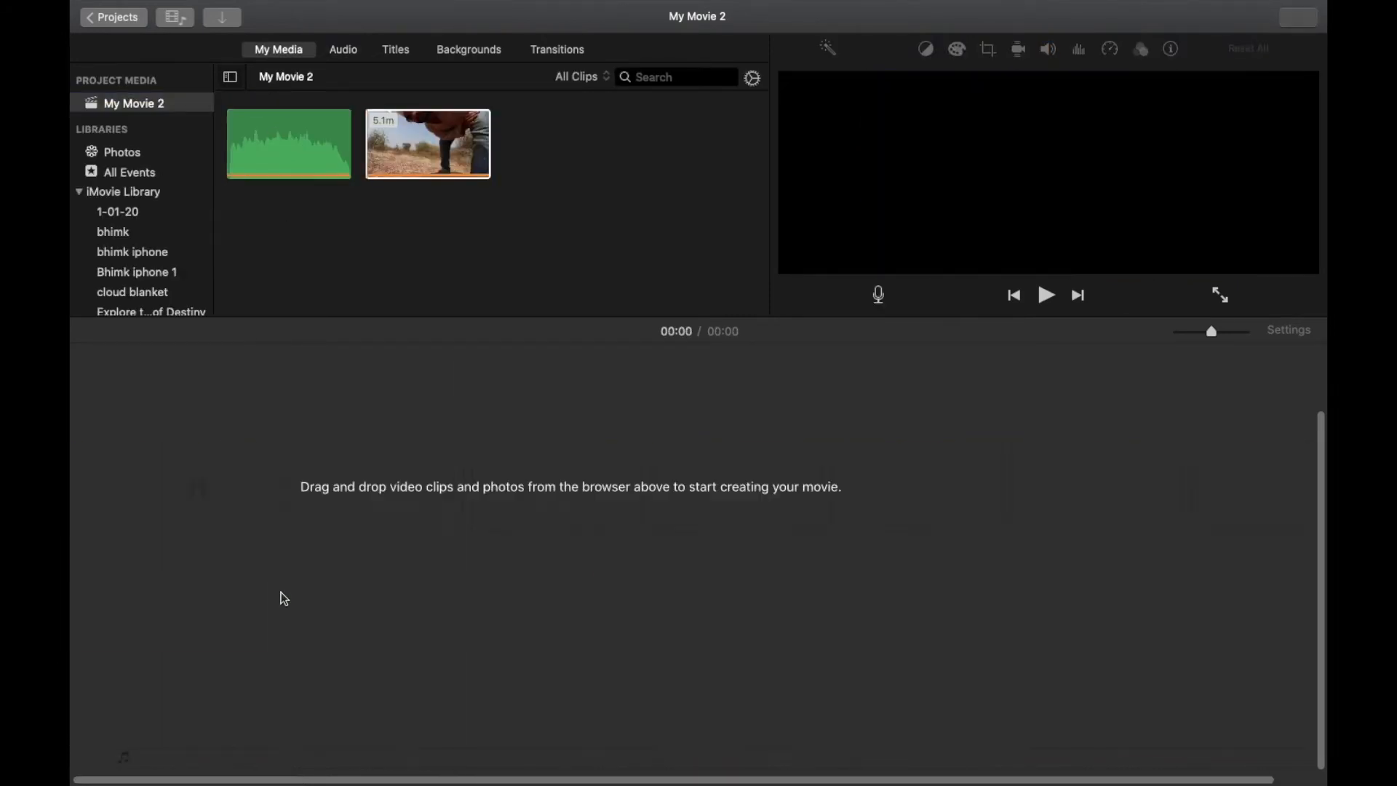
# Add the 5.1-minute video clip to the empty timeline and detach its audio.
pyautogui.moveTo(426, 171); pyautogui.dragTo(203, 508)
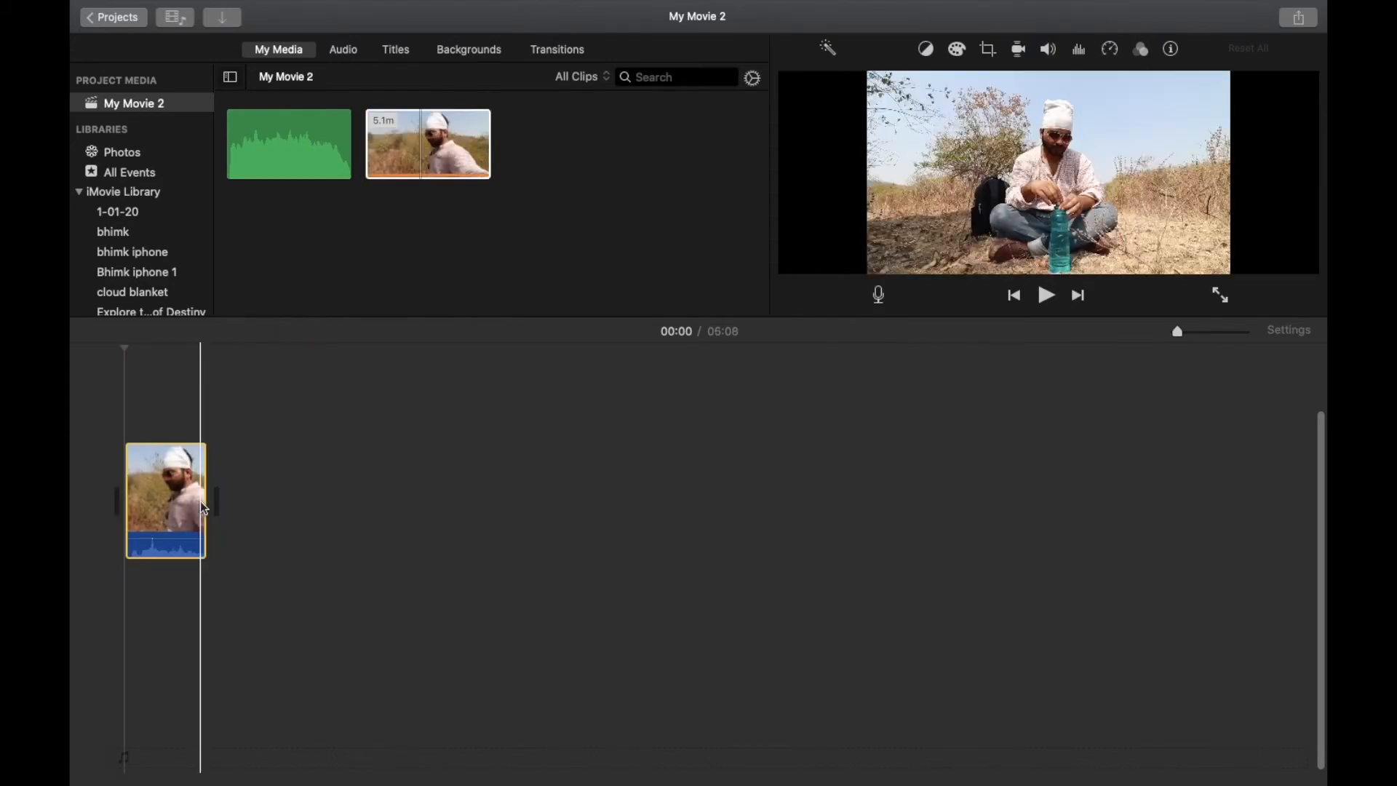
pyautogui.press('super+plus')
pyautogui.press('super+plus')
pyautogui.hscroll(-10, 203, 499)
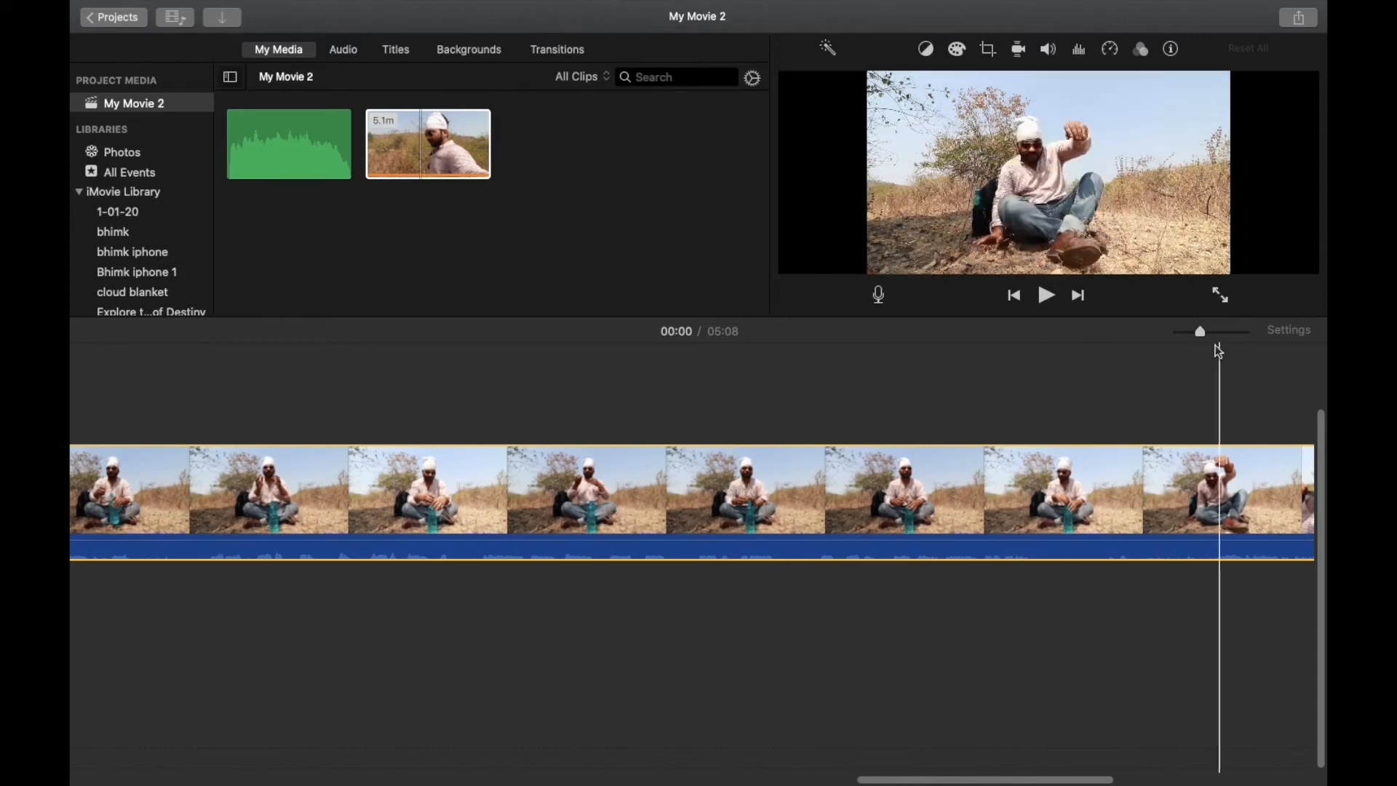
pyautogui.moveTo(1202, 335)
pyautogui.mouseDown()
pyautogui.moveTo(1227, 334)
pyautogui.moveTo(1200, 333)
pyautogui.mouseUp()
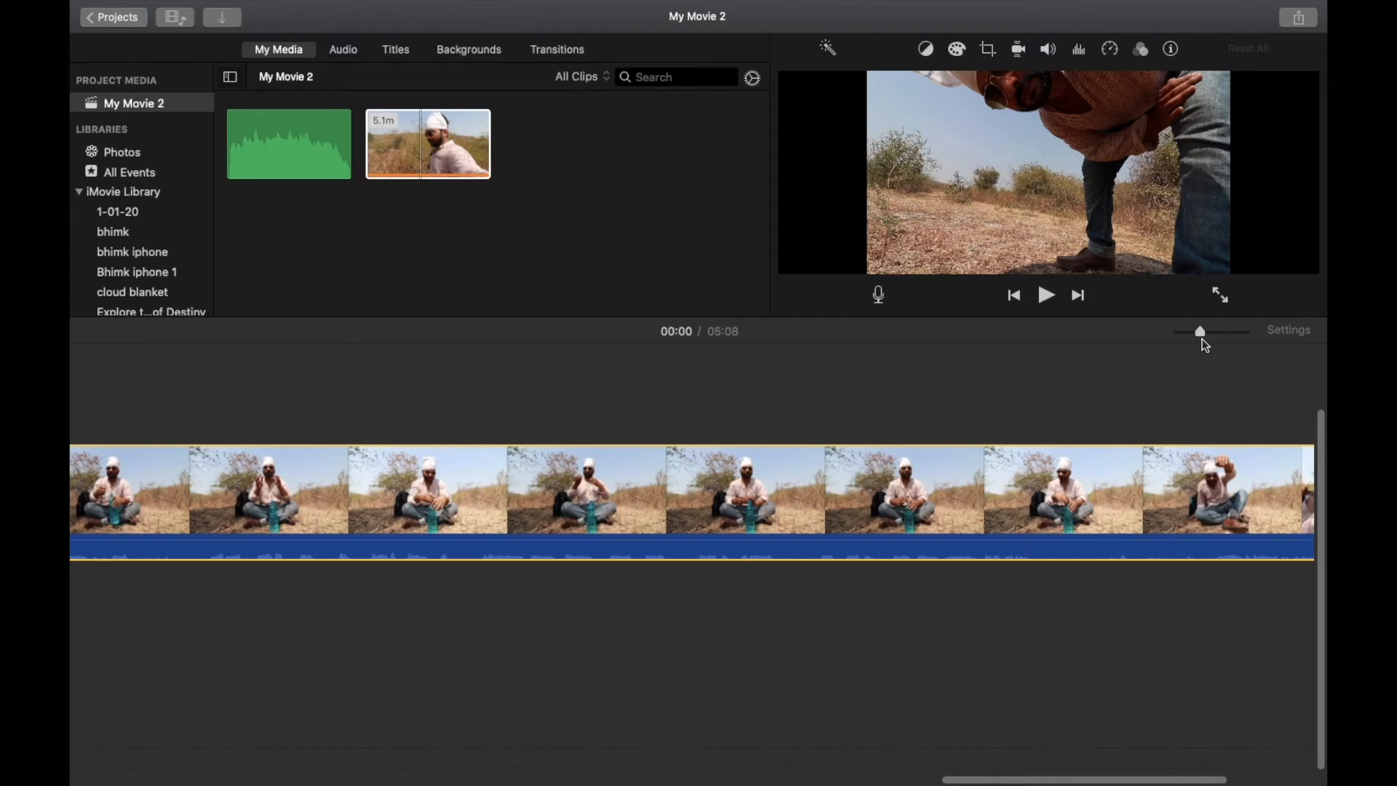
pyautogui.rightClick(941, 502)
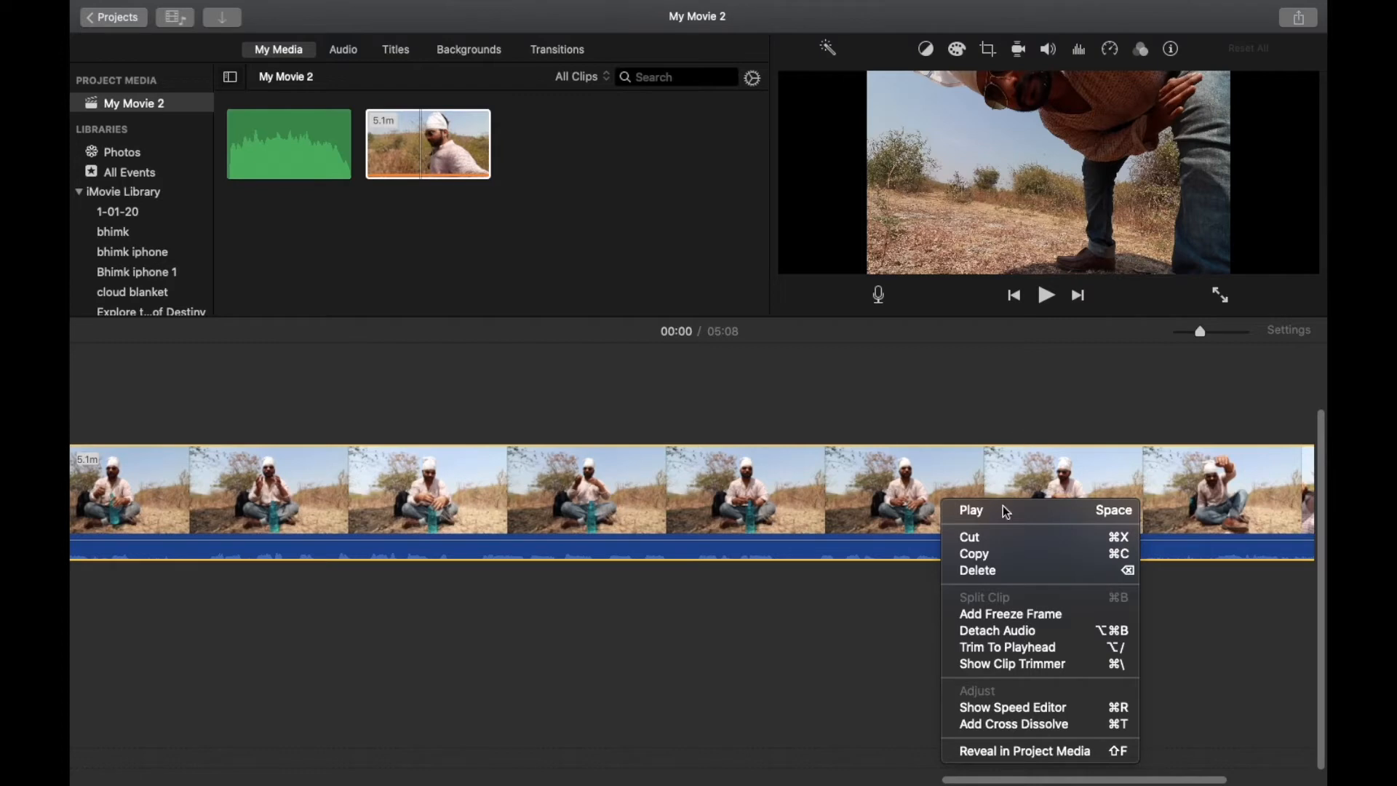
pyautogui.click(989, 635)
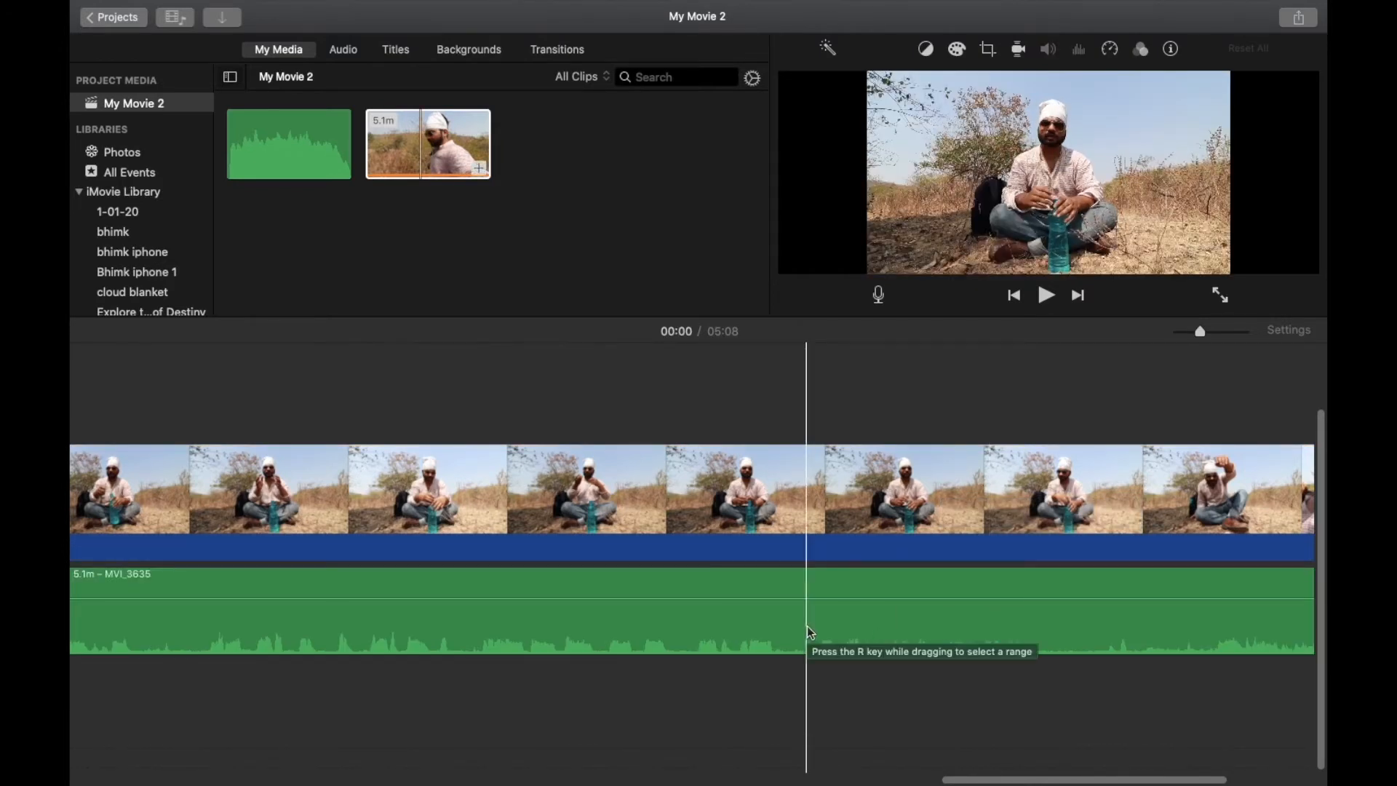
# Split the detached MVI_3635 audio at 04:32 and 04:34 and delete the short piece between the cuts.
pyautogui.click(822, 591)
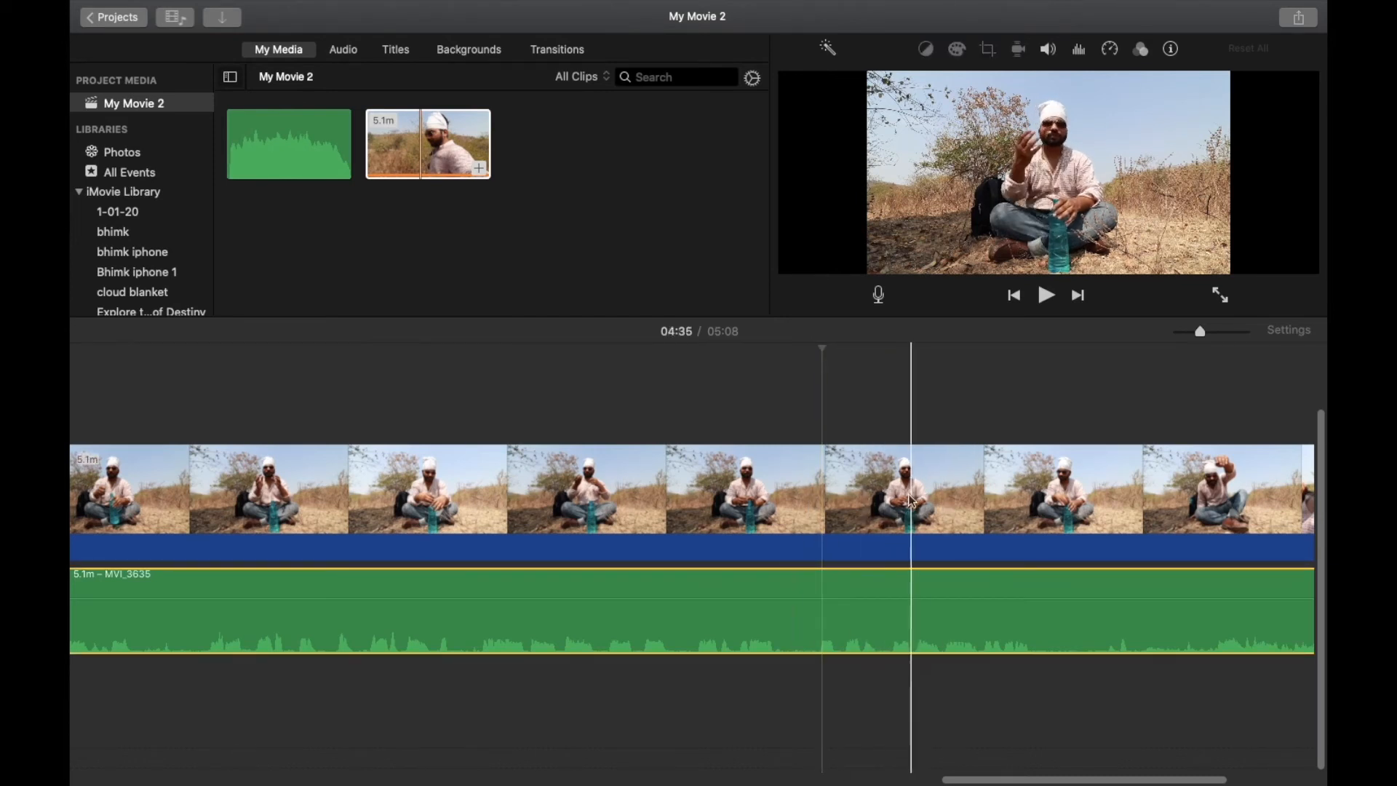
pyautogui.click(782, 605)
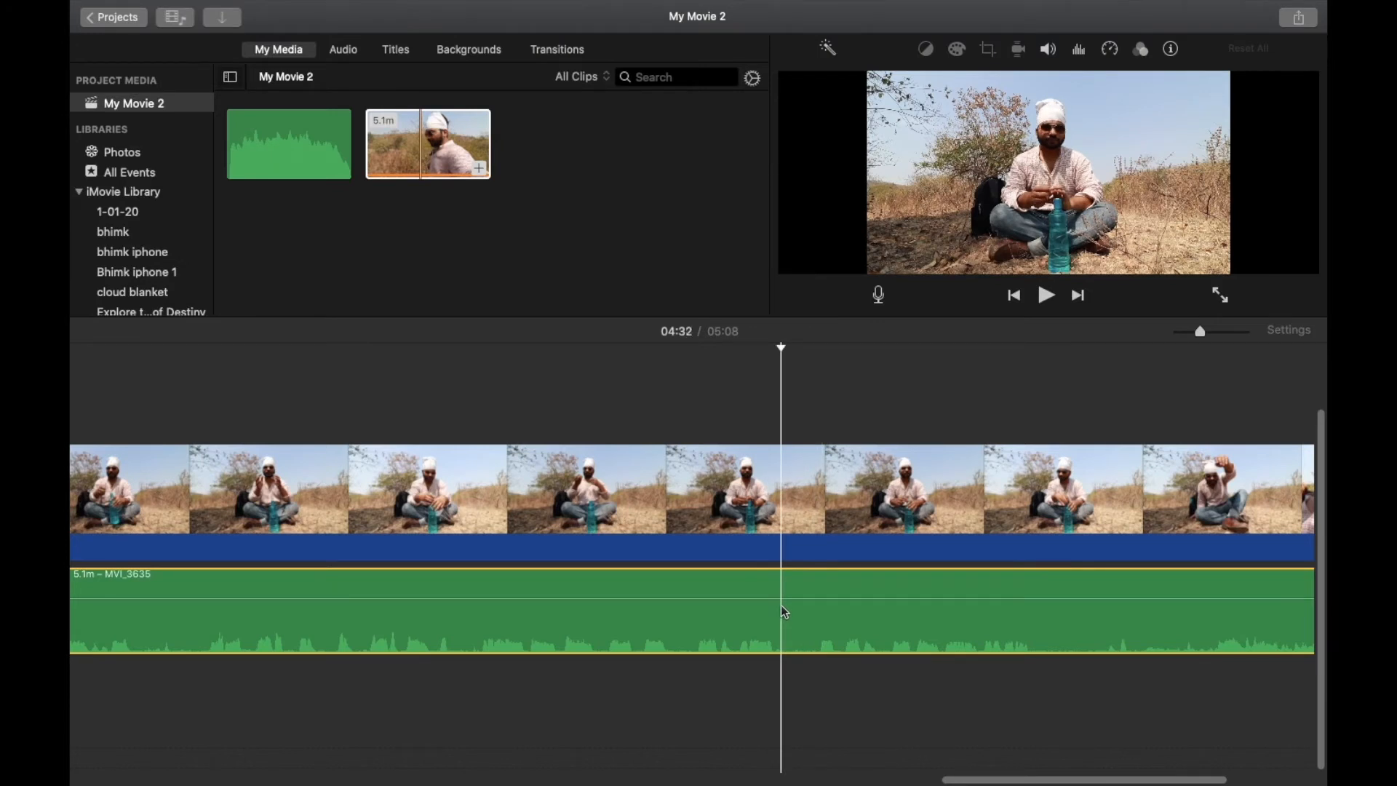
pyautogui.press('super+b')
pyautogui.click(815, 591)
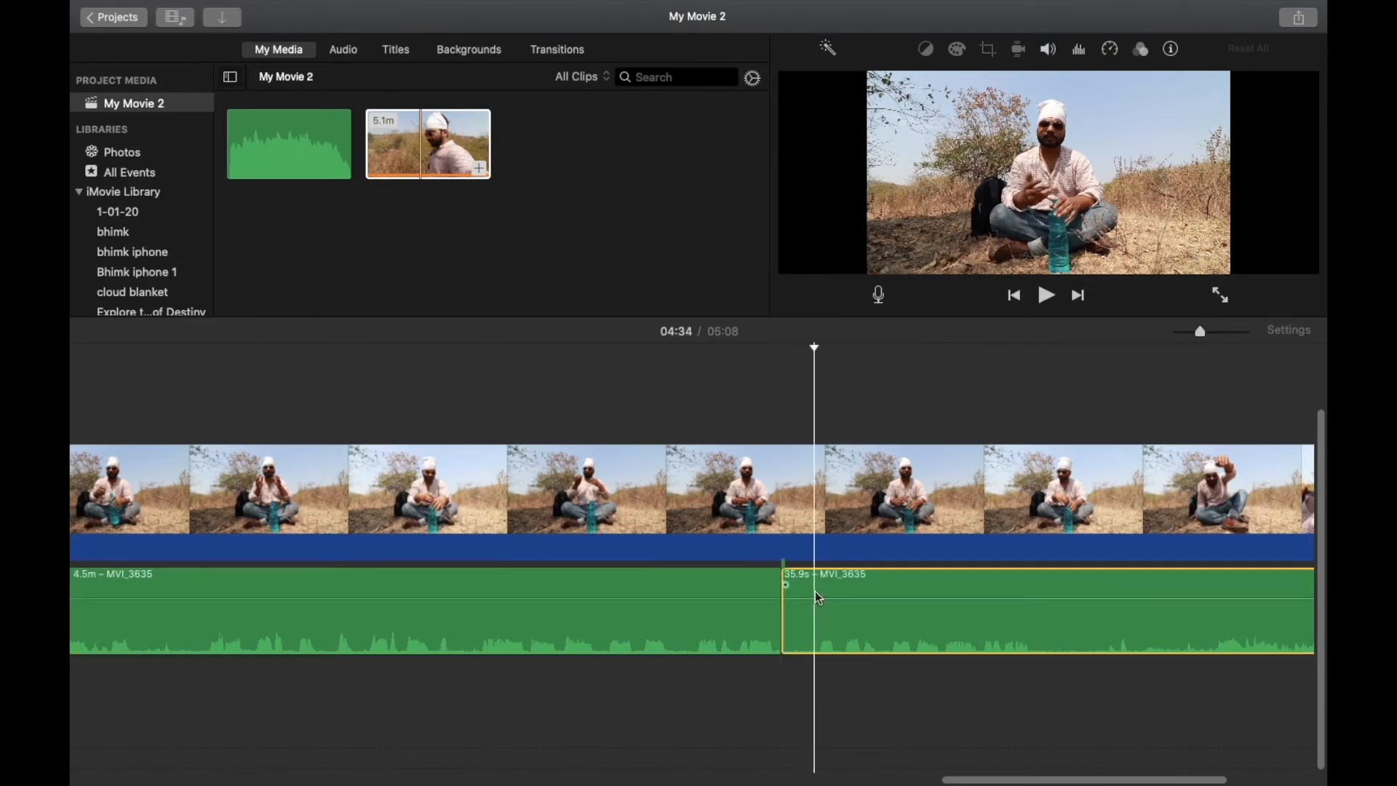
pyautogui.press('super+b')
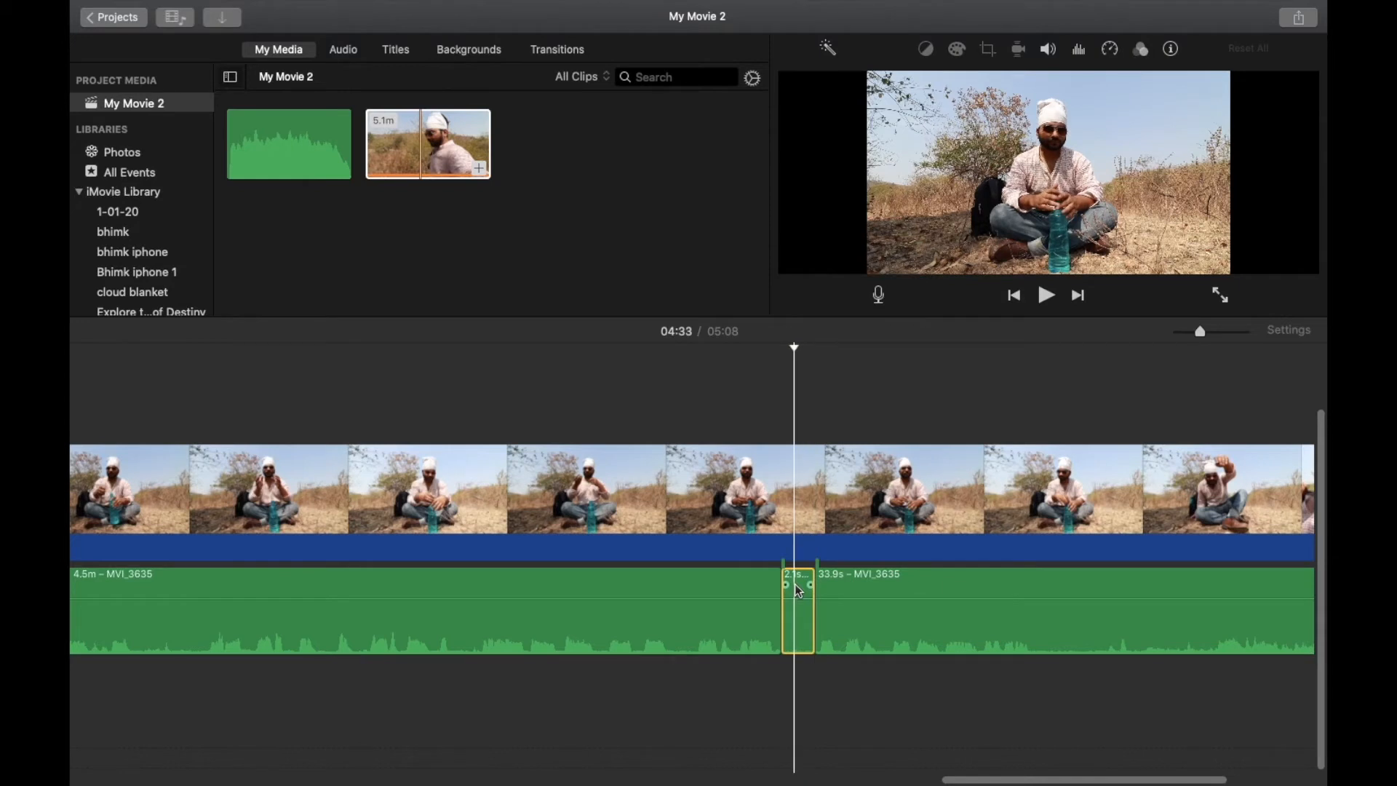
pyautogui.press('Delete')
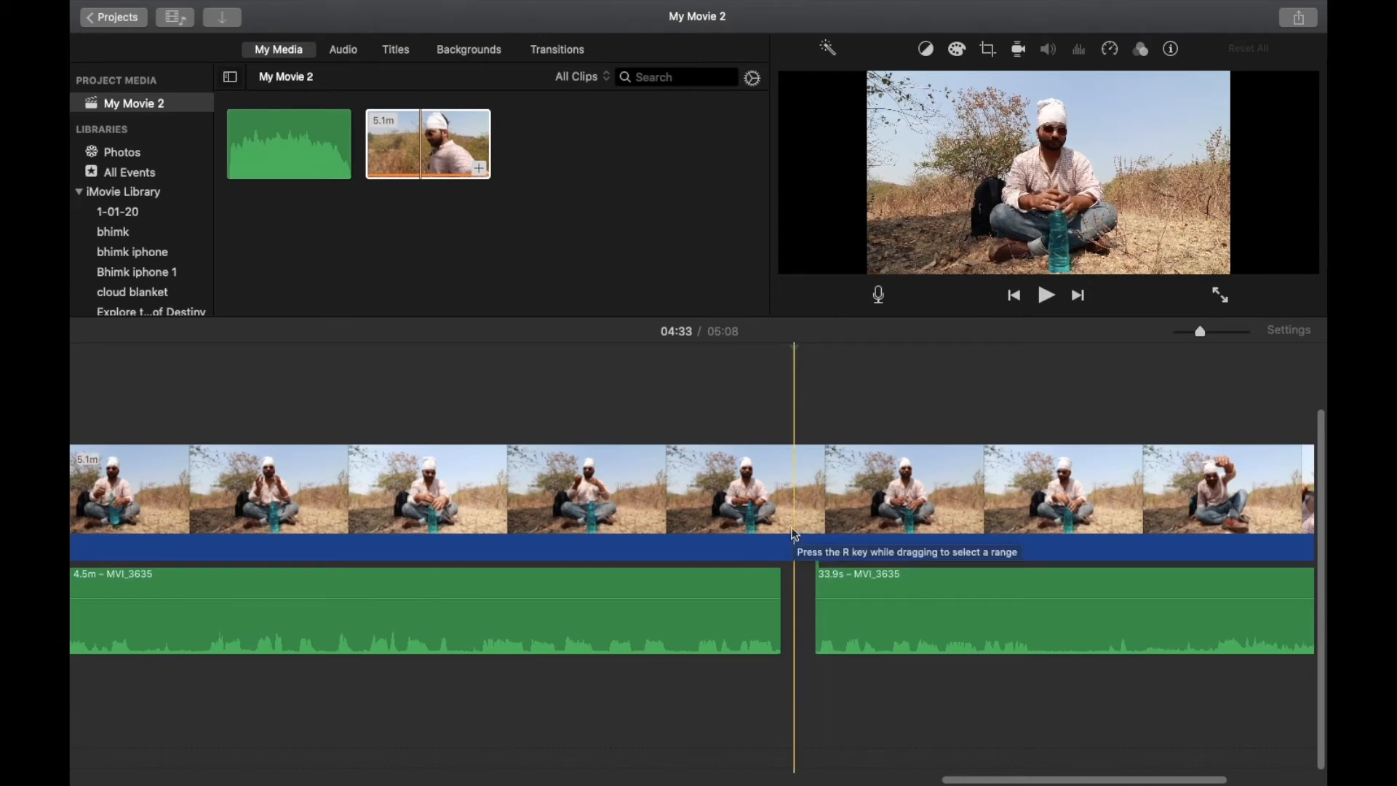
# Reduce background noise by 72% on the 33.9 s audio clip and try the Voice Enhance equalizer during playback.
pyautogui.click(948, 591)
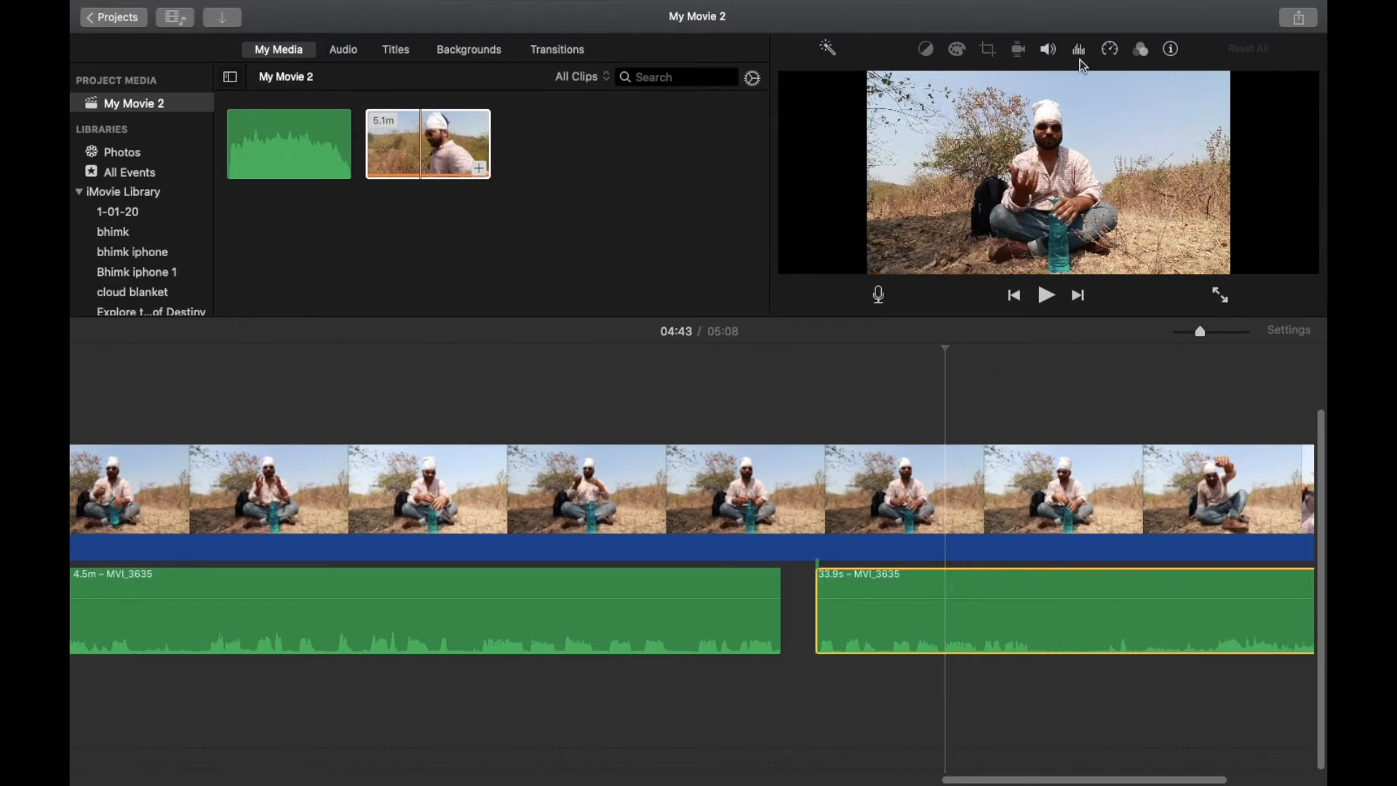
pyautogui.click(1078, 53)
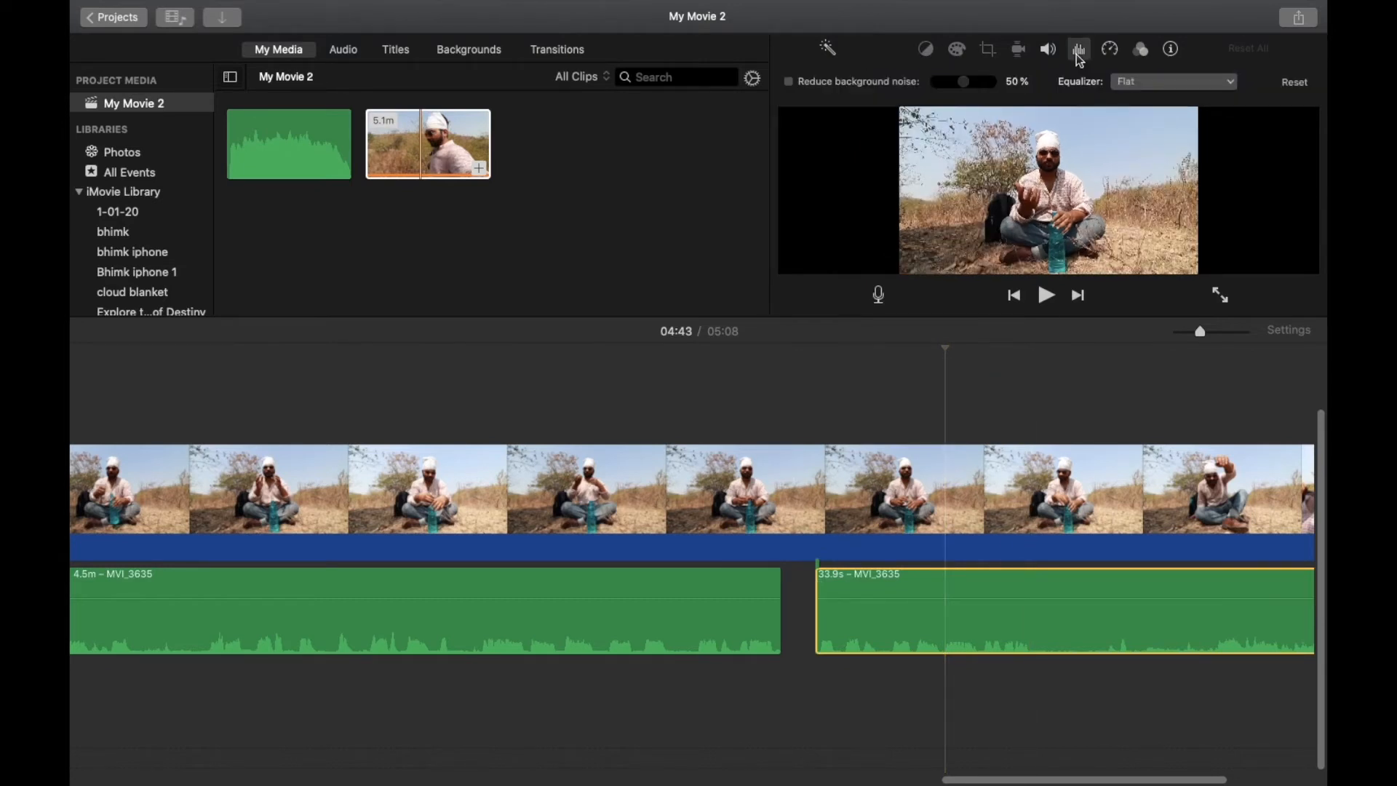
pyautogui.click(788, 81)
pyautogui.press('space')
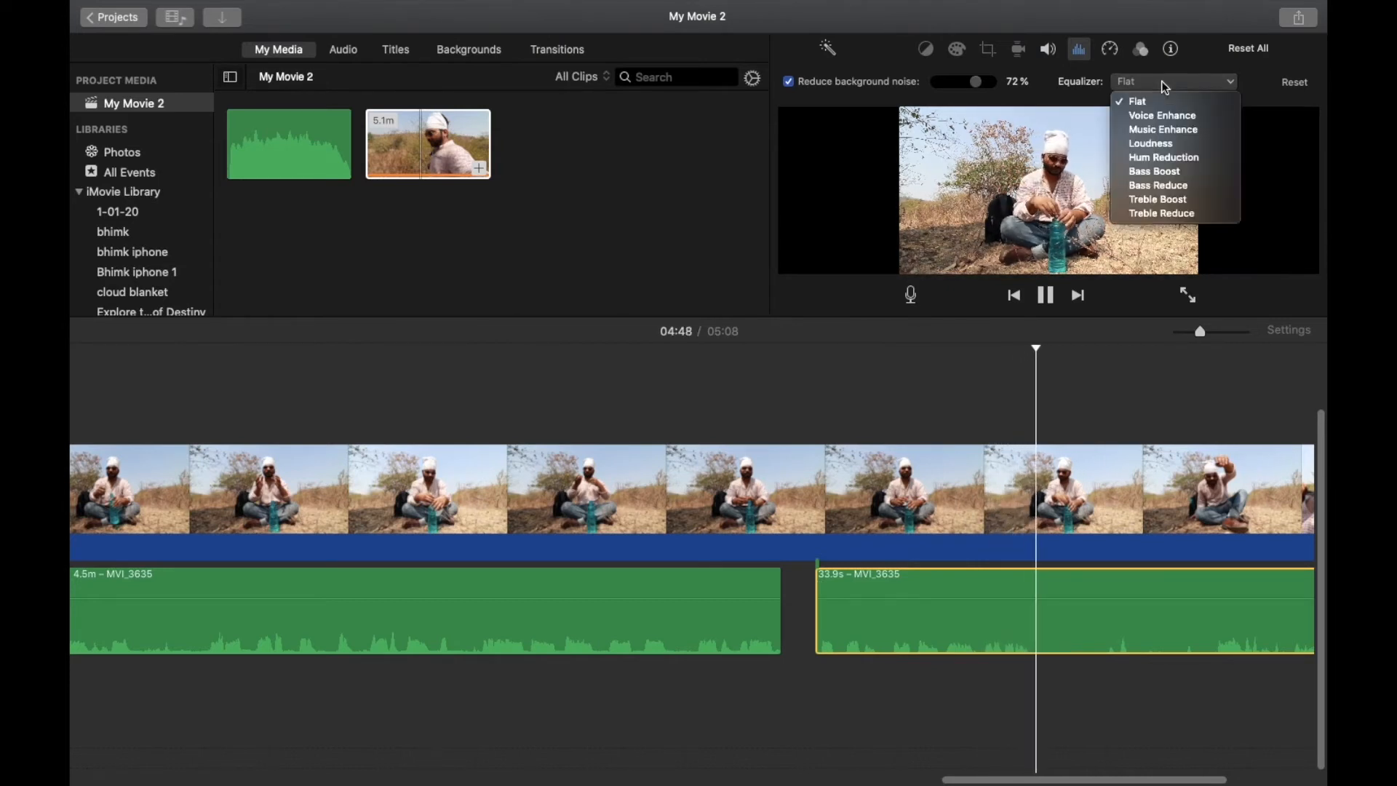
pyautogui.click(1141, 116)
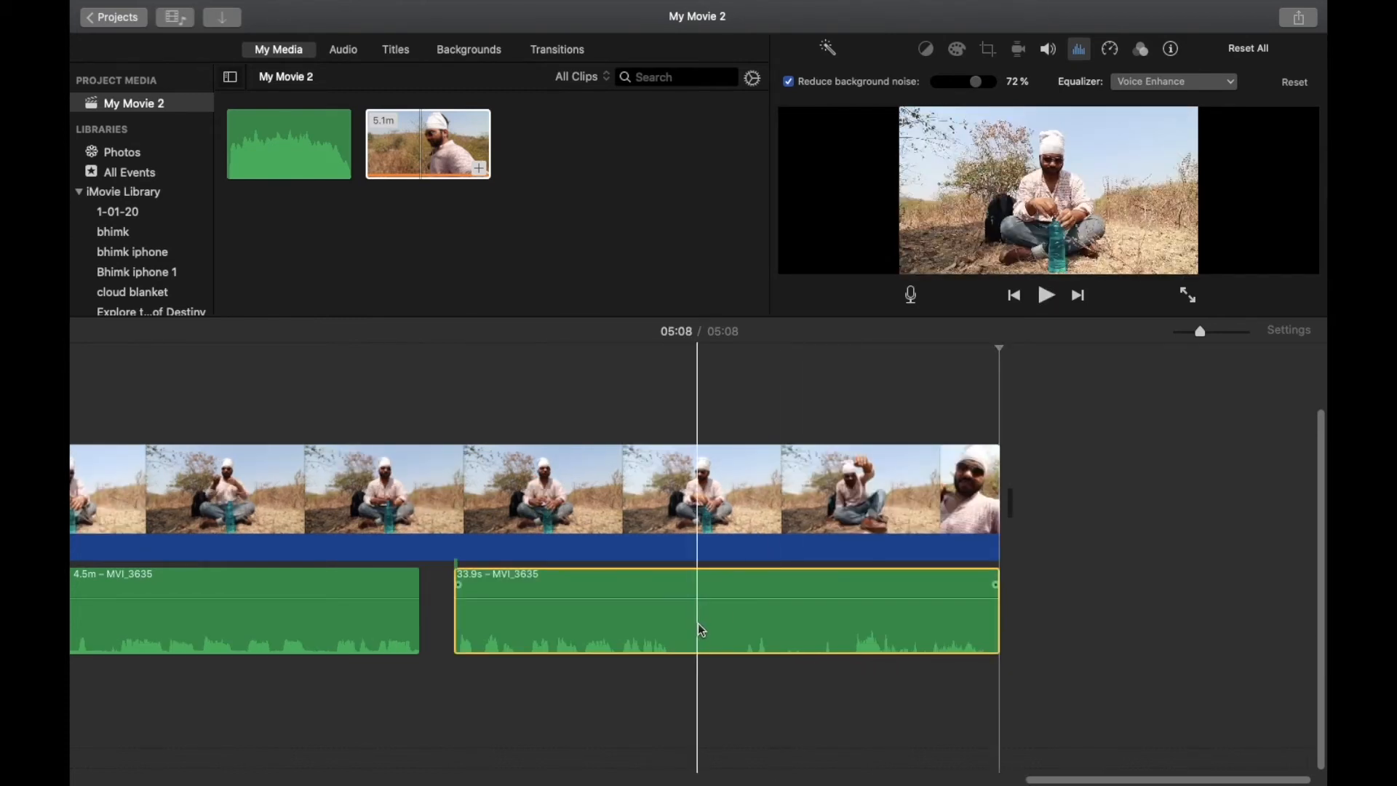
# Try the Cosmic audio effect on the 33.9 s audio clip and play the movie from that clip's start.
pyautogui.click(745, 577)
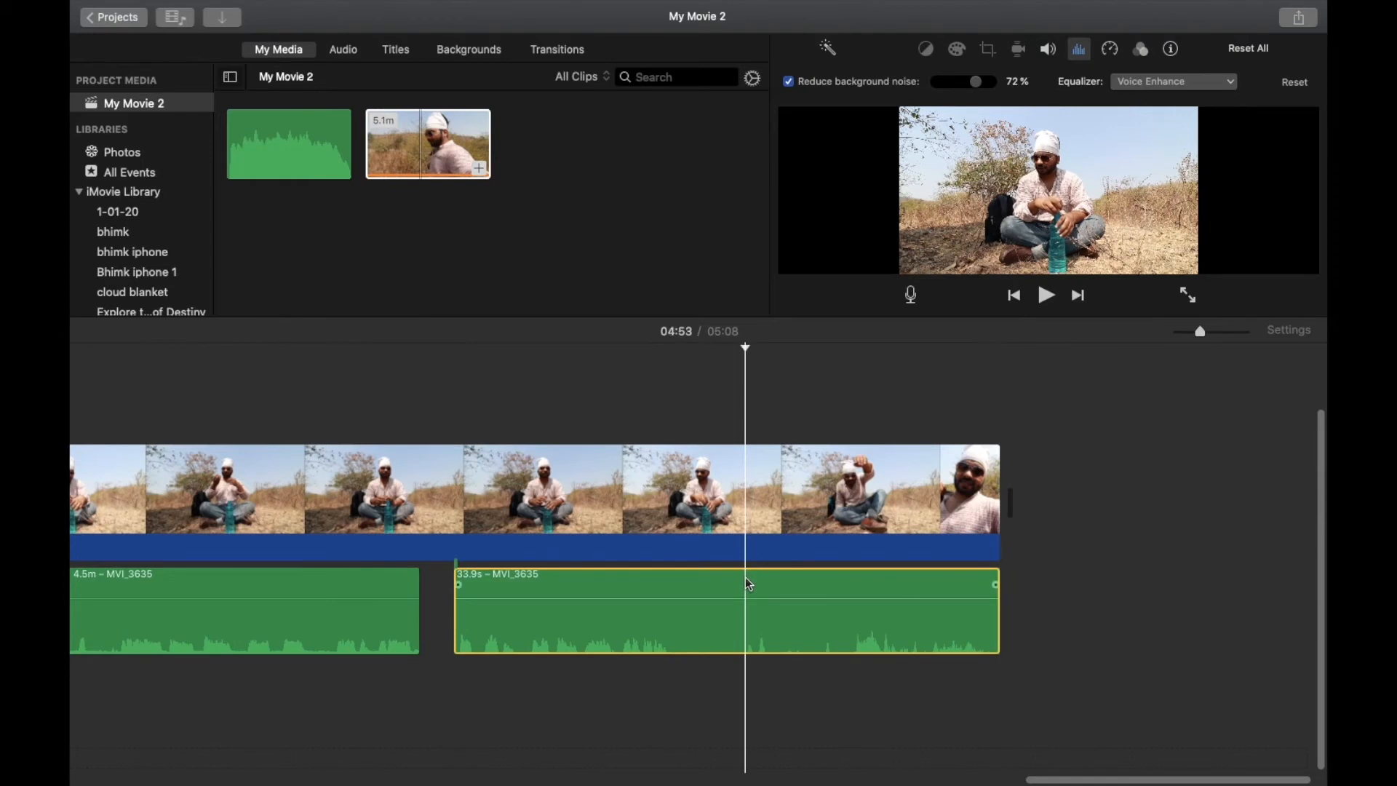
pyautogui.click(1141, 50)
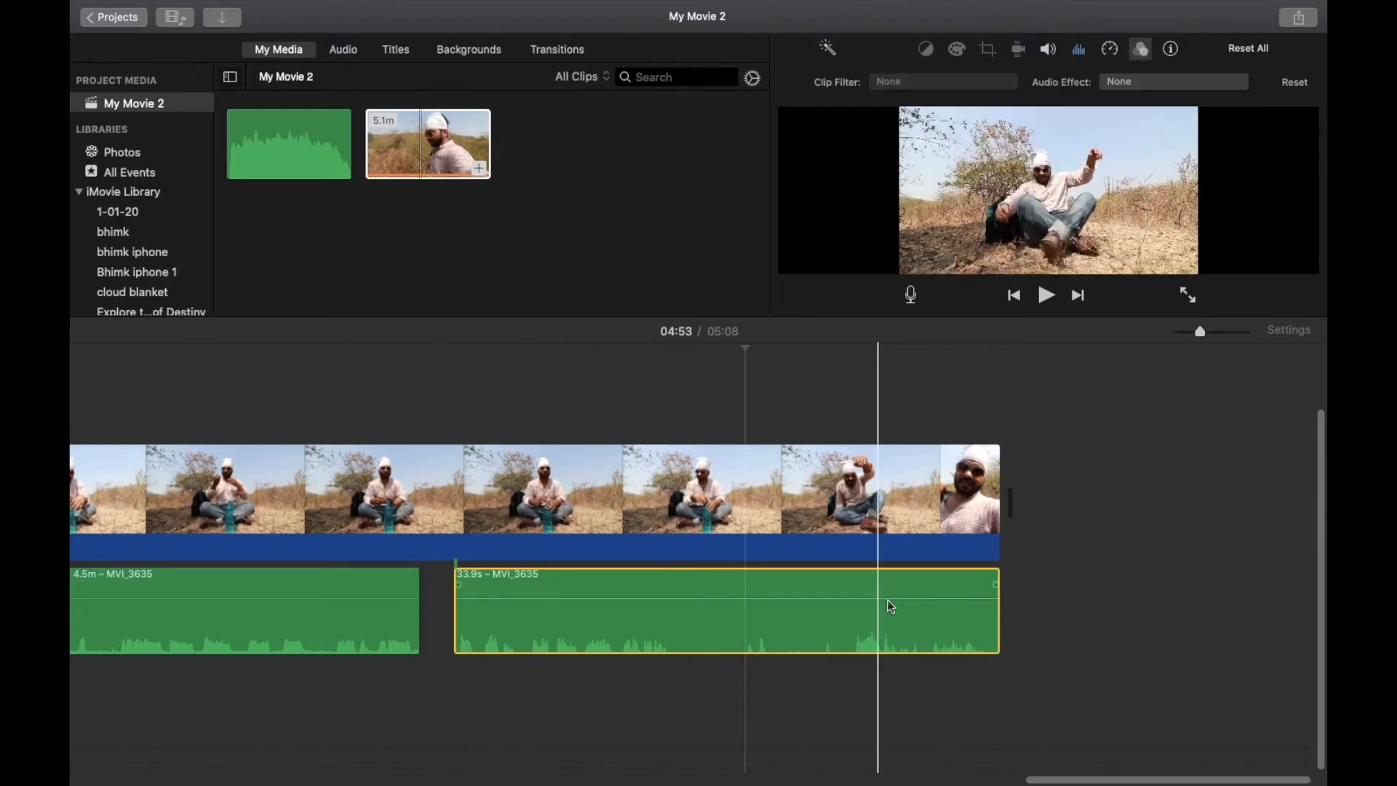
pyautogui.click(900, 553)
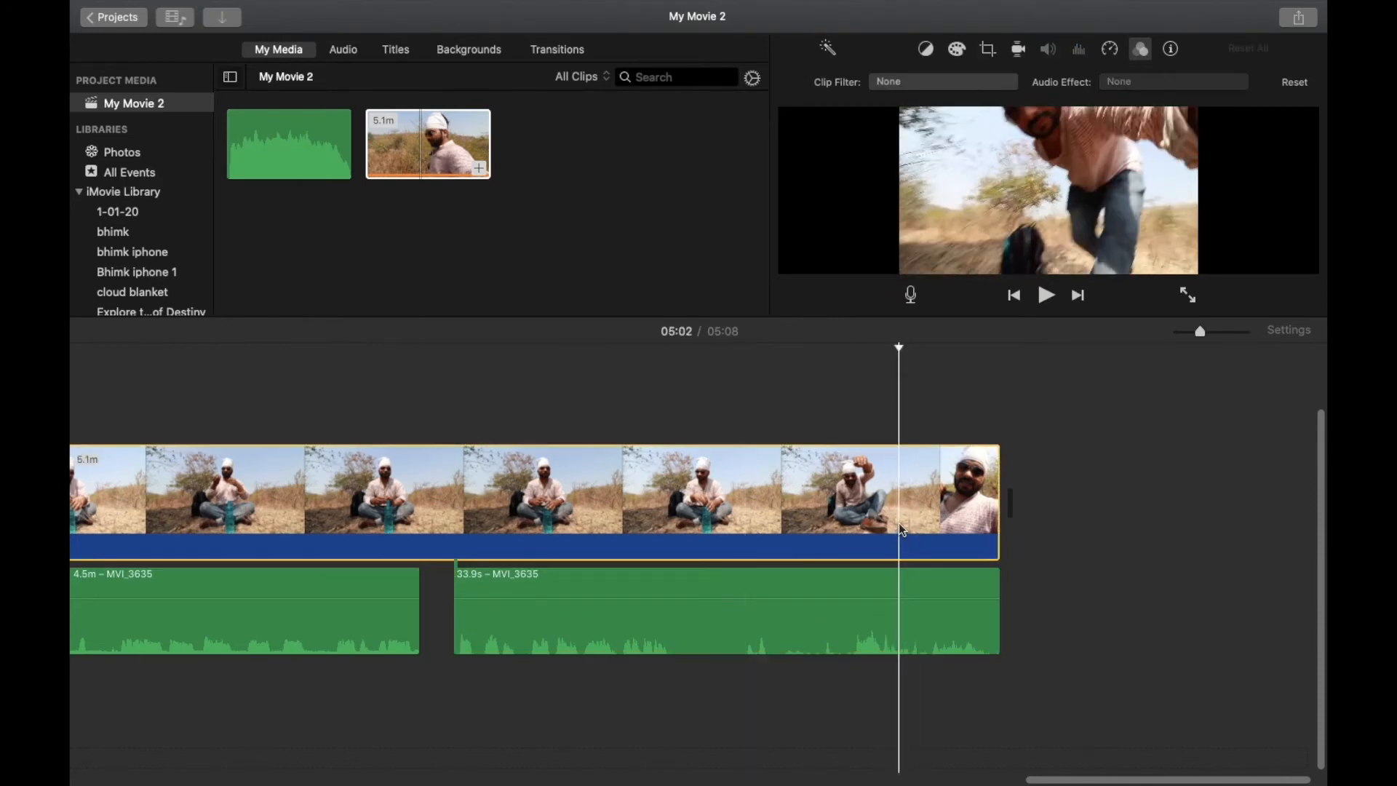
pyautogui.click(874, 586)
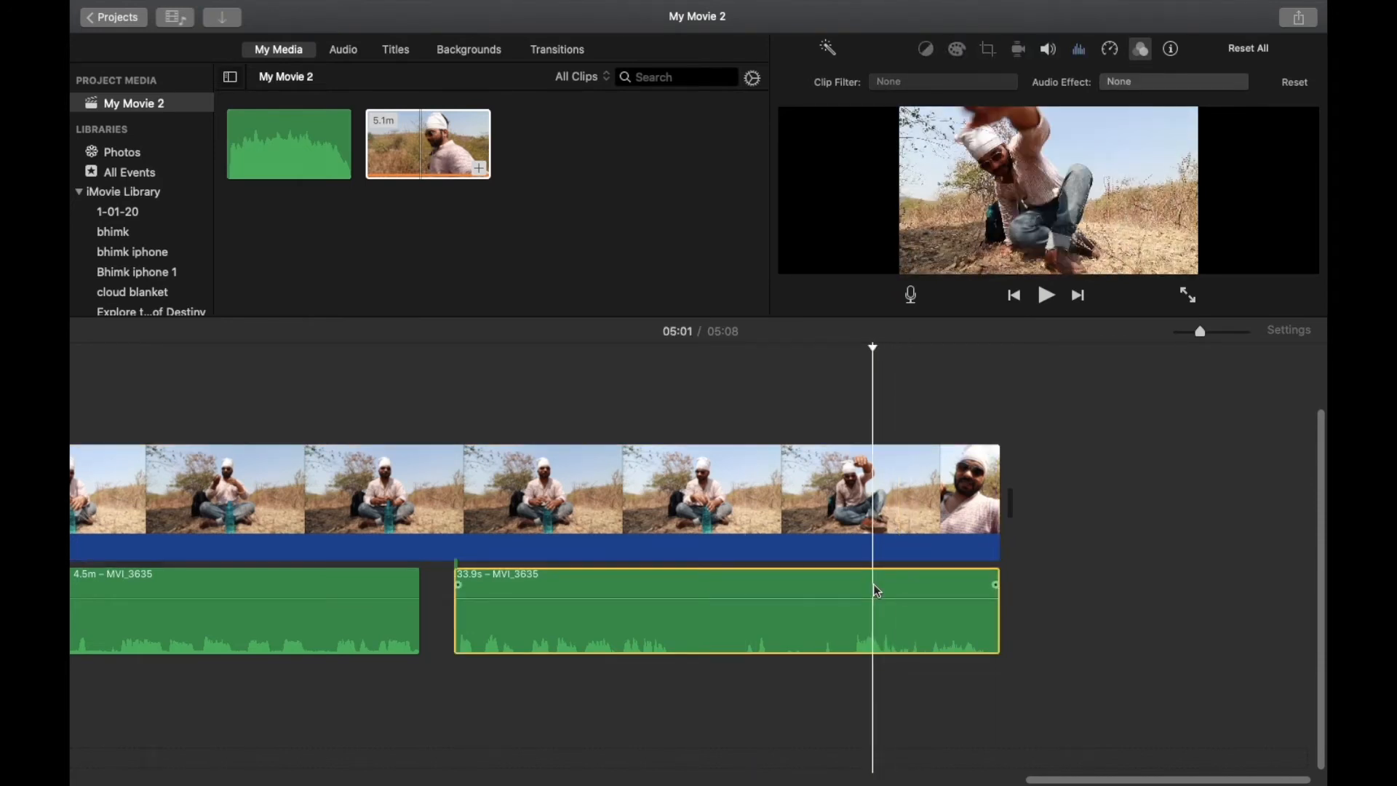
pyautogui.click(1160, 80)
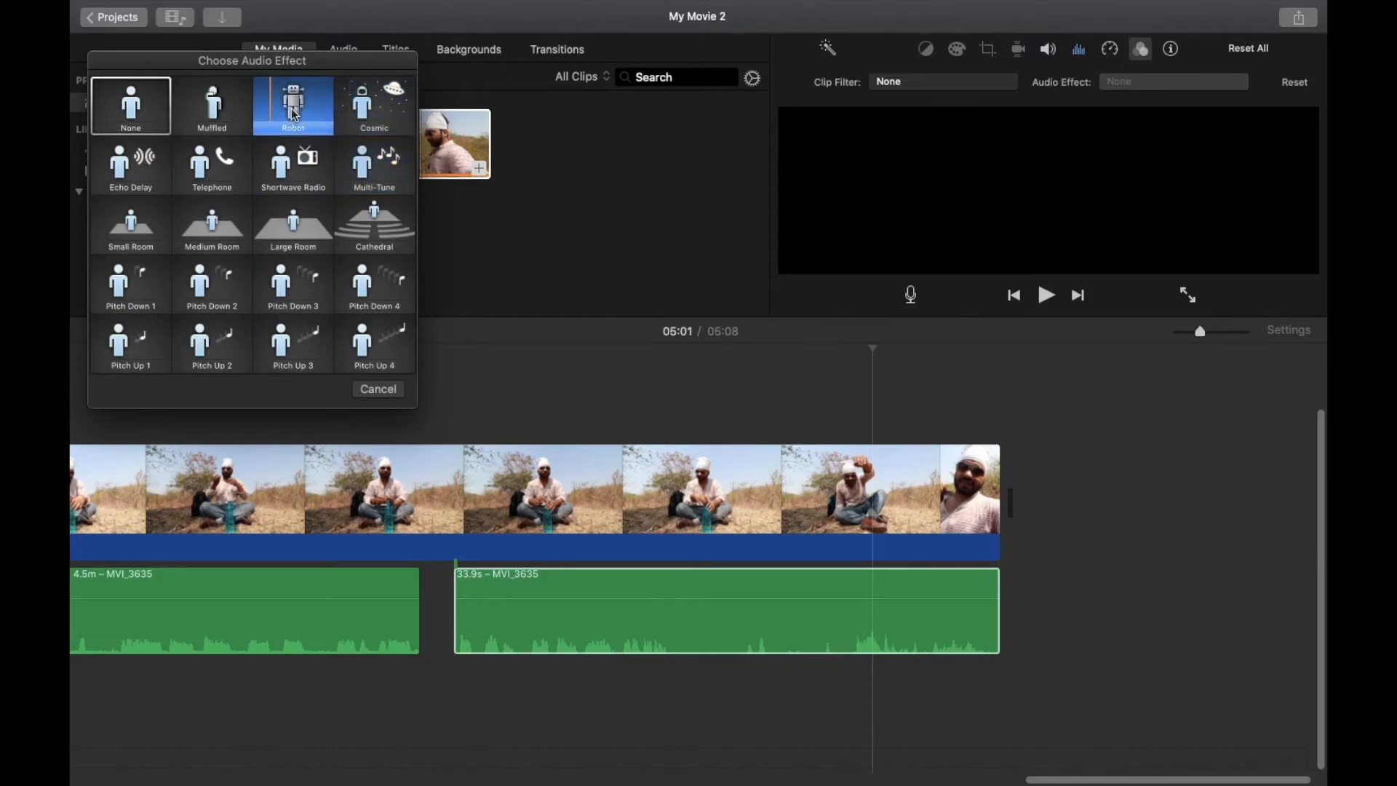
pyautogui.click(375, 105)
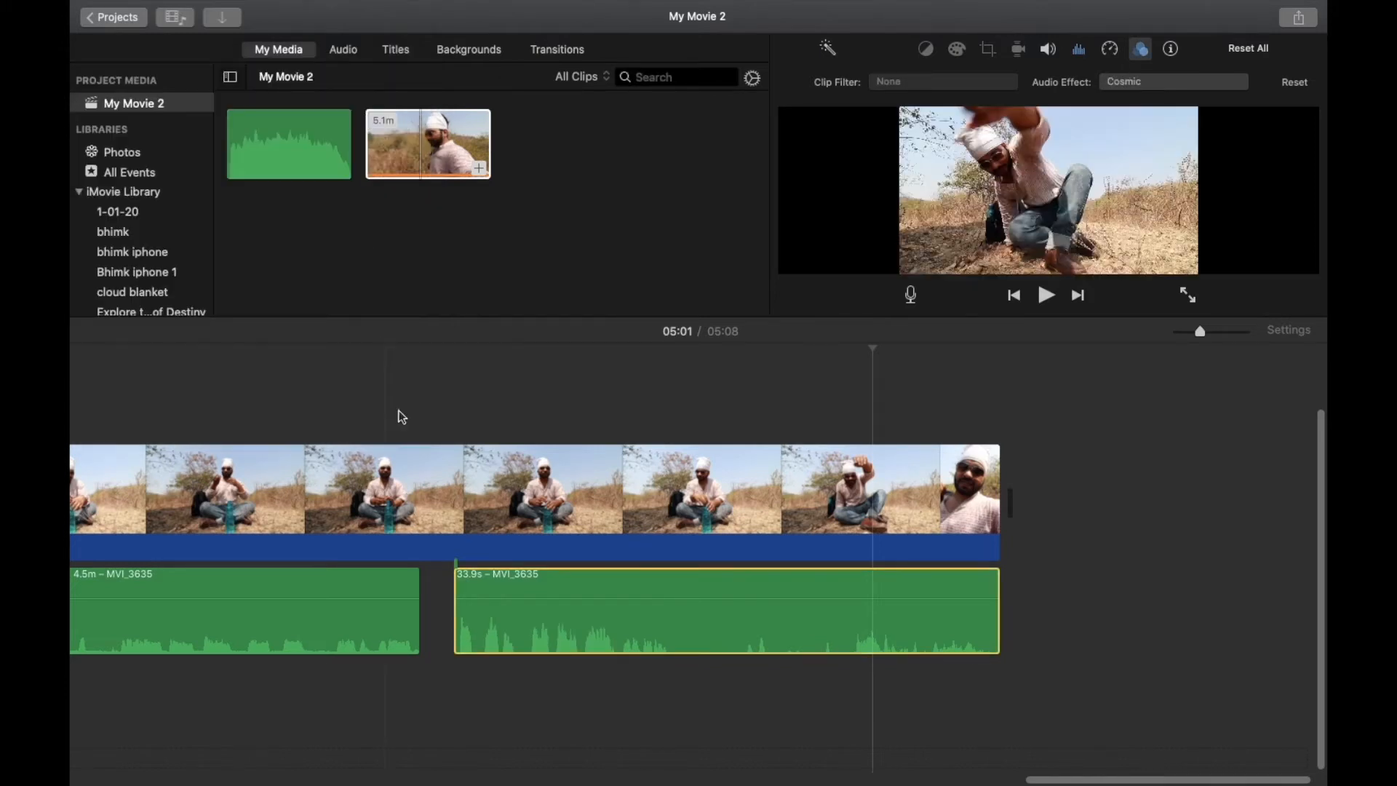
pyautogui.click(452, 468)
pyautogui.press('space')
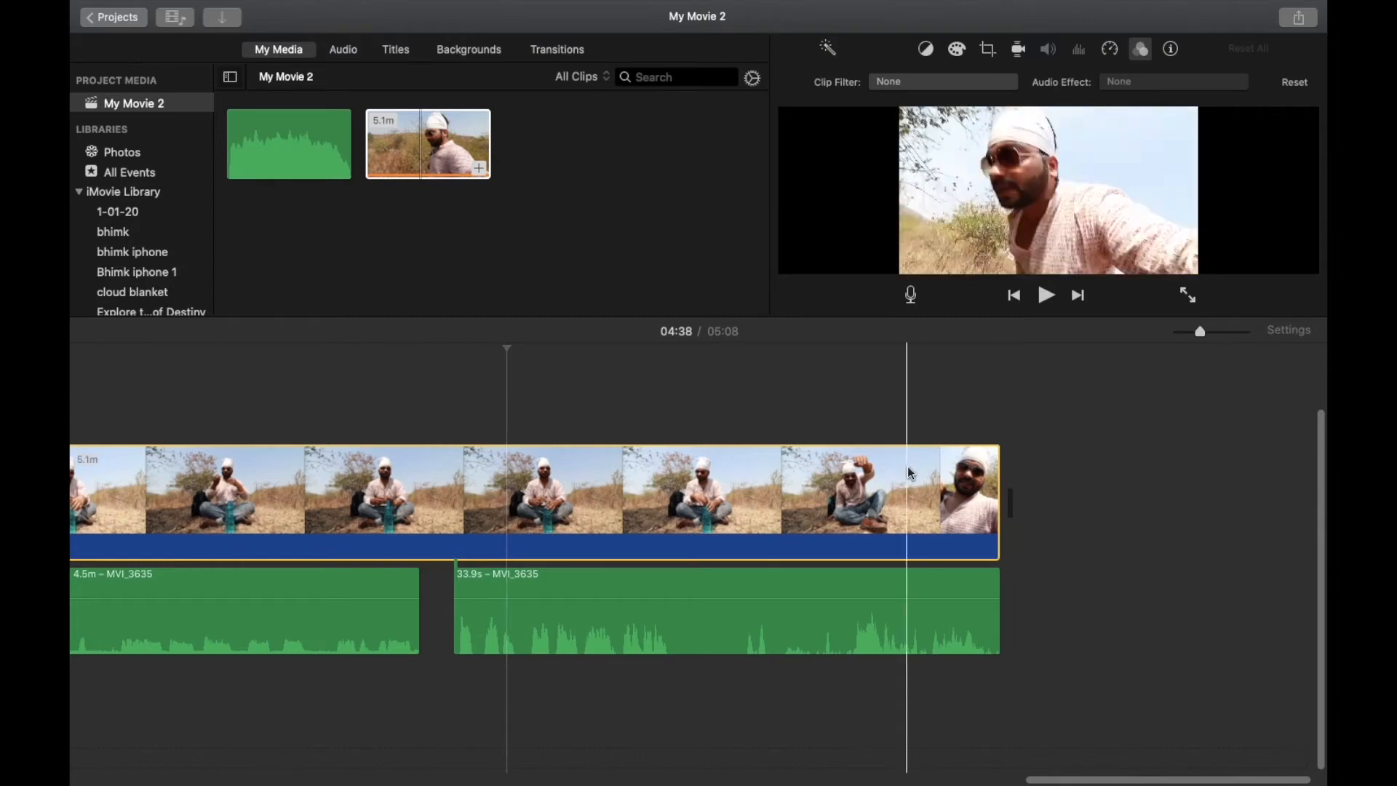
# Review the volume, noise reduction and effect settings of the 33.9 s audio clip, plus the commands available for the video clip.
pyautogui.click(895, 611)
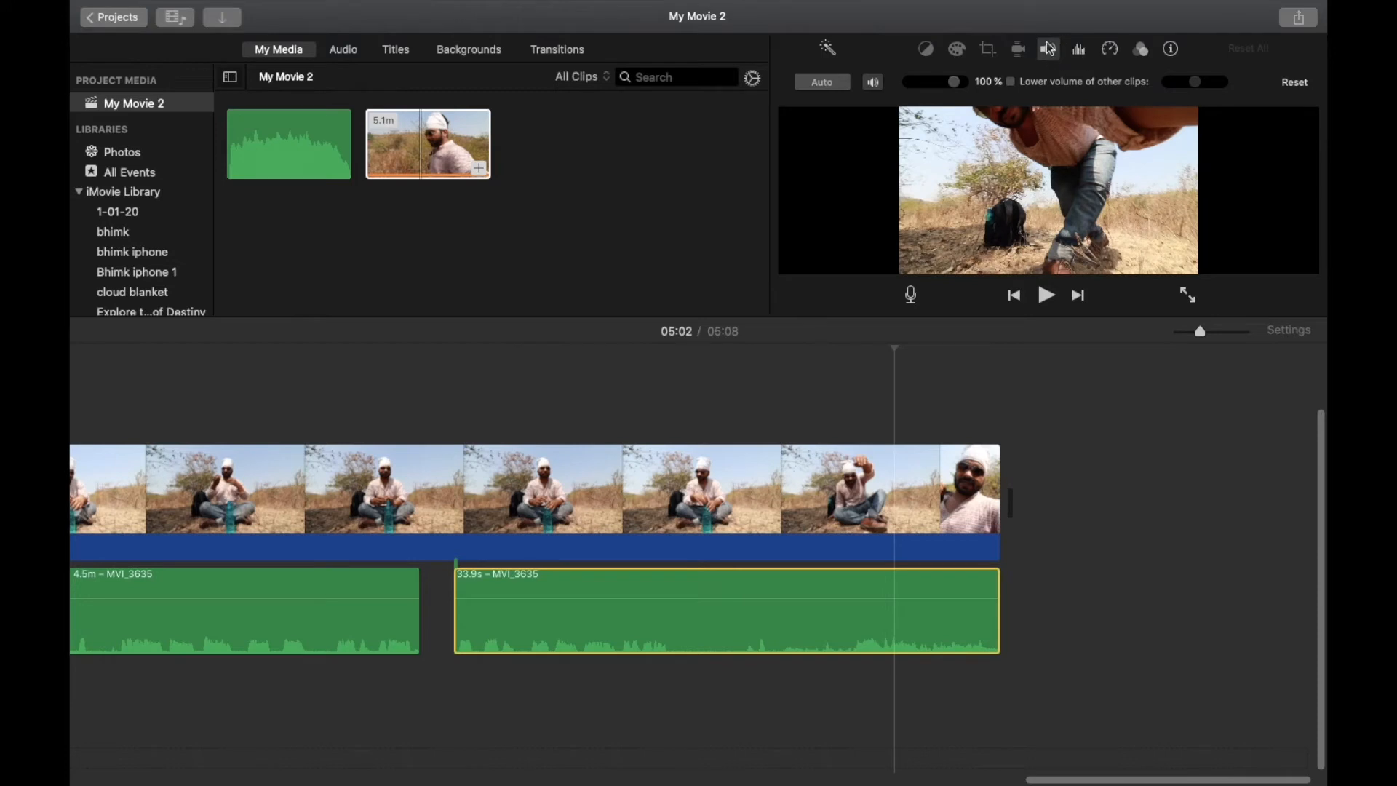
pyautogui.click(1078, 52)
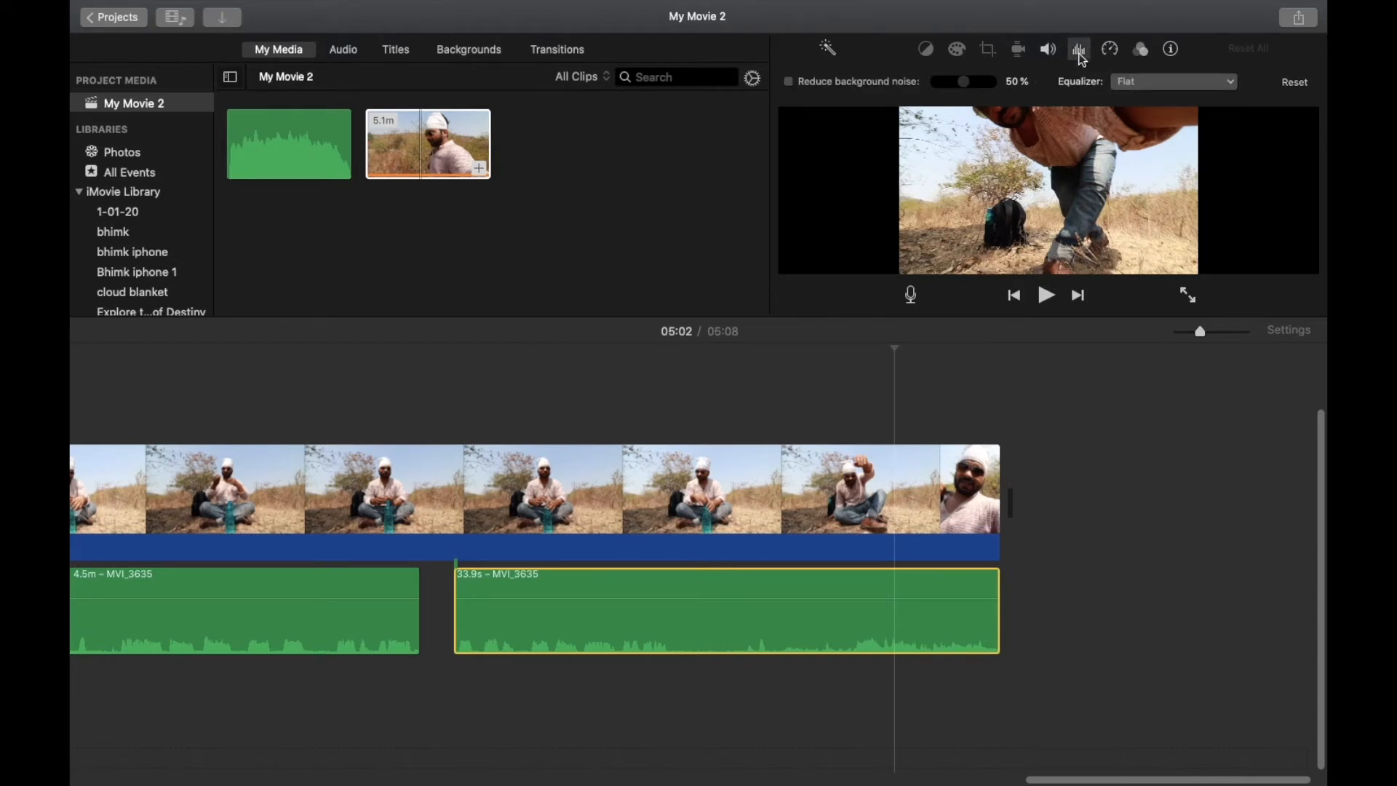
pyautogui.click(1141, 51)
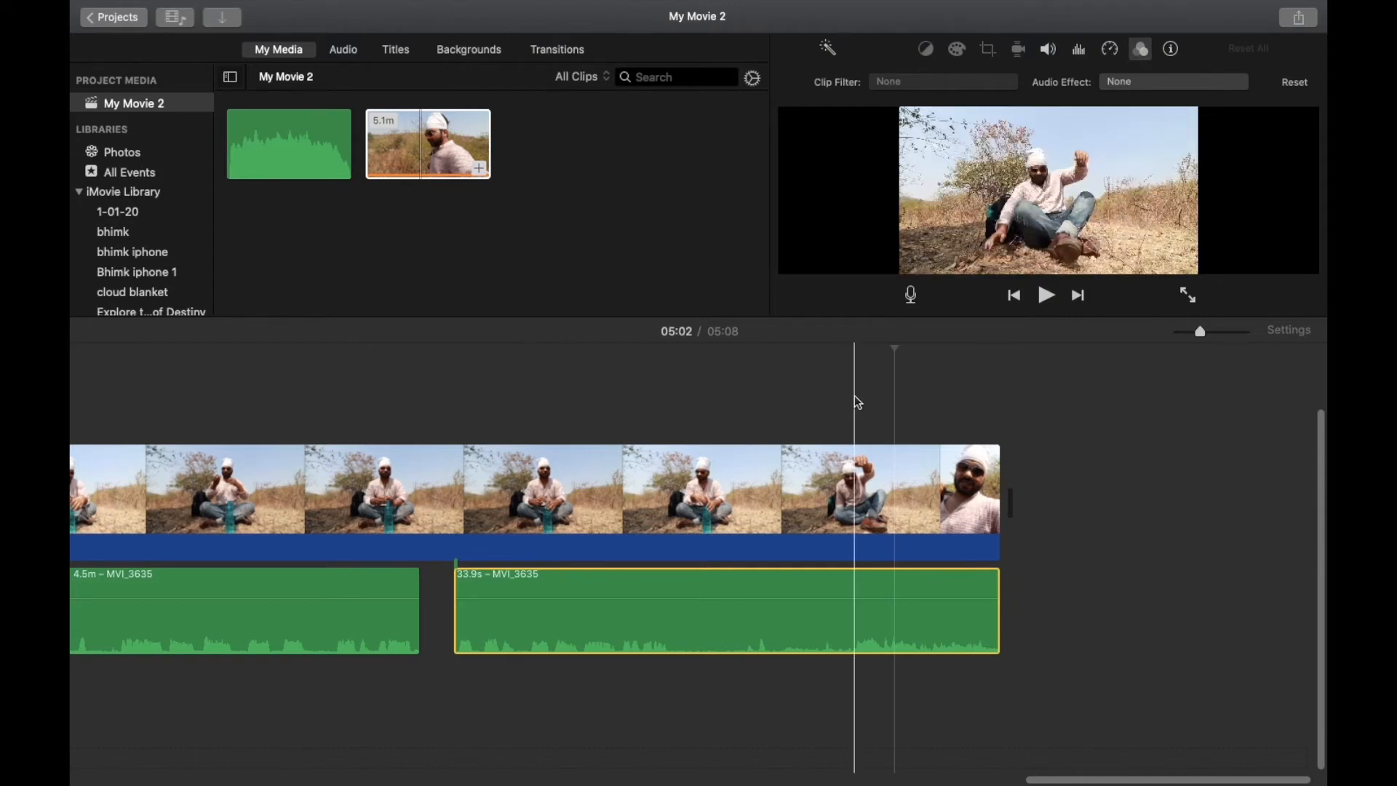
pyautogui.click(830, 495)
pyautogui.rightClick(828, 493)
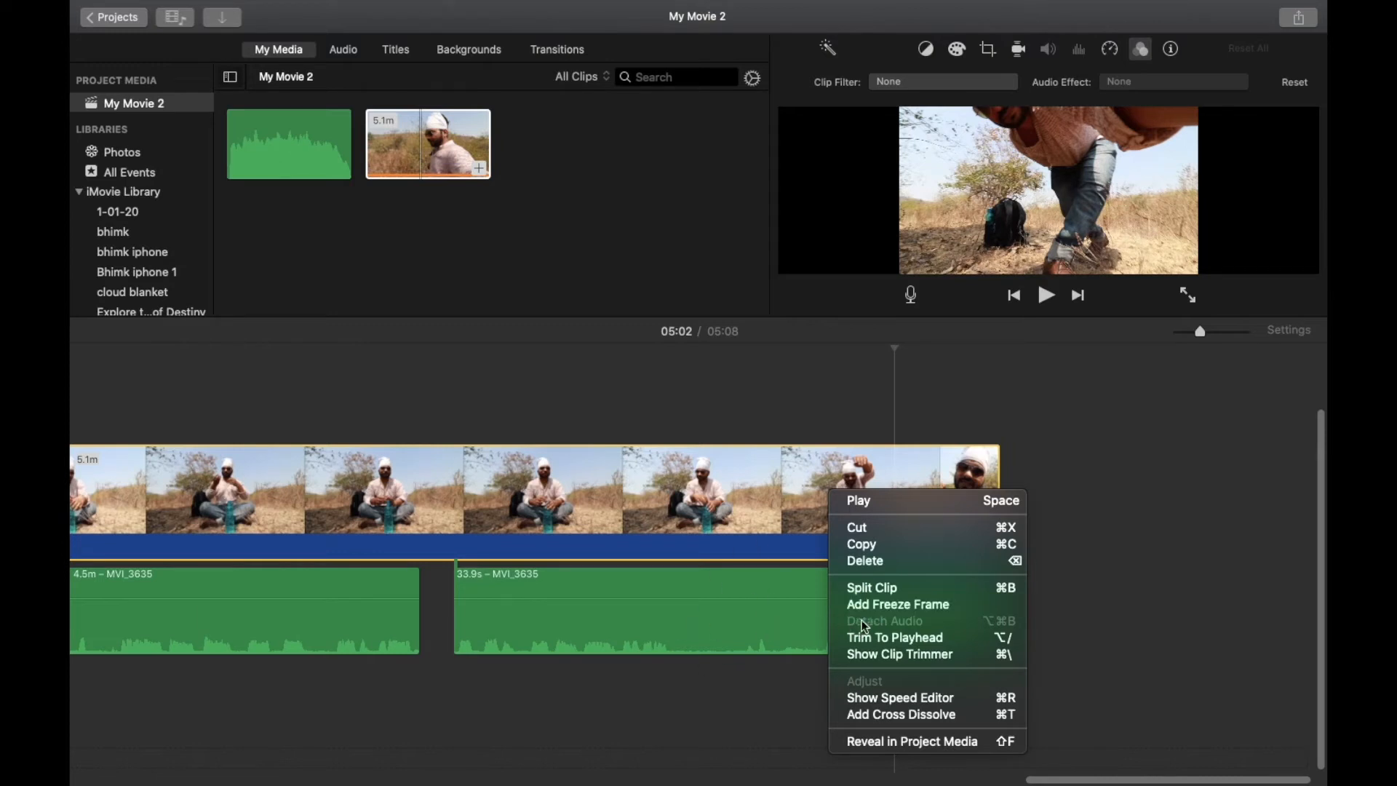
pyautogui.click(582, 502)
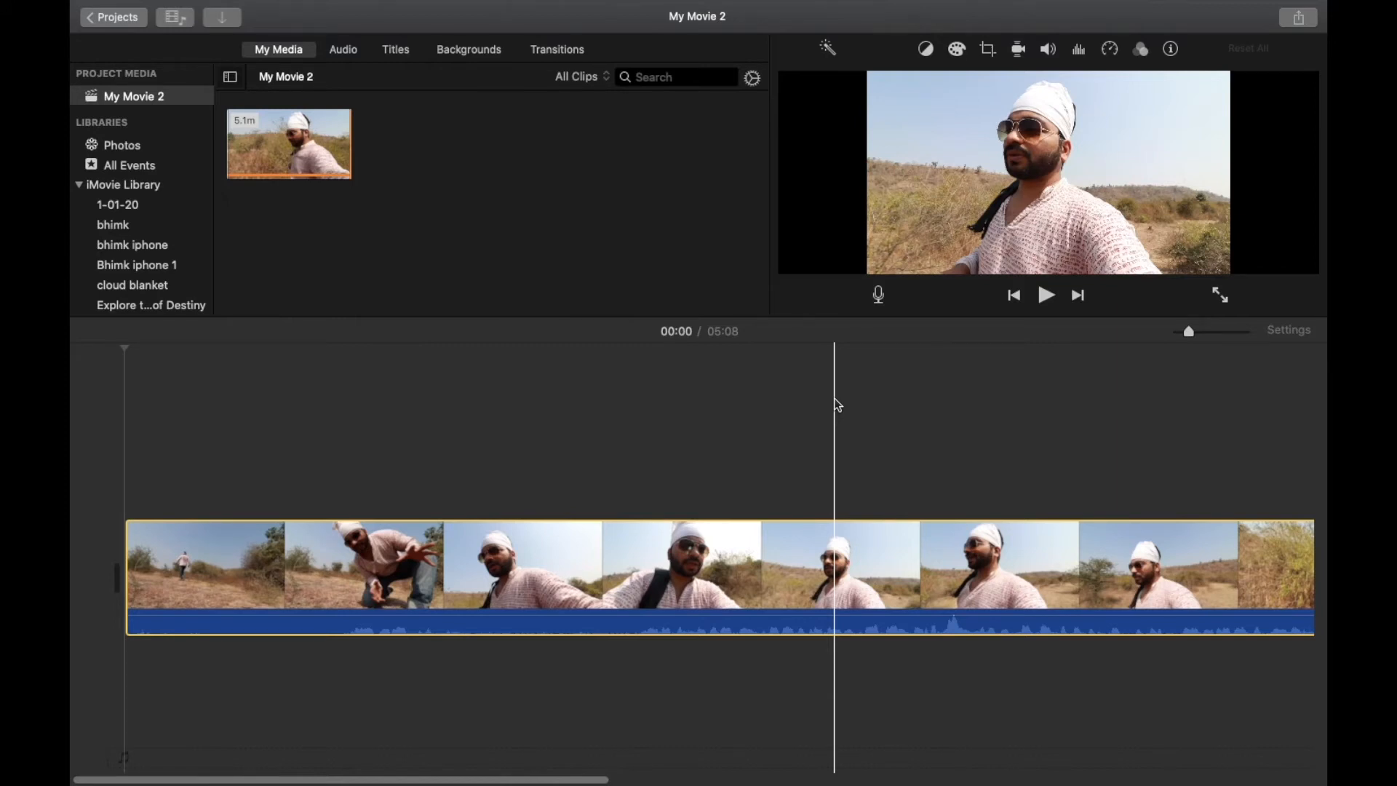
# Select the video clip at 01:24 and examine its Slow Motion, Fast Forward, Instant Replay and Rewind options.
pyautogui.click(806, 555)
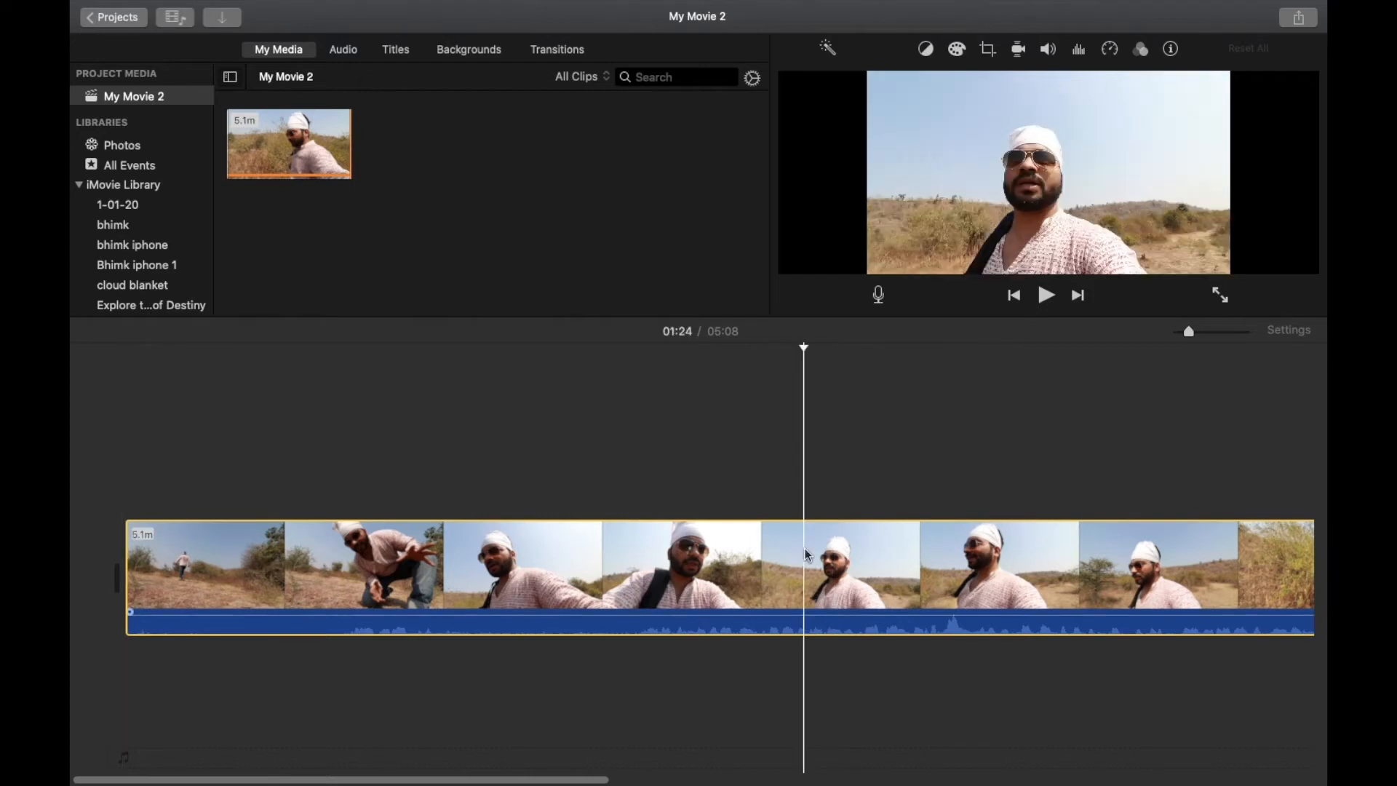
pyautogui.click(308, 10)
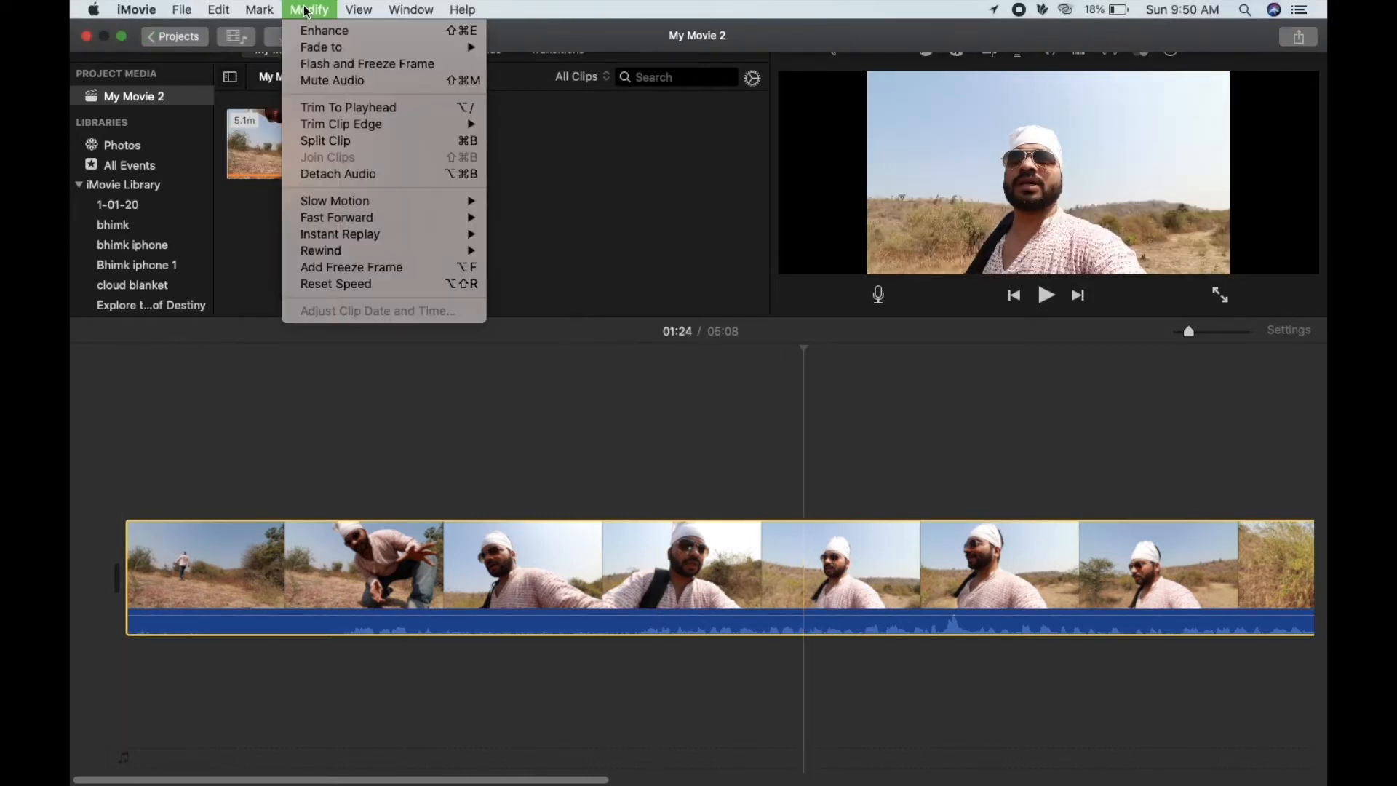
pyautogui.moveTo(359, 208)
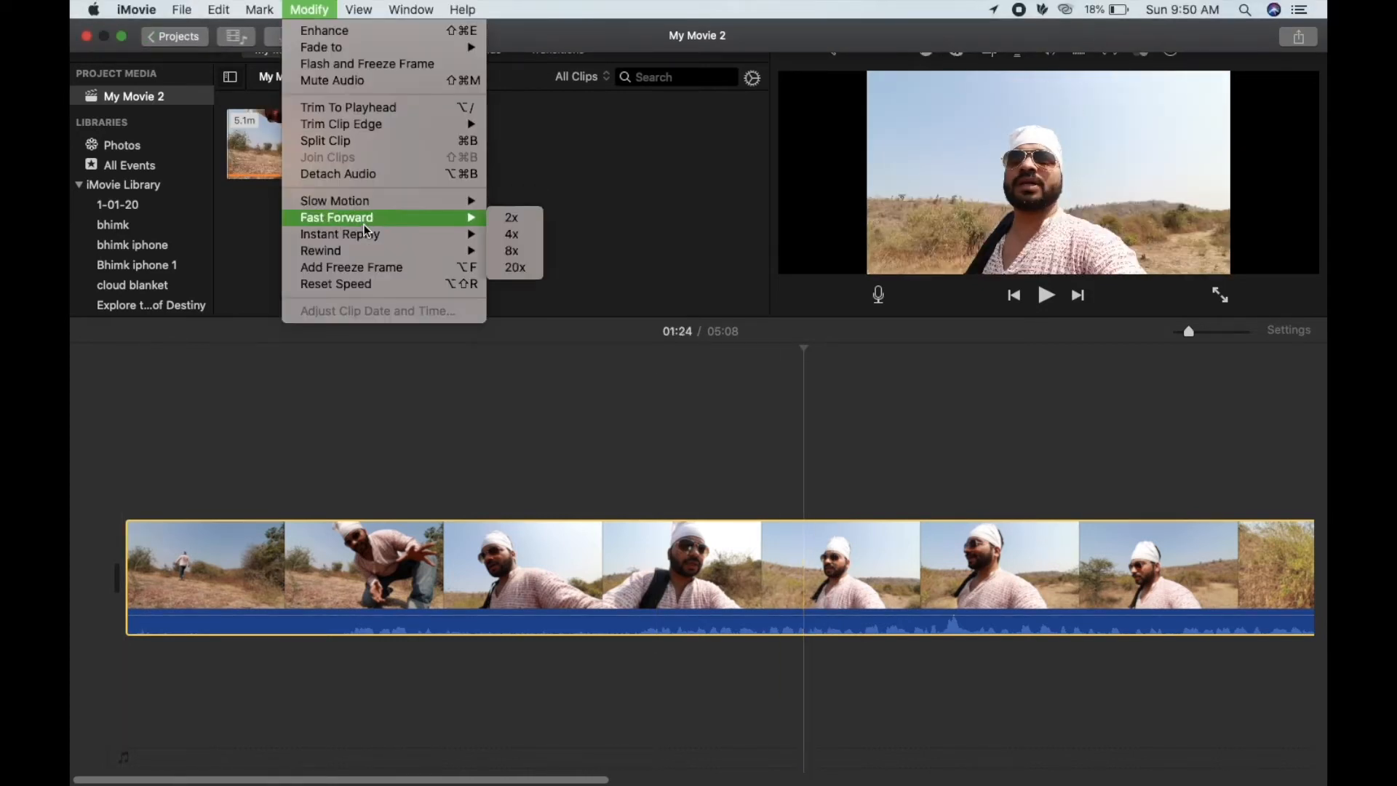
pyautogui.moveTo(371, 254)
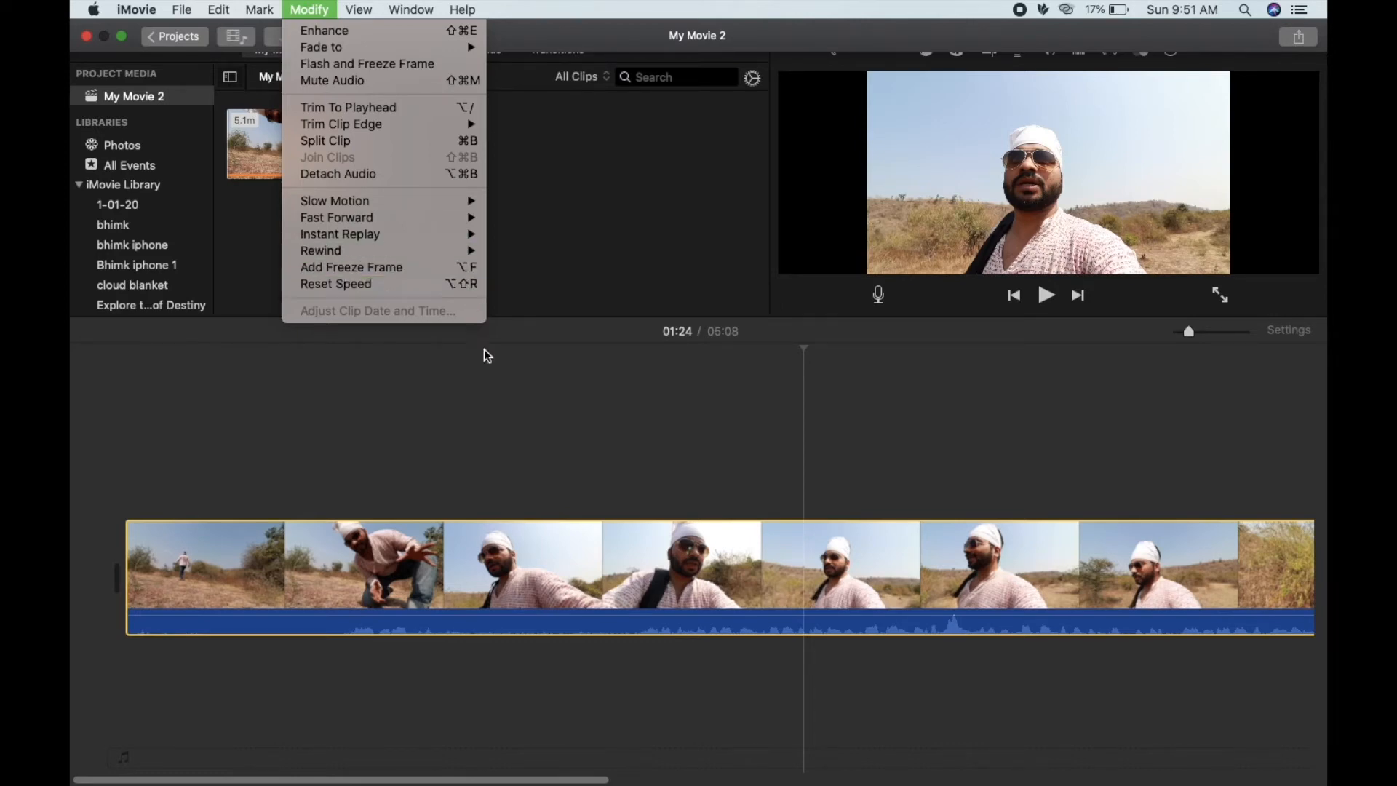
# Examine the Speed presets and the Reverse option for the video clip at 01:26.
pyautogui.click(566, 447)
pyautogui.click(738, 571)
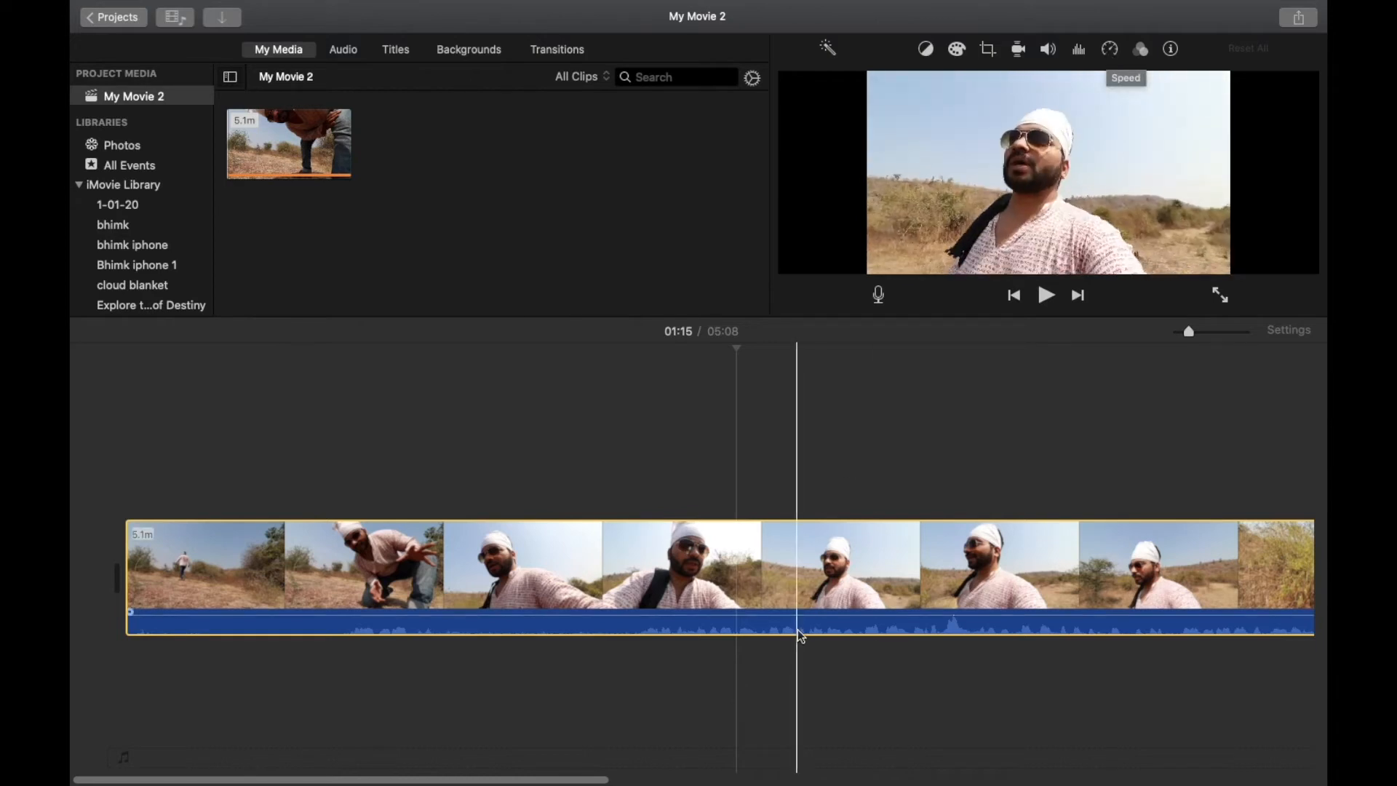
pyautogui.click(826, 624)
pyautogui.click(1112, 49)
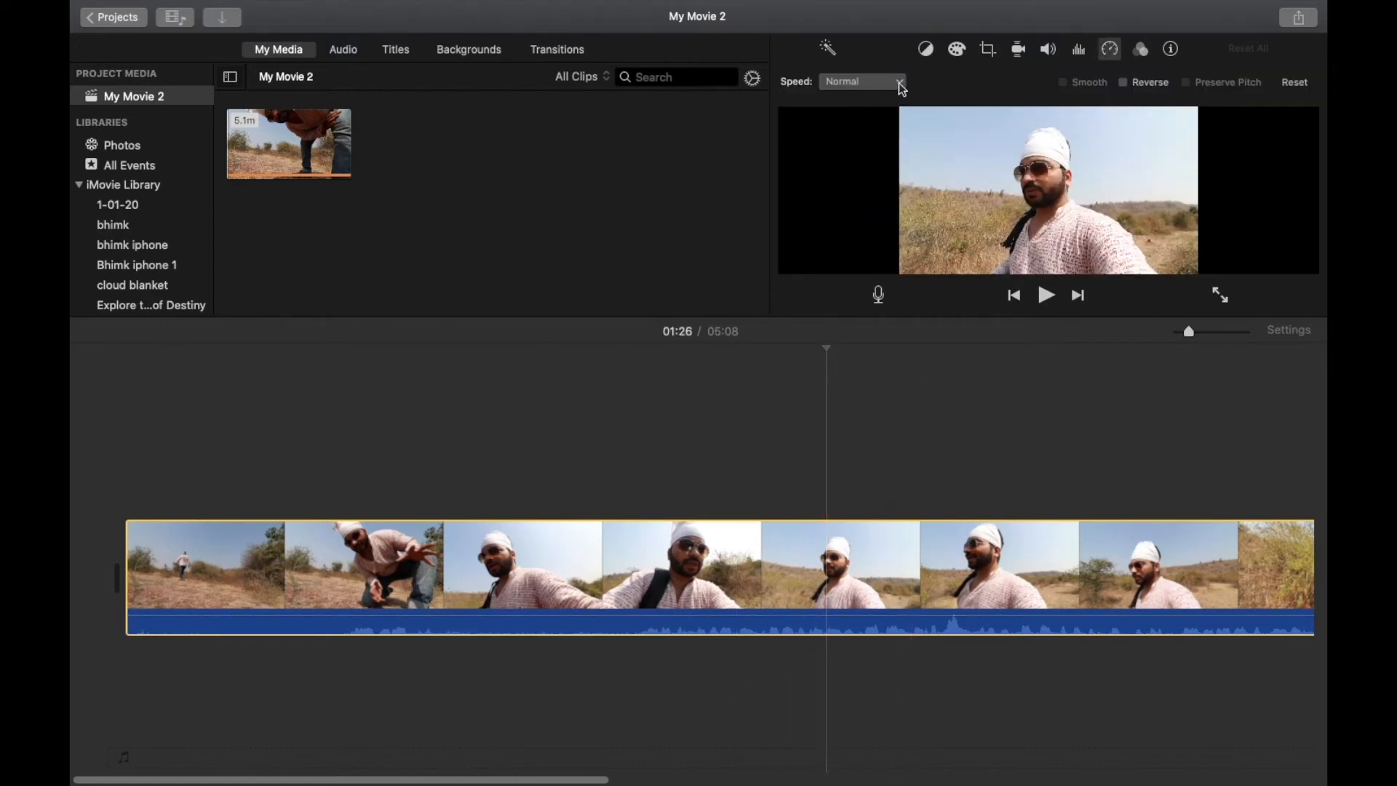
pyautogui.click(900, 83)
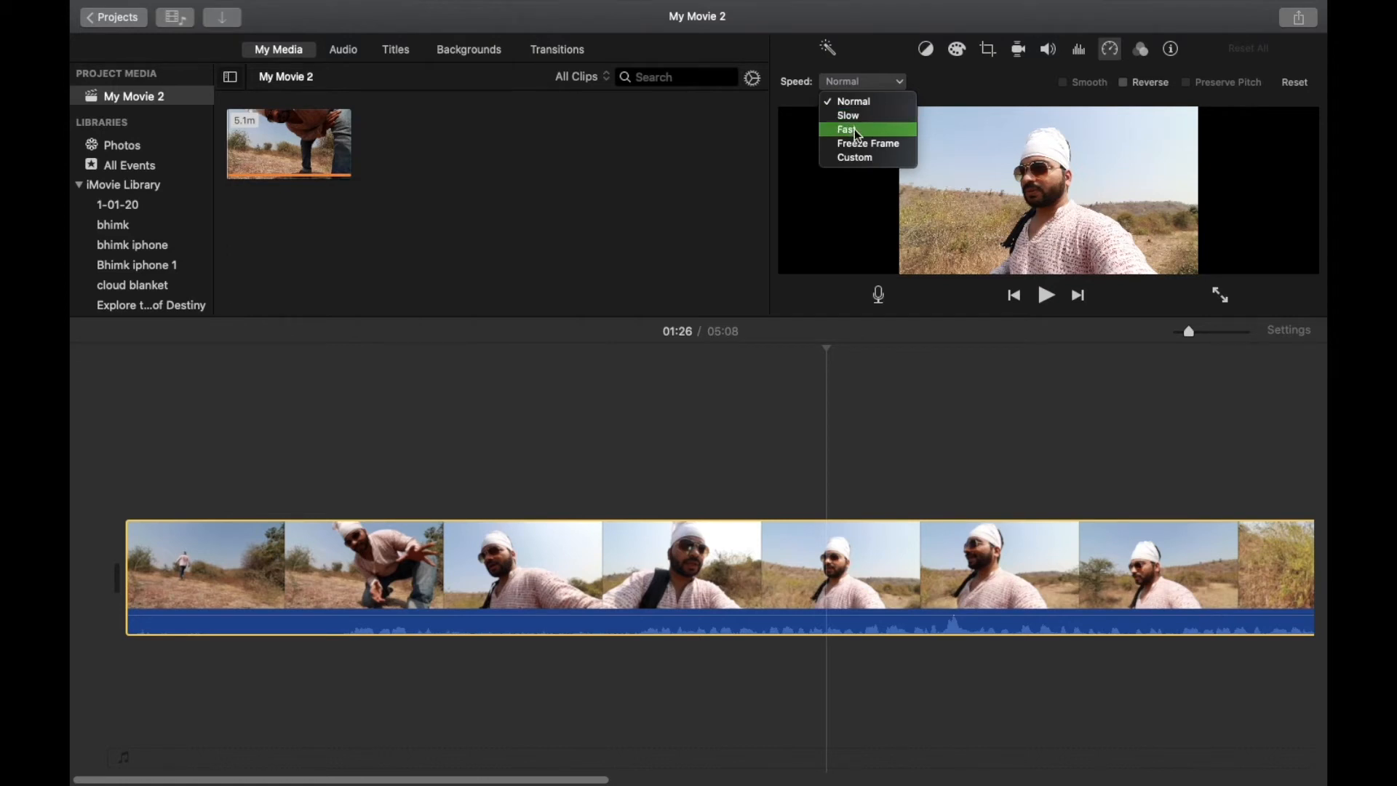
pyautogui.click(959, 72)
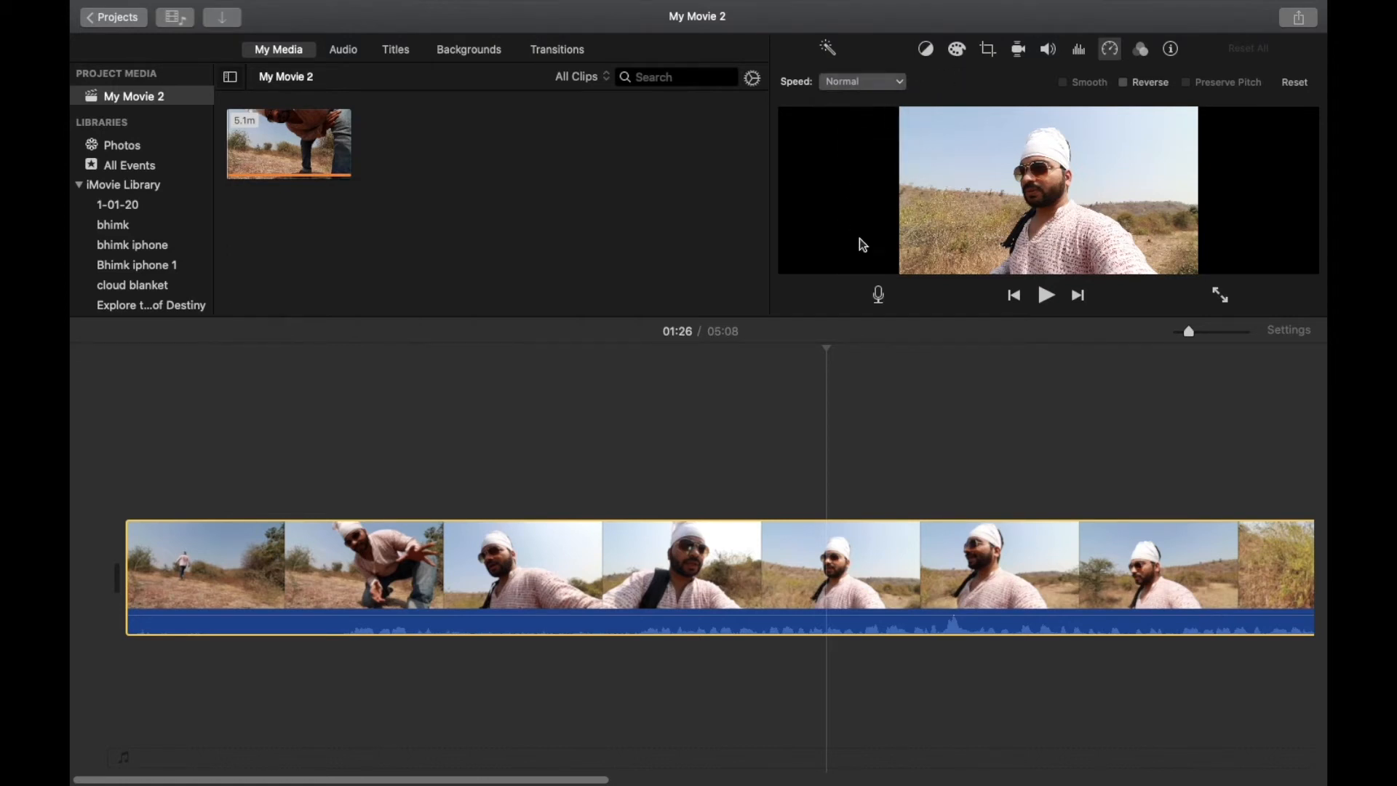
pyautogui.click(1123, 84)
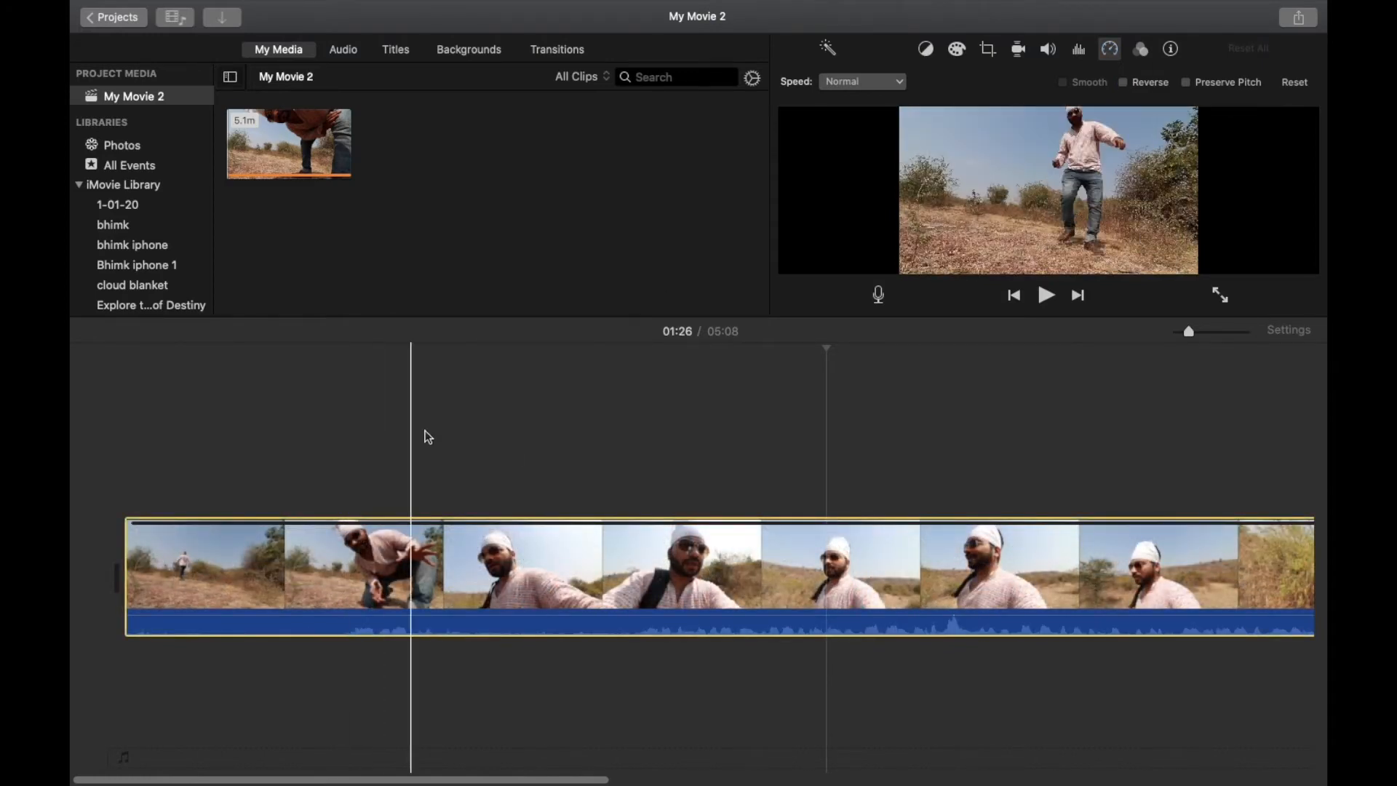
# Split the video clip at 00:40 and 01:33, and delete the part after 01:33.
pyautogui.click(449, 434)
pyautogui.press('super+b')
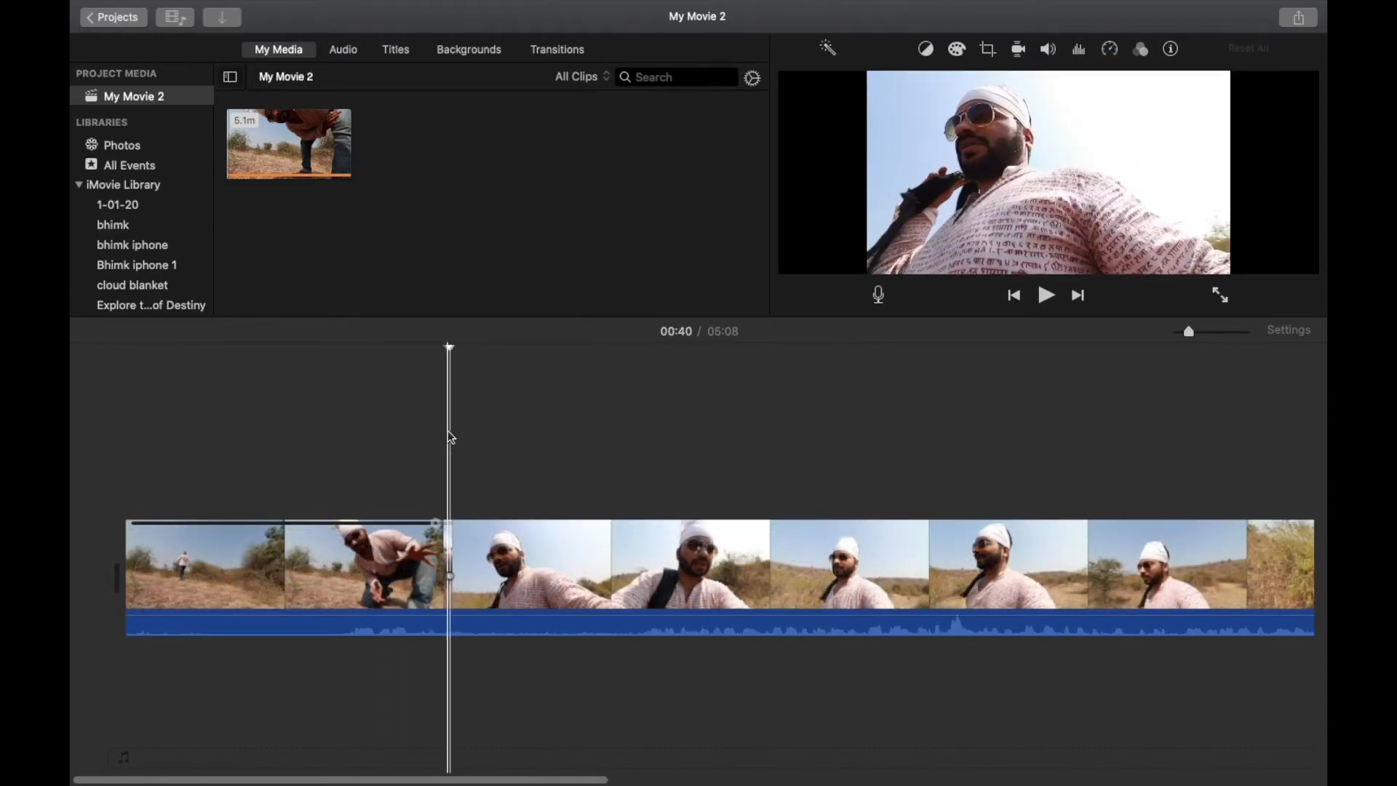
pyautogui.click(884, 480)
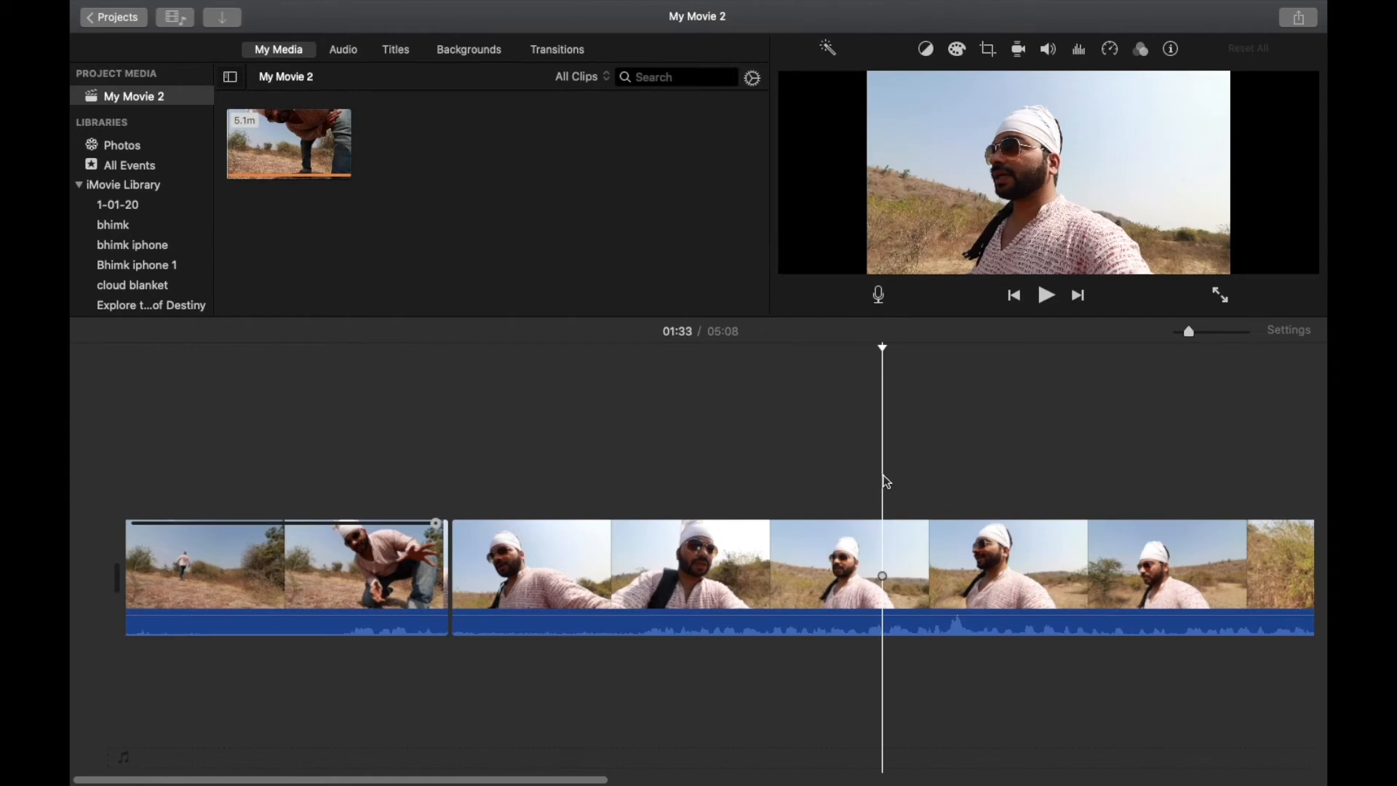
pyautogui.press('super+b')
pyautogui.click(998, 565)
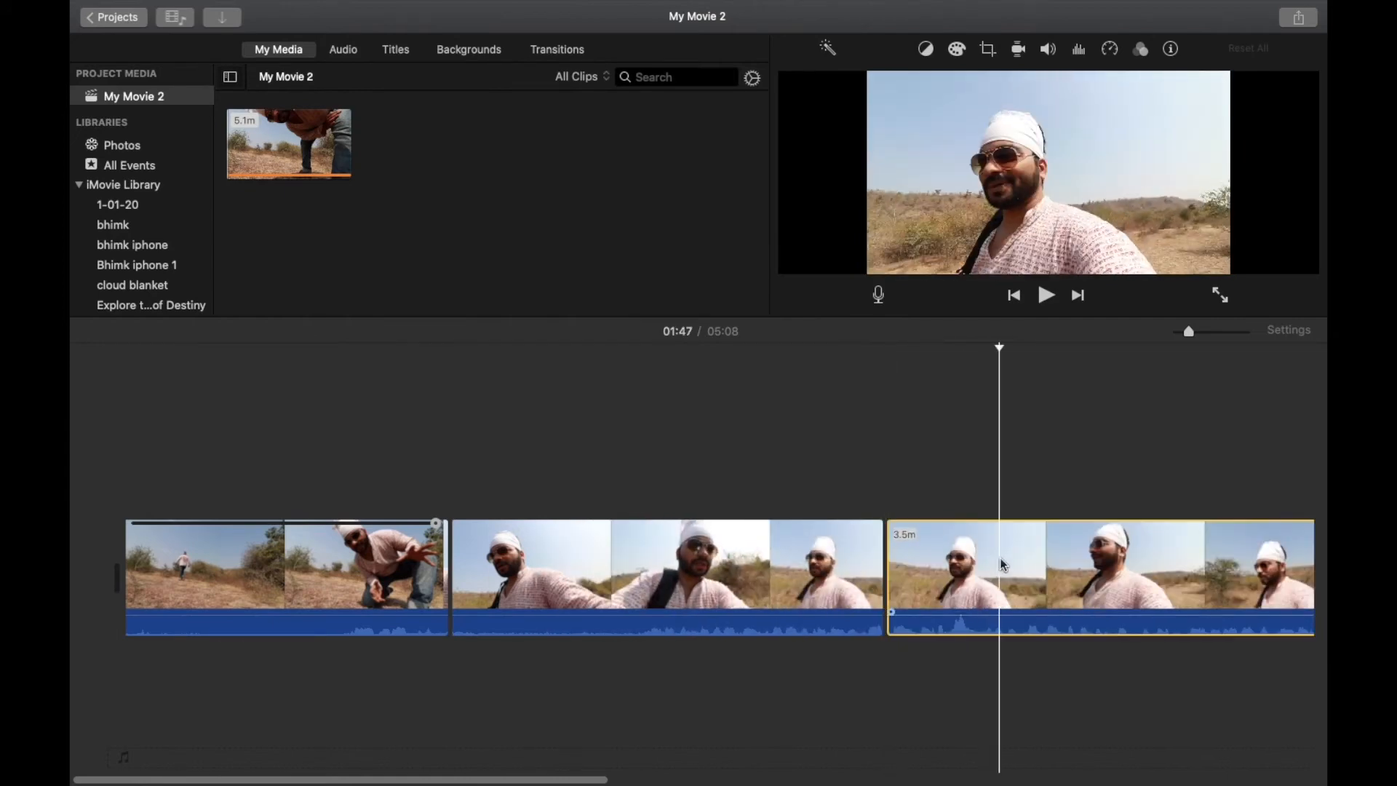
pyautogui.press('Delete')
# Split the opening 40.0 s clip at about 00:13 and delete the part before the split.
pyautogui.click(347, 604)
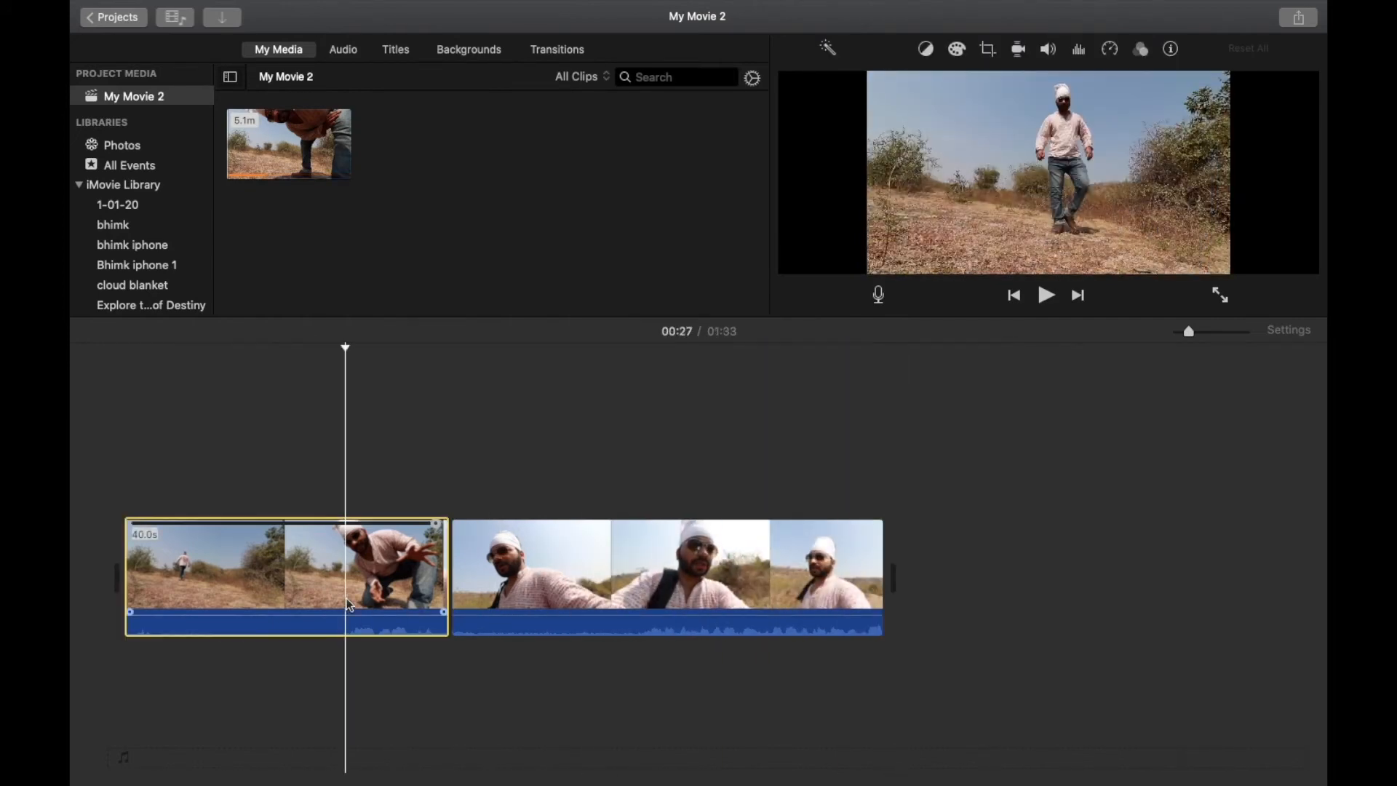
pyautogui.click(549, 601)
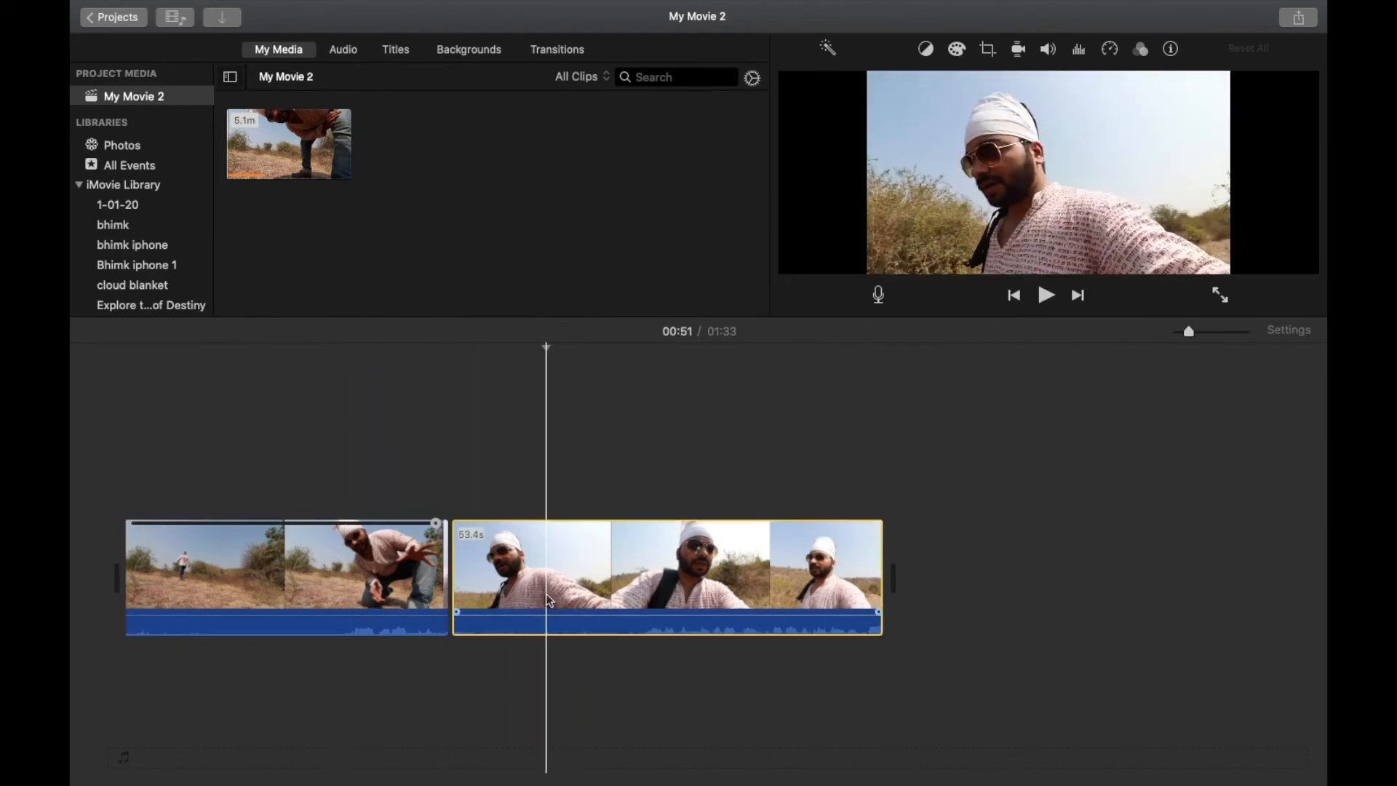
pyautogui.click(103, 574)
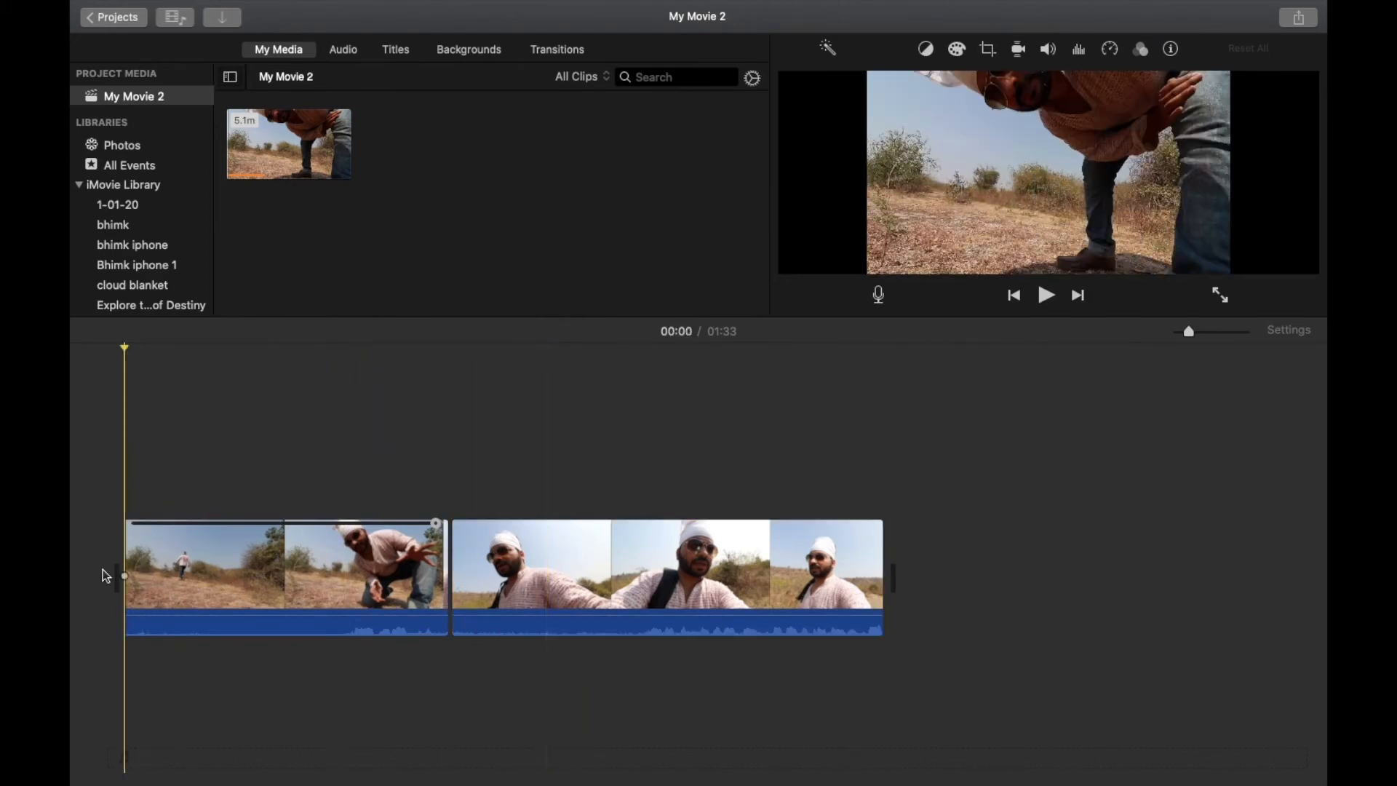
pyautogui.press('space')
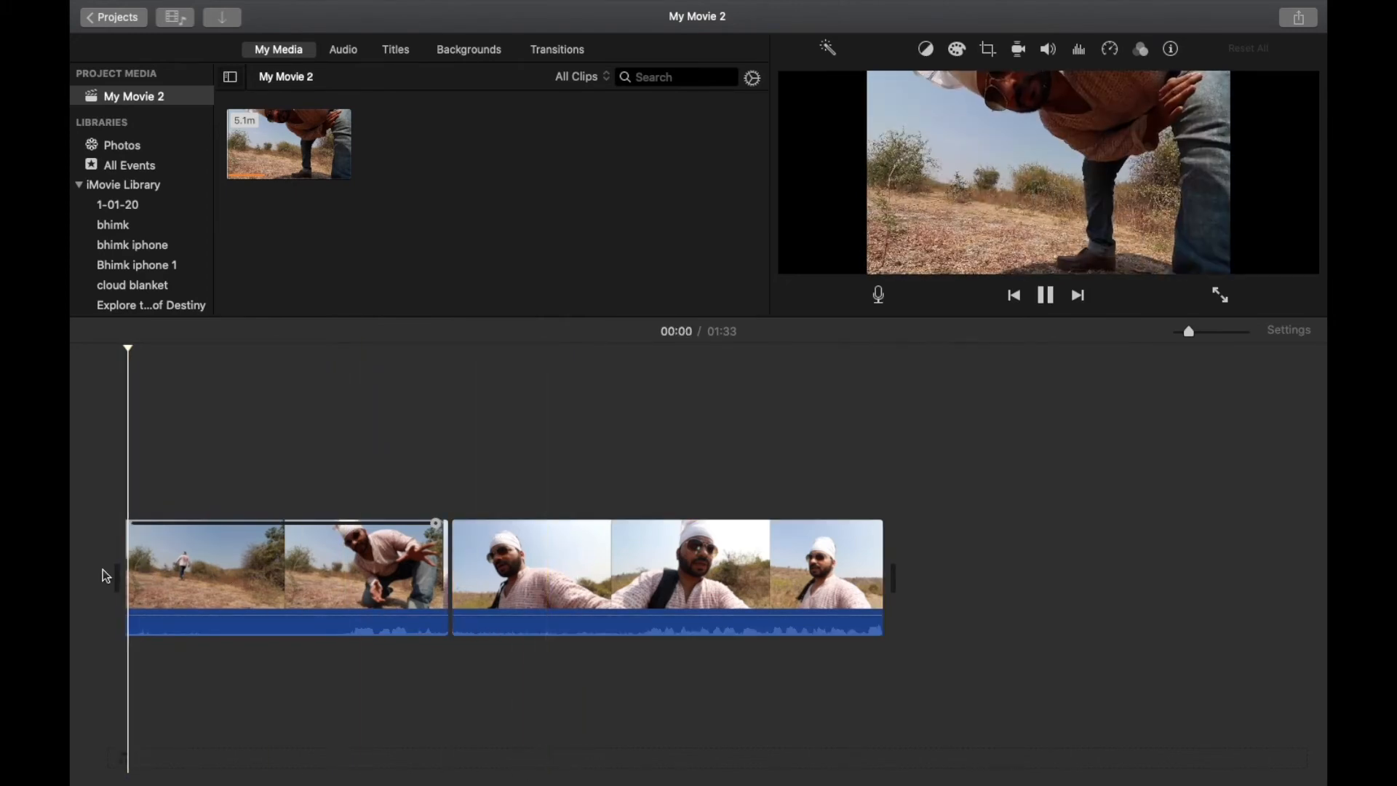
pyautogui.click(224, 508)
pyautogui.press('super+b')
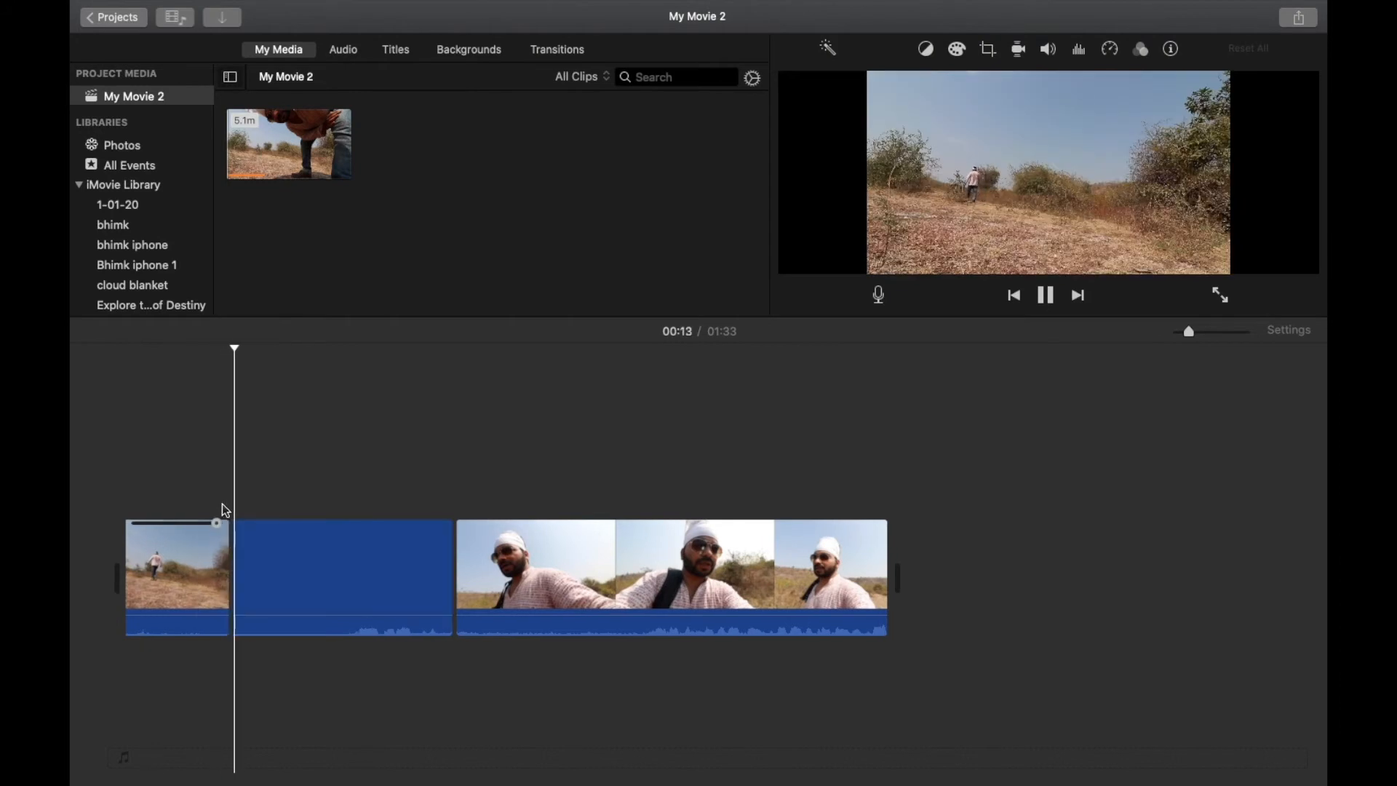
pyautogui.click(189, 563)
pyautogui.press('Delete')
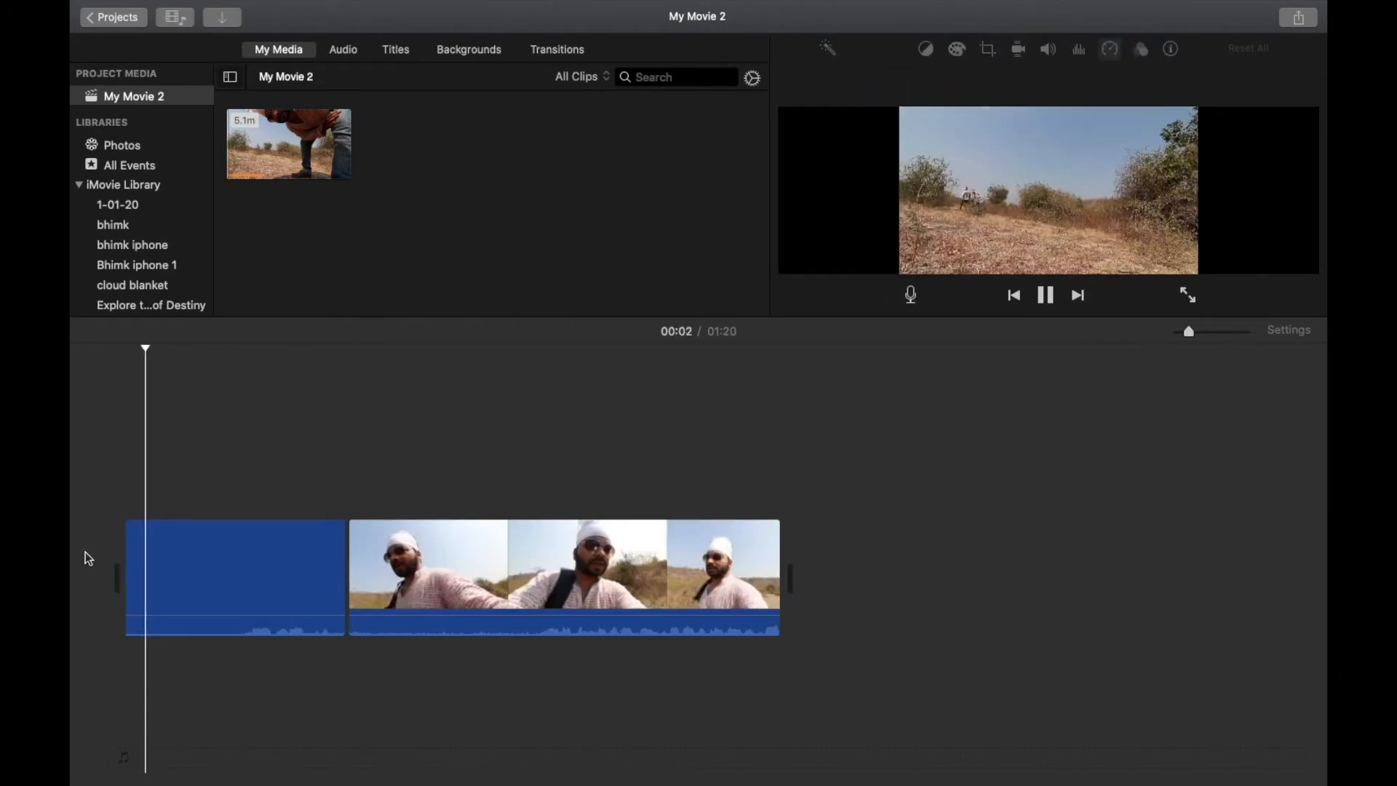
# Split the 27.2 s clip at about 00:08, delete its first part and preview the new start of the movie.
pyautogui.click(203, 534)
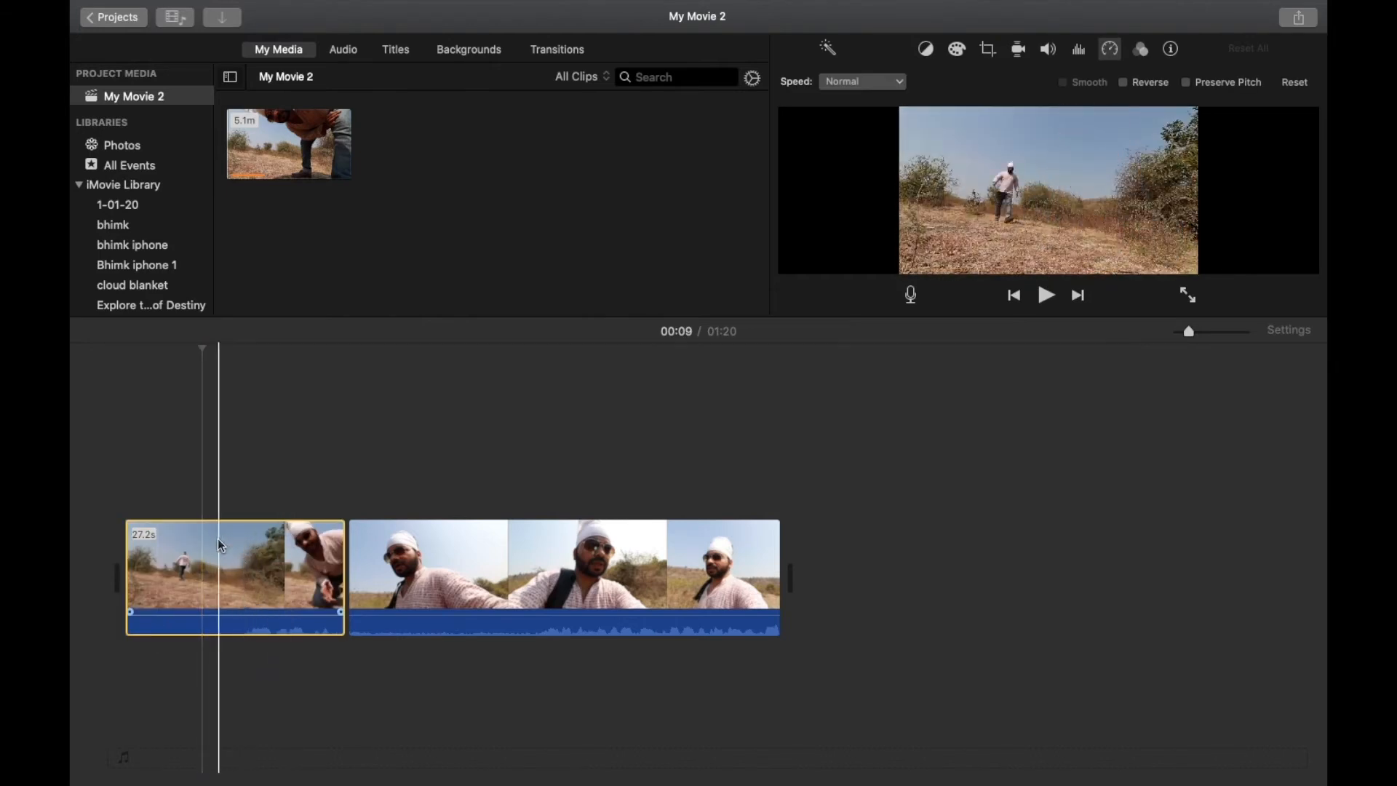
pyautogui.press('space')
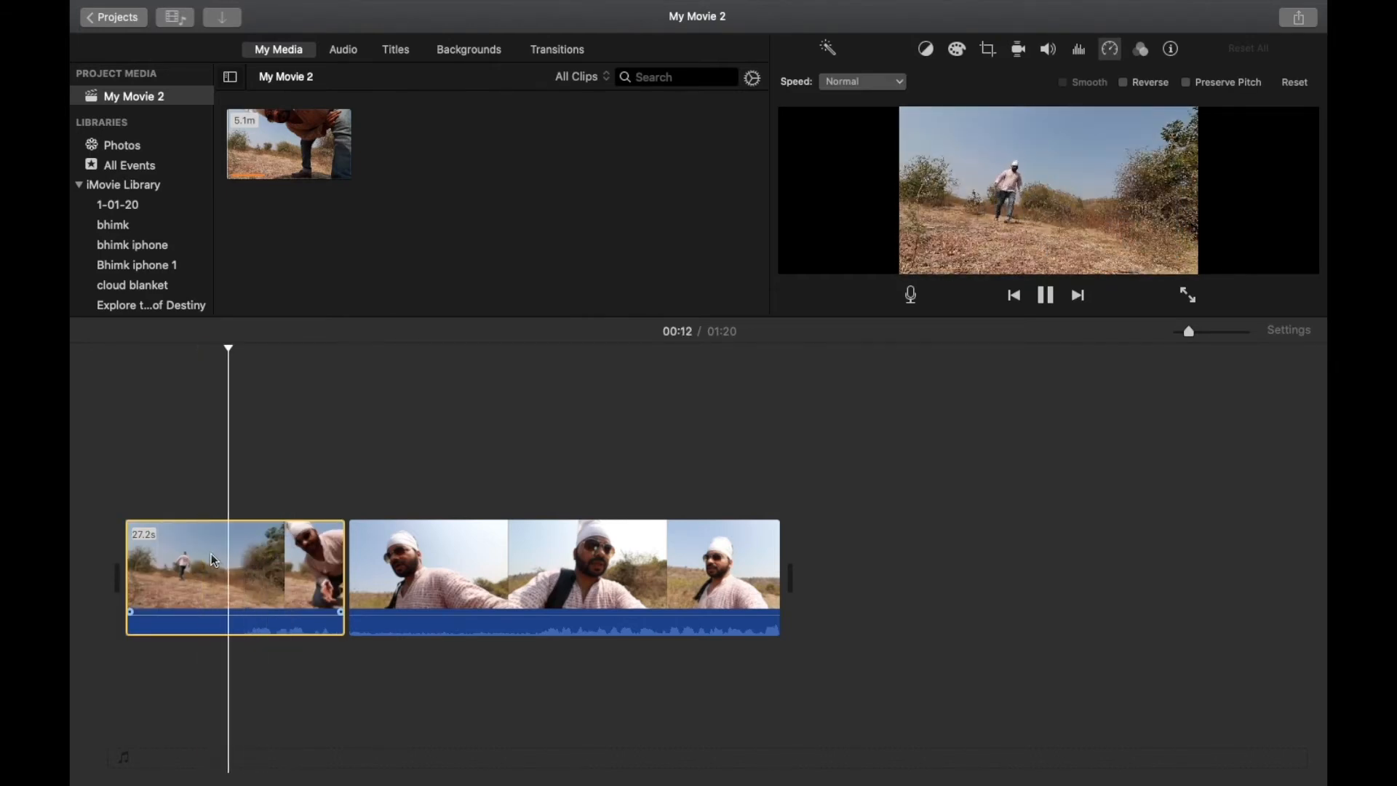
pyautogui.press('space')
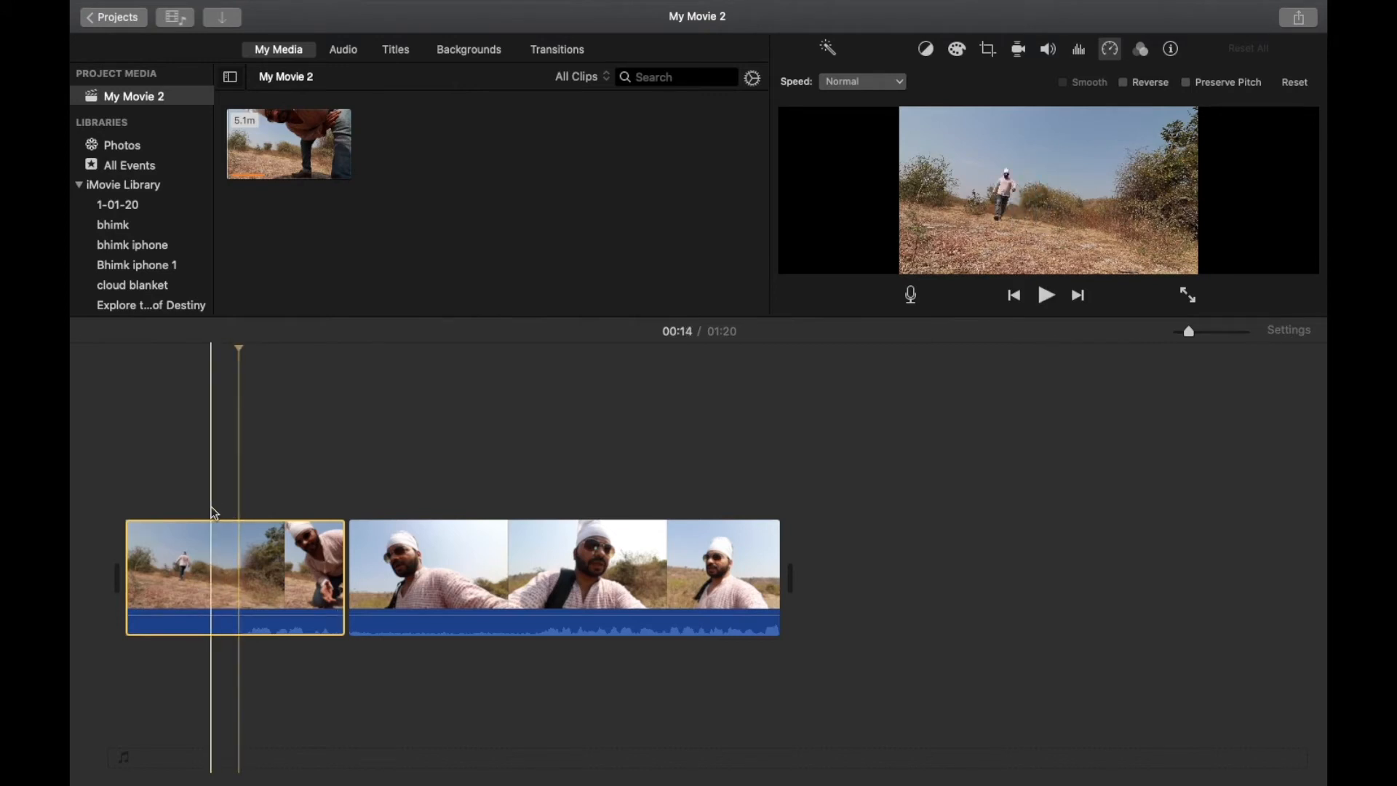
pyautogui.click(202, 539)
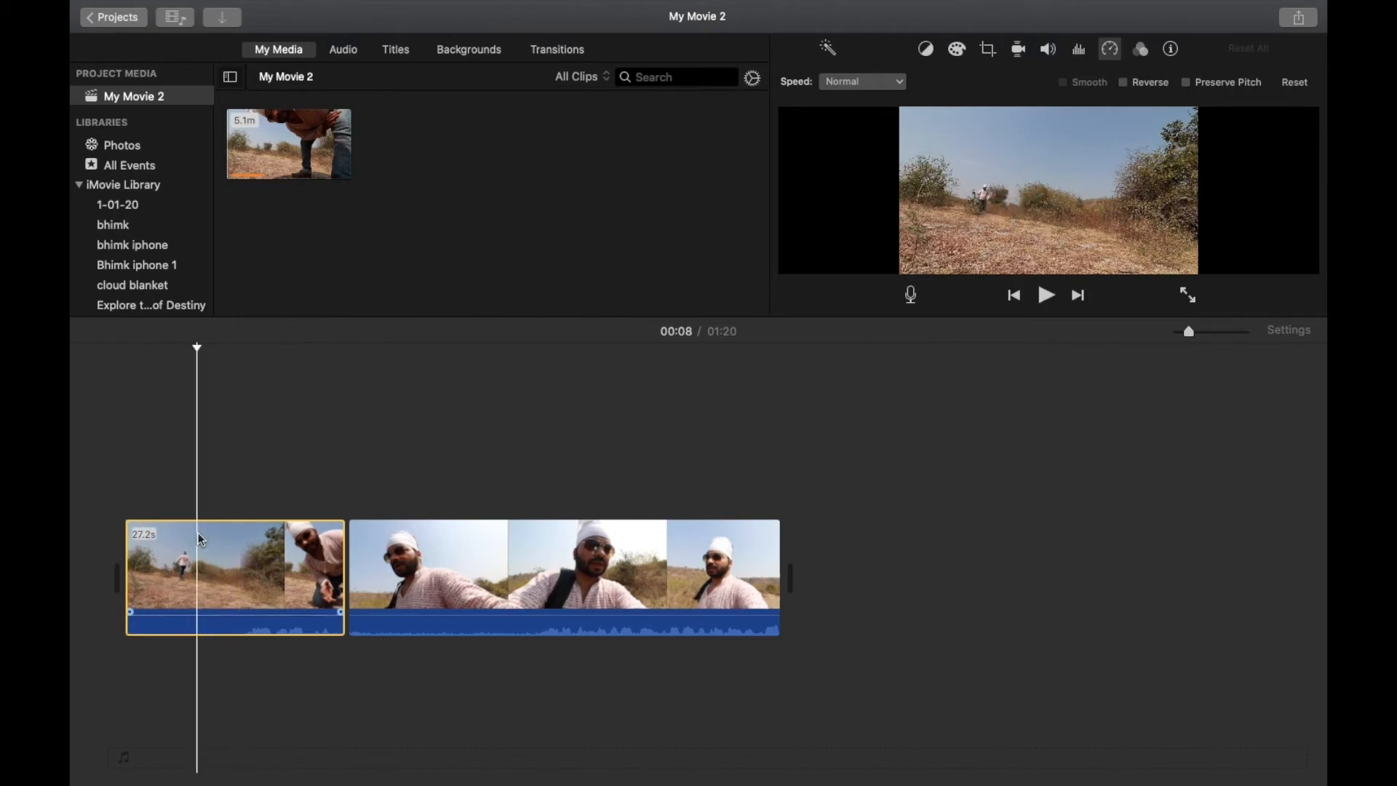
pyautogui.press('Delete')
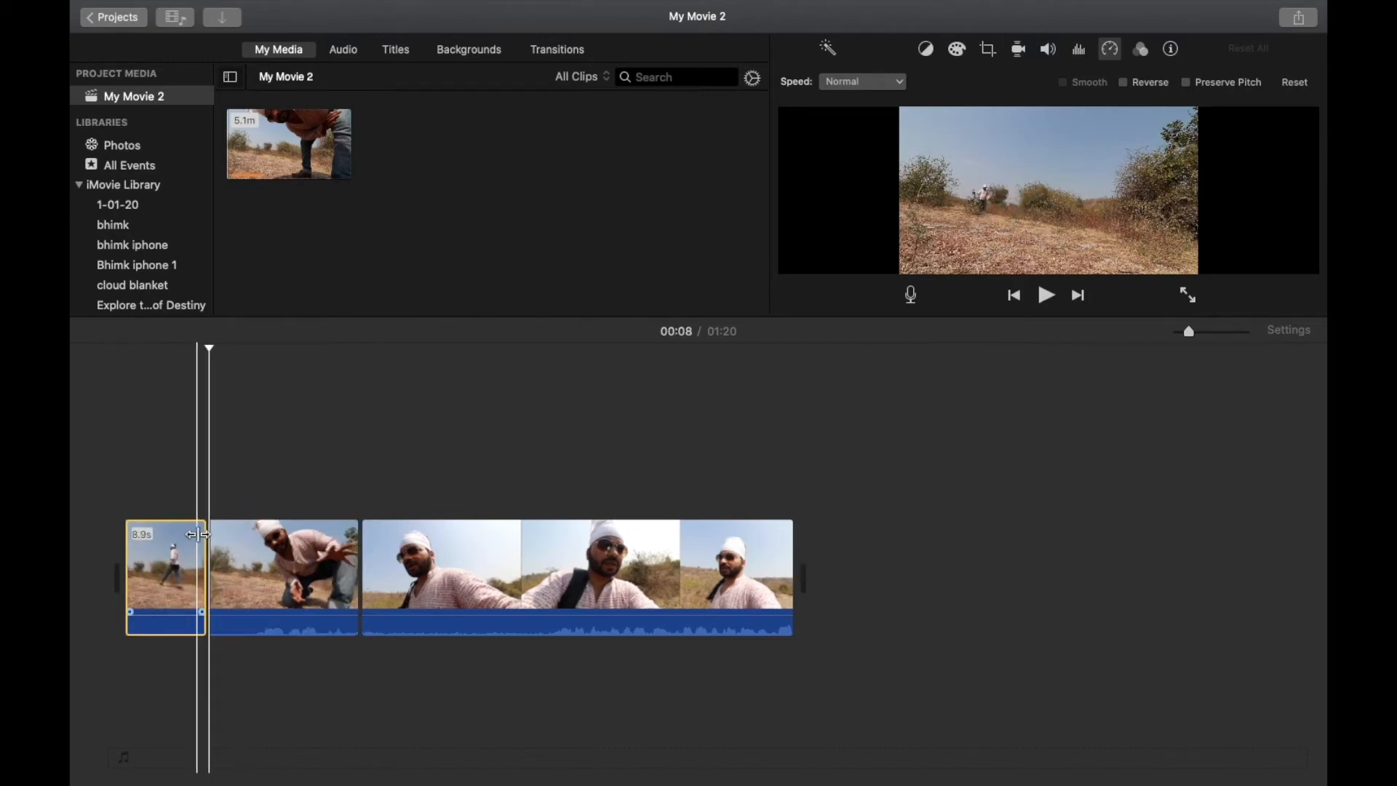
pyautogui.press('space')
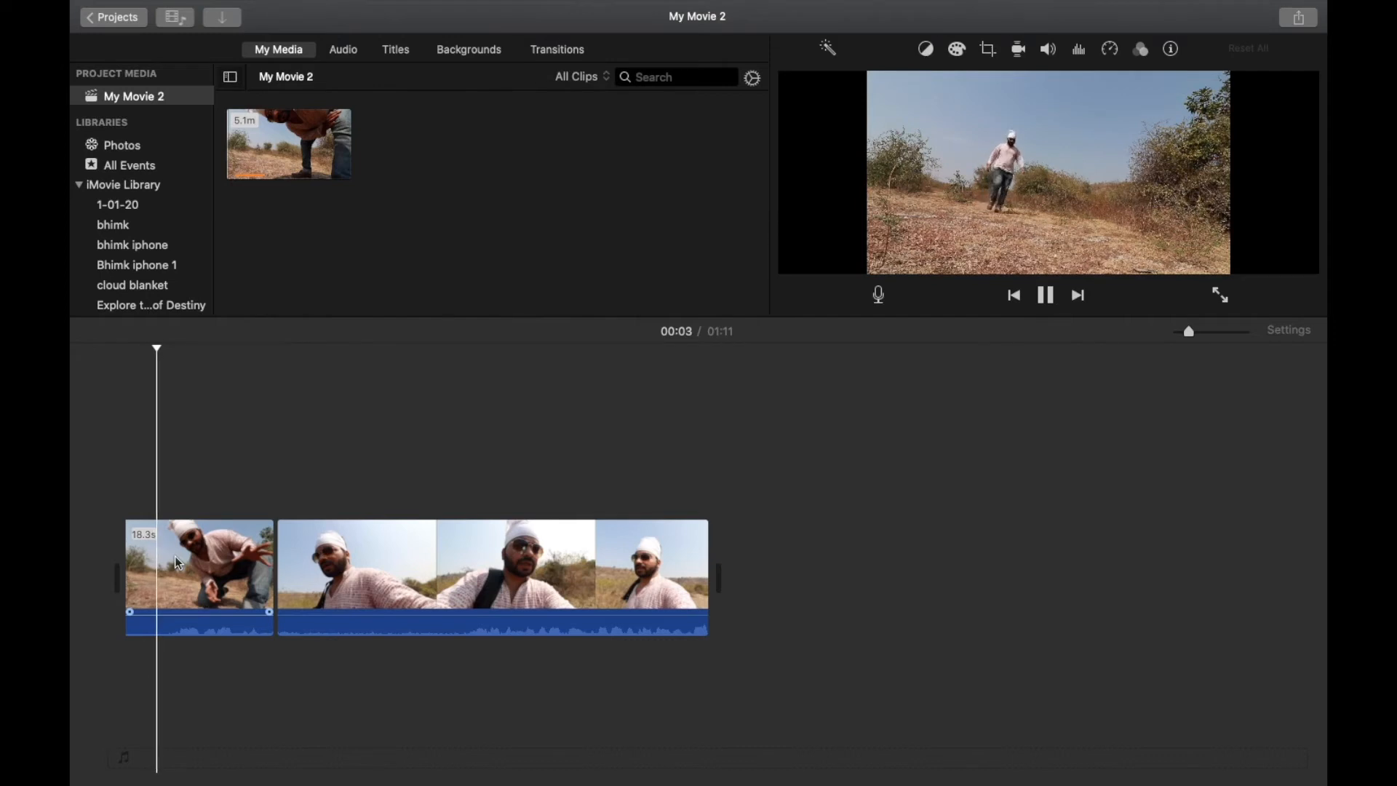
pyautogui.press('space')
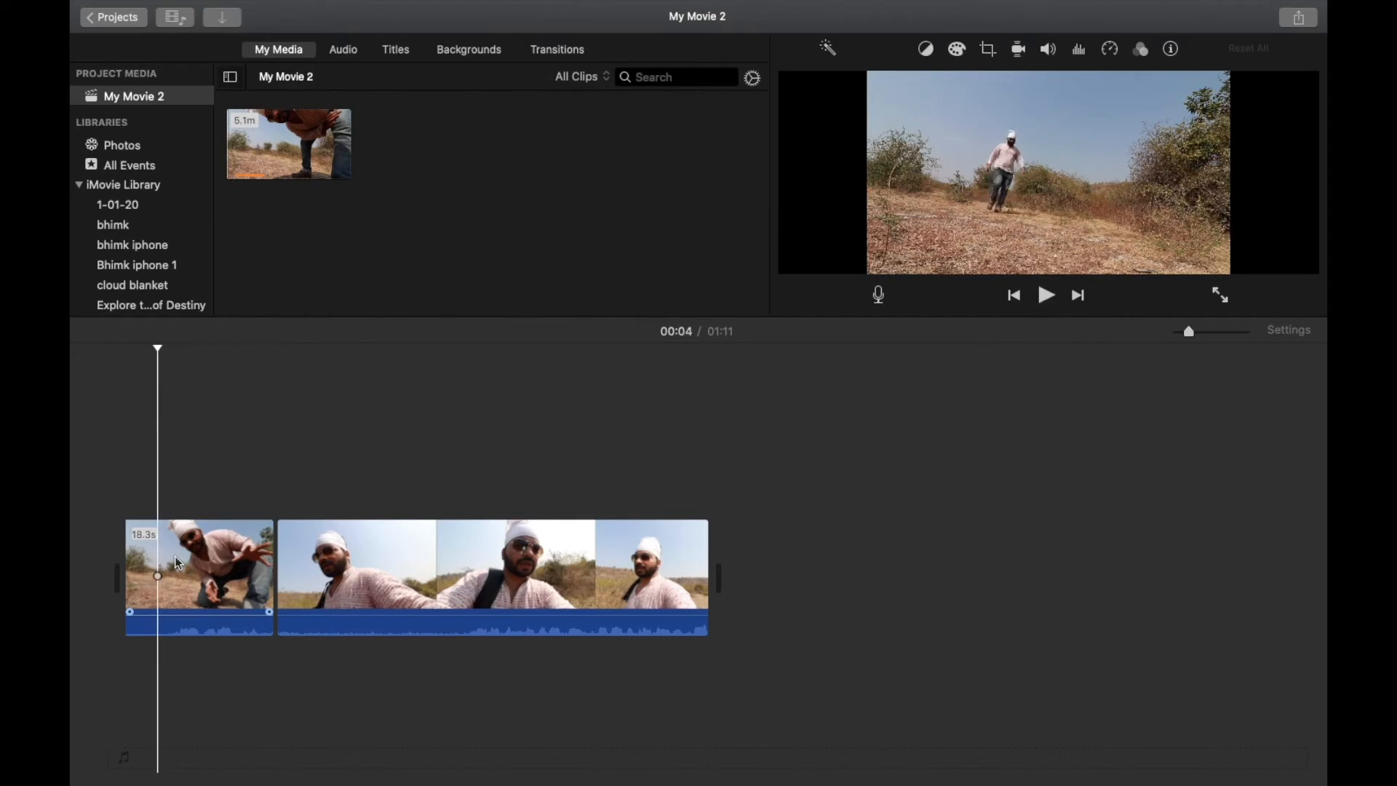
# Turn on Reverse for the 18.3 s clip and play the movie from its start.
pyautogui.click(1111, 50)
pyautogui.click(1124, 83)
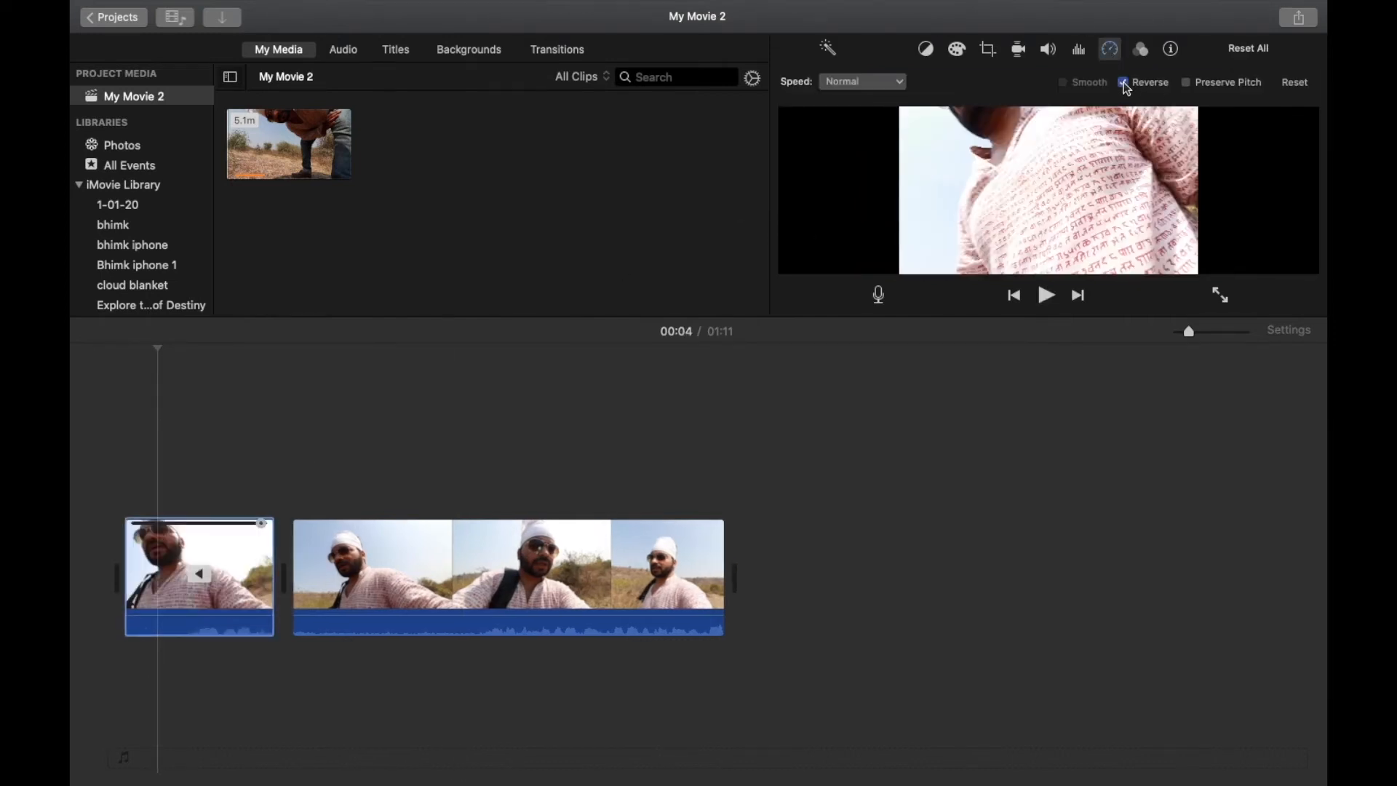
pyautogui.press('space')
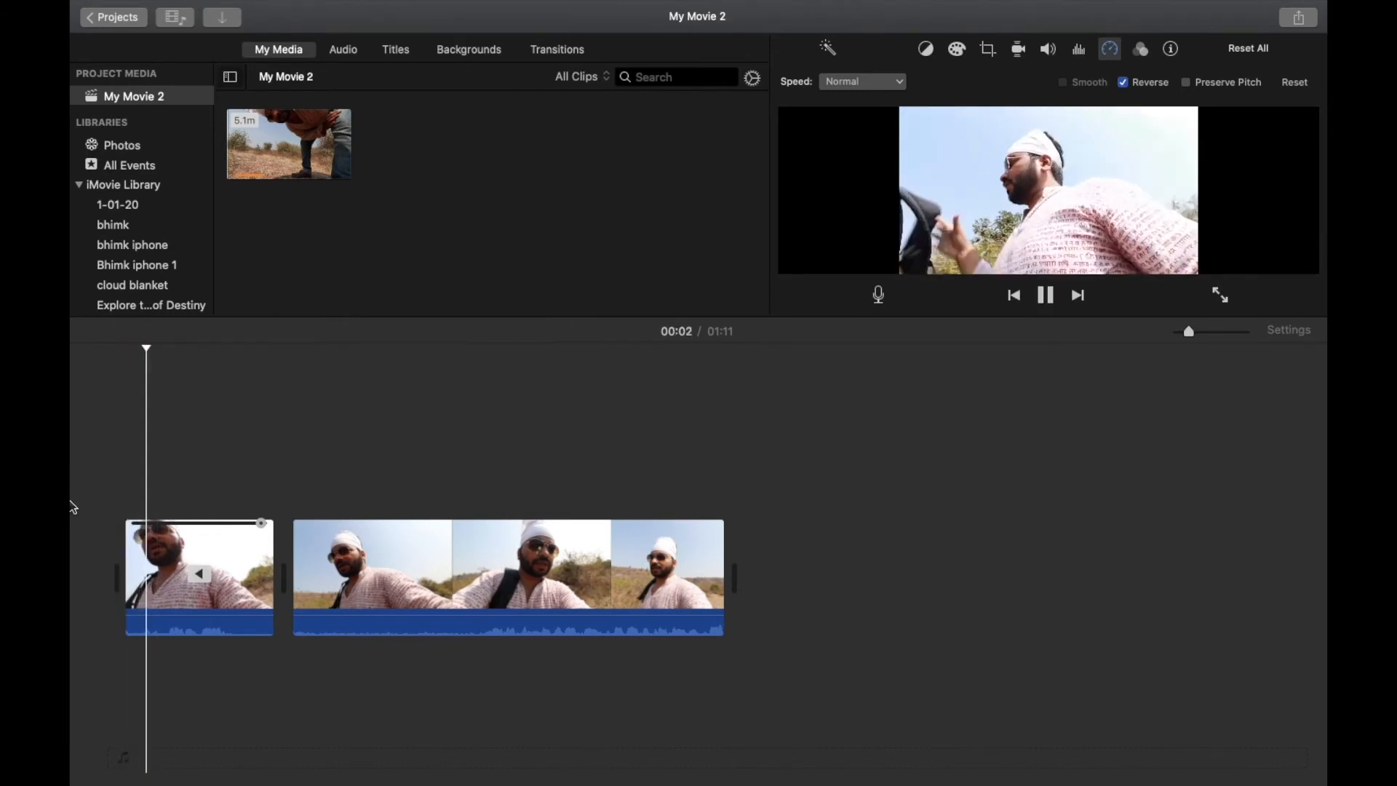
pyautogui.click(224, 491)
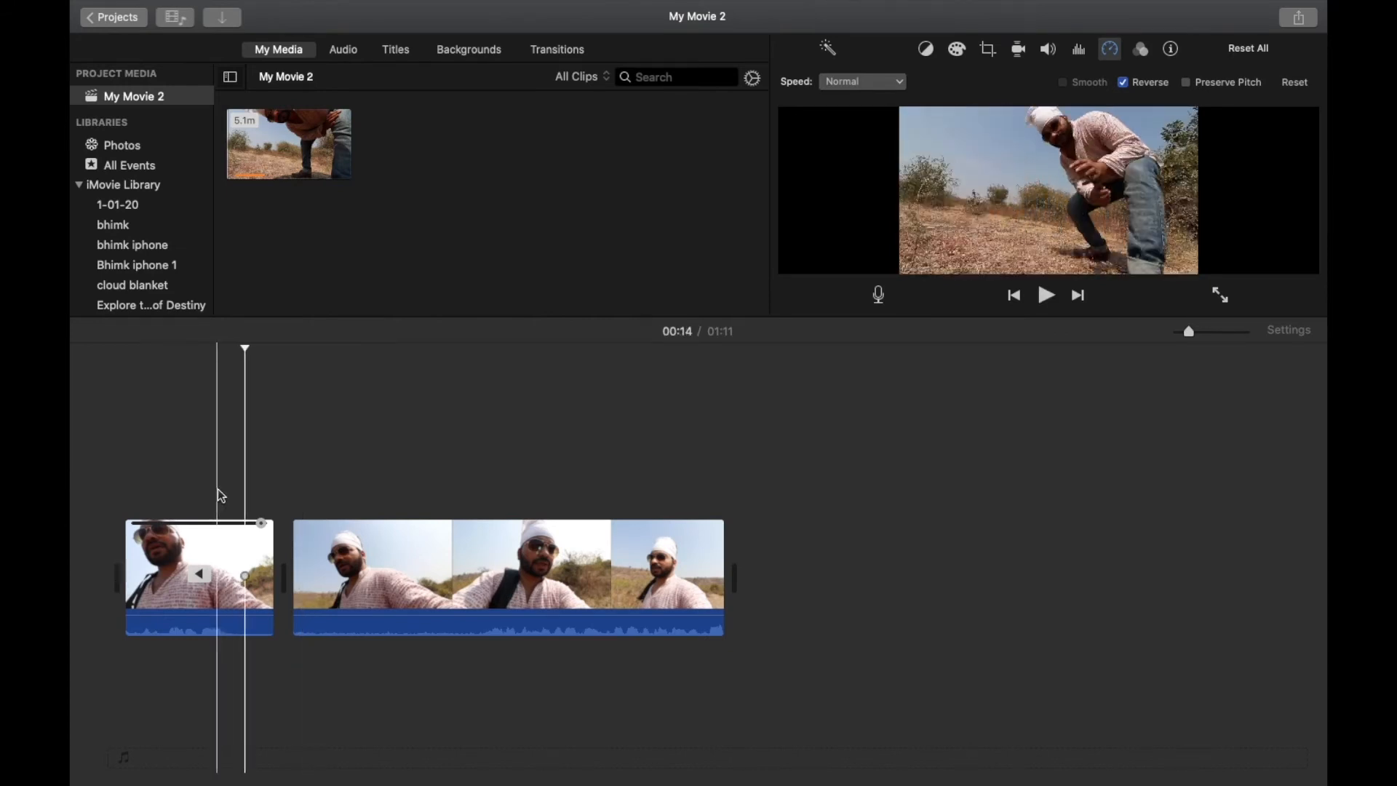
# Split the reversed clip at about 00:12 and play its 5.8 s second part with Reverse turned off.
pyautogui.click(225, 492)
pyautogui.press('space')
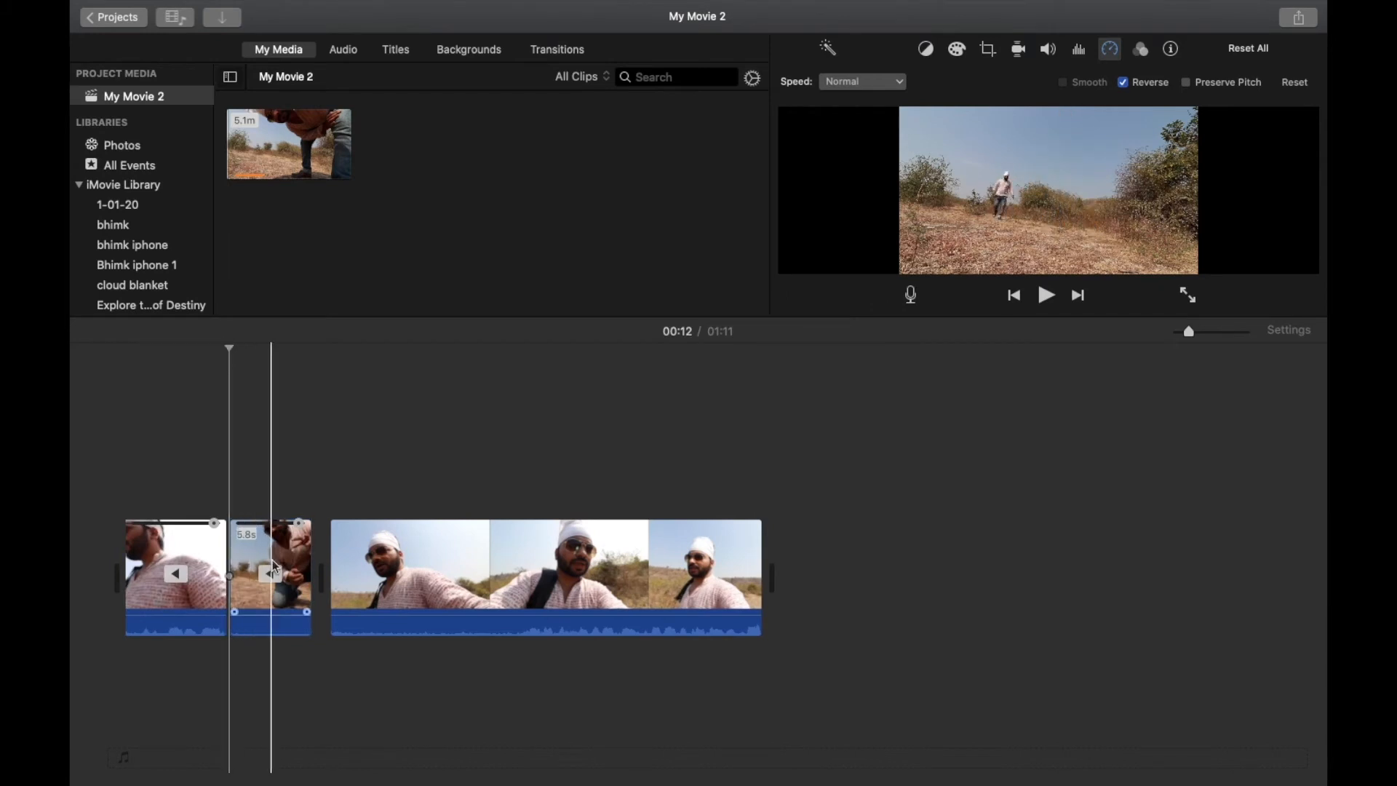
pyautogui.click(291, 535)
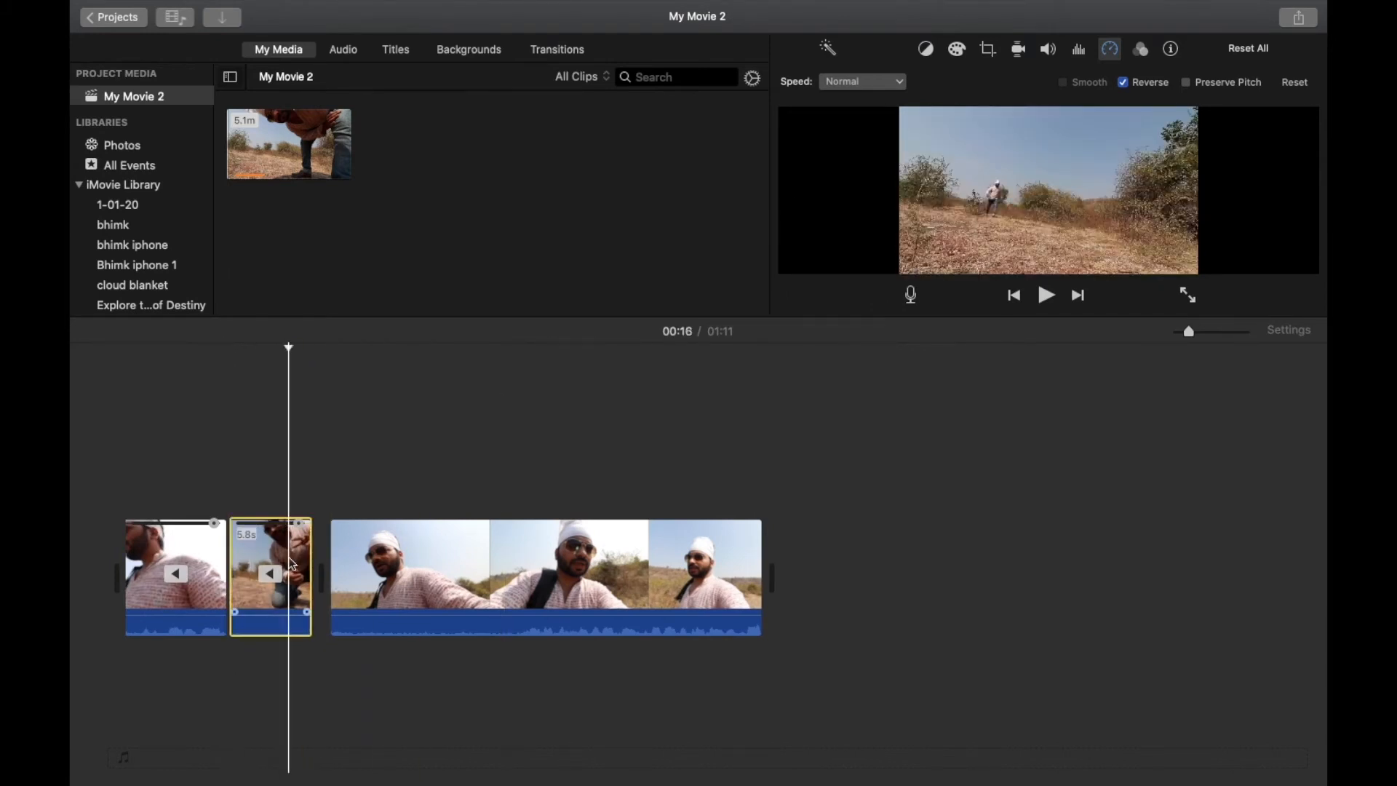
pyautogui.click(1123, 83)
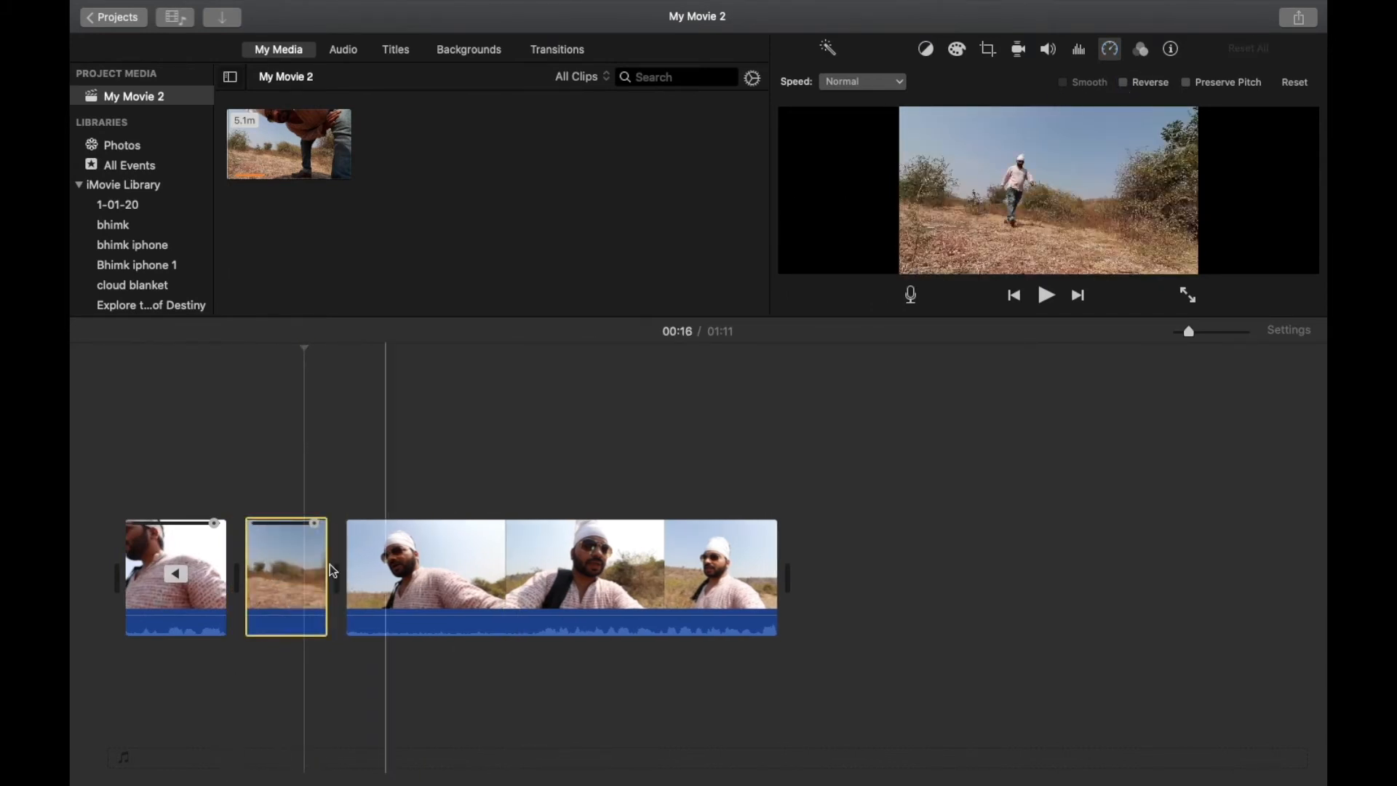
pyautogui.click(247, 505)
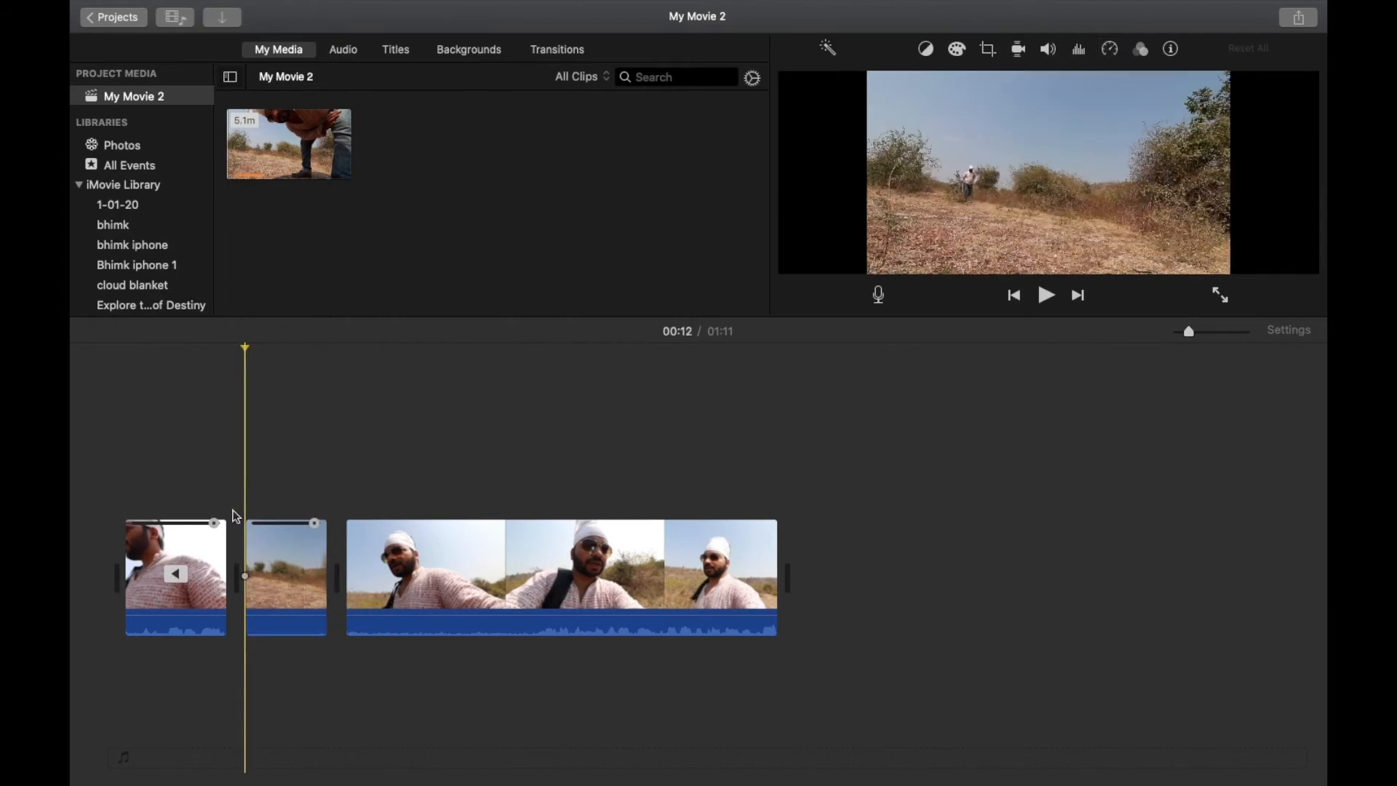
pyautogui.press('space')
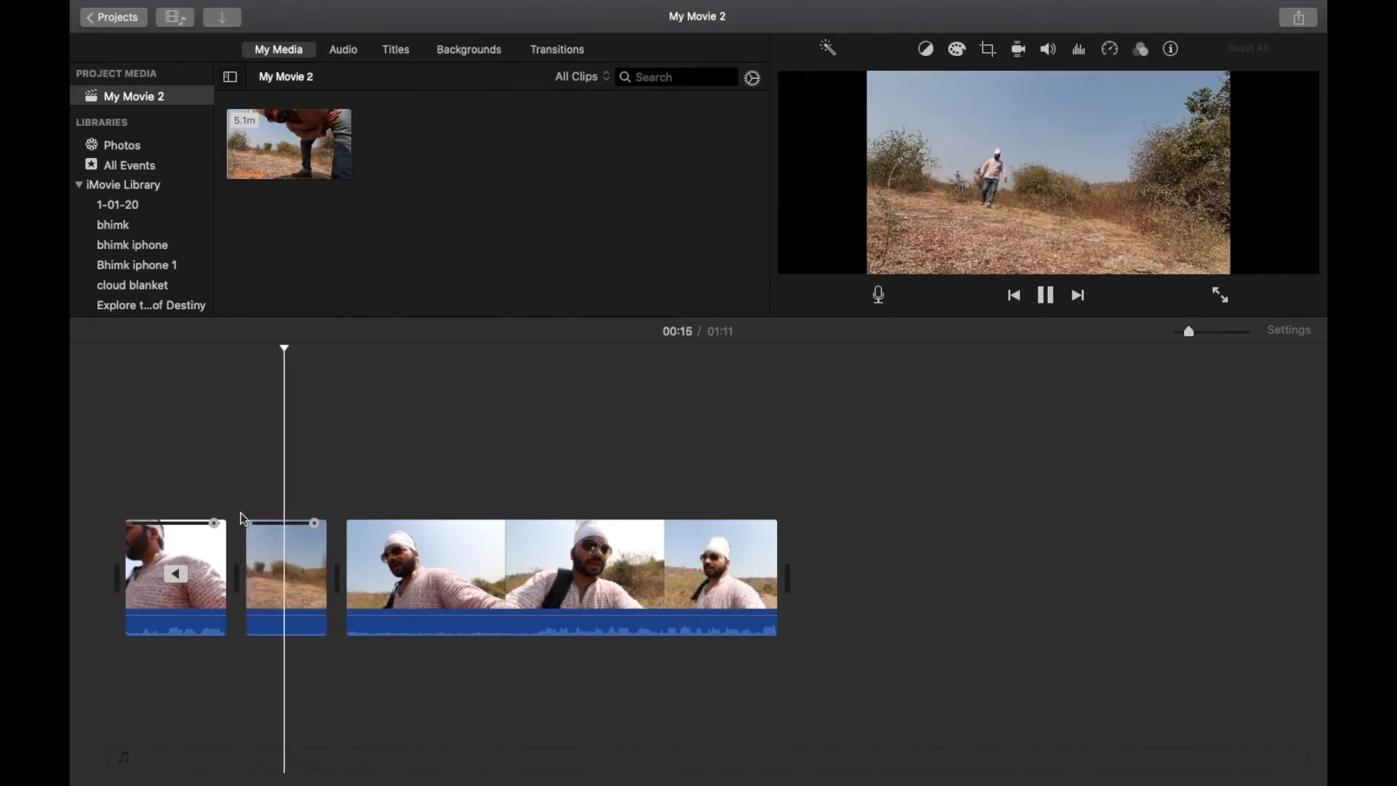
pyautogui.press('space')
# Turn Reverse back on for the 5.8 s clip and play it from its start.
pyautogui.click(1111, 51)
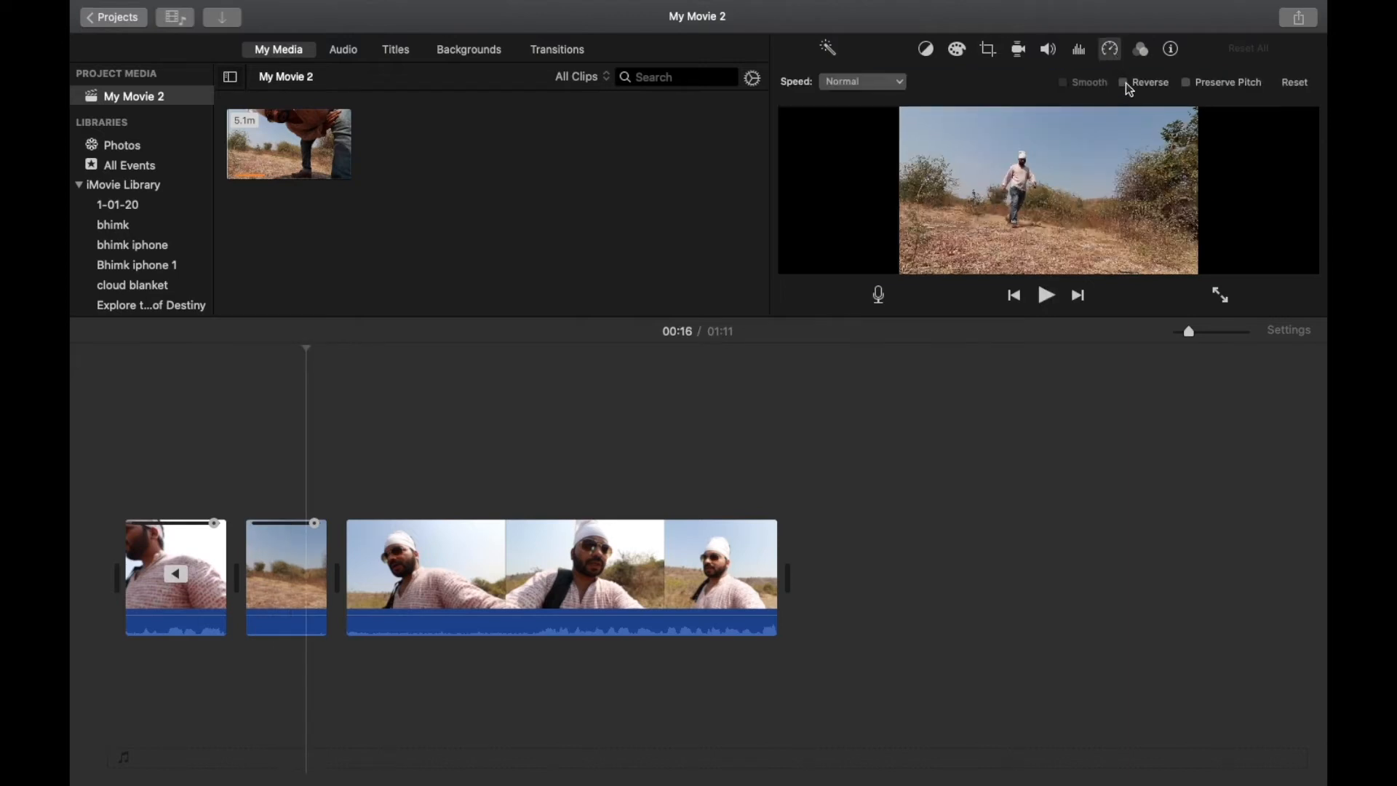
pyautogui.click(1124, 82)
pyautogui.click(230, 478)
pyautogui.press('space')
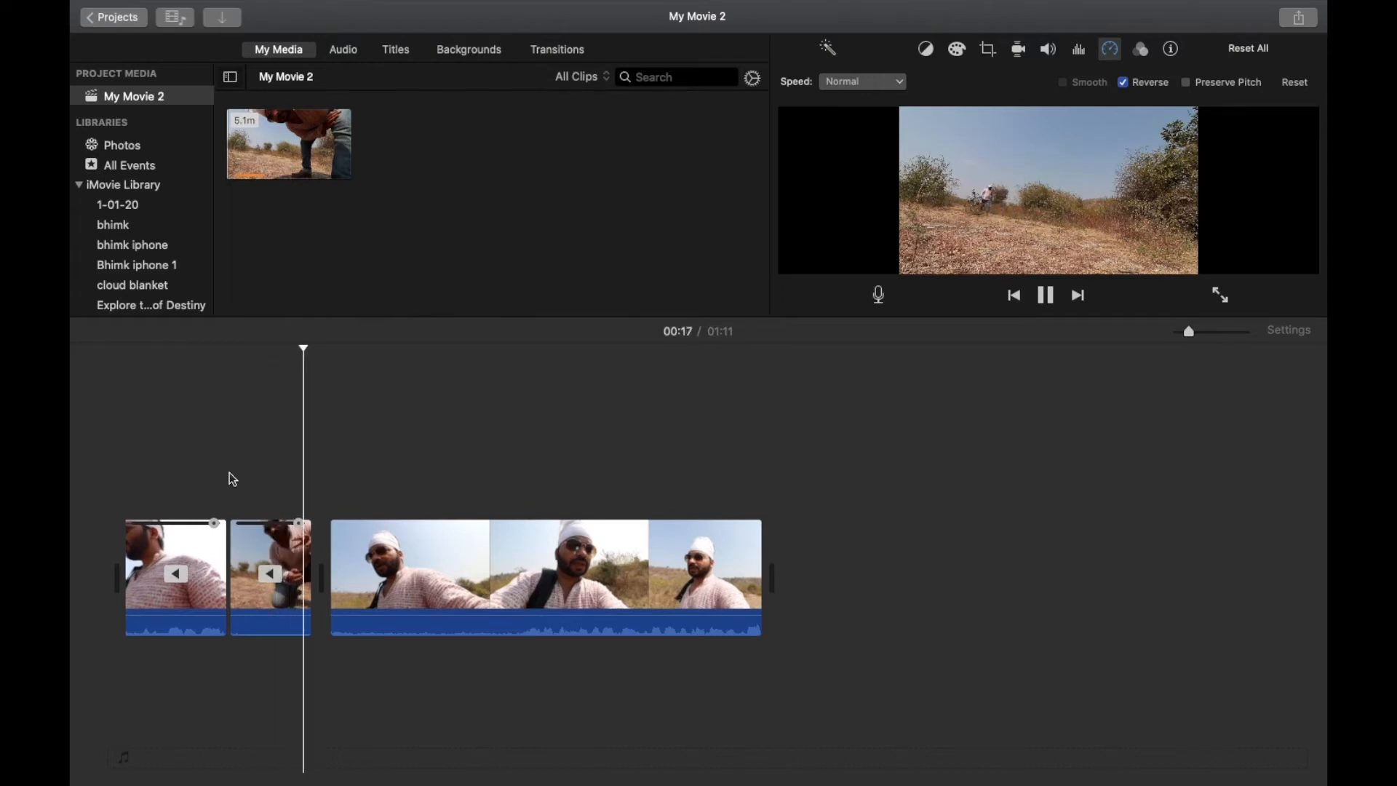
pyautogui.press('space')
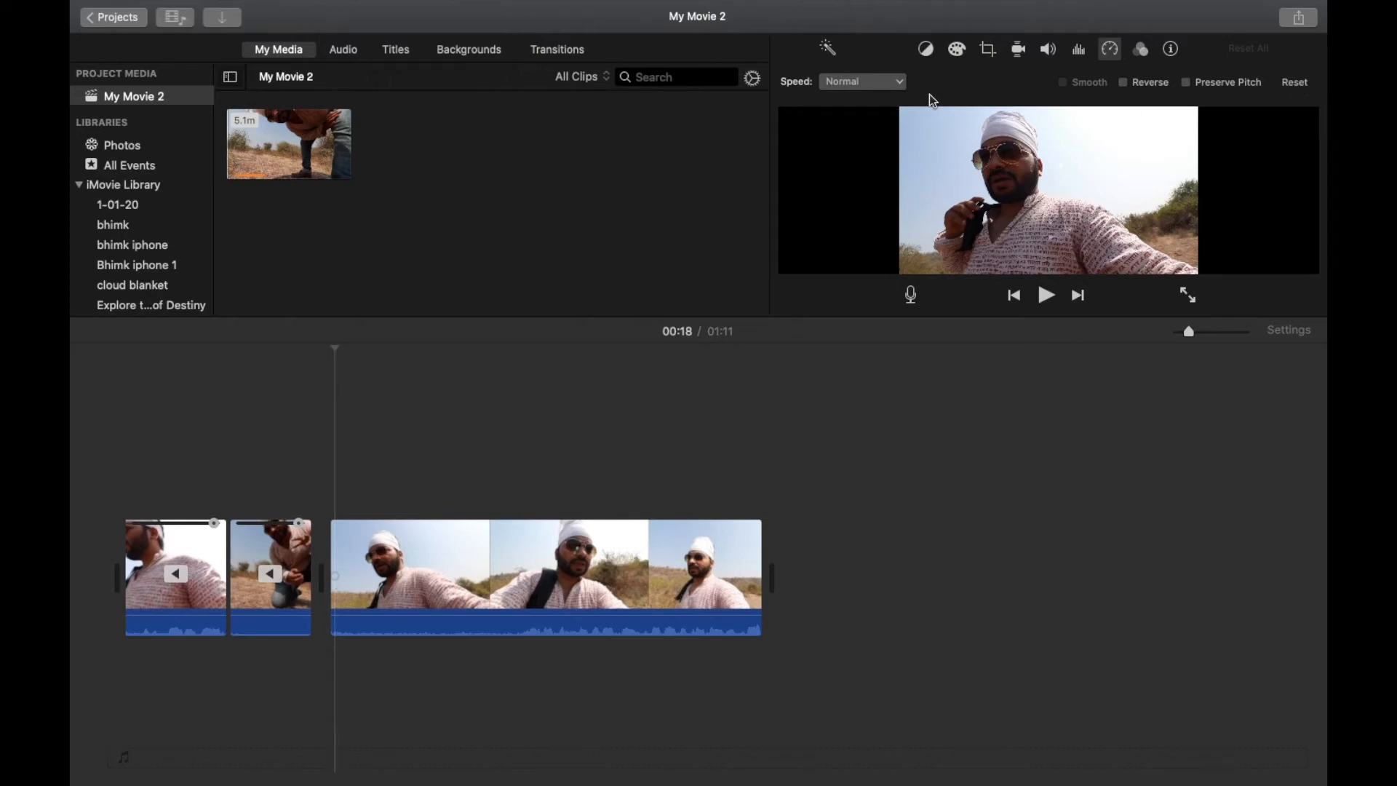
# Reset all adjustments on the first reversed clip in the timeline.
pyautogui.click(273, 560)
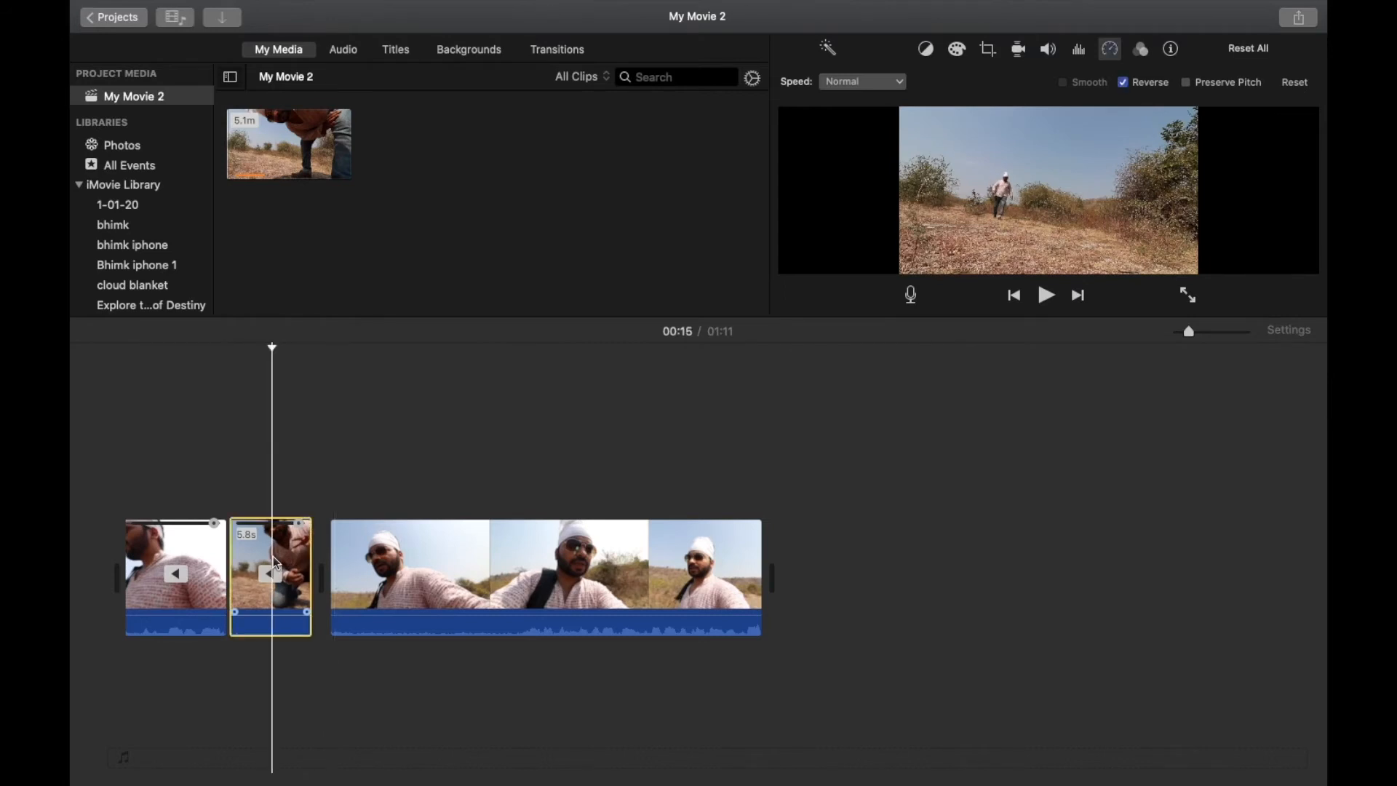
pyautogui.click(186, 575)
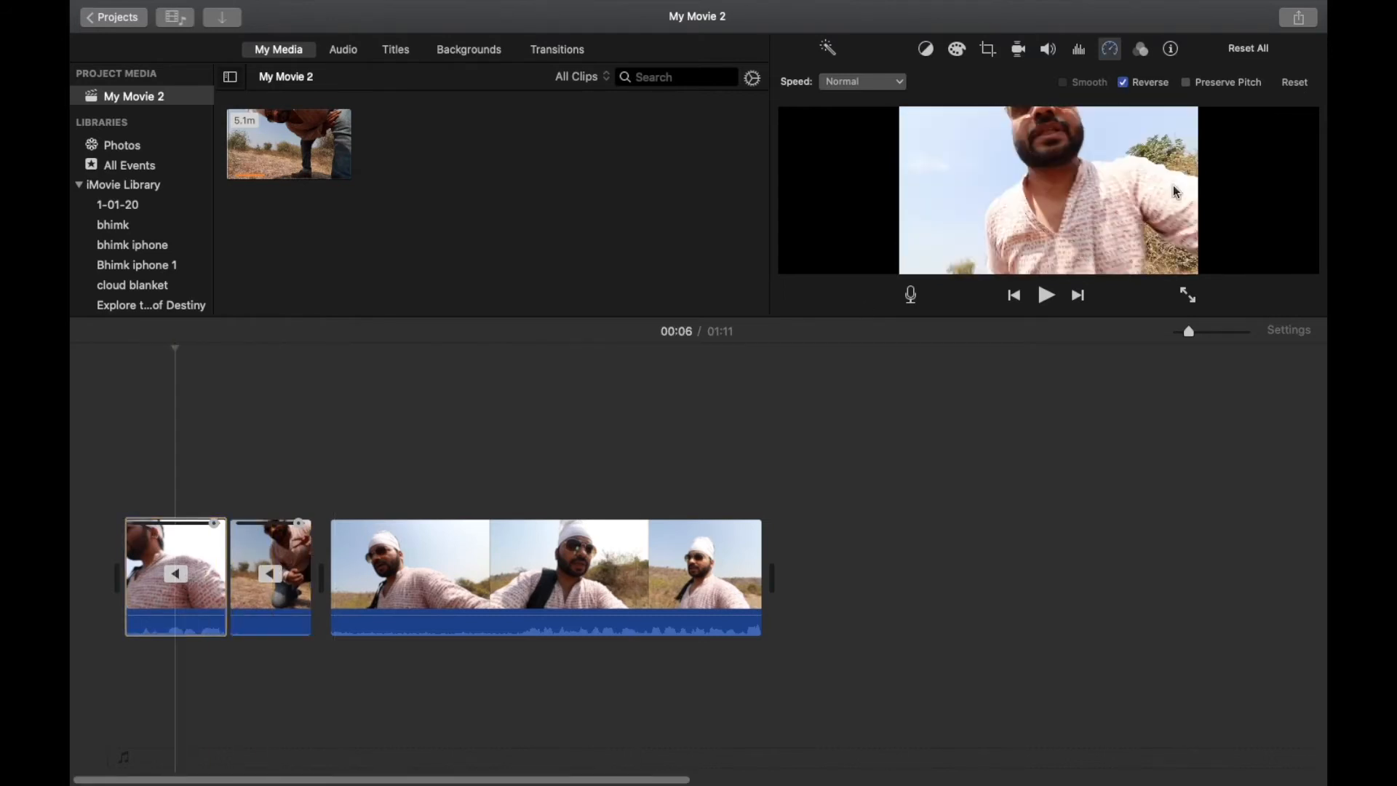
pyautogui.click(1259, 53)
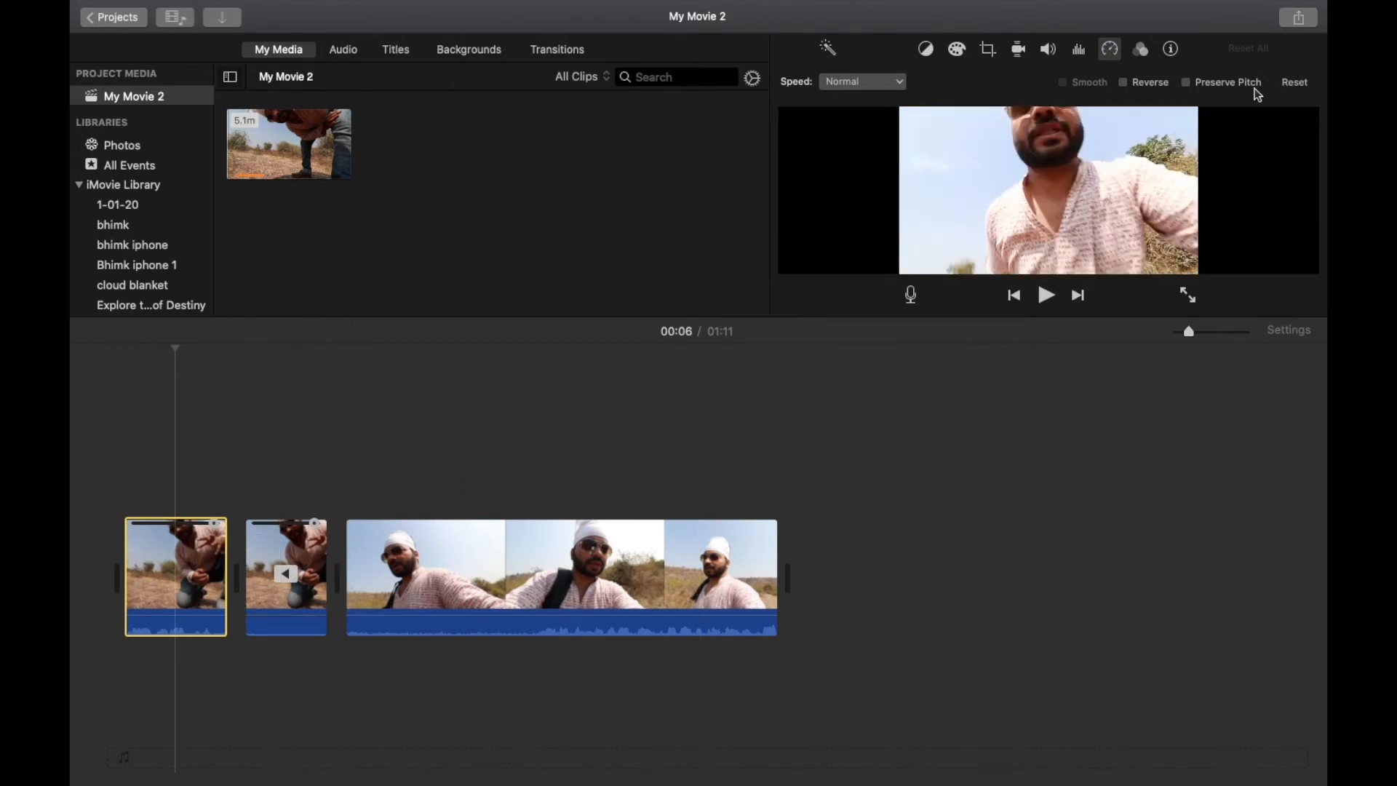
# Play the reversed 5.8 s second clip from its start and reset all its adjustments.
pyautogui.click(246, 528)
pyautogui.press('space')
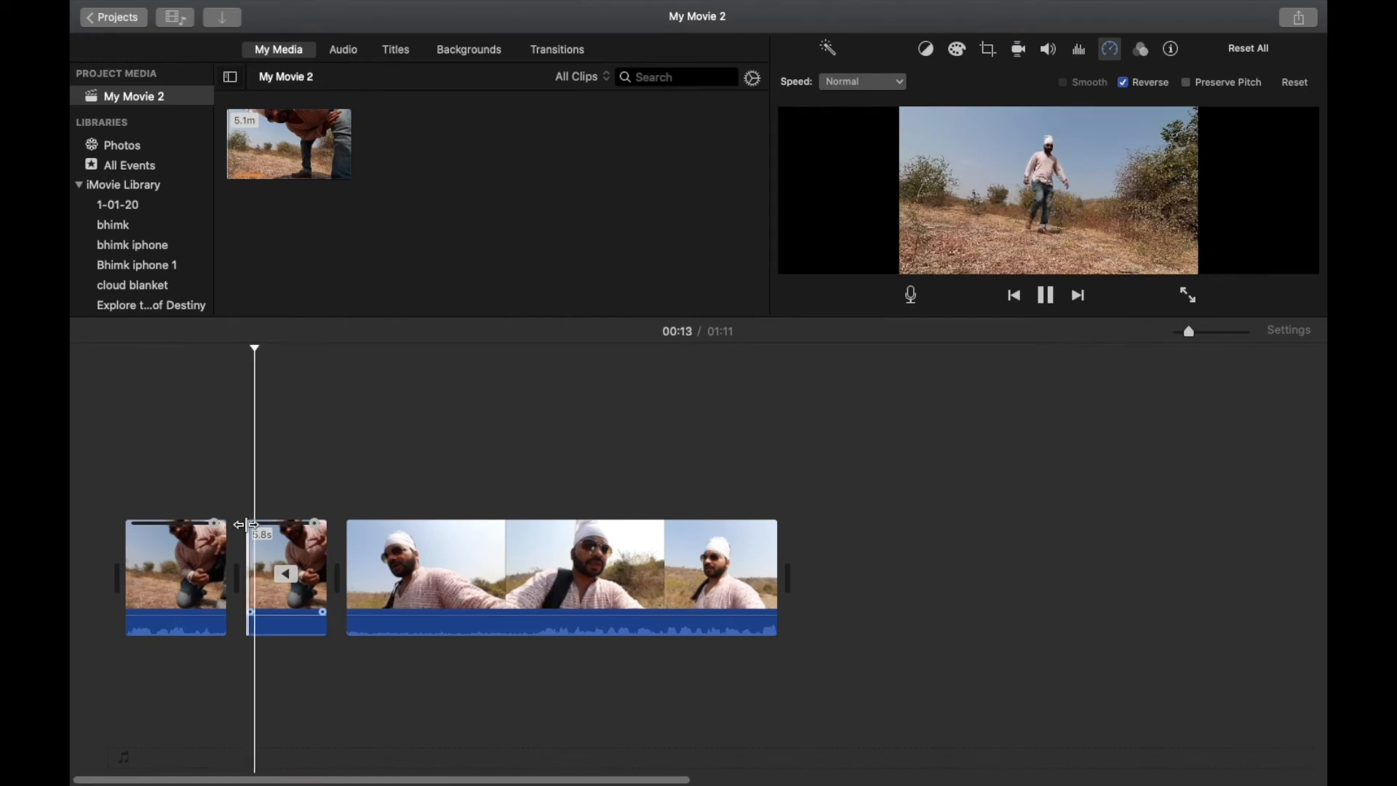
pyautogui.press('space')
pyautogui.click(309, 546)
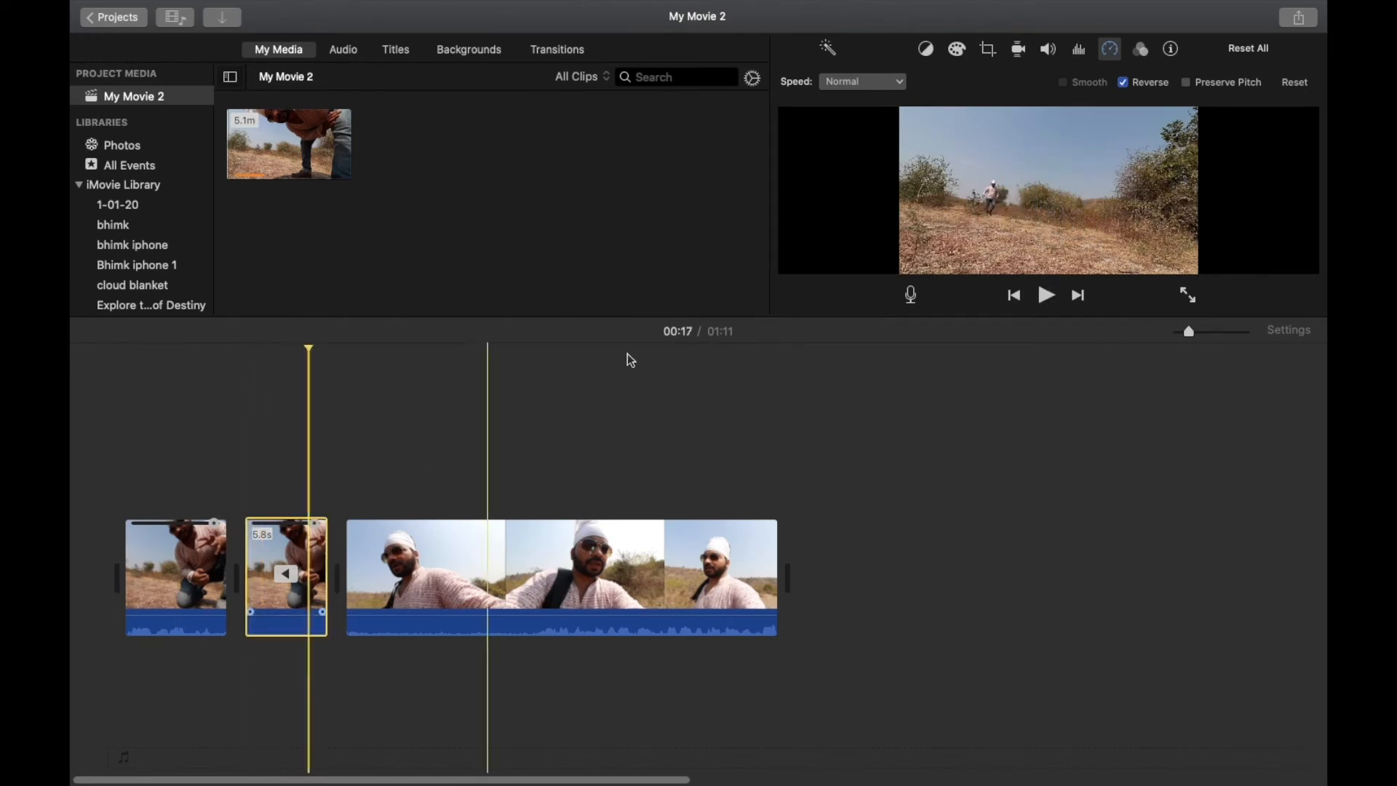
pyautogui.click(1262, 55)
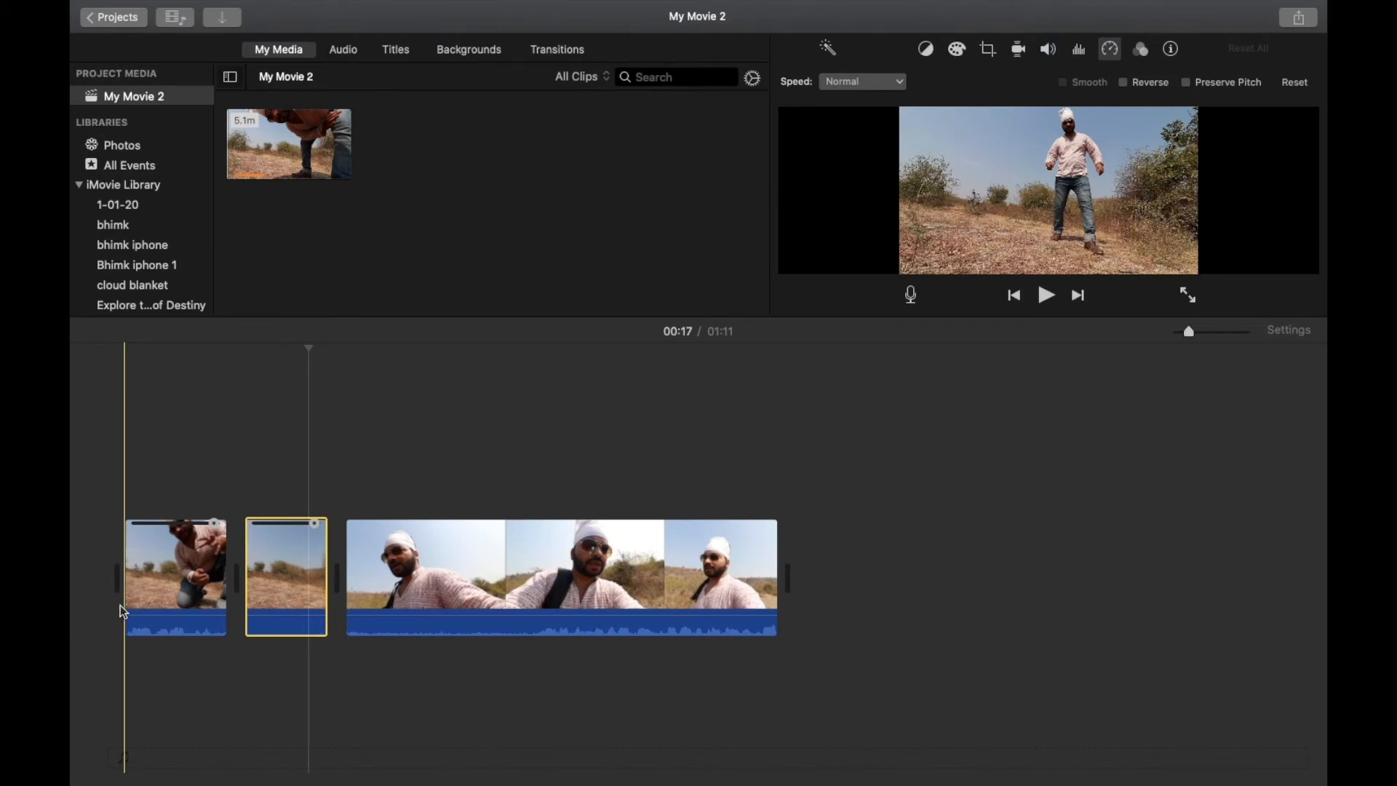
# Set the first 12.4 s clip's speed to Slow and play the movie from its start into the second clip.
pyautogui.click(153, 578)
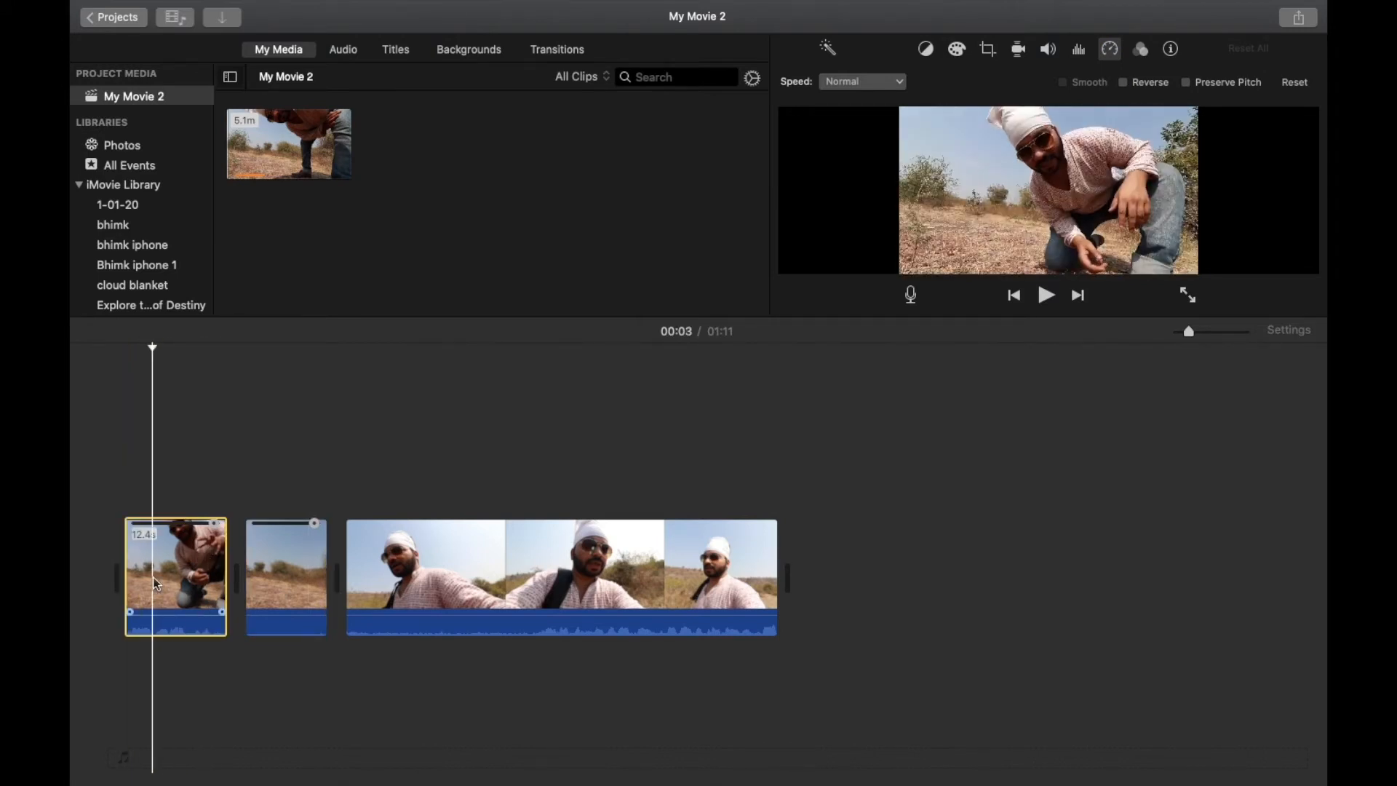
pyautogui.click(880, 87)
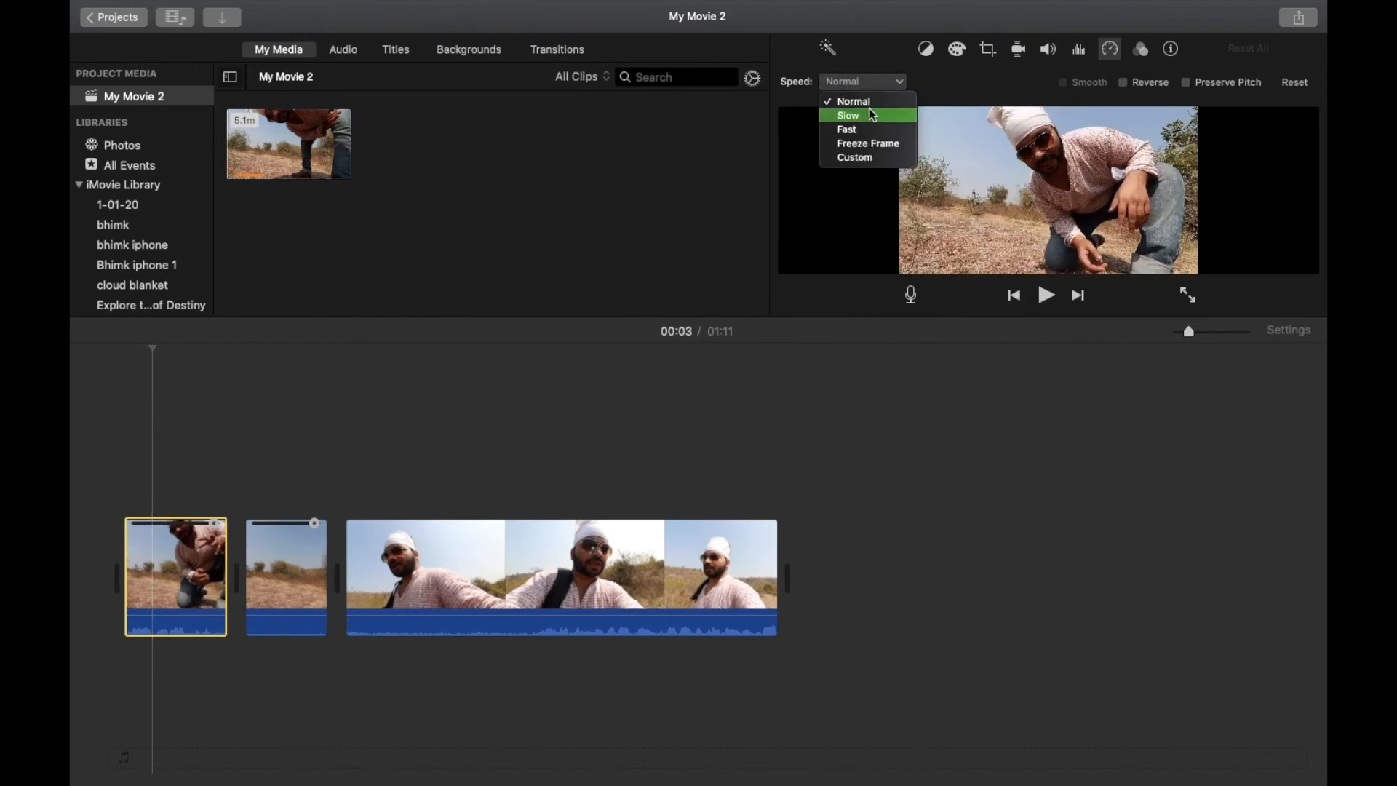
pyautogui.click(868, 113)
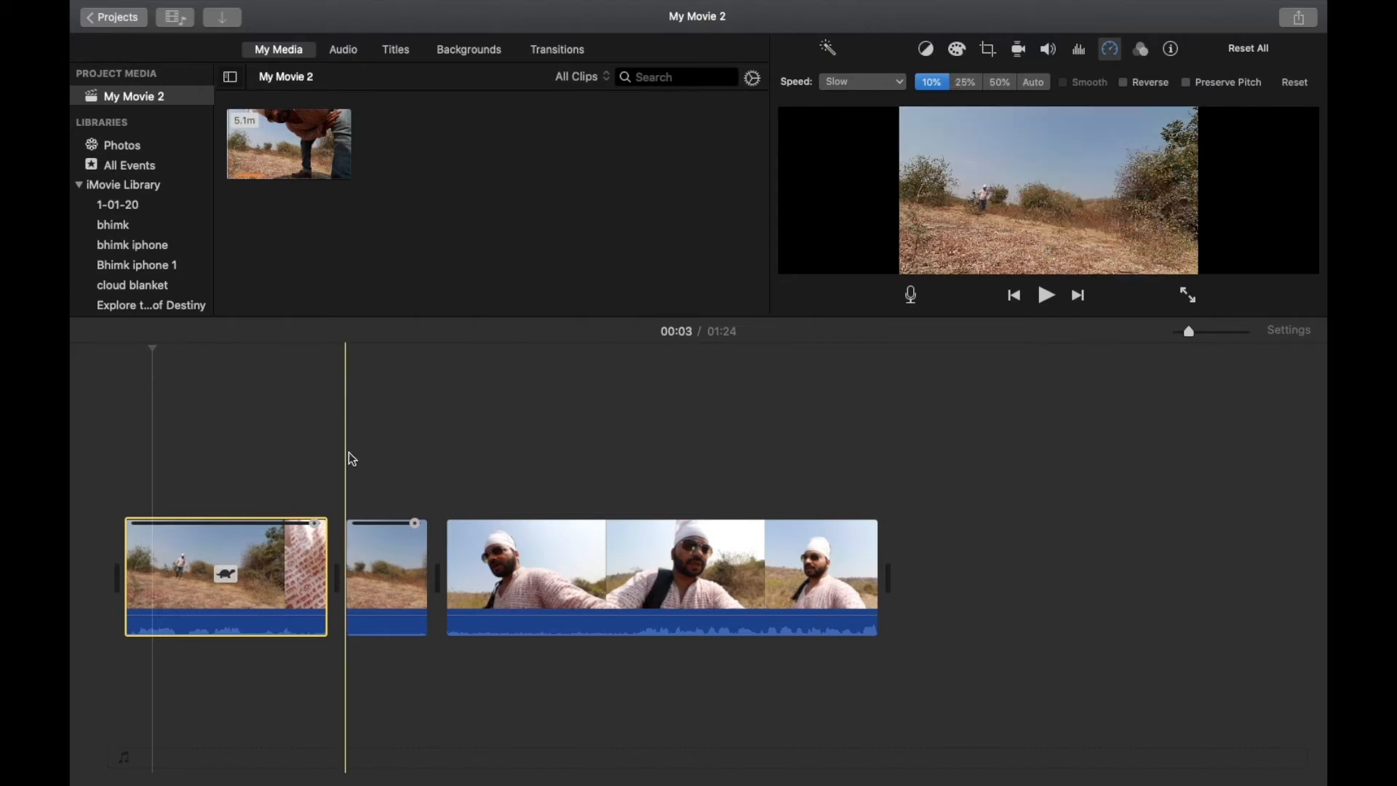
pyautogui.click(102, 521)
pyautogui.press('space')
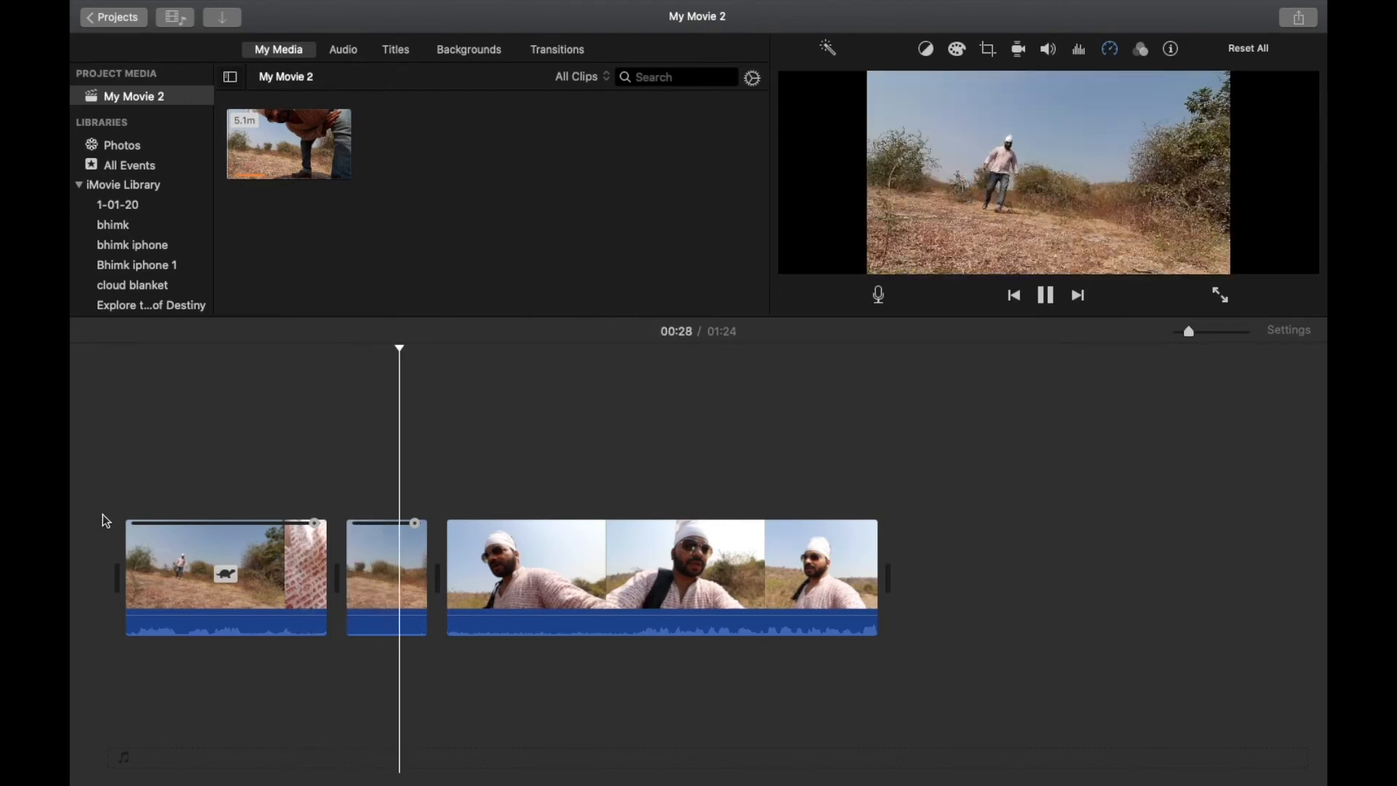
pyautogui.press('space')
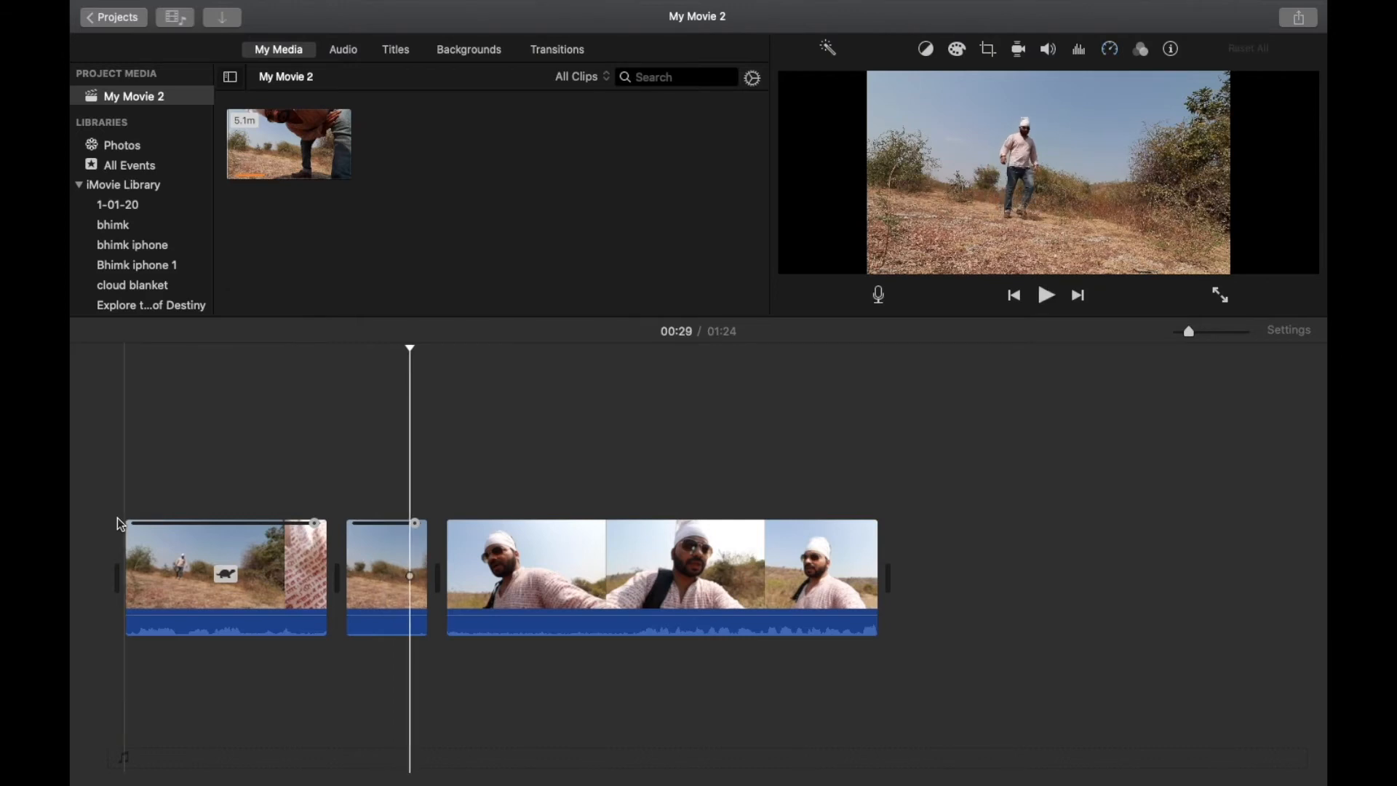
# Select the 5.8 s second clip and open its speed choices.
pyautogui.click(395, 577)
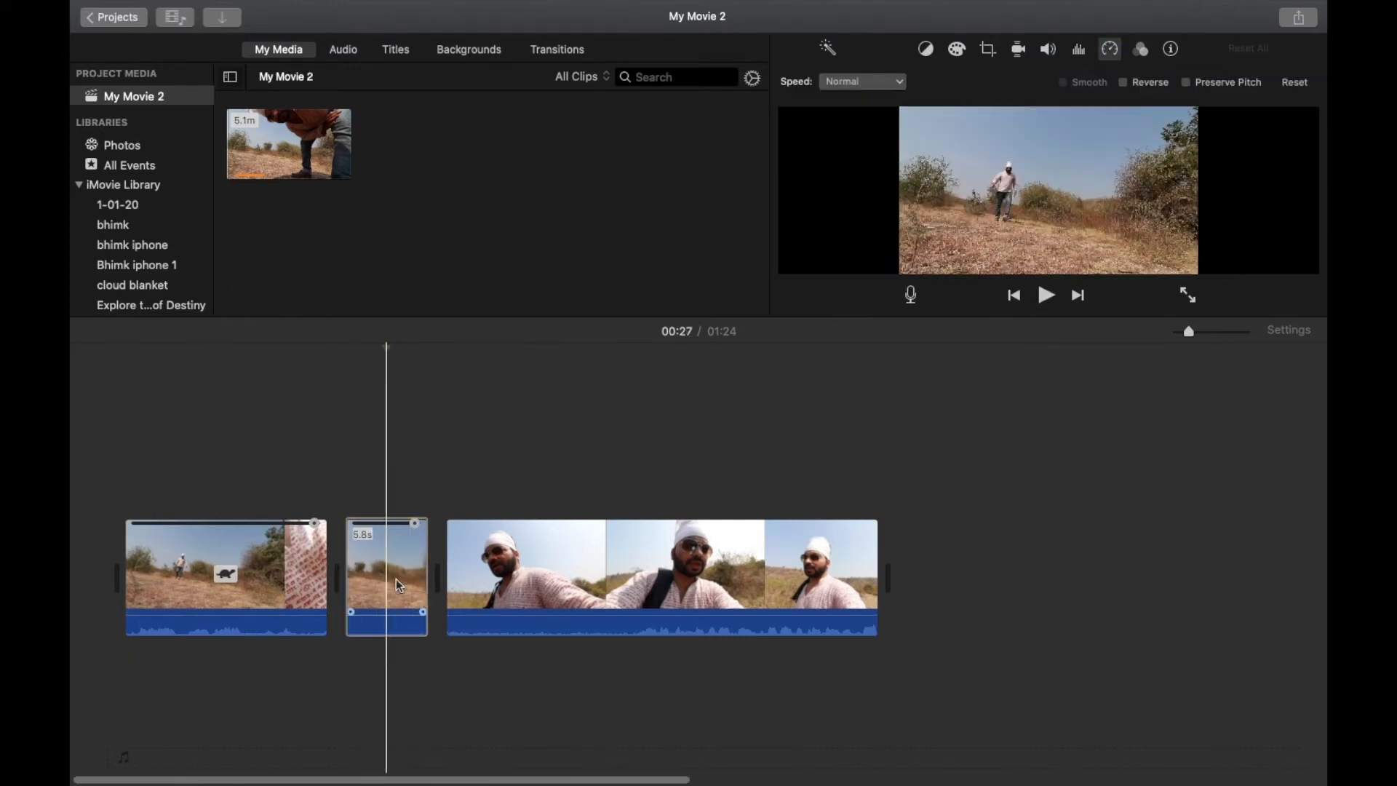
pyautogui.click(399, 564)
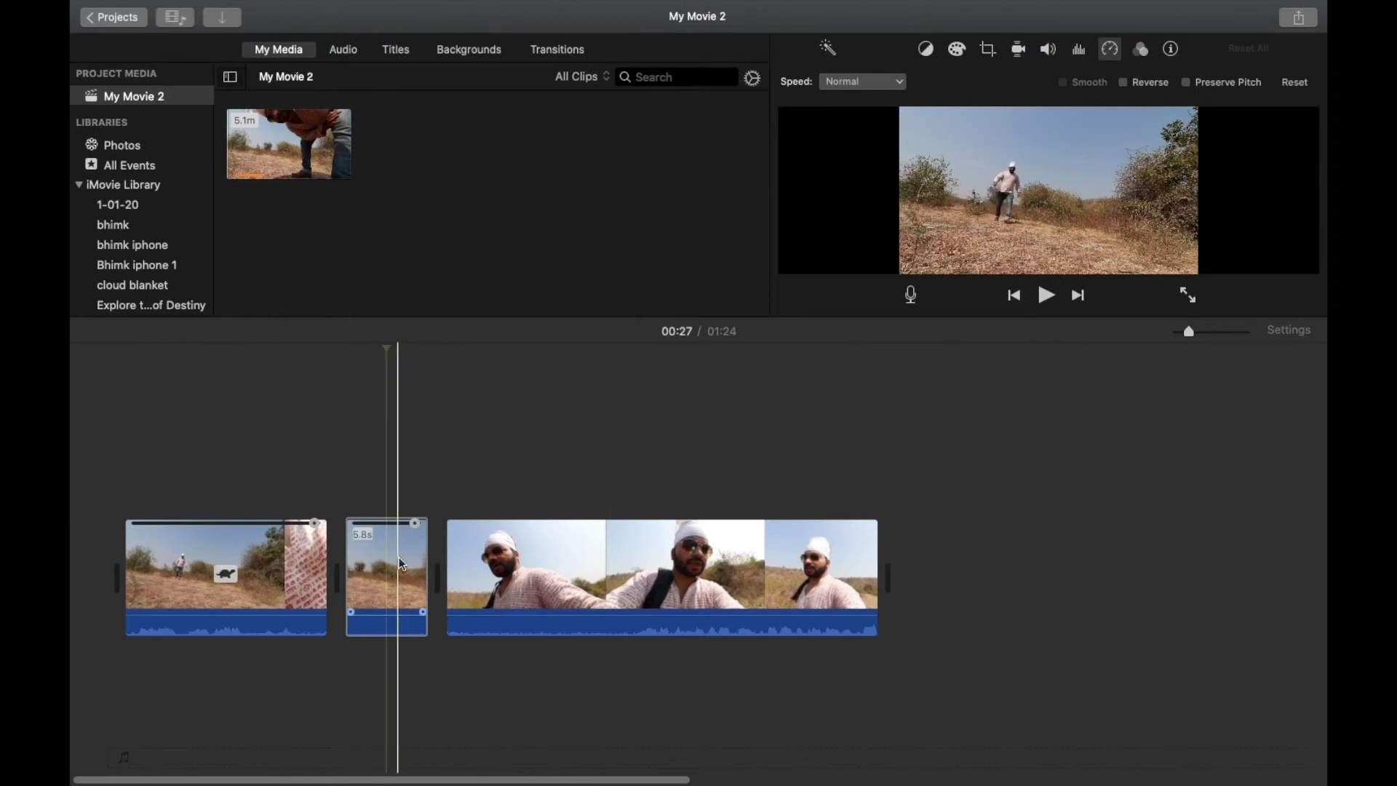
pyautogui.click(513, 567)
pyautogui.click(374, 590)
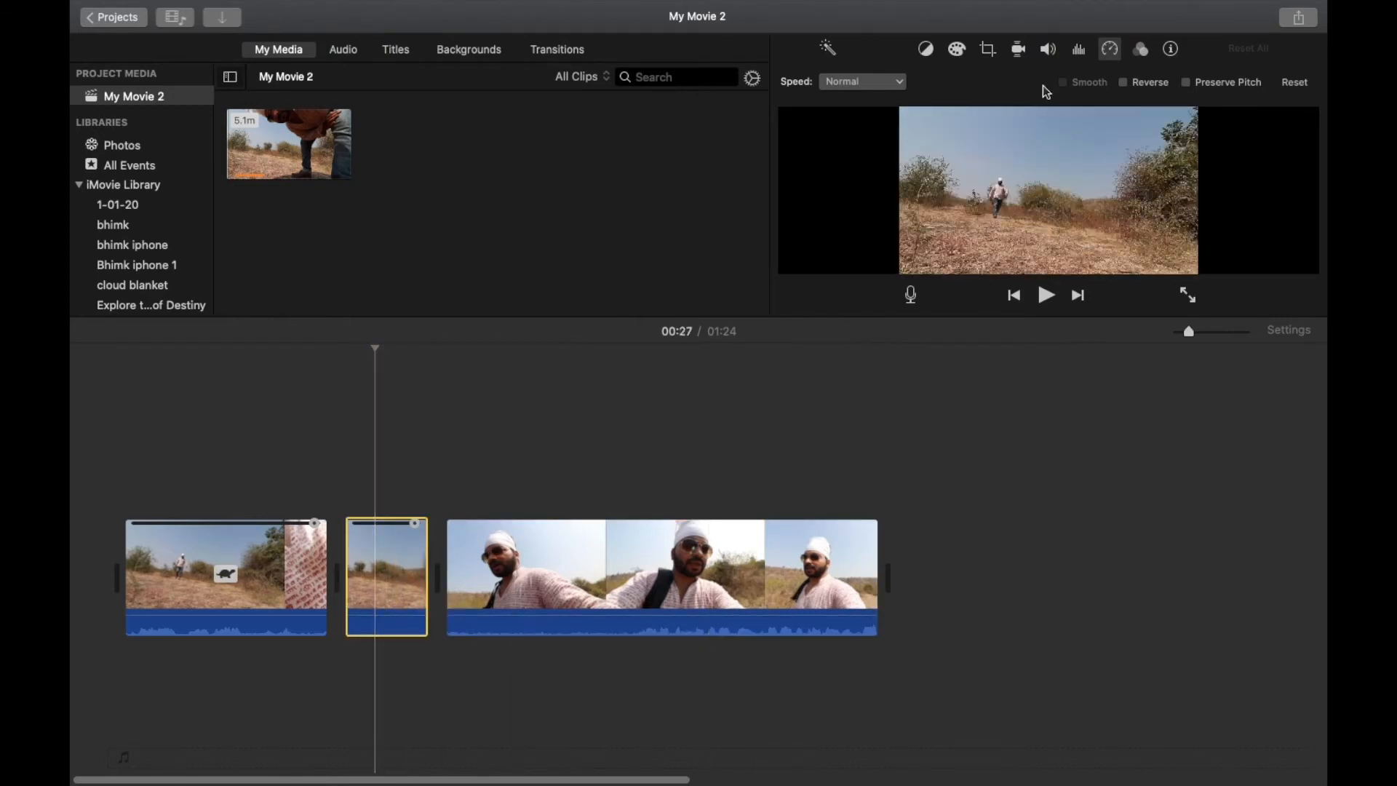
pyautogui.click(891, 86)
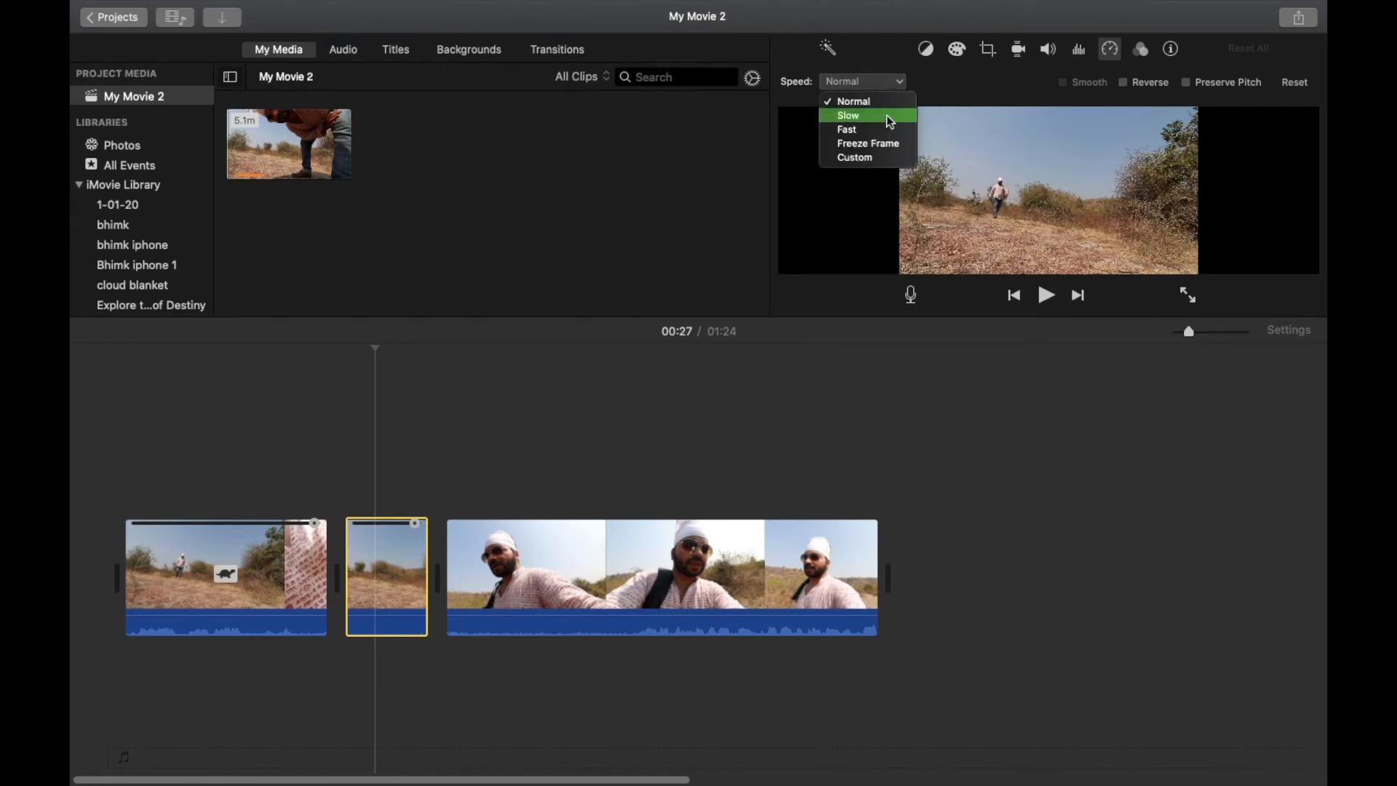
# Set the middle clip's speed to Fast at 2x and play it back from its start.
pyautogui.click(885, 125)
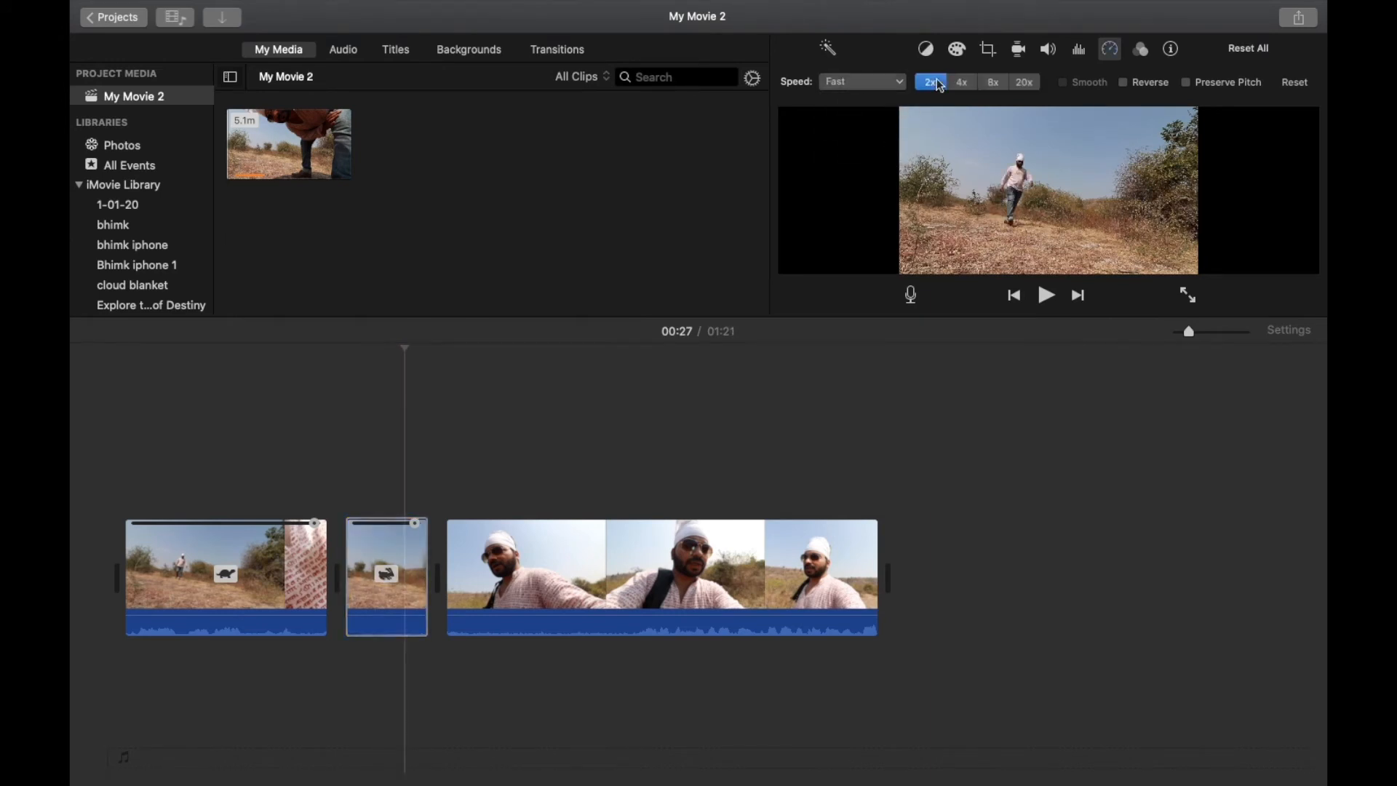
pyautogui.click(339, 459)
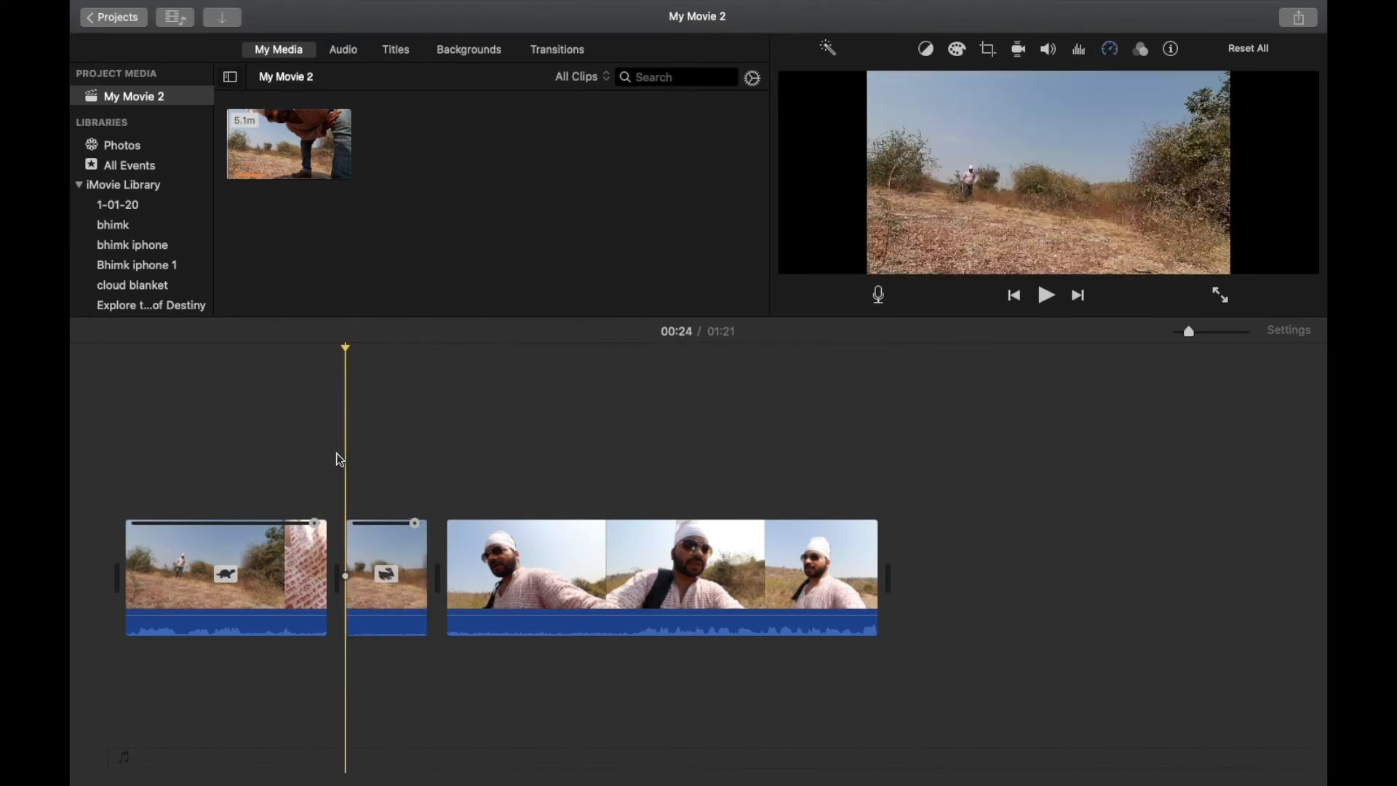
pyautogui.press('space')
# Change the middle clip's fast speed to 4x and preview it from its start.
pyautogui.click(386, 575)
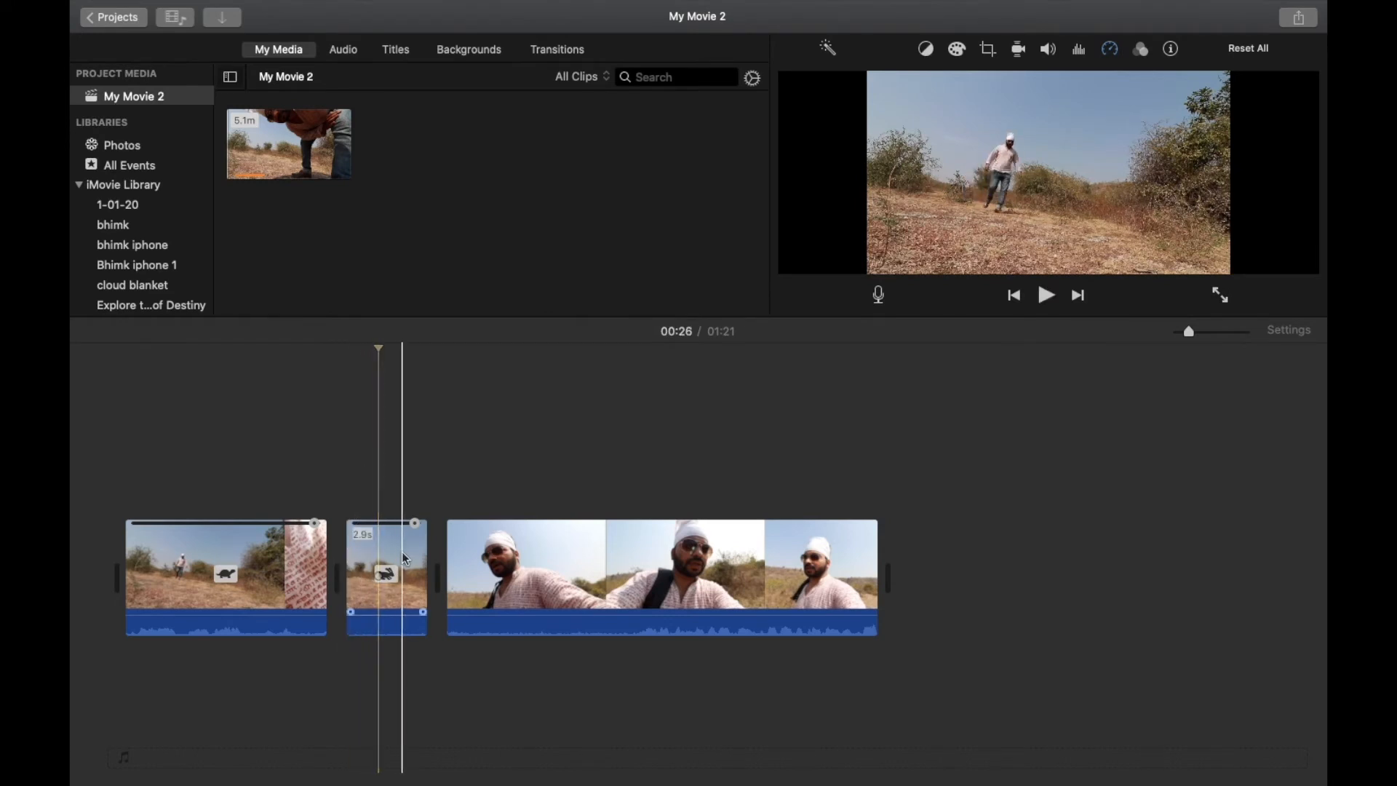
pyautogui.click(964, 83)
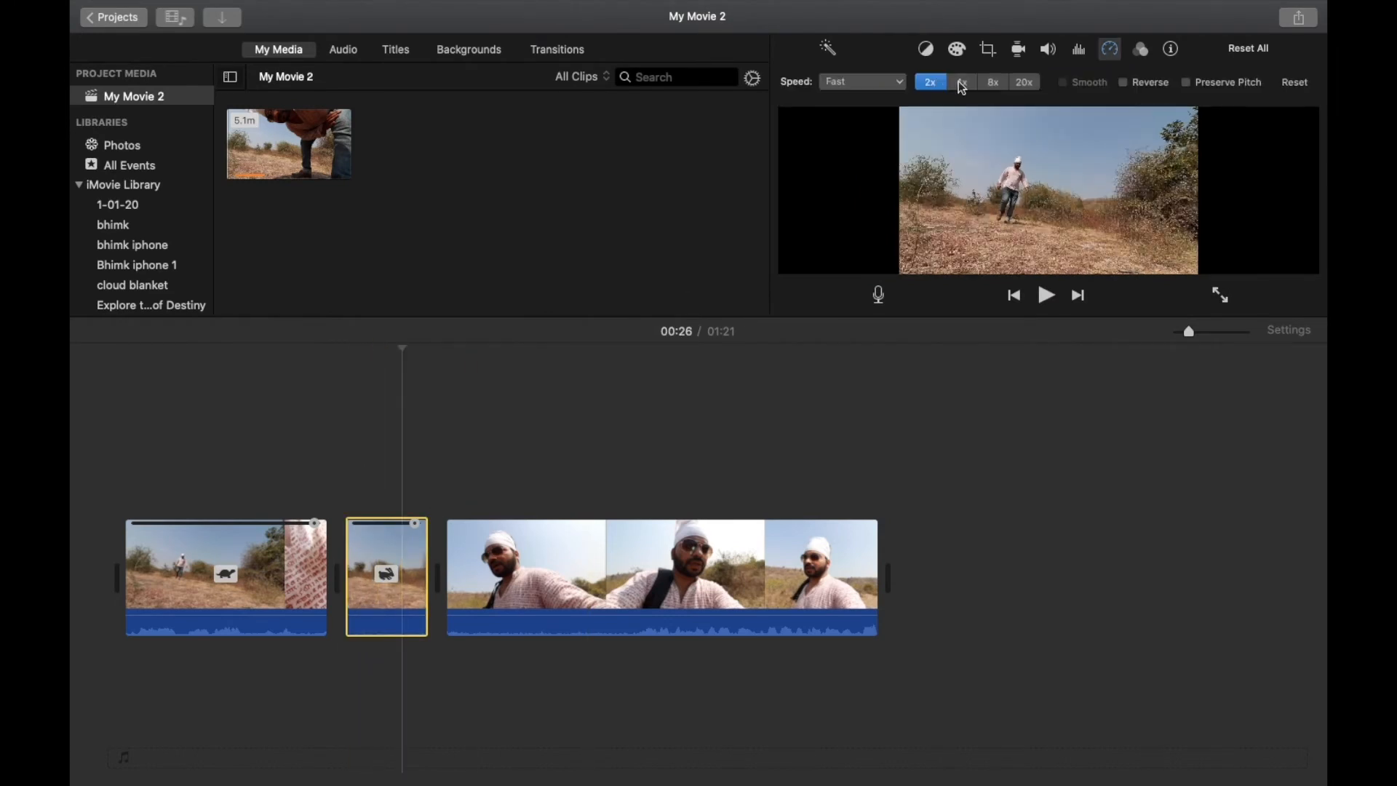
pyautogui.click(343, 429)
pyautogui.press('space')
pyautogui.press('space')
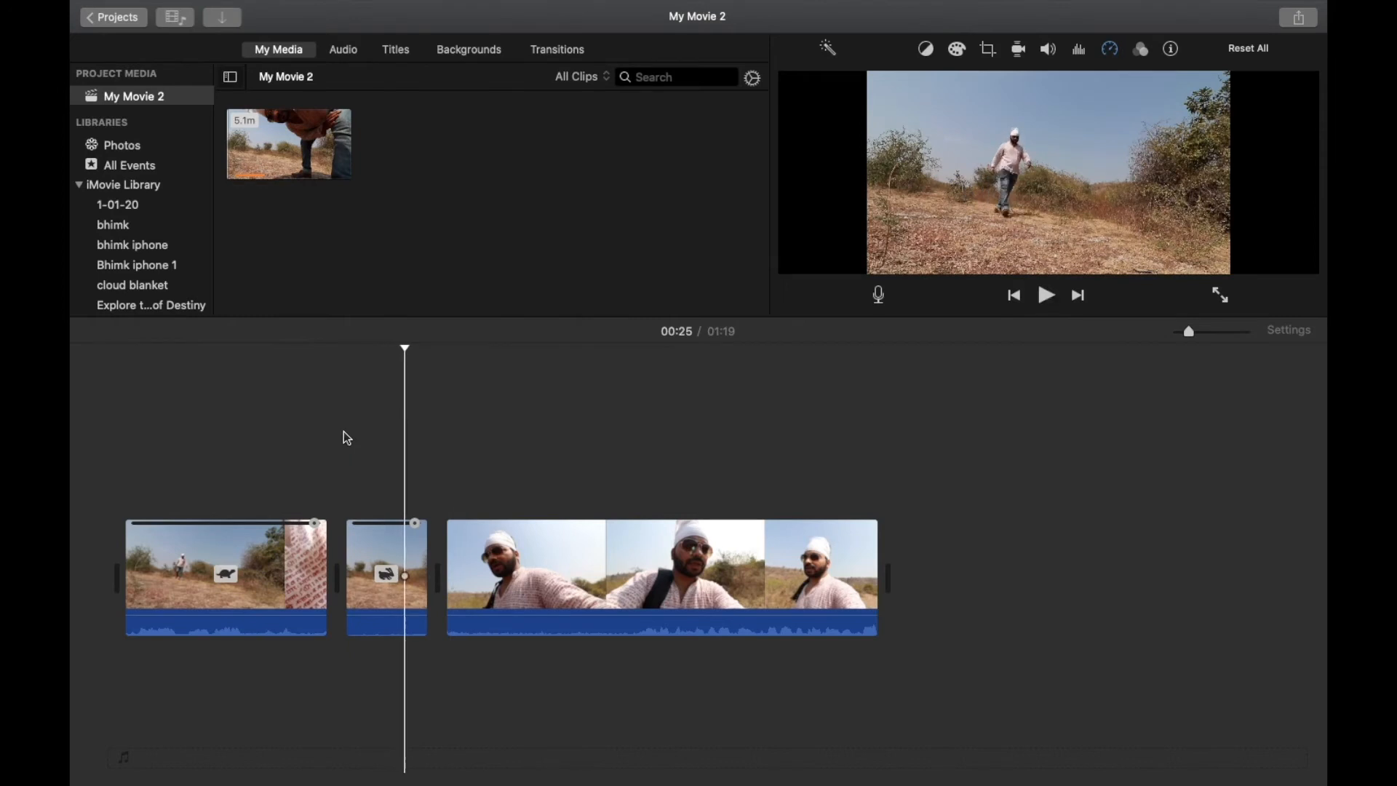
# Raise the middle clip's fast speed to 8x and preview it from its start.
pyautogui.click(385, 575)
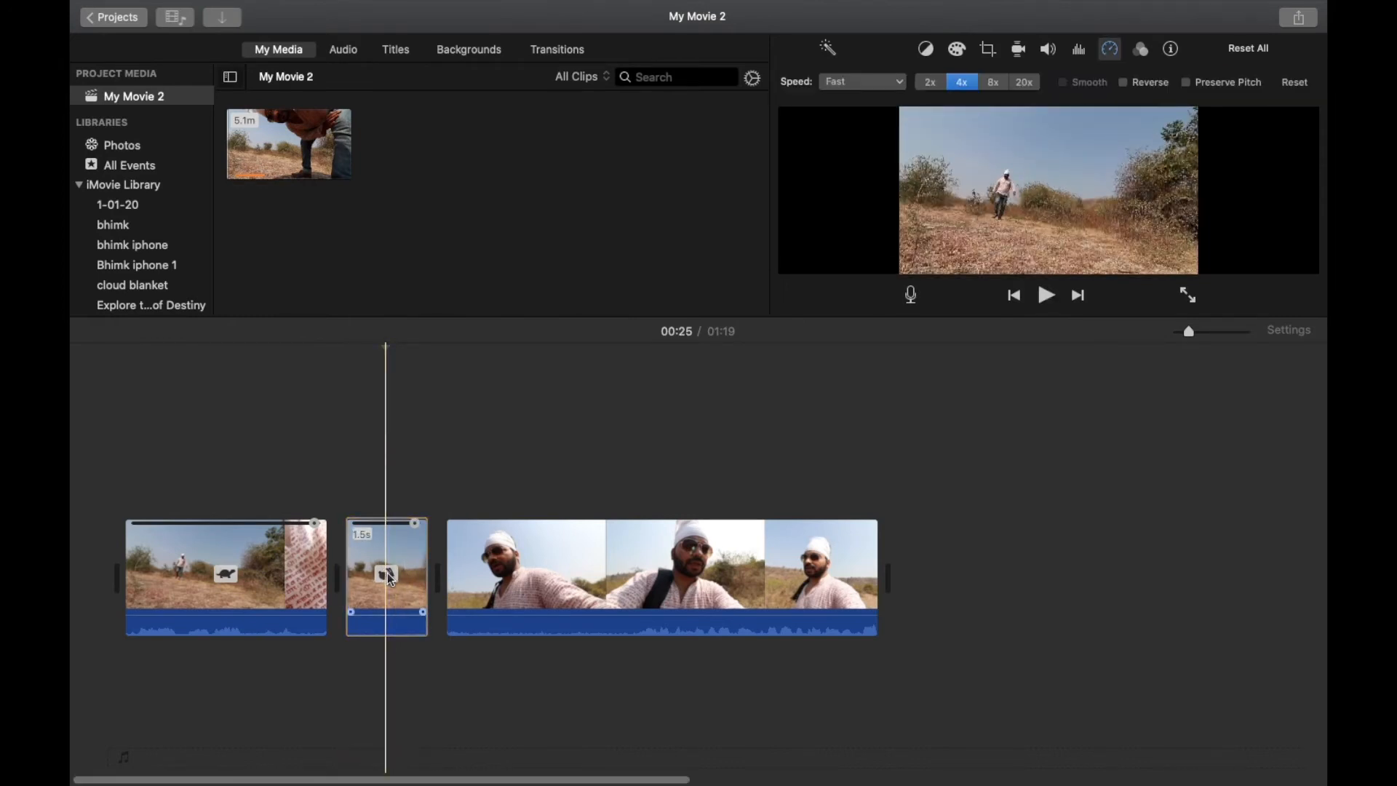
pyautogui.click(993, 83)
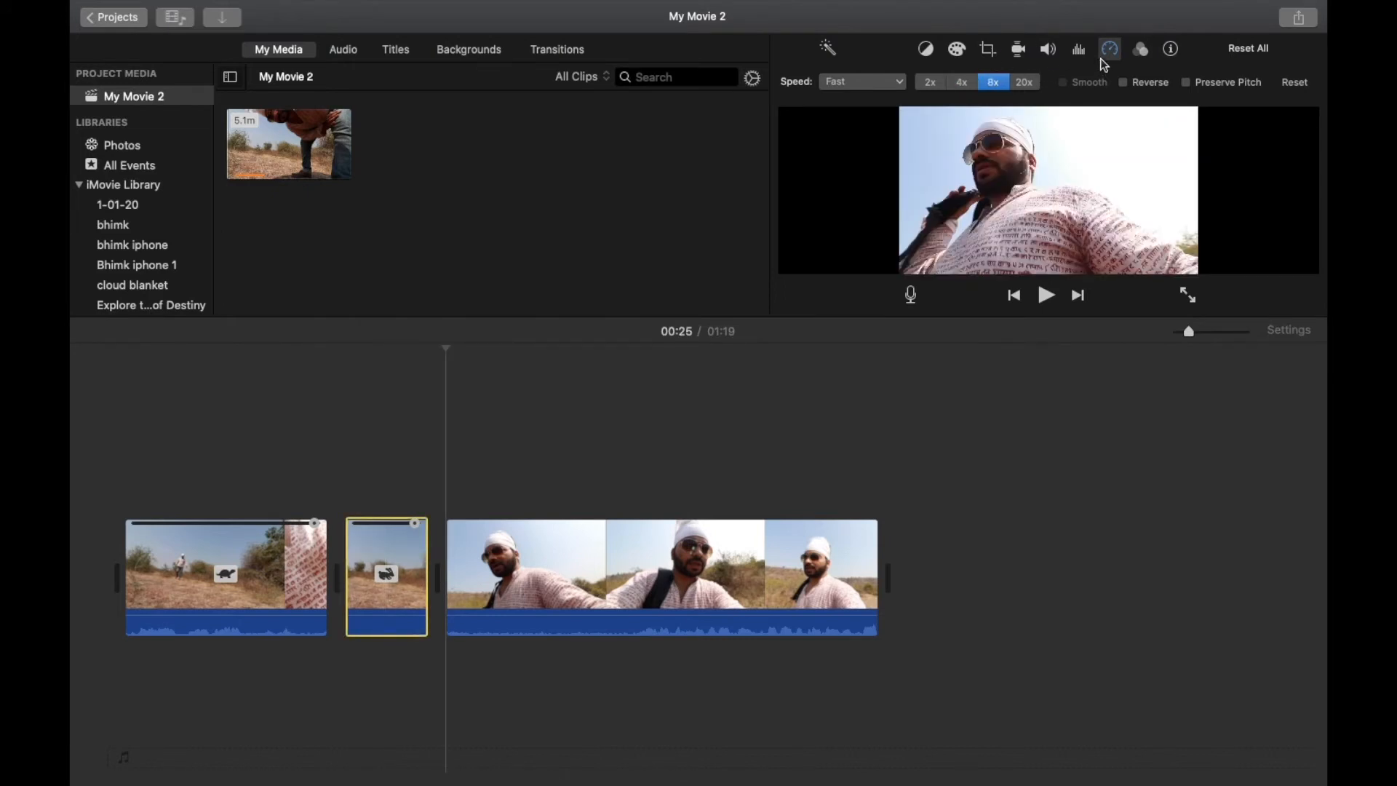
pyautogui.click(335, 487)
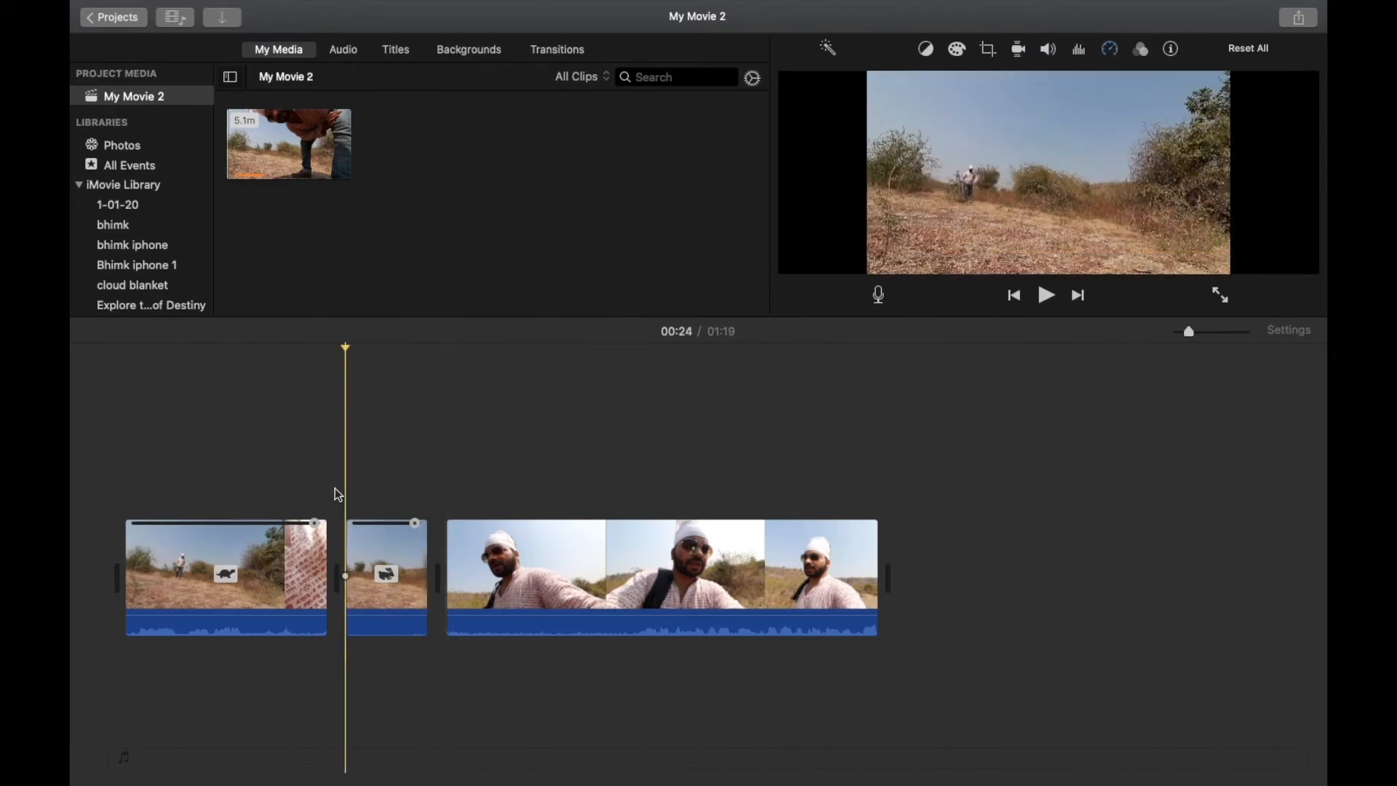
pyautogui.press('space')
pyautogui.press('space')
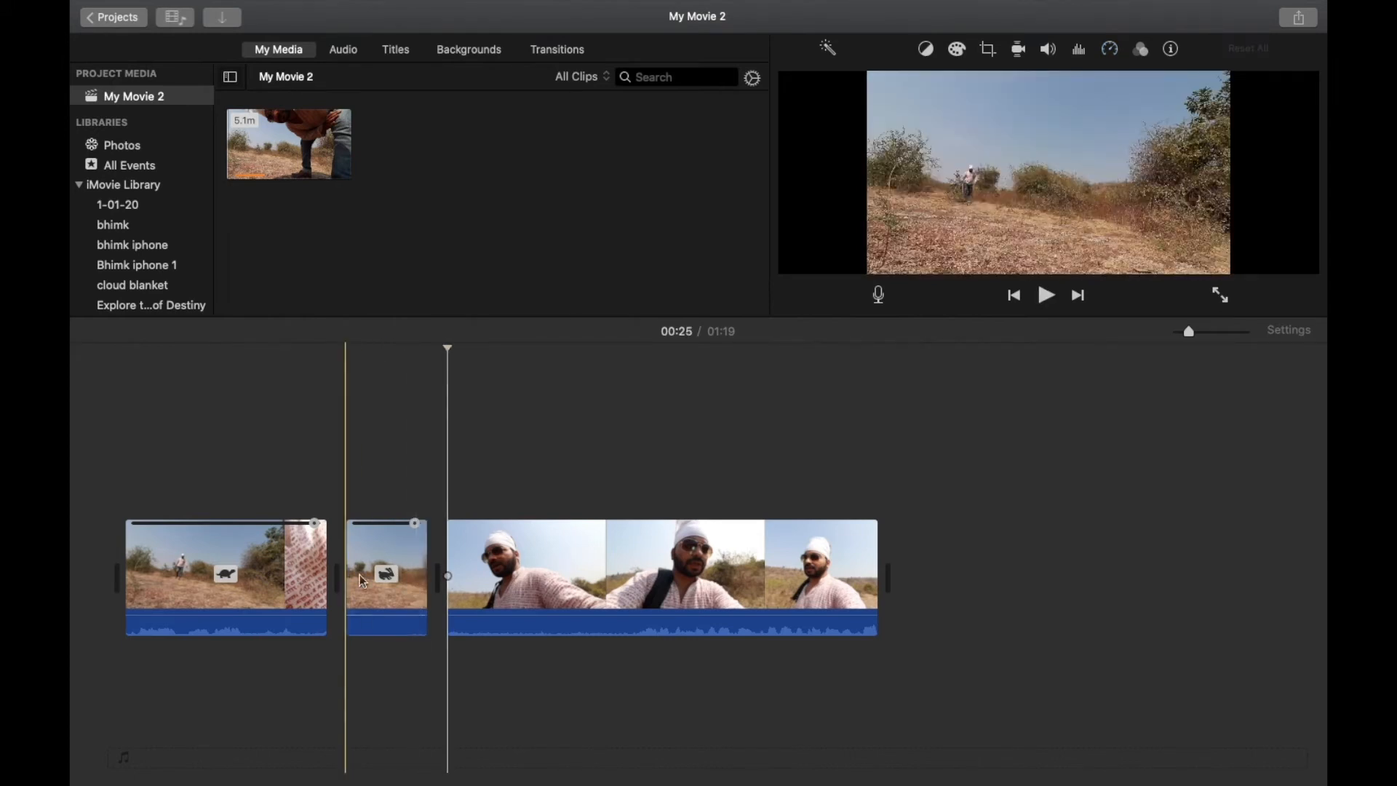
# Give the middle clip a custom speed of 1600% and play it back from its start.
pyautogui.click(388, 575)
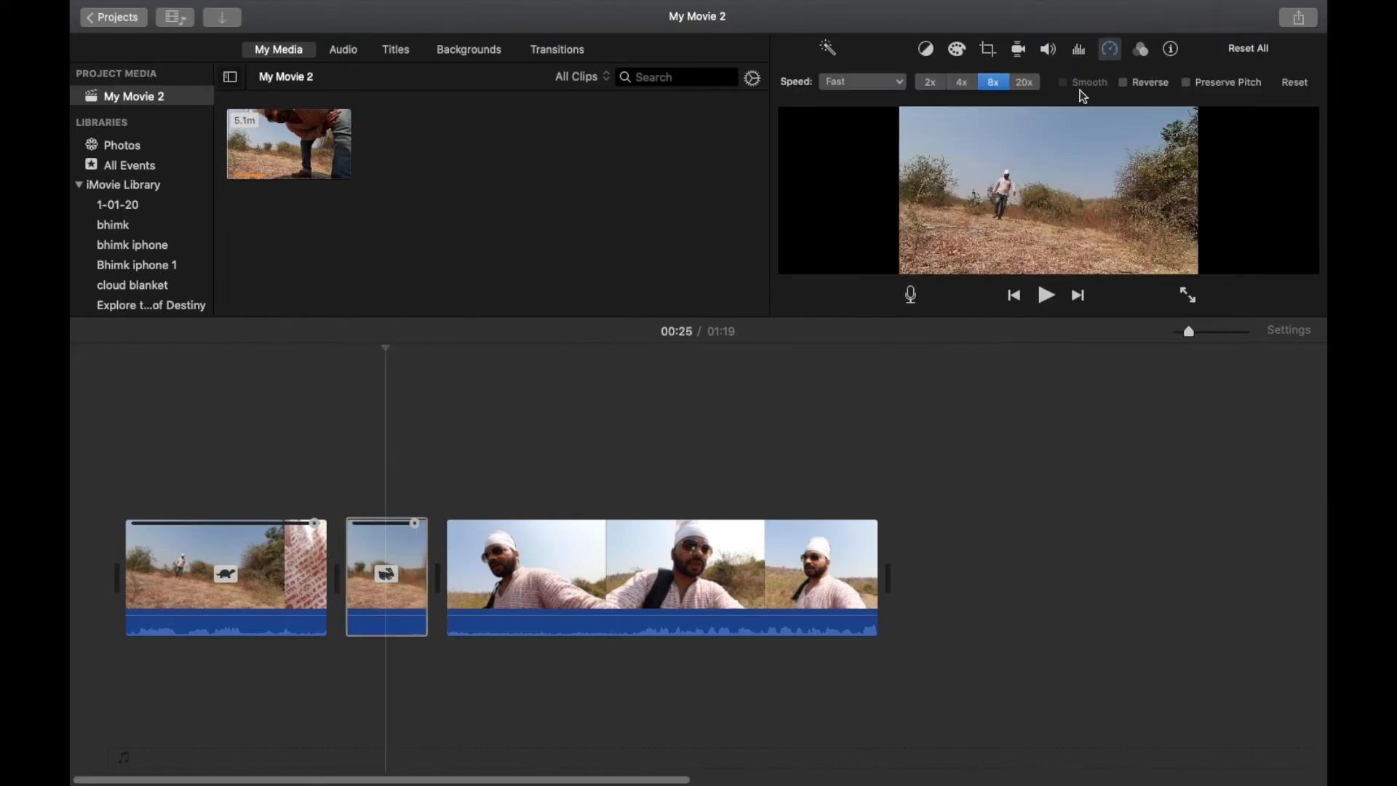
pyautogui.click(884, 84)
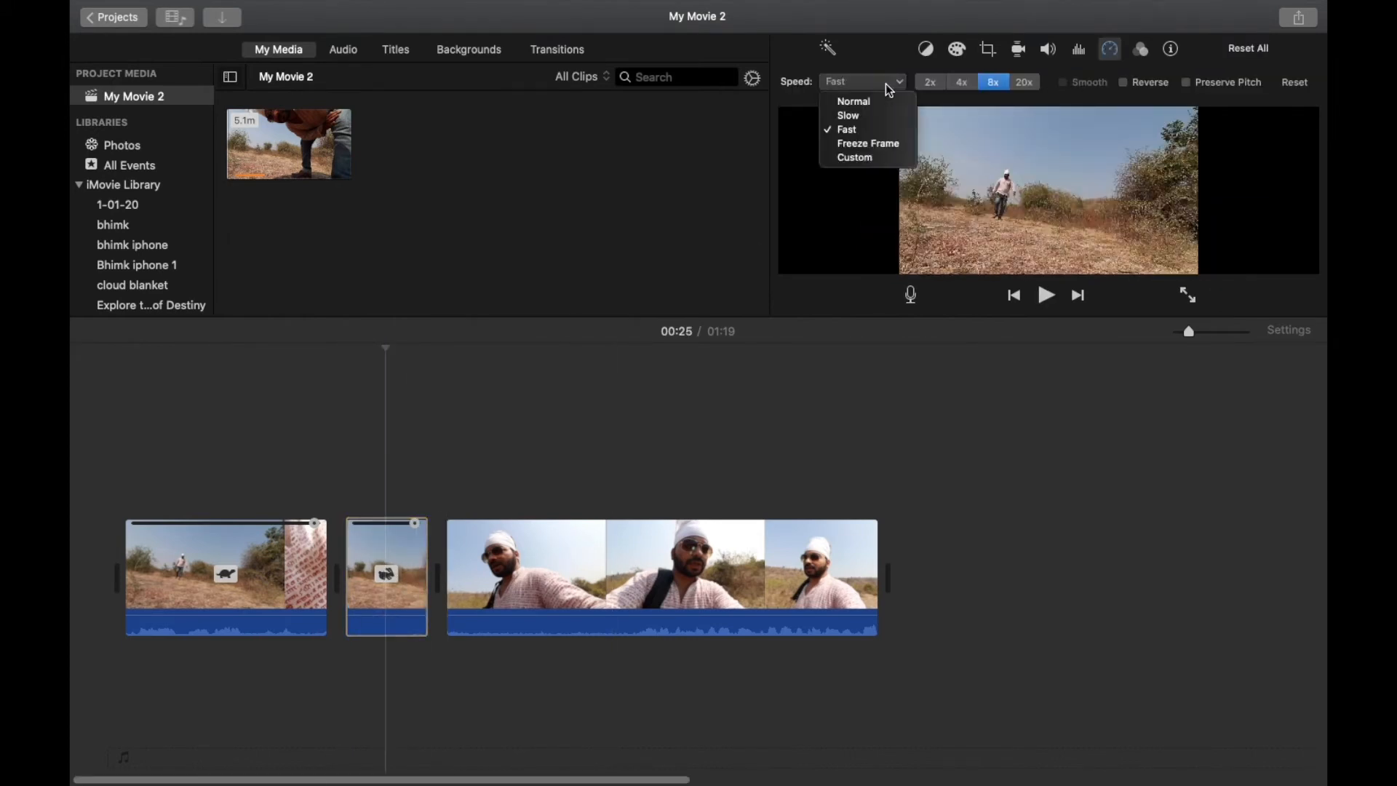
pyautogui.click(872, 160)
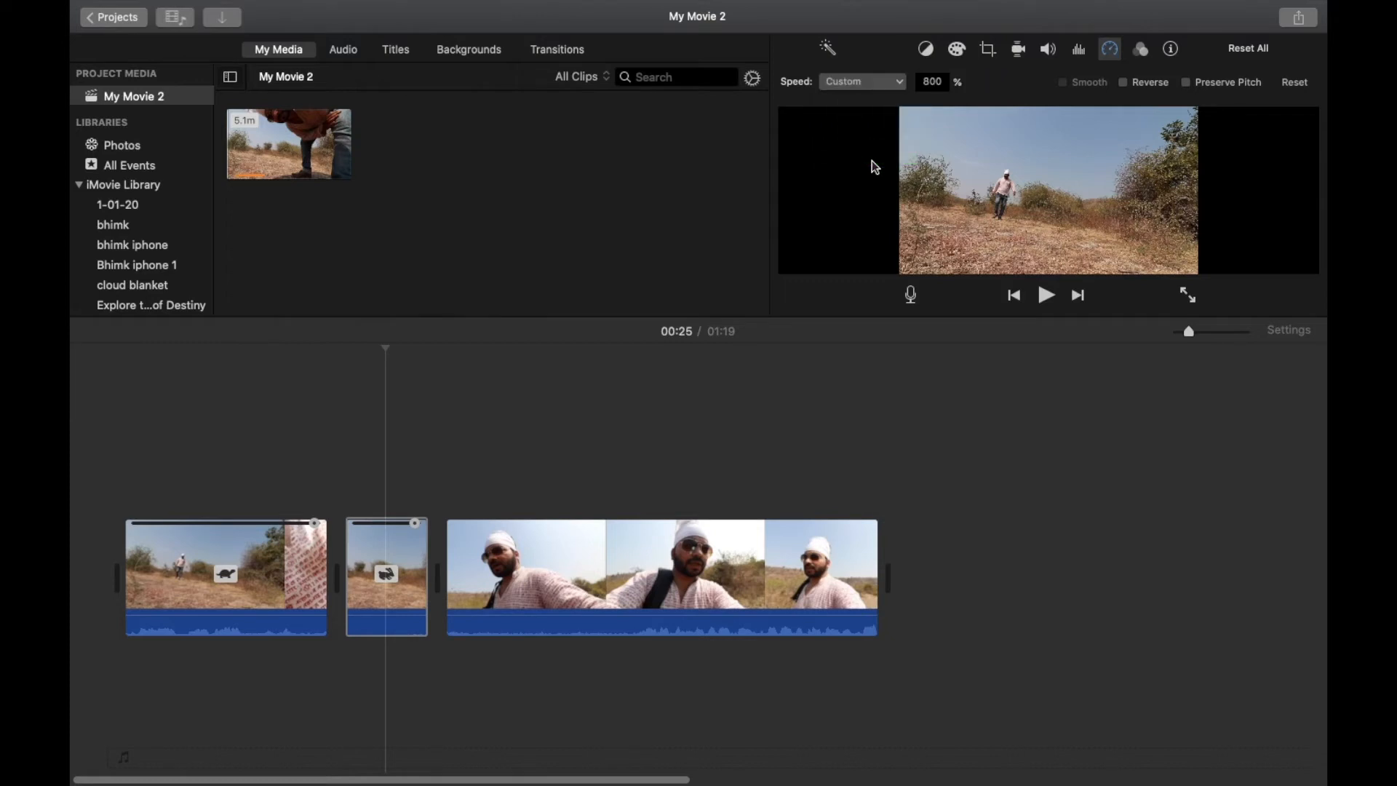
pyautogui.doubleClick(935, 85)
pyautogui.write('16')
pyautogui.press('Return')
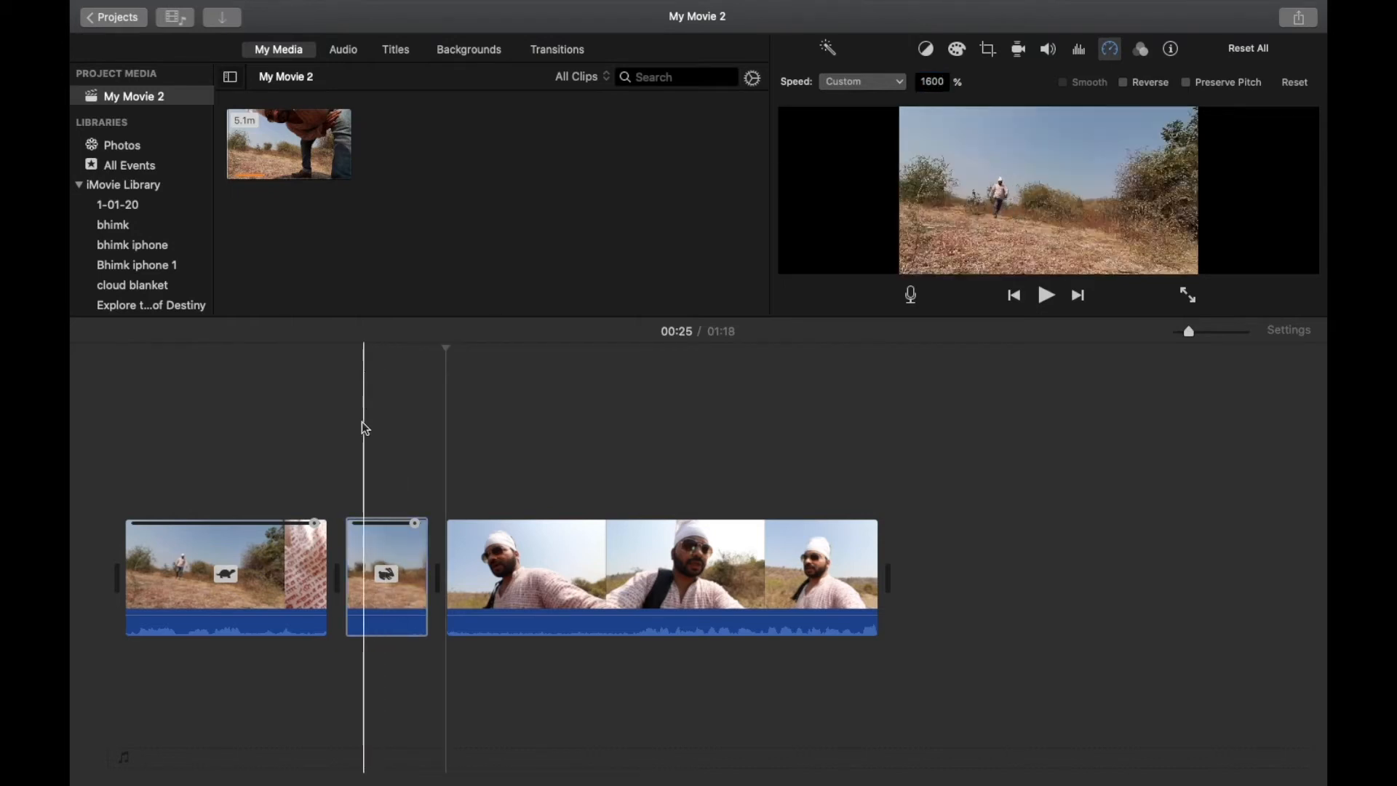
pyautogui.click(343, 426)
pyautogui.press('space')
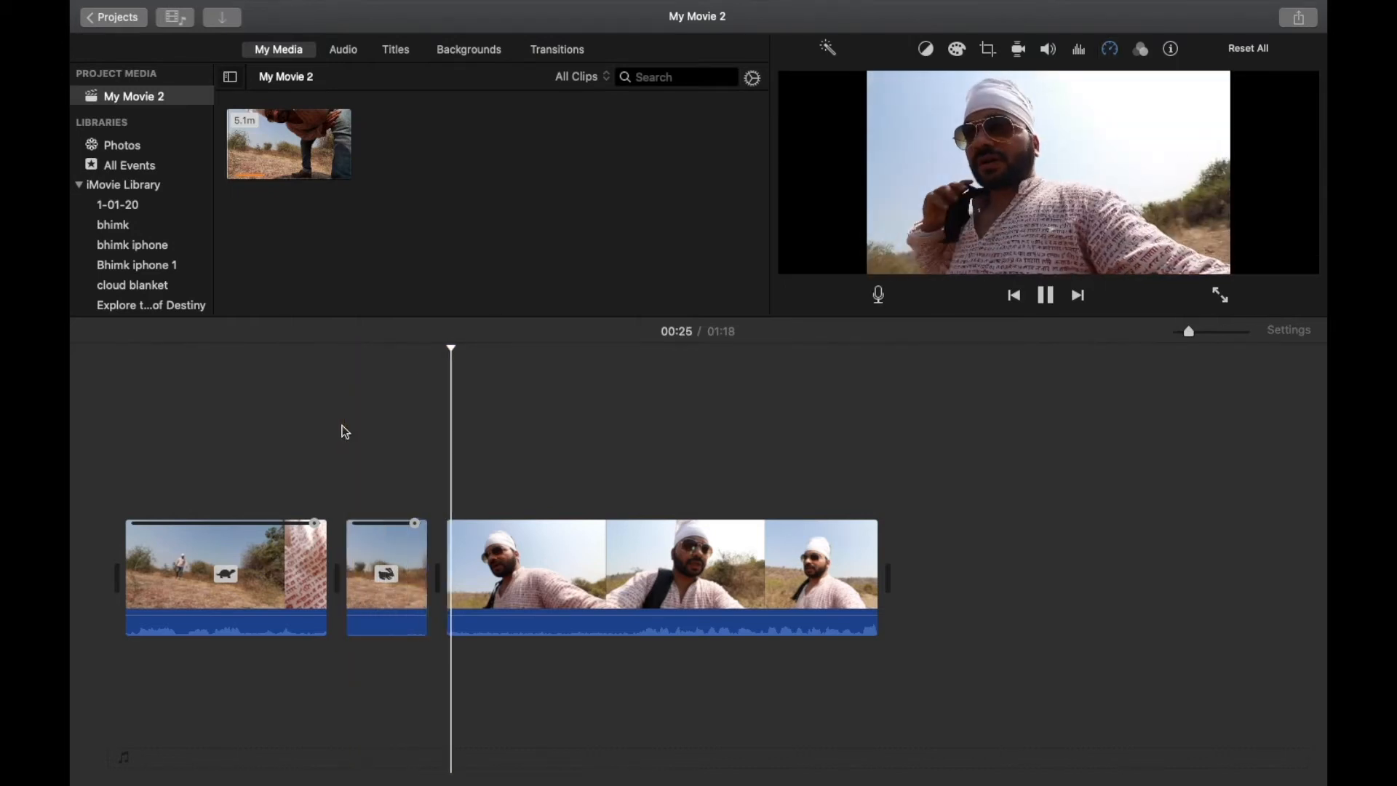
pyautogui.click(361, 429)
pyautogui.click(340, 431)
pyautogui.press('space')
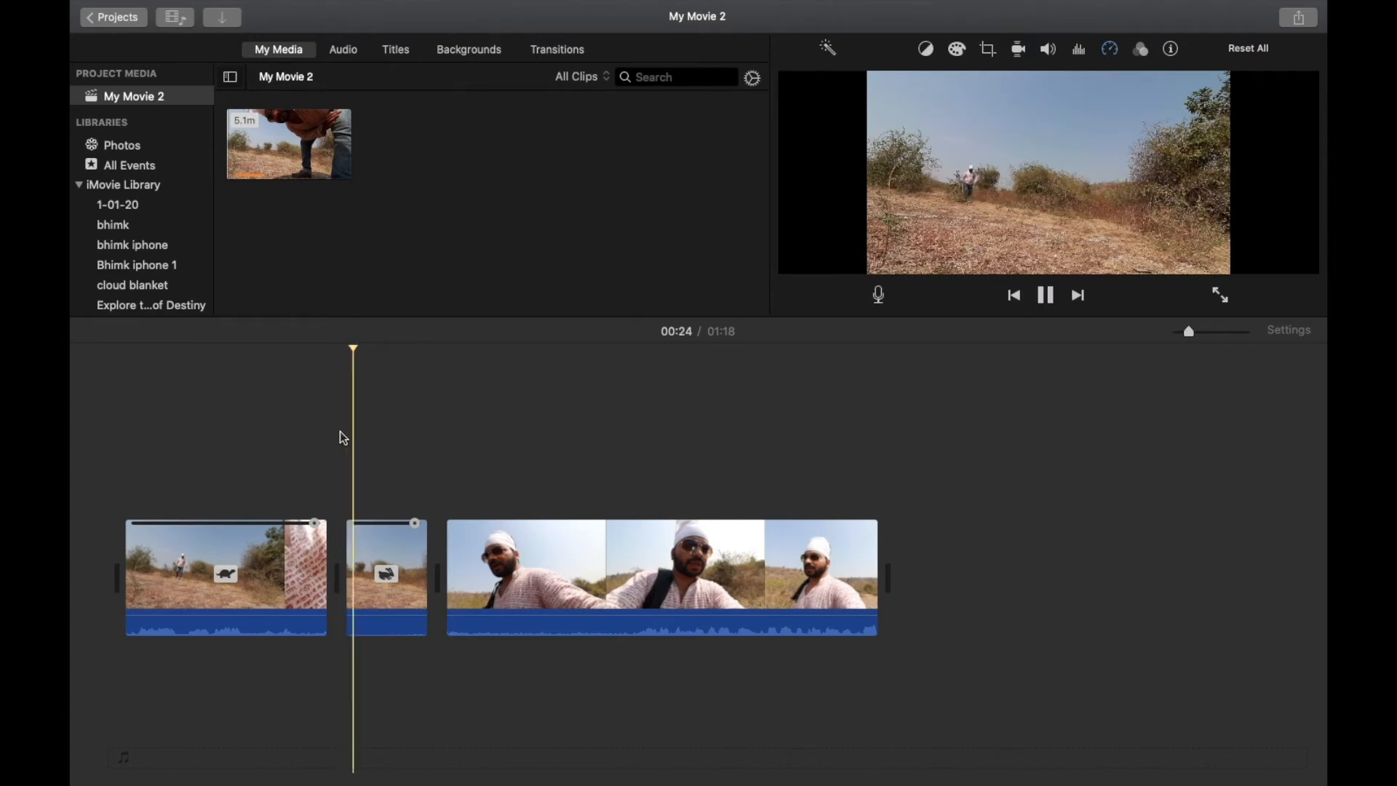
pyautogui.press('space')
# Set the middle clip's custom speed to 1100% and preview the result.
pyautogui.click(401, 568)
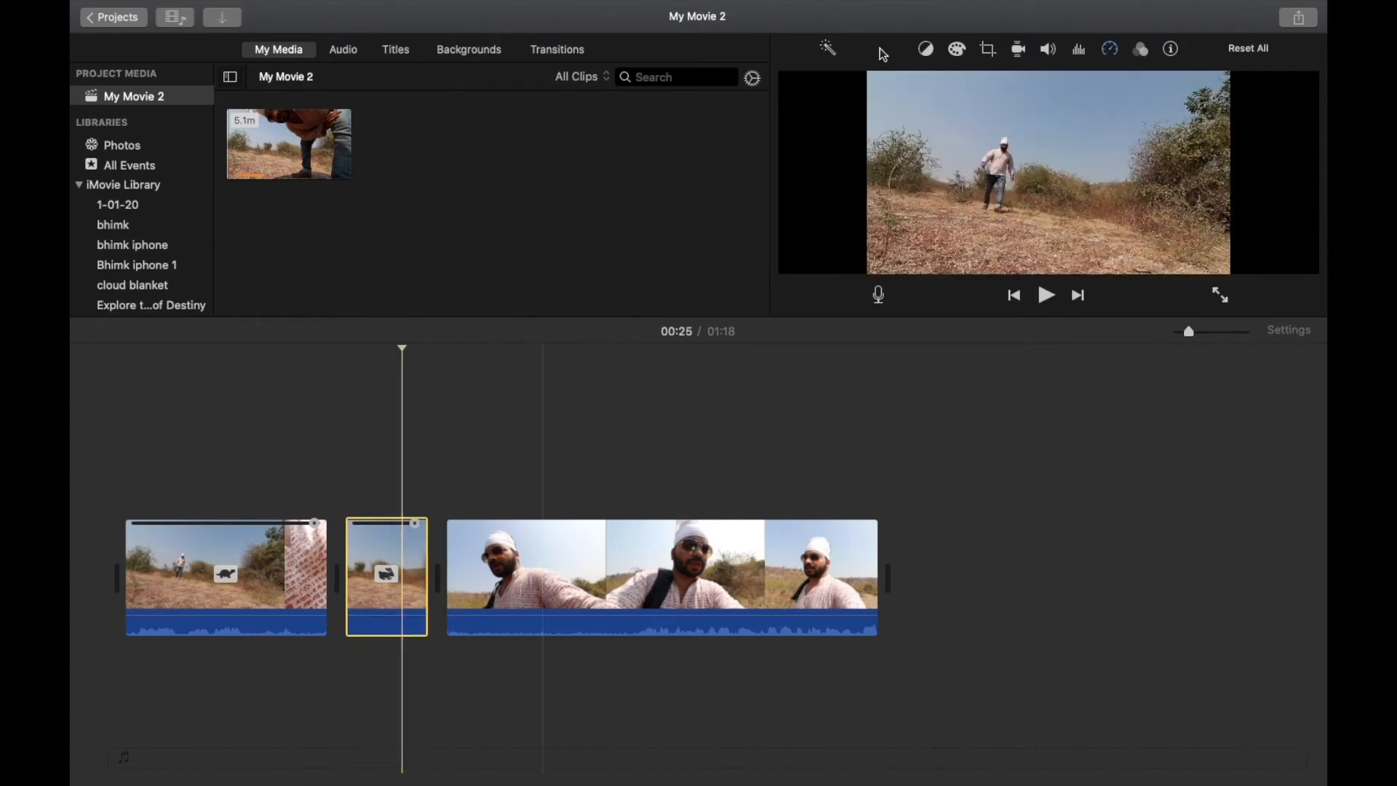
pyautogui.click(1111, 51)
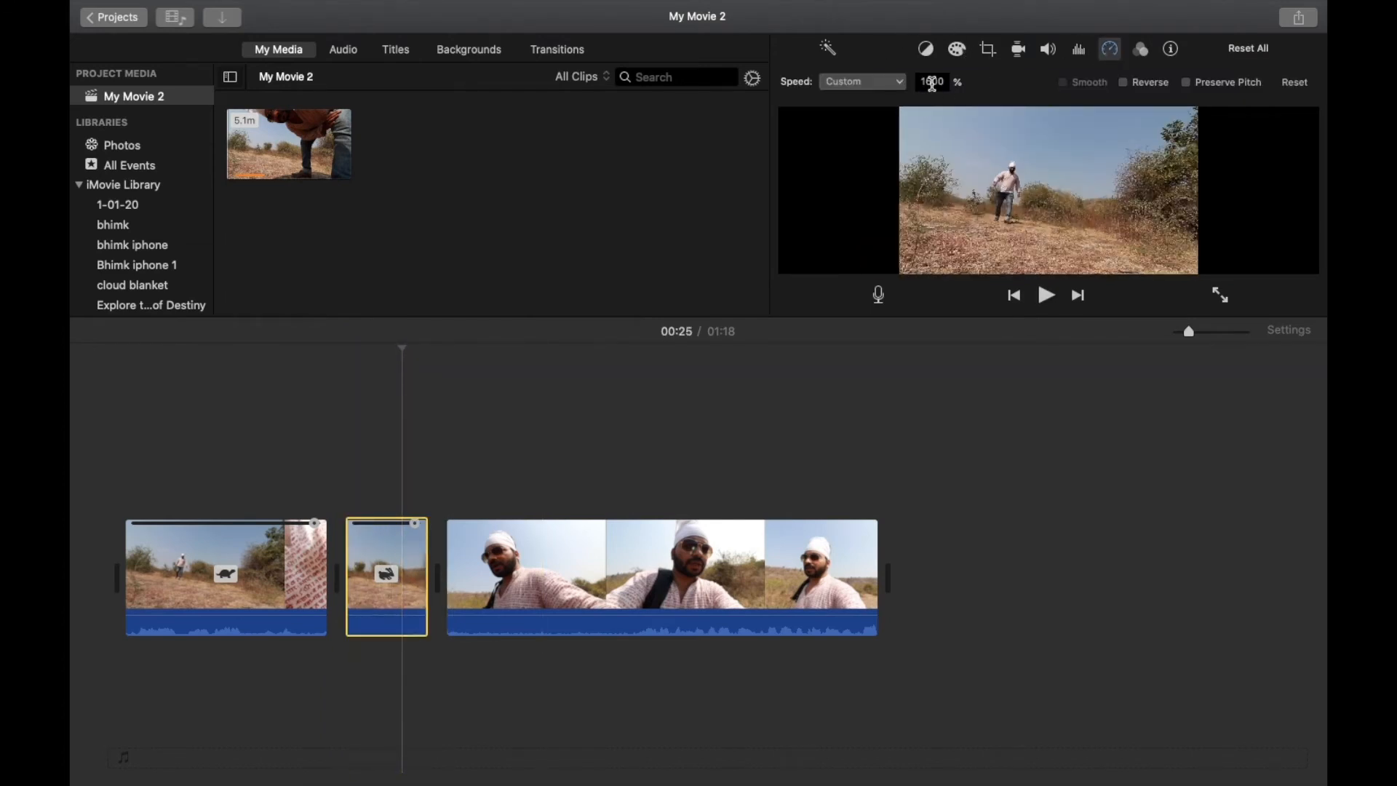
pyautogui.click(932, 82)
pyautogui.write('11')
pyautogui.press('Return')
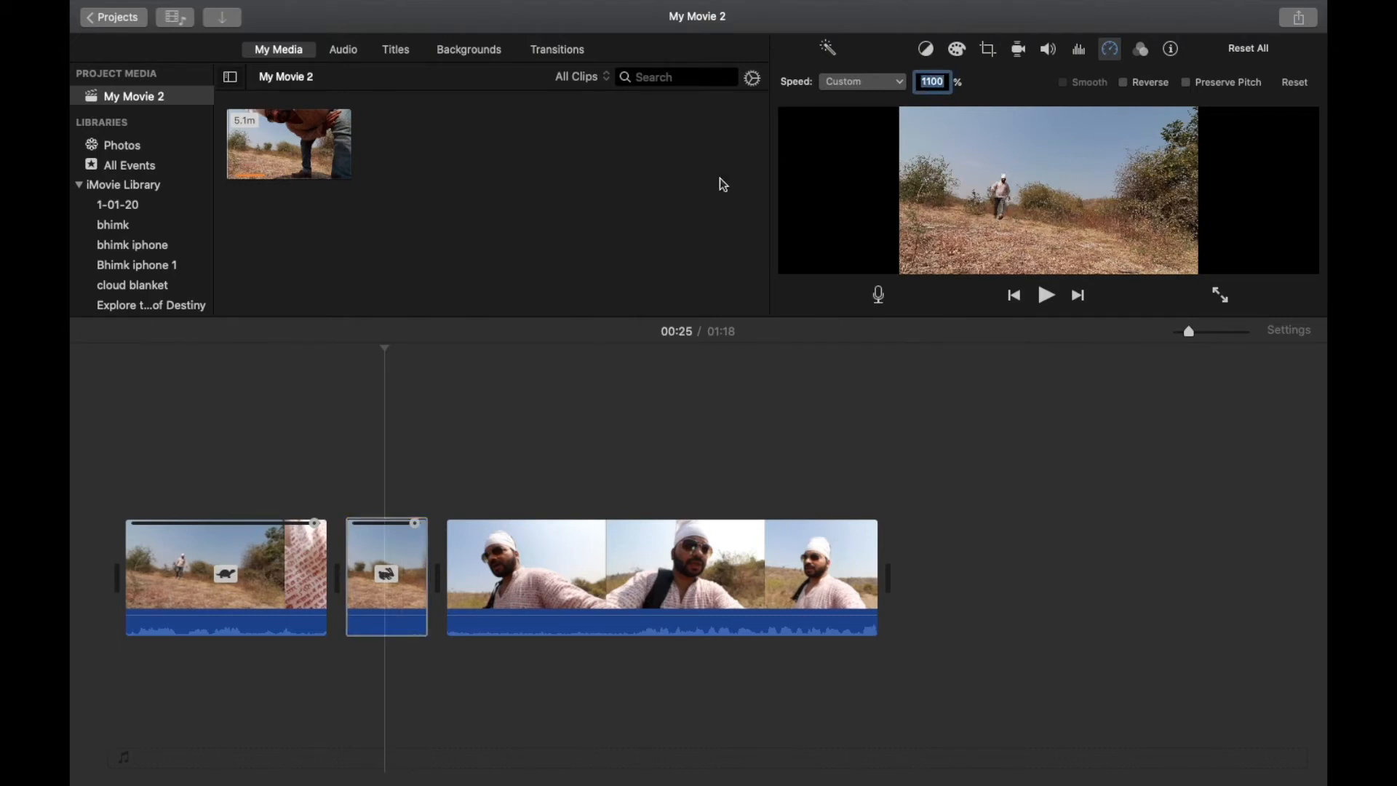
pyautogui.click(331, 393)
pyautogui.press('space')
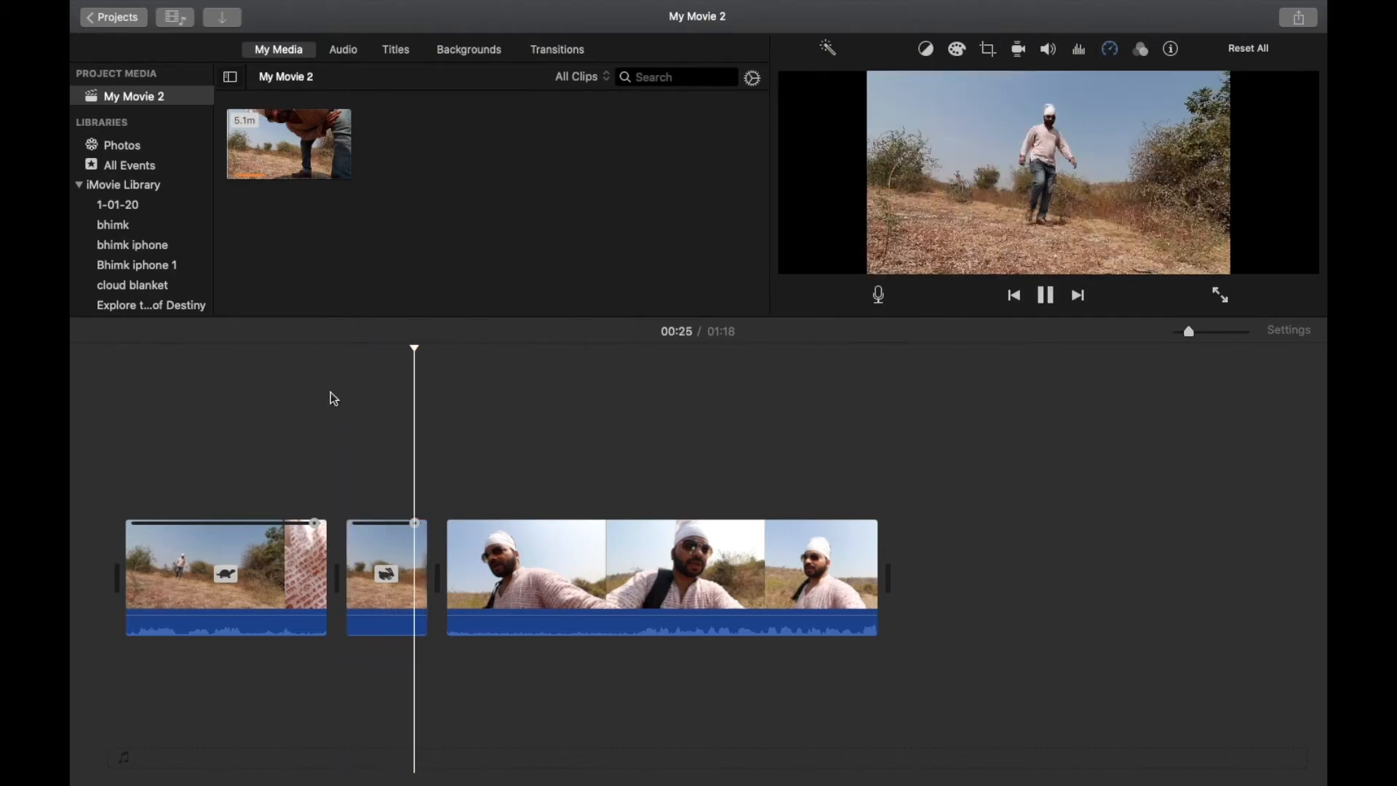
# Return the middle clip's speed to Normal.
pyautogui.click(392, 549)
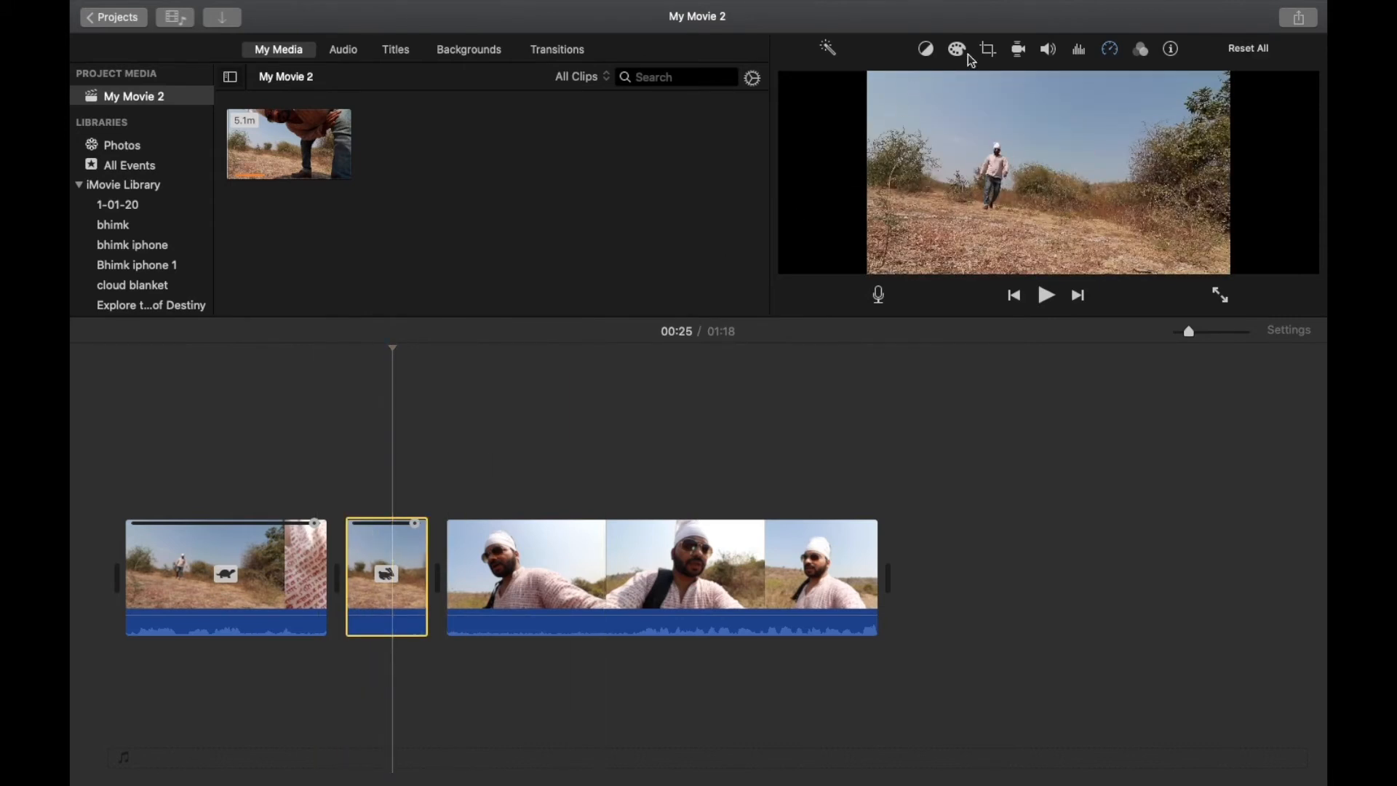
pyautogui.click(1112, 50)
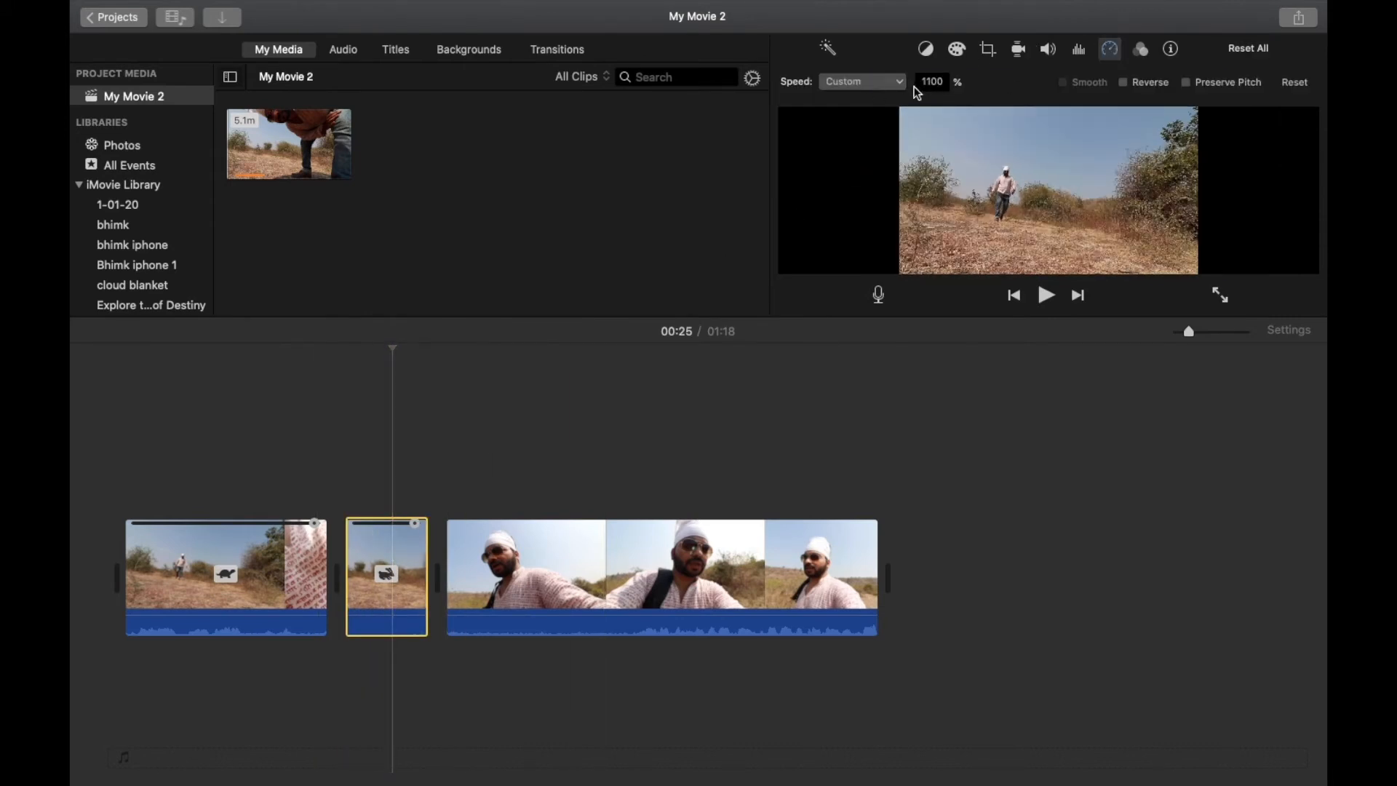
pyautogui.click(889, 77)
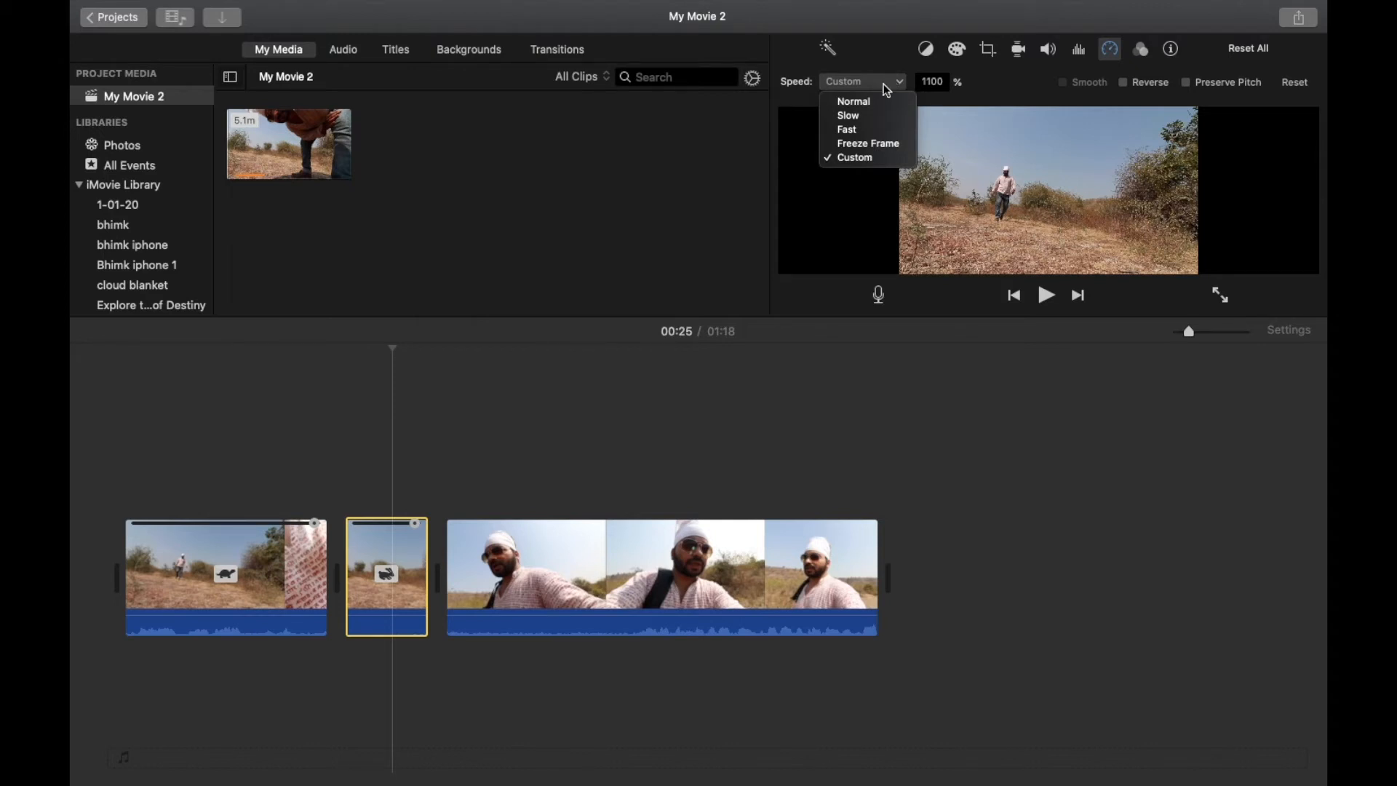
pyautogui.click(875, 102)
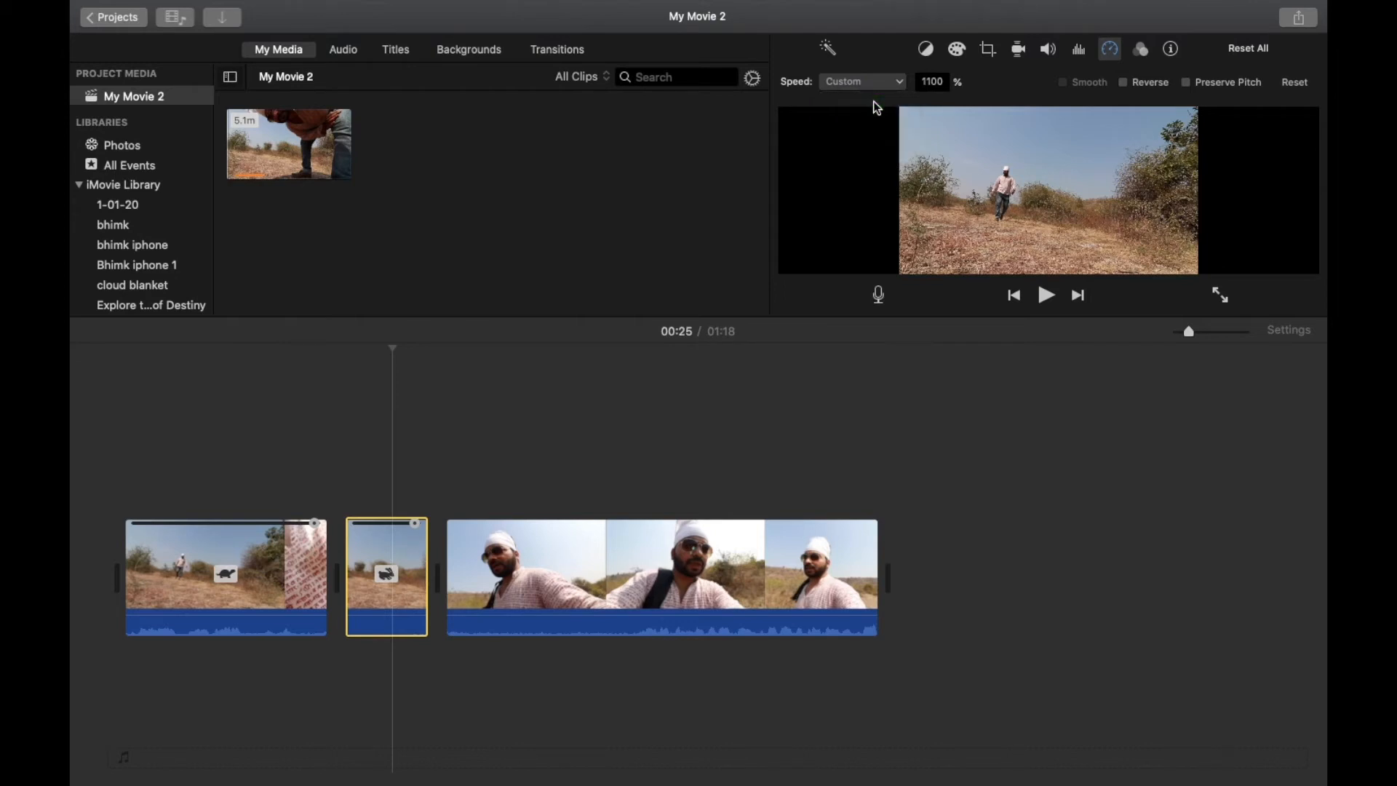
# Set the middle clip to Fast at 8x with Reverse enabled and preview it from its start.
pyautogui.click(886, 85)
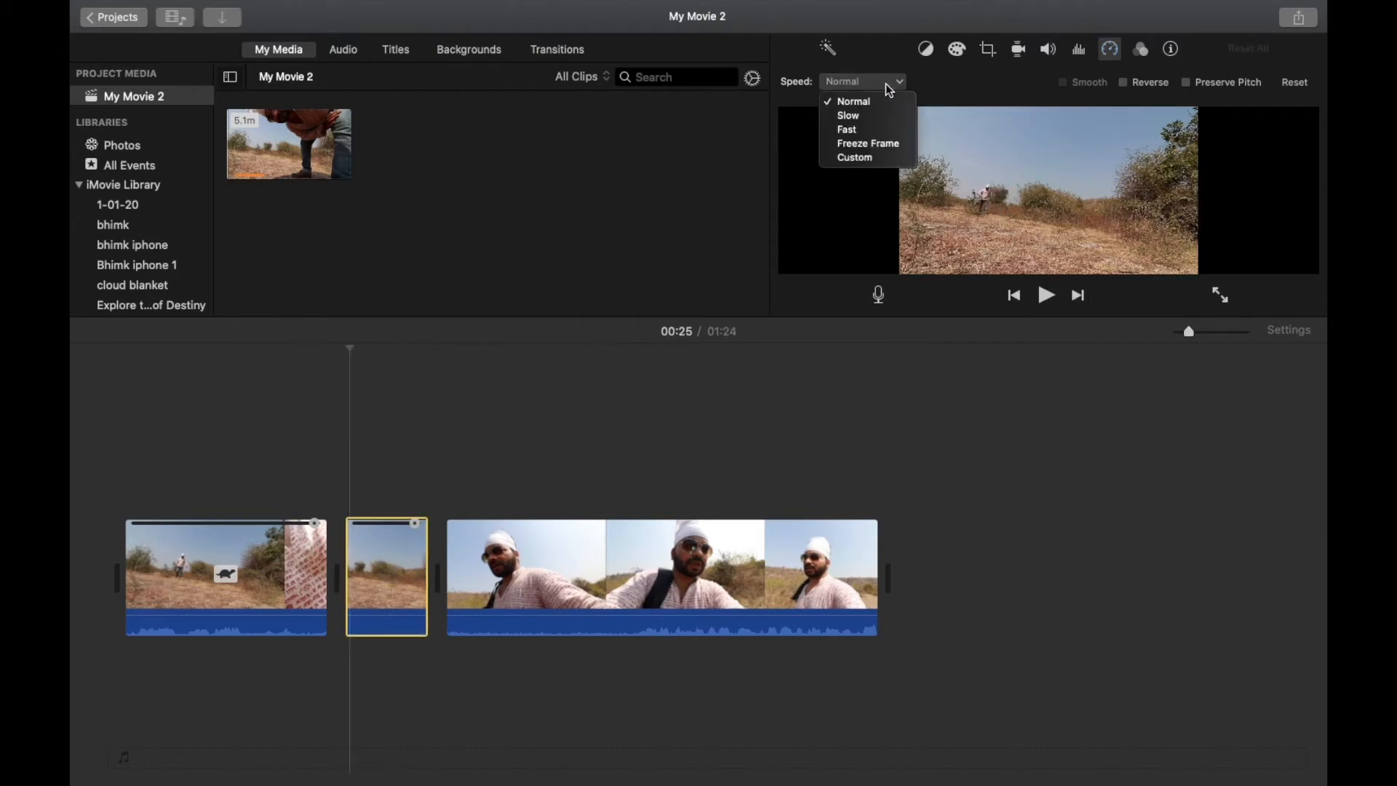
pyautogui.click(872, 125)
pyautogui.click(1008, 85)
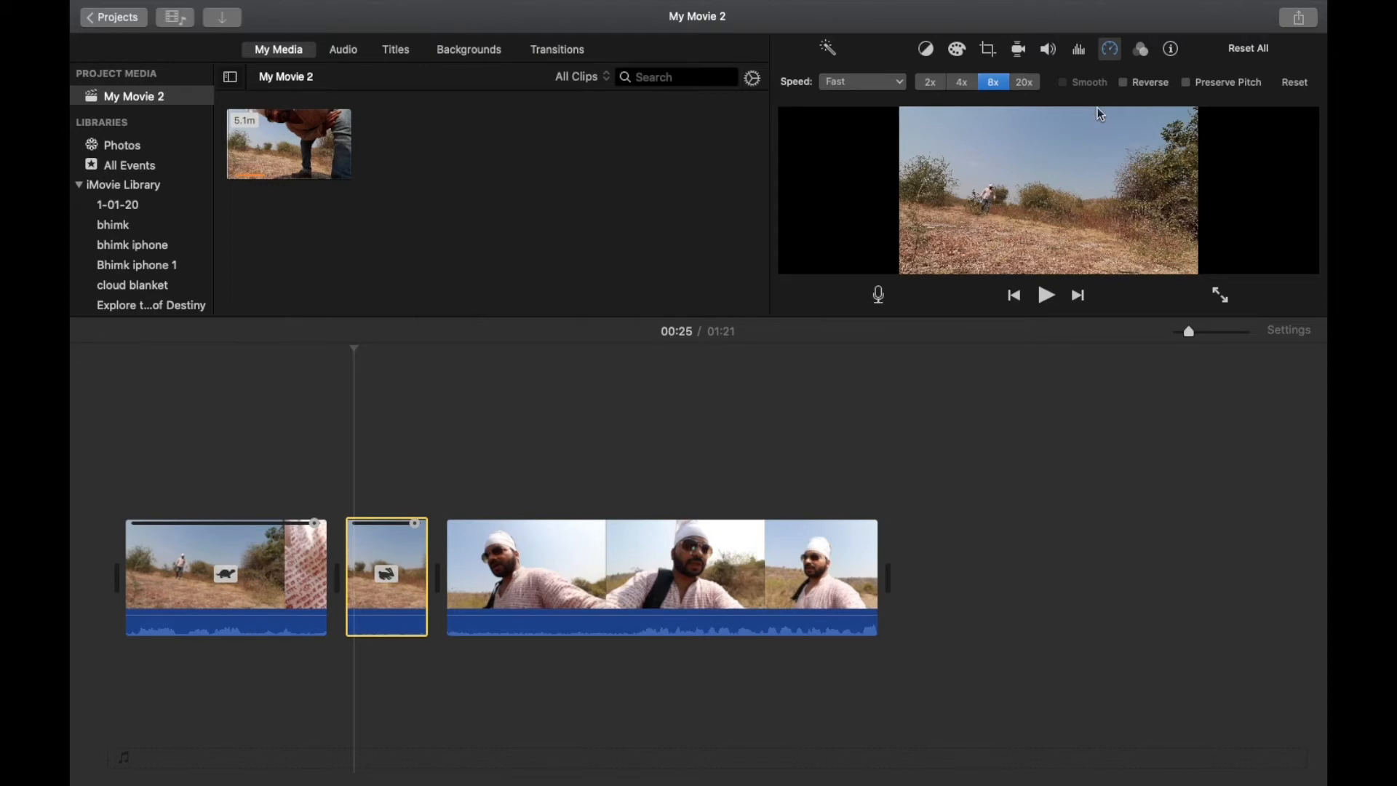
pyautogui.click(1123, 83)
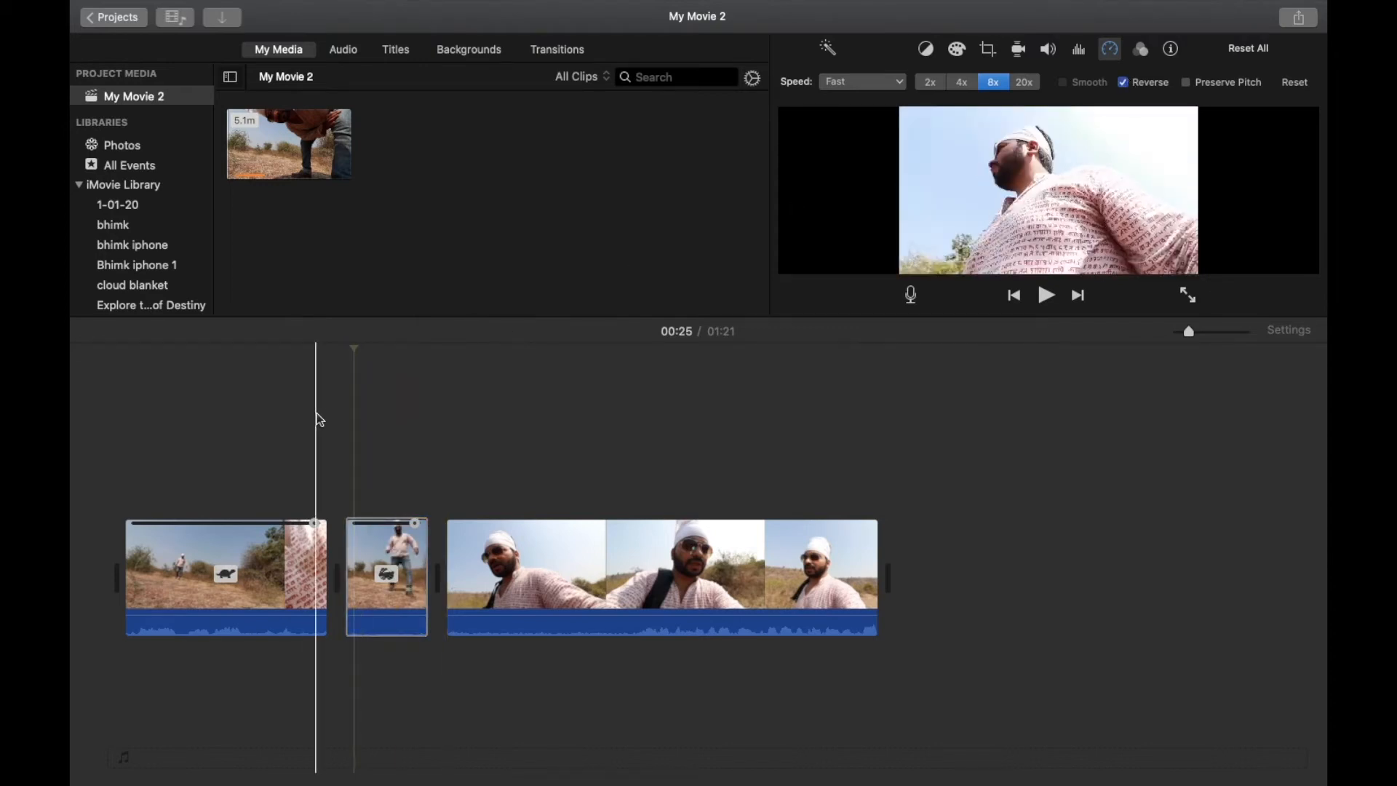
pyautogui.click(336, 417)
pyautogui.press('space')
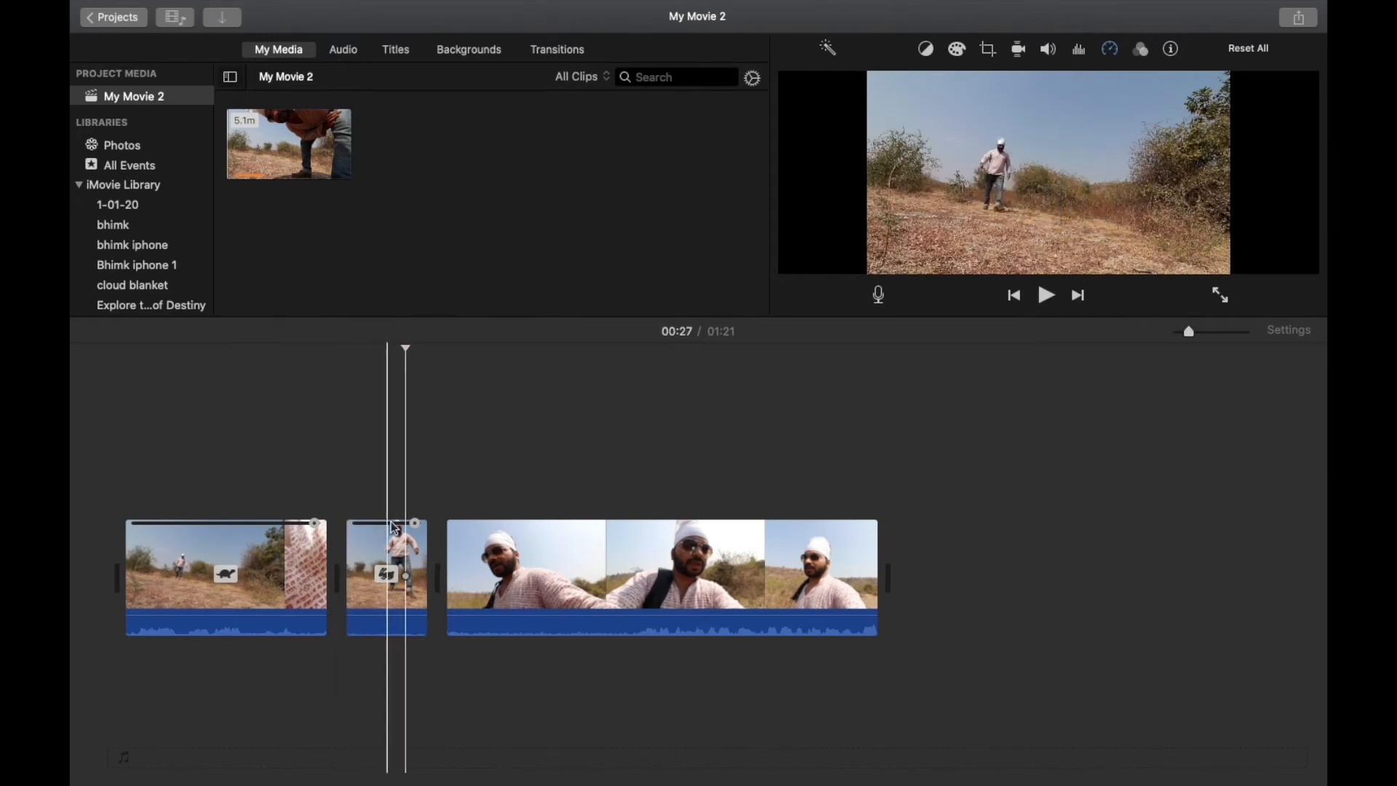
# Change the reversed middle clip's fast speed to 4x and play it back from its start.
pyautogui.click(389, 568)
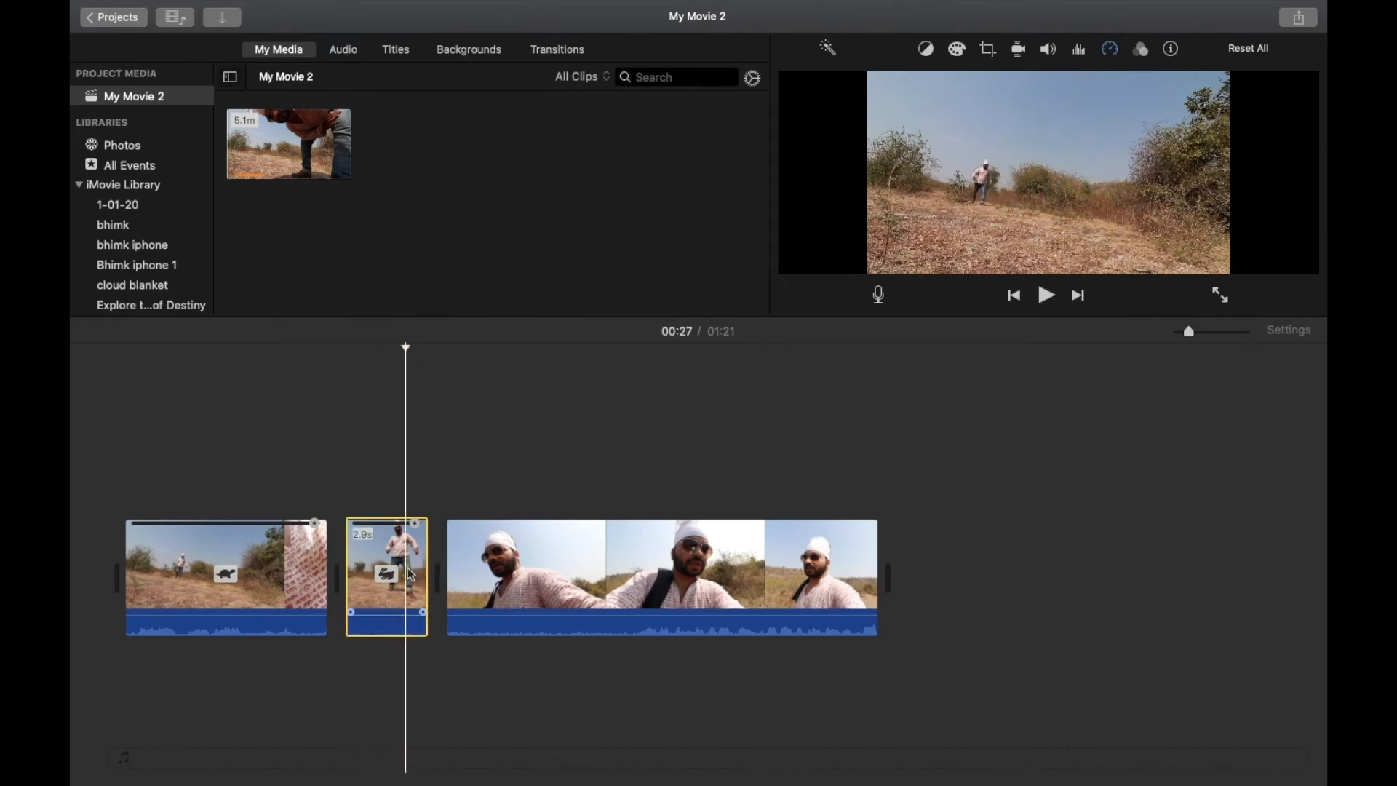
pyautogui.click(1109, 49)
pyautogui.click(961, 85)
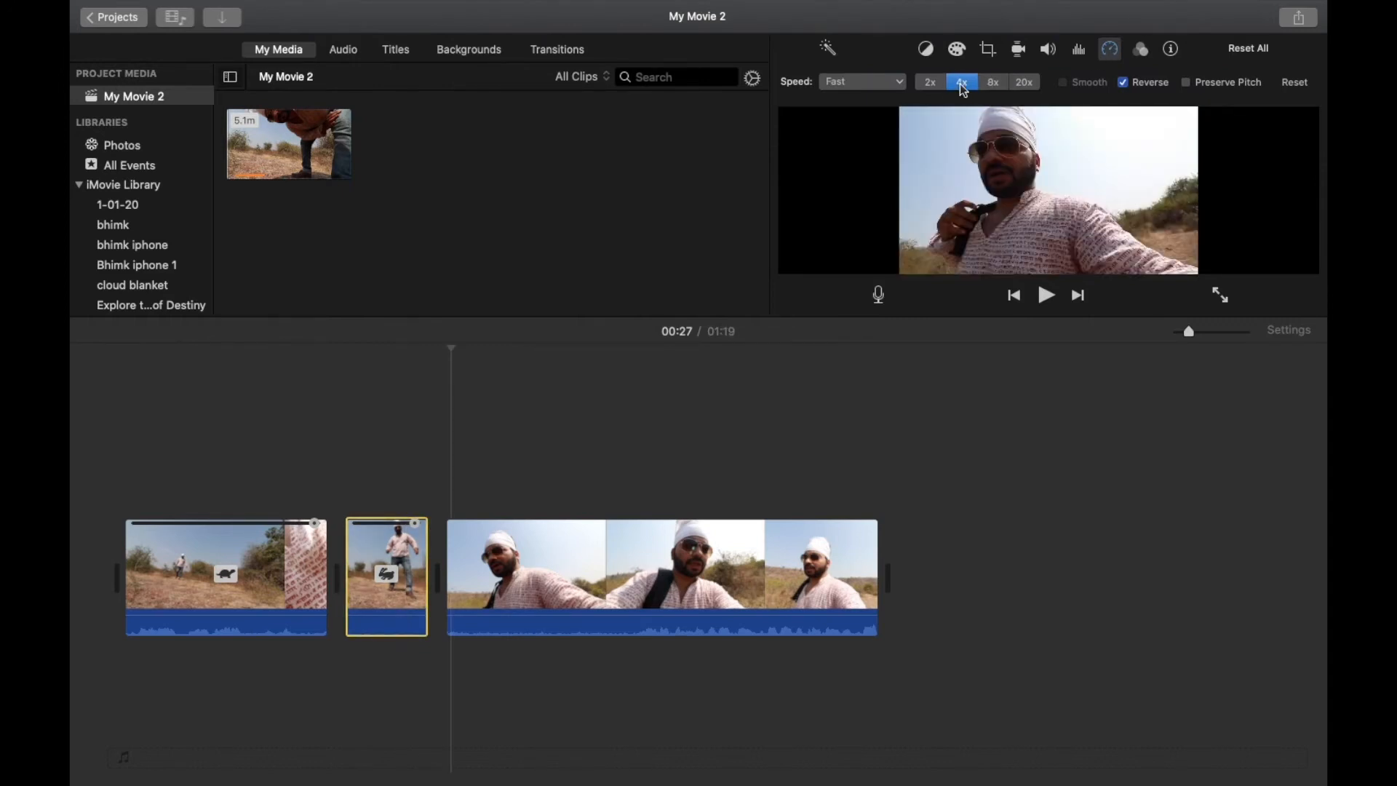
pyautogui.click(385, 557)
pyautogui.click(336, 549)
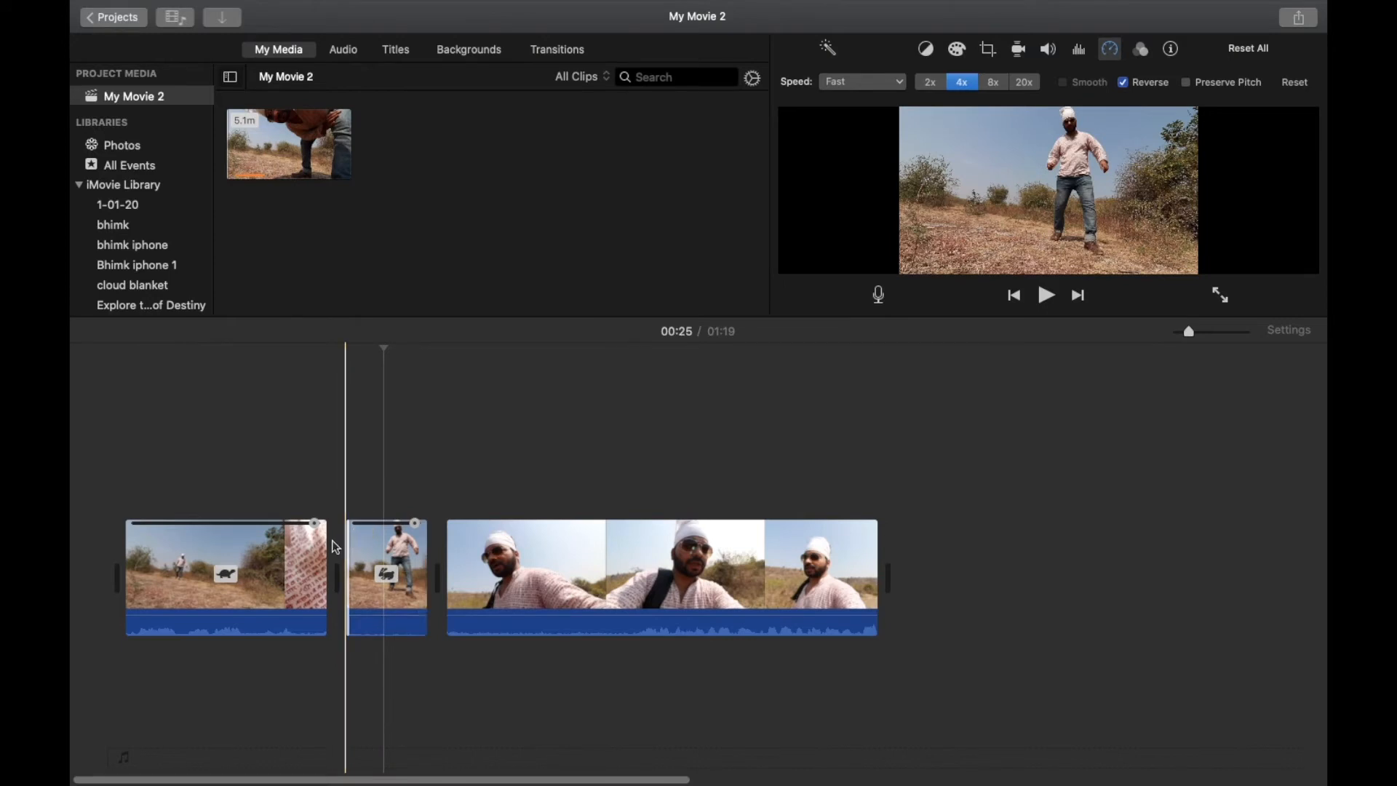
pyautogui.press('space')
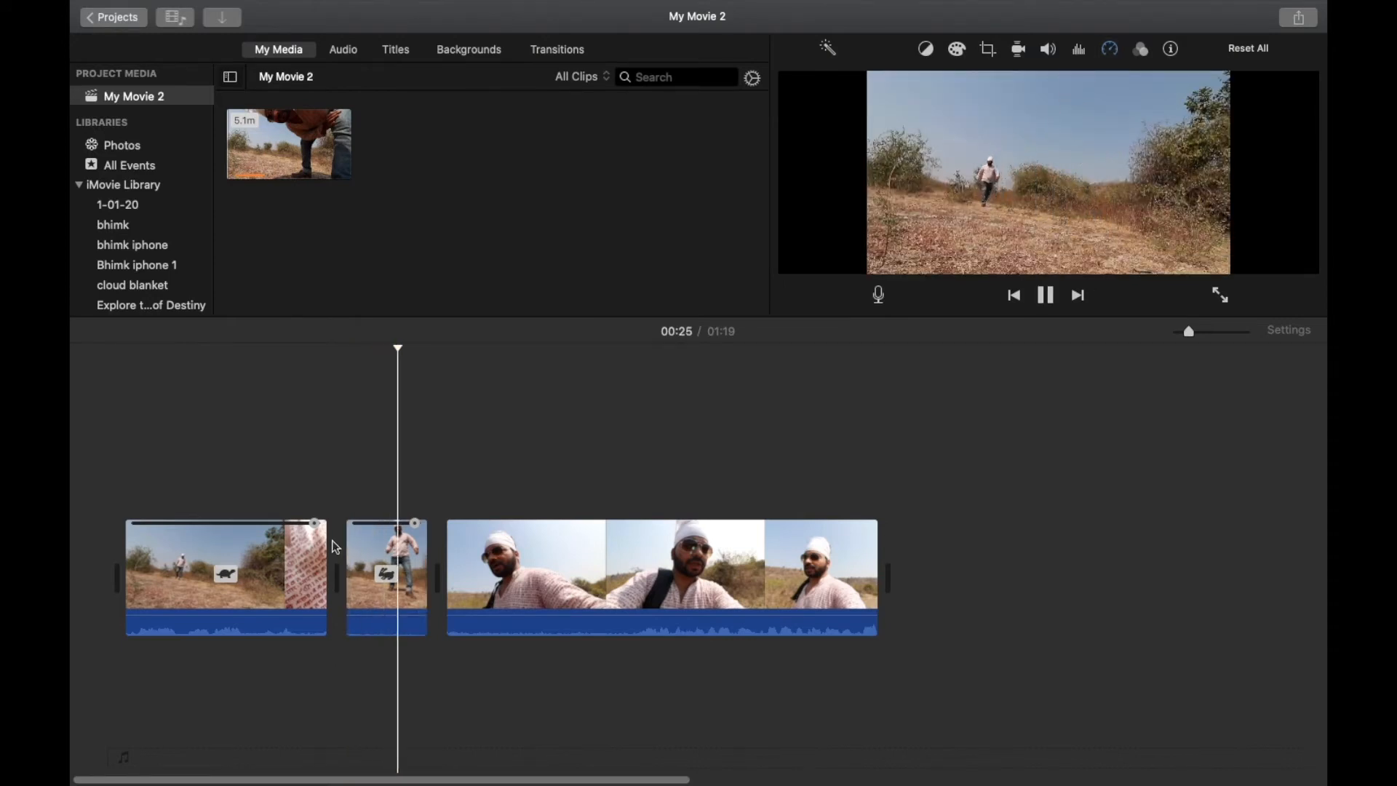
pyautogui.click(387, 562)
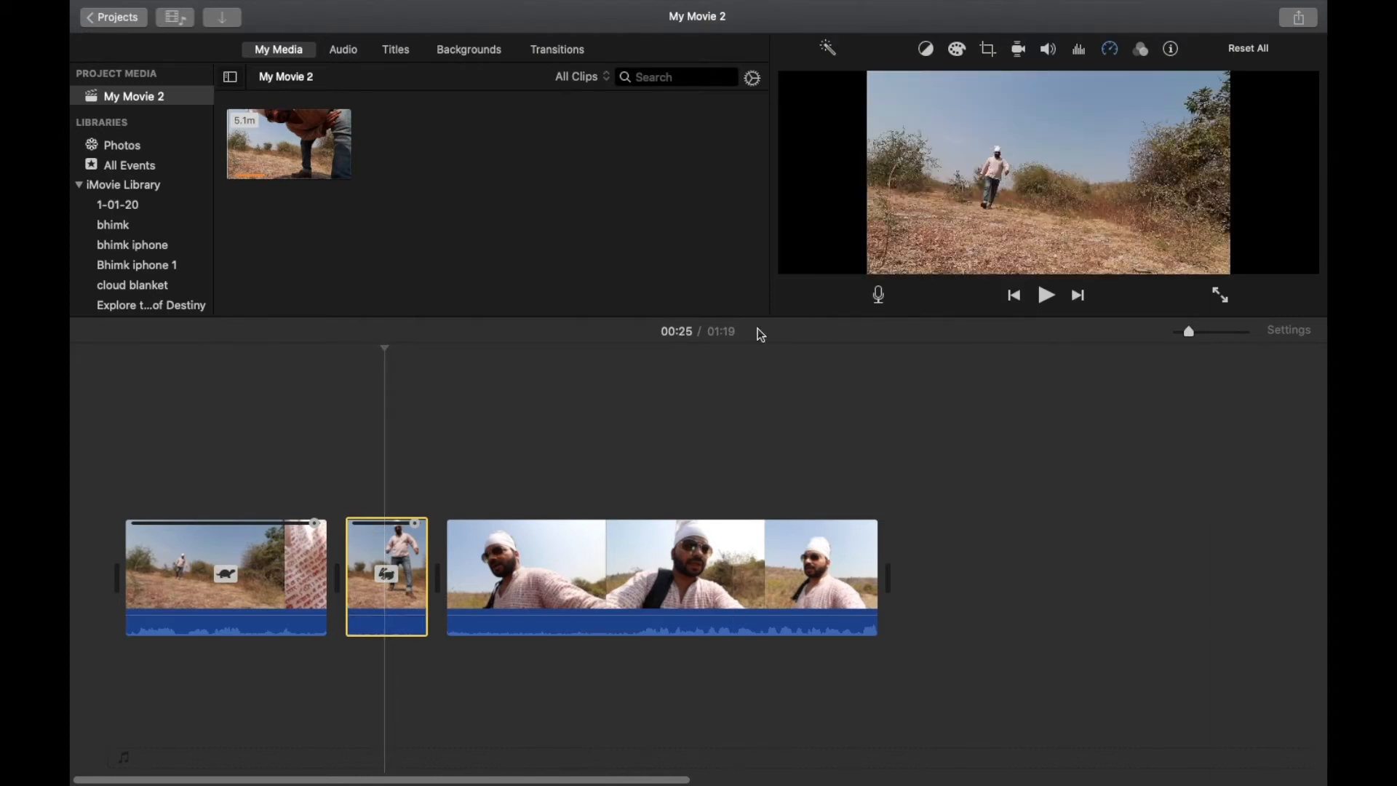
pyautogui.click(1109, 49)
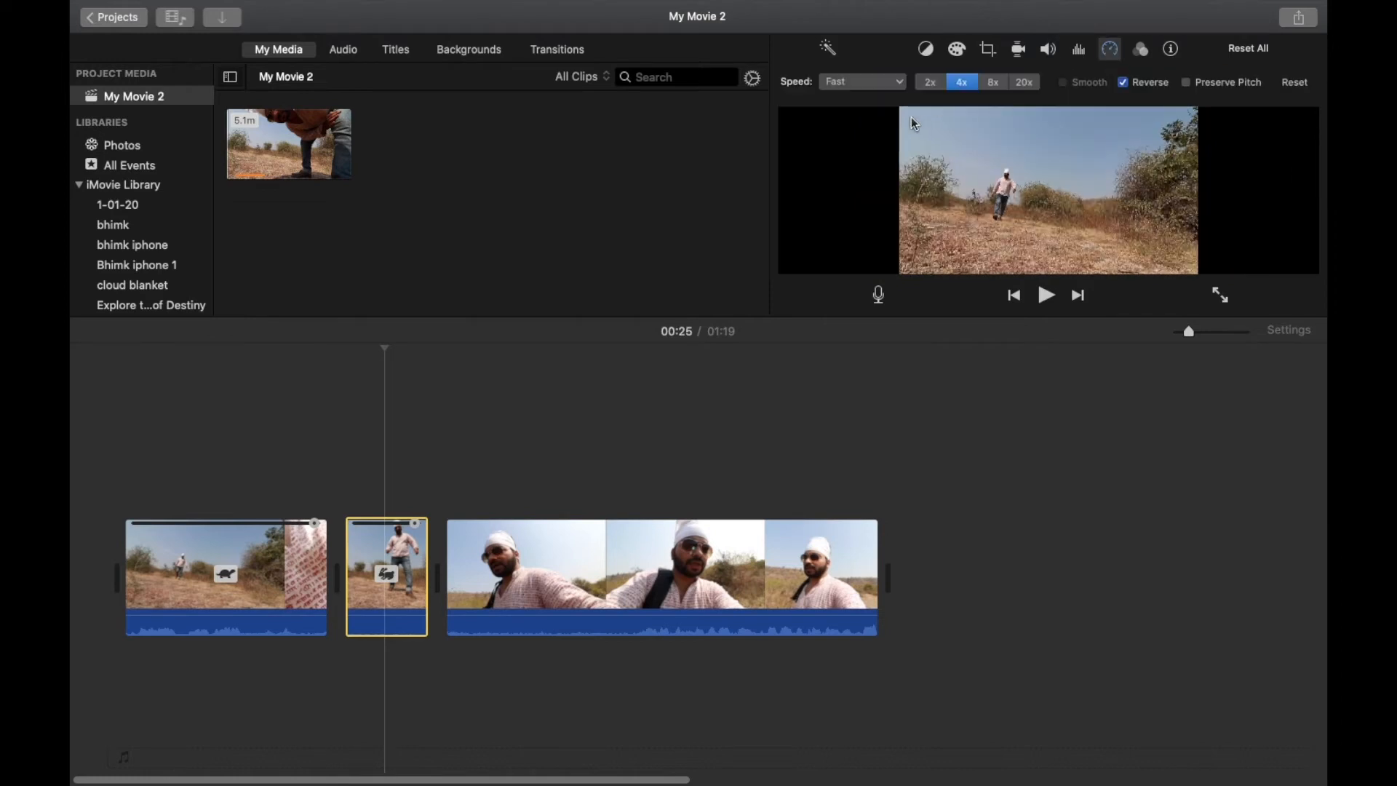
pyautogui.click(895, 82)
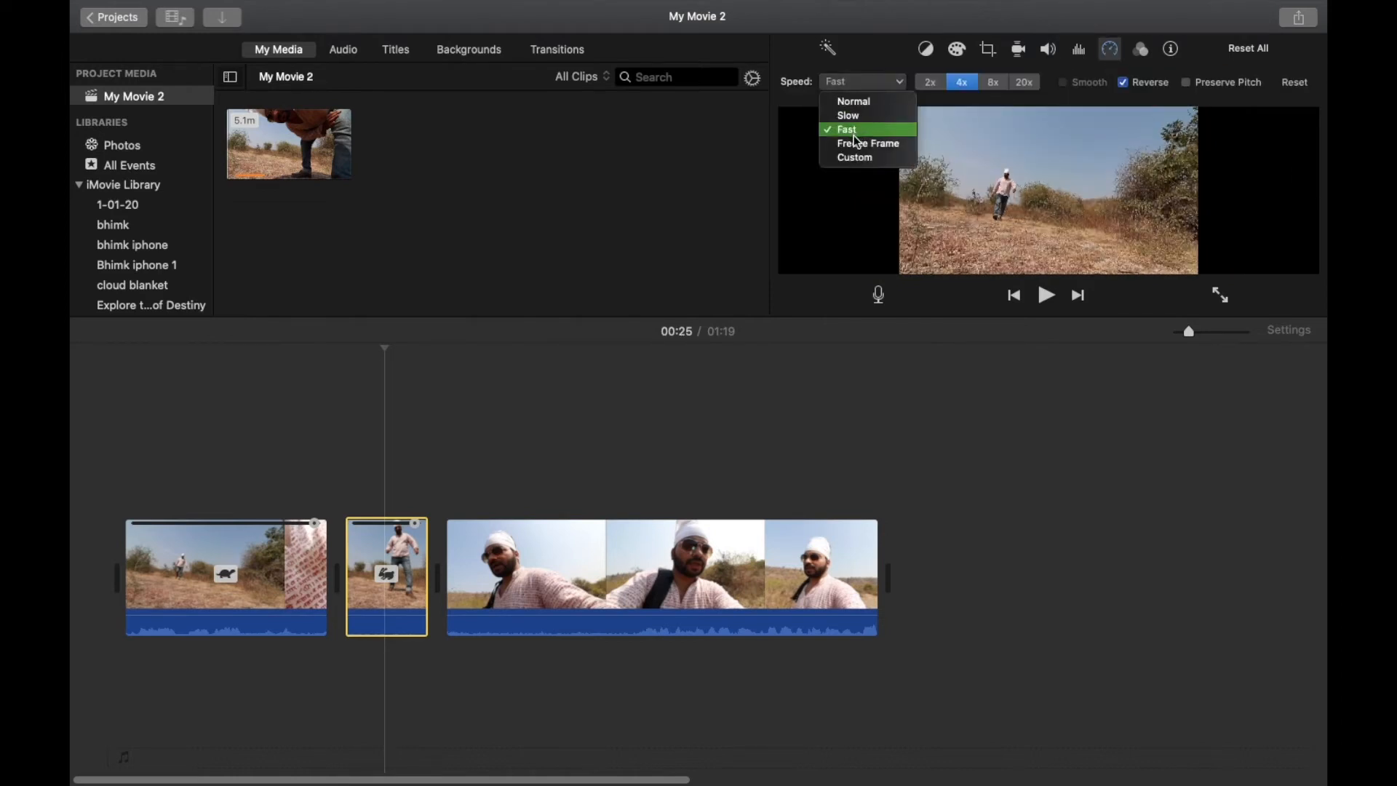
pyautogui.click(317, 503)
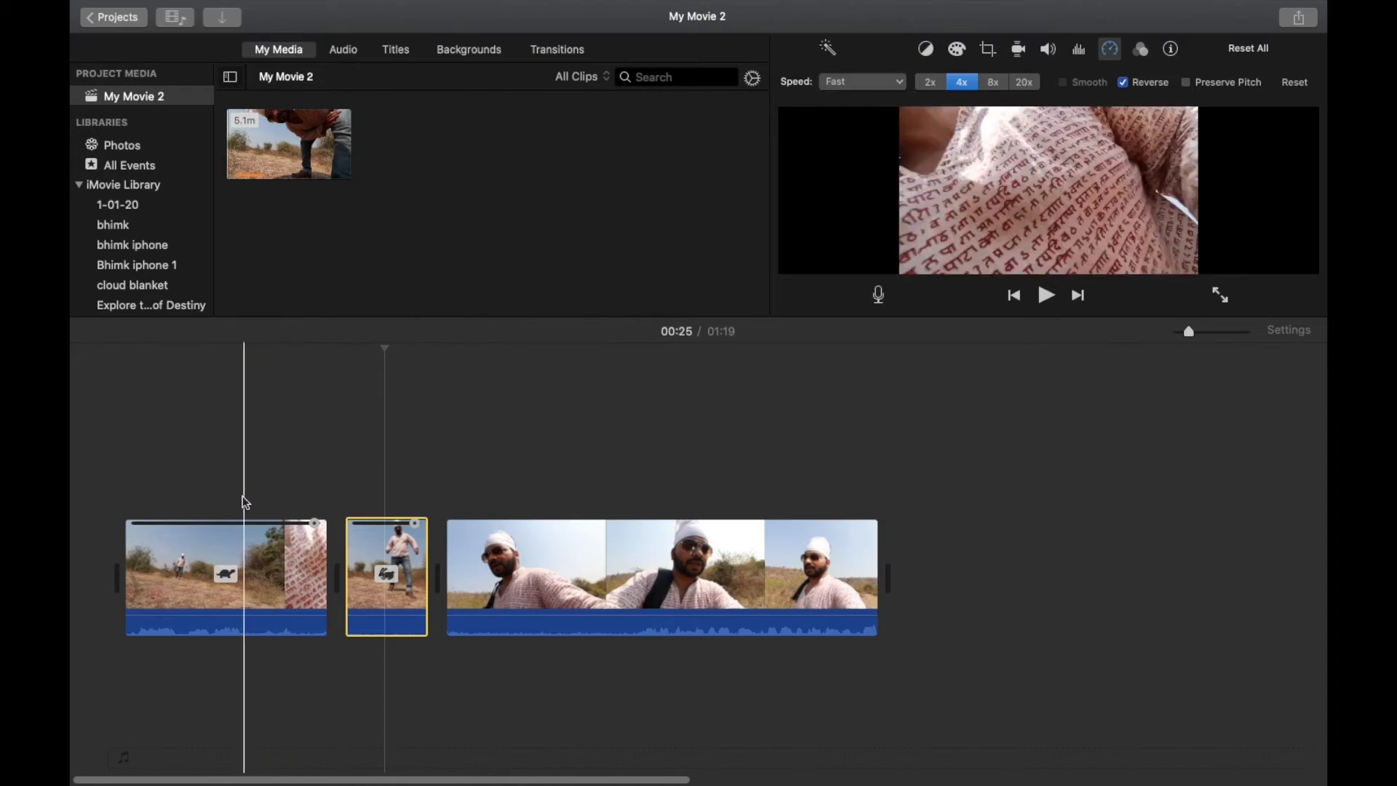
# Play the first clip briefly, then reset all adjustments on both the first and middle clips.
pyautogui.click(219, 500)
pyautogui.press('space')
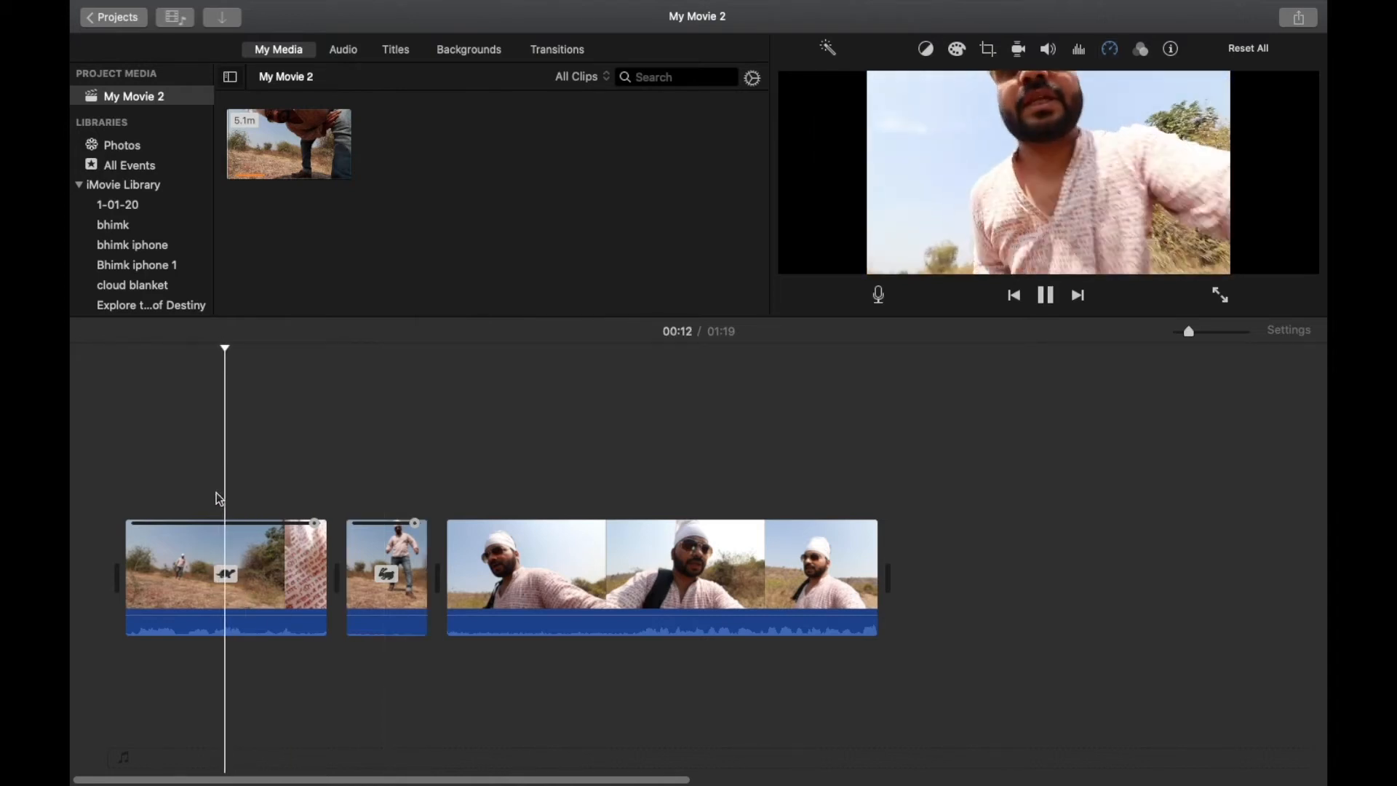
pyautogui.click(248, 567)
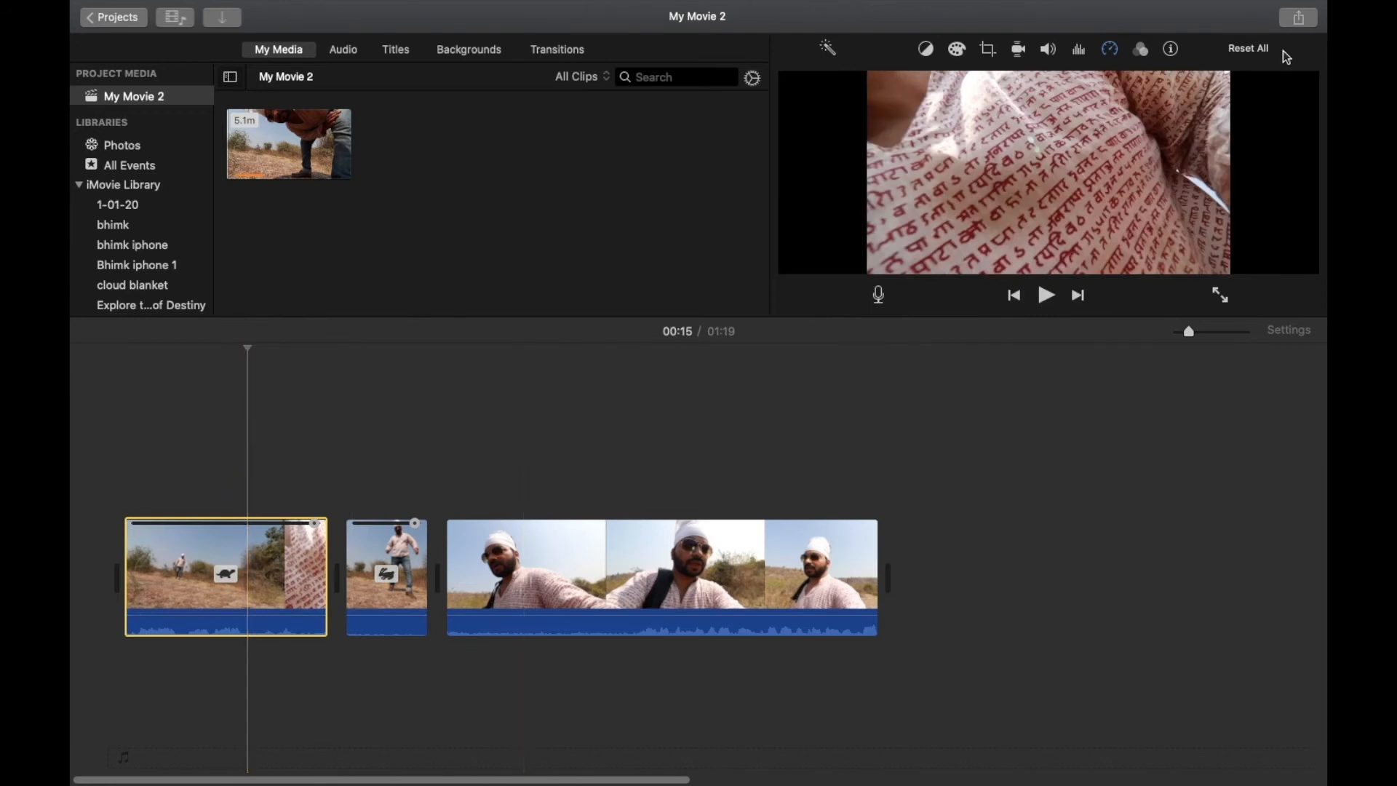
pyautogui.click(1249, 48)
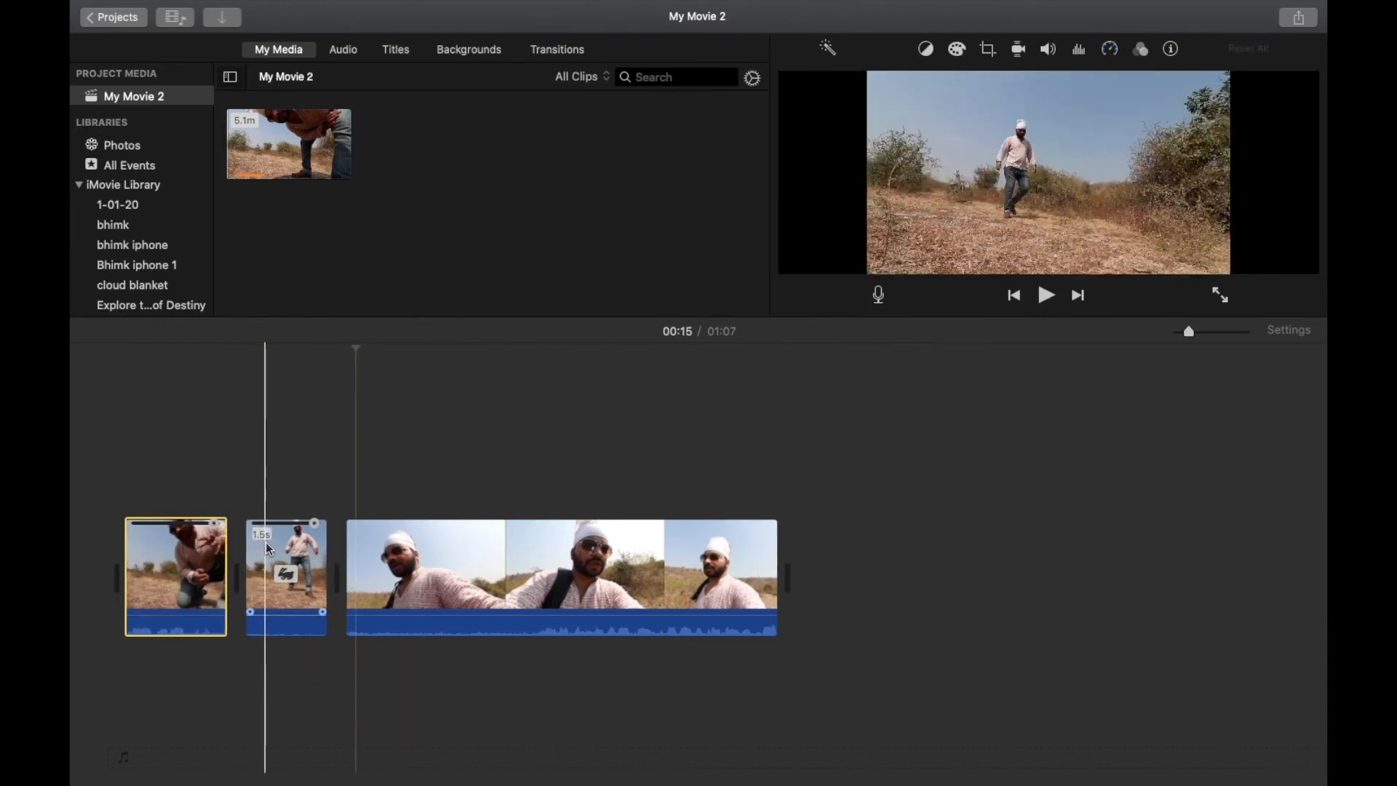
pyautogui.click(266, 575)
pyautogui.click(1237, 50)
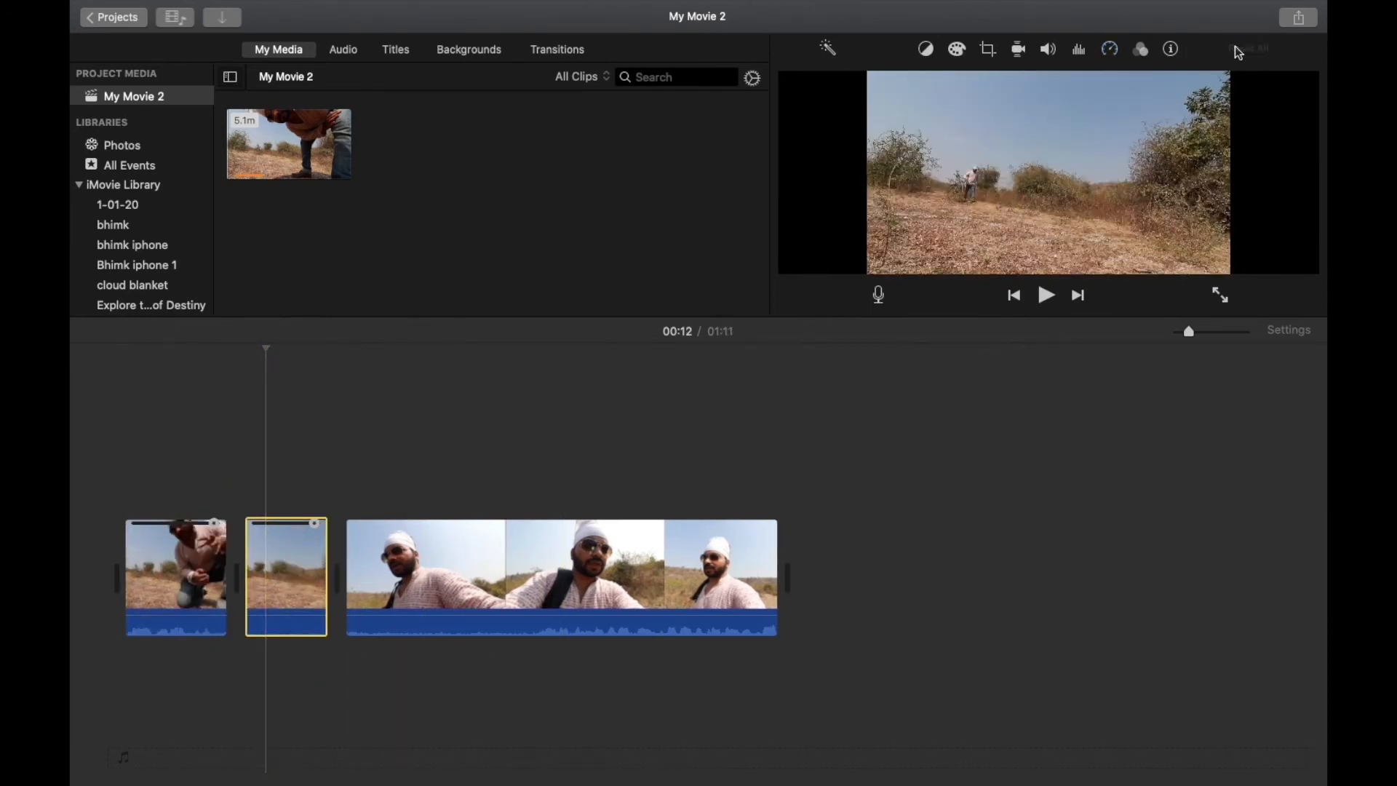
# Play the first clip to find a frame to hold, and add a freeze frame at about 00:04.
pyautogui.click(173, 504)
pyautogui.click(137, 505)
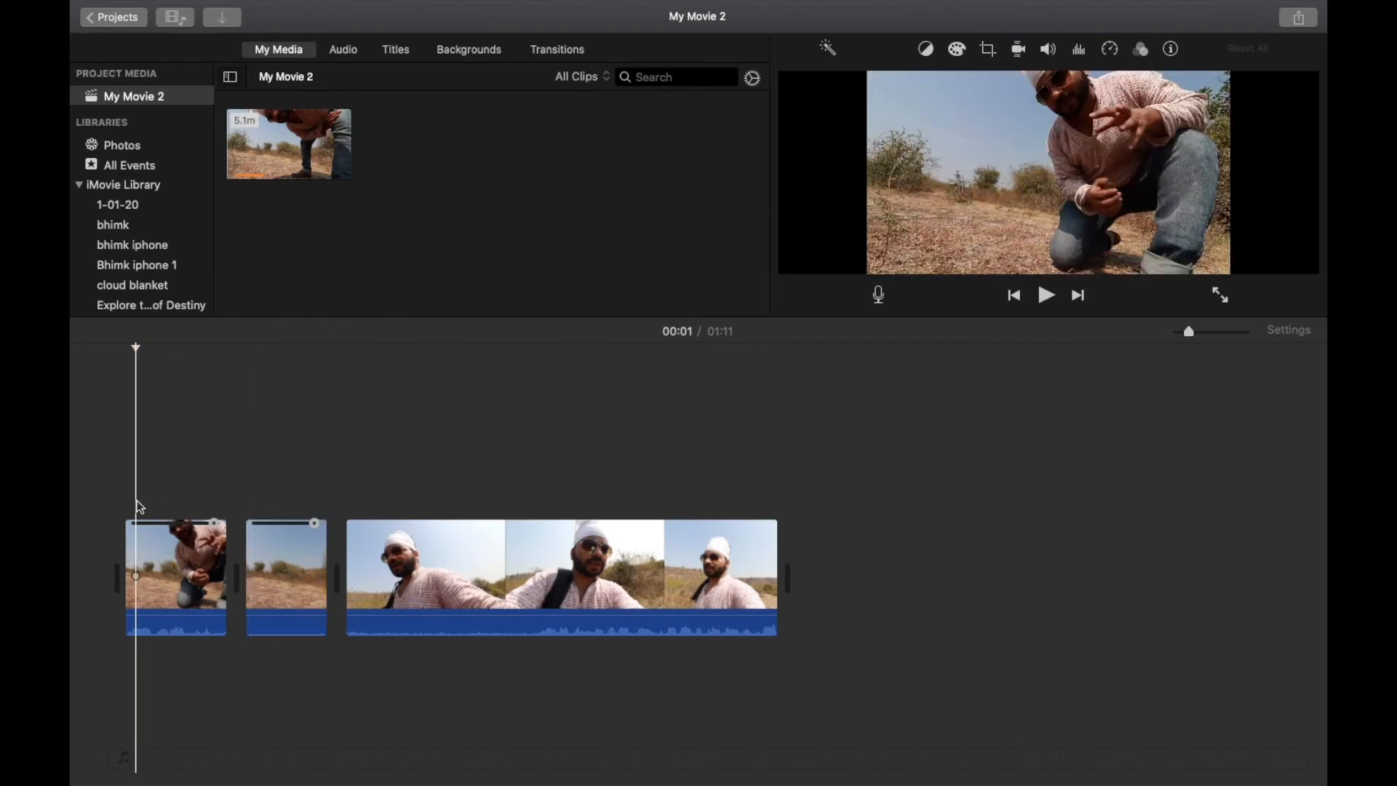
pyautogui.press('space')
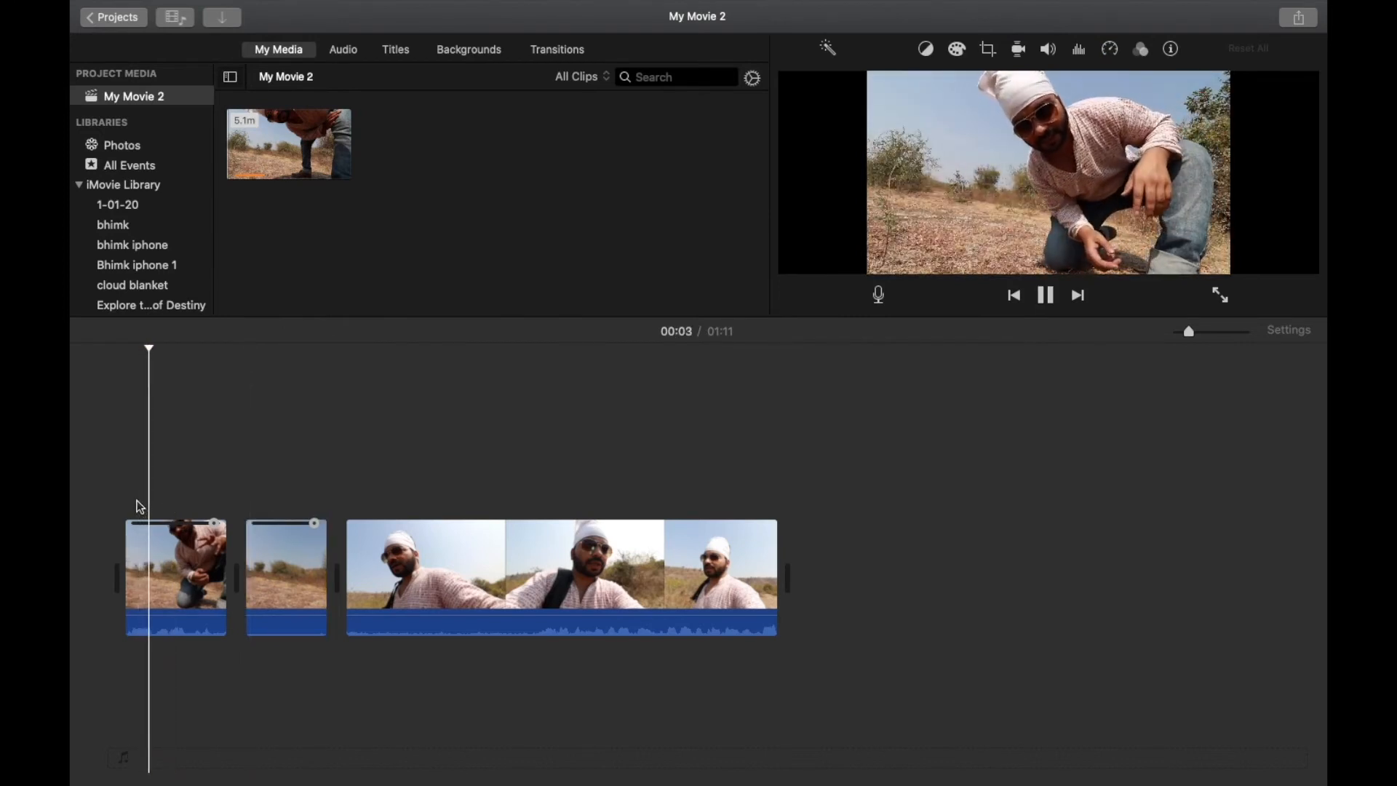
pyautogui.press('space')
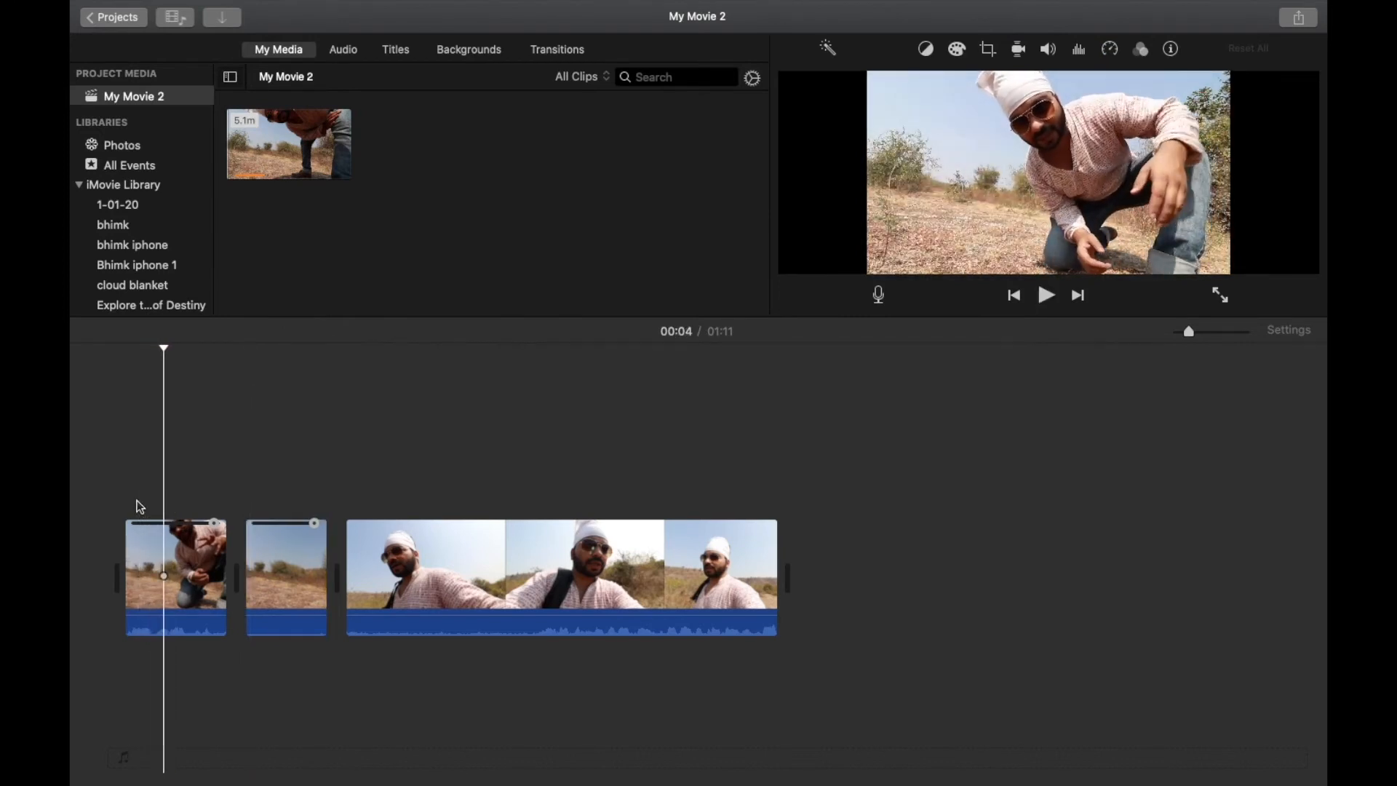
pyautogui.press('space')
pyautogui.press('space')
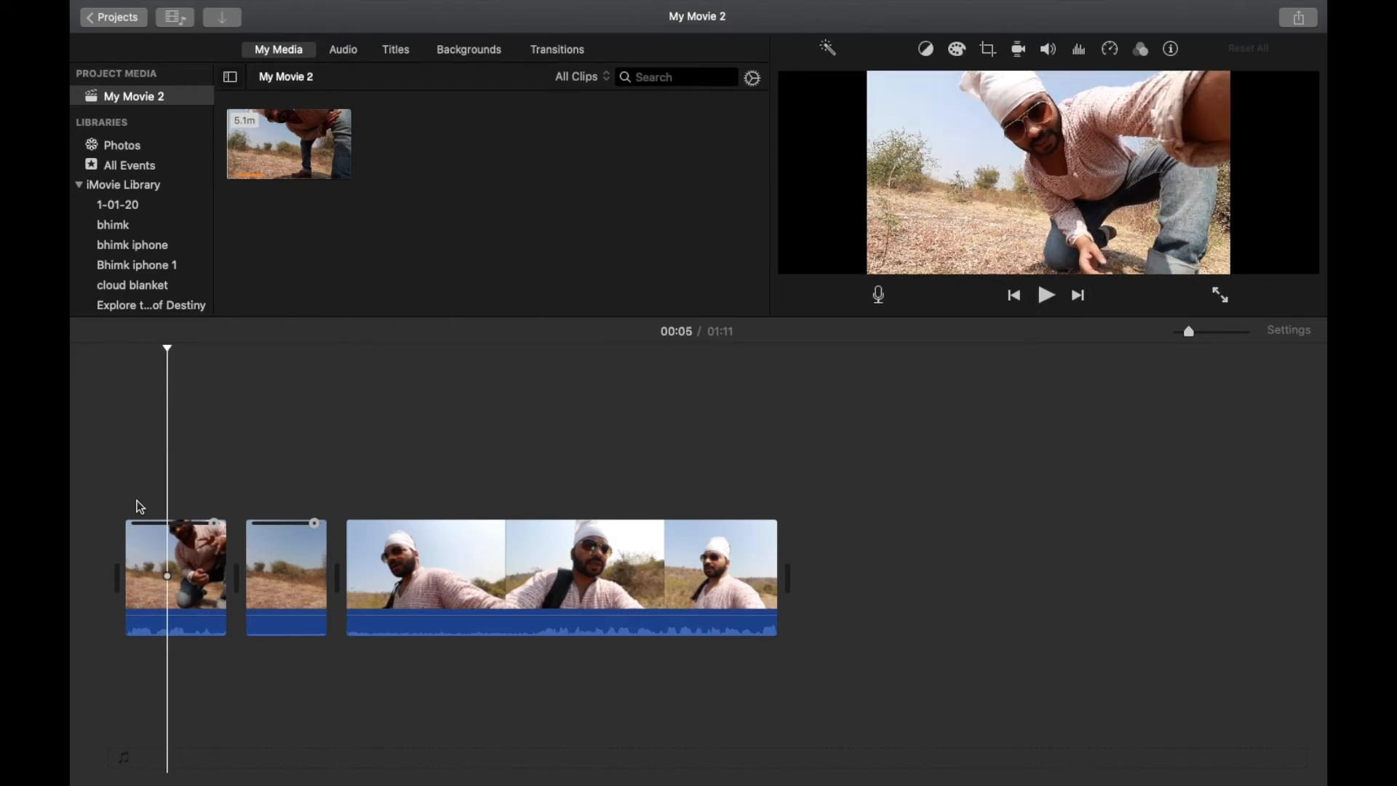
pyautogui.click(169, 565)
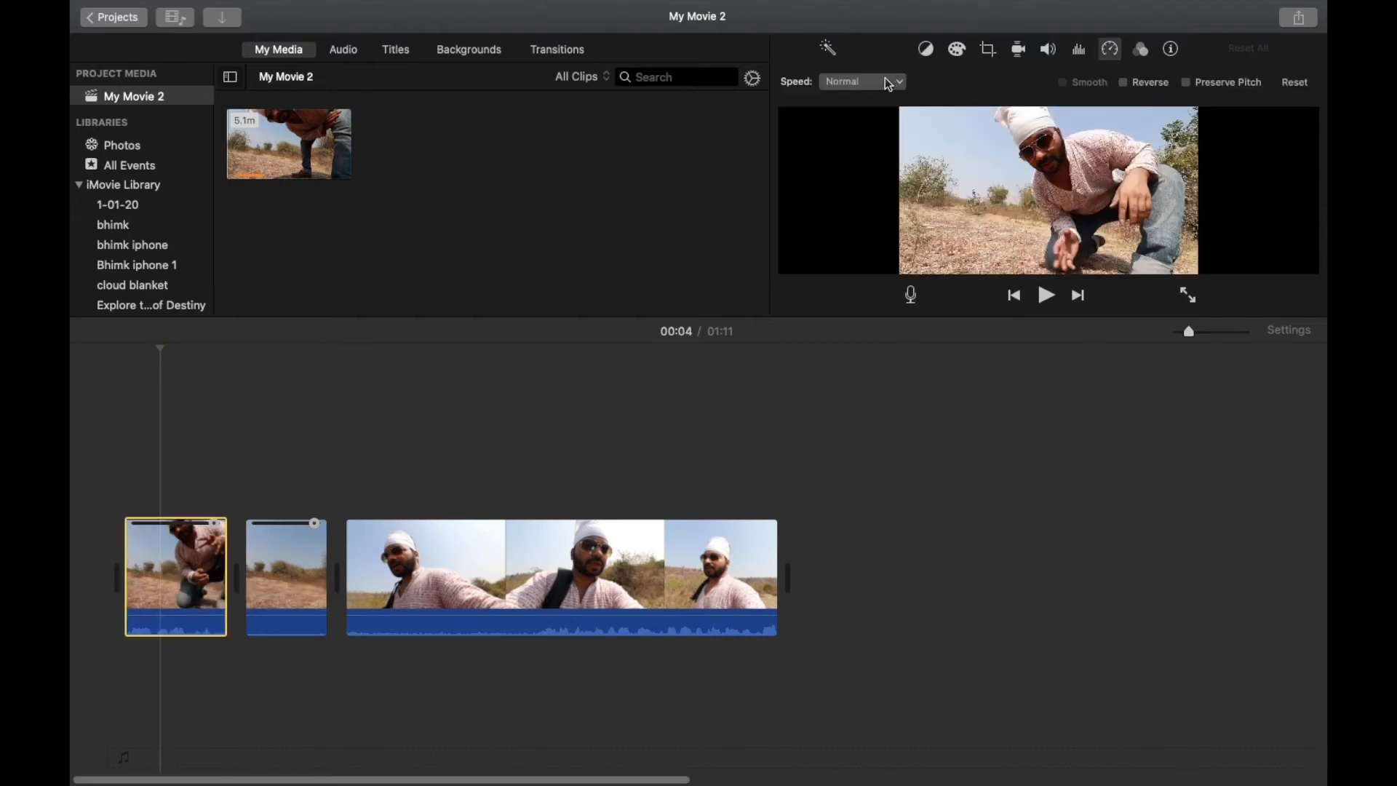
pyautogui.click(884, 81)
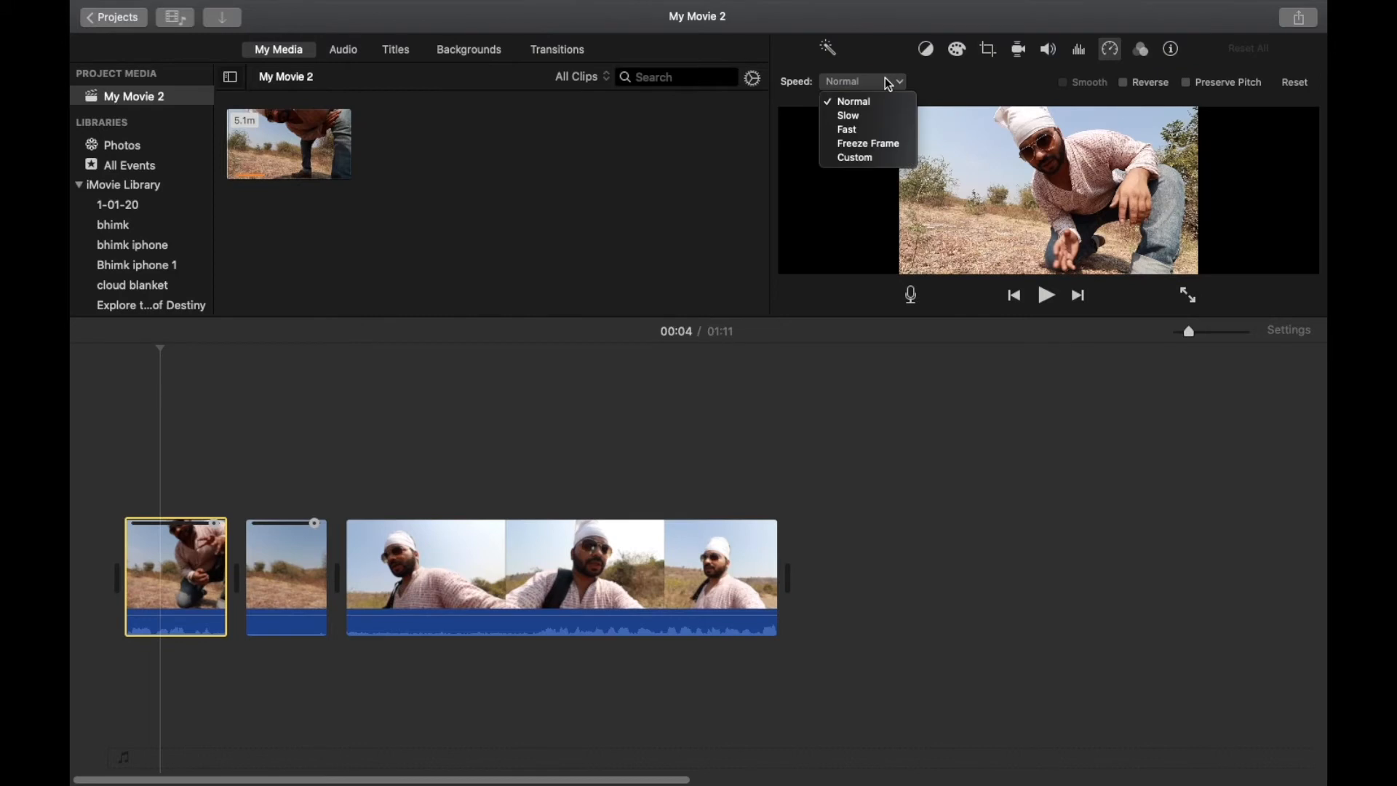
pyautogui.click(878, 146)
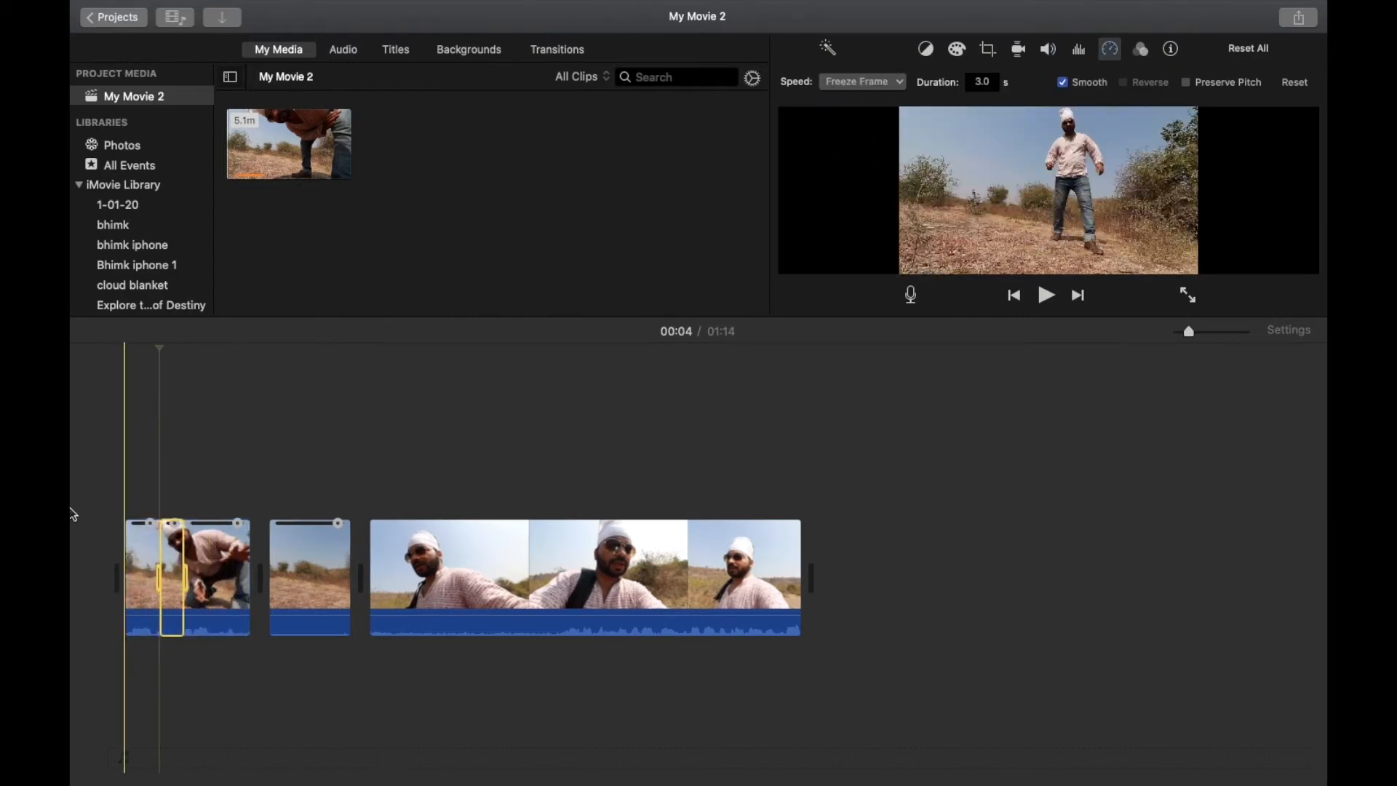
# Play the movie from its start through the freeze frame and examine the frozen section enlarged in the timeline.
pyautogui.click(92, 502)
pyautogui.press('space')
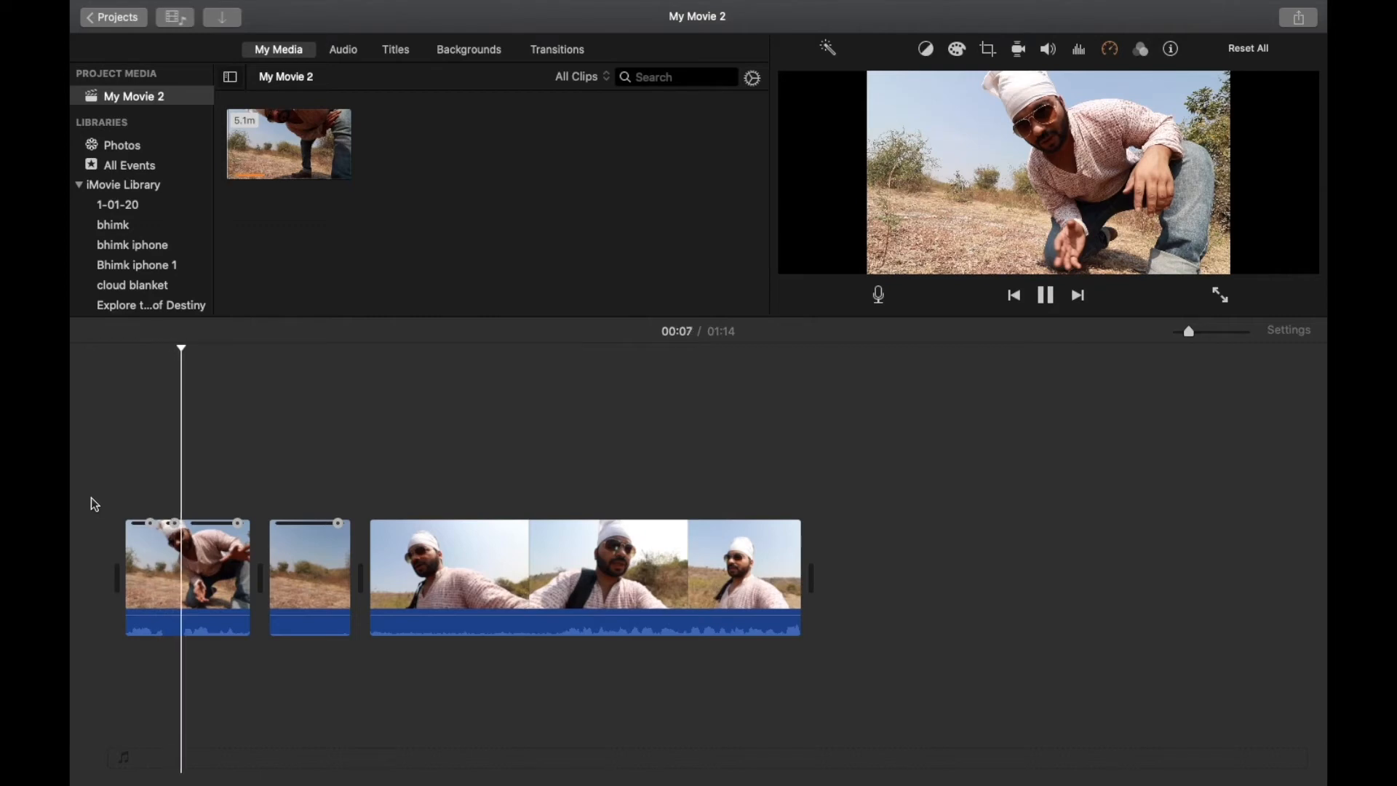
pyautogui.press('space')
pyautogui.press('super+plus')
pyautogui.press('super+plus')
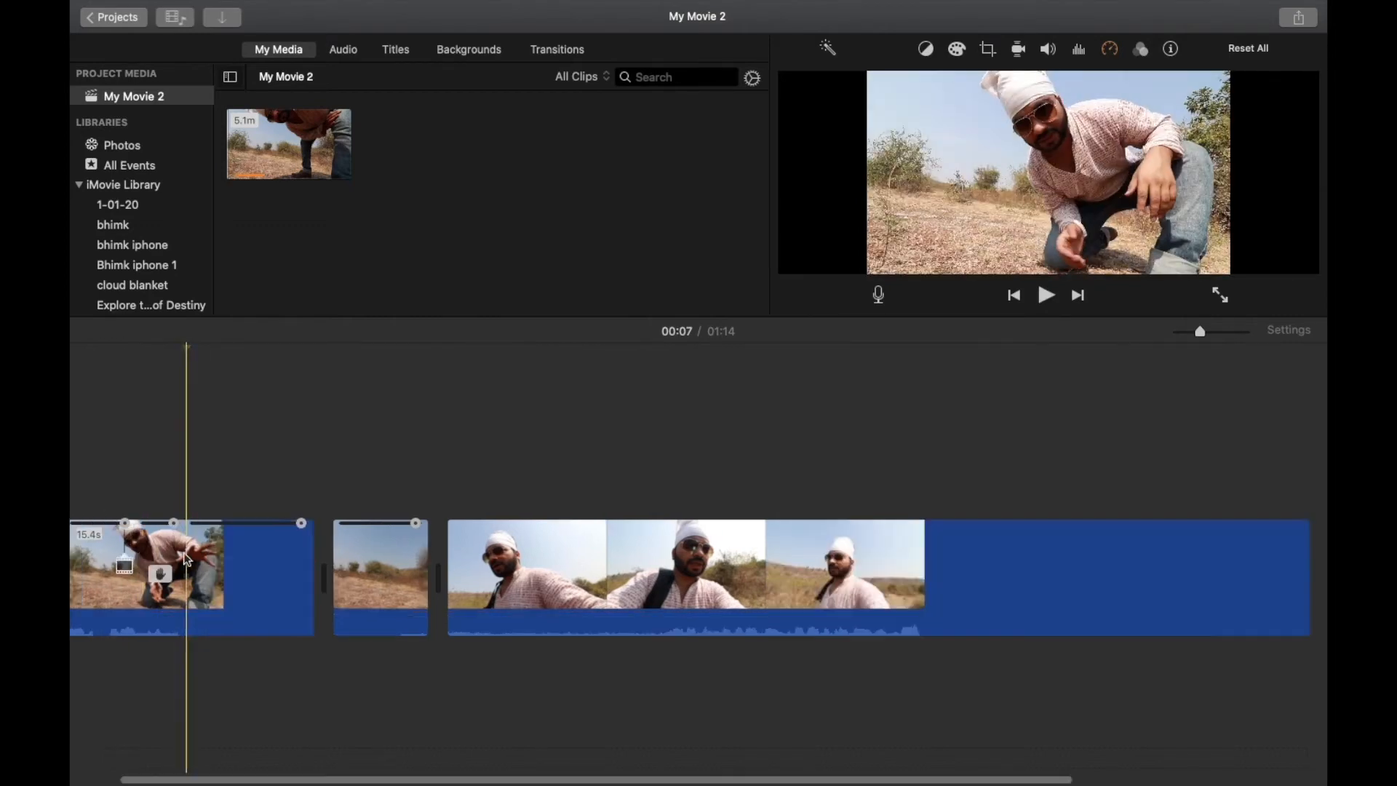
pyautogui.hscroll(-2, 217, 559)
pyautogui.hscroll(-2, 219, 557)
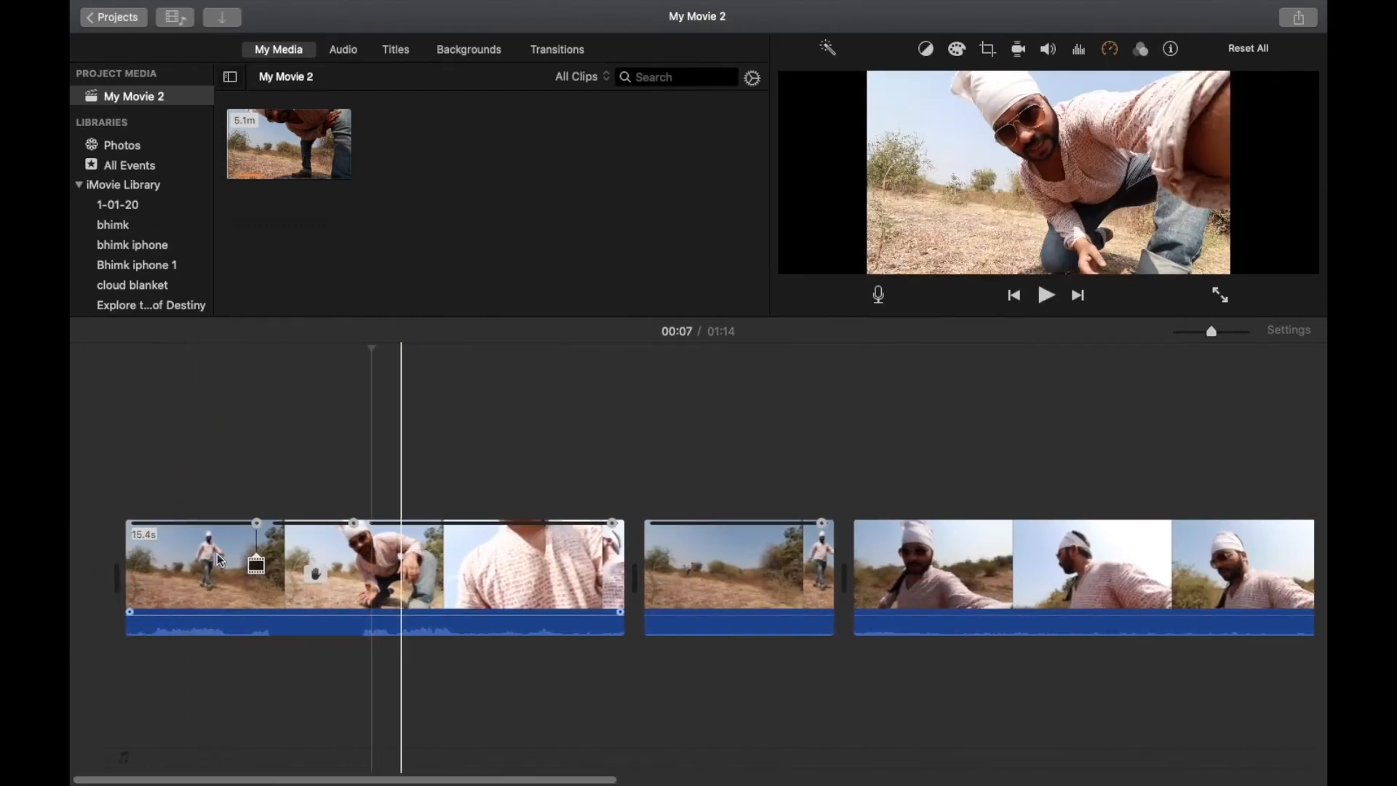
pyautogui.hotkey('alt', 'f')
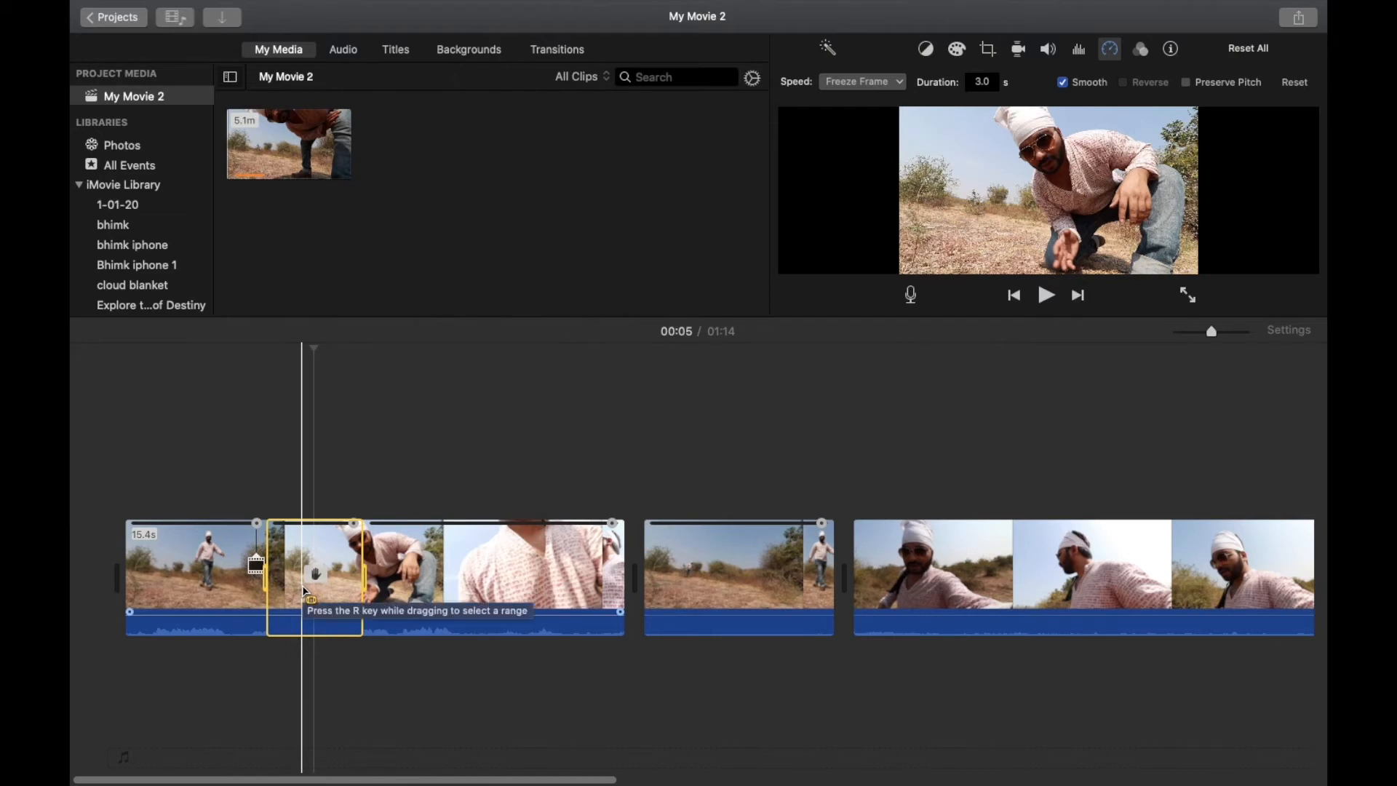
# Add a Reveal title above the freeze frame with the text "freezed".
pyautogui.click(400, 51)
pyautogui.moveTo(535, 173); pyautogui.dragTo(269, 477)
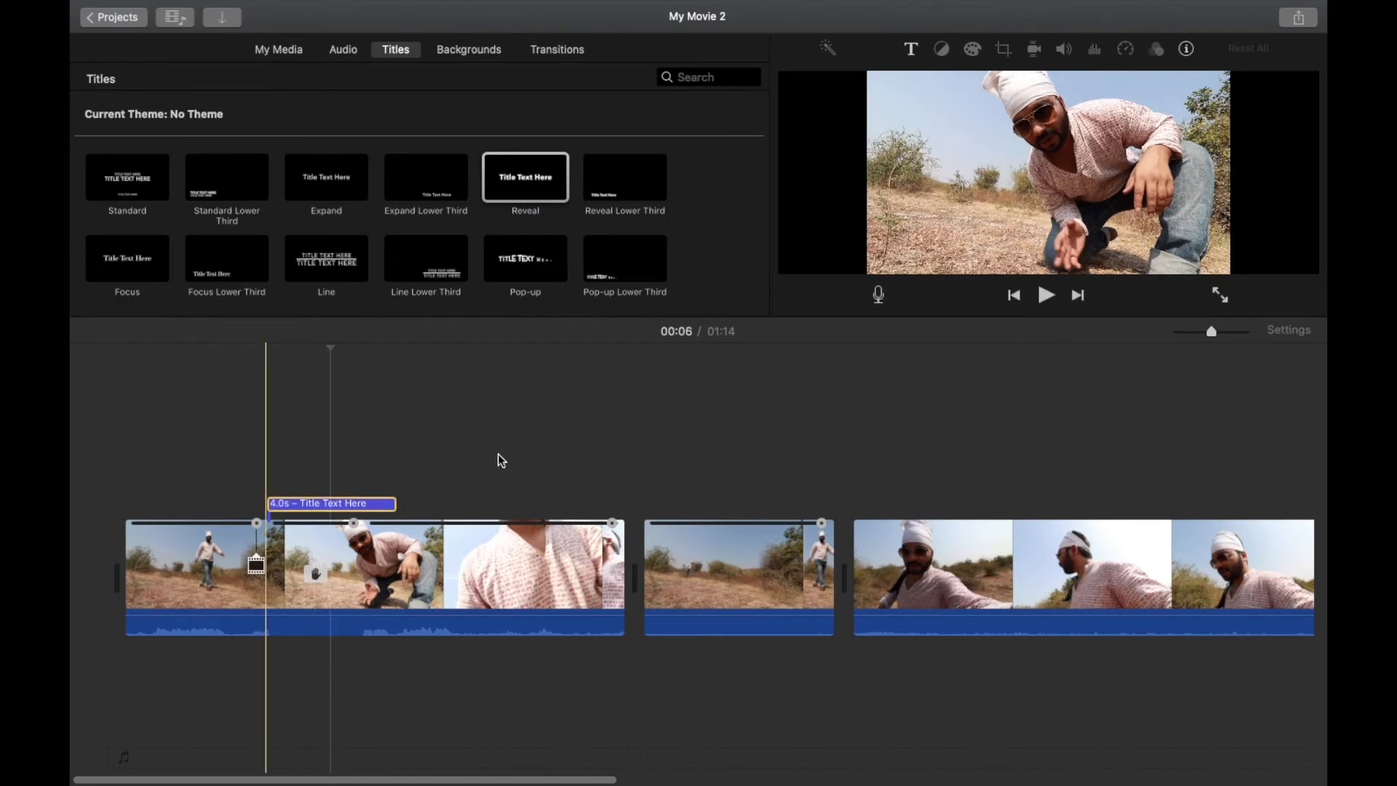
pyautogui.press('BackSpace')
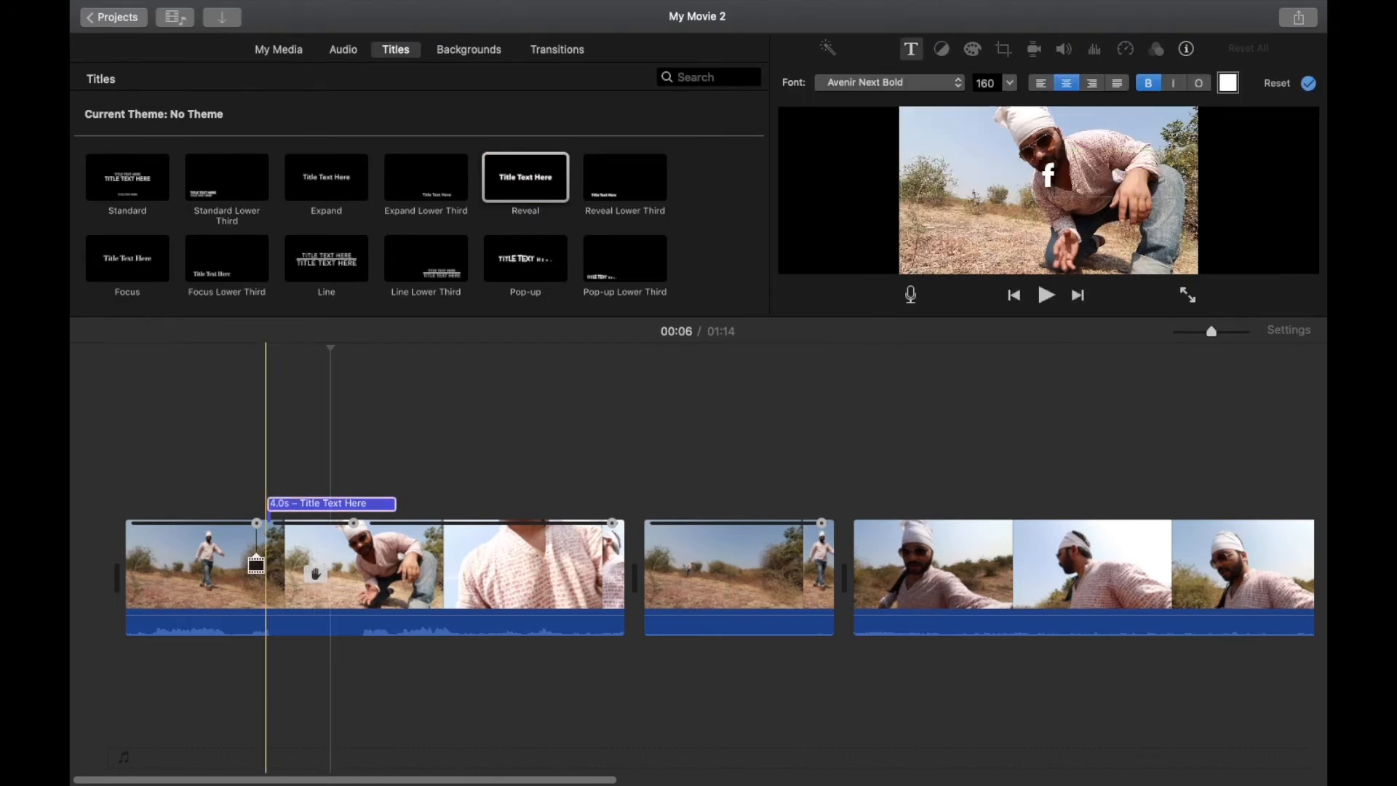
pyautogui.write('freezed')
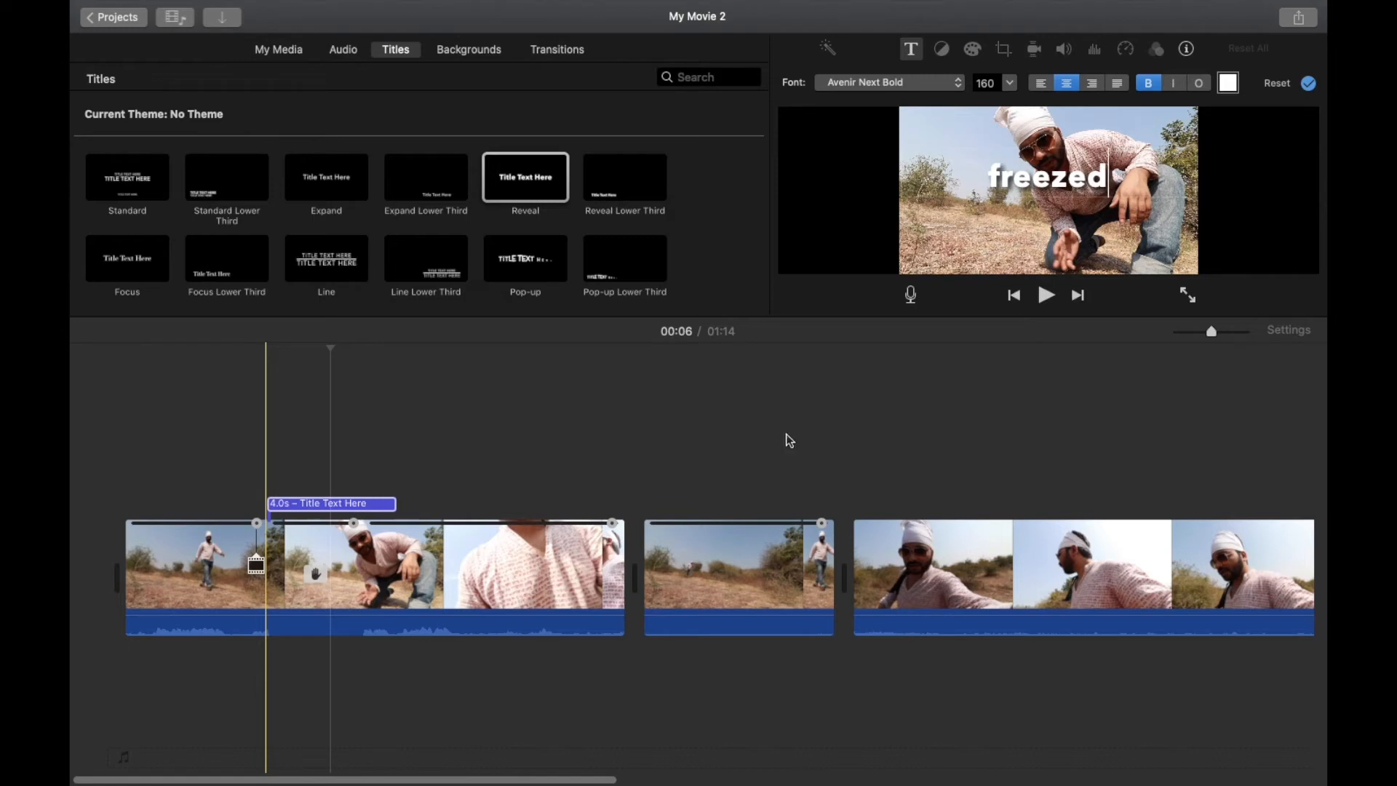
pyautogui.click(1311, 86)
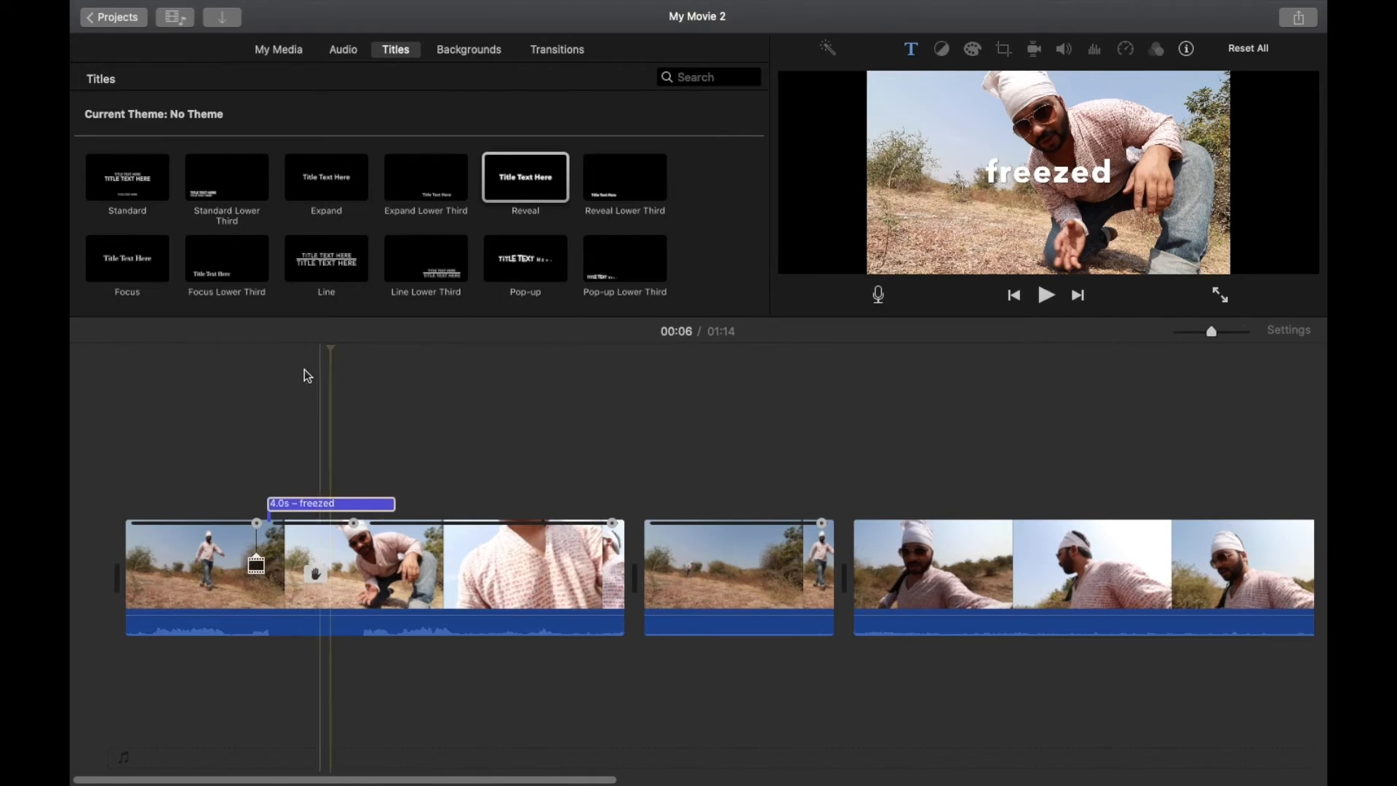
# Play back the first clip through the titled freeze frame.
pyautogui.click(204, 403)
pyautogui.press('space')
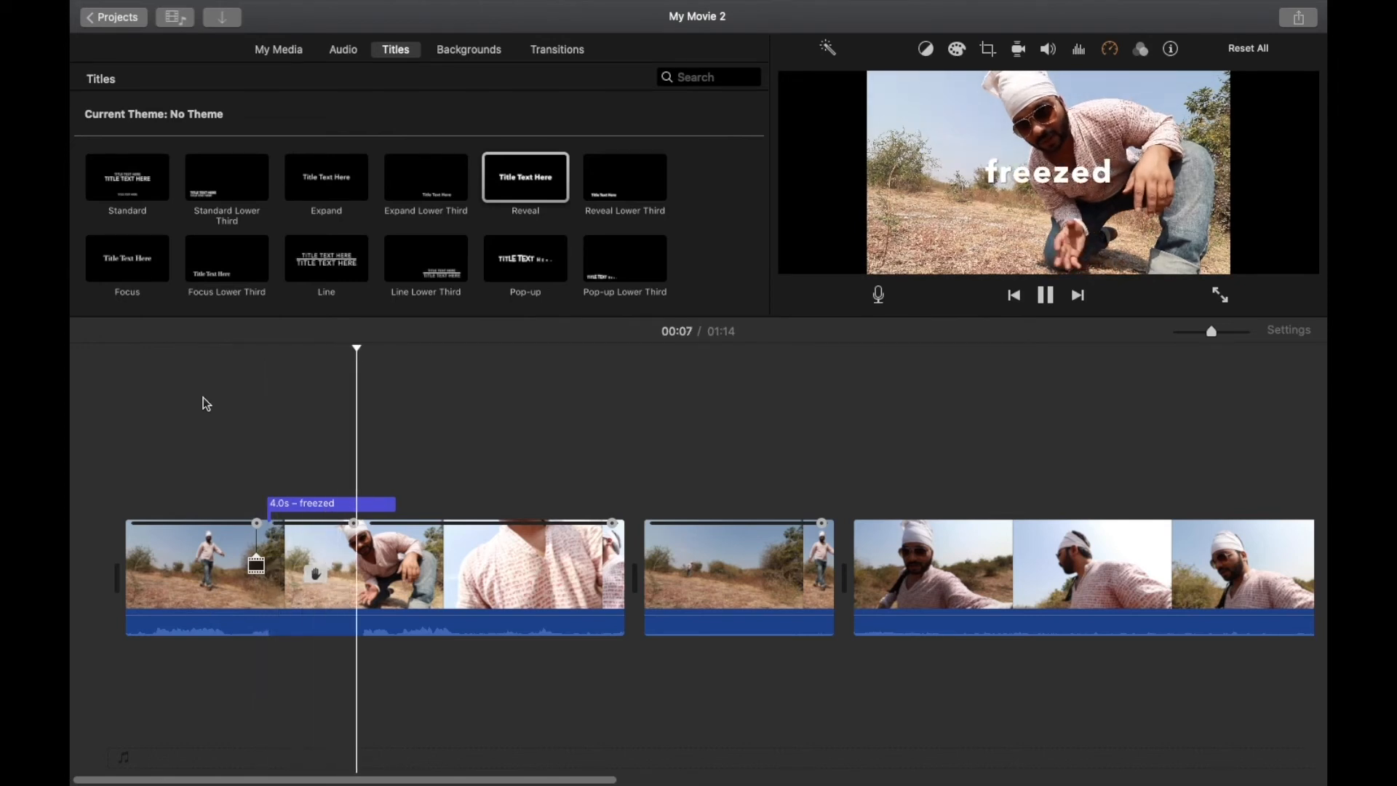
pyautogui.press('space')
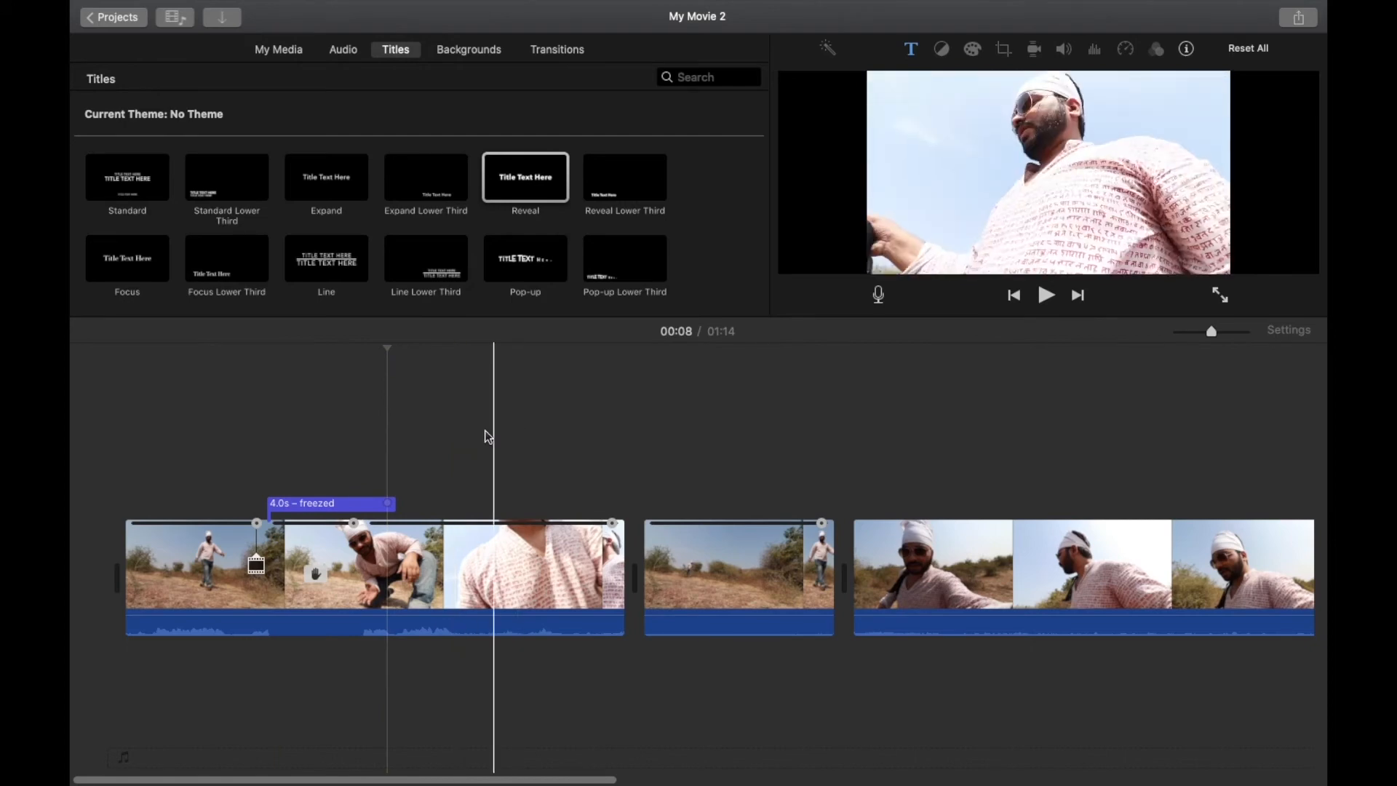
# Review the available speed options for the first clip and open its clip filter and audio effect settings.
pyautogui.click(374, 580)
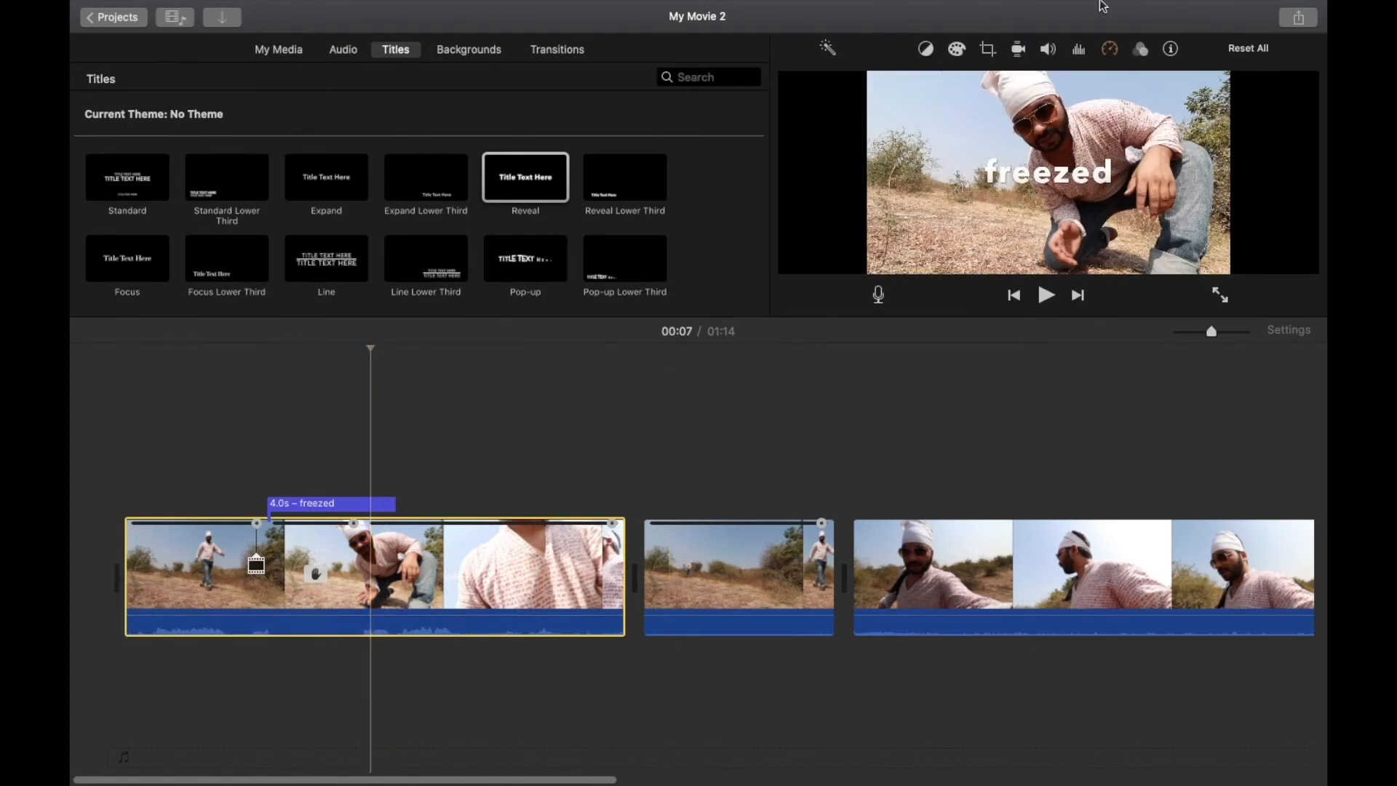
pyautogui.click(1111, 51)
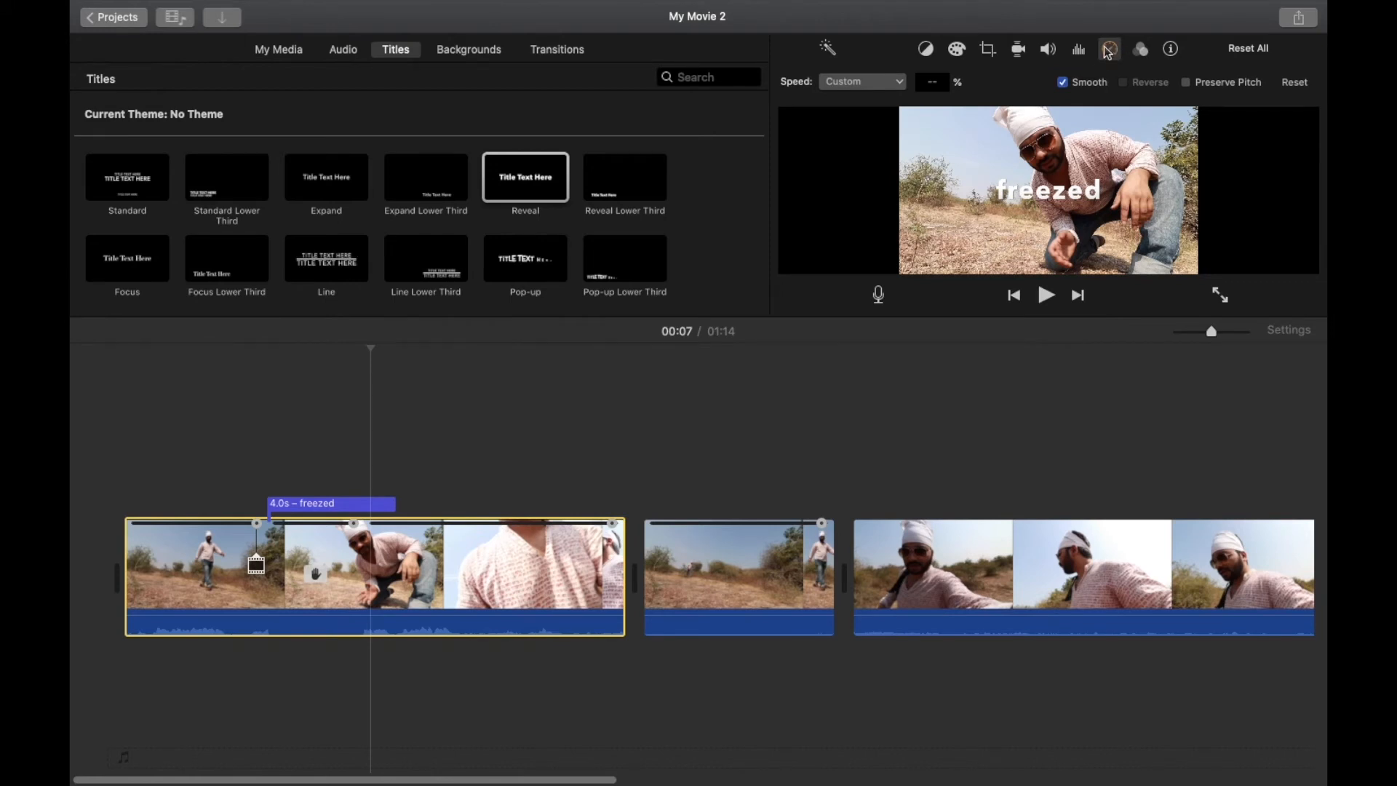
pyautogui.click(889, 80)
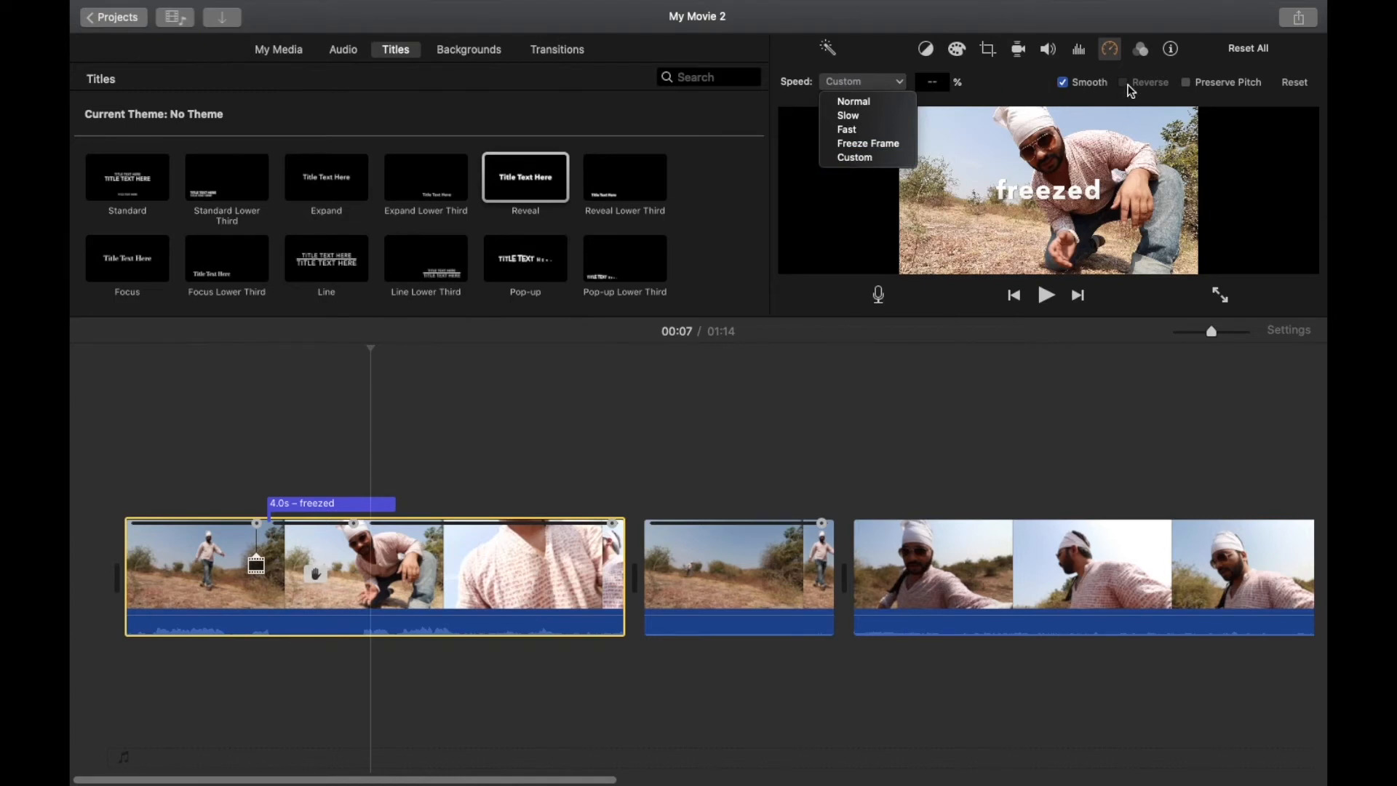
pyautogui.click(1220, 94)
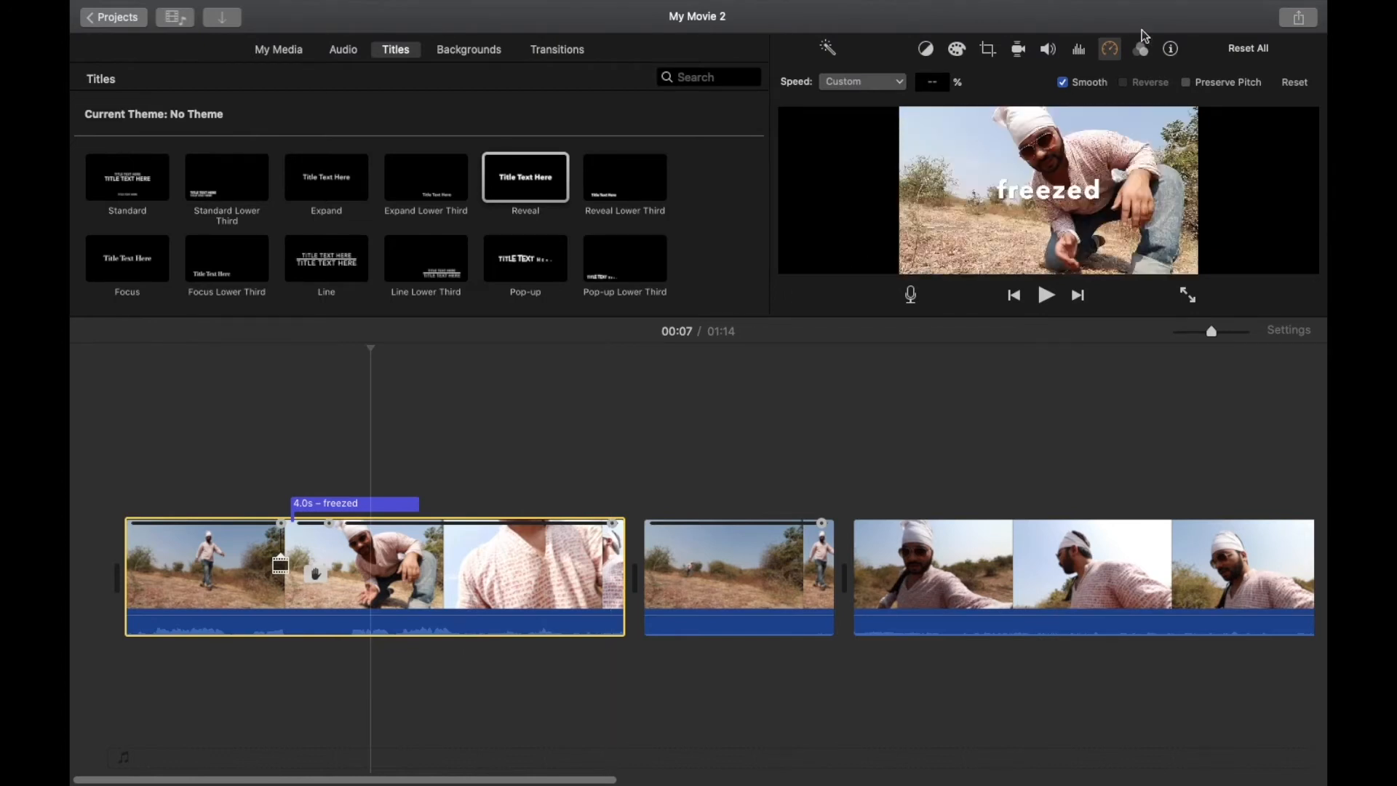
pyautogui.click(1143, 51)
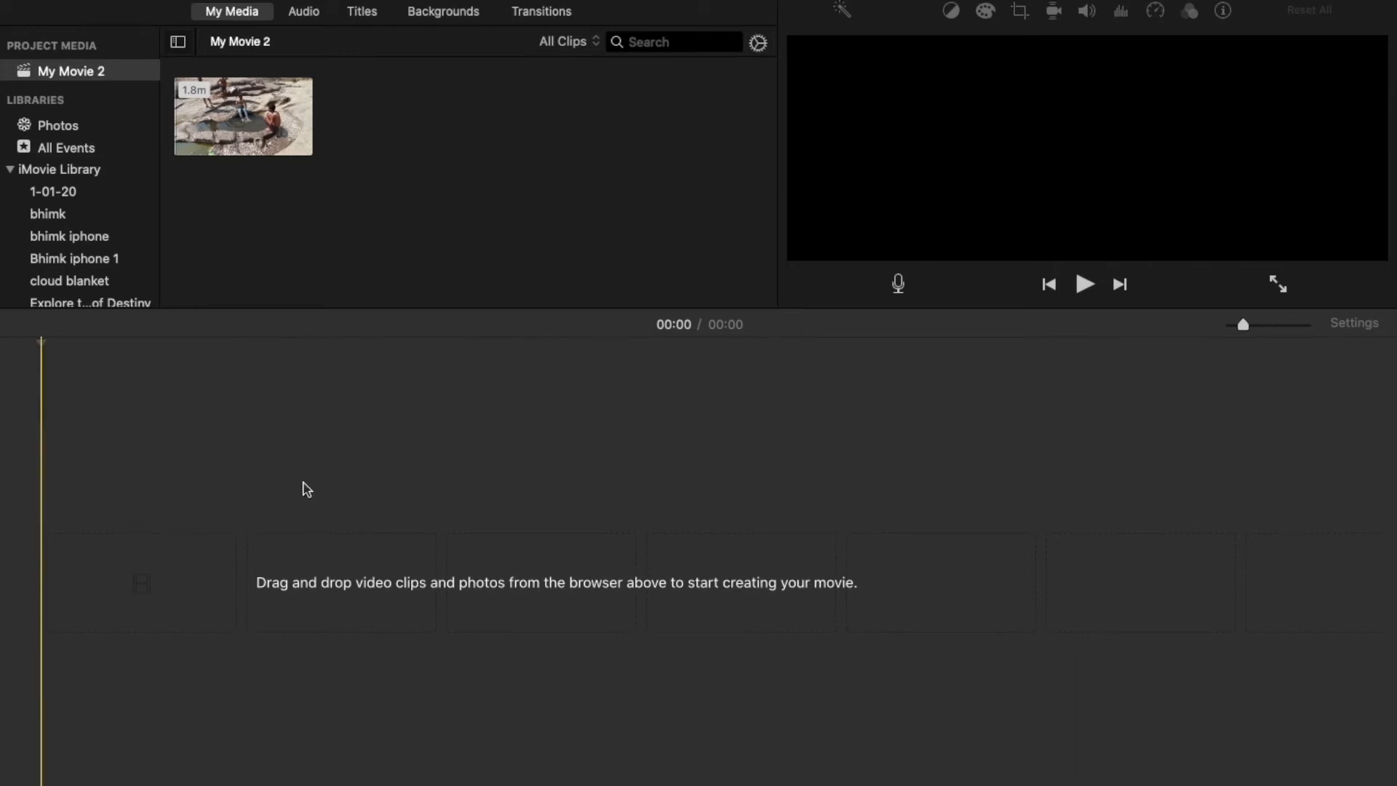
# Add the entire 1.8-minute rock pool clip to the empty movie timeline.
pyautogui.click(245, 142)
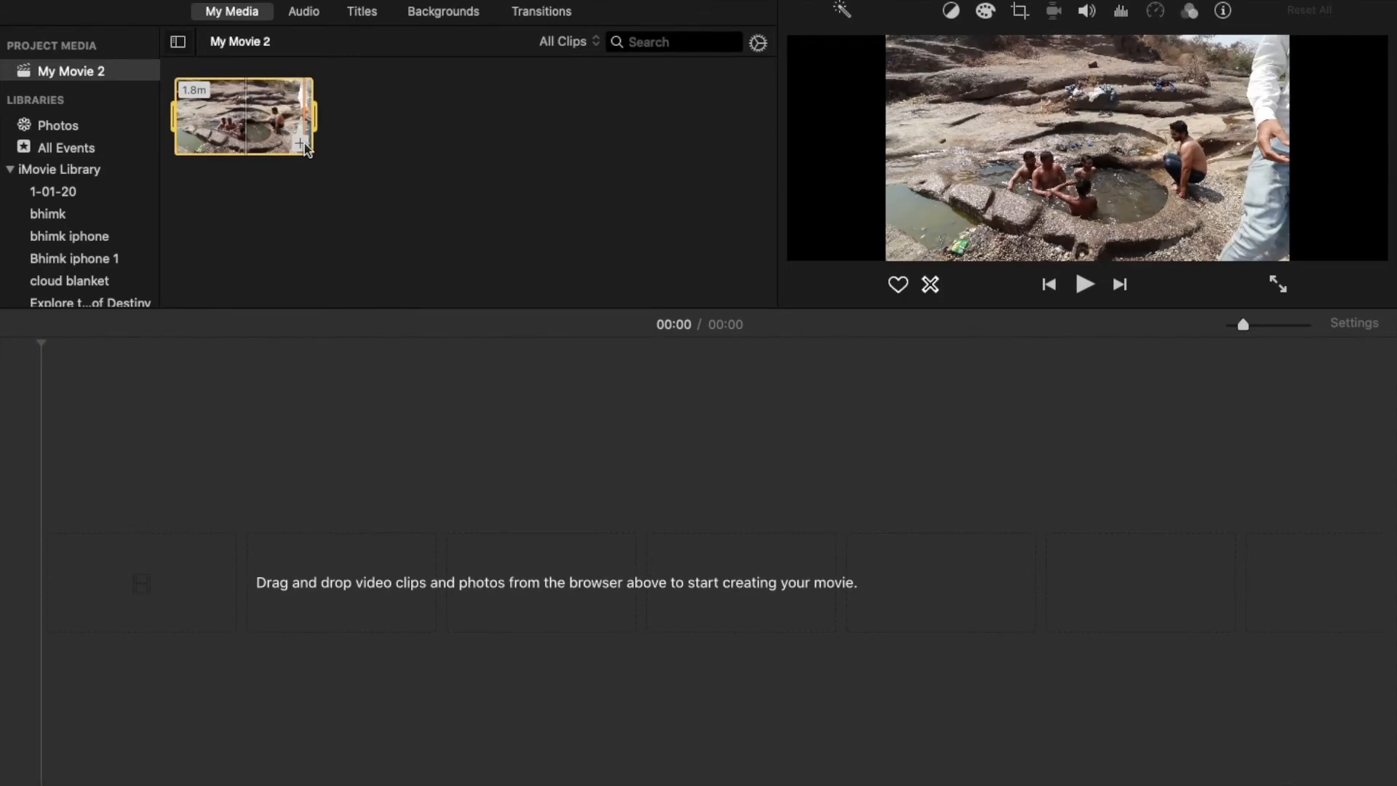
pyautogui.moveTo(306, 149); pyautogui.dragTo(313, 575)
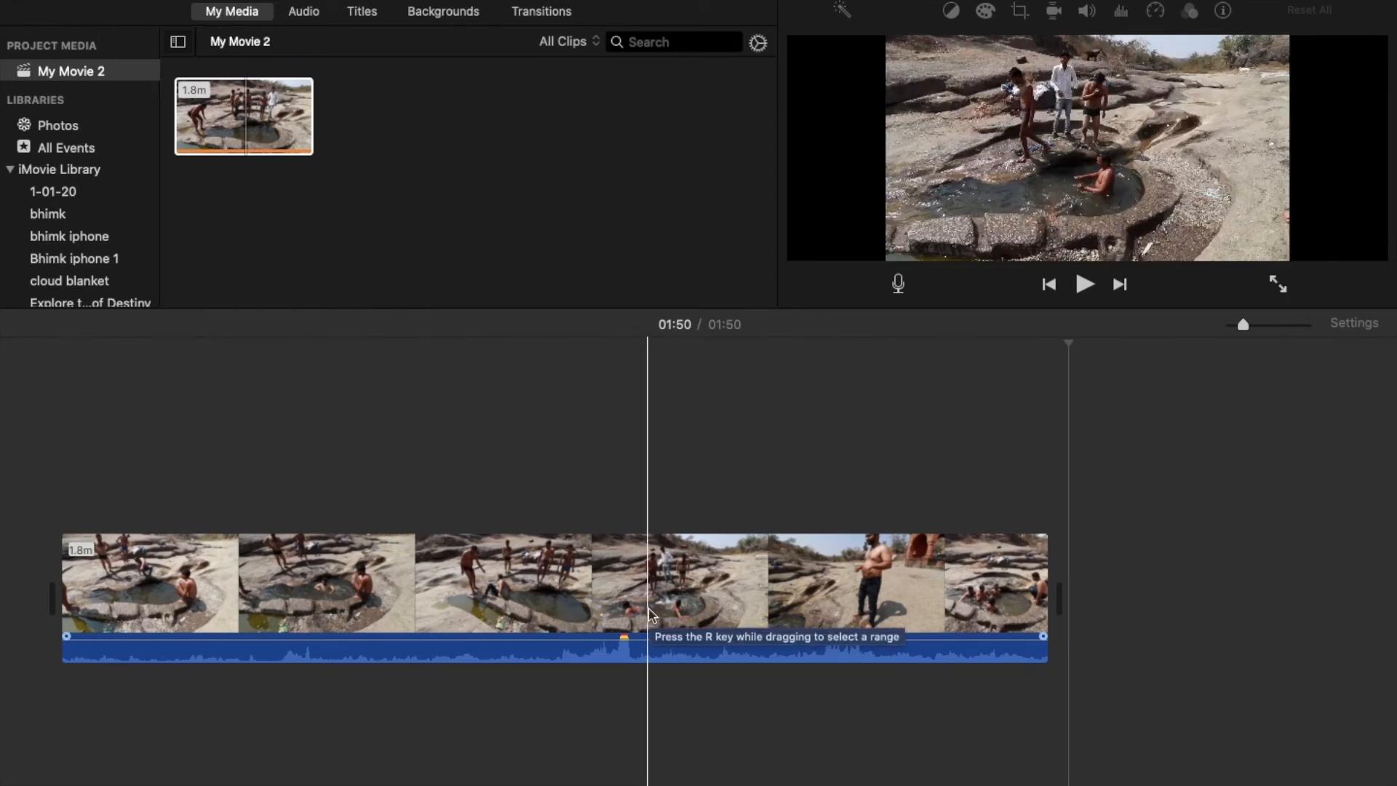
# Try the Film Grain filter on the timeline clip and undo it.
pyautogui.click(701, 571)
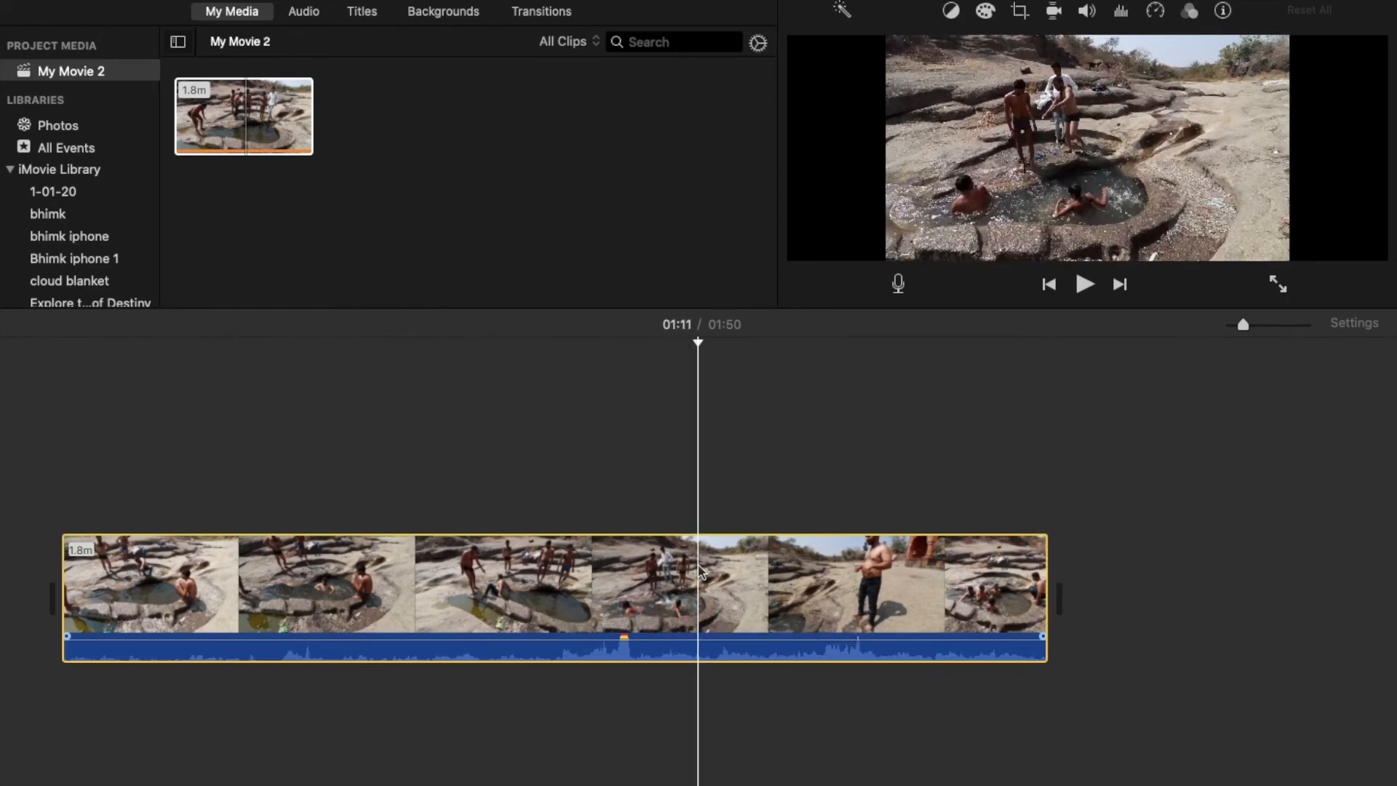
pyautogui.click(1189, 15)
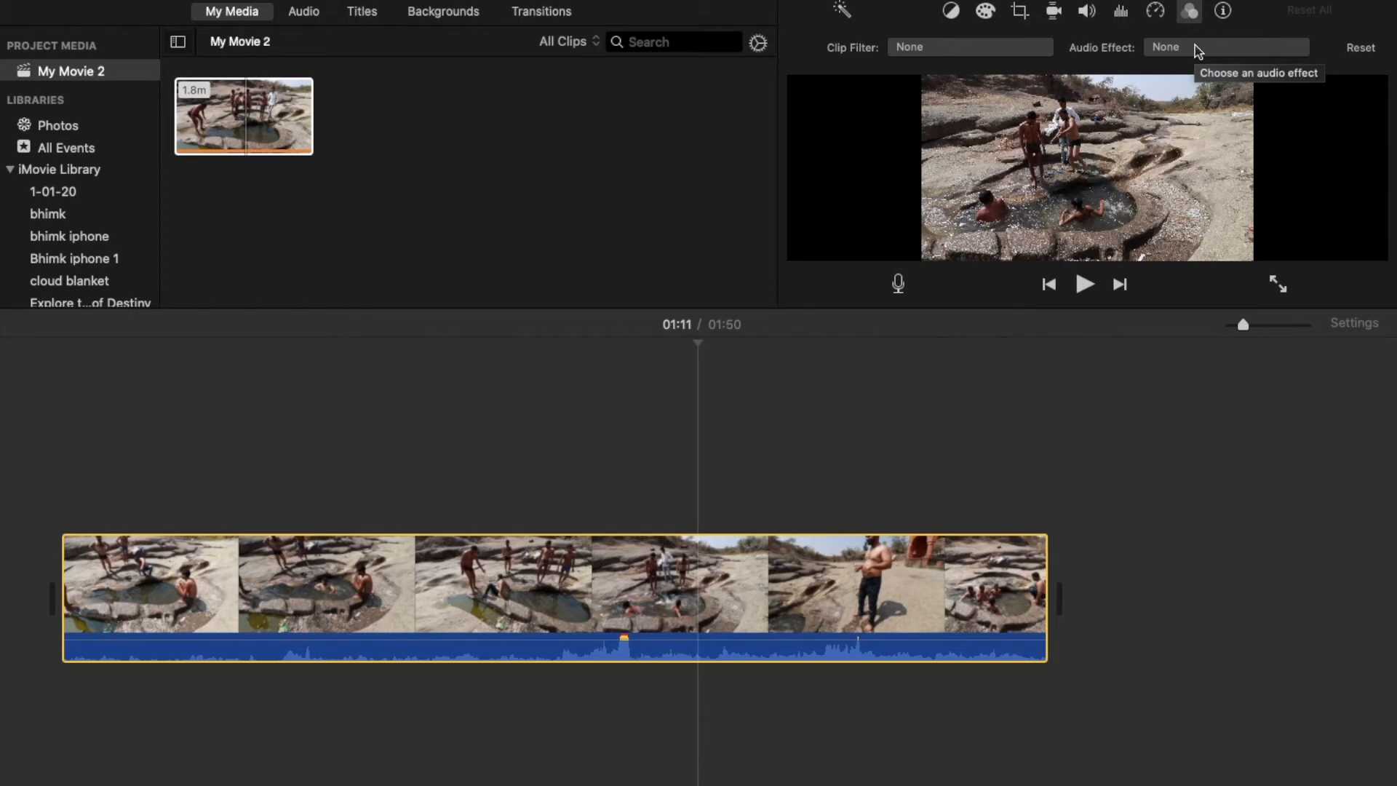
pyautogui.click(1033, 48)
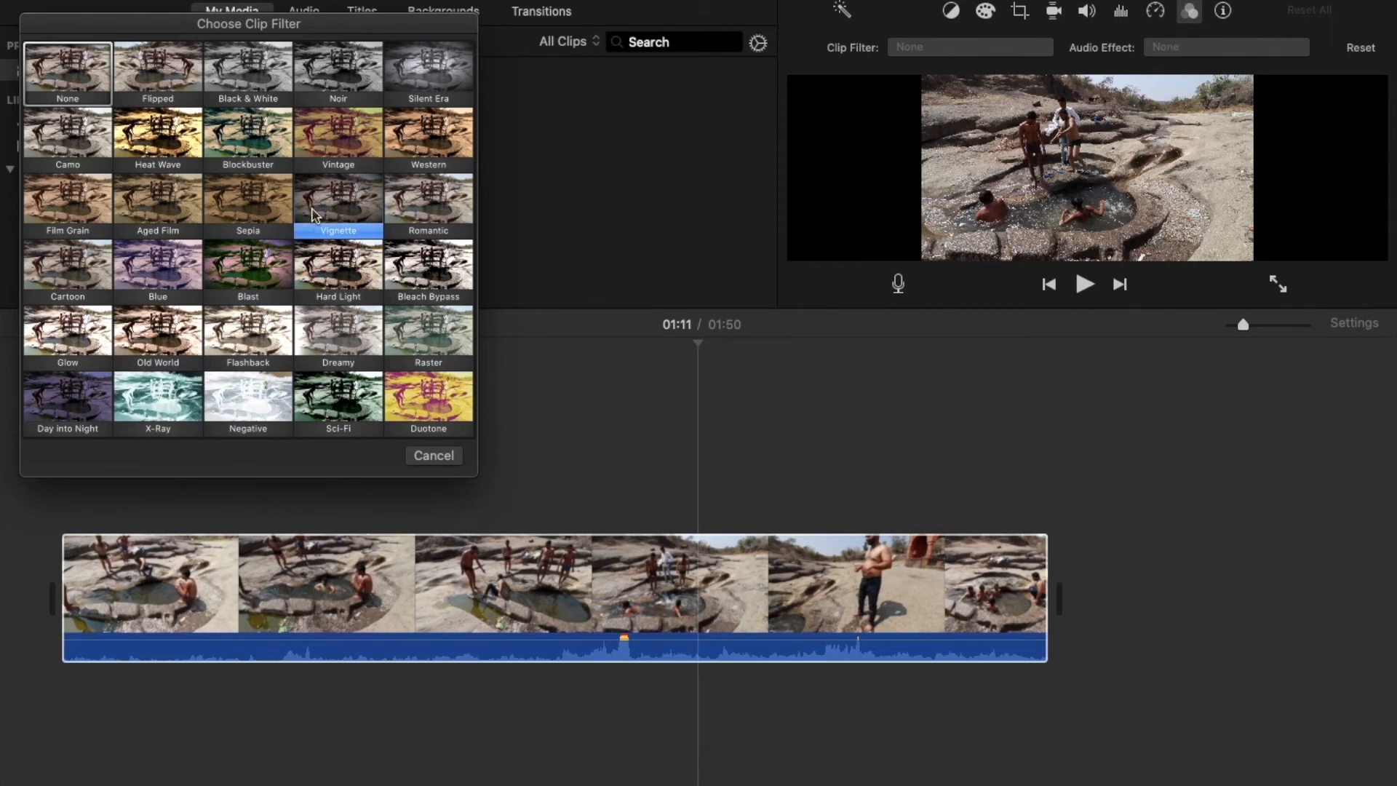
pyautogui.click(71, 211)
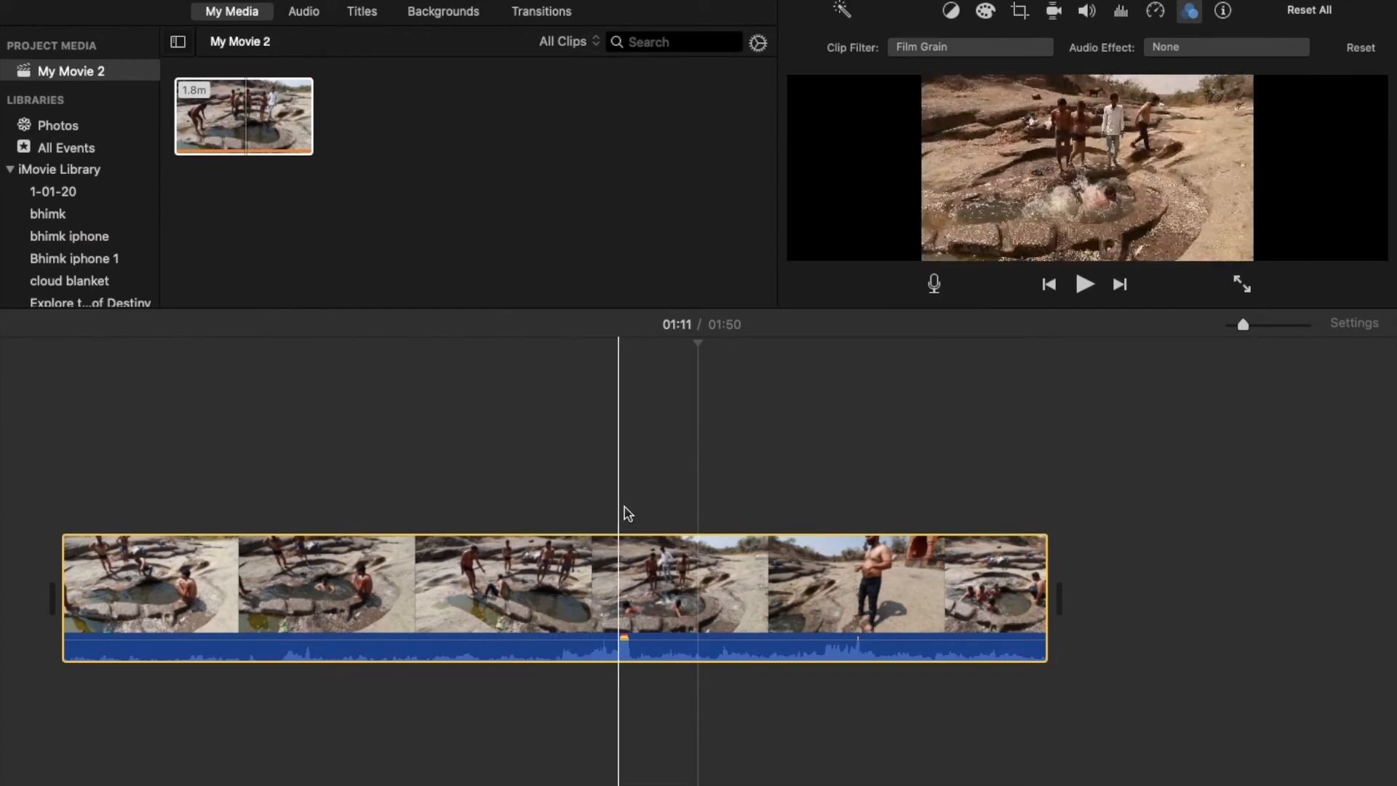
pyautogui.press('super+z')
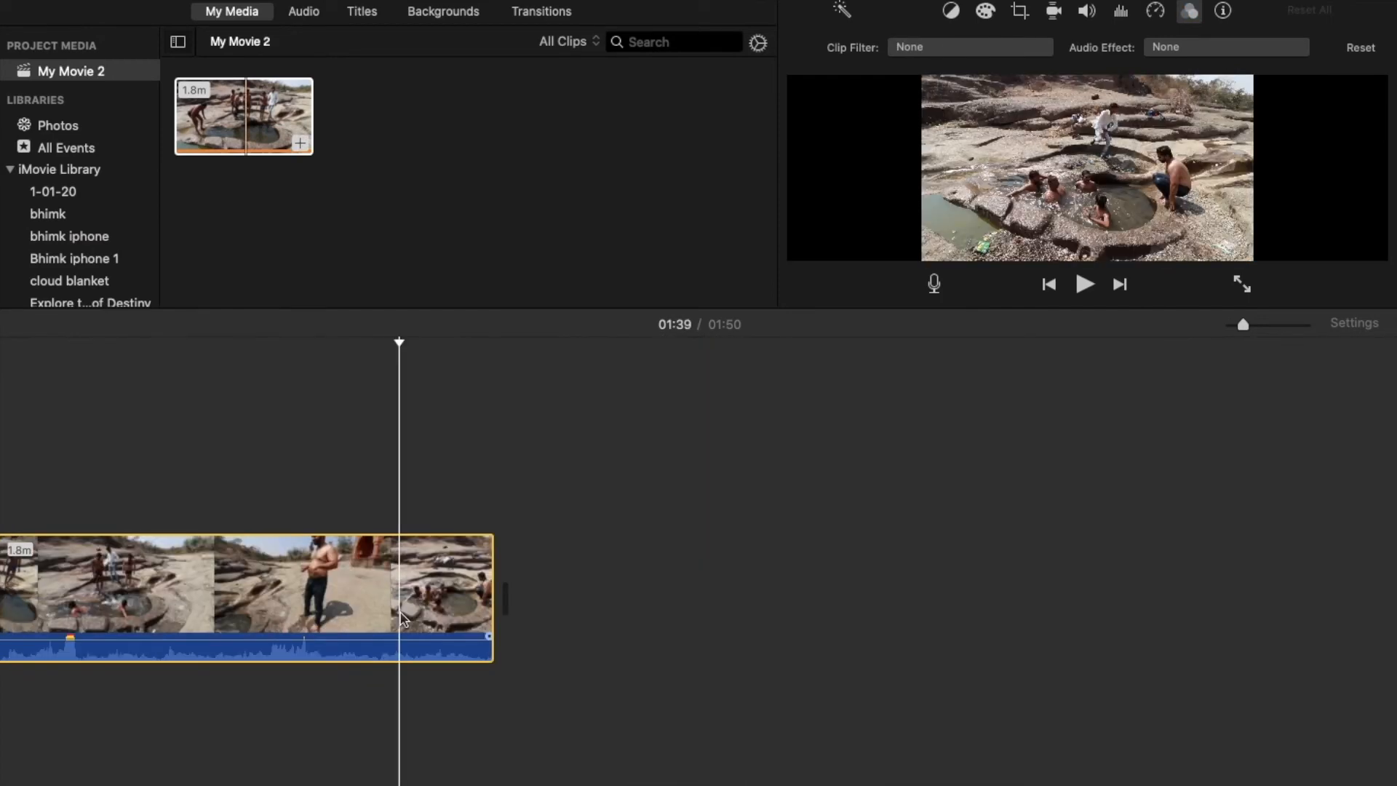
# Paste a second copy of the rock pool clip at the end of the timeline and select it.
pyautogui.click(568, 580)
pyautogui.press('super+v')
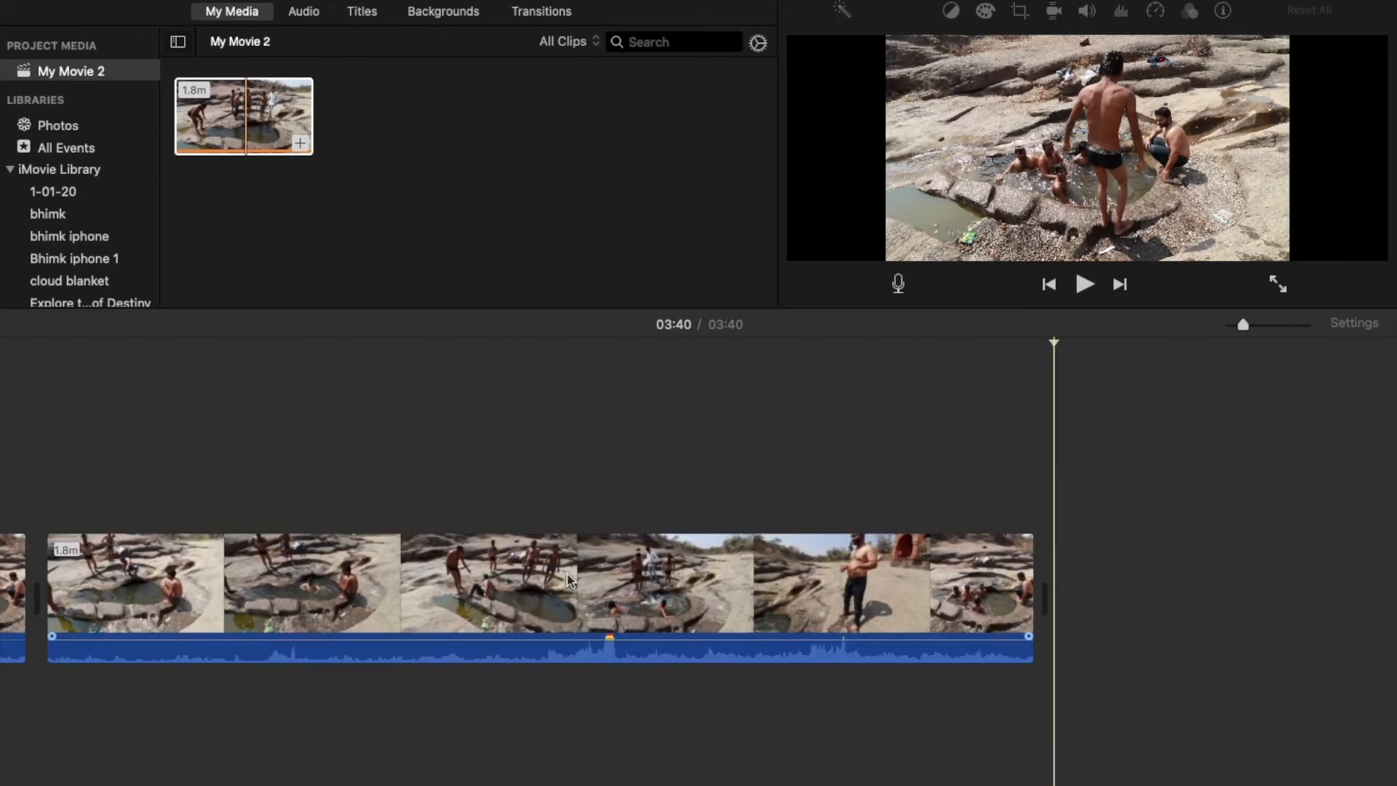
pyautogui.hscroll(-3, 566, 572)
pyautogui.click(598, 587)
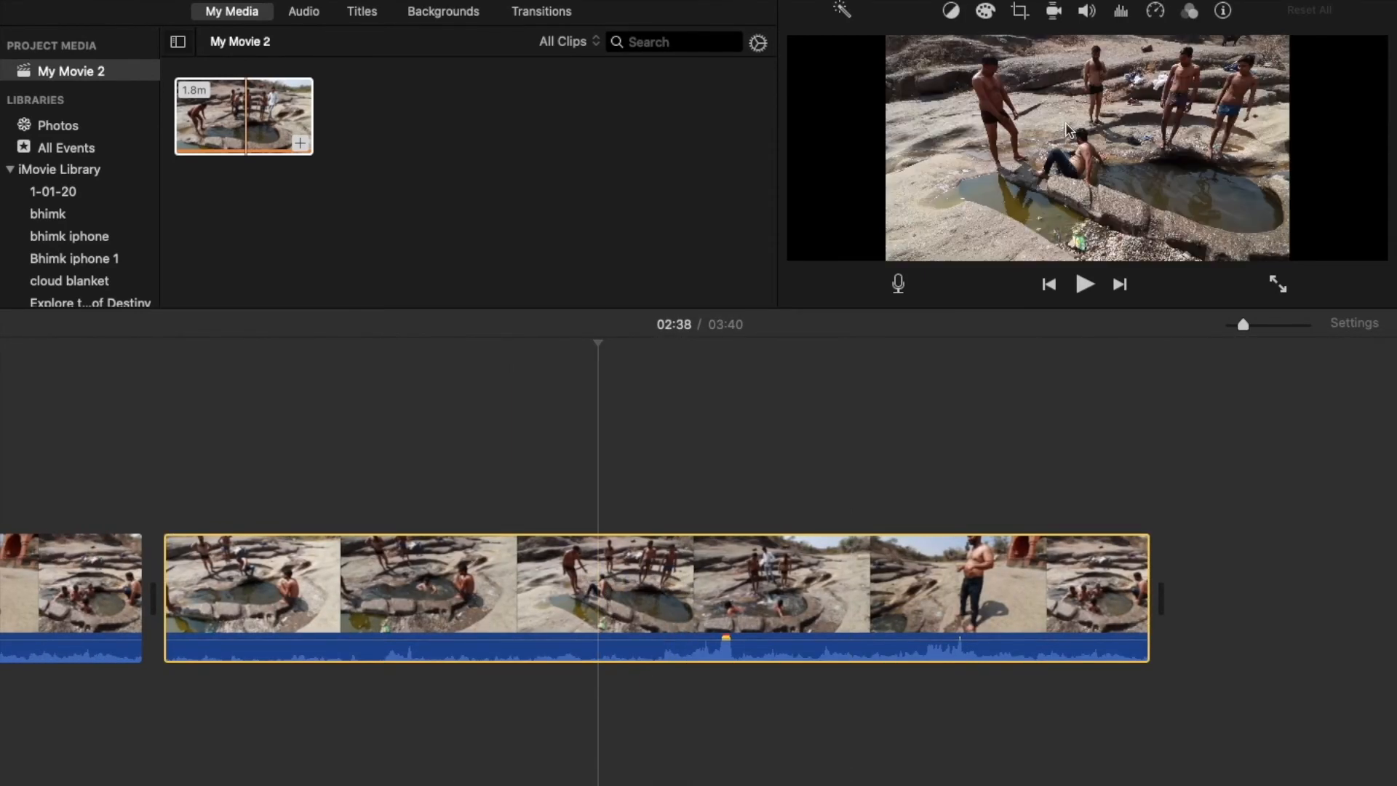
# Apply the Western clip filter to the second rock pool clip in the timeline.
pyautogui.click(1192, 11)
pyautogui.click(969, 48)
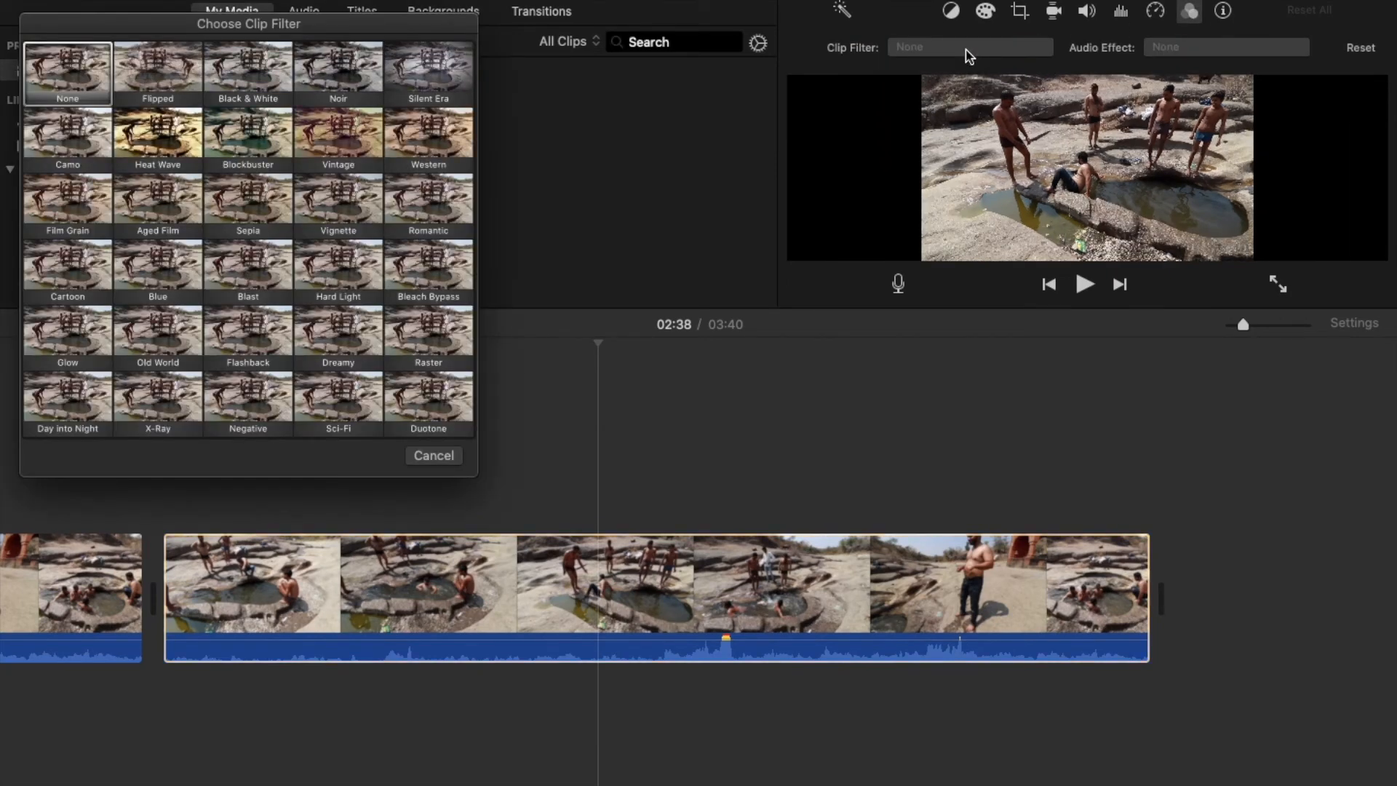
pyautogui.click(426, 139)
# Overlay the second clip above the first from the start of the timeline, set it to Split Screen, and preview the comparison.
pyautogui.hscroll(-8, 393, 610)
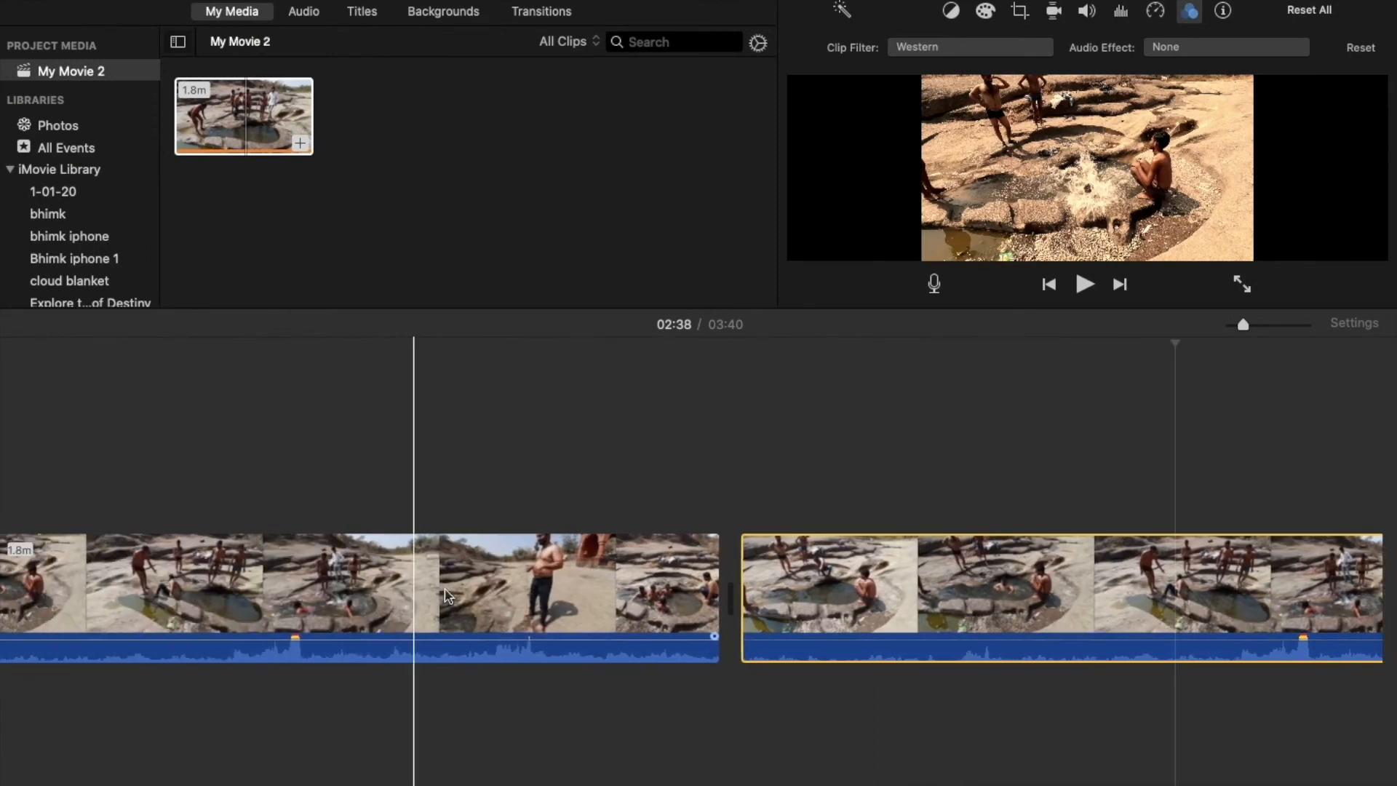
pyautogui.moveTo(806, 582); pyautogui.dragTo(3, 451)
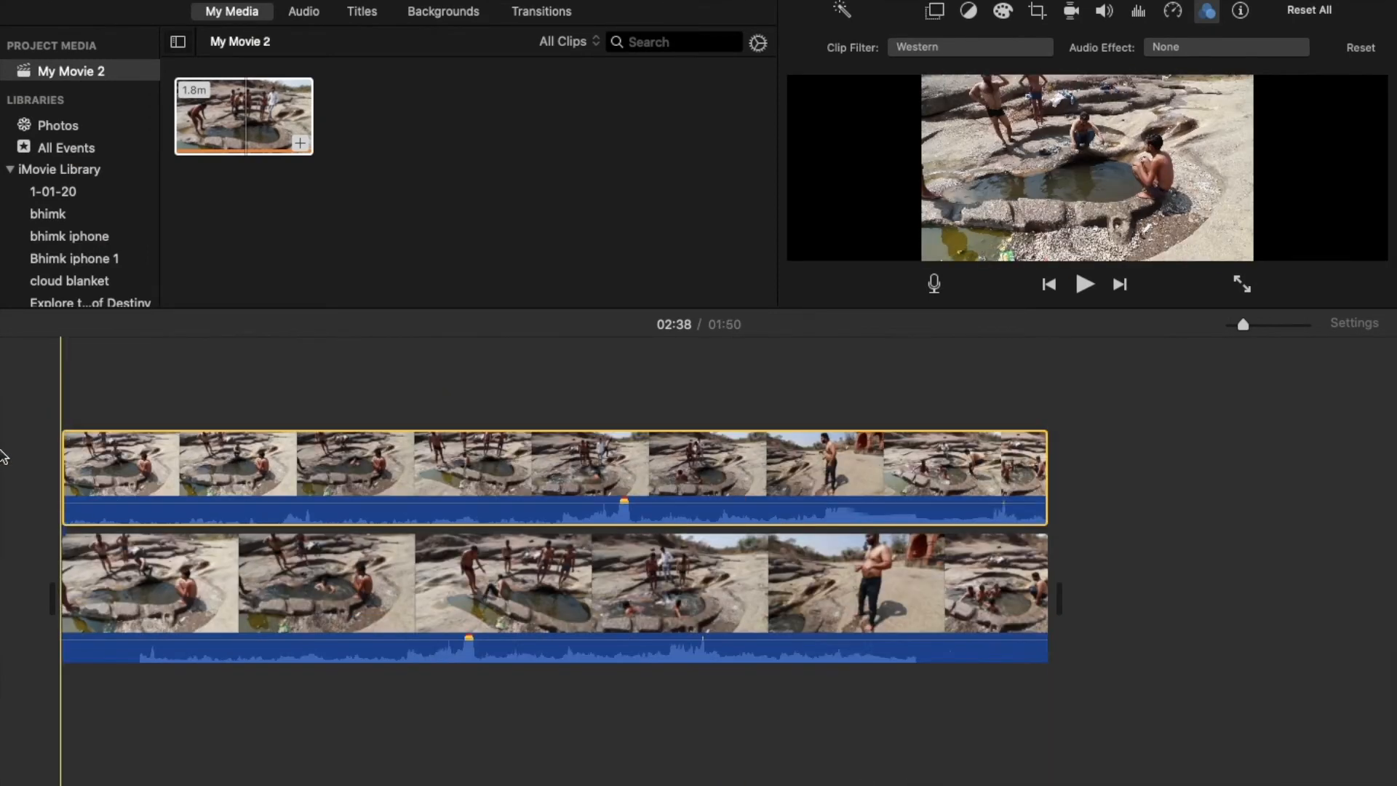
pyautogui.click(937, 12)
pyautogui.click(921, 47)
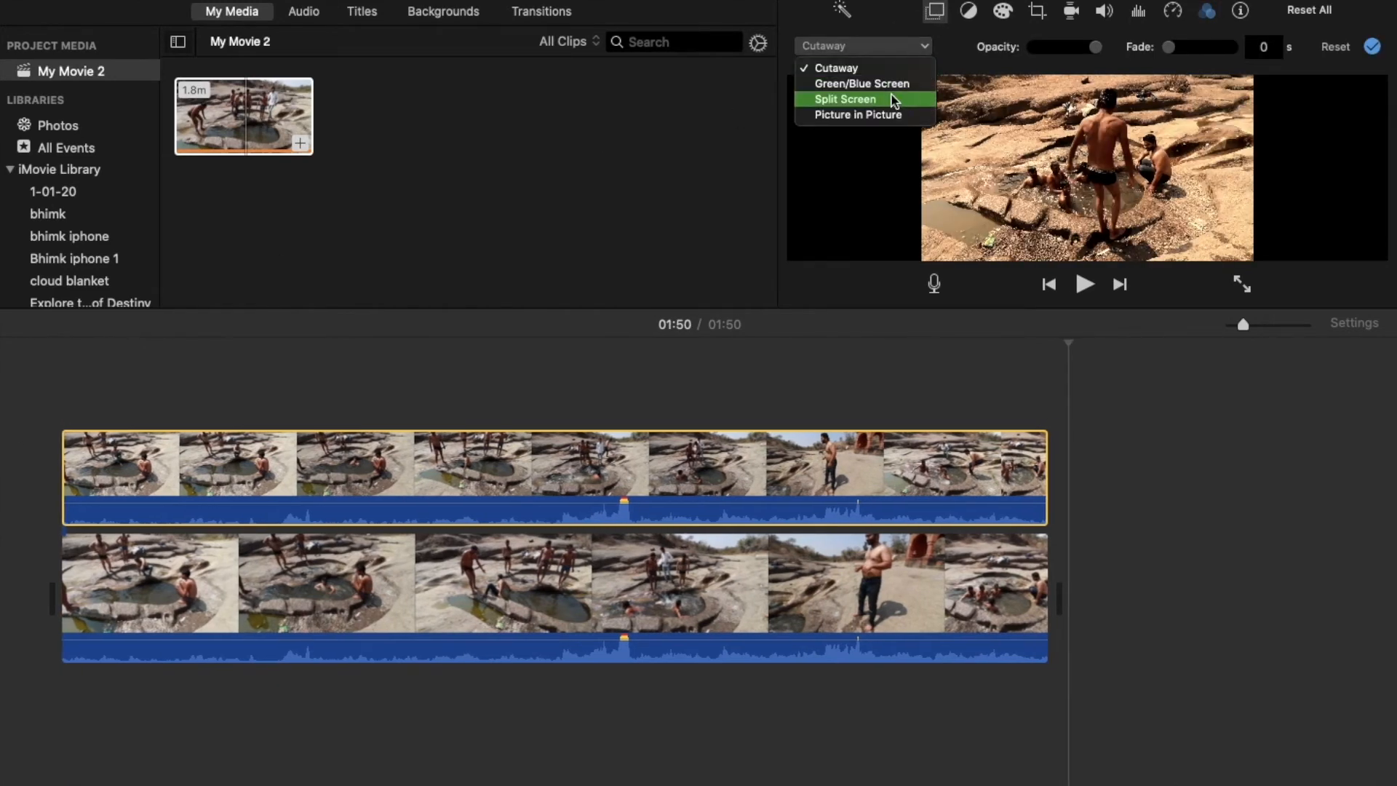
pyautogui.click(894, 101)
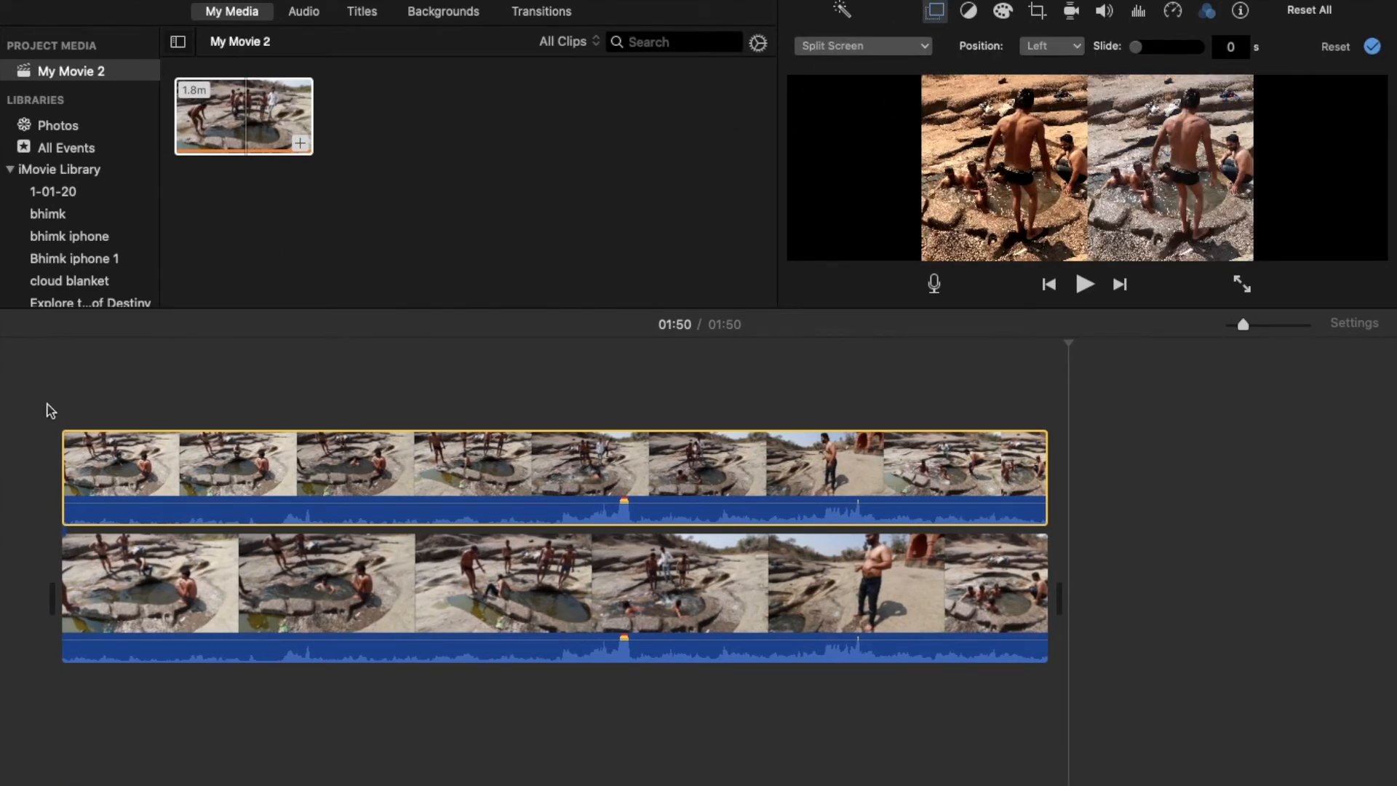
pyautogui.click(59, 397)
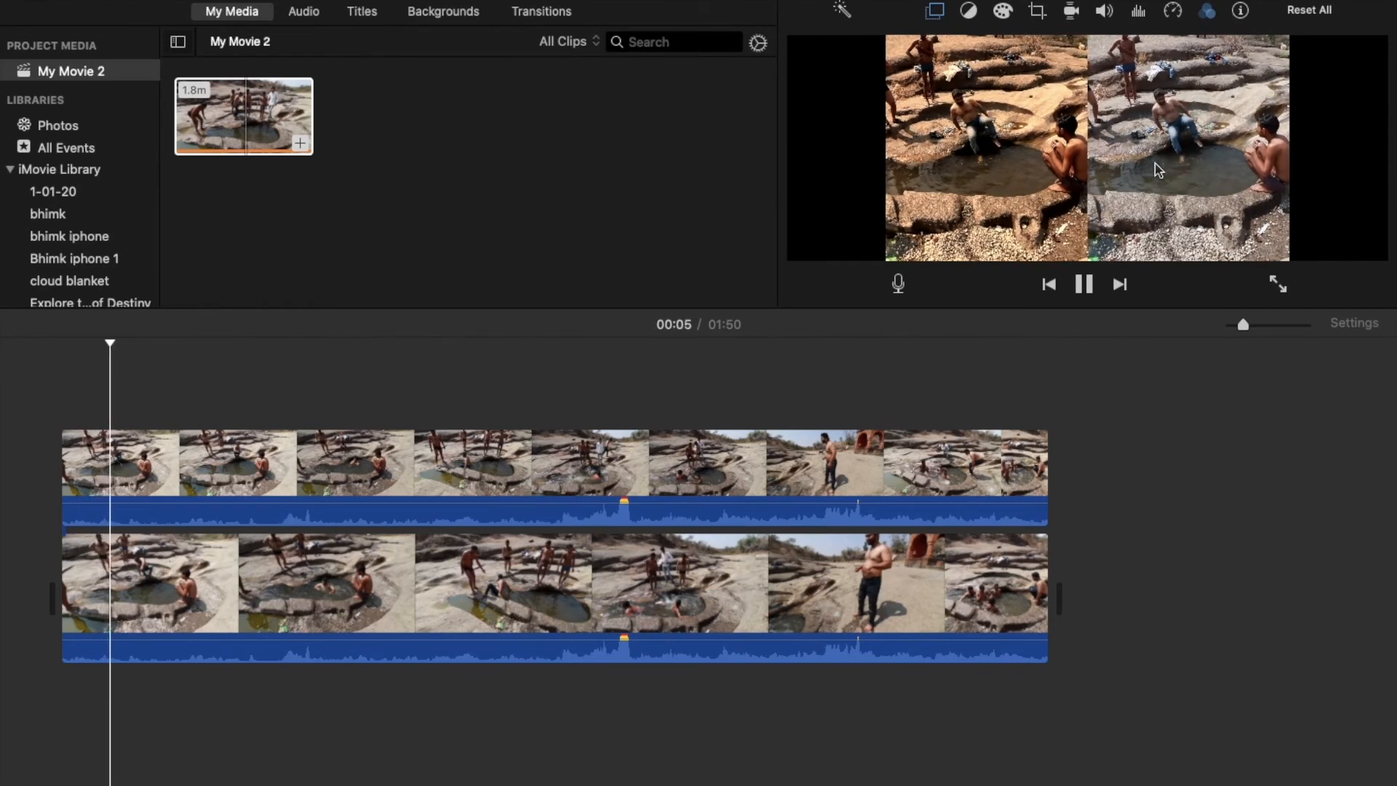
# Change the overlay clip's filter to Silent Era and preview it beside the unfiltered clip.
pyautogui.click(575, 470)
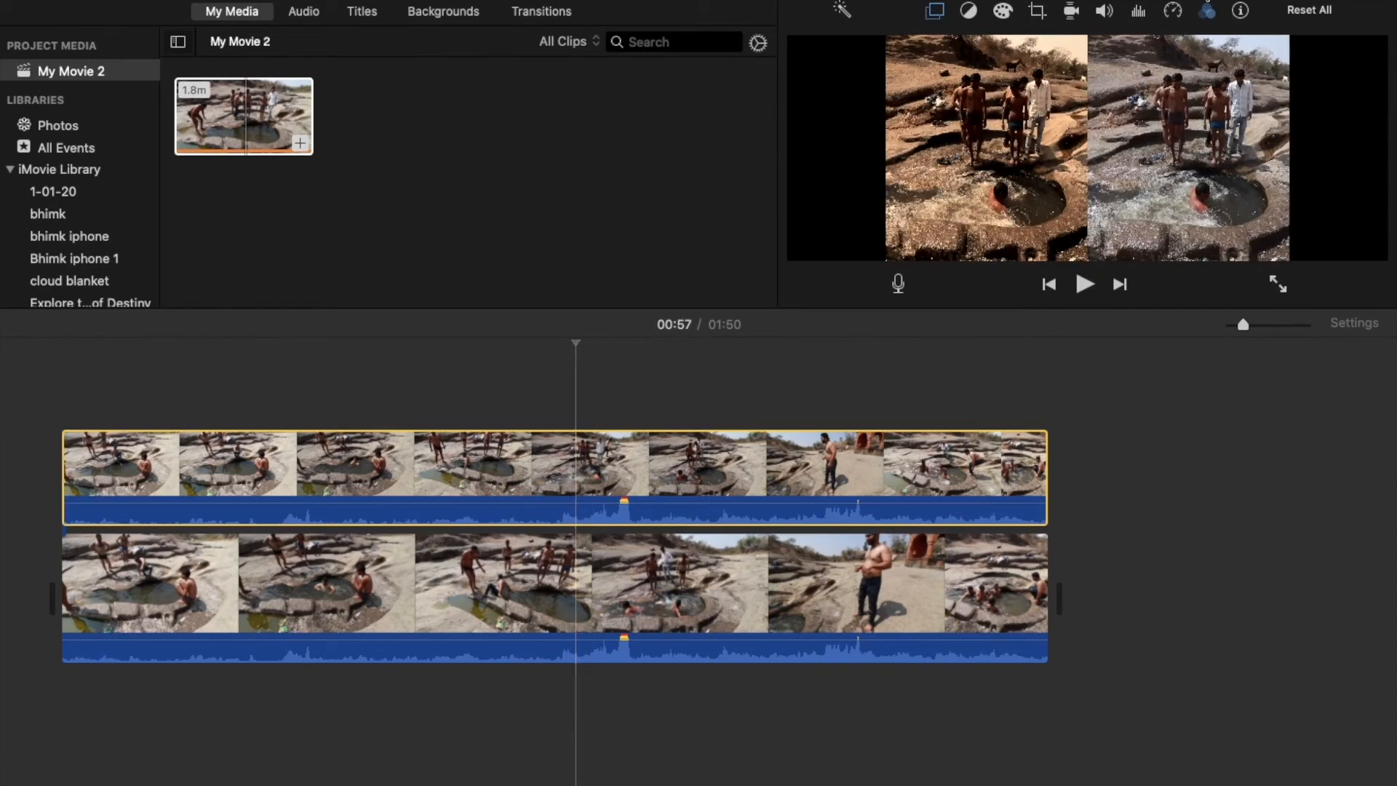
pyautogui.click(1201, 22)
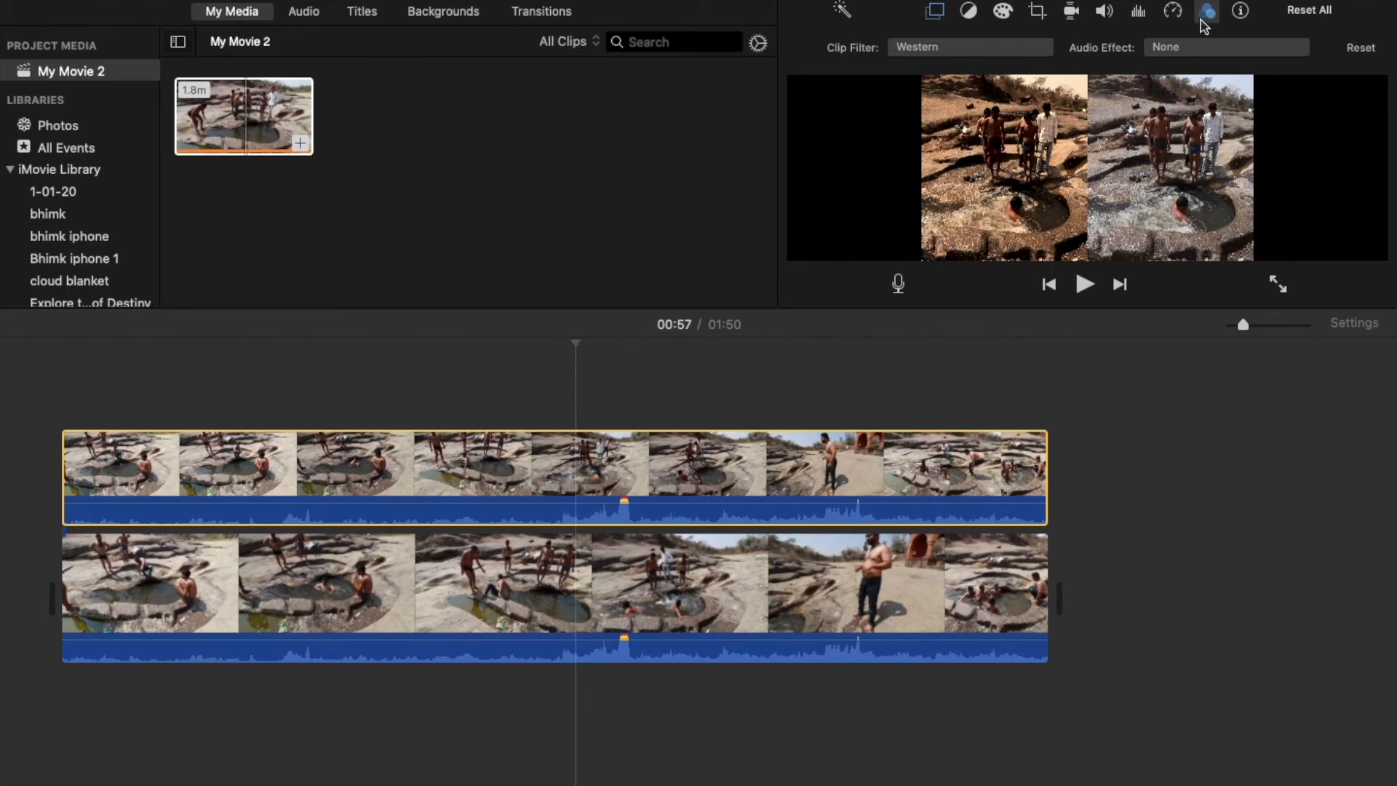
pyautogui.click(1048, 51)
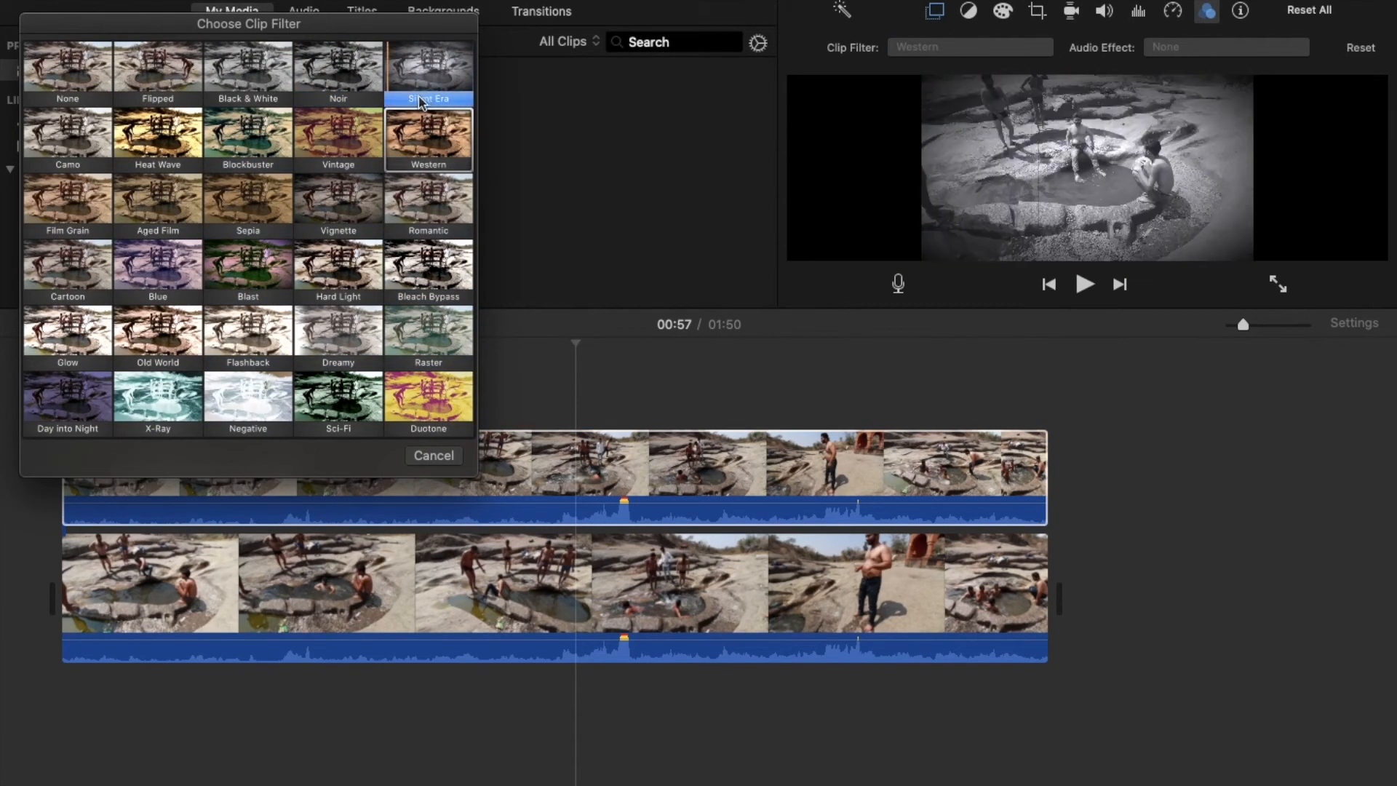
pyautogui.click(428, 70)
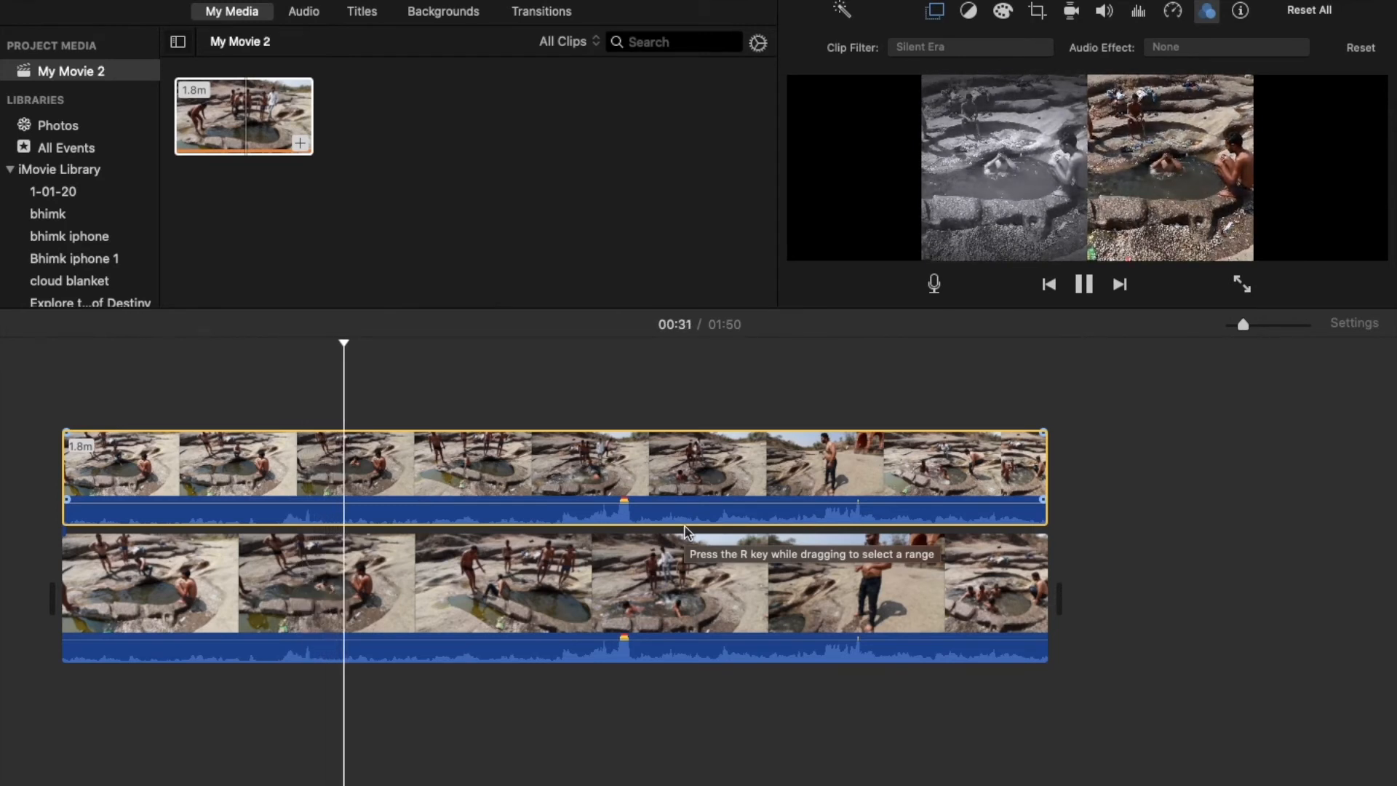
pyautogui.press('space')
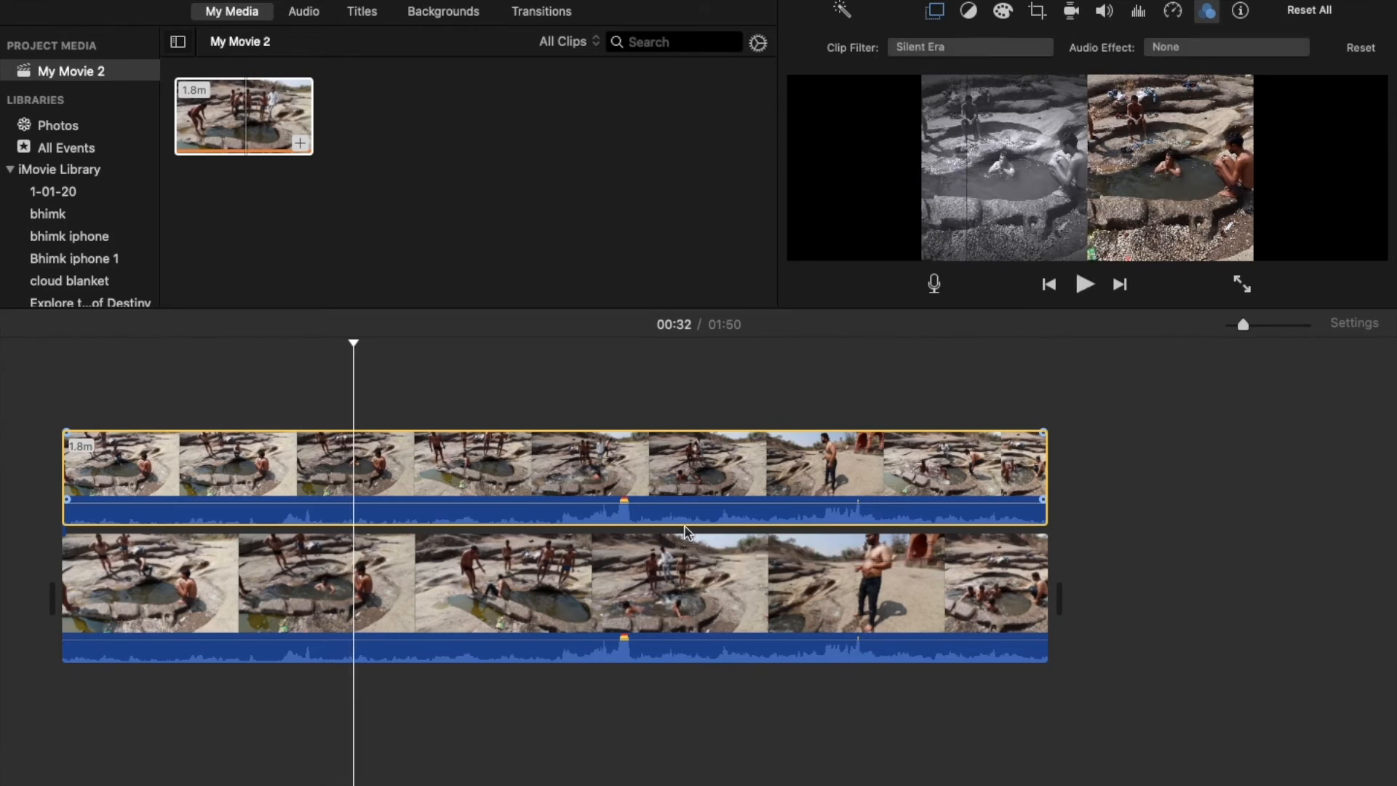
# Split the overlay clip at 00:21 and again shortly after it to isolate a 6.8-second segment, and select that segment.
pyautogui.click(805, 513)
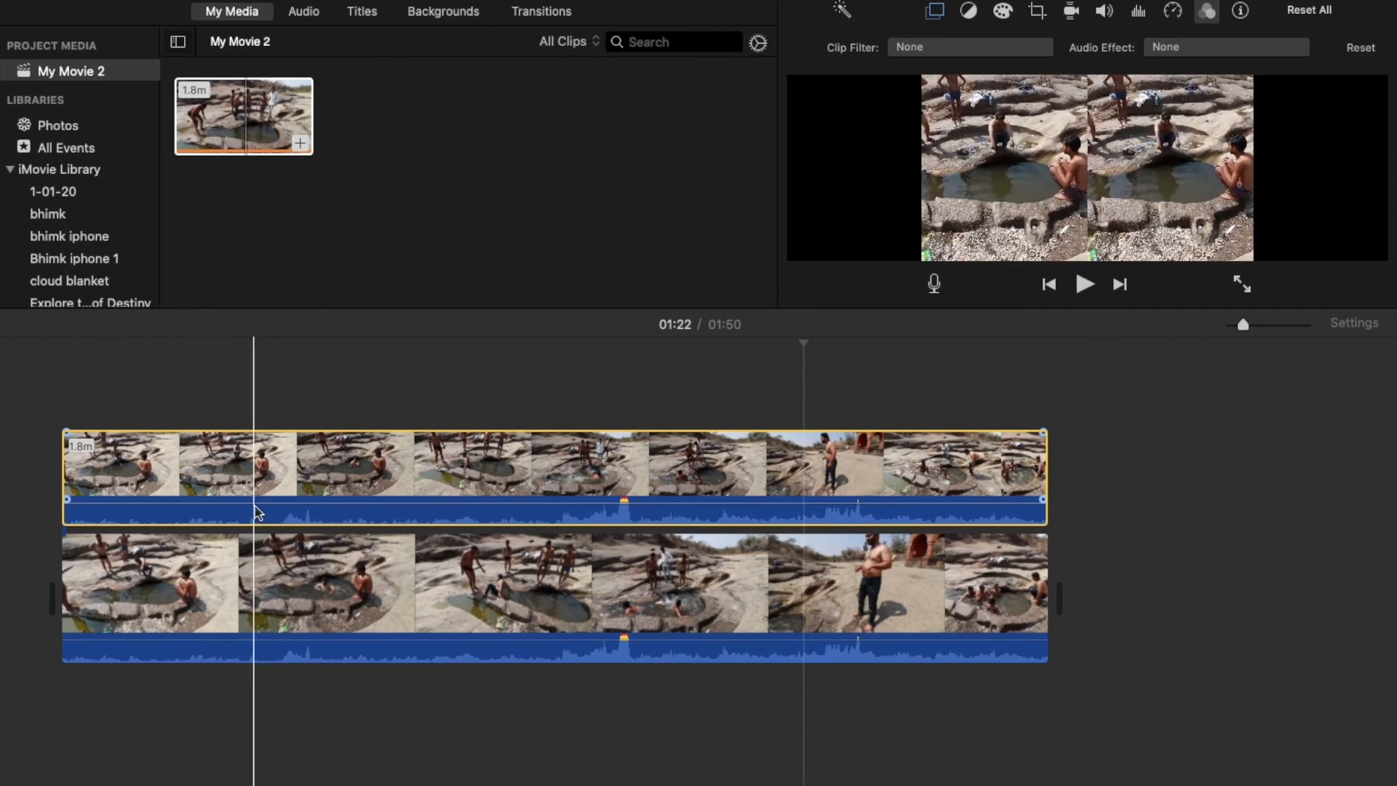
pyautogui.press('super+b')
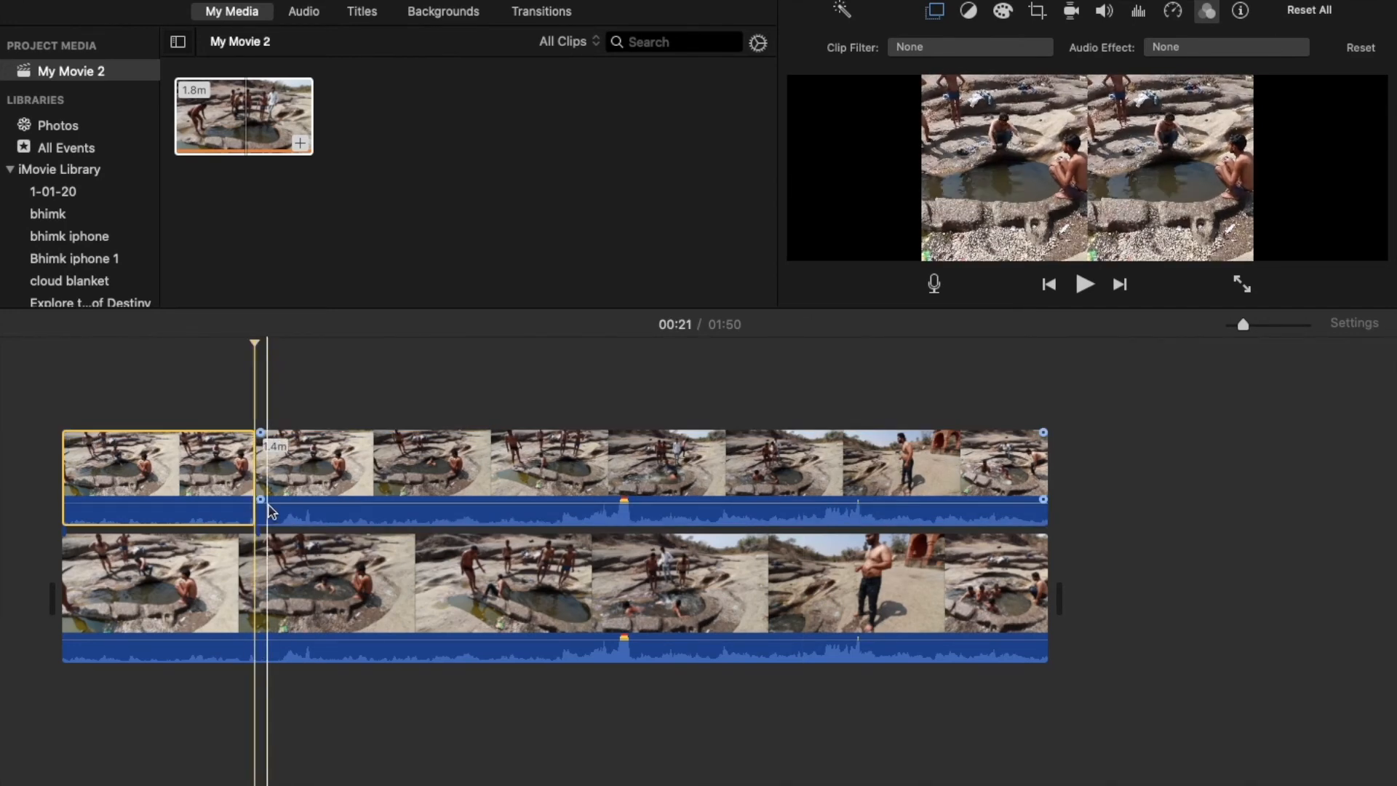
pyautogui.press('super+b')
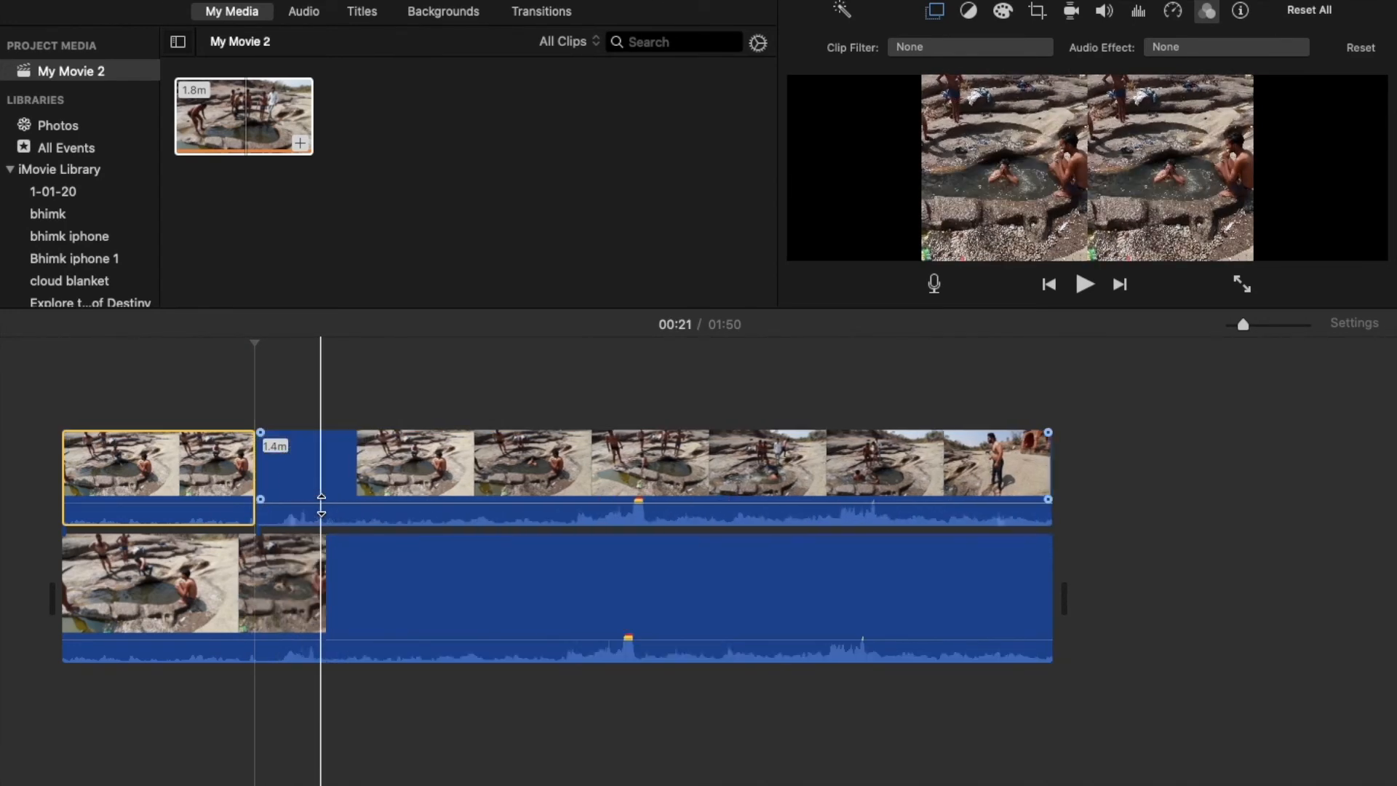
pyautogui.press('super+z')
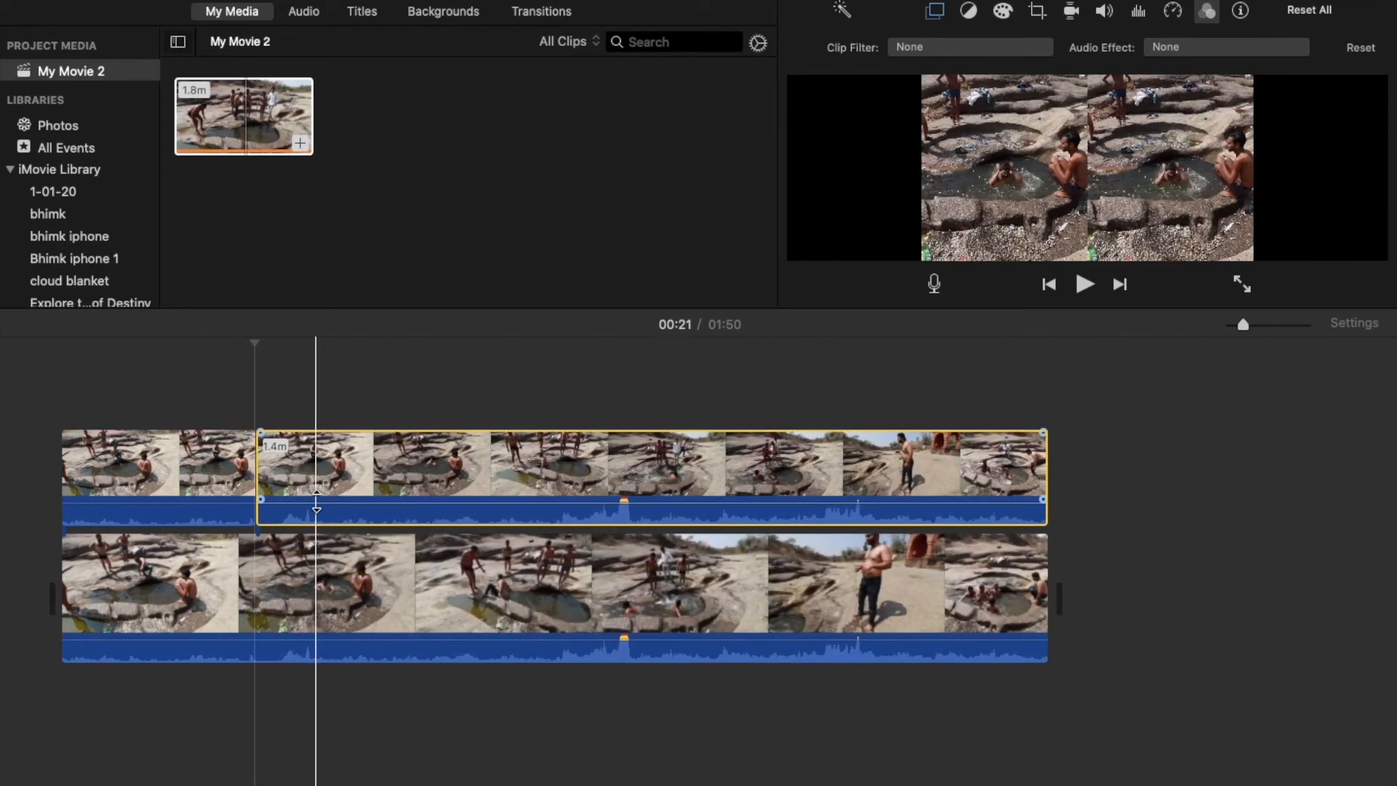
pyautogui.press('super+b')
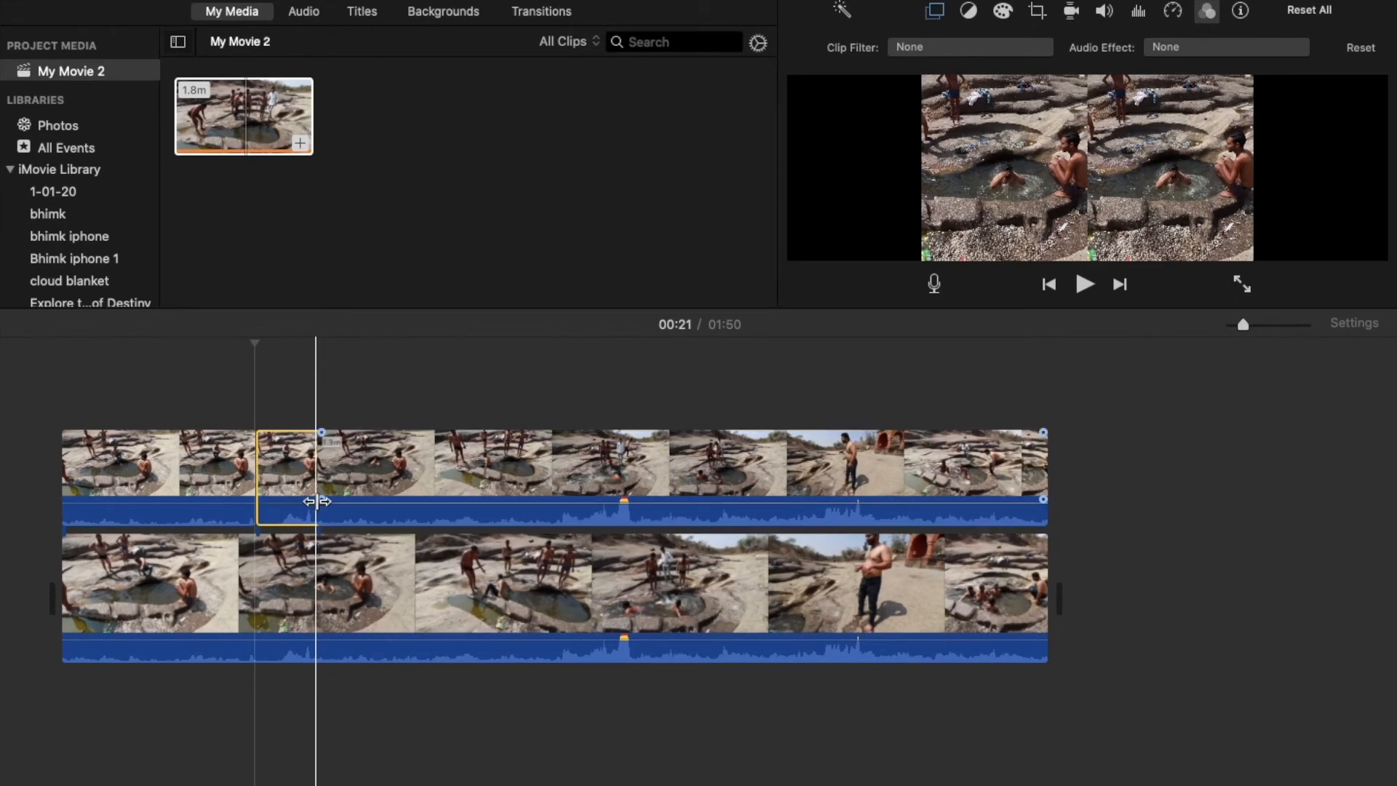
pyautogui.click(287, 466)
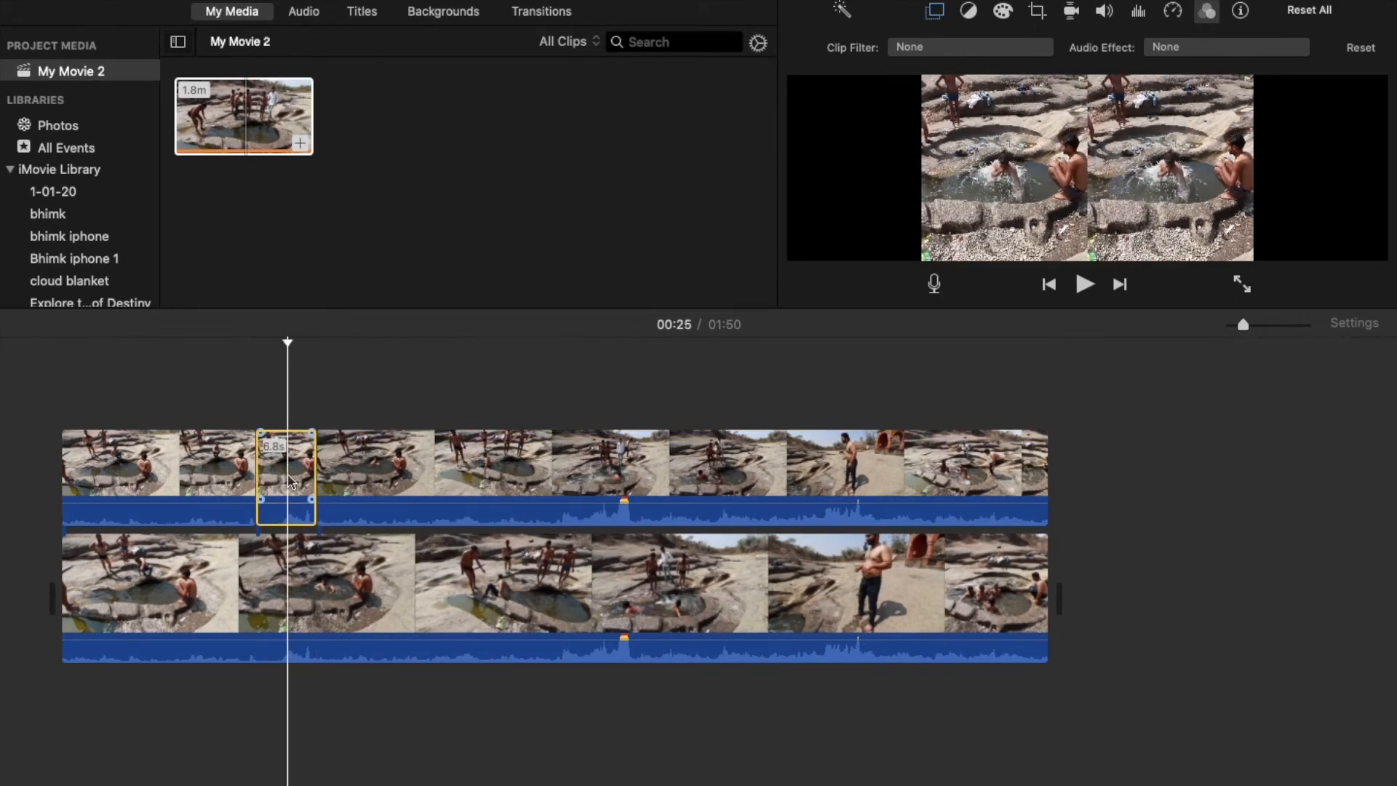
# Apply the Sci-Fi filter to the isolated 6.8-second overlay segment and play through it in split screen.
pyautogui.click(1041, 47)
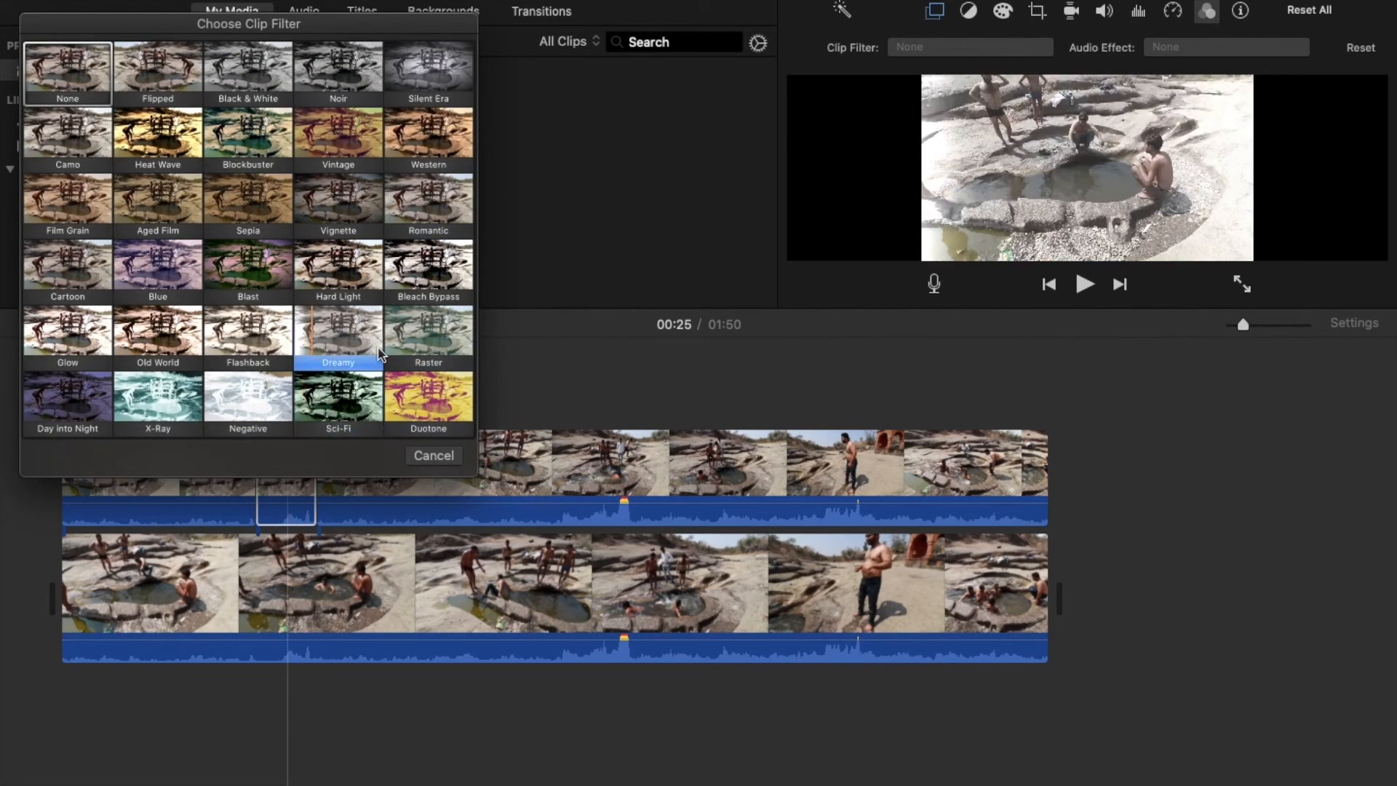
pyautogui.click(339, 397)
pyautogui.click(184, 402)
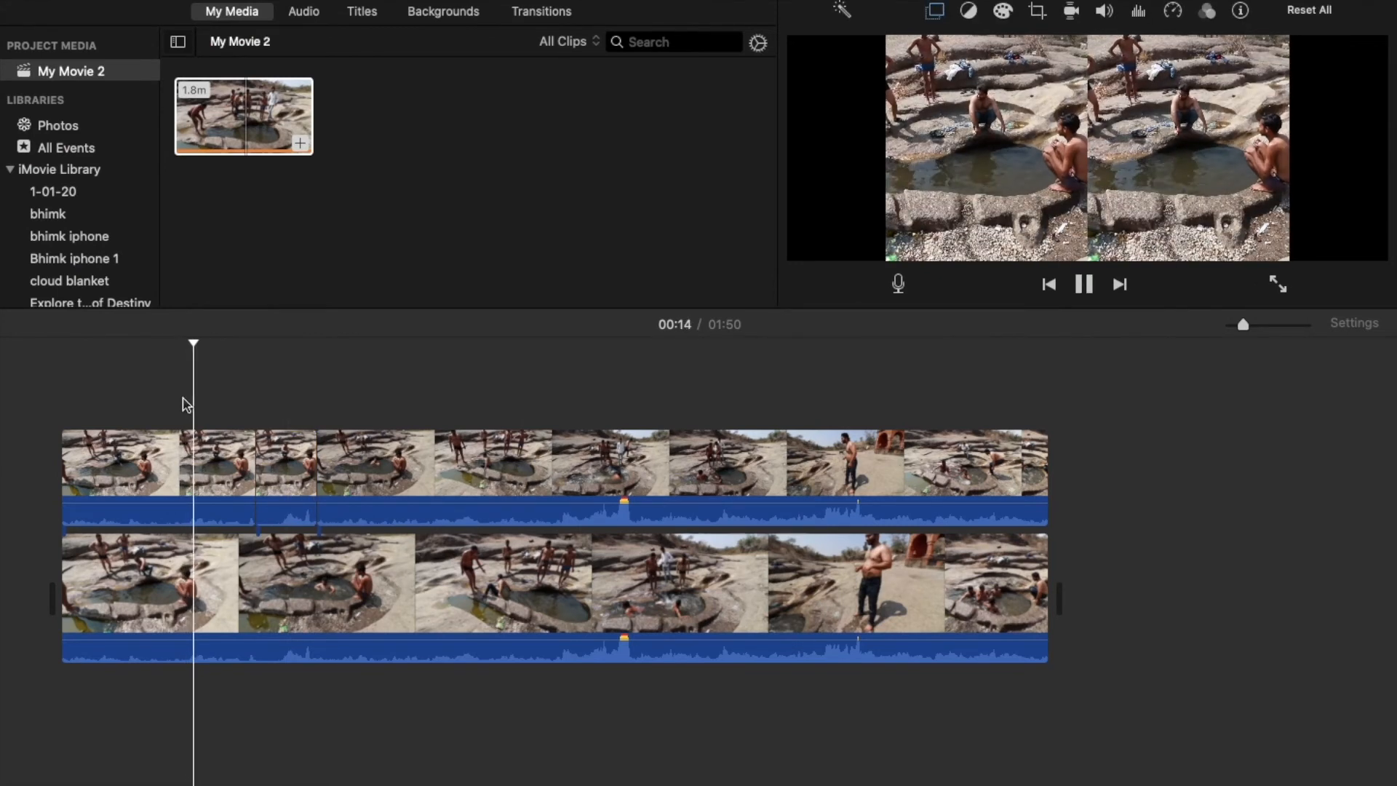
pyautogui.click(225, 406)
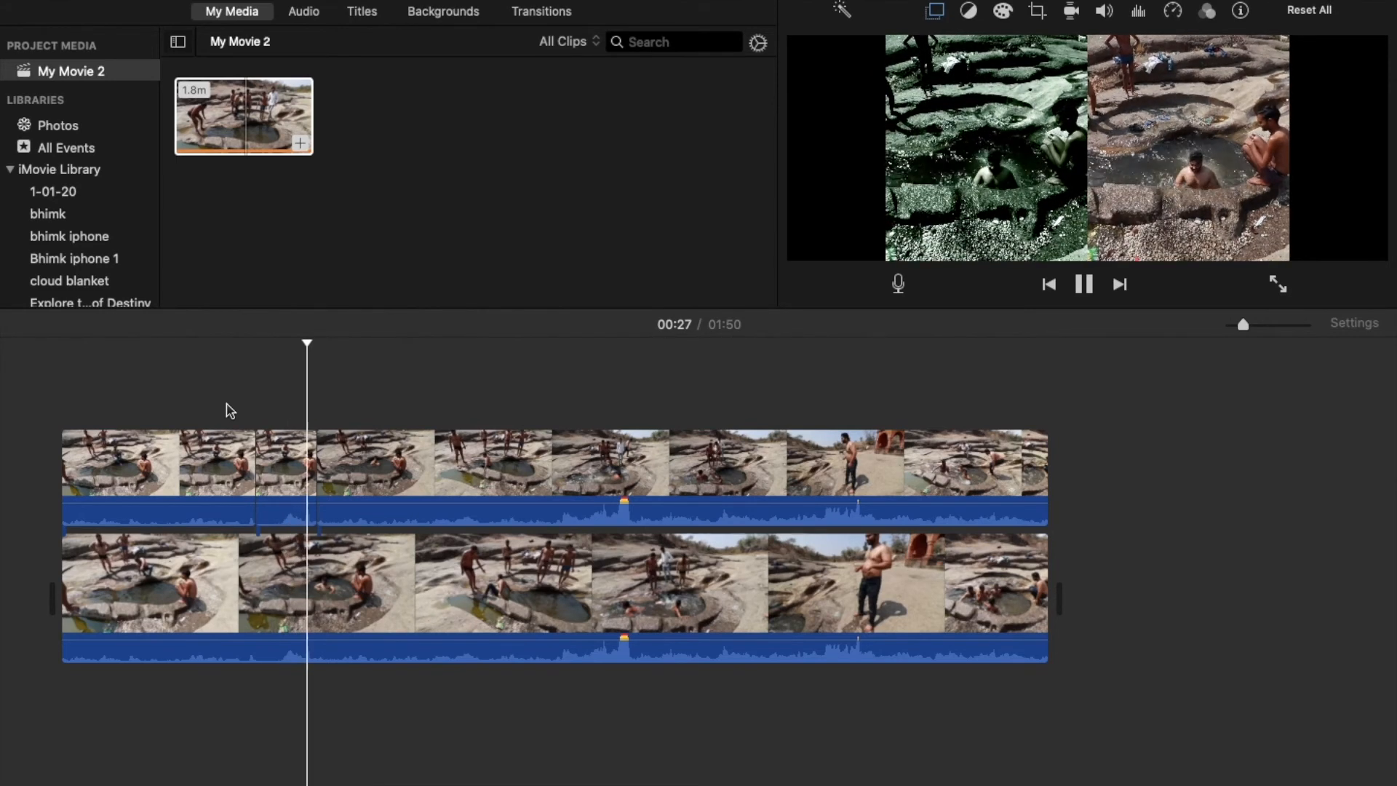
# Undo the overlay so the split pieces return to the main track, and reset all adjustments on the short middle piece.
pyautogui.press('super+z')
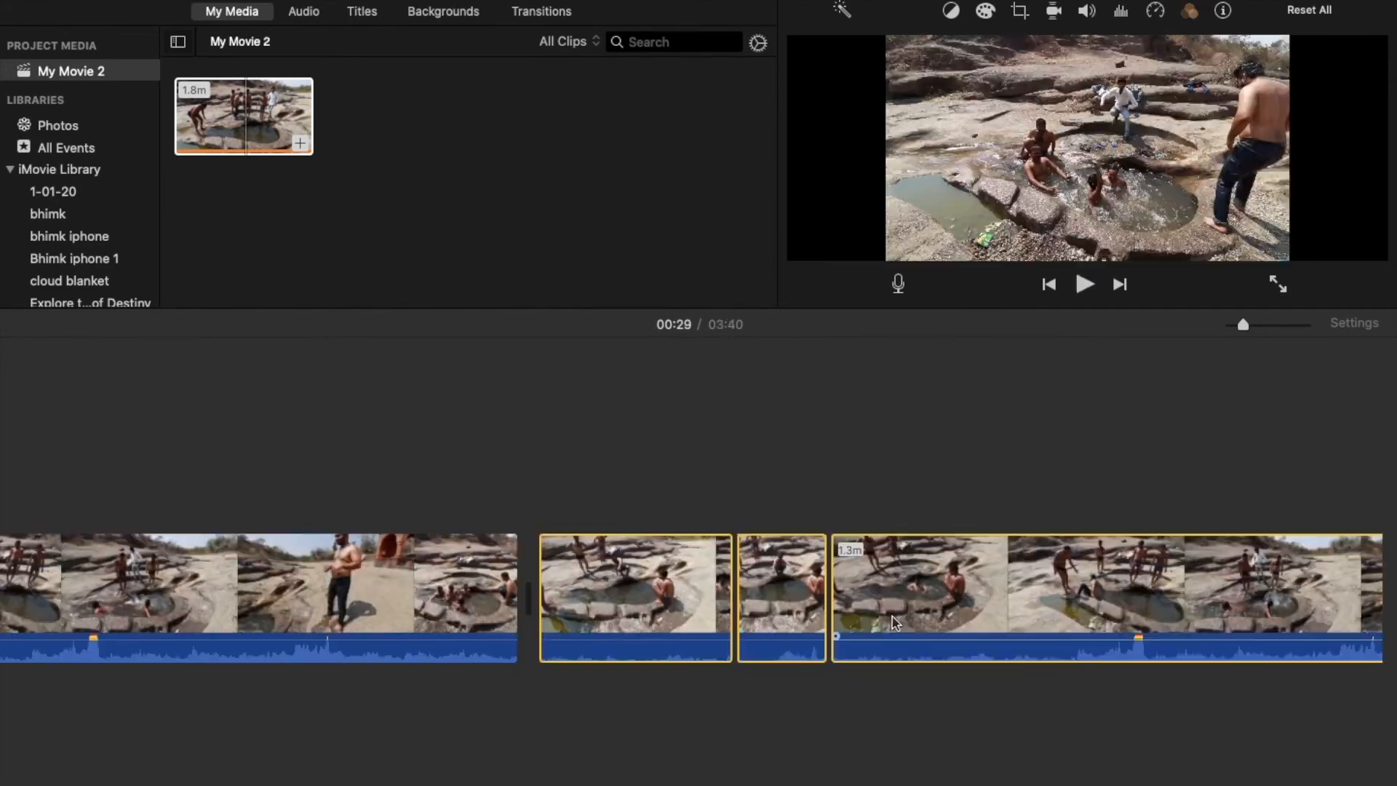
pyautogui.click(662, 447)
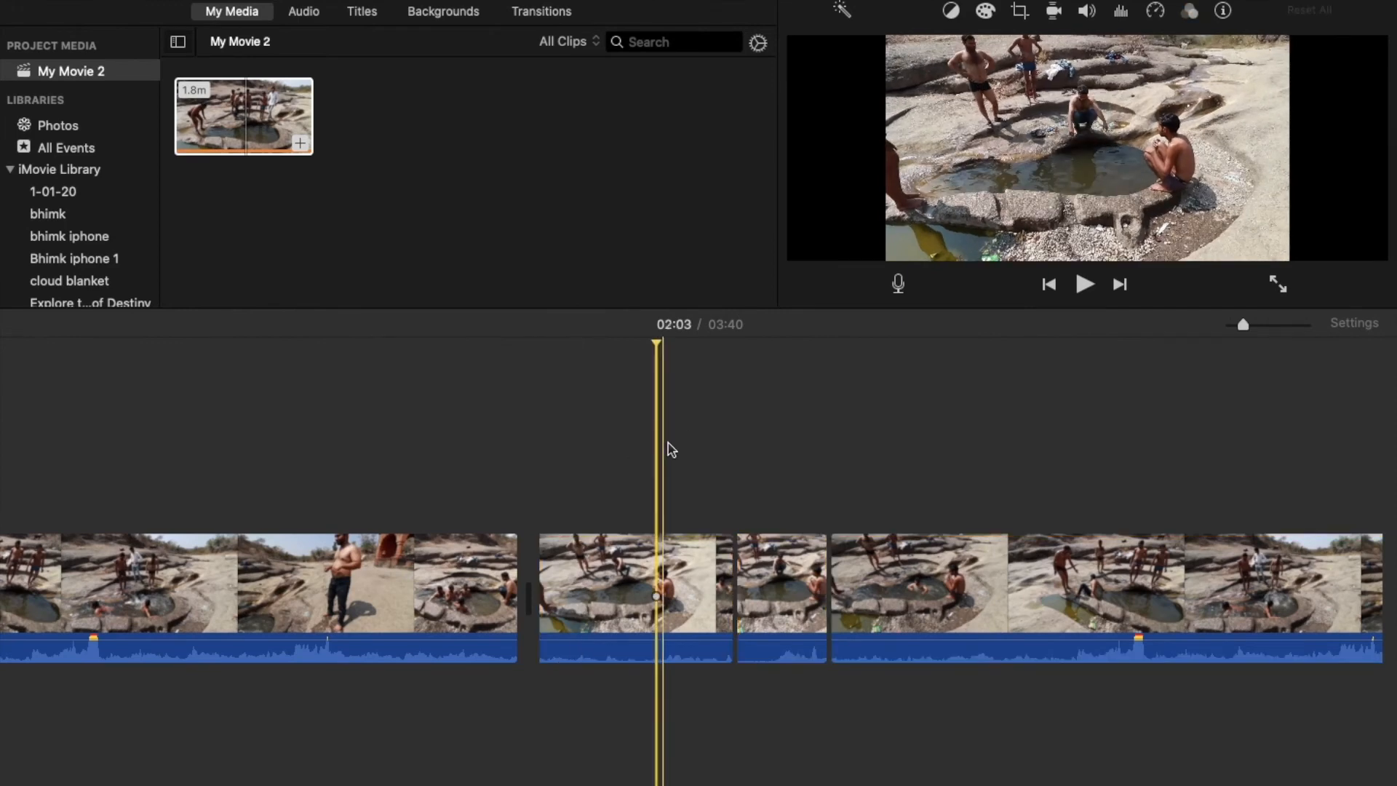
pyautogui.click(777, 579)
pyautogui.click(1303, 13)
# Add a zoom-style transition before the short middle clip and a Cross Blur transition after it.
pyautogui.click(542, 11)
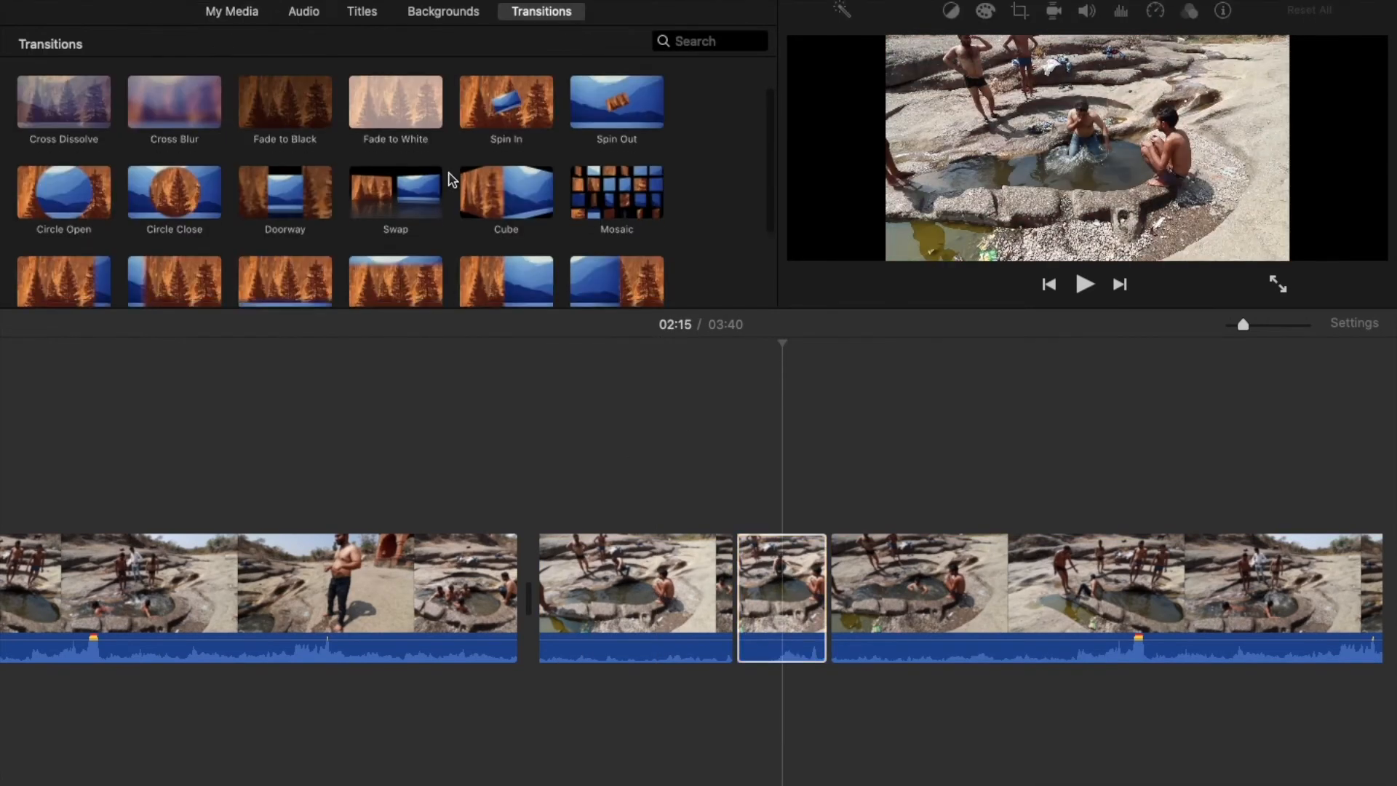
pyautogui.scroll(-3, 510, 219)
pyautogui.click(512, 260)
pyautogui.moveTo(512, 261); pyautogui.dragTo(739, 582)
pyautogui.scroll(5, 501, 200)
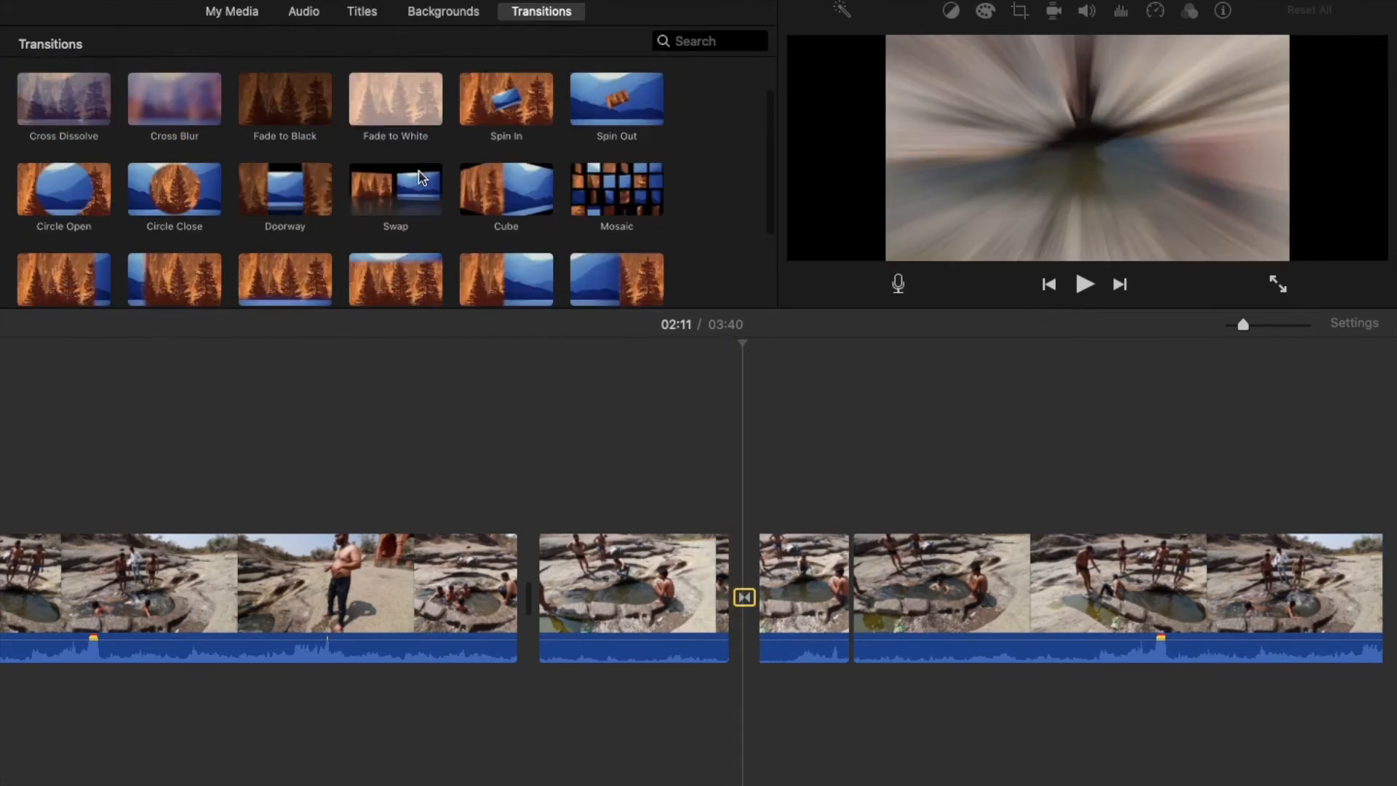
pyautogui.click(163, 157)
pyautogui.moveTo(901, 191); pyautogui.dragTo(864, 597)
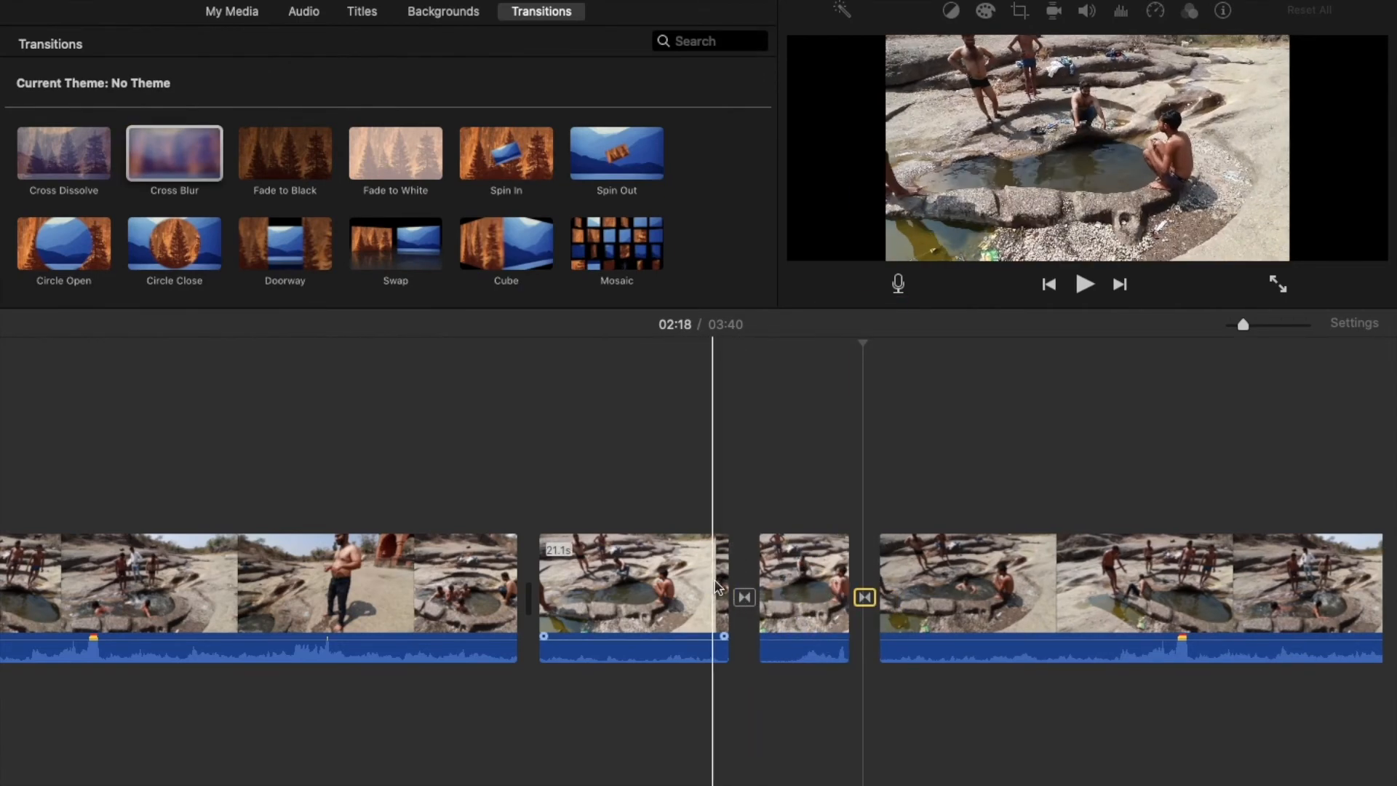
# Apply the Heat Wave clip filter to the short clip between the two transitions.
pyautogui.click(800, 586)
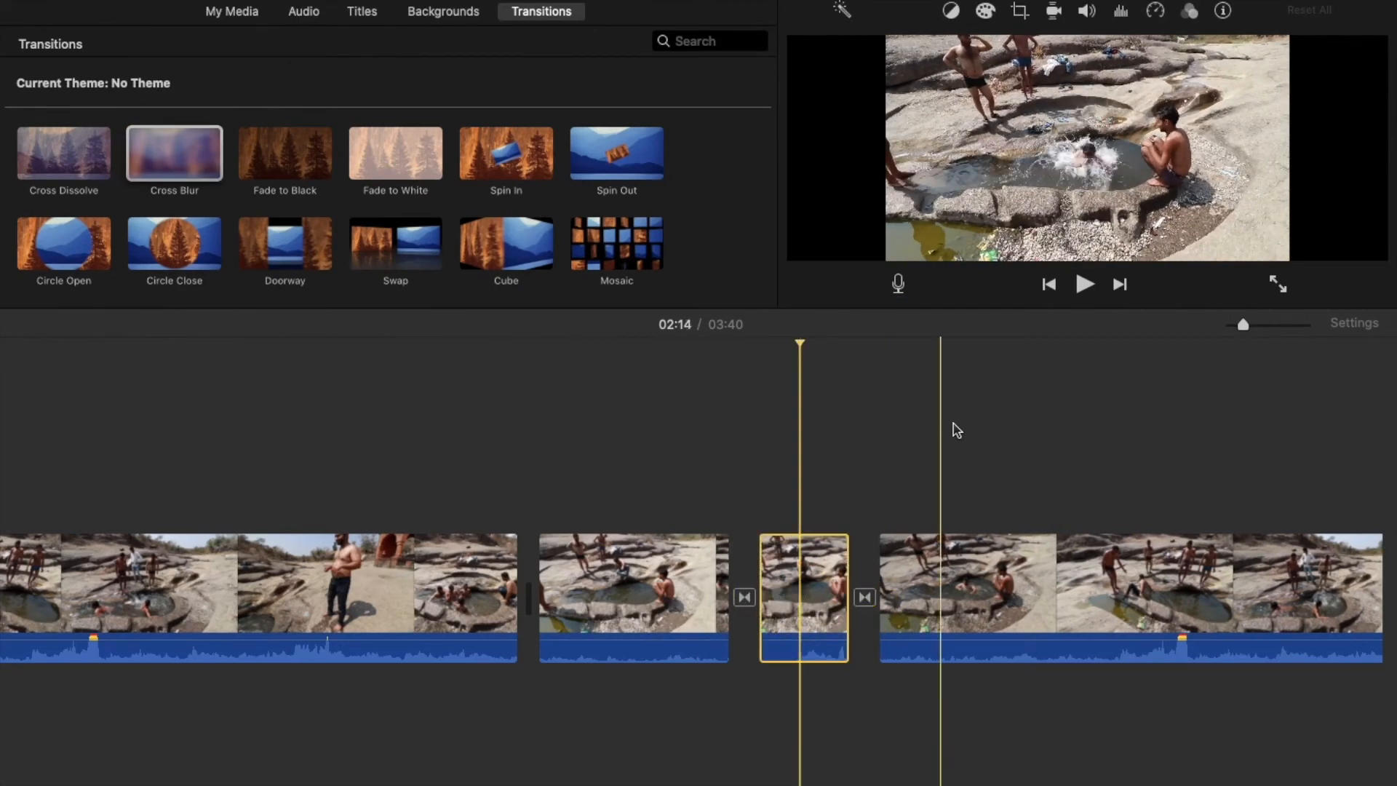
pyautogui.click(1194, 10)
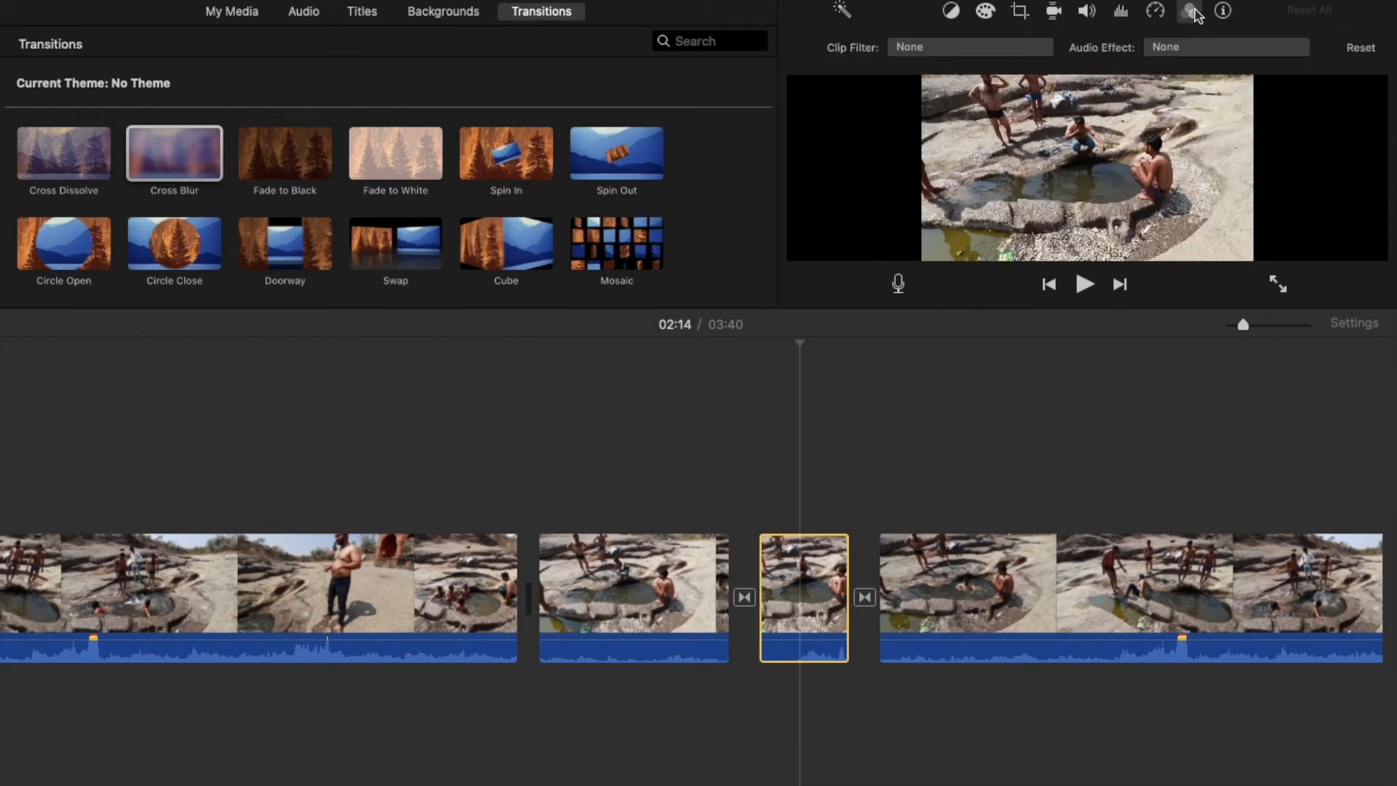
pyautogui.click(1039, 51)
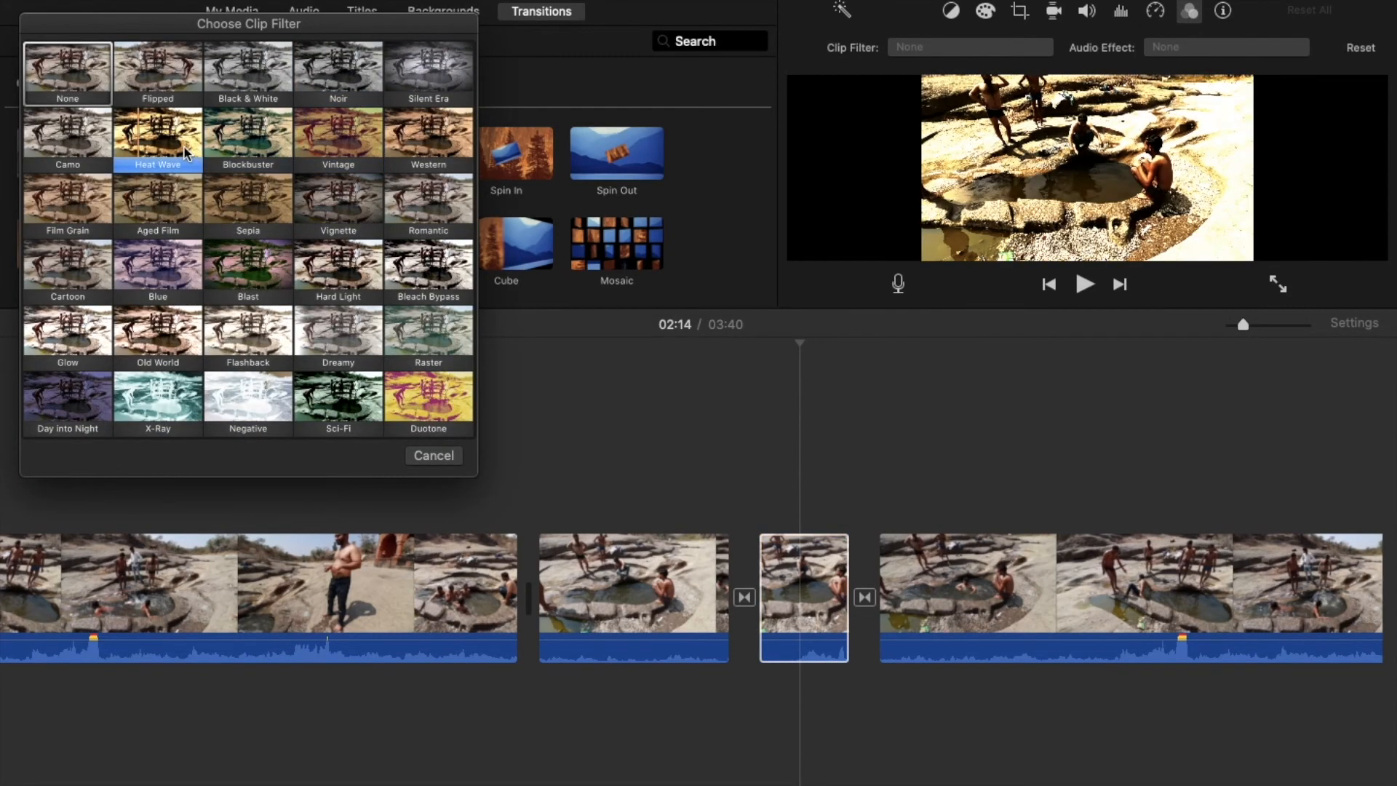
pyautogui.click(162, 132)
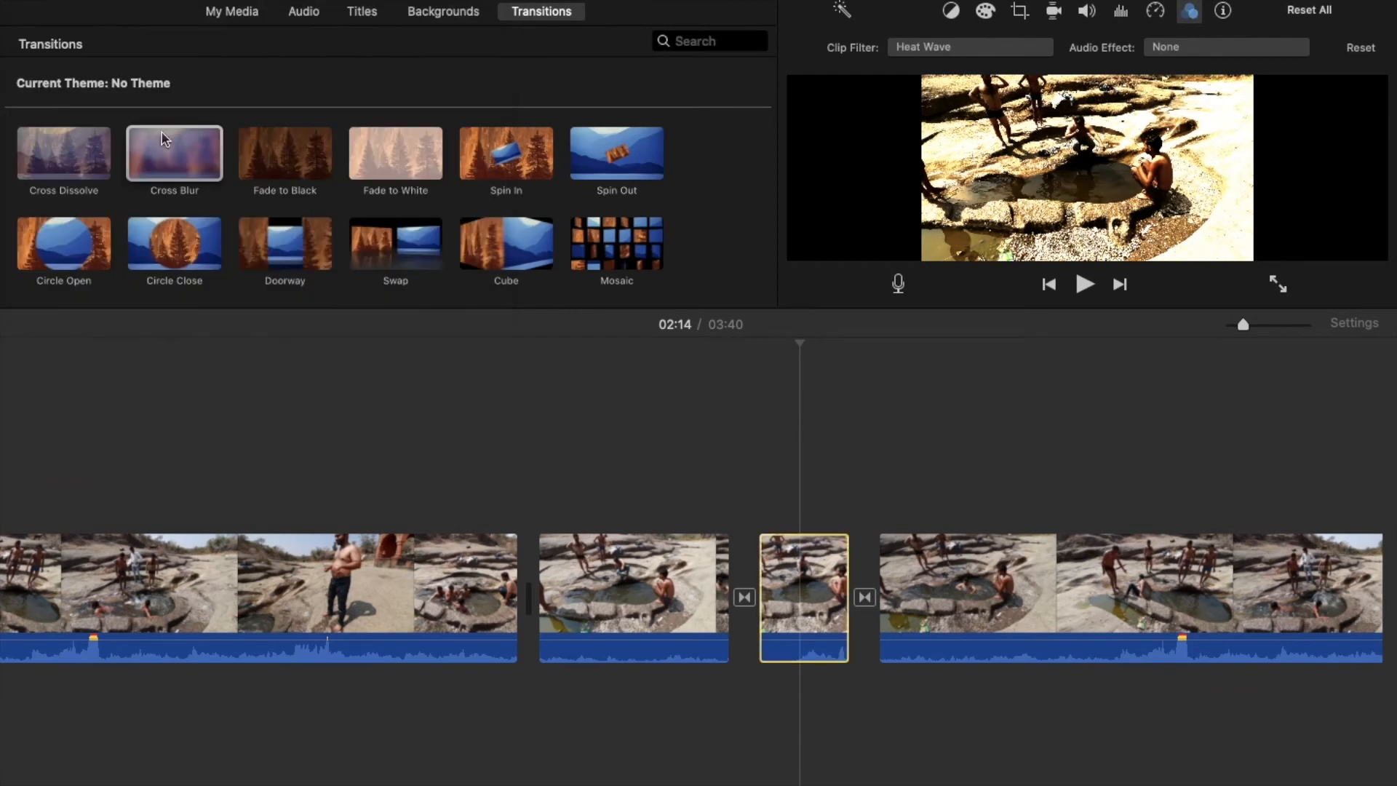
# Play the timeline through the filtered middle clip and both surrounding transitions.
pyautogui.click(704, 427)
pyautogui.press('space')
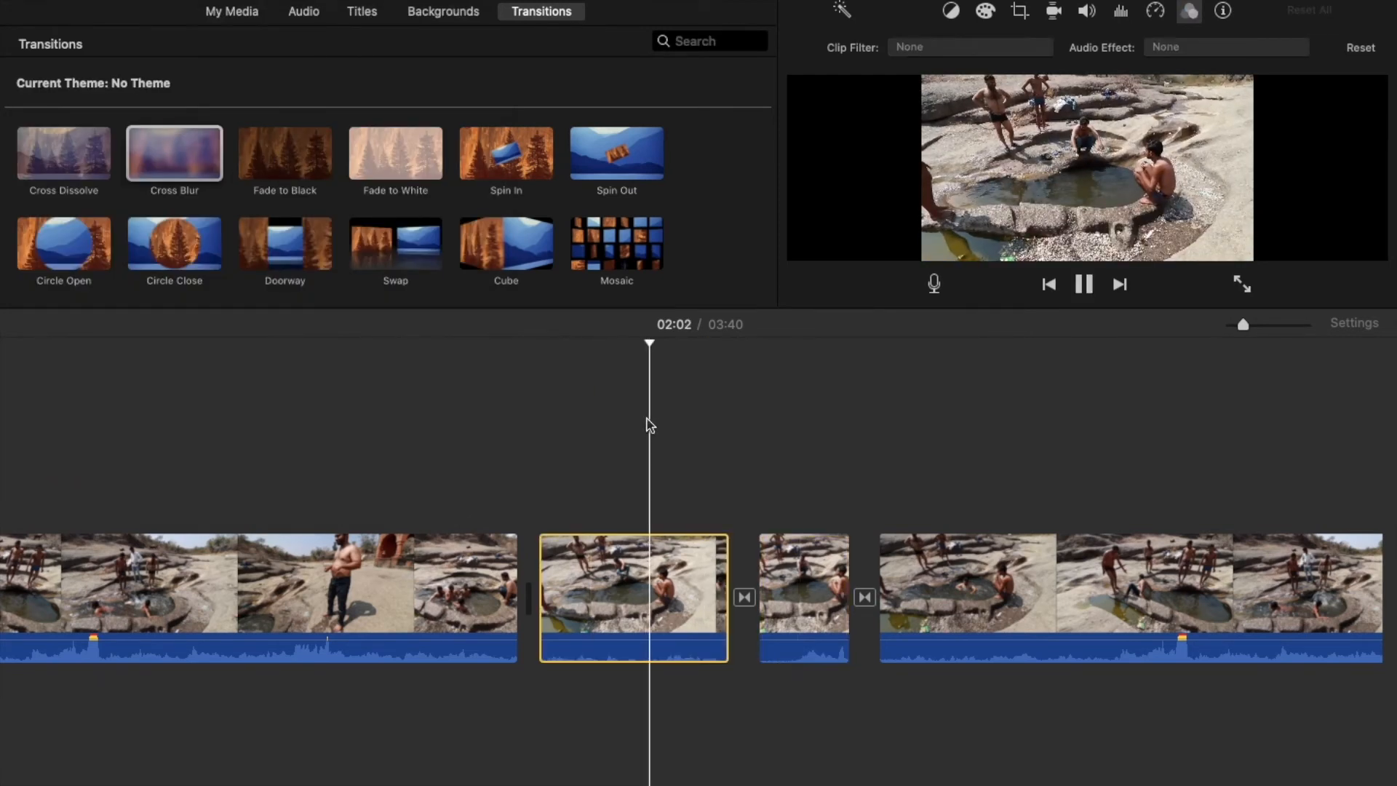
pyautogui.click(730, 436)
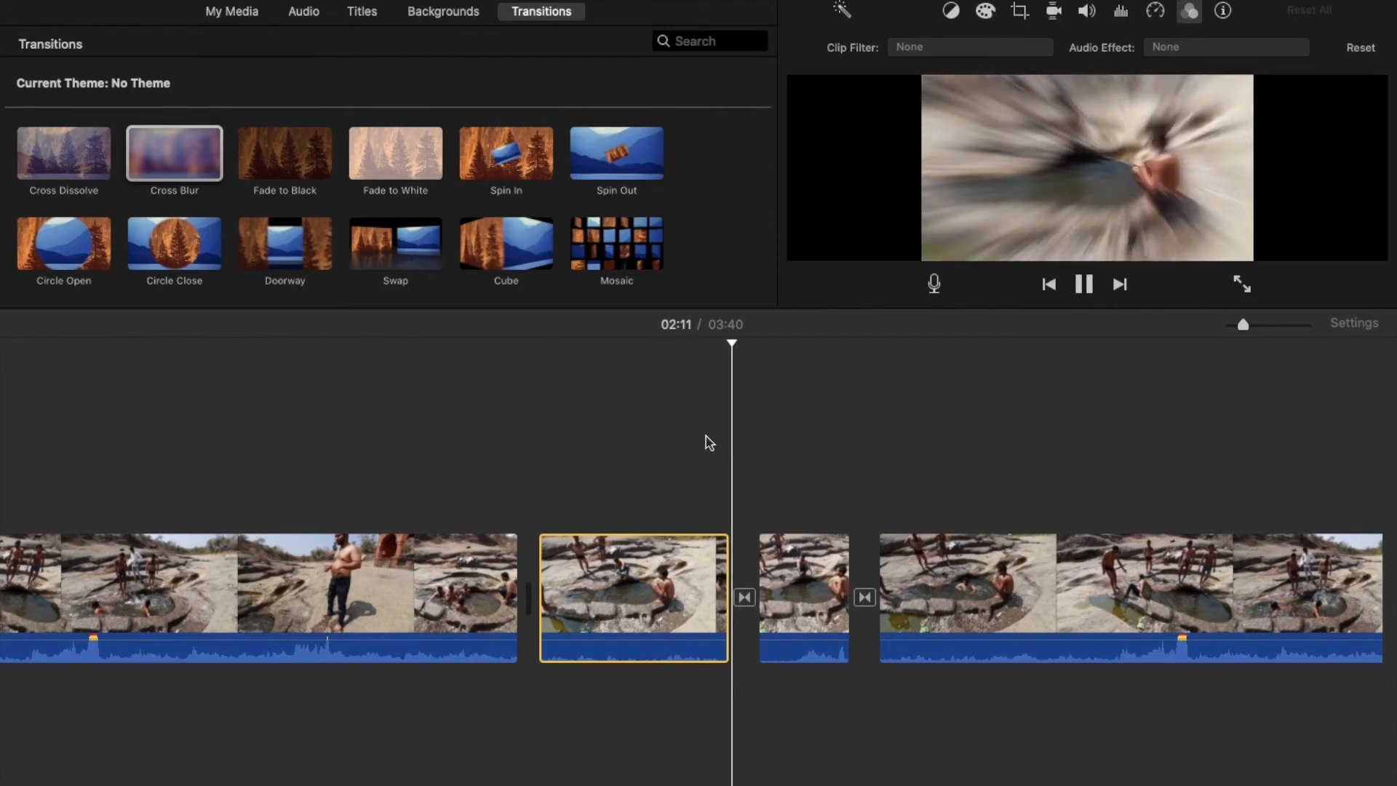
pyautogui.click(706, 437)
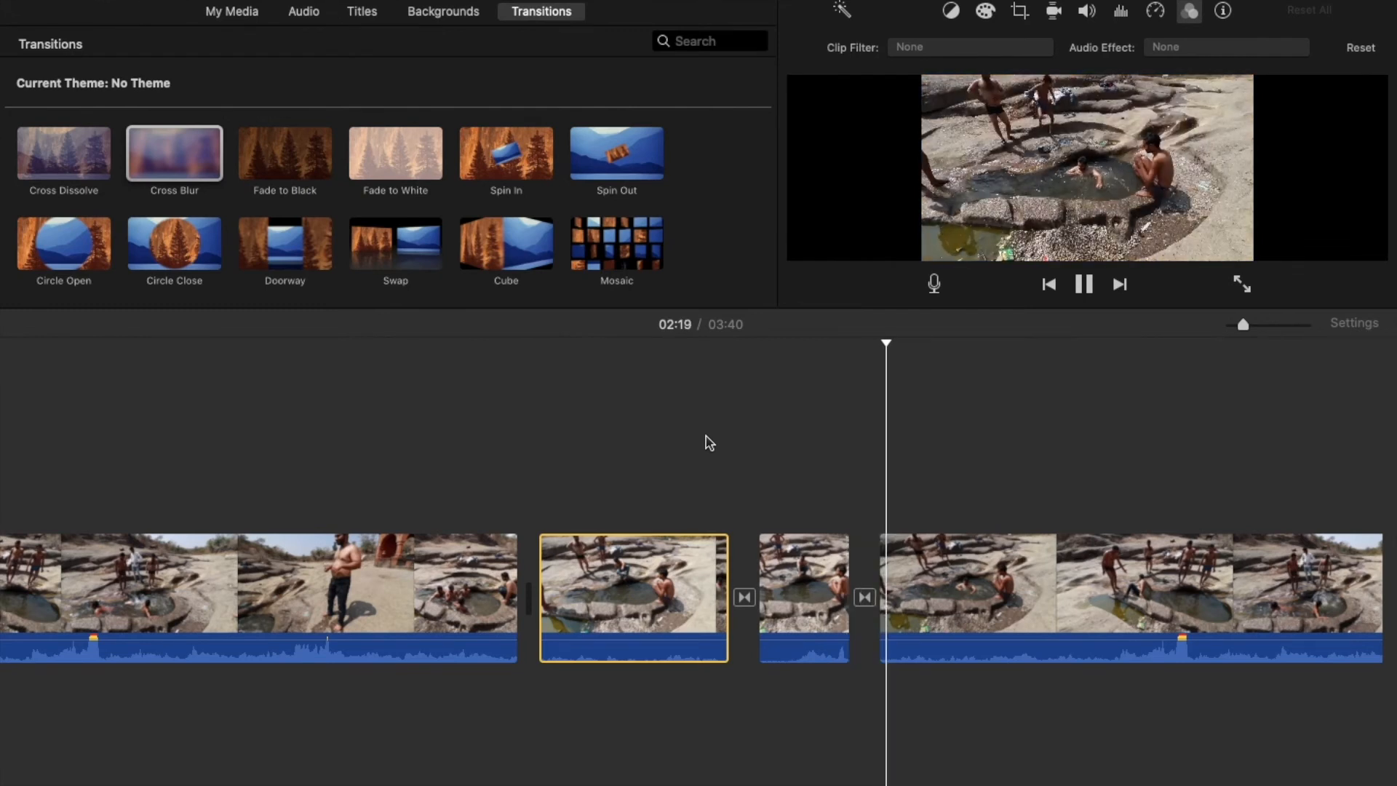
pyautogui.press('space')
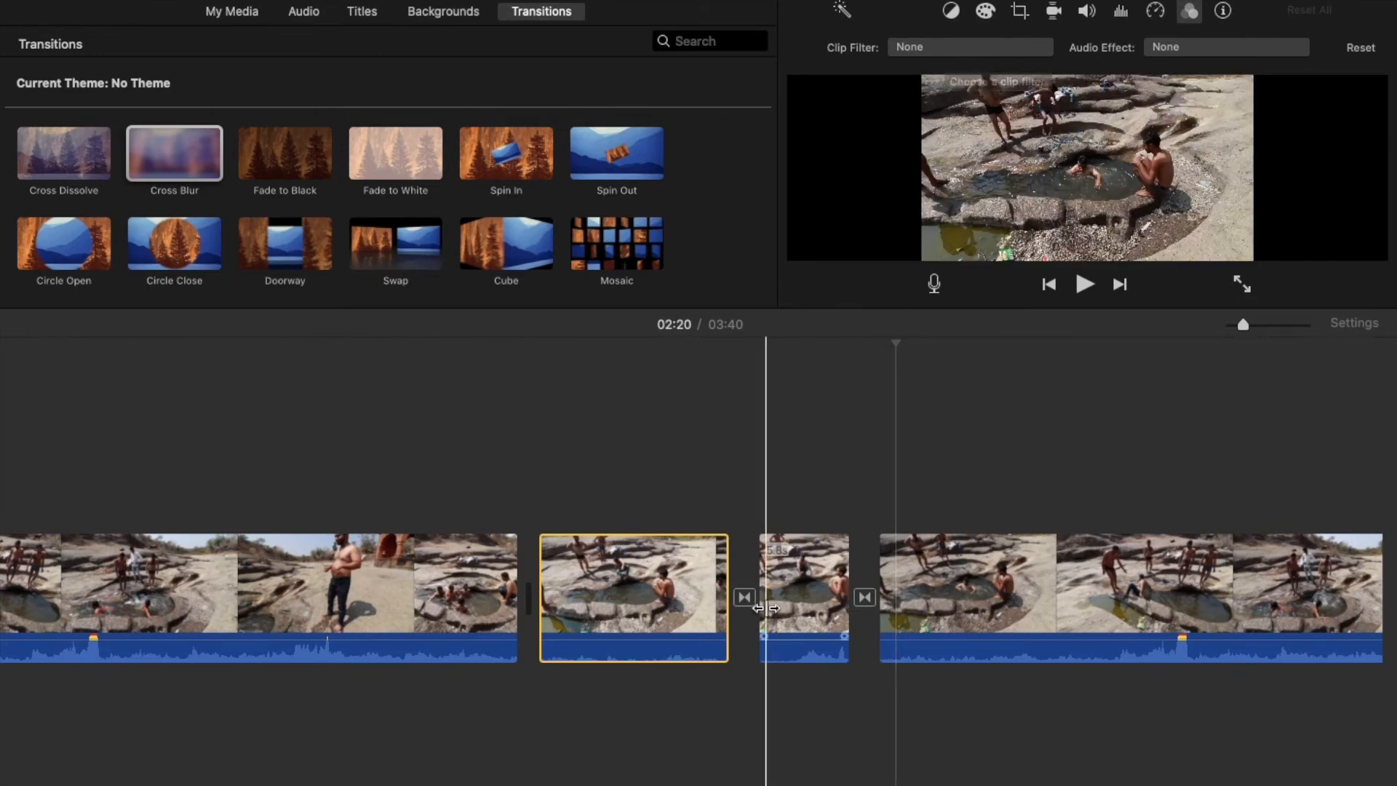
# Detach the audio from the long rock pool clip that follows the second transition.
pyautogui.hscroll(3, 937, 588)
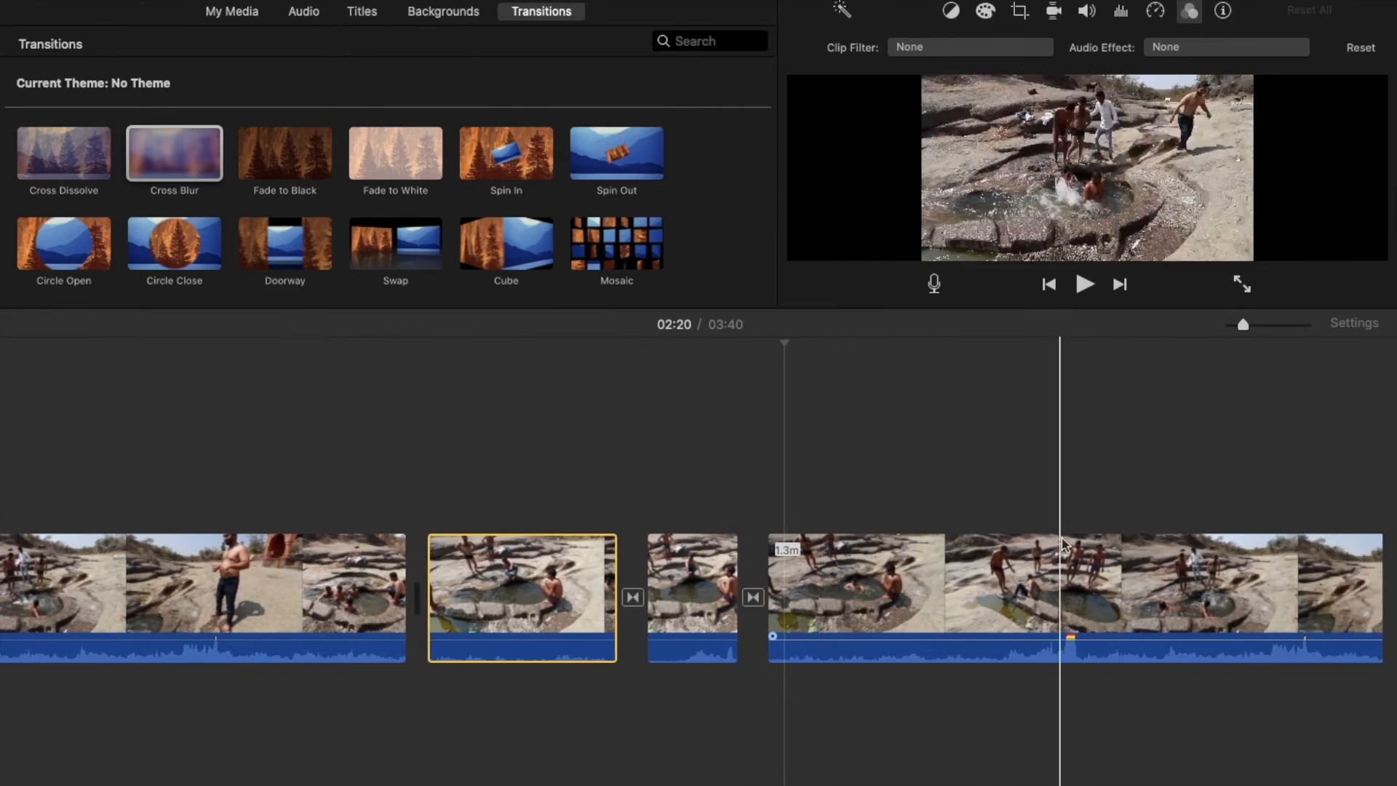
pyautogui.click(1017, 567)
pyautogui.rightClick(1018, 562)
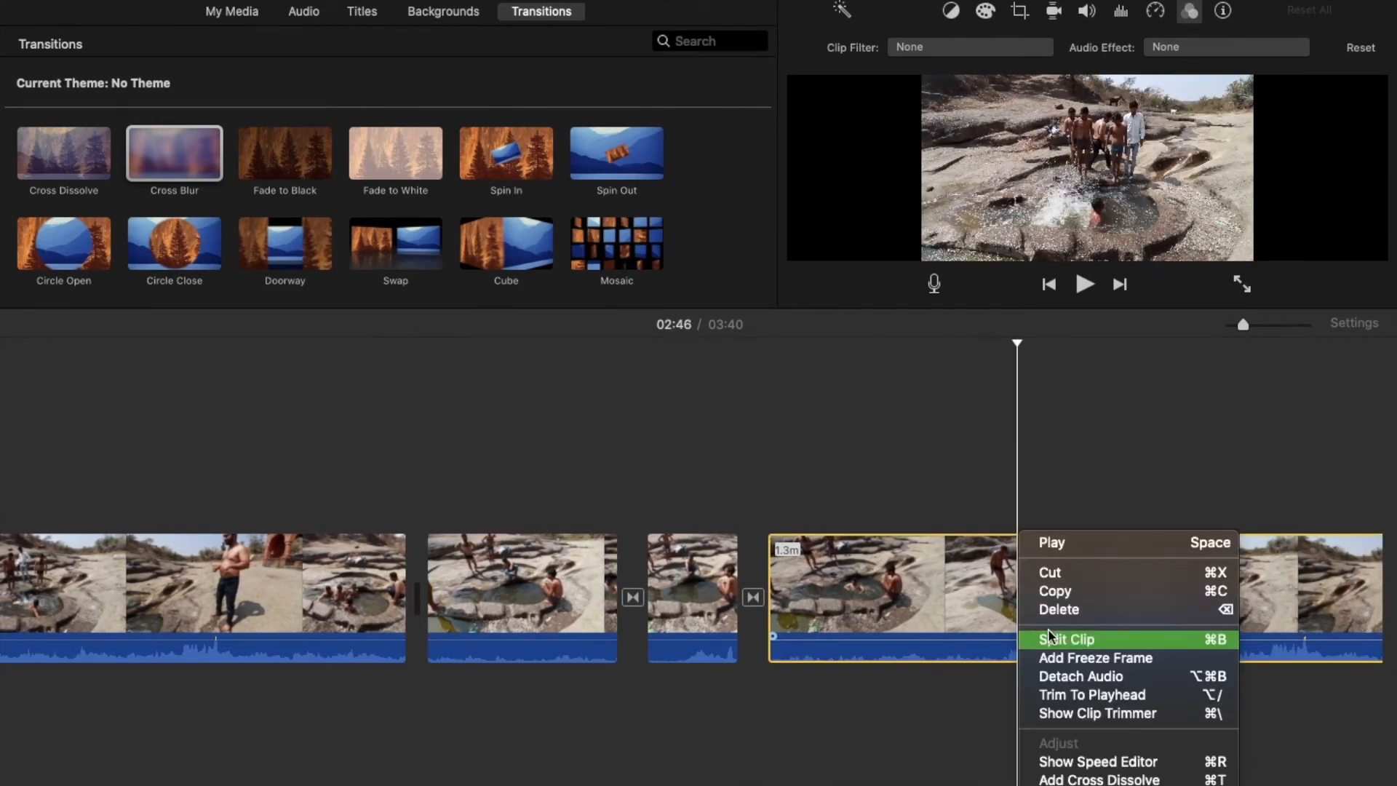
pyautogui.click(1059, 681)
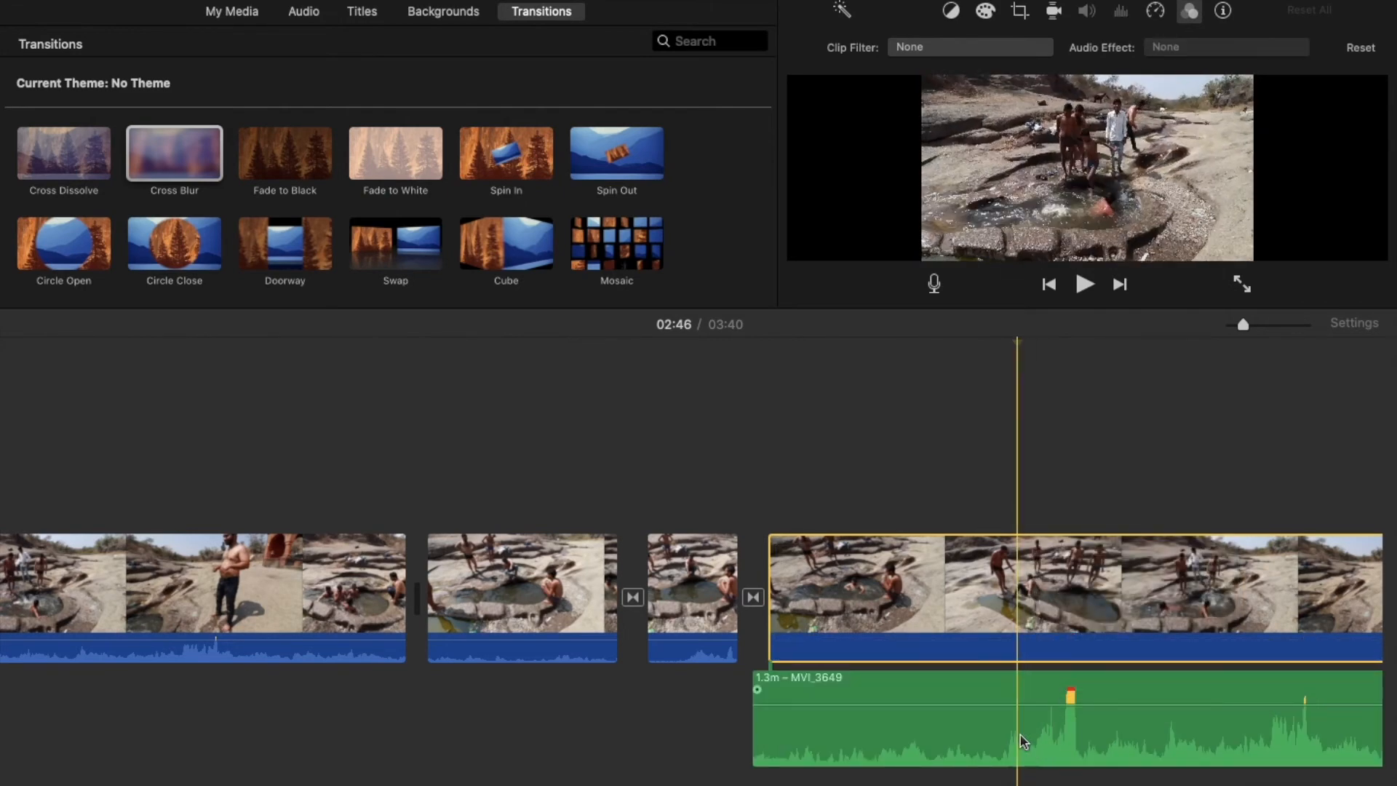
# Try the Cosmic audio effect on the detached audio track and undo it.
pyautogui.click(1032, 683)
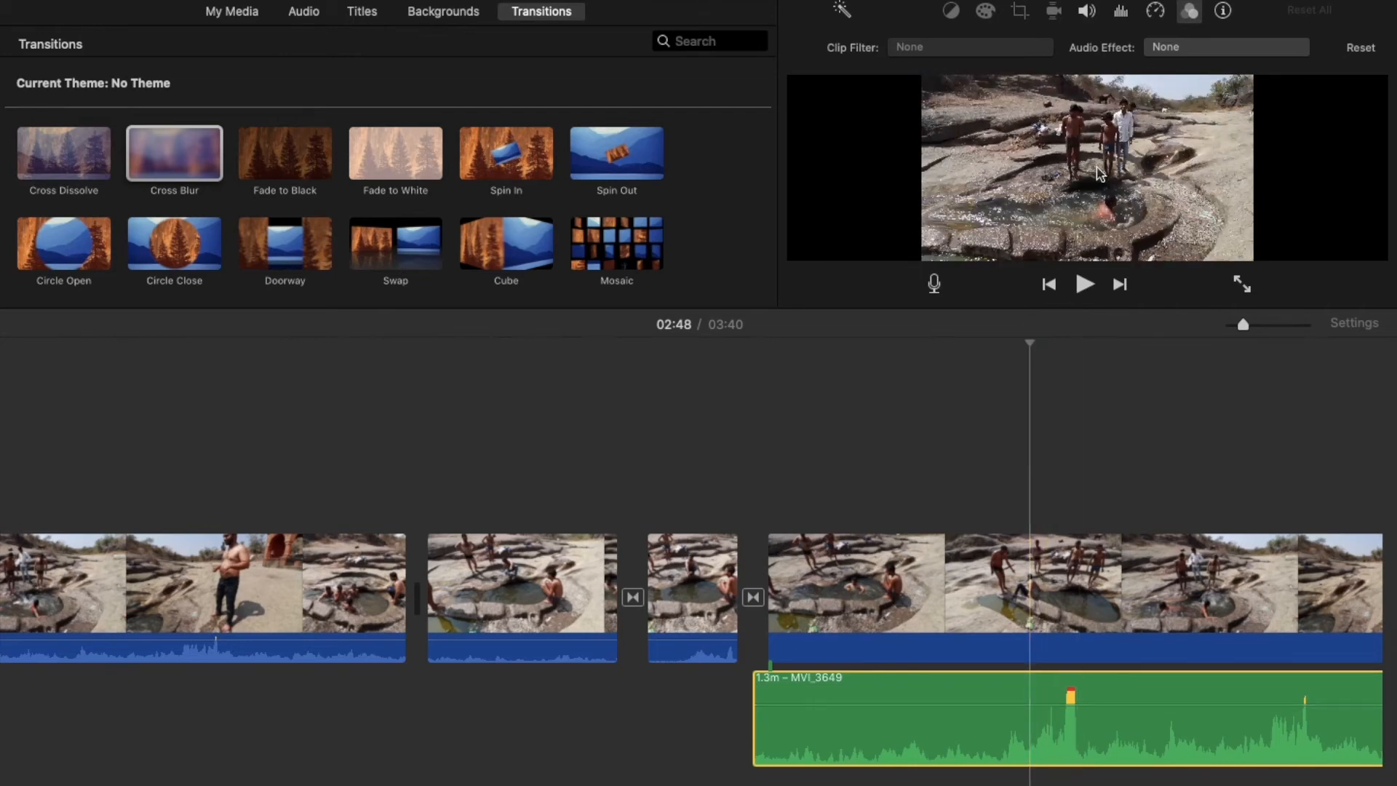
pyautogui.click(1168, 45)
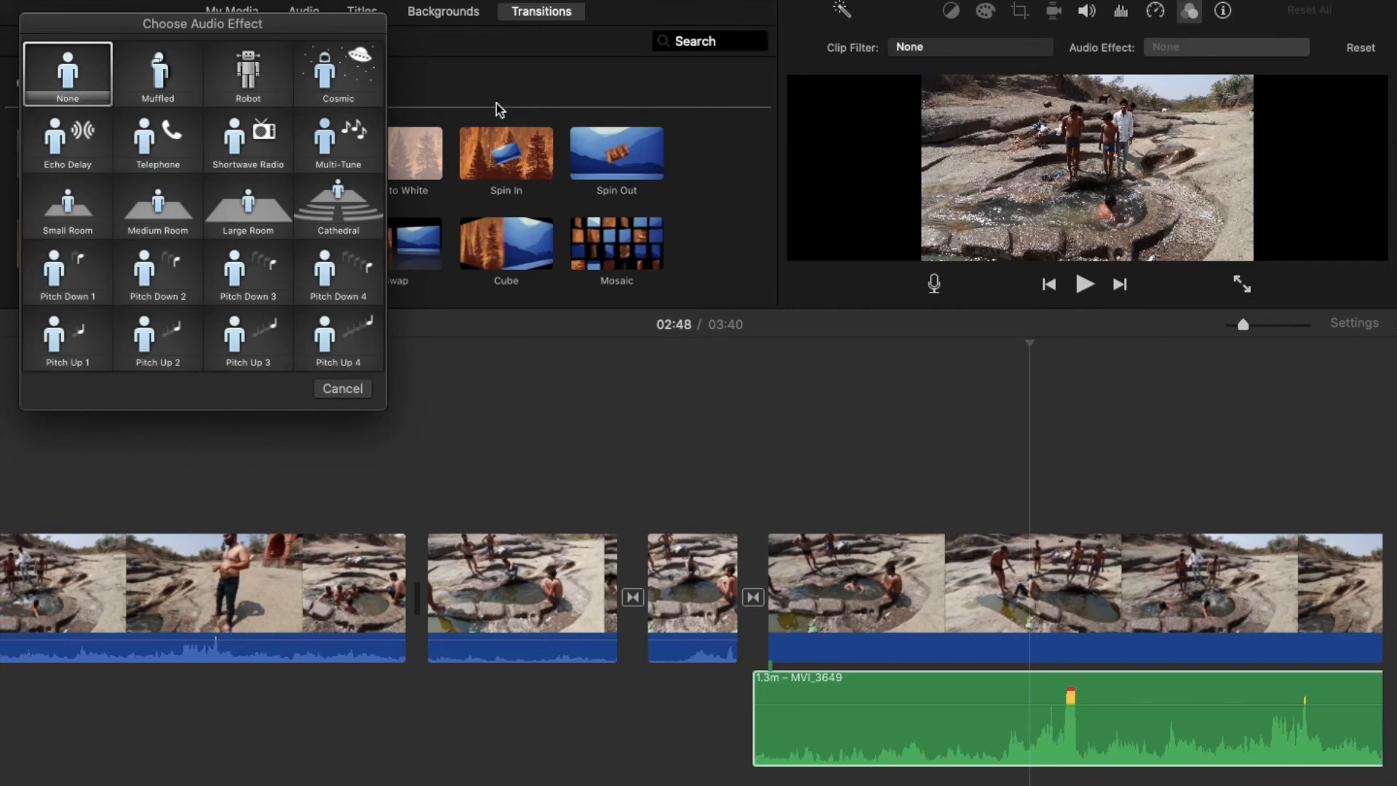
pyautogui.click(320, 80)
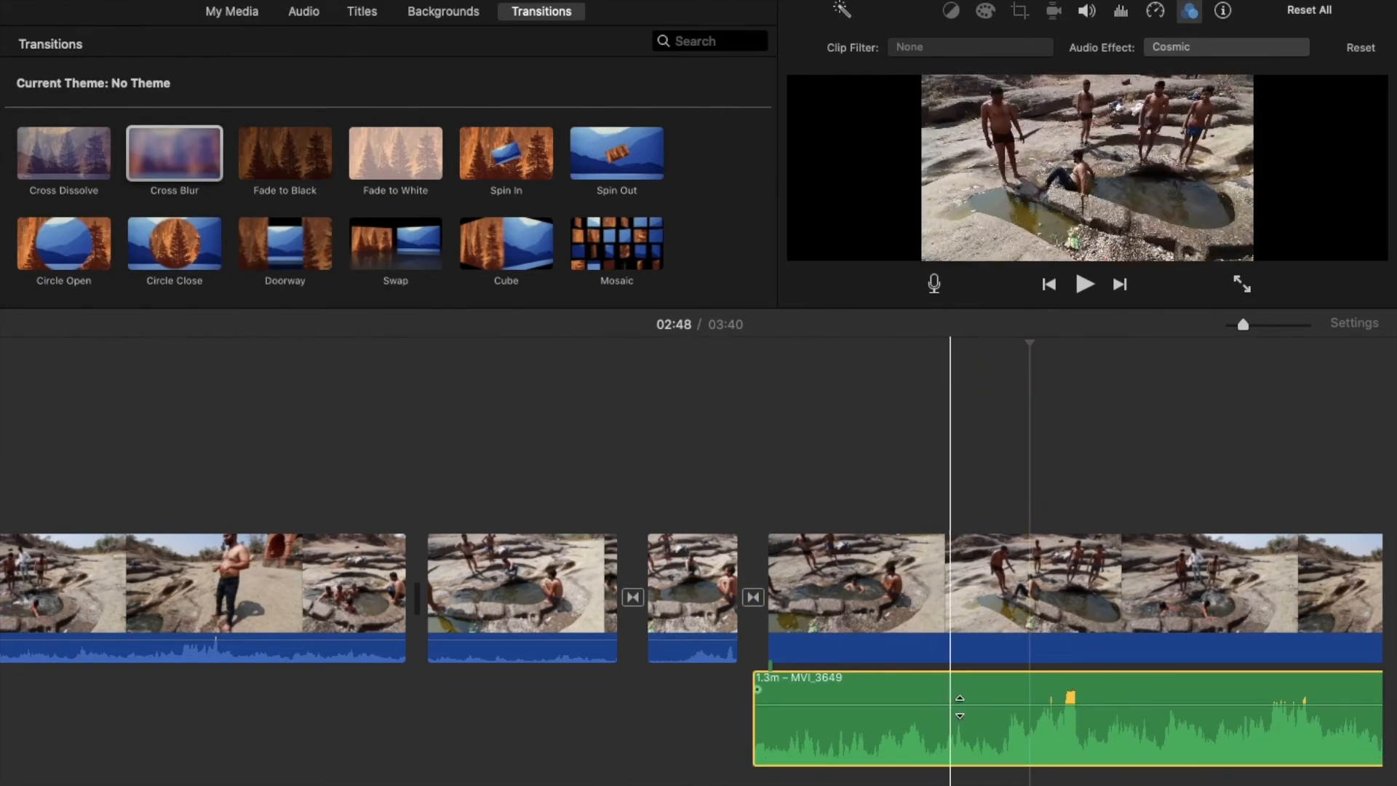
pyautogui.press('super+z')
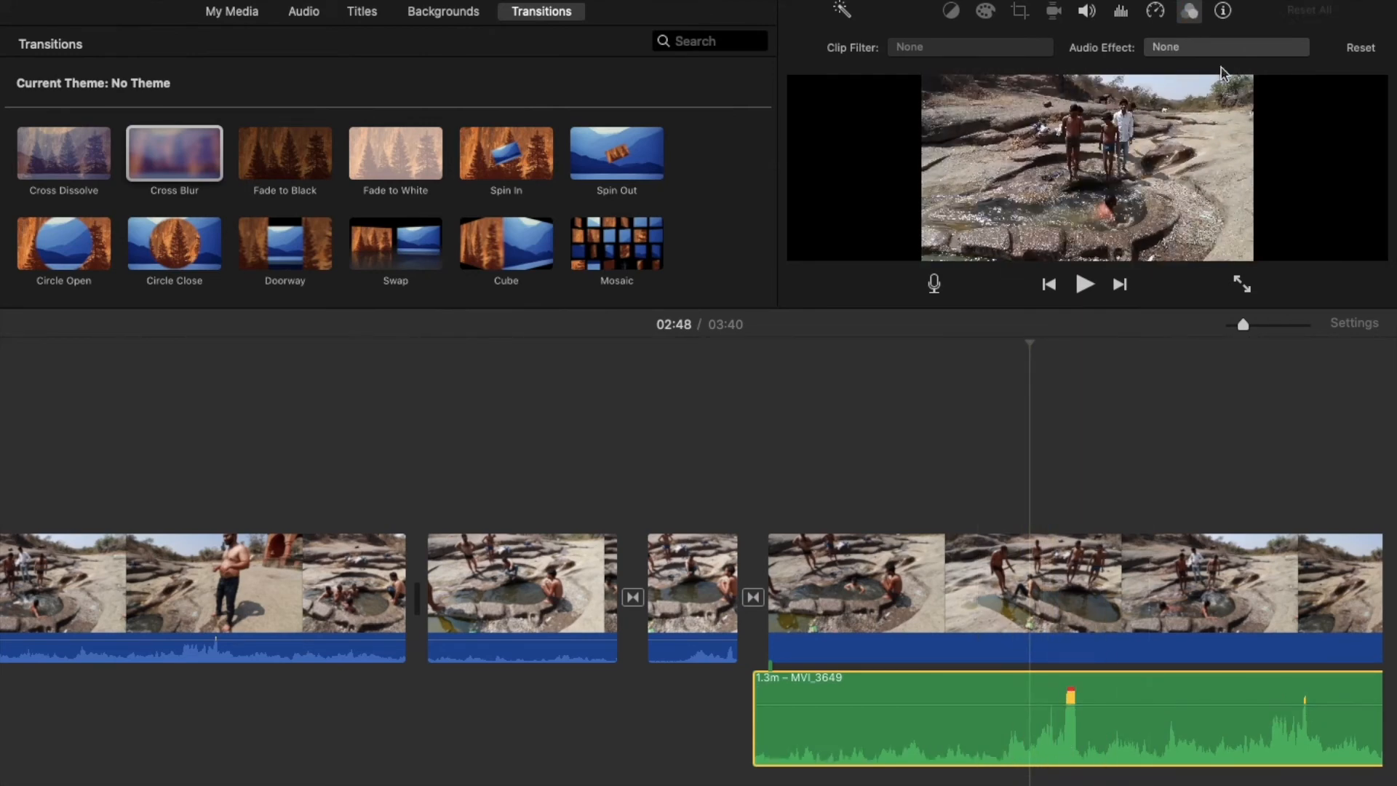
# Apply the Cosmic audio effect to the detached audio track and play part of the clip to hear it.
pyautogui.click(1224, 48)
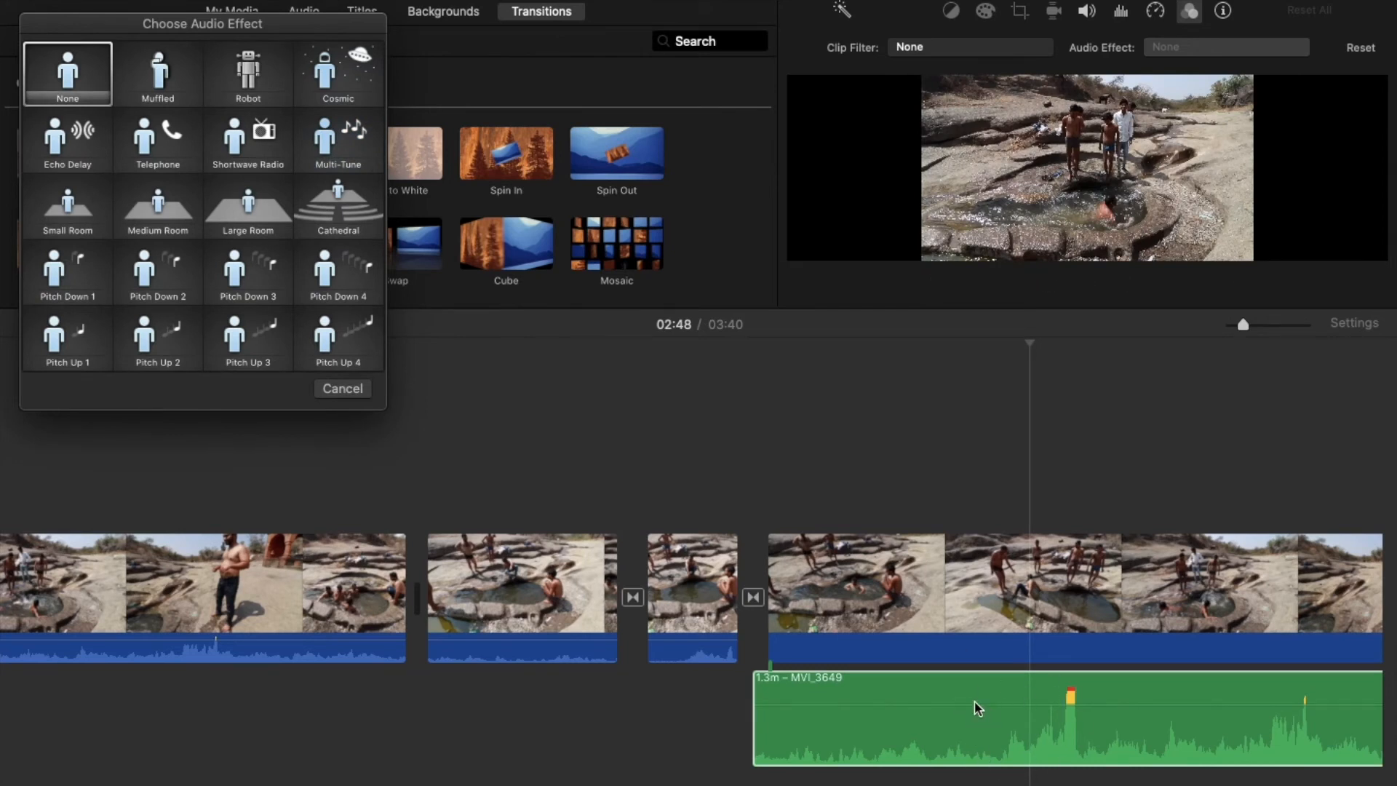
pyautogui.click(348, 101)
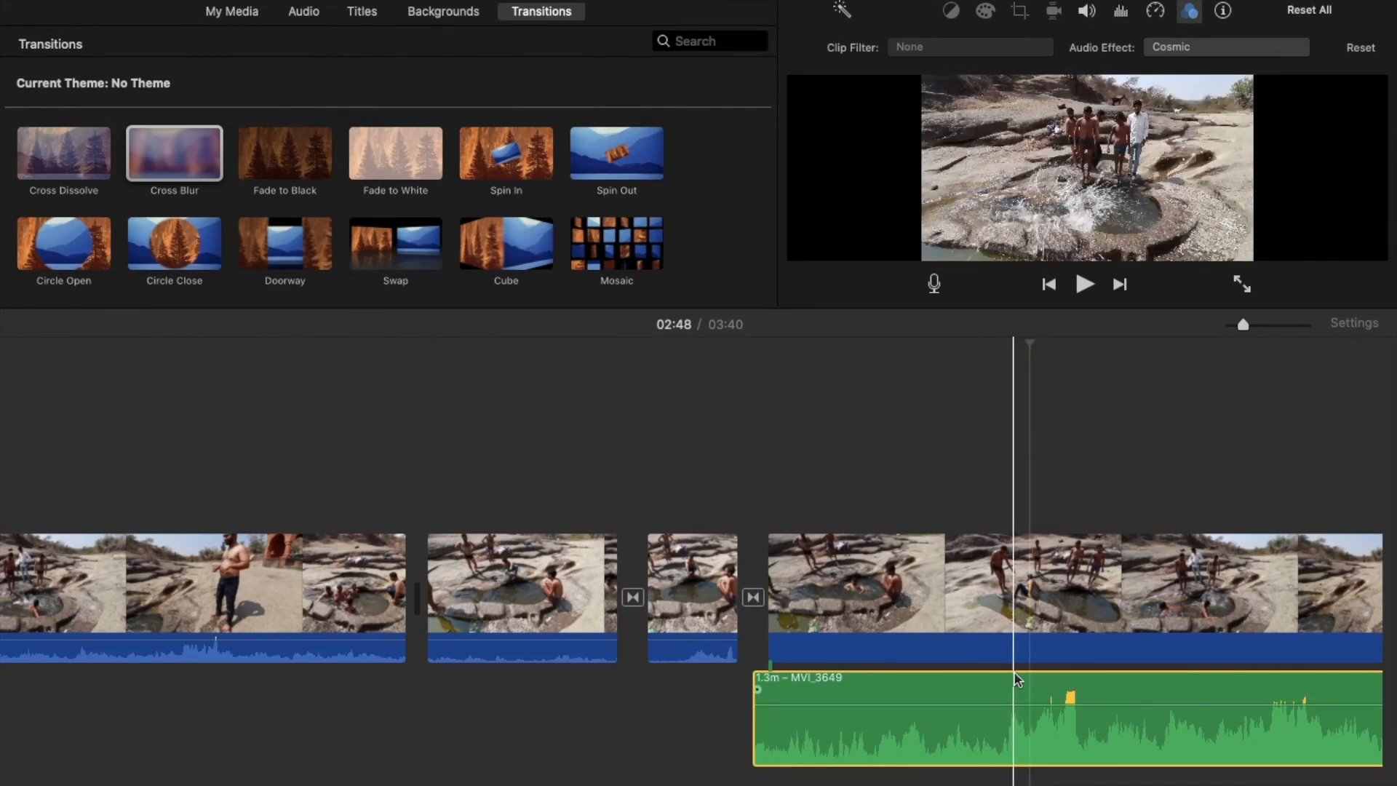
pyautogui.click(879, 644)
pyautogui.press('space')
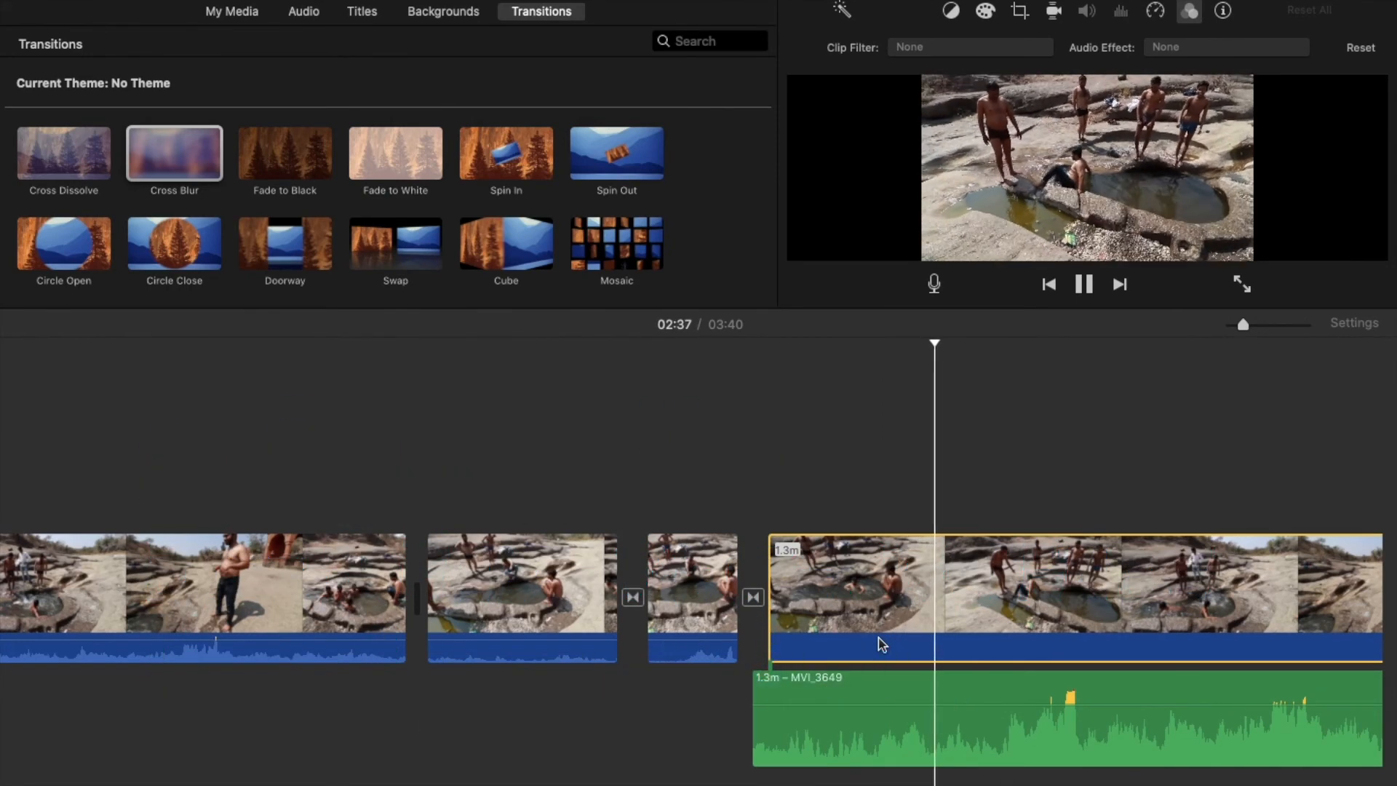
pyautogui.press('space')
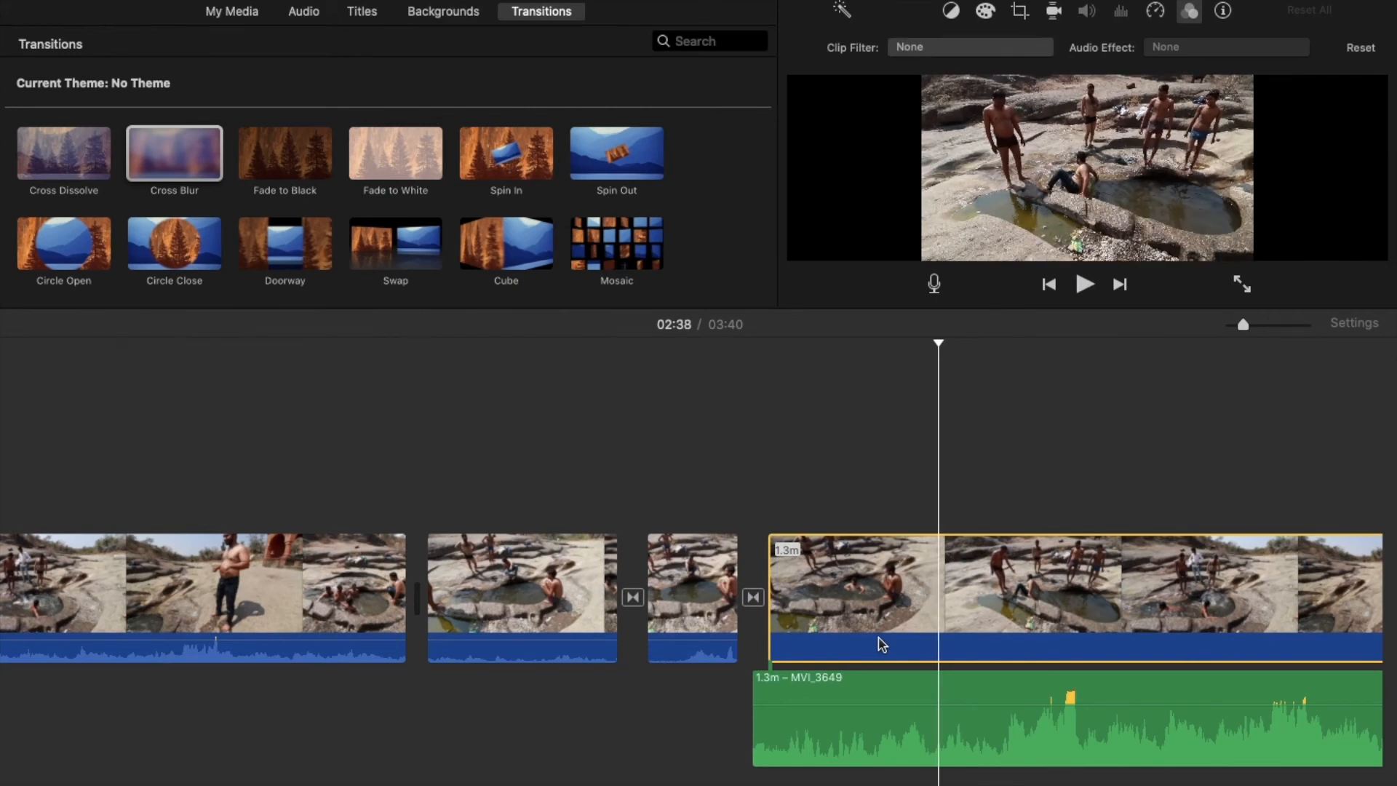
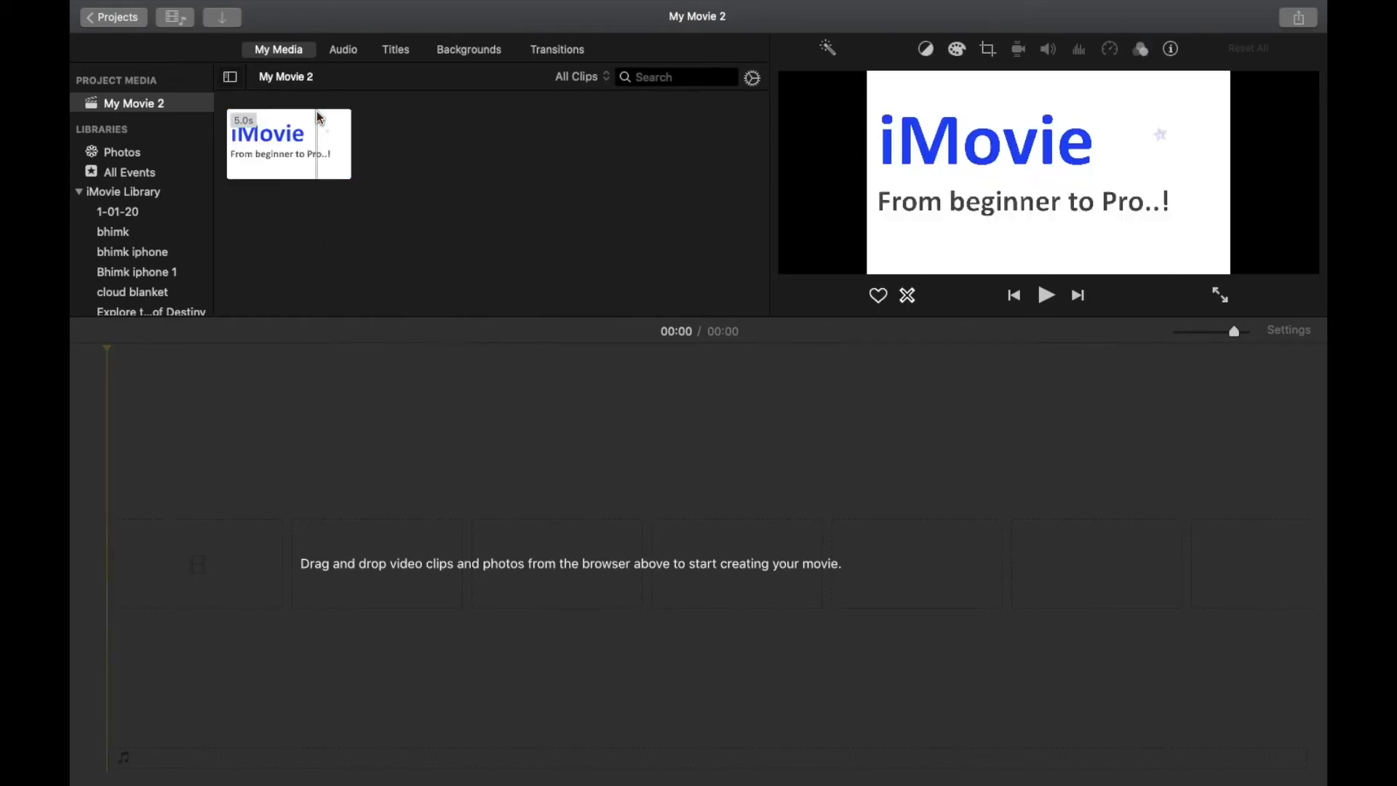
# Add the whole iMovie intro clip from the My Movie 2 media to the timeline and play it from the start.
pyautogui.click(338, 166)
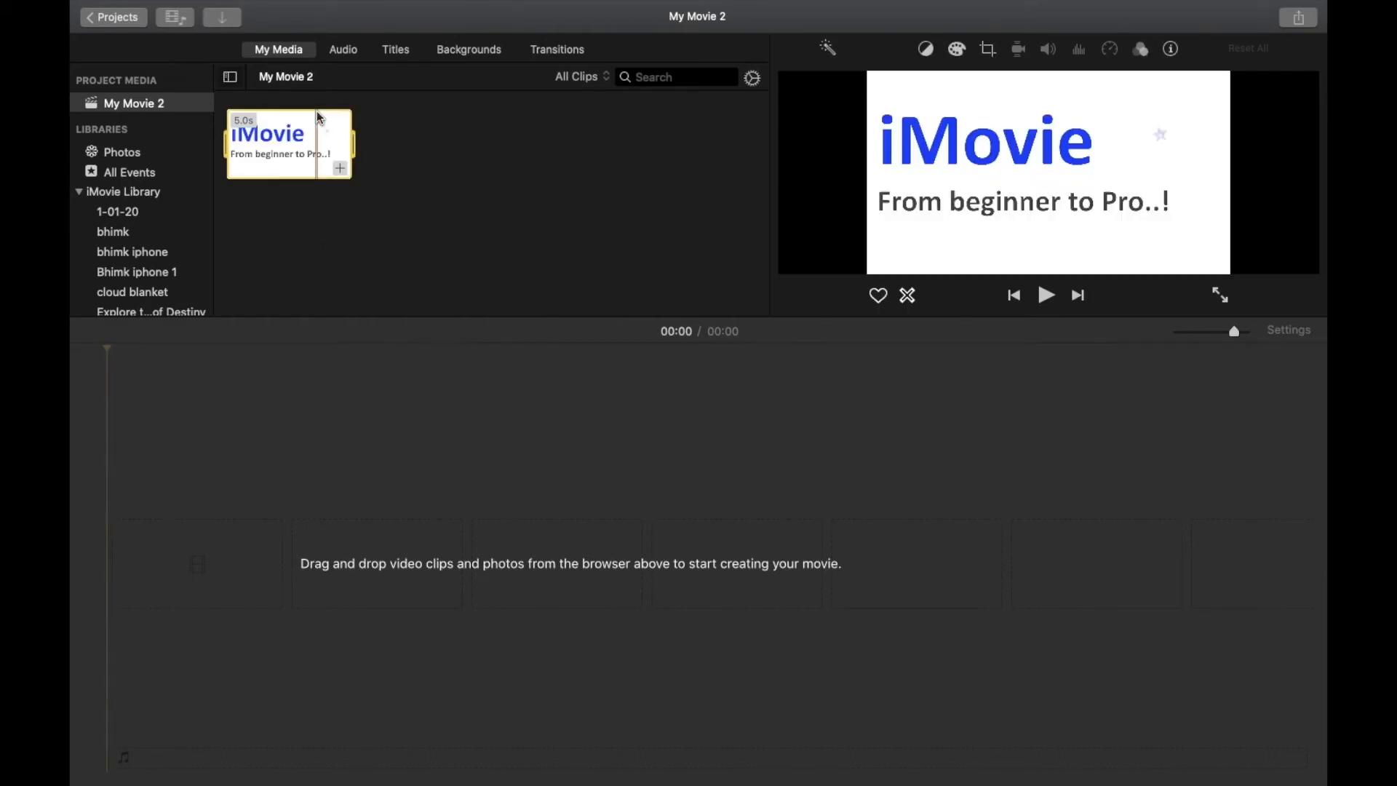
pyautogui.click(340, 168)
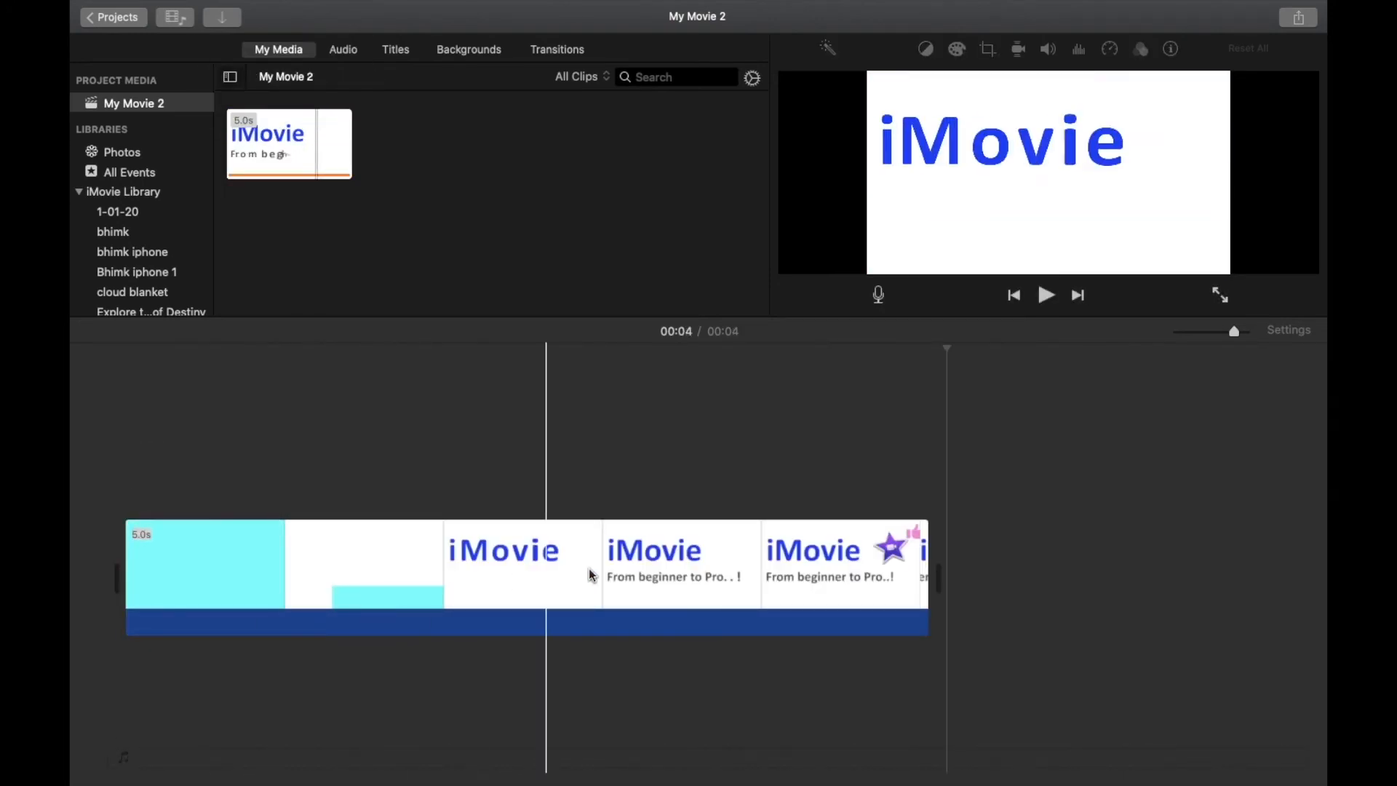
pyautogui.click(72, 595)
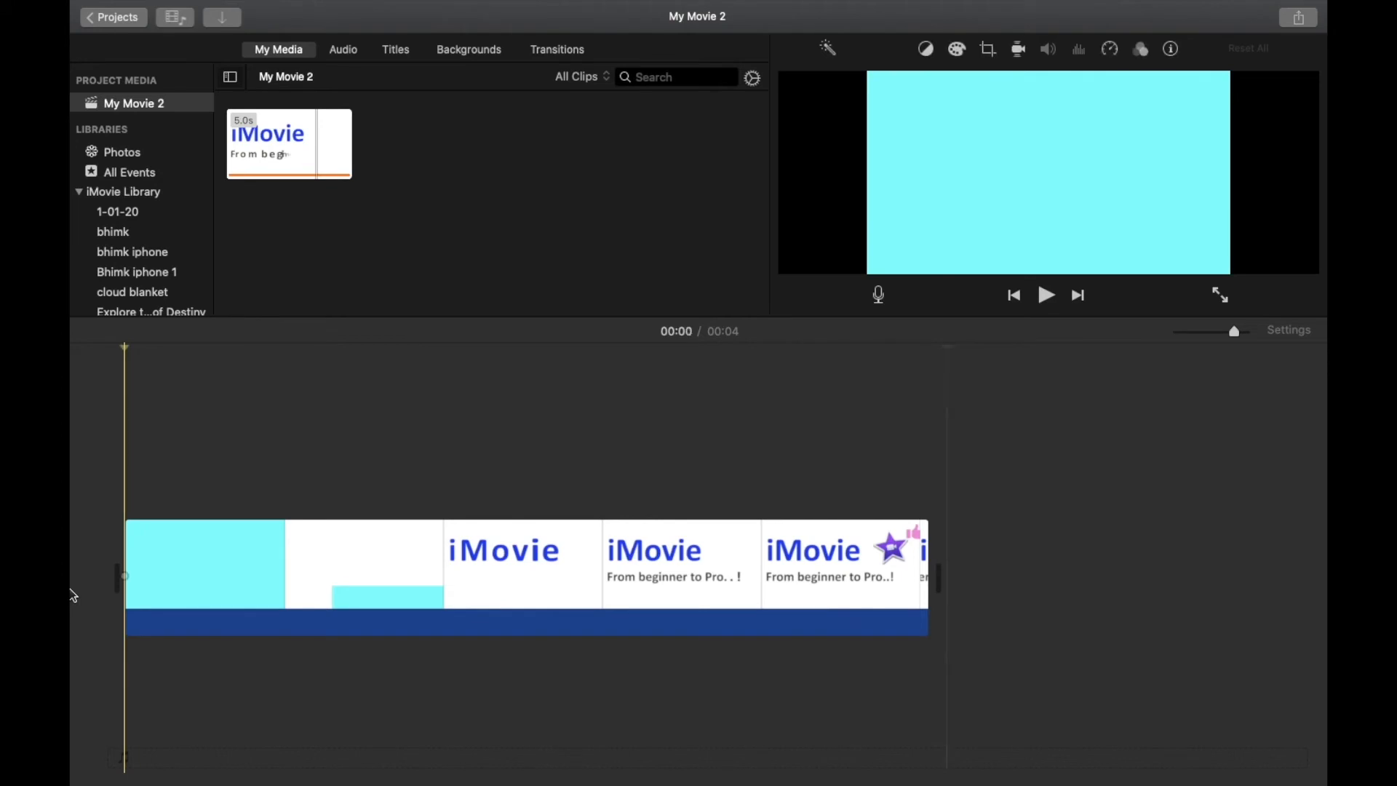
pyautogui.press('space')
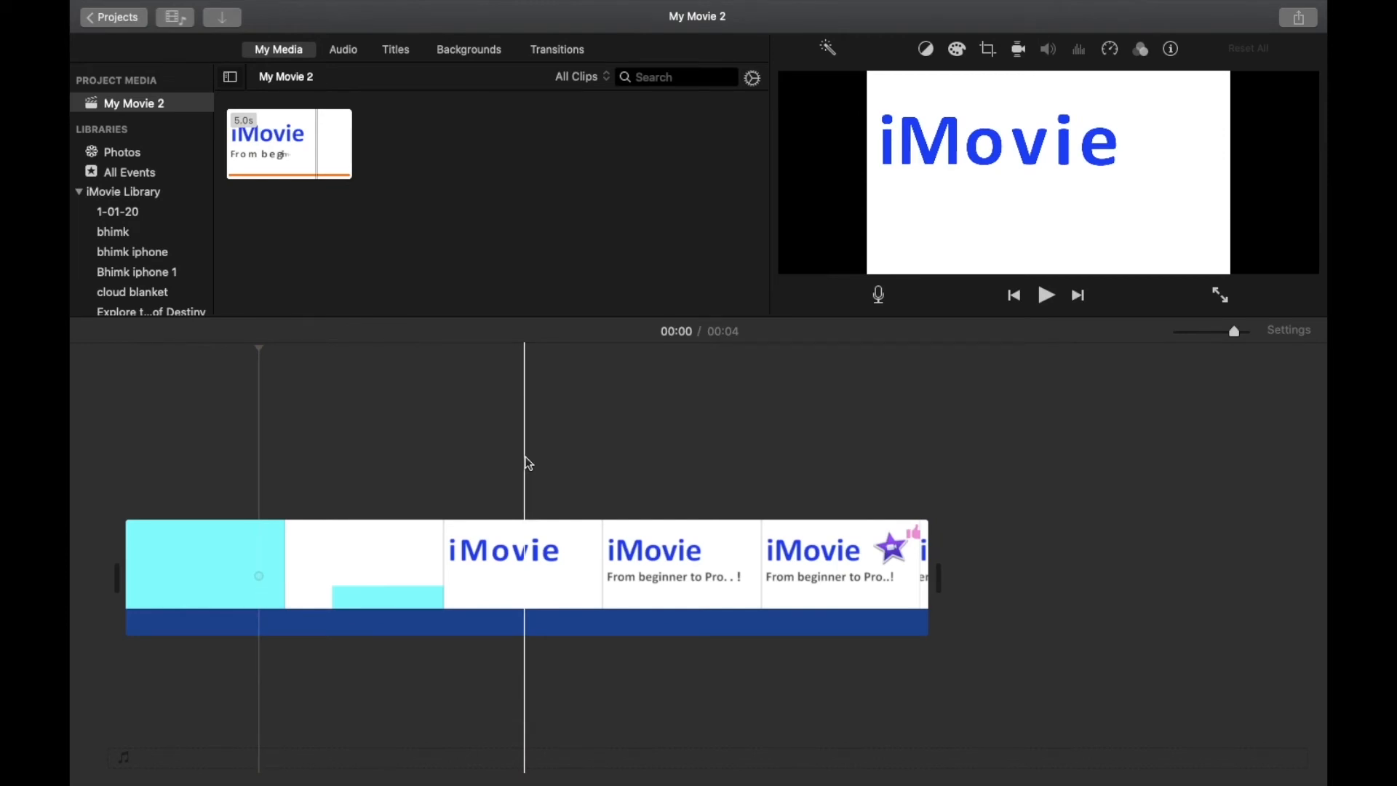
# Examine the available audio sources: the Music list, the Sound Effects with their category folders, and GarageBand.
pyautogui.click(345, 51)
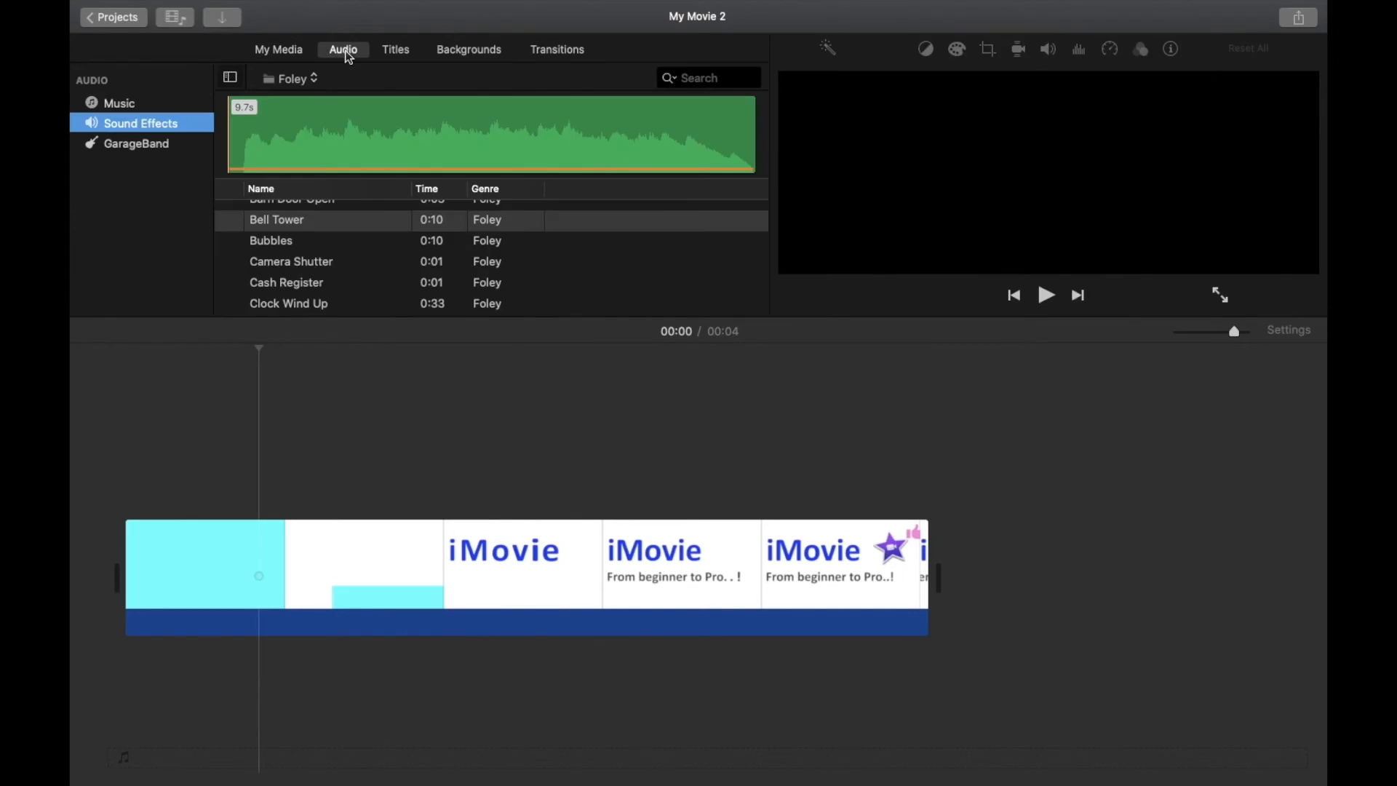
pyautogui.scroll(4, 368, 258)
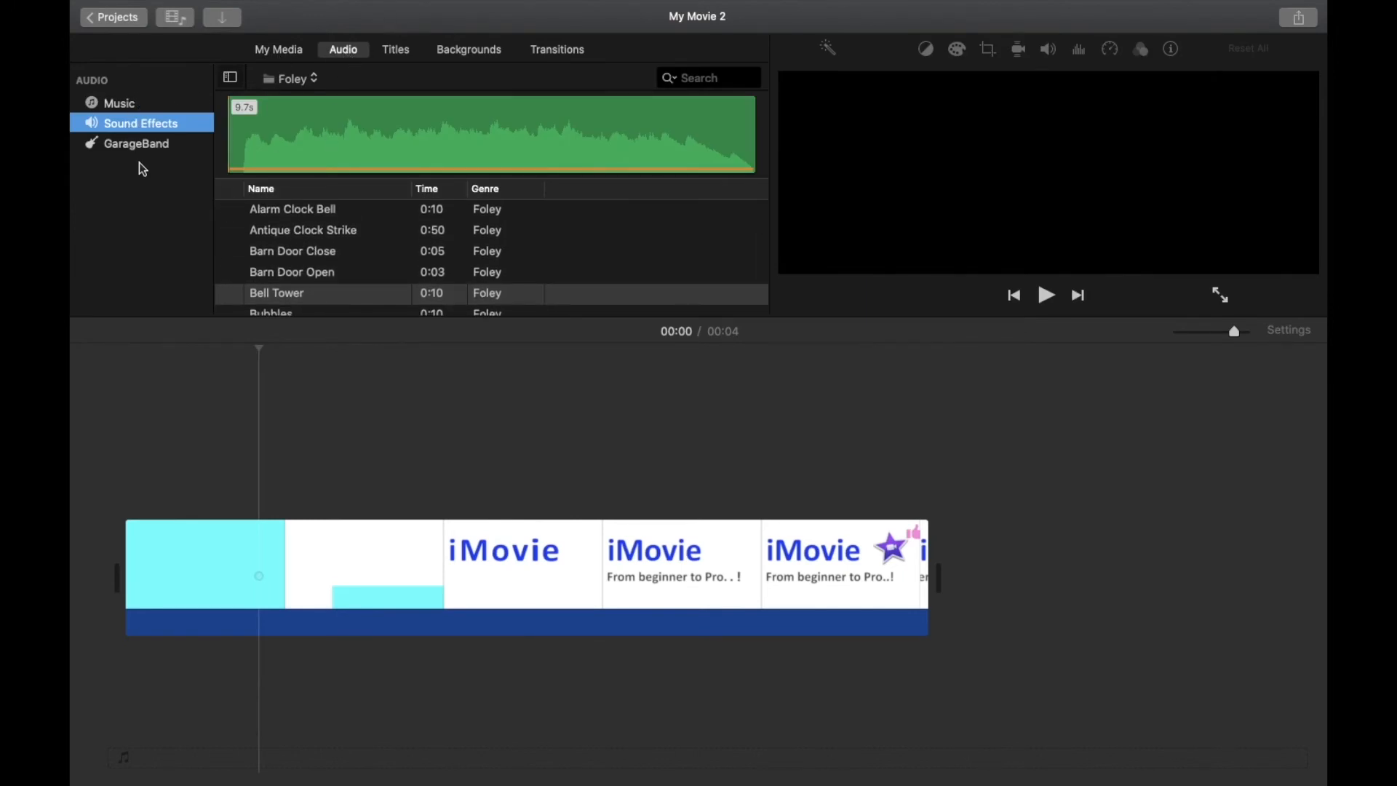
pyautogui.click(124, 105)
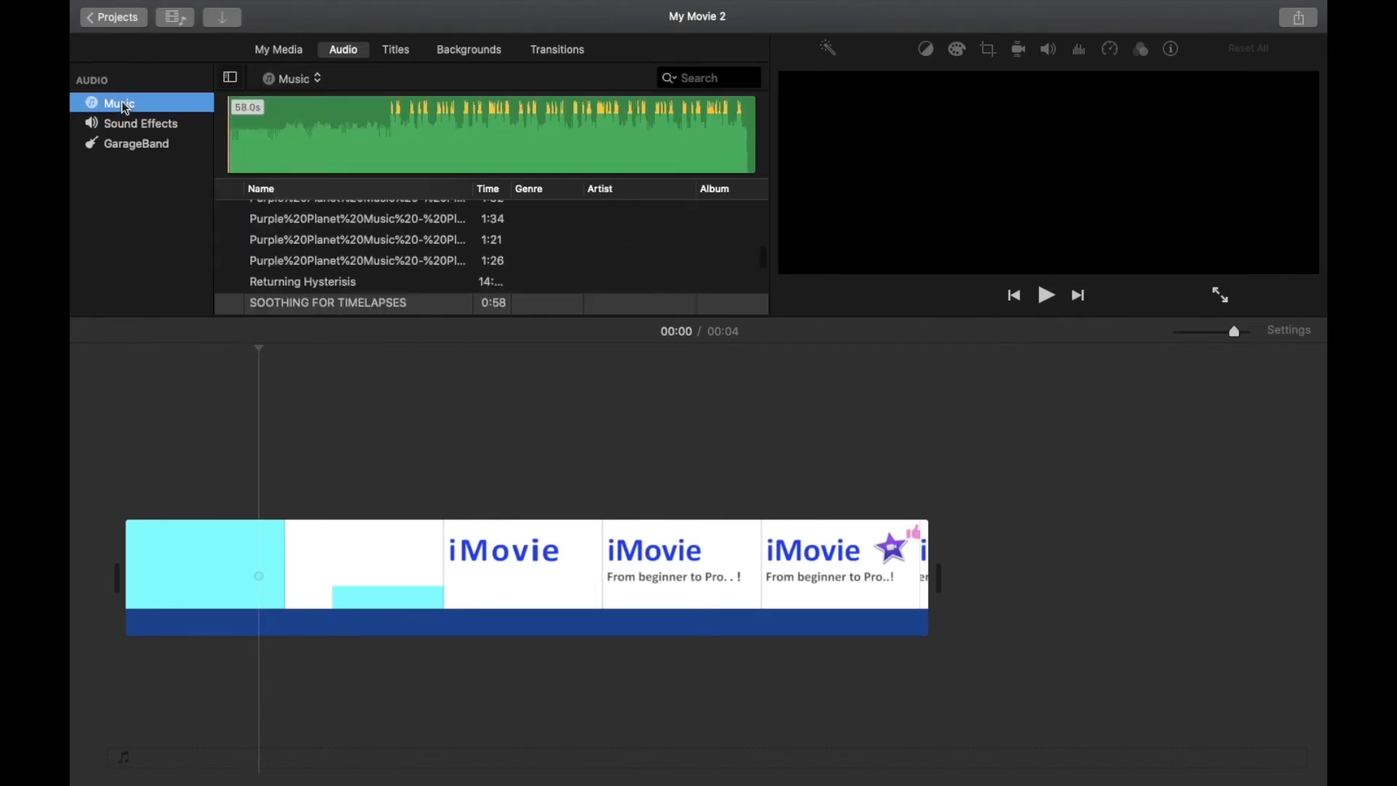
pyautogui.scroll(15, 261, 238)
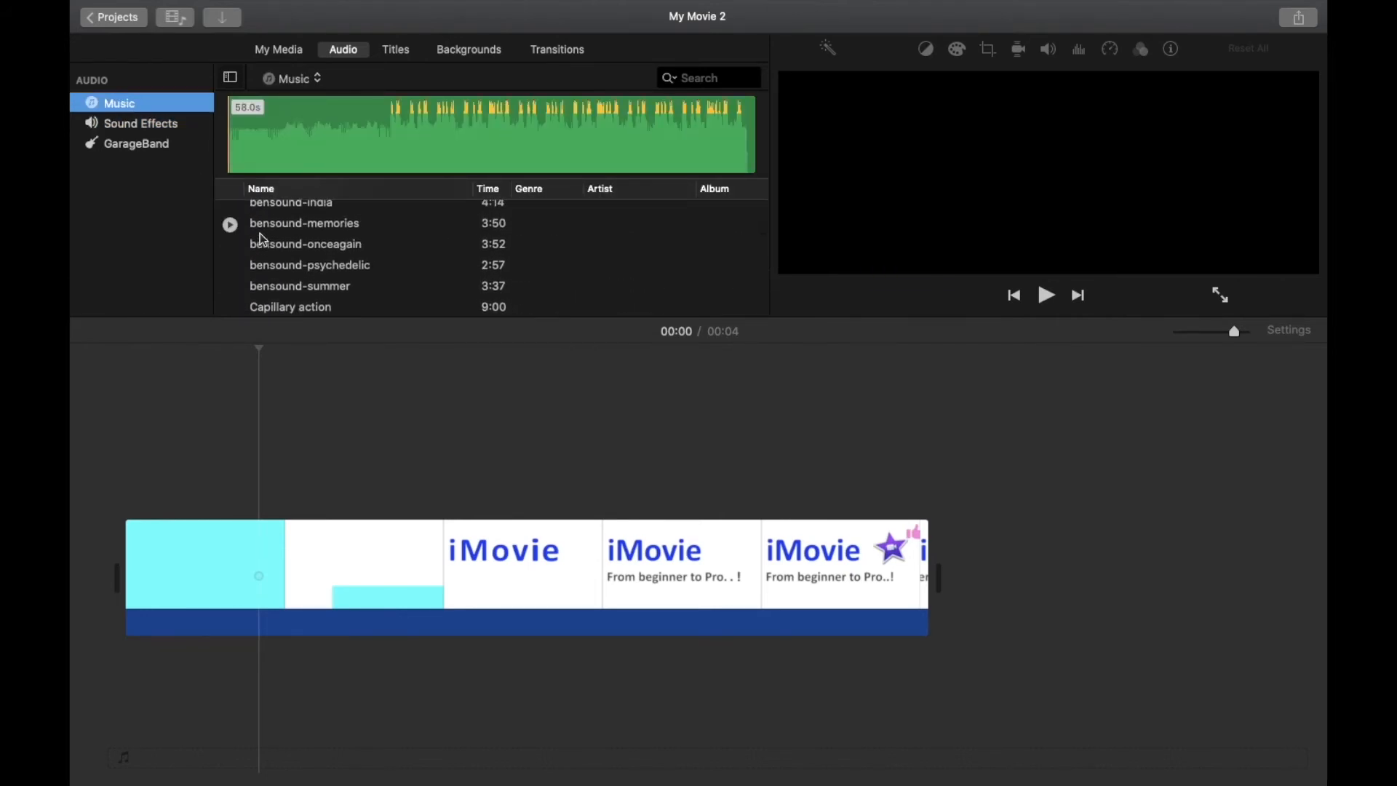
pyautogui.scroll(5, 259, 233)
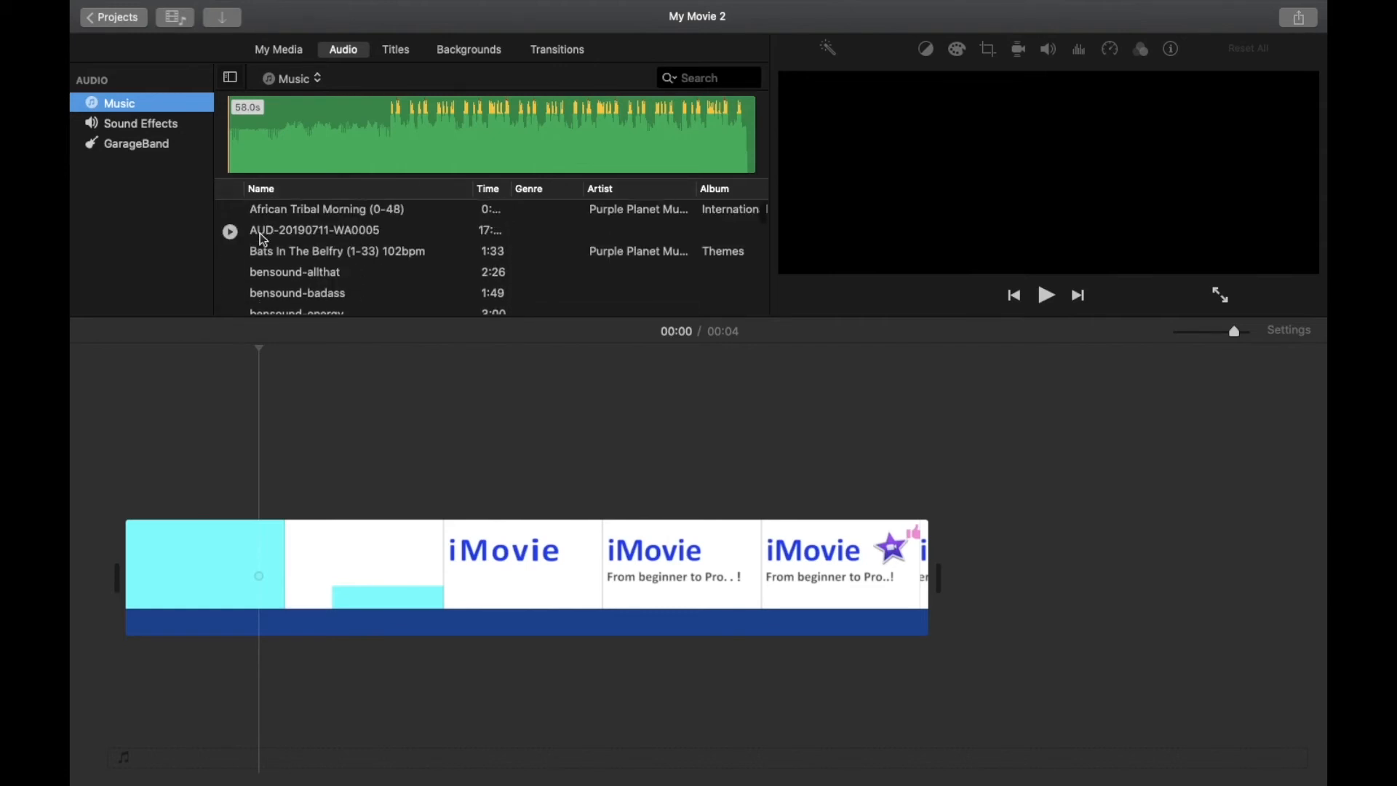
pyautogui.click(170, 124)
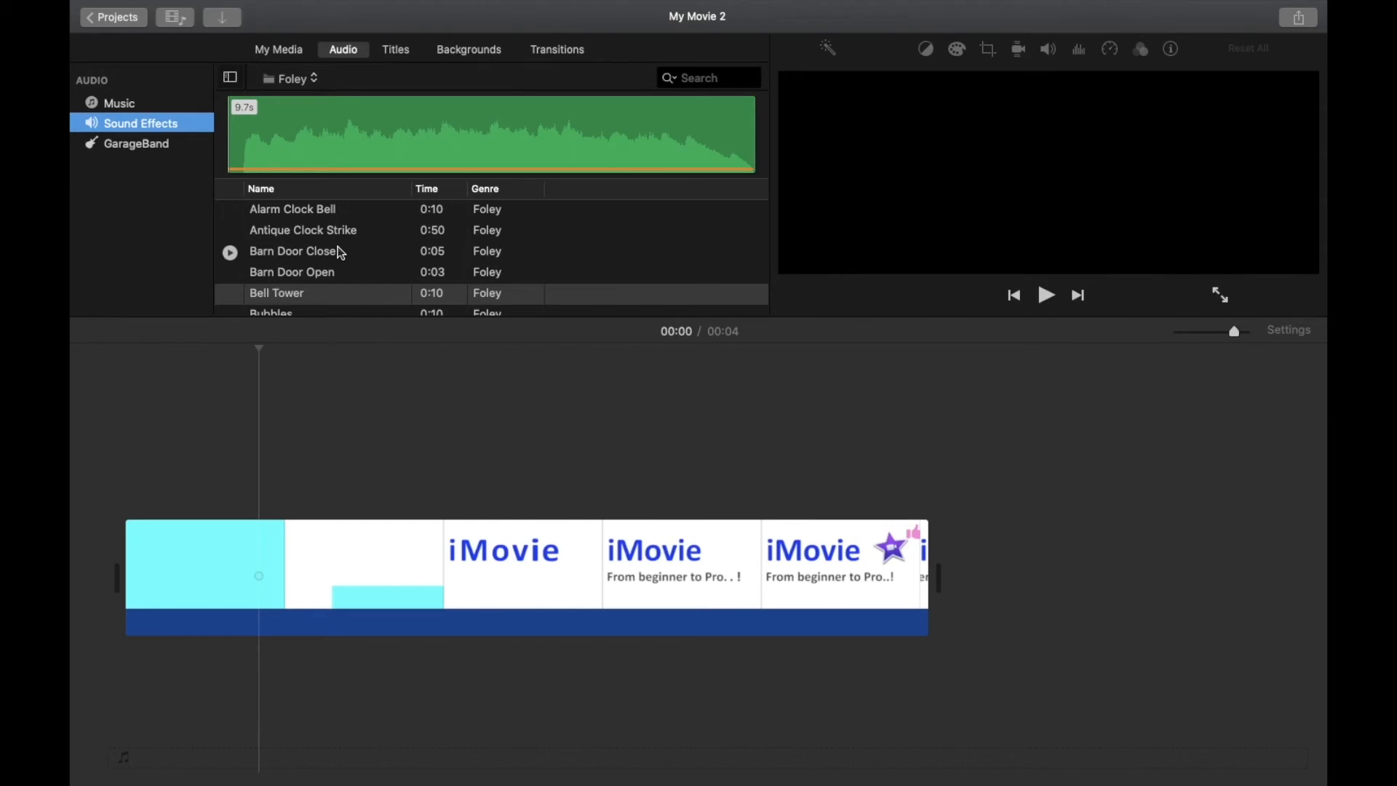
pyautogui.click(299, 79)
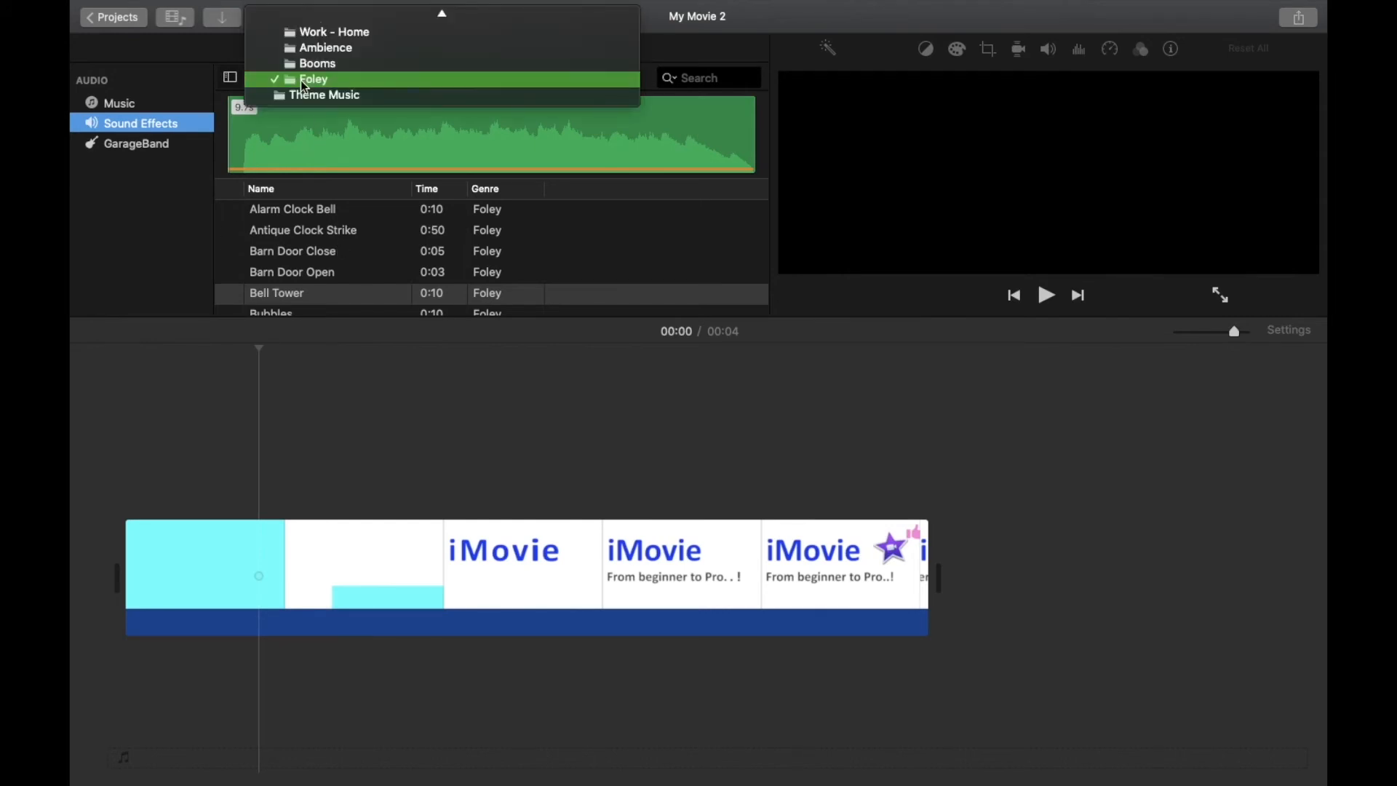
pyautogui.scroll(5, 320, 32)
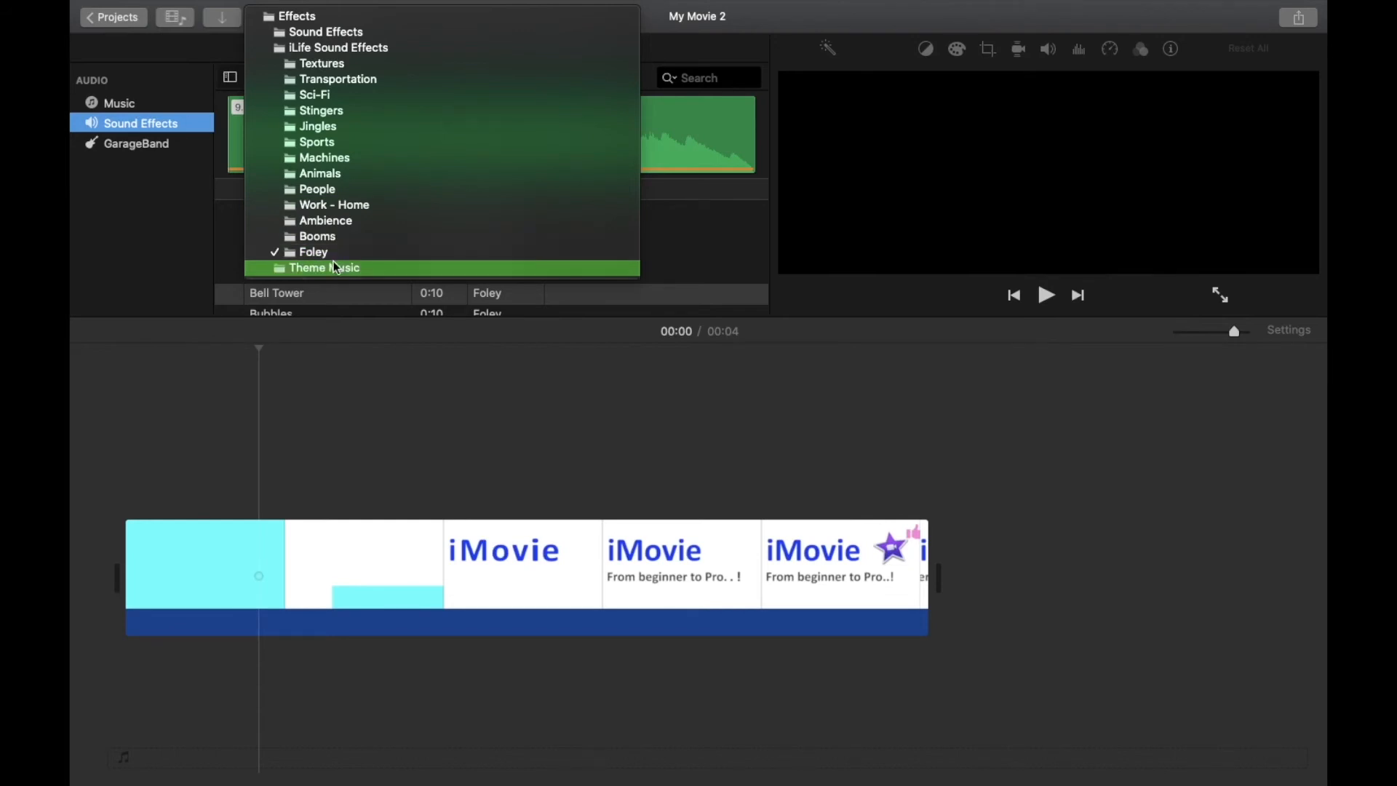
pyautogui.click(155, 146)
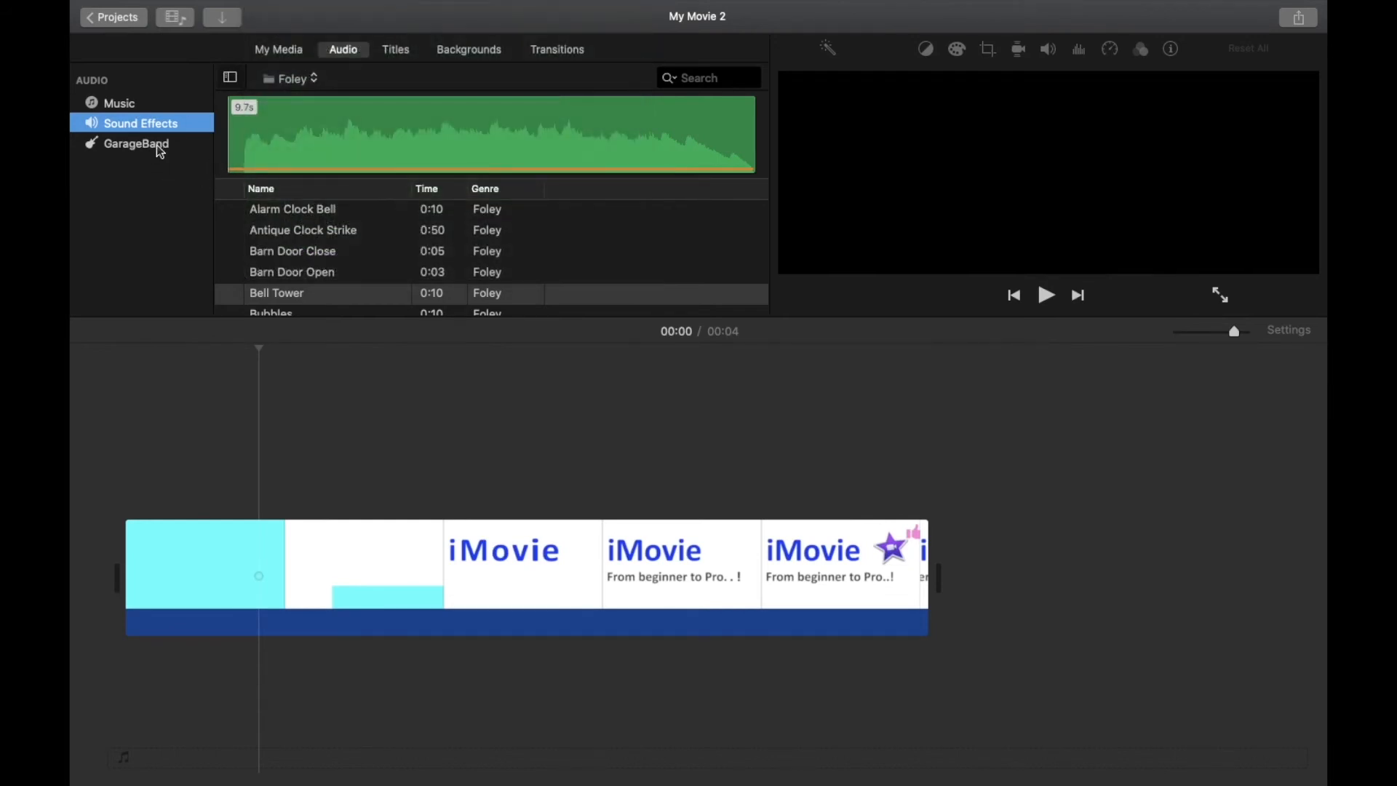
pyautogui.click(274, 169)
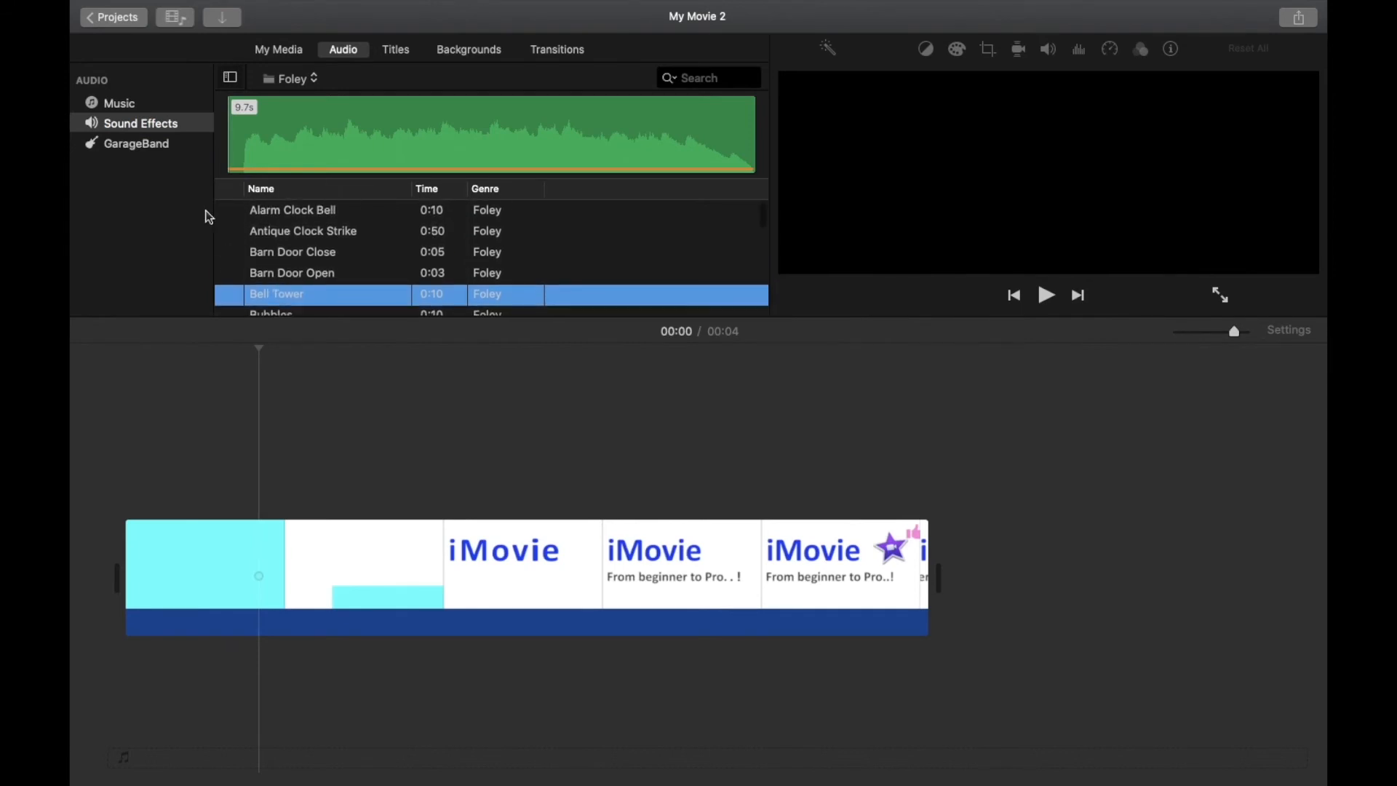
pyautogui.click(166, 148)
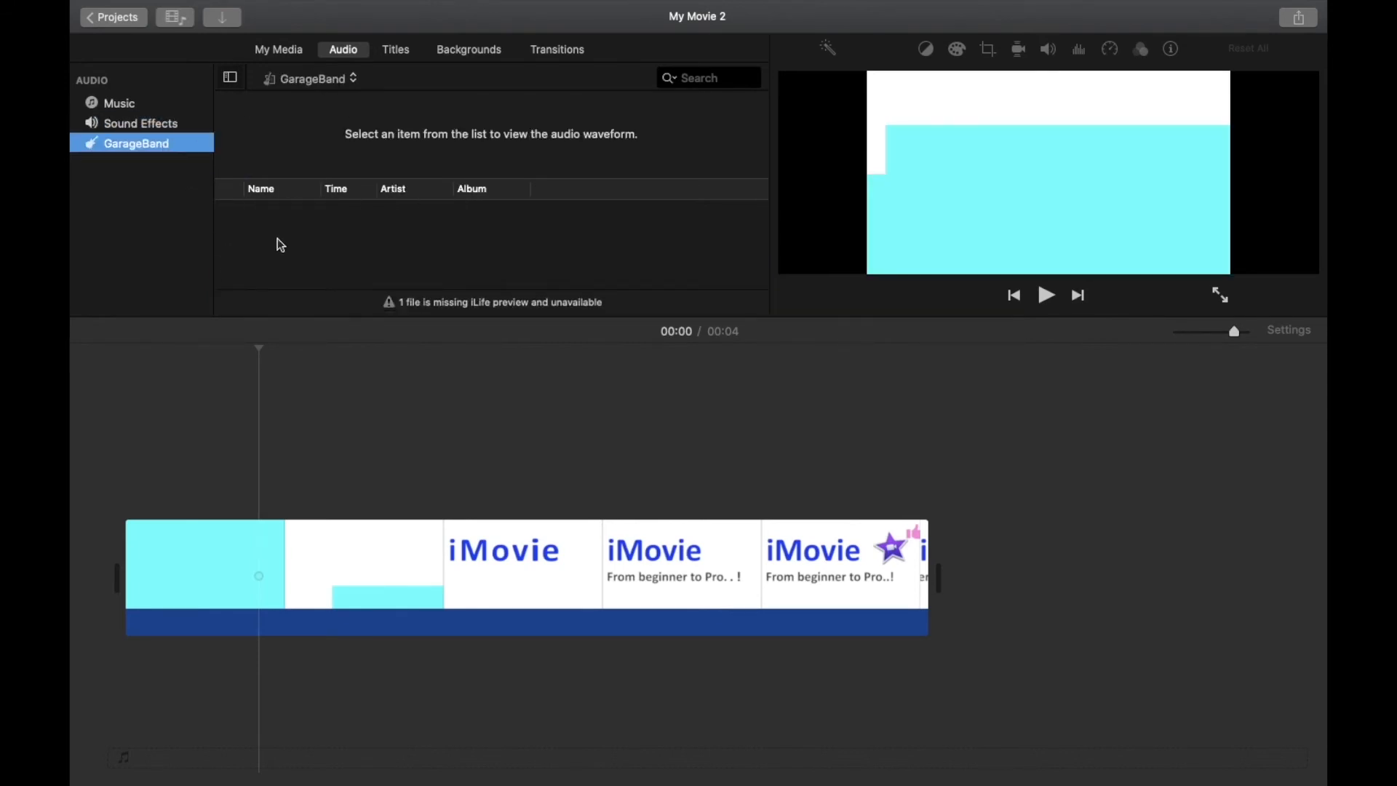
# Preview the SOOTHING FOR TIMELAPSES music track and place it under the intro clip, starting at the beginning of the timeline.
pyautogui.click(120, 109)
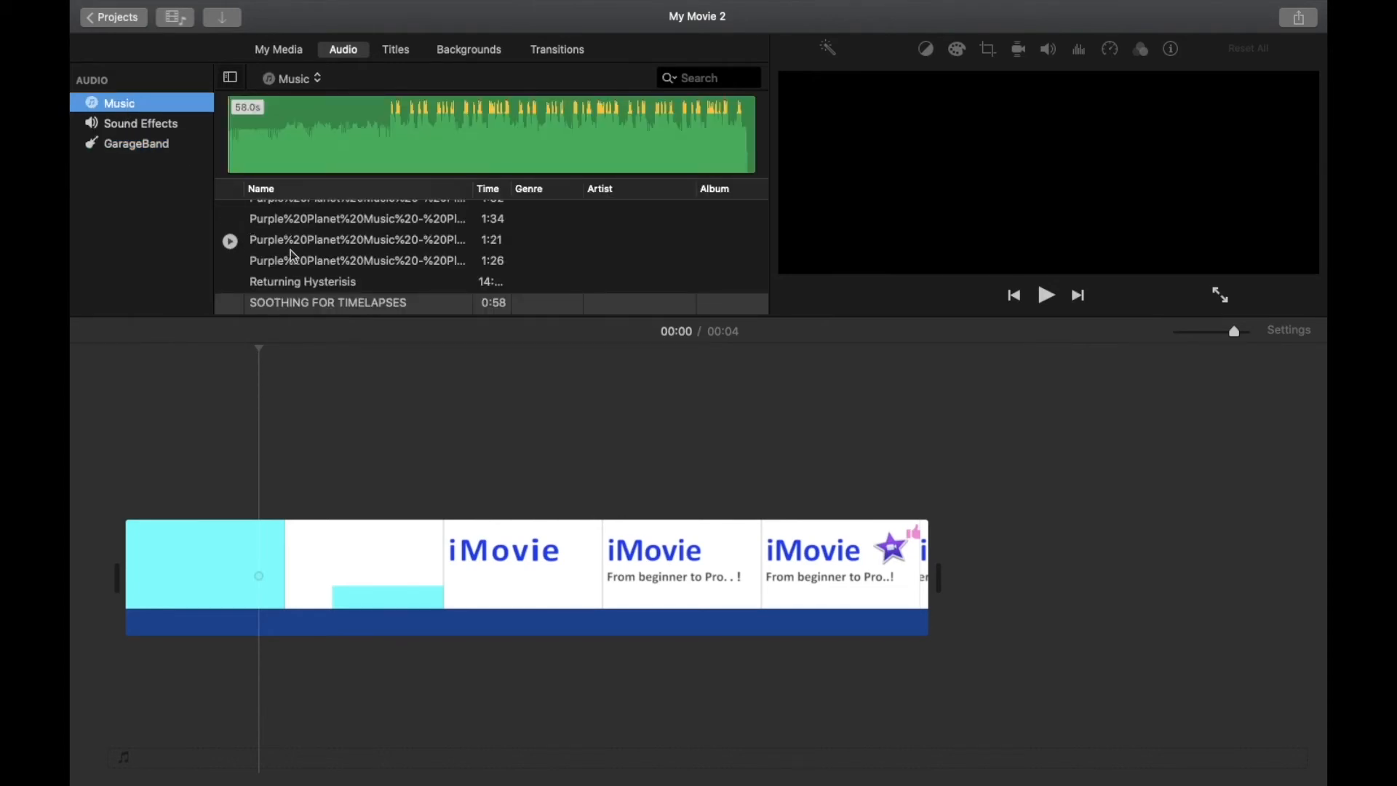
pyautogui.scroll(-2, 294, 277)
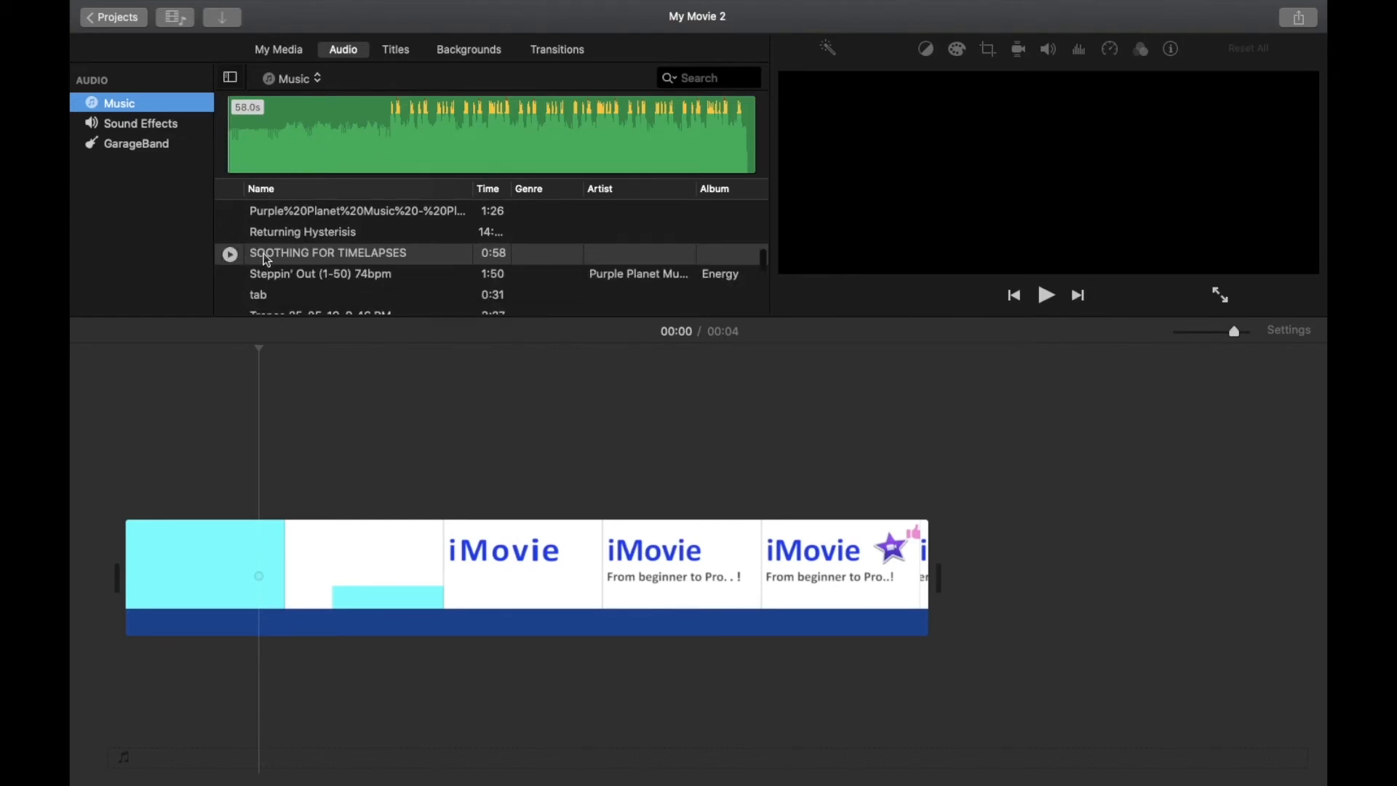
pyautogui.click(267, 258)
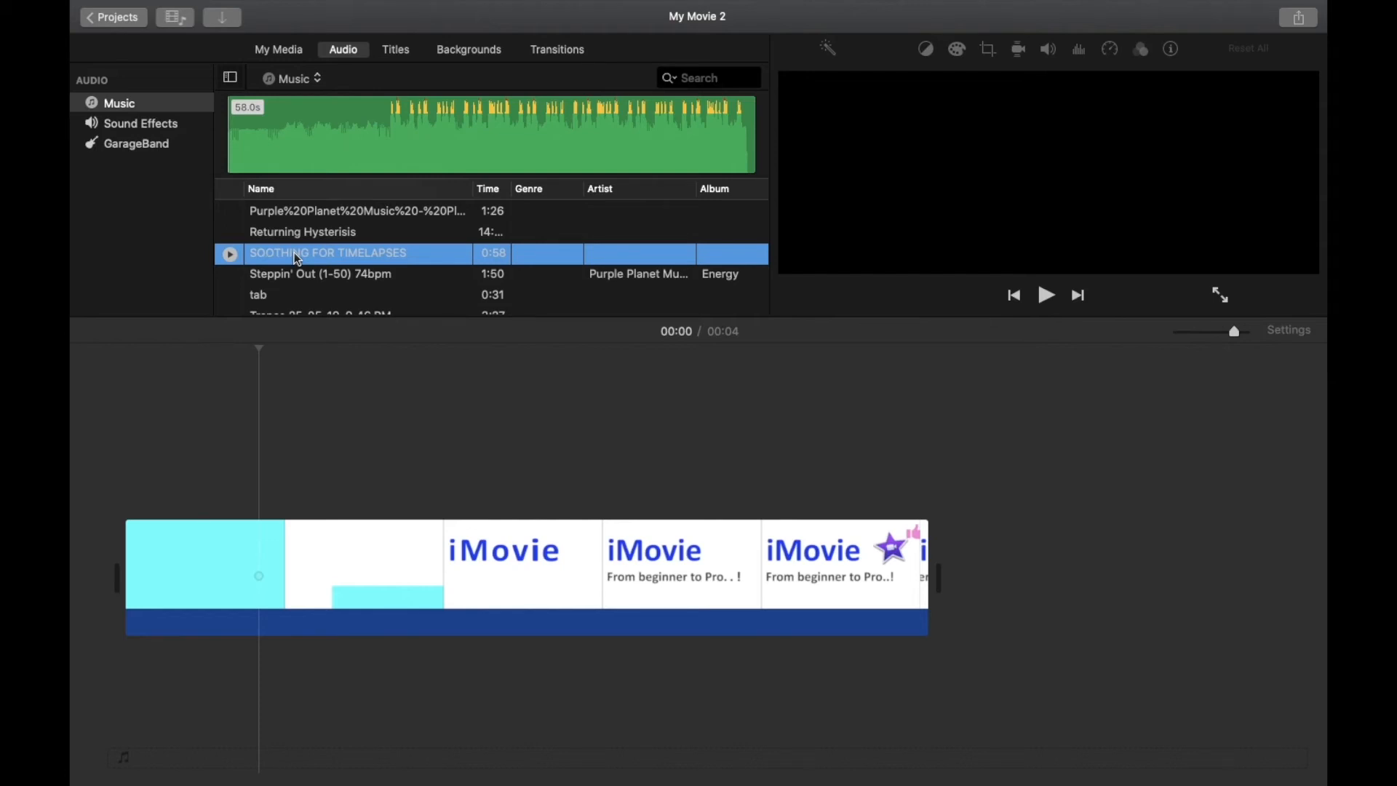
pyautogui.click(230, 255)
pyautogui.click(230, 255)
pyautogui.click(230, 254)
pyautogui.moveTo(270, 258); pyautogui.dragTo(94, 702)
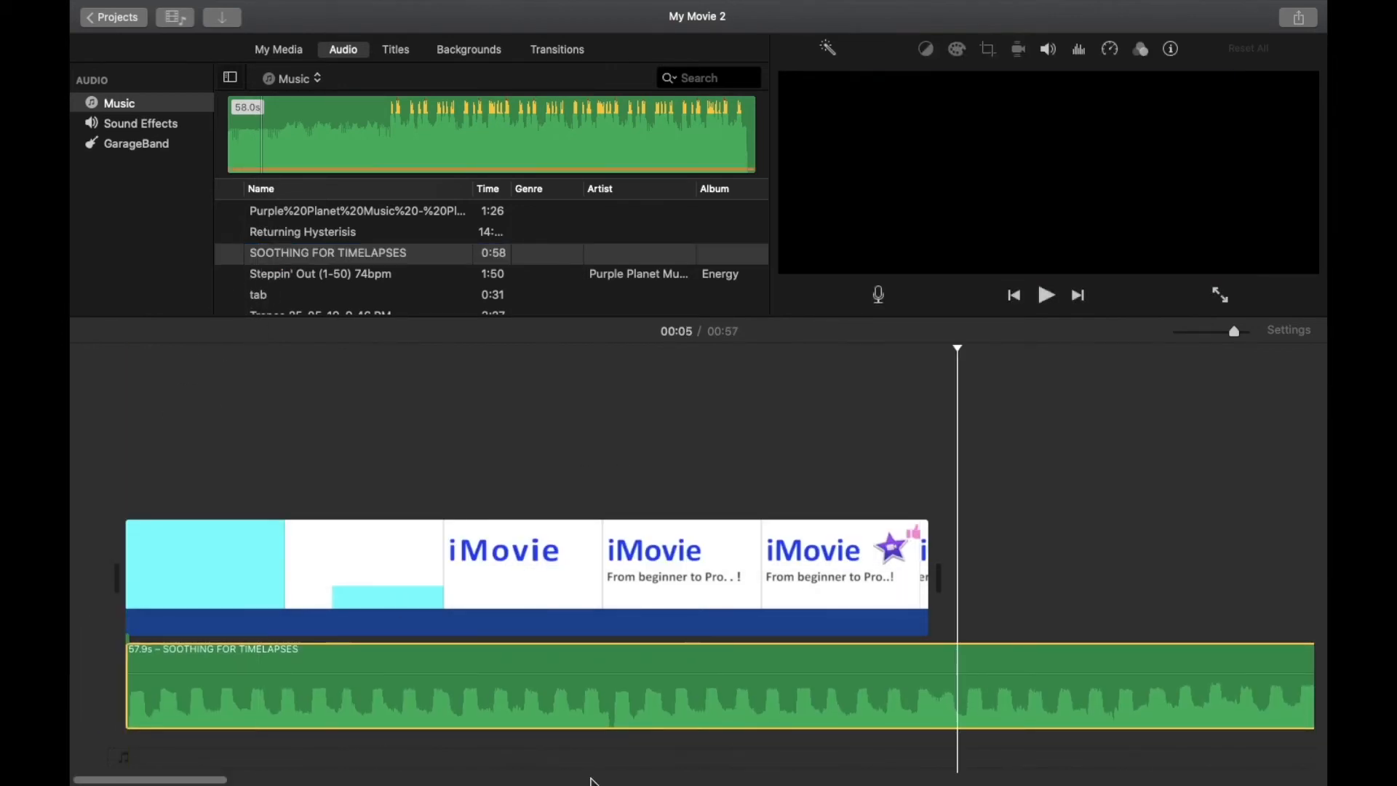
# Trim the music track to about 5 s so that it finishes around the end of the intro clip.
pyautogui.click(669, 580)
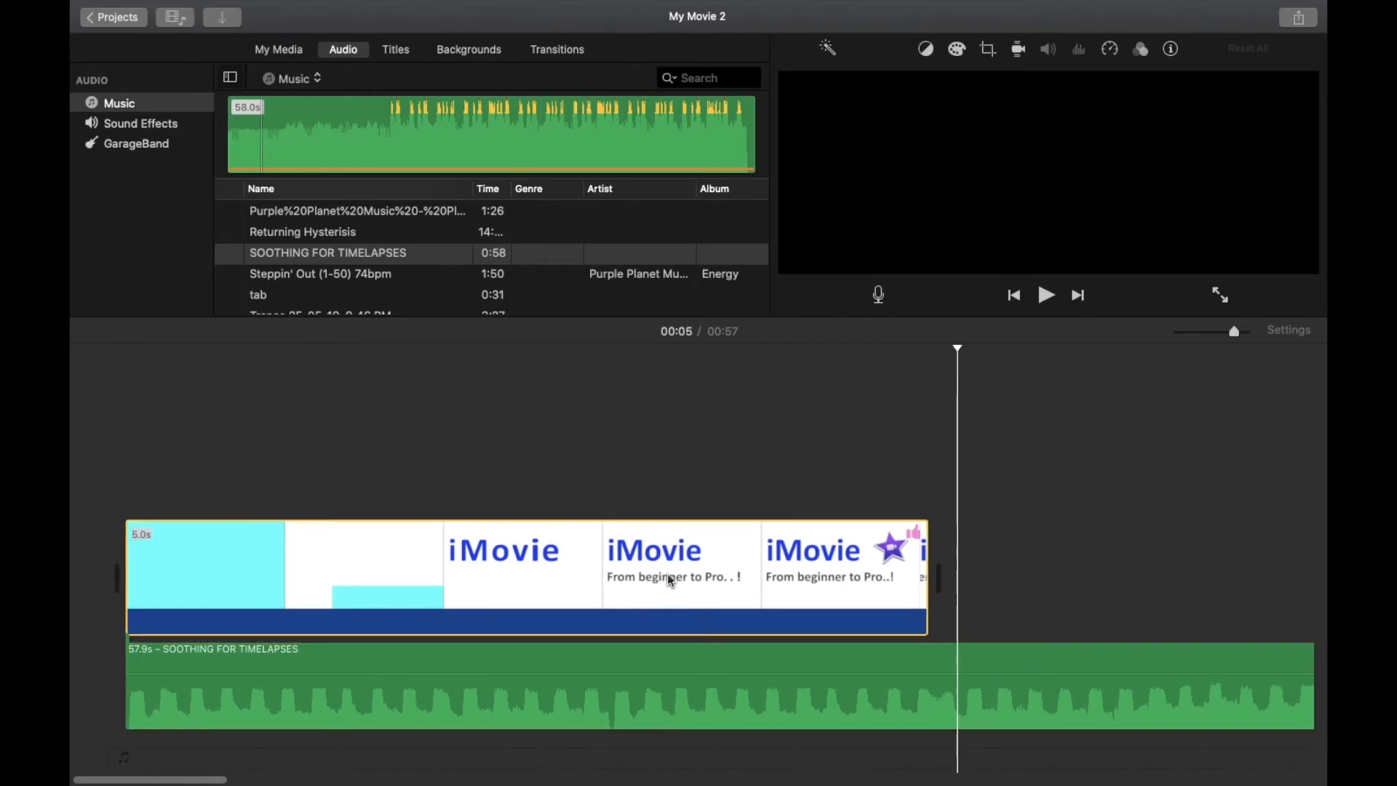
pyautogui.click(948, 671)
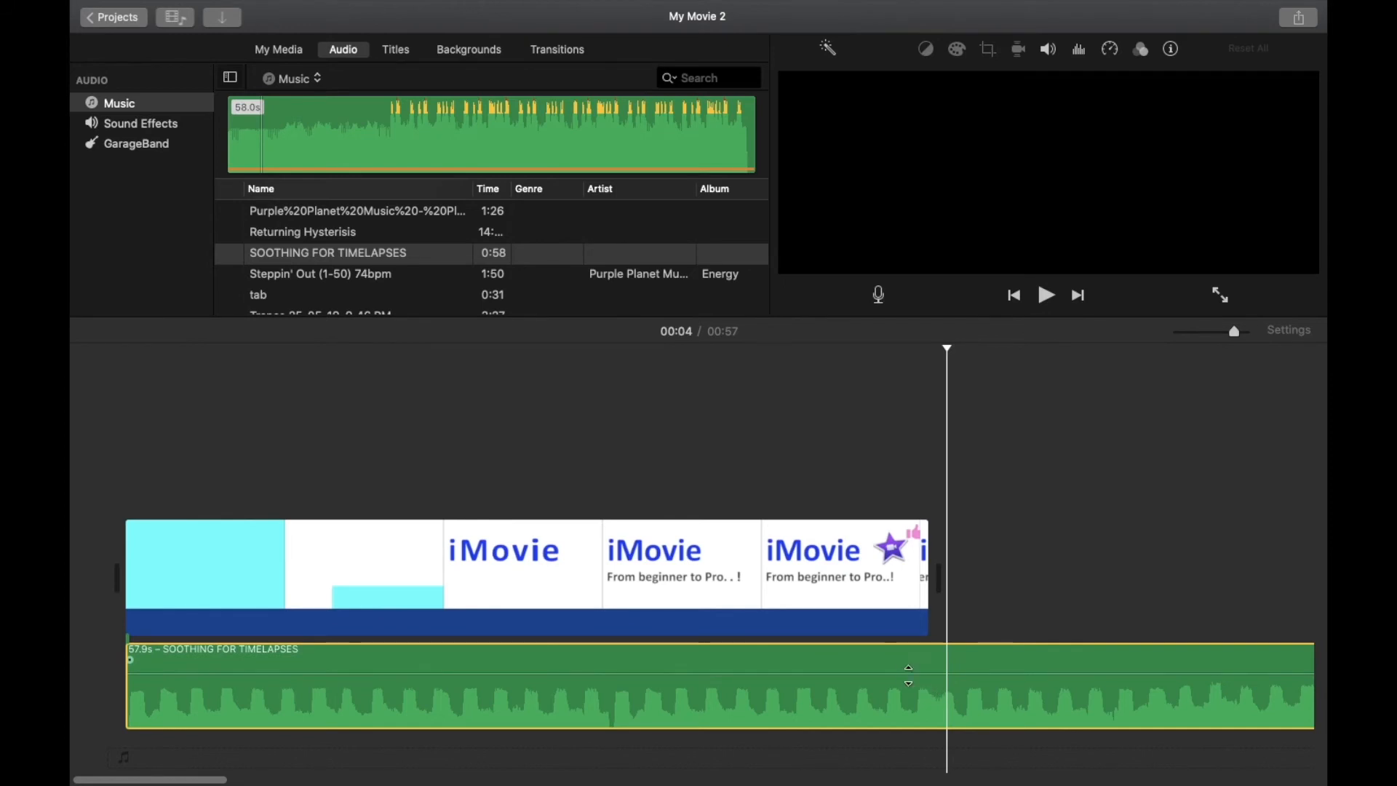
pyautogui.rightClick(950, 669)
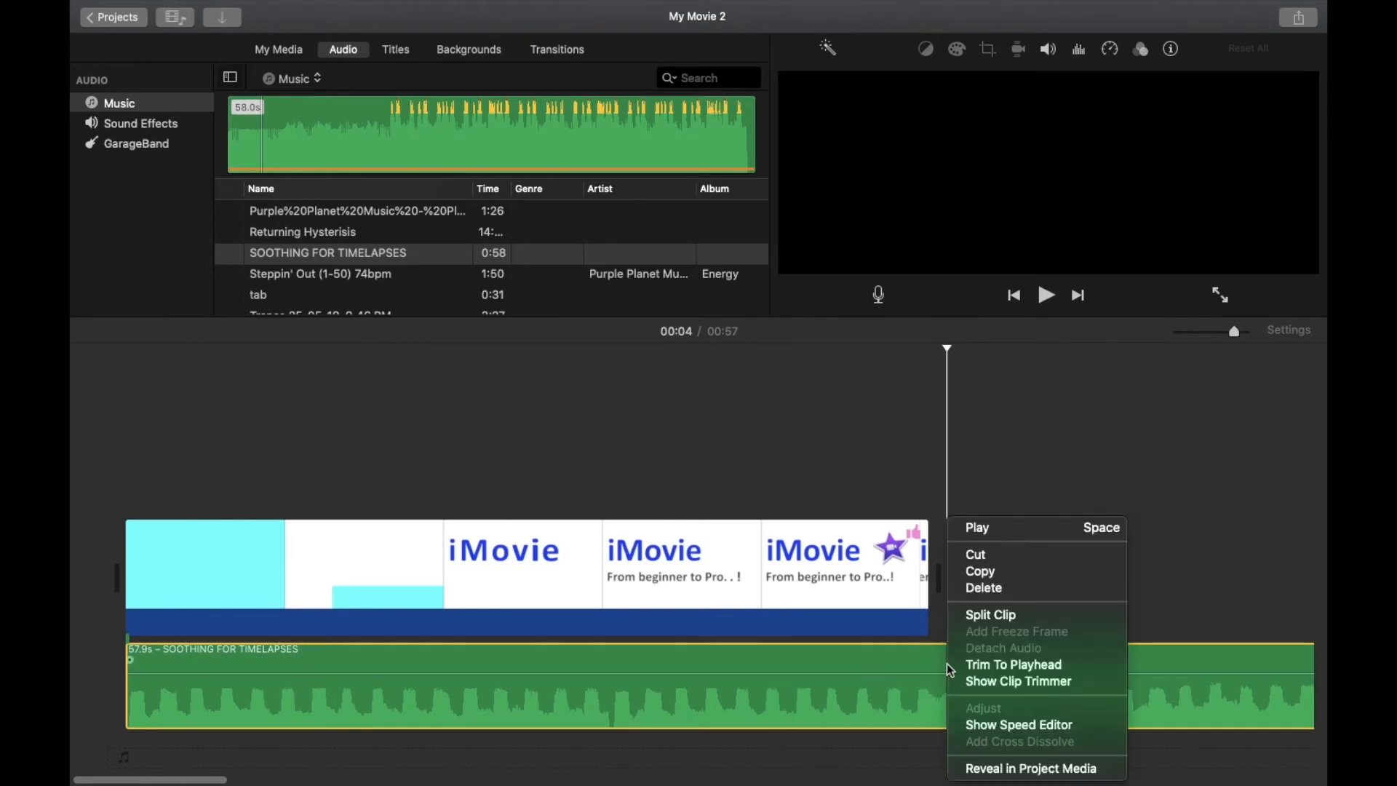
pyautogui.click(996, 664)
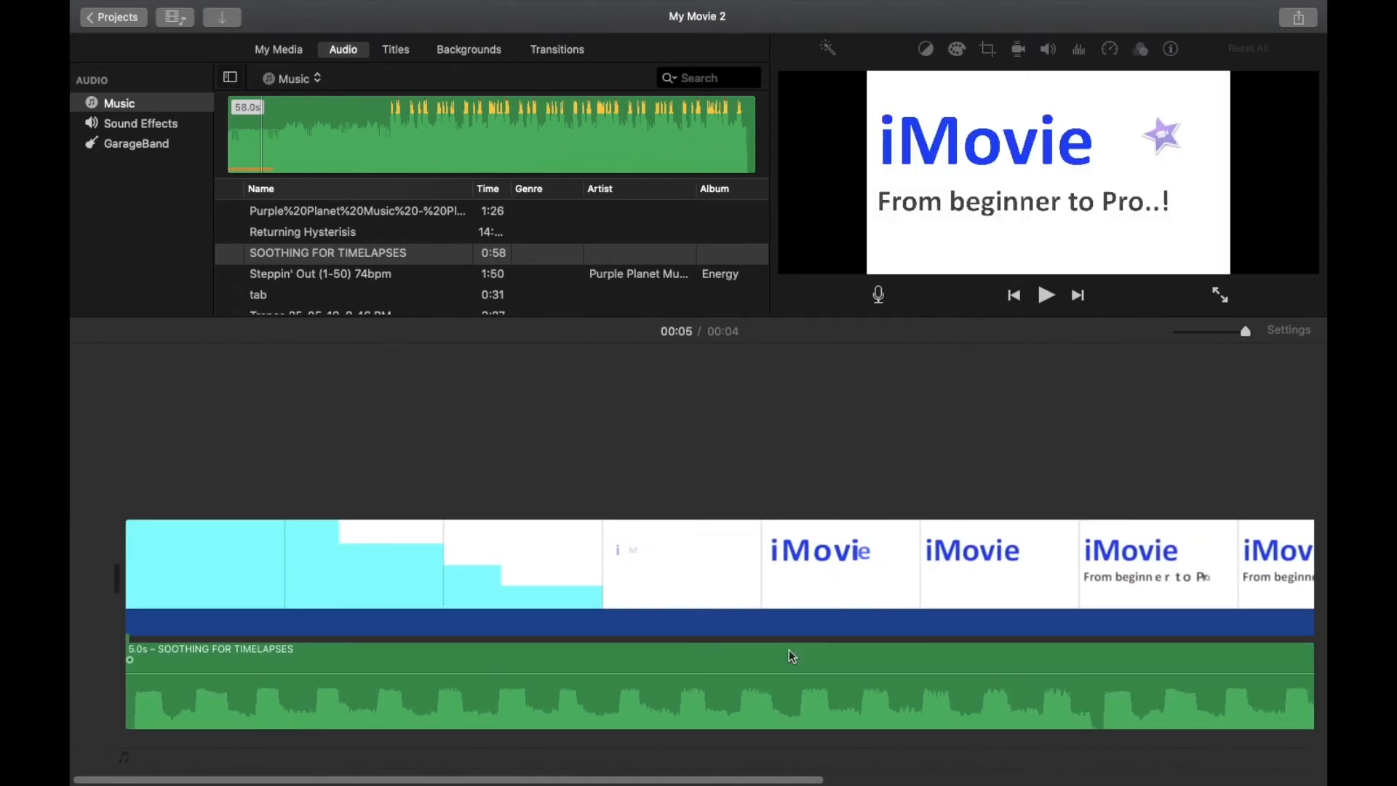
# Delete the music track from under the intro clip.
pyautogui.moveTo(1245, 331); pyautogui.dragTo(1208, 331)
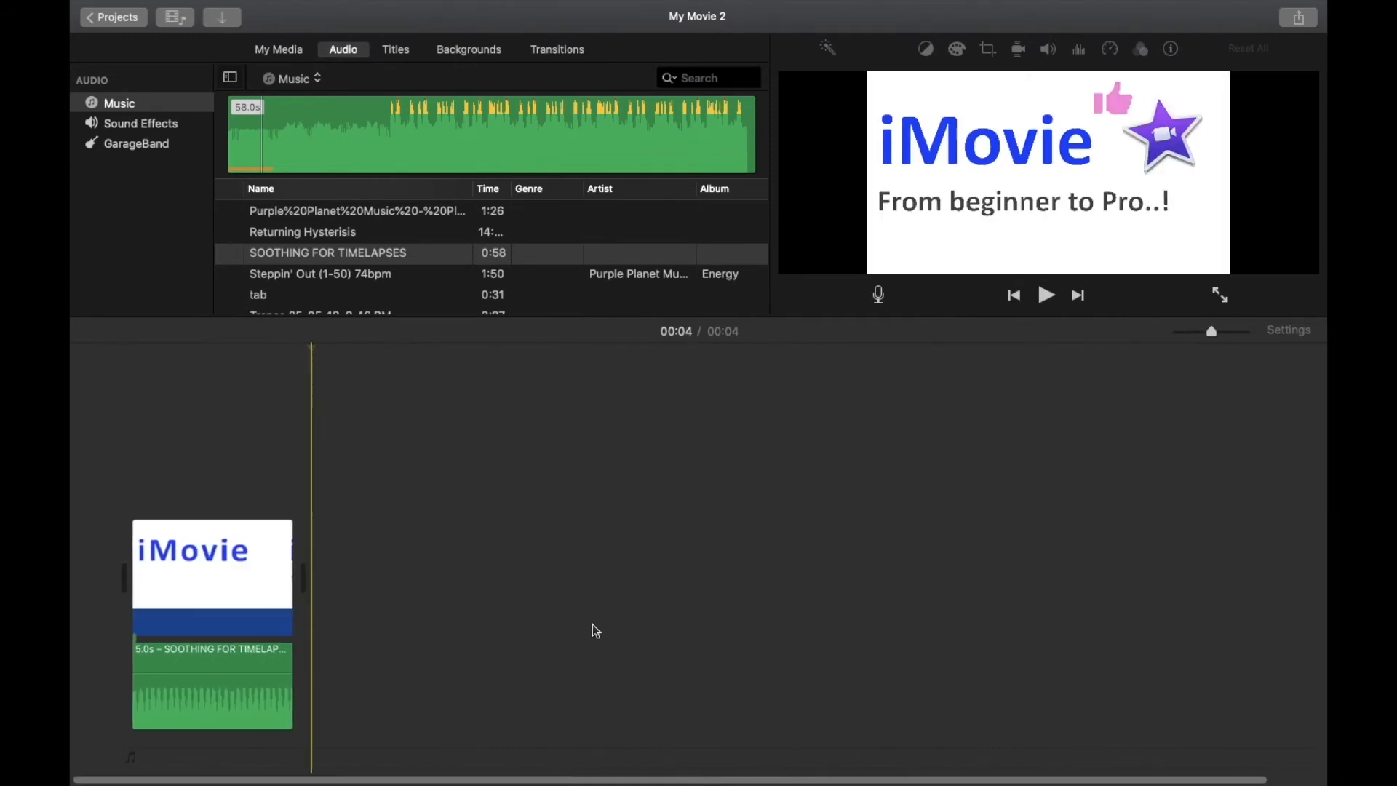
pyautogui.click(233, 668)
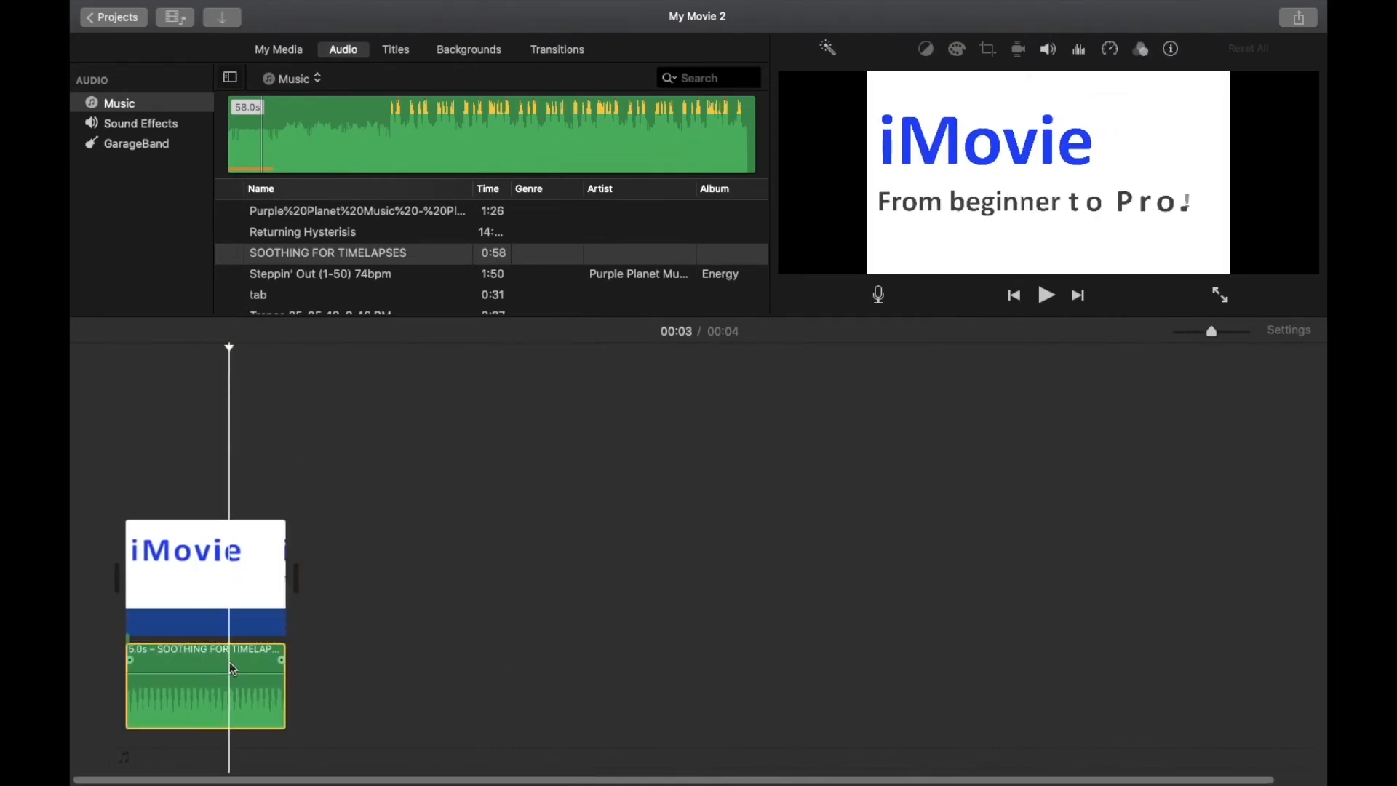
pyautogui.press('Delete')
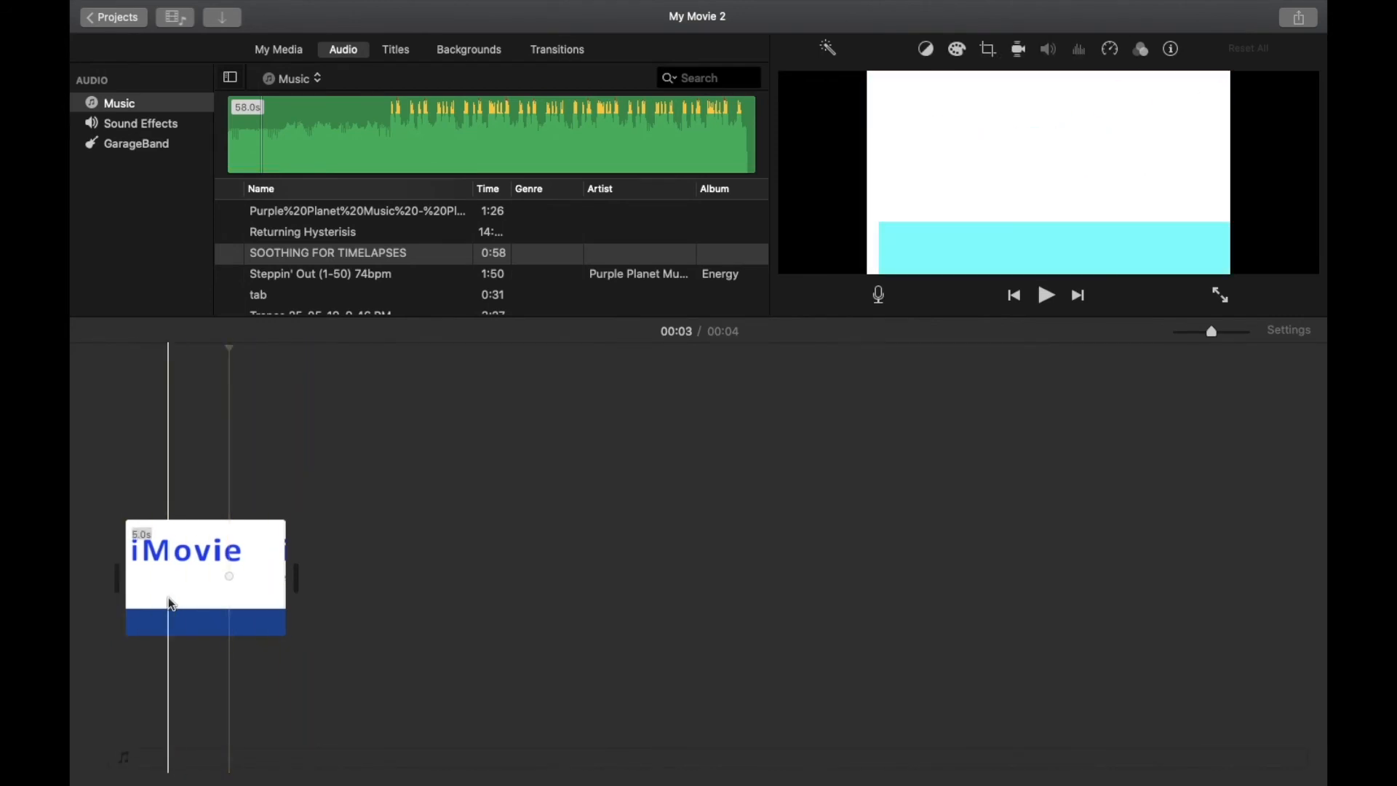
# Enlarge the viewer and open voiceover recording with the playhead at the start of the intro clip.
pyautogui.click(121, 614)
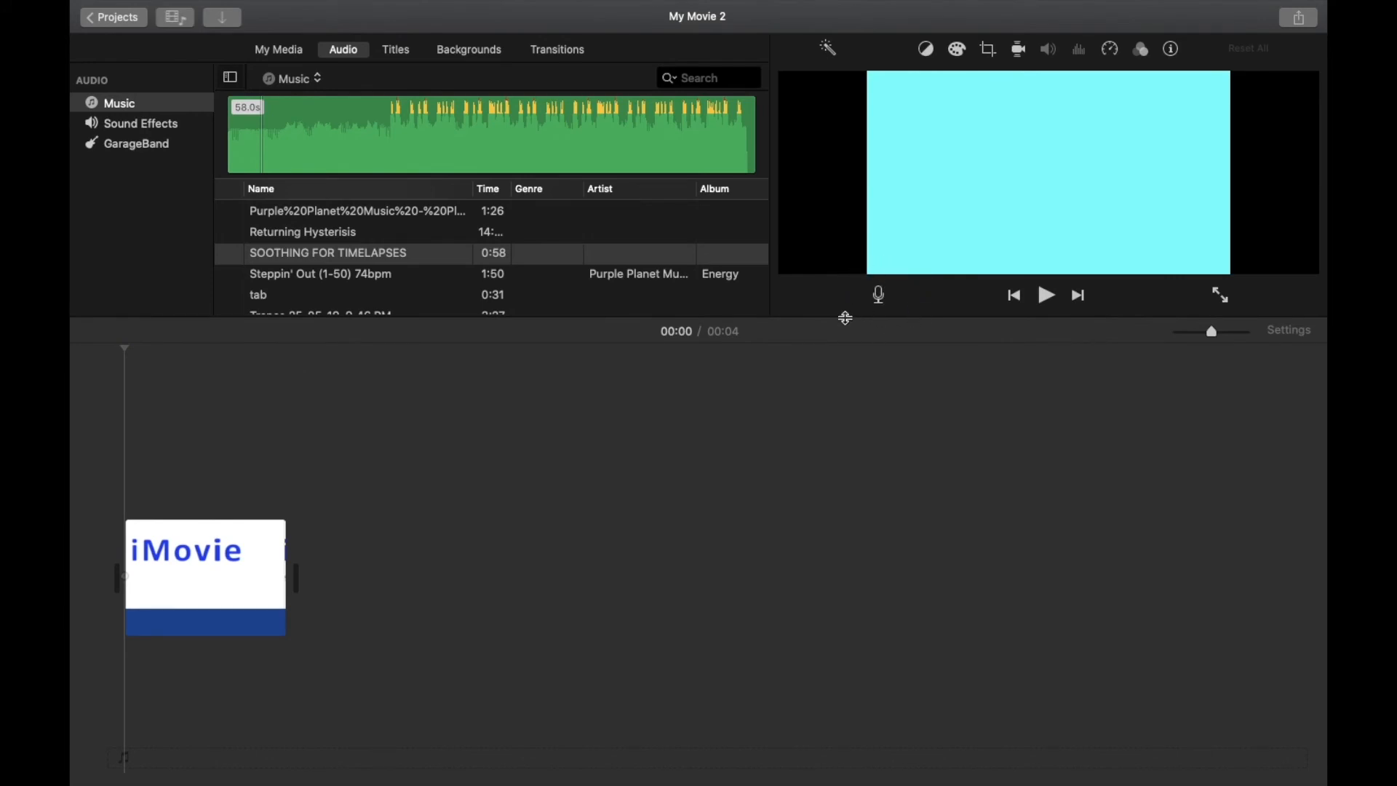
pyautogui.moveTo(844, 318); pyautogui.dragTo(803, 481)
pyautogui.click(682, 463)
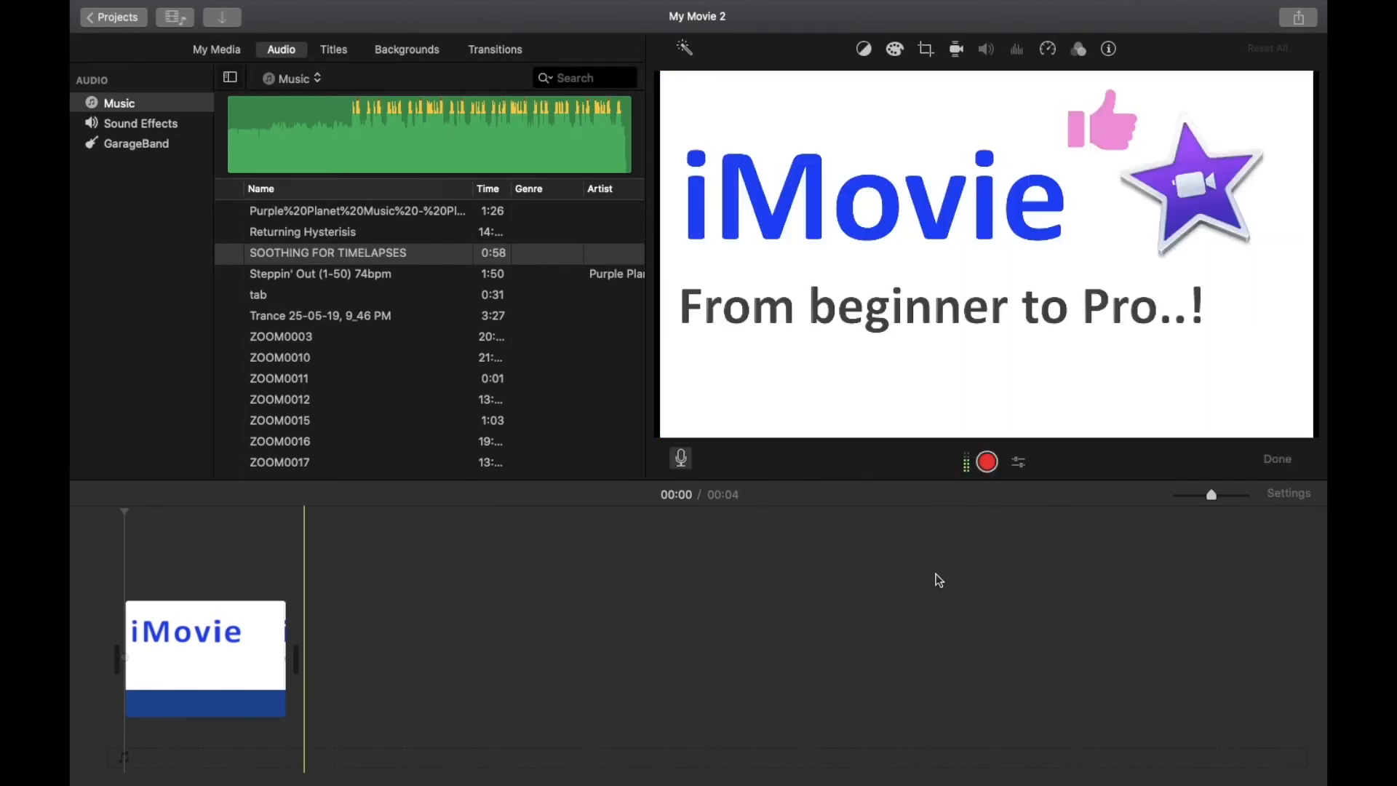
# Examine the voiceover options: the available input sources, the input volume and the Mute Project setting.
pyautogui.click(1020, 466)
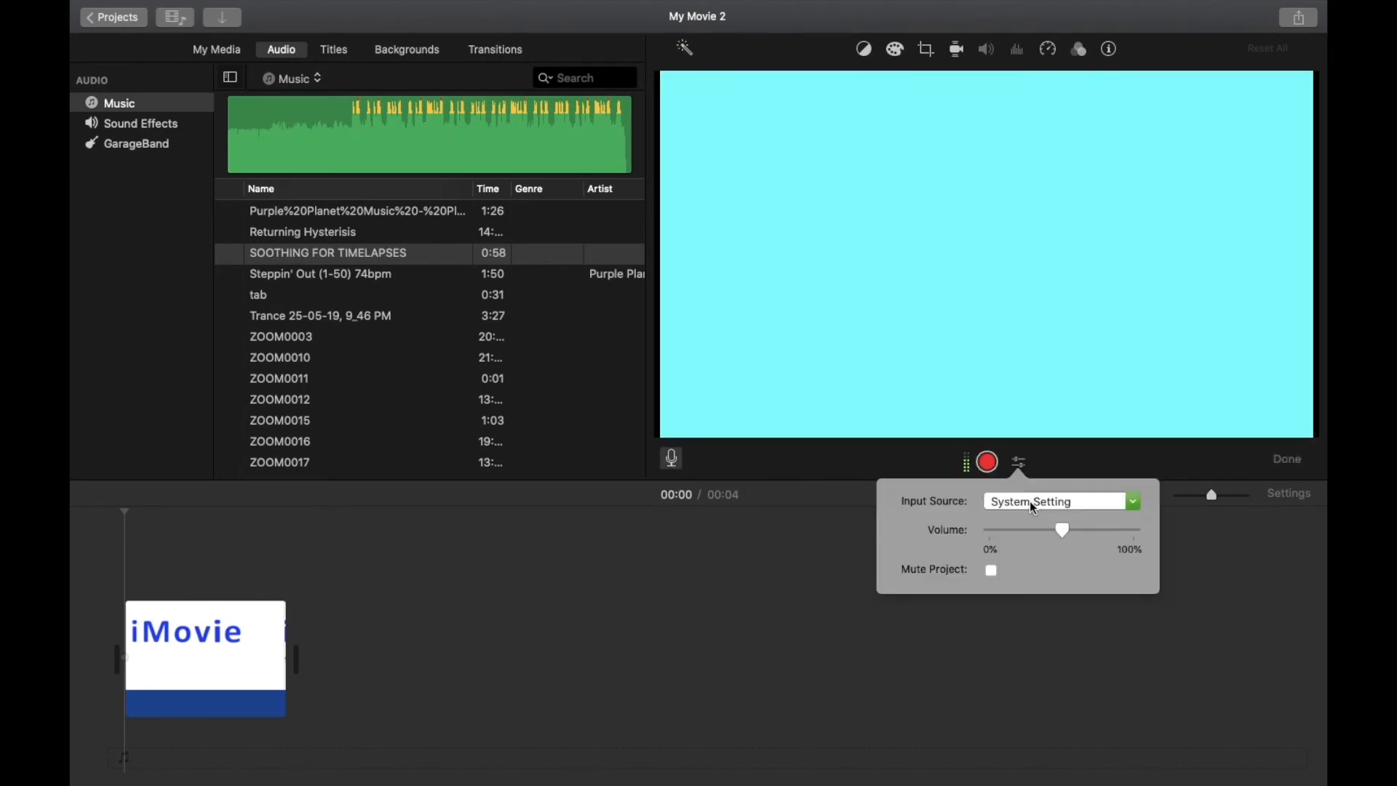
pyautogui.click(1029, 500)
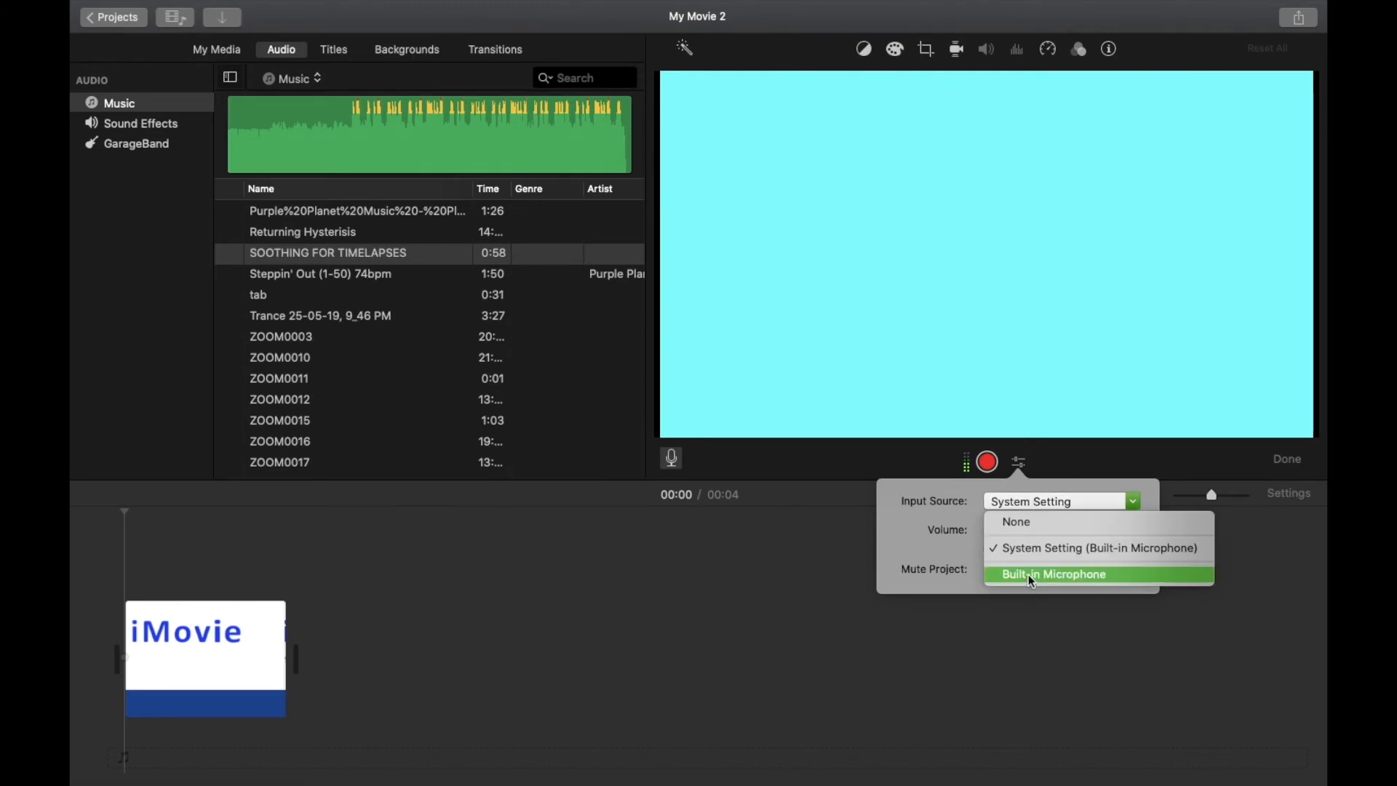
pyautogui.click(889, 544)
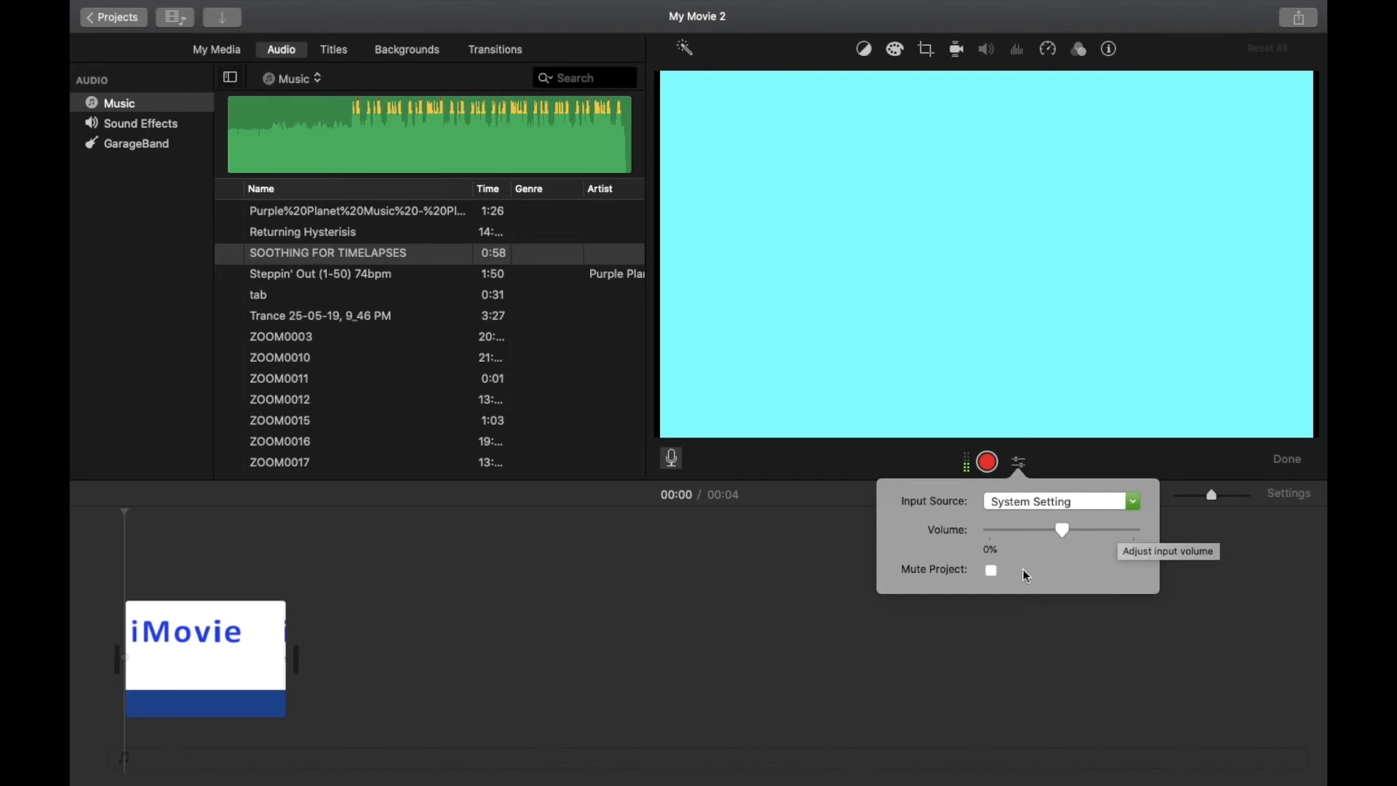
pyautogui.click(992, 571)
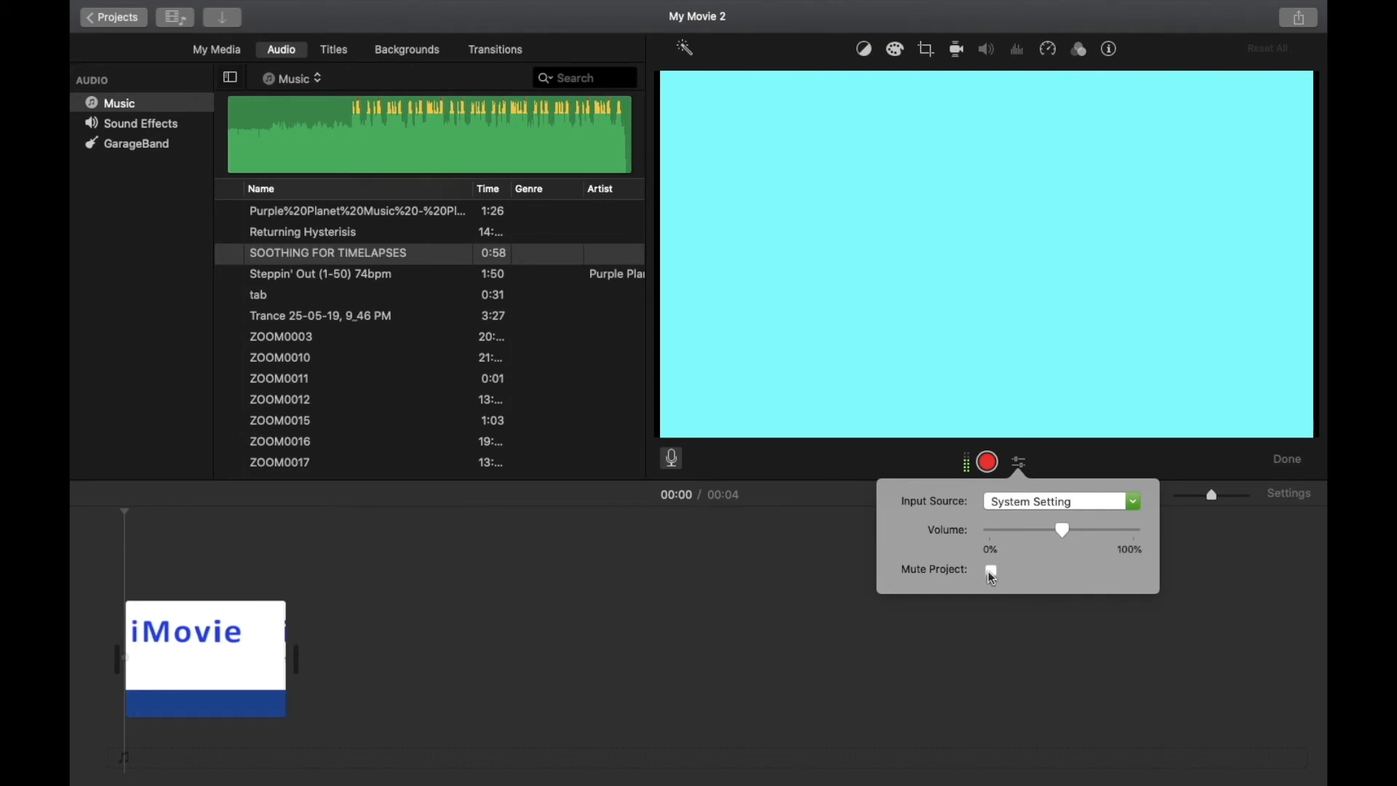
pyautogui.click(816, 594)
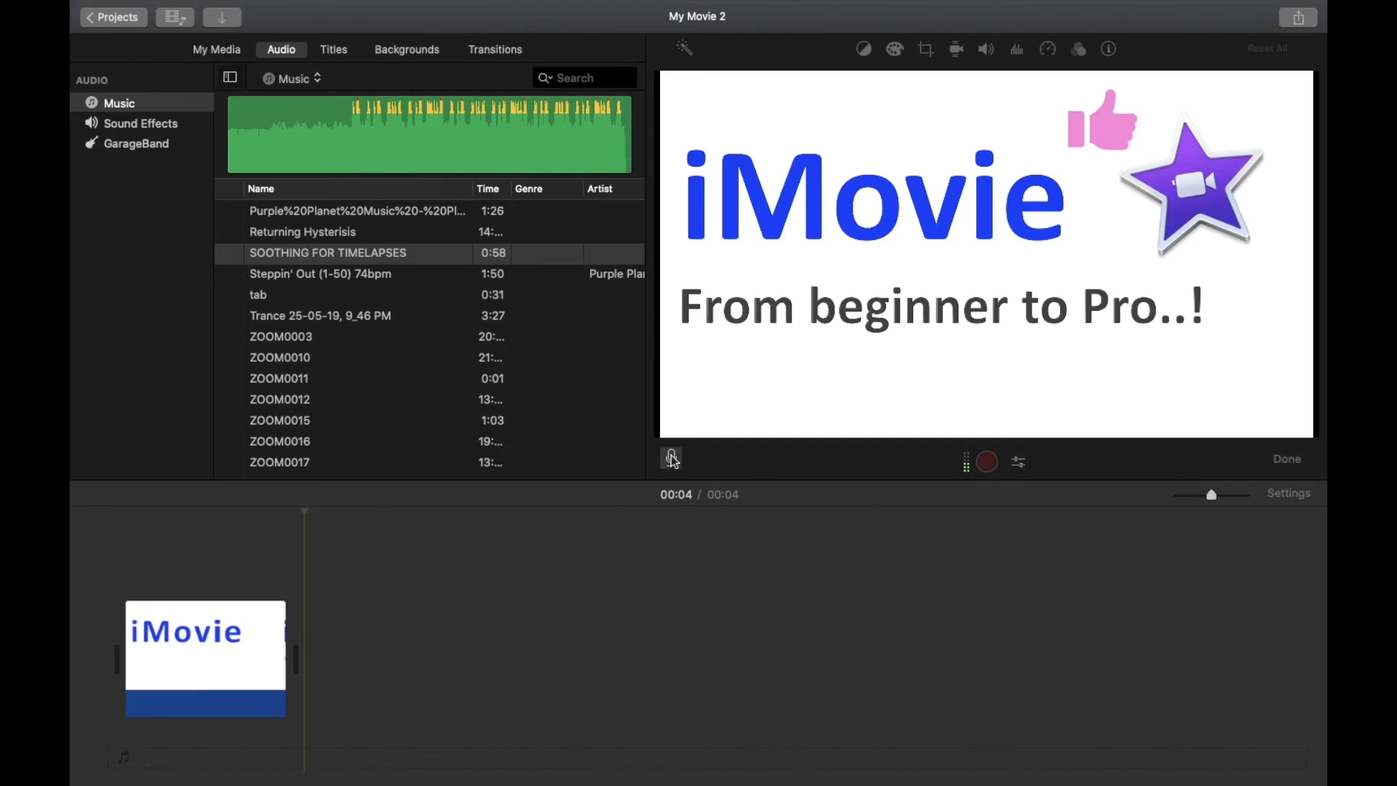
# Record a voiceover of about 6 s under the intro clip, starting at the beginning of the timeline.
pyautogui.click(73, 670)
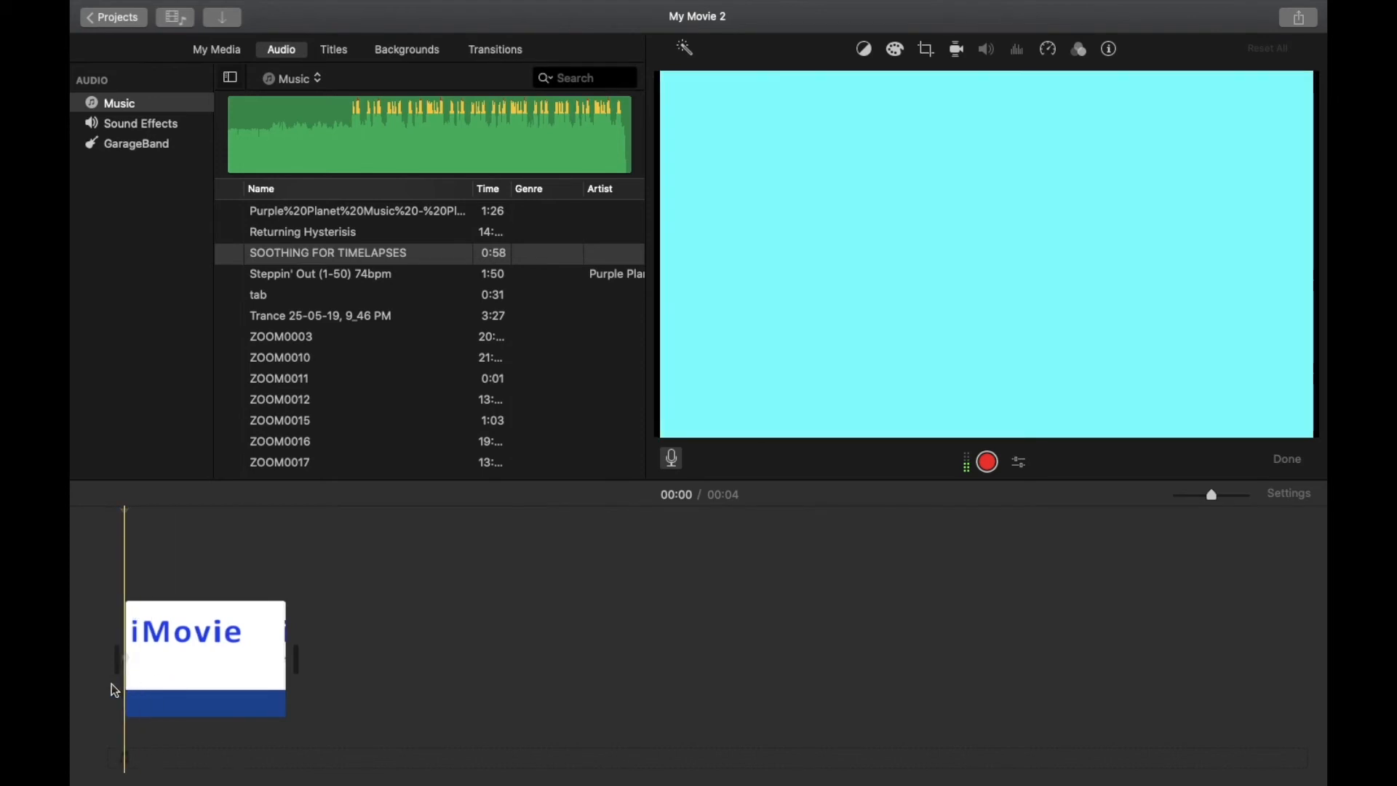
pyautogui.click(994, 467)
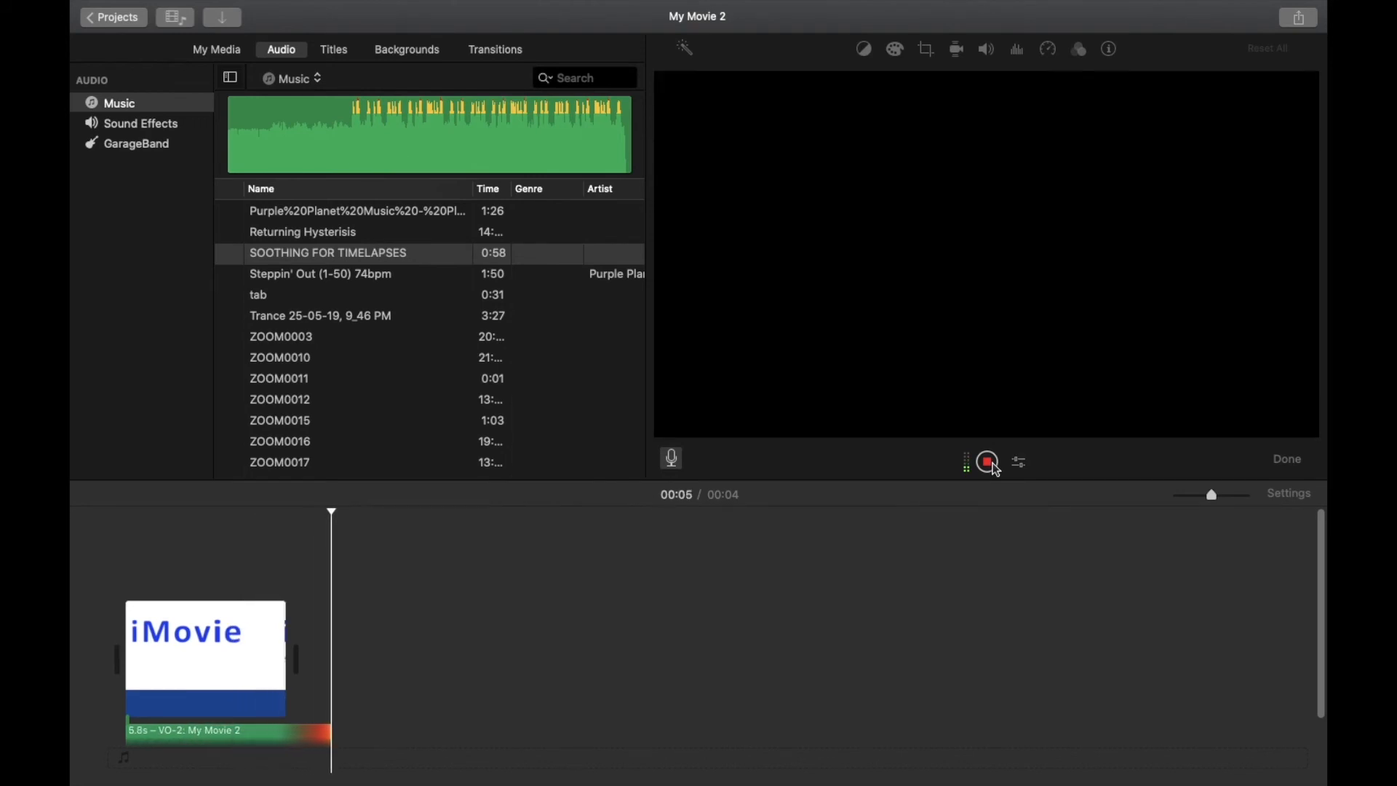
pyautogui.click(995, 468)
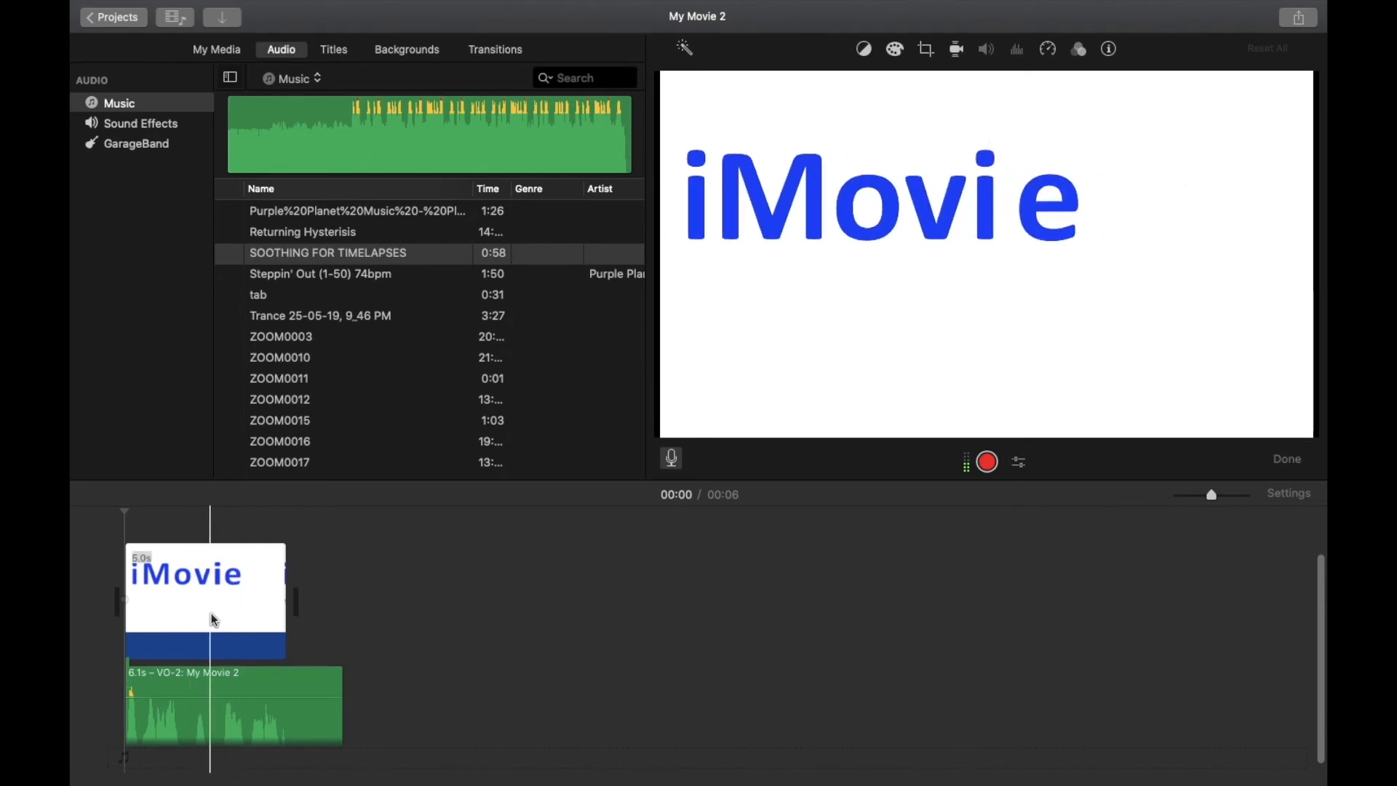
pyautogui.scroll(3, 211, 612)
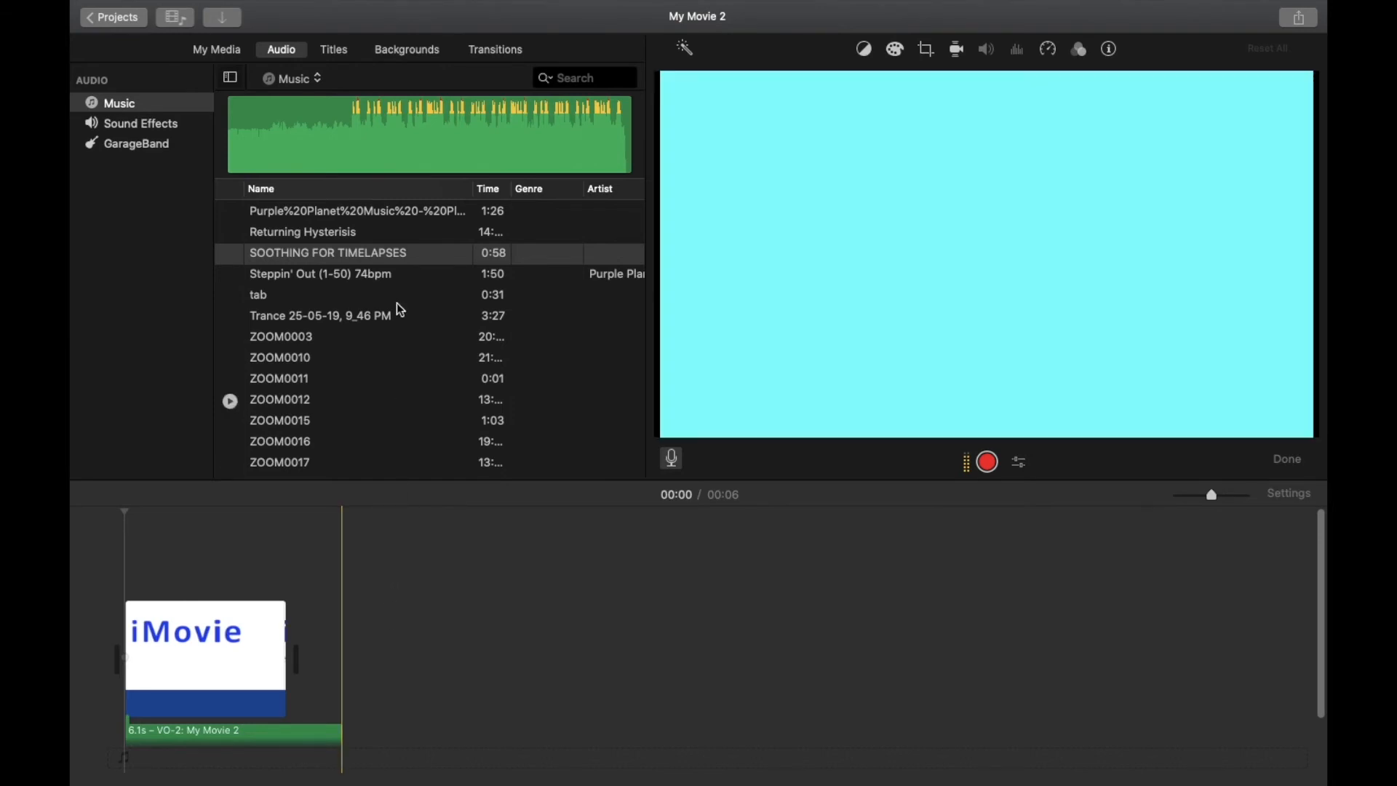
# Add the whole 15.3 s hillside clip from the My Movie 2 media to the empty timeline.
pyautogui.click(336, 51)
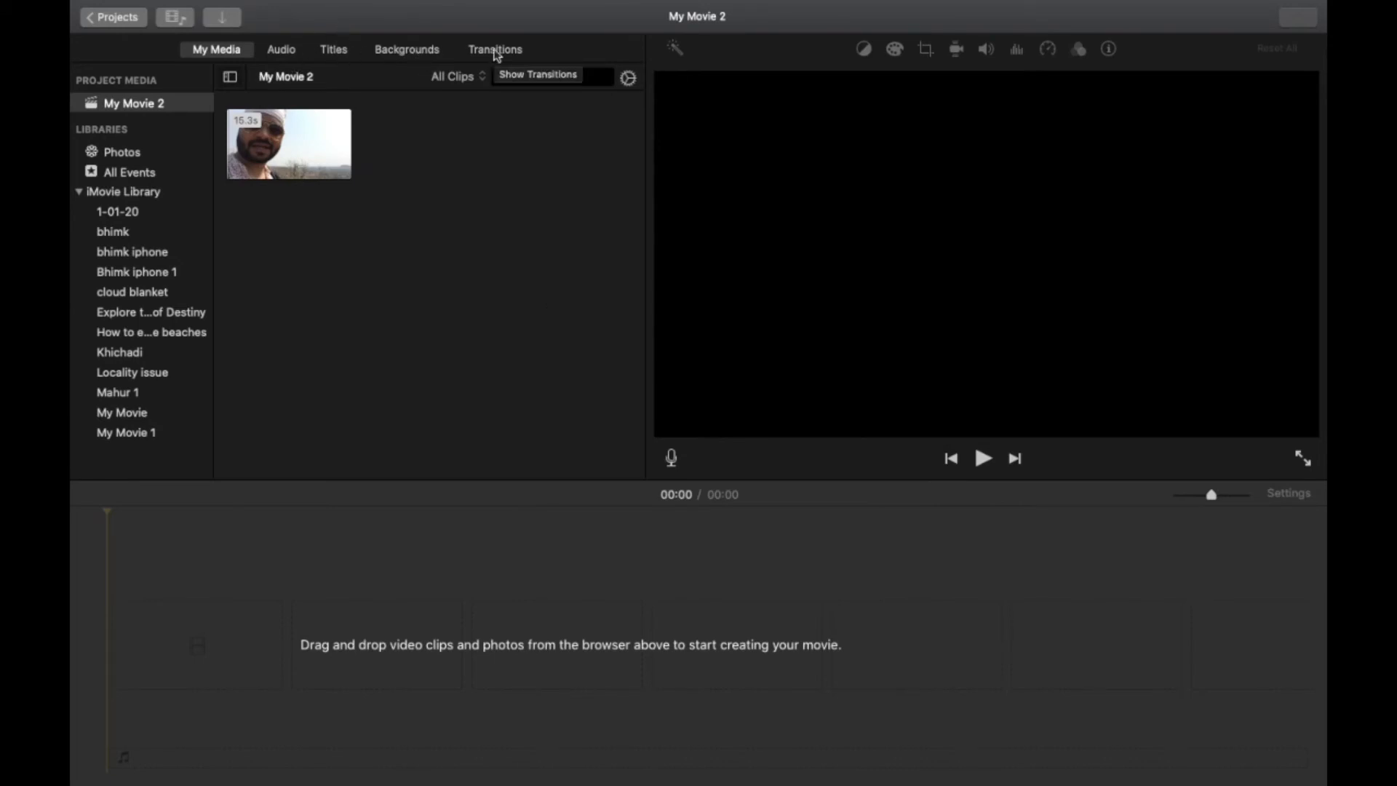
pyautogui.click(318, 146)
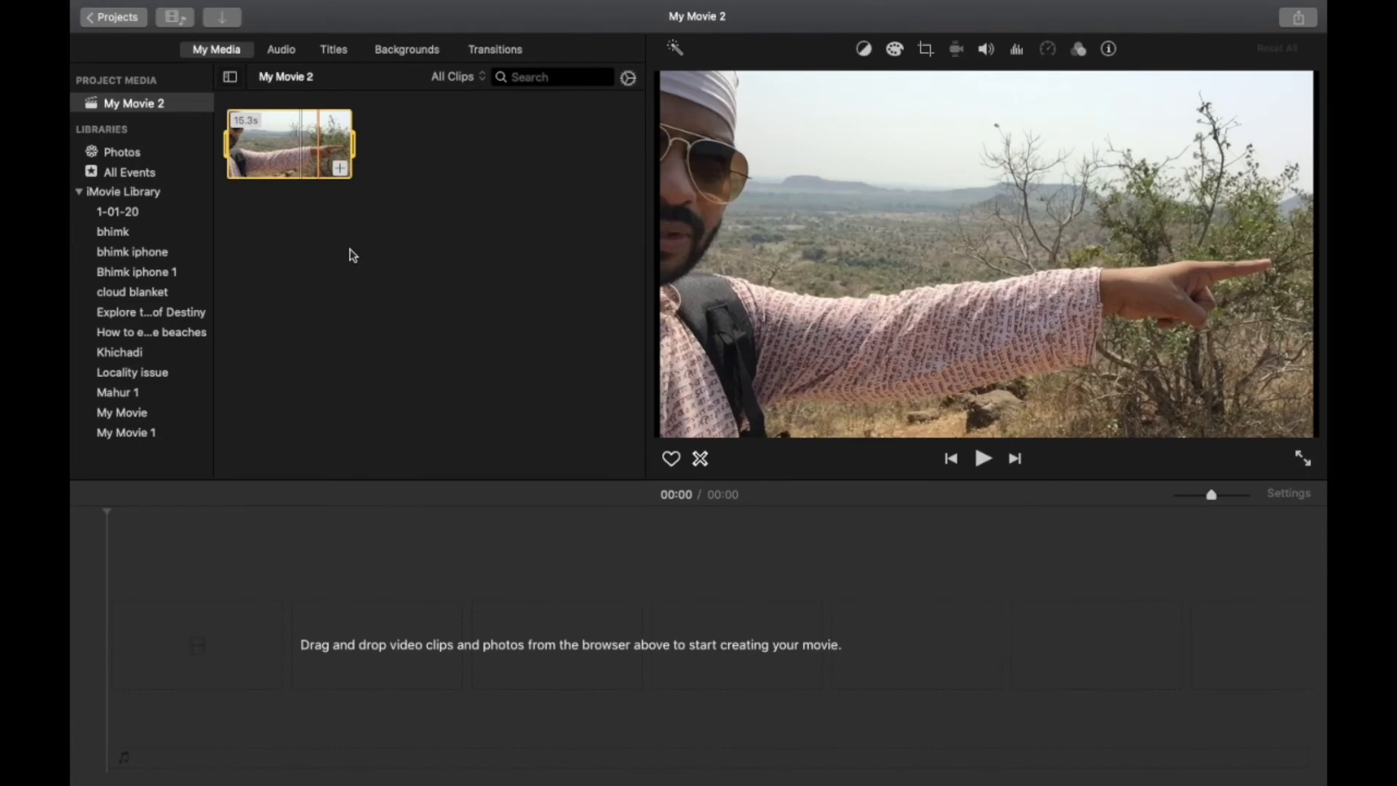
pyautogui.click(339, 170)
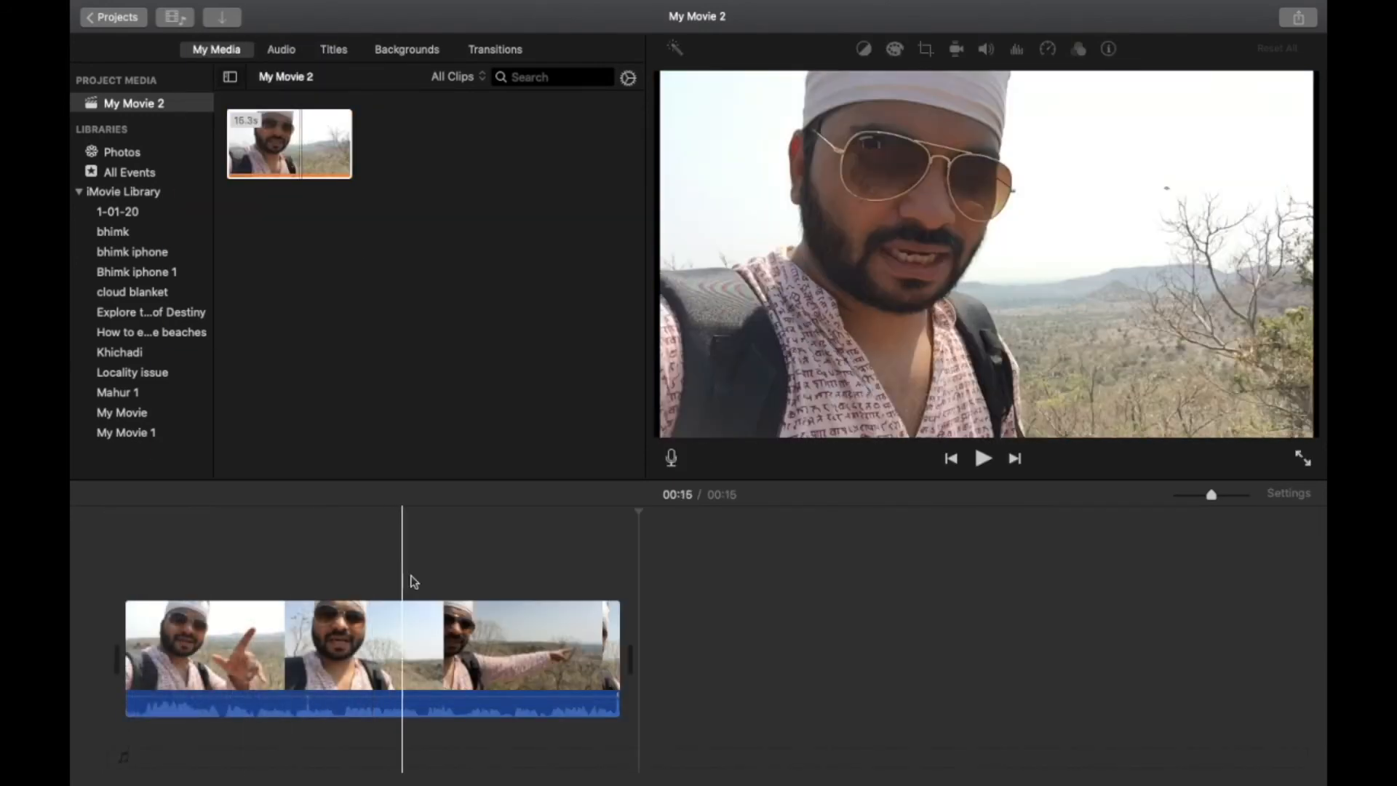
# Add a marker to the hillside clip at about 4 s and split the clip at about 9 s and 12 s.
pyautogui.click(280, 658)
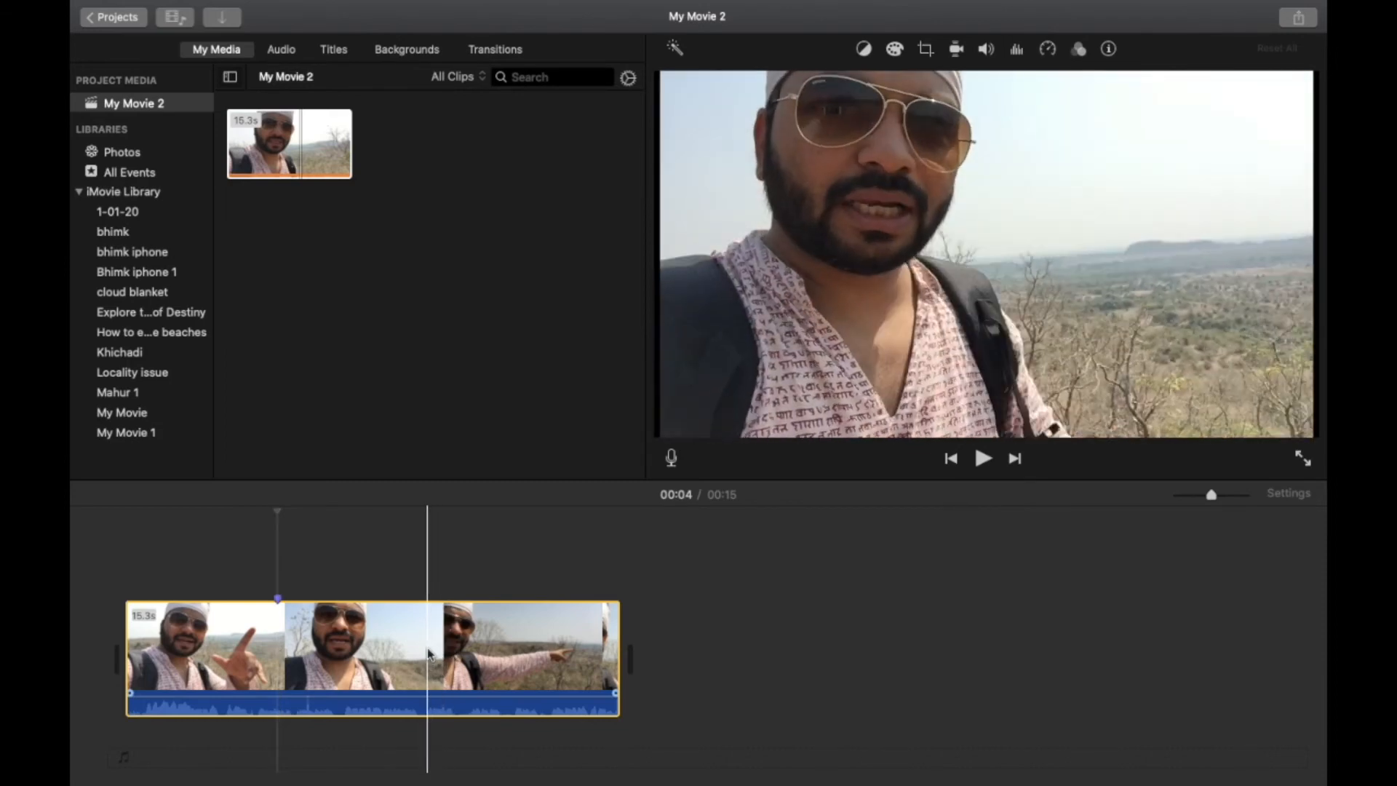
pyautogui.press('super+b')
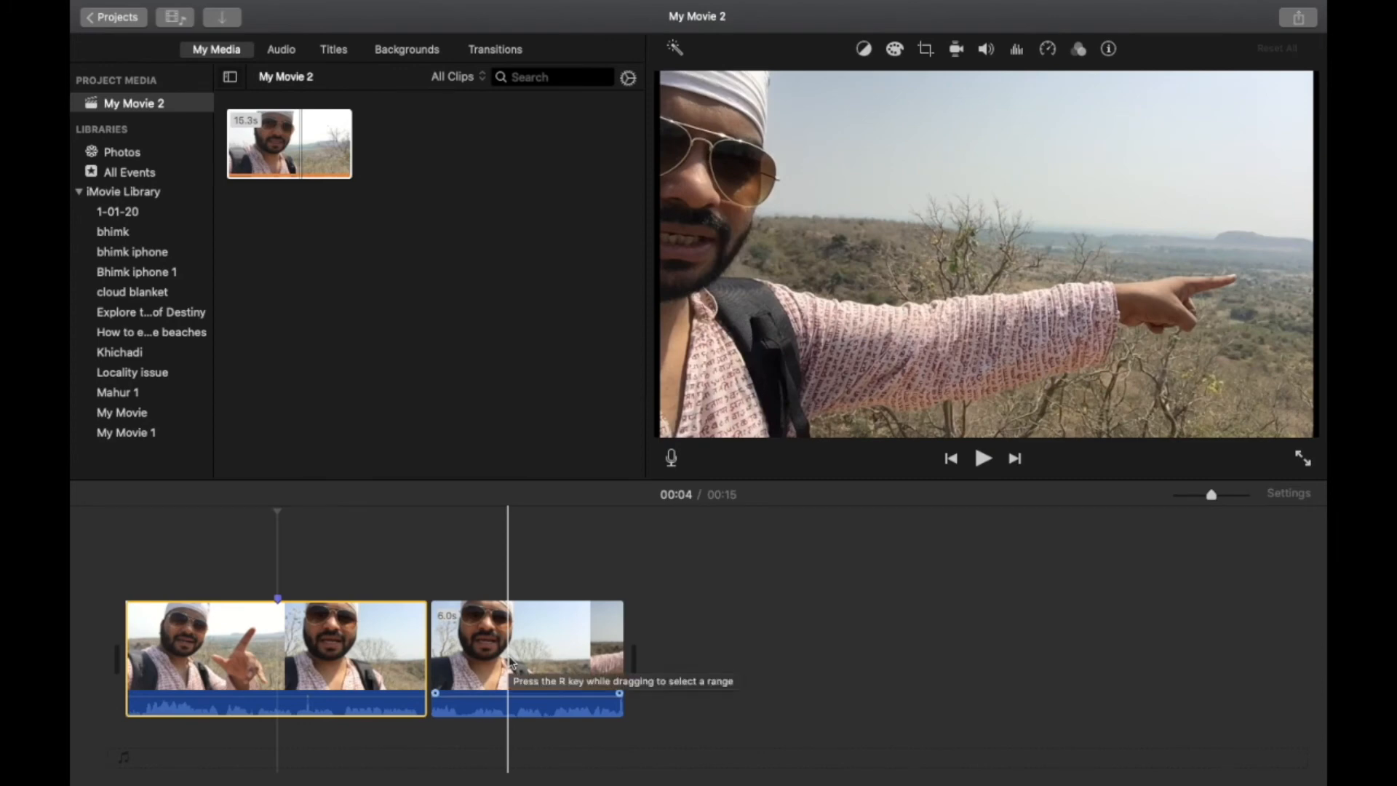
pyautogui.press('super+b')
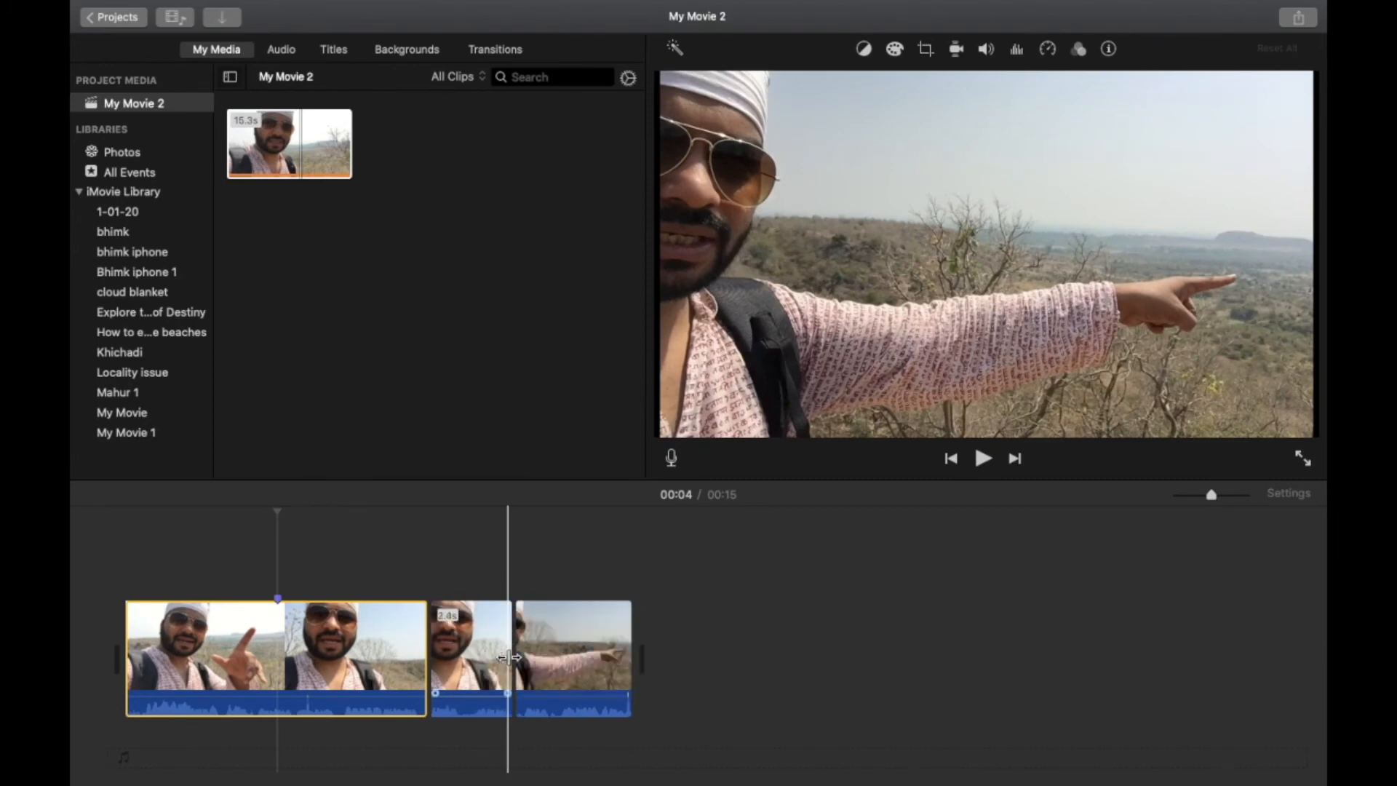
pyautogui.click(435, 657)
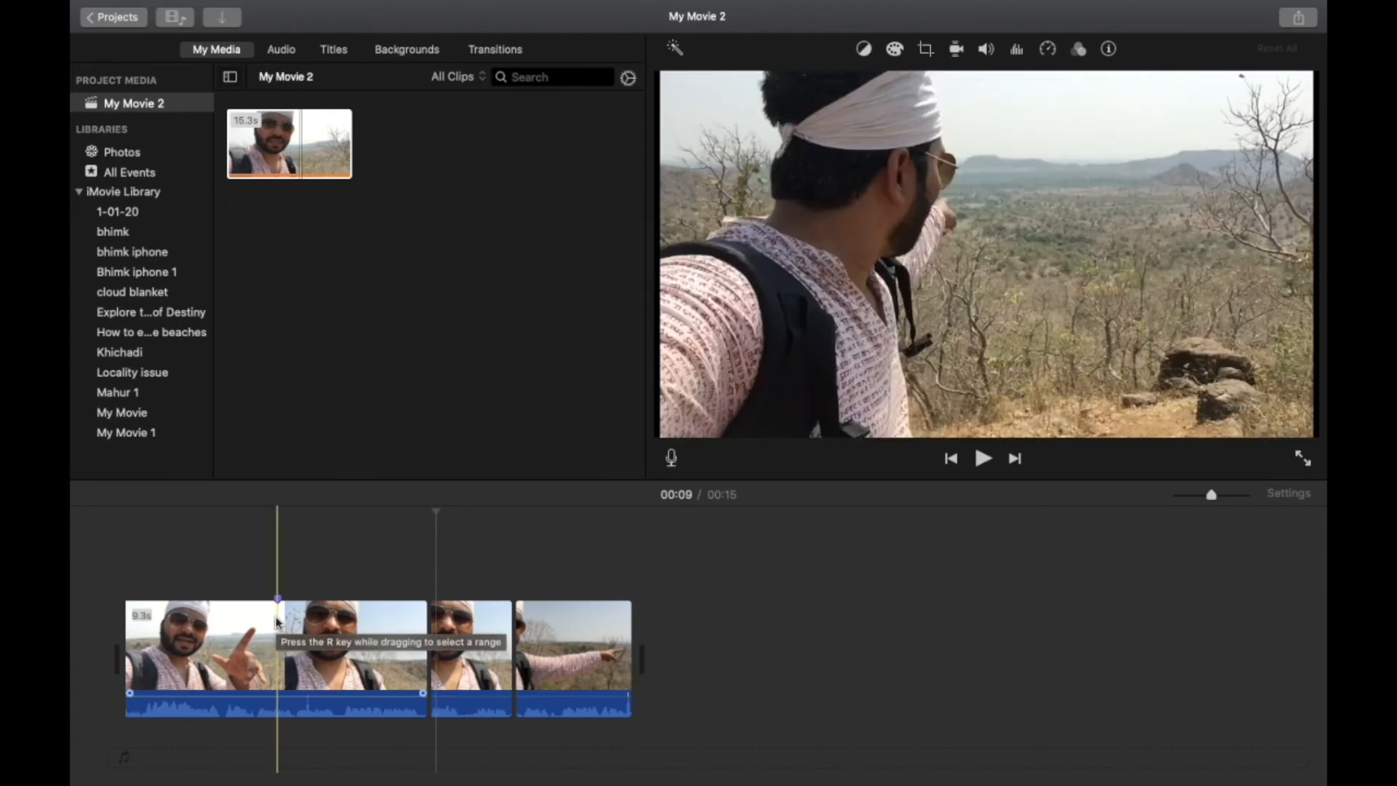
# Browse the title styles and place a Centered title over the first clip piece, starting at the marker.
pyautogui.click(333, 49)
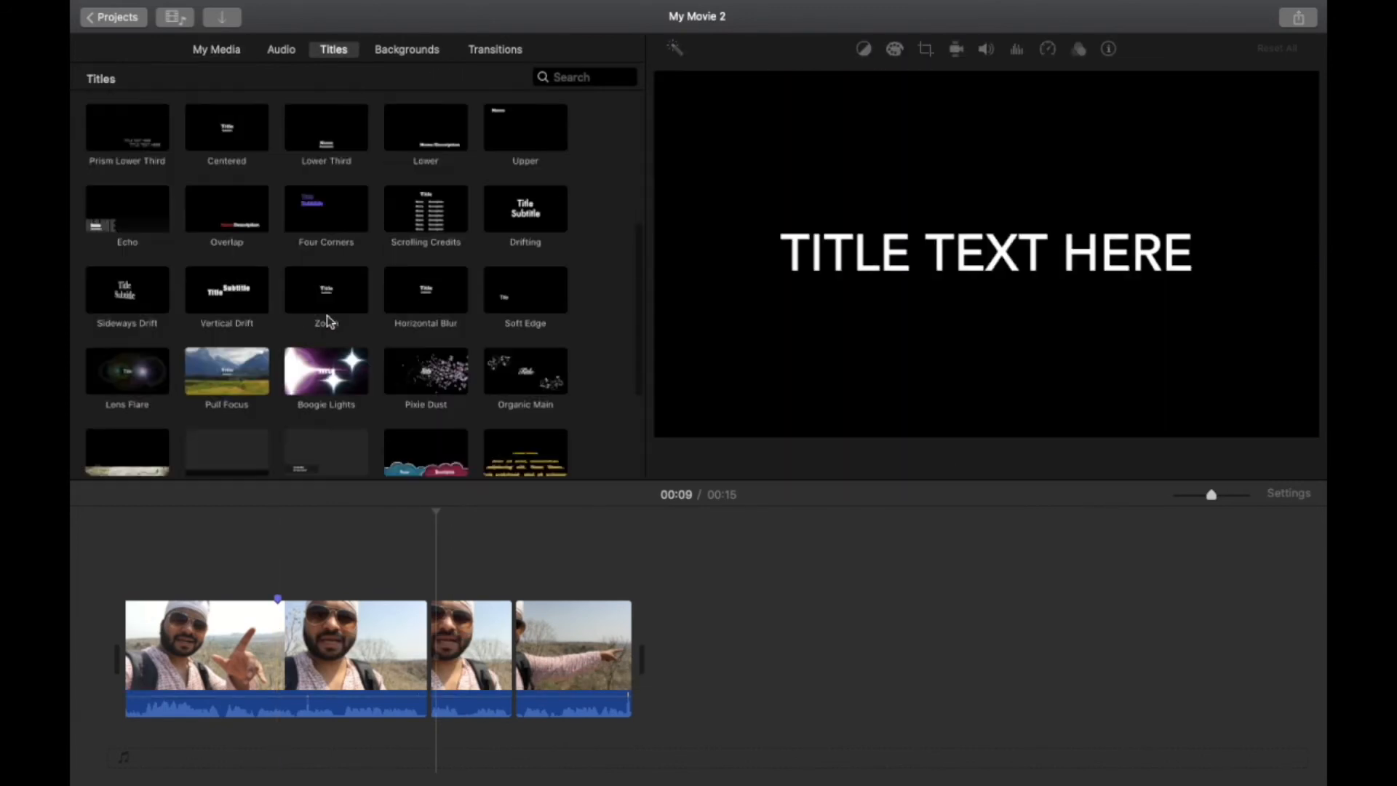
pyautogui.scroll(-3, 326, 316)
pyautogui.scroll(10, 326, 316)
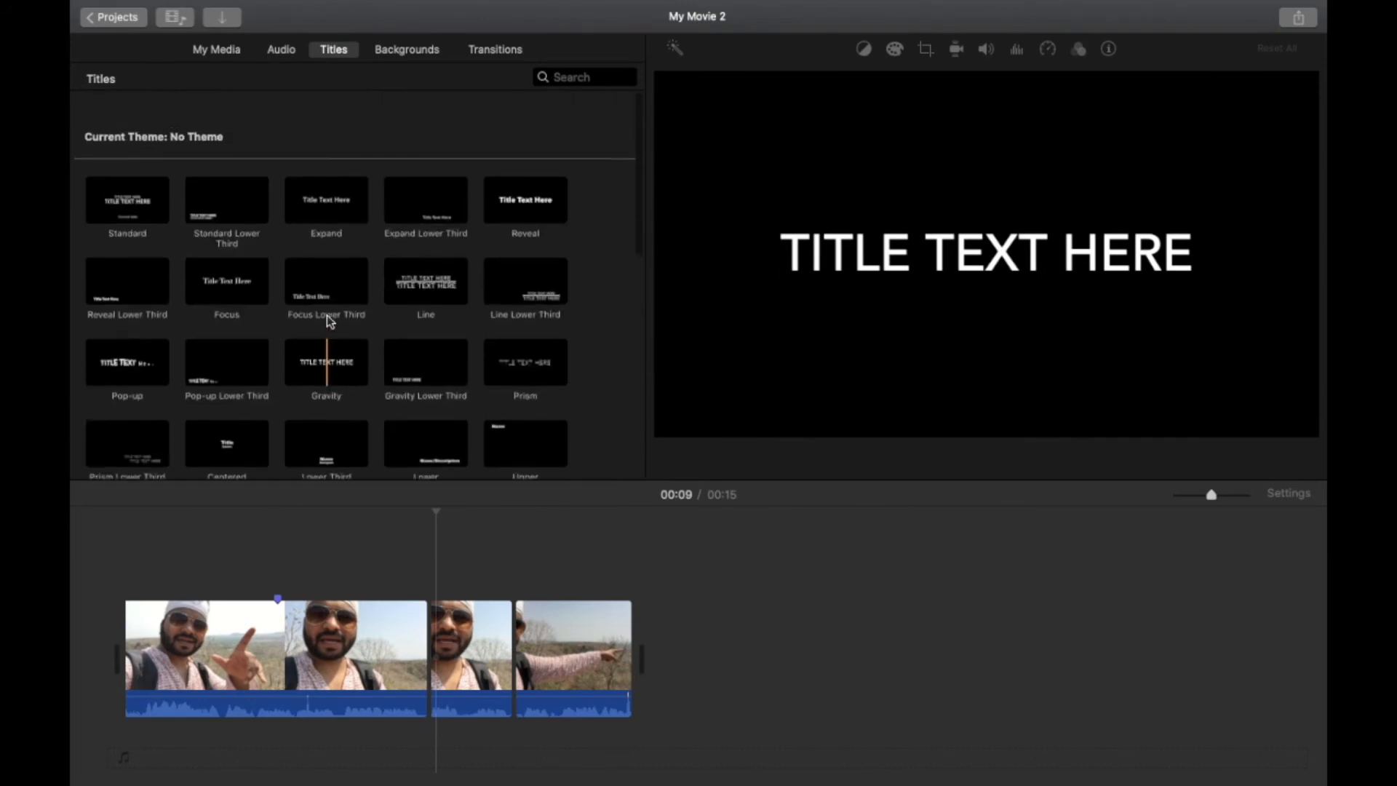
pyautogui.scroll(-5, 326, 316)
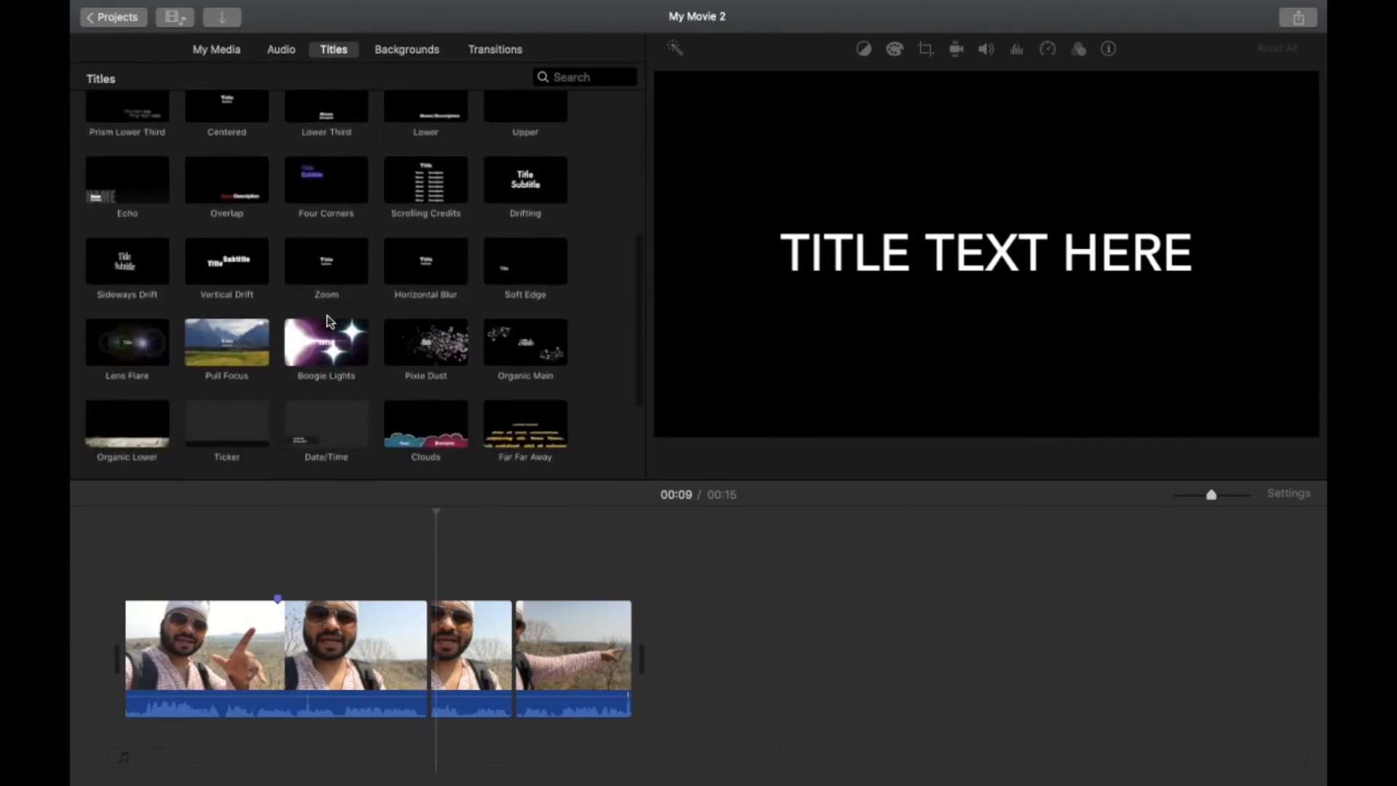
pyautogui.scroll(5, 329, 321)
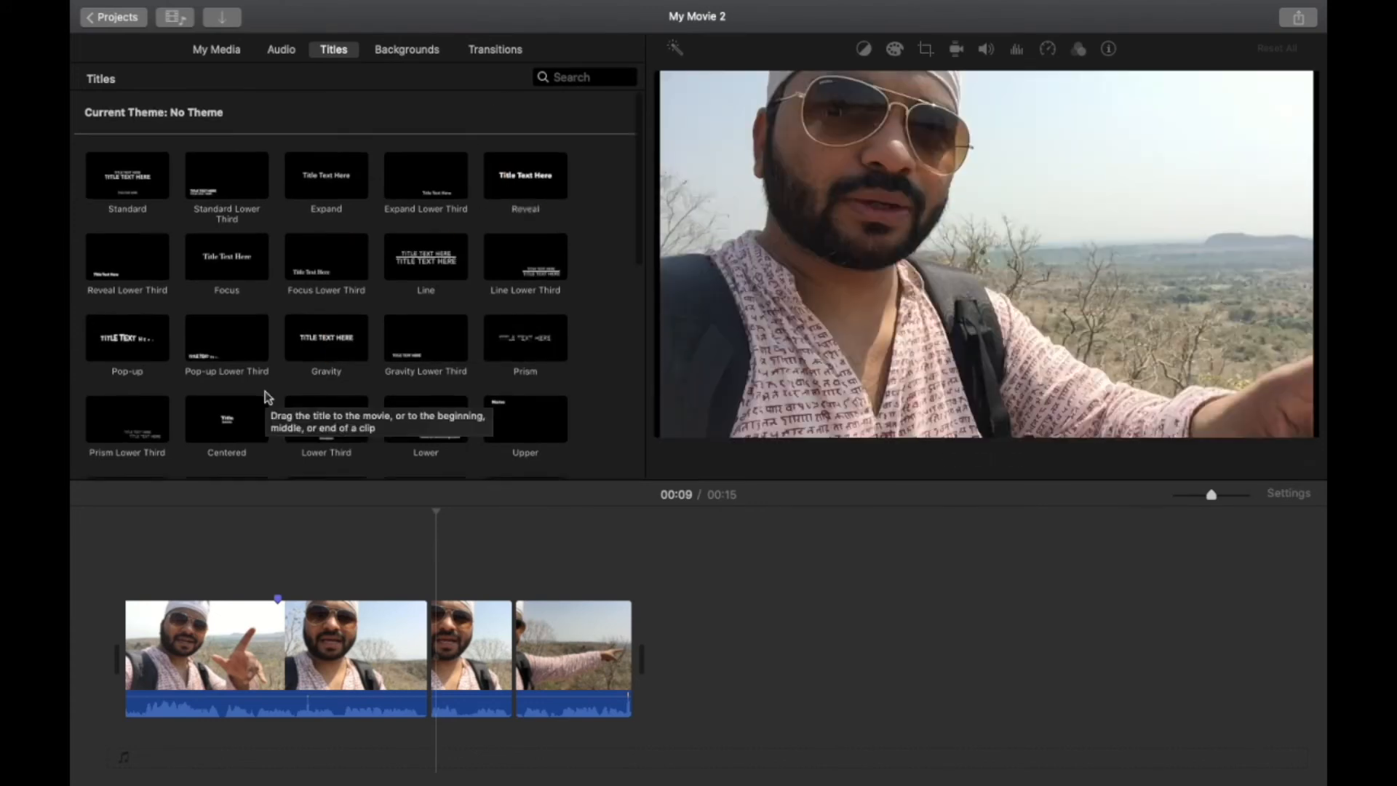
pyautogui.scroll(-2, 268, 397)
pyautogui.scroll(-2, 268, 396)
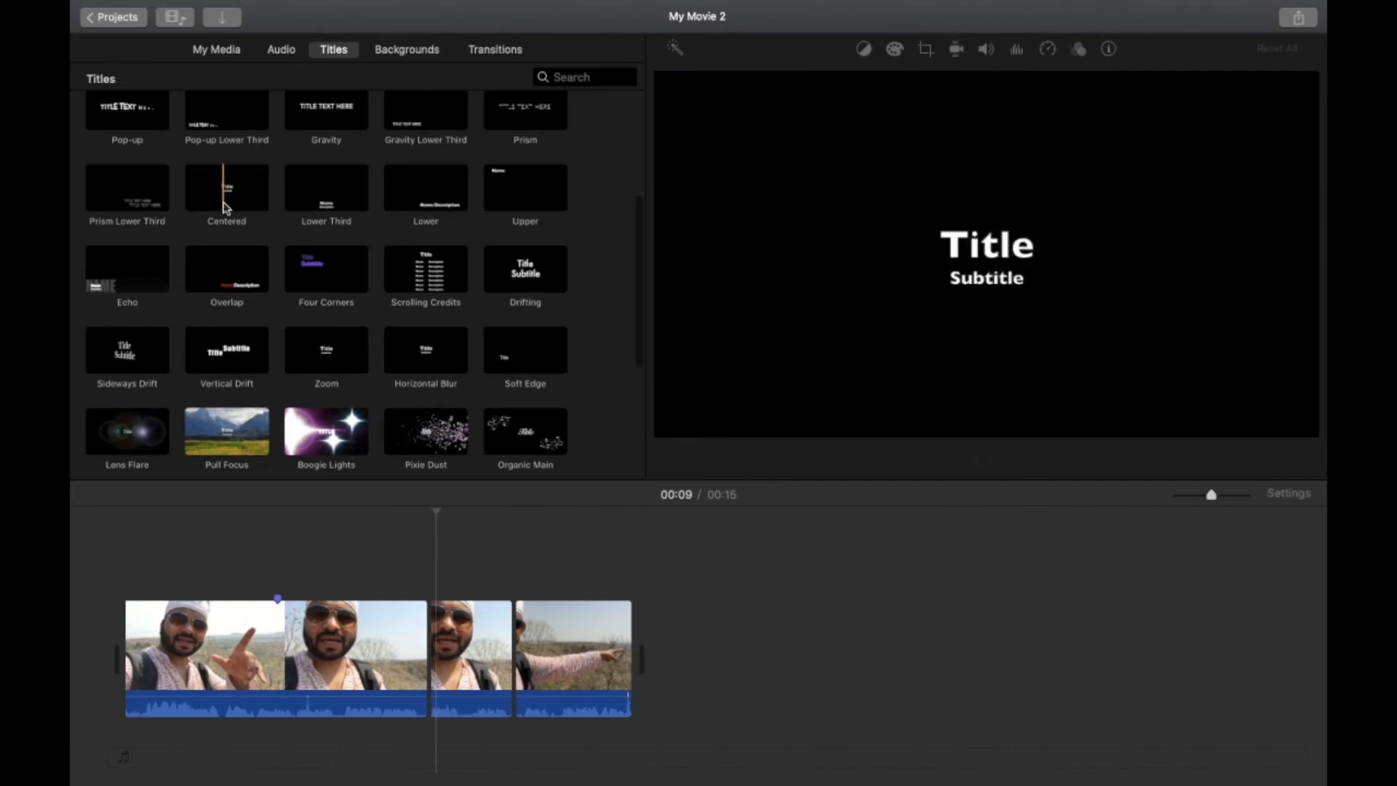
pyautogui.moveTo(224, 208); pyautogui.dragTo(283, 567)
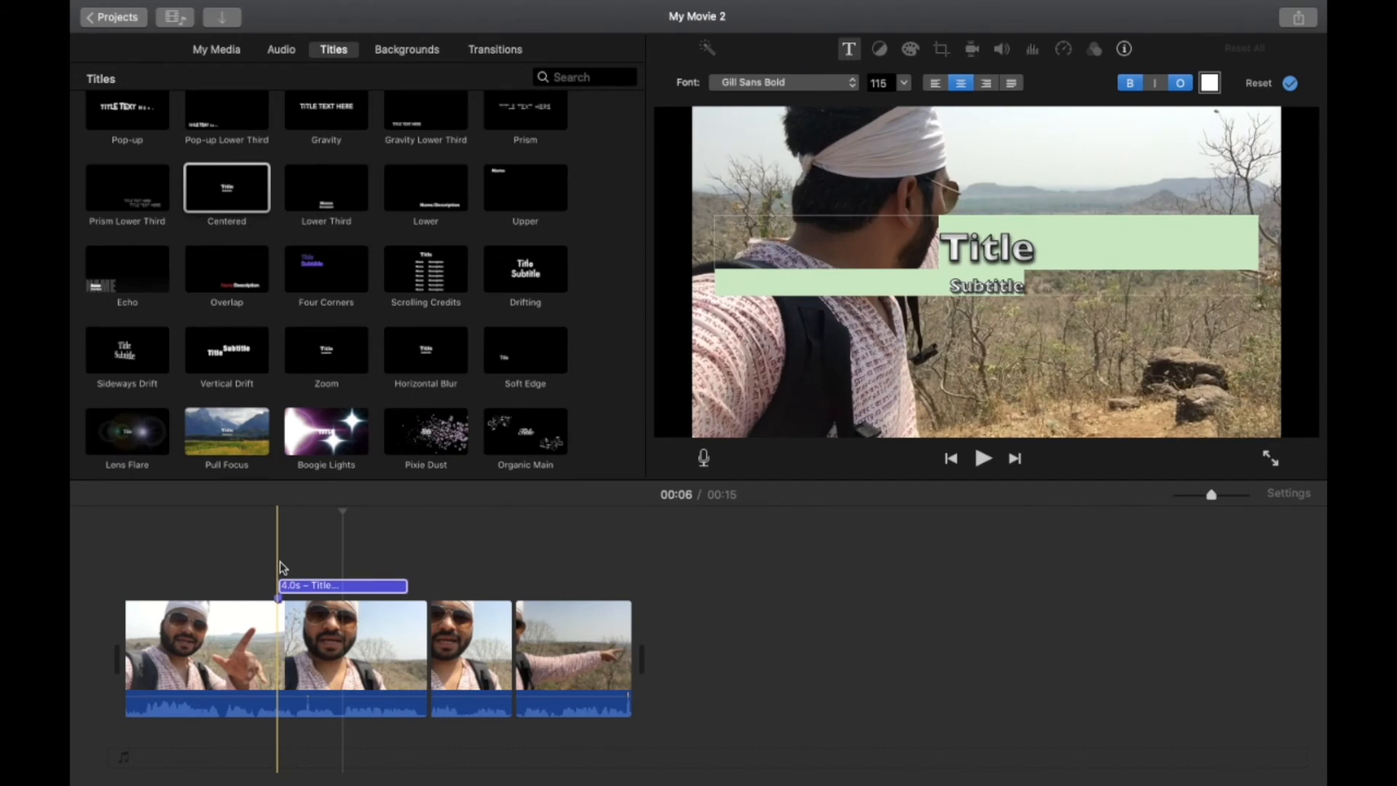
# Replace the Centered title's text with "river", keep the text outlined, and apply the title.
pyautogui.write('ri')
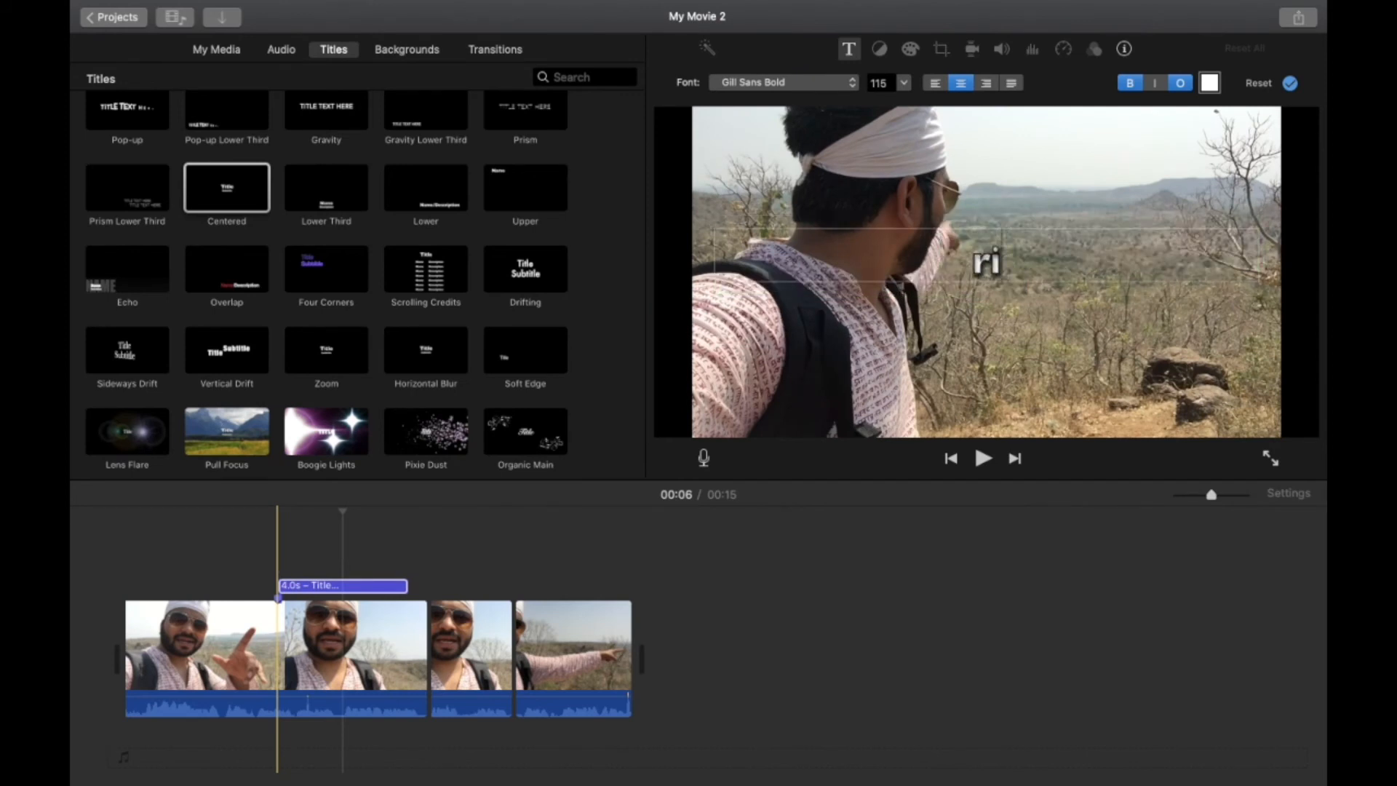
pyautogui.write('ver')
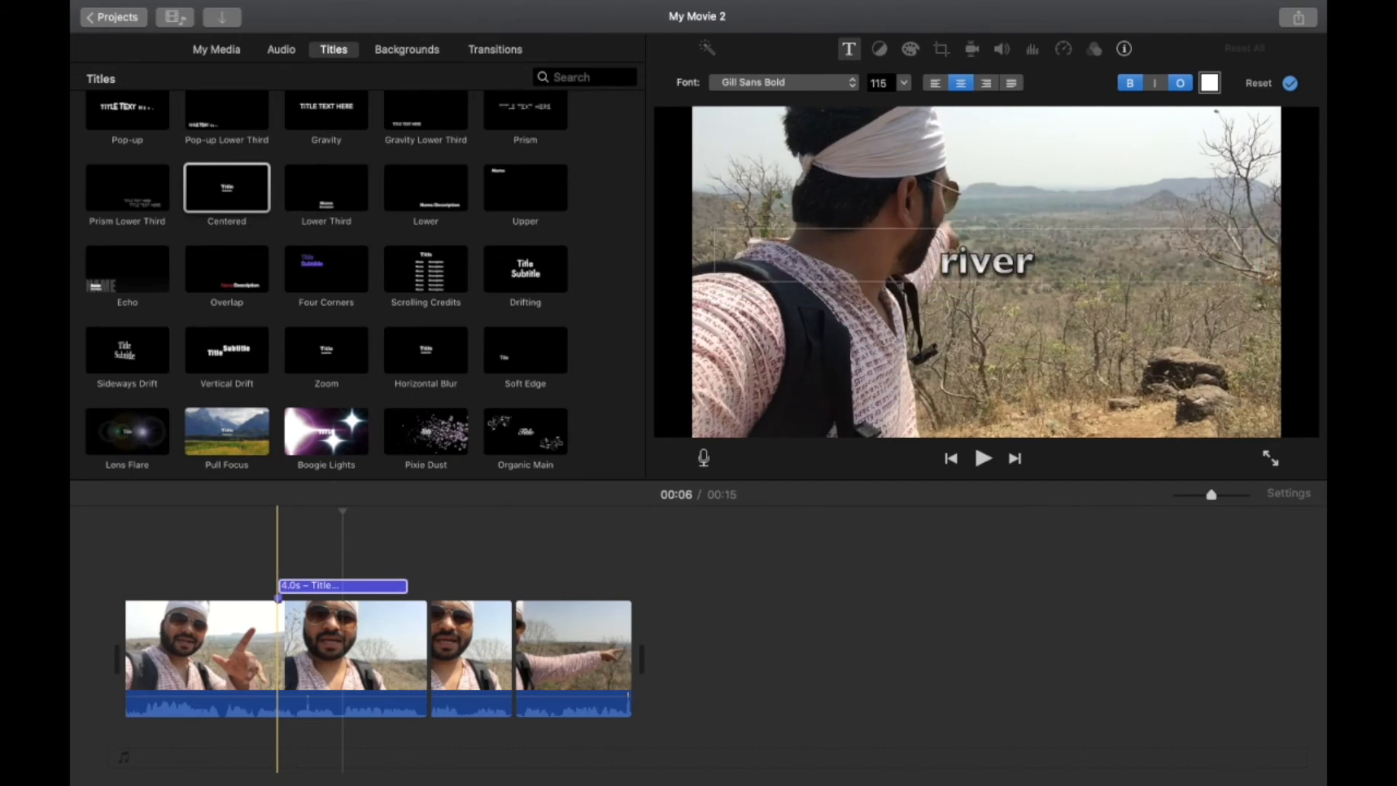
pyautogui.press('Return')
pyautogui.press('BackSpace')
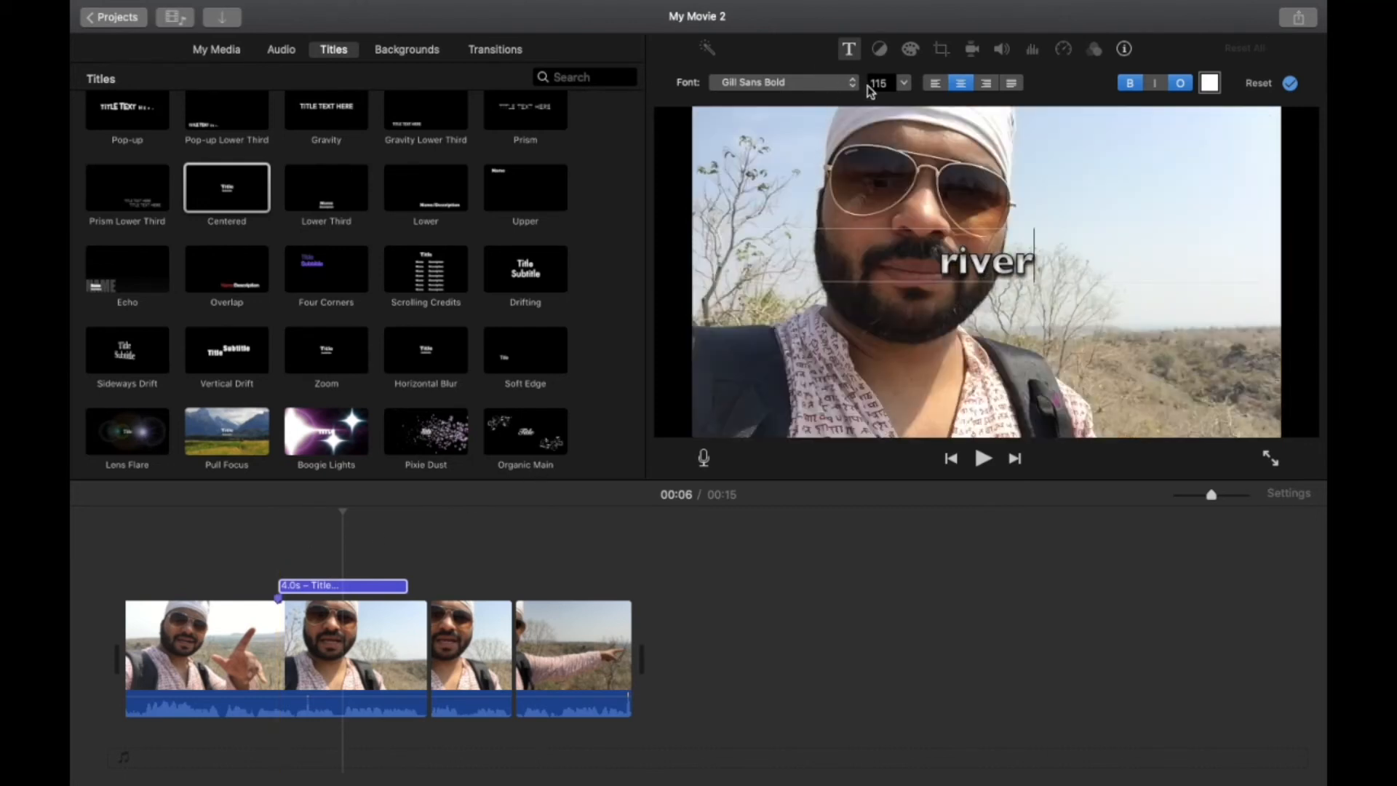
pyautogui.click(1179, 85)
pyautogui.click(1179, 85)
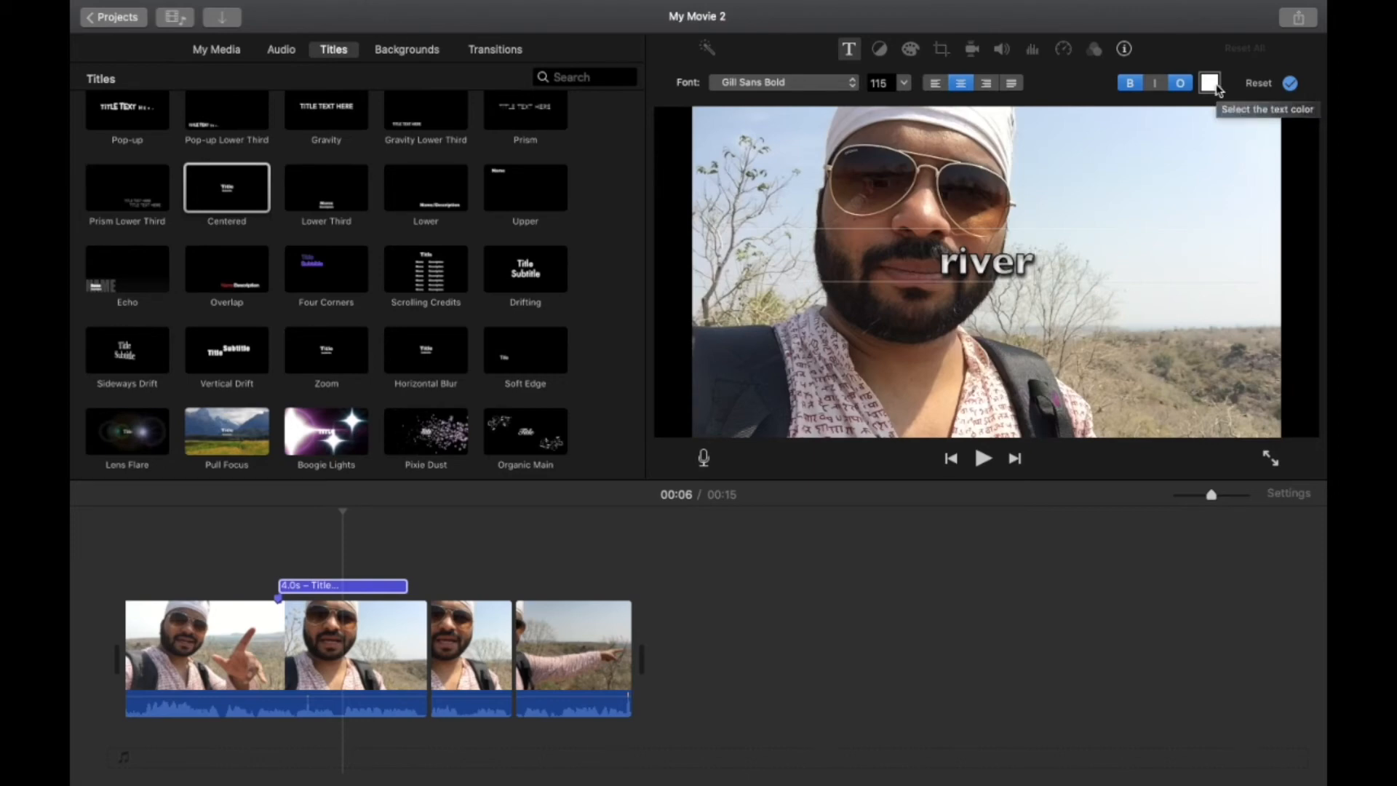
pyautogui.click(1290, 83)
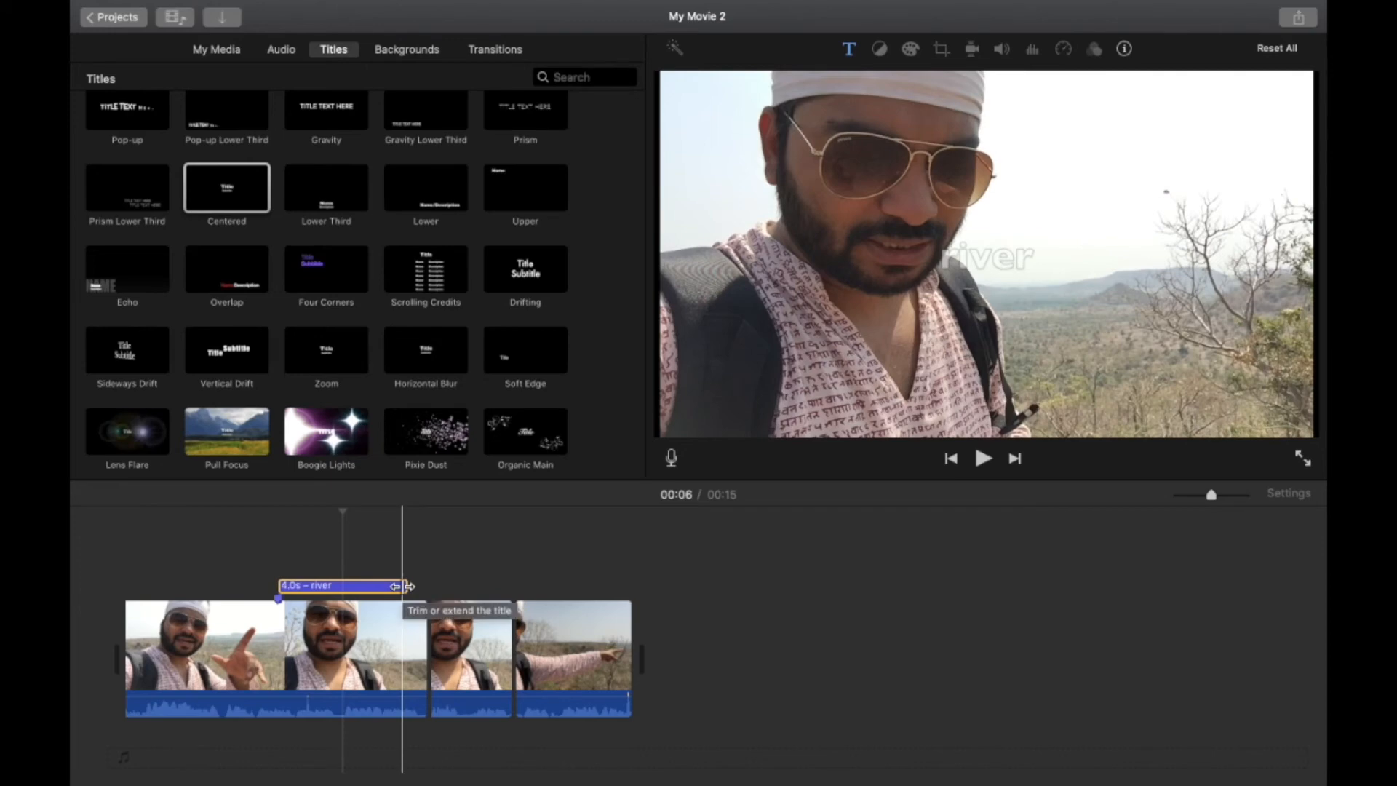
# Shorten the "river" title to 1.7 s and play the timeline from just before it.
pyautogui.moveTo(408, 586); pyautogui.dragTo(329, 591)
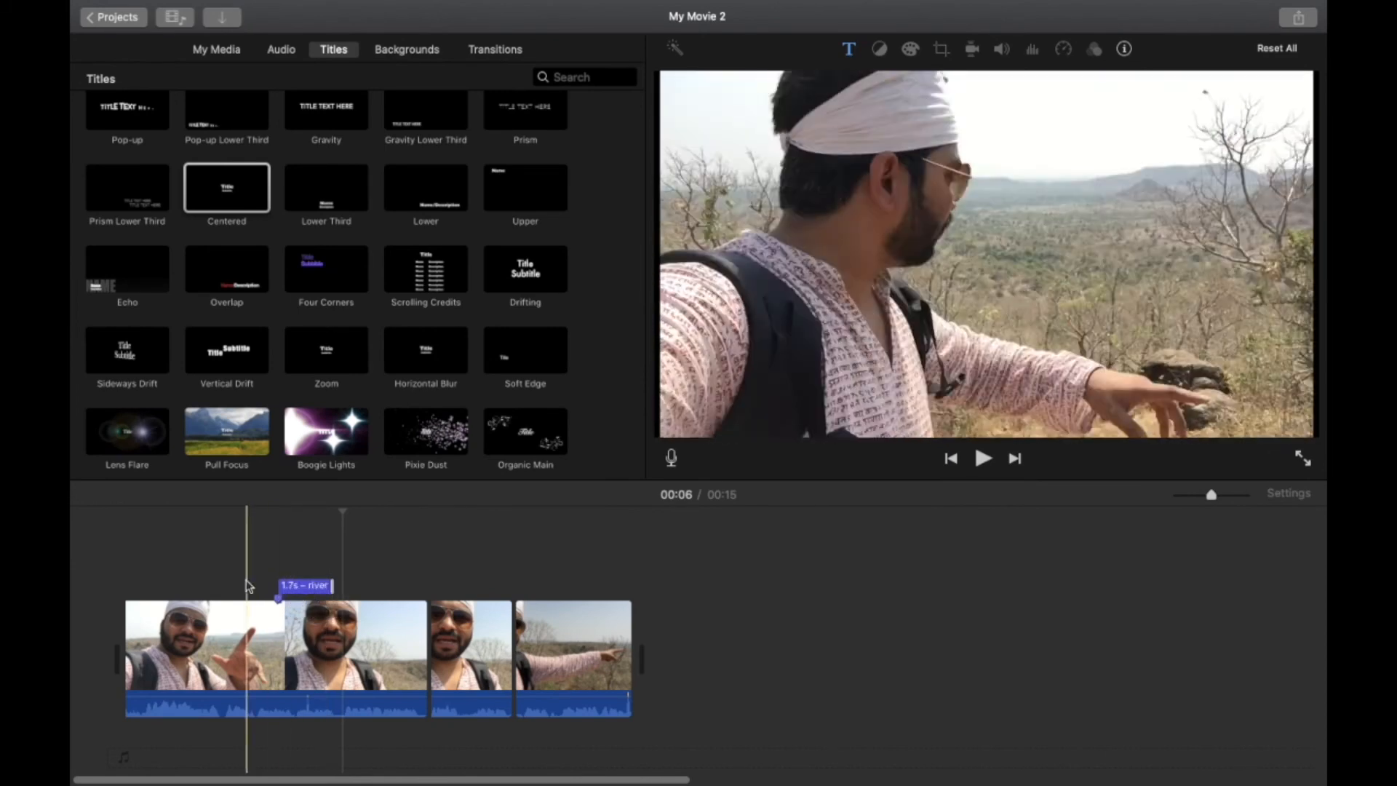
pyautogui.click(244, 580)
pyautogui.press('space')
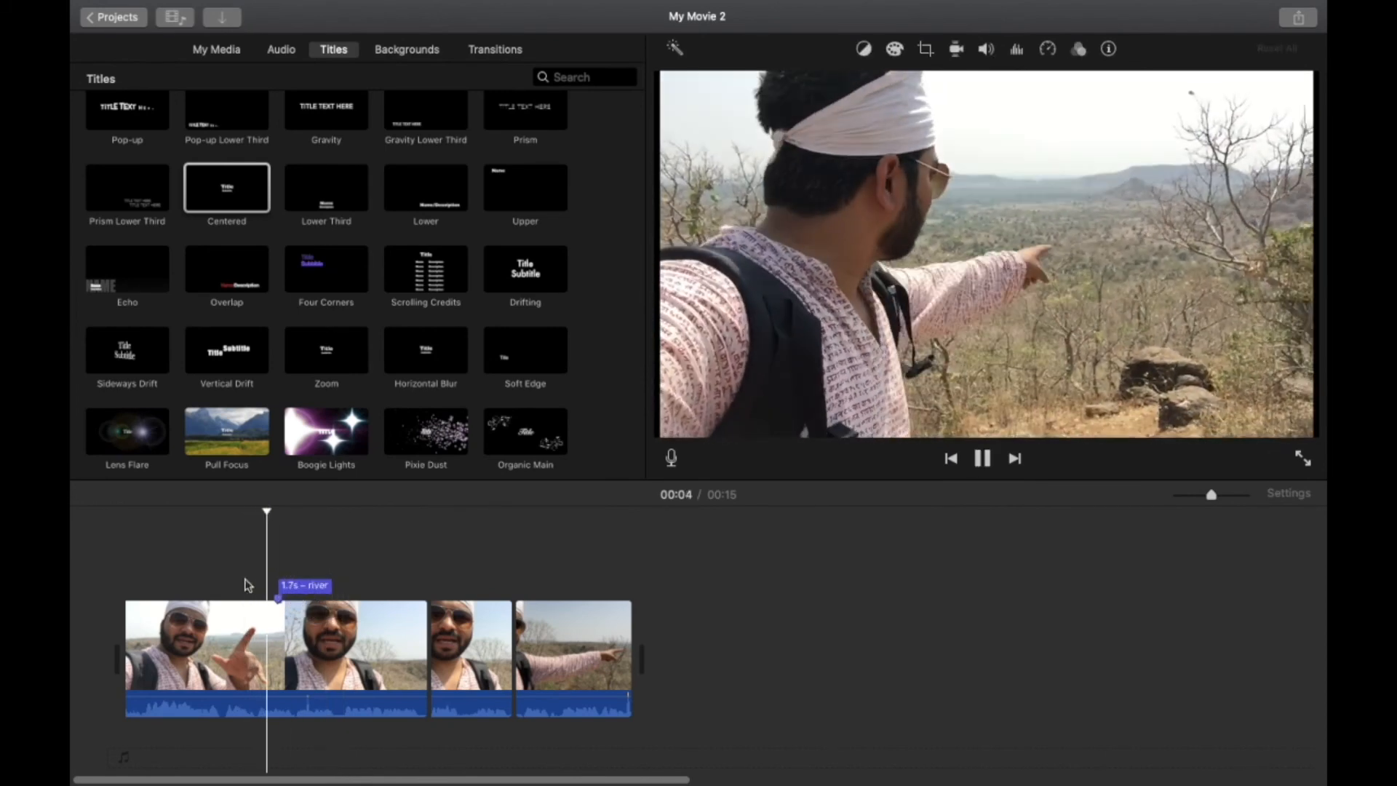
# Place a Pull Focus title above the timeline, starting at the beginning of the second clip piece.
pyautogui.scroll(-3, 227, 291)
pyautogui.moveTo(227, 286); pyautogui.dragTo(429, 569)
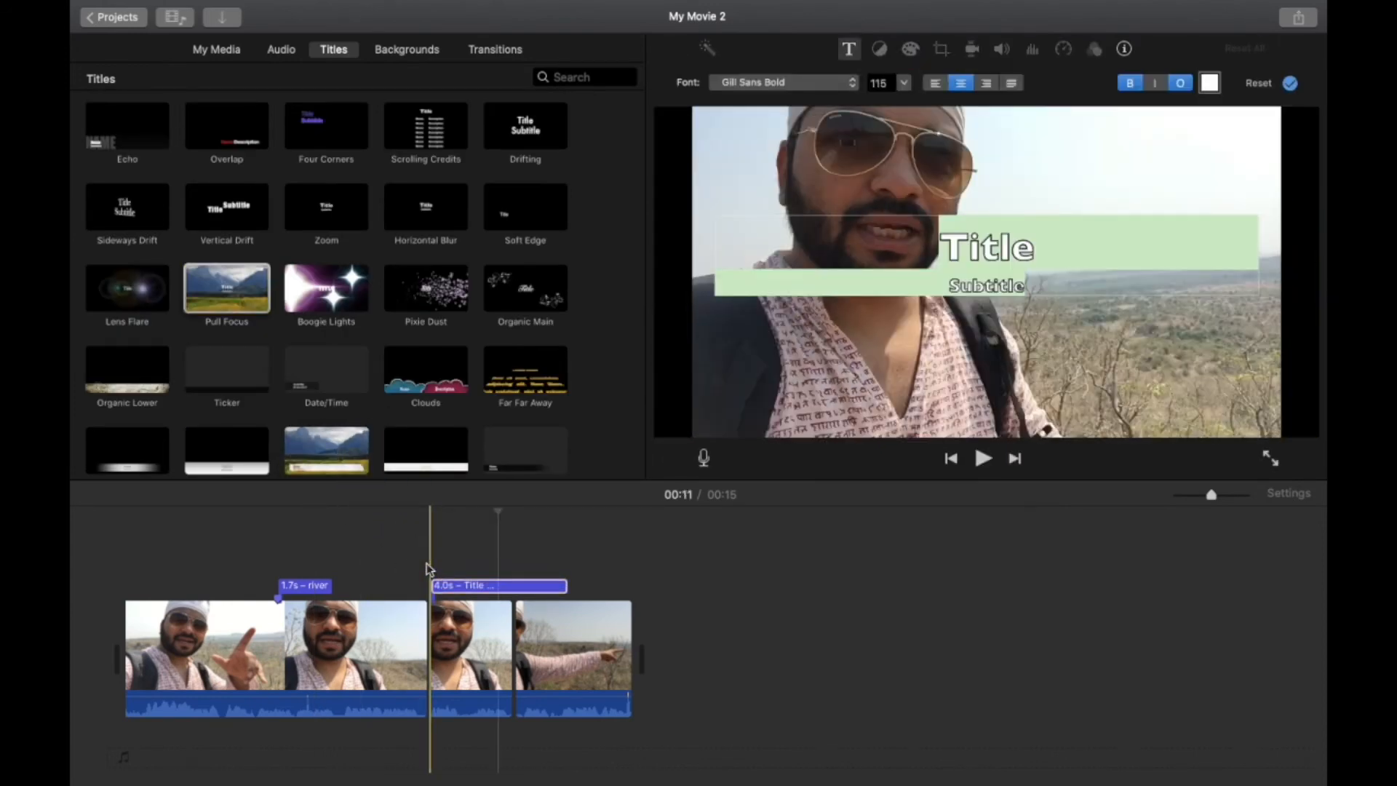
# Replace the Pull Focus title's text with "very imp", apply it, and play the timeline from just before the title.
pyautogui.write('ver')
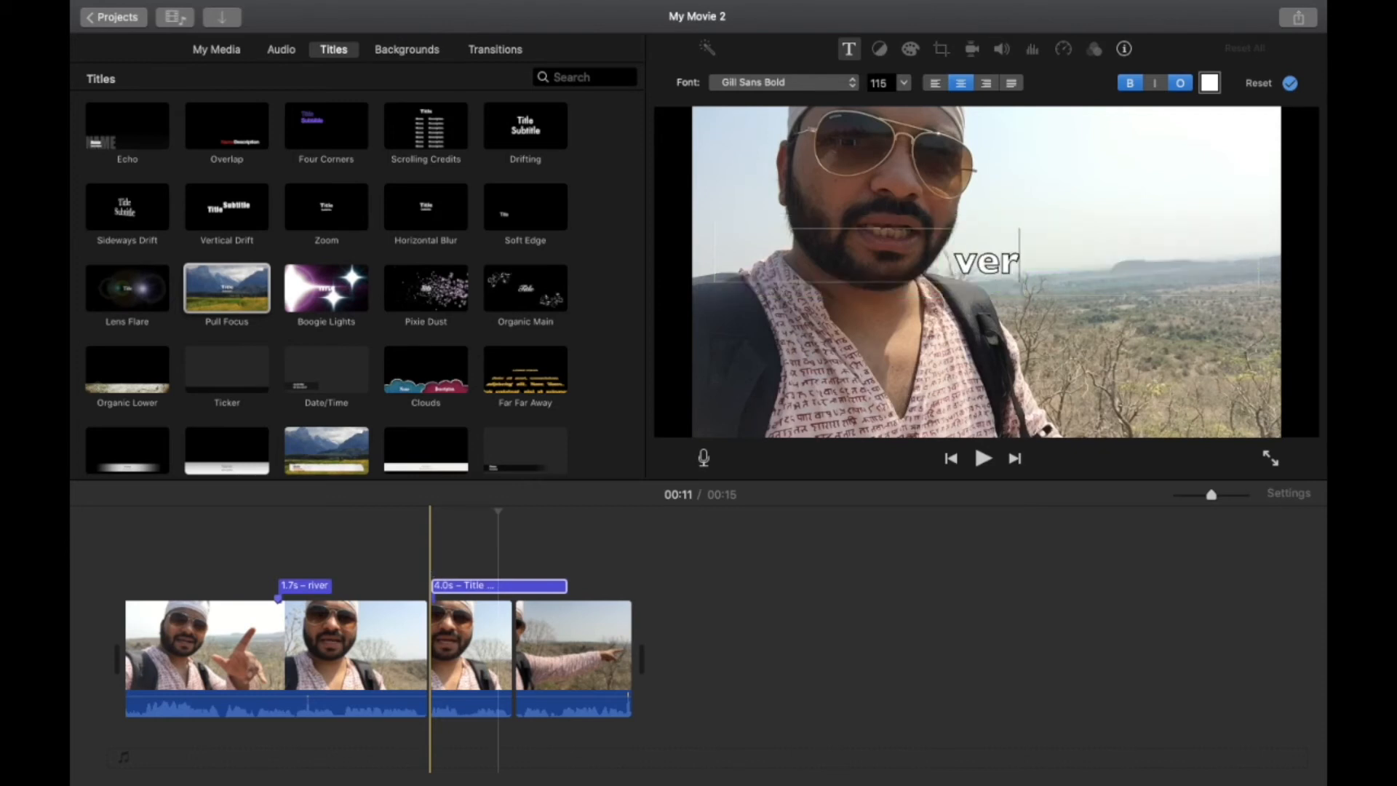
pyautogui.write('y imp')
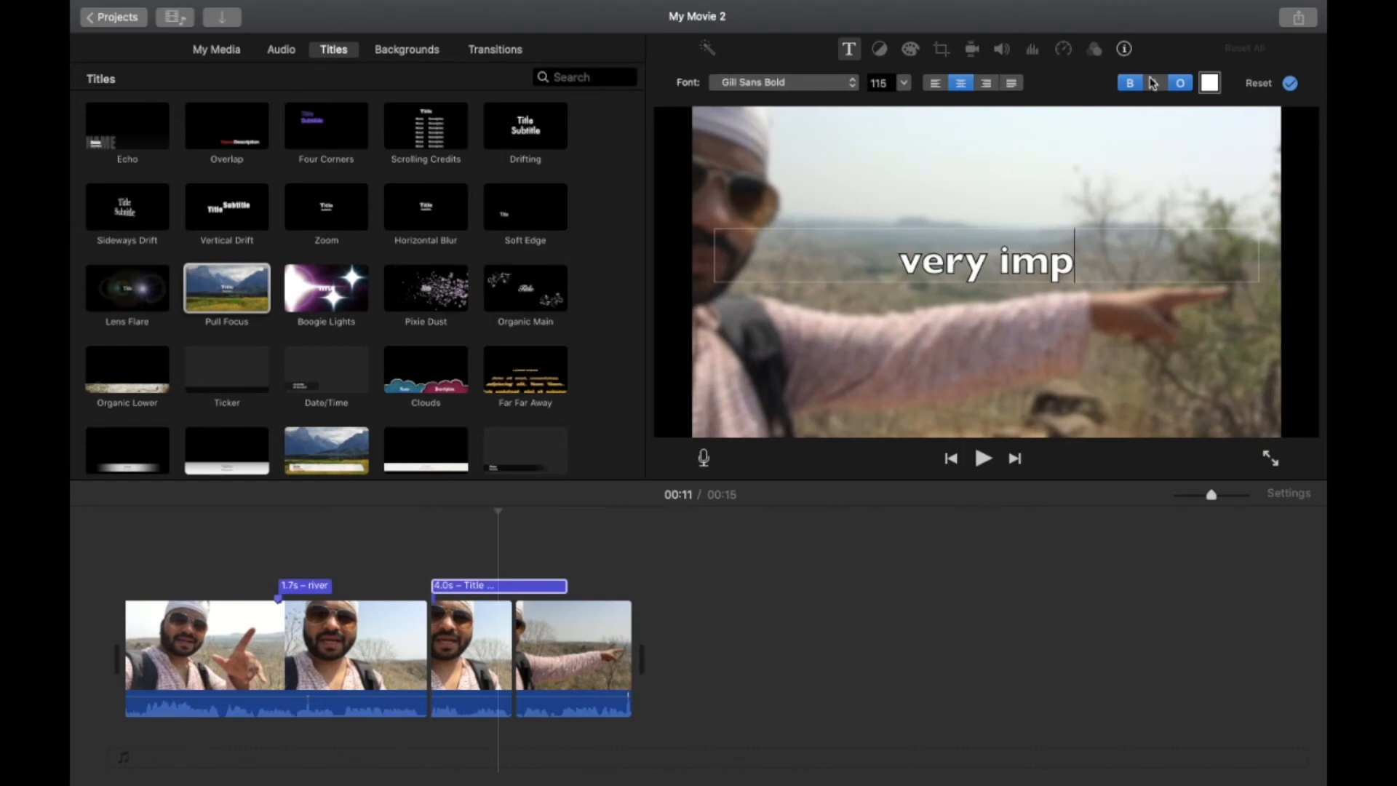
pyautogui.click(1290, 83)
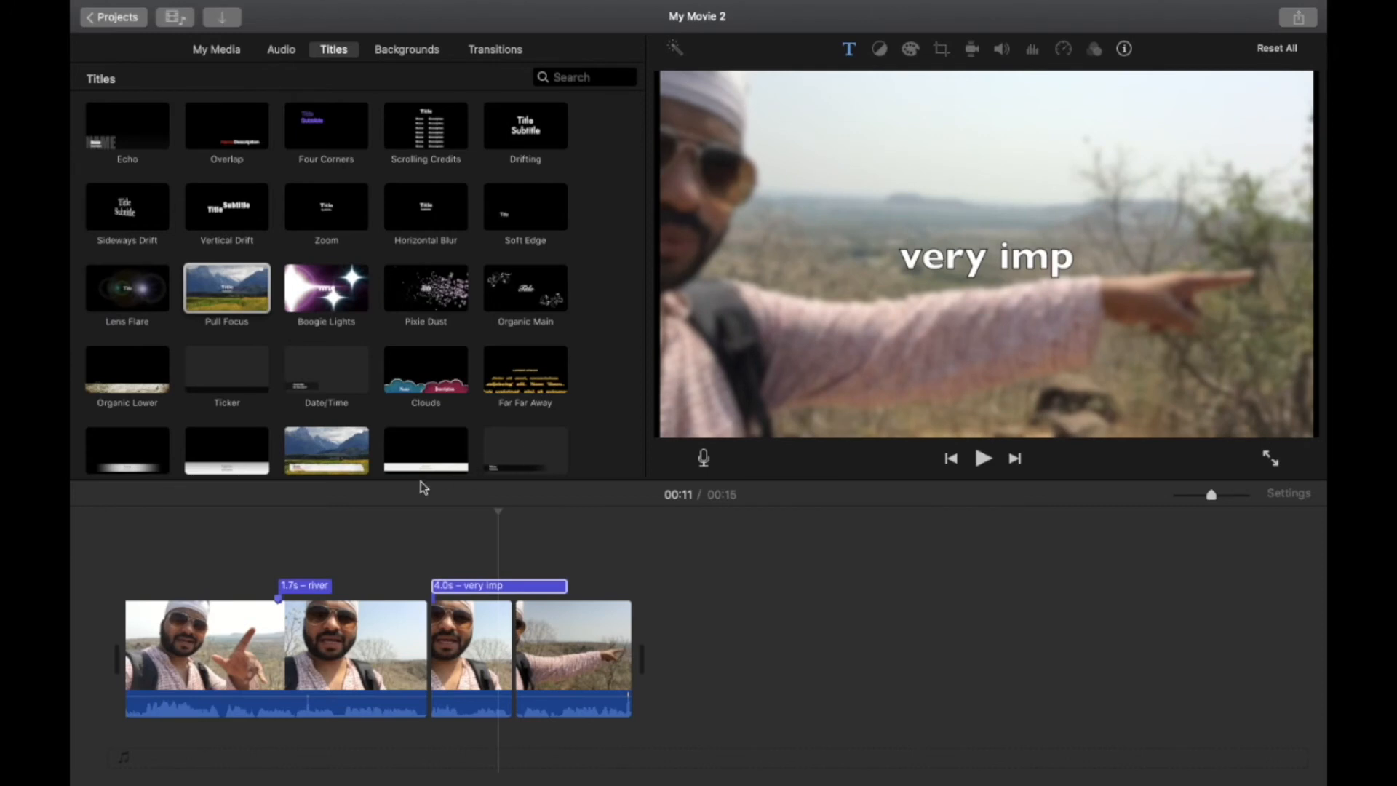
pyautogui.click(402, 520)
pyautogui.press('space')
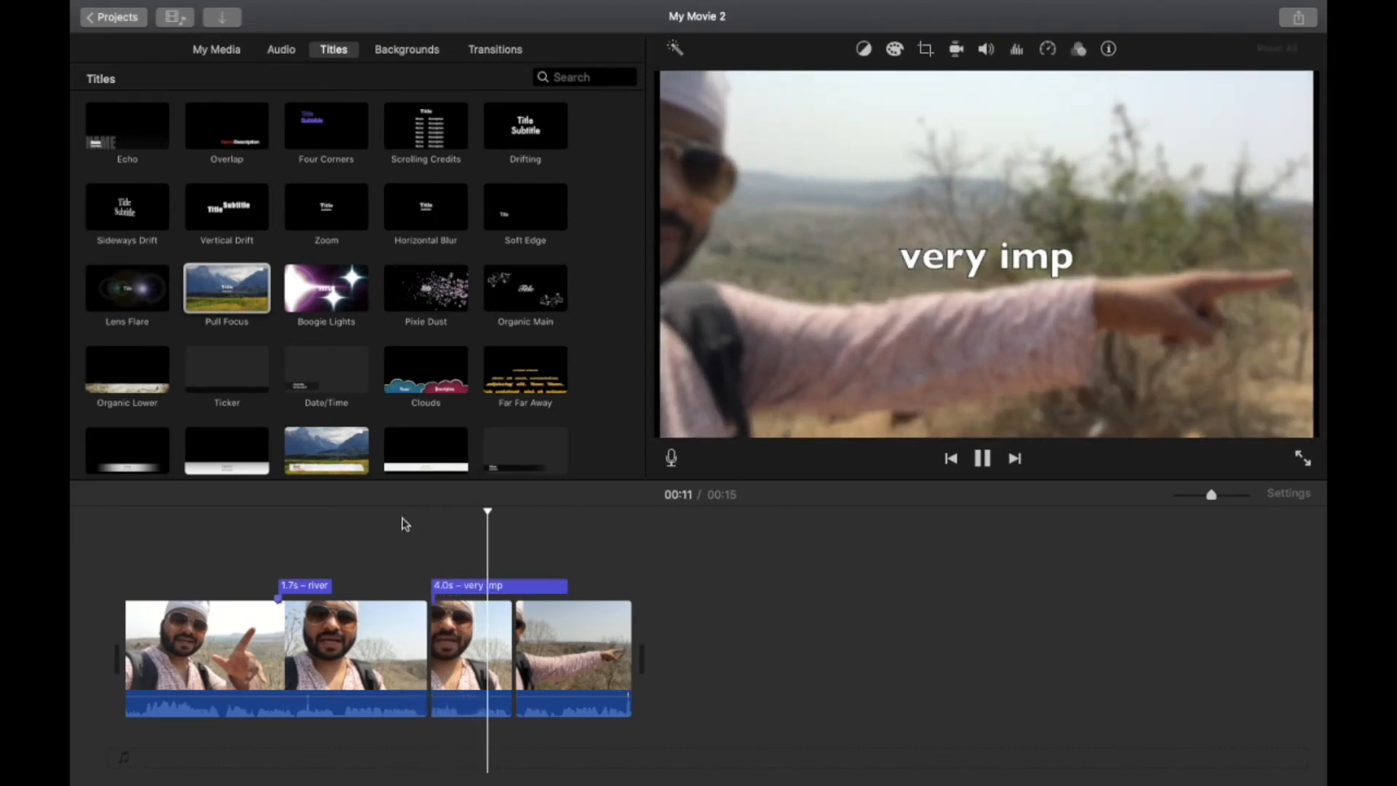
pyautogui.press('space')
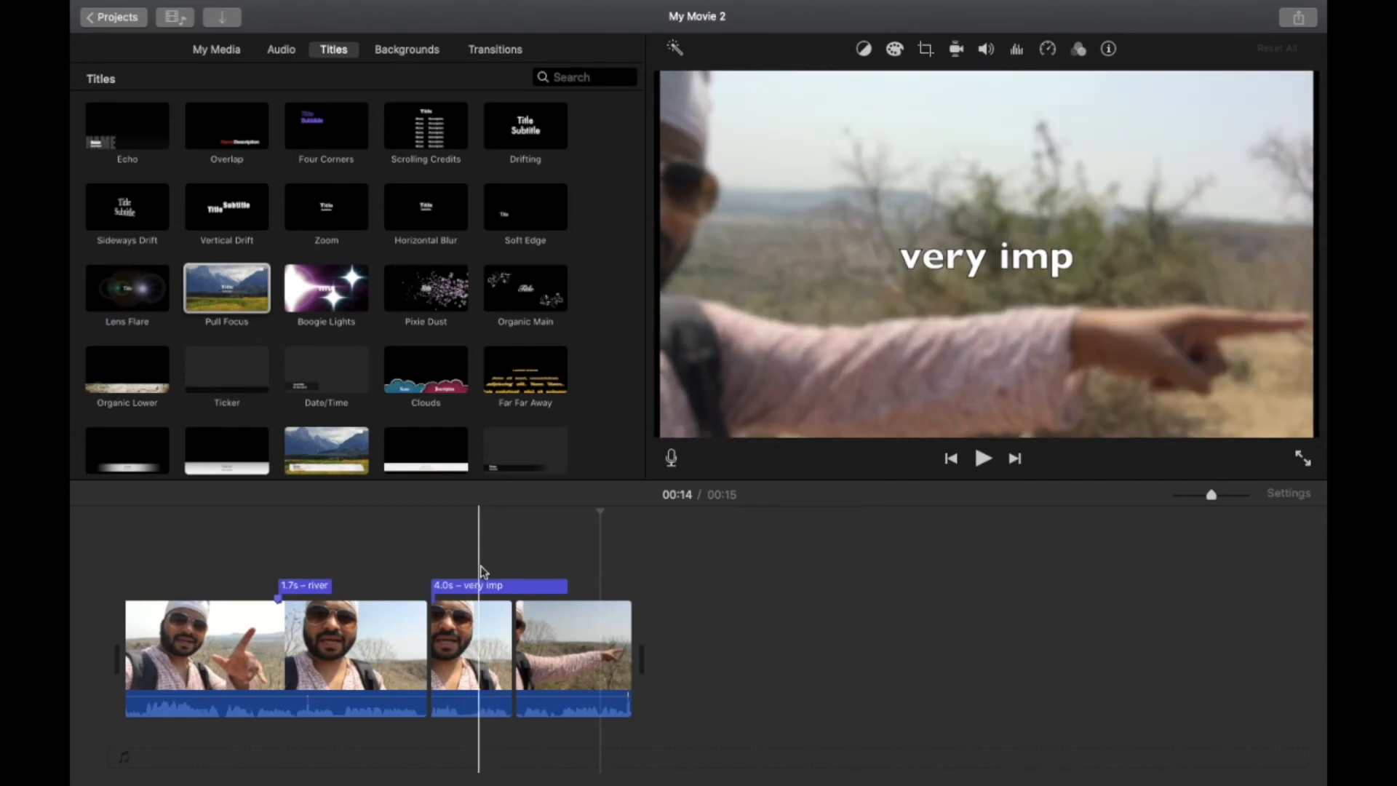
# Select the "very imp" title in the timeline and look through the available title styles.
pyautogui.click(474, 585)
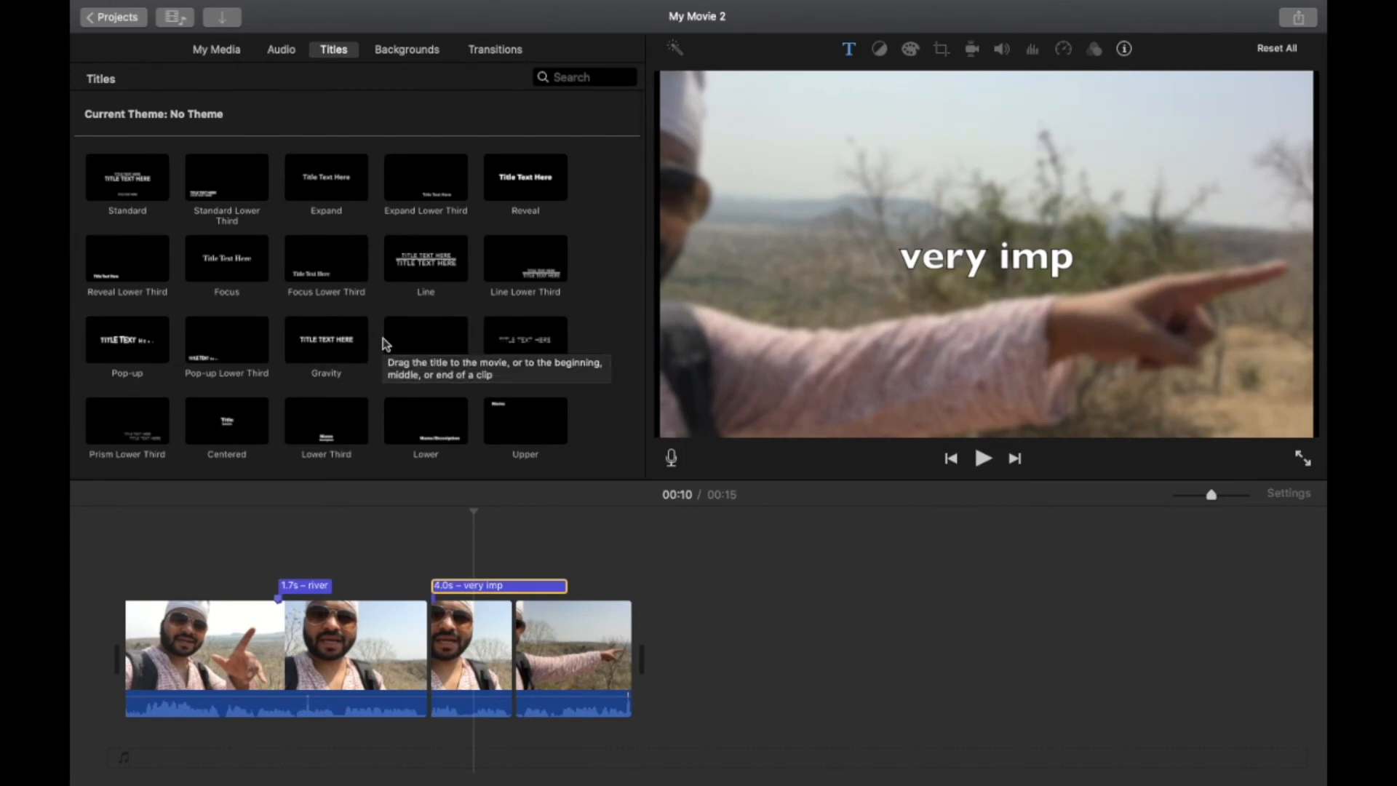
pyautogui.scroll(-5, 385, 344)
pyautogui.scroll(-8, 386, 345)
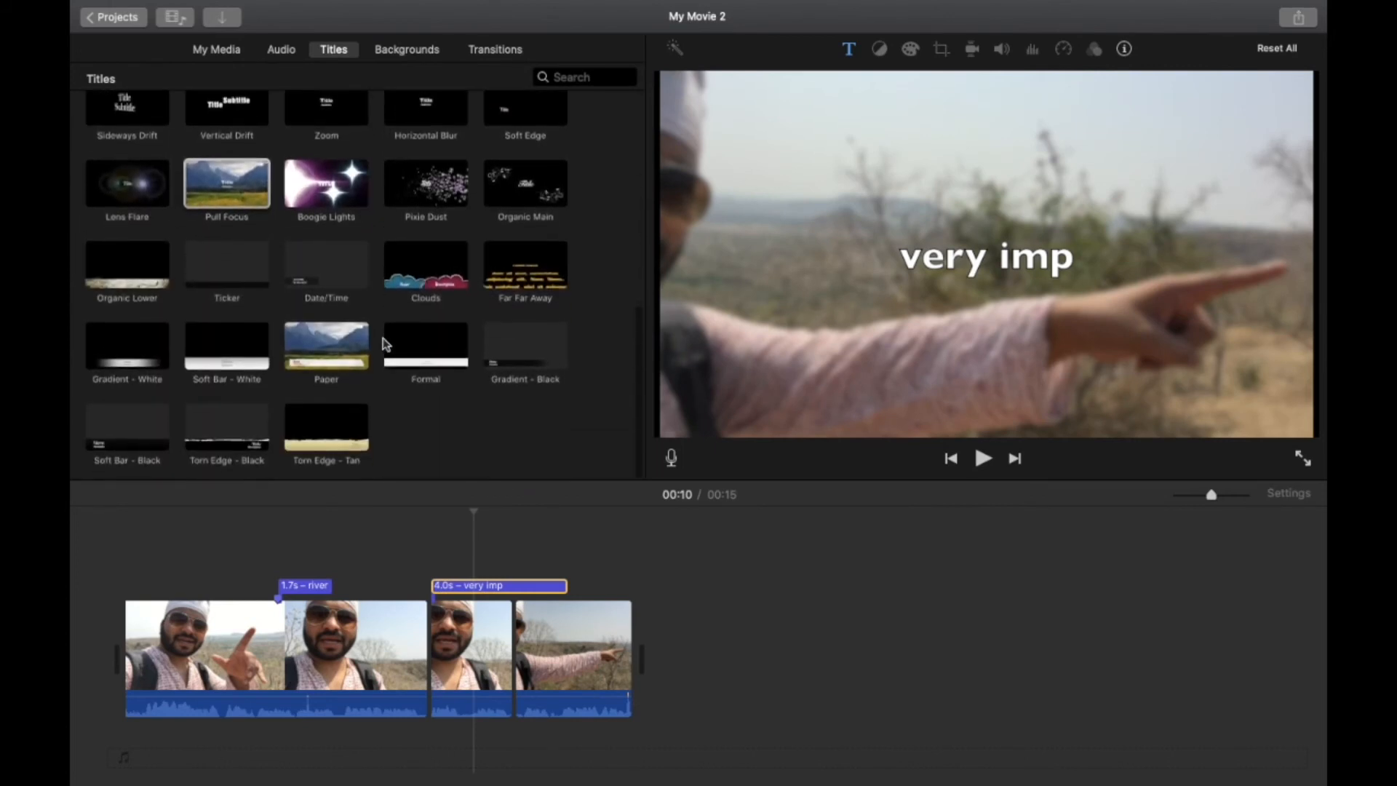
pyautogui.scroll(15, 386, 344)
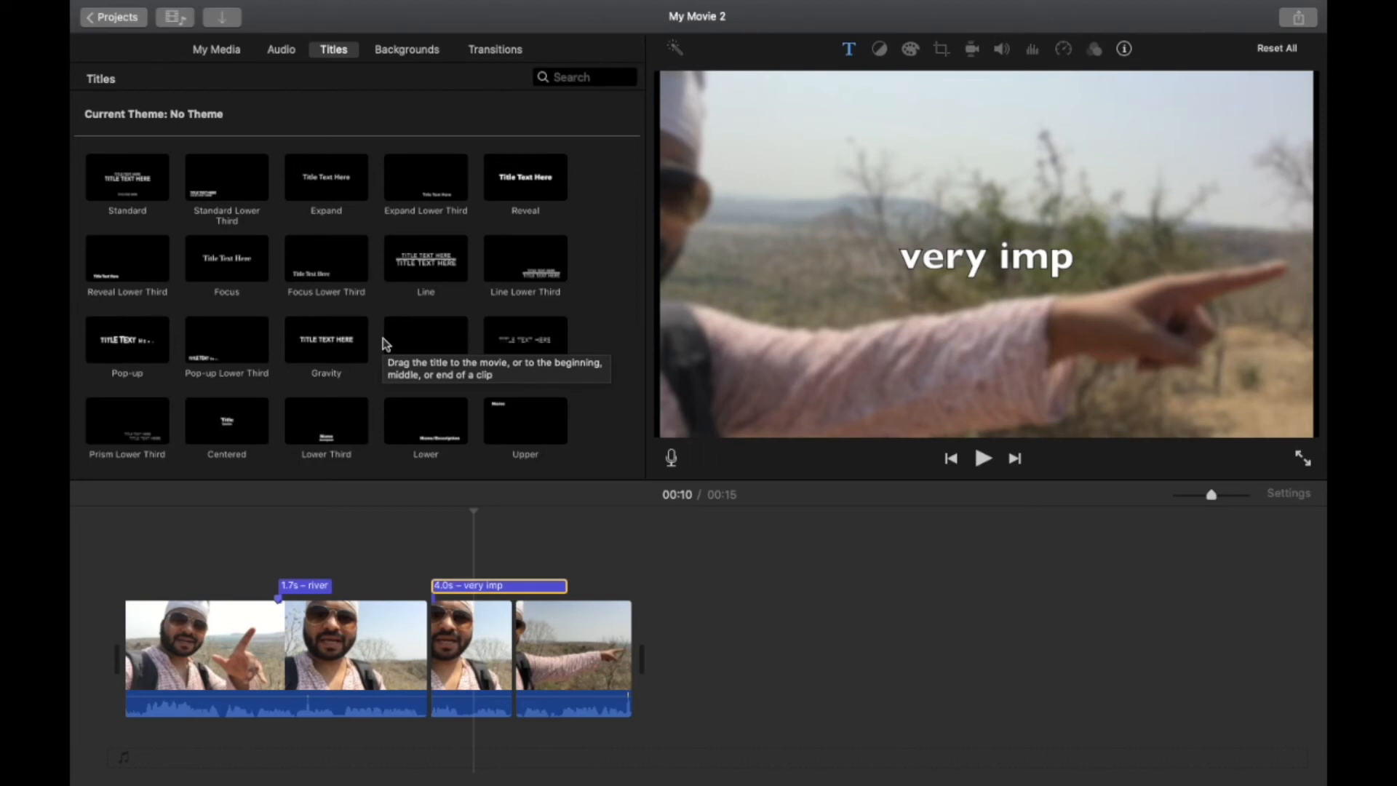
# Browse the transitions and place a Cross Blur transition between the first and second clip pieces.
pyautogui.click(498, 54)
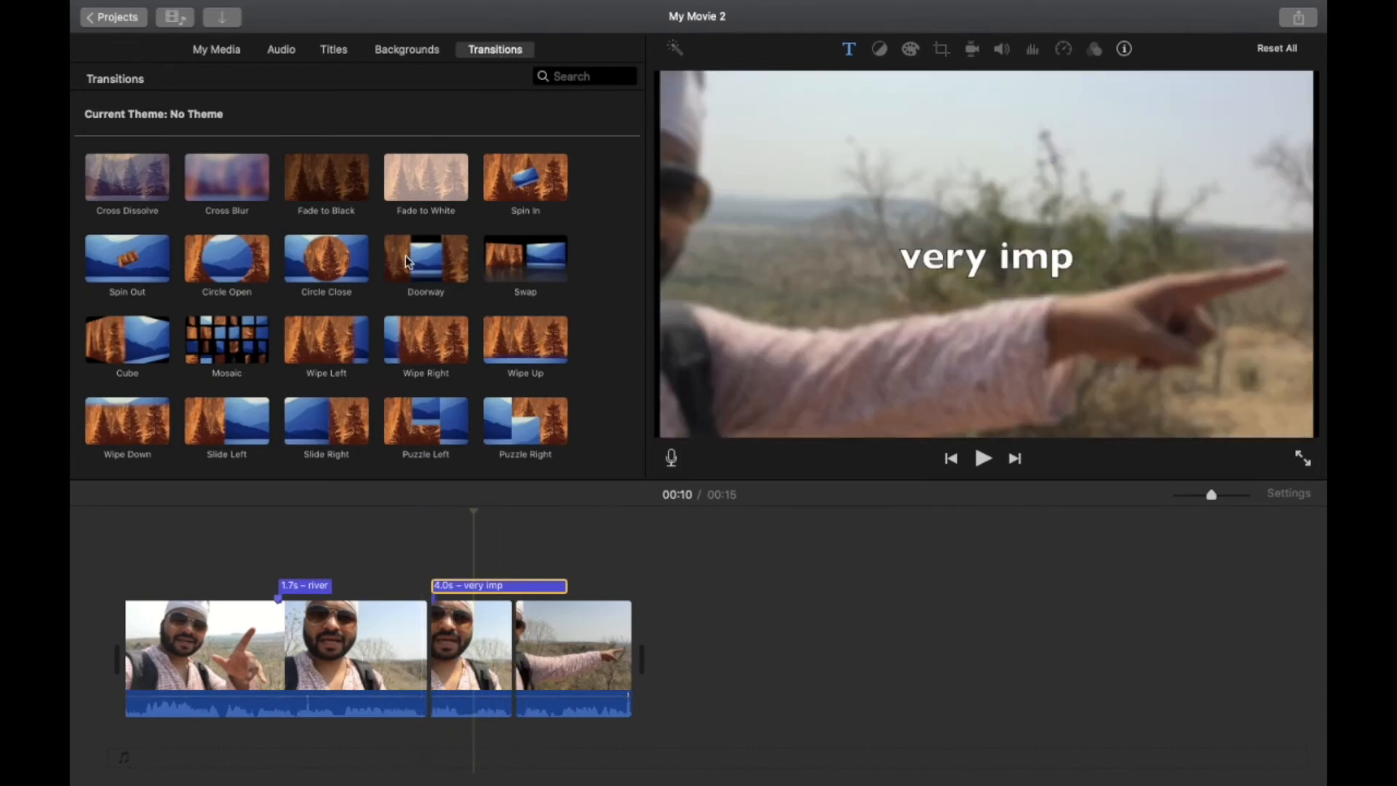
pyautogui.scroll(-3, 293, 382)
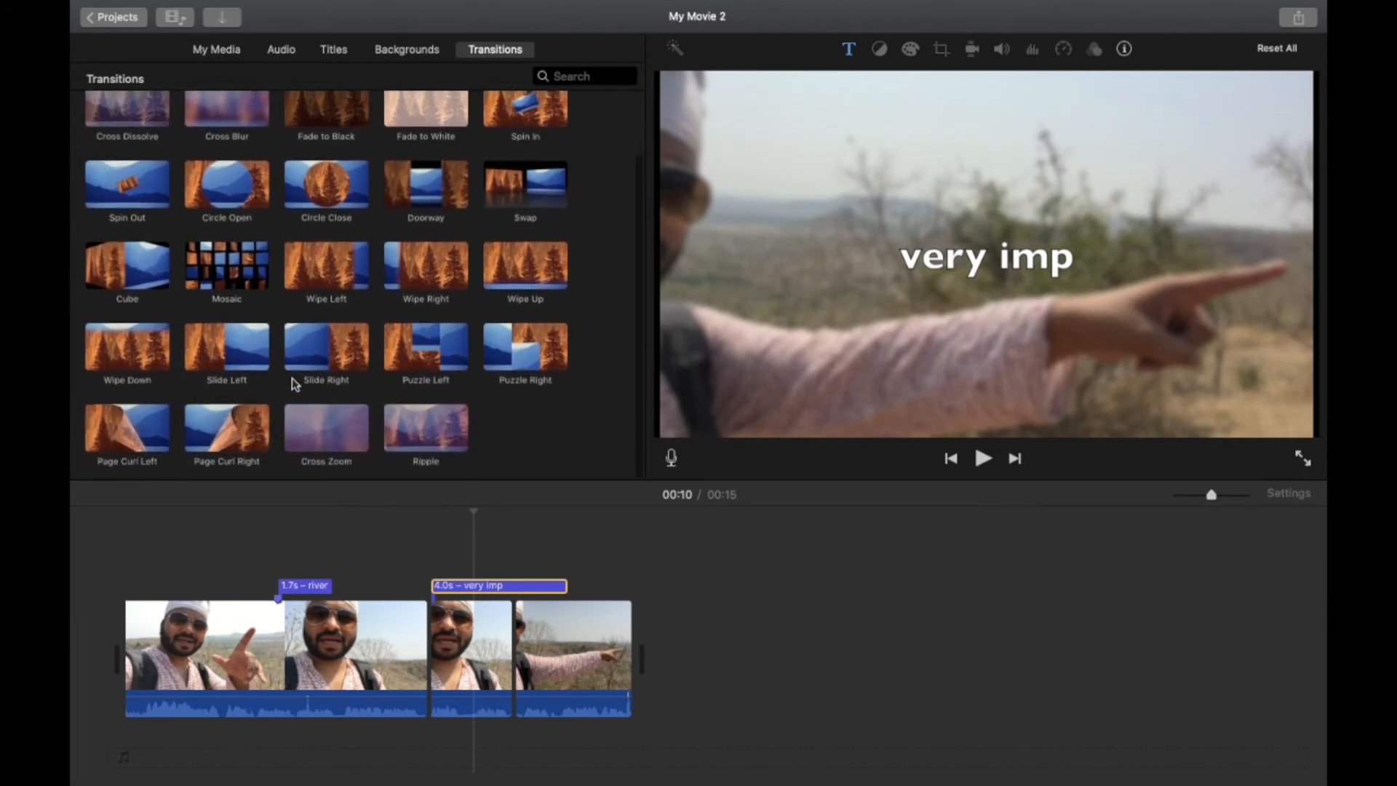
pyautogui.scroll(2, 294, 383)
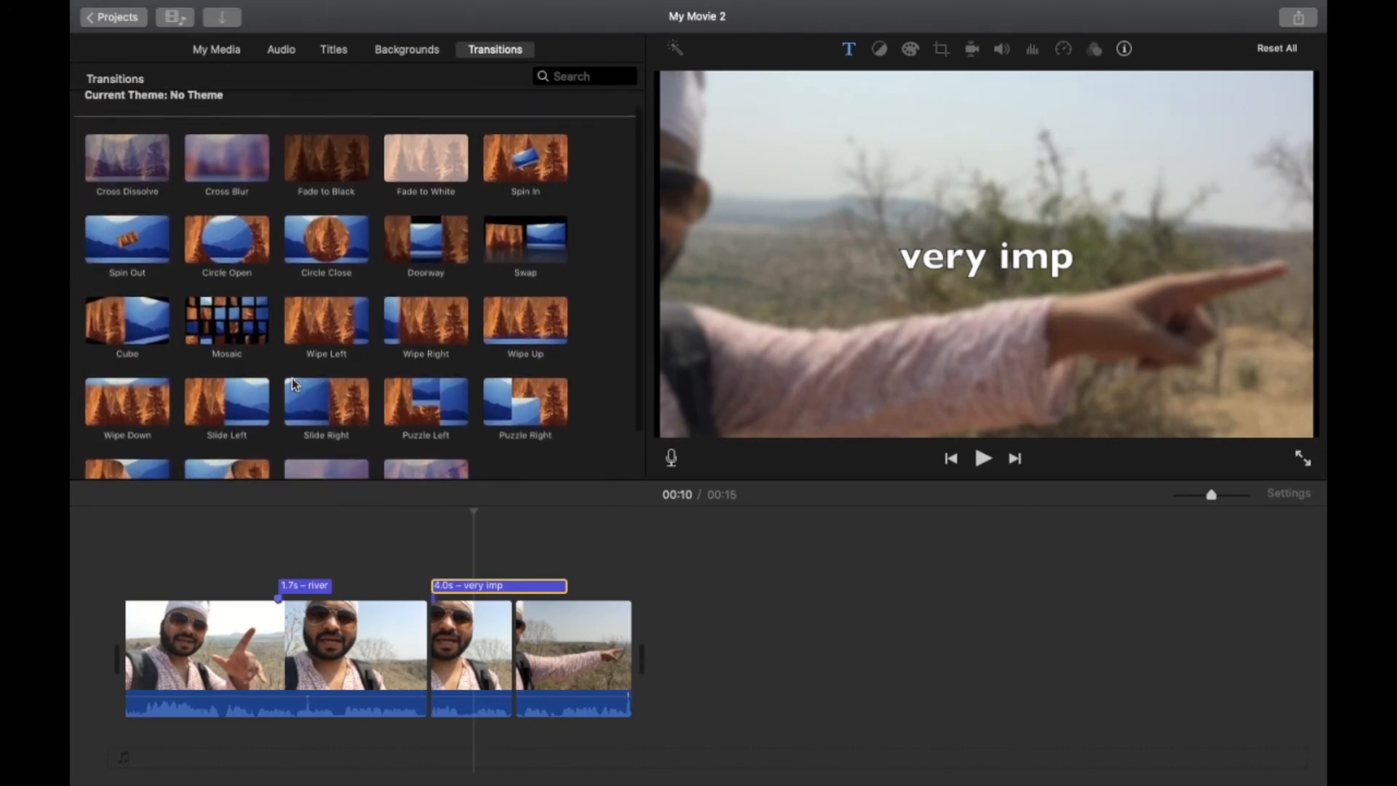
pyautogui.scroll(1, 294, 383)
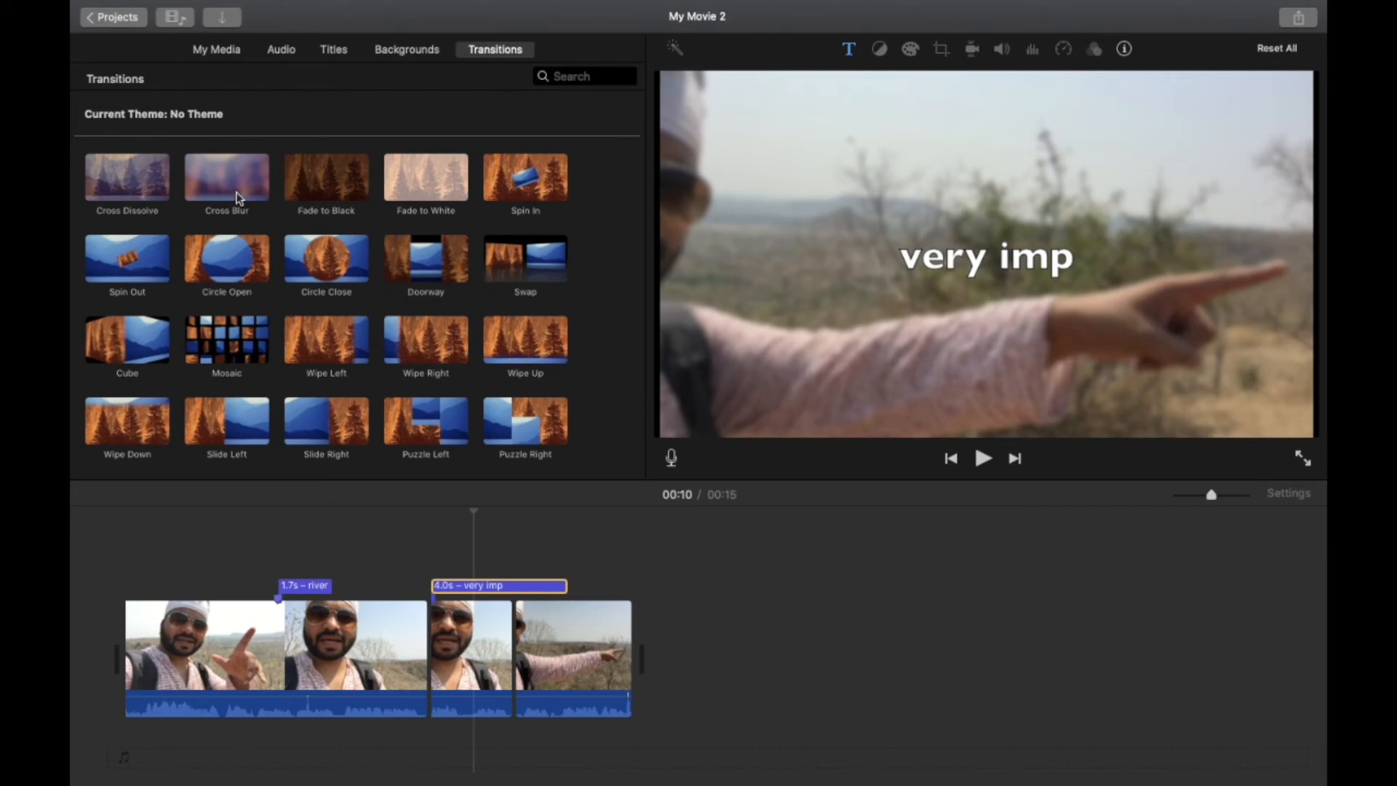
pyautogui.moveTo(237, 198); pyautogui.dragTo(425, 665)
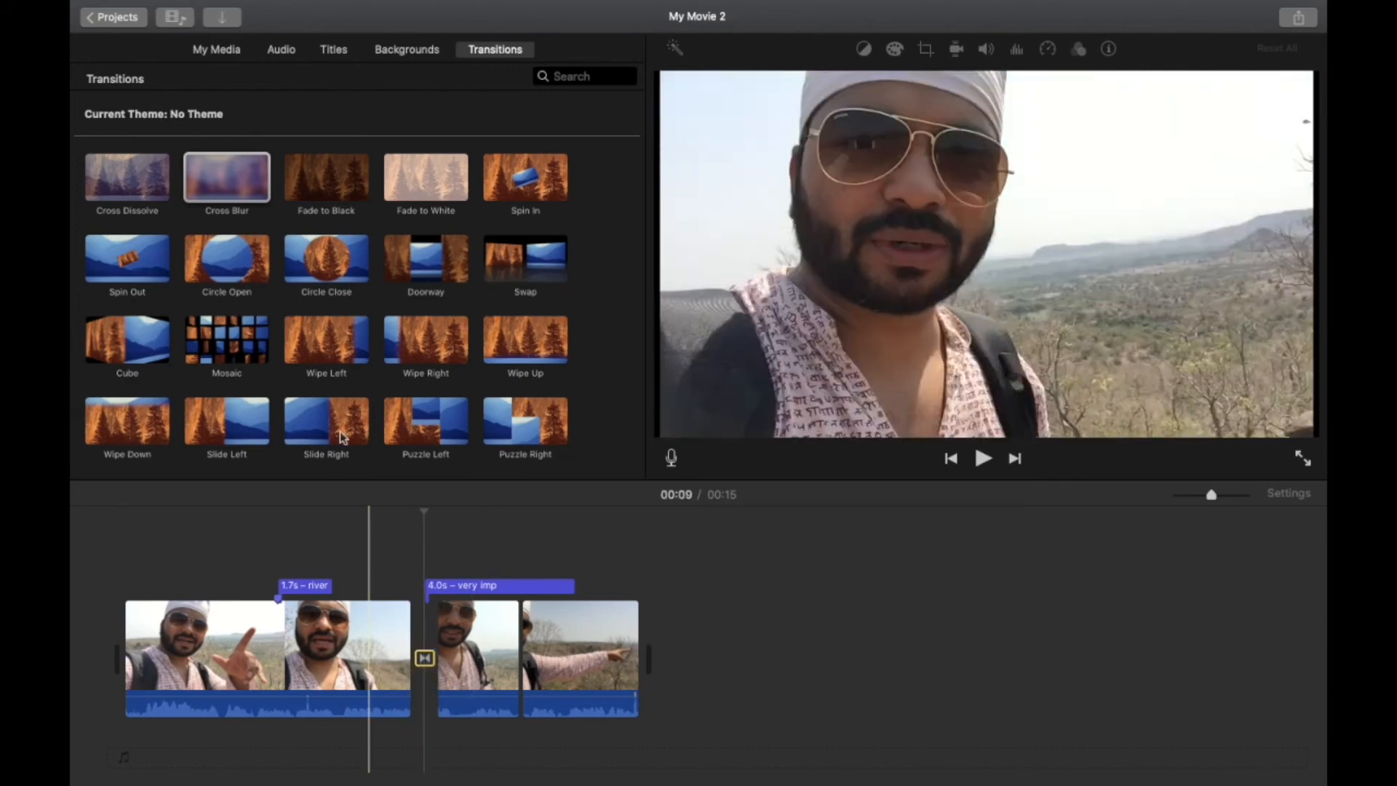
pyautogui.scroll(-3, 436, 424)
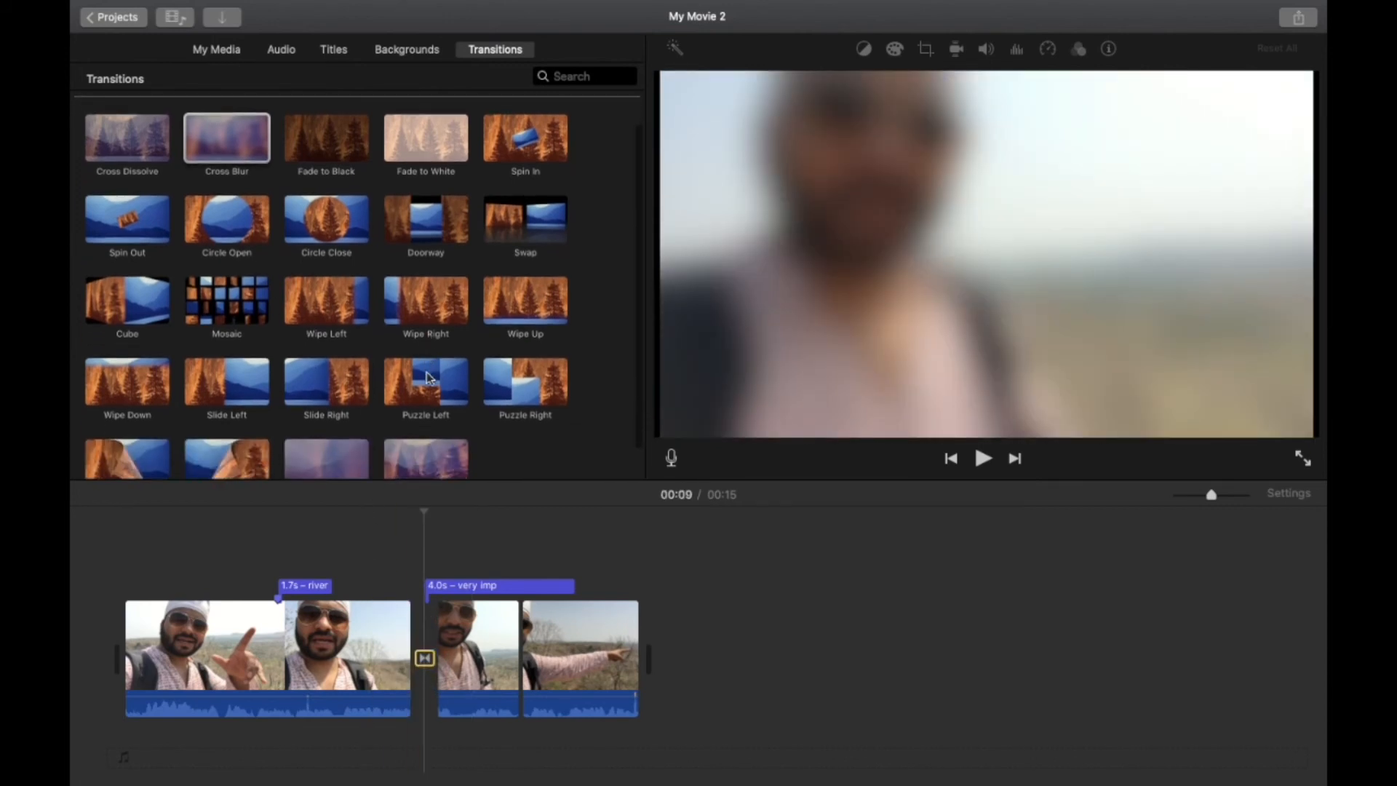
pyautogui.scroll(-1, 436, 419)
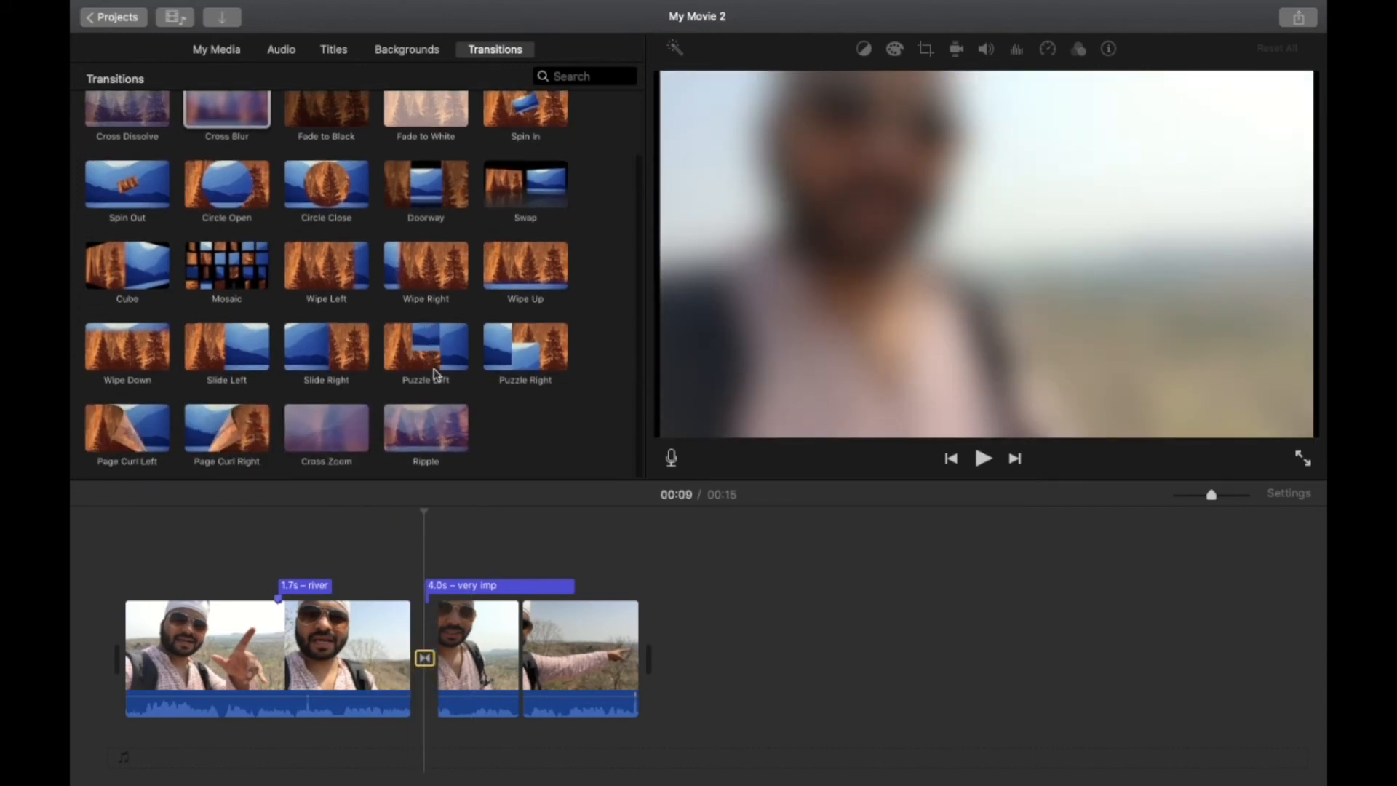
pyautogui.moveTo(435, 375); pyautogui.dragTo(623, 656)
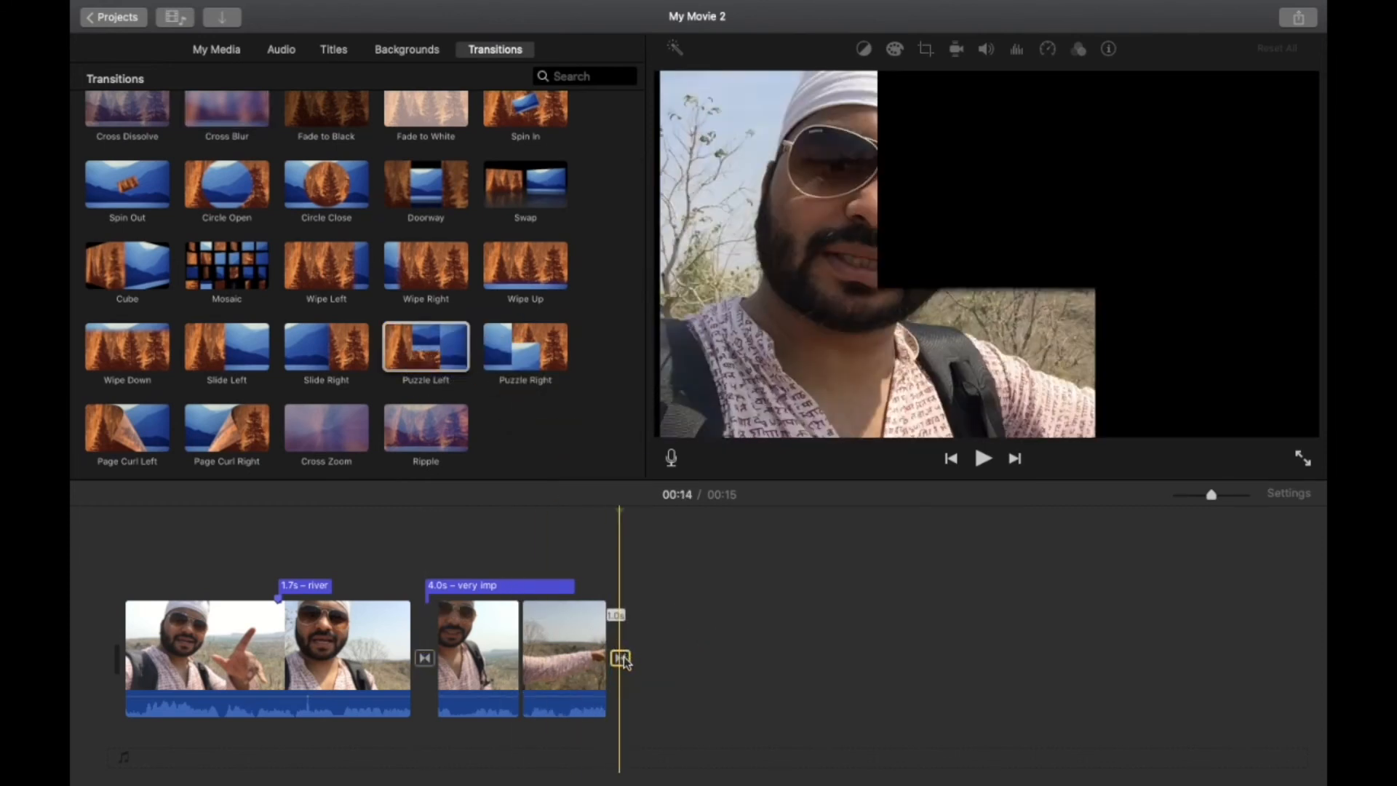
pyautogui.press('Delete')
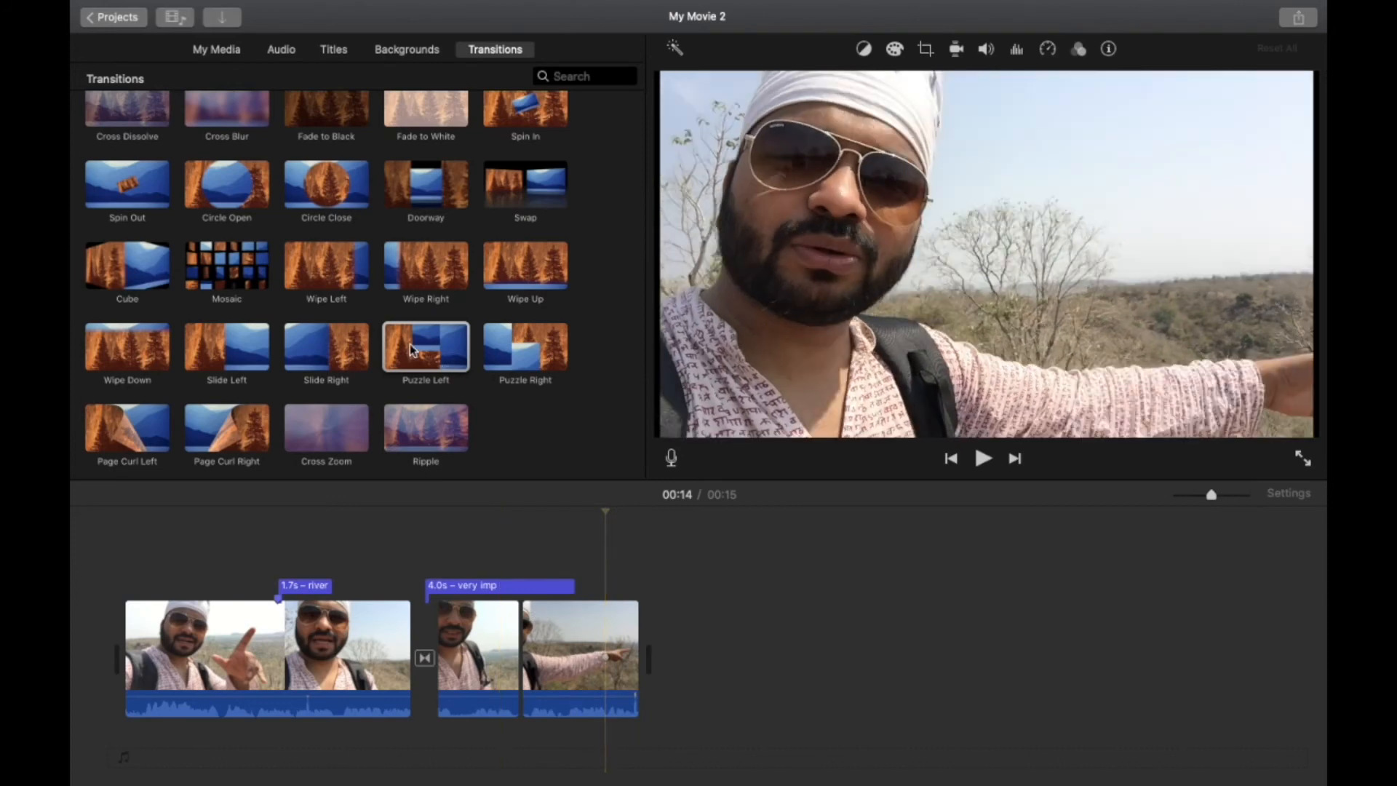
# Try a Puzzle Left transition between the second and third clip pieces, play it back, and remove it.
pyautogui.moveTo(410, 344); pyautogui.dragTo(516, 655)
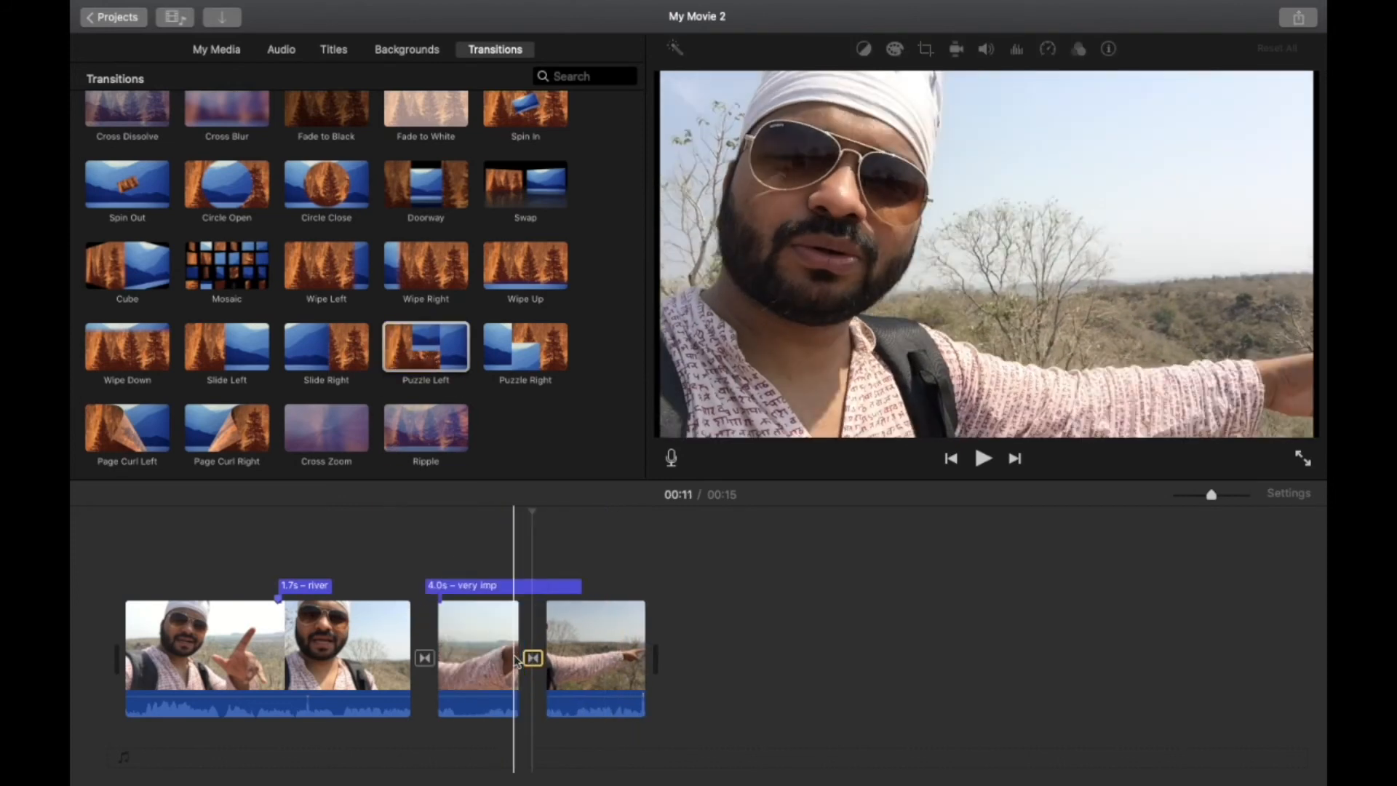
pyautogui.press('space')
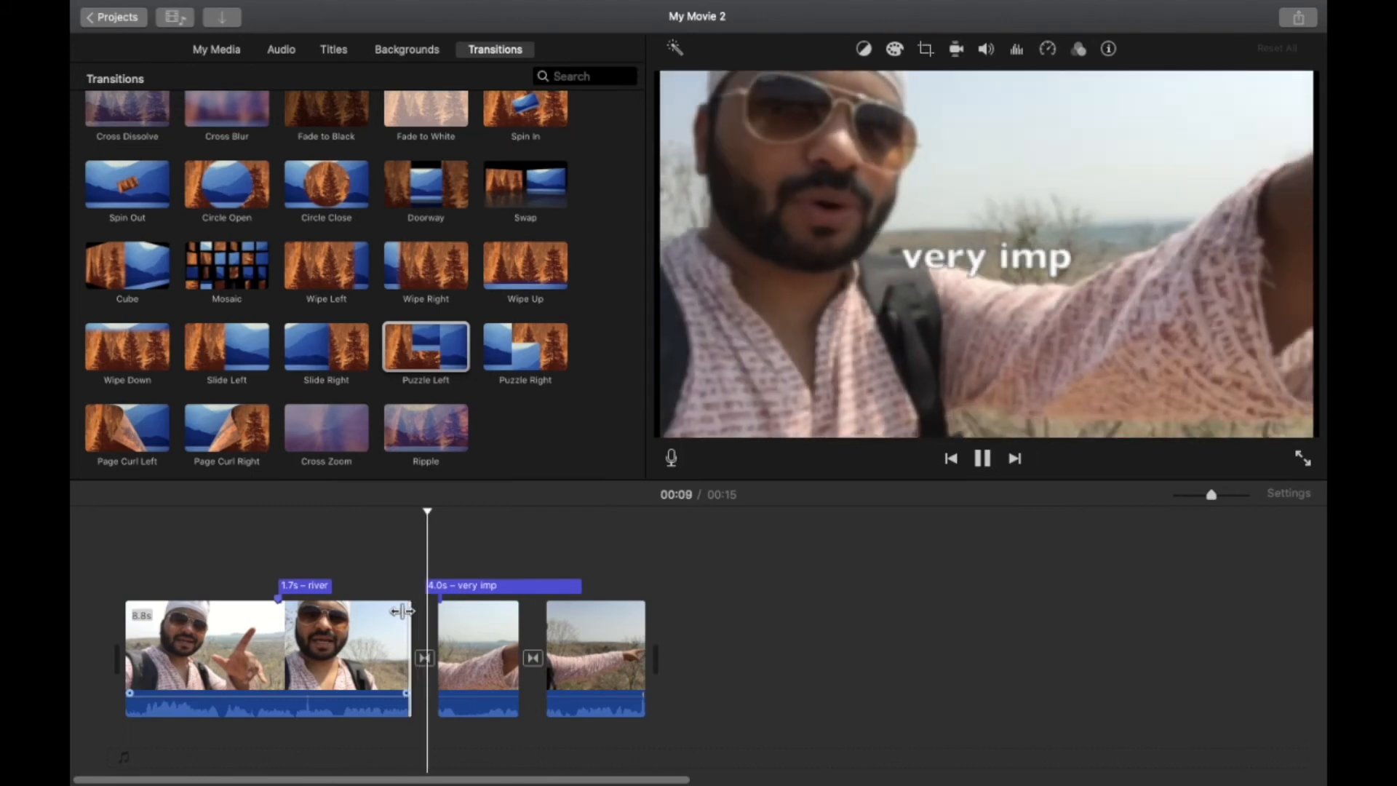
pyautogui.click(393, 571)
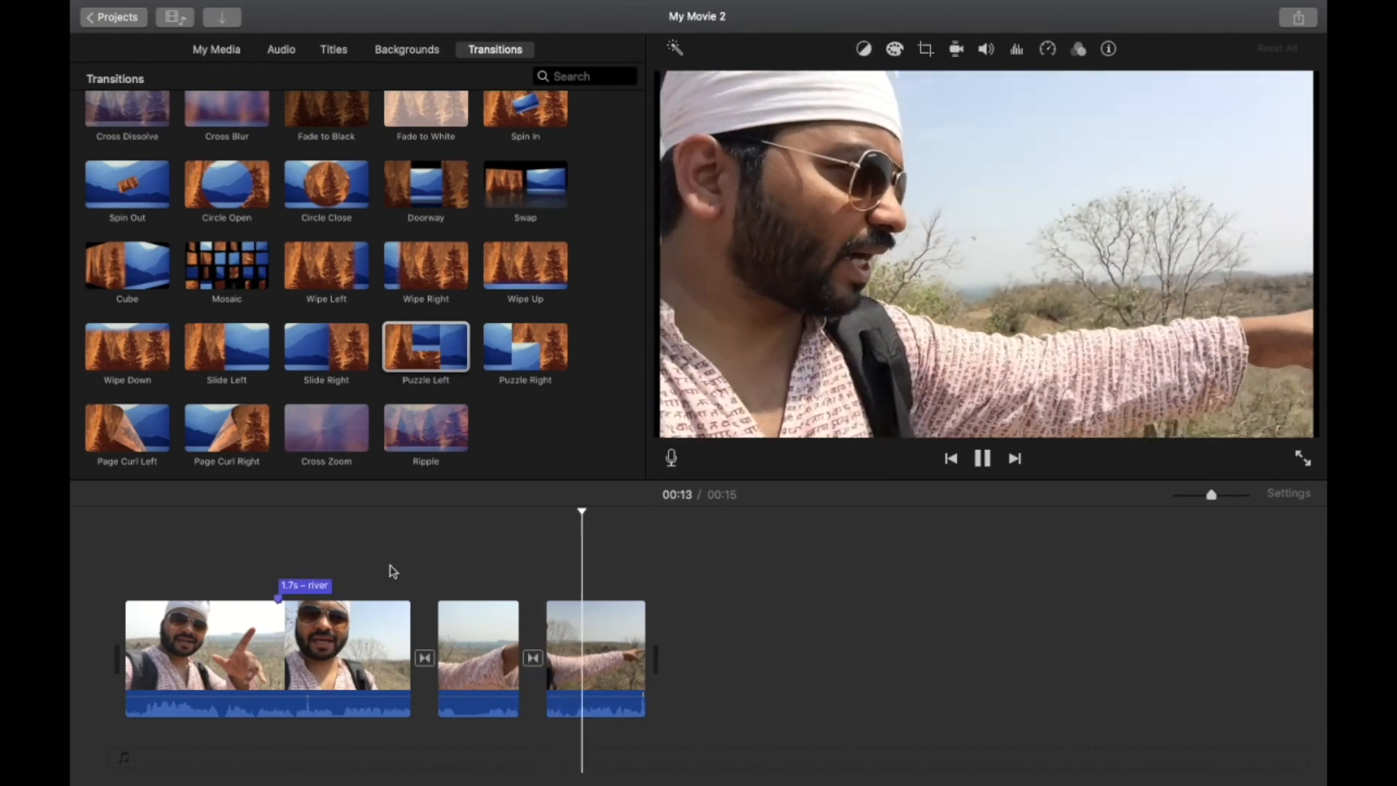
pyautogui.click(532, 658)
pyautogui.press('Delete')
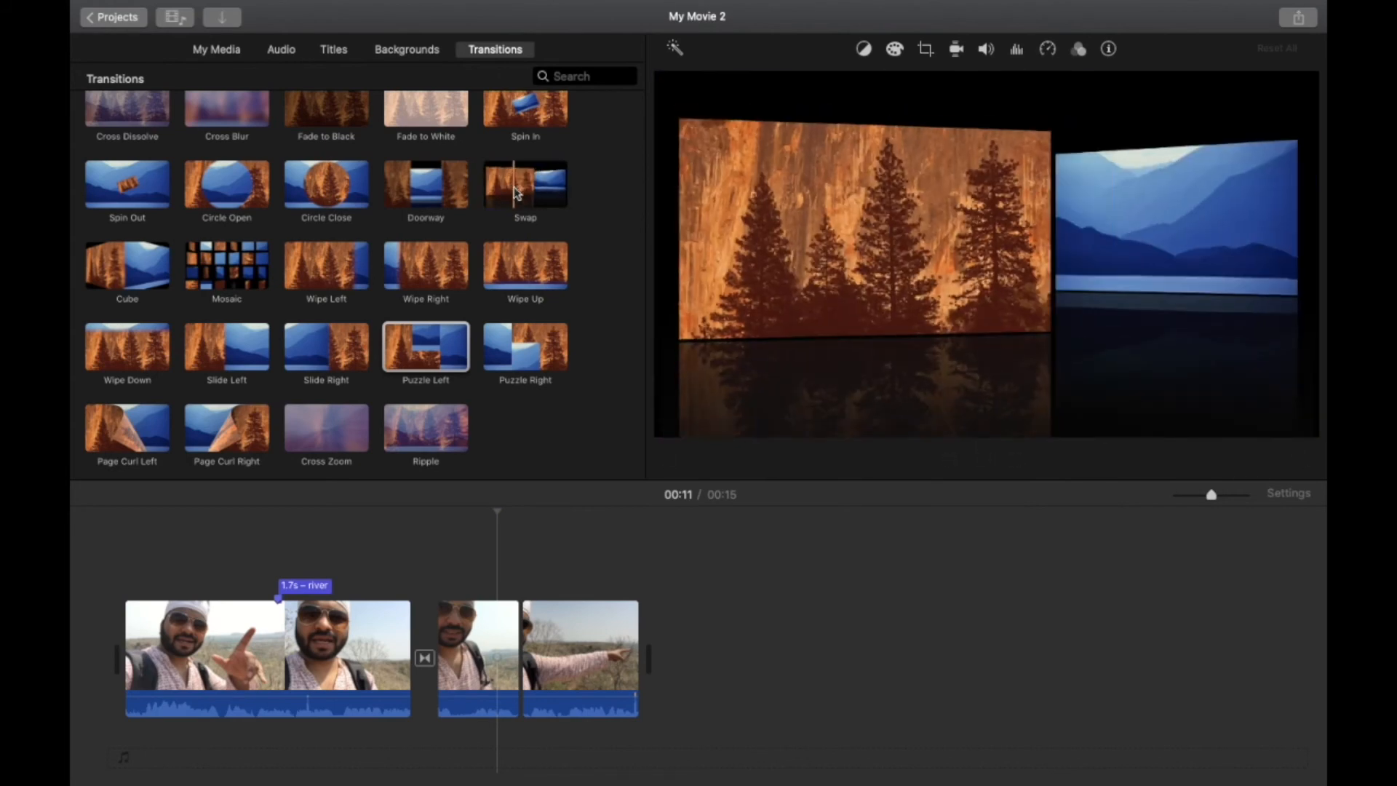
# Add a Swap transition between the second and third clip pieces and a Circle Close at the movie's start, playing each.
pyautogui.moveTo(523, 186); pyautogui.dragTo(531, 643)
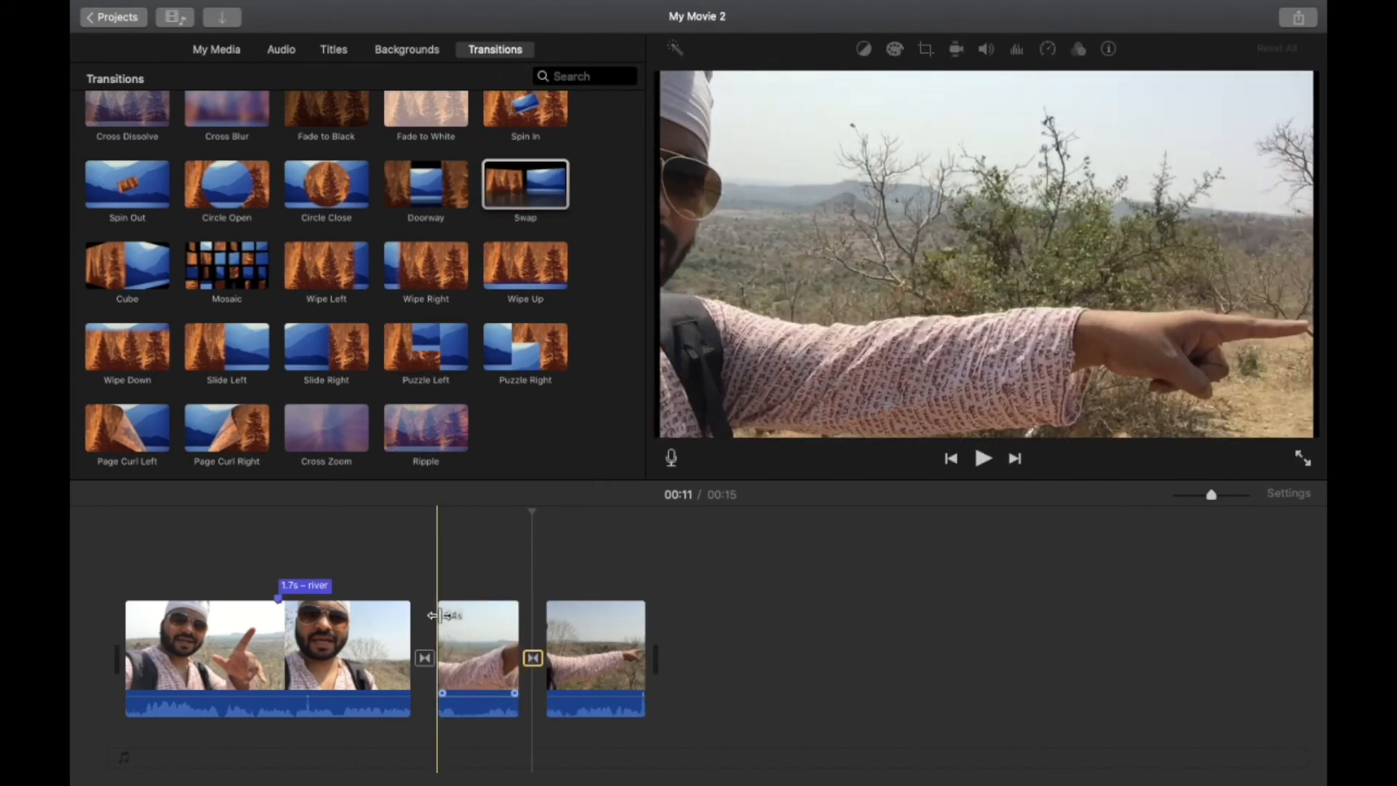
pyautogui.click(463, 627)
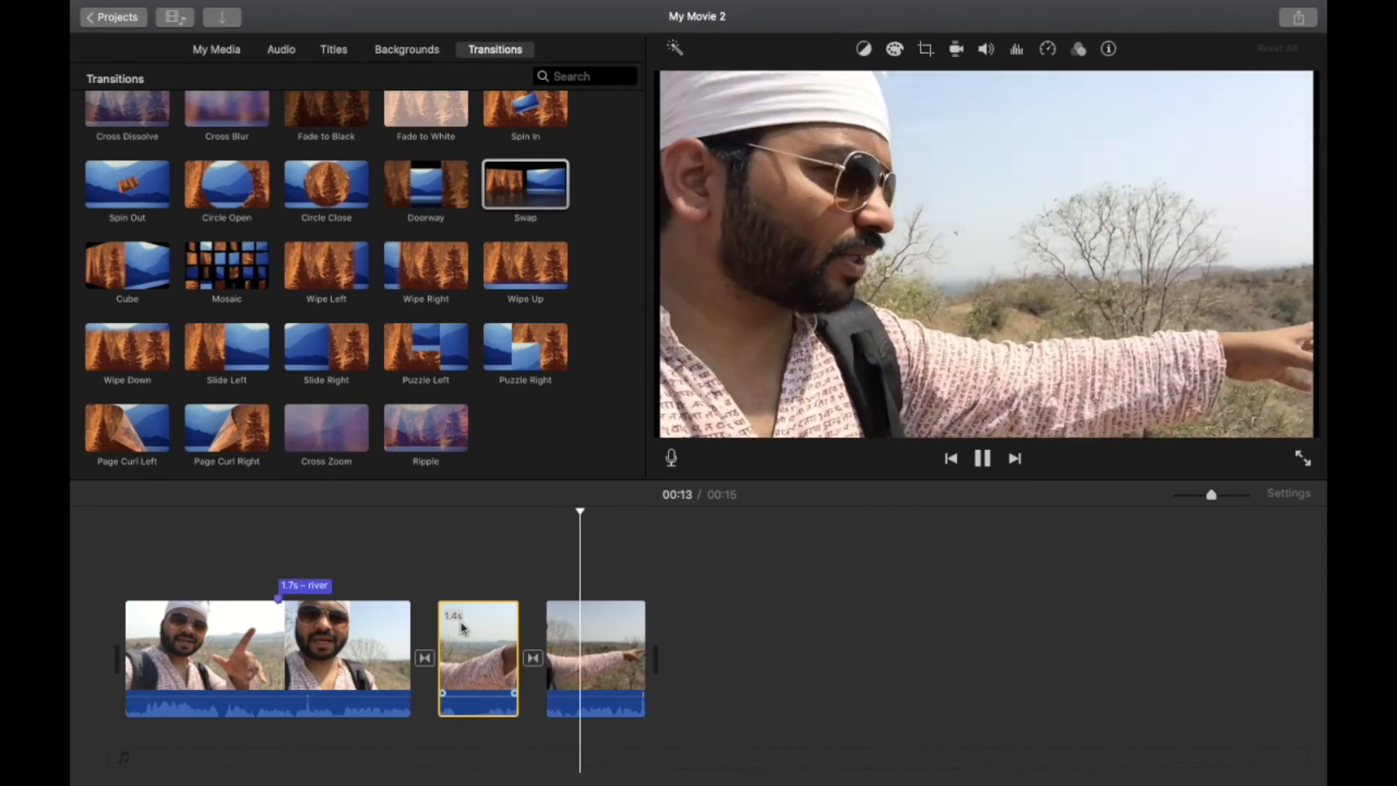
pyautogui.press('space')
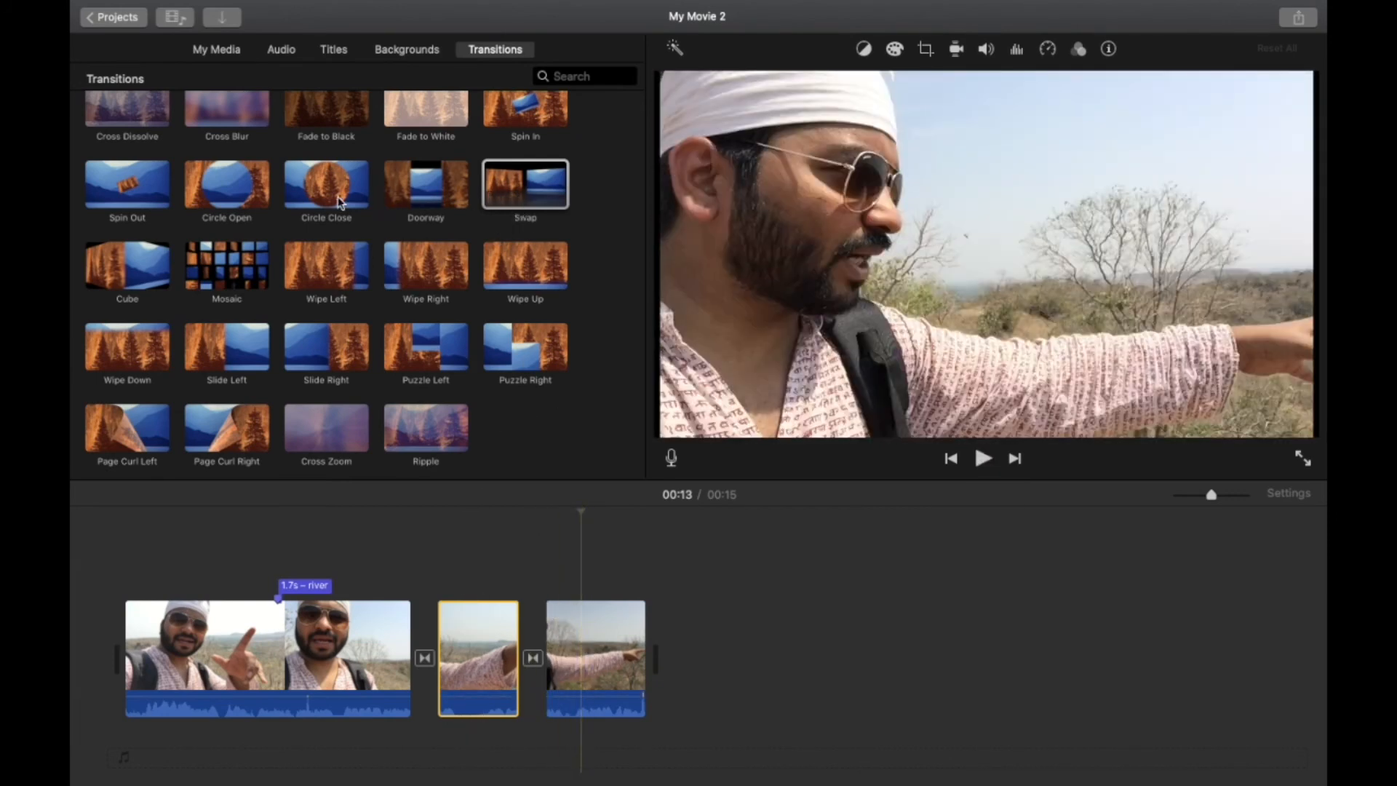
pyautogui.moveTo(339, 203); pyautogui.dragTo(103, 664)
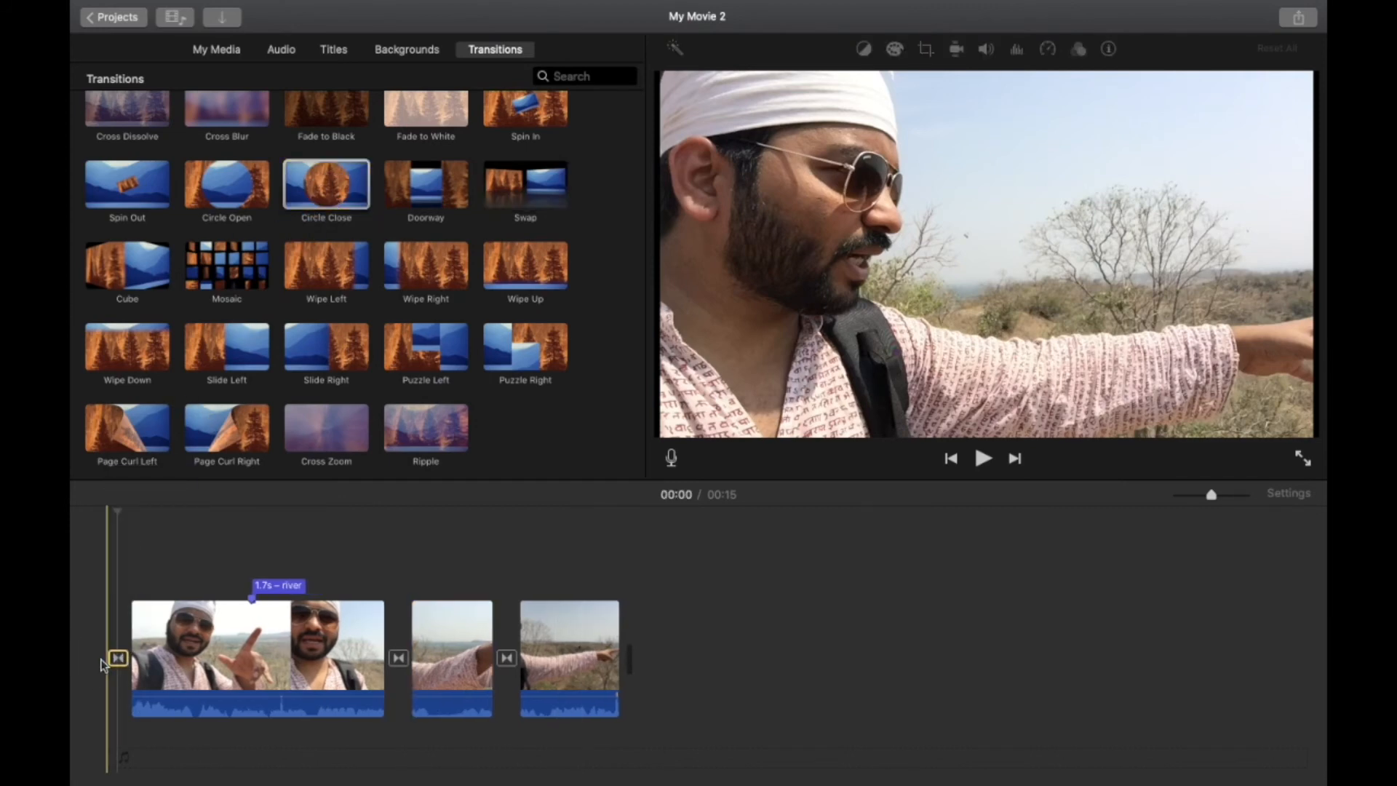
pyautogui.press('space')
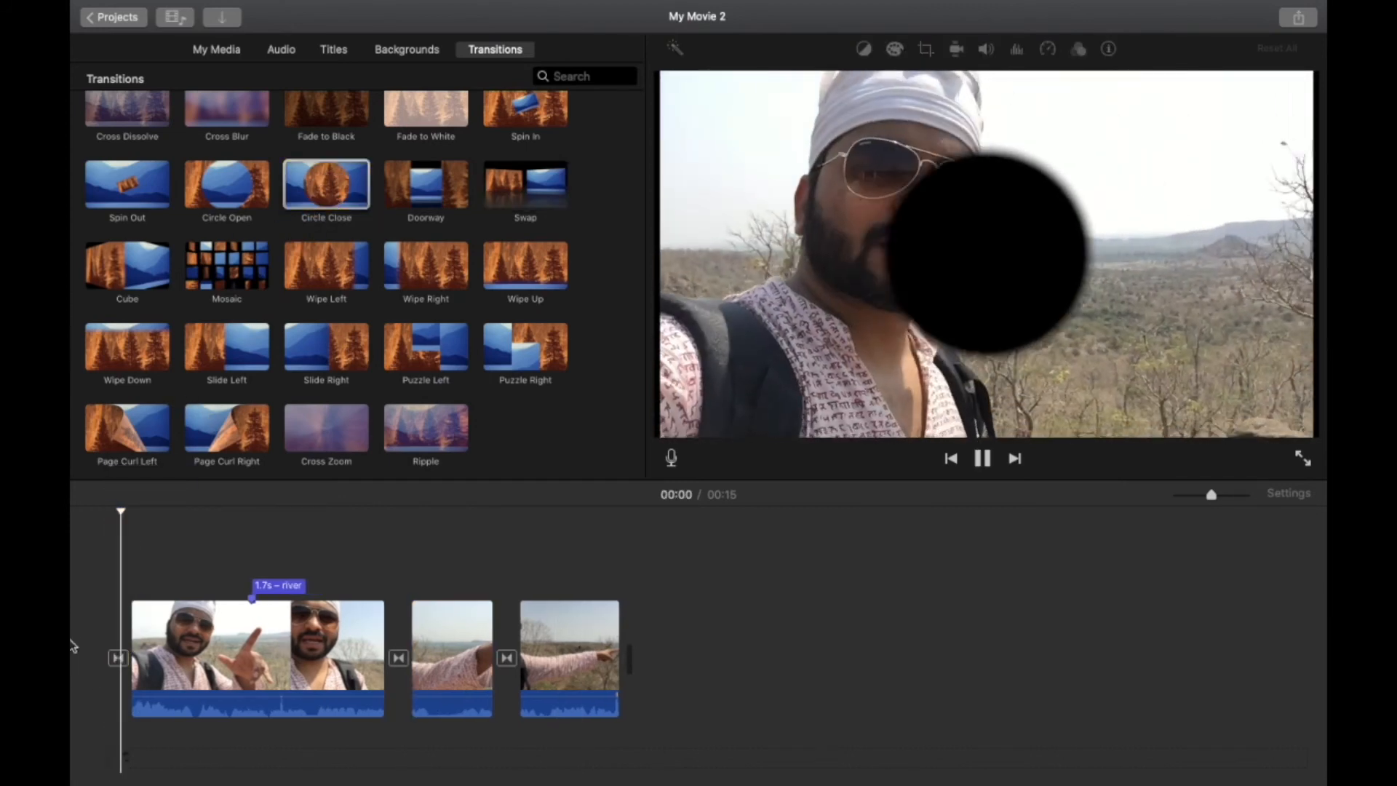
# Set the Cross Blur transition's duration to 0.2 s and apply its settings to all transitions.
pyautogui.doubleClick(398, 659)
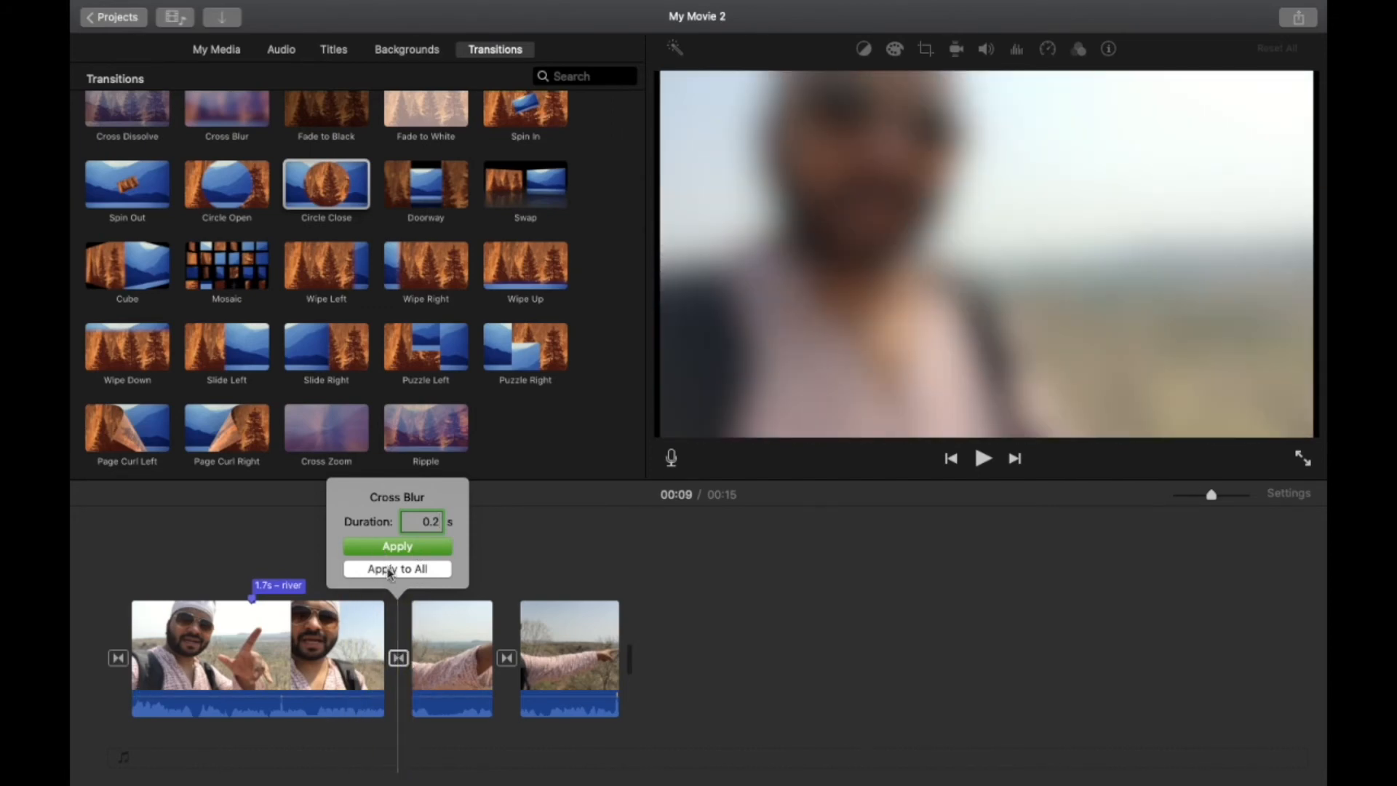
pyautogui.click(389, 569)
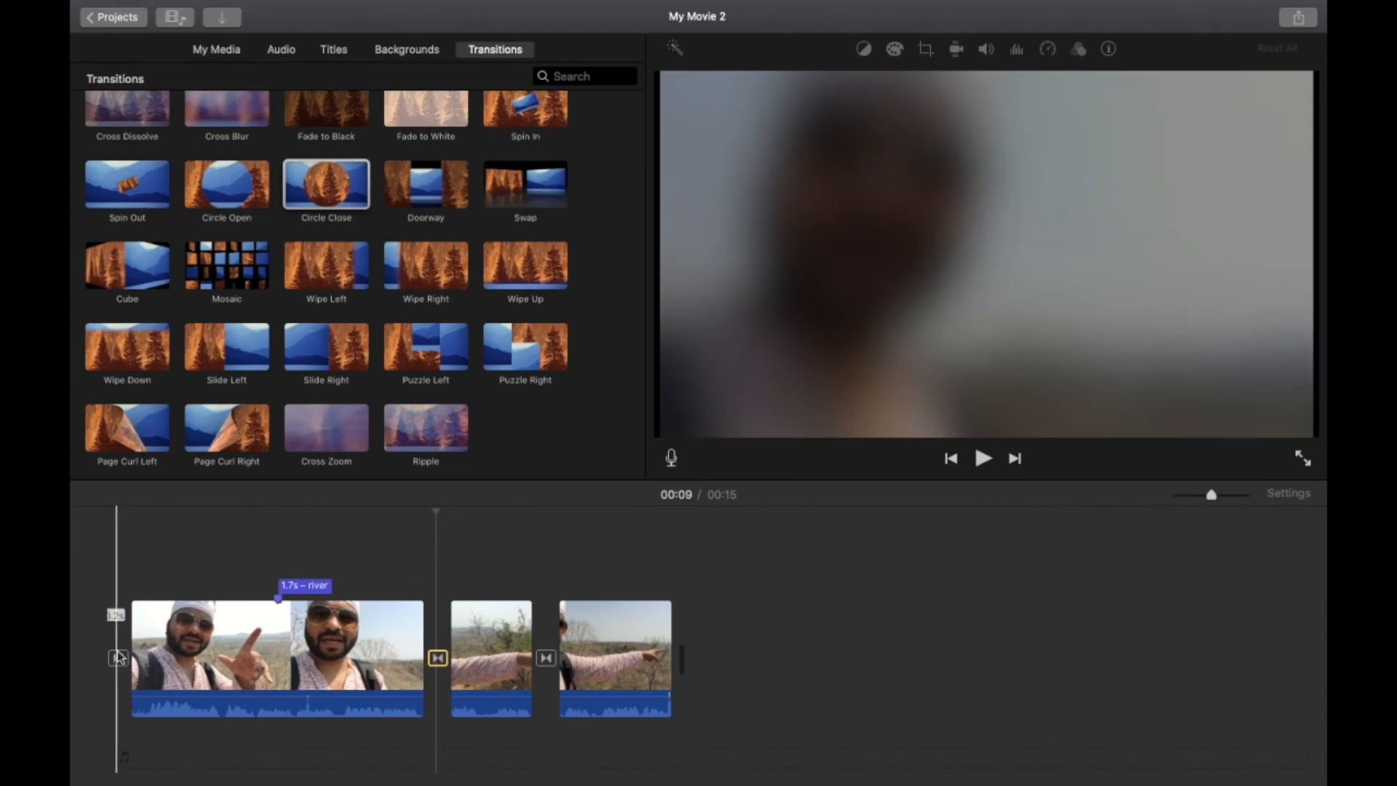
# Check the type and duration of each of the three transitions, starting with the one at the movie's start.
pyautogui.doubleClick(119, 657)
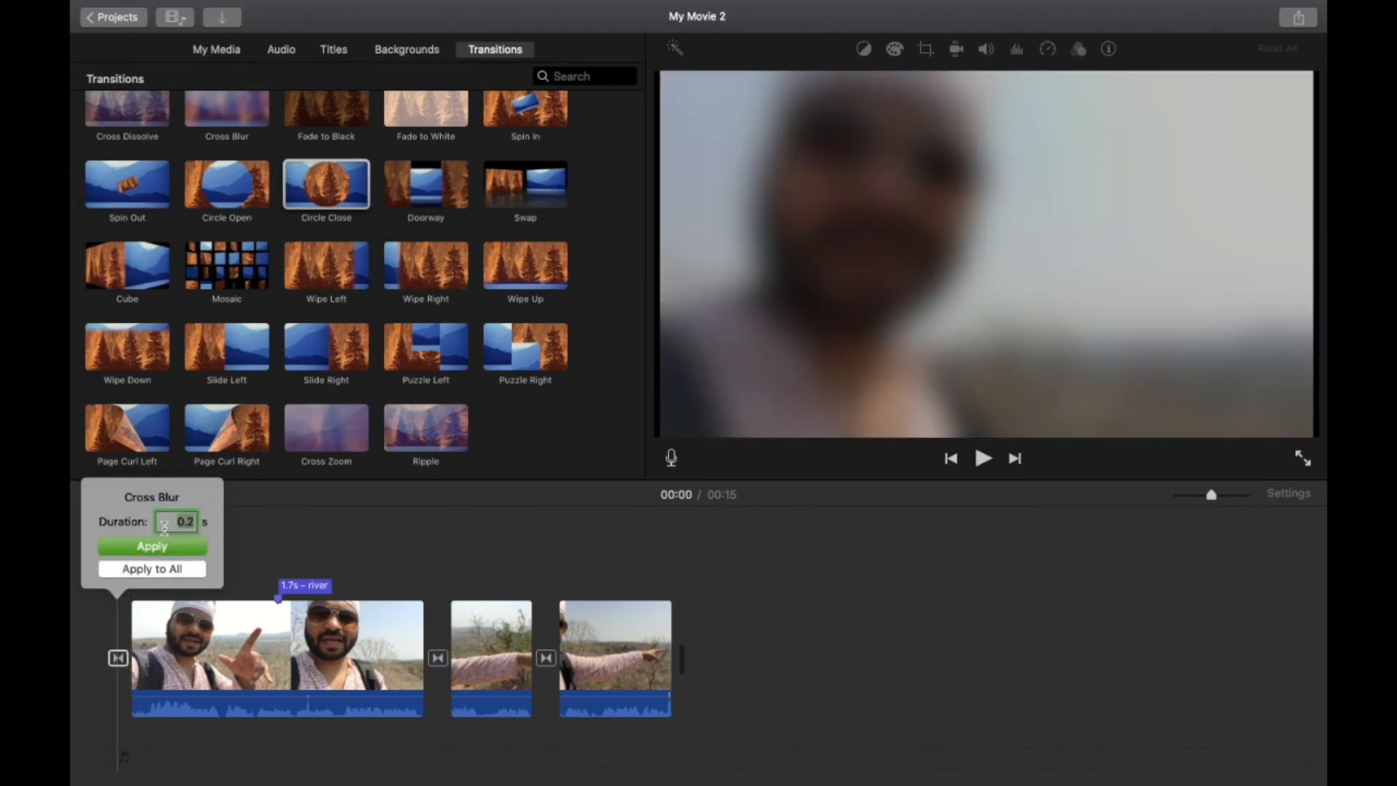
pyautogui.click(331, 538)
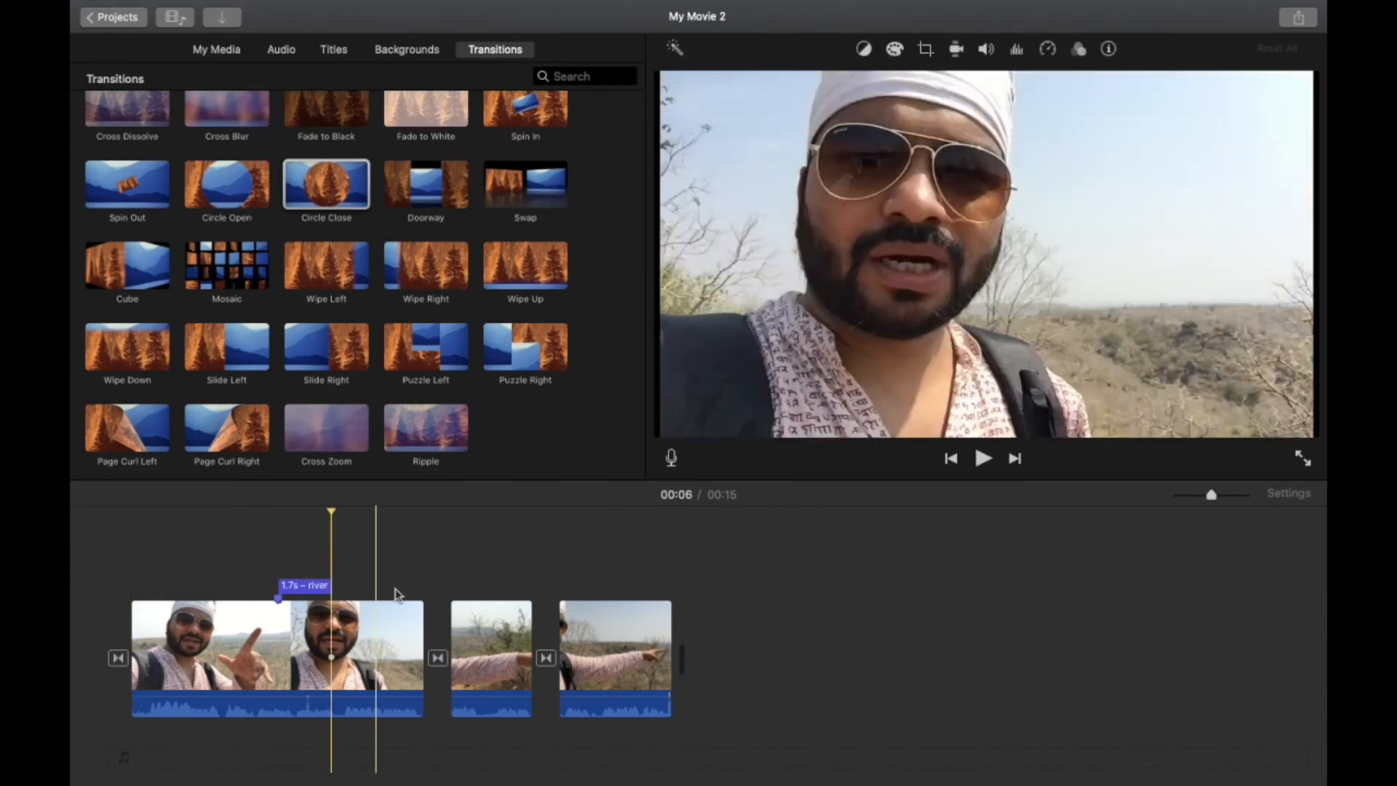
pyautogui.doubleClick(438, 658)
pyautogui.click(572, 655)
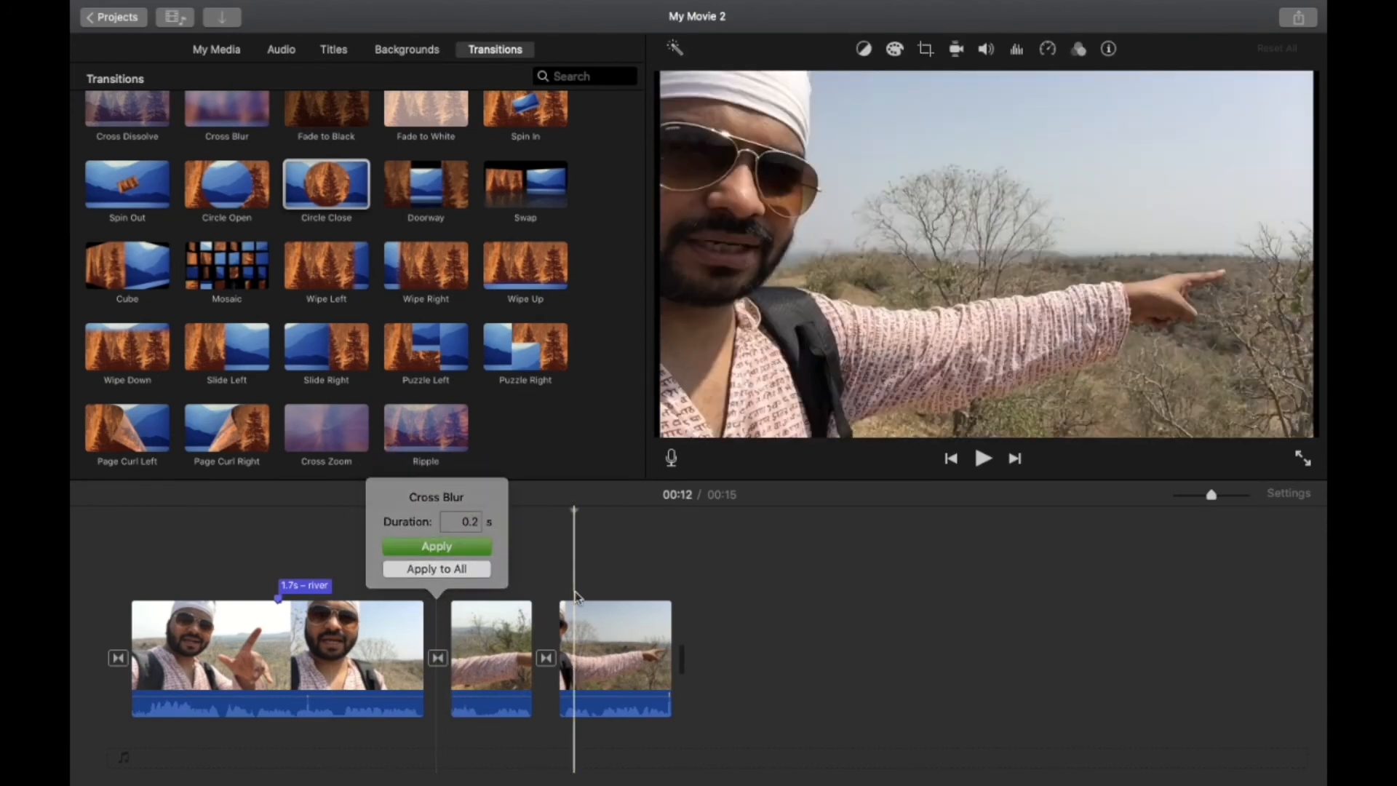
pyautogui.doubleClick(546, 658)
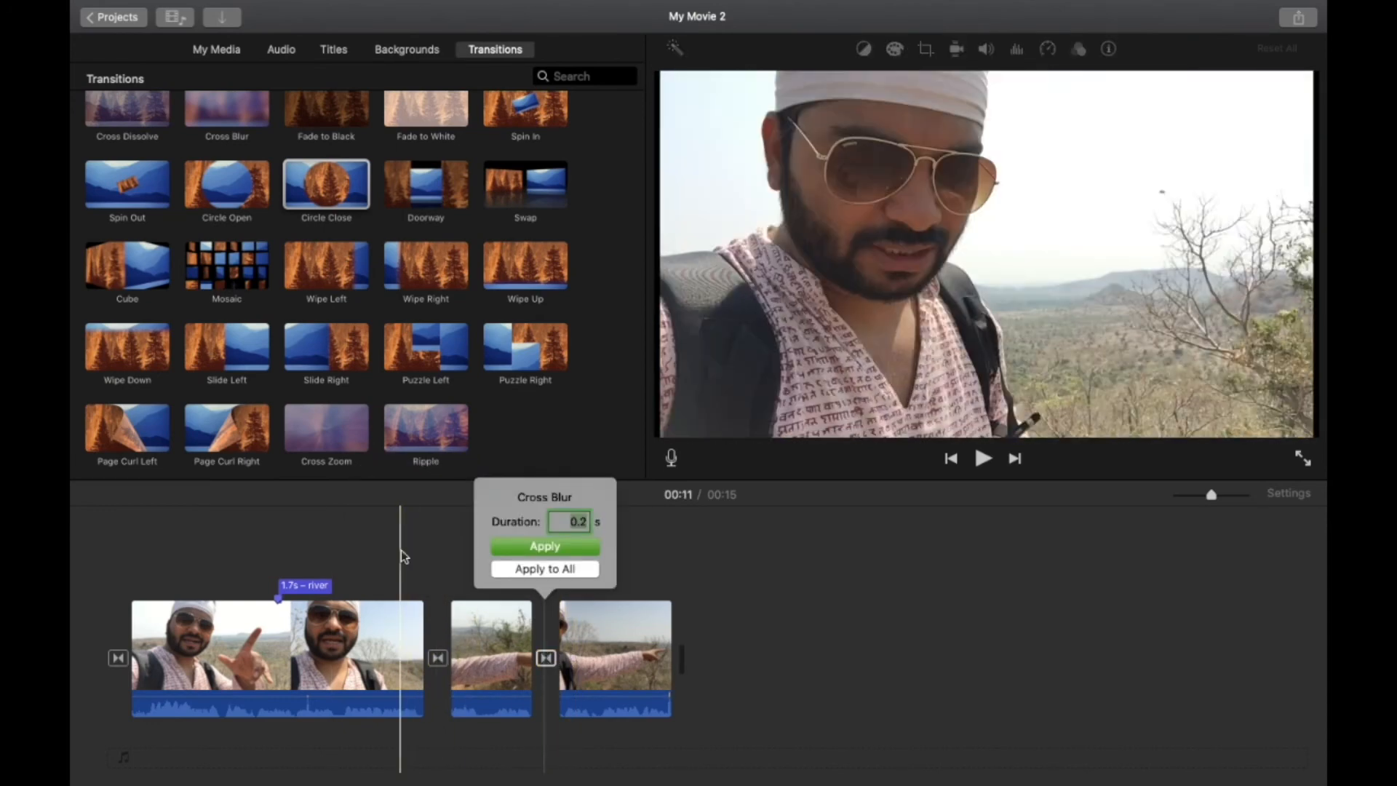
pyautogui.click(401, 551)
# Play the movie from the start, jump to just before the second transition, and stop playback in the last clip piece.
pyautogui.click(71, 601)
pyautogui.press('space')
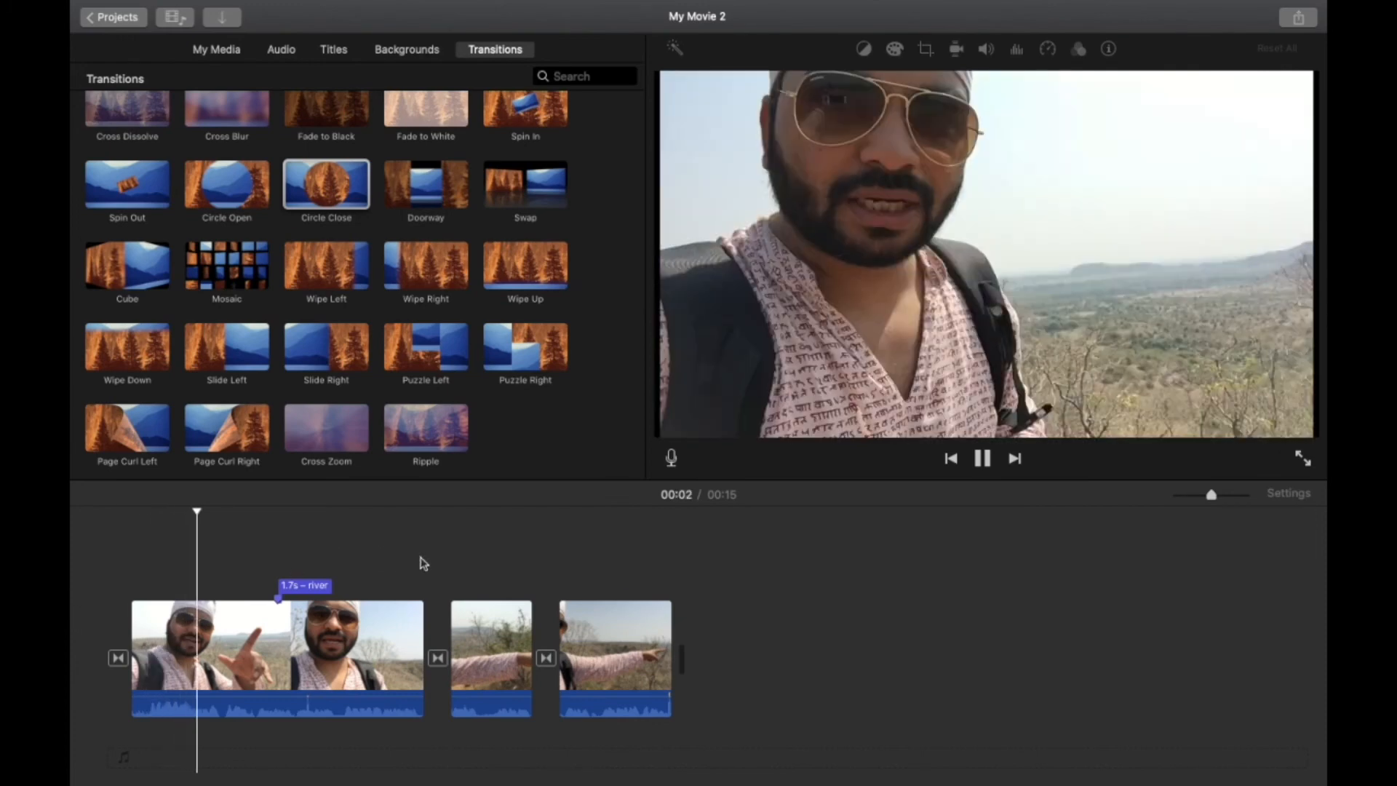
pyautogui.click(422, 564)
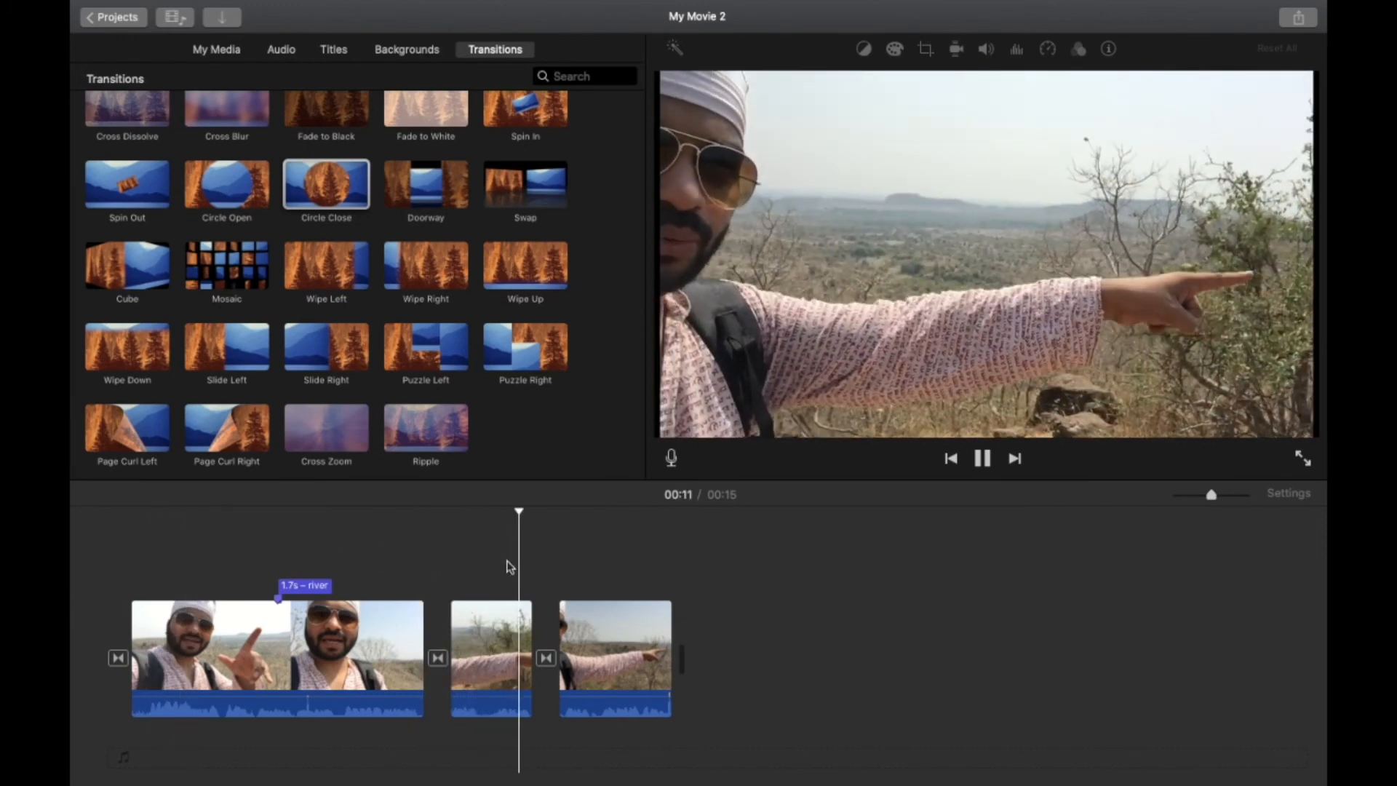
pyautogui.press('space')
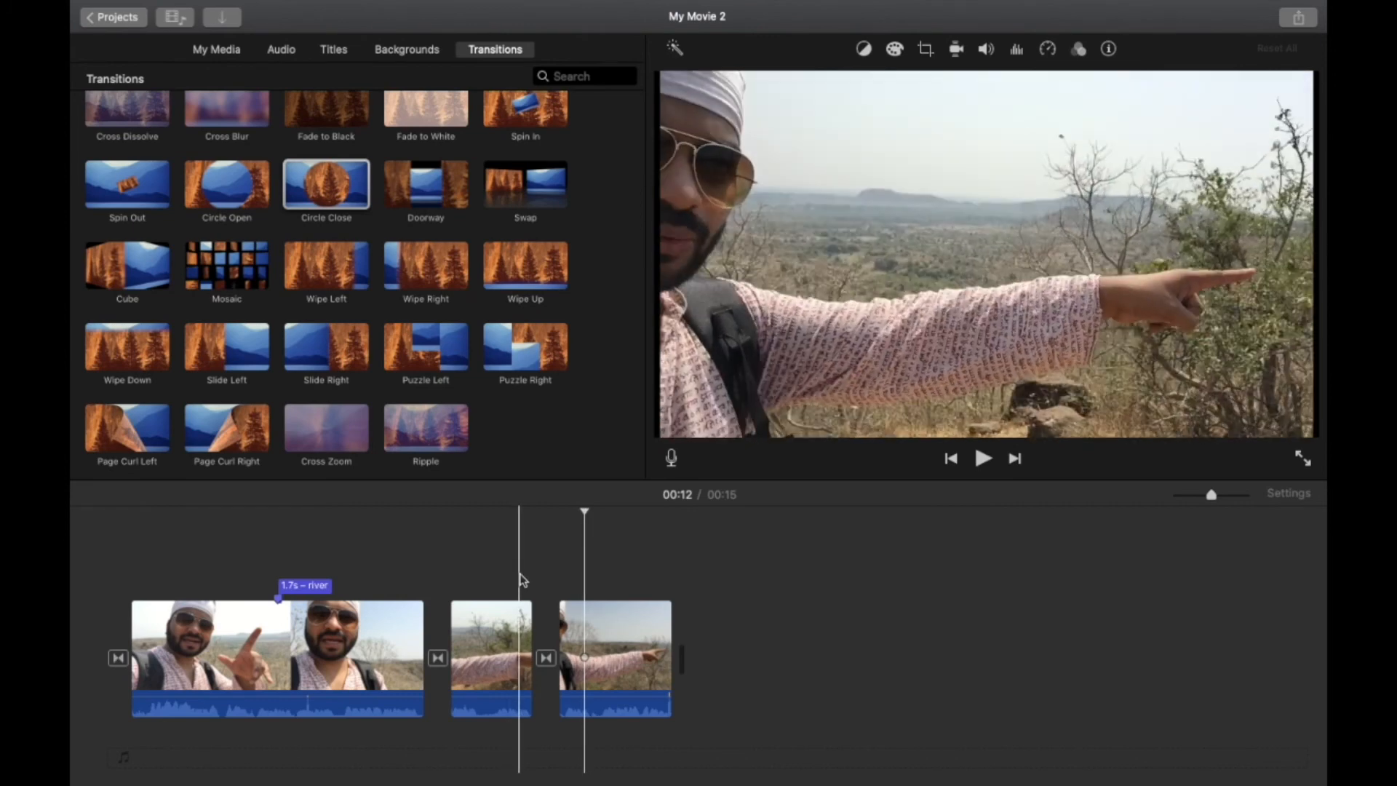
# Set the duration of the Cross Blur transition before the last clip piece to 2 s and play the movie across it.
pyautogui.doubleClick(546, 657)
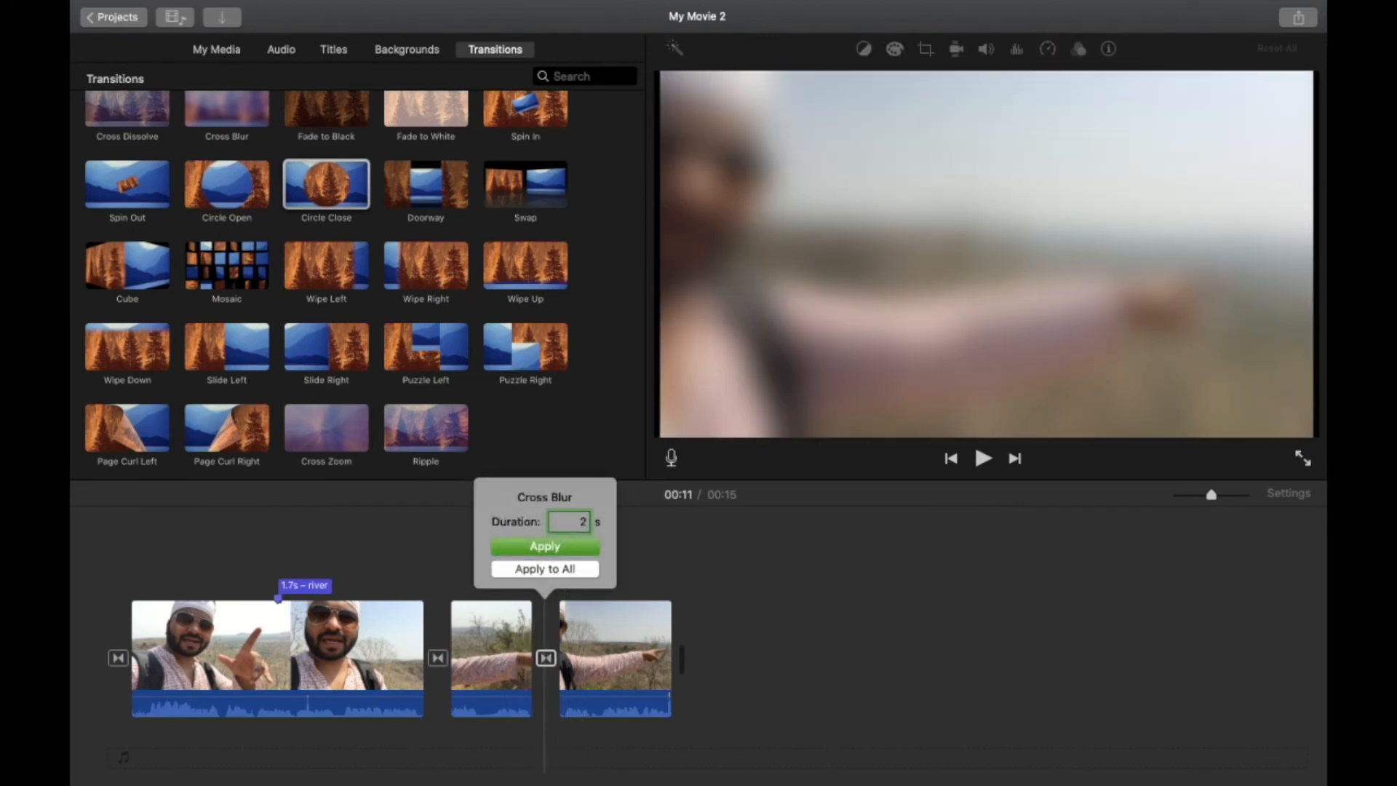
pyautogui.press('Return')
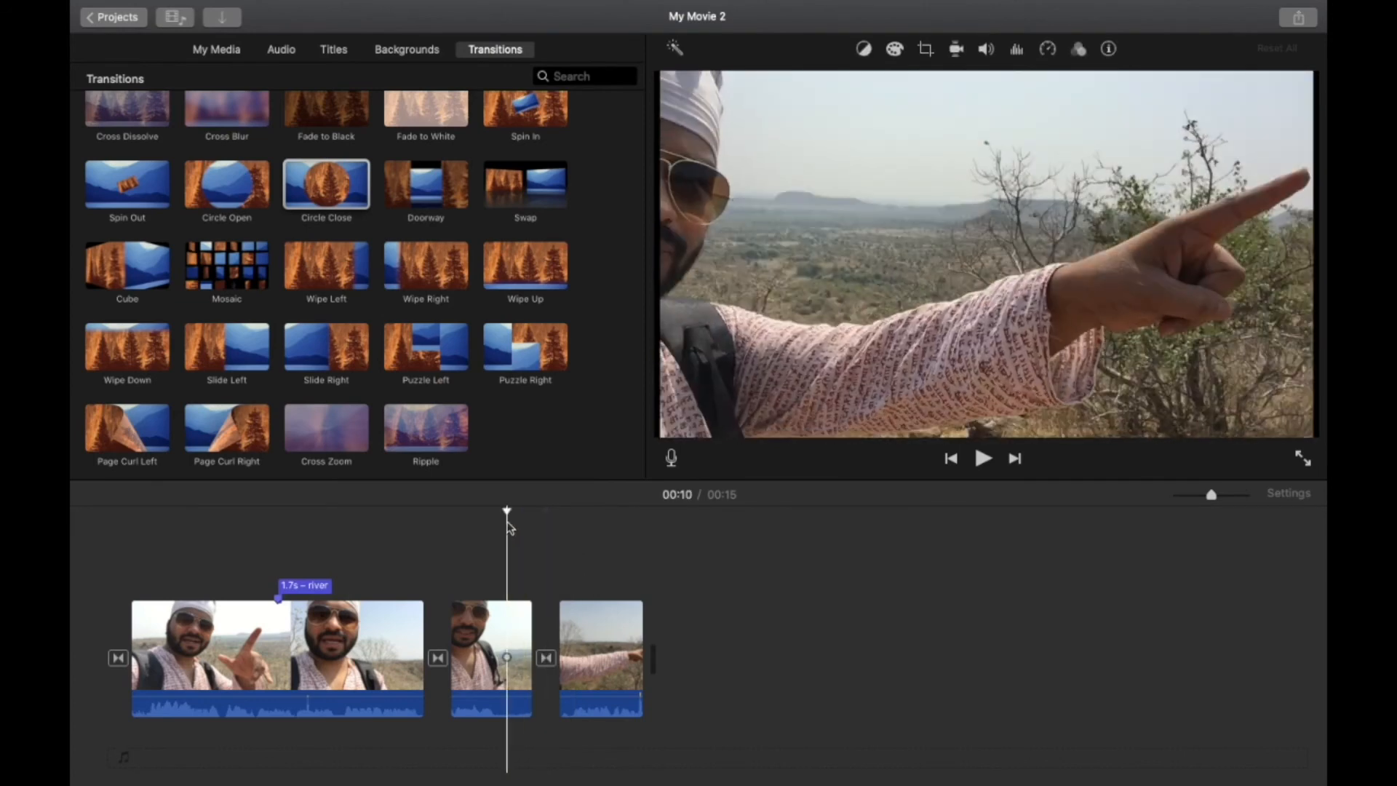
pyautogui.press('space')
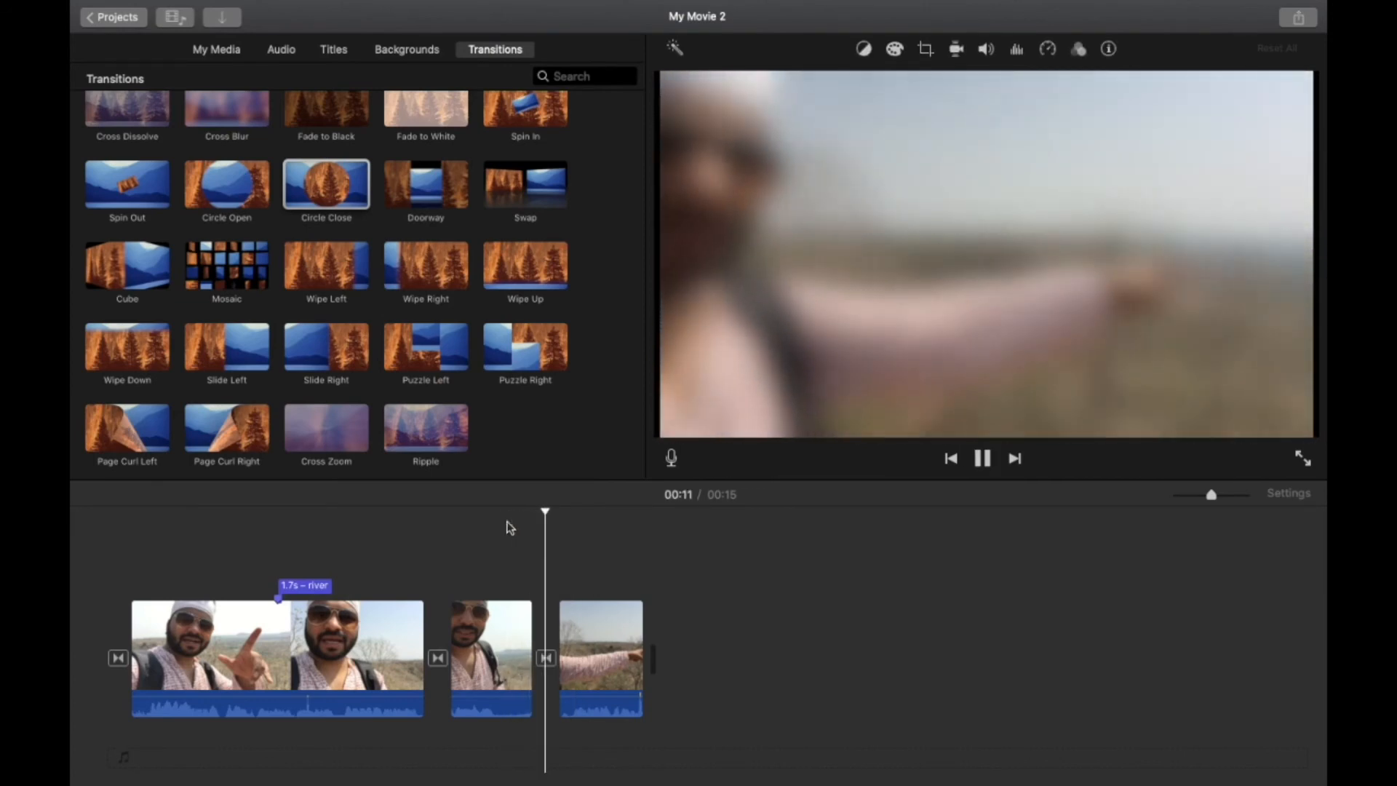
pyautogui.press('space')
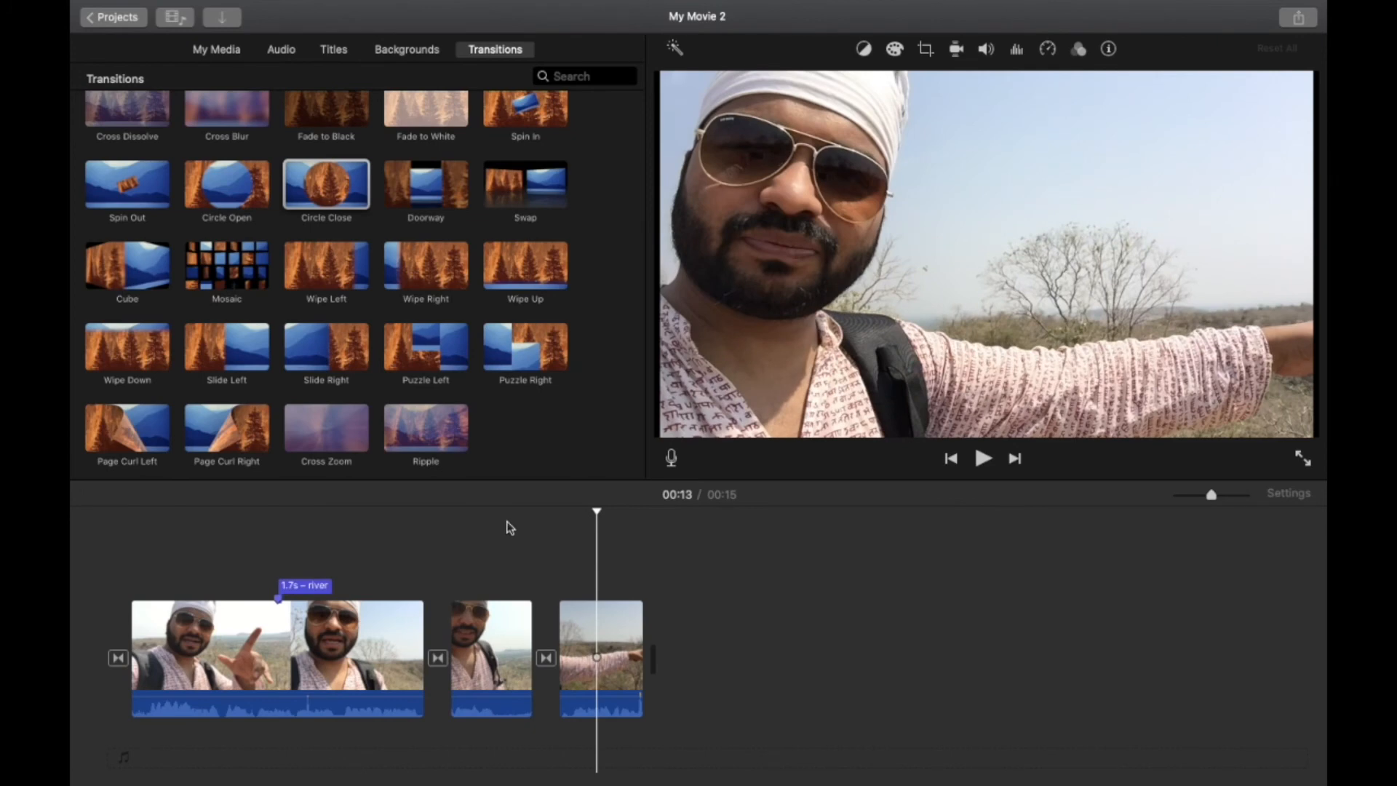
# Add the Organic background at the movie's start and place a Pixie Dust title over it.
pyautogui.click(416, 56)
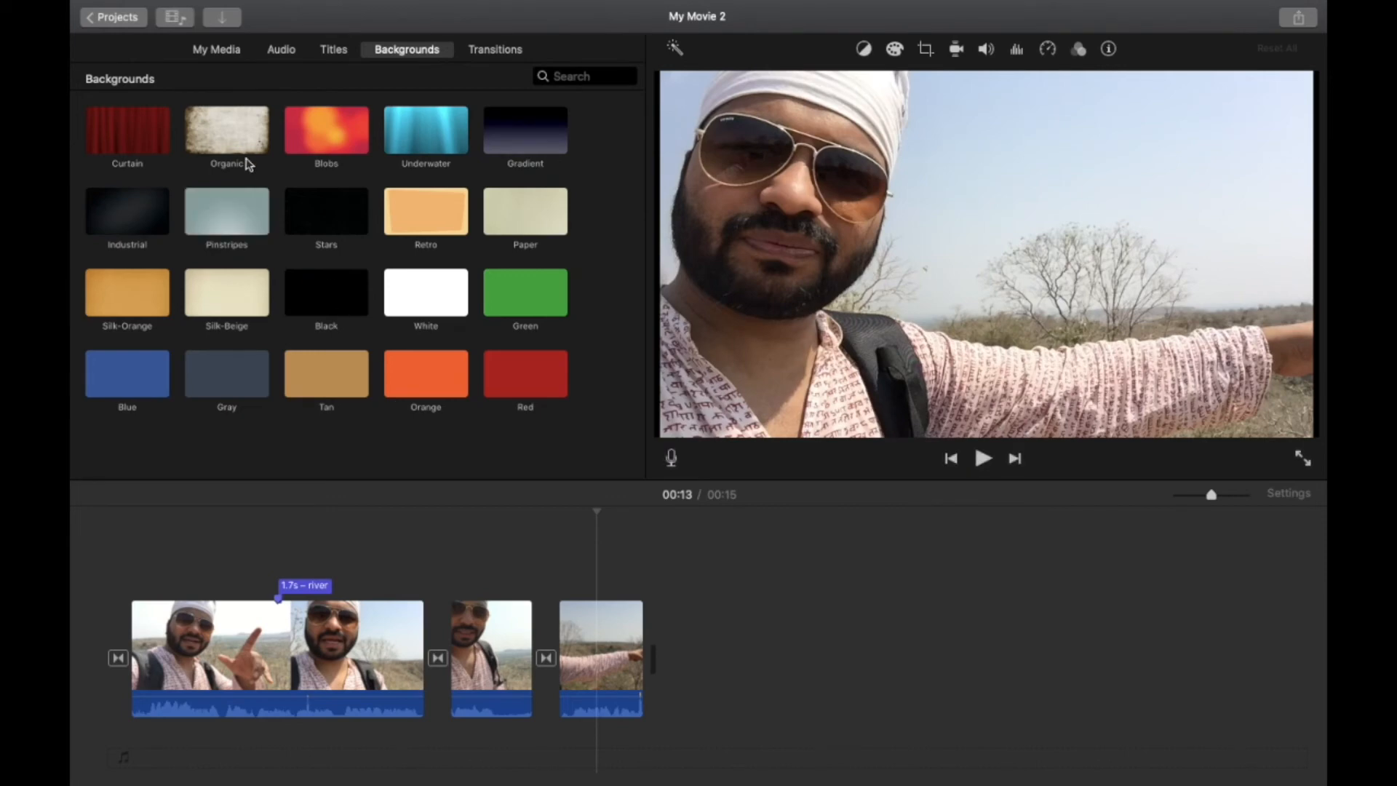
pyautogui.moveTo(240, 132); pyautogui.dragTo(109, 641)
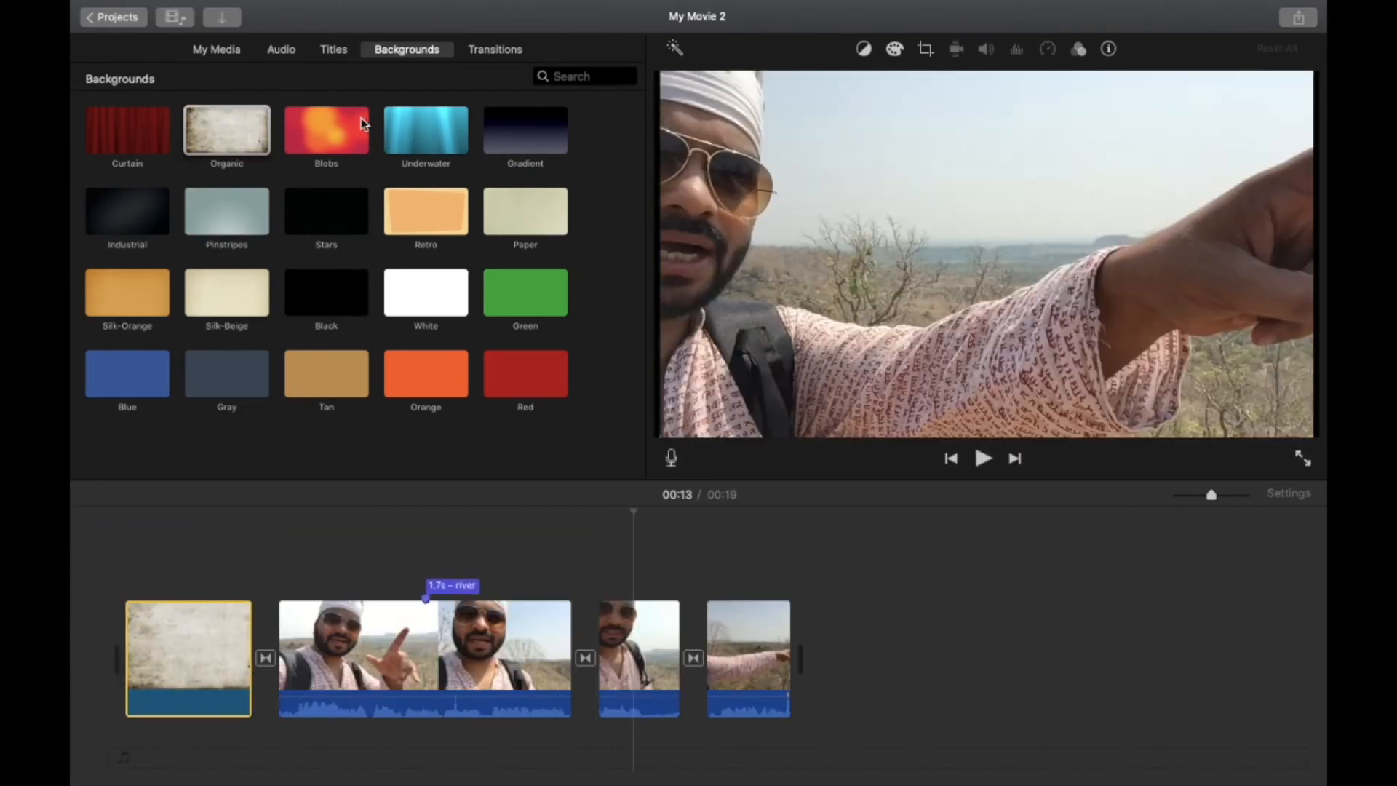
pyautogui.click(336, 50)
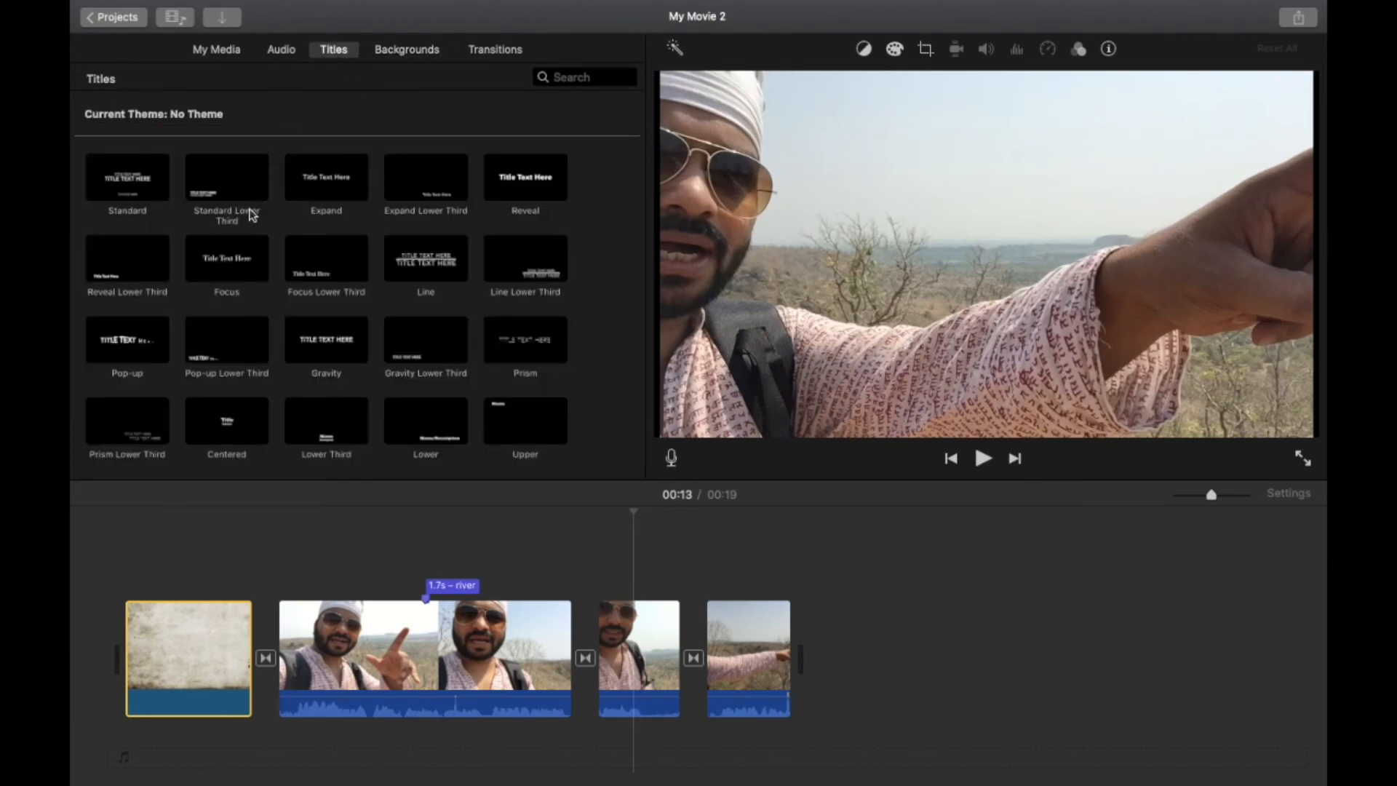
pyautogui.scroll(-5, 262, 233)
pyautogui.scroll(-8, 280, 324)
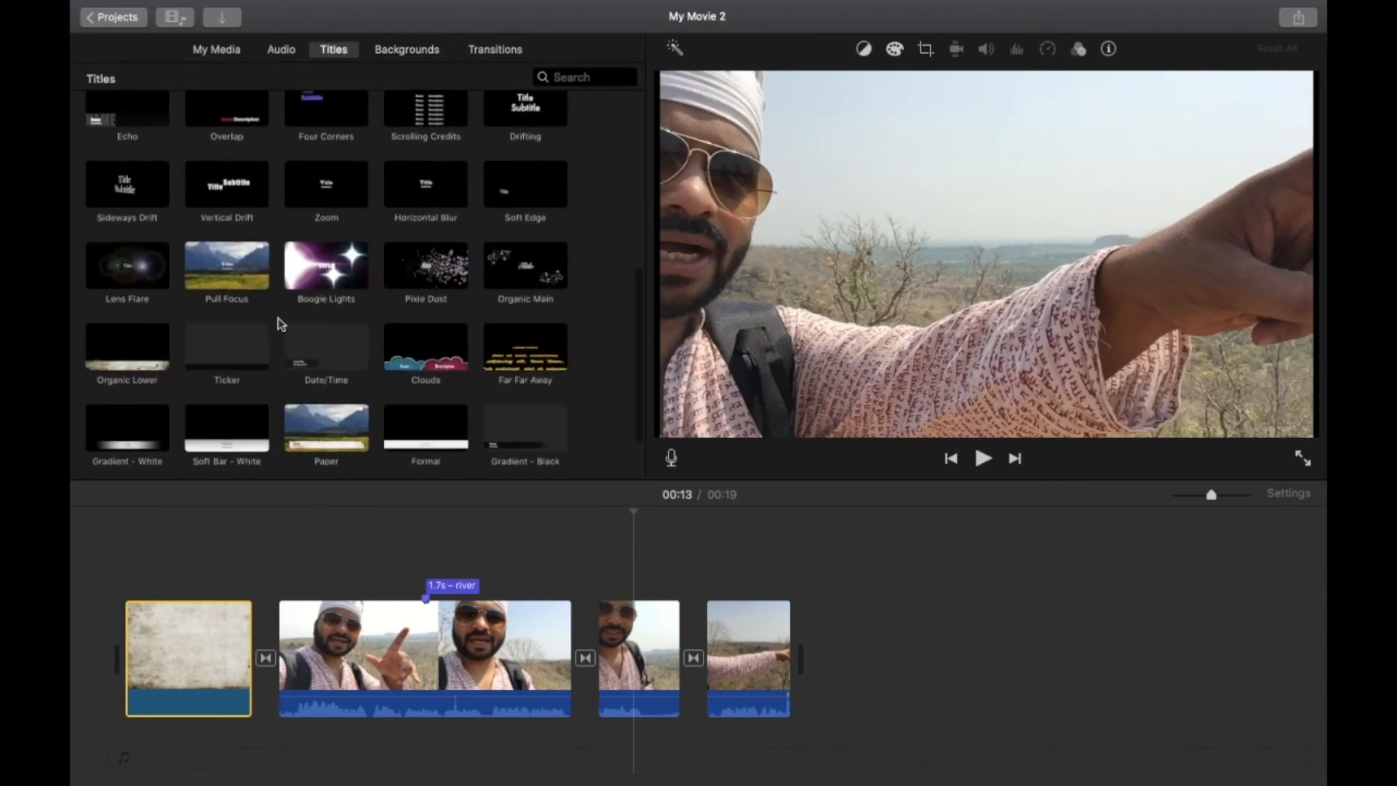
pyautogui.scroll(-2, 297, 306)
pyautogui.moveTo(425, 251); pyautogui.dragTo(118, 593)
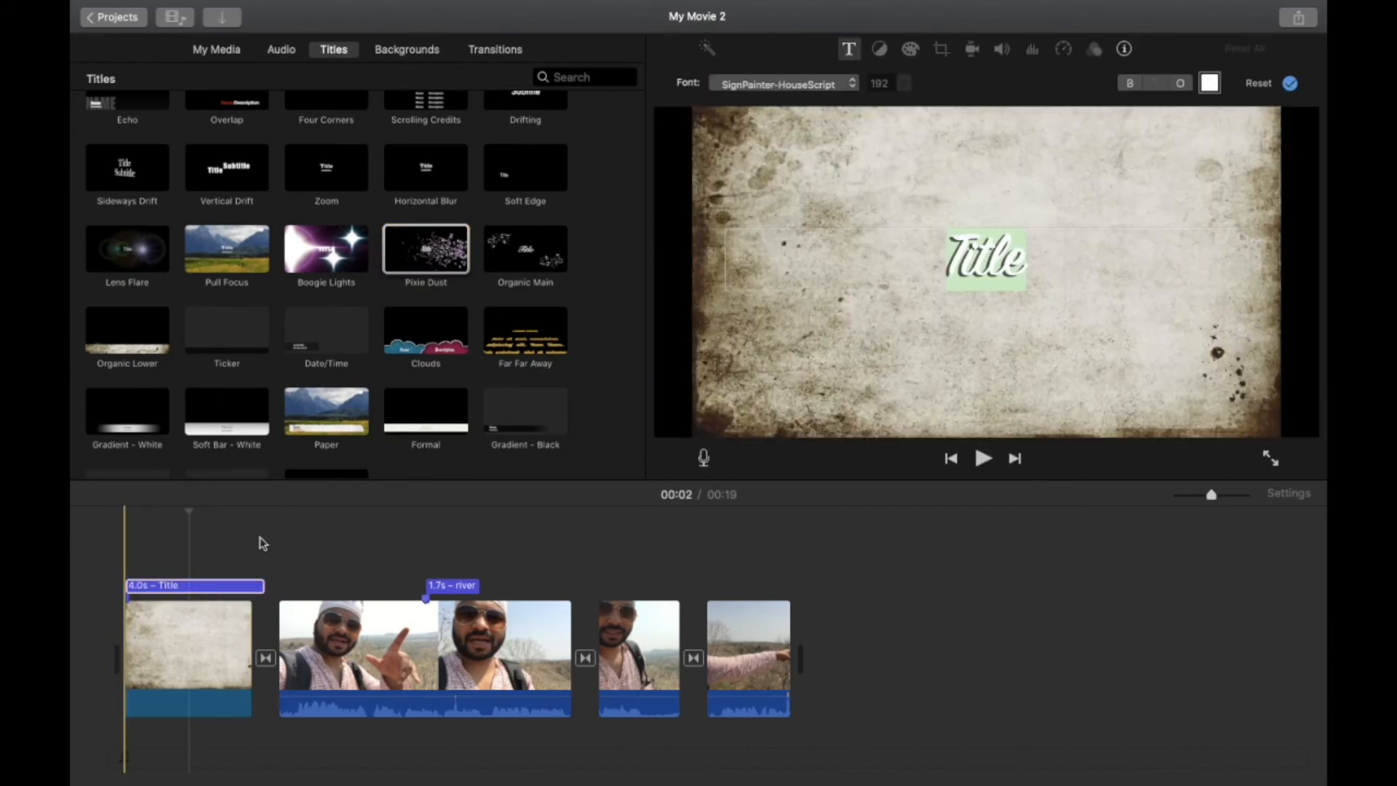
# Set the opening title's text to "welcome" and colour it magenta.
pyautogui.write('wel')
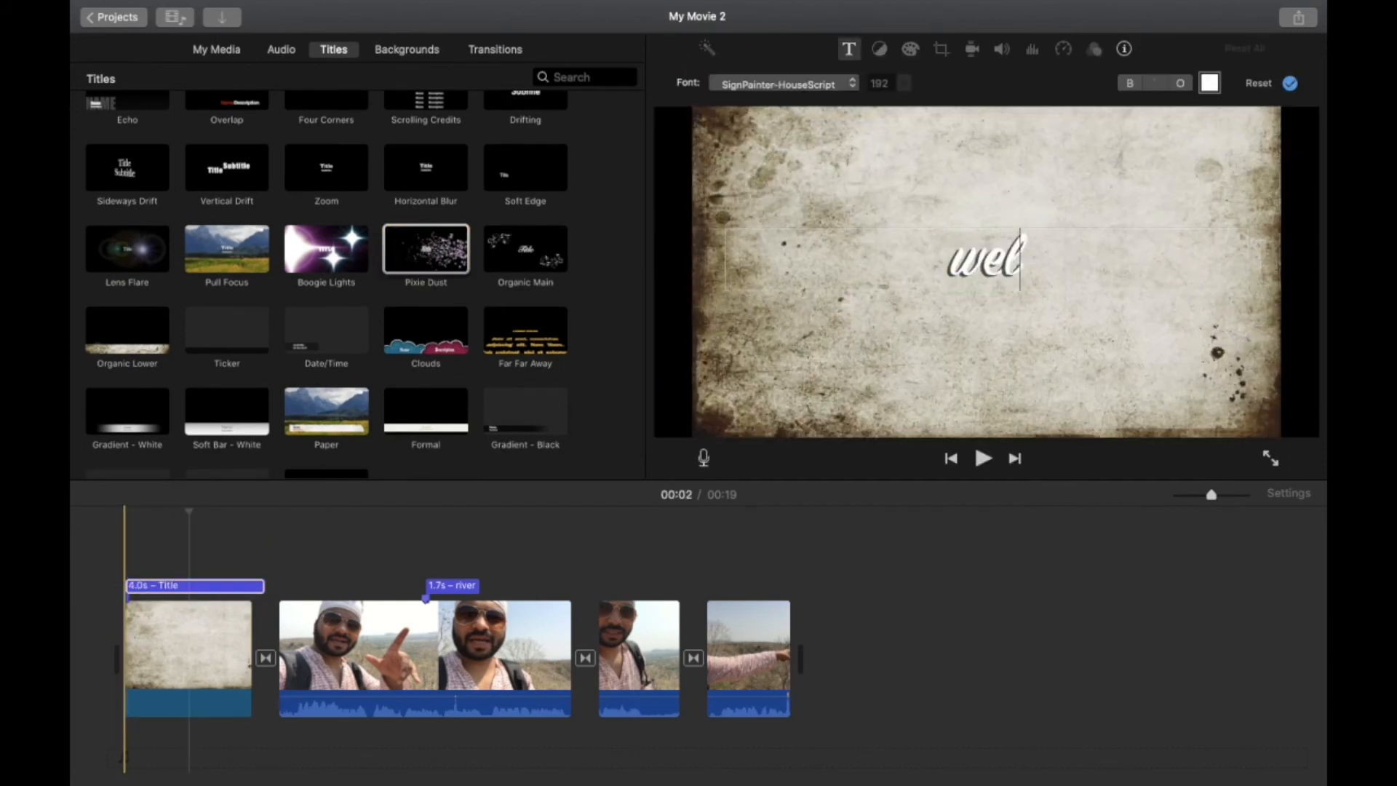
pyautogui.write('come')
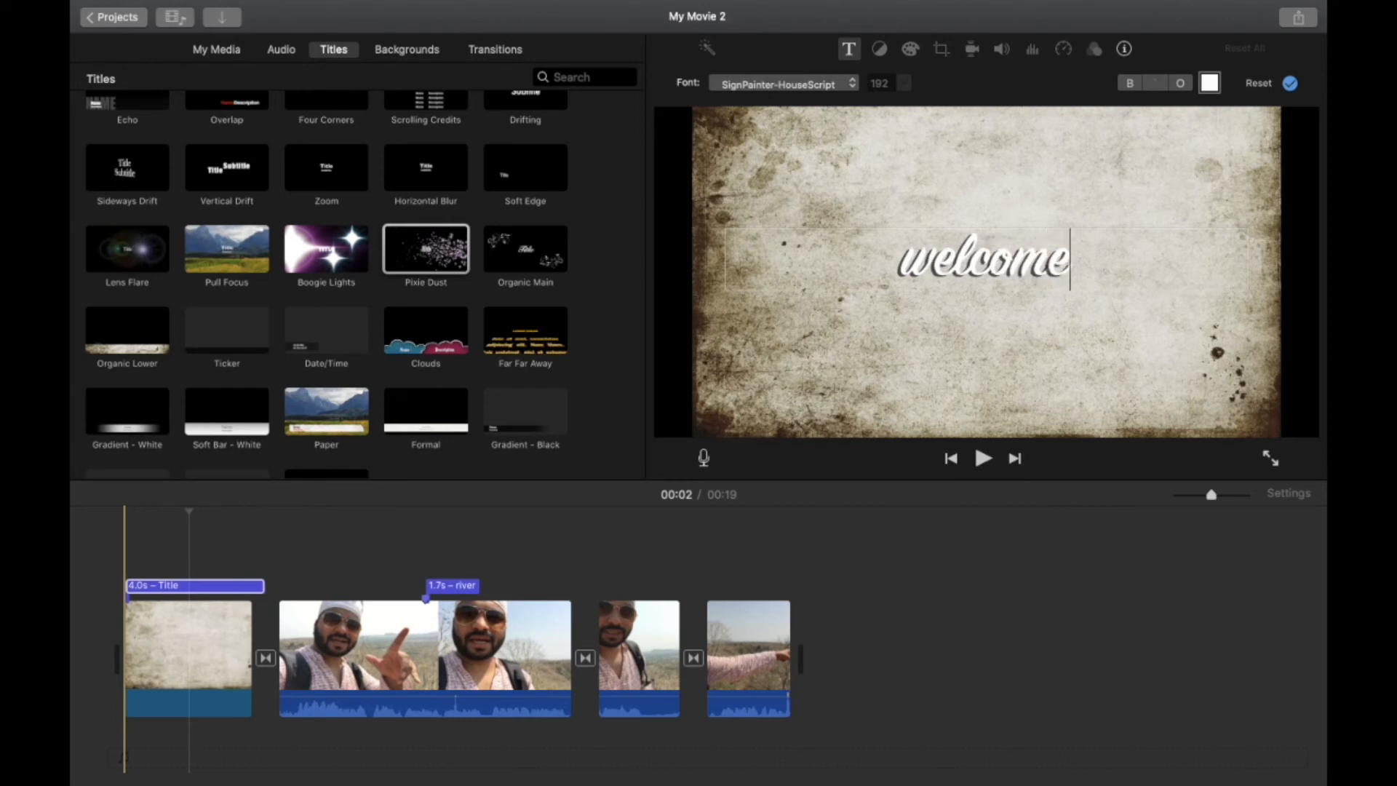
pyautogui.press('super+a')
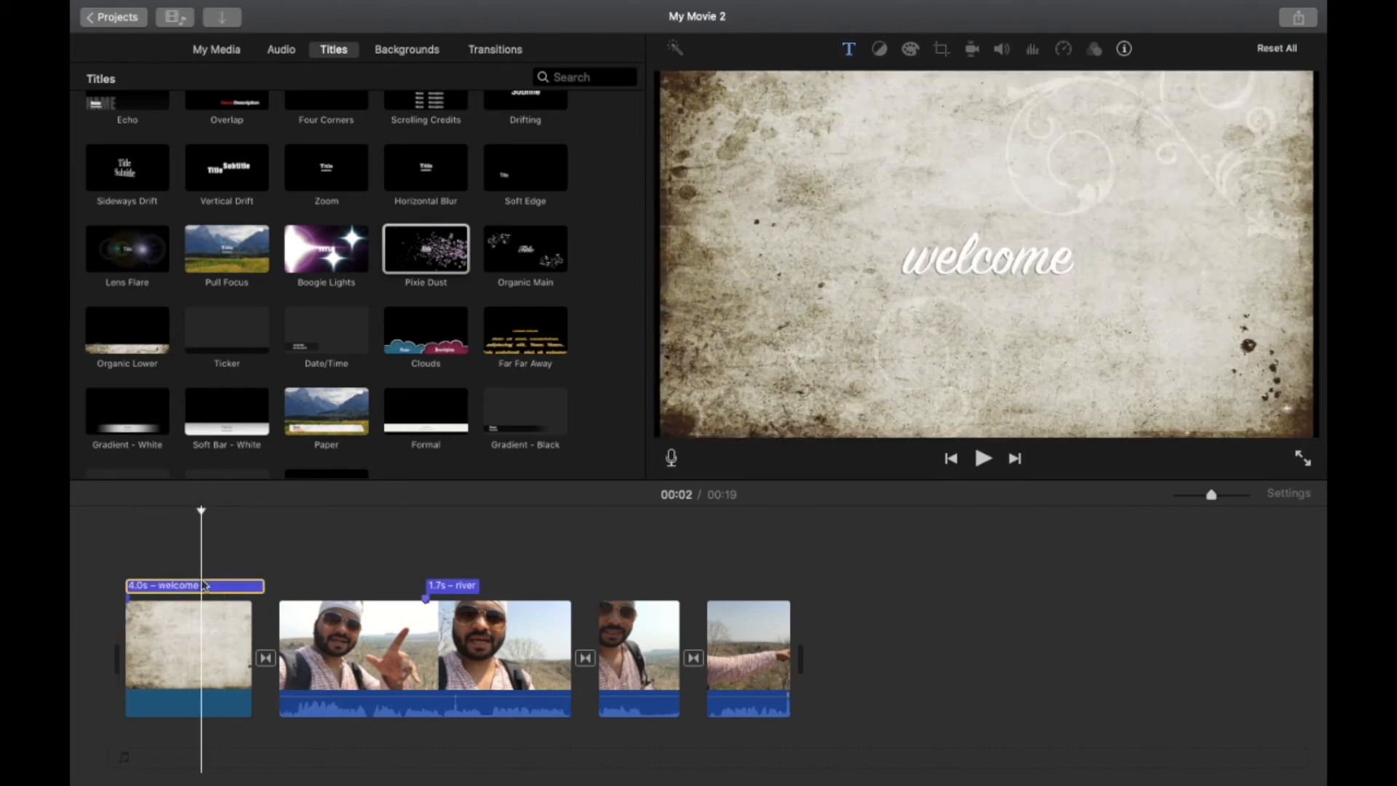
pyautogui.doubleClick(205, 587)
pyautogui.click(1210, 84)
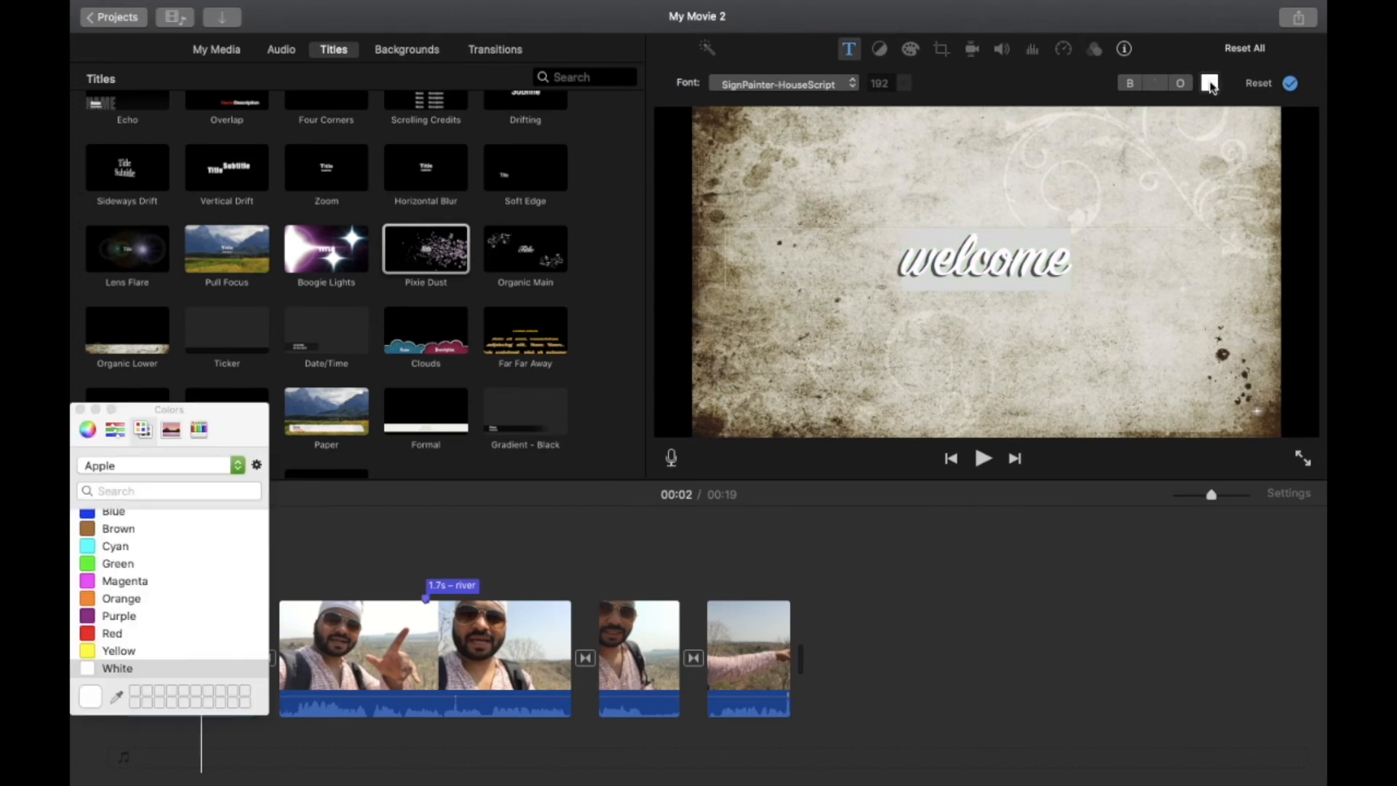
pyautogui.click(88, 584)
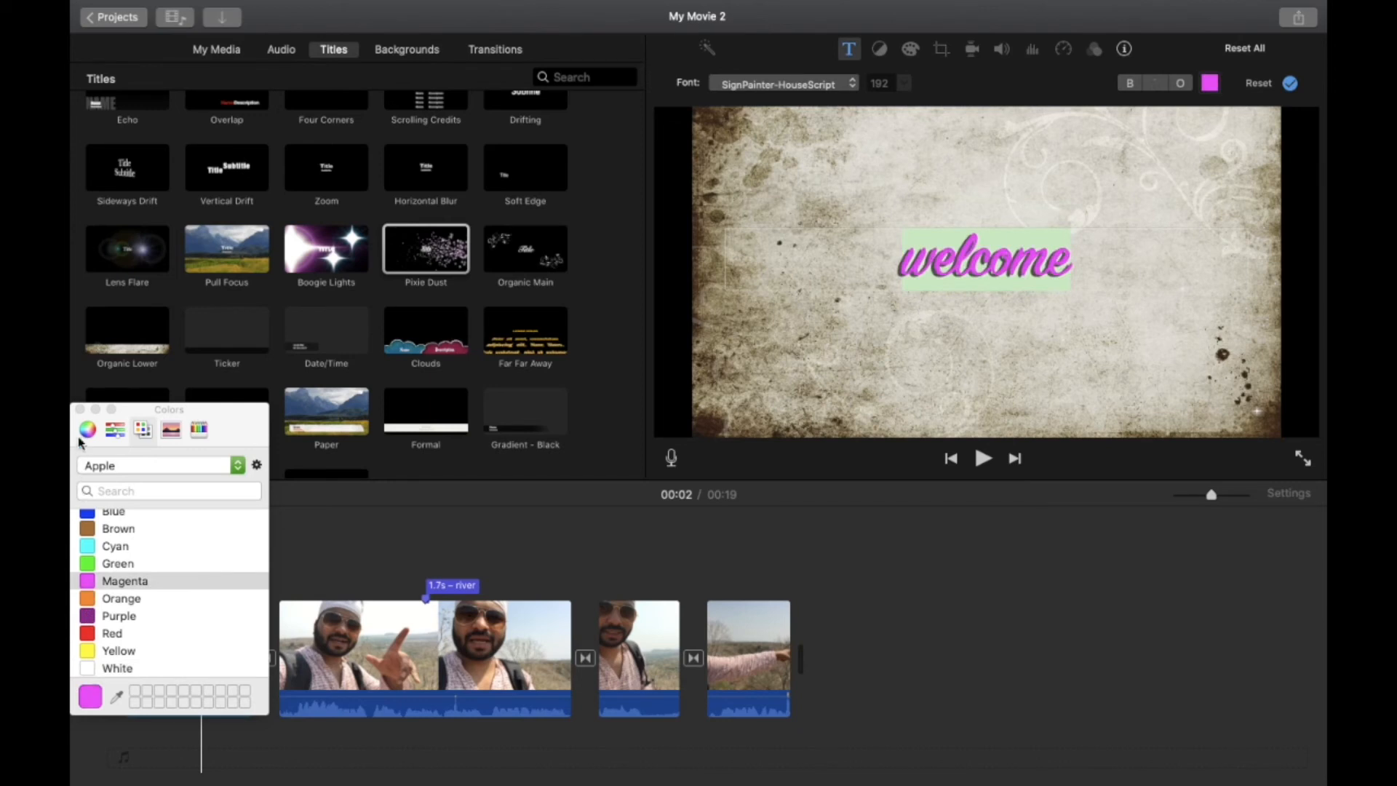
pyautogui.click(80, 409)
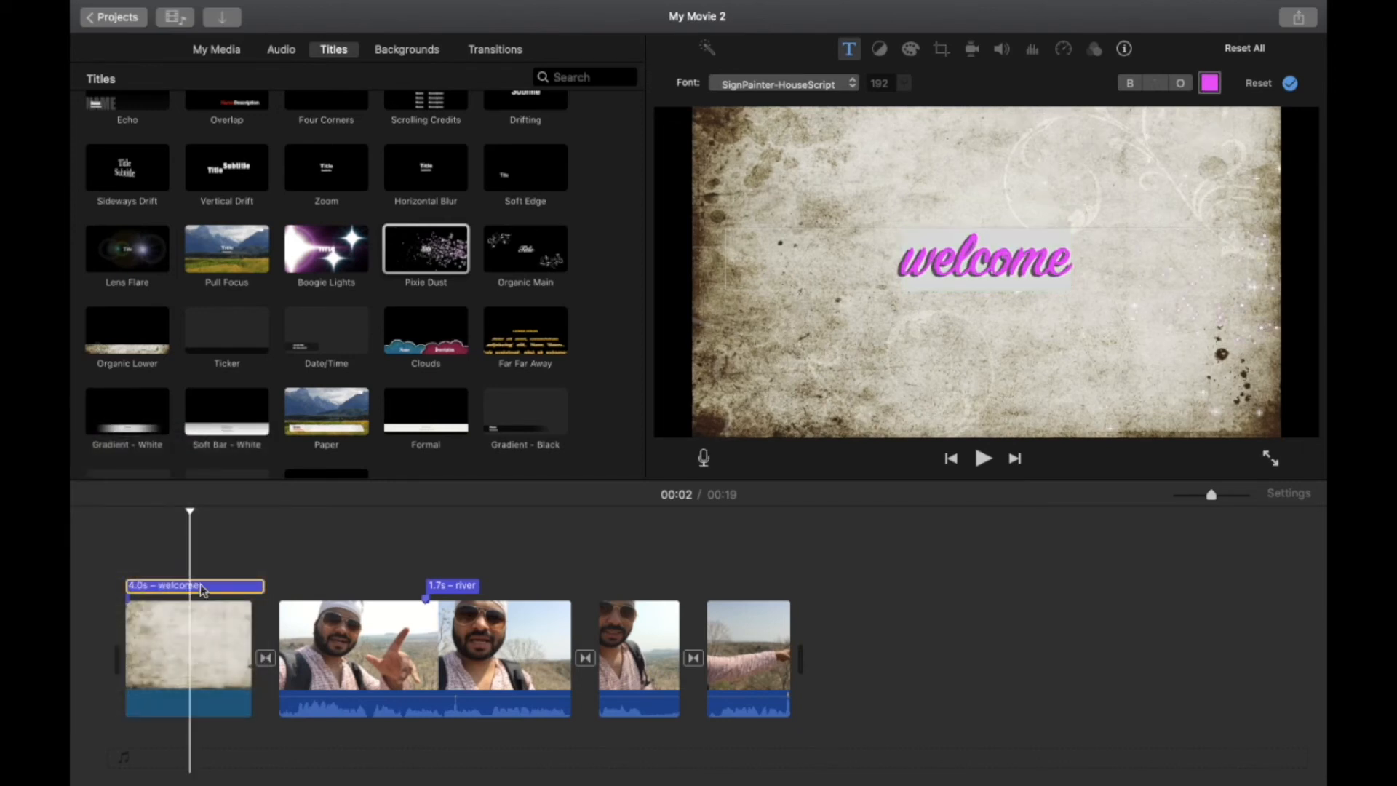
# Paste a "welcome" title after the last clip and play both it and the opening title.
pyautogui.click(807, 557)
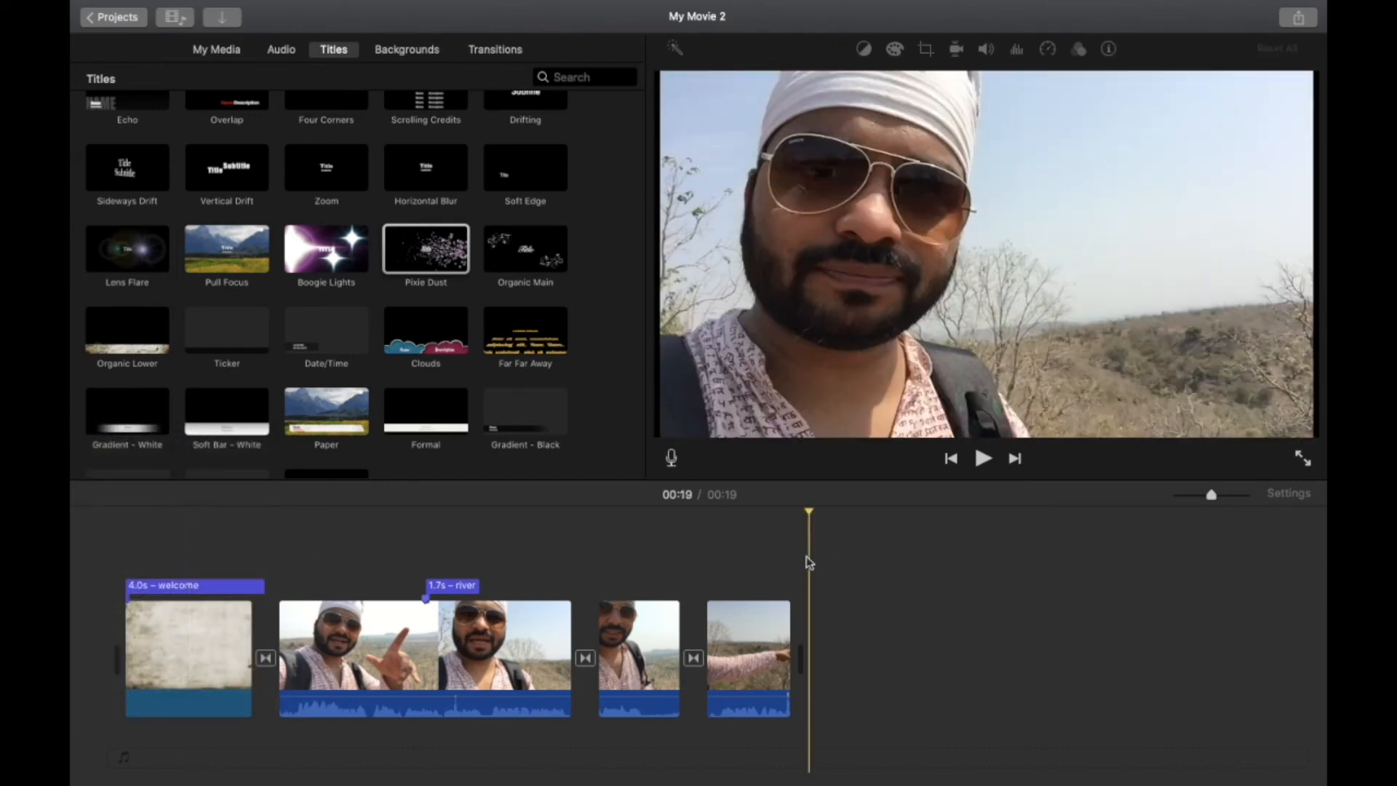
pyautogui.press('super+v')
pyautogui.press('space')
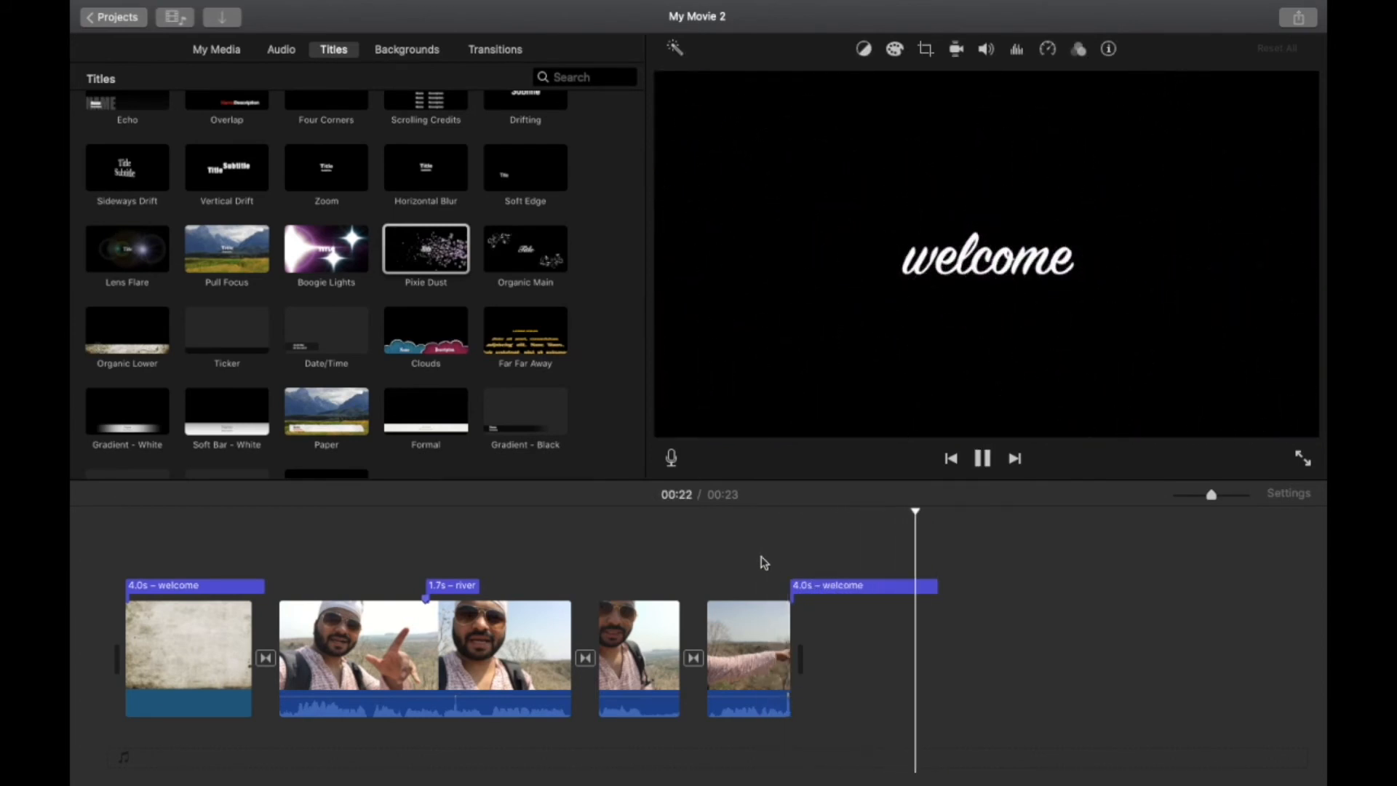
pyautogui.press('space')
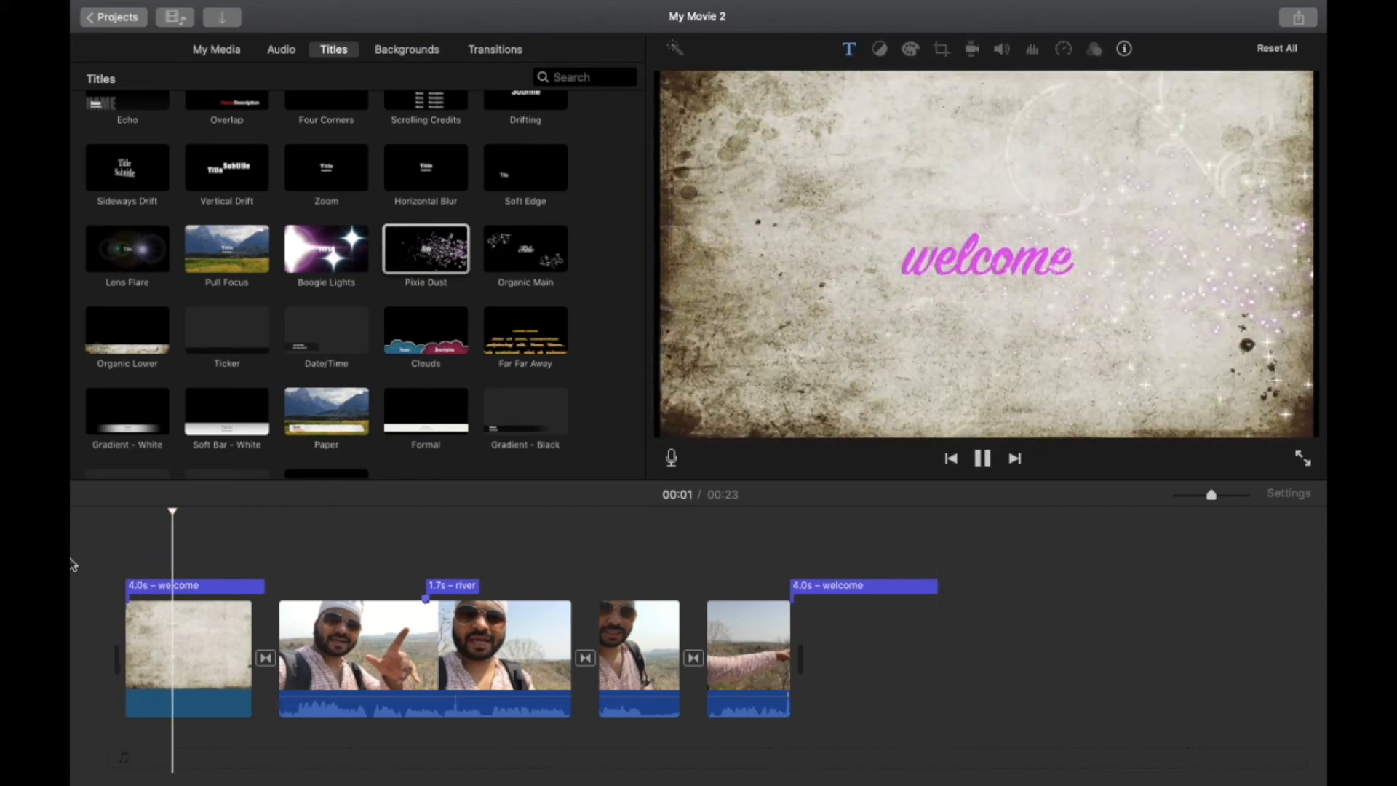
pyautogui.click(186, 640)
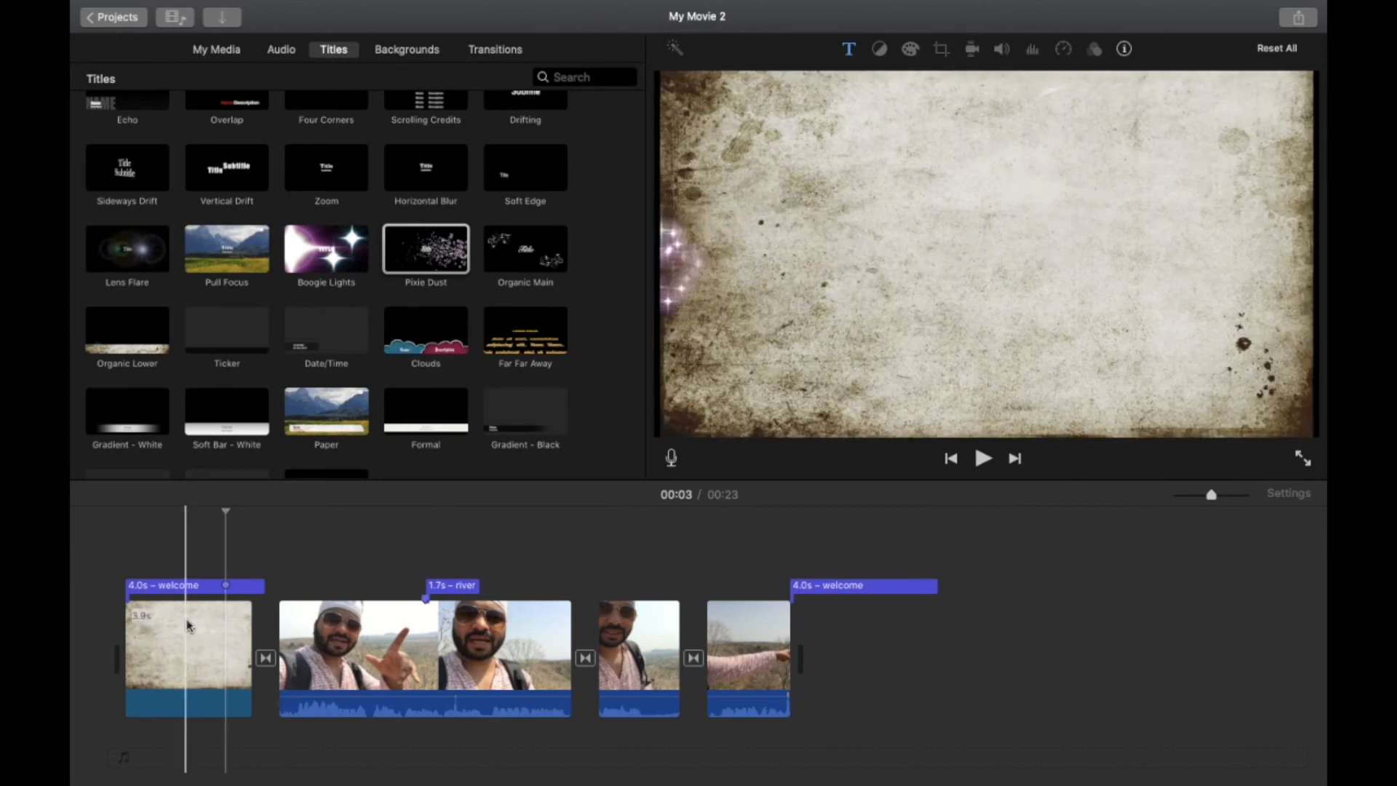
pyautogui.click(420, 52)
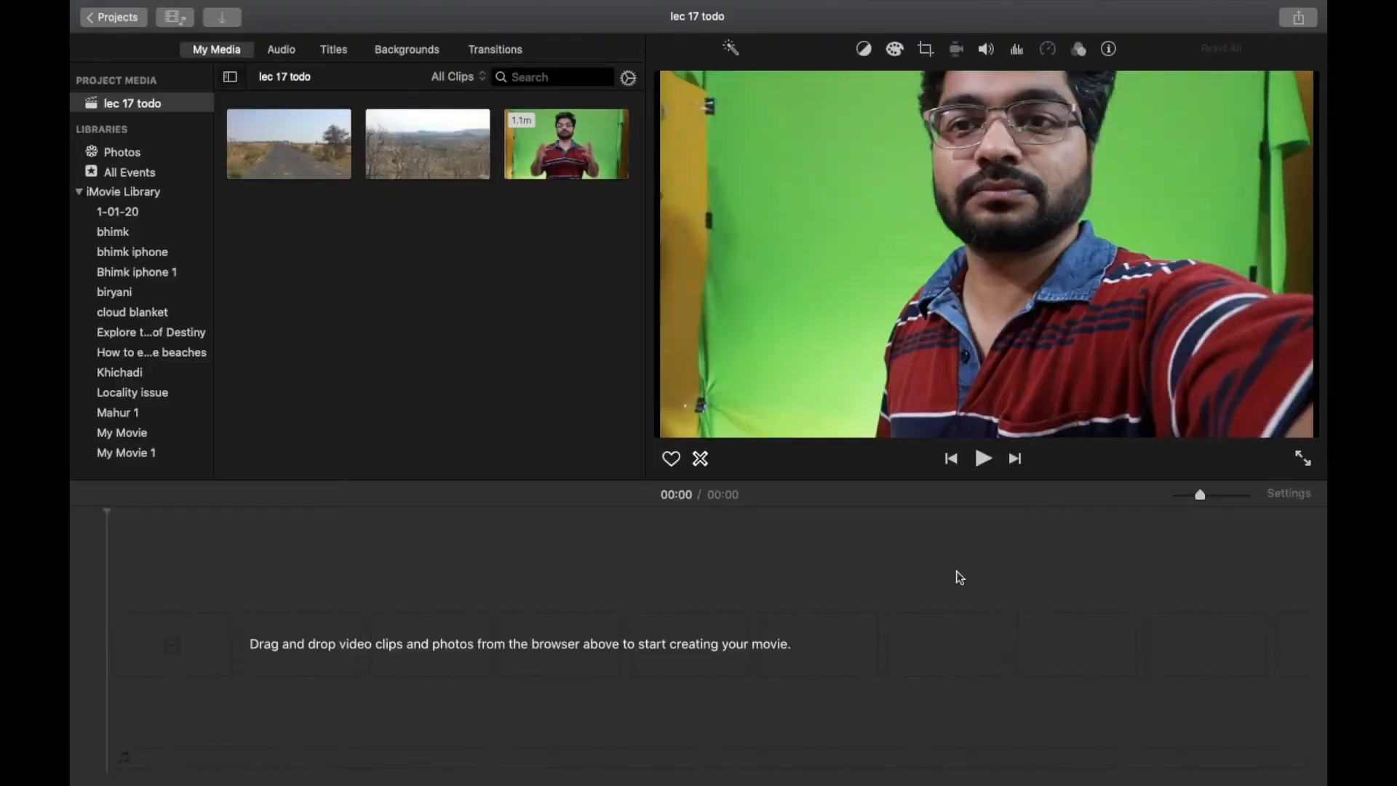
pyautogui.click(959, 577)
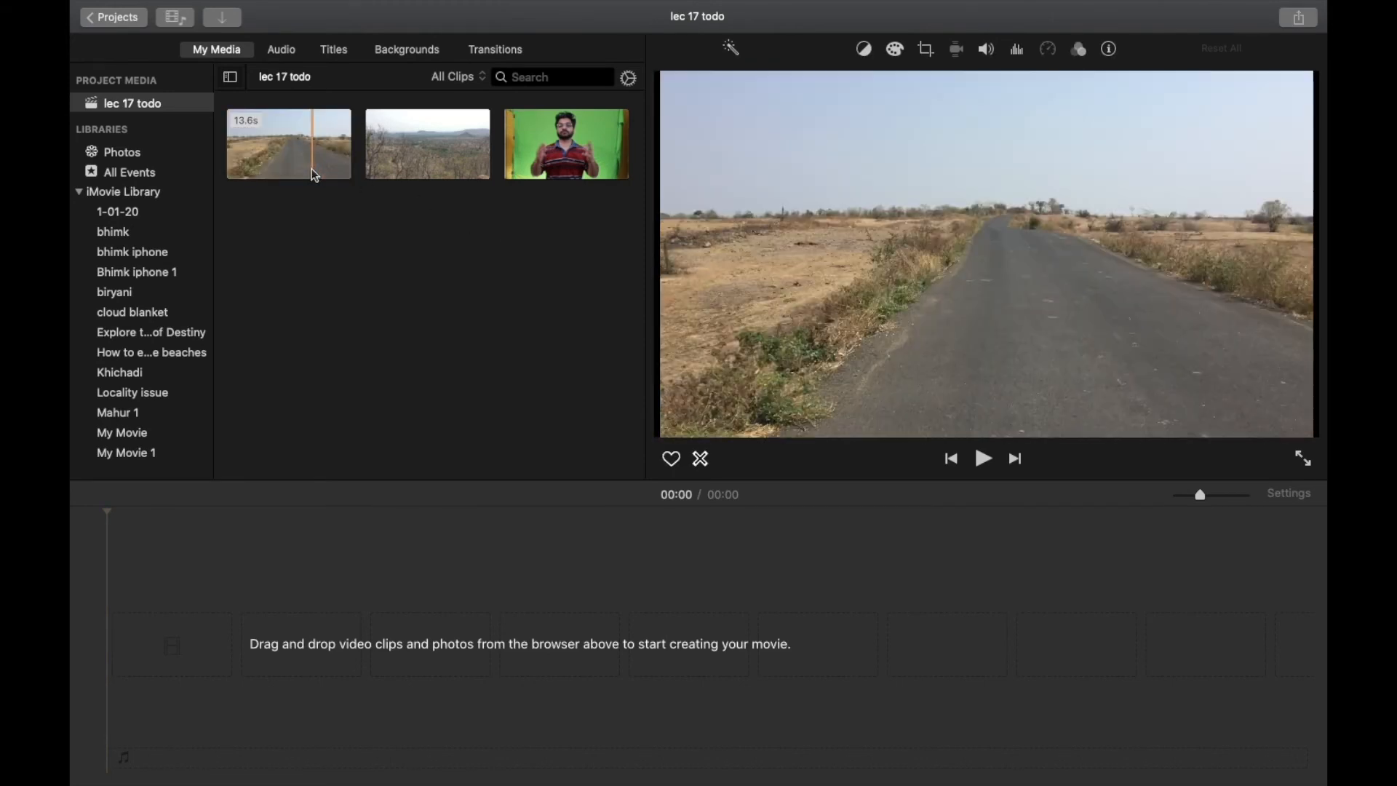
# Place the road clip in the empty lec 17 todo timeline and overlay the green-screen clip above it, aligned to the start.
pyautogui.moveTo(265, 168); pyautogui.dragTo(107, 667)
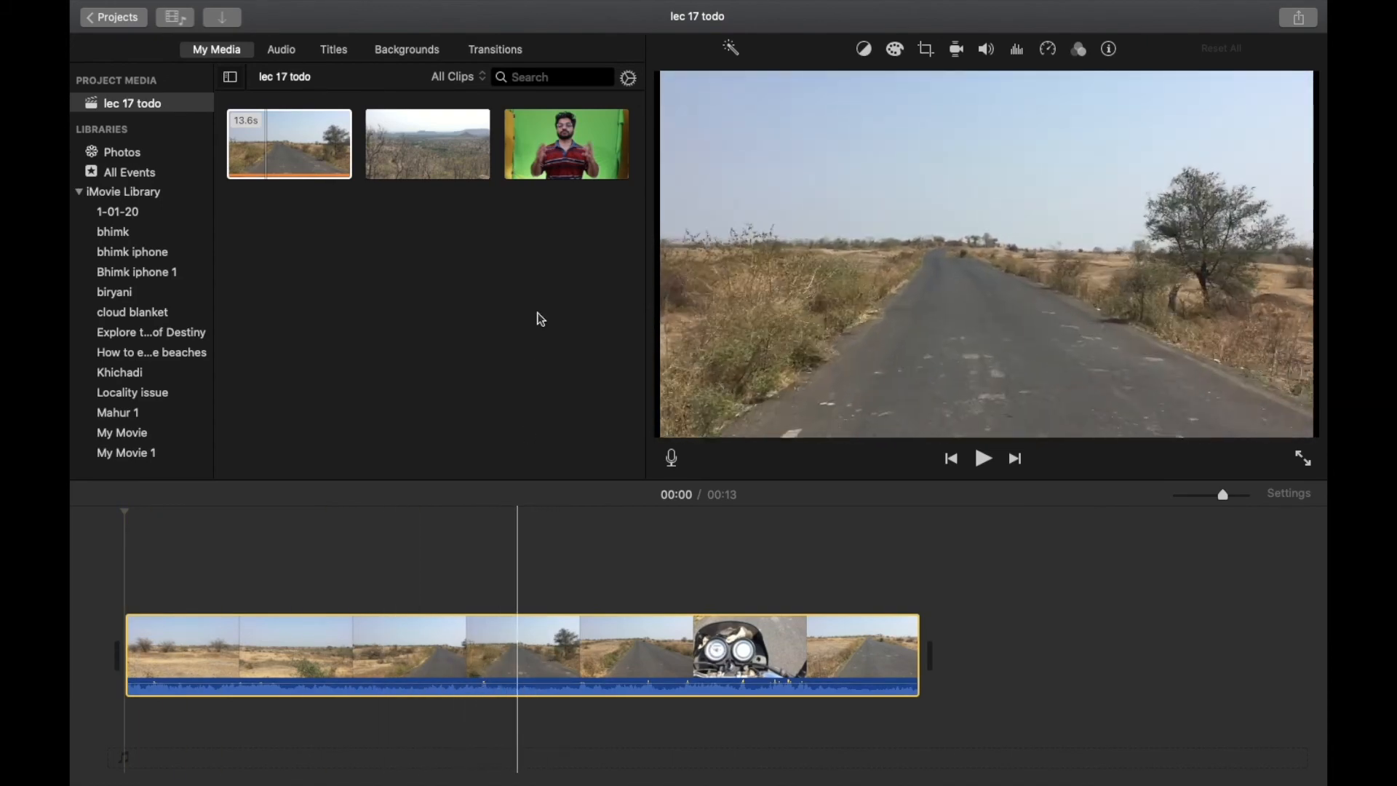
pyautogui.click(571, 129)
pyautogui.moveTo(571, 129); pyautogui.dragTo(91, 605)
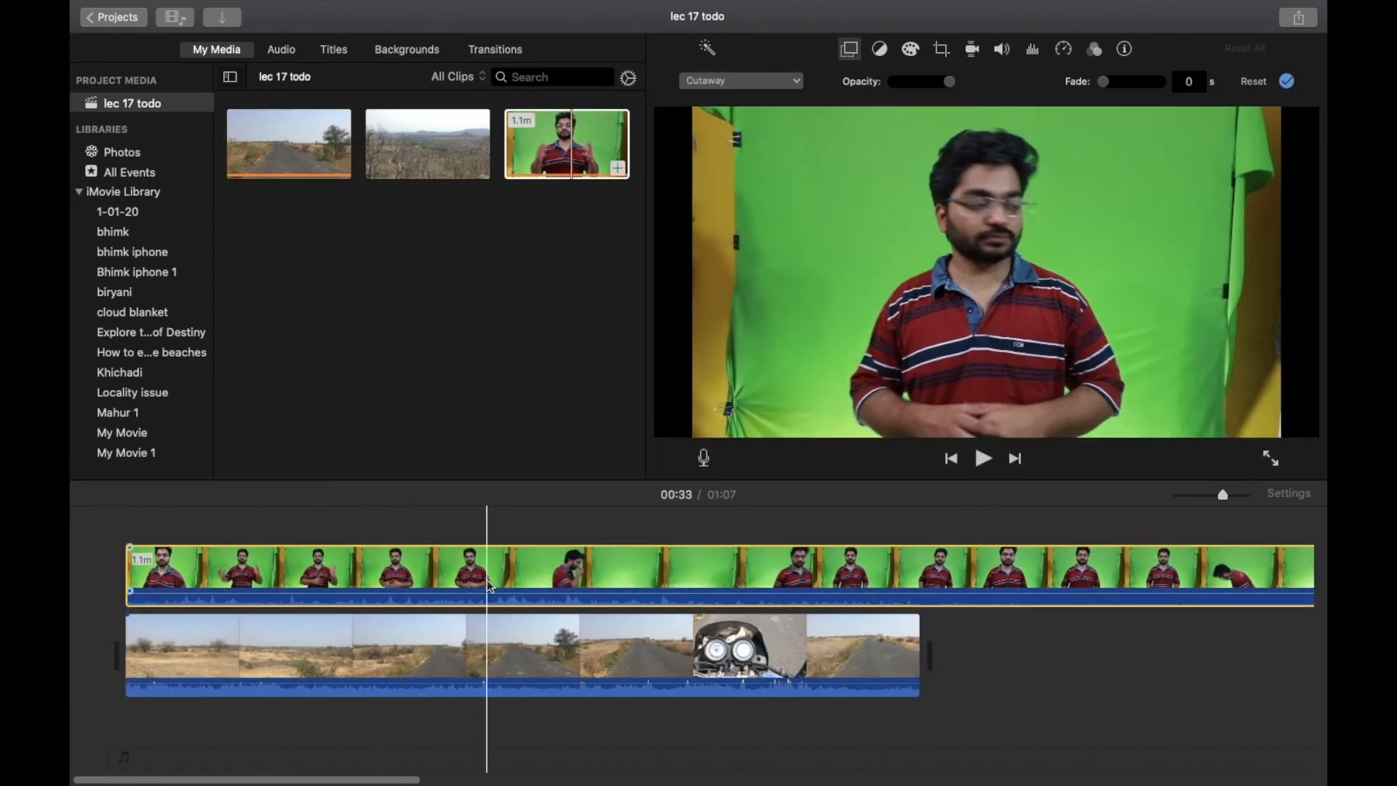
# Trim the end of the green-screen clip to the playhead at 0:43.
pyautogui.hscroll(10, 975, 553)
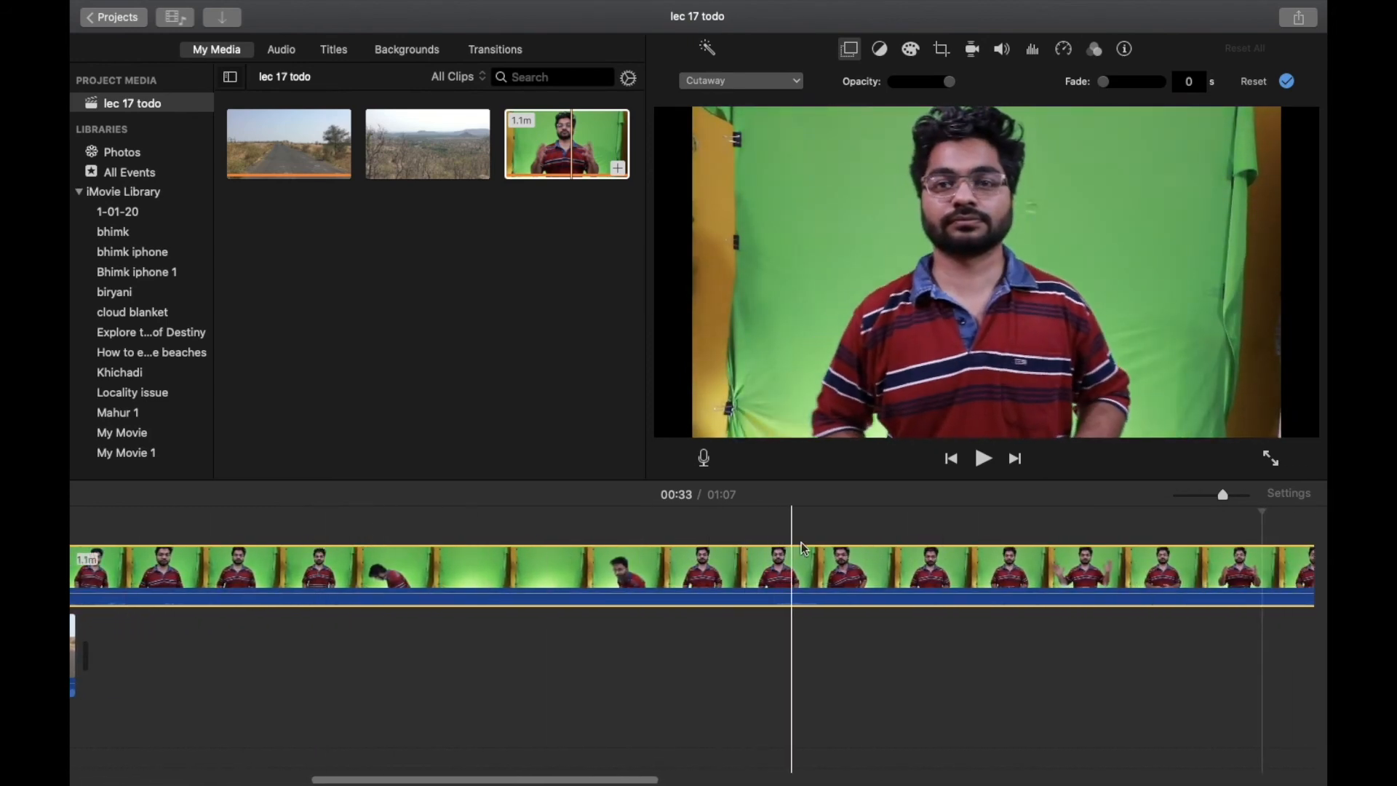
pyautogui.hscroll(10, 1019, 565)
pyautogui.hscroll(5, 1025, 565)
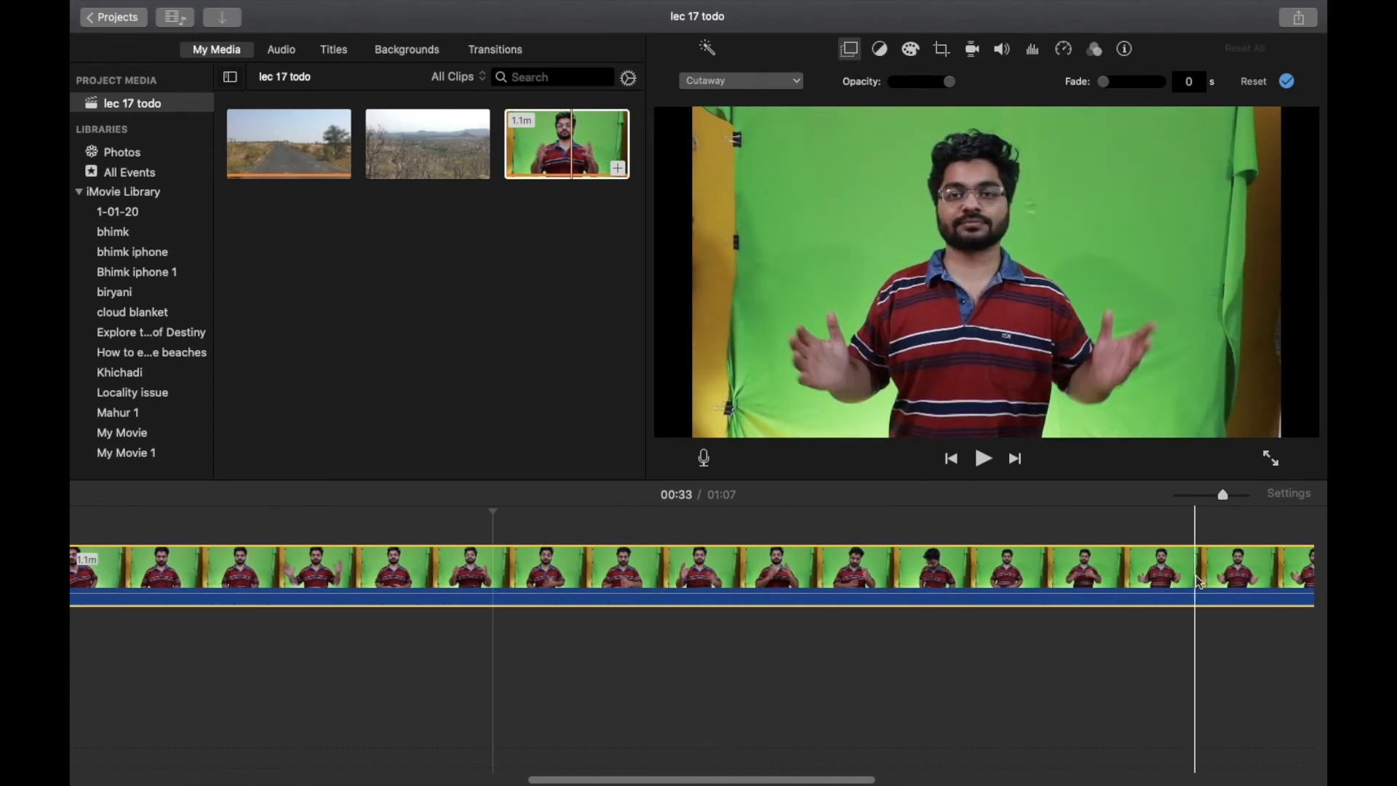
pyautogui.hscroll(15, 1194, 571)
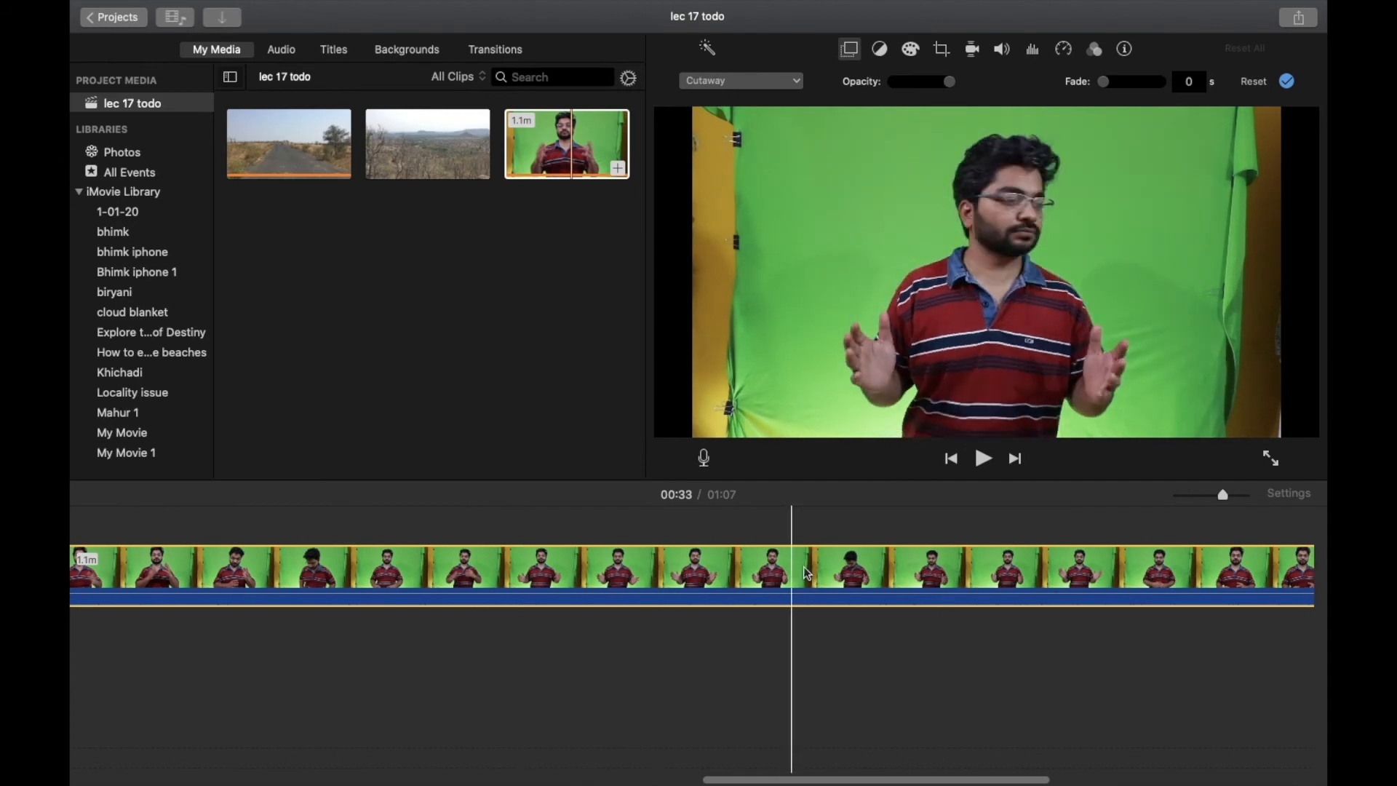
pyautogui.click(452, 588)
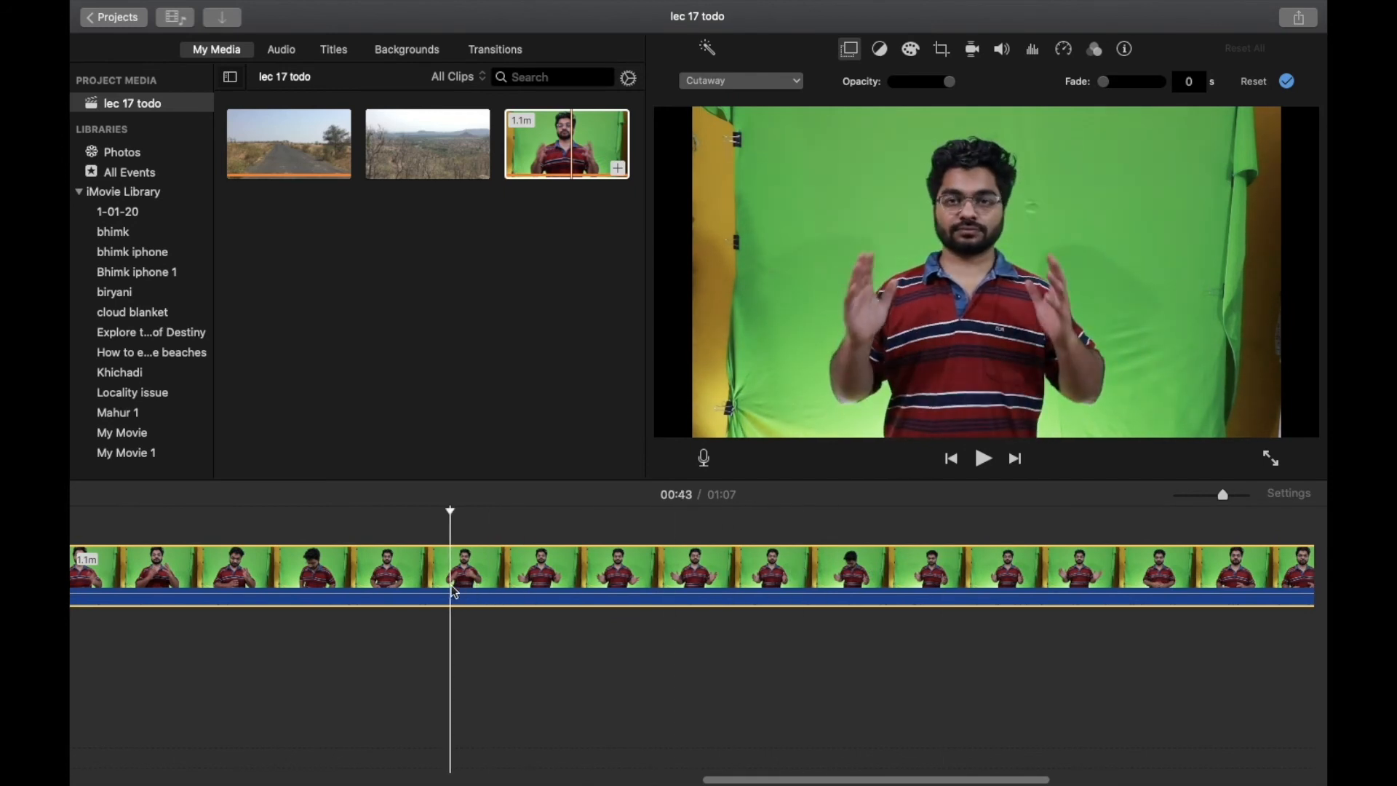
pyautogui.rightClick(454, 590)
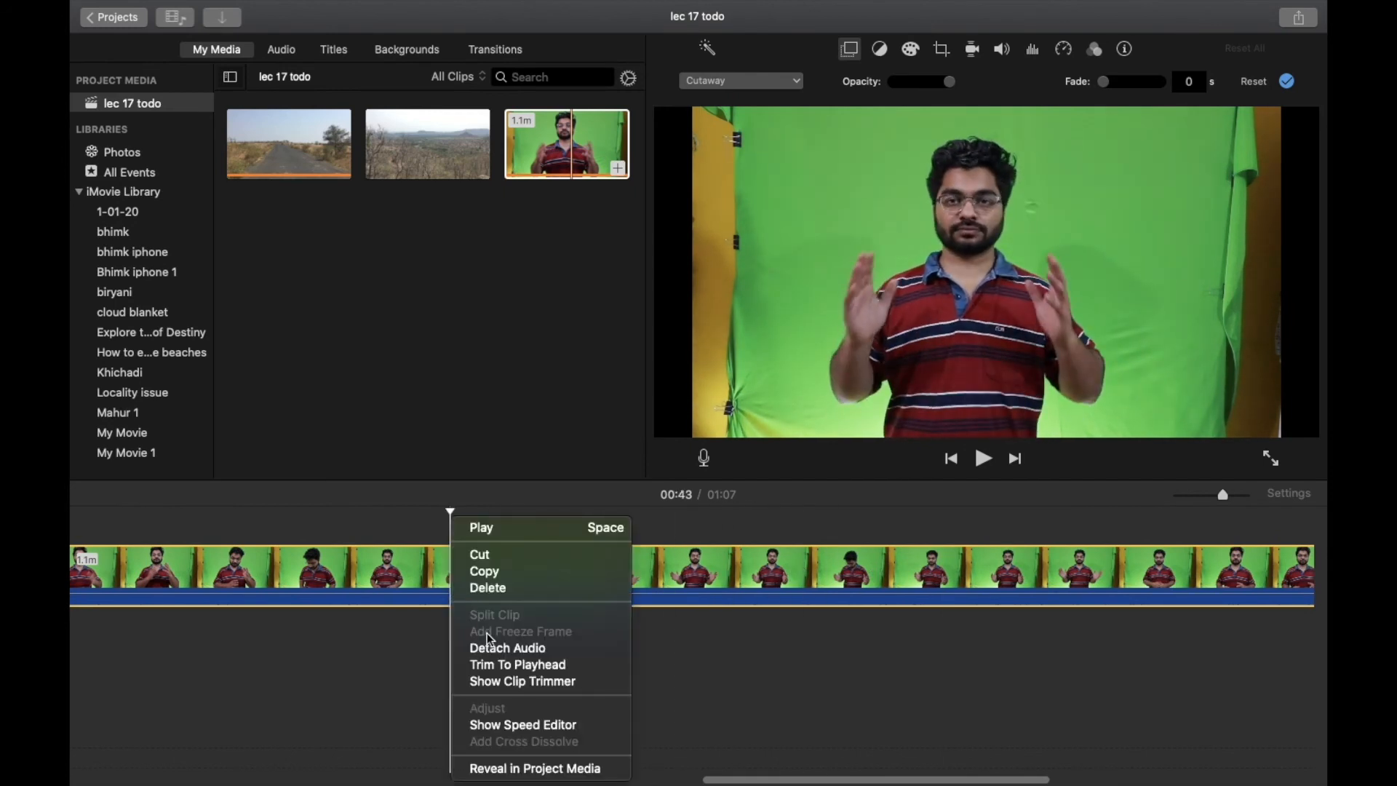
pyautogui.click(501, 662)
# Split the road clip at about 0:09 and delete the part after the split.
pyautogui.hscroll(-6, 500, 661)
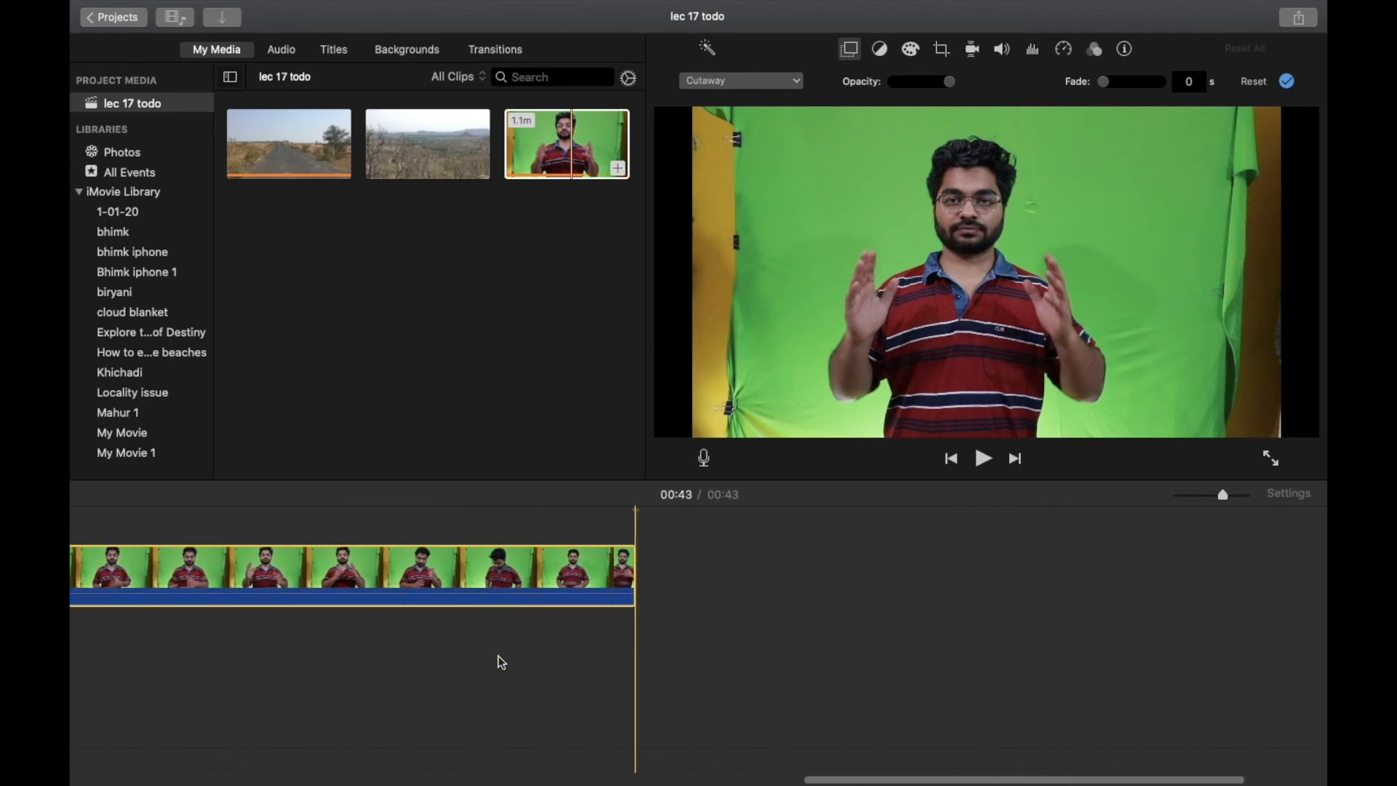
pyautogui.hscroll(-3, 613, 626)
pyautogui.hscroll(-8, 612, 623)
pyautogui.click(618, 621)
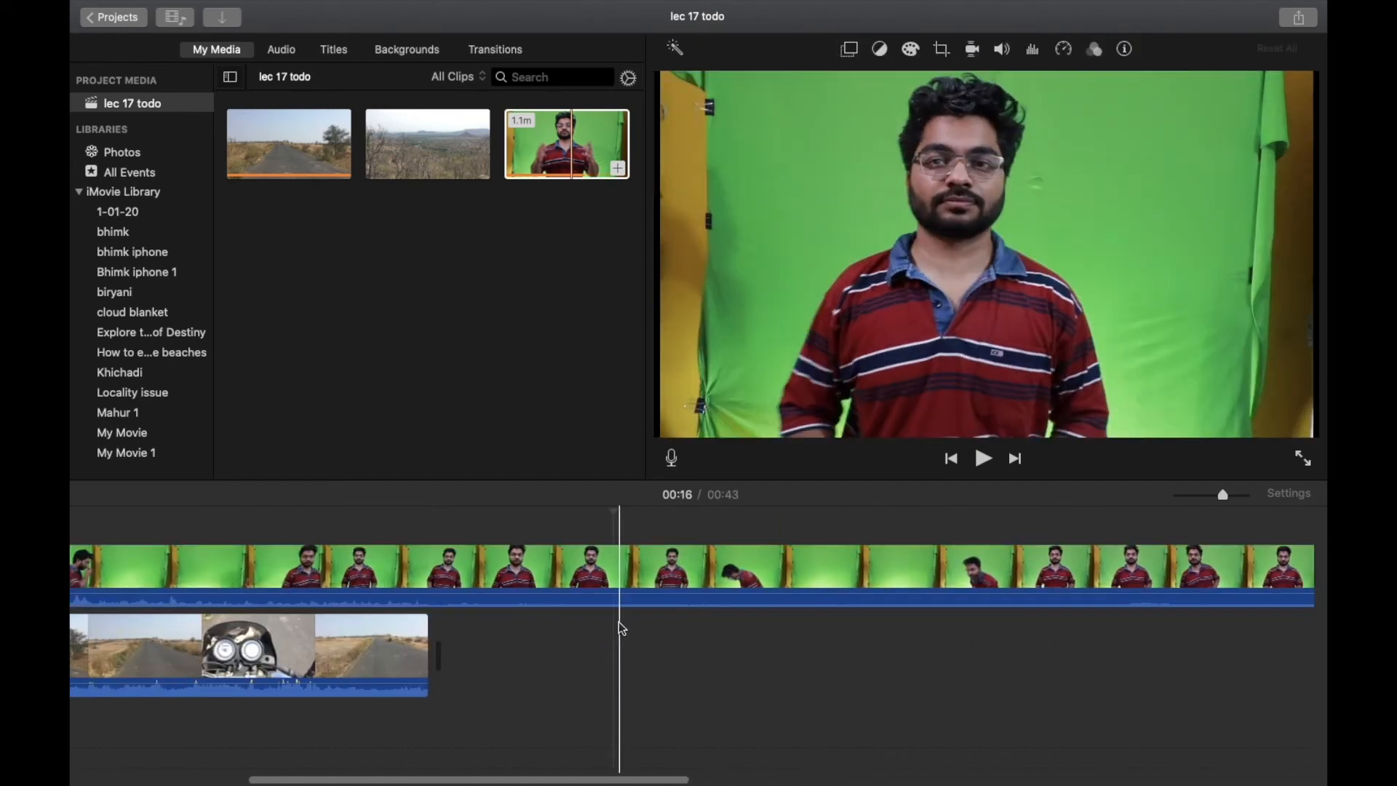
pyautogui.hscroll(-5, 618, 622)
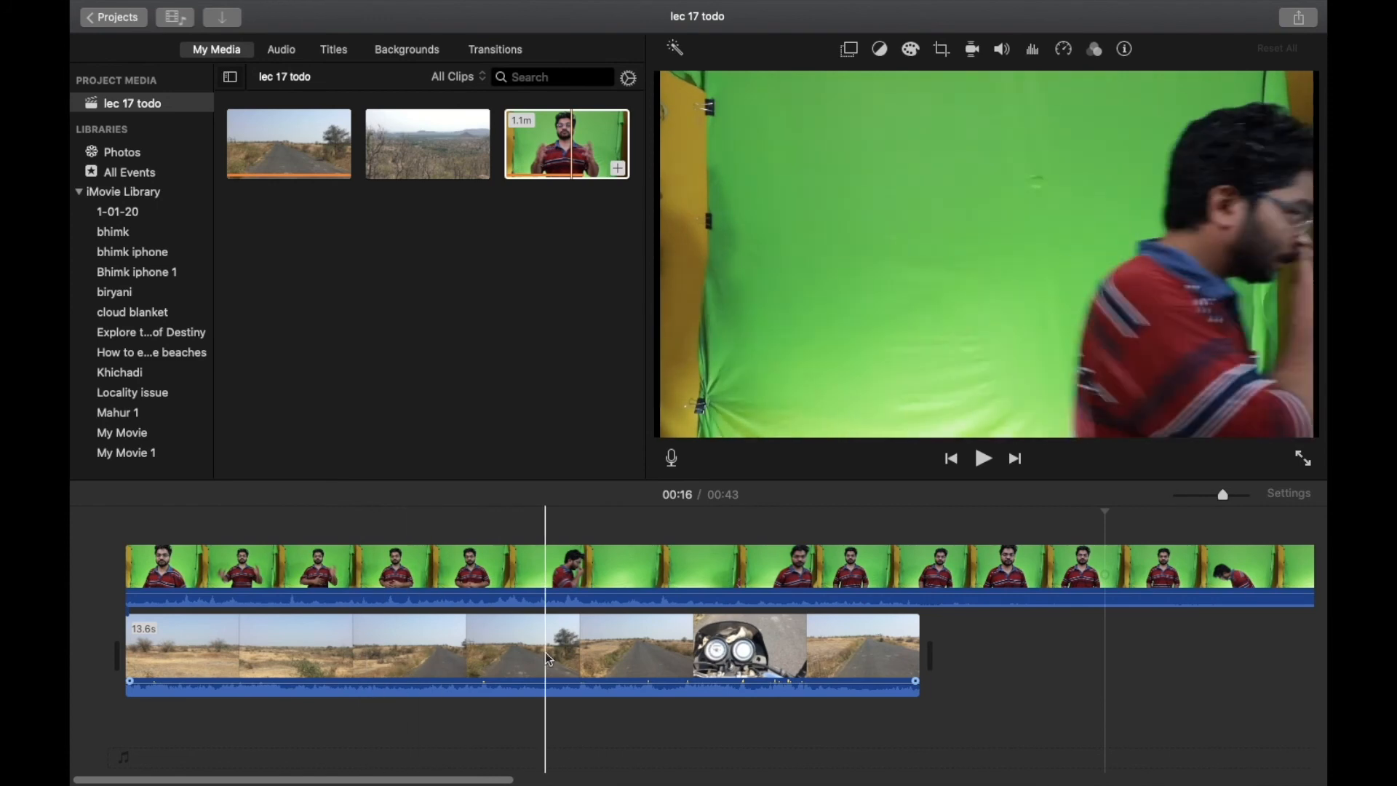
pyautogui.click(673, 658)
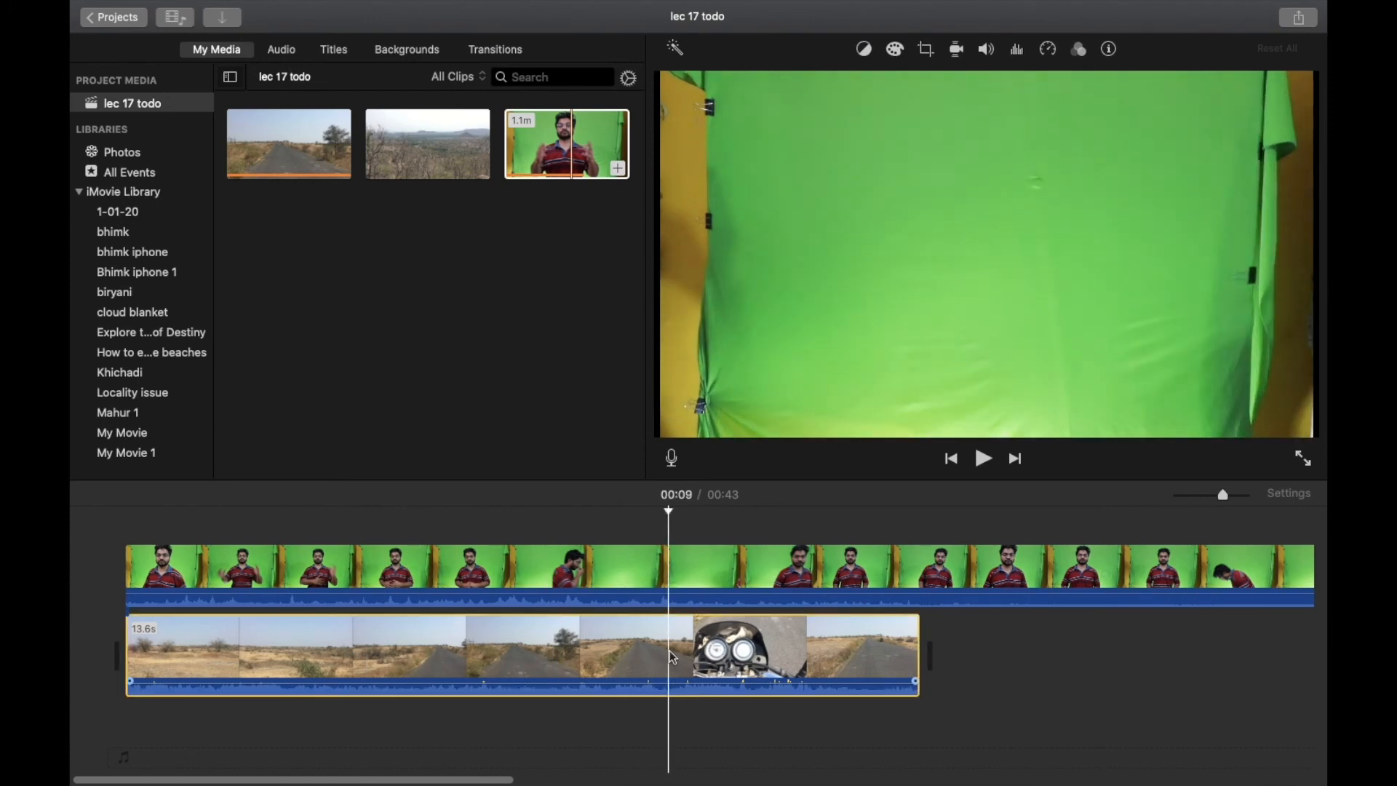
pyautogui.press('super+b')
pyautogui.press('Delete')
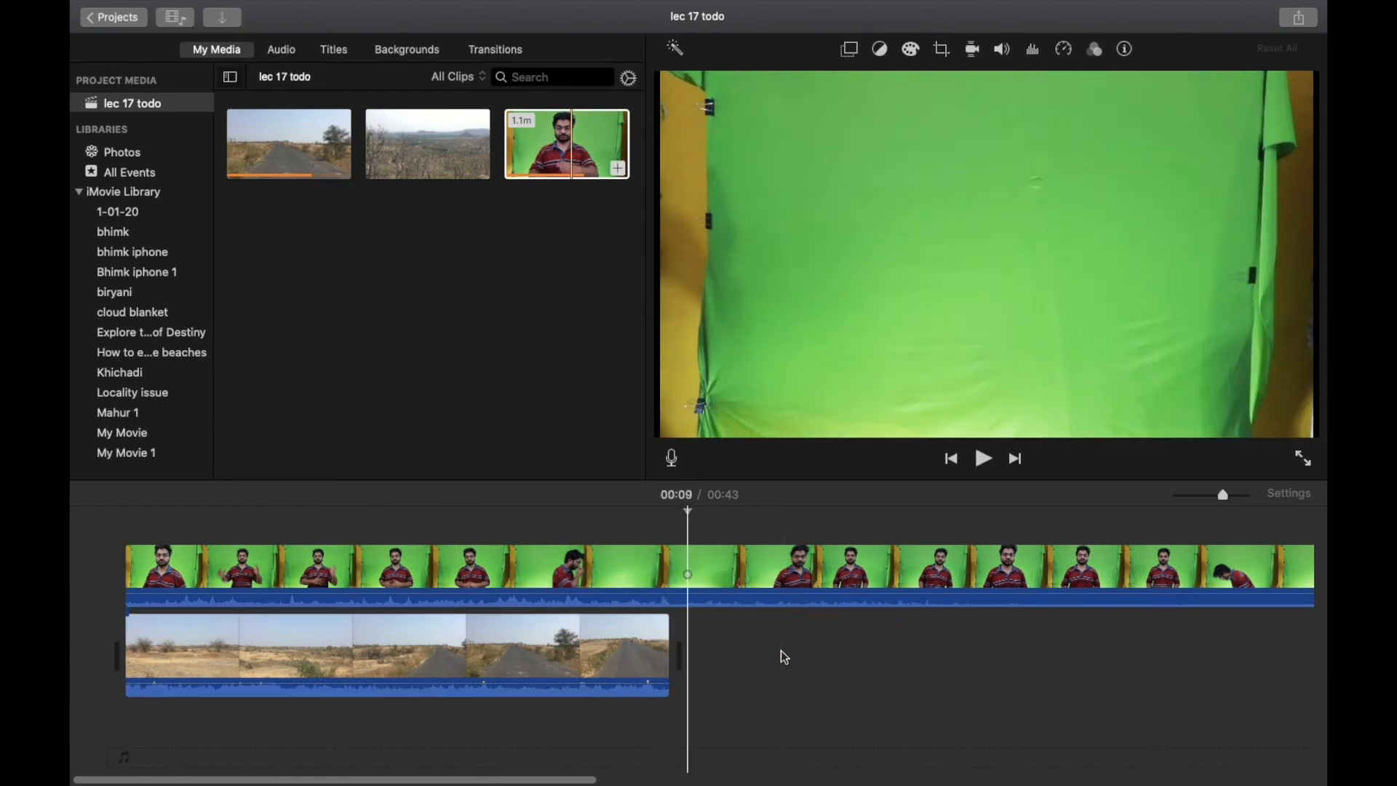
# Split the green-screen clip at the road clip's end and delete the part after the split.
pyautogui.click(675, 579)
pyautogui.press('super+b')
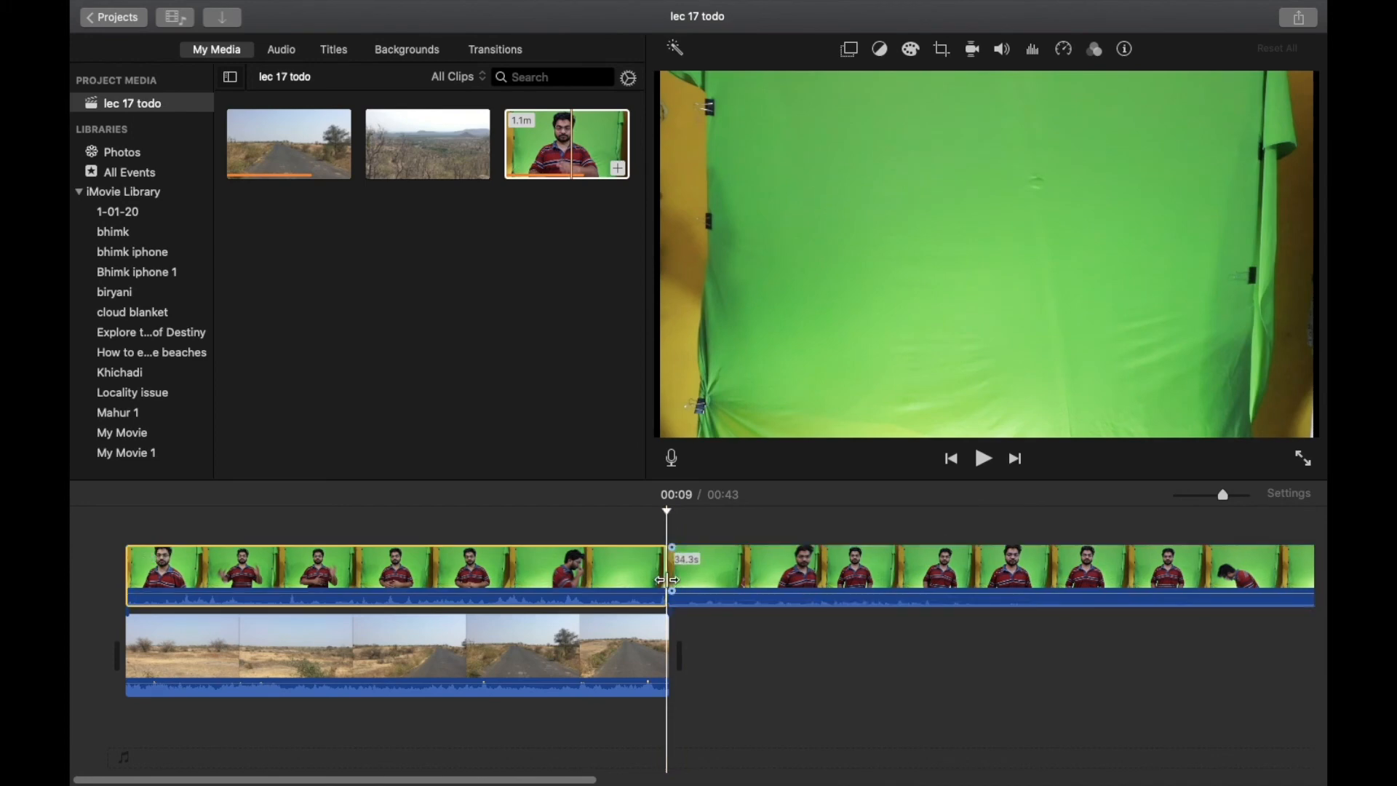
pyautogui.press('Delete')
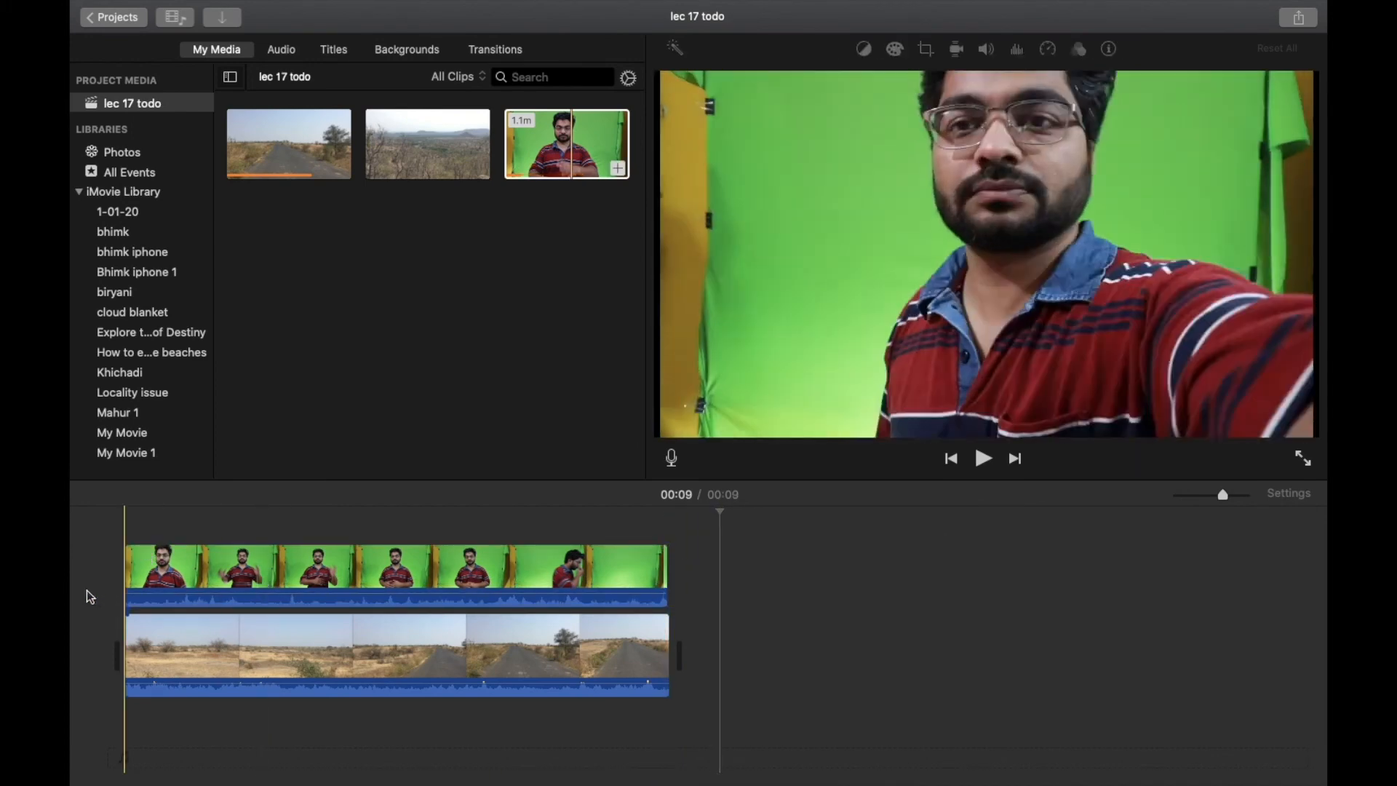
# Split both stacked clips at about 0:05 and delete the green-screen and road parts after the split.
pyautogui.click(475, 583)
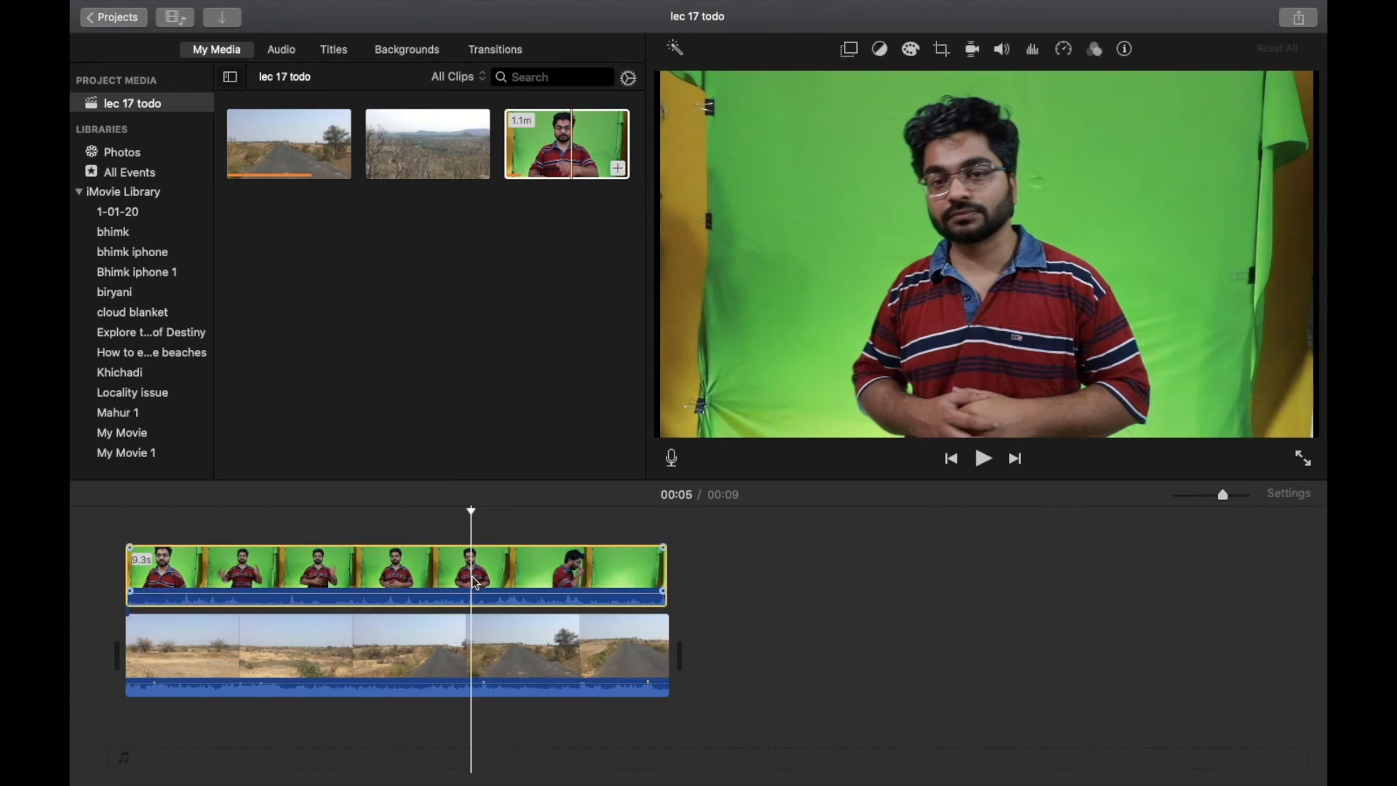
pyautogui.press('super+a')
pyautogui.press('super+b')
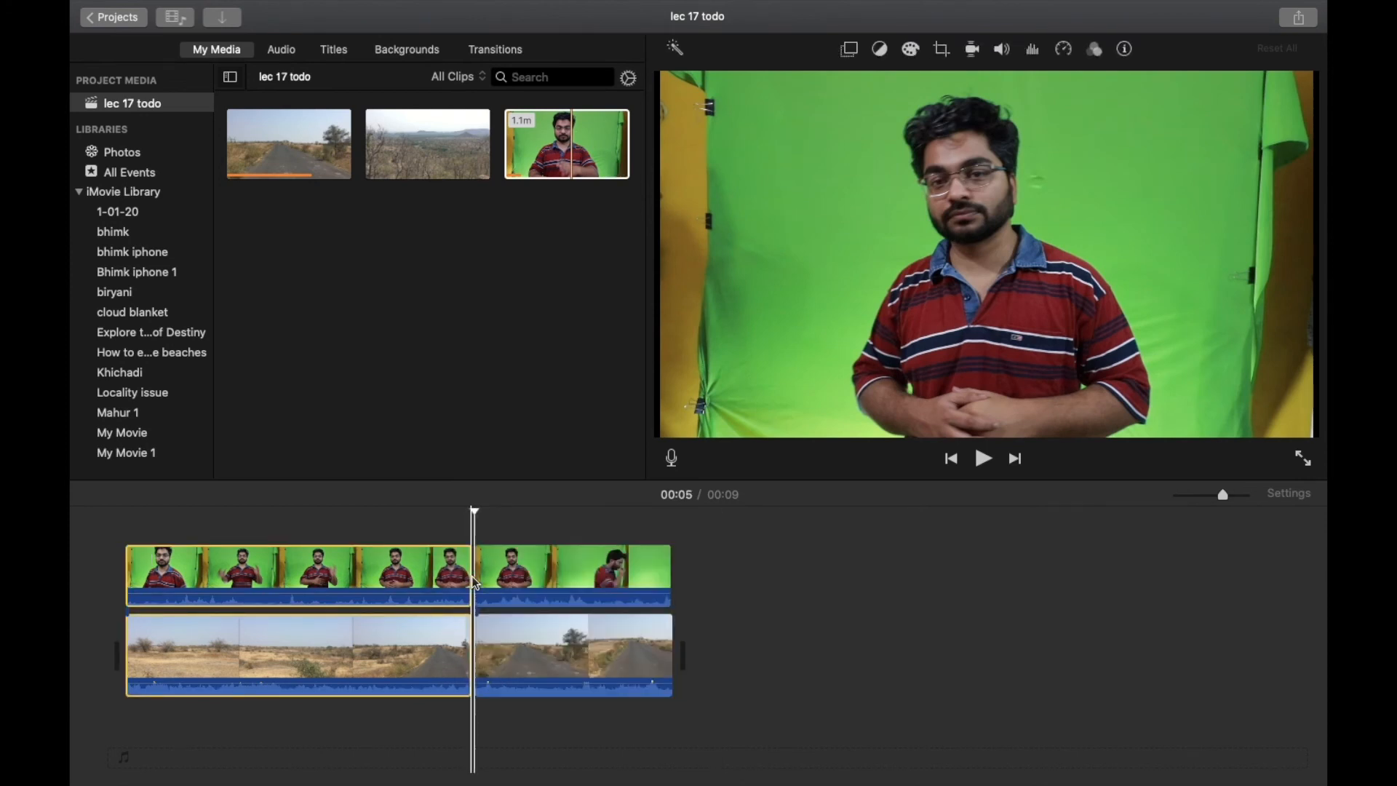
pyautogui.click(663, 578)
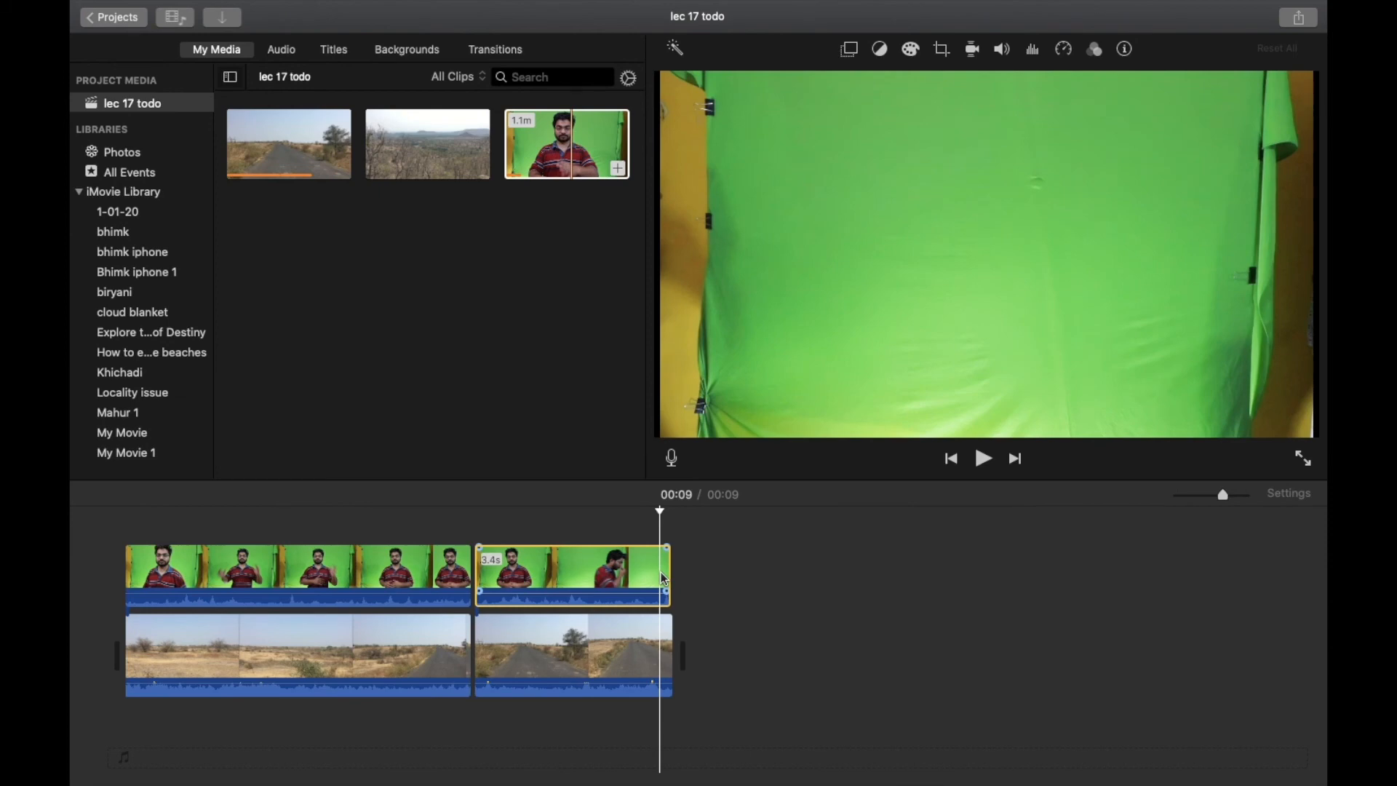
pyautogui.press('Delete')
pyautogui.click(632, 658)
pyautogui.press('Delete')
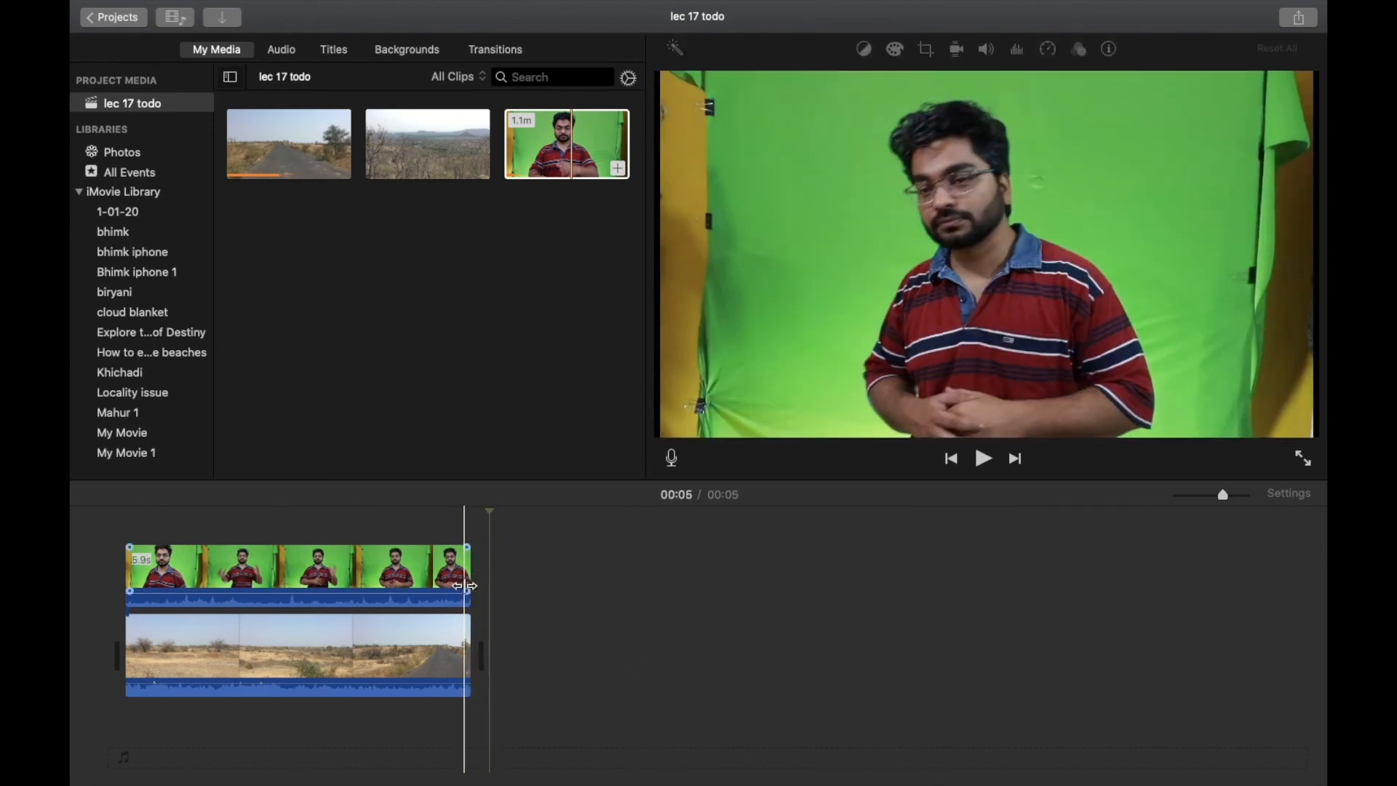
# Examine the overlay modes offered in the video overlay settings of the green-screen clip.
pyautogui.click(104, 561)
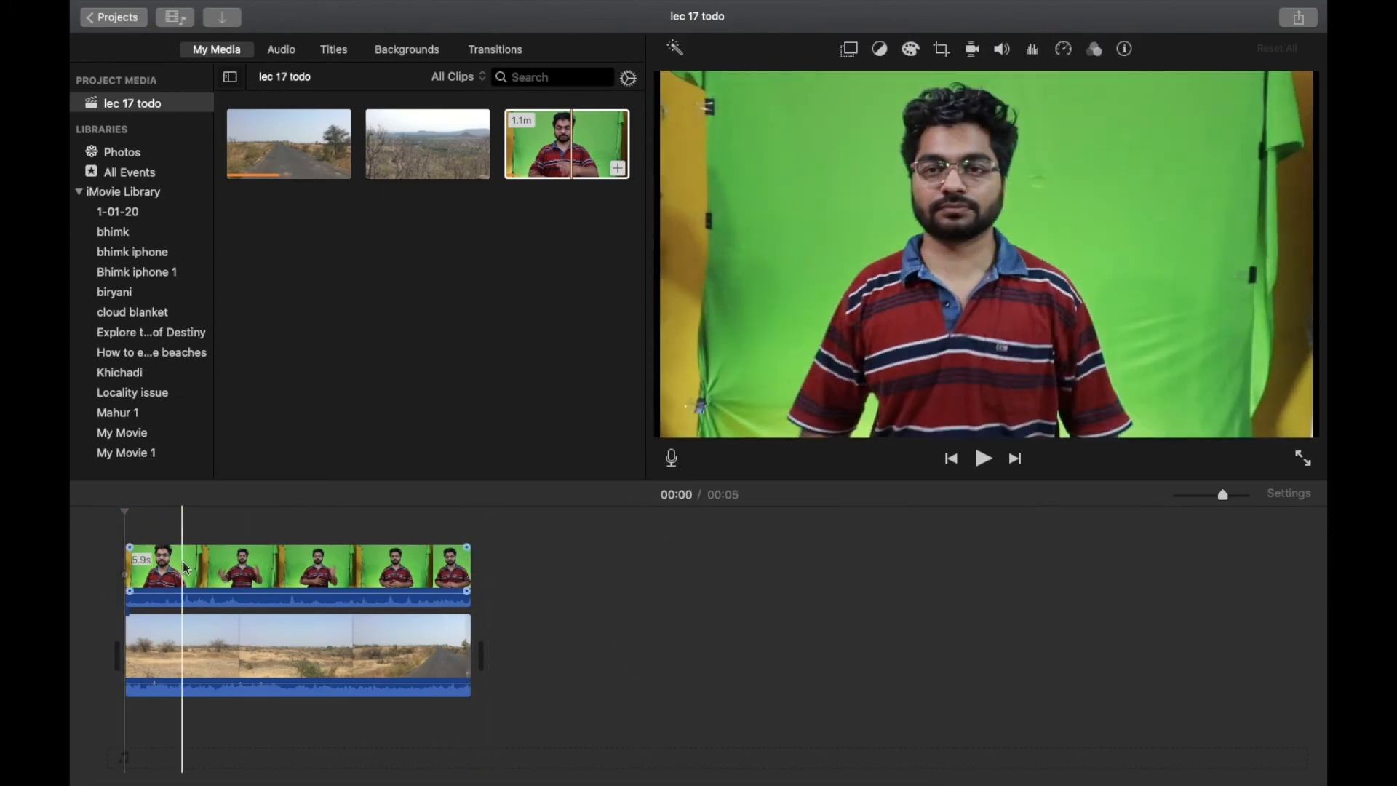
pyautogui.click(183, 564)
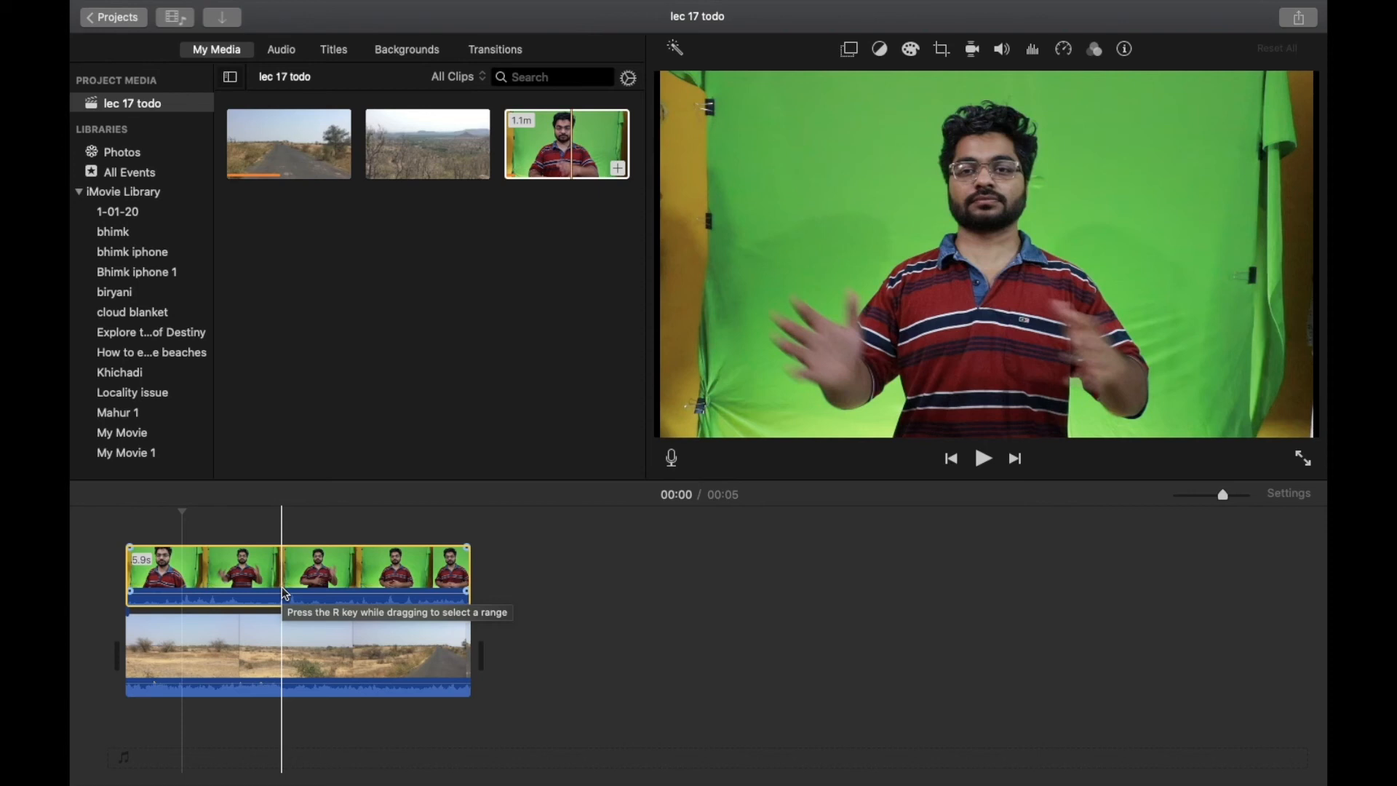
pyautogui.click(575, 565)
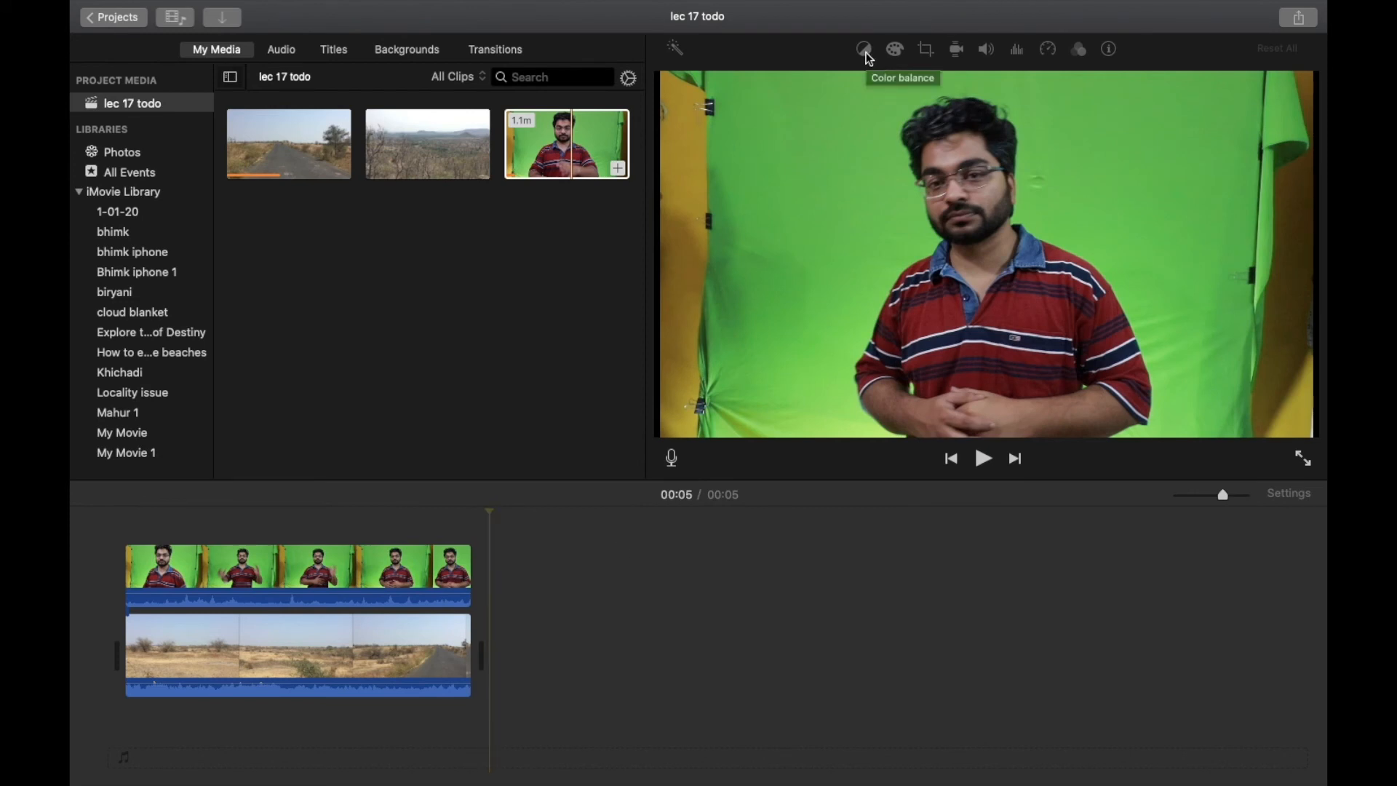
pyautogui.click(405, 574)
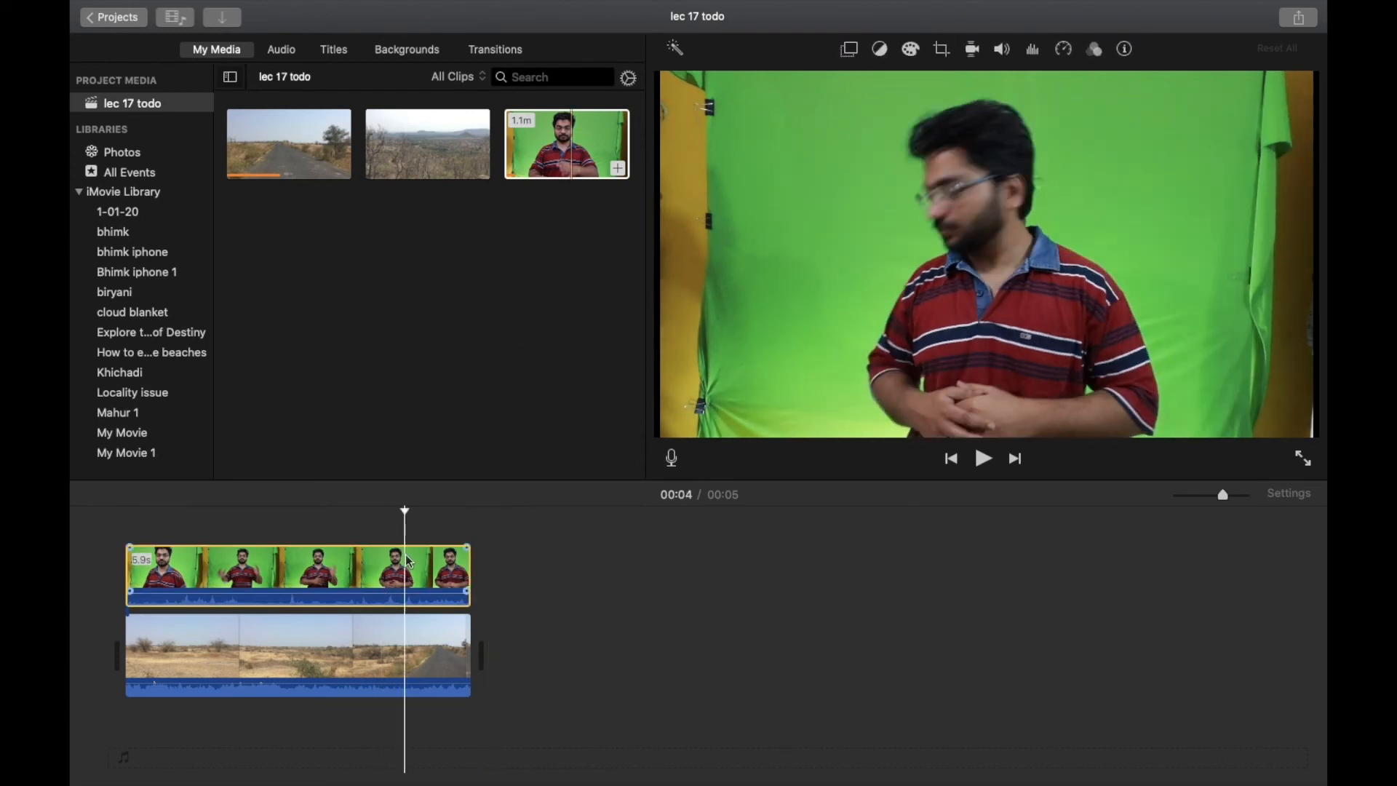
pyautogui.click(849, 50)
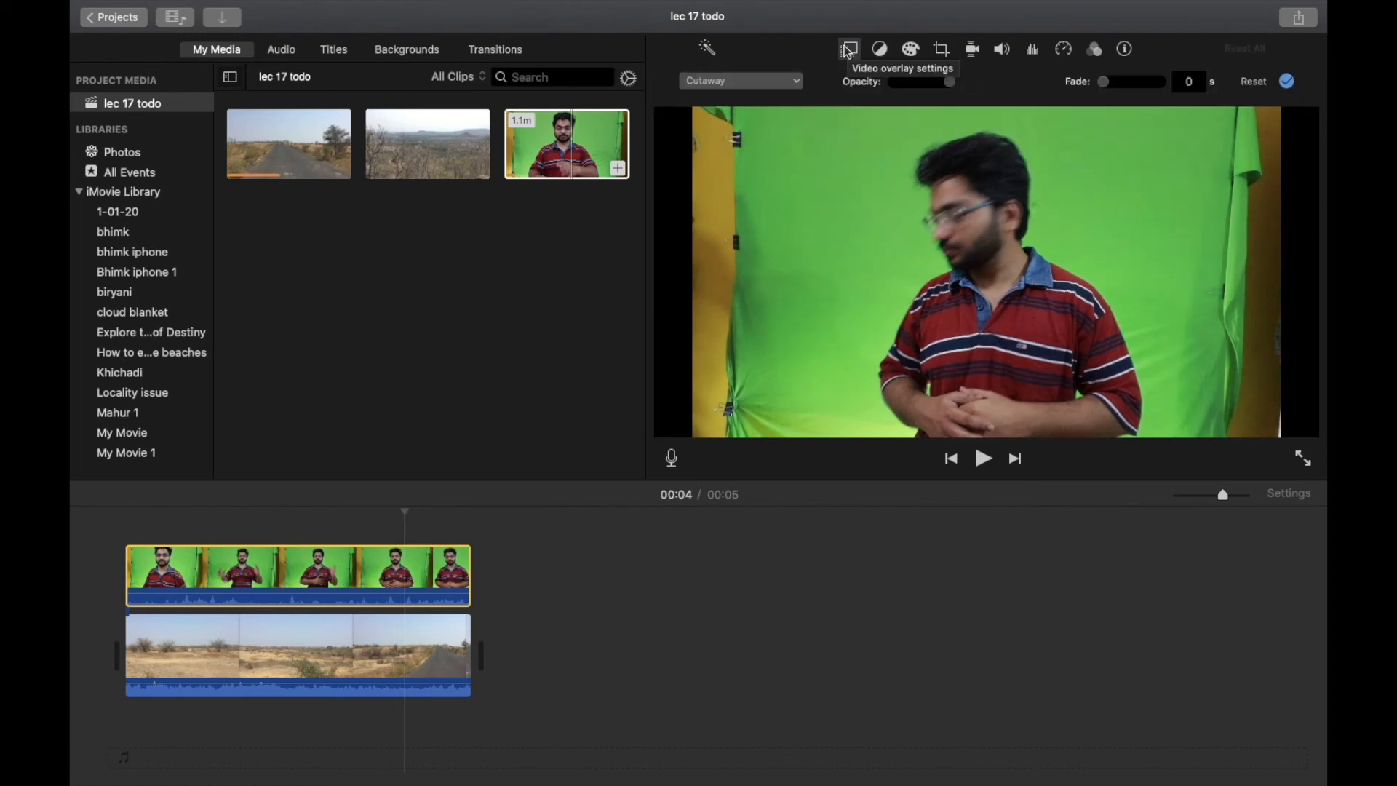
pyautogui.click(787, 81)
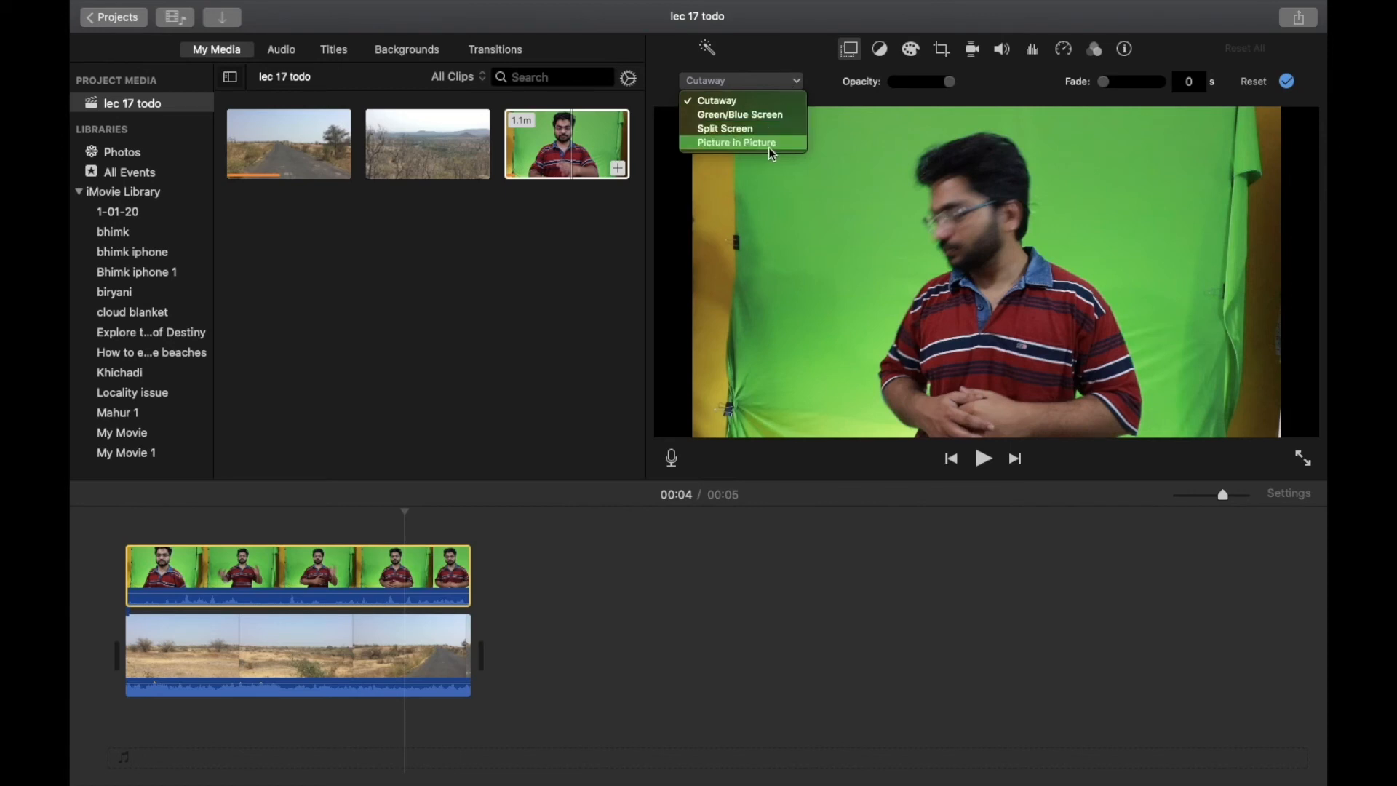
pyautogui.click(684, 621)
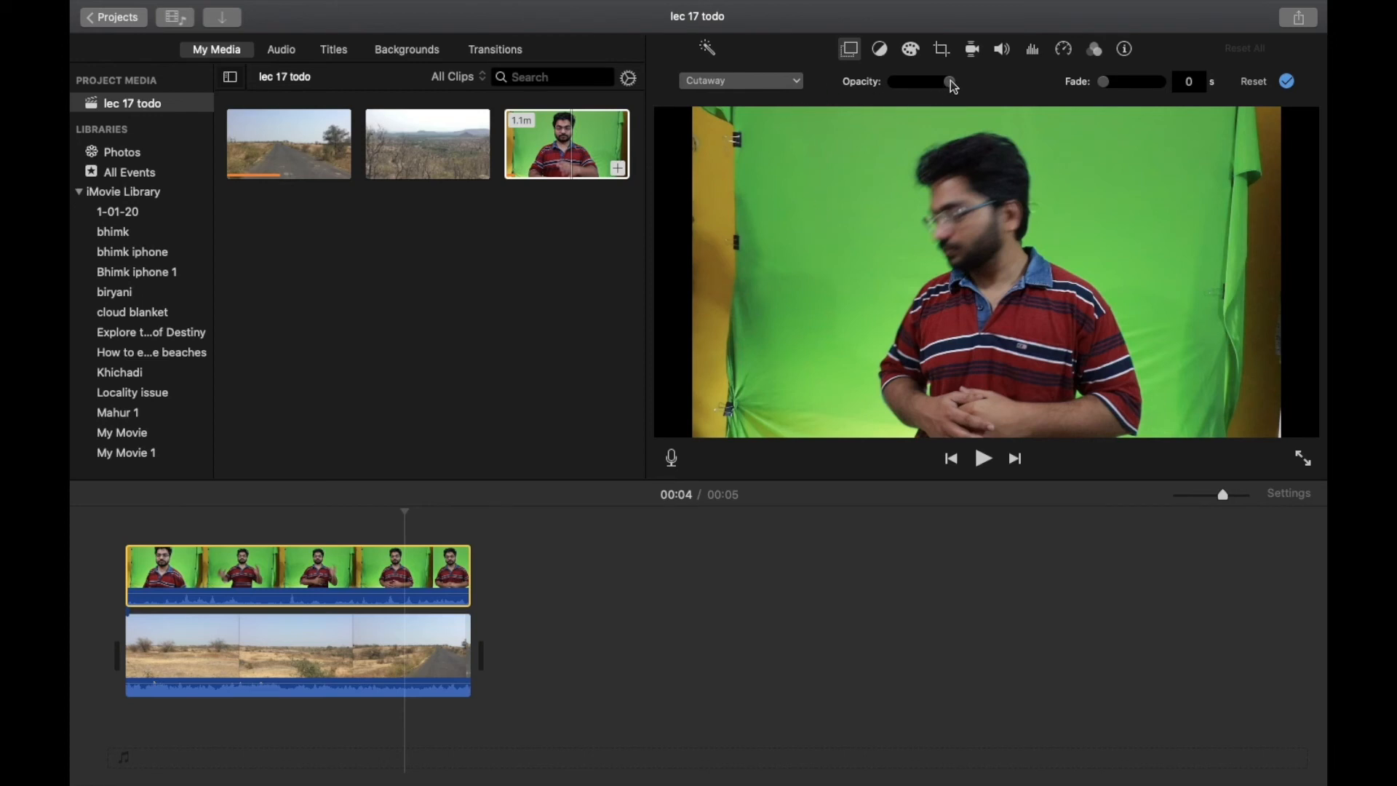
# Try adjusting the opacity and fade of the green-screen clip's Cutaway overlay.
pyautogui.moveTo(950, 81); pyautogui.dragTo(996, 94)
pyautogui.moveTo(1110, 85); pyautogui.dragTo(1083, 121)
pyautogui.moveTo(1106, 87)
pyautogui.mouseDown()
pyautogui.moveTo(1154, 91)
pyautogui.moveTo(1094, 97)
pyautogui.mouseUp()
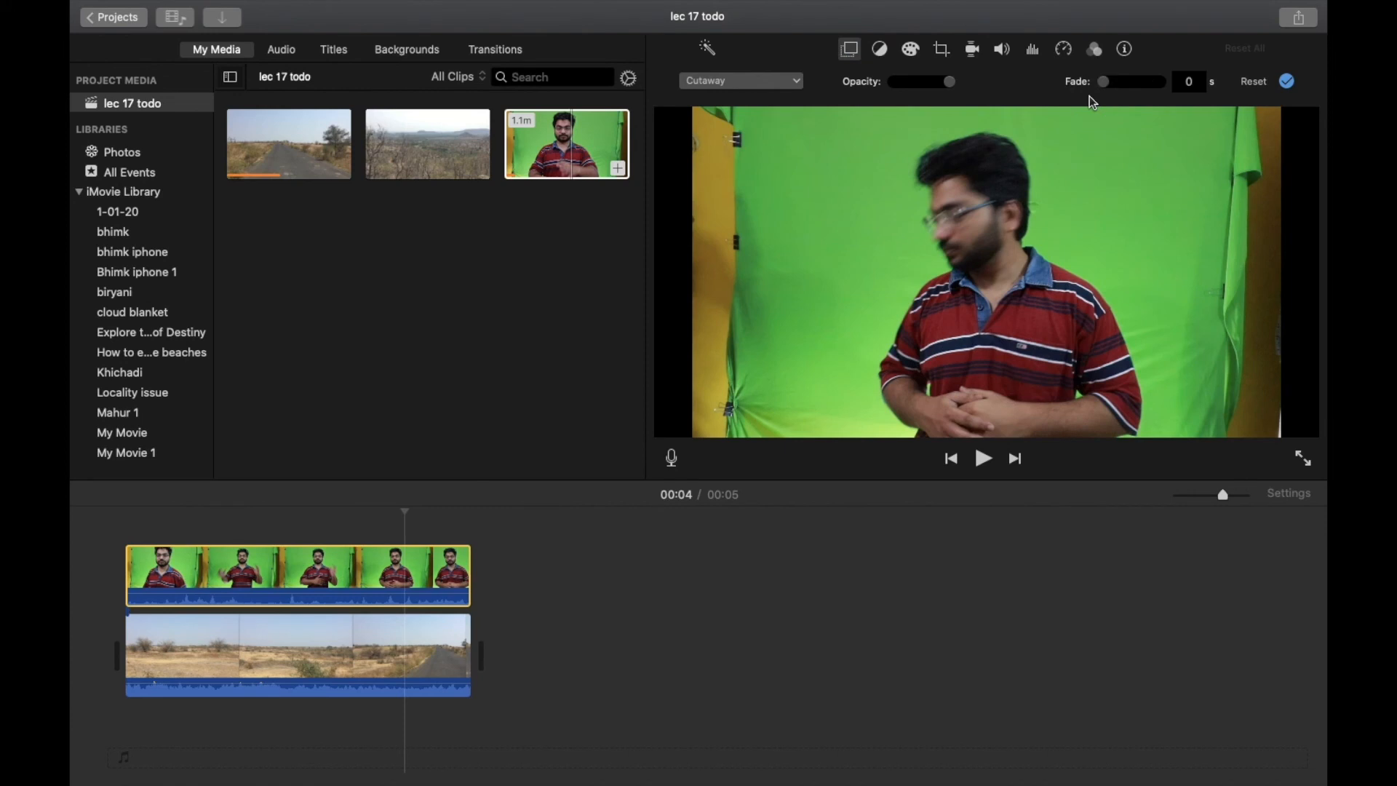
pyautogui.click(1287, 82)
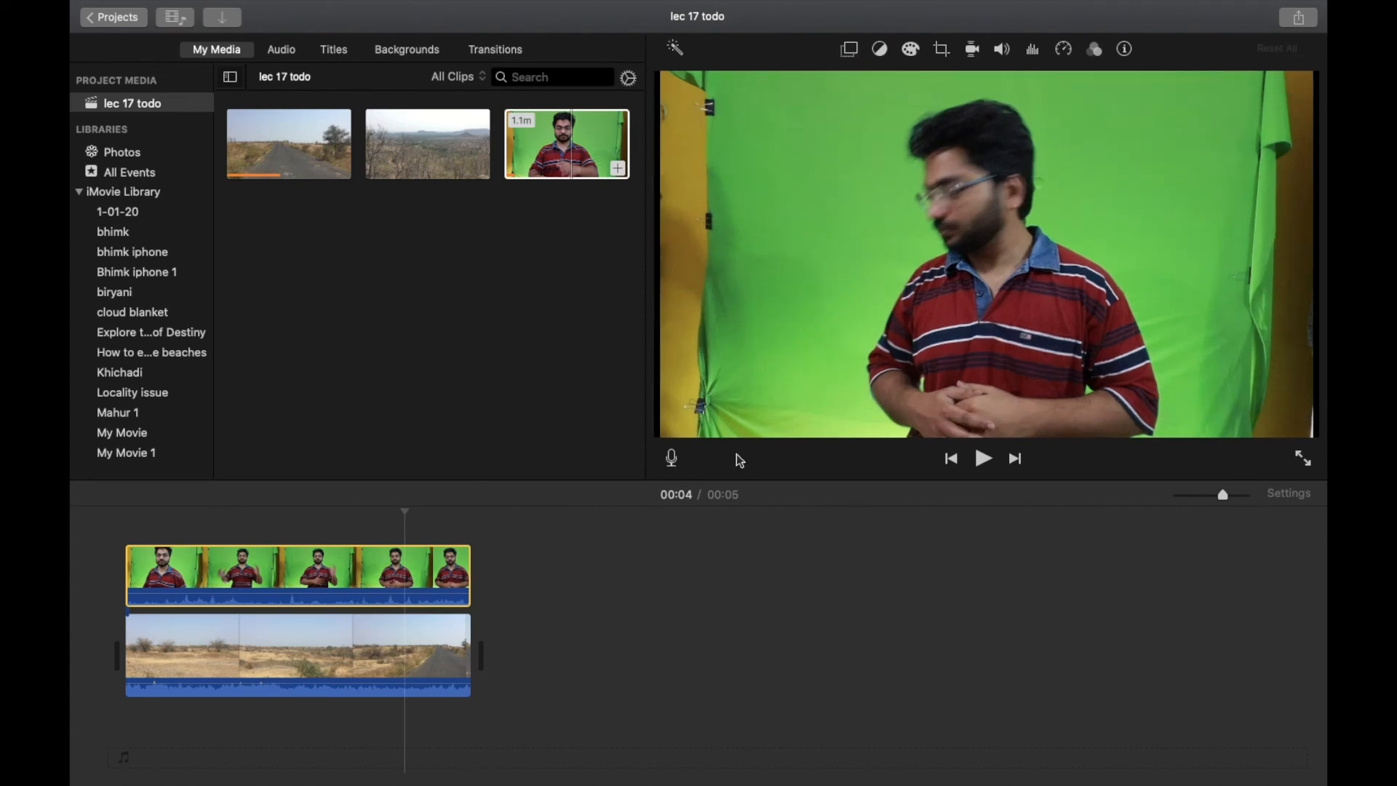
# Set the green-screen clip's overlay mode to Green/Blue Screen.
pyautogui.click(317, 579)
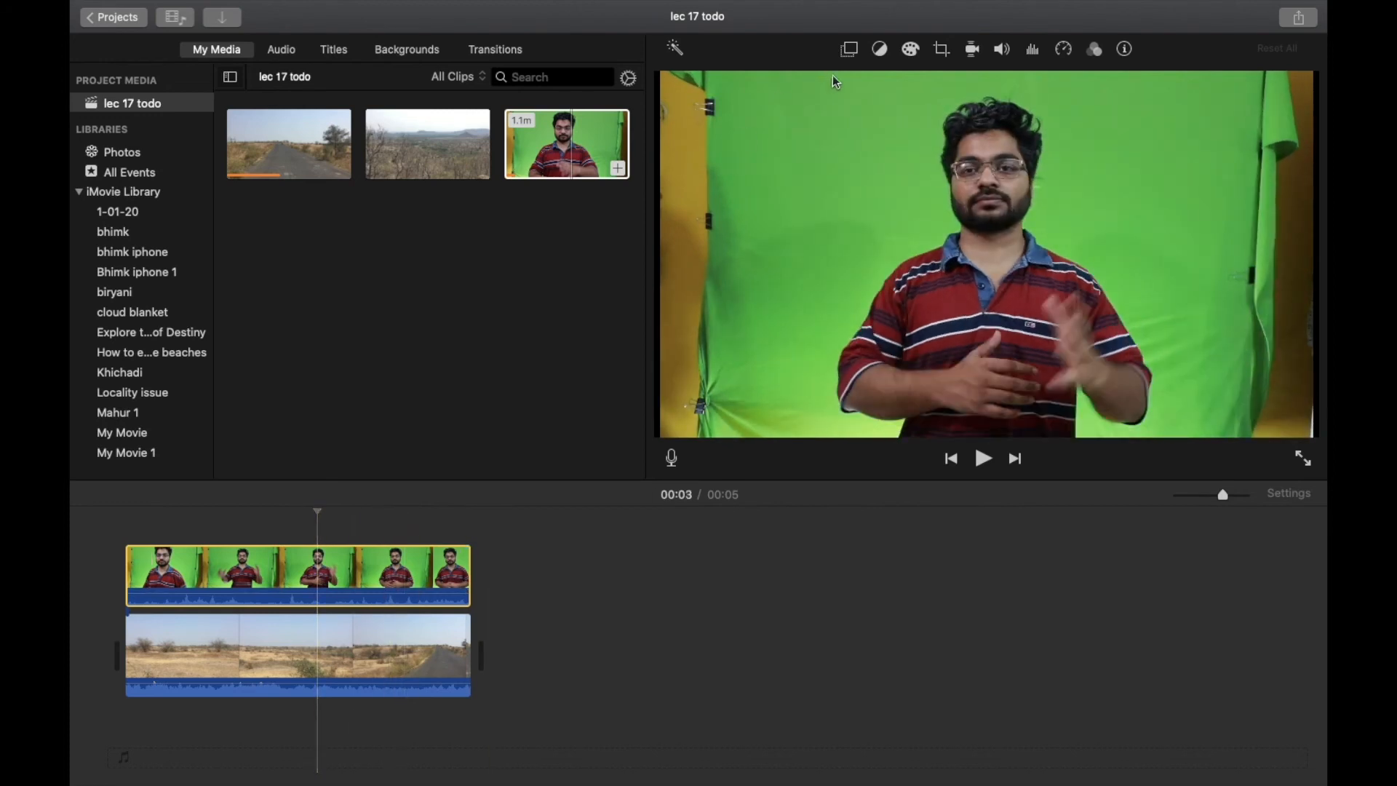
pyautogui.click(852, 49)
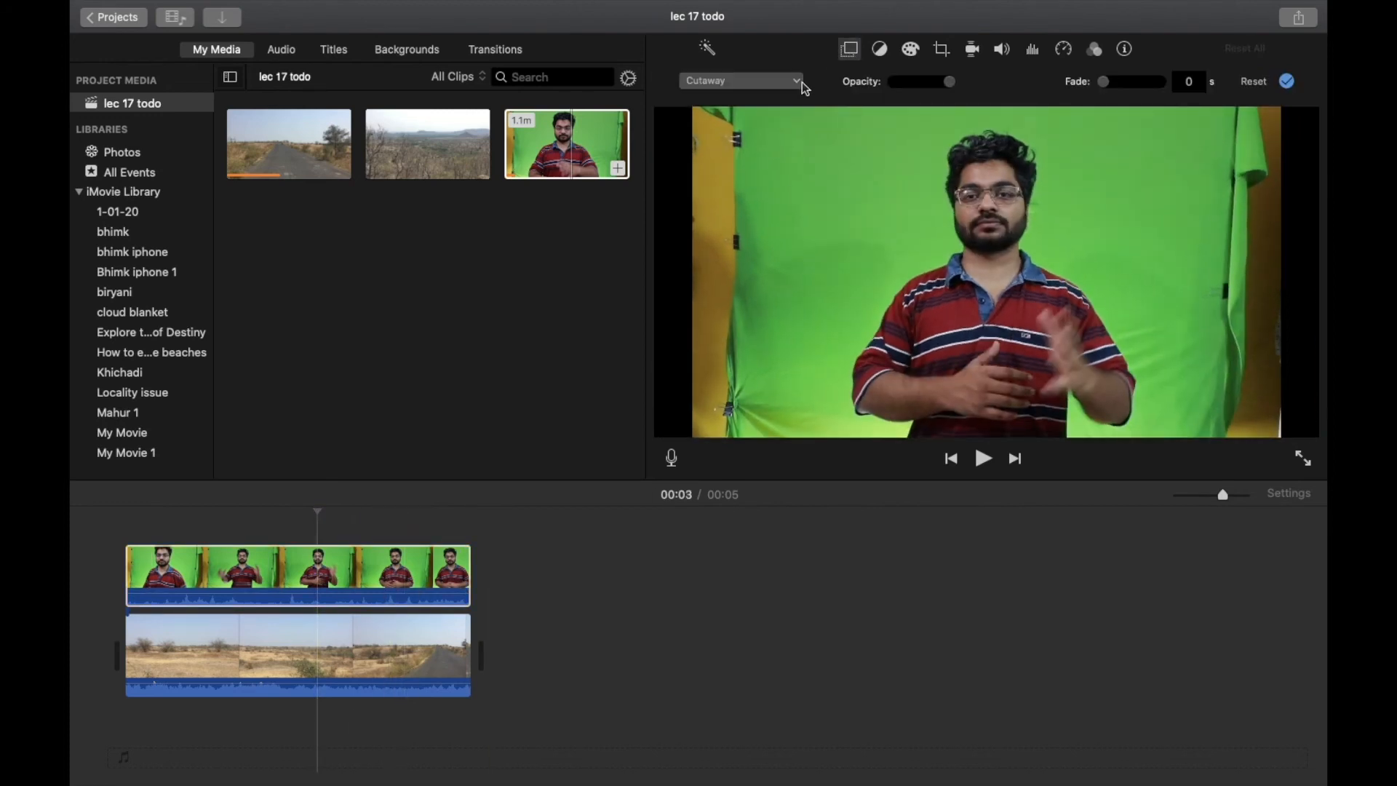
pyautogui.click(797, 85)
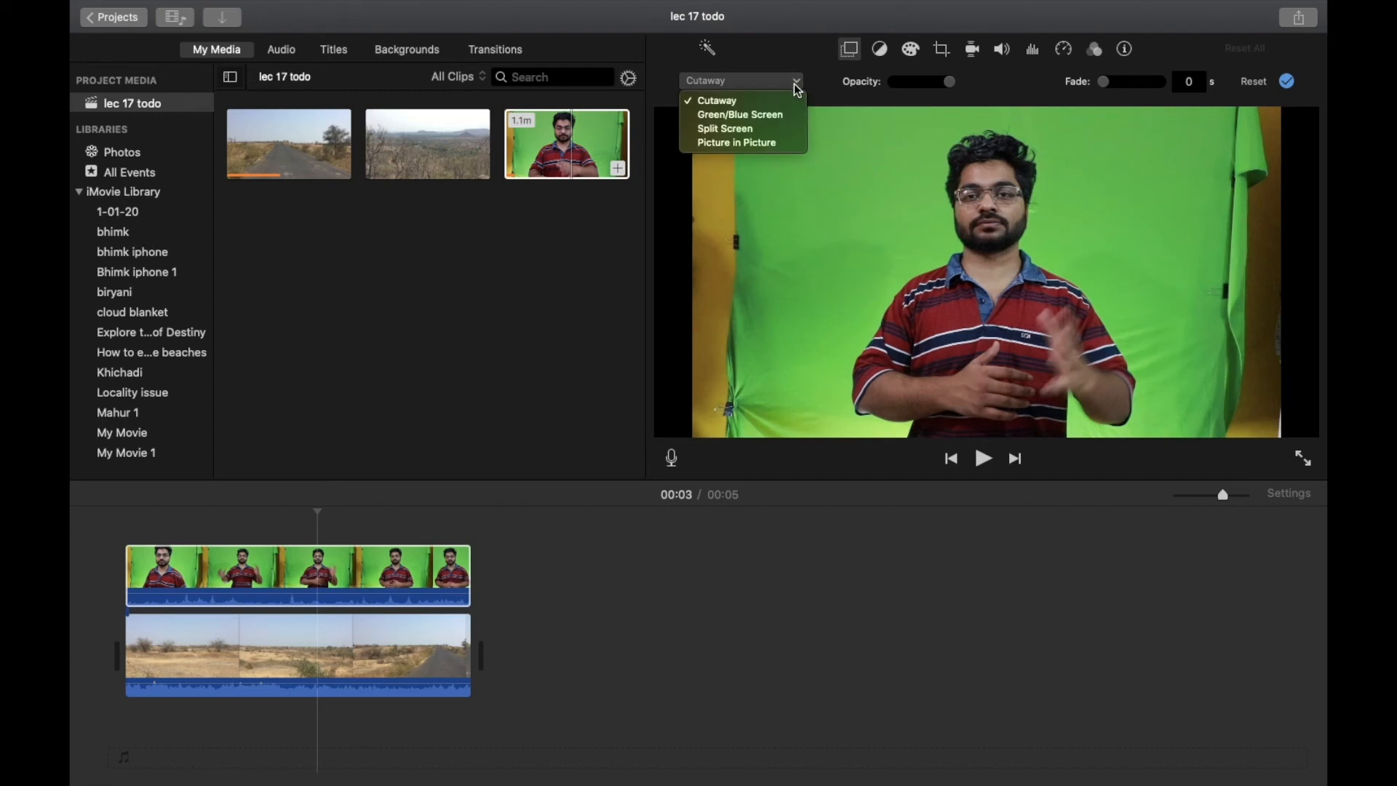
pyautogui.click(772, 116)
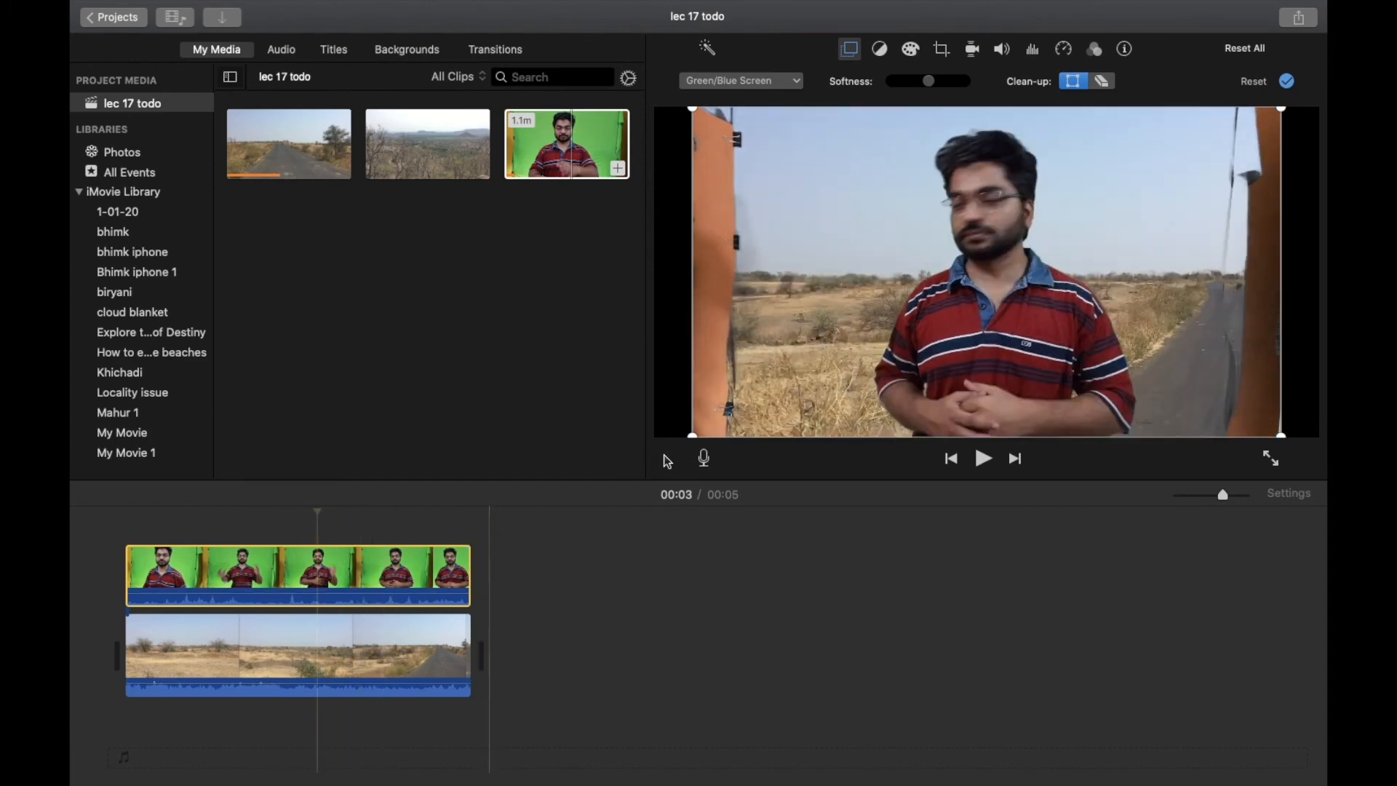
# Crop the keyed clip by moving all four clean-up corners inward, cutting off the orange edges on both sides of the presenter.
pyautogui.click(335, 674)
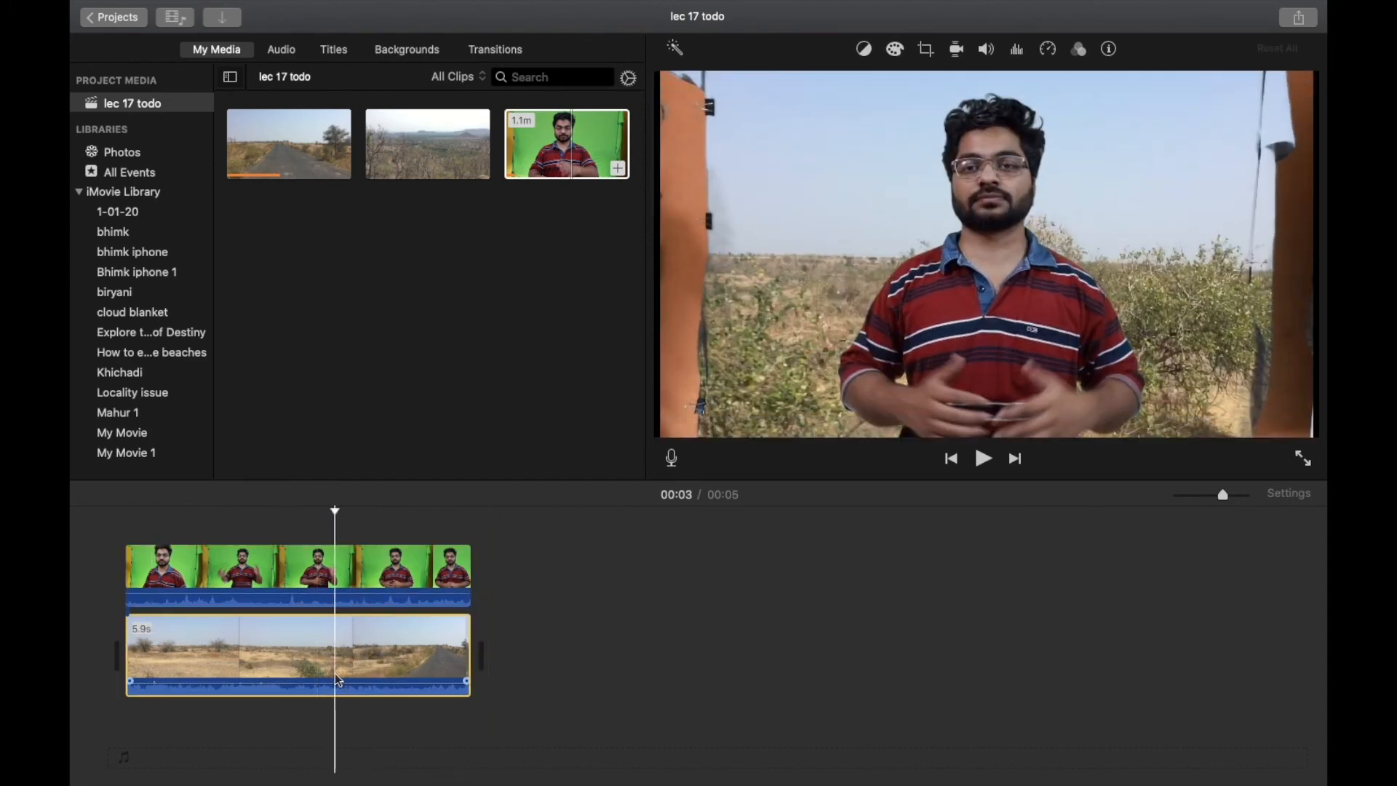
pyautogui.click(378, 582)
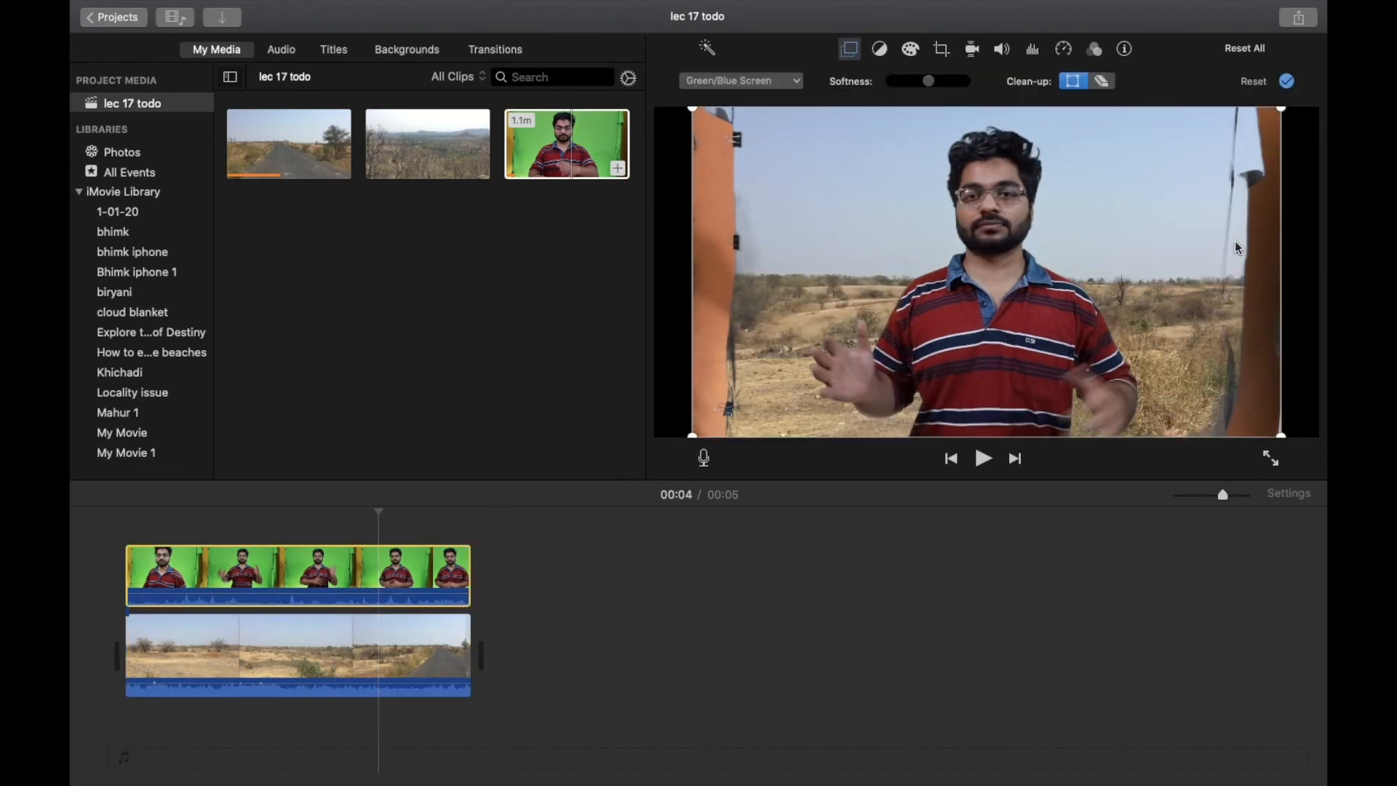
pyautogui.click(693, 437)
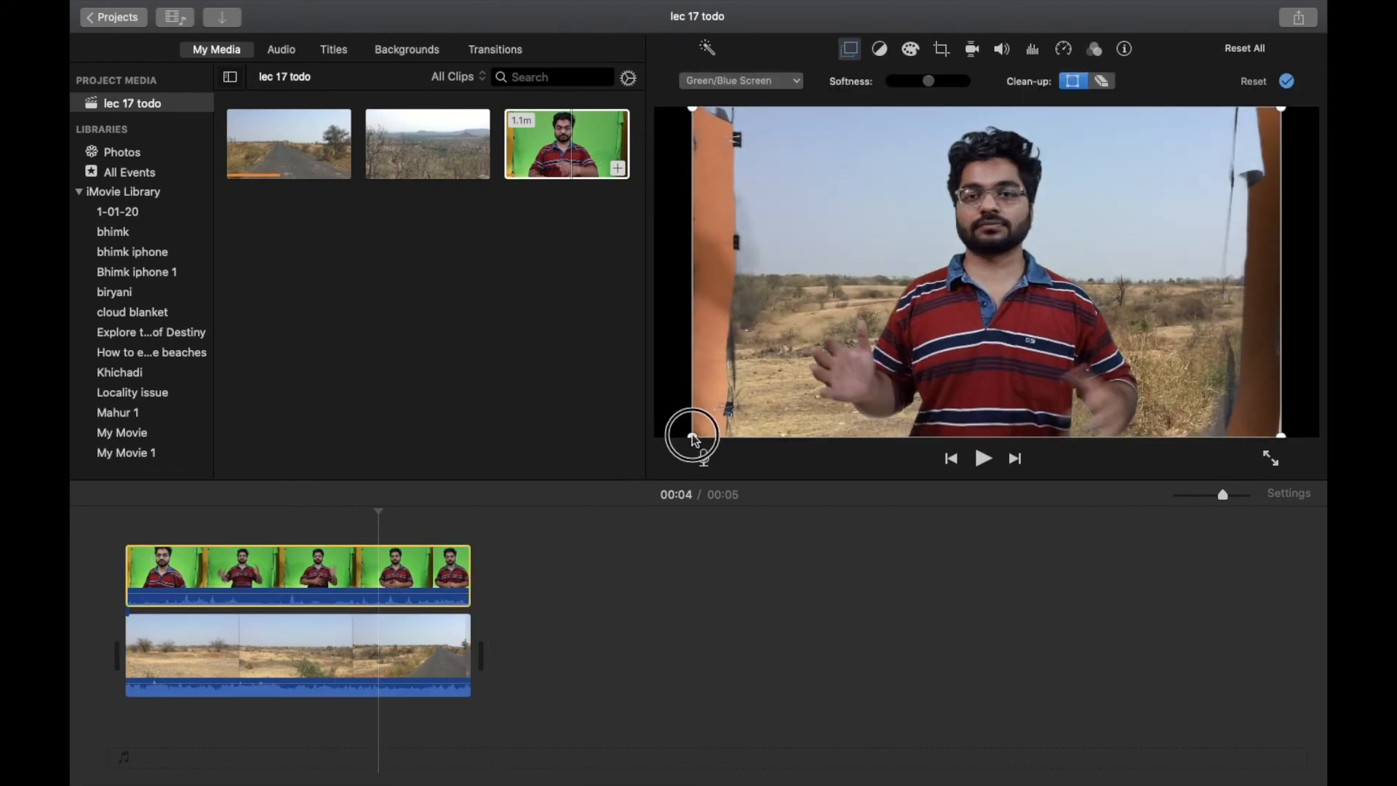
pyautogui.moveTo(694, 438); pyautogui.dragTo(778, 436)
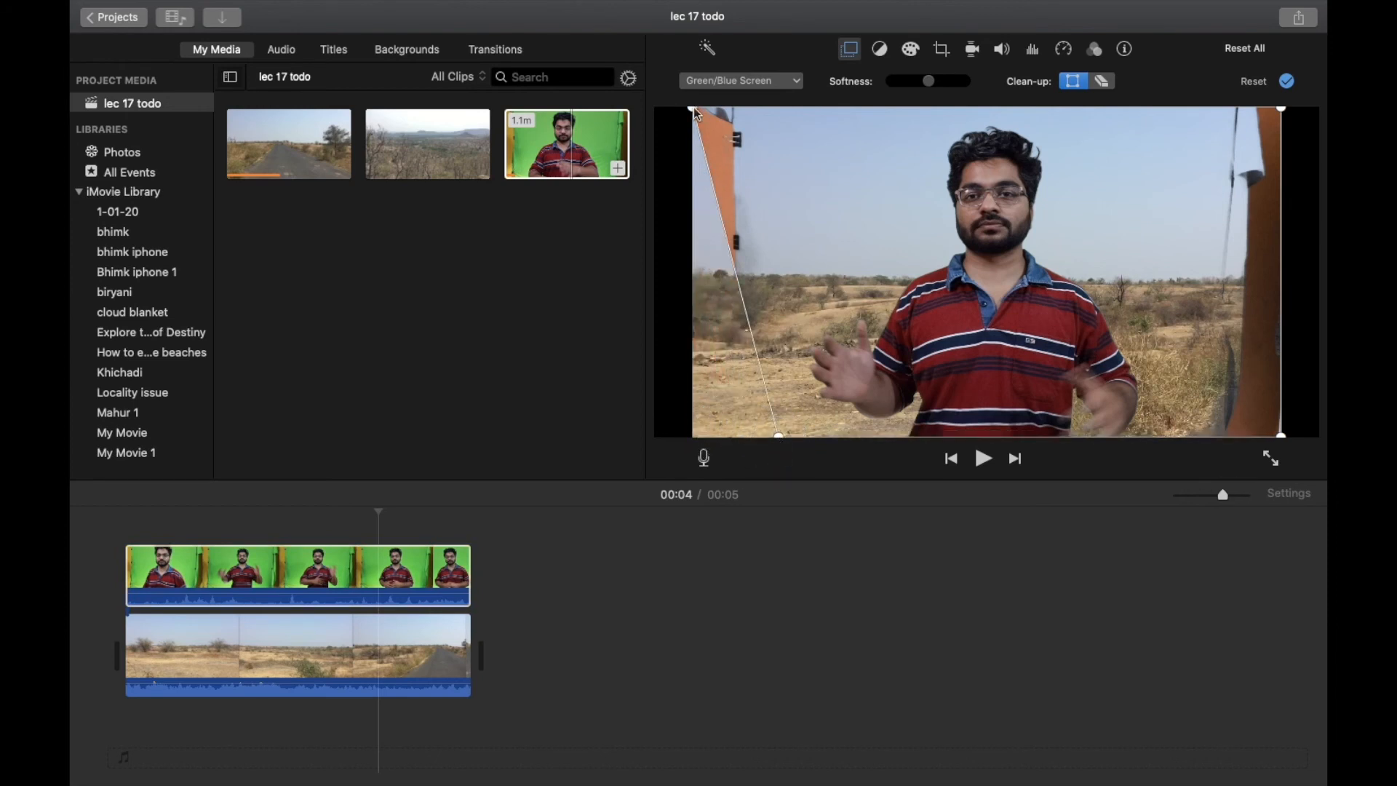
pyautogui.moveTo(695, 110); pyautogui.dragTo(800, 95)
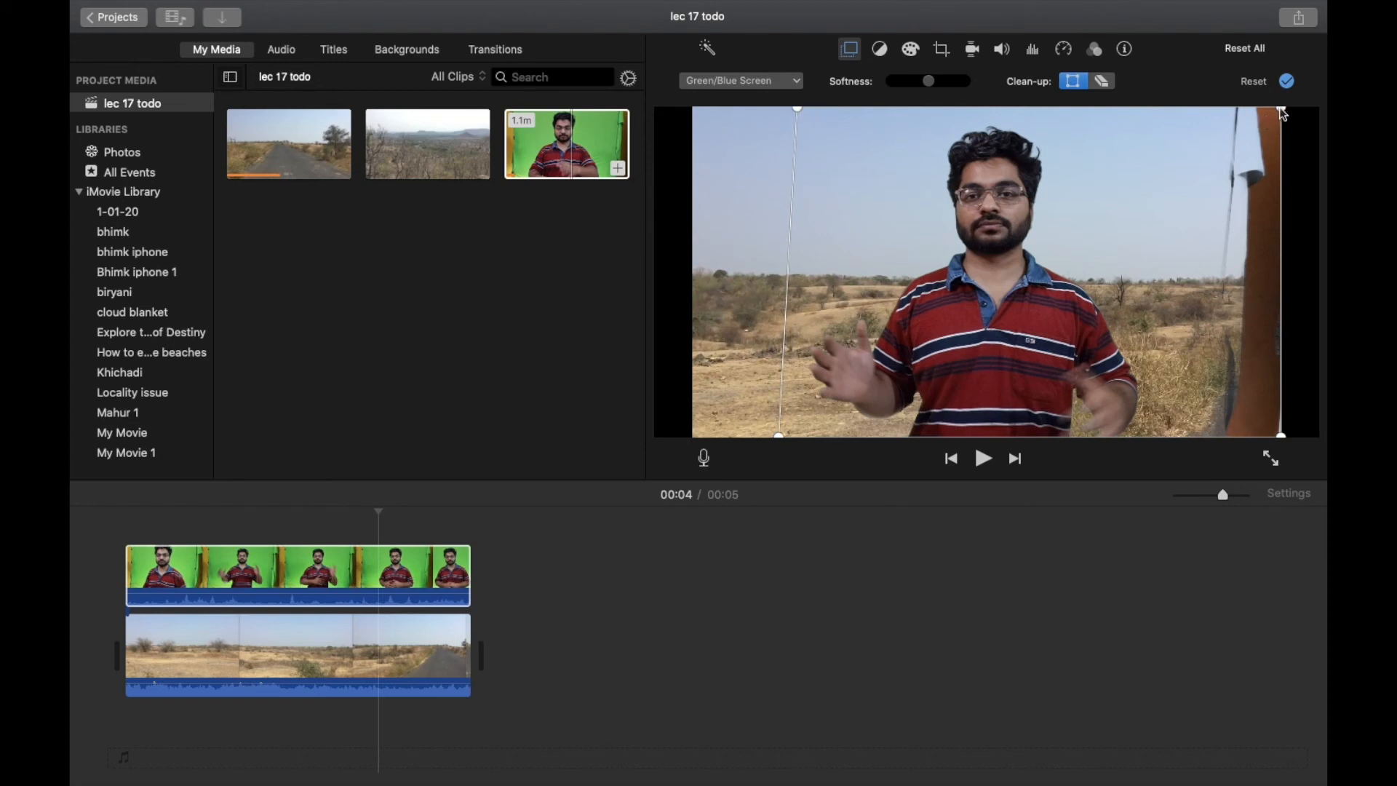
pyautogui.moveTo(1282, 111); pyautogui.dragTo(1200, 107)
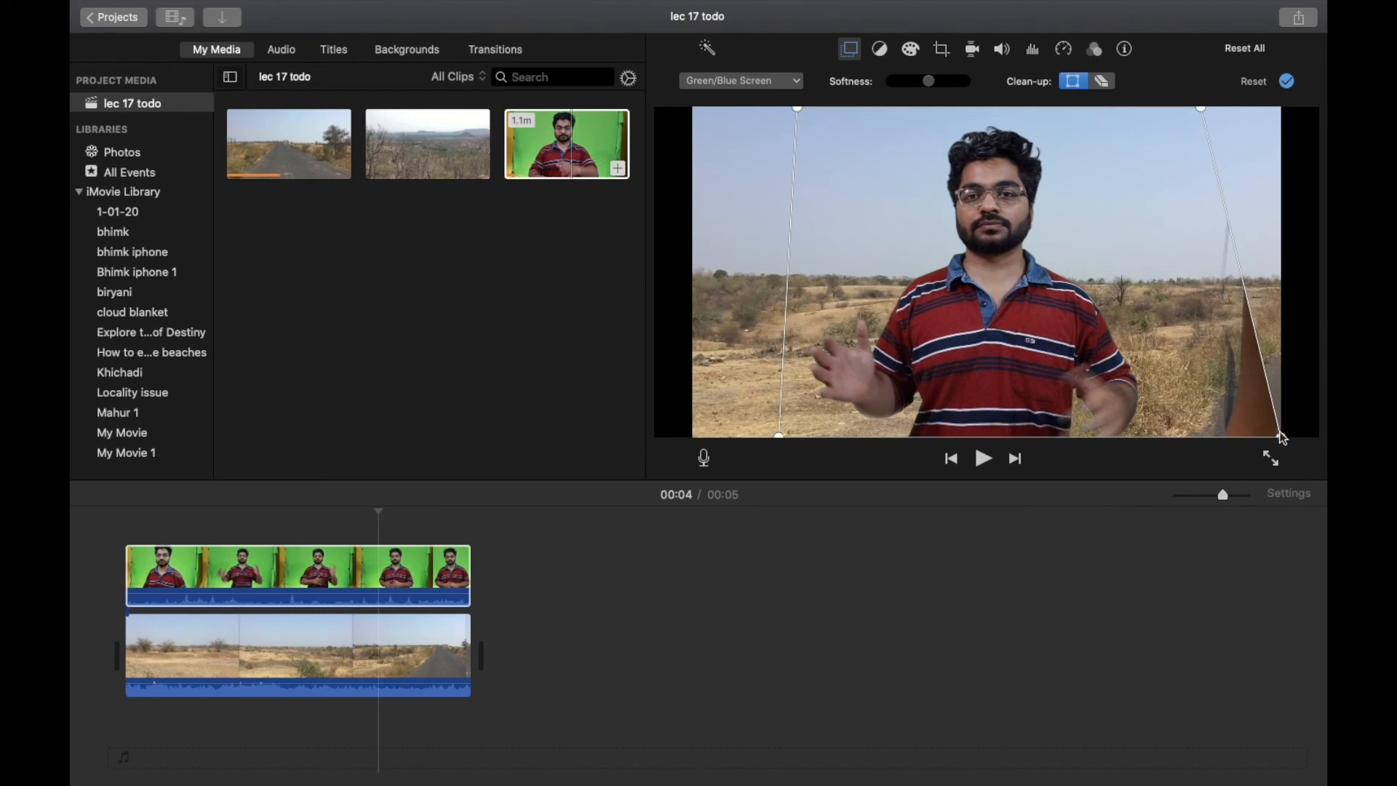
pyautogui.moveTo(1282, 437); pyautogui.dragTo(1176, 465)
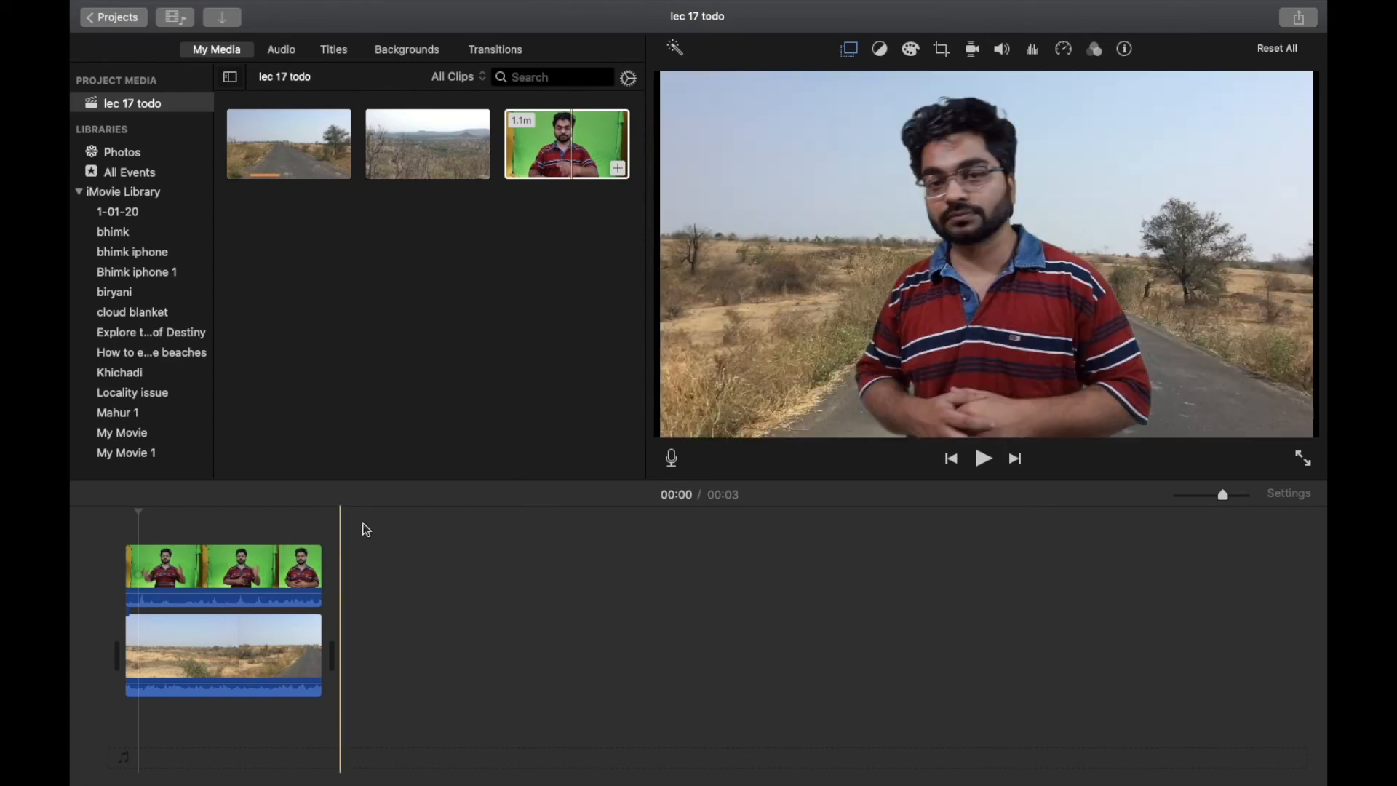
# Preview the original green-screen clip from the project media.
pyautogui.click(248, 575)
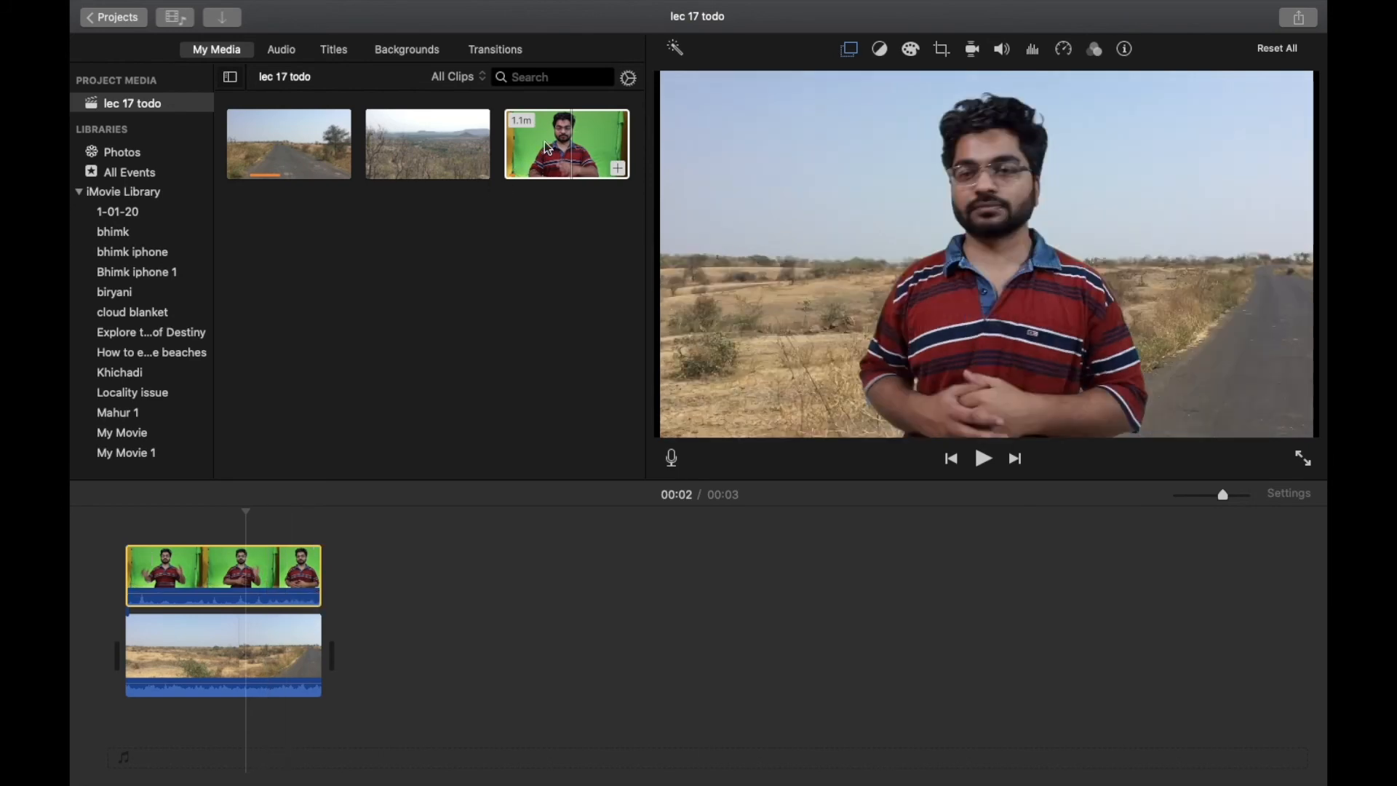
pyautogui.click(546, 144)
pyautogui.press('space')
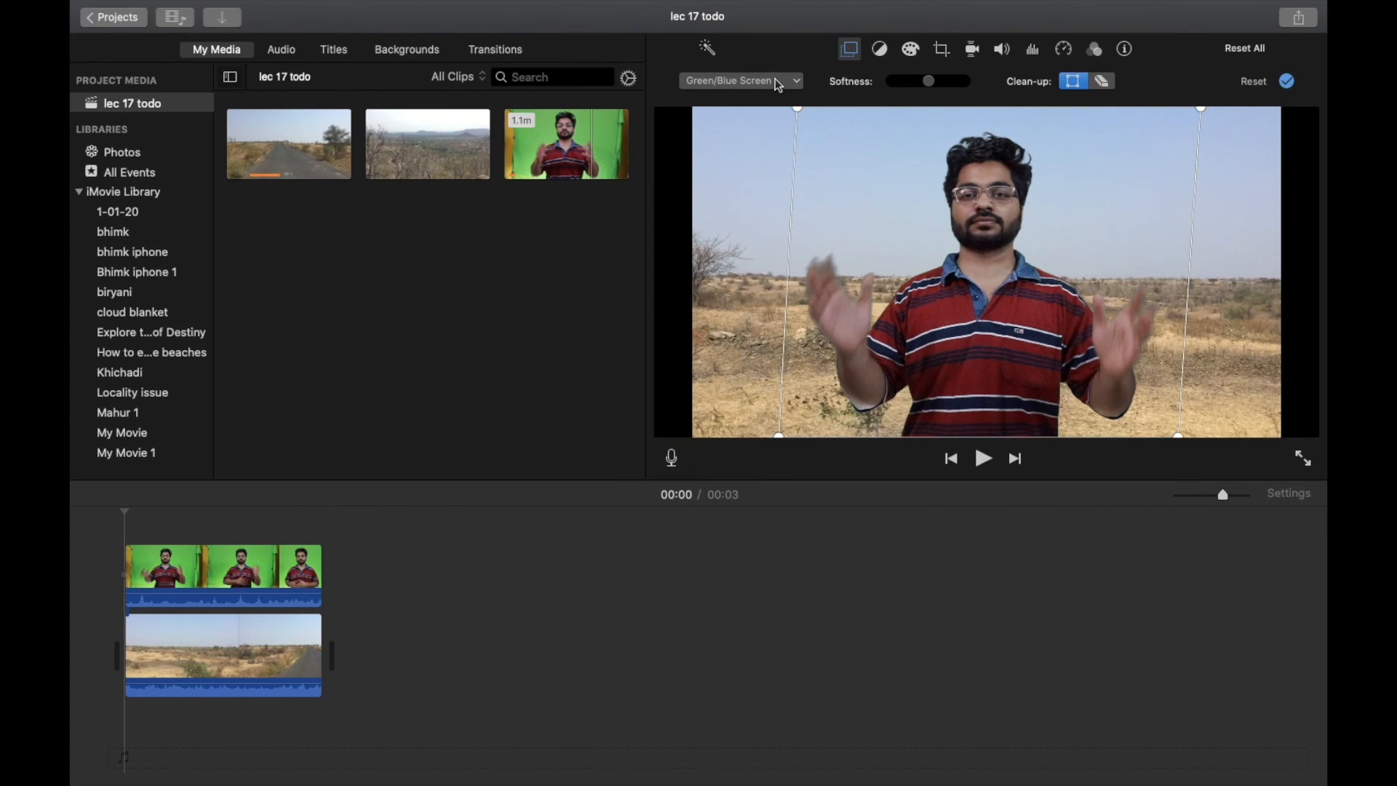
# Switch the green-screen clip's overlay to Split Screen and try the Top, Bottom and Right positions.
pyautogui.click(777, 81)
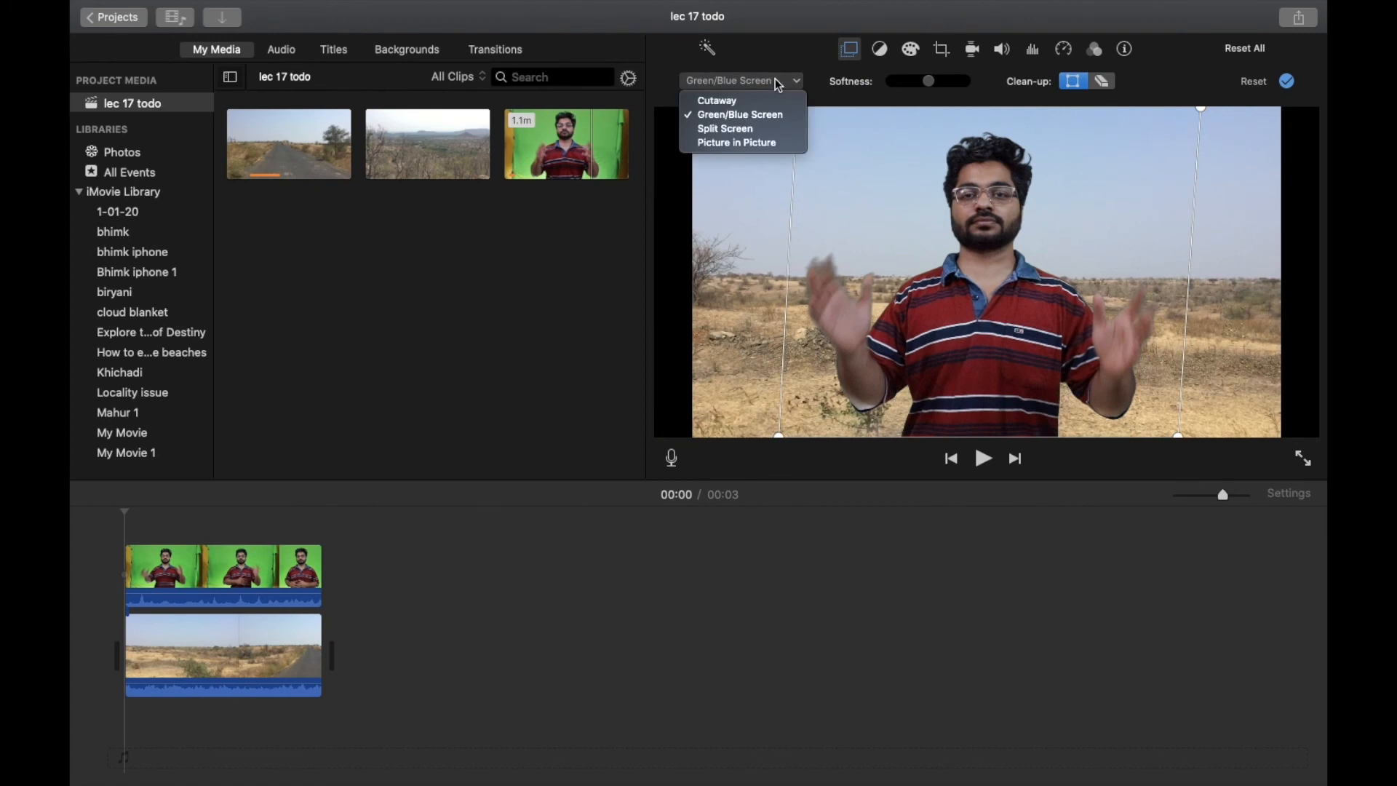
pyautogui.click(762, 127)
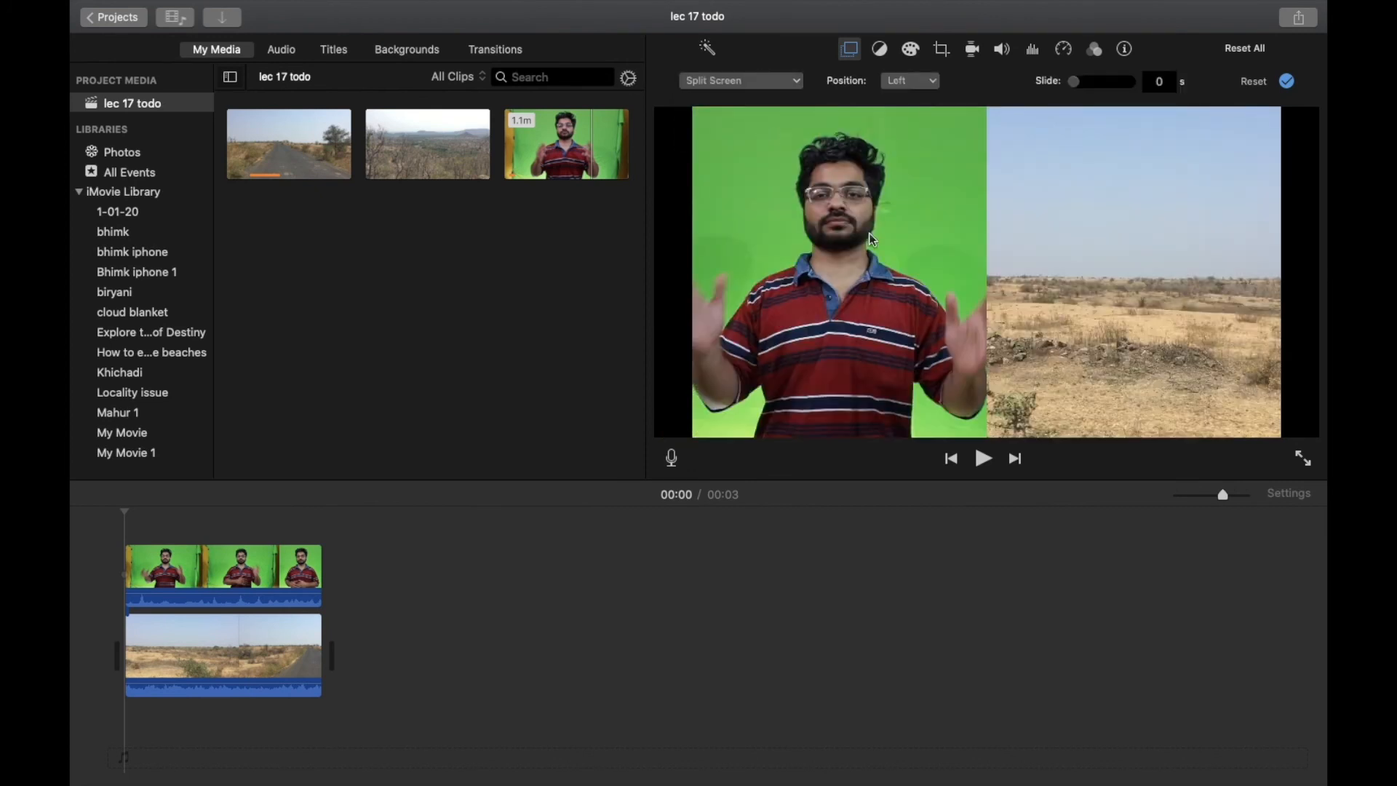
pyautogui.click(918, 82)
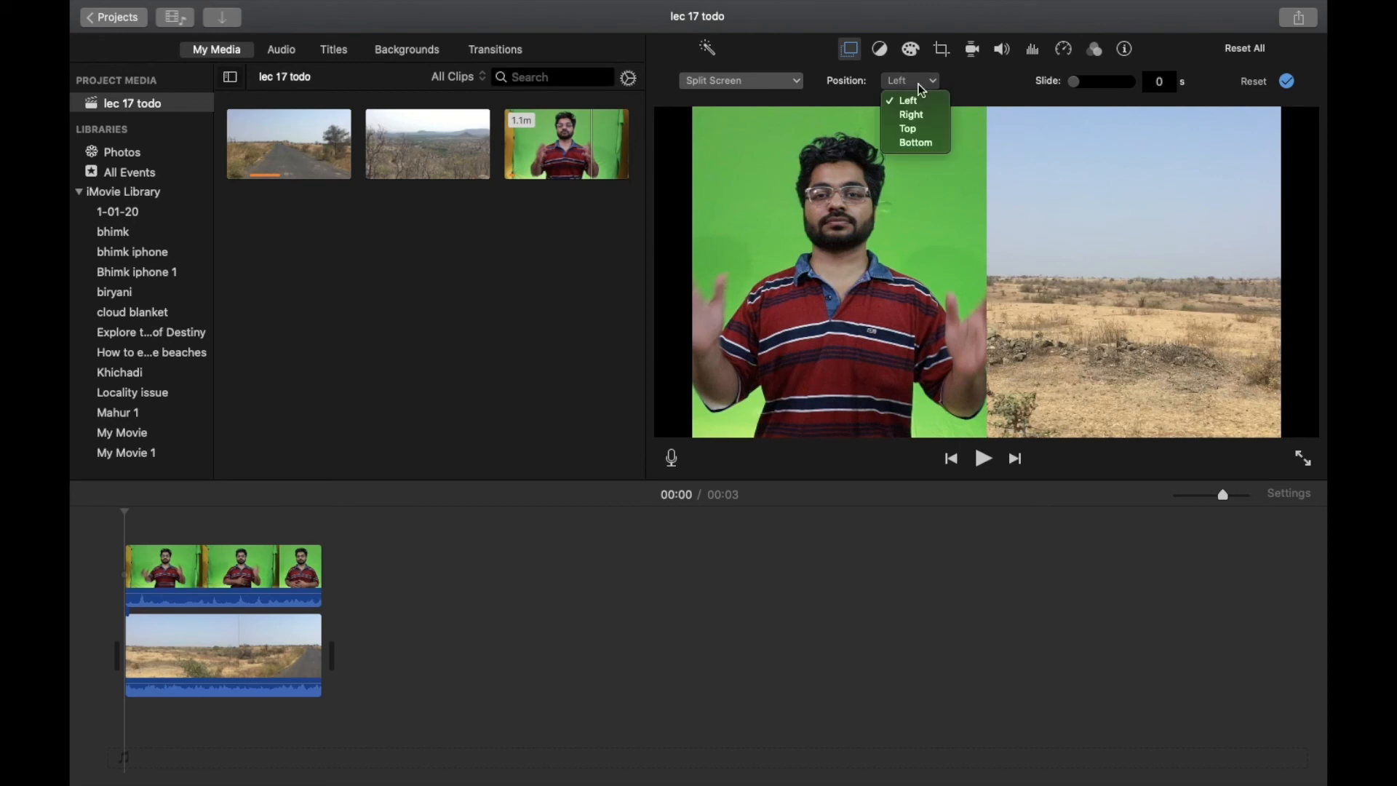
pyautogui.click(918, 130)
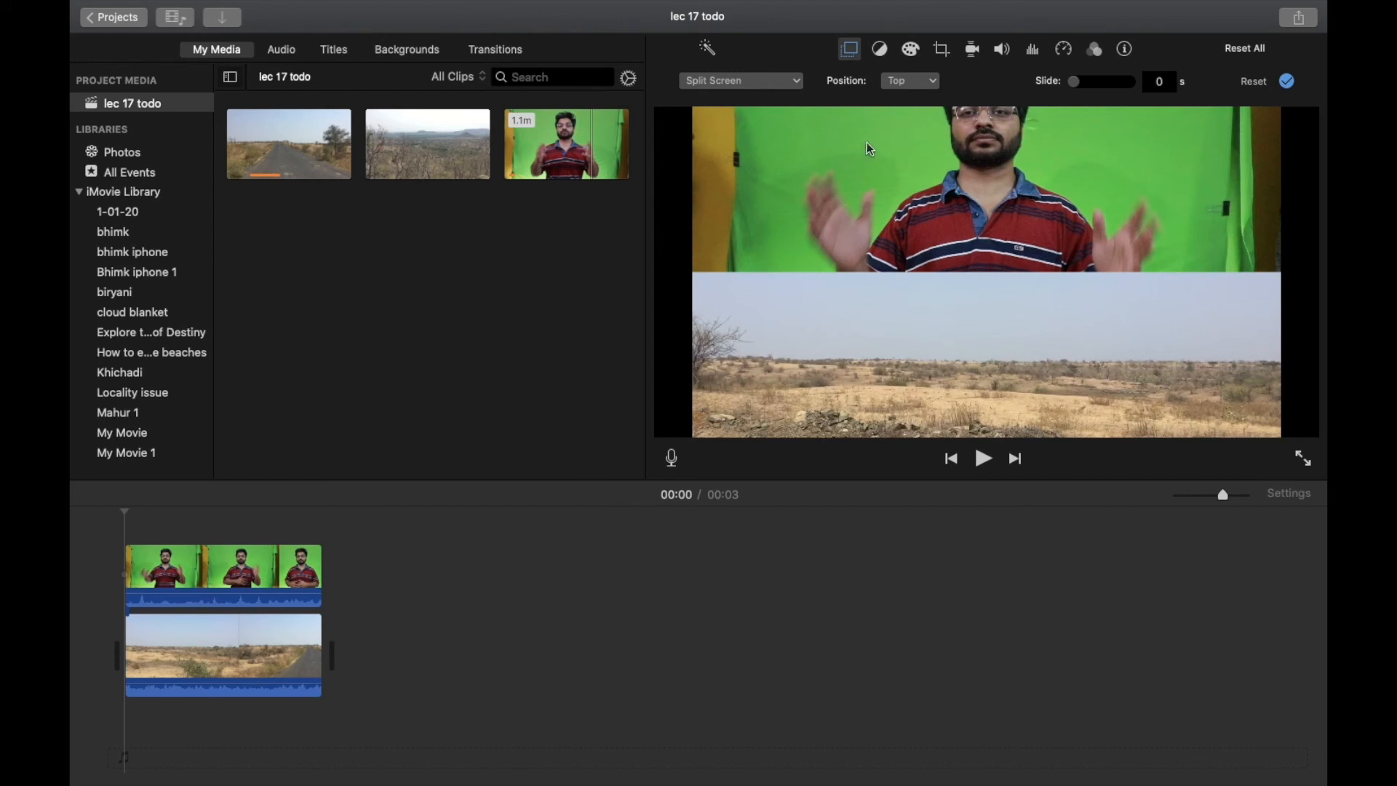
pyautogui.click(930, 86)
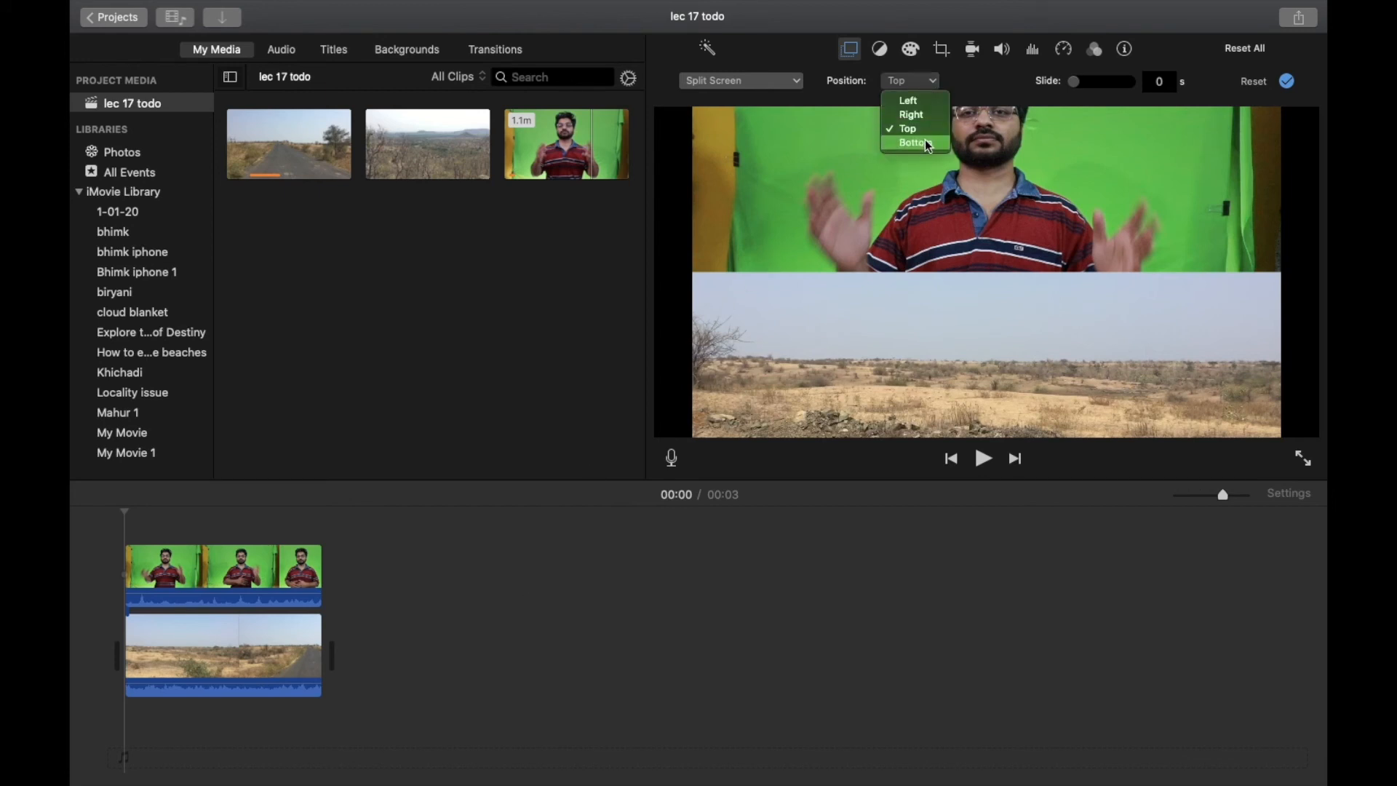
pyautogui.click(923, 142)
pyautogui.click(928, 86)
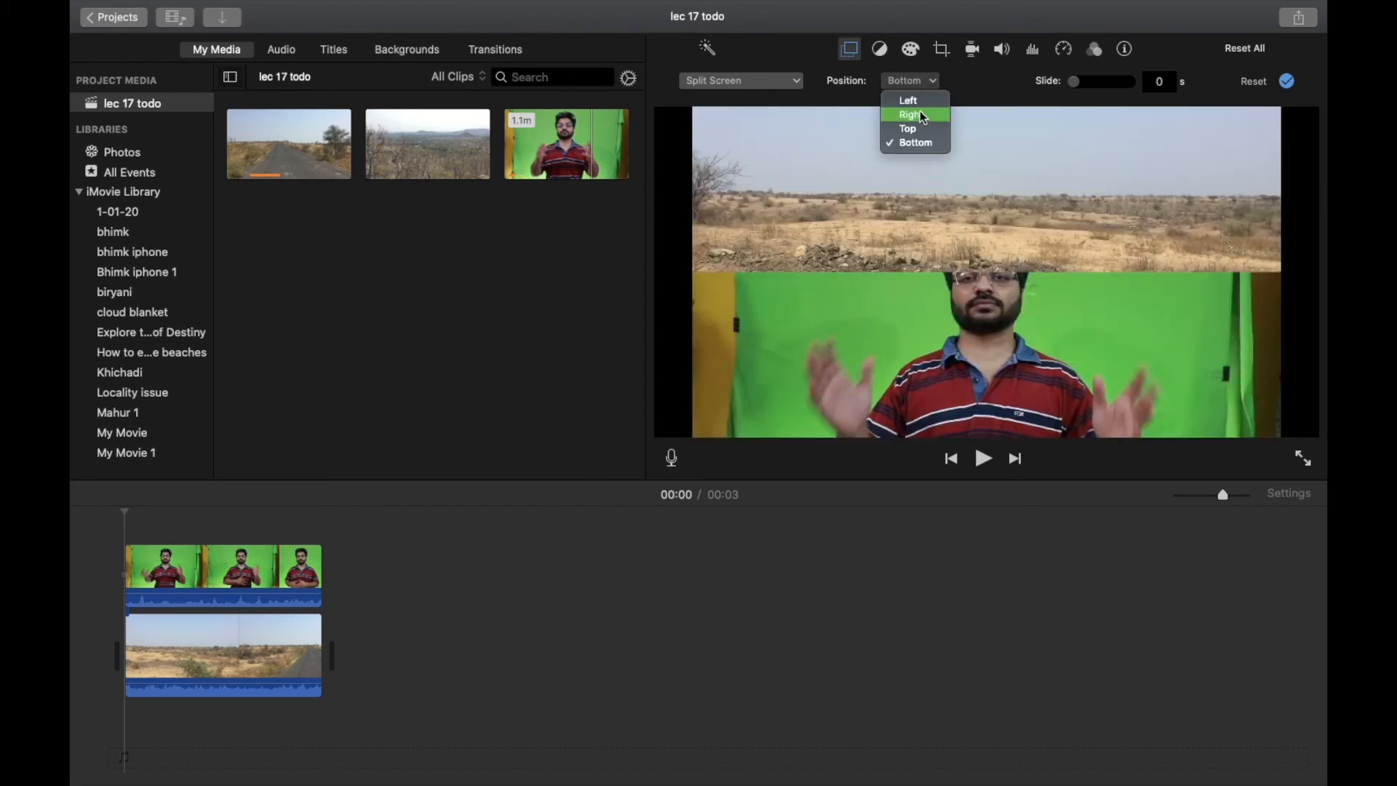
pyautogui.click(921, 115)
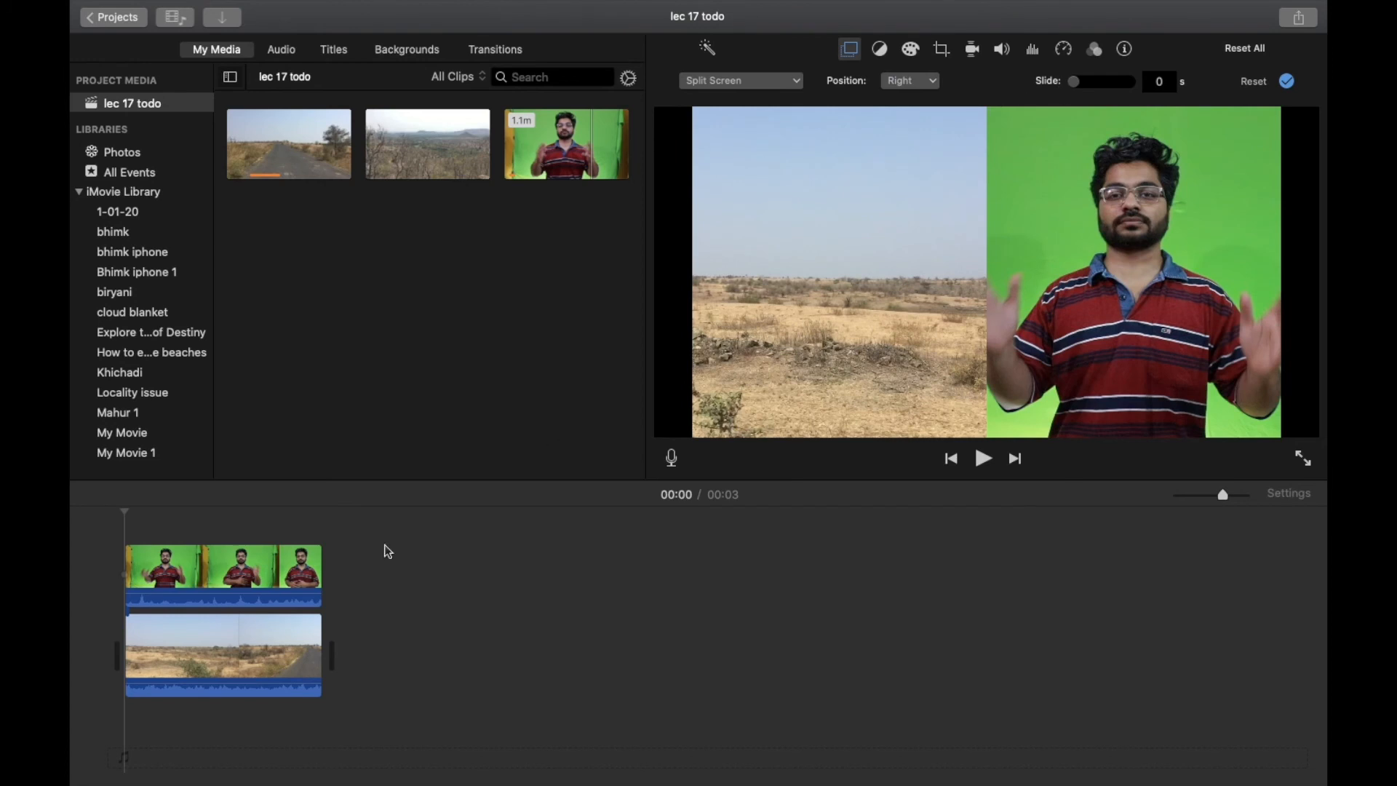
# Return the green-screen clip's overlay from Split Screen to Green/Blue Screen mode.
pyautogui.click(269, 636)
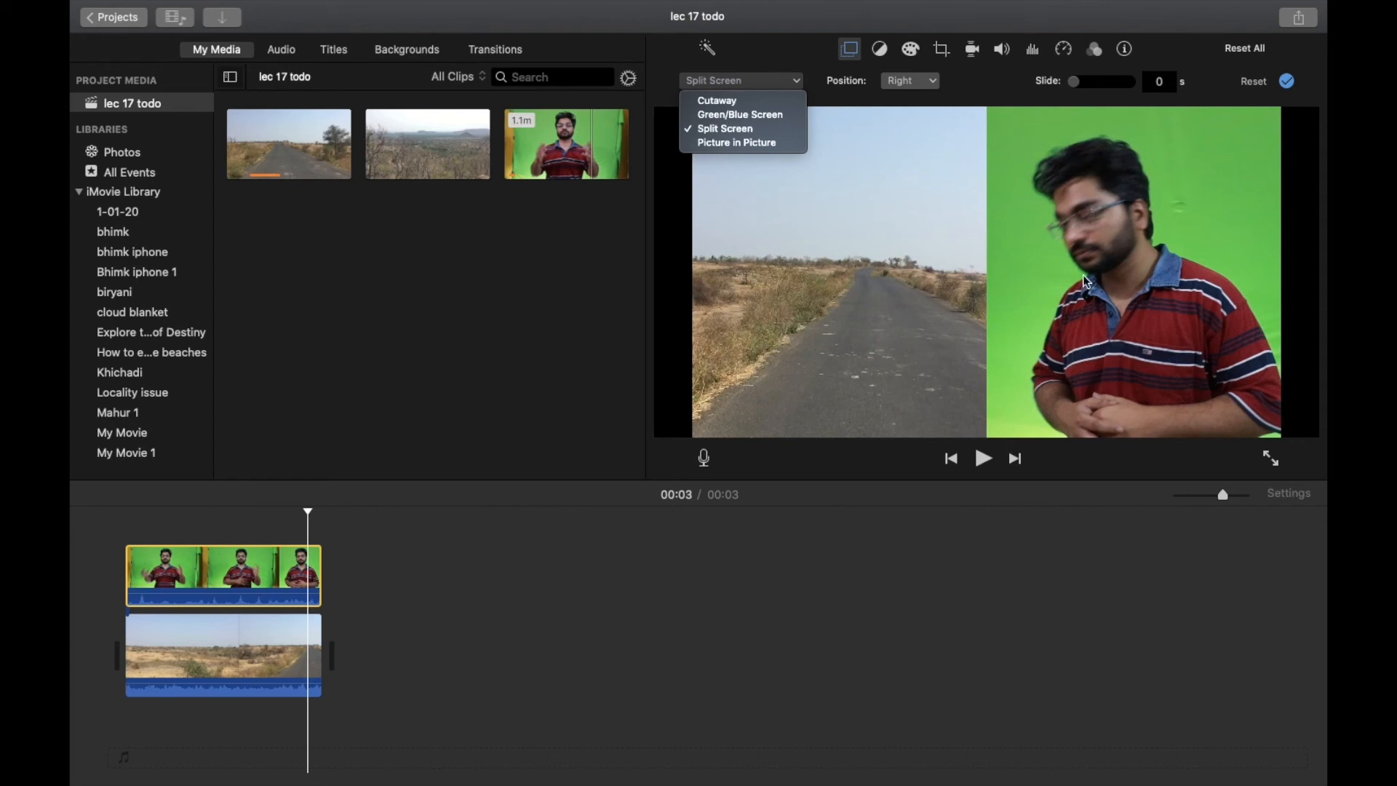
pyautogui.click(772, 116)
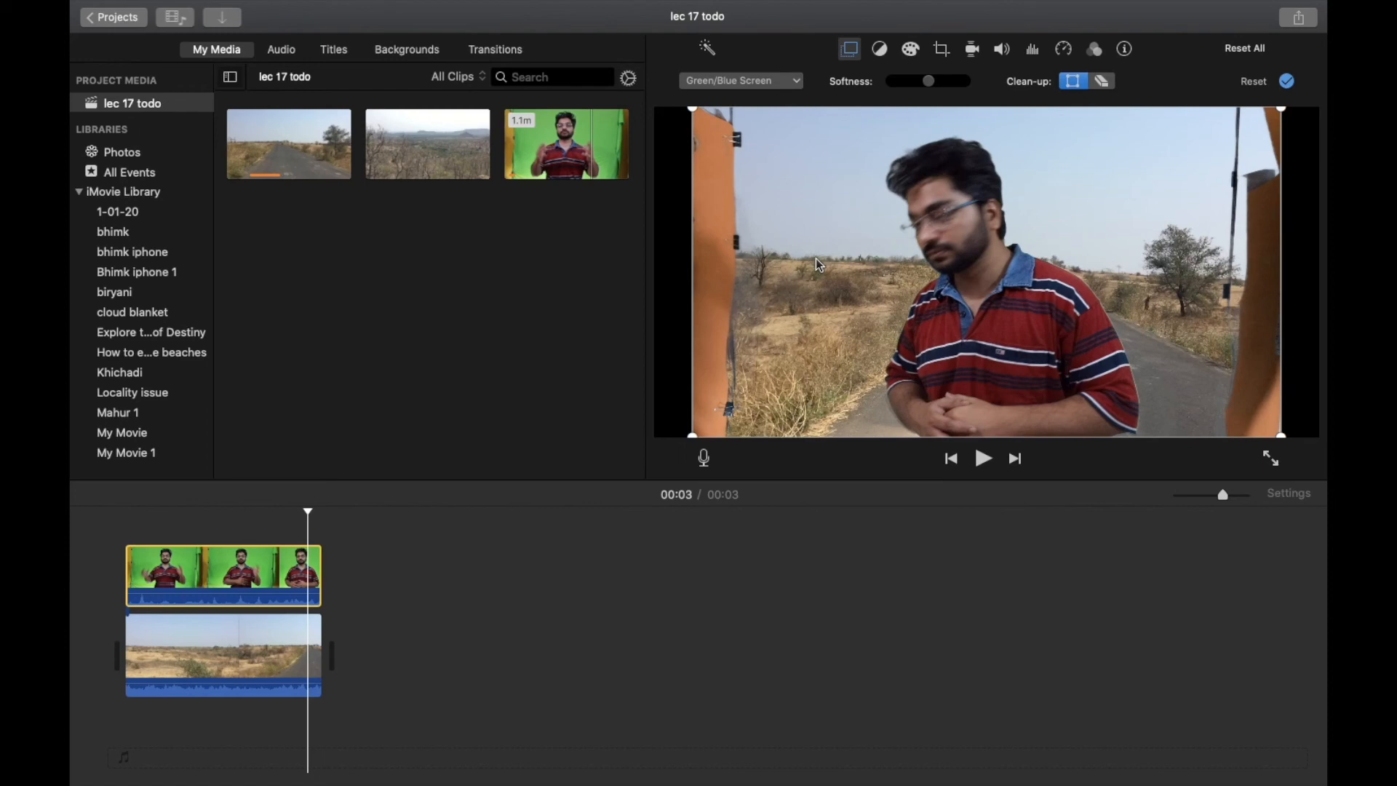
# Replay the keyed clip from the start, and move its four clean-up corners inward to remove the orange strips on both sides.
pyautogui.click(81, 530)
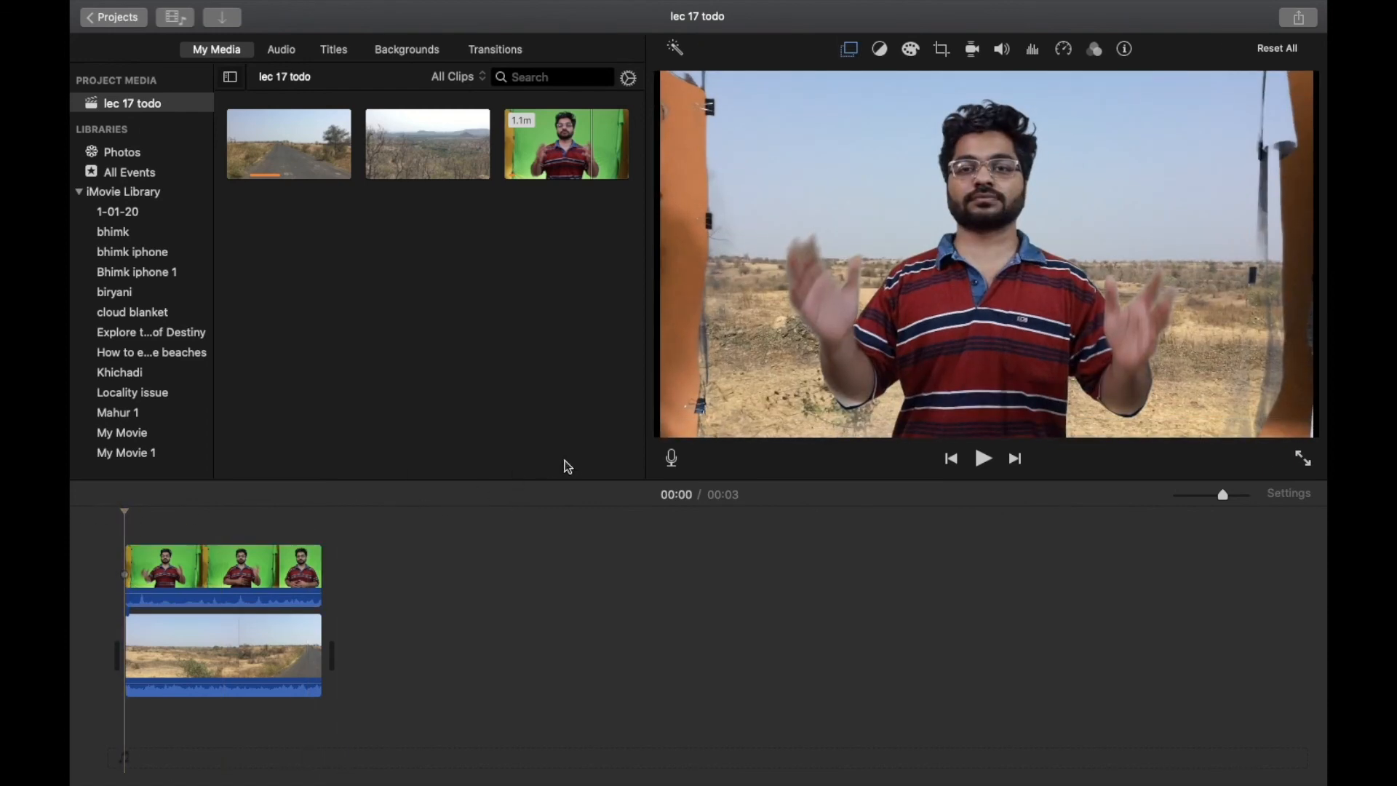
pyautogui.press('space')
pyautogui.click(849, 49)
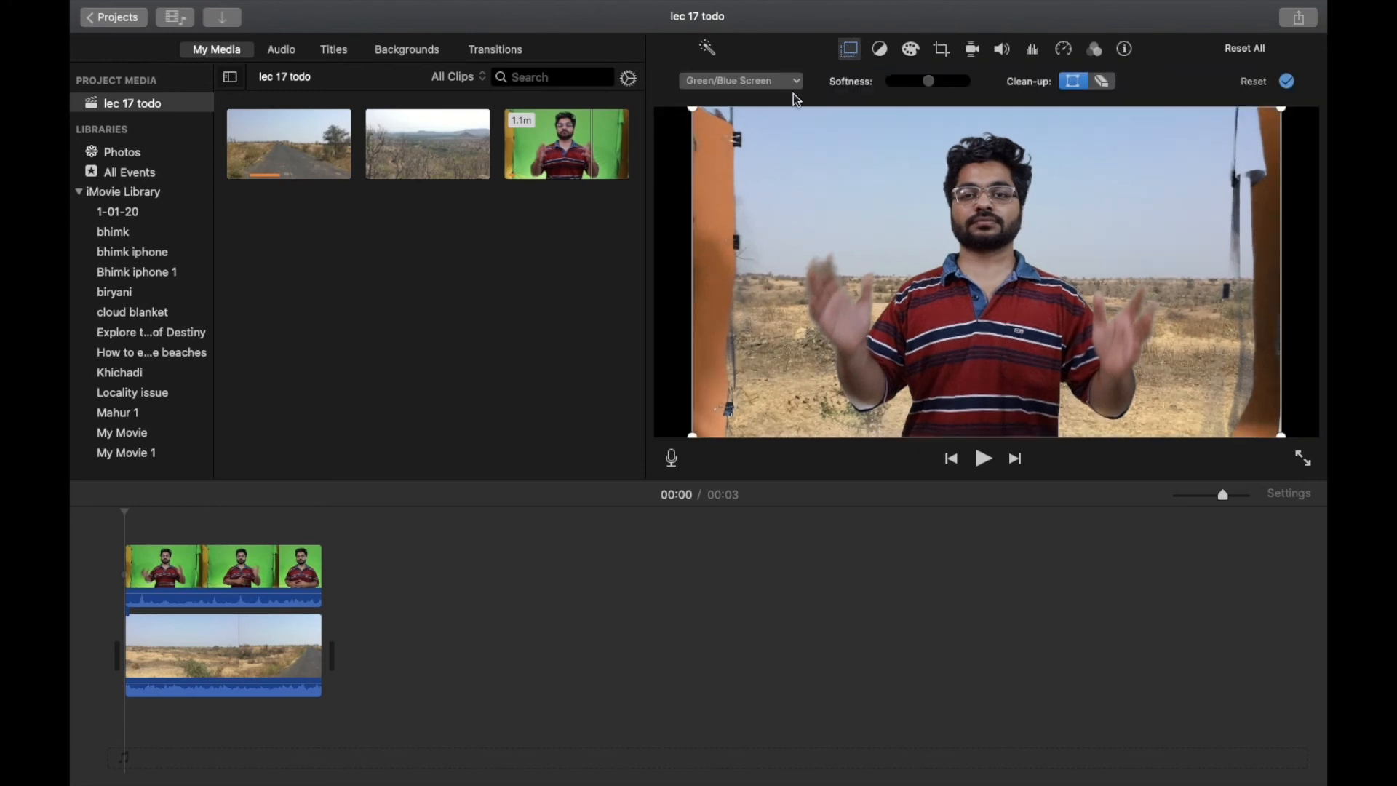
pyautogui.click(757, 82)
pyautogui.click(753, 78)
pyautogui.moveTo(693, 108); pyautogui.dragTo(868, 62)
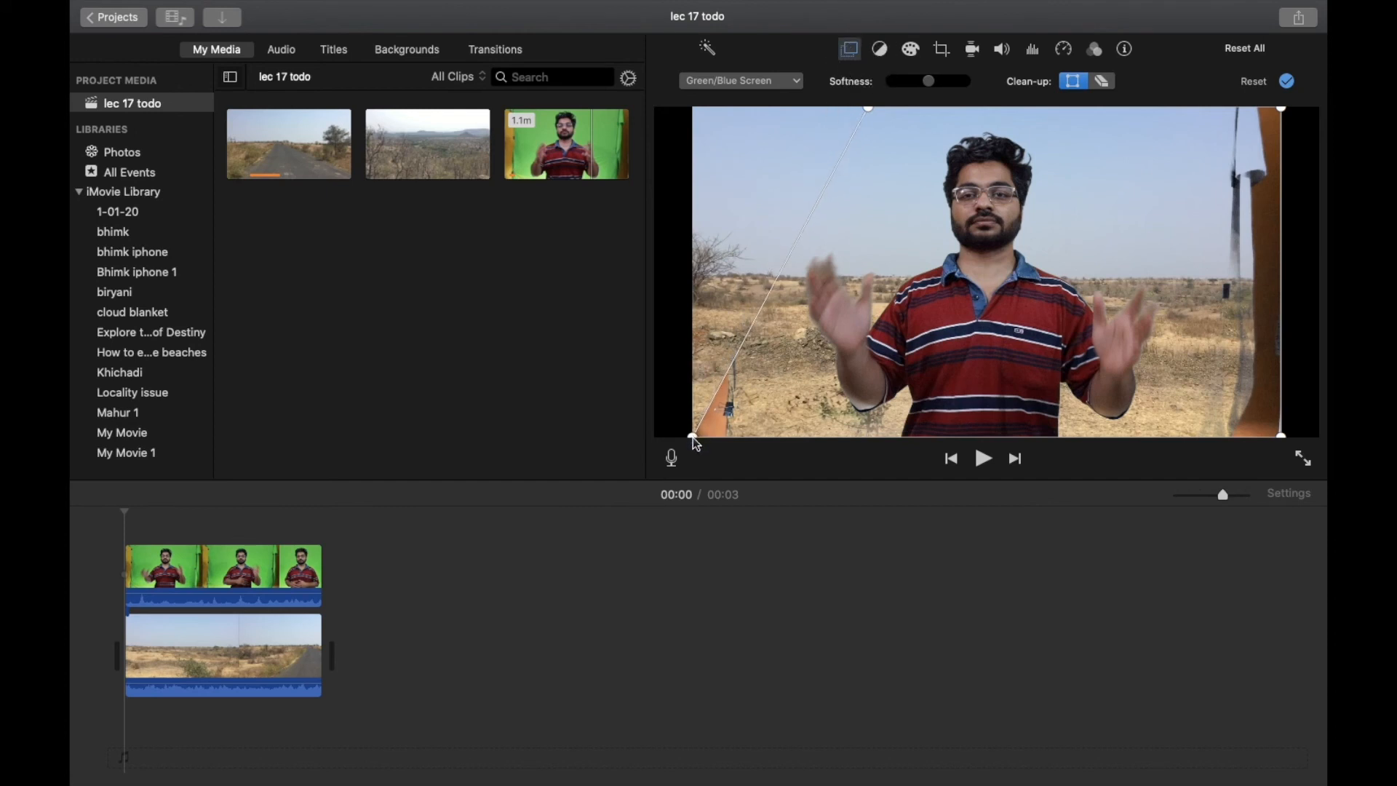
pyautogui.moveTo(692, 437); pyautogui.dragTo(747, 436)
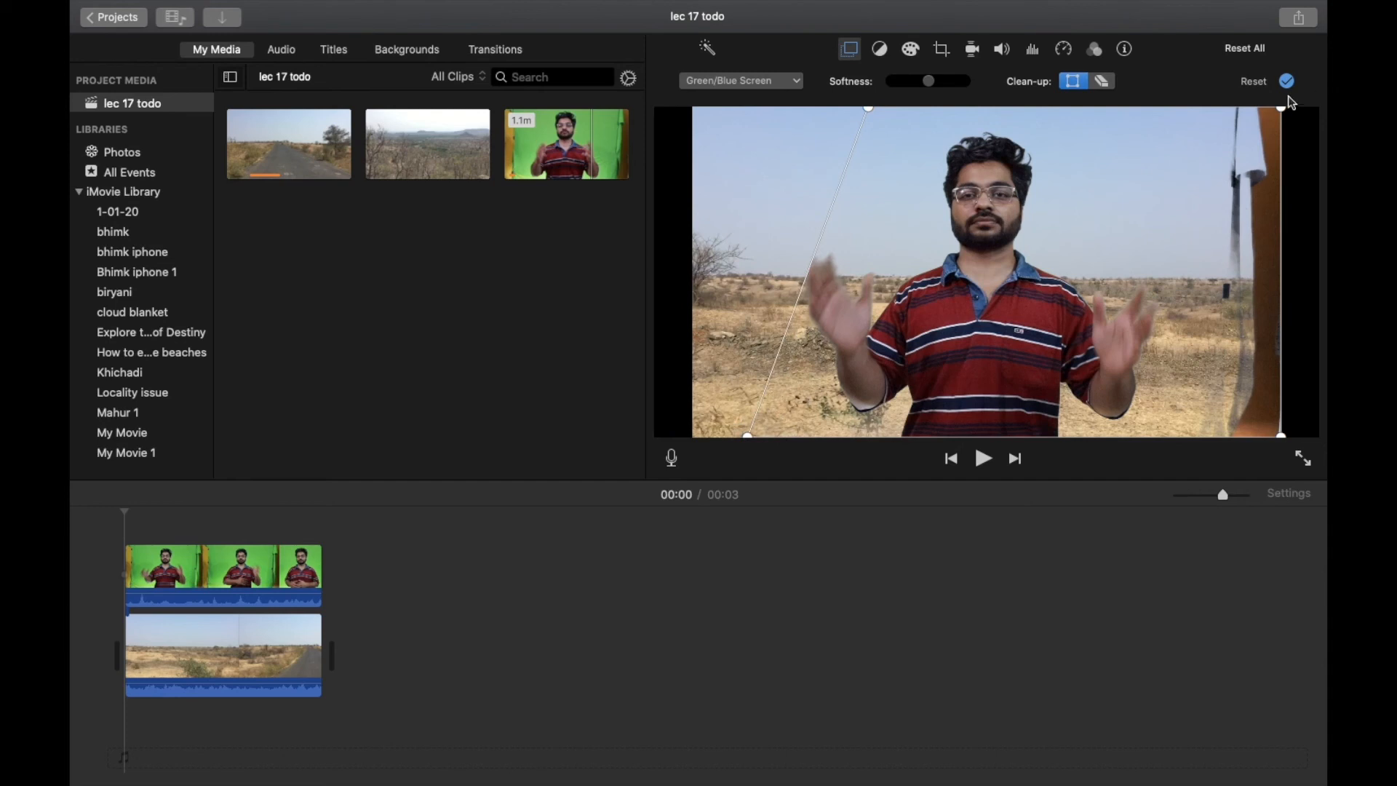
pyautogui.moveTo(1282, 107); pyautogui.dragTo(1190, 88)
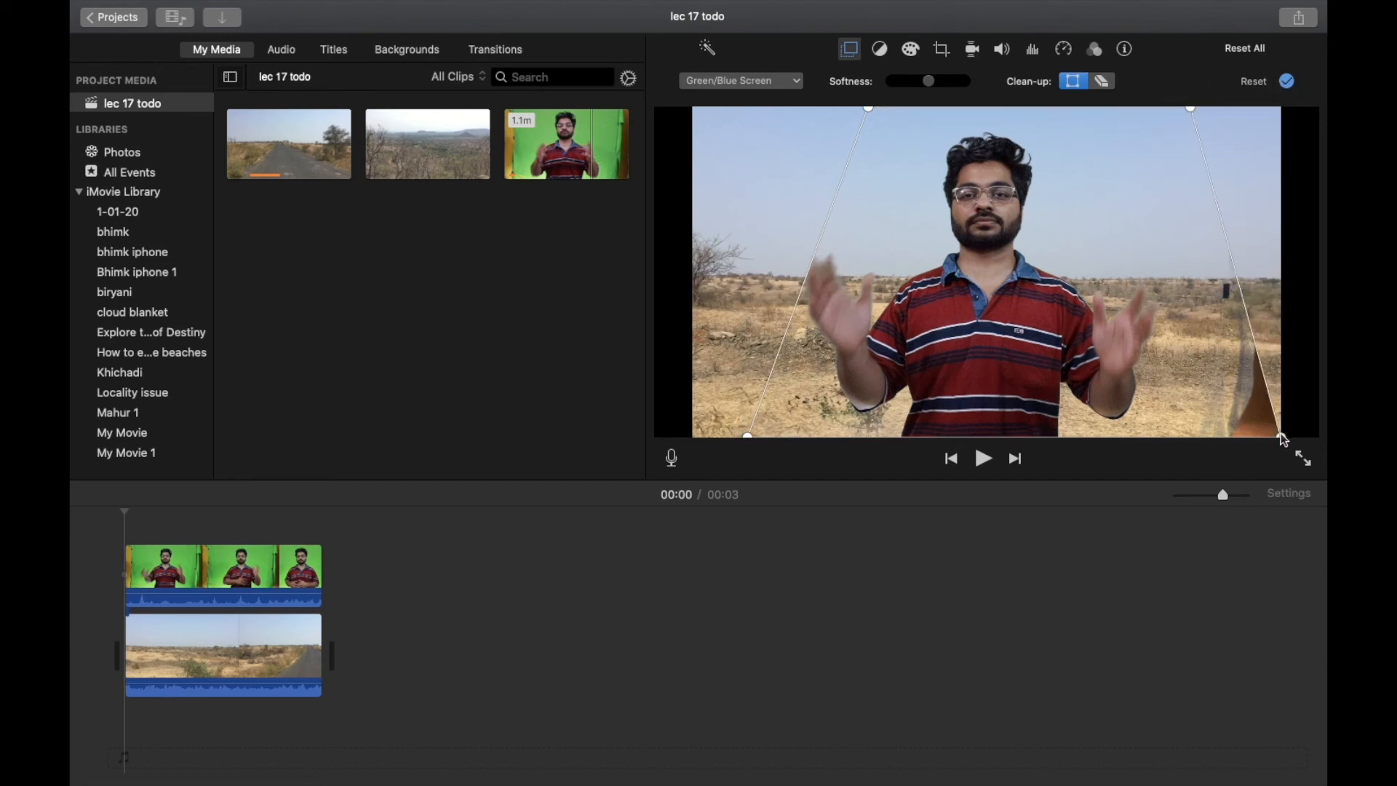
pyautogui.moveTo(1282, 437); pyautogui.dragTo(1197, 437)
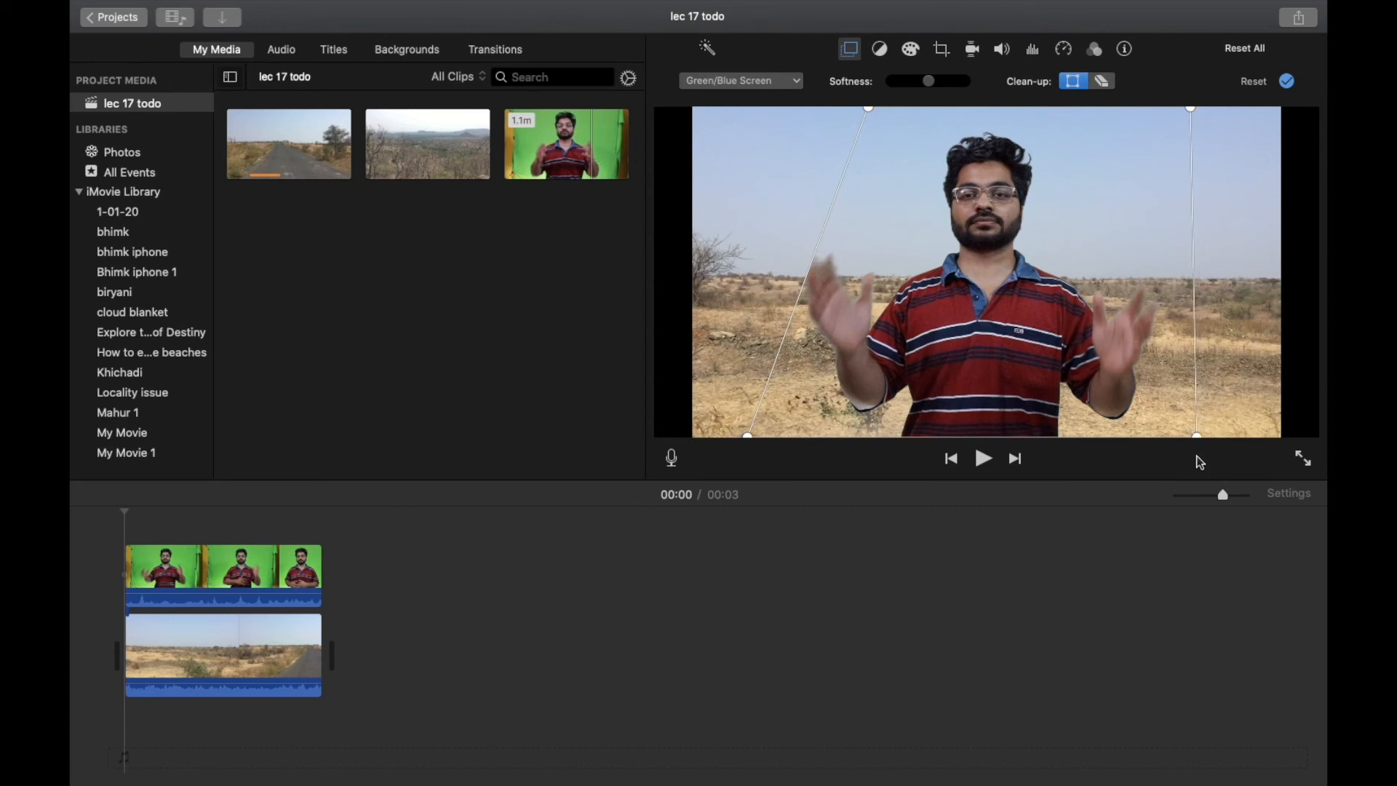
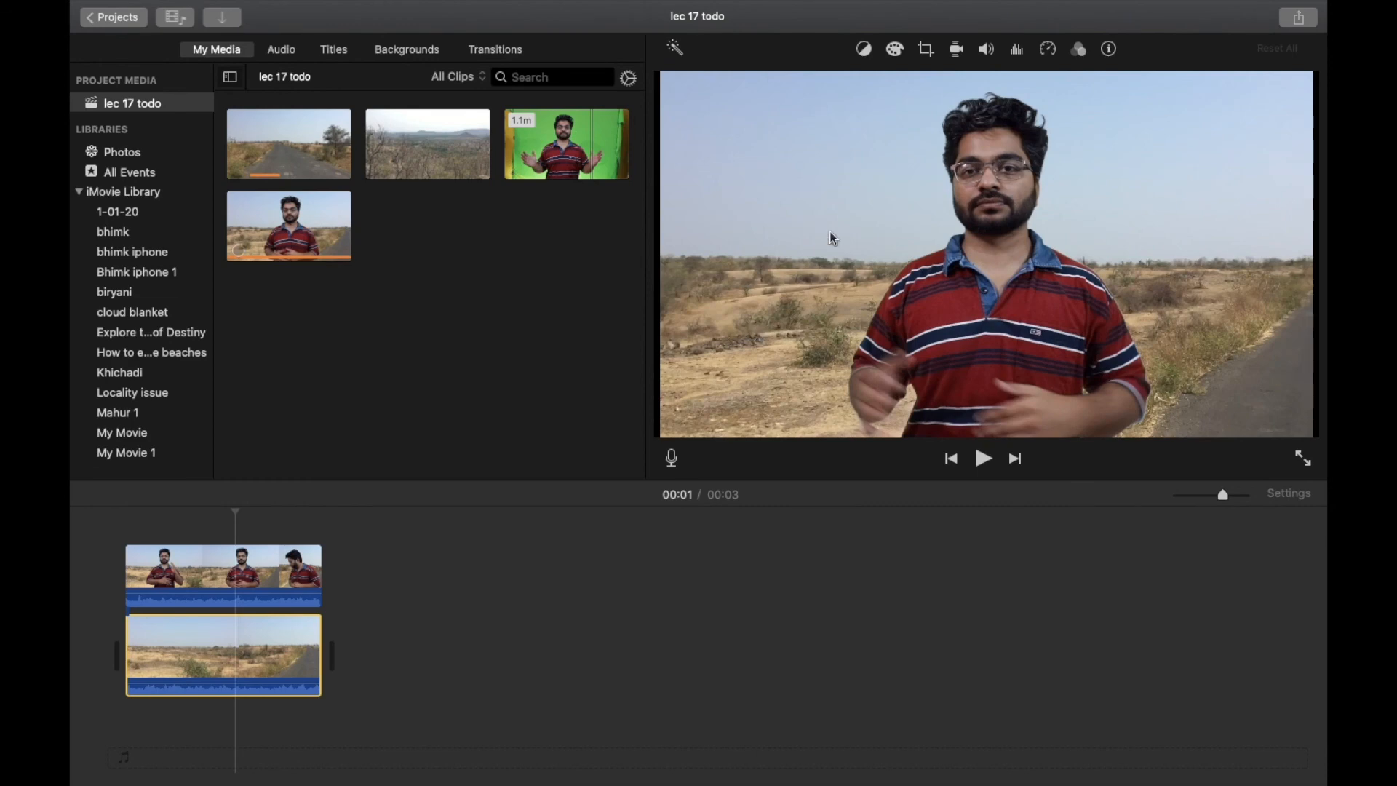
# Switch the upper presenter clip's overlay to Picture in Picture and place the inset in the upper-left corner of the frame.
pyautogui.click(280, 580)
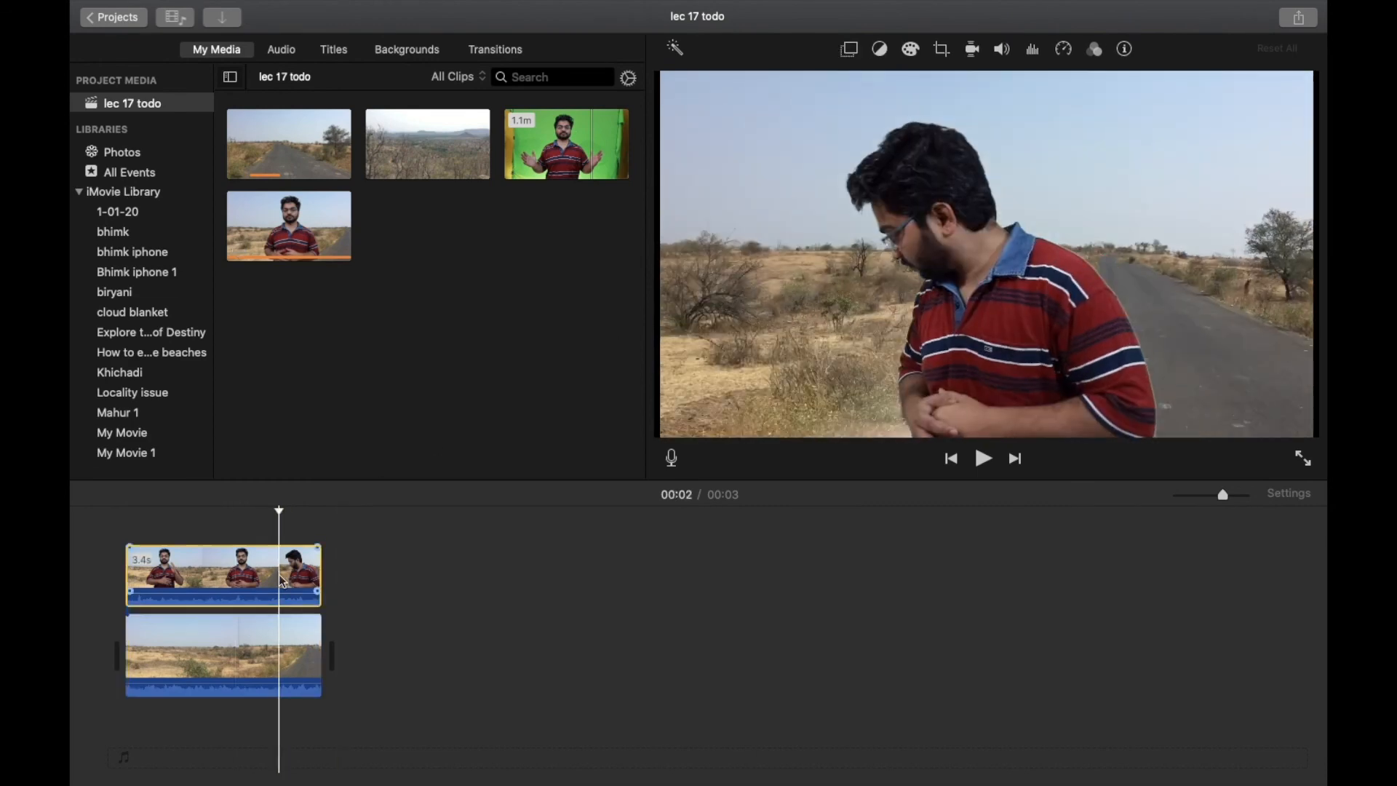
pyautogui.click(849, 51)
pyautogui.click(789, 82)
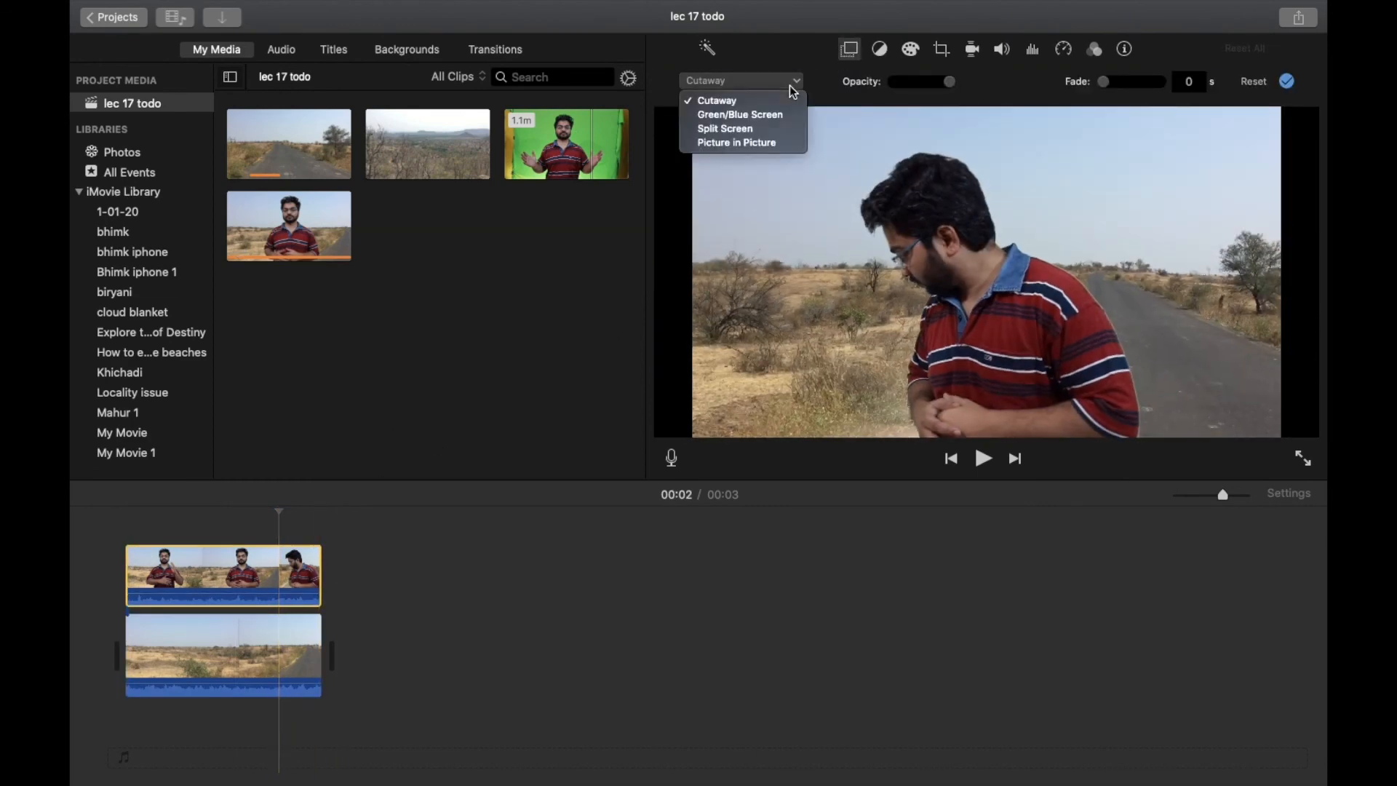
pyautogui.click(773, 142)
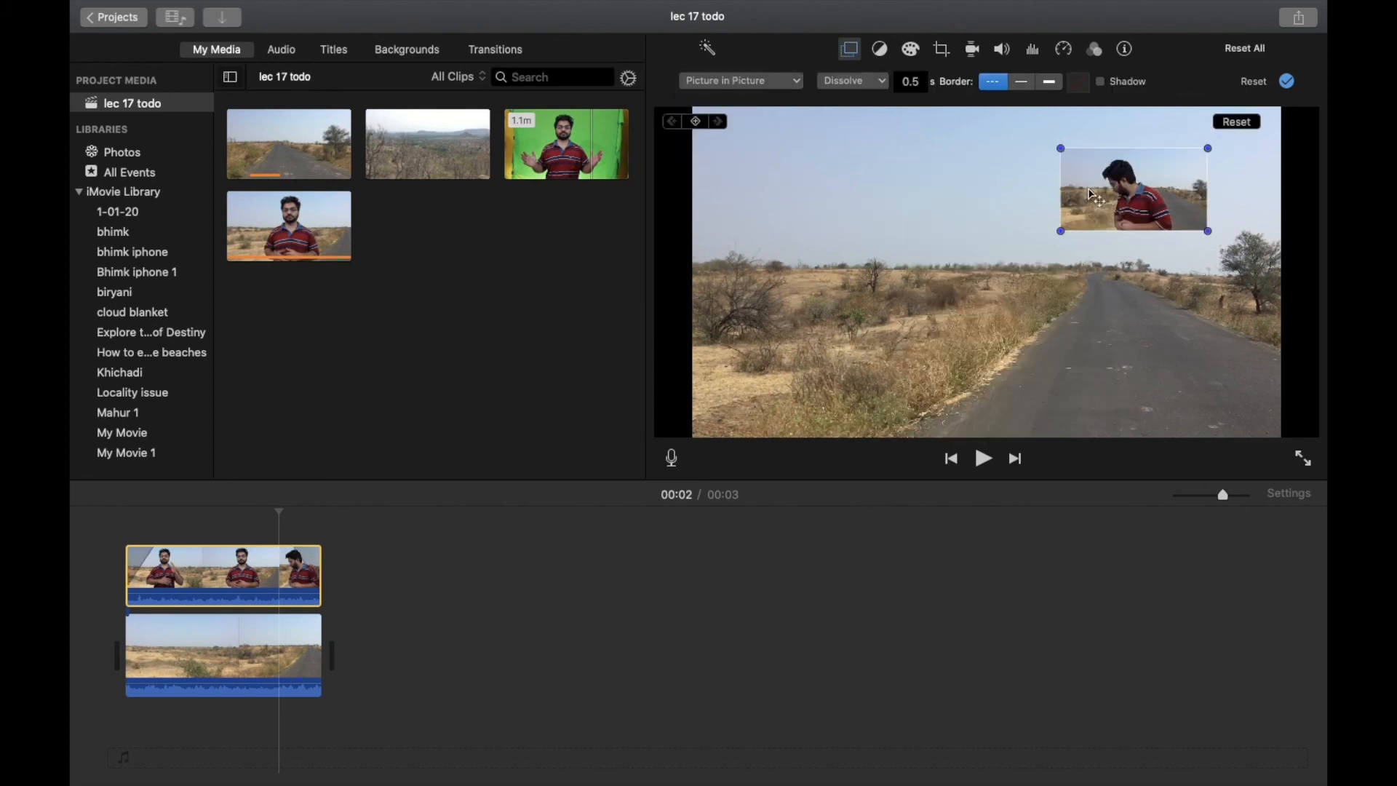
pyautogui.moveTo(1091, 195); pyautogui.dragTo(734, 161)
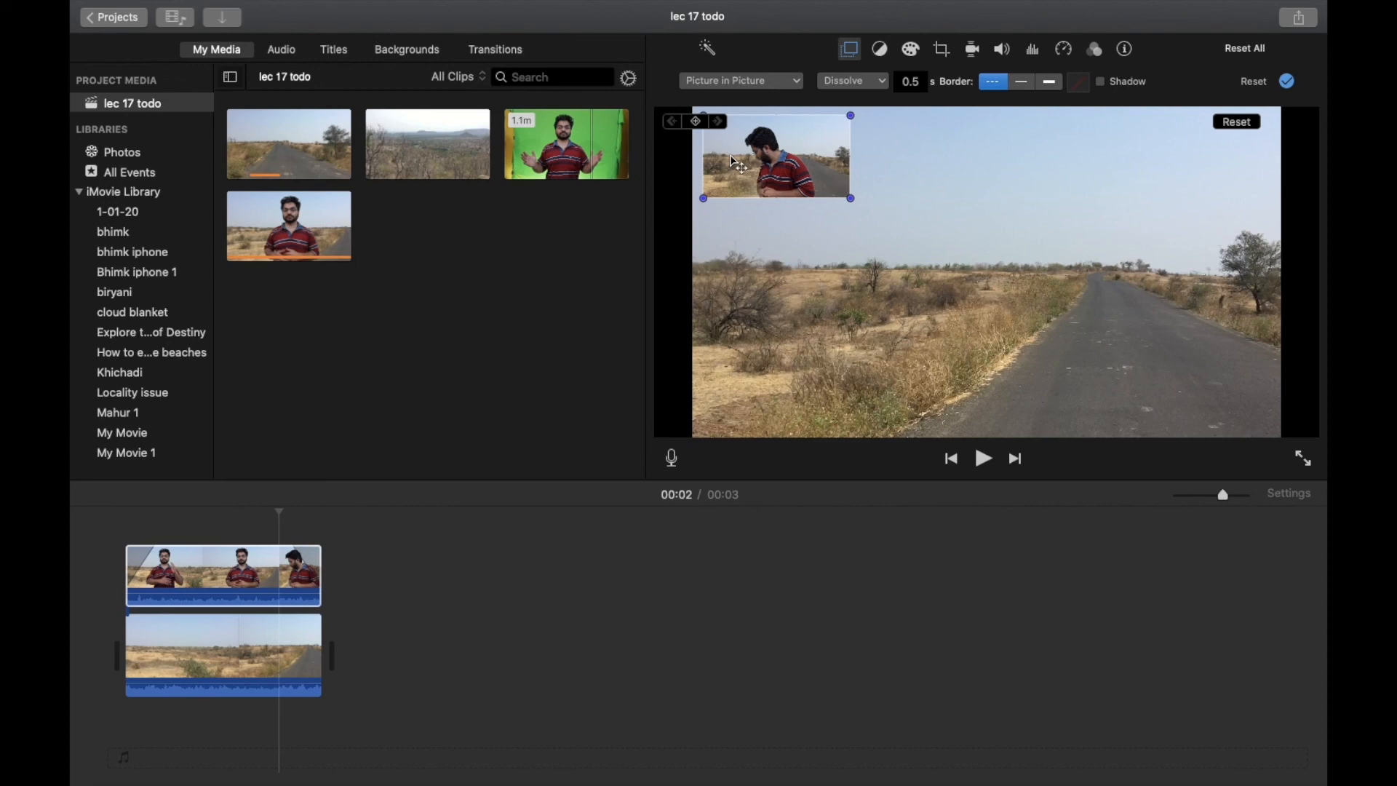
# Play the project from the beginning to preview the picture-in-picture overlay over the road footage.
pyautogui.click(81, 542)
pyautogui.press('space')
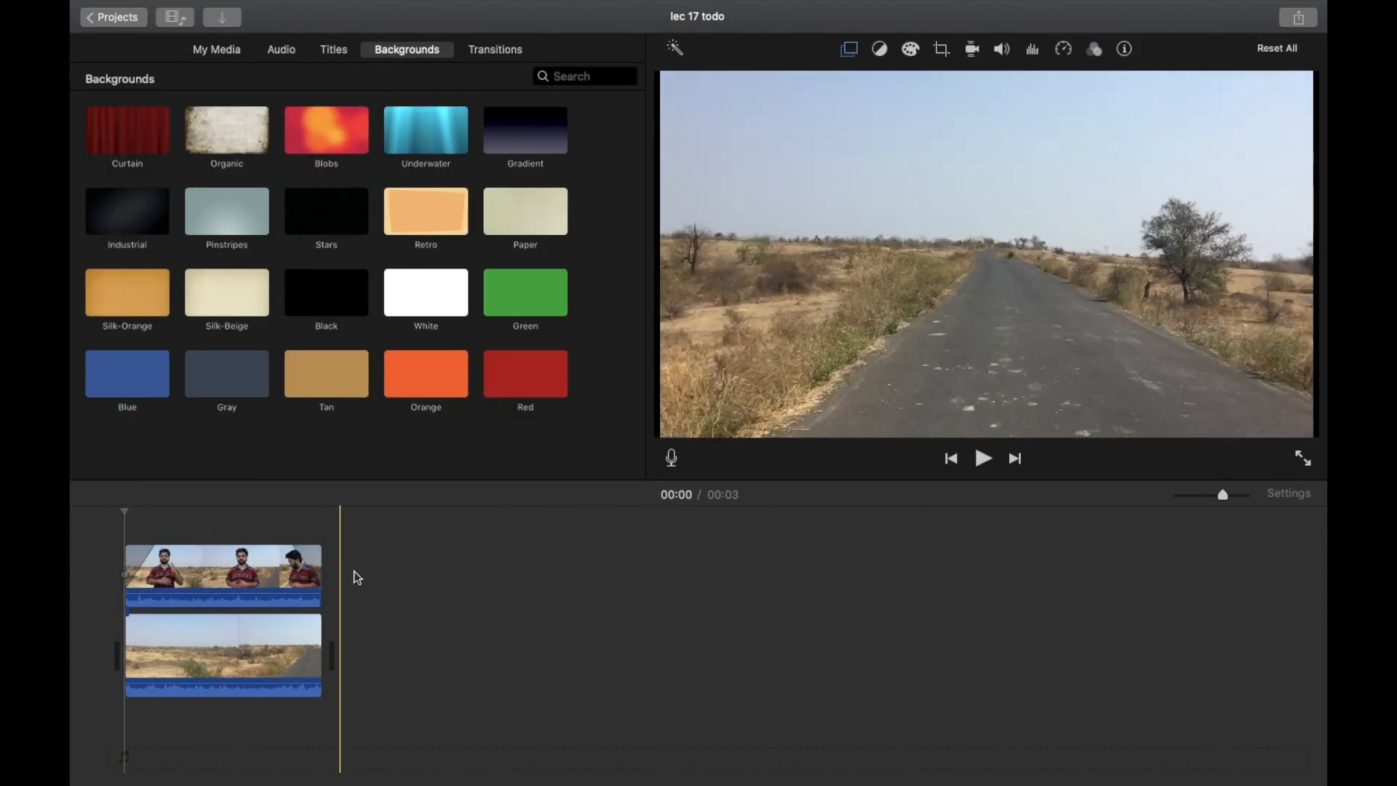
pyautogui.click(230, 592)
pyautogui.click(218, 589)
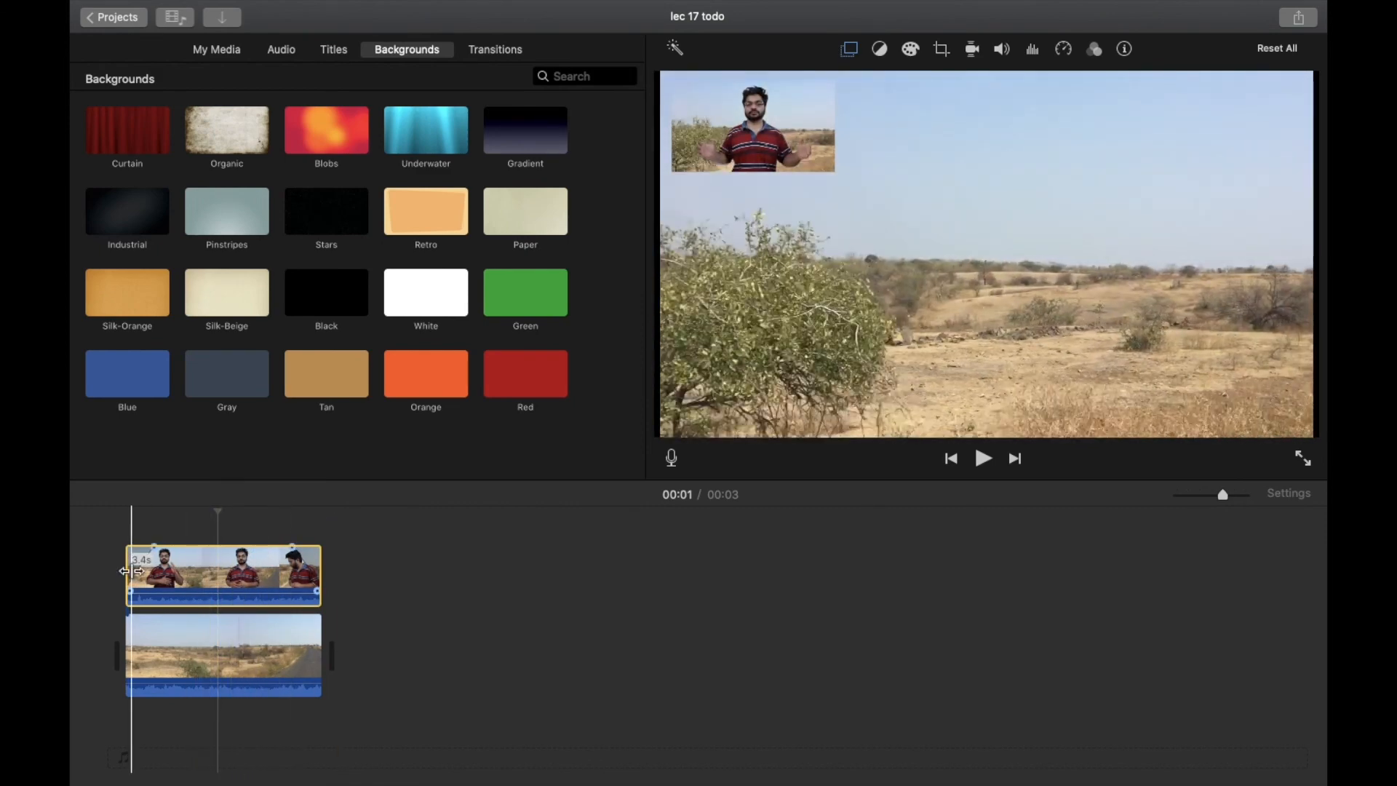
pyautogui.click(109, 579)
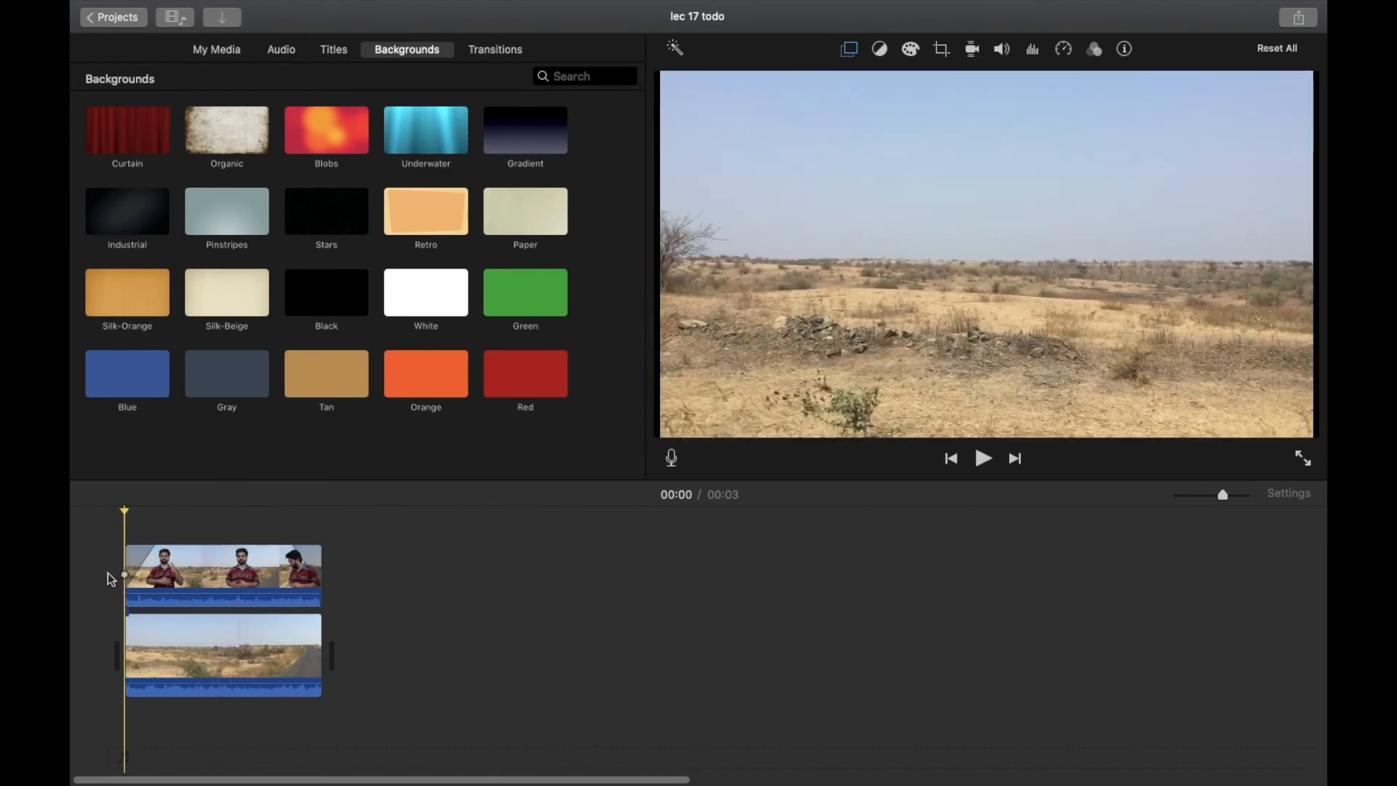
pyautogui.press('space')
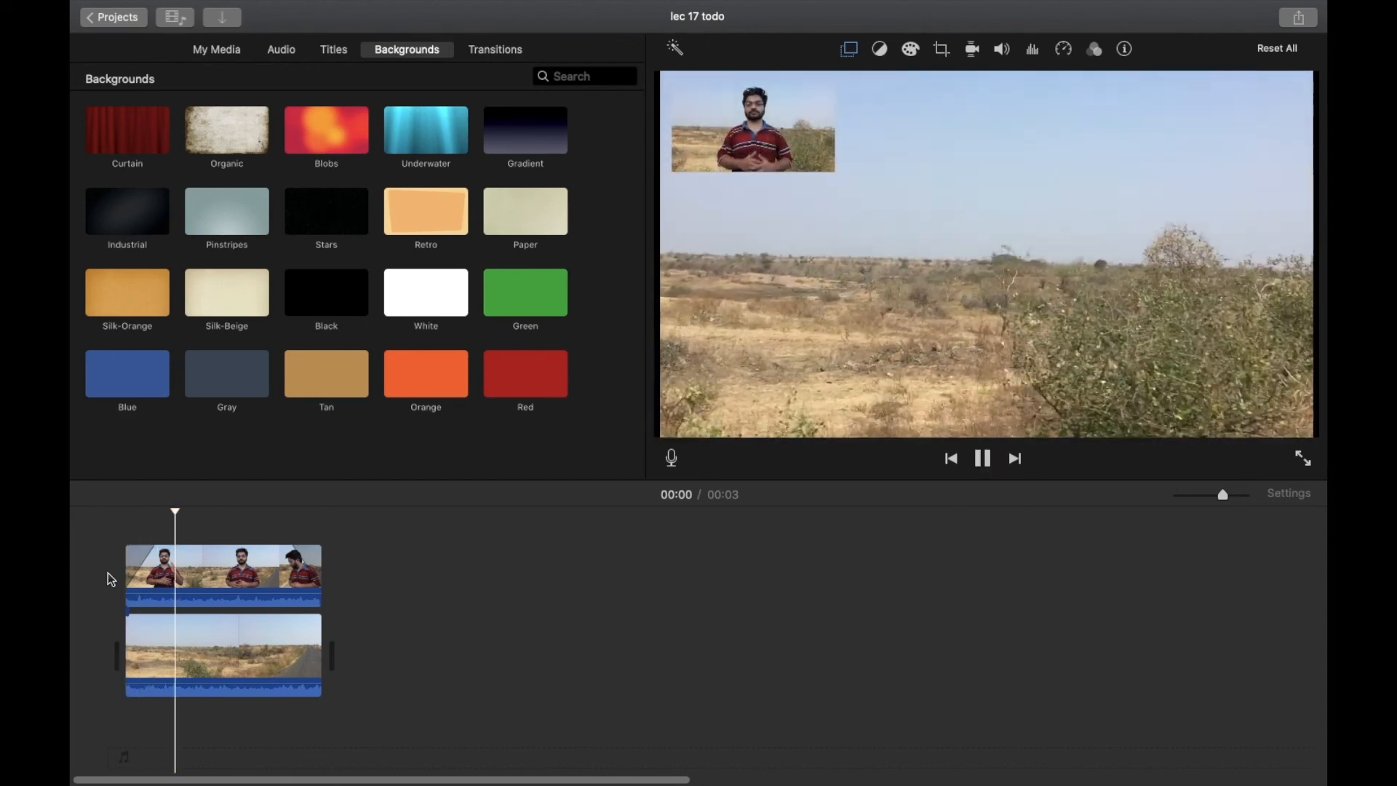
# Review the inset's transition options, and try the thick and thin borders and the shadow before returning to no border or shadow.
pyautogui.click(179, 571)
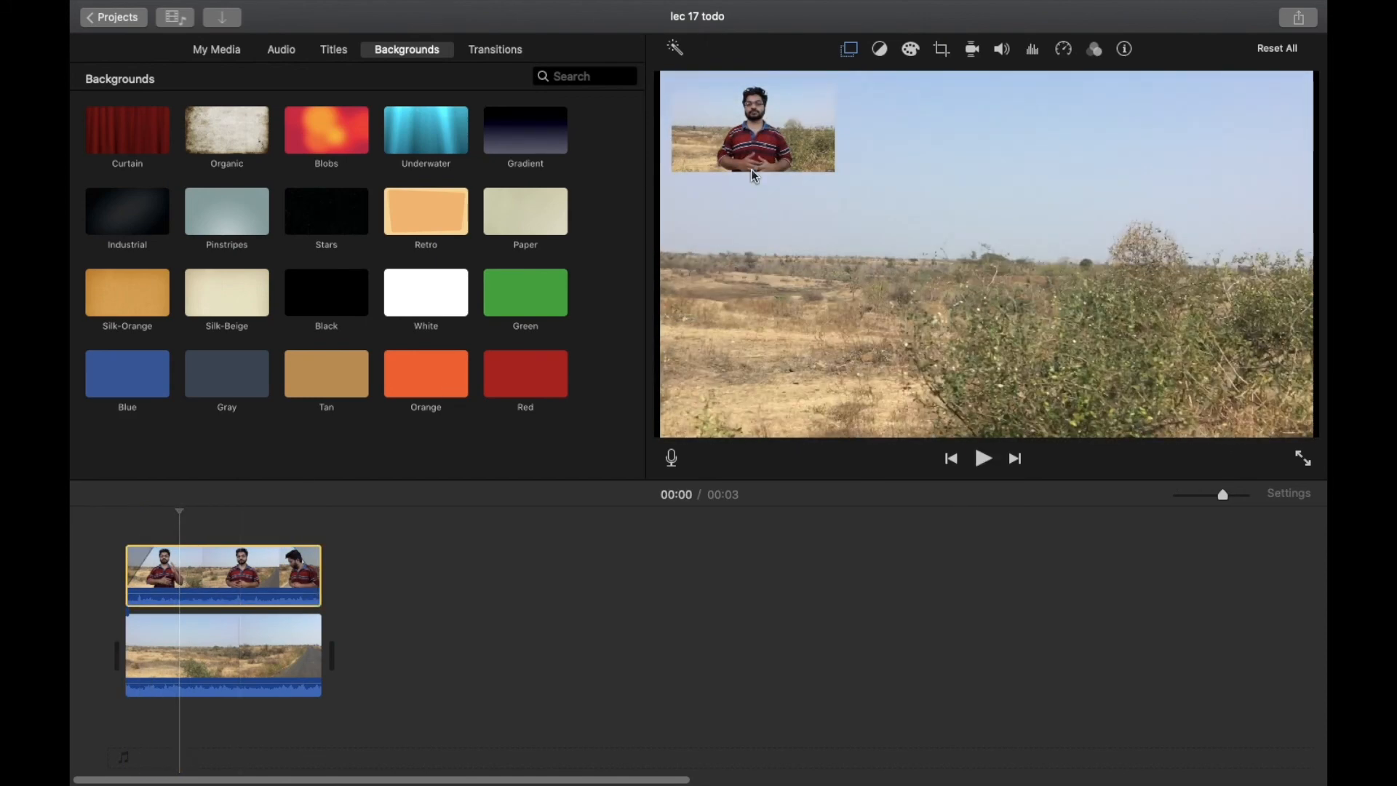
pyautogui.click(849, 49)
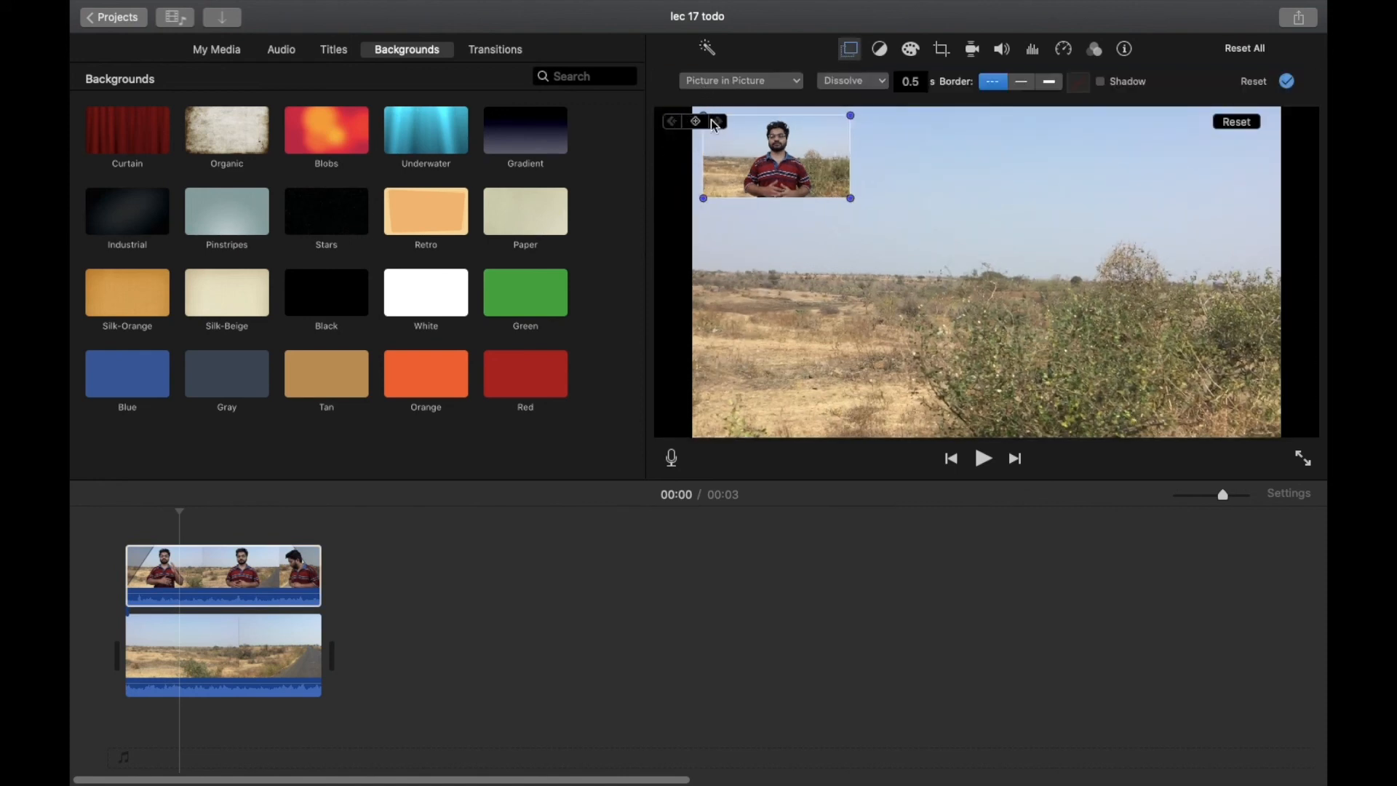
pyautogui.click(853, 80)
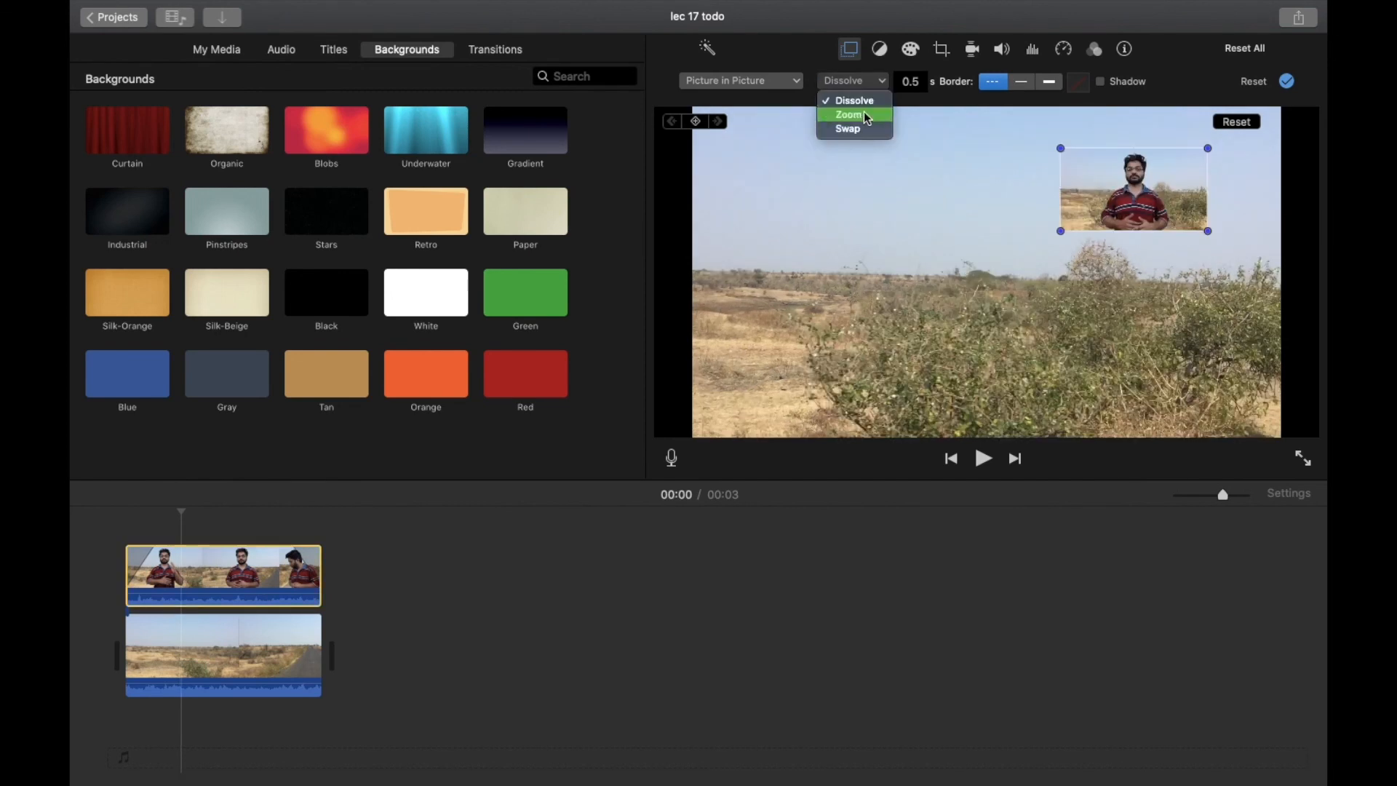
pyautogui.click(924, 96)
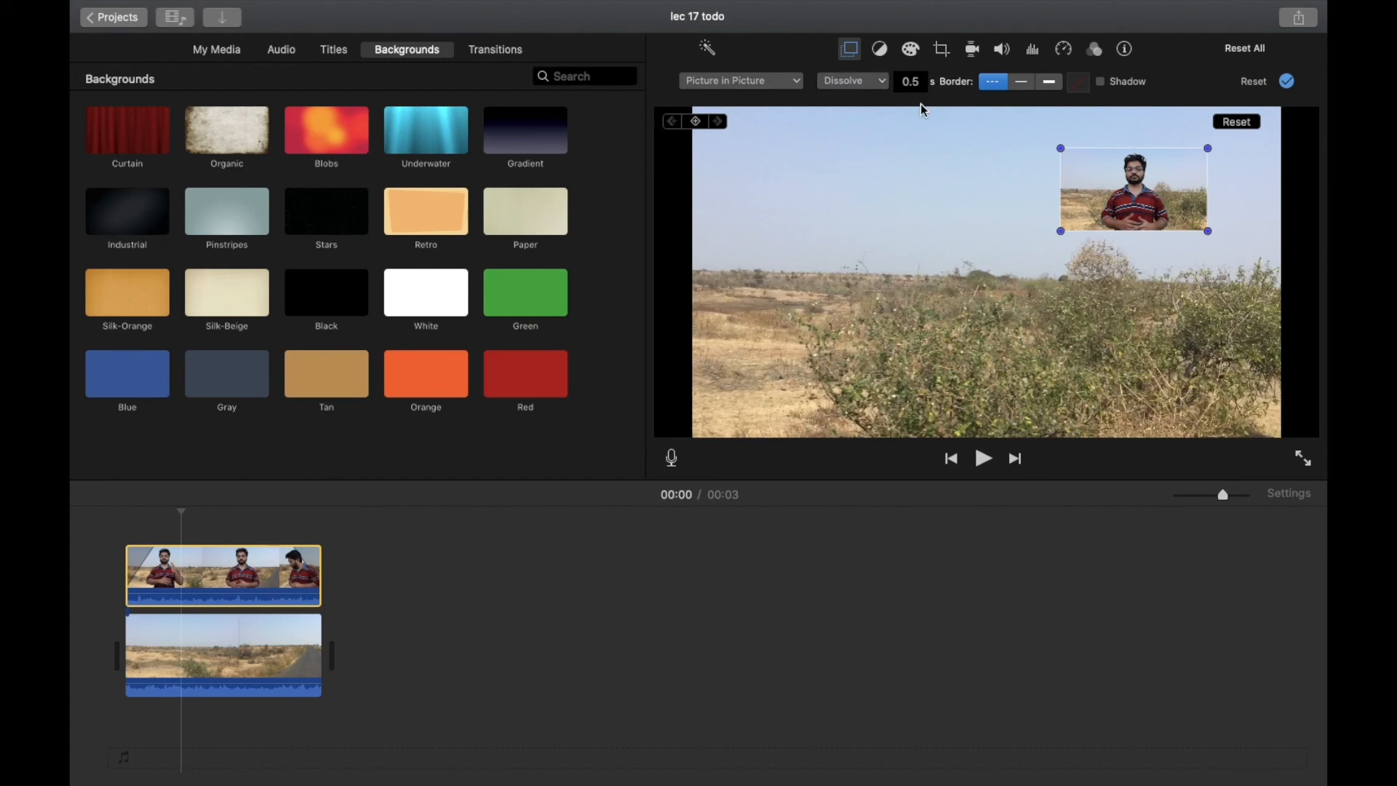
pyautogui.click(1050, 82)
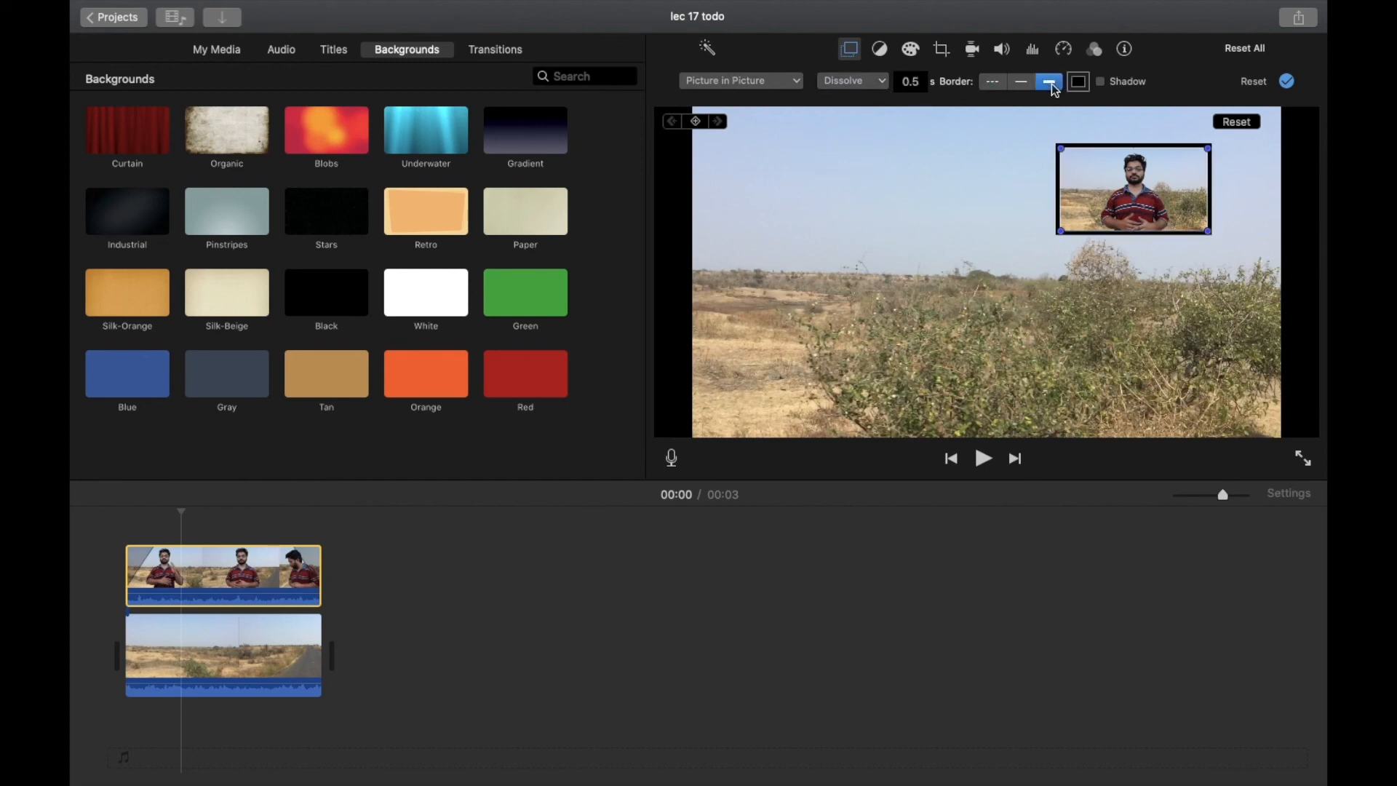
pyautogui.click(1016, 86)
pyautogui.click(990, 86)
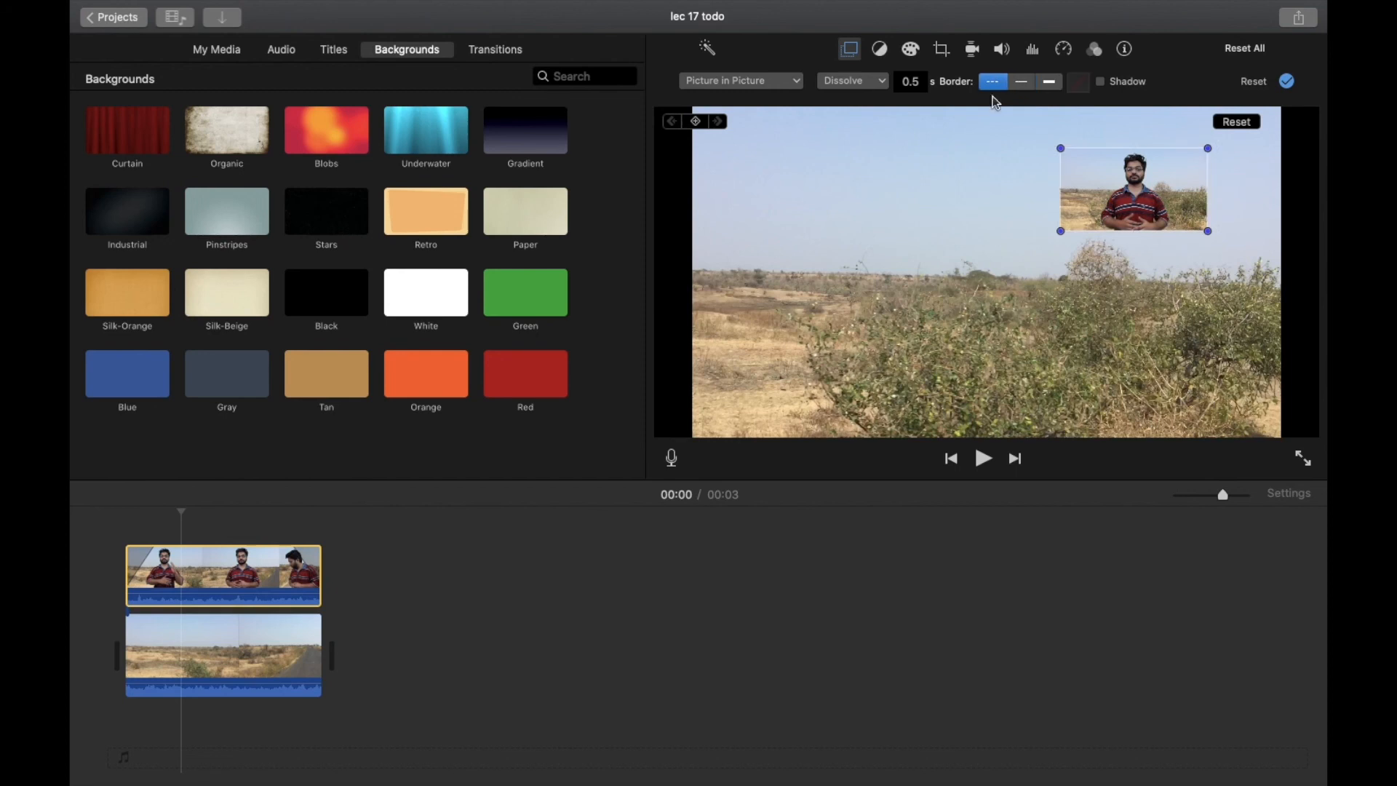
pyautogui.click(1101, 83)
pyautogui.click(1103, 84)
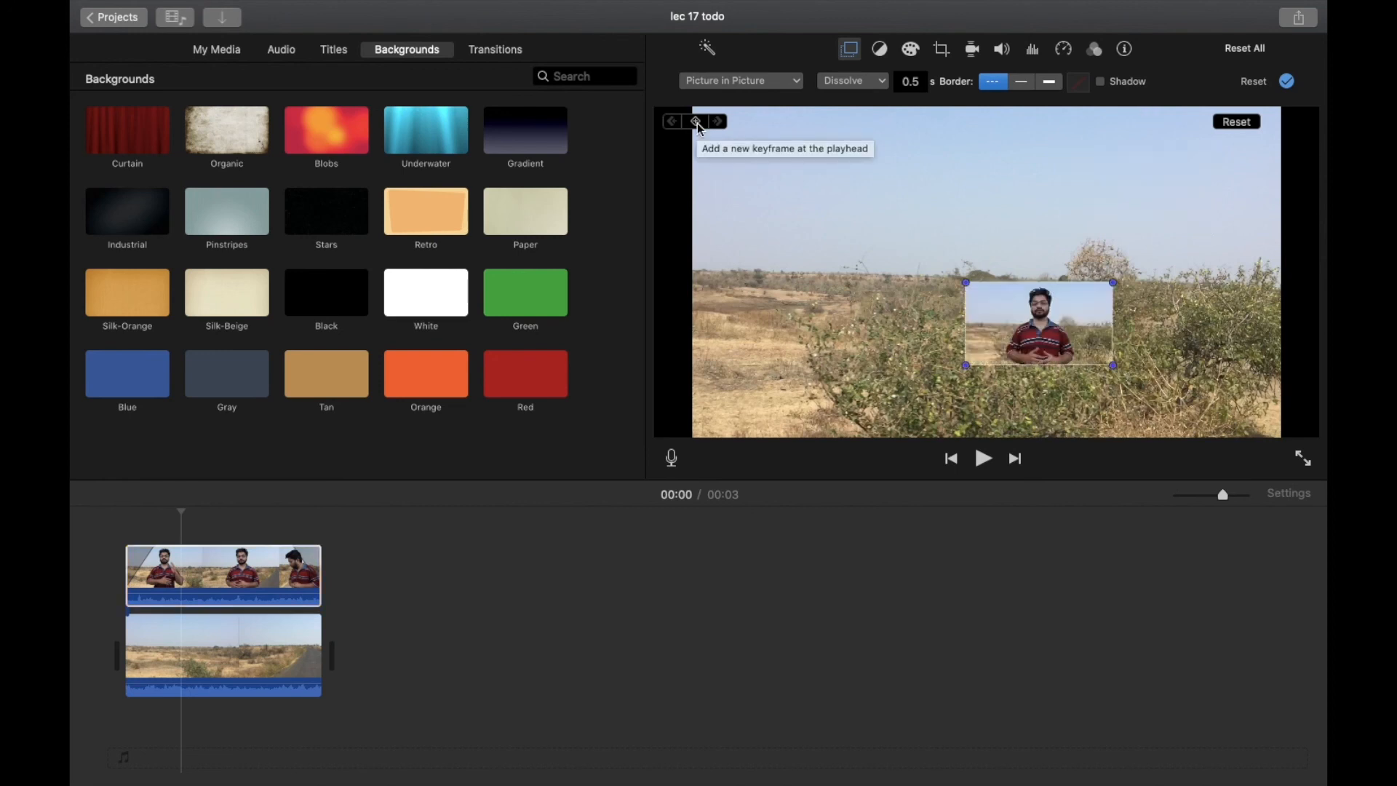
# Keyframe the inset's position at the lower centre near the clip's start, and move it up and left at 00:01.
pyautogui.click(697, 123)
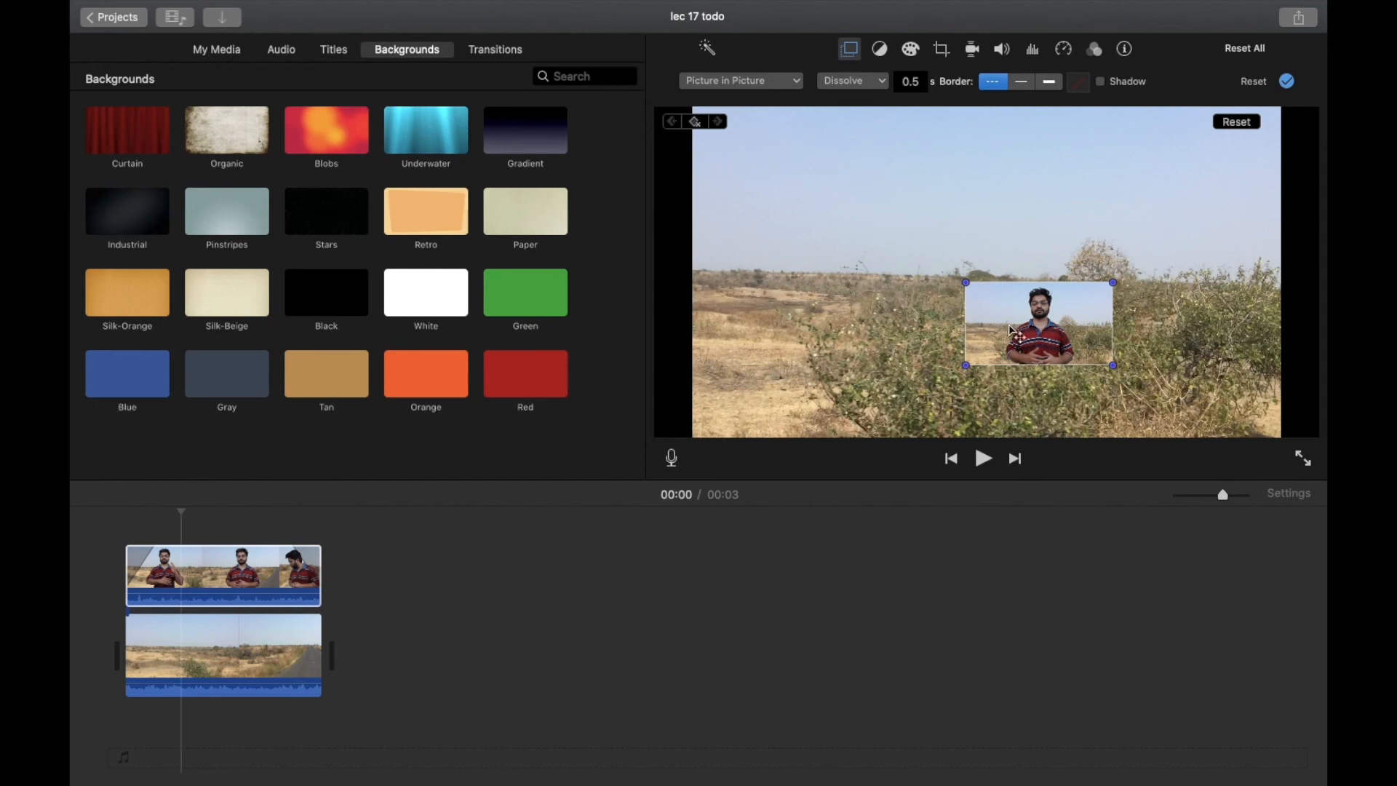
pyautogui.moveTo(1008, 334); pyautogui.dragTo(902, 334)
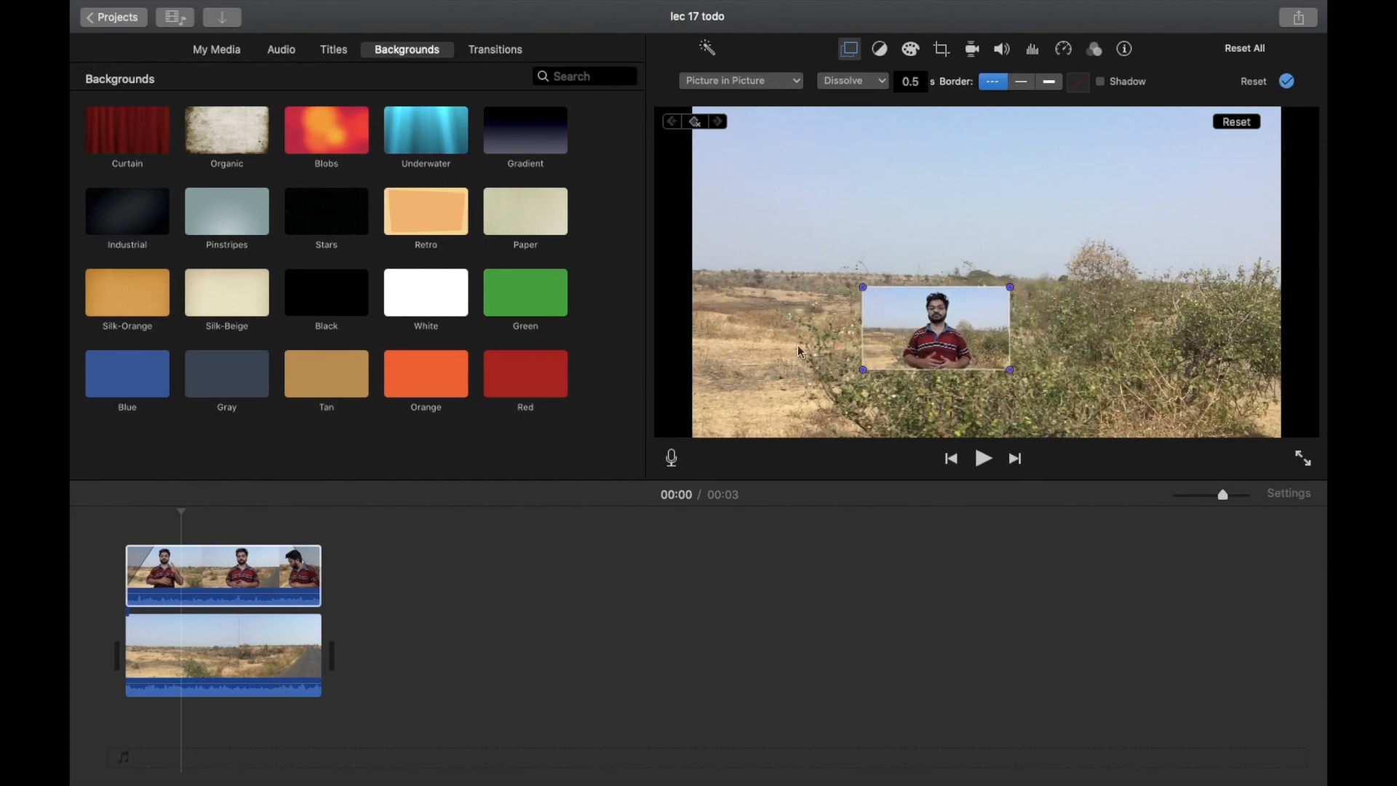
pyautogui.click(212, 526)
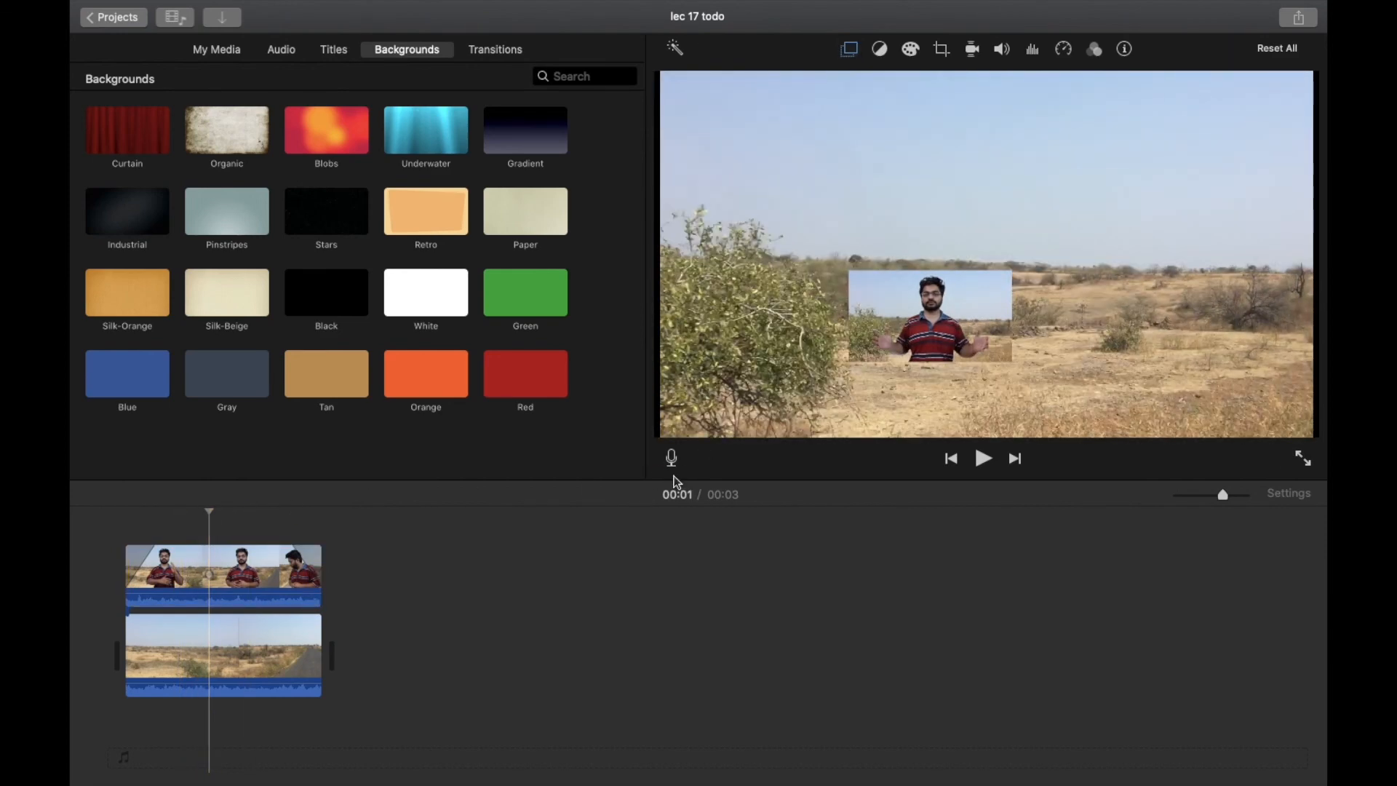
pyautogui.click(894, 335)
pyautogui.click(780, 285)
pyautogui.click(850, 49)
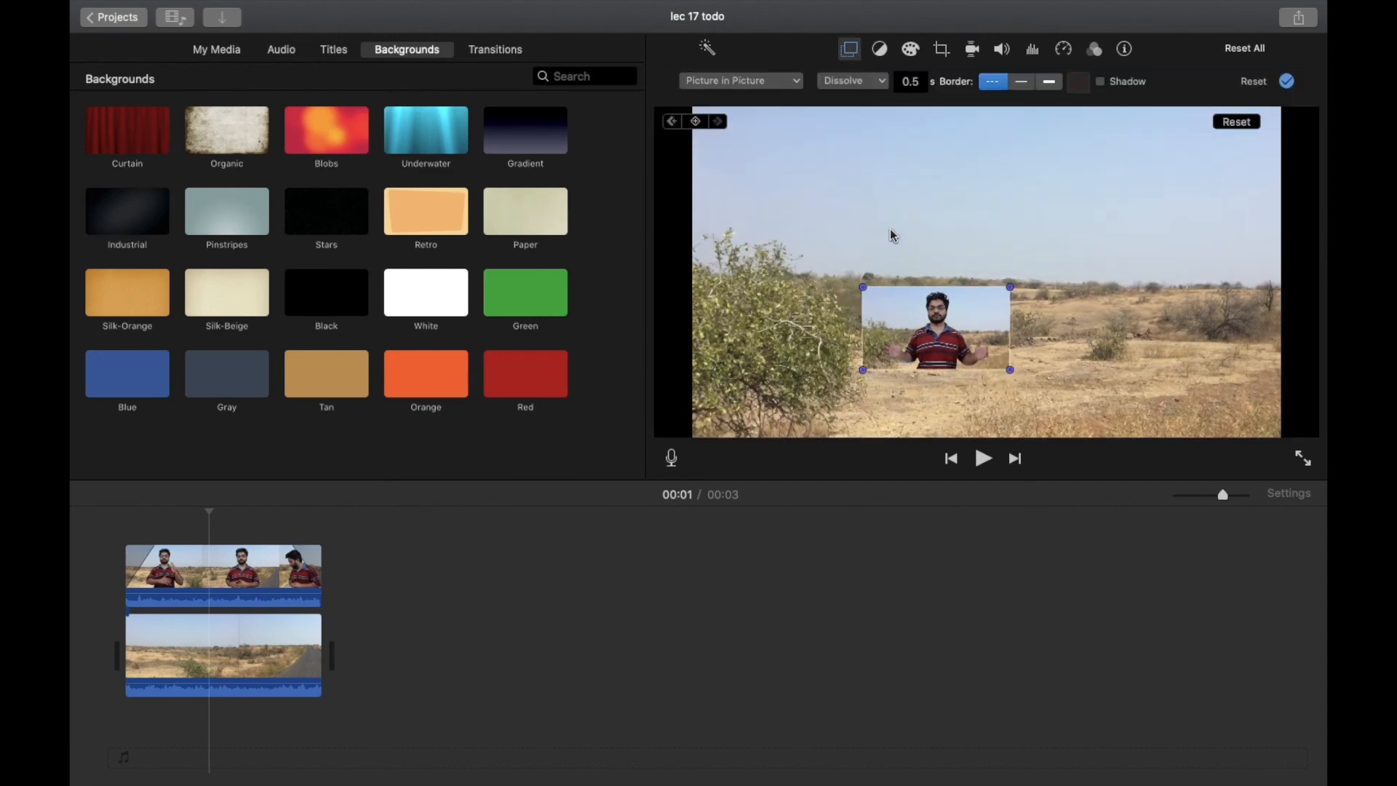
pyautogui.click(908, 319)
pyautogui.moveTo(908, 319); pyautogui.dragTo(813, 253)
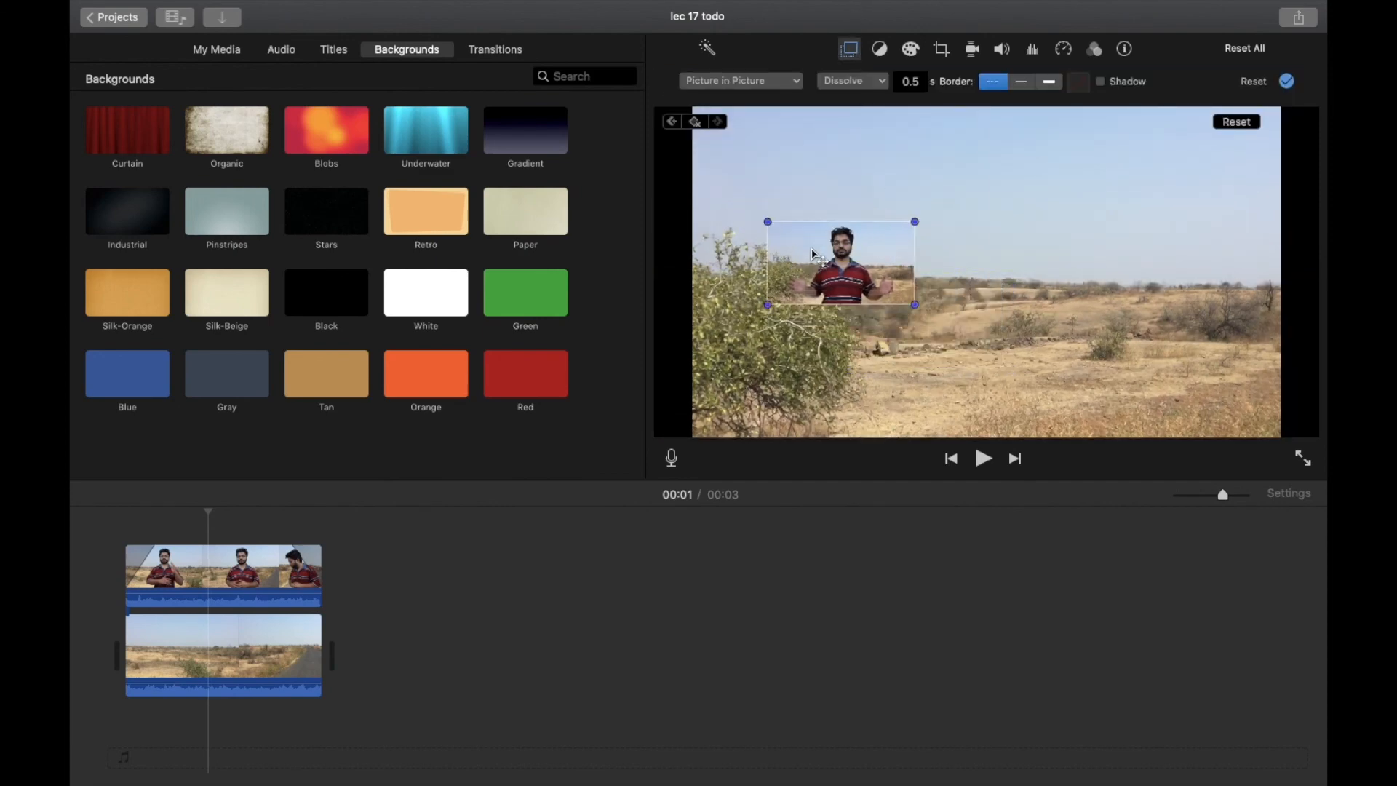
# Move the inset to the top centre of the frame at 00:02 to extend its keyframed path.
pyautogui.click(243, 513)
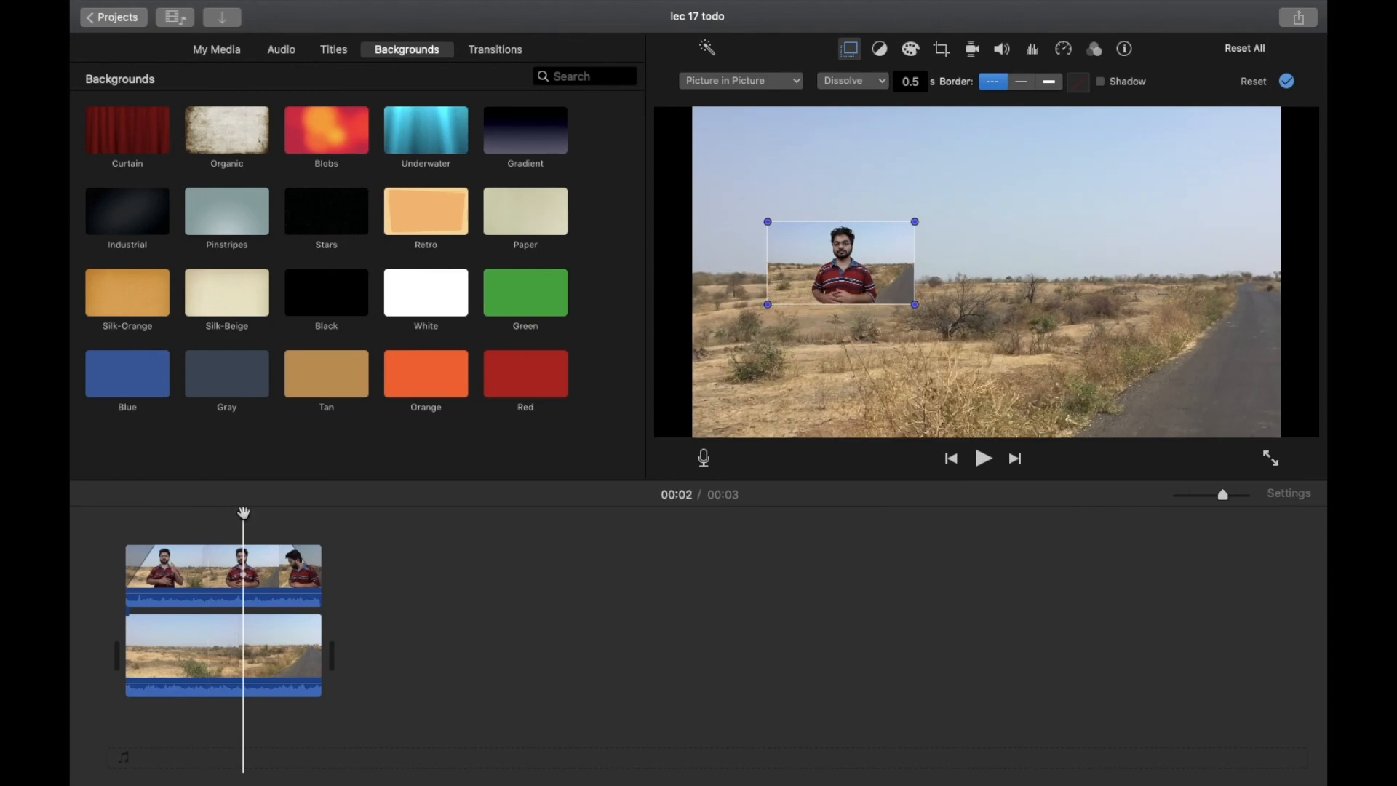
pyautogui.click(278, 525)
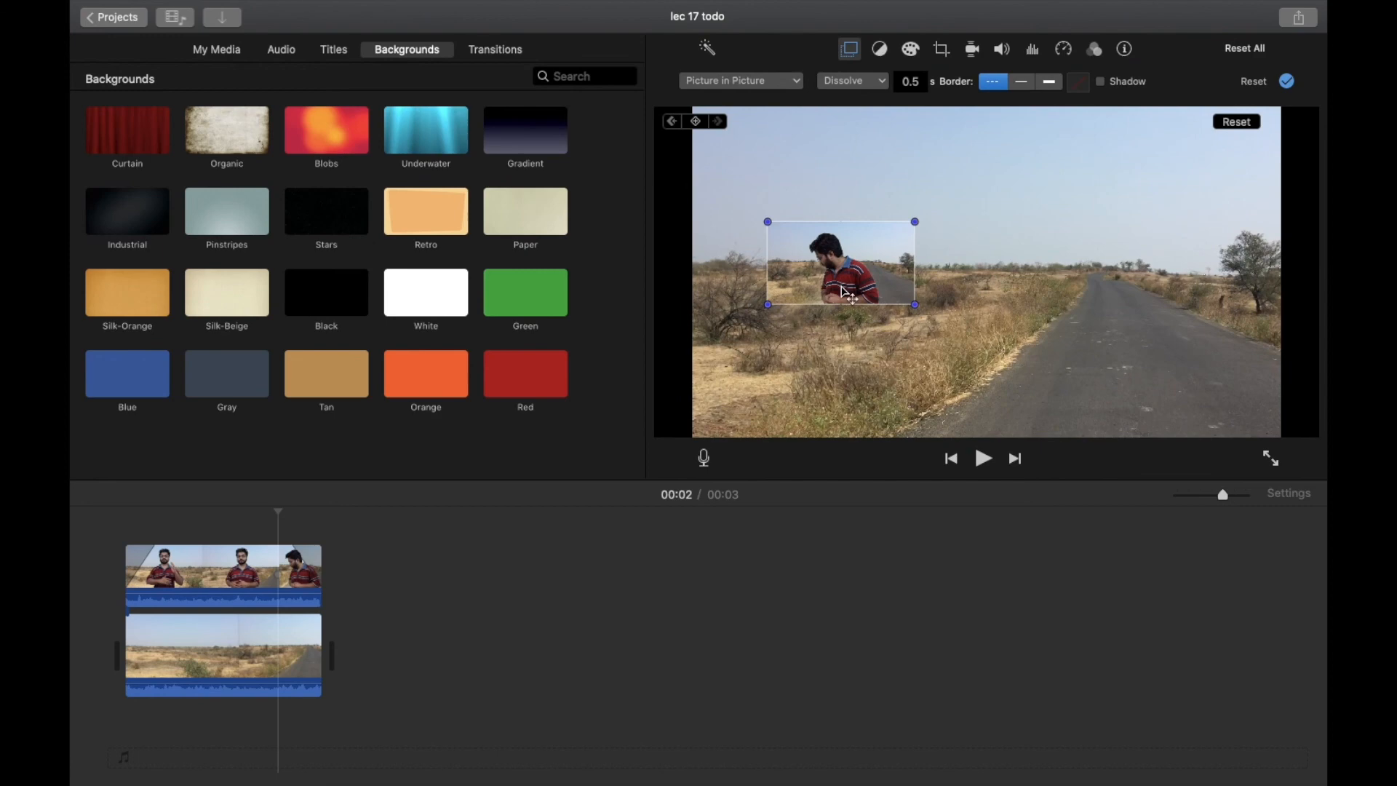
pyautogui.moveTo(846, 293); pyautogui.dragTo(991, 177)
pyautogui.click(764, 655)
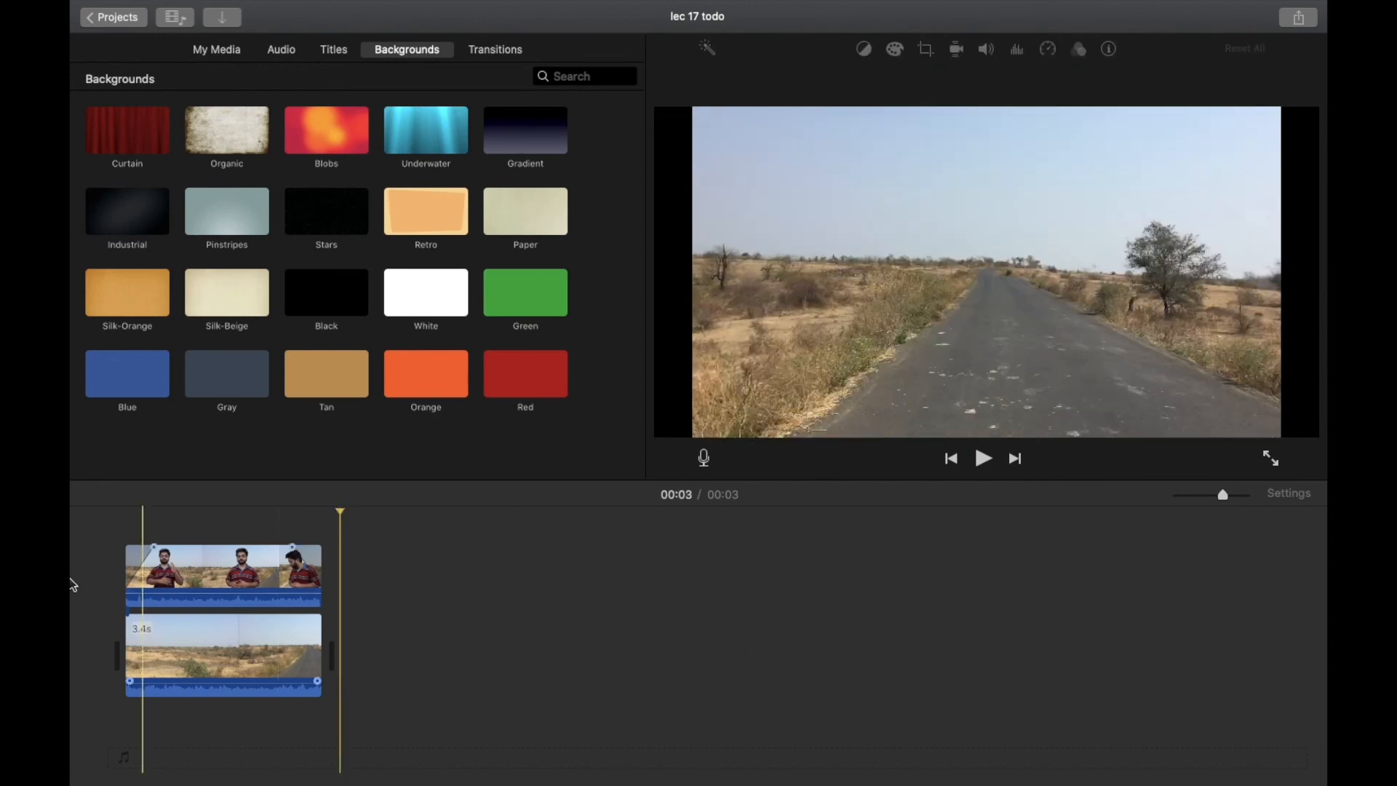
# Play the project repeatedly from the beginning to preview the inset's keyframed movement.
pyautogui.click(71, 571)
pyautogui.press('space')
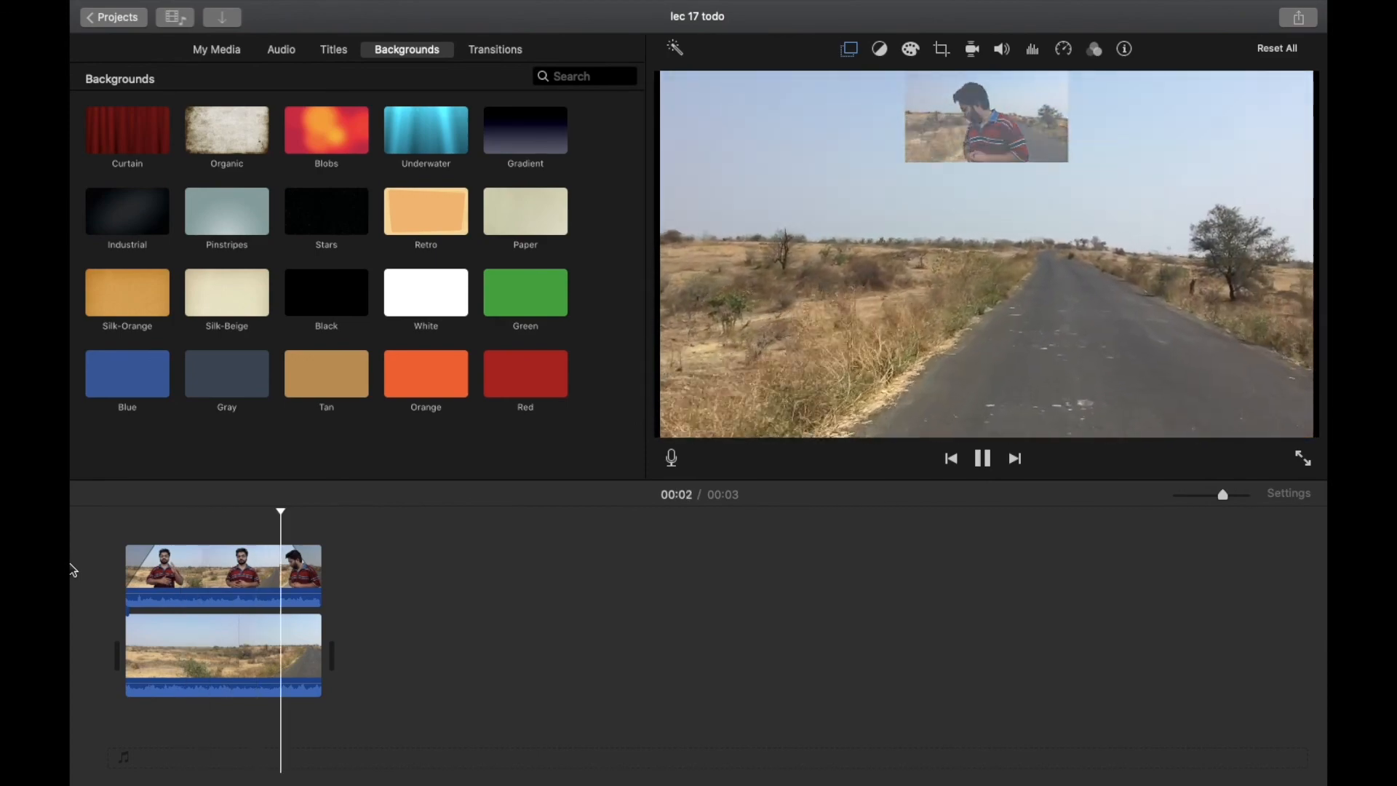
pyautogui.click(125, 555)
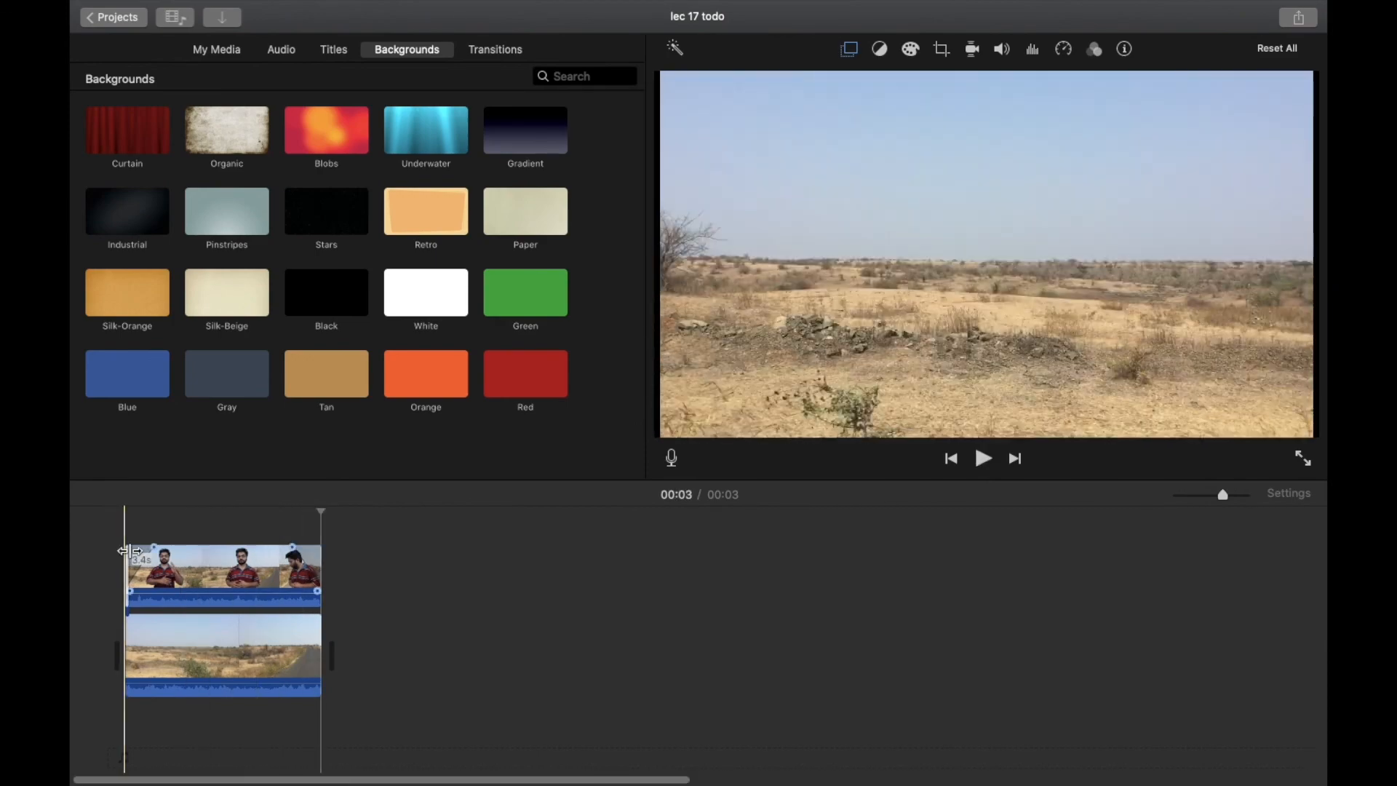
pyautogui.press('space')
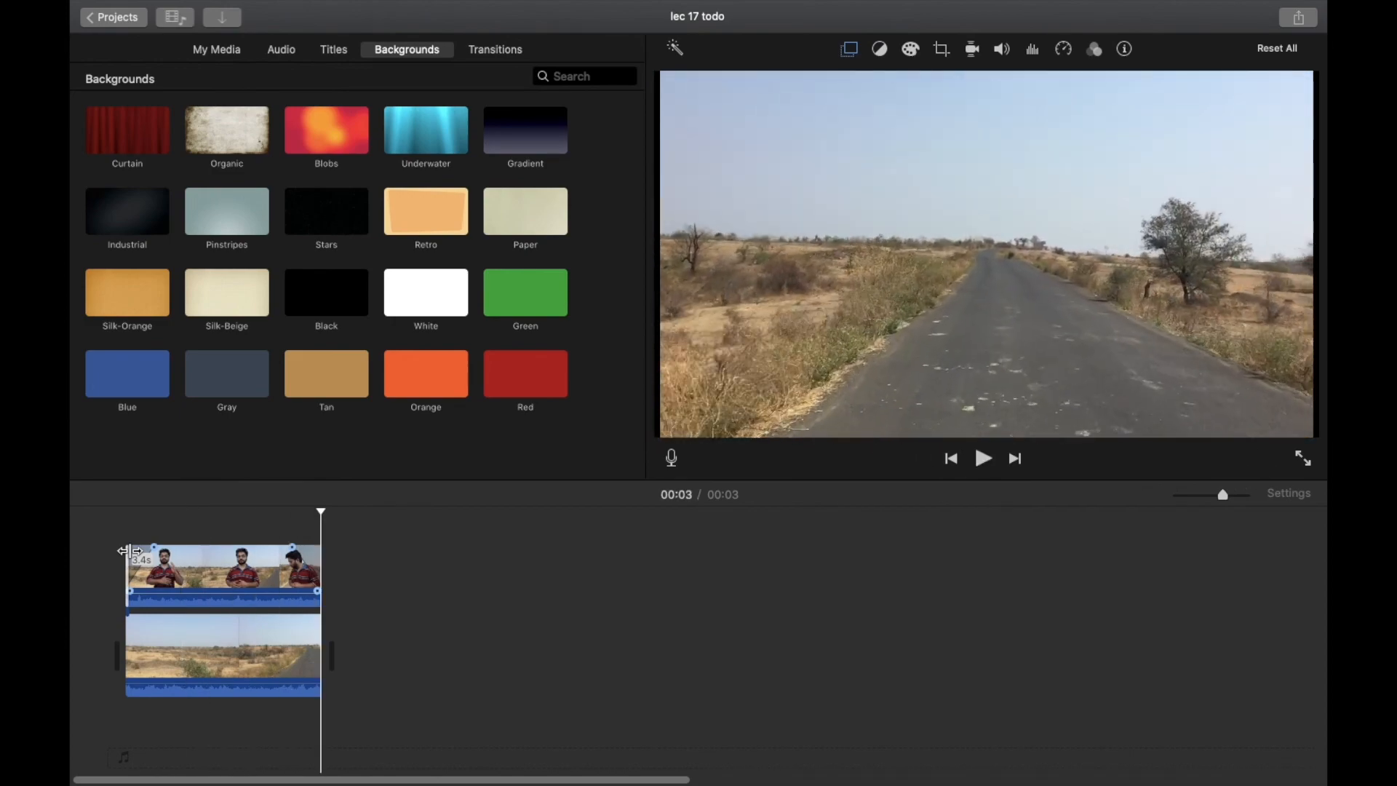
pyautogui.click(125, 514)
pyautogui.press('space')
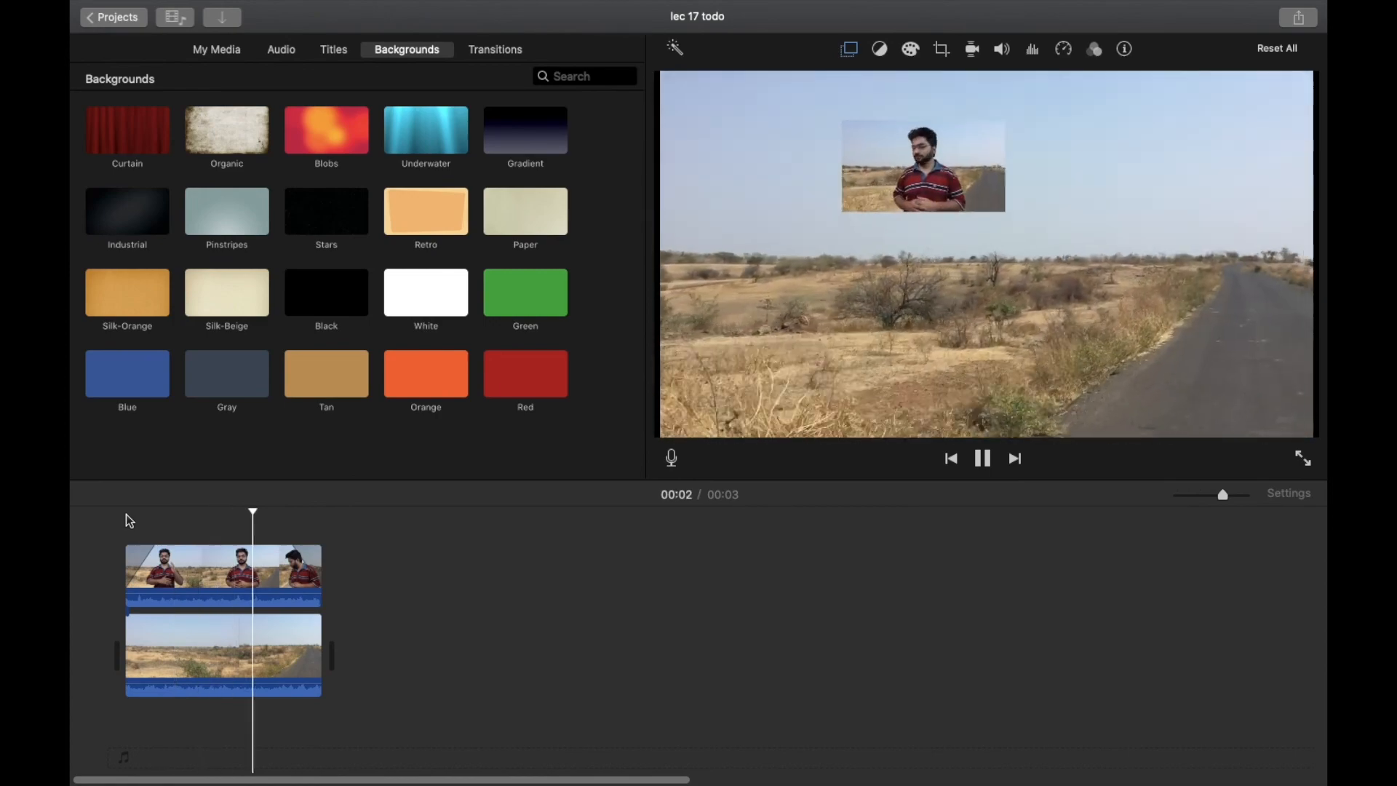
pyautogui.click(125, 513)
pyautogui.press('space')
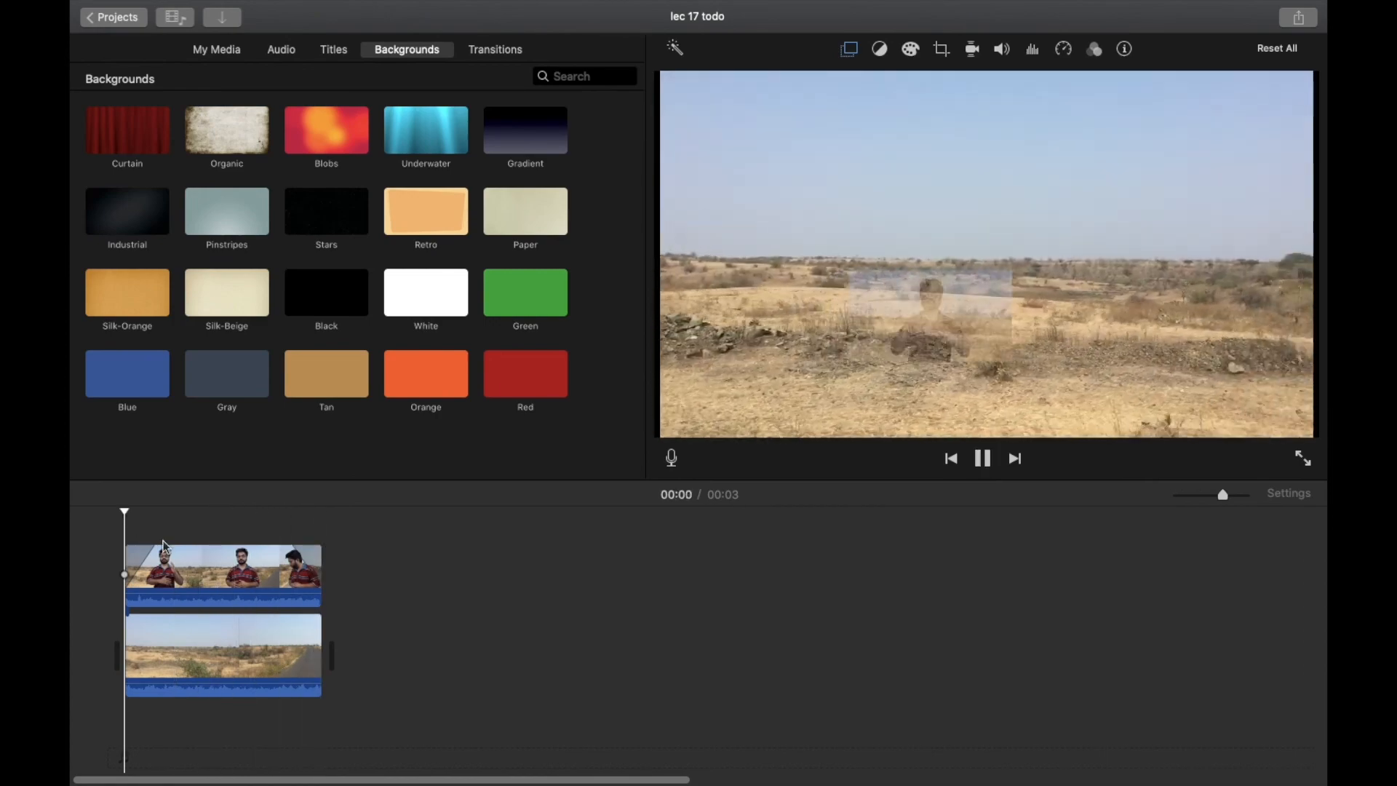
# Reopen the inset clip's Picture in Picture settings at 00:01 and review its keyframe controls.
pyautogui.click(193, 558)
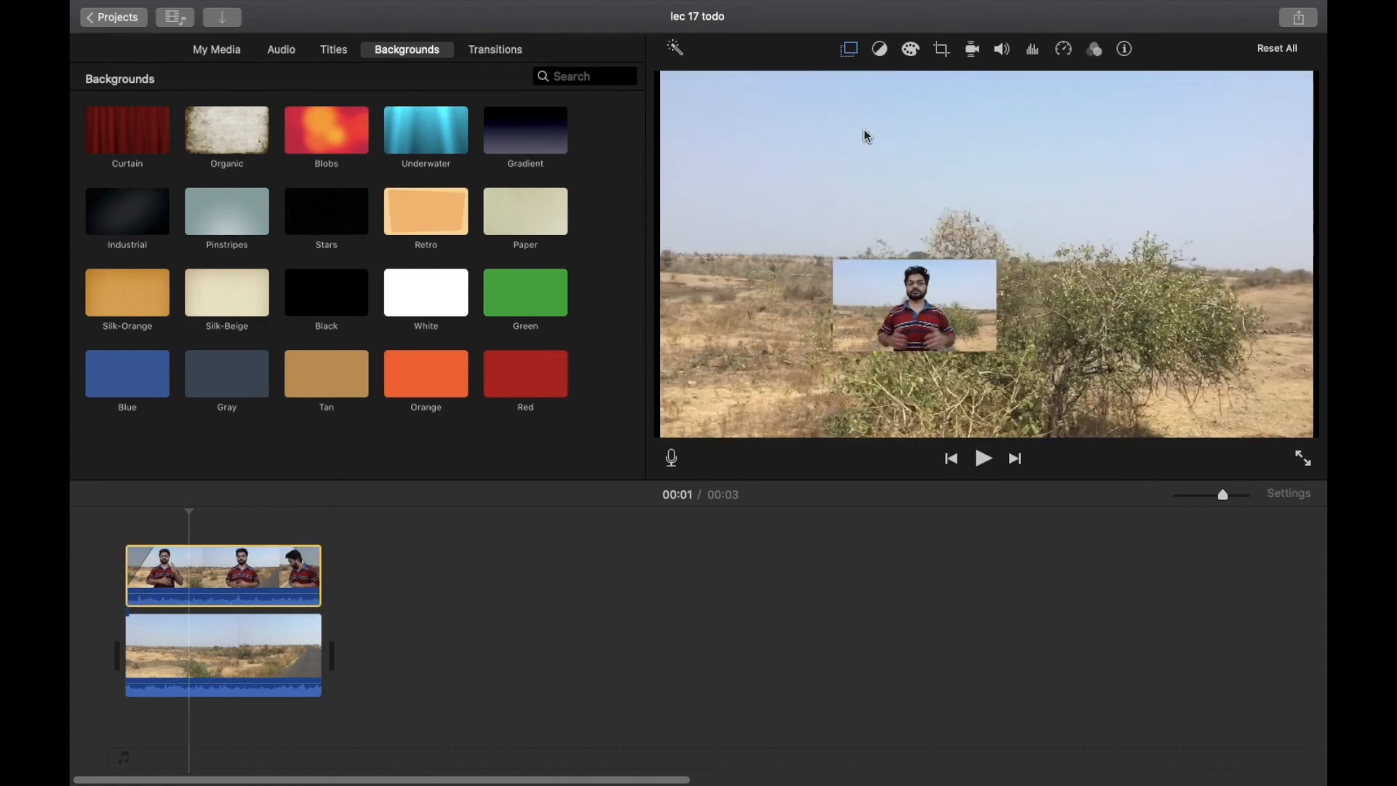
pyautogui.click(846, 57)
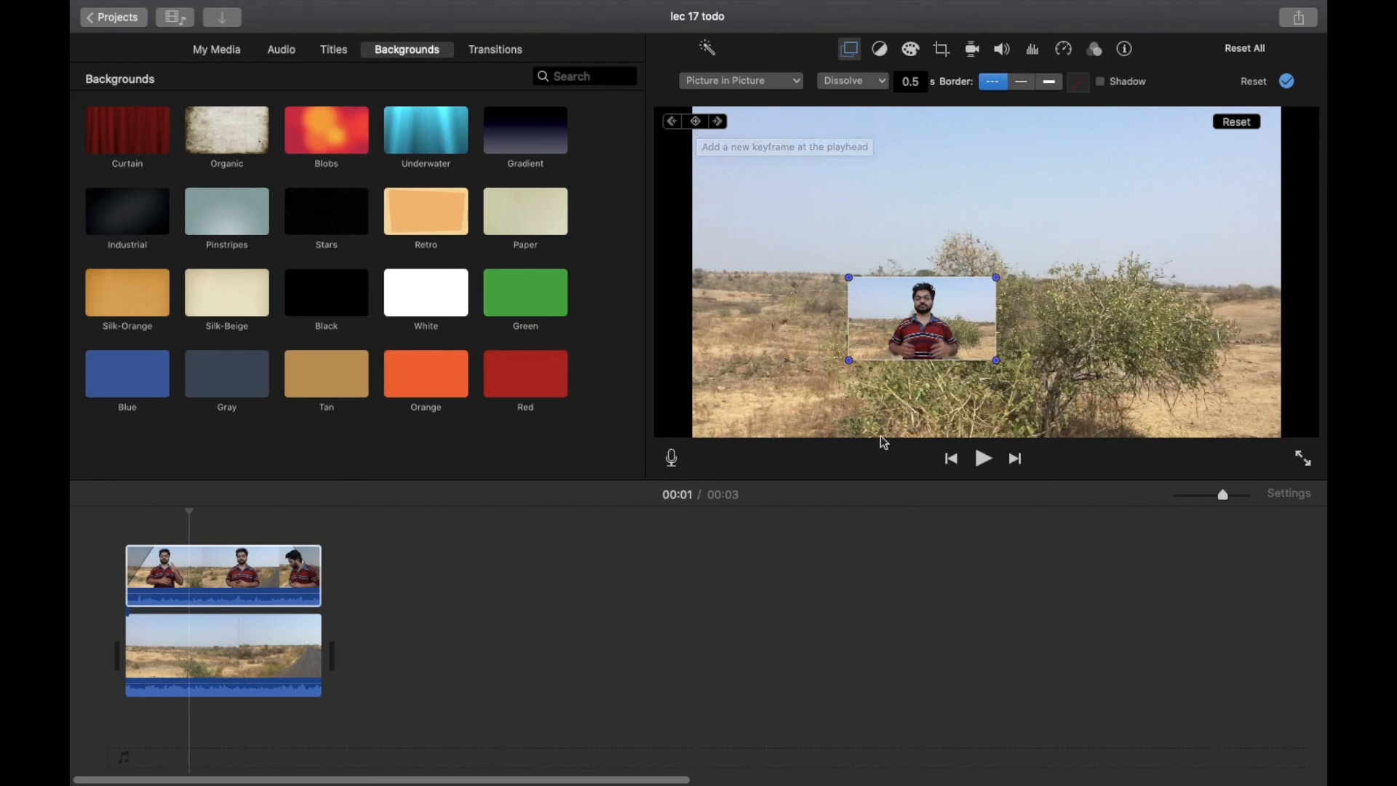
pyautogui.click(75, 521)
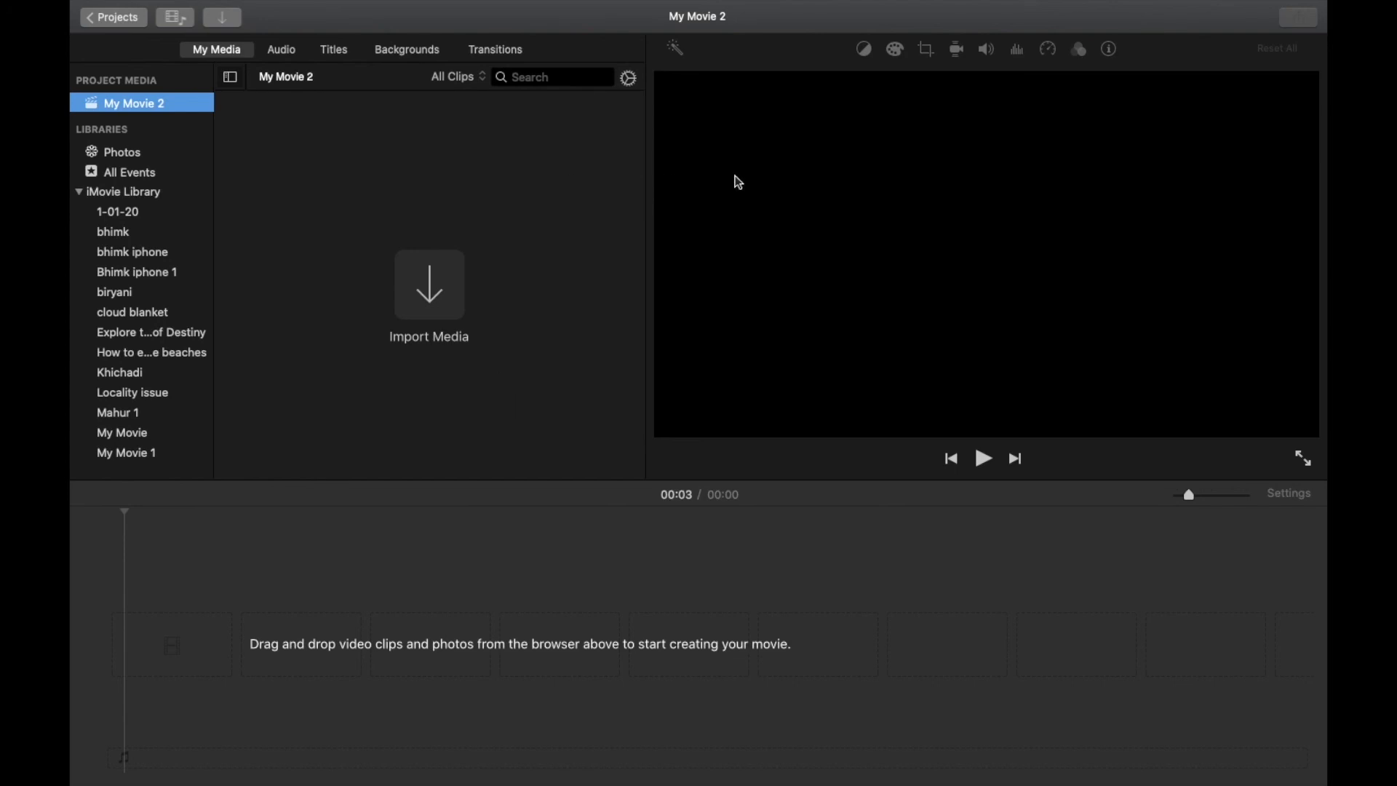
# Add the intro imovie.mp4 video from the desktop's Udemy courses folder to the empty My Movie 2 timeline.
pyautogui.click(595, 753)
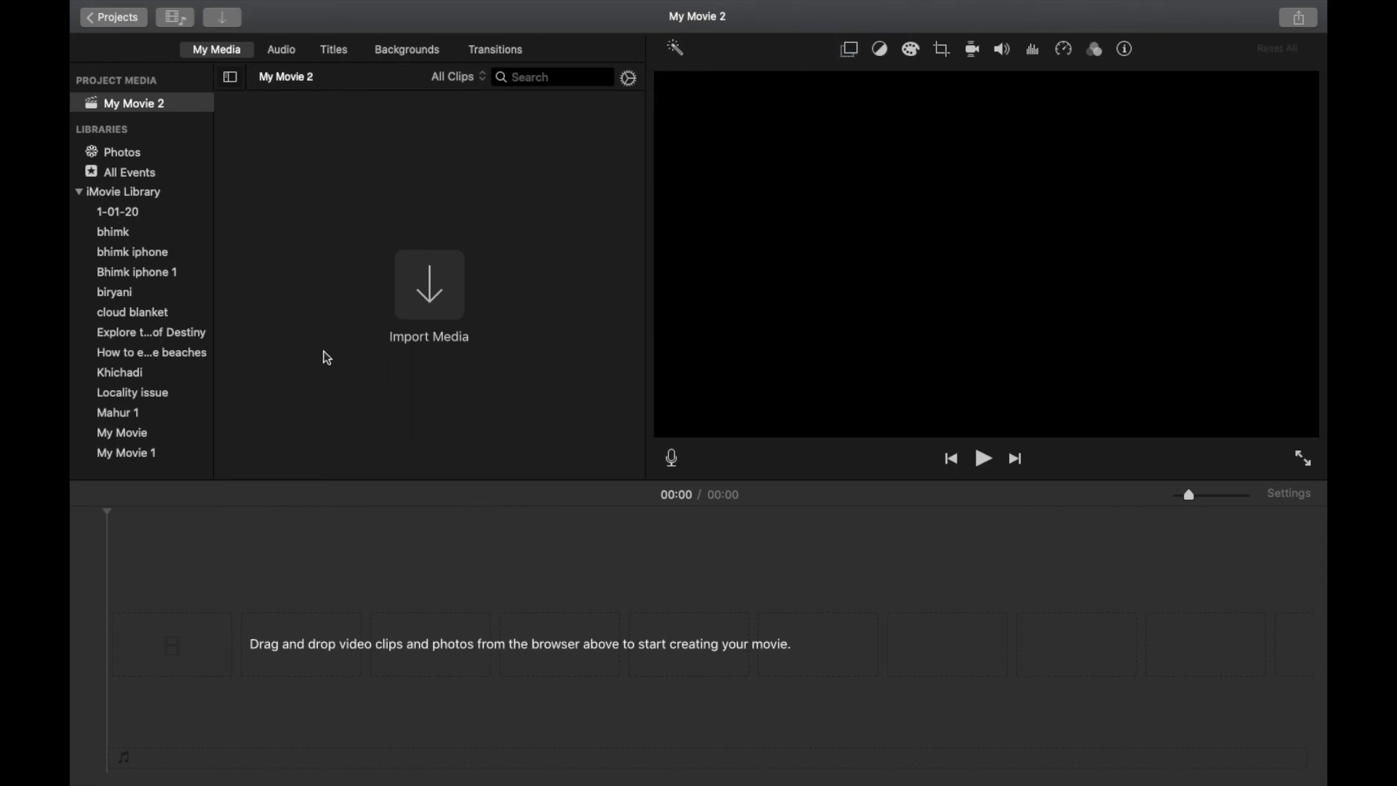
pyautogui.hotkey('ctrl', 'Left')
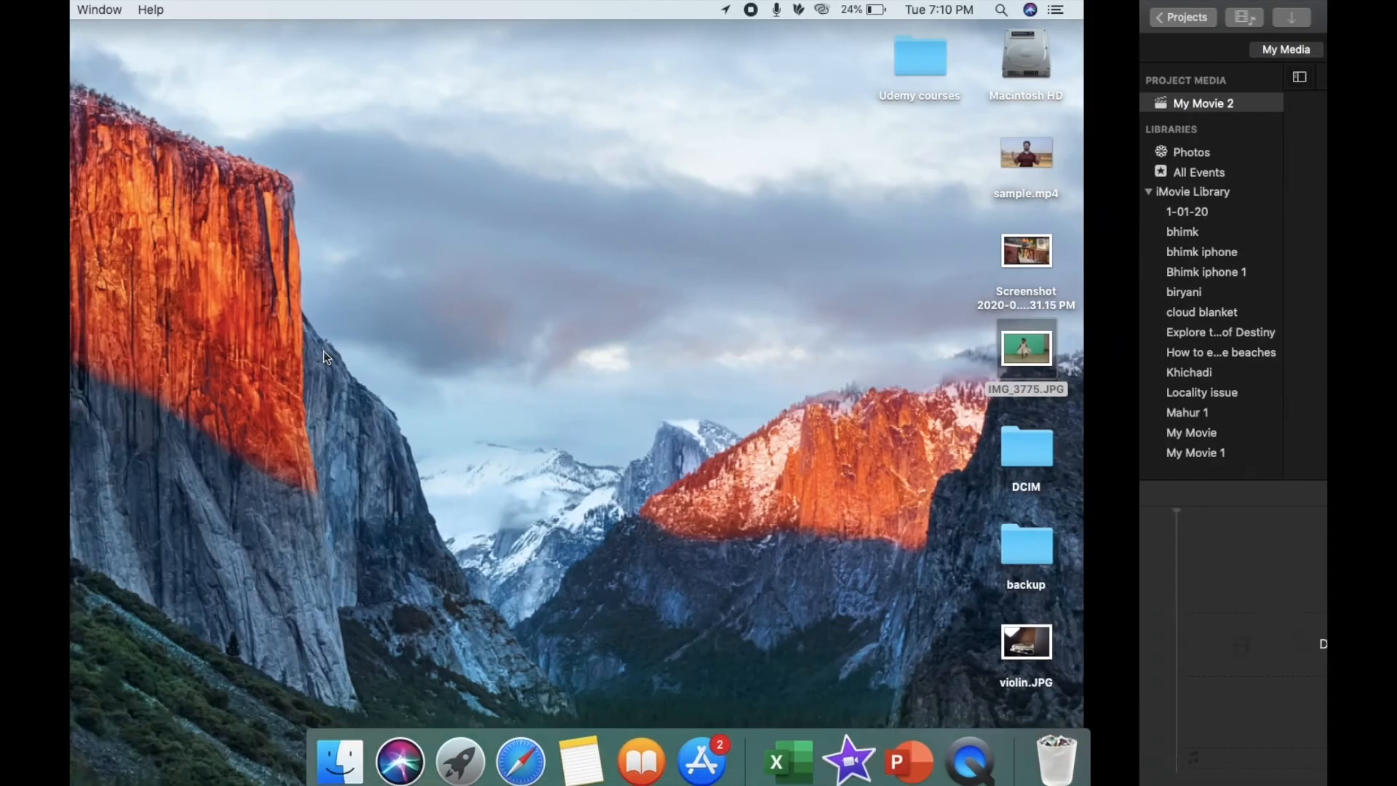
pyautogui.doubleClick(1150, 36)
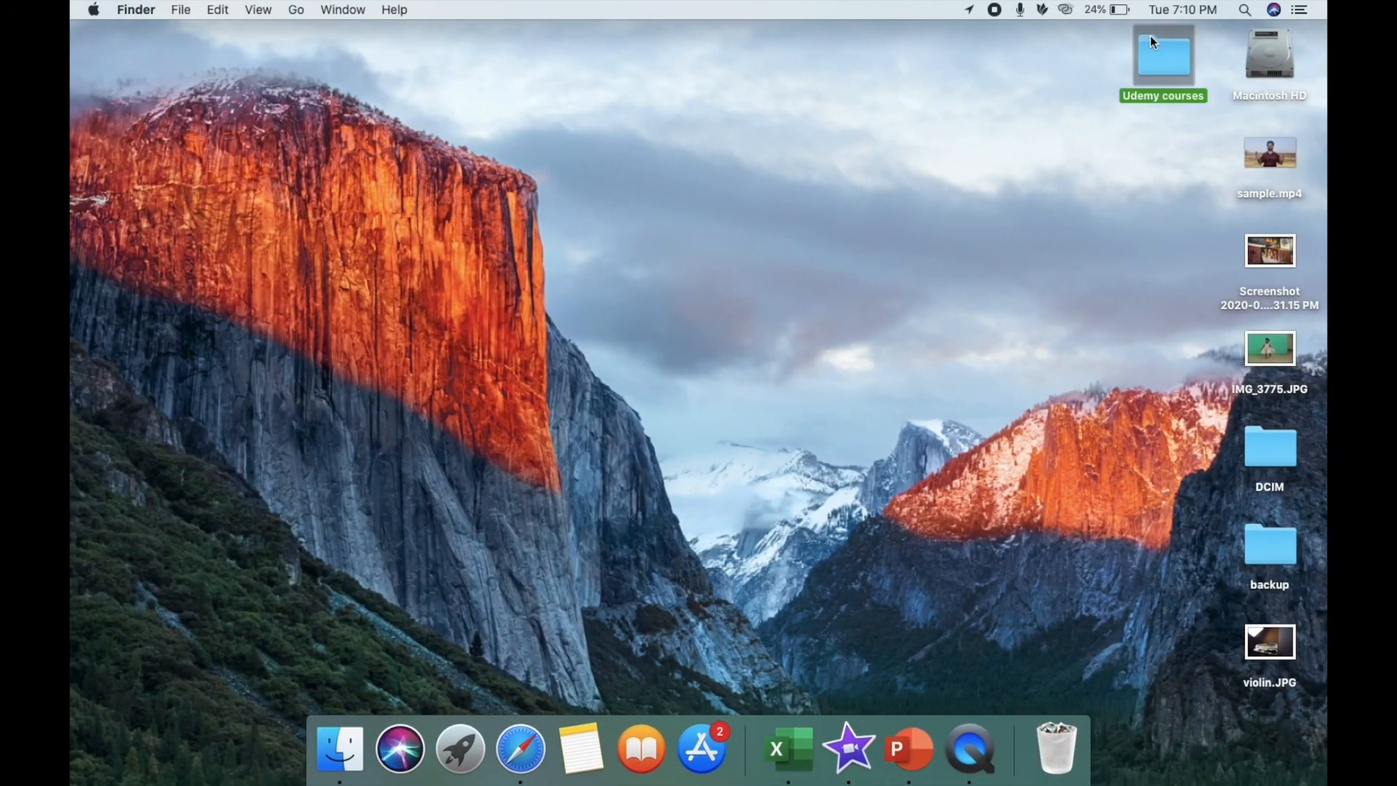
pyautogui.click(326, 111)
pyautogui.doubleClick(326, 111)
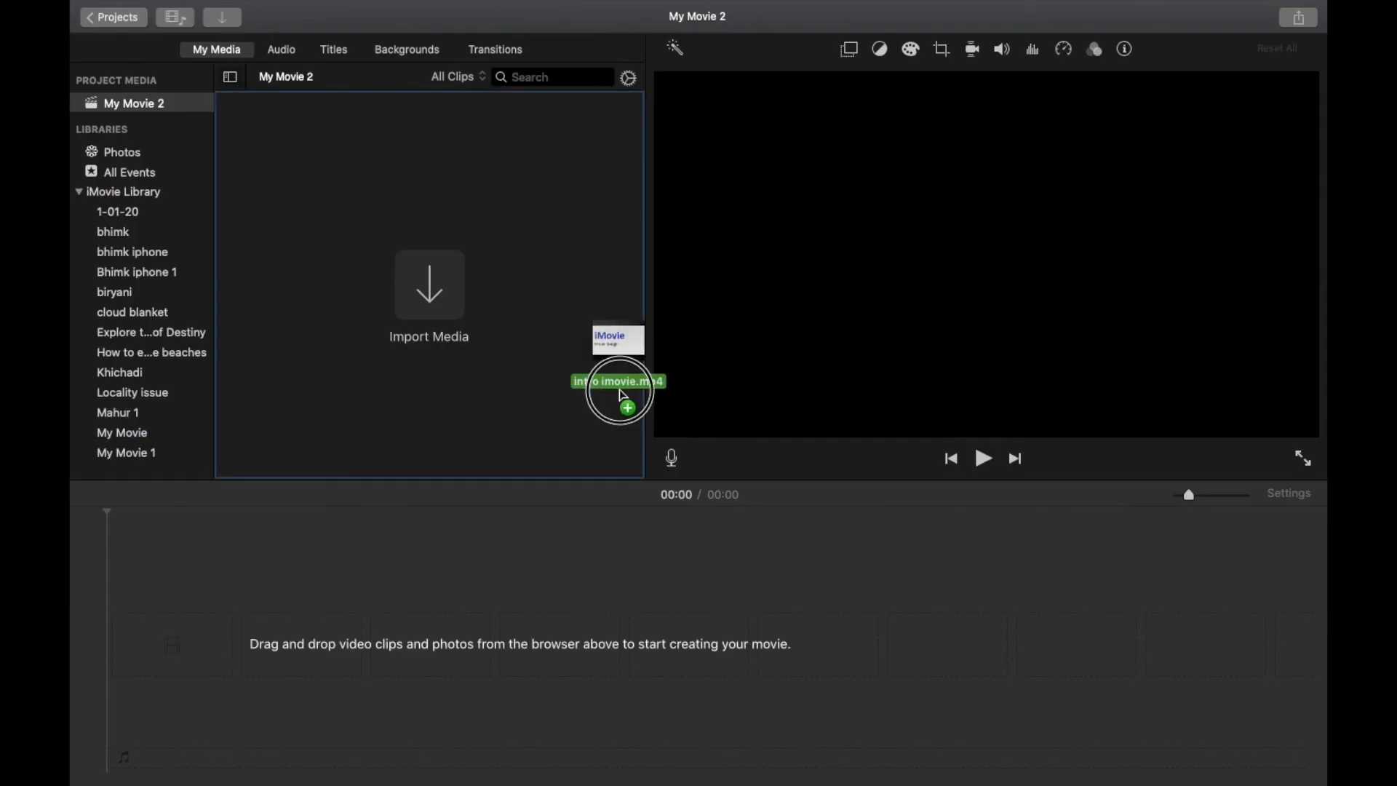
pyautogui.moveTo(608, 390); pyautogui.dragTo(221, 631)
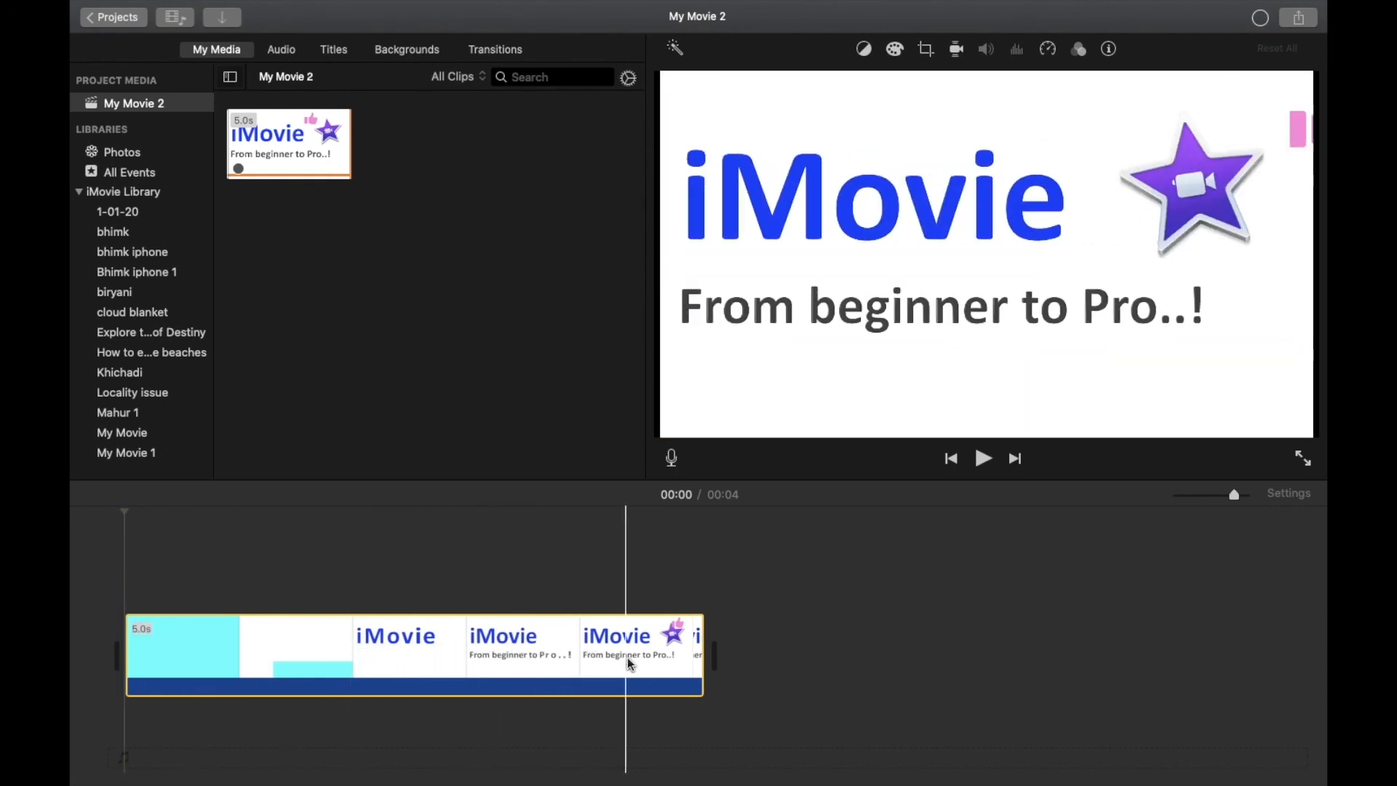
pyautogui.click(520, 616)
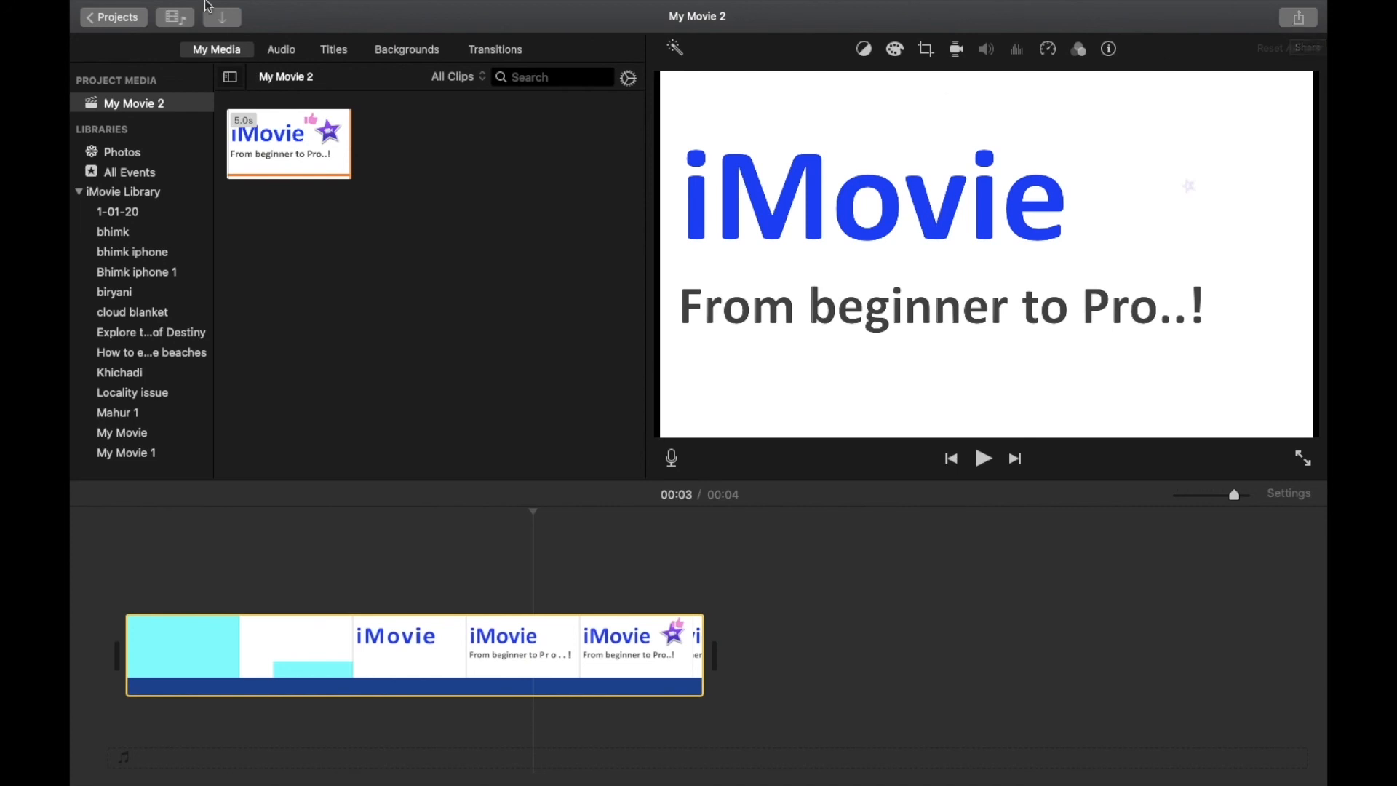
# Review the destinations available for sharing the movie, without choosing one.
pyautogui.click(183, 10)
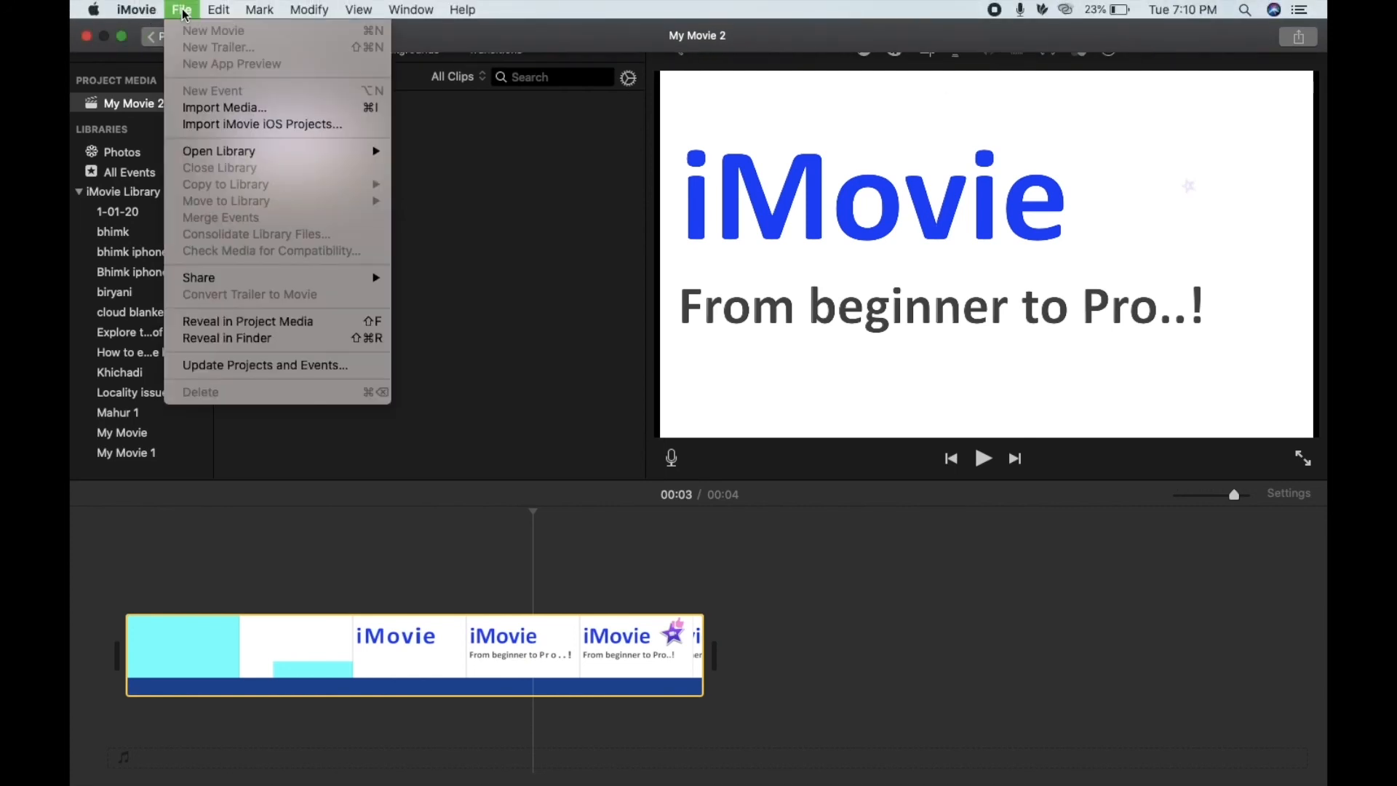
pyautogui.moveTo(226, 279)
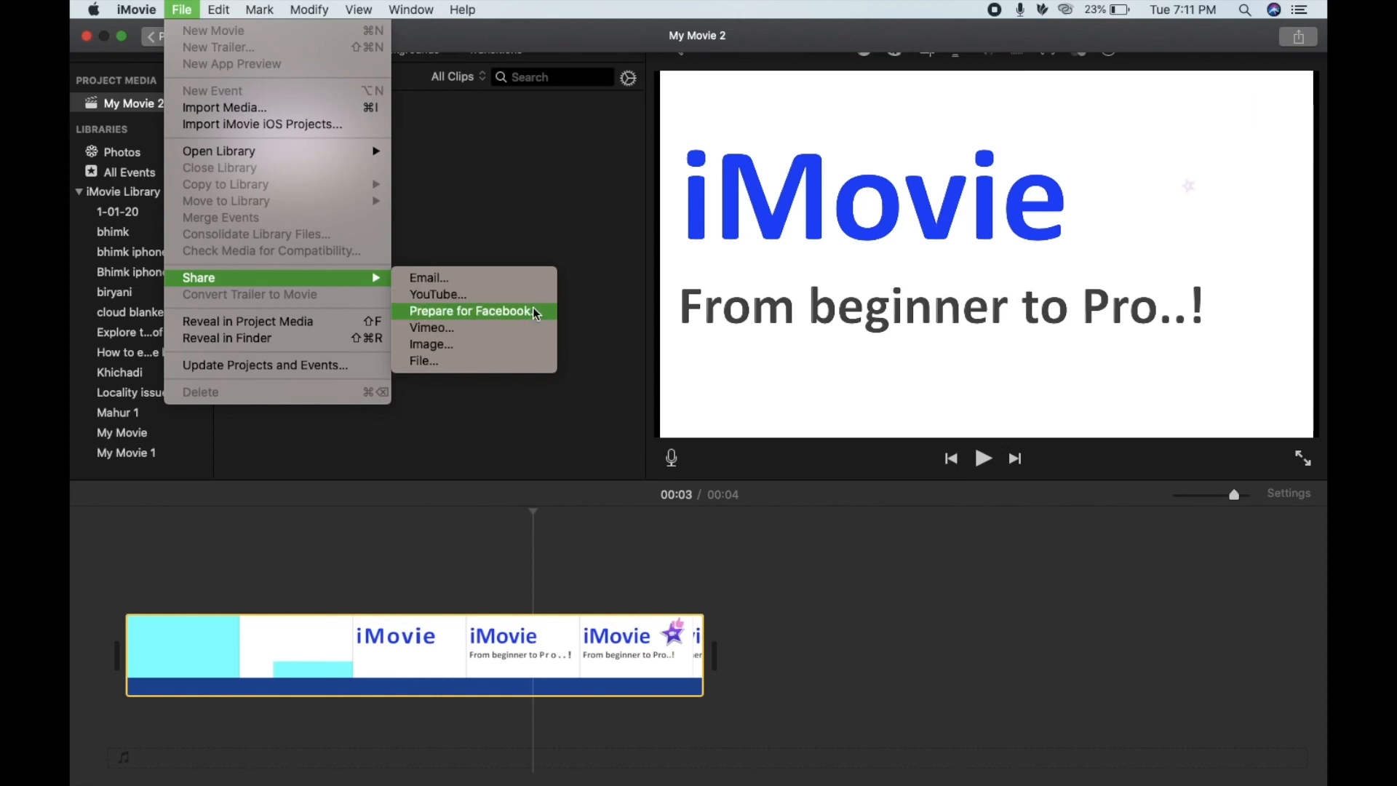
pyautogui.click(515, 379)
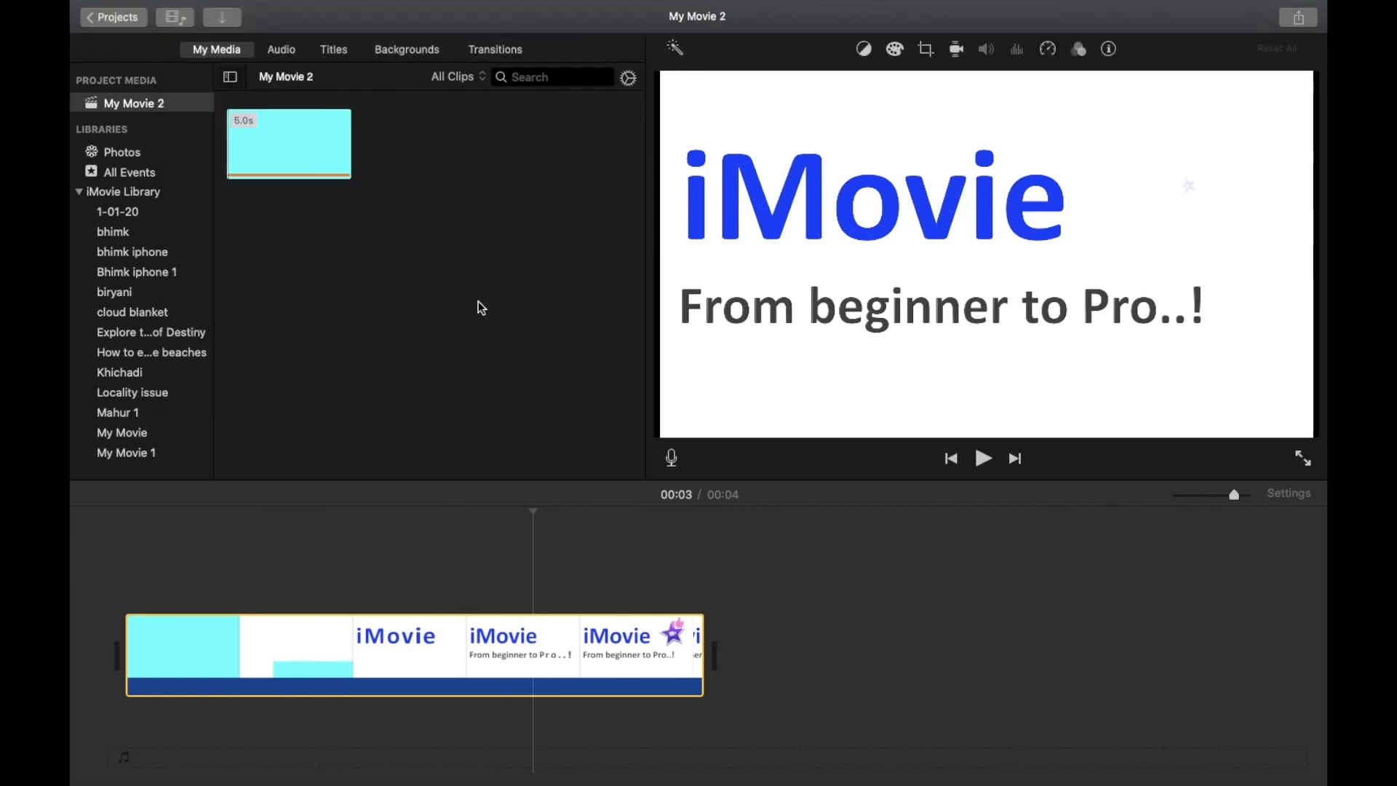
# Start exporting the movie as a file, with the title "sample" and the description "udemy course".
pyautogui.click(1297, 22)
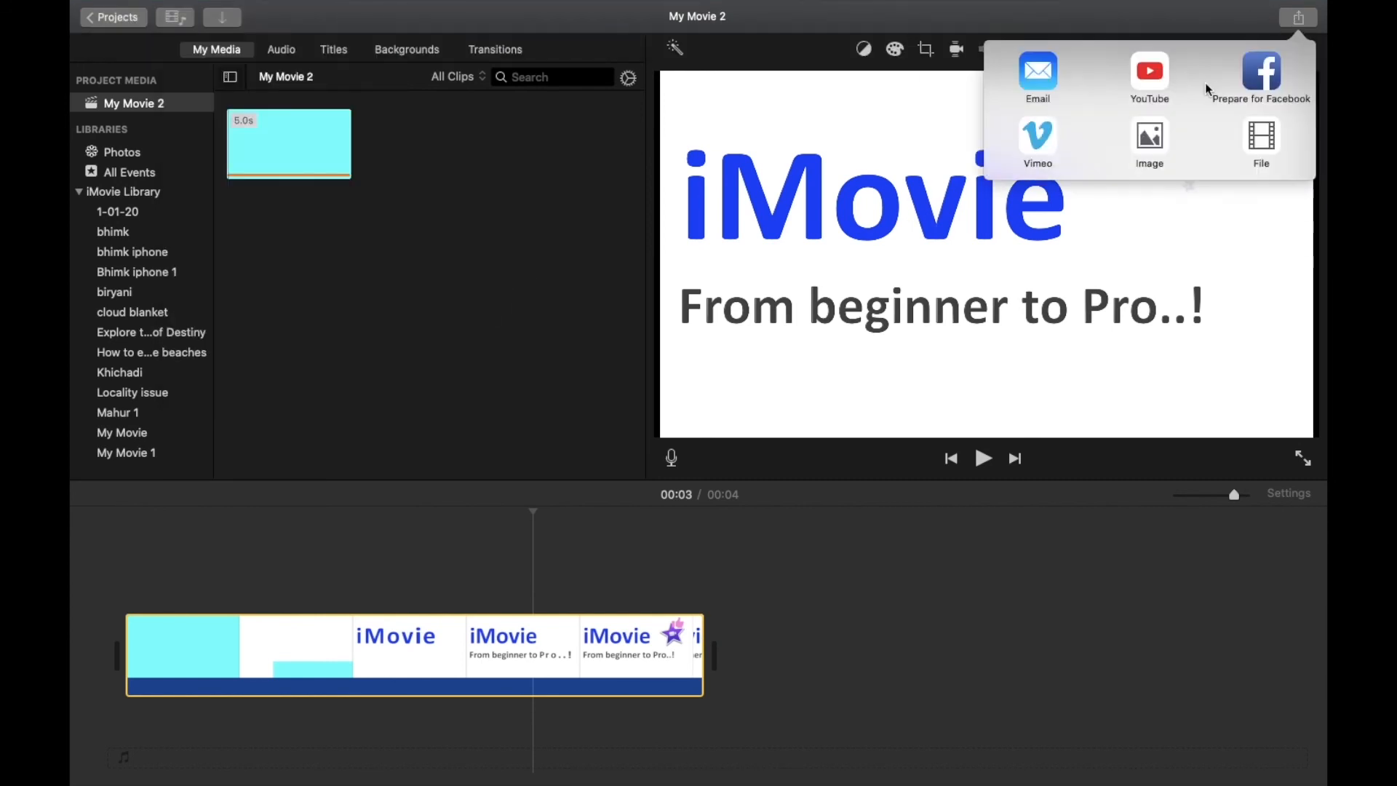
pyautogui.click(1255, 144)
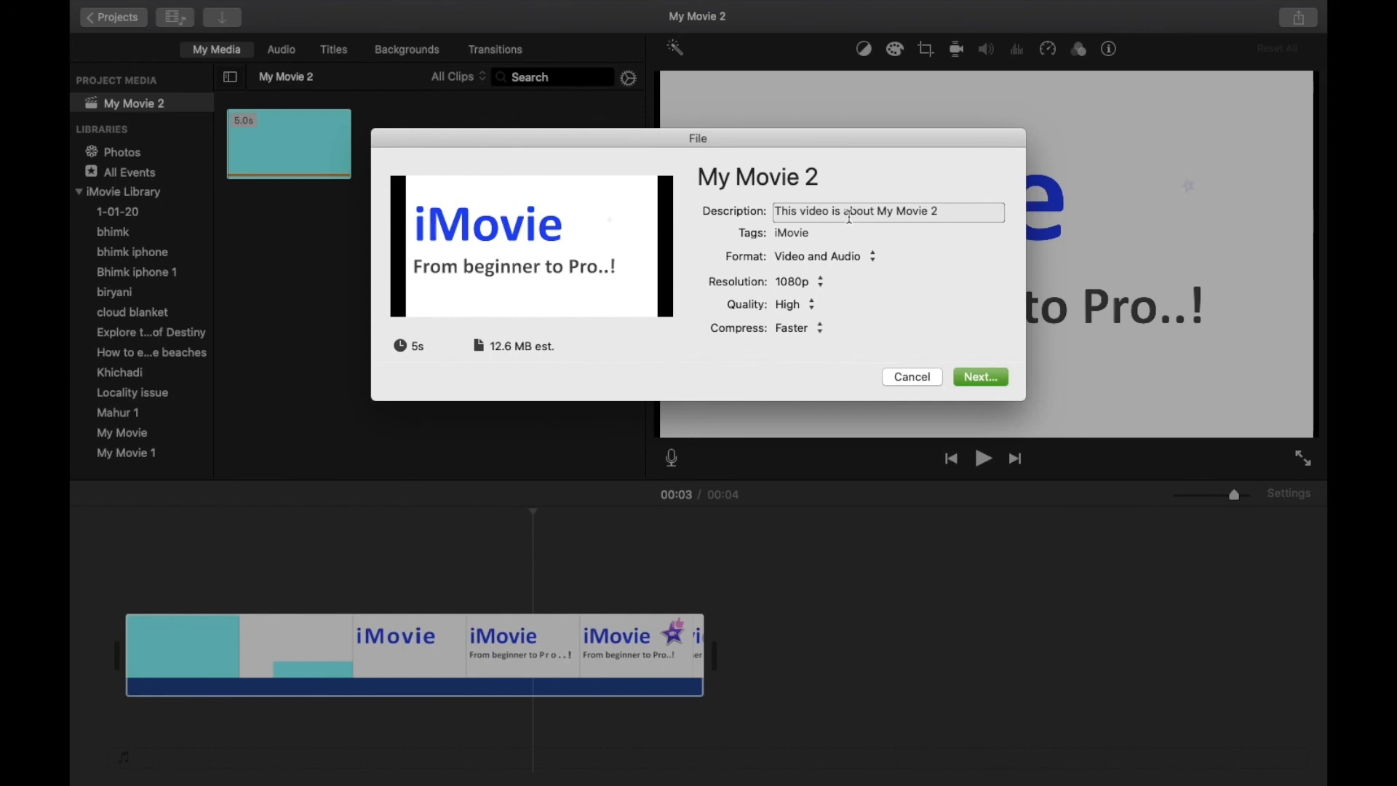
pyautogui.click(829, 166)
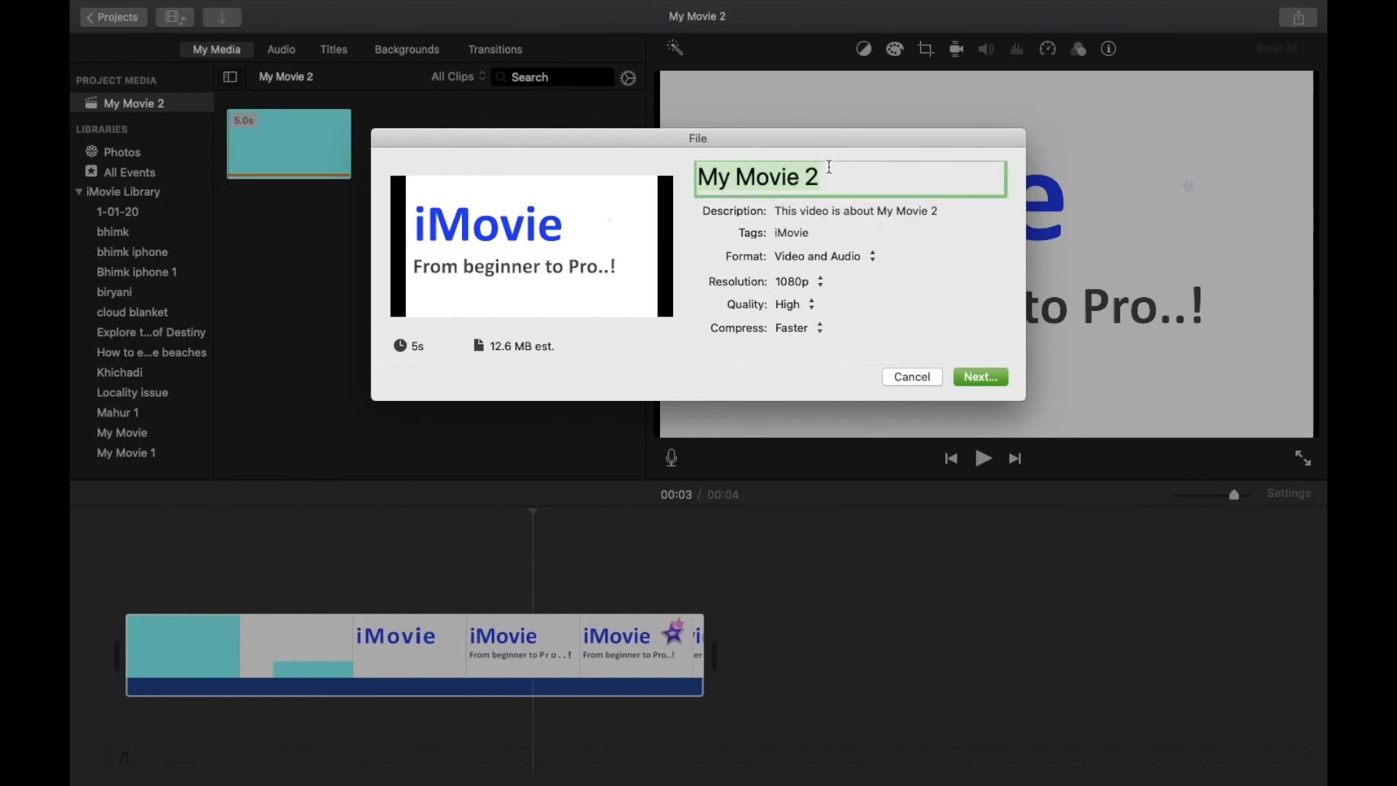
pyautogui.write('sa')
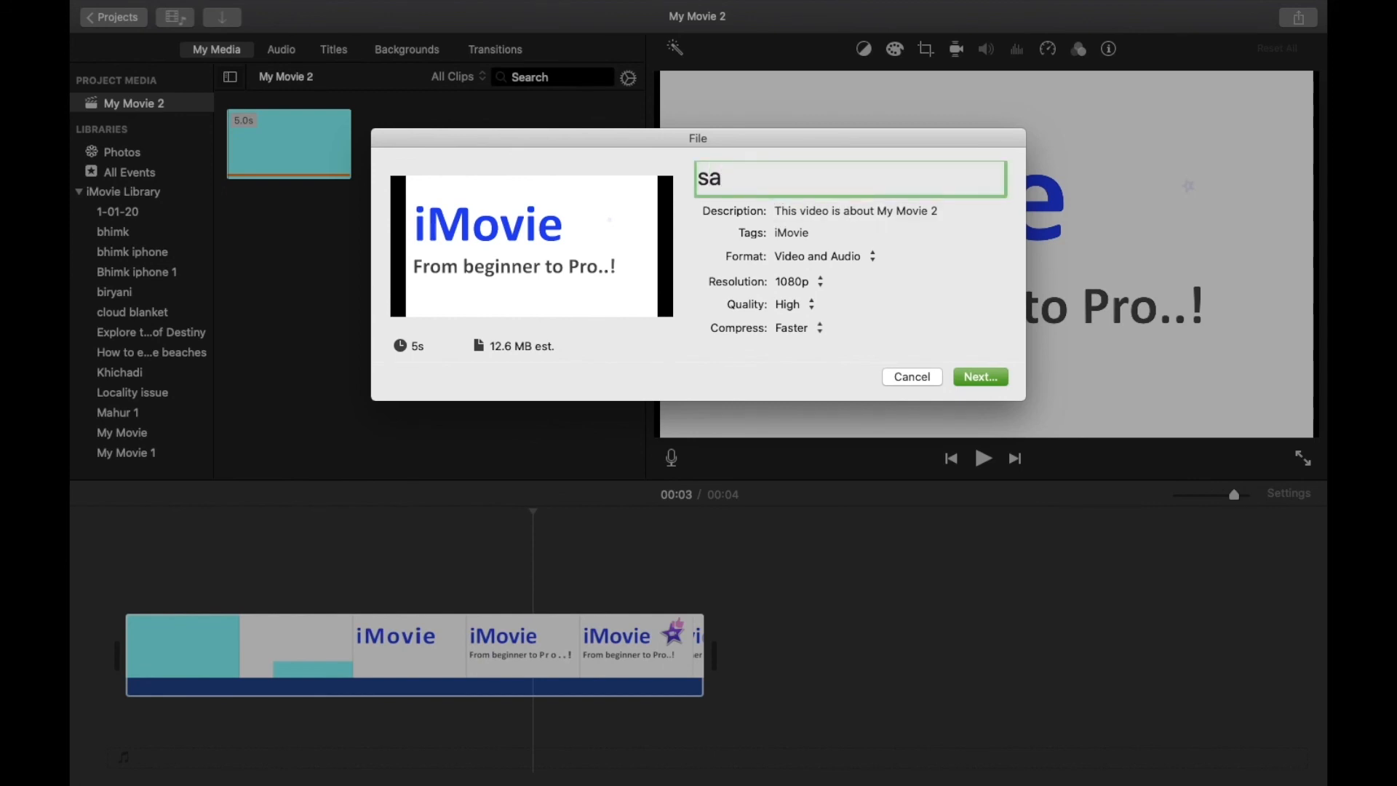
pyautogui.write('mple')
pyautogui.click(875, 208)
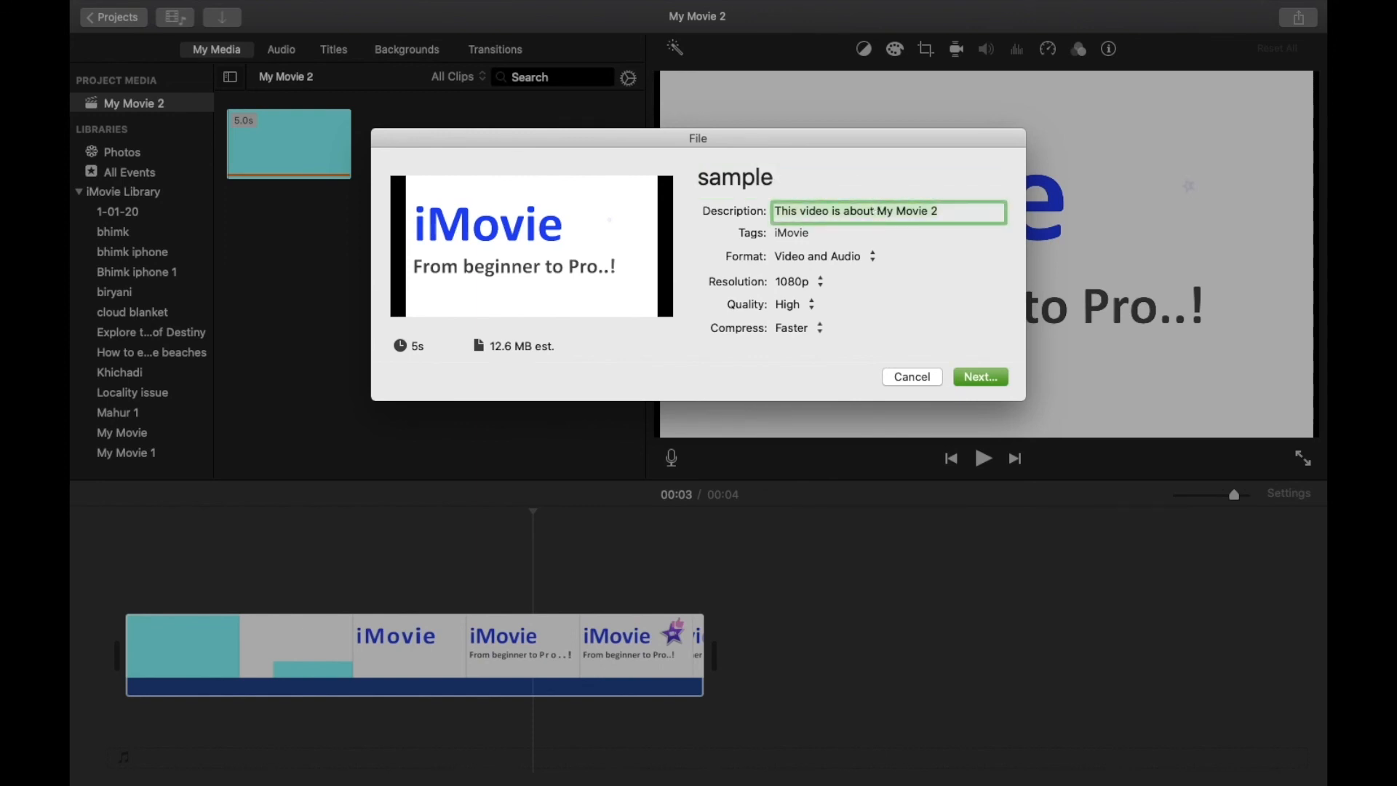
pyautogui.write('udemy')
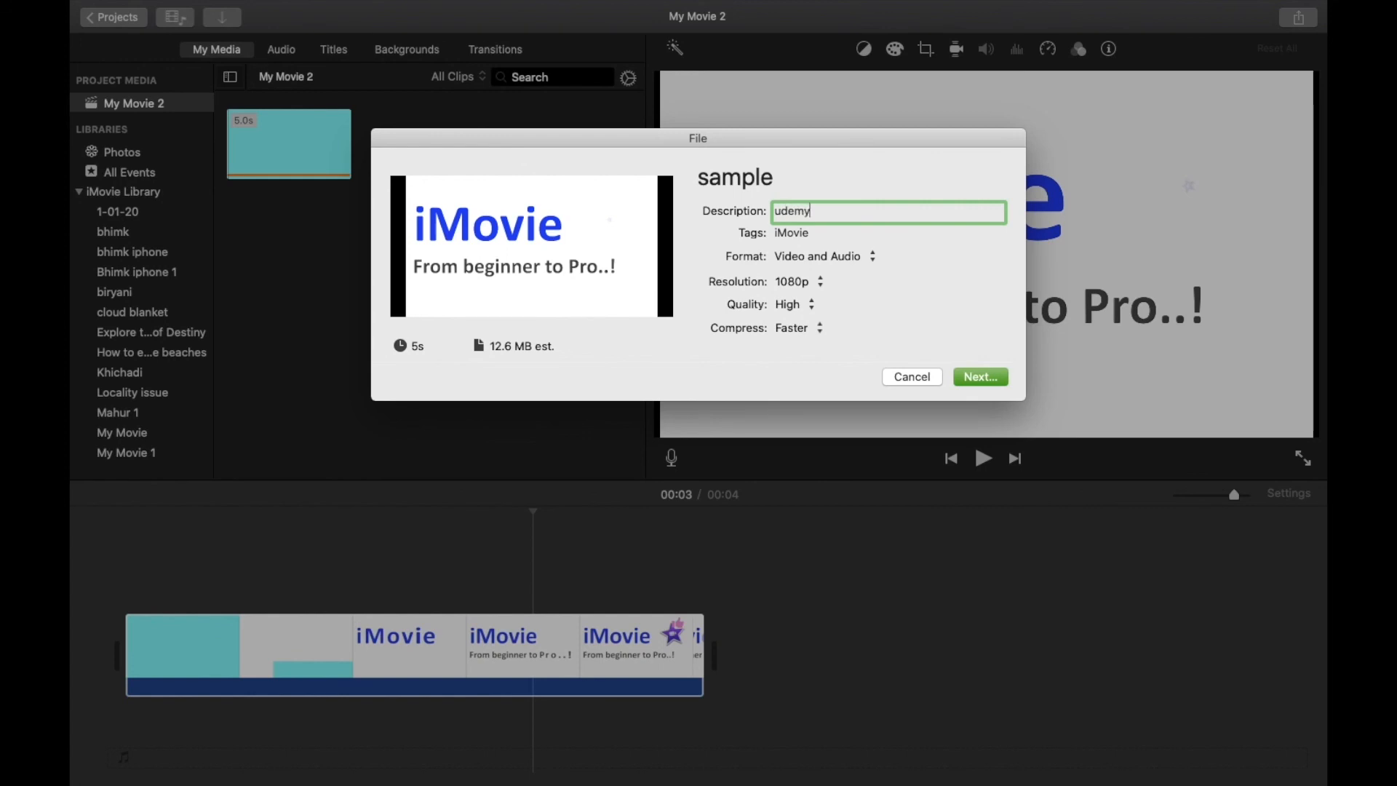
pyautogui.write(' c')
pyautogui.write('out')
pyautogui.write('rse')
# Review the export's tags, format and resolution options, keeping Video and Audio at 1080p.
pyautogui.click(855, 231)
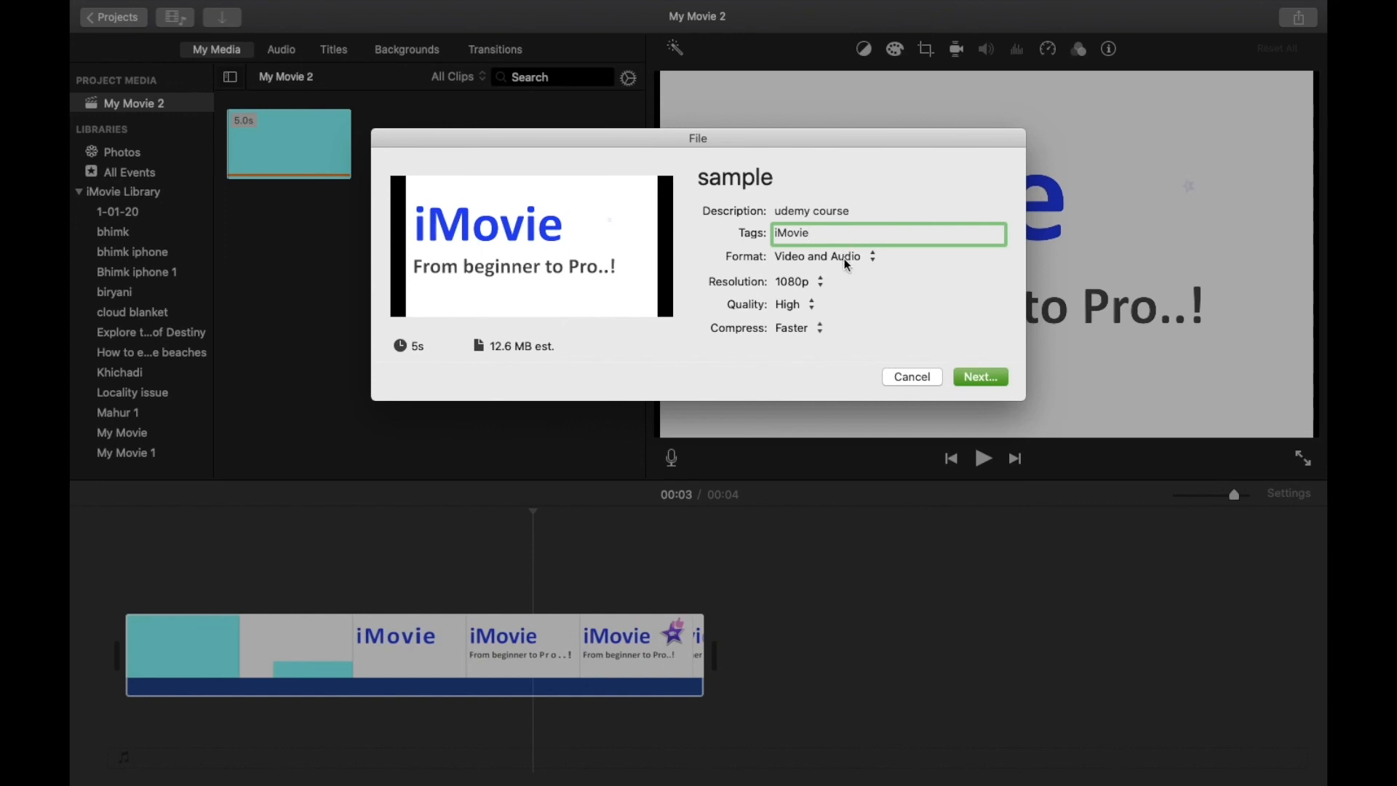
pyautogui.click(844, 259)
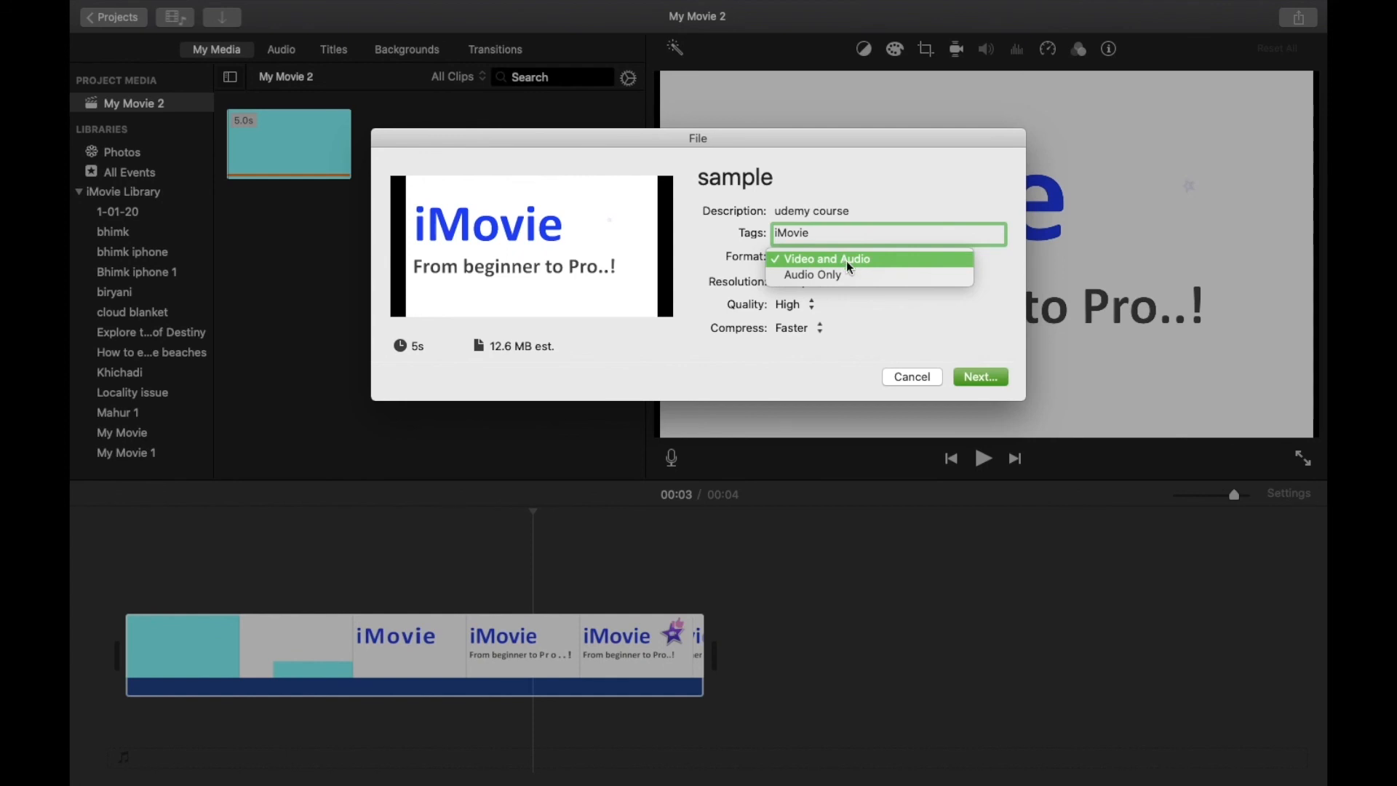
pyautogui.click(873, 259)
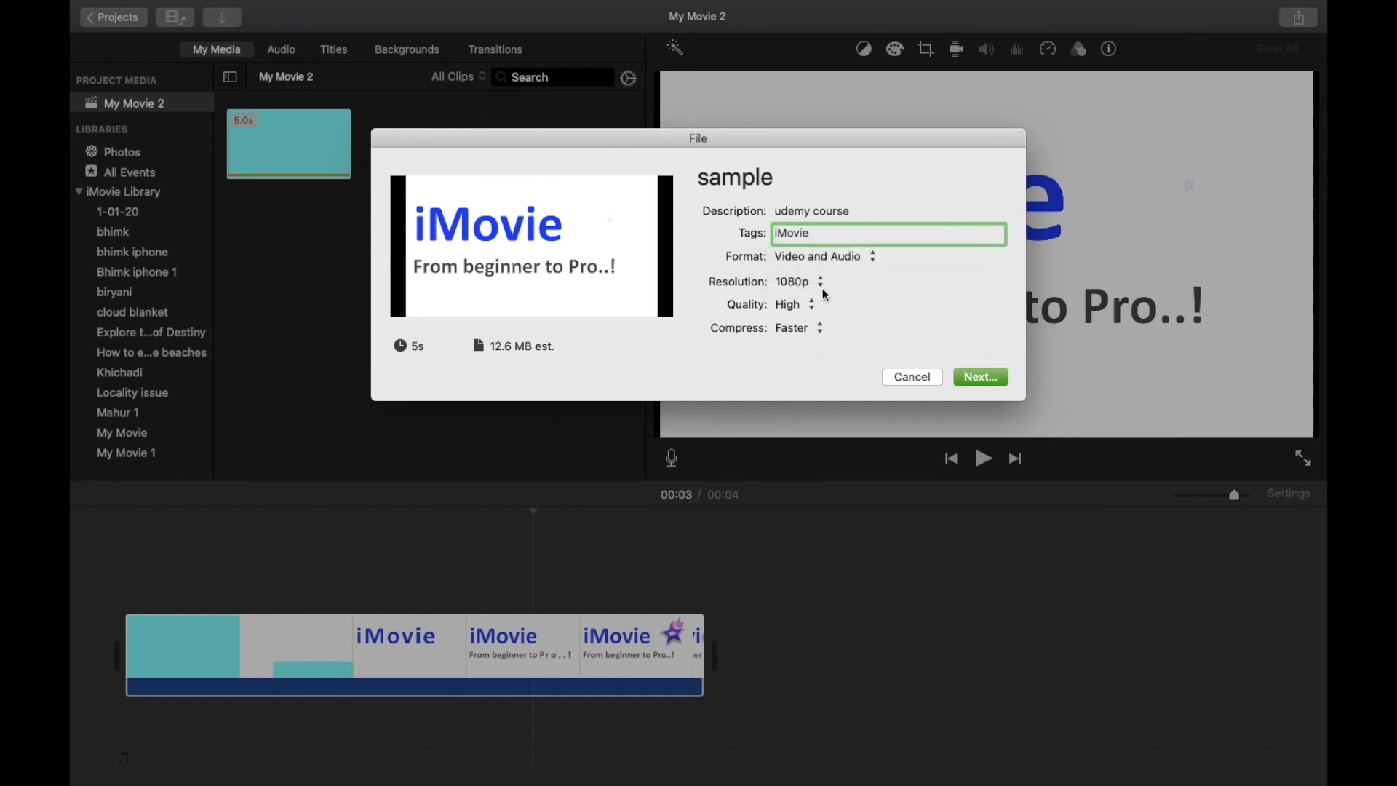
pyautogui.click(821, 285)
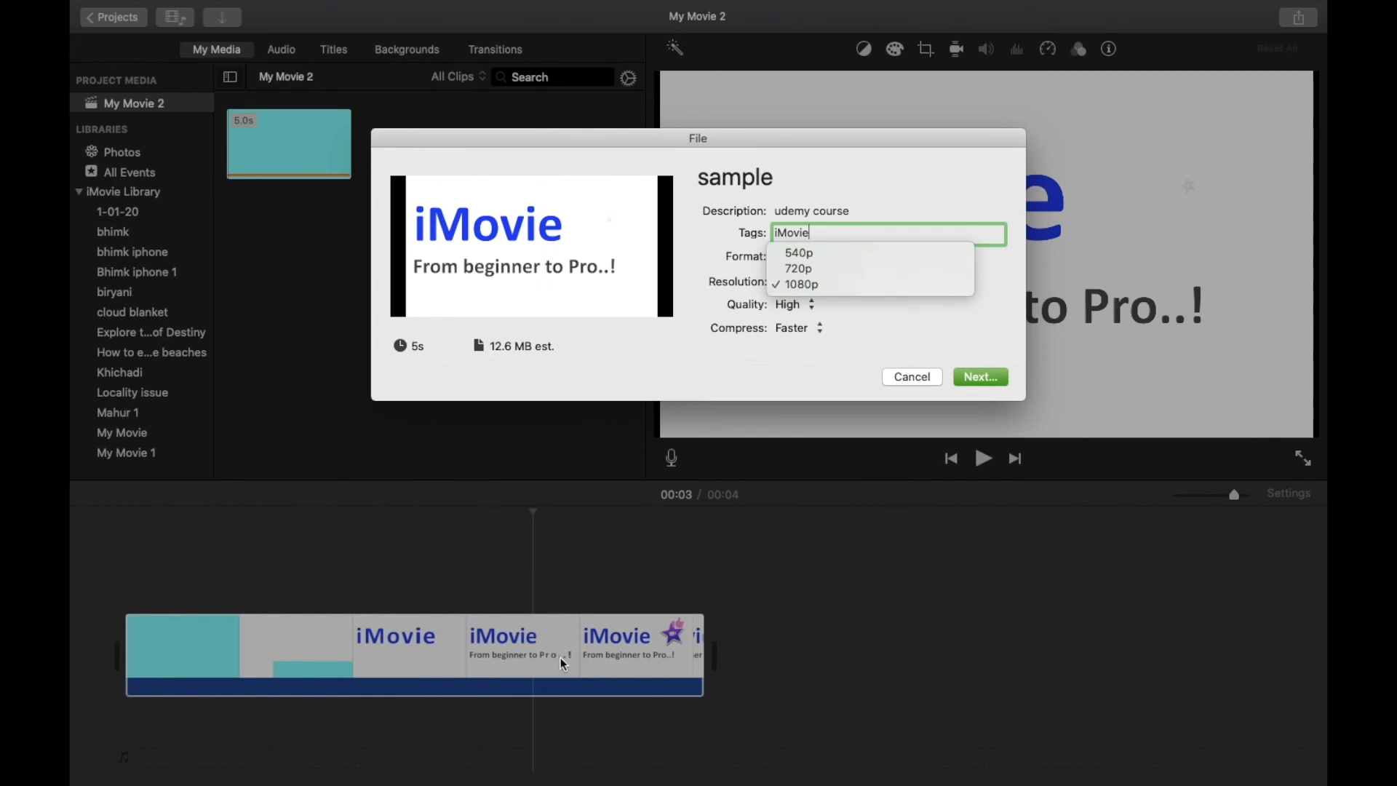
pyautogui.click(797, 288)
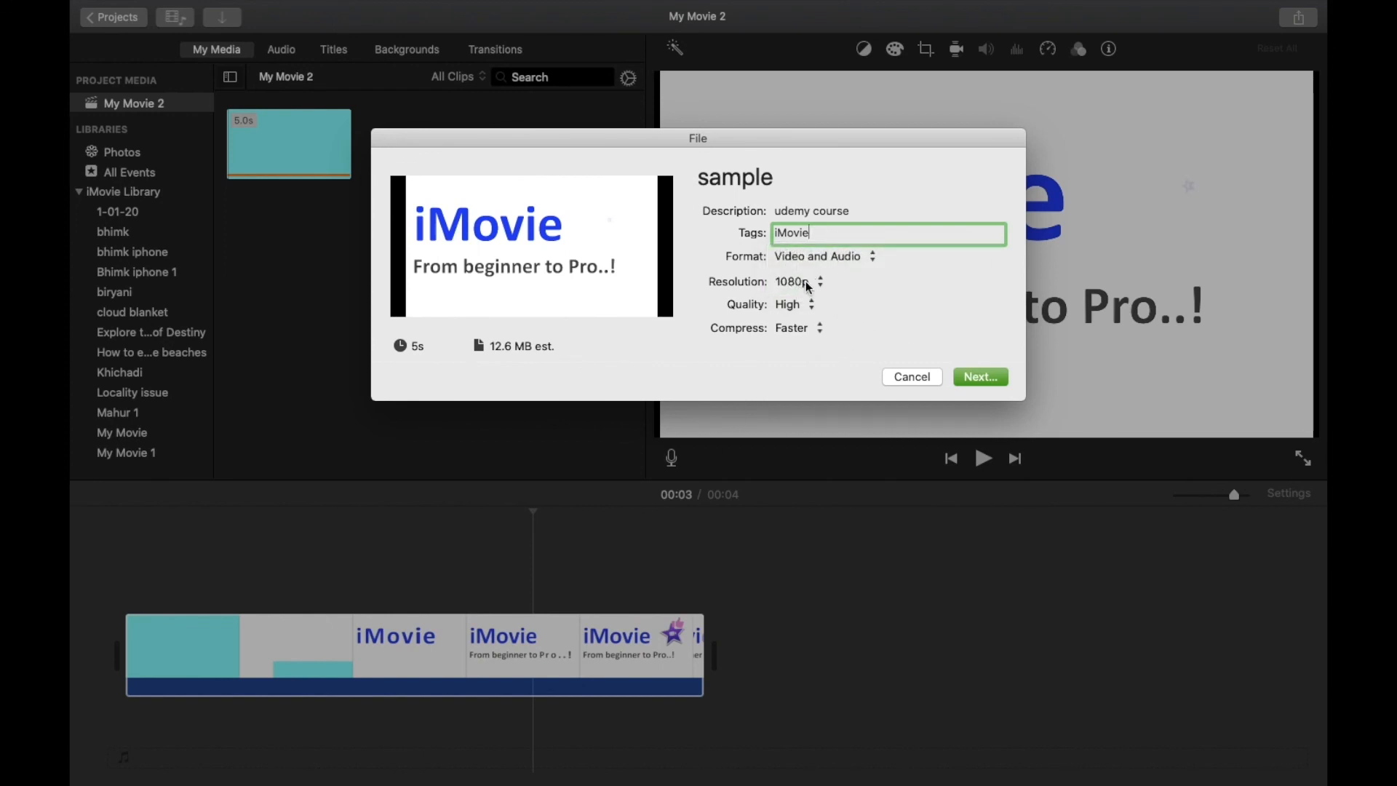
pyautogui.click(805, 281)
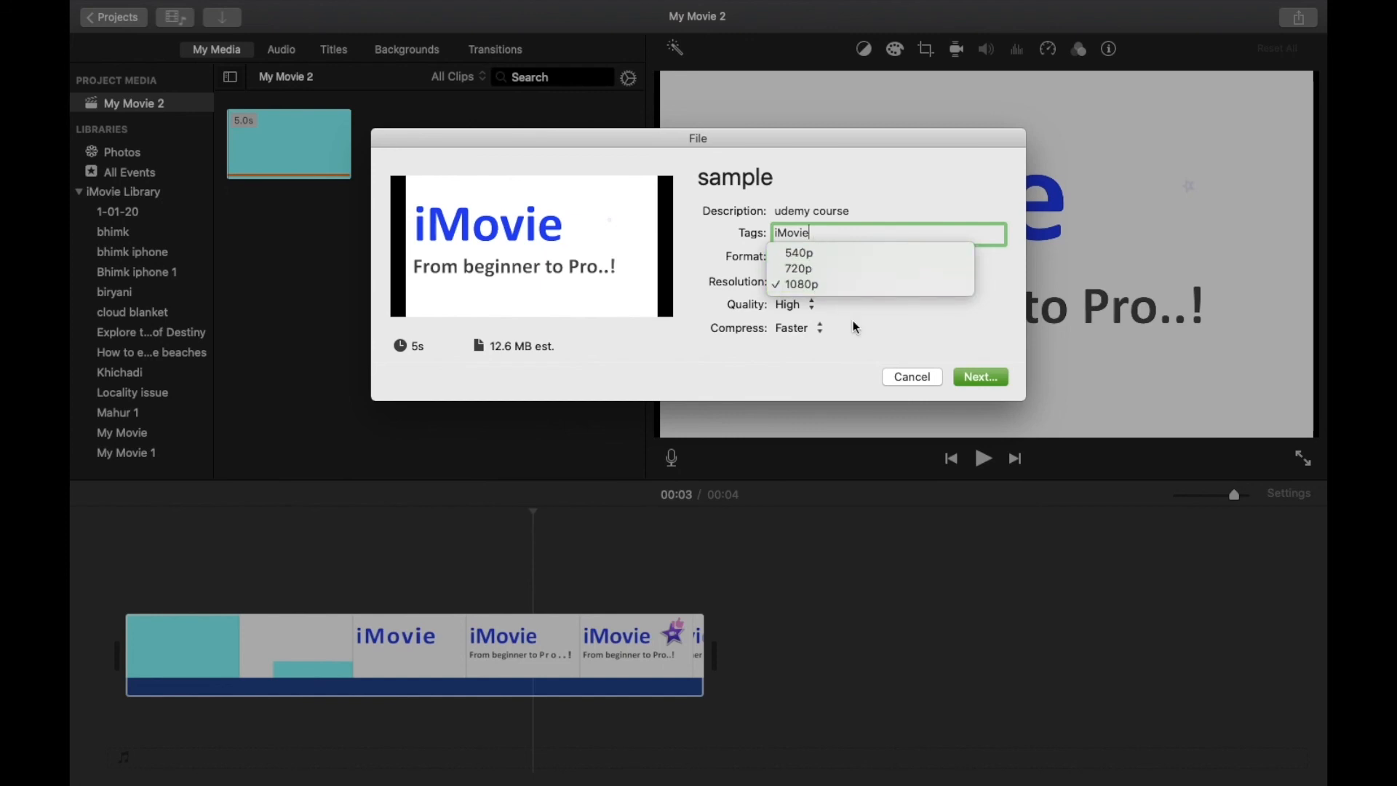
pyautogui.click(897, 306)
# Try the Best (ProRes) and Custom export qualities before returning to High.
pyautogui.click(799, 305)
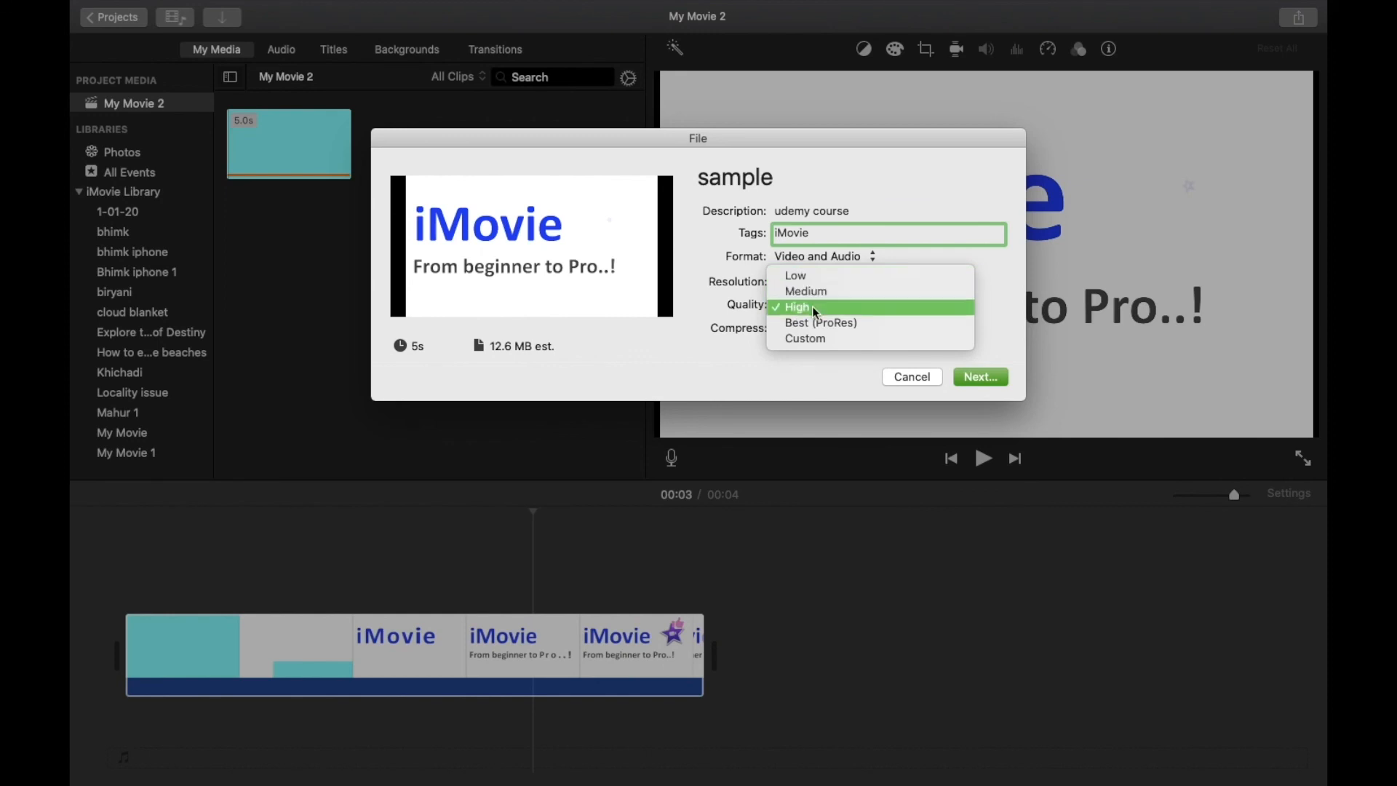
pyautogui.click(815, 322)
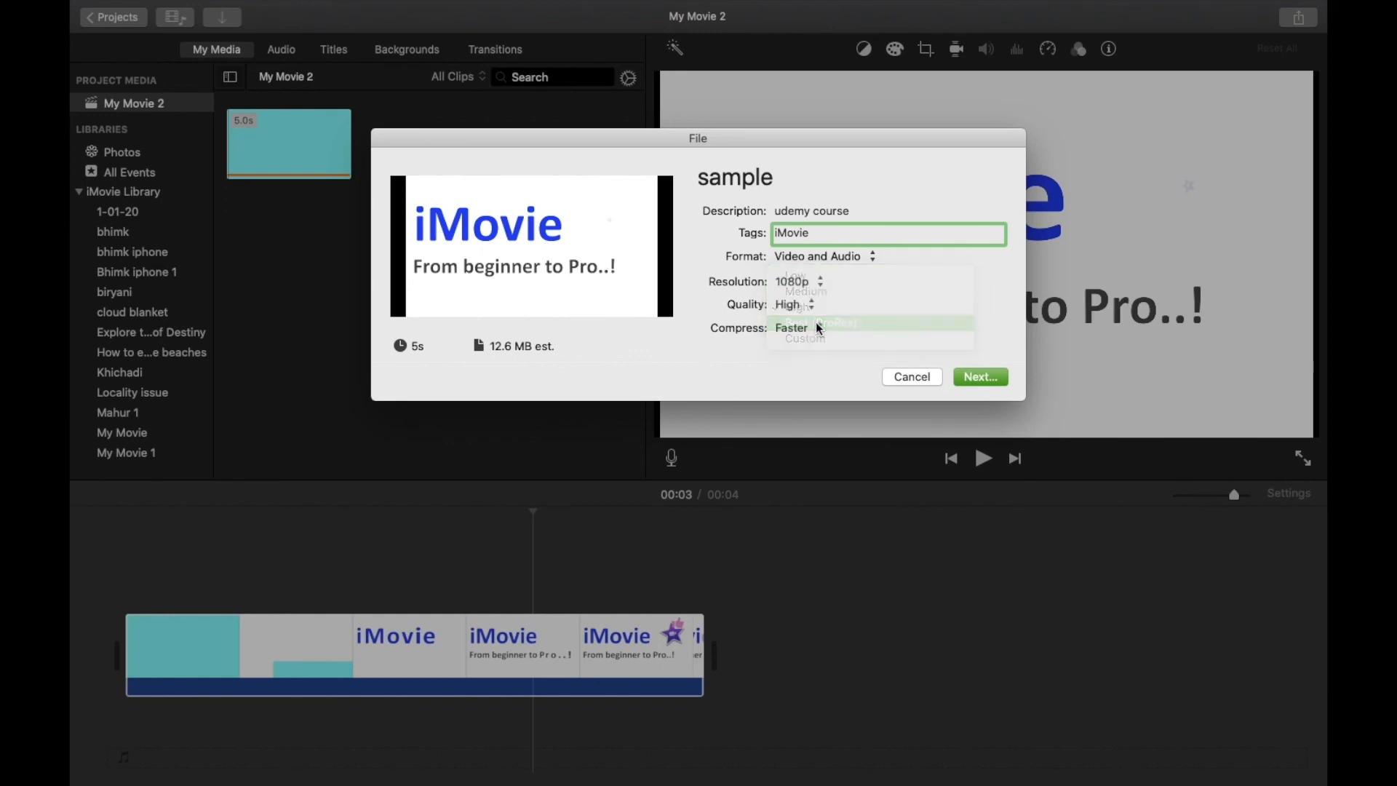
pyautogui.click(809, 306)
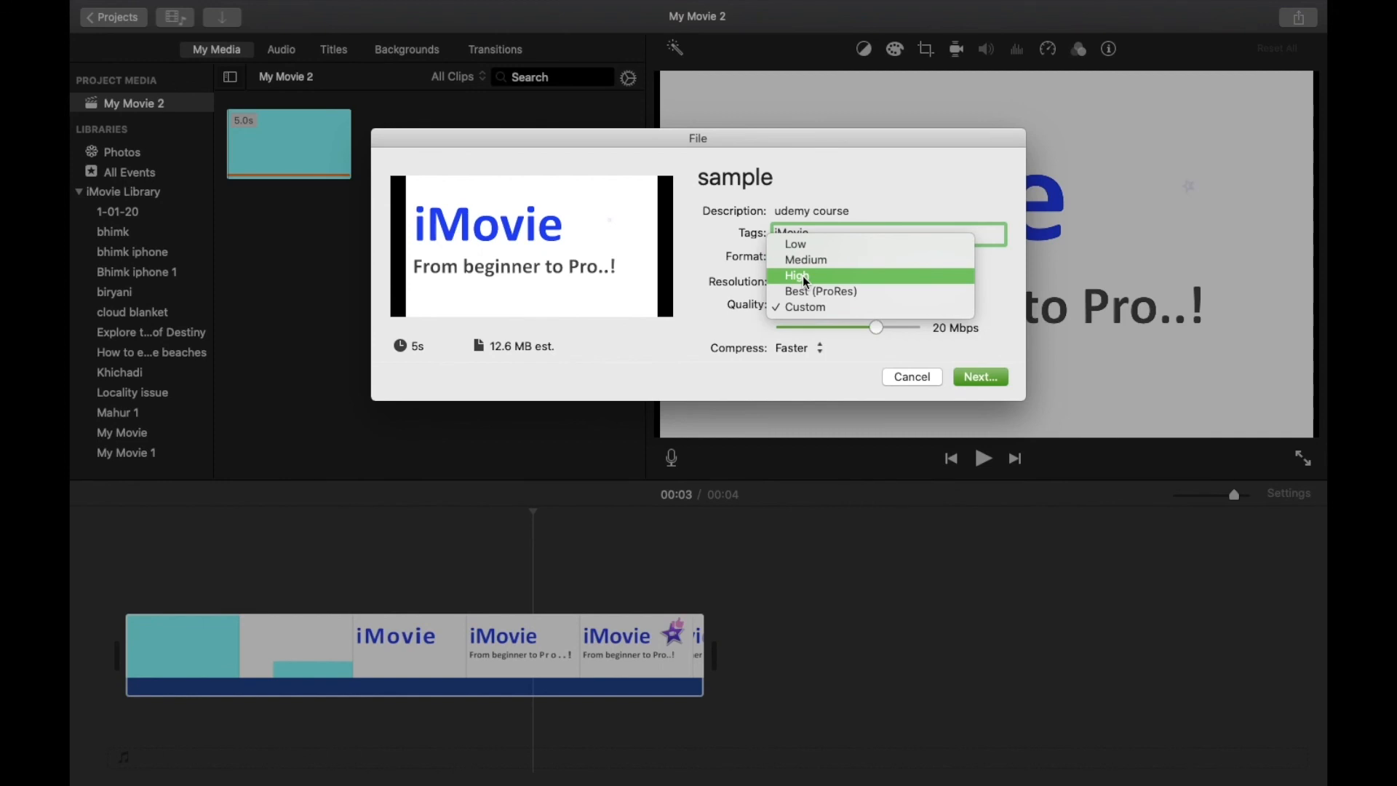
pyautogui.click(802, 277)
# Set the compression to Better Quality and save the exported movie as sample on the Desktop.
pyautogui.click(804, 327)
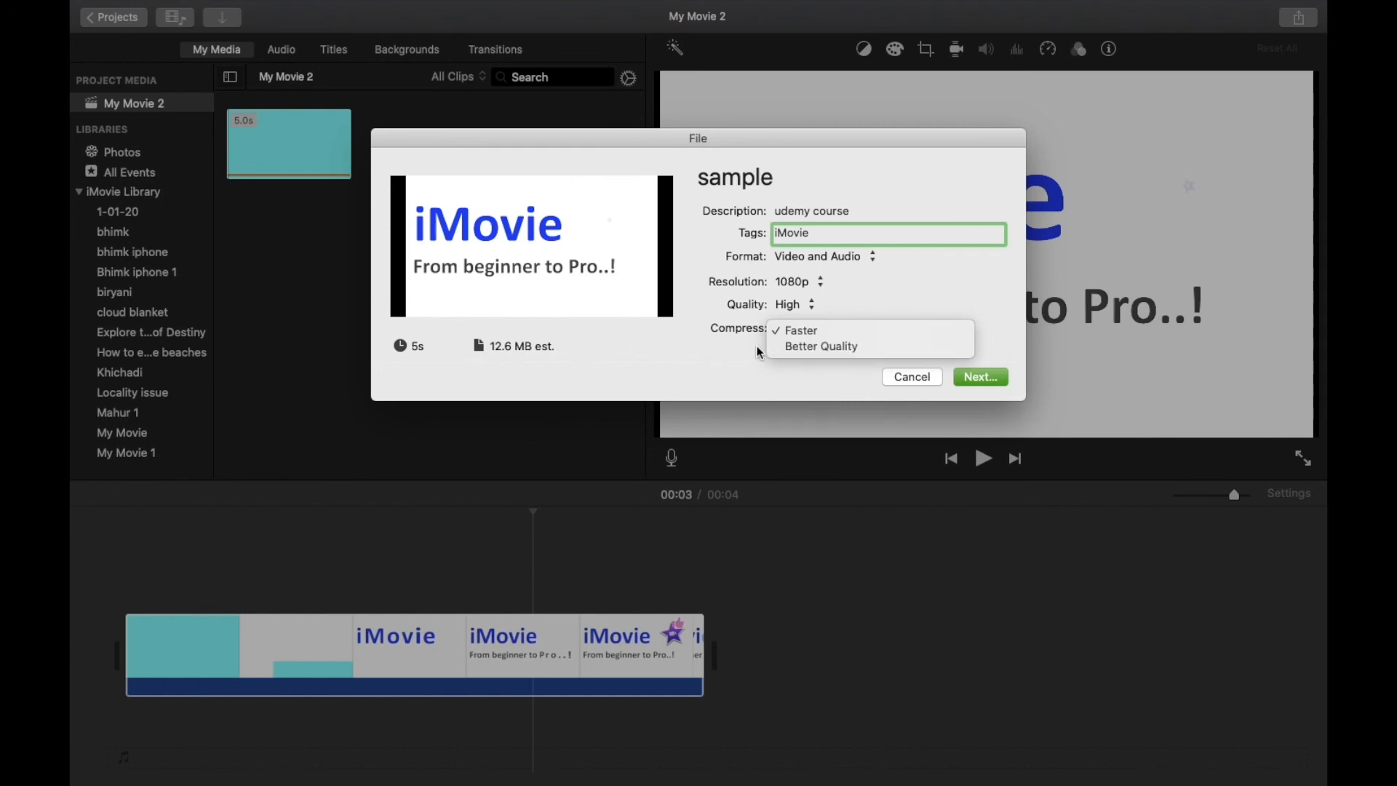
pyautogui.click(795, 352)
pyautogui.click(972, 378)
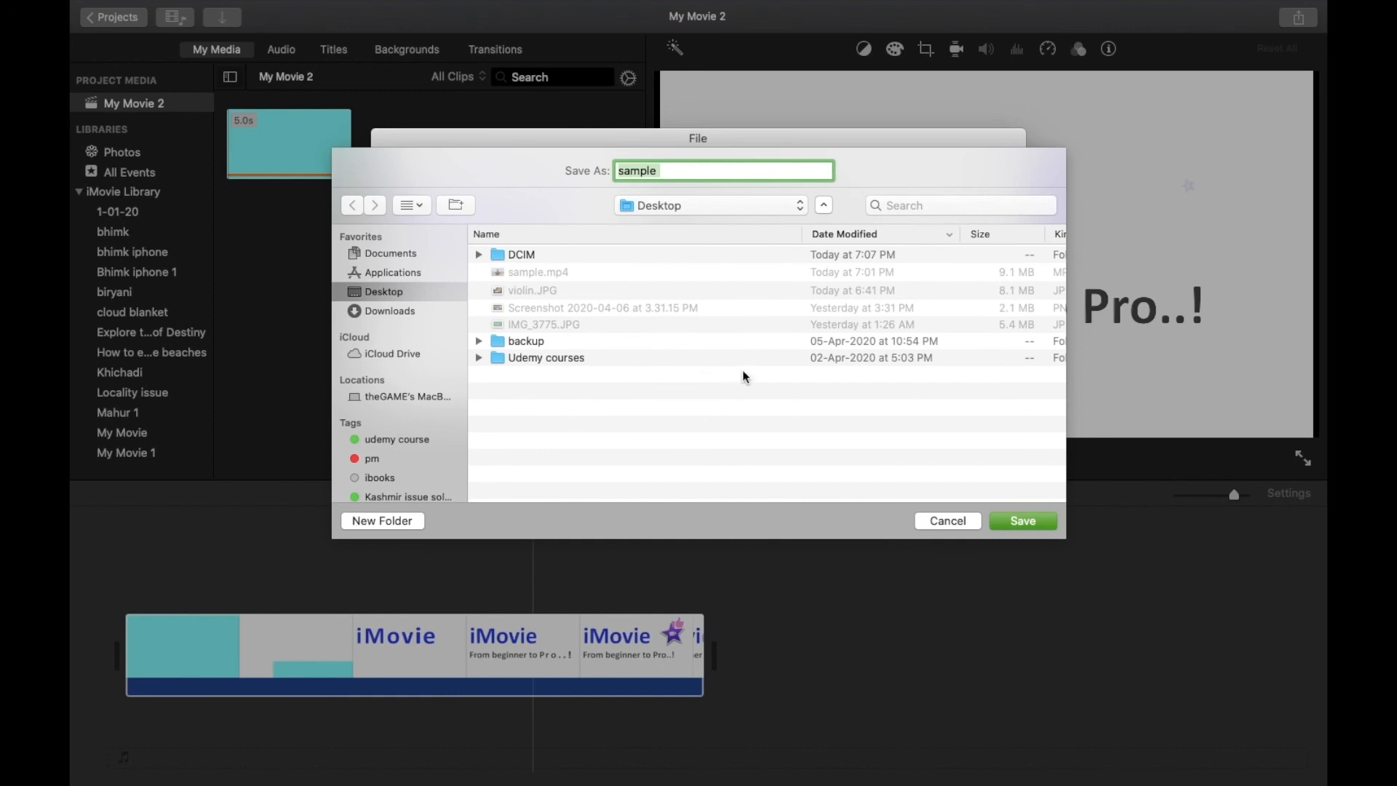
pyautogui.click(1010, 520)
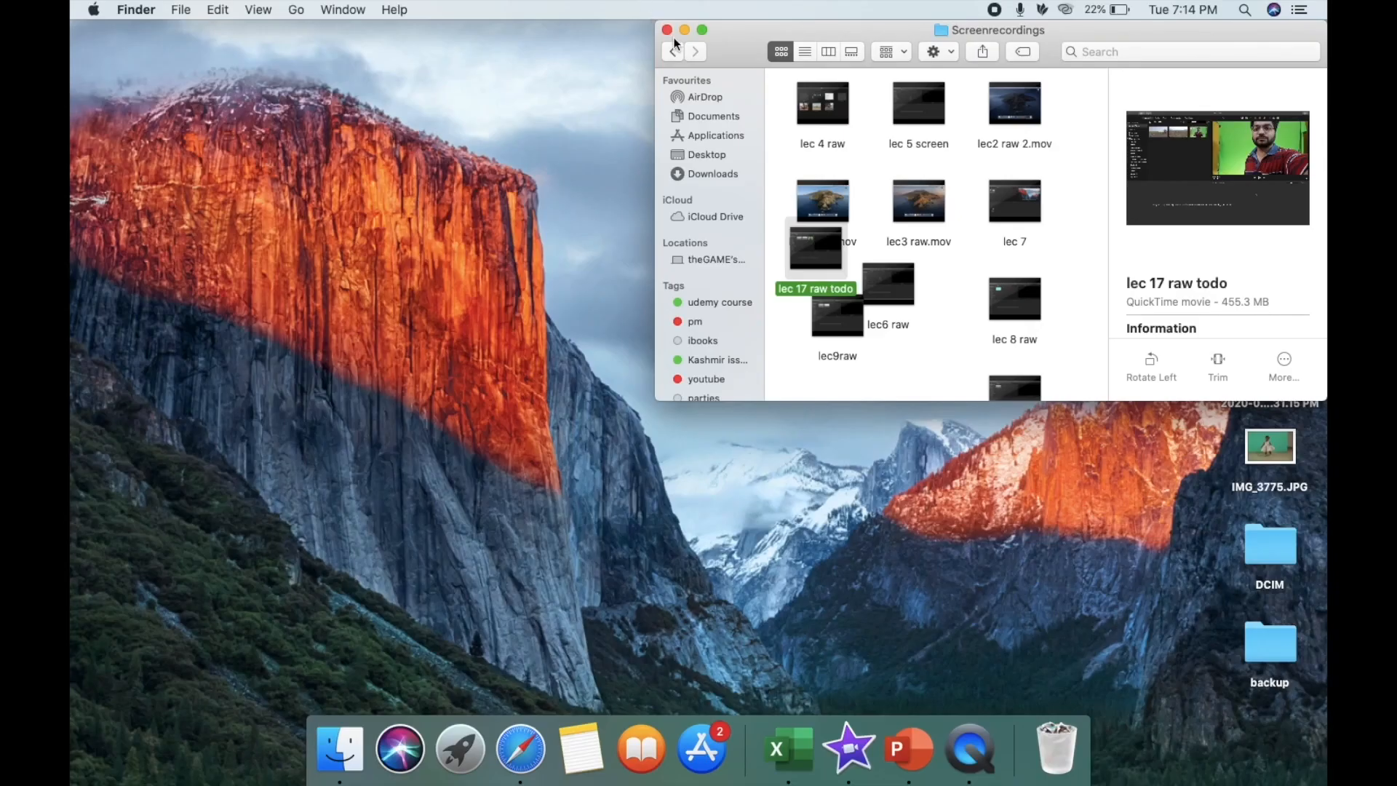
# Play the exported sample .mp4 from the desktop in QuickTime Player to check it, and return to the iMovie project.
pyautogui.click(667, 30)
pyautogui.click(1249, 195)
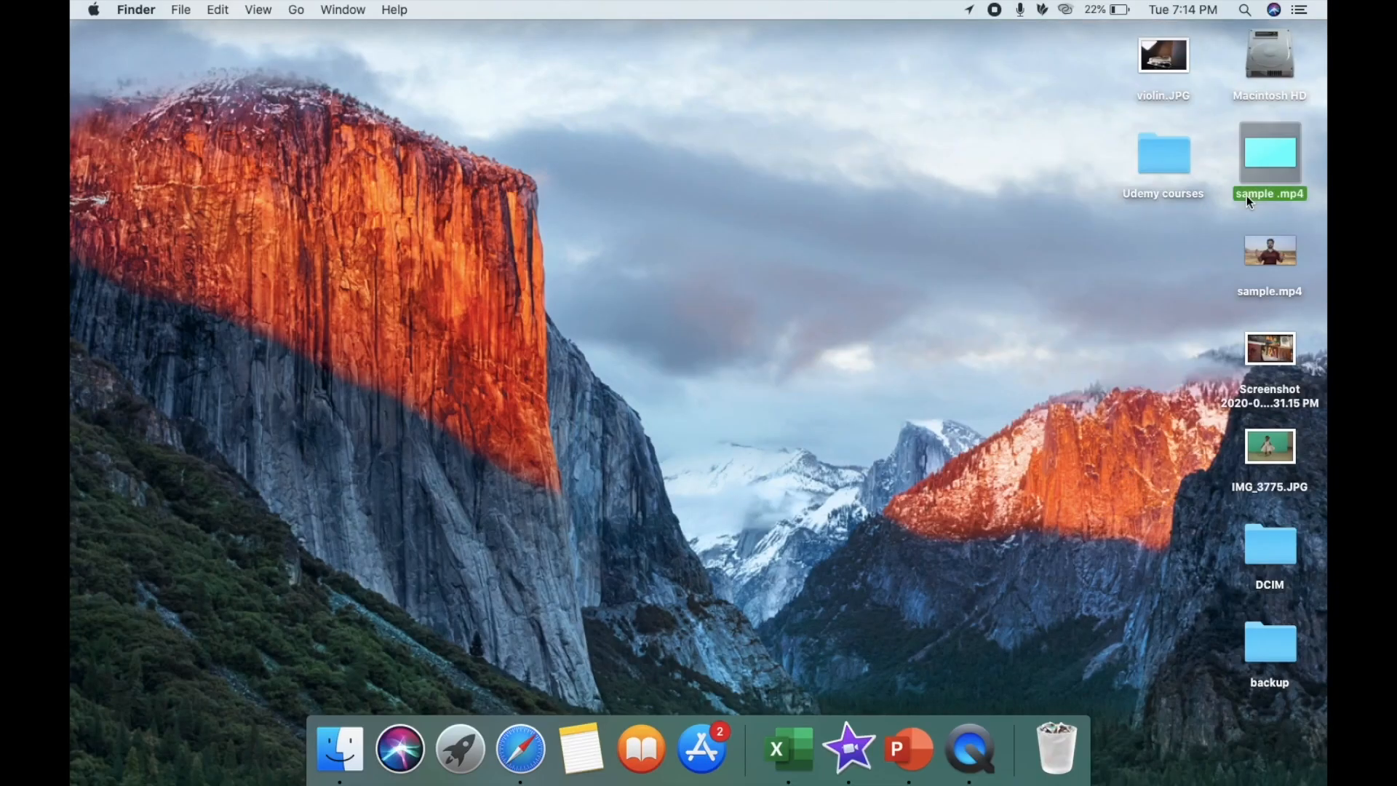
pyautogui.doubleClick(1247, 198)
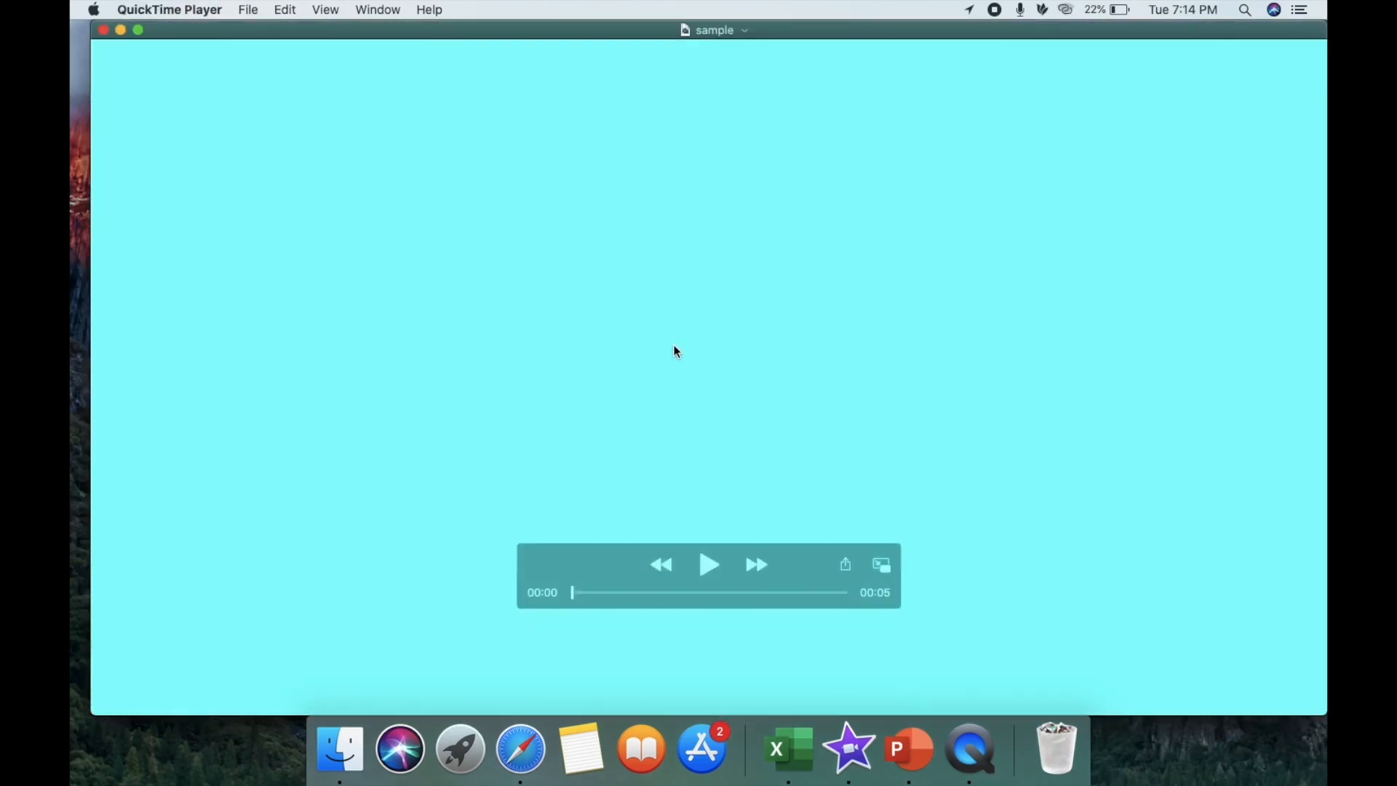
pyautogui.press('space')
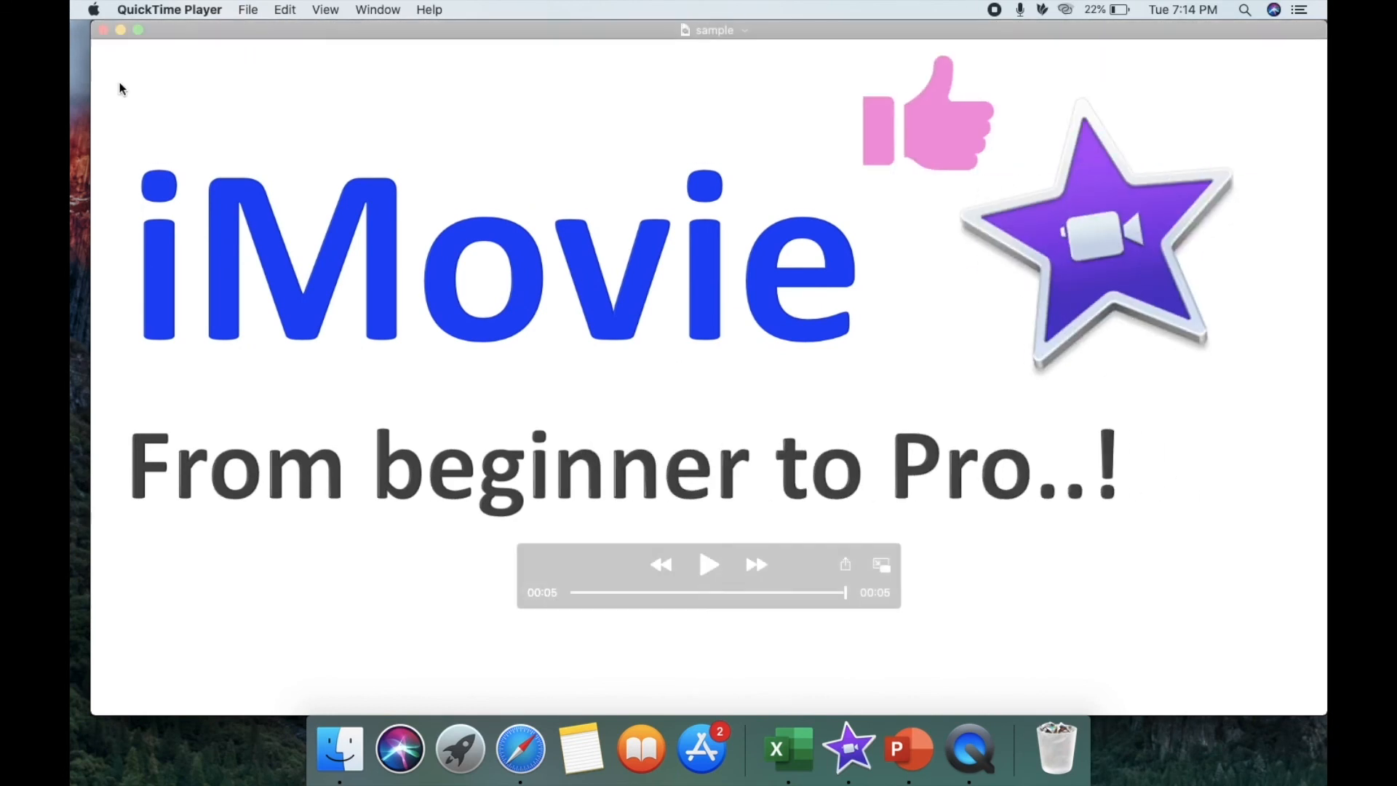
pyautogui.click(102, 29)
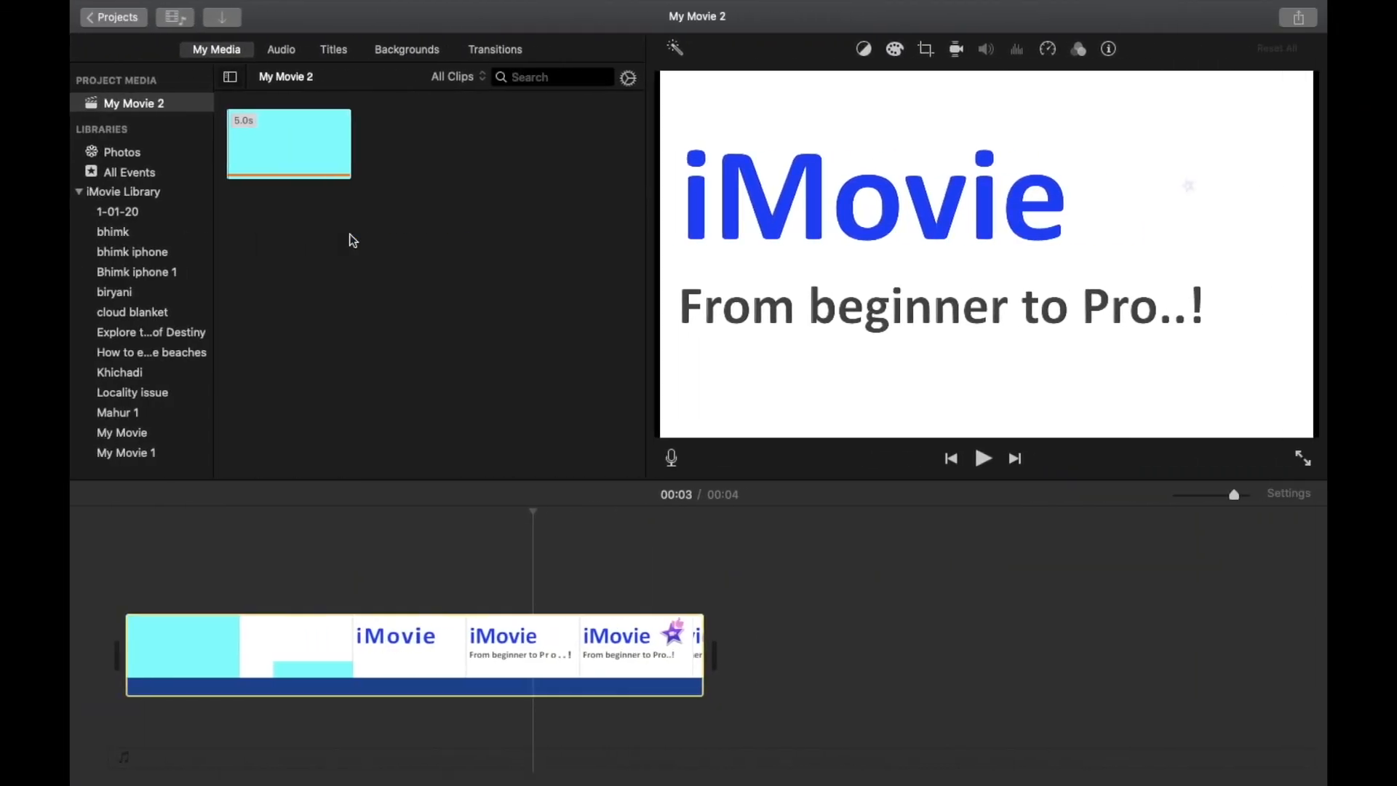
pyautogui.click(356, 264)
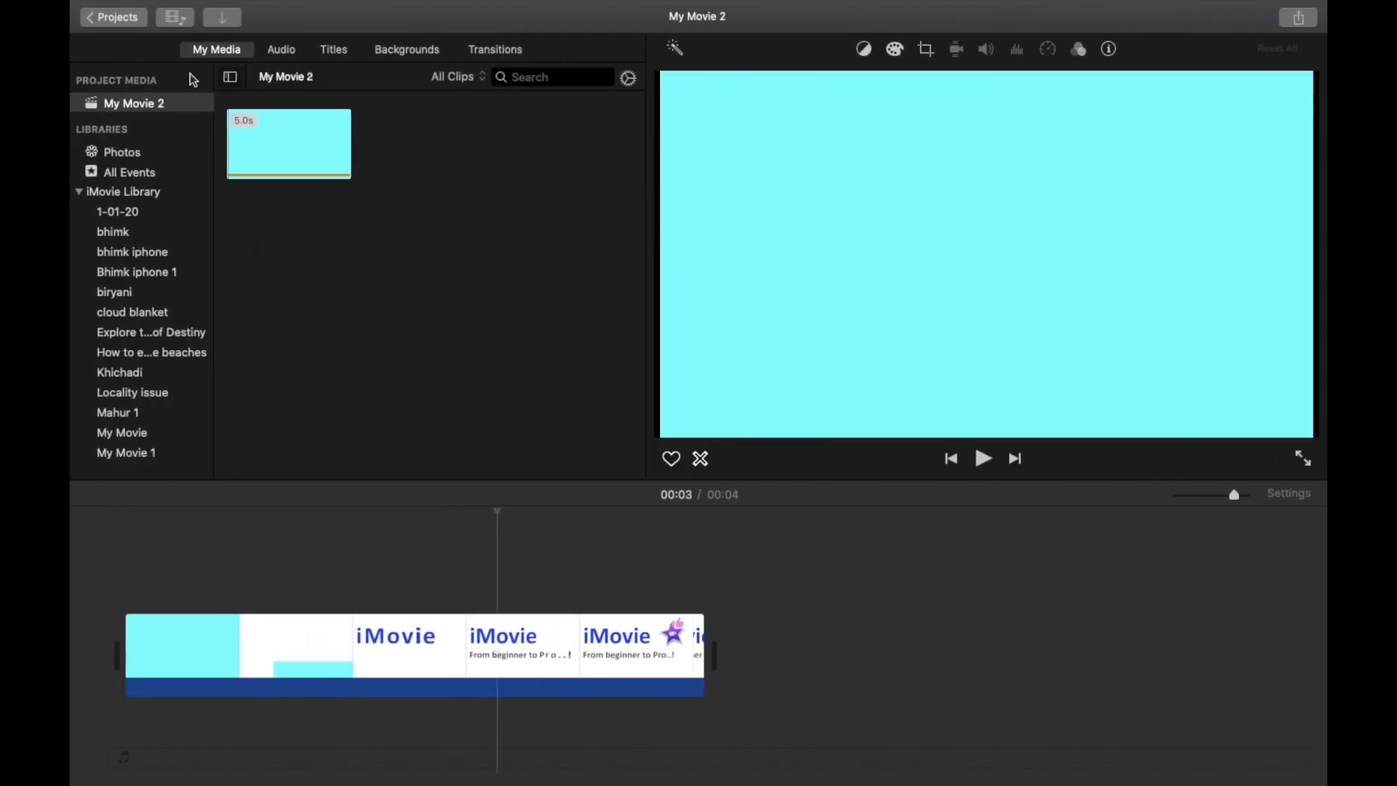
# Return to the projects overview, saving the project under the name My Movie 2, and look through the existing projects.
pyautogui.click(132, 24)
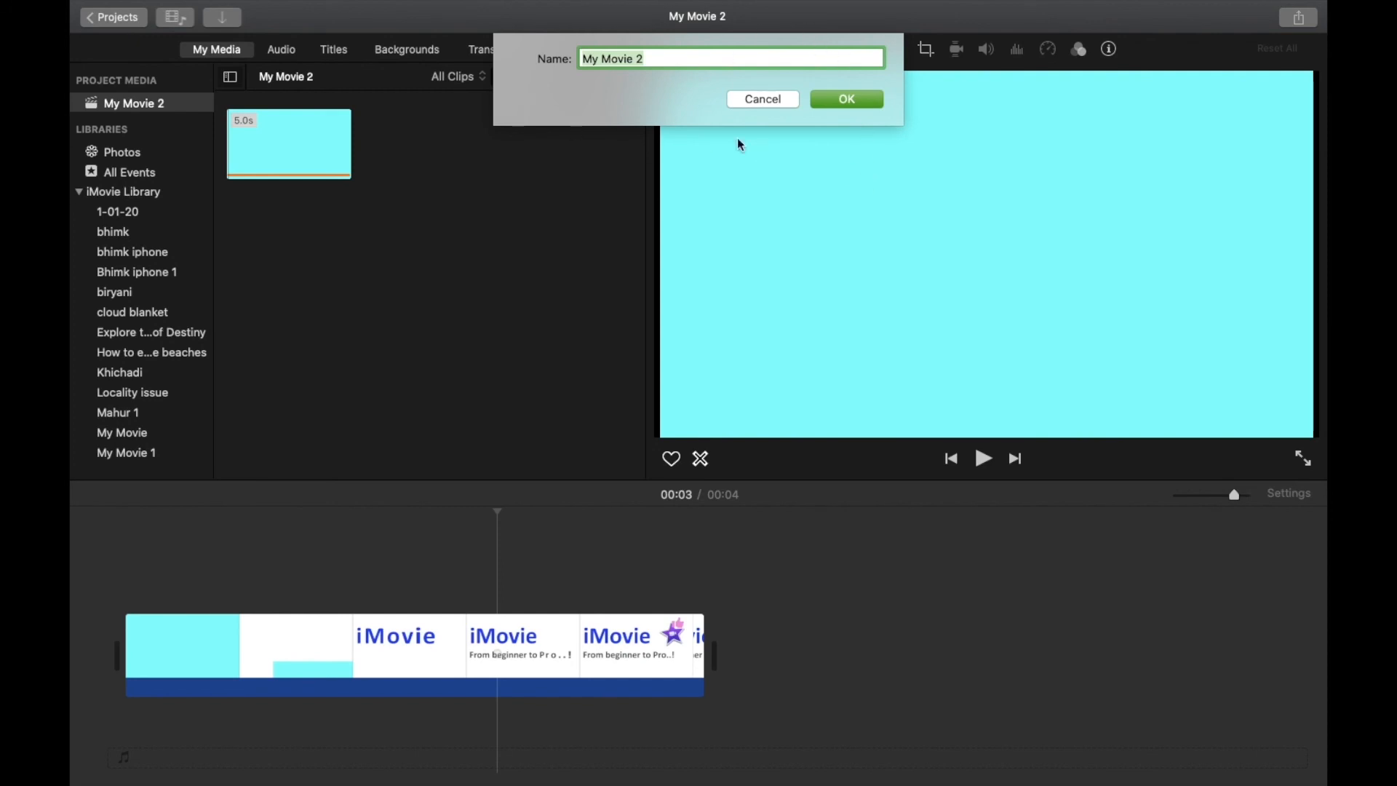
pyautogui.click(827, 102)
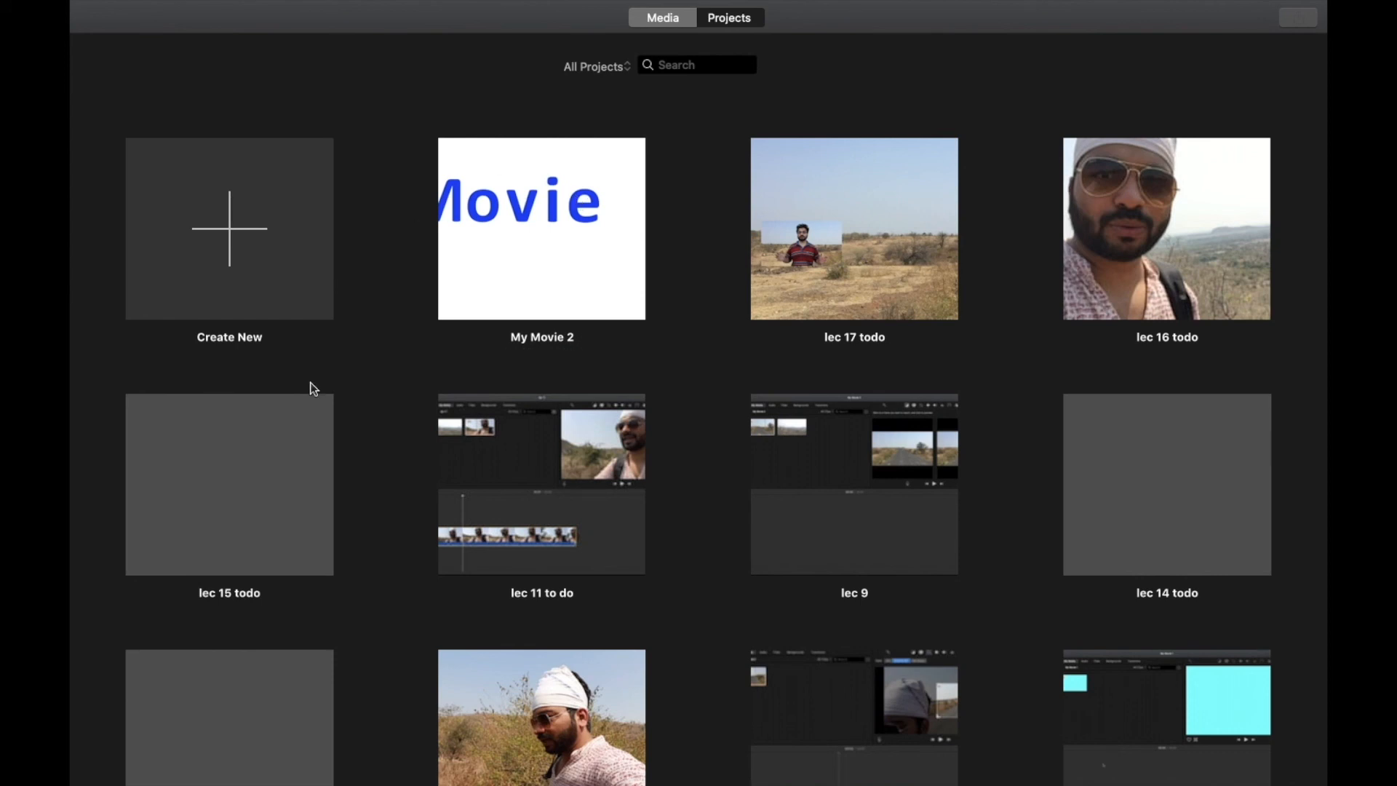
pyautogui.scroll(-5, 526, 387)
pyautogui.scroll(4, 526, 387)
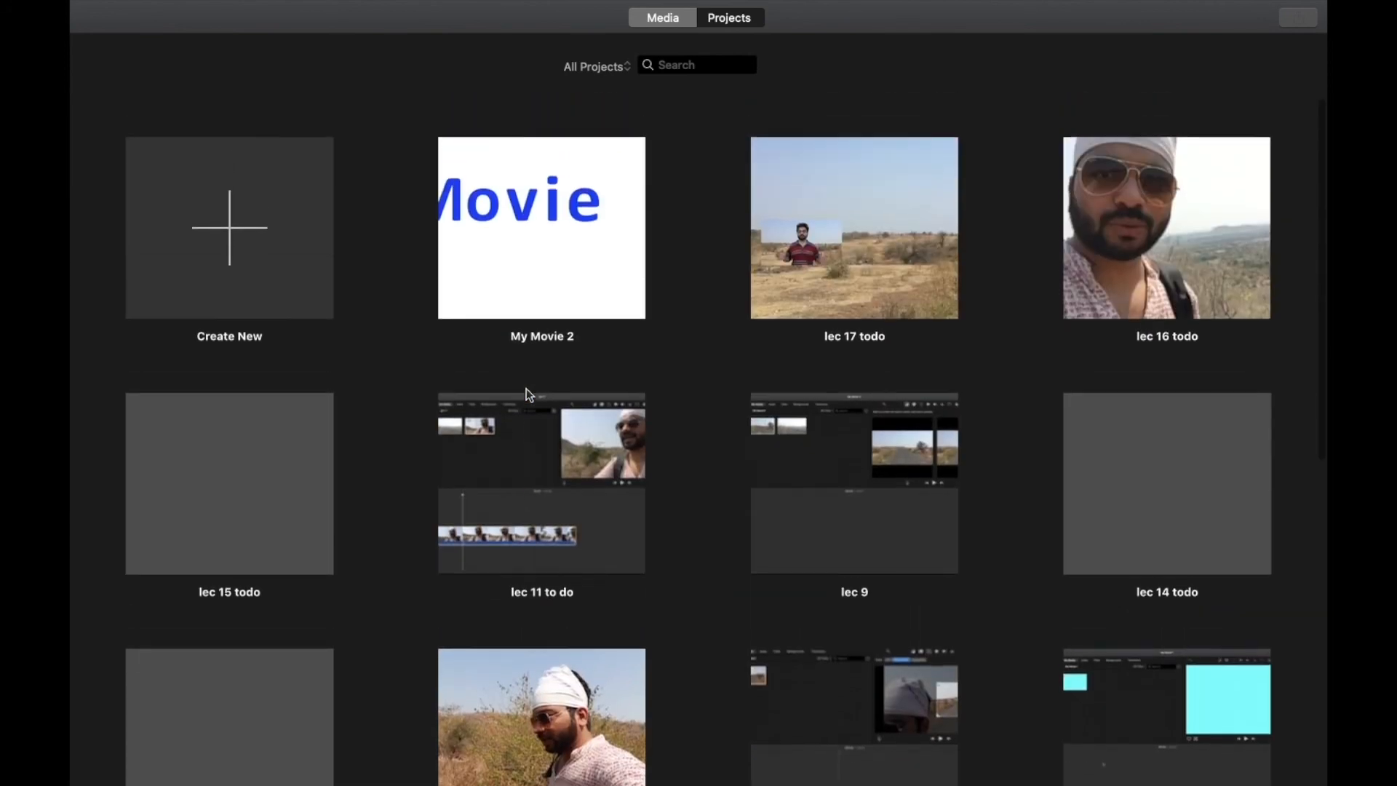
# Review the options for My Movie 2 in the projects overview, including its File sharing settings, and leave without exporting.
pyautogui.click(588, 337)
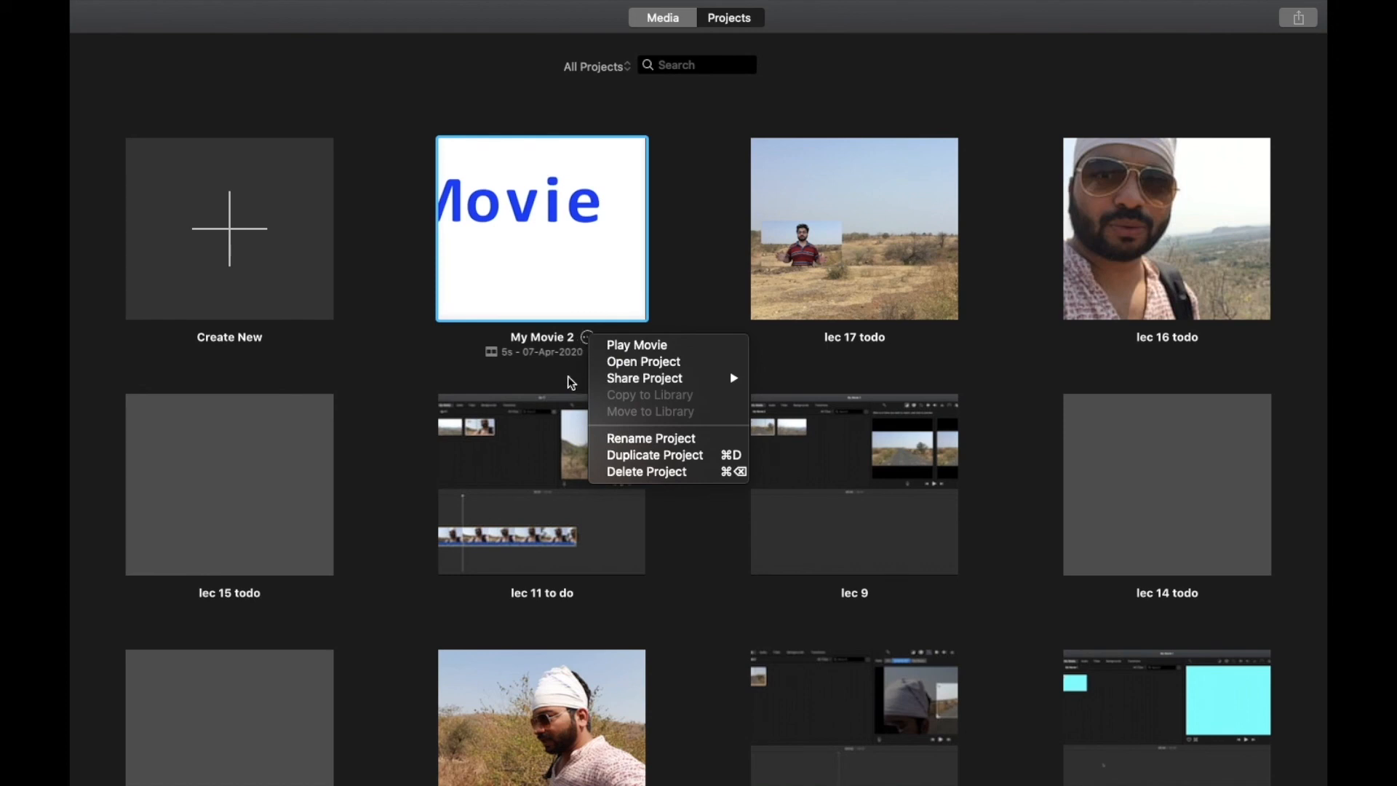
pyautogui.click(586, 336)
pyautogui.click(590, 338)
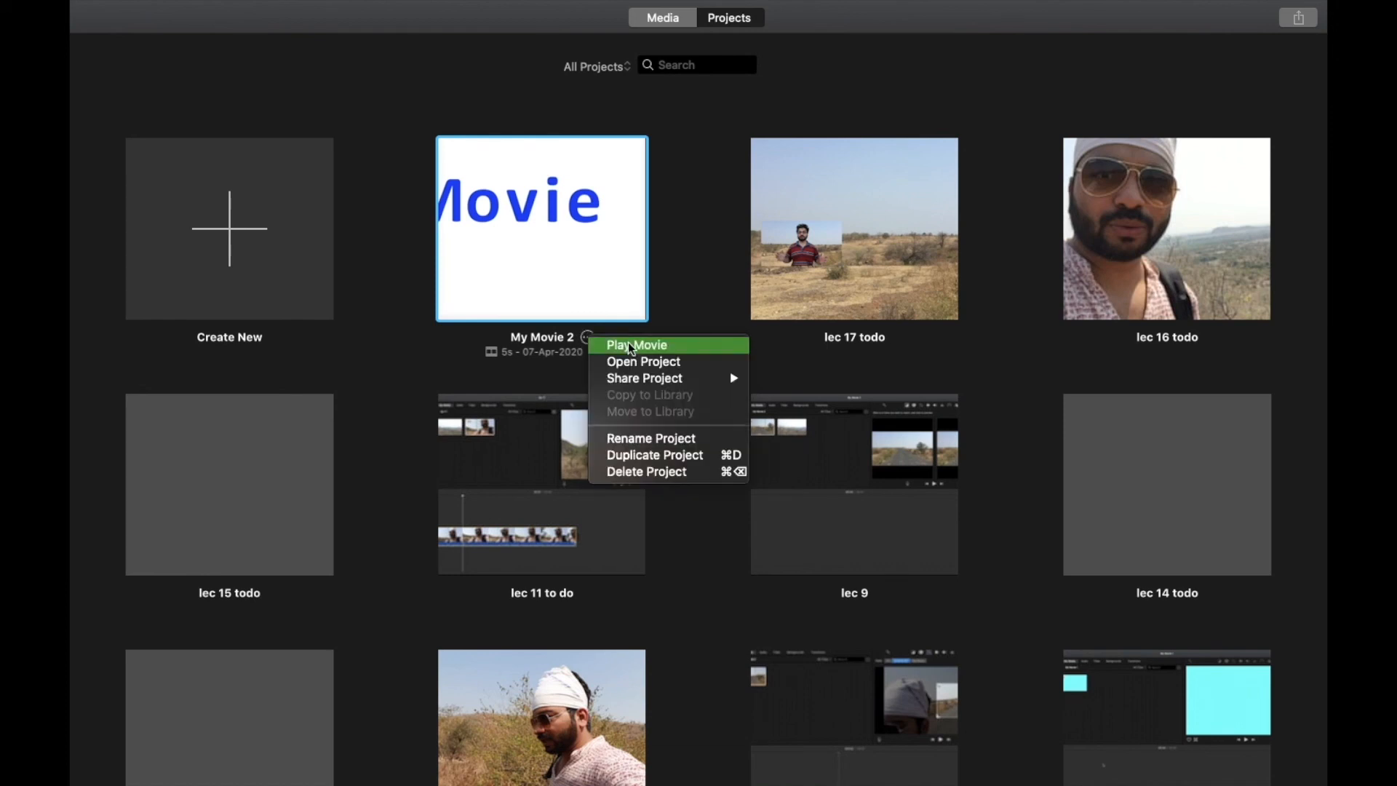
pyautogui.moveTo(665, 381)
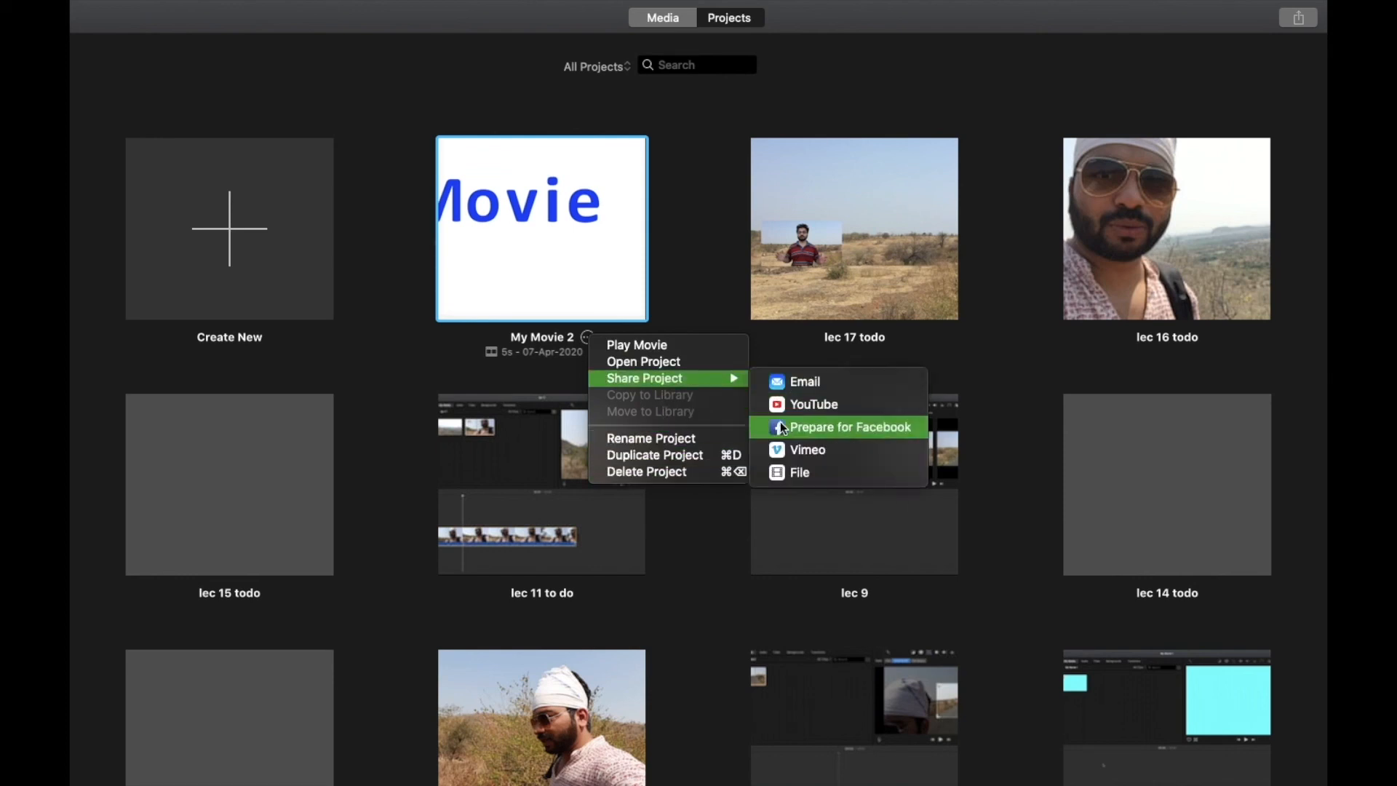
pyautogui.click(795, 474)
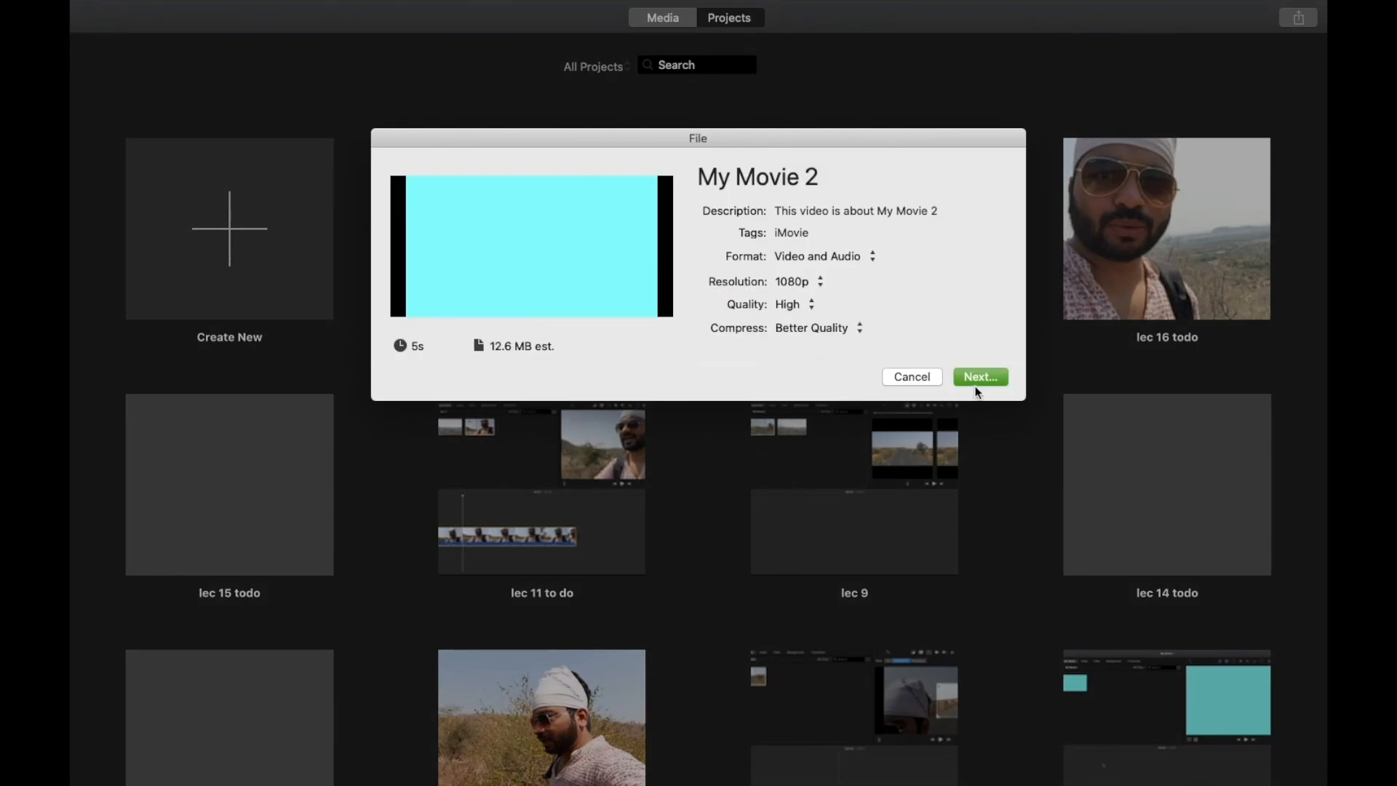
pyautogui.click(928, 377)
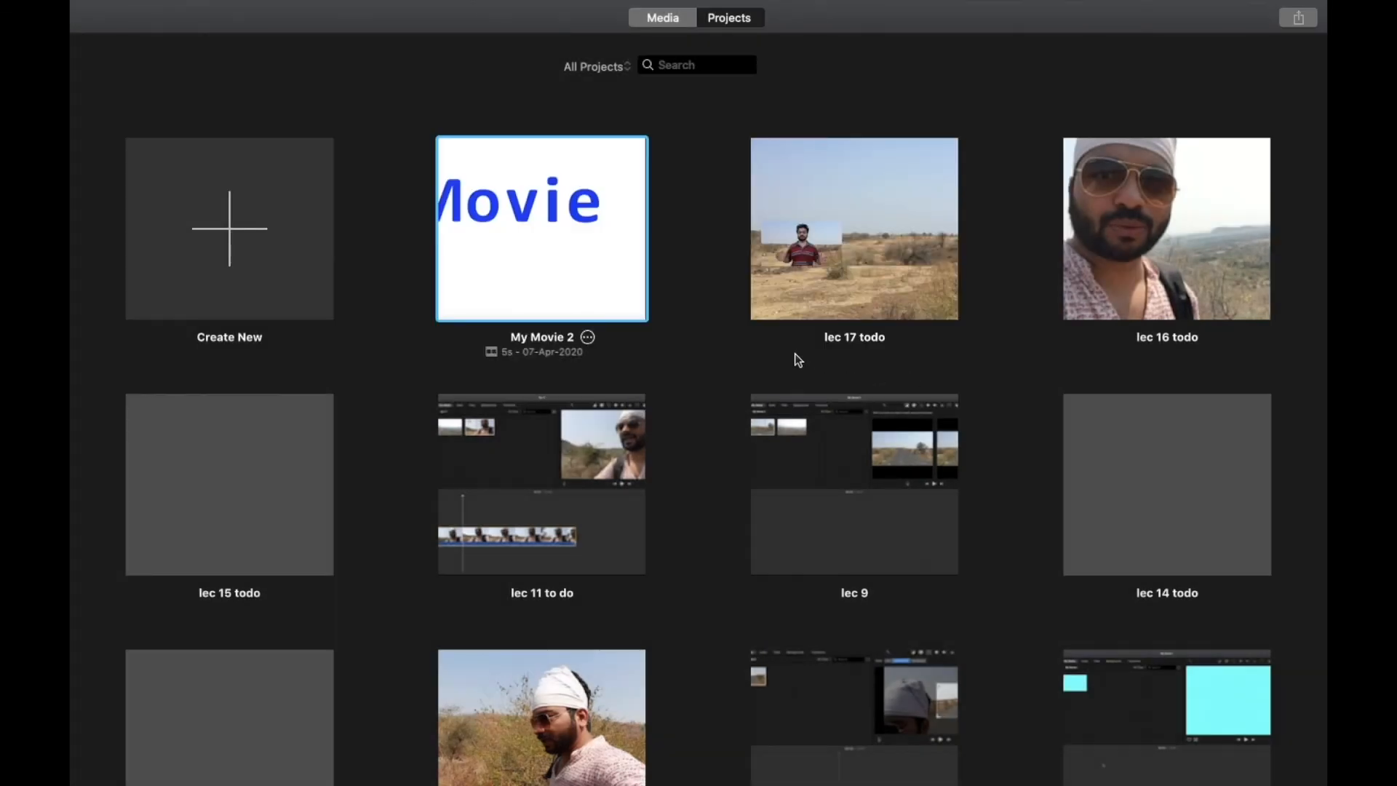
pyautogui.click(682, 360)
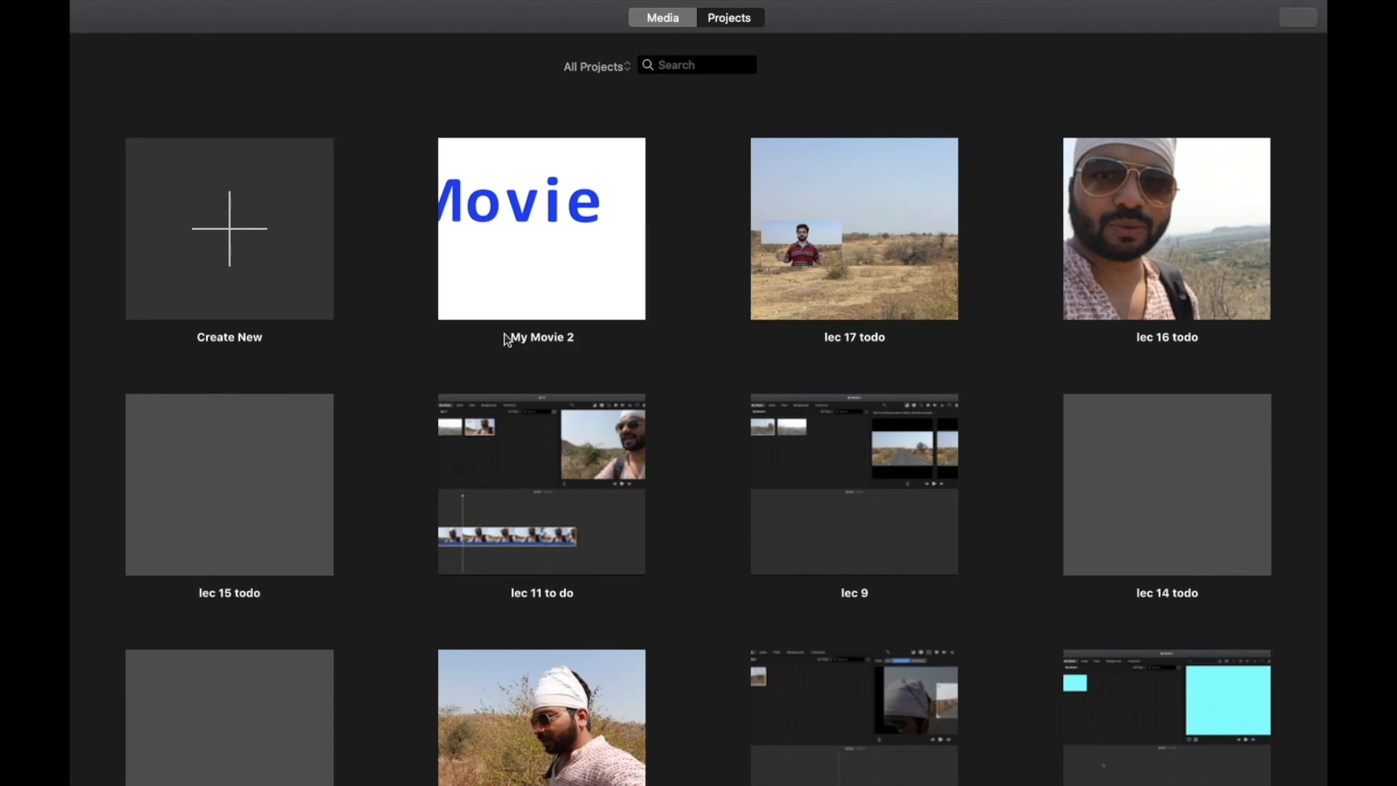
# Reopen the My Movie 2 project in the editor and go back to the projects overview.
pyautogui.doubleClick(543, 239)
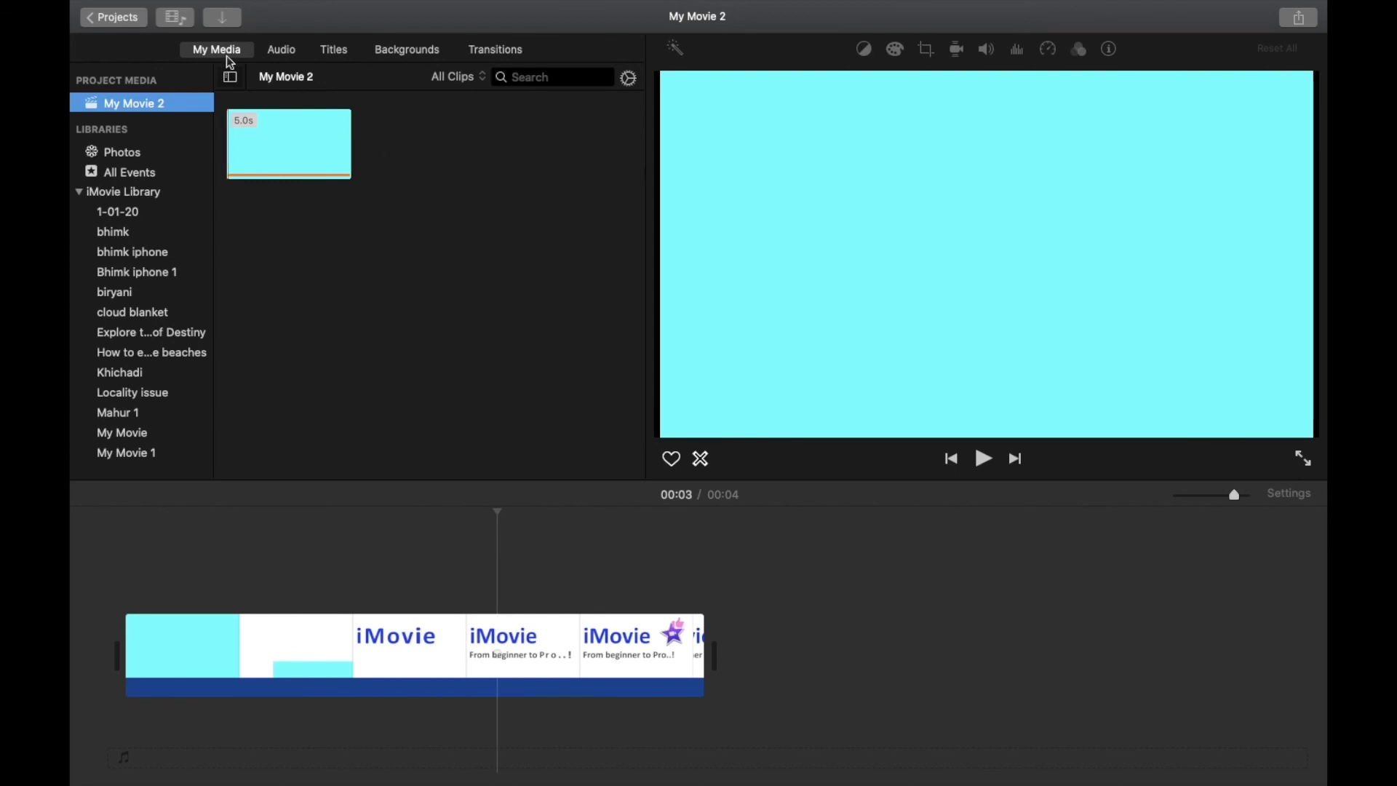
pyautogui.click(113, 18)
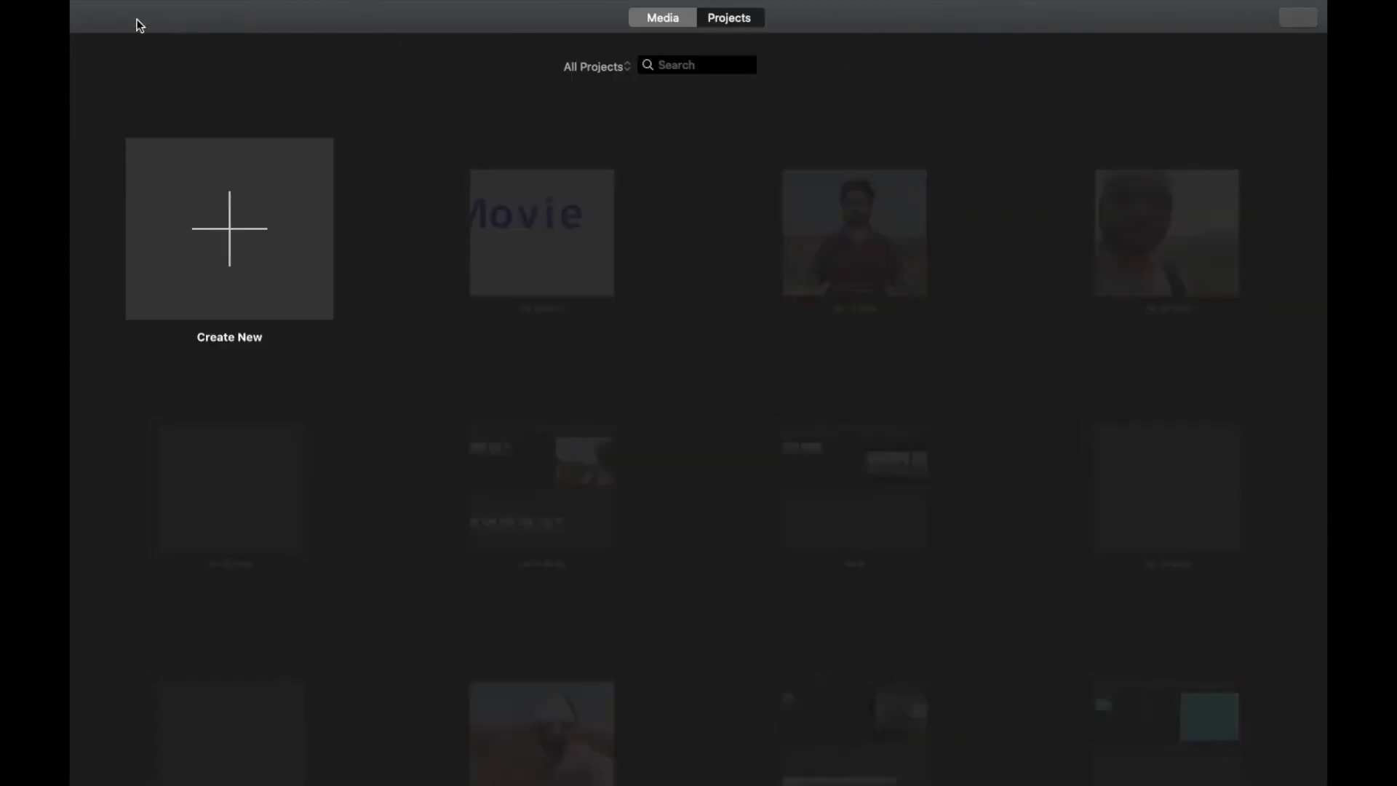